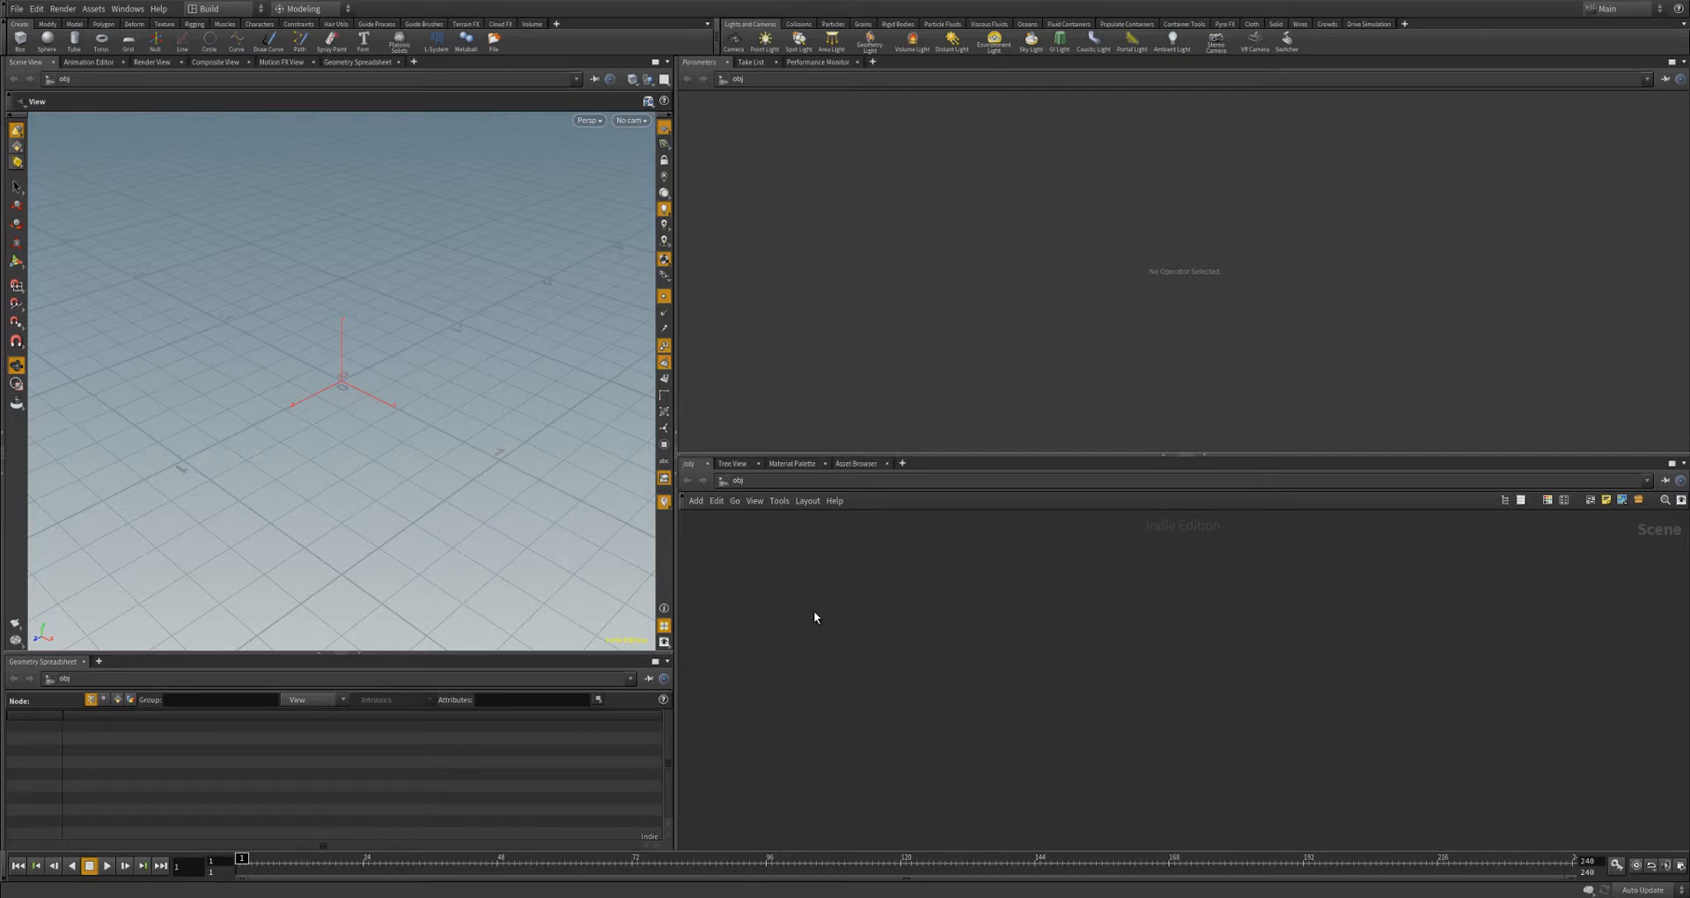
- Create a geometry object, go inside it and delete its default file node
key("Tab")
type("geo")
key("Return")
key("Return")
key("i")
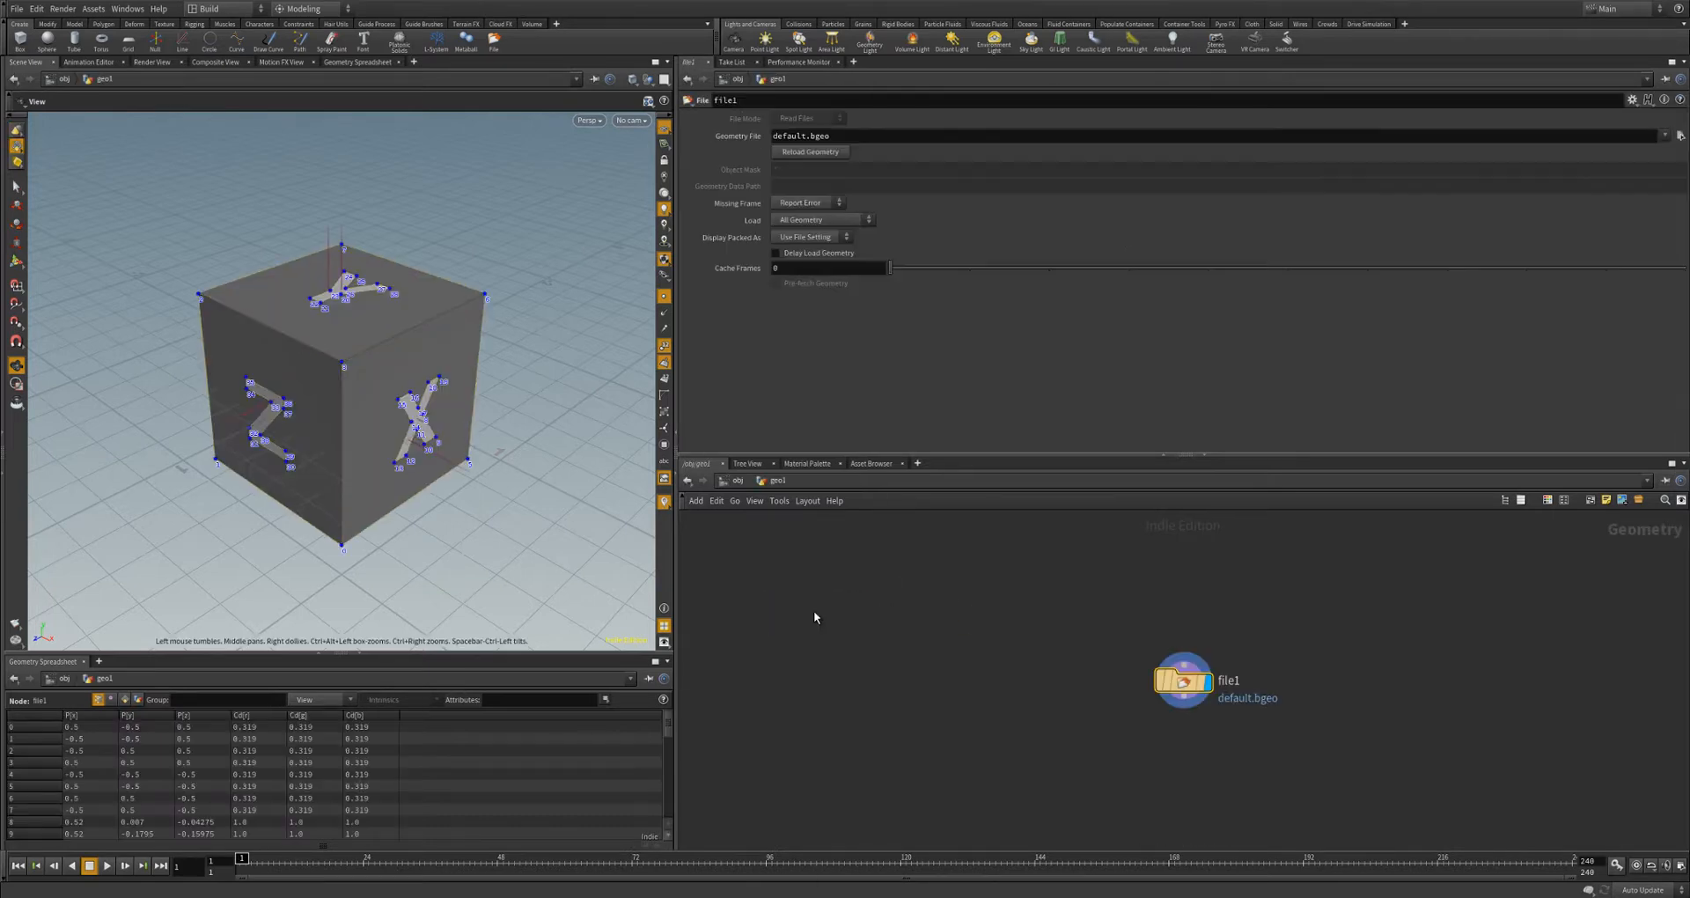
key("Delete")
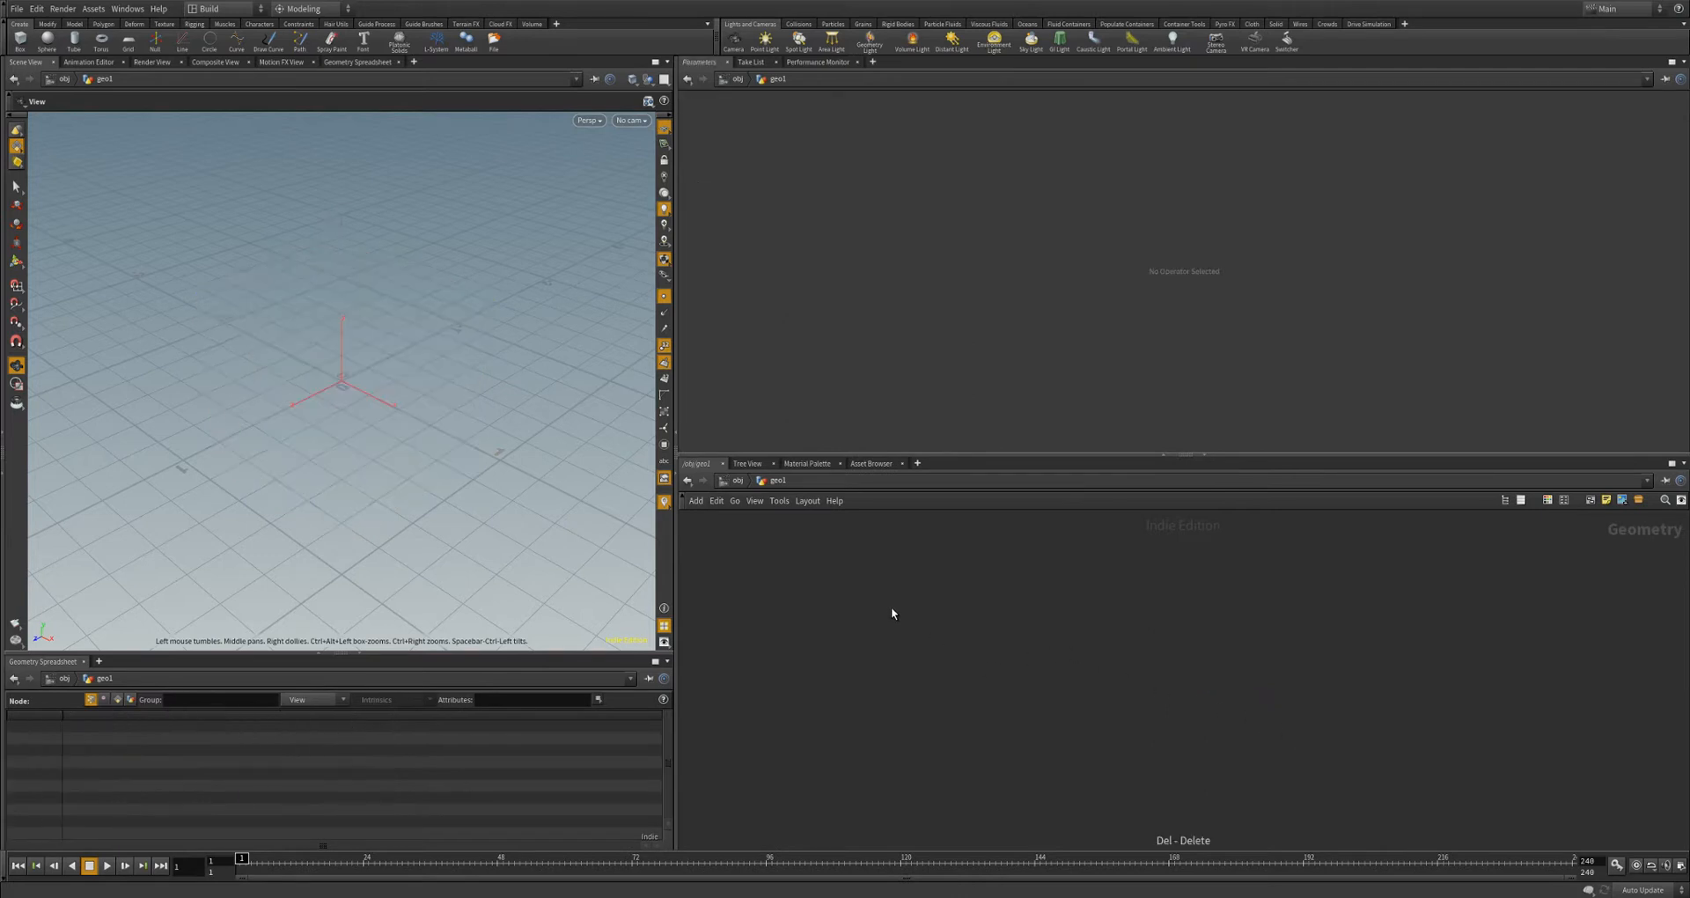
- Add a Box node to the empty geometry network
key("Tab")
type("box")
key("Return")
key("Return")
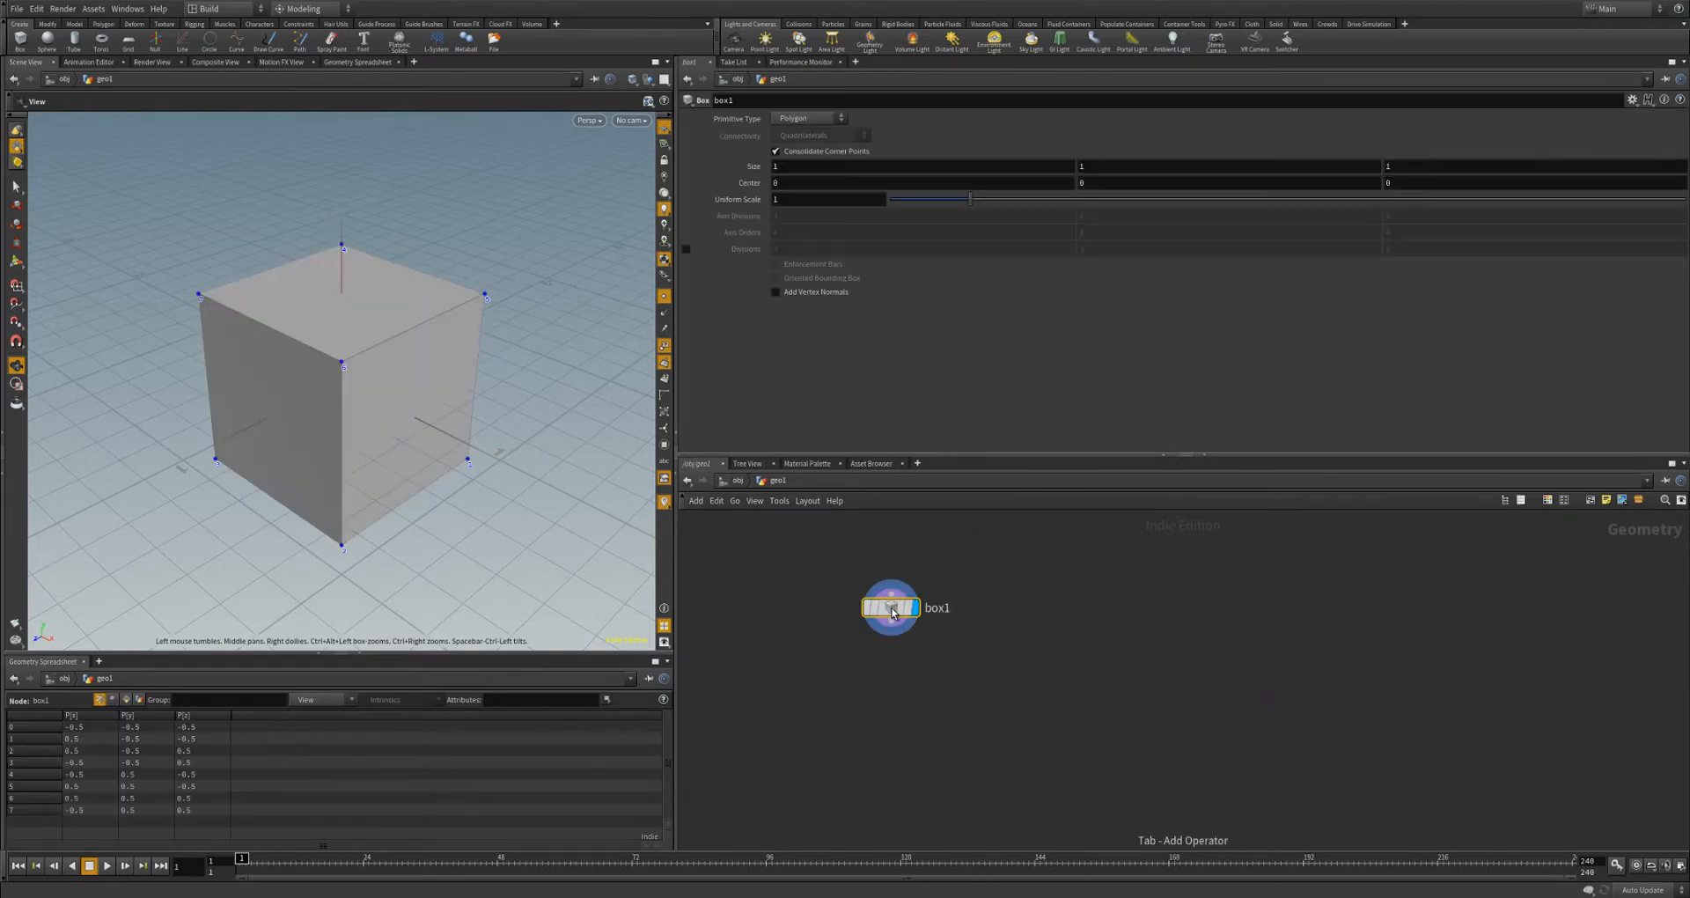
left_click_drag(892, 613, 872, 612)
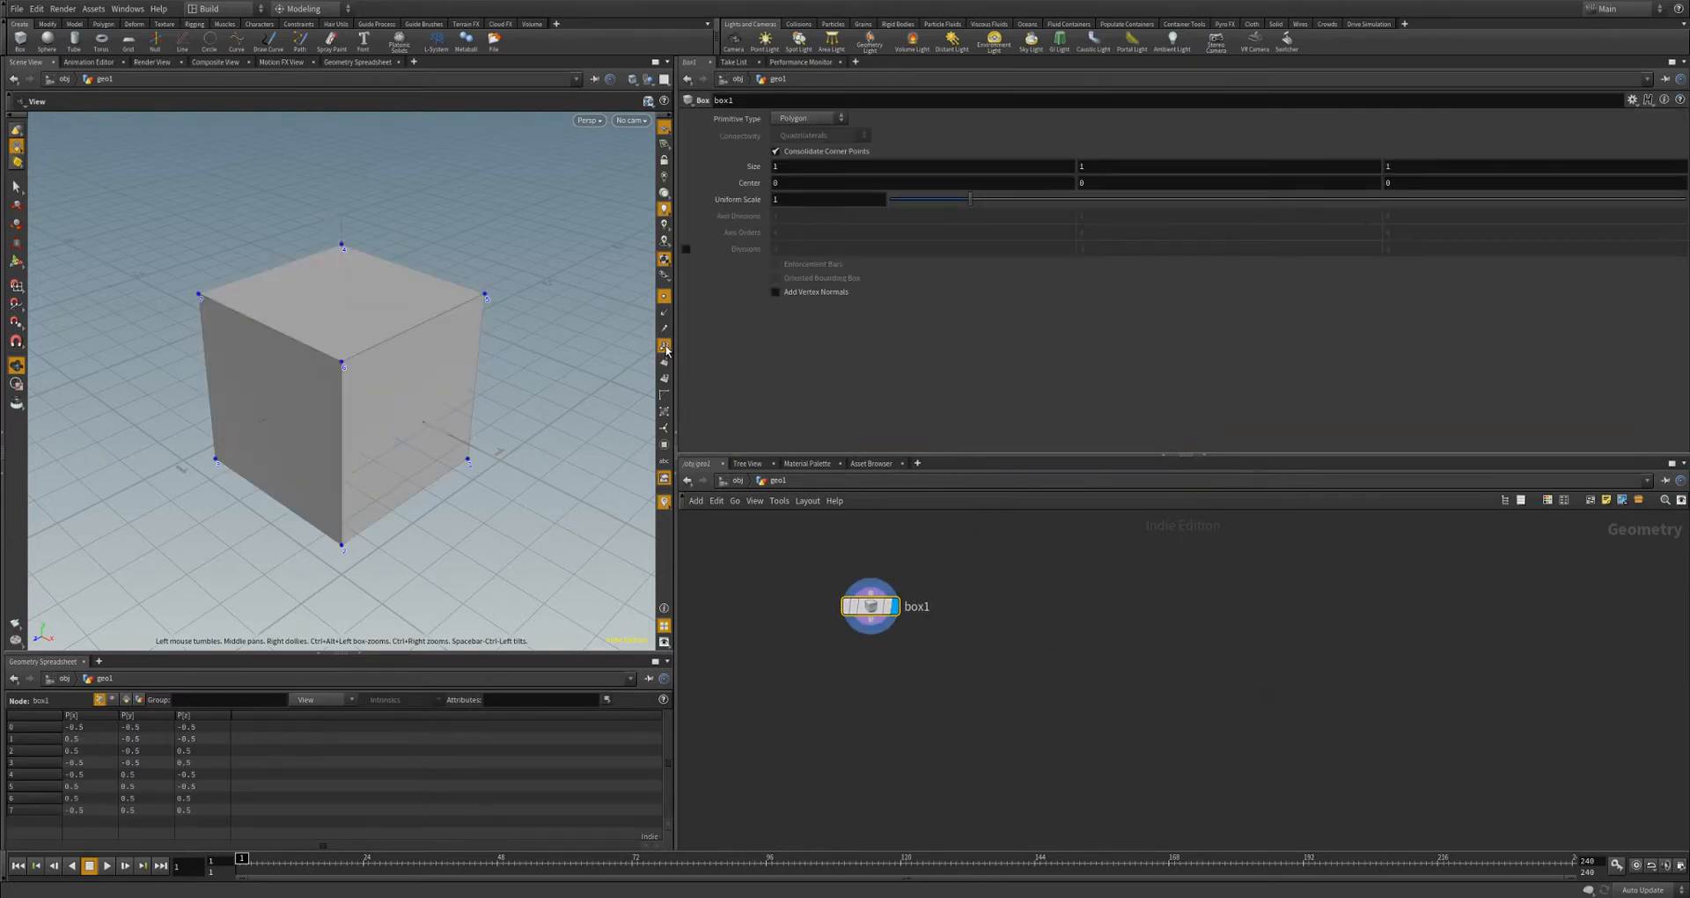
- Hide the point markers and number labels on the box in the viewport
left_click(665, 345)
left_click_drag(868, 608, 871, 606)
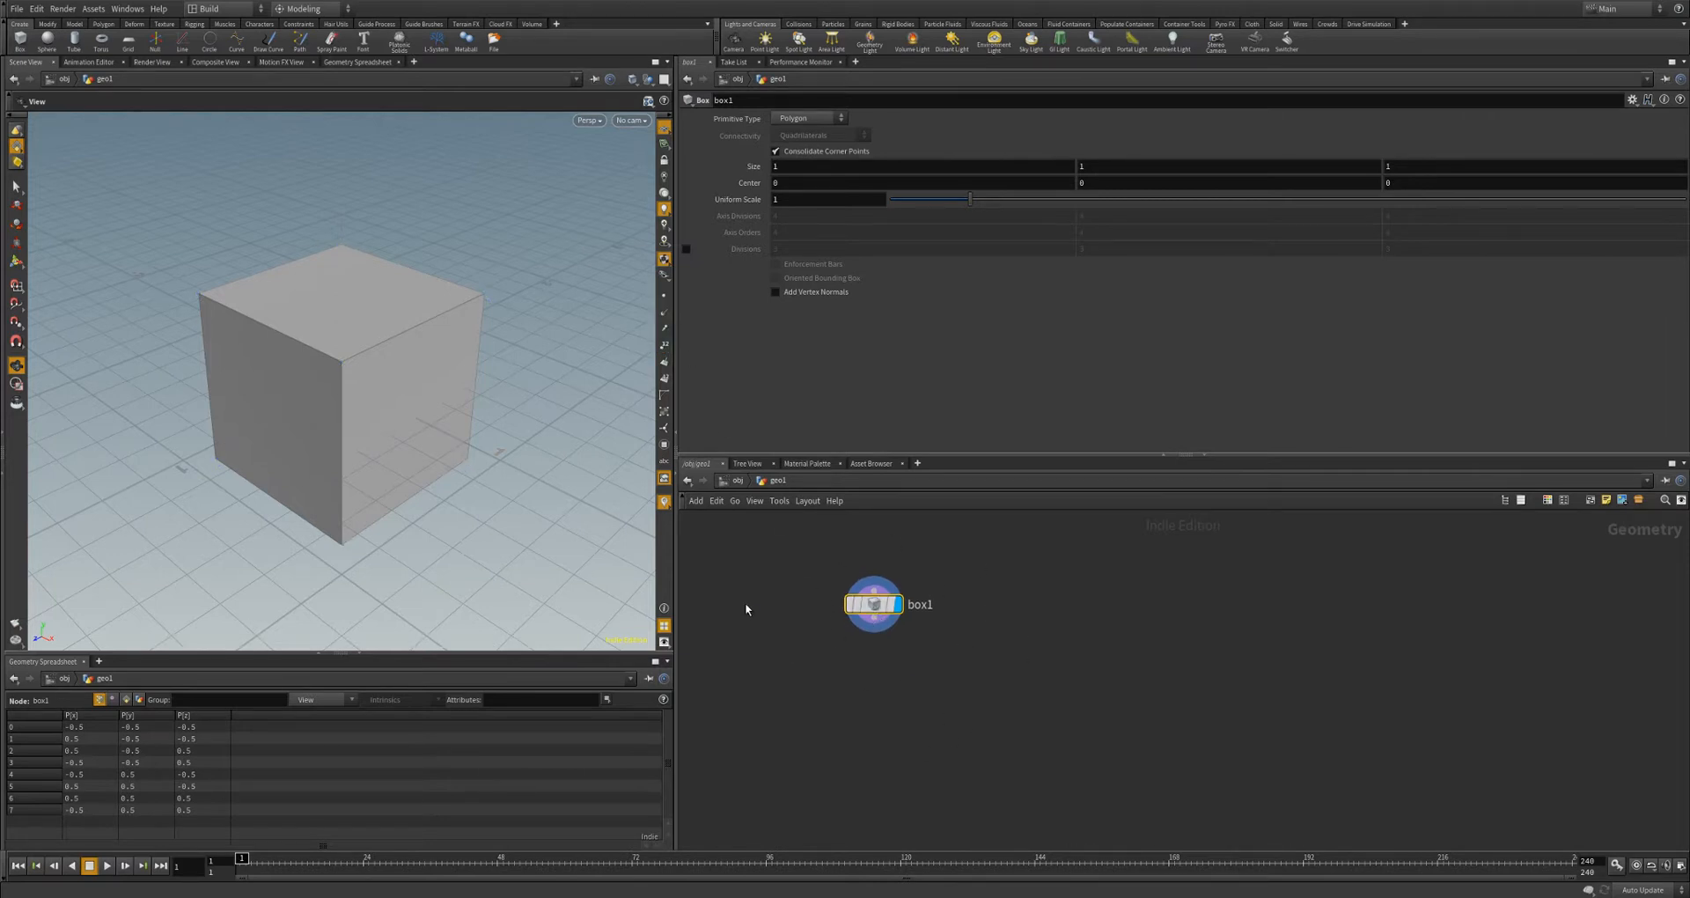
mouse_move(582, 489)
left_mouse_down()
mouse_move(369, 482)
mouse_move(456, 468)
mouse_move(427, 466)
mouse_move(472, 494)
mouse_move(457, 502)
mouse_move(502, 467)
left_mouse_up()
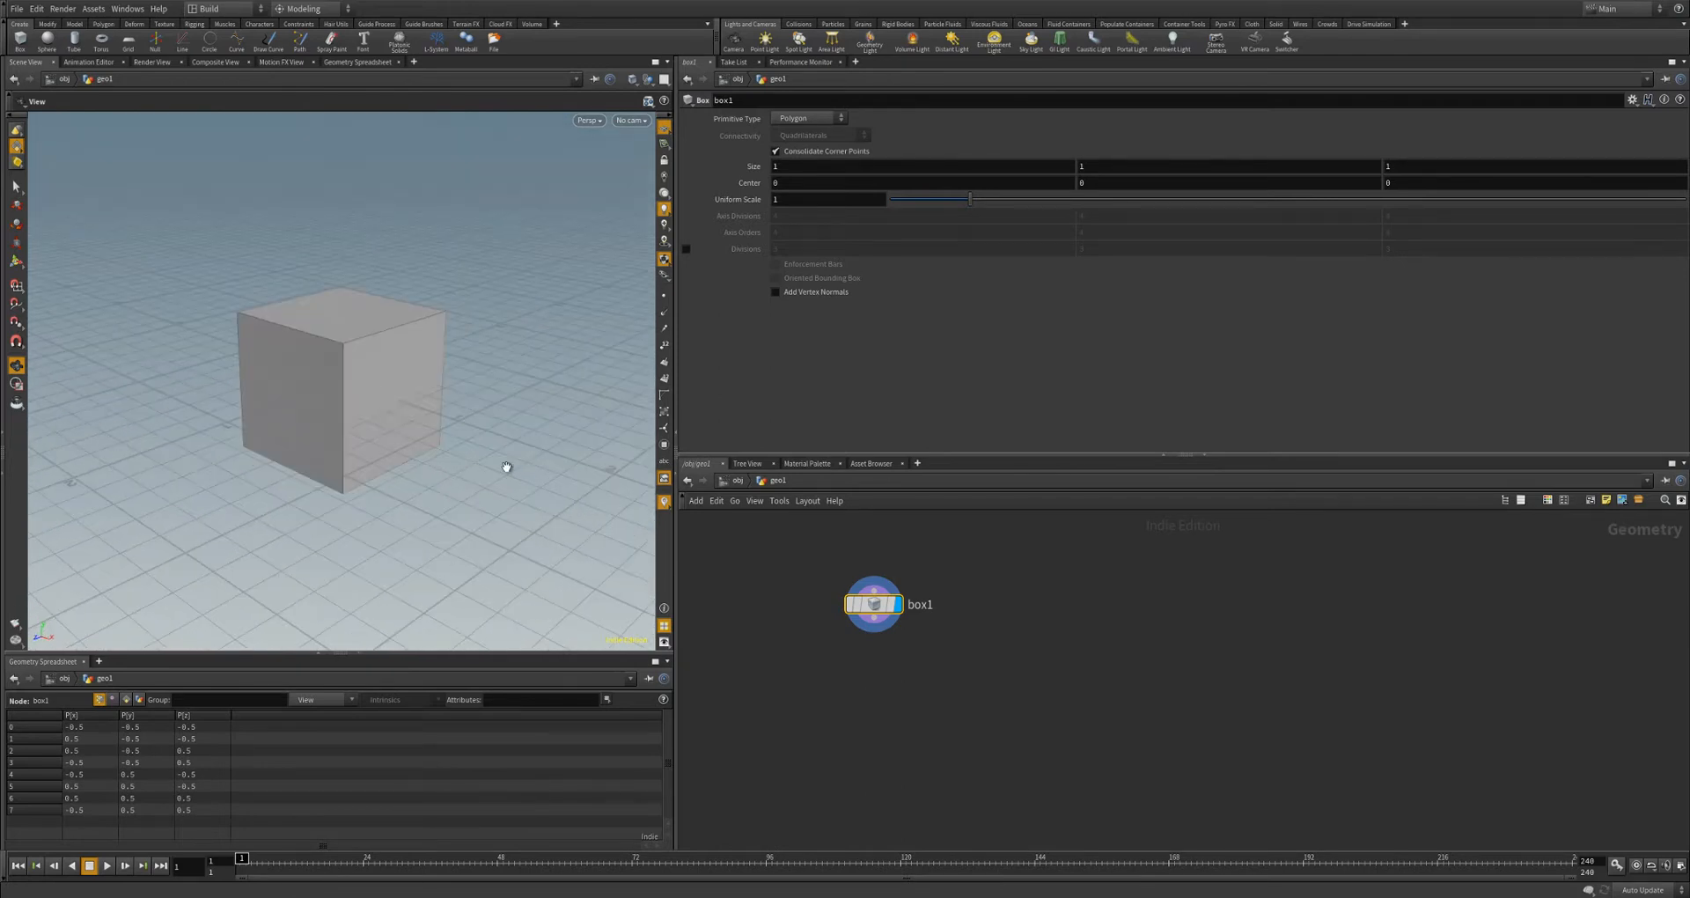
left_click_drag(411, 374, 313, 478)
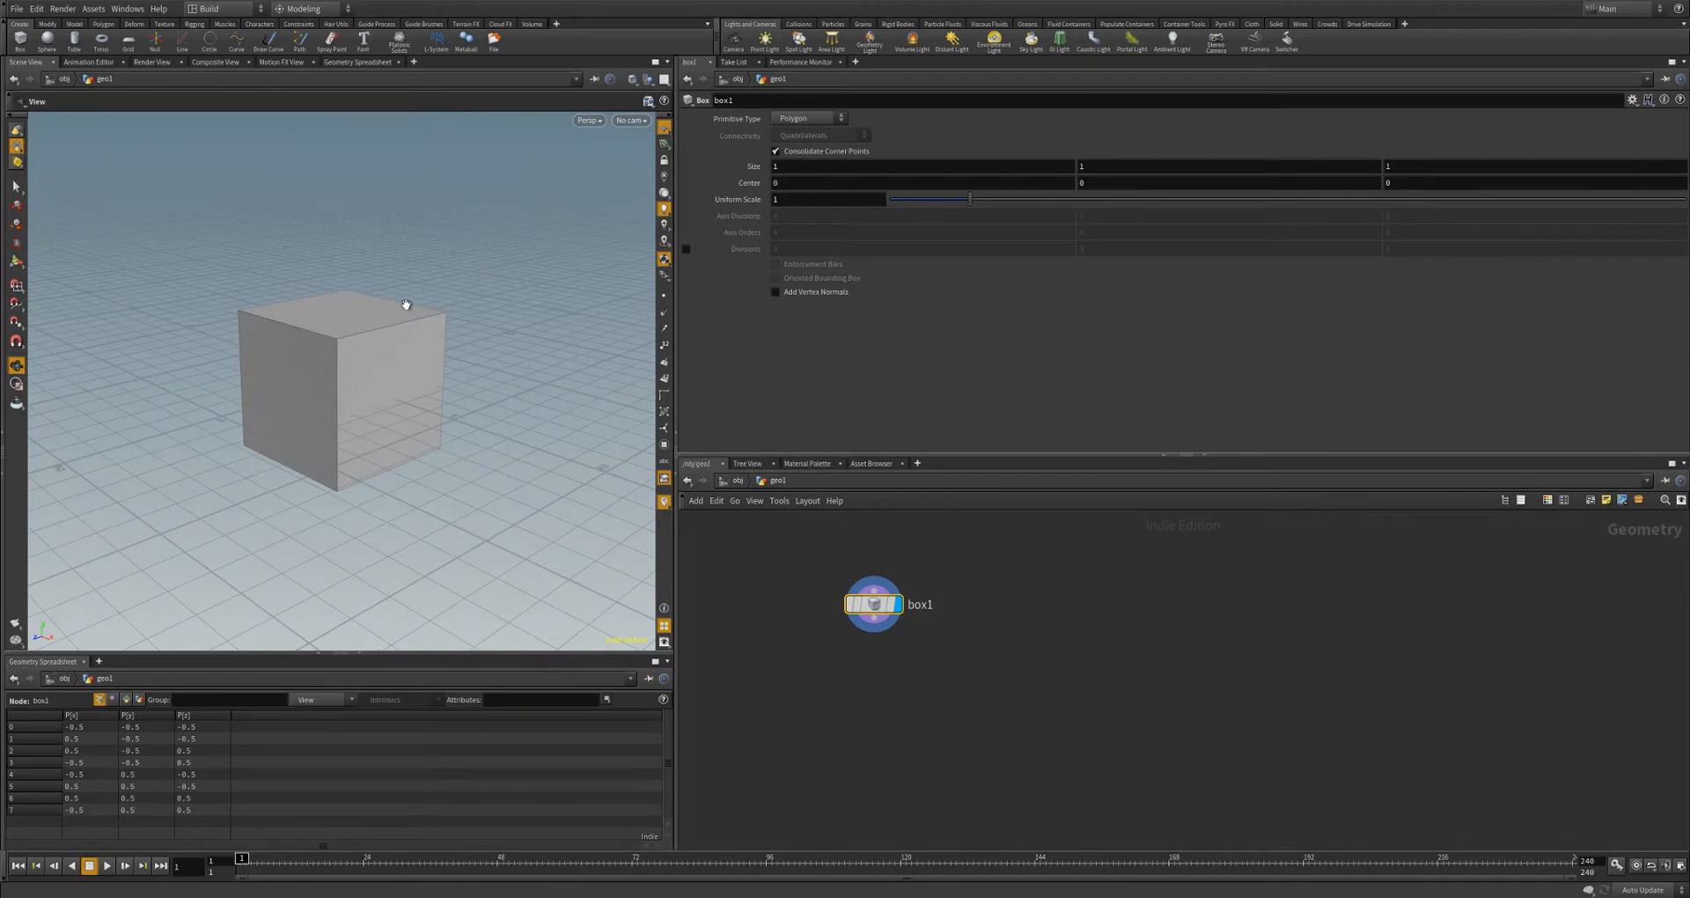
mouse_move(434, 384)
left_mouse_down()
mouse_move(325, 479)
mouse_move(408, 441)
mouse_move(381, 438)
mouse_move(472, 433)
mouse_move(313, 419)
mouse_move(461, 408)
mouse_move(287, 408)
mouse_move(468, 407)
mouse_move(325, 399)
mouse_move(393, 371)
mouse_move(428, 381)
mouse_move(208, 396)
mouse_move(458, 405)
left_mouse_up()
- Append a Measure node to the box's output and align it directly below the box node
left_click(875, 628)
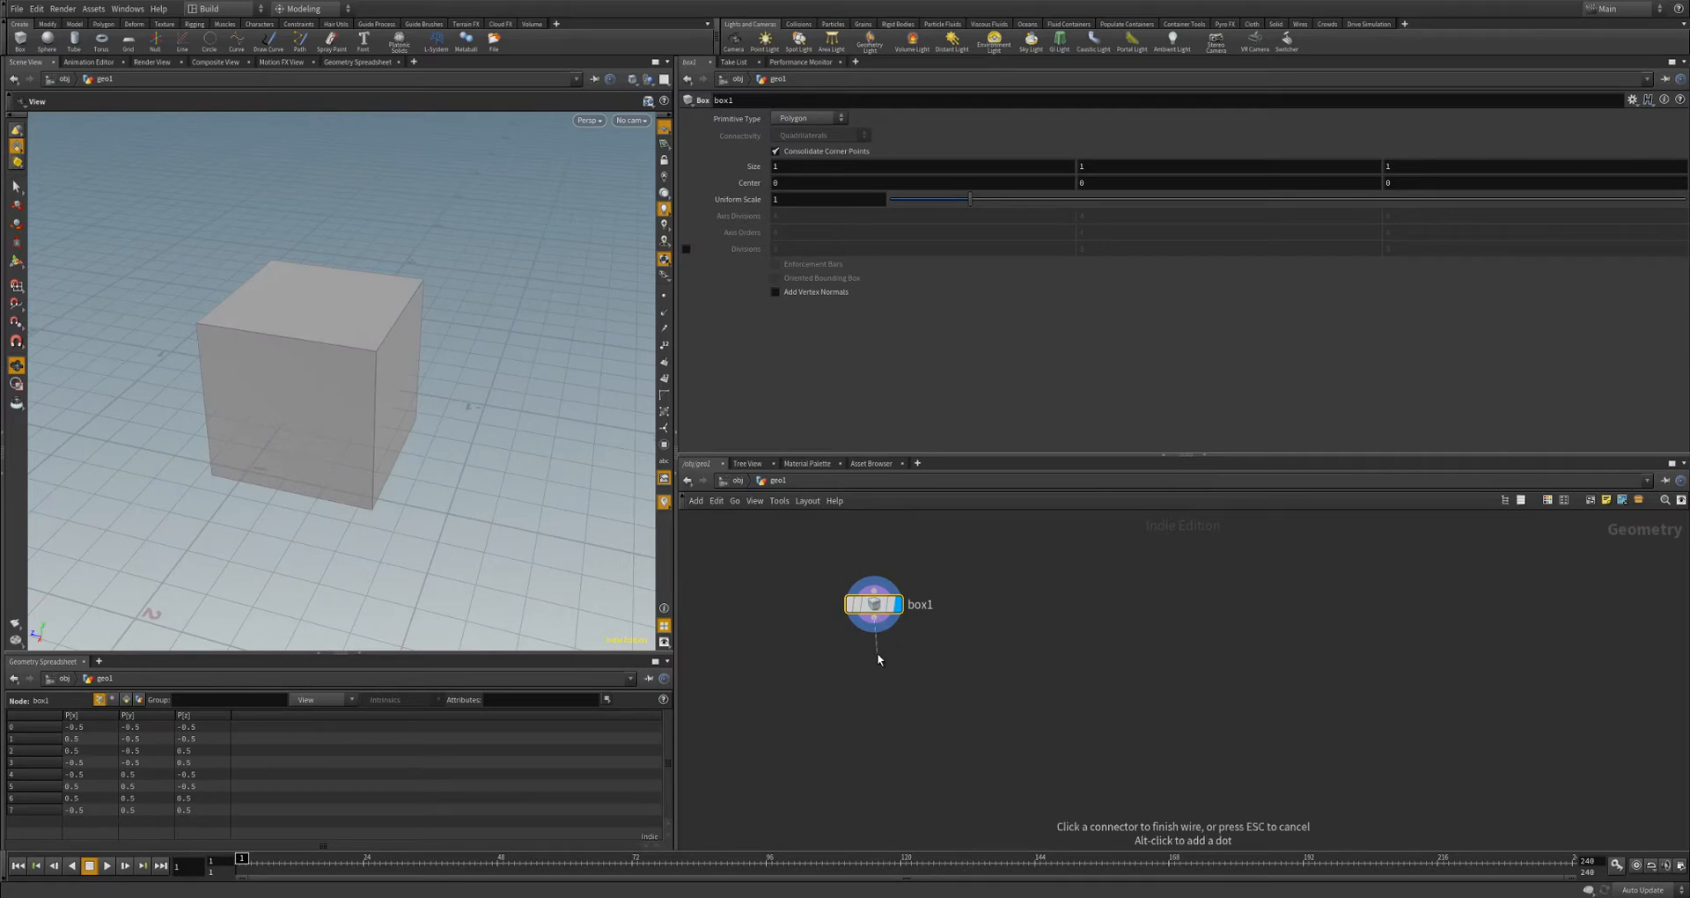
key("Tab")
type("null")
key("Return")
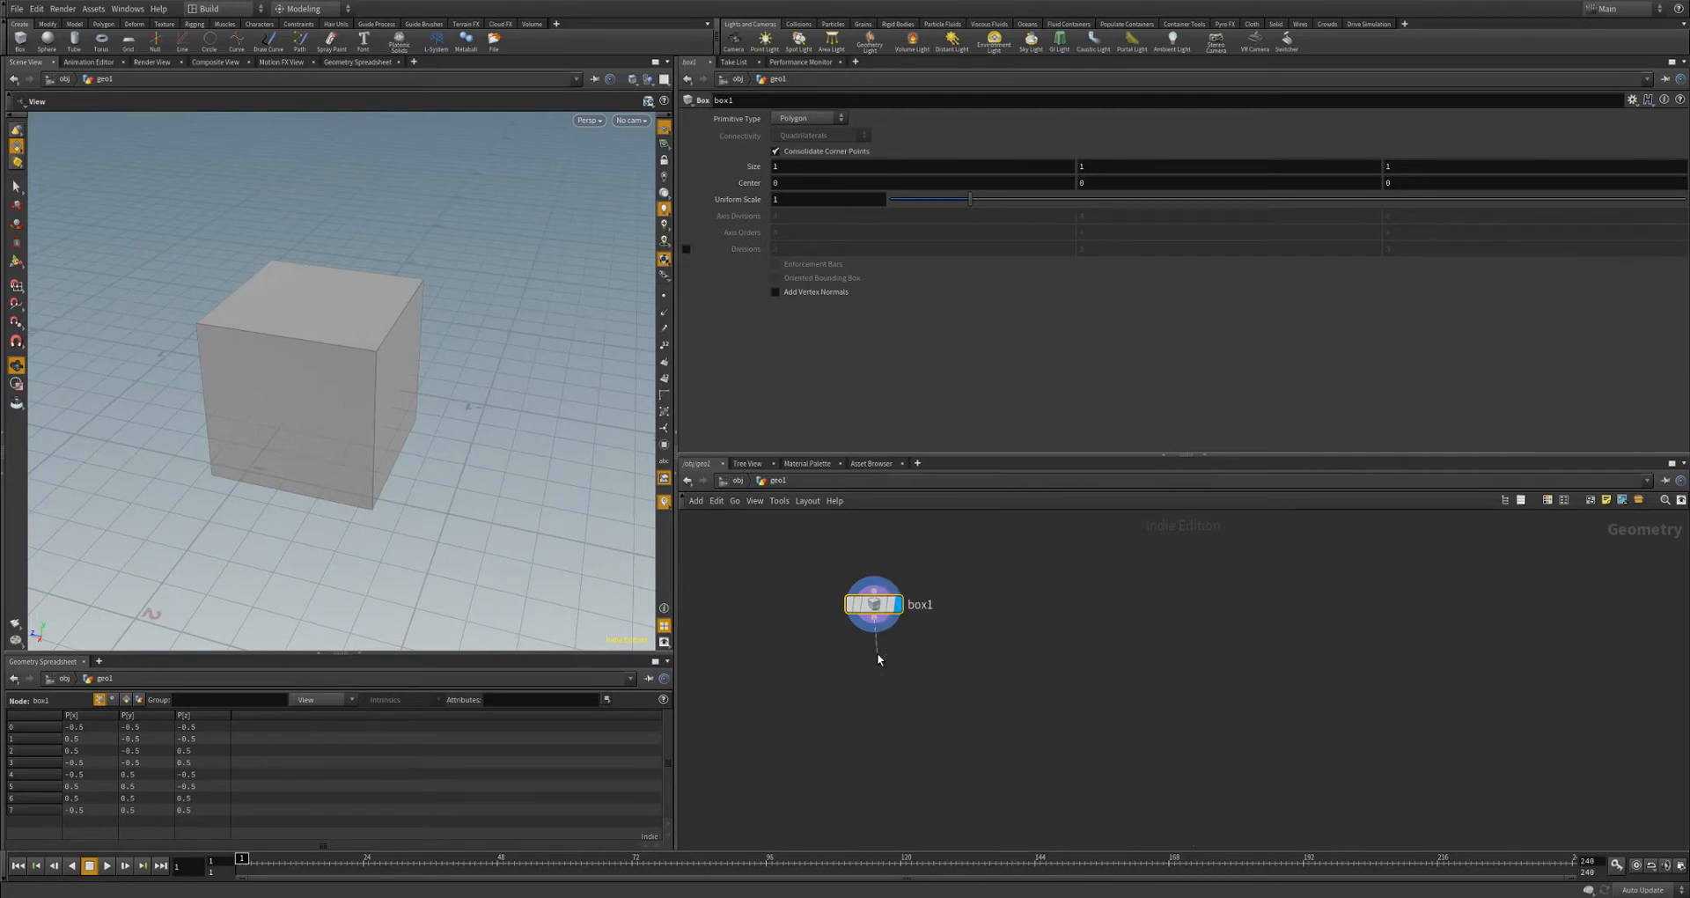
left_click(877, 659)
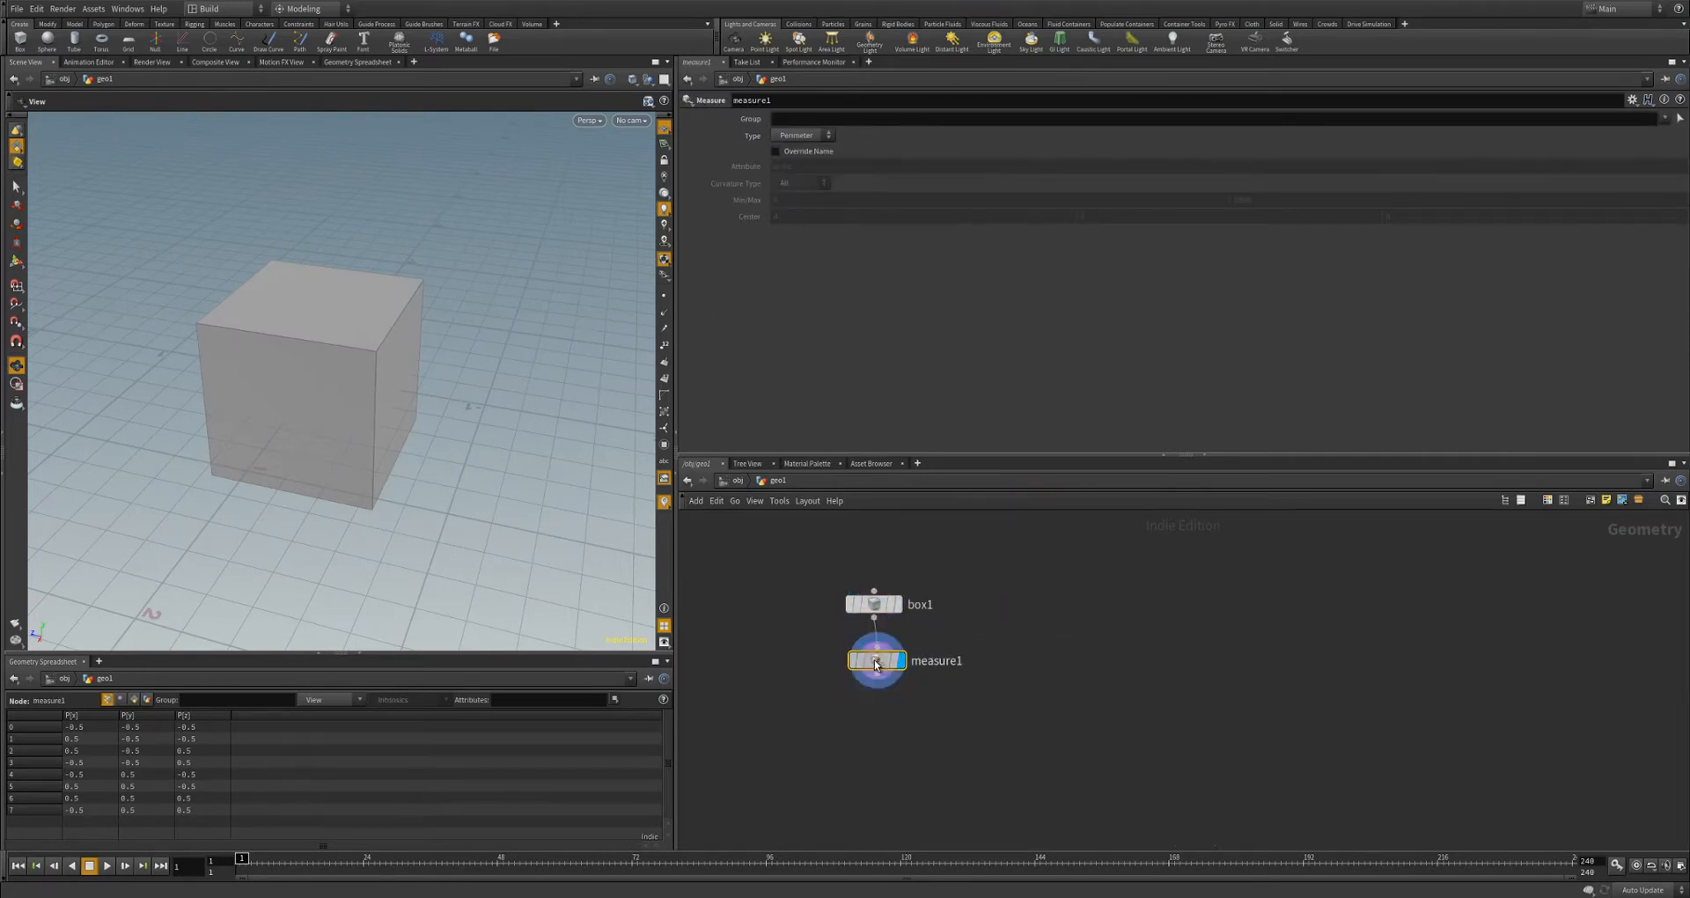
left_click_drag(876, 666, 873, 663)
- Show primitive attributes in the geometry spreadsheet and enable the Measure node's Override Name with the attribute name area
scroll(503, 448, "up", 2)
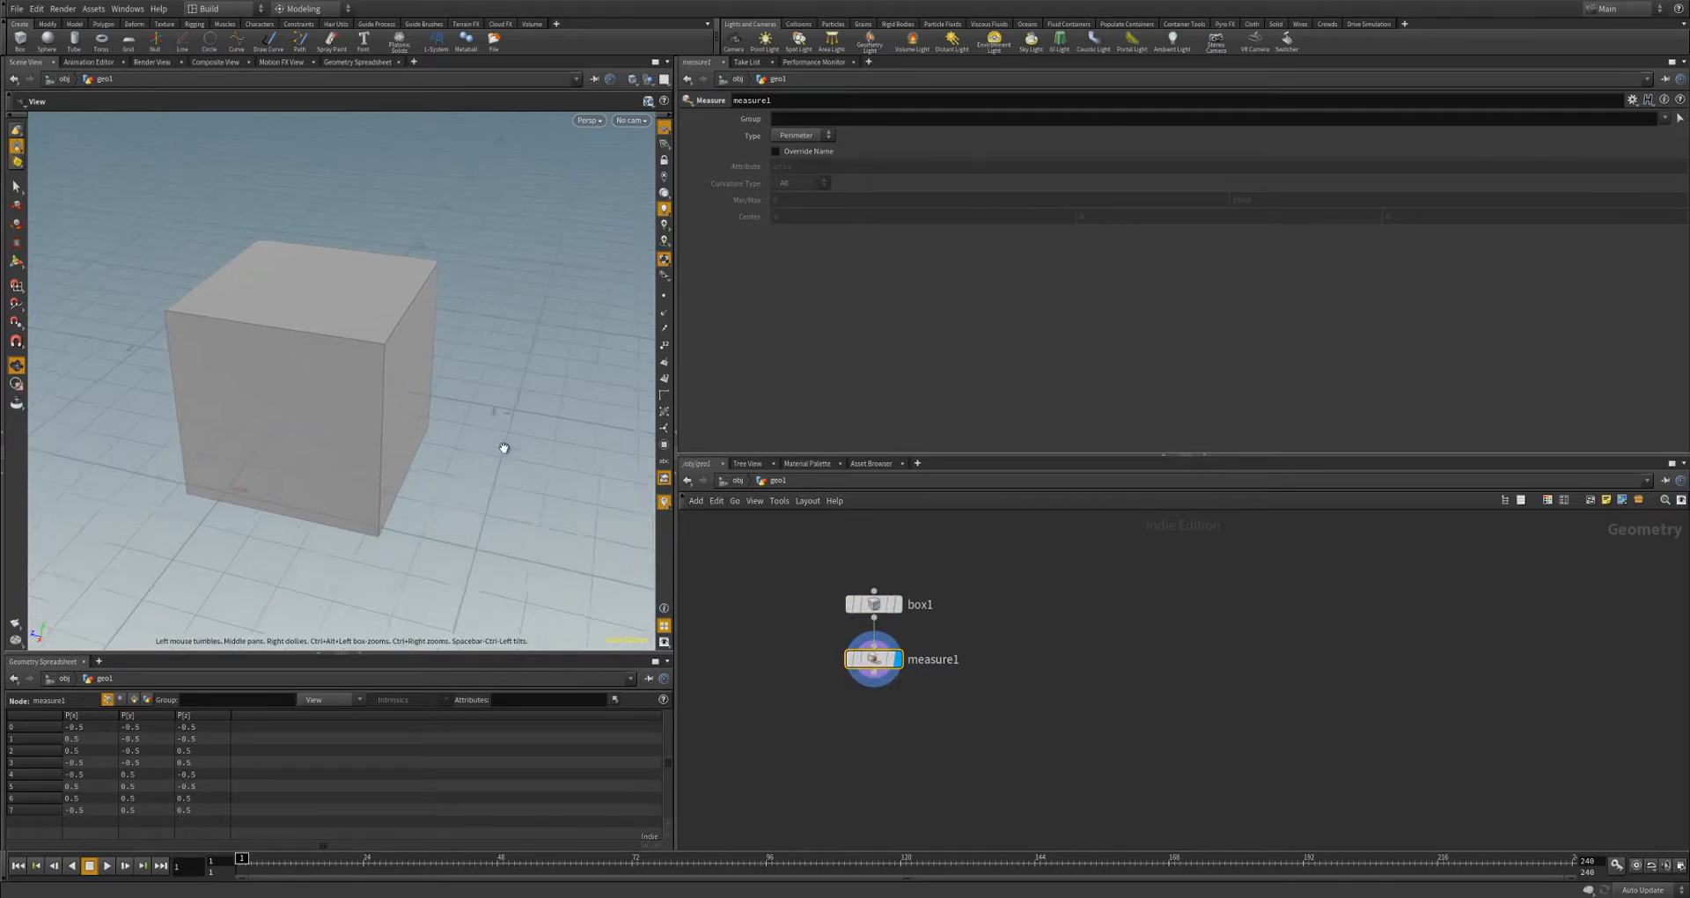
scroll(504, 448, "down", 2)
scroll(420, 351, "down", 1)
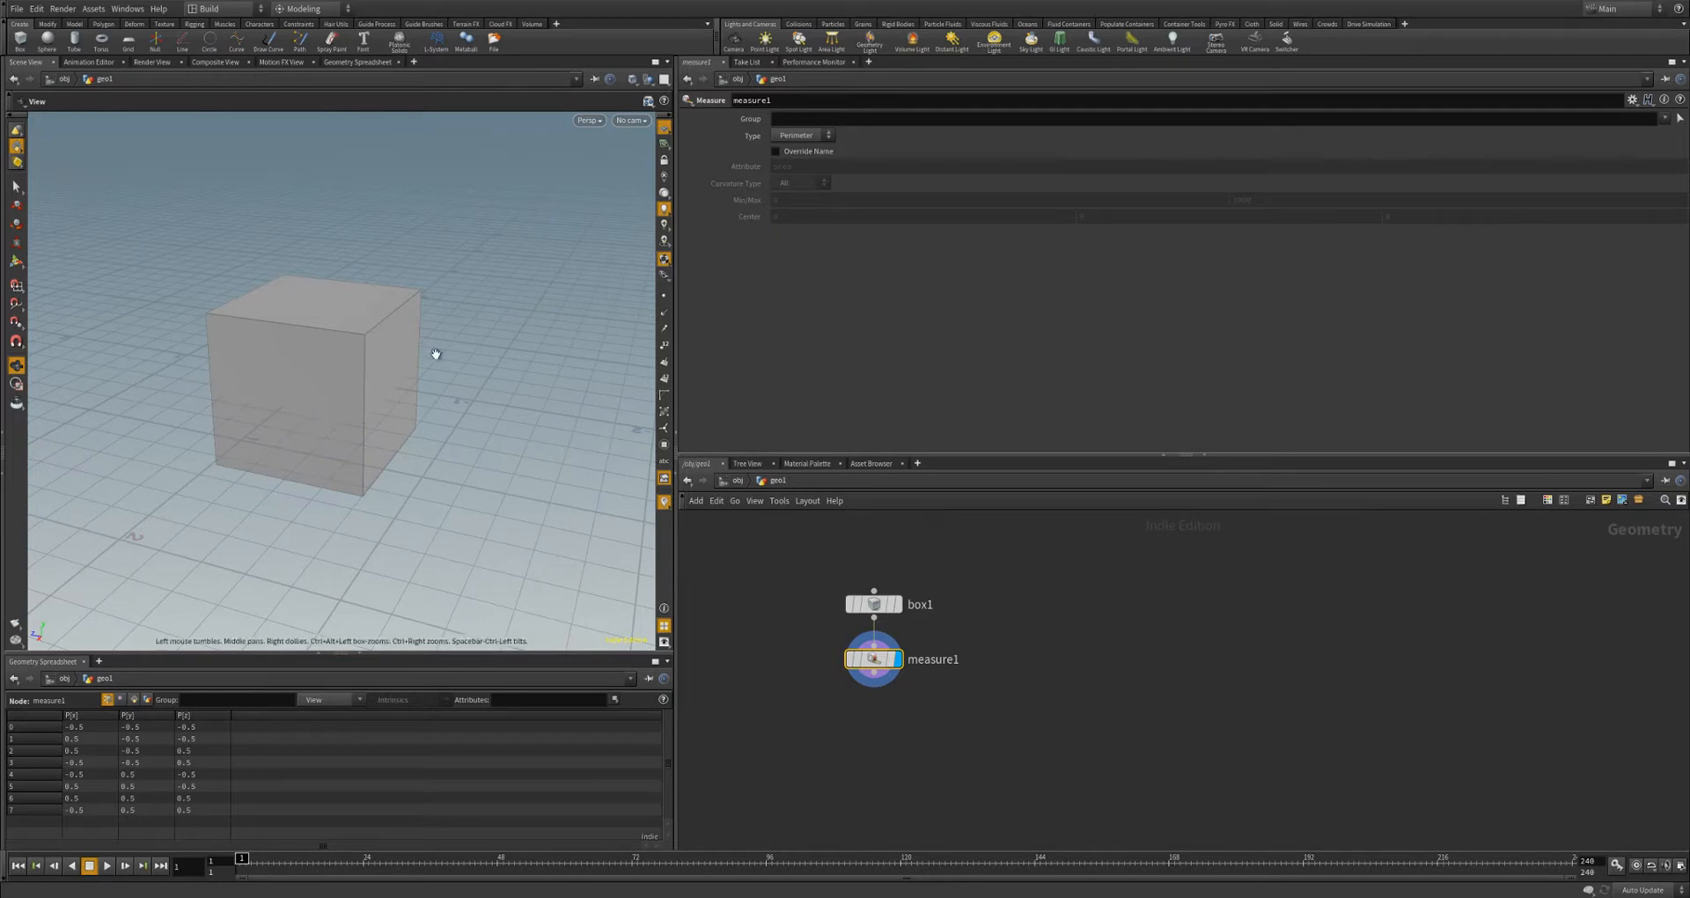
left_click_drag(438, 358, 397, 388)
left_click_drag(296, 344, 308, 351)
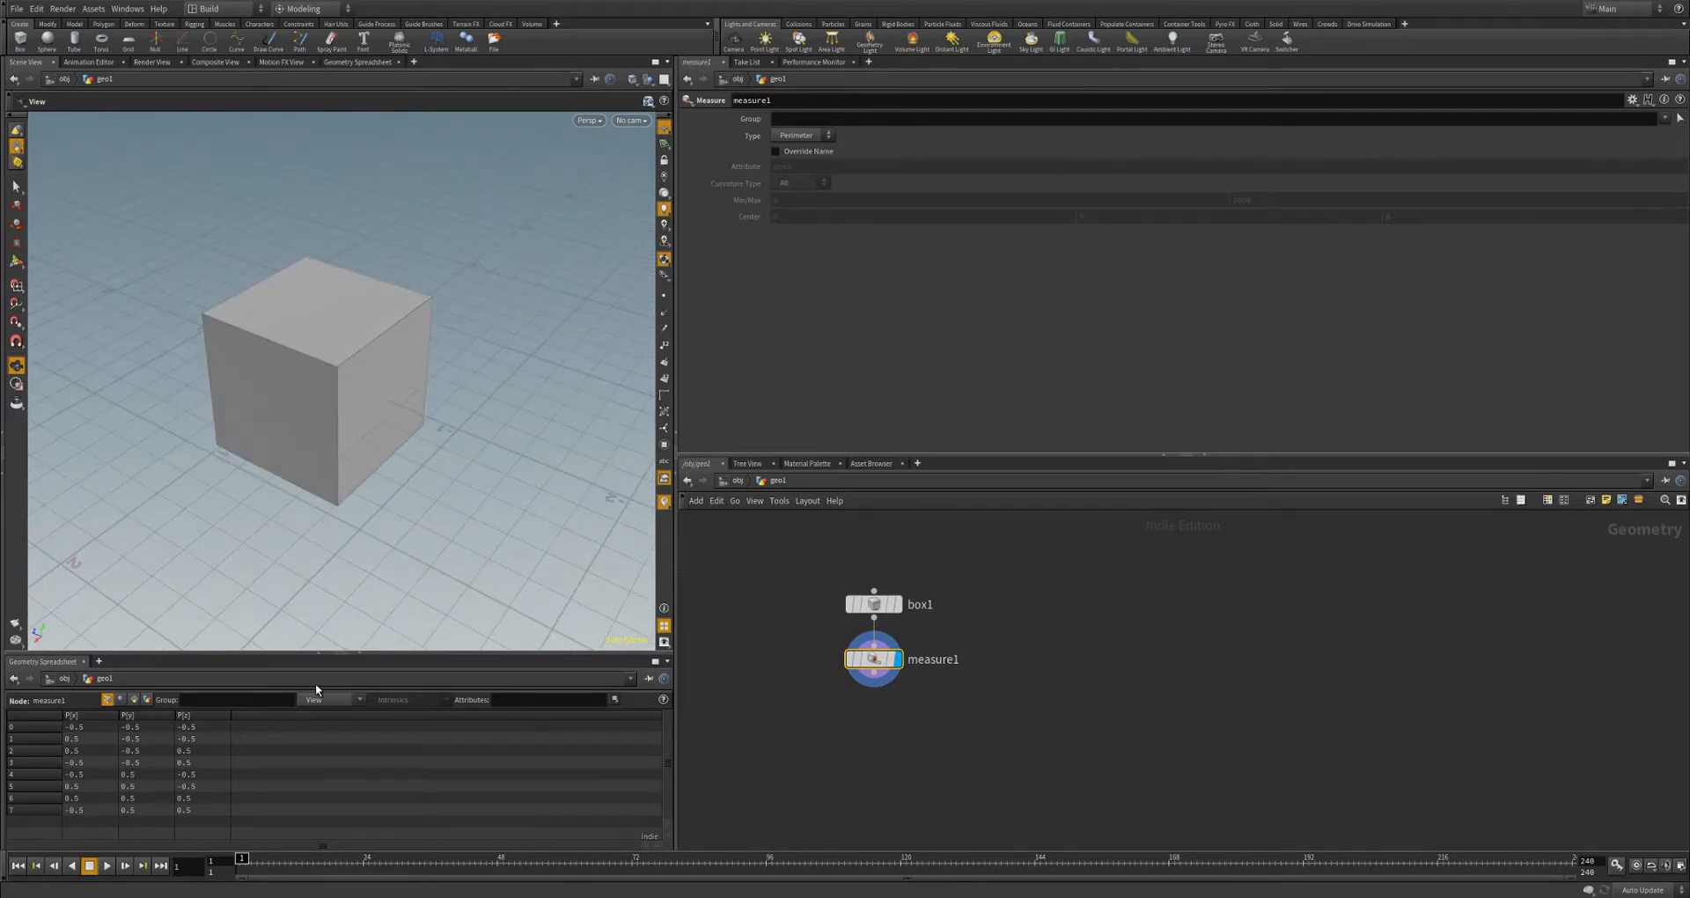
left_click(135, 698)
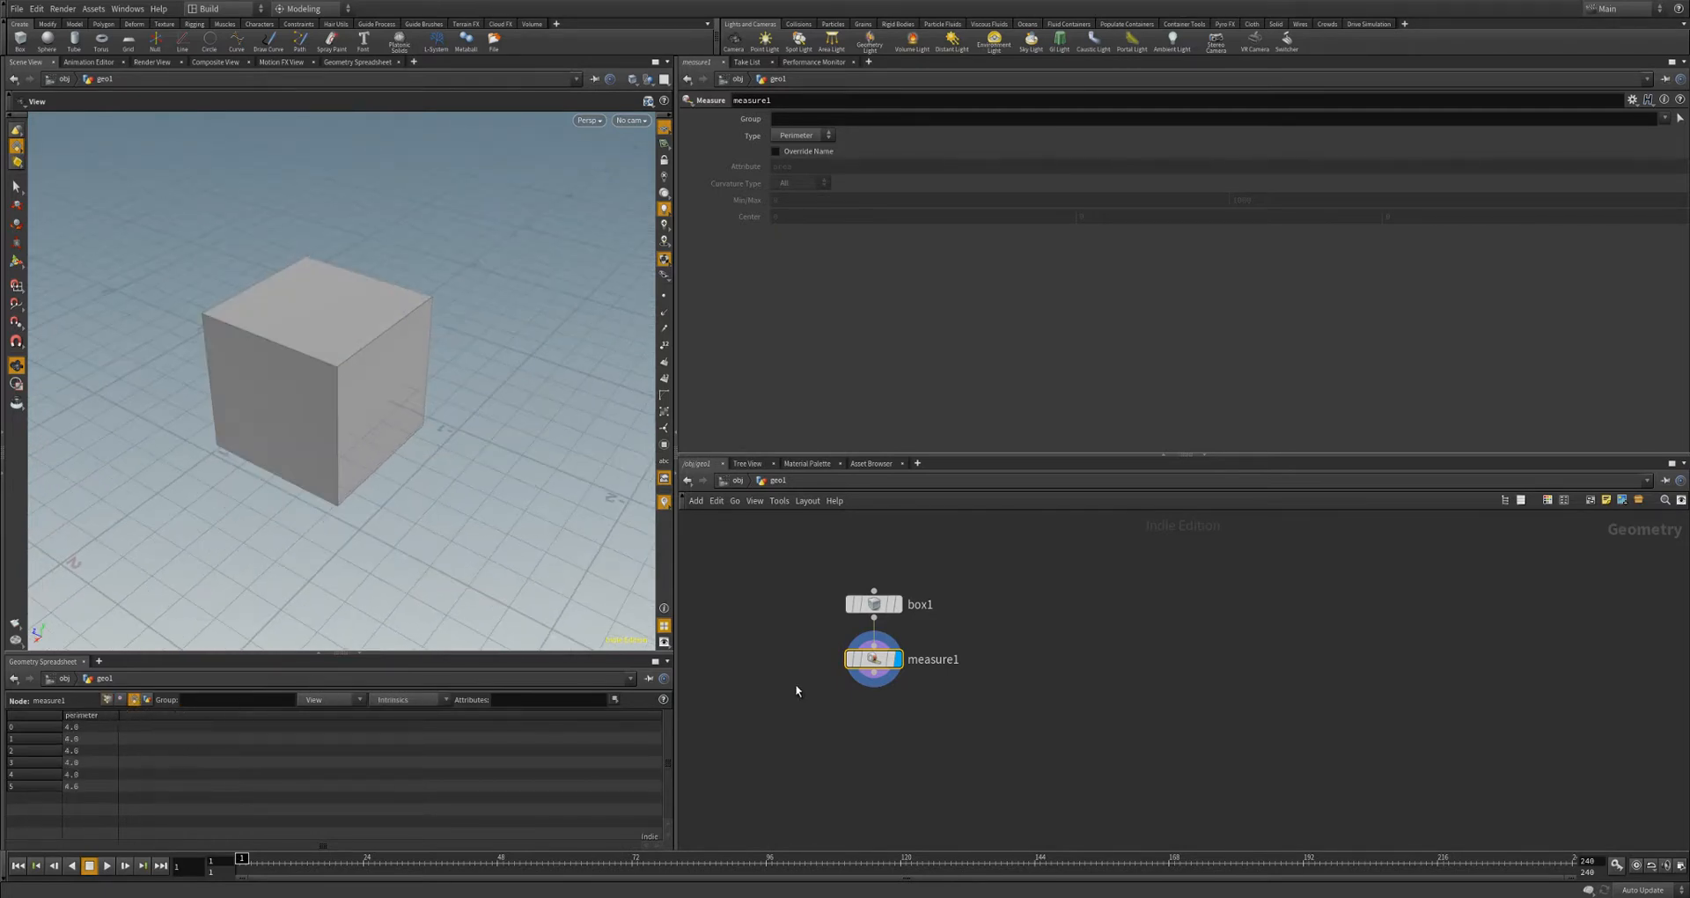
left_click(776, 152)
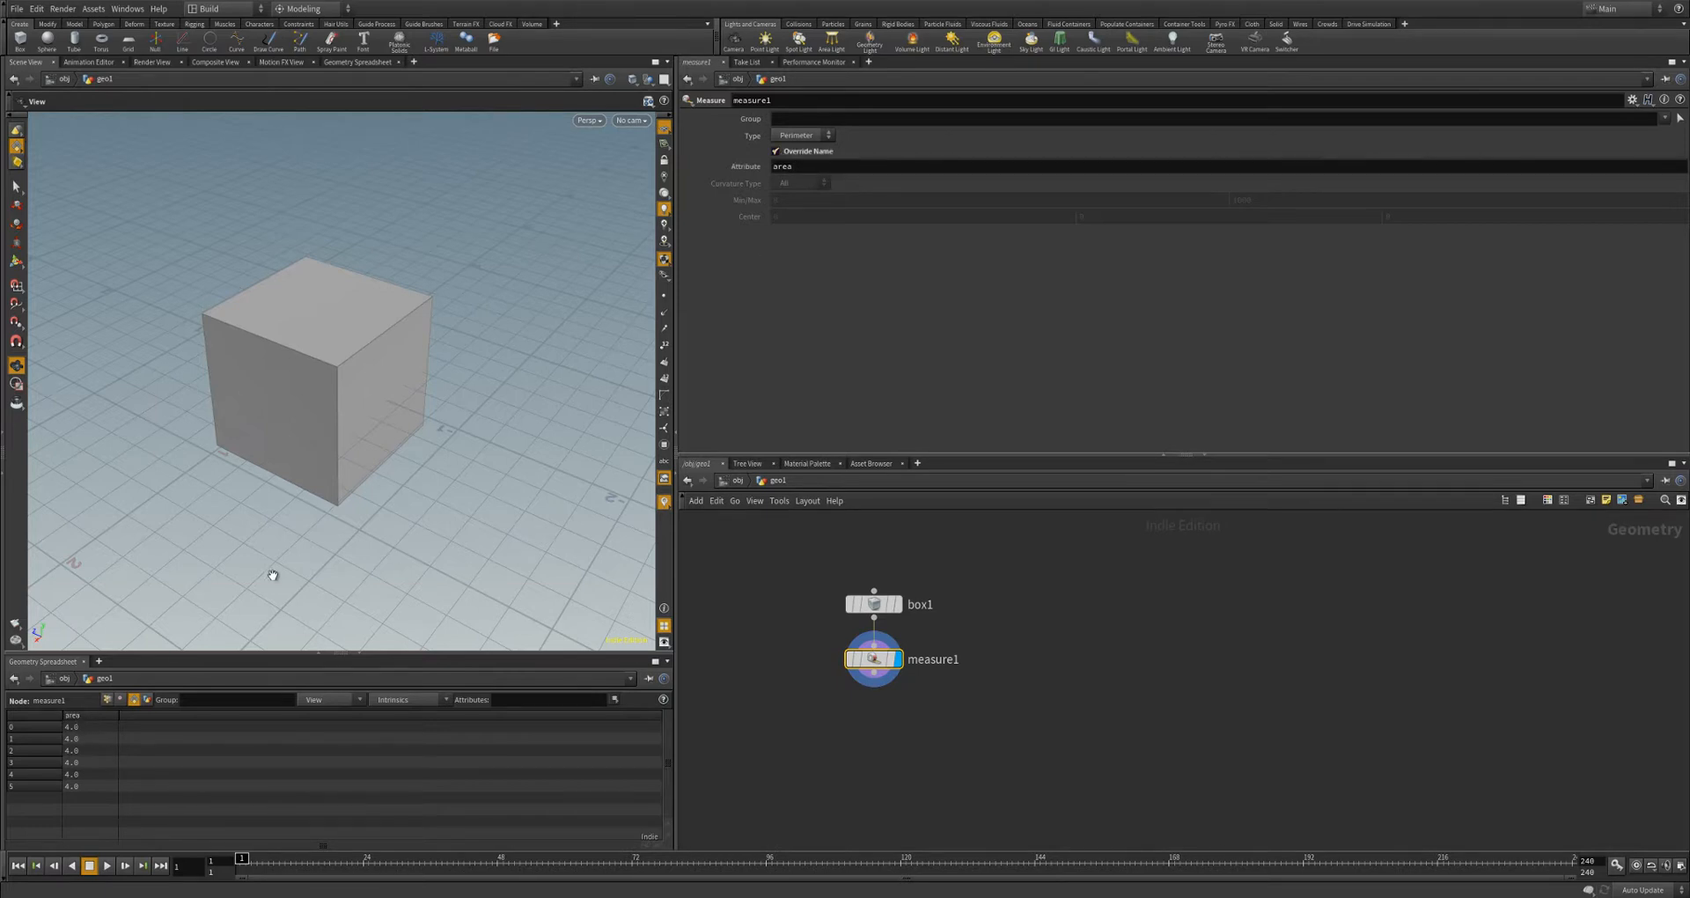
left_click_drag(273, 575, 357, 414)
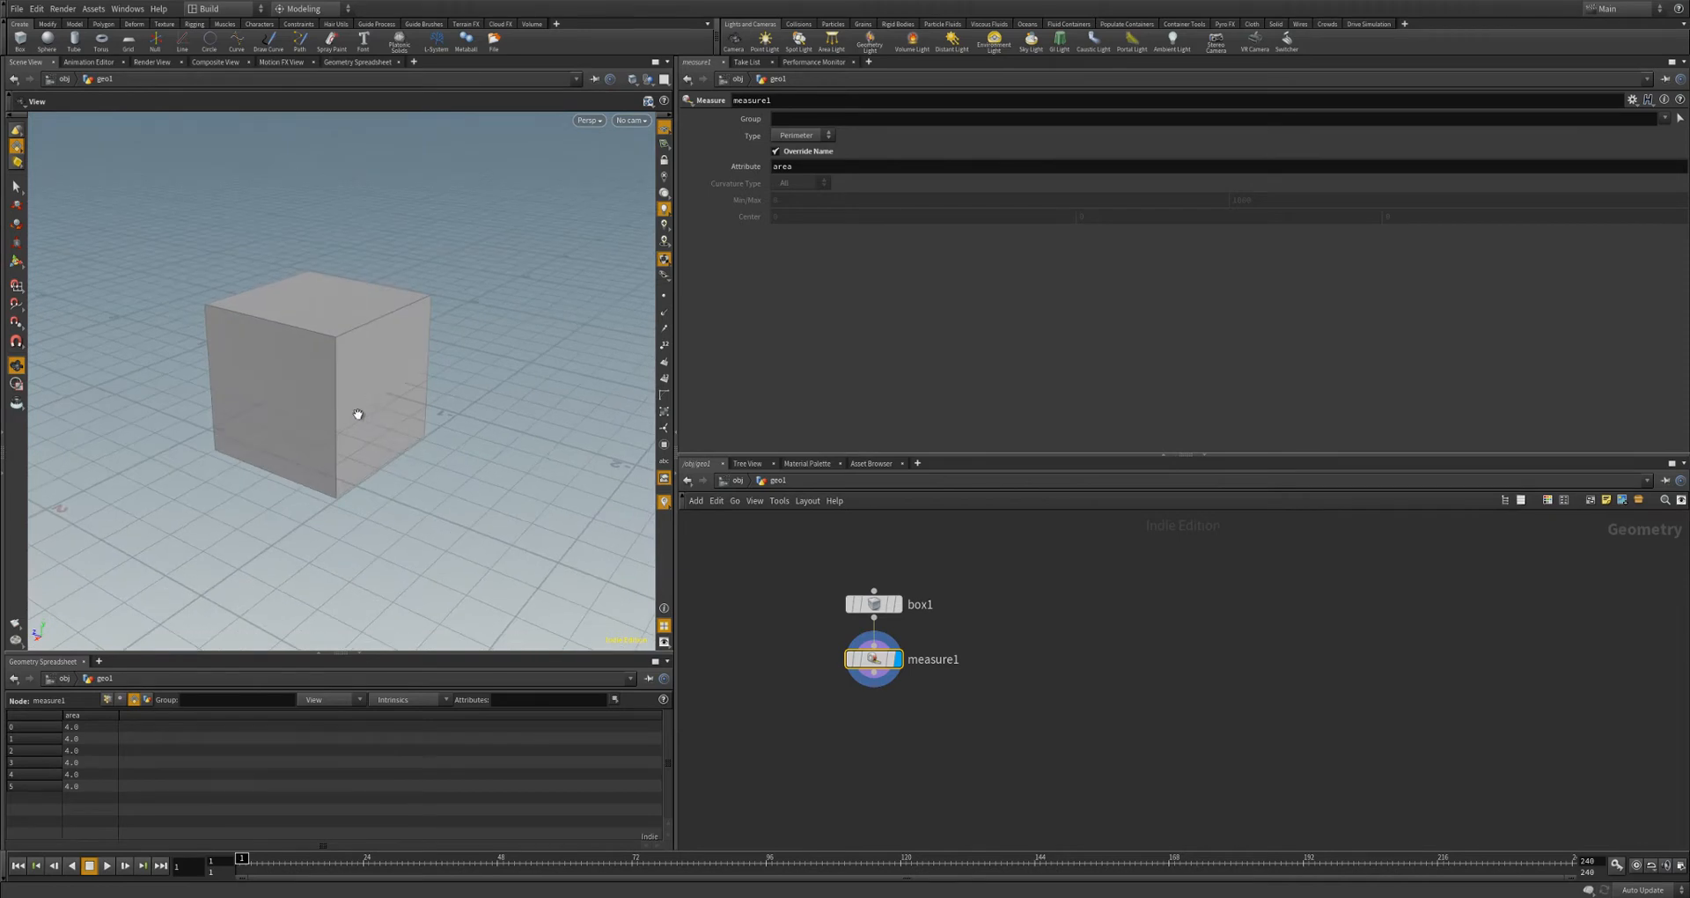
left_click_drag(422, 478, 382, 472)
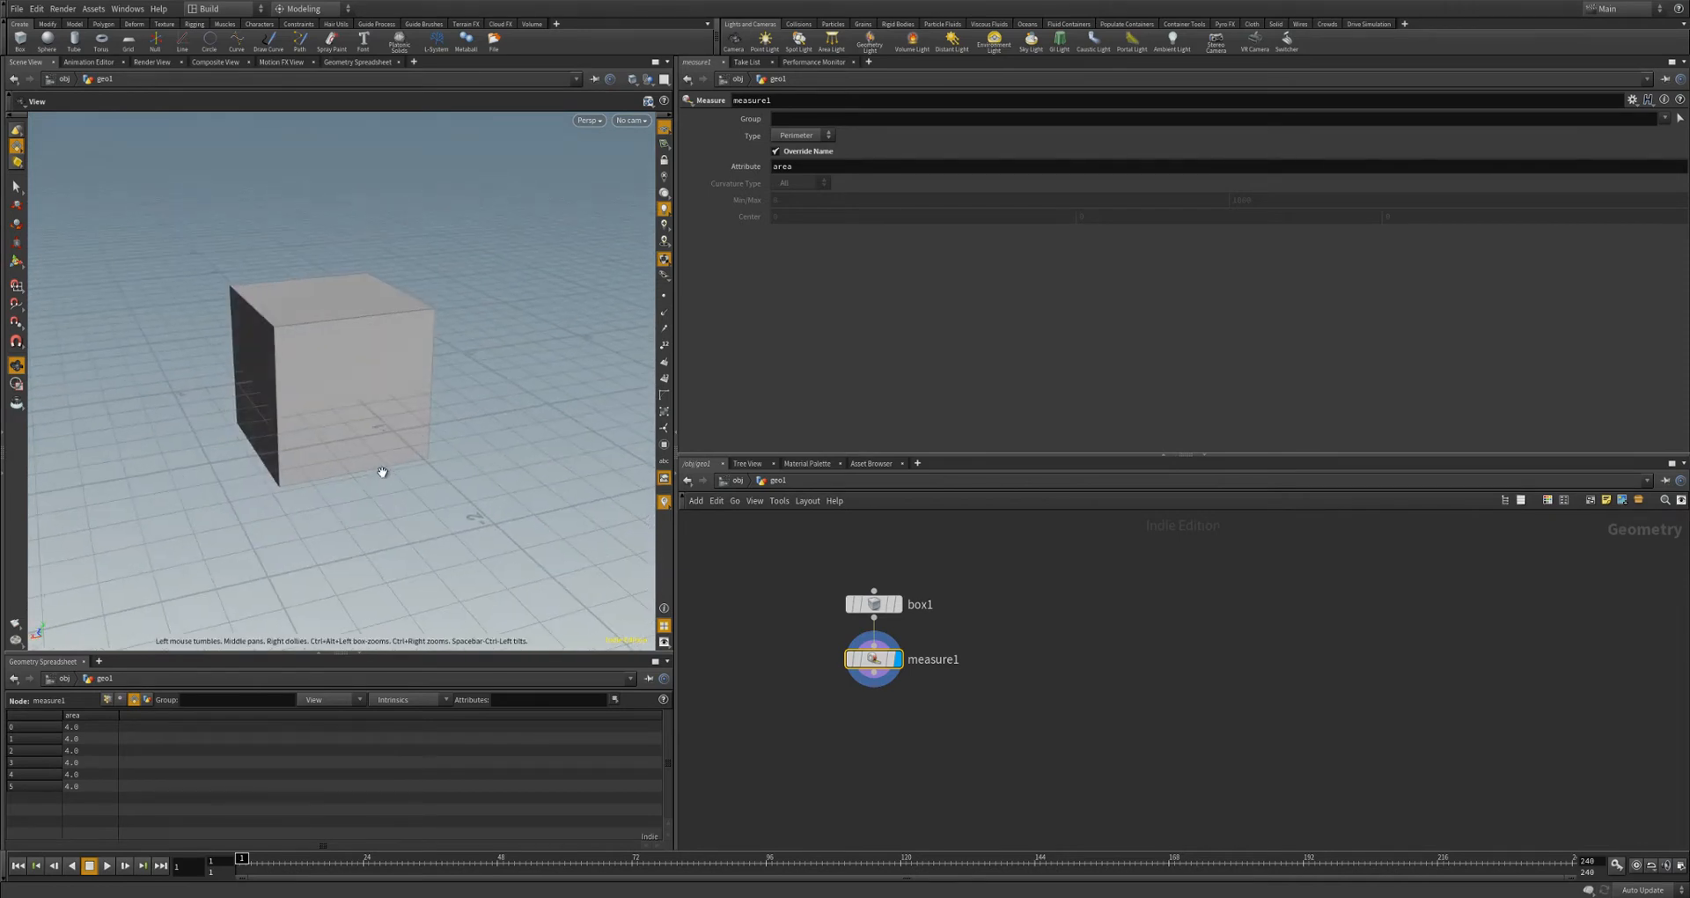
- Pin the geometry spreadsheet to the Measure node and raise the box's uniform scale to 1.162
left_click(874, 604)
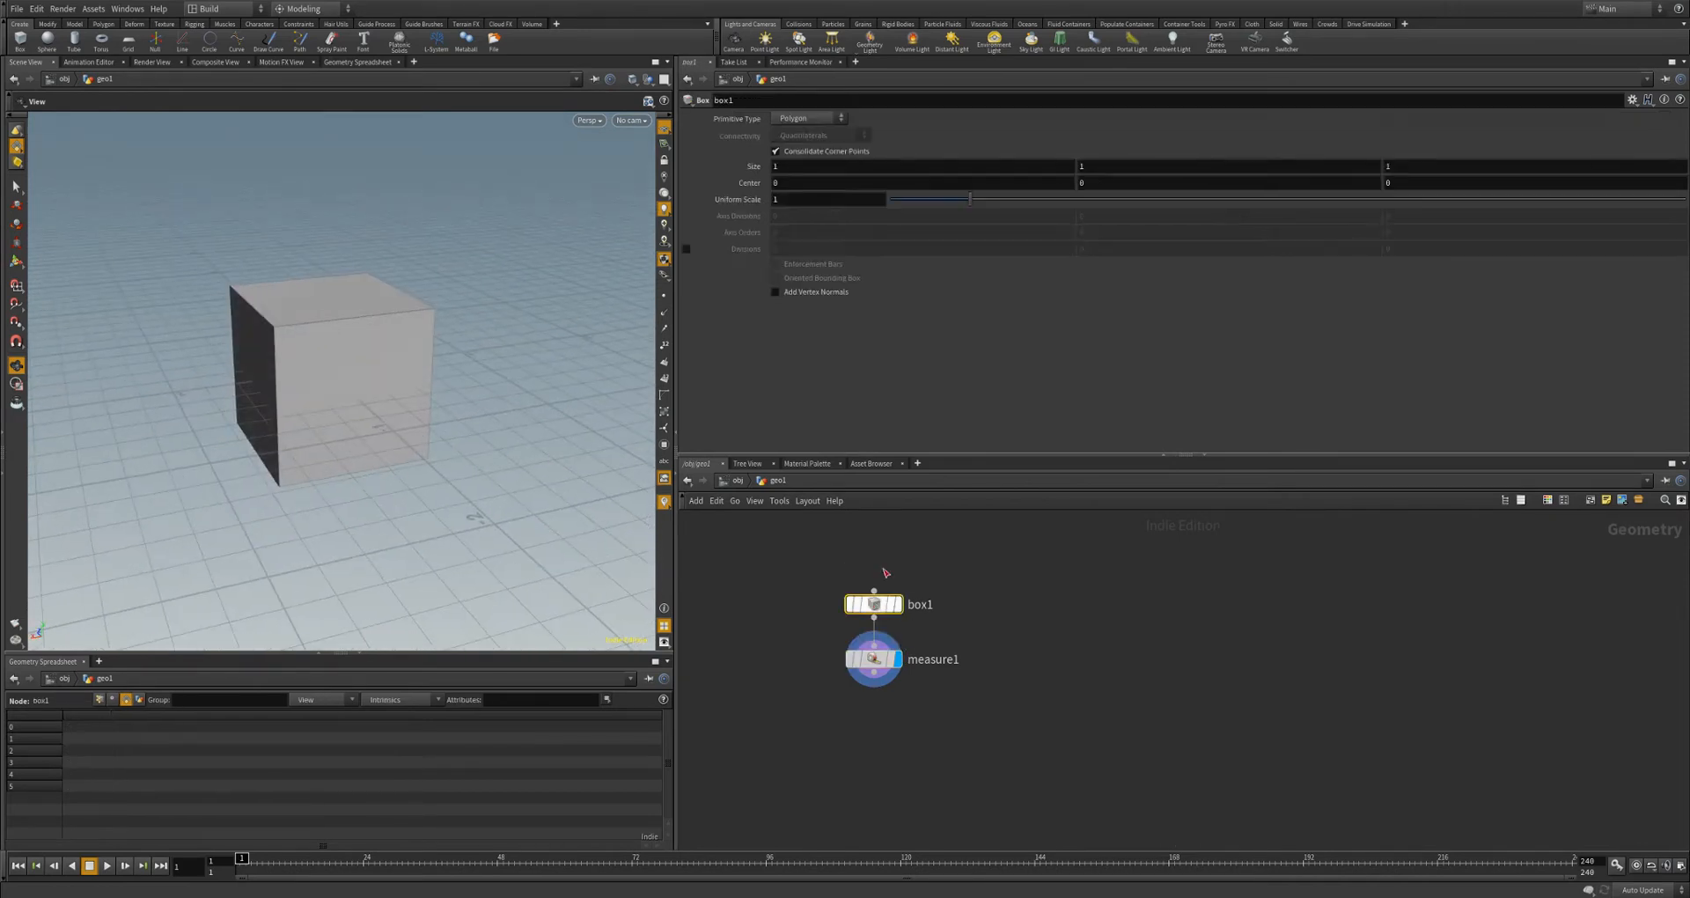
left_click(887, 663)
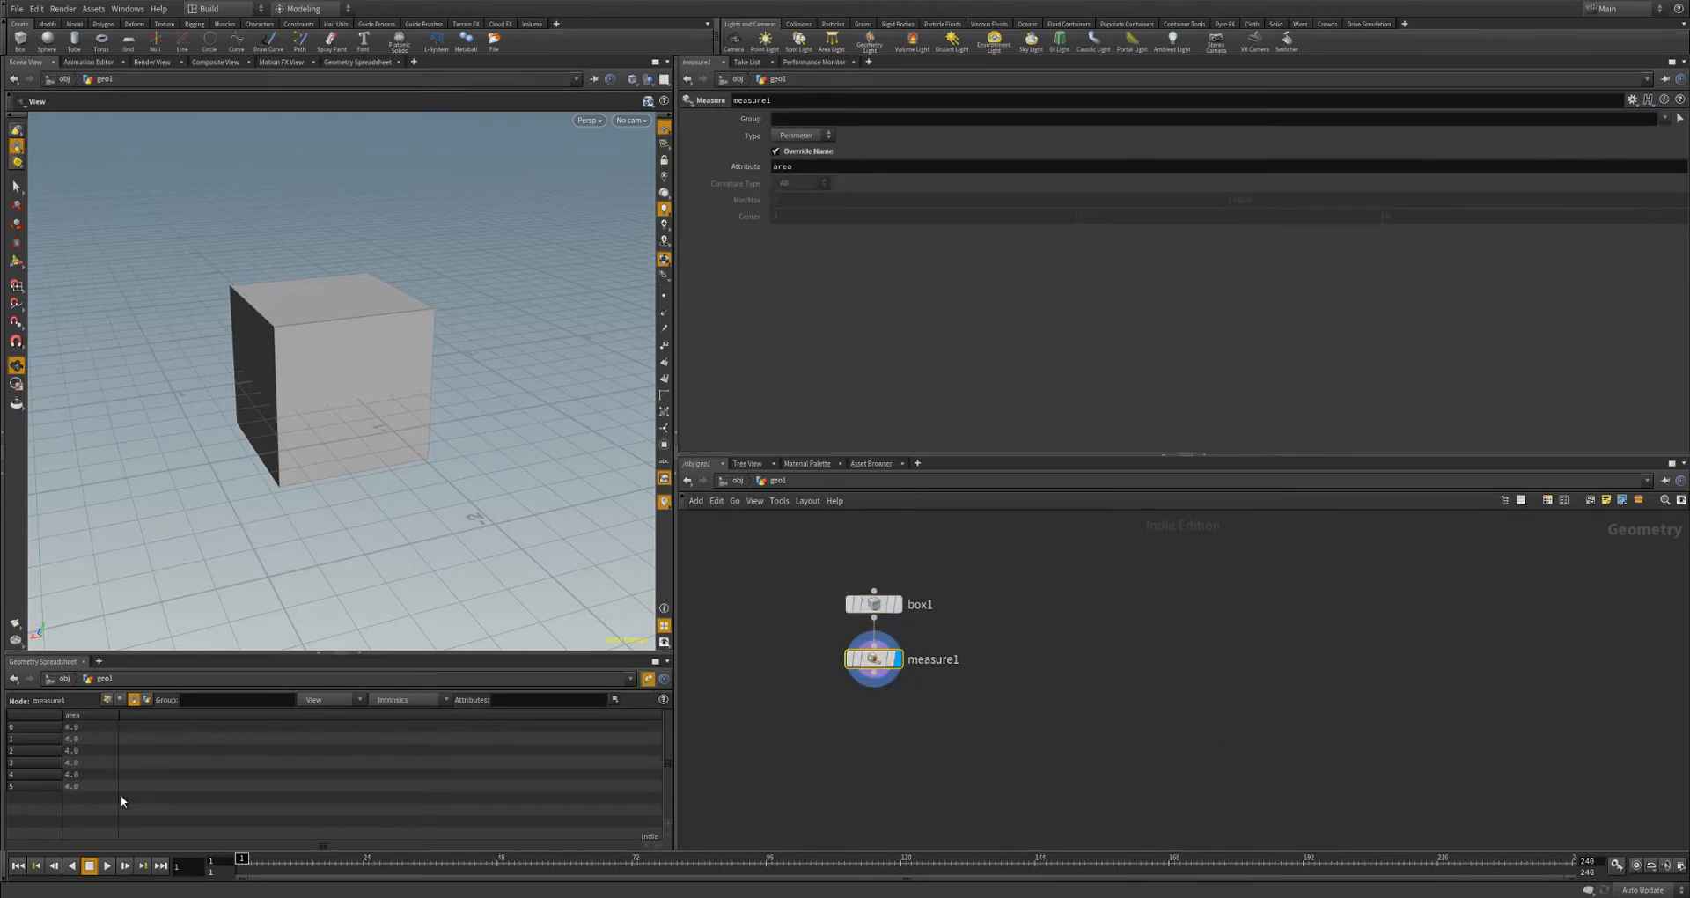
left_click(884, 609)
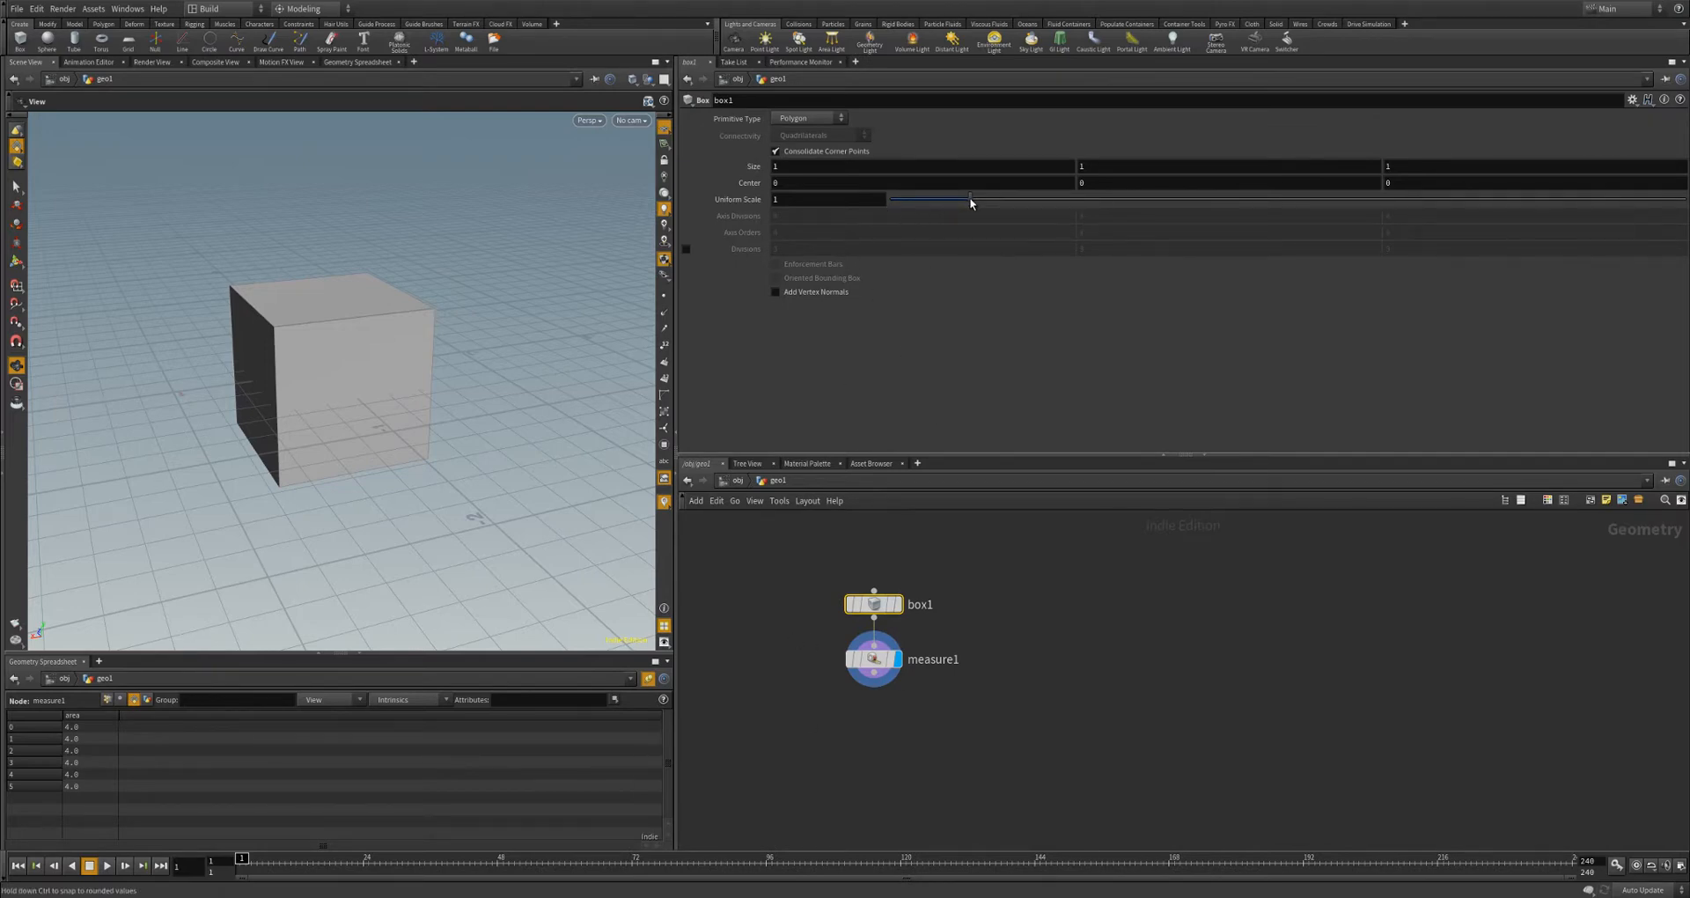
mouse_move(971, 203)
left_mouse_down()
mouse_move(1010, 216)
mouse_move(977, 200)
mouse_move(1023, 200)
mouse_move(933, 201)
mouse_move(982, 201)
left_mouse_up()
- Stretch the box along X by setting its first size value to 1.8
left_click_drag(415, 377, 341, 460)
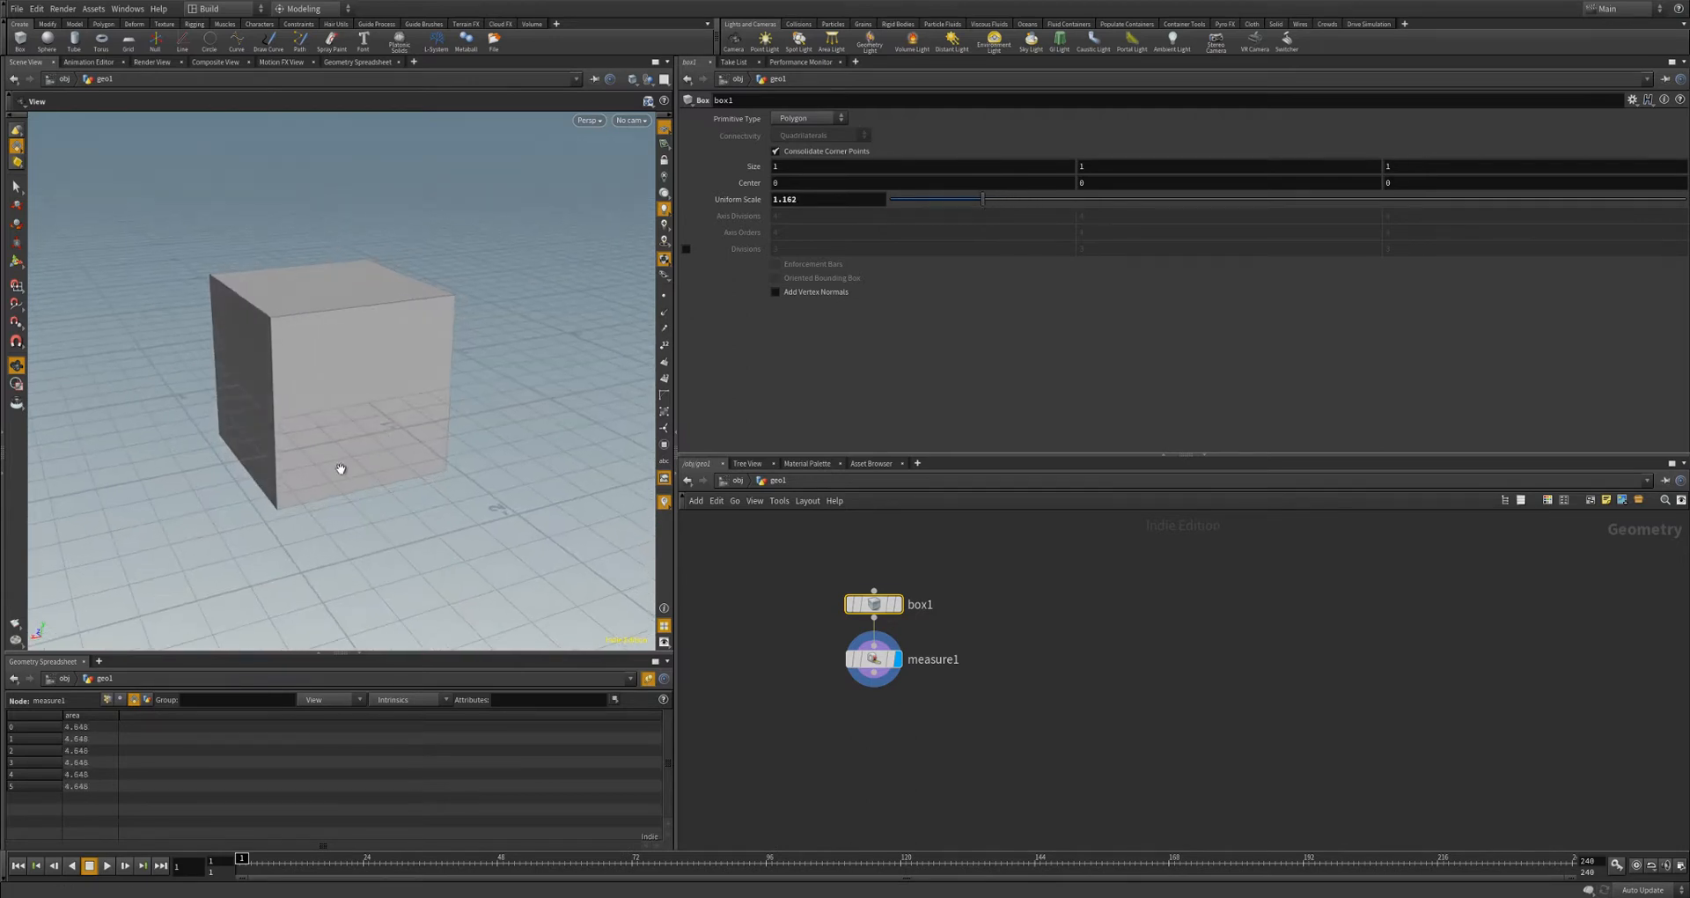
left_click_drag(234, 344, 257, 401)
middle_click_drag(853, 167, 907, 163)
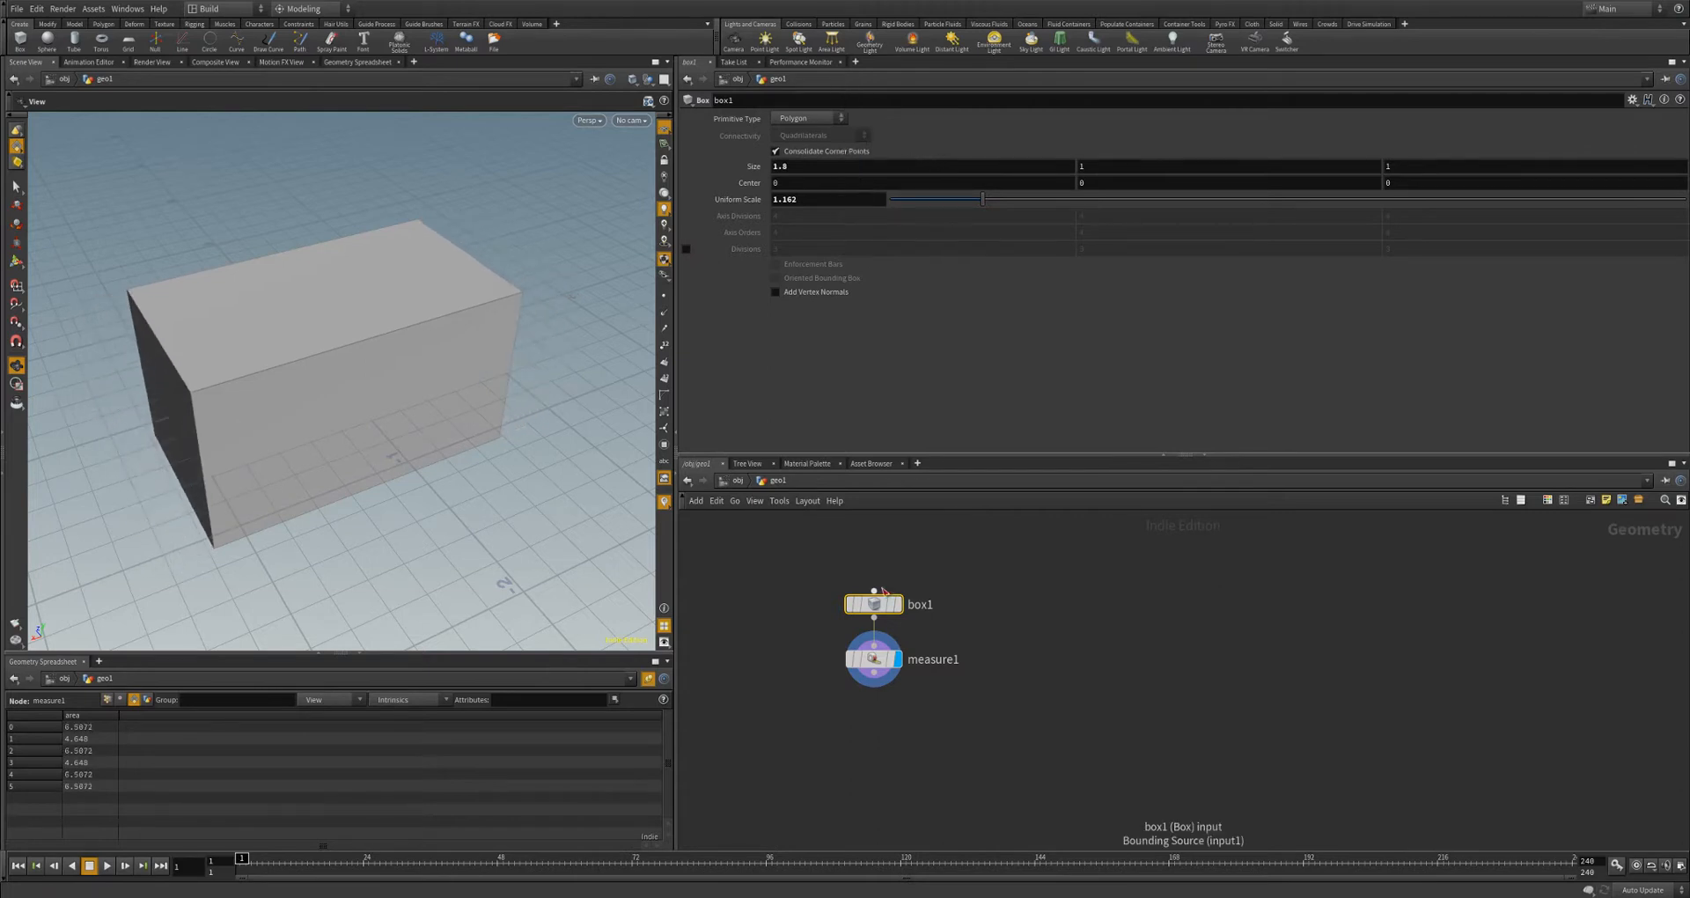
- Set the Measure node's type to Area and inspect the box faces
left_click(876, 672)
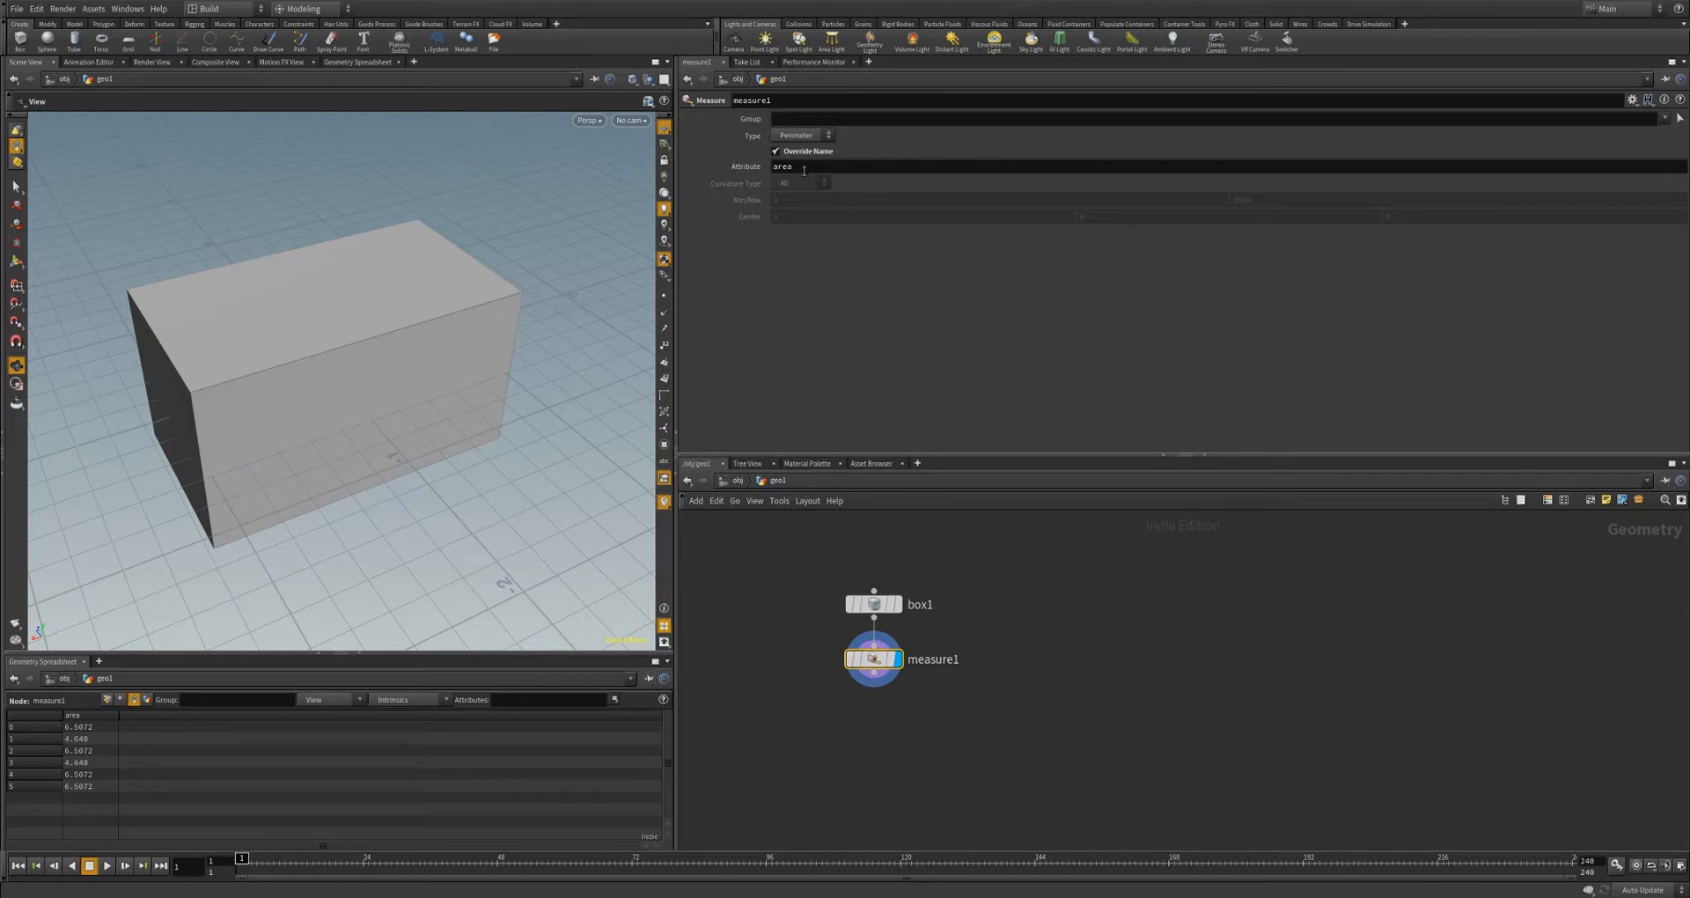
left_click(798, 137)
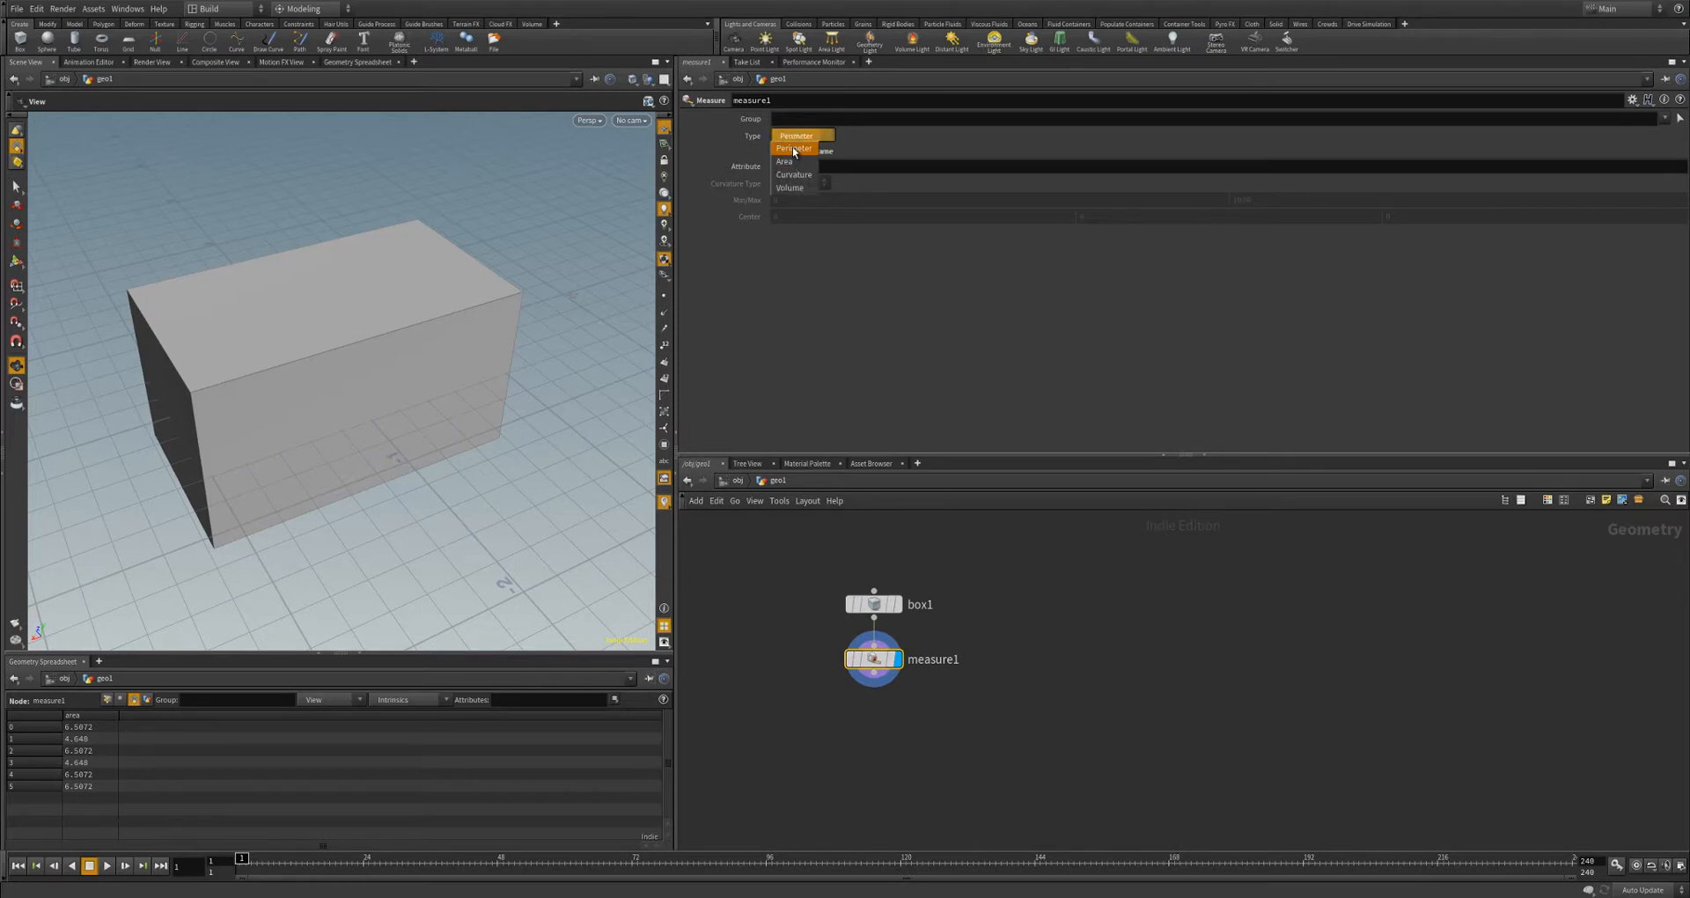
left_click(796, 149)
mouse_move(405, 398)
left_mouse_down()
mouse_move(415, 375)
mouse_move(404, 397)
left_mouse_up()
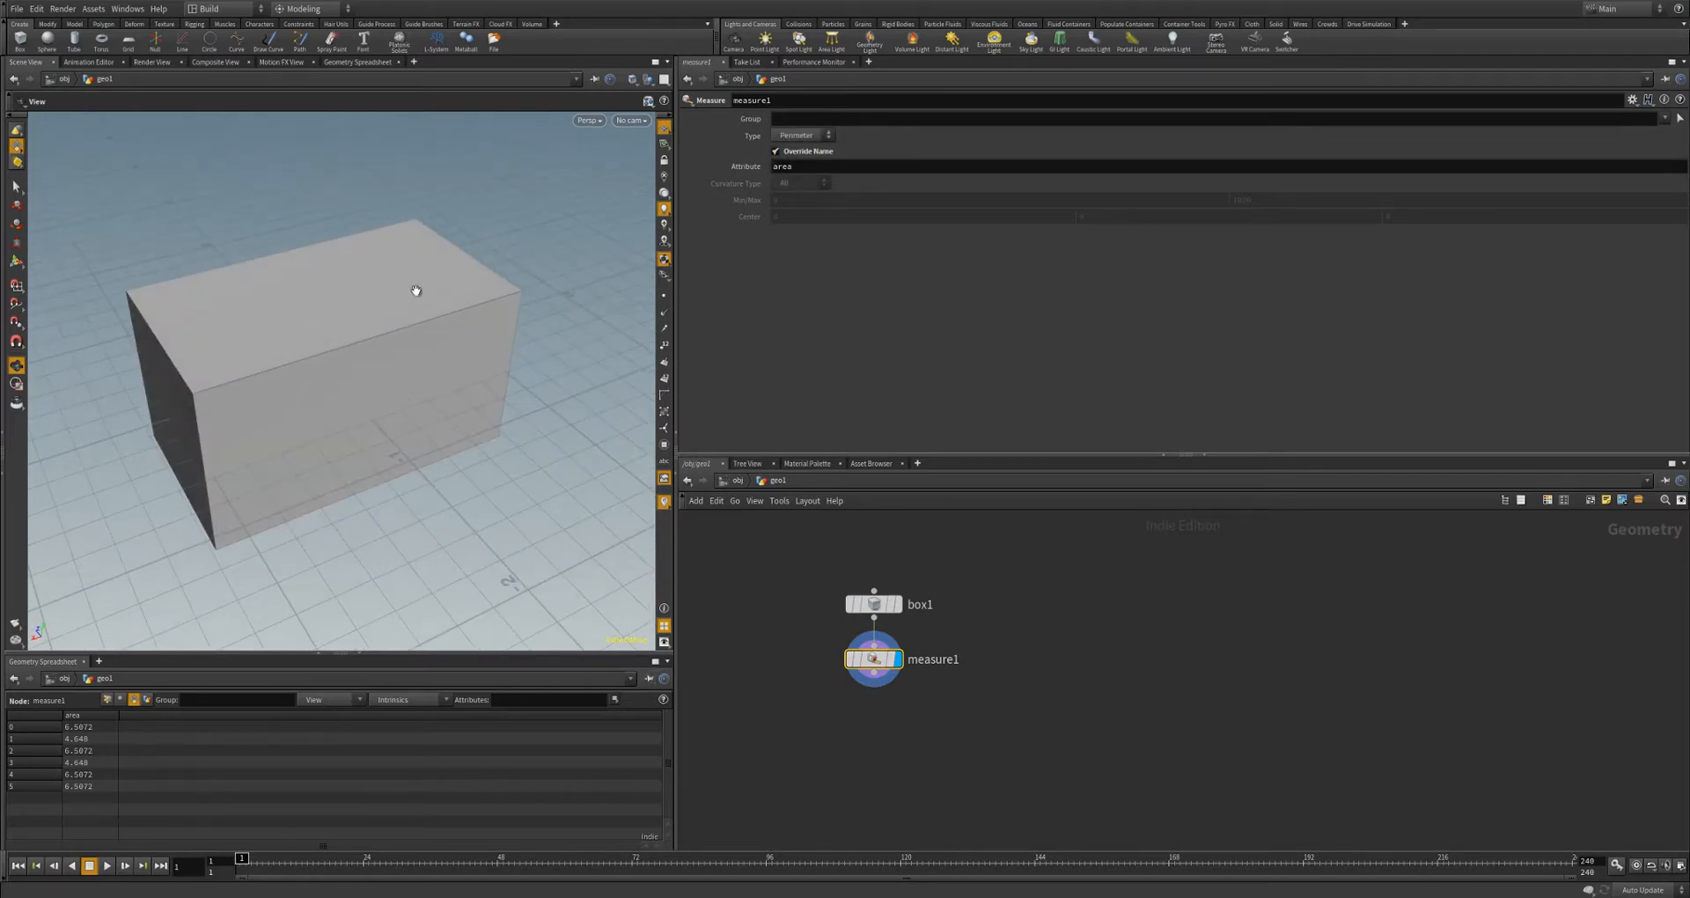
left_click(797, 136)
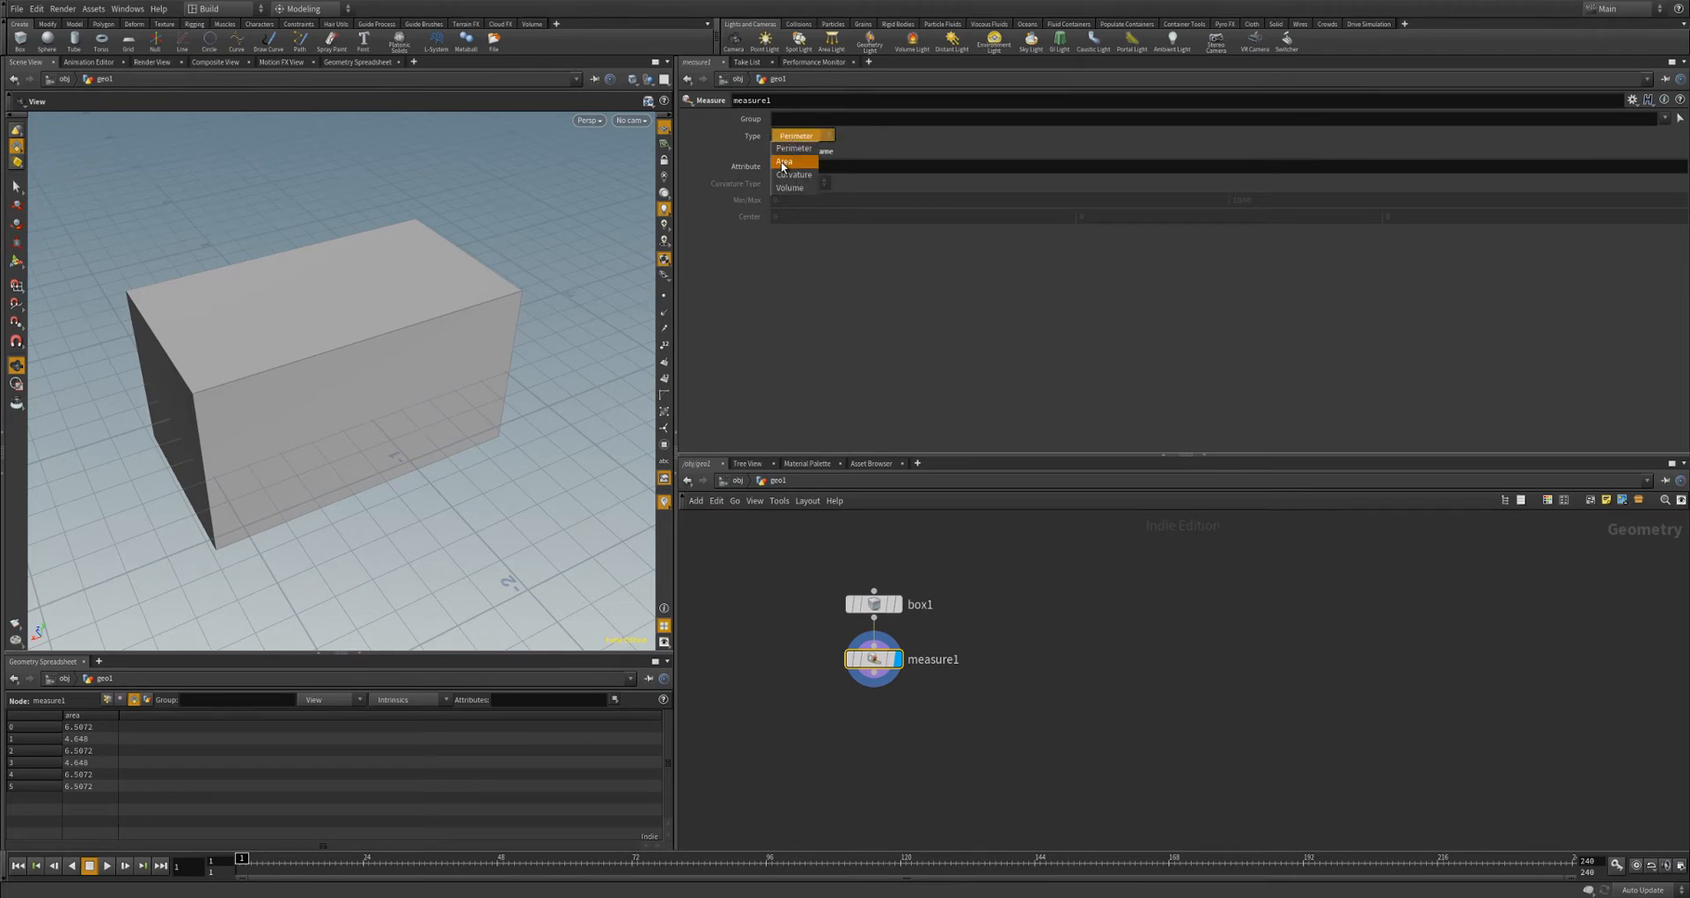
left_click(790, 151)
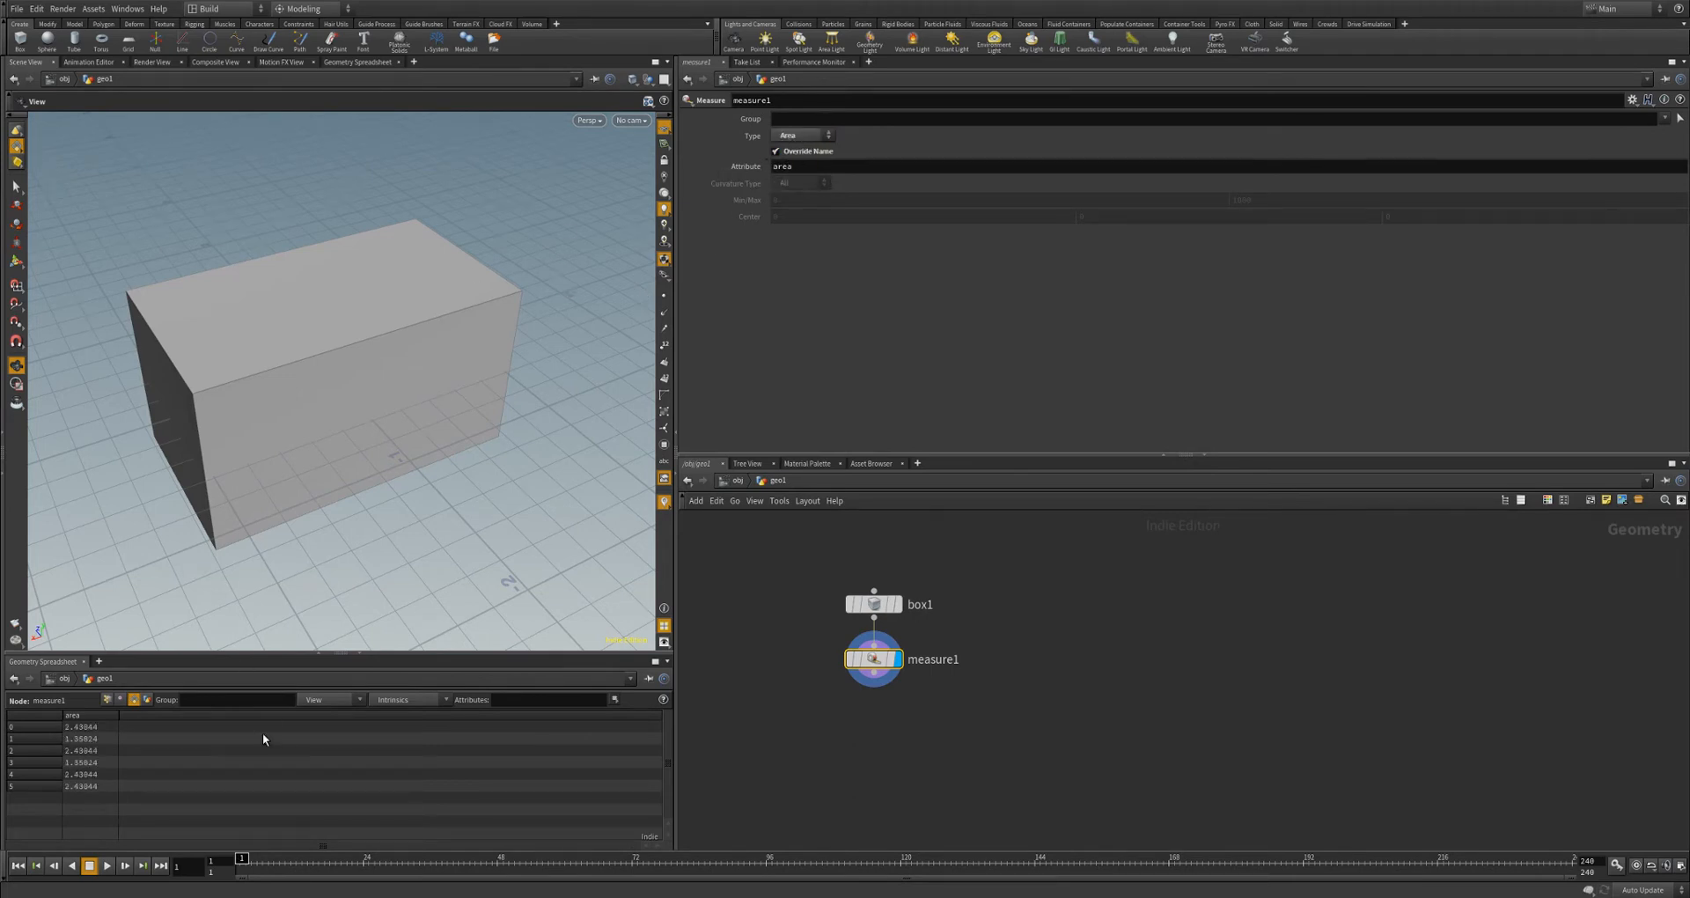
left_click_drag(348, 498, 291, 476)
left_click_drag(309, 416, 439, 299)
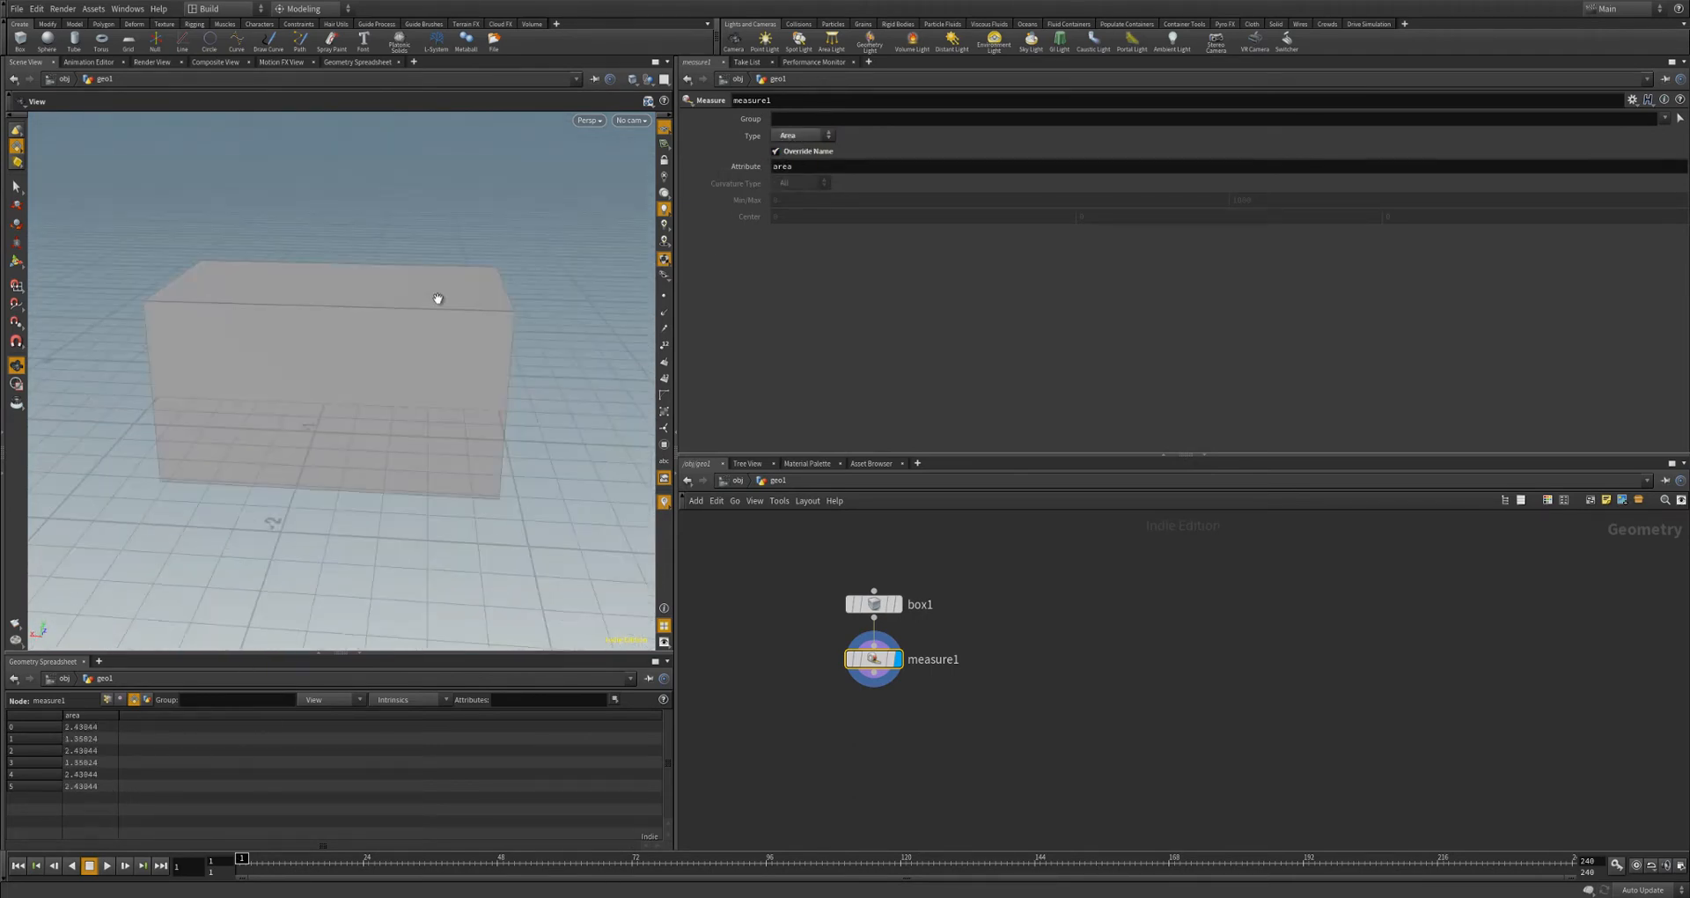
- Set the Measure node's type to Volume and look over the box
left_click(797, 134)
left_click(790, 166)
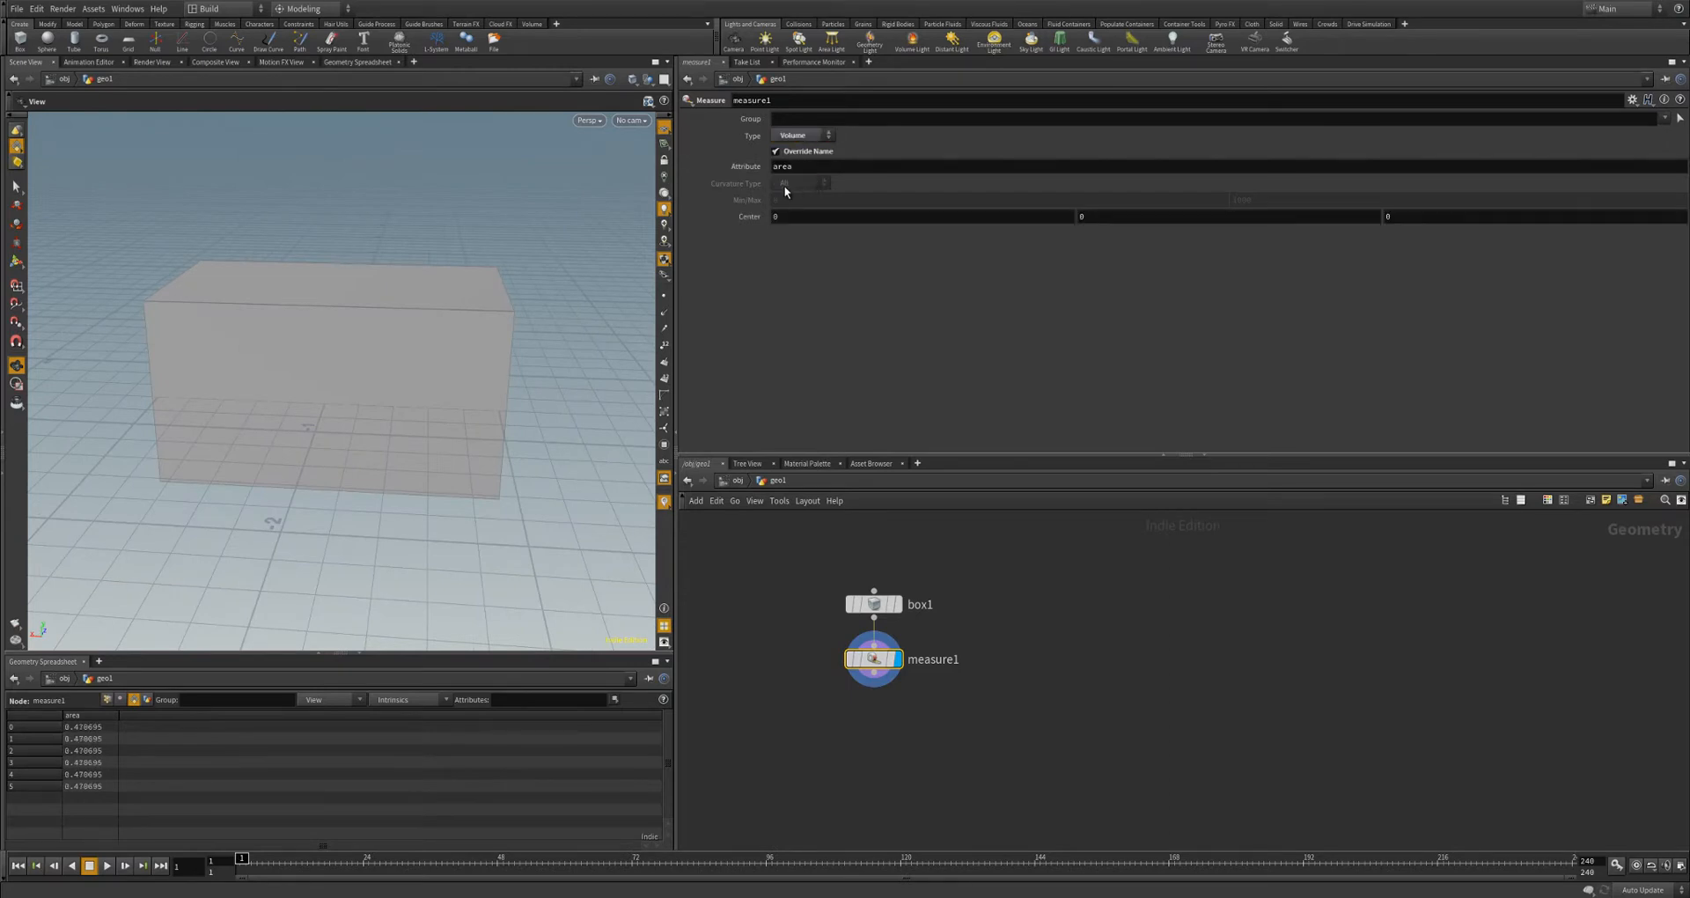
left_click_drag(373, 411, 239, 646)
left_click(149, 701)
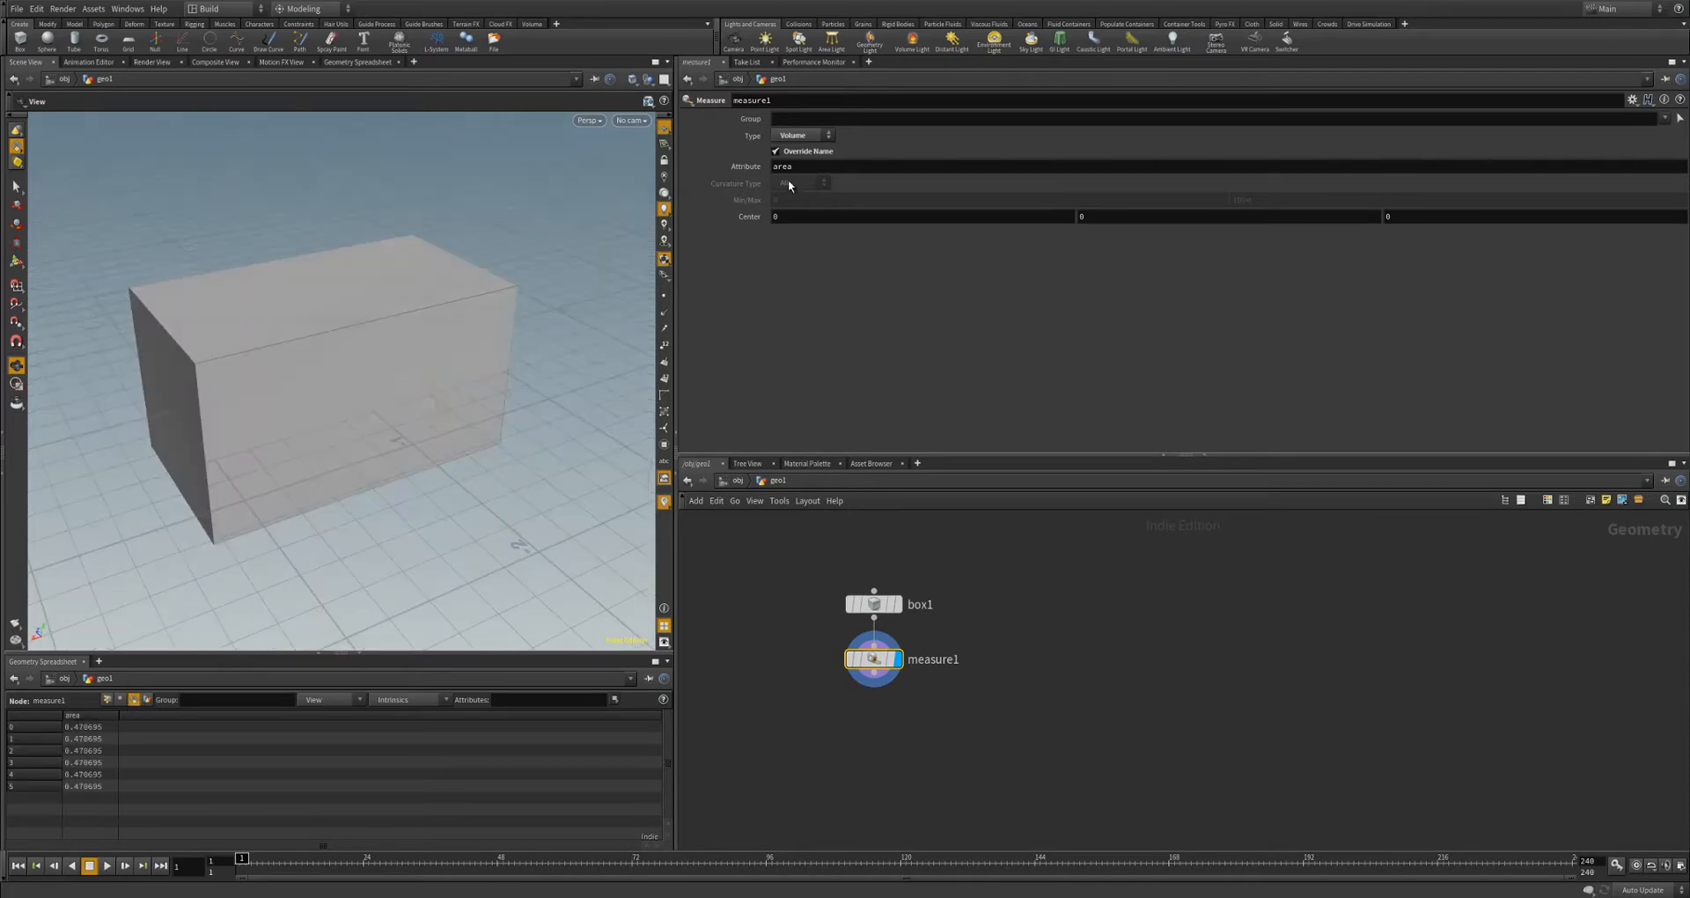
- Set the Measure node's type to Curvature and check its point, vertex and primitive attributes in the geometry spreadsheet
left_click(815, 139)
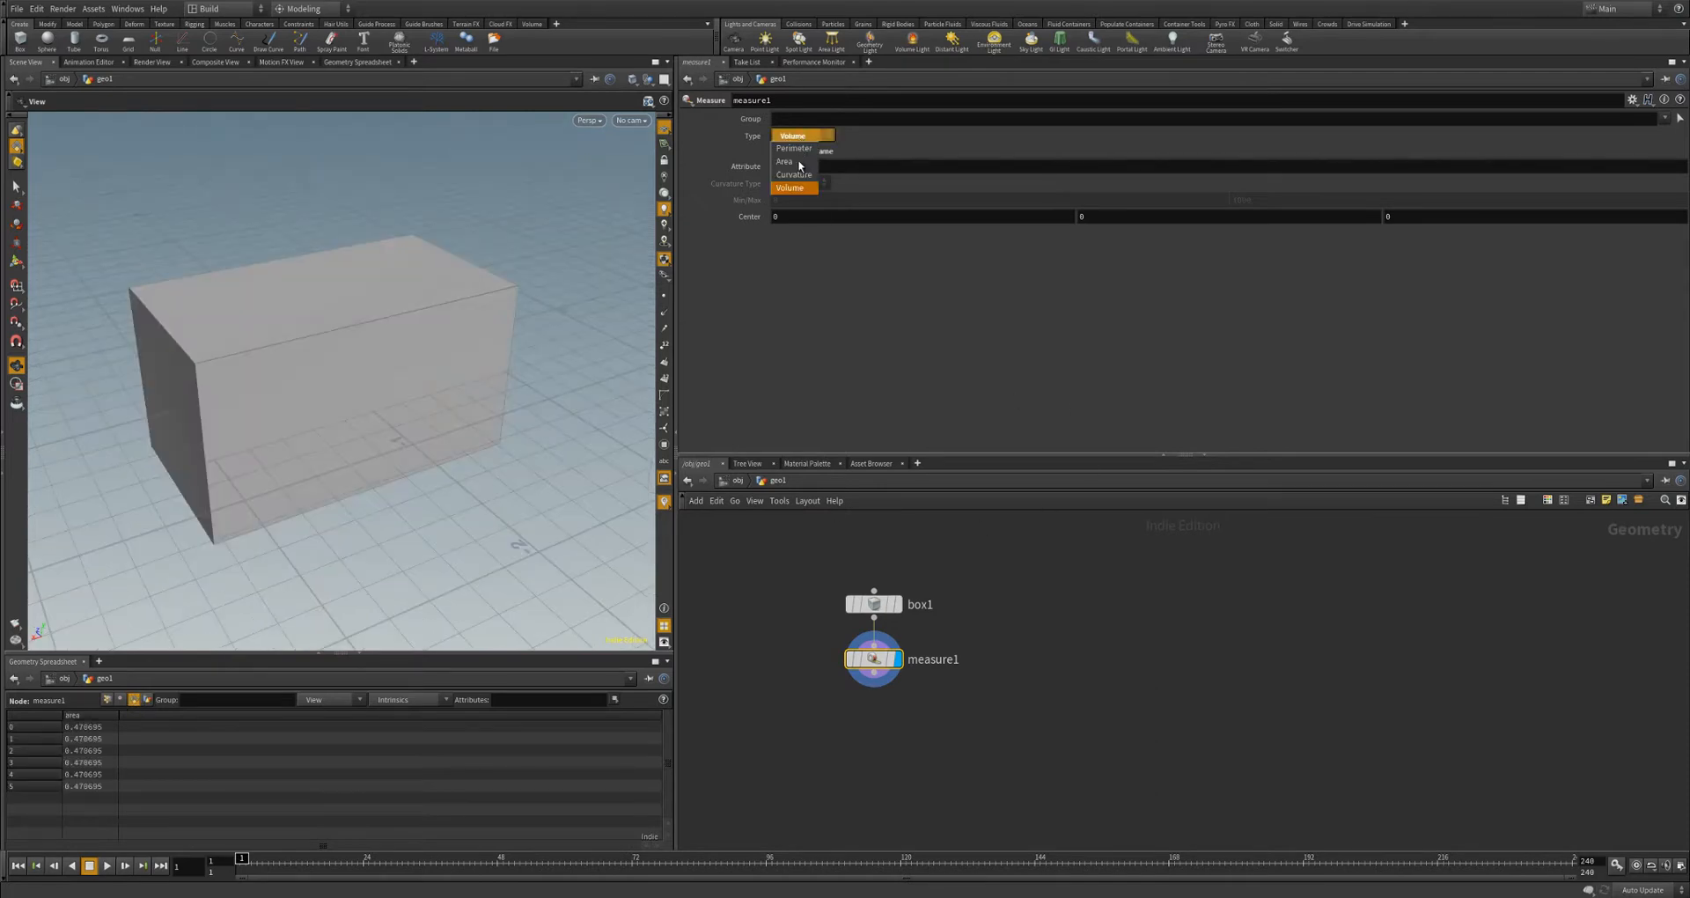
left_click(796, 181)
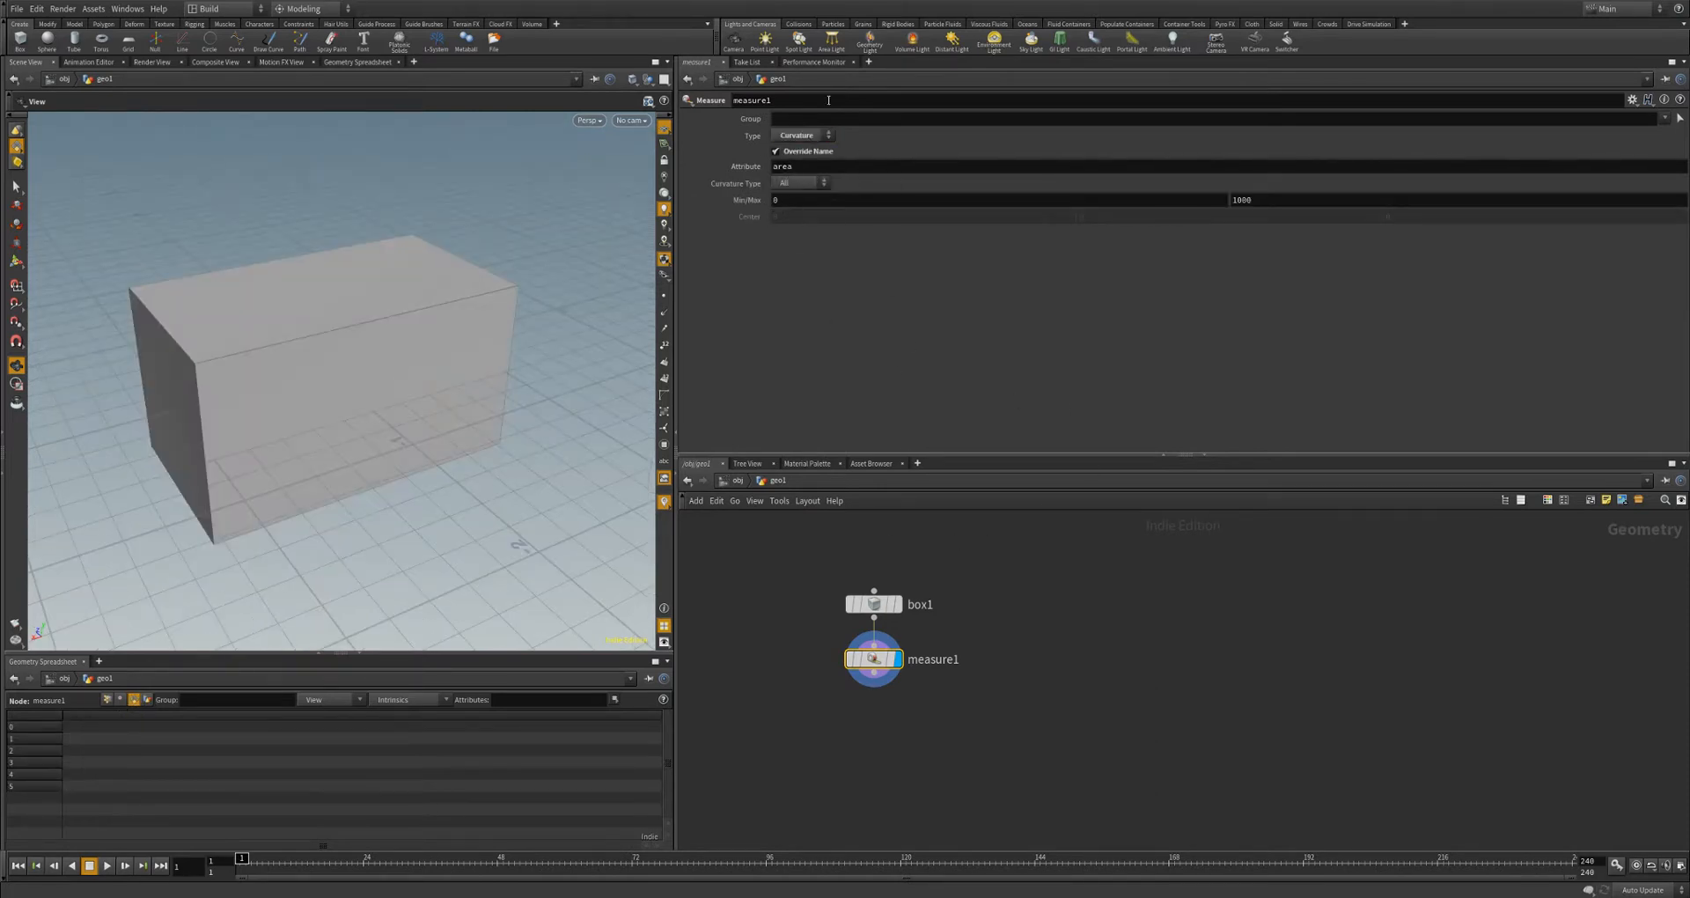
left_click(121, 701)
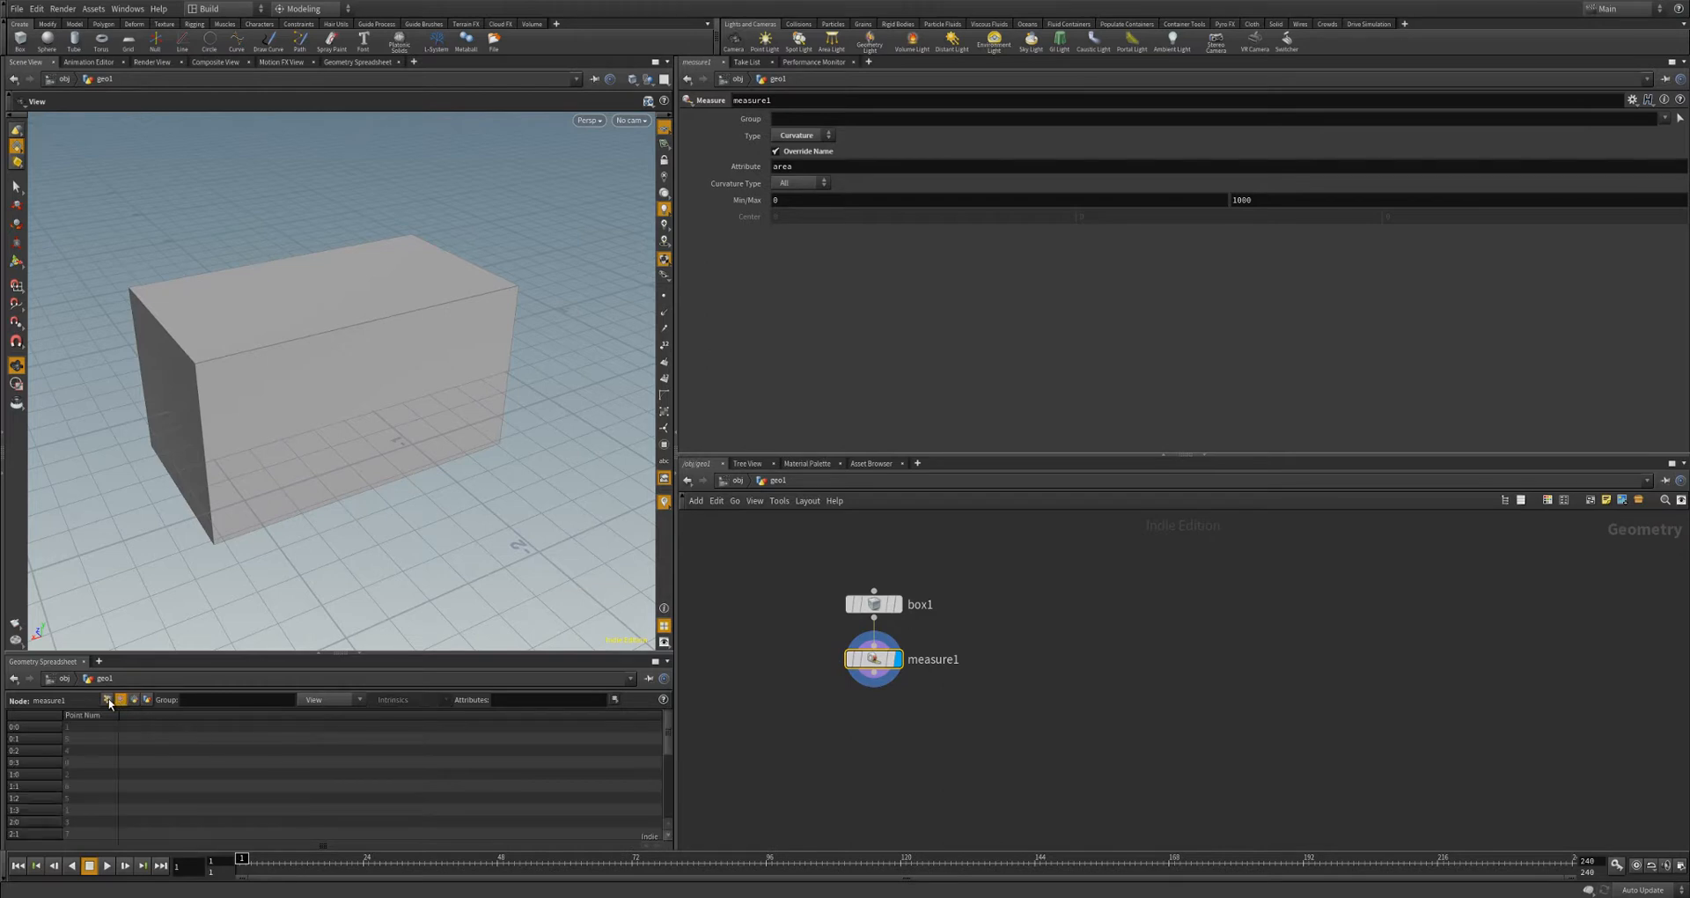
left_click(108, 701)
left_click(121, 700)
left_click(133, 701)
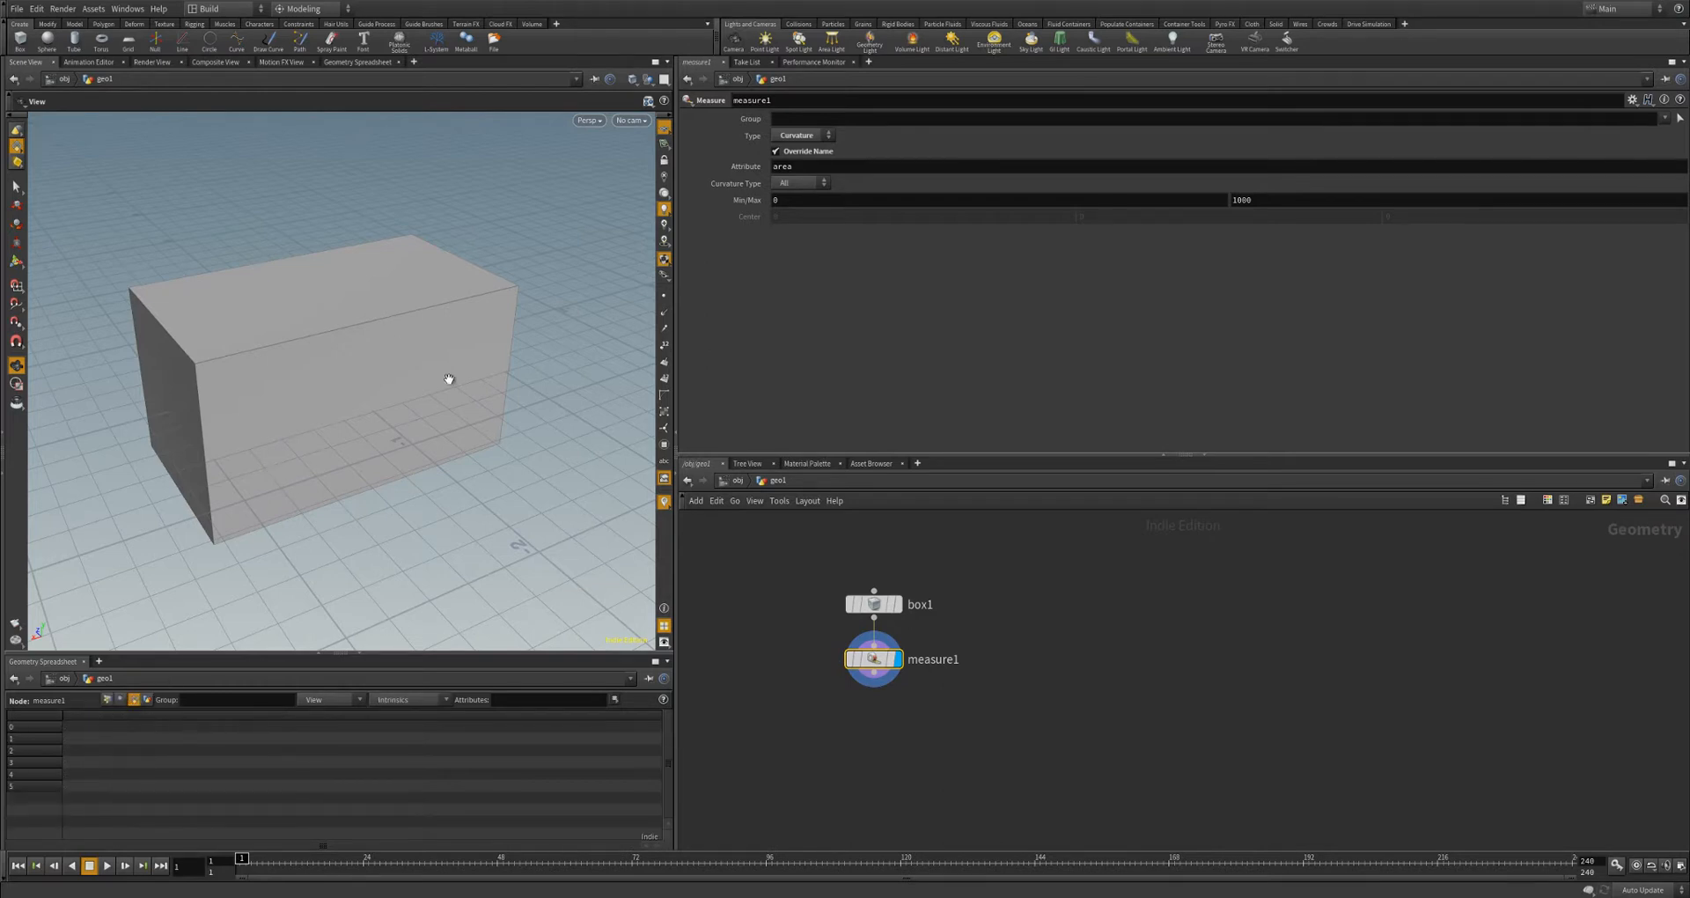
left_click_drag(445, 377, 357, 274)
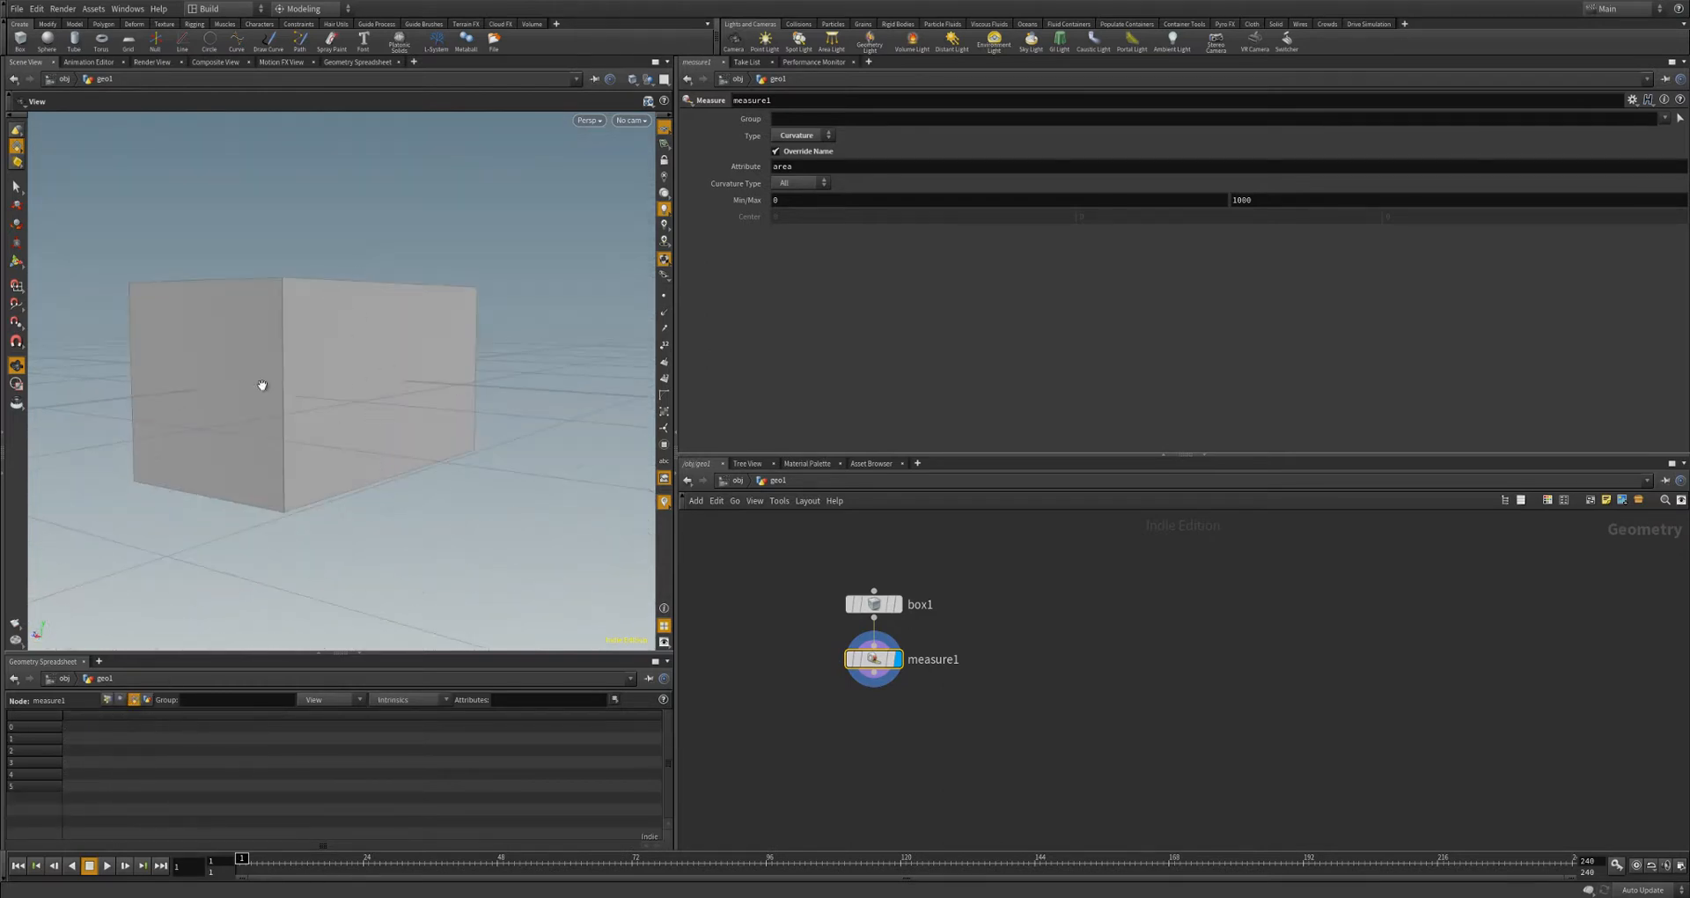
- Switch the Measure node's type to Area and rename its output attribute prim_area
left_click_drag(261, 381, 377, 366)
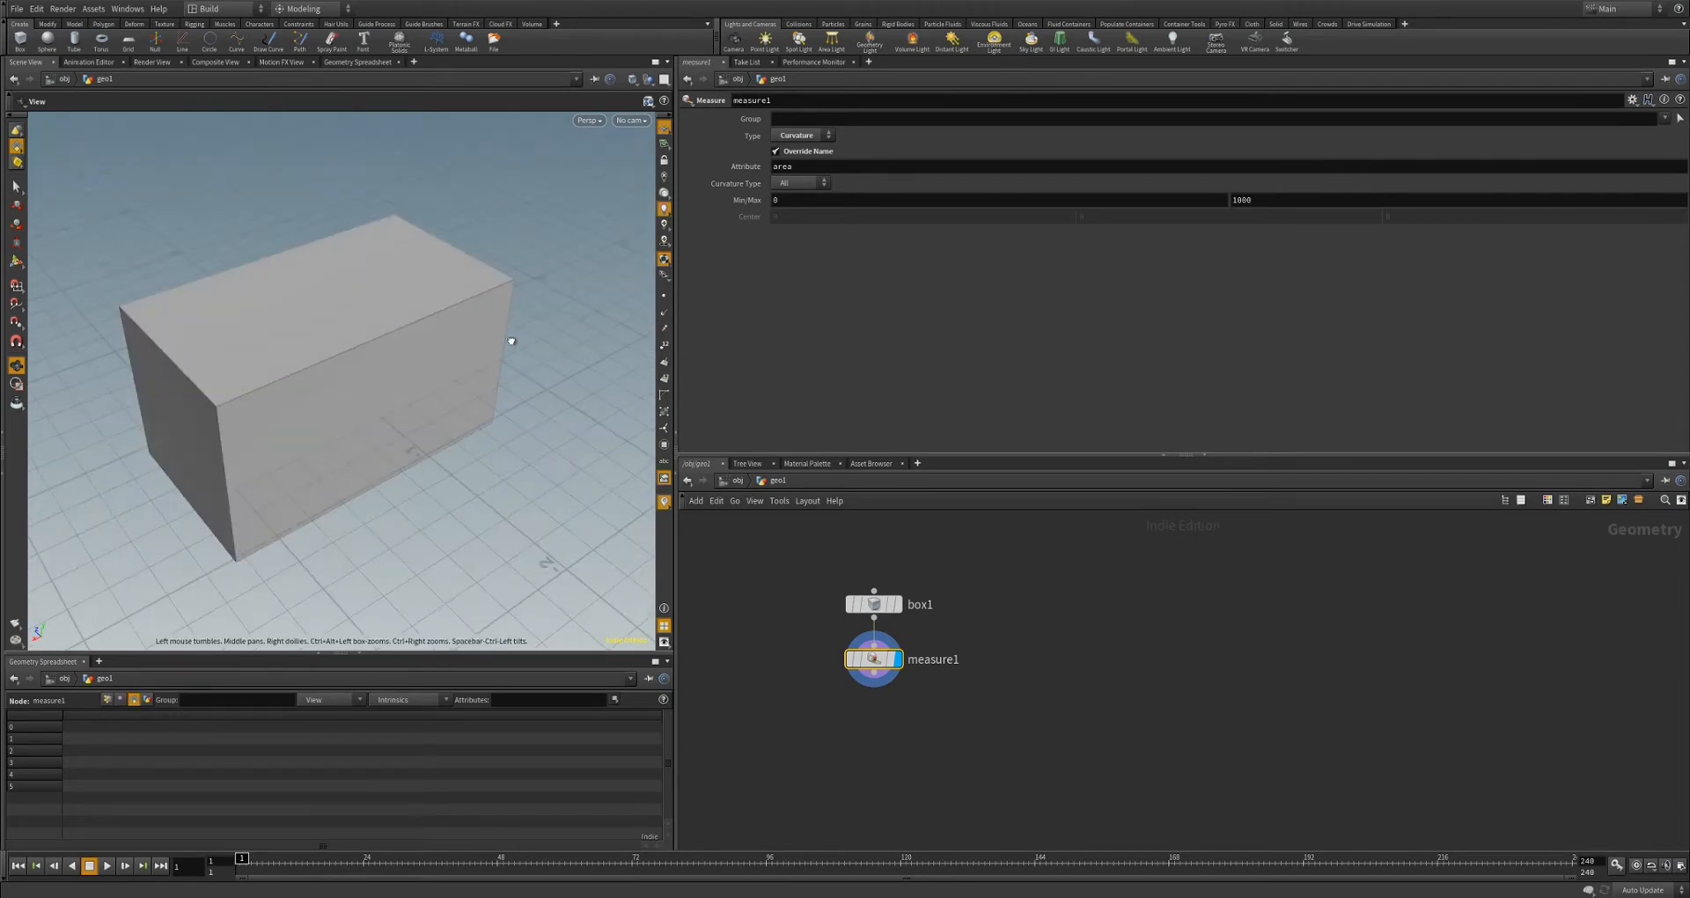
left_click_drag(510, 340, 546, 337)
left_click(803, 135)
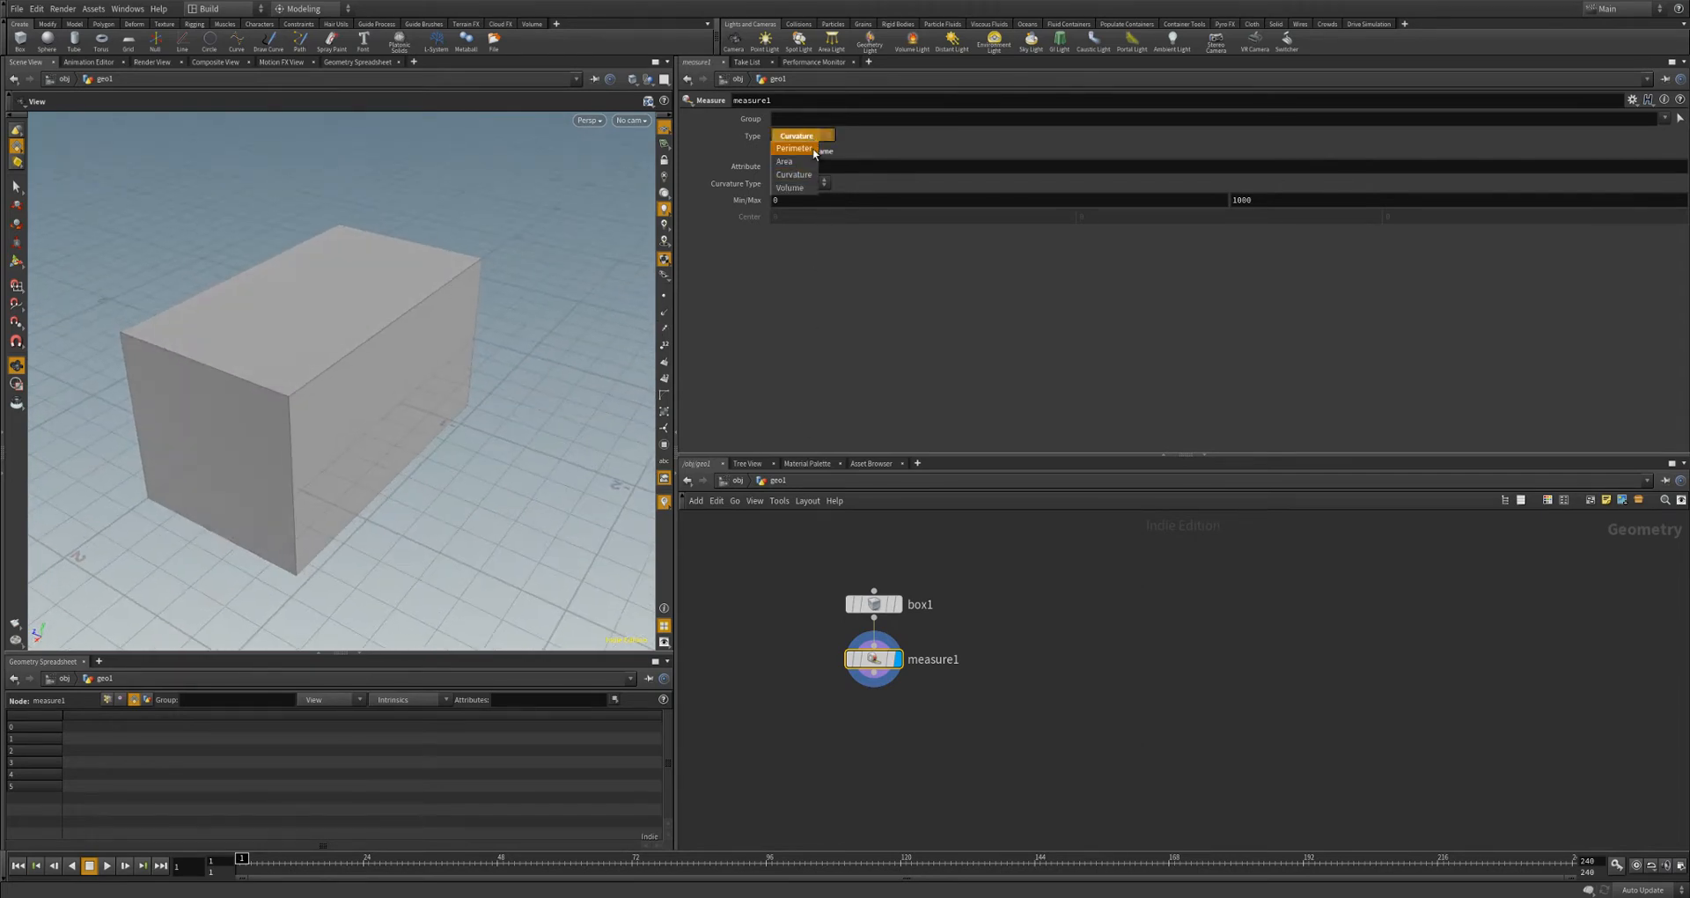
left_click(796, 162)
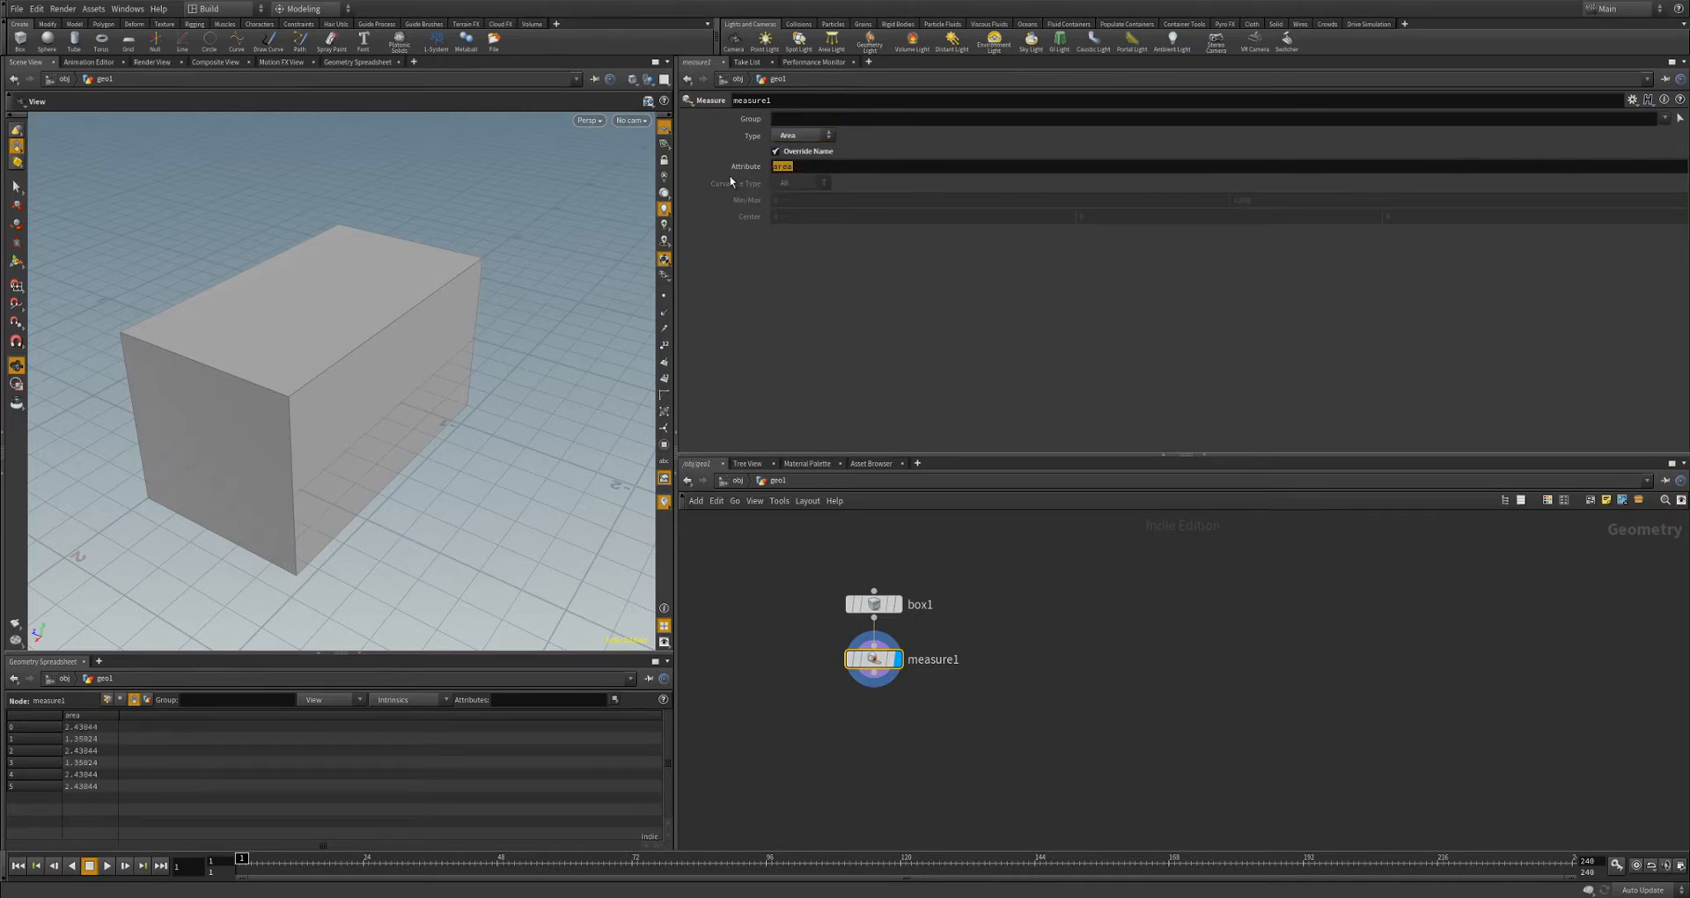
type("prim-")
left_click_drag(261, 492, 336, 446)
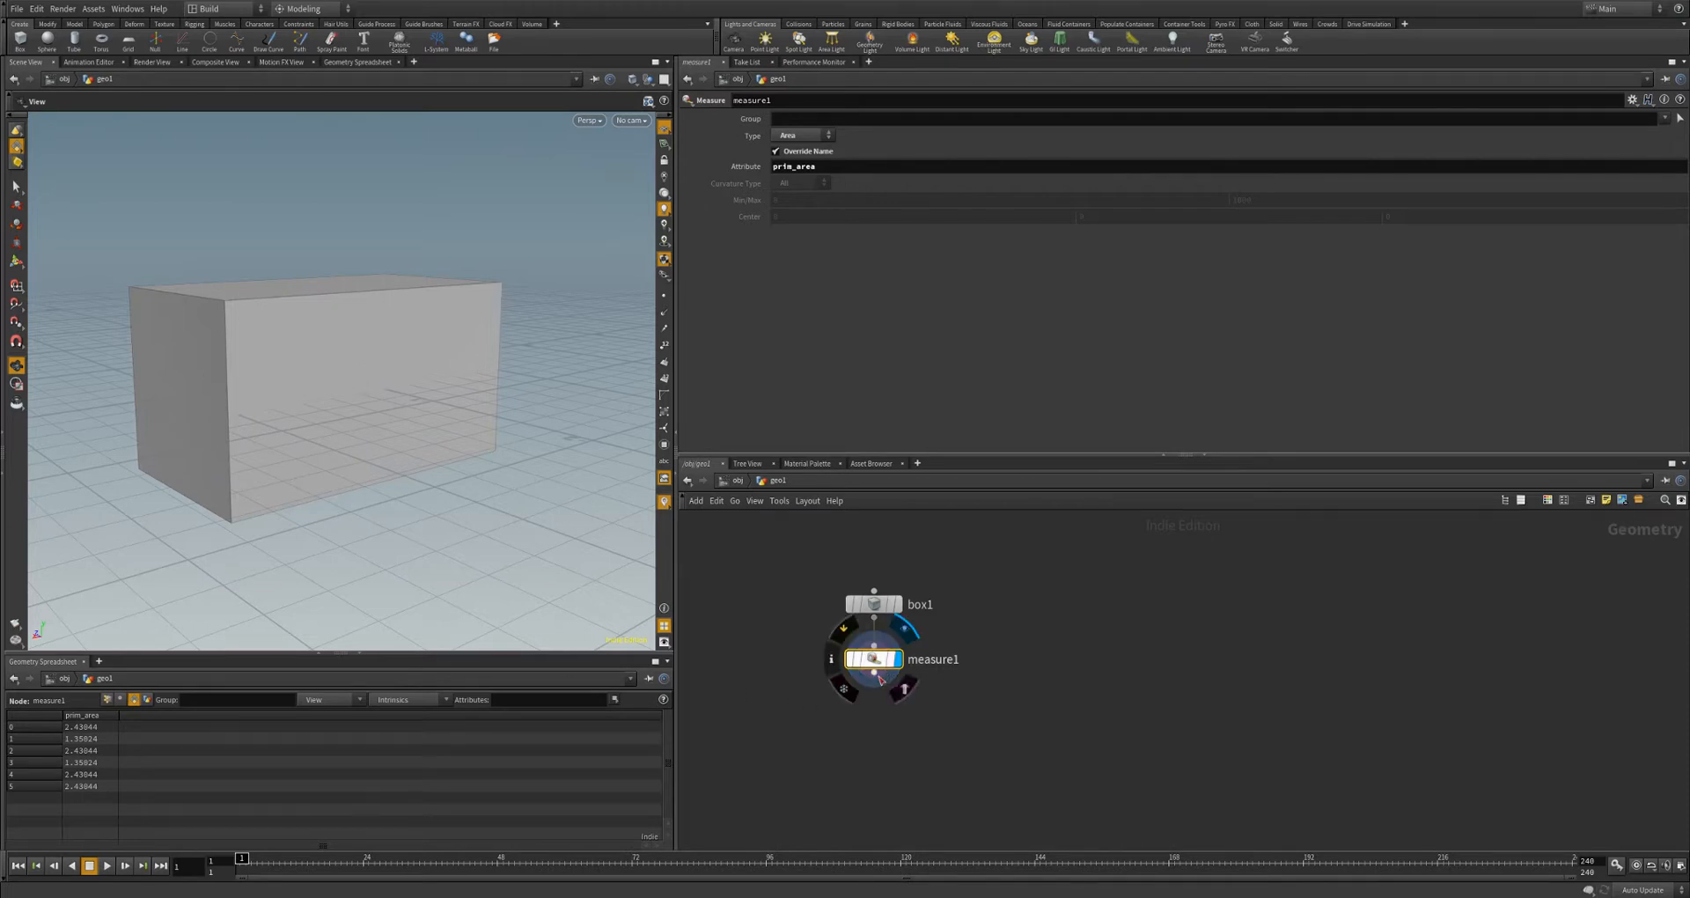
- Add an Attribute Promote node below measure1, wire it in and display its output
key("Tab")
type("attpro")
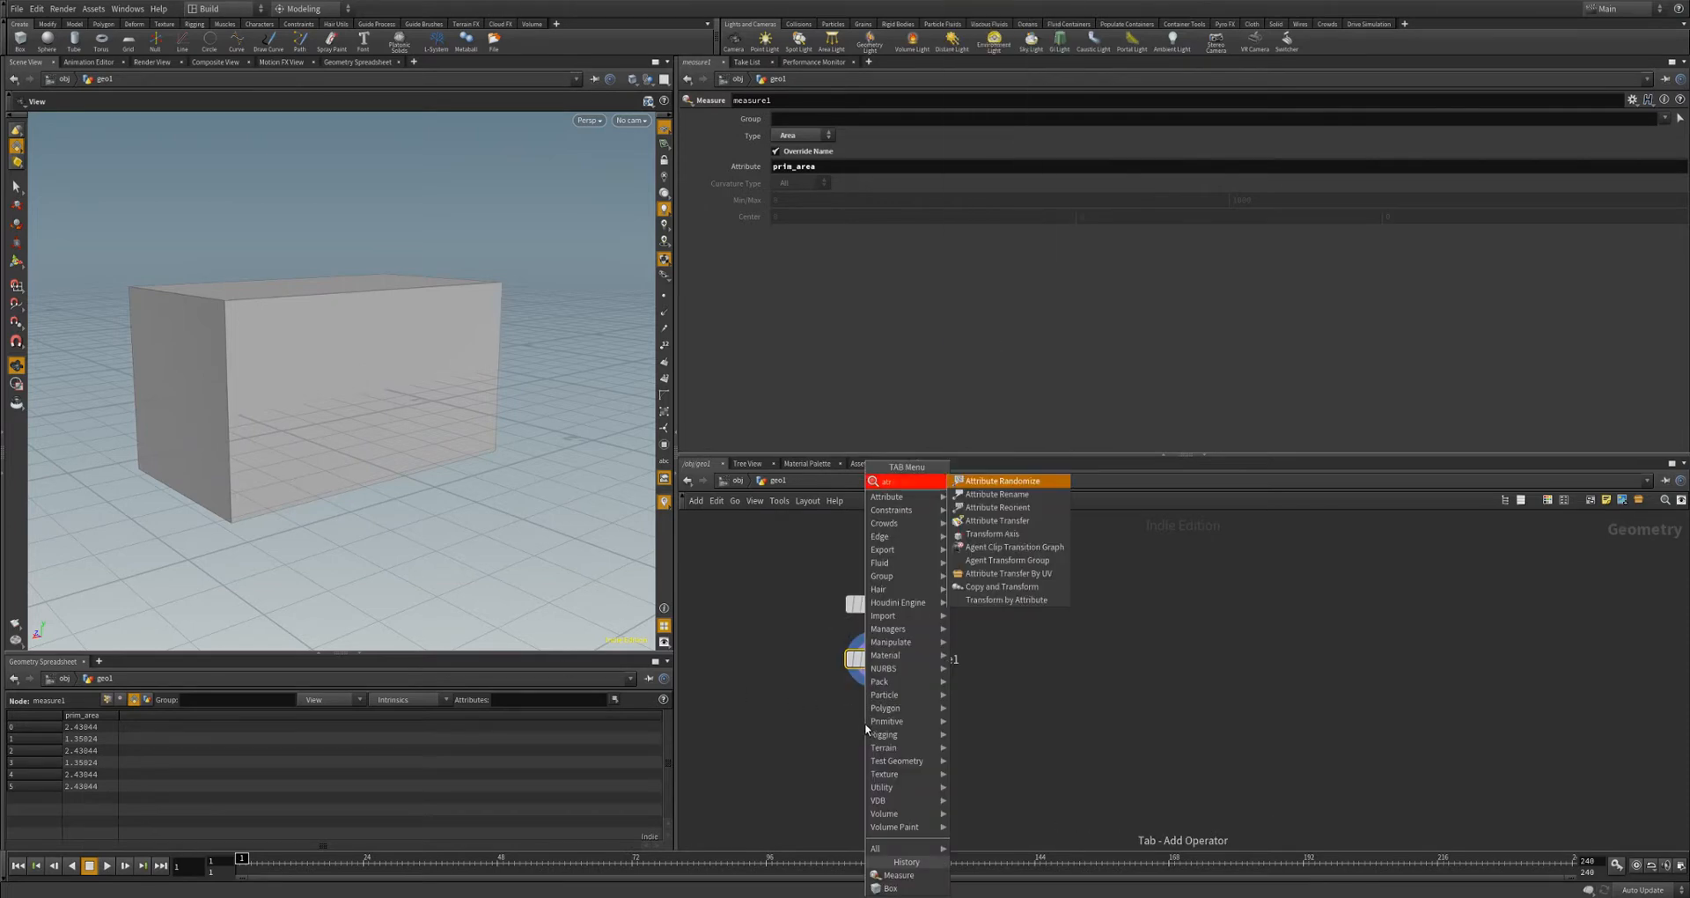
key("Return")
left_click(864, 724)
left_click_drag(865, 724, 875, 720)
left_click(898, 720)
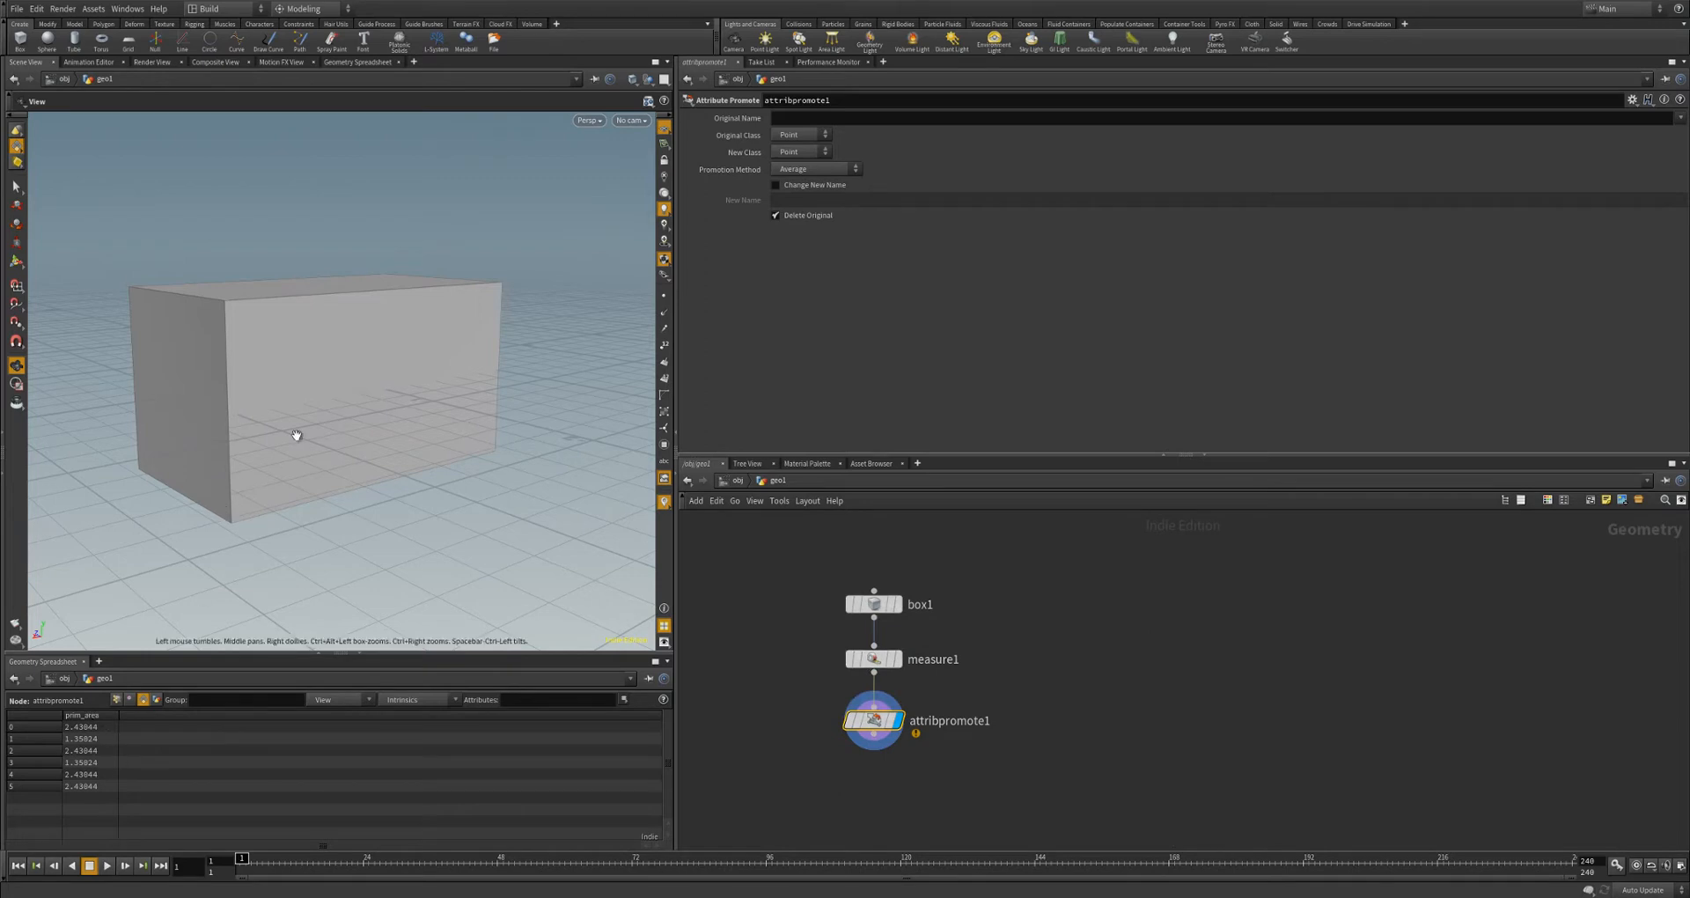
- Set the Attribute Promote node's original class to Primitive and its new class to Detail
left_click_drag(295, 432, 285, 445)
left_click(803, 136)
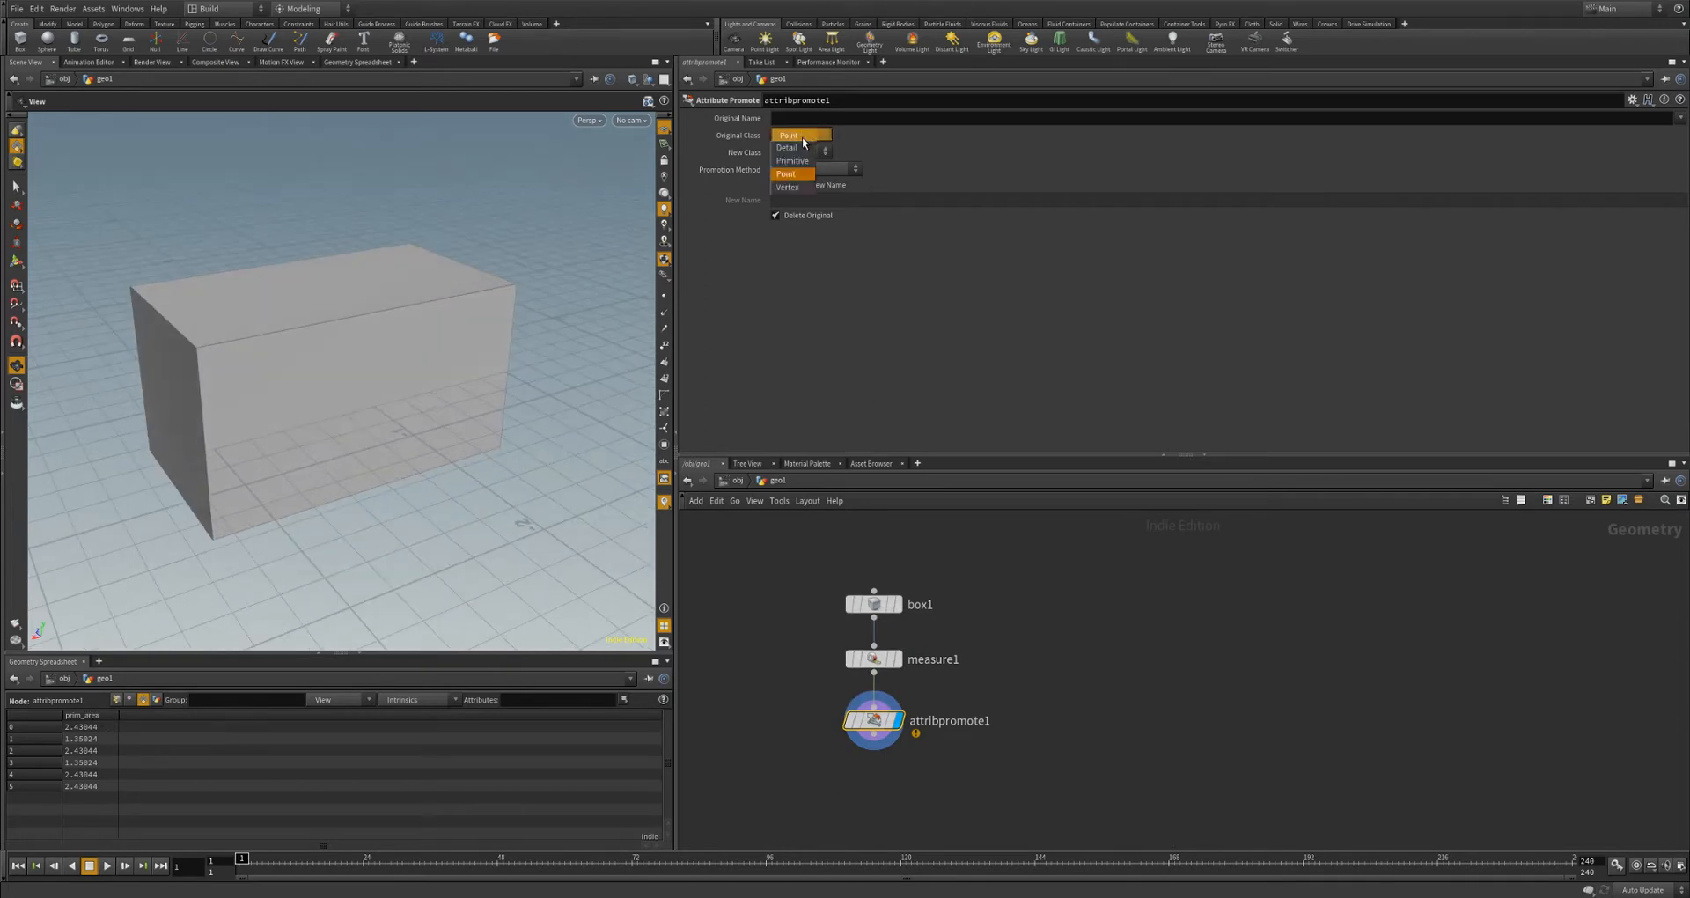
left_click(795, 164)
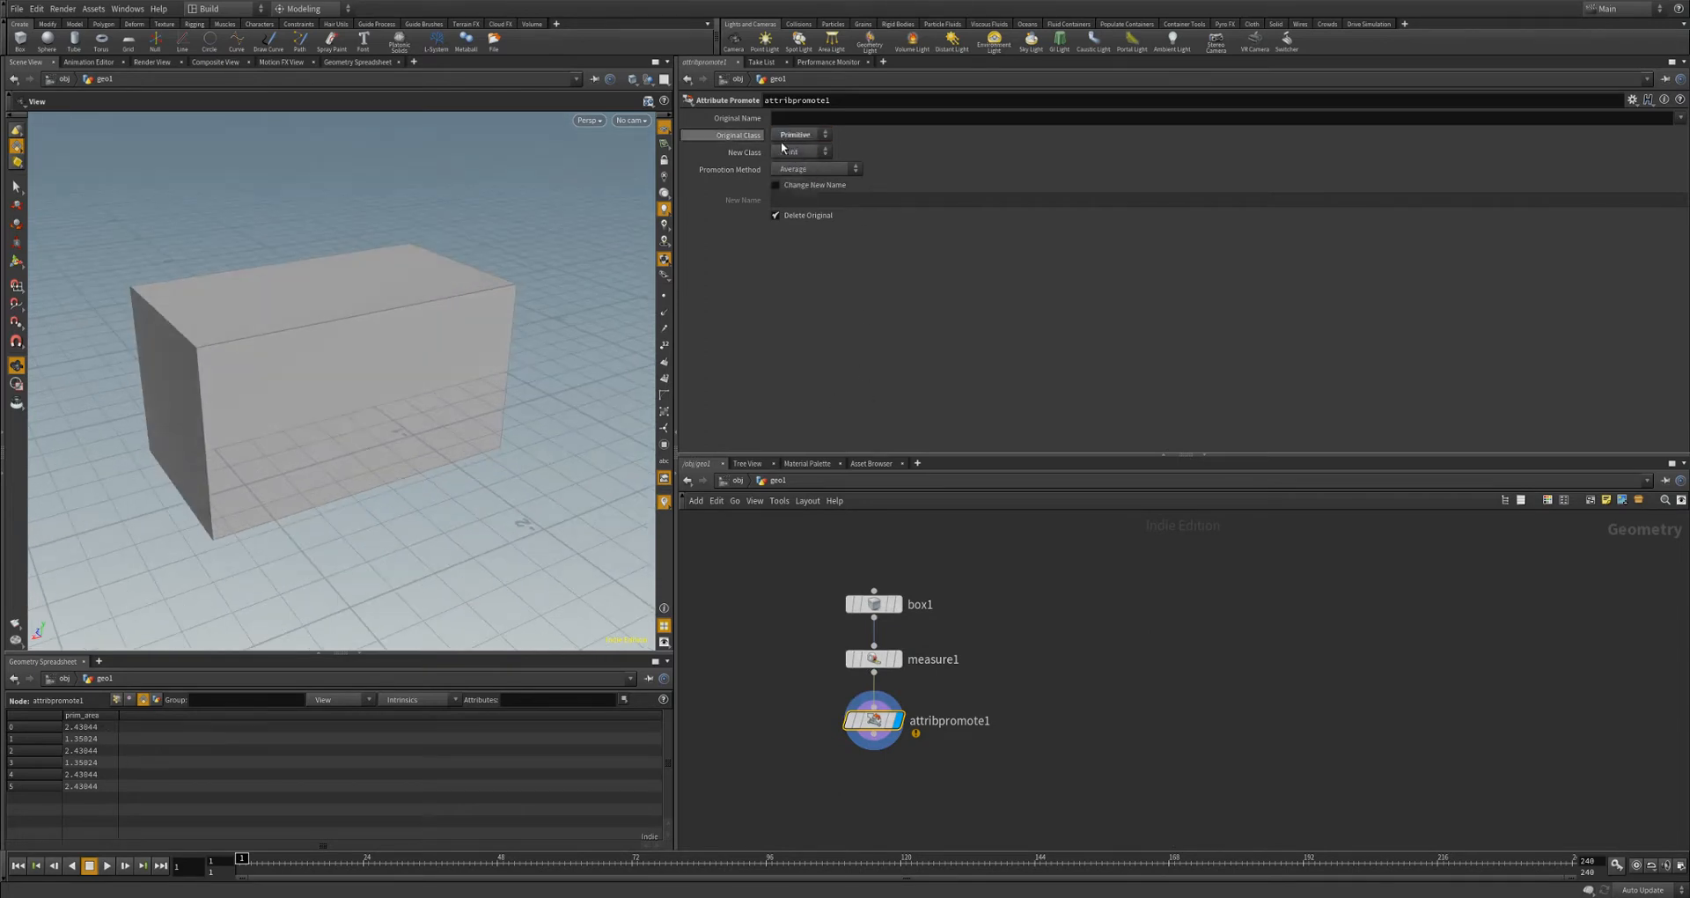
left_click(797, 152)
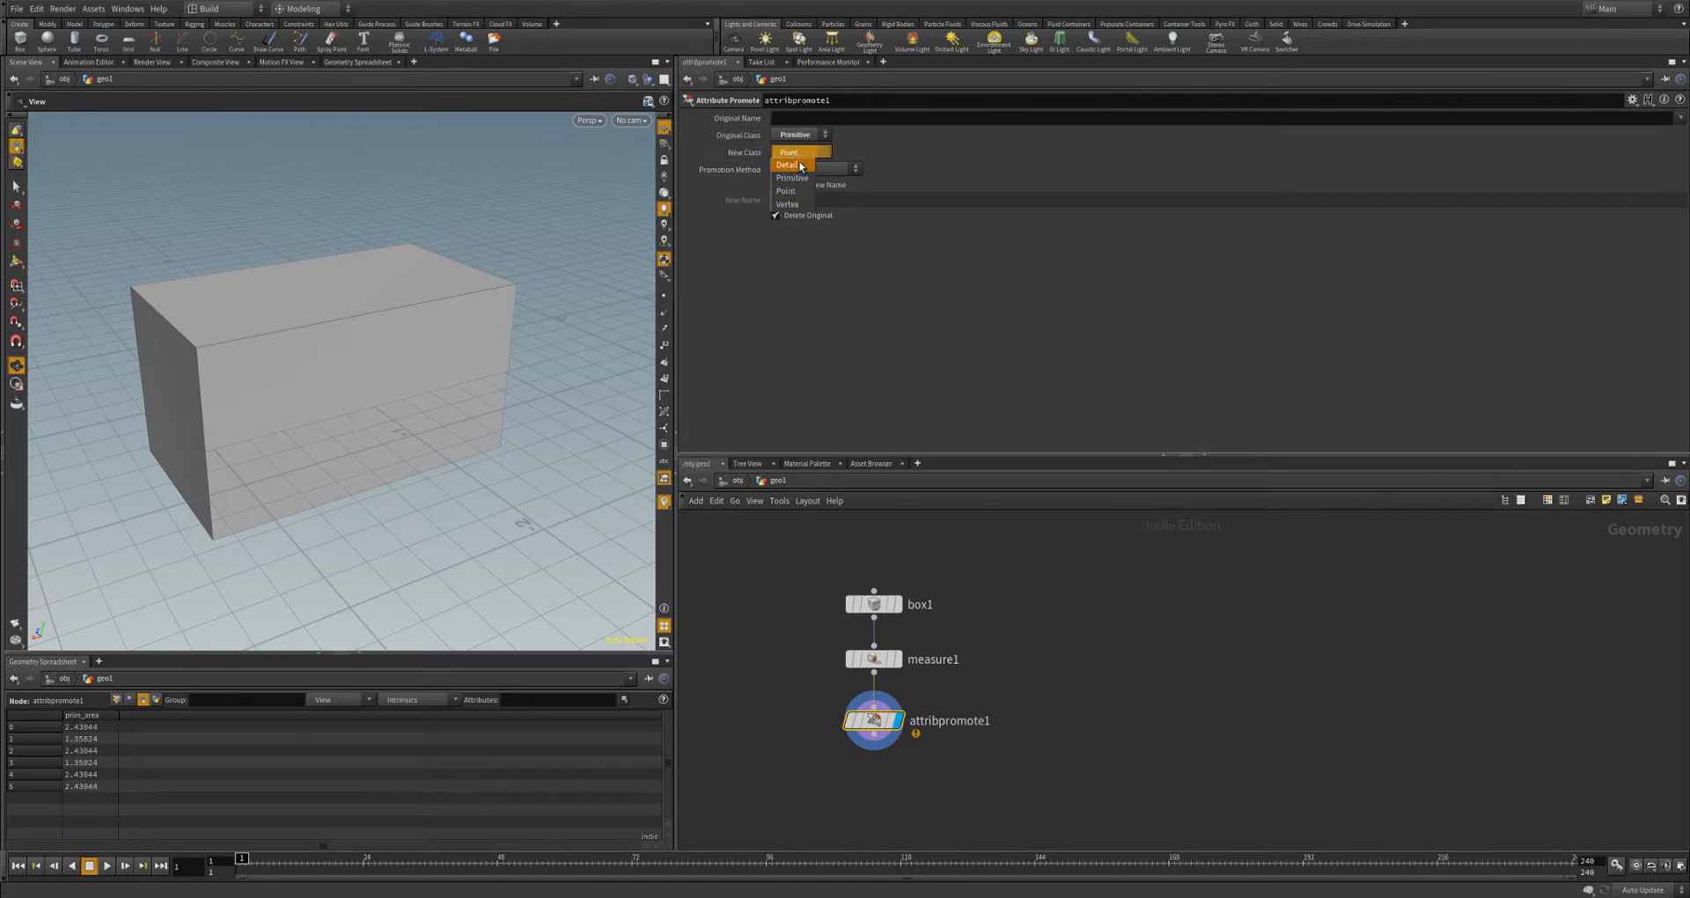
left_click(786, 165)
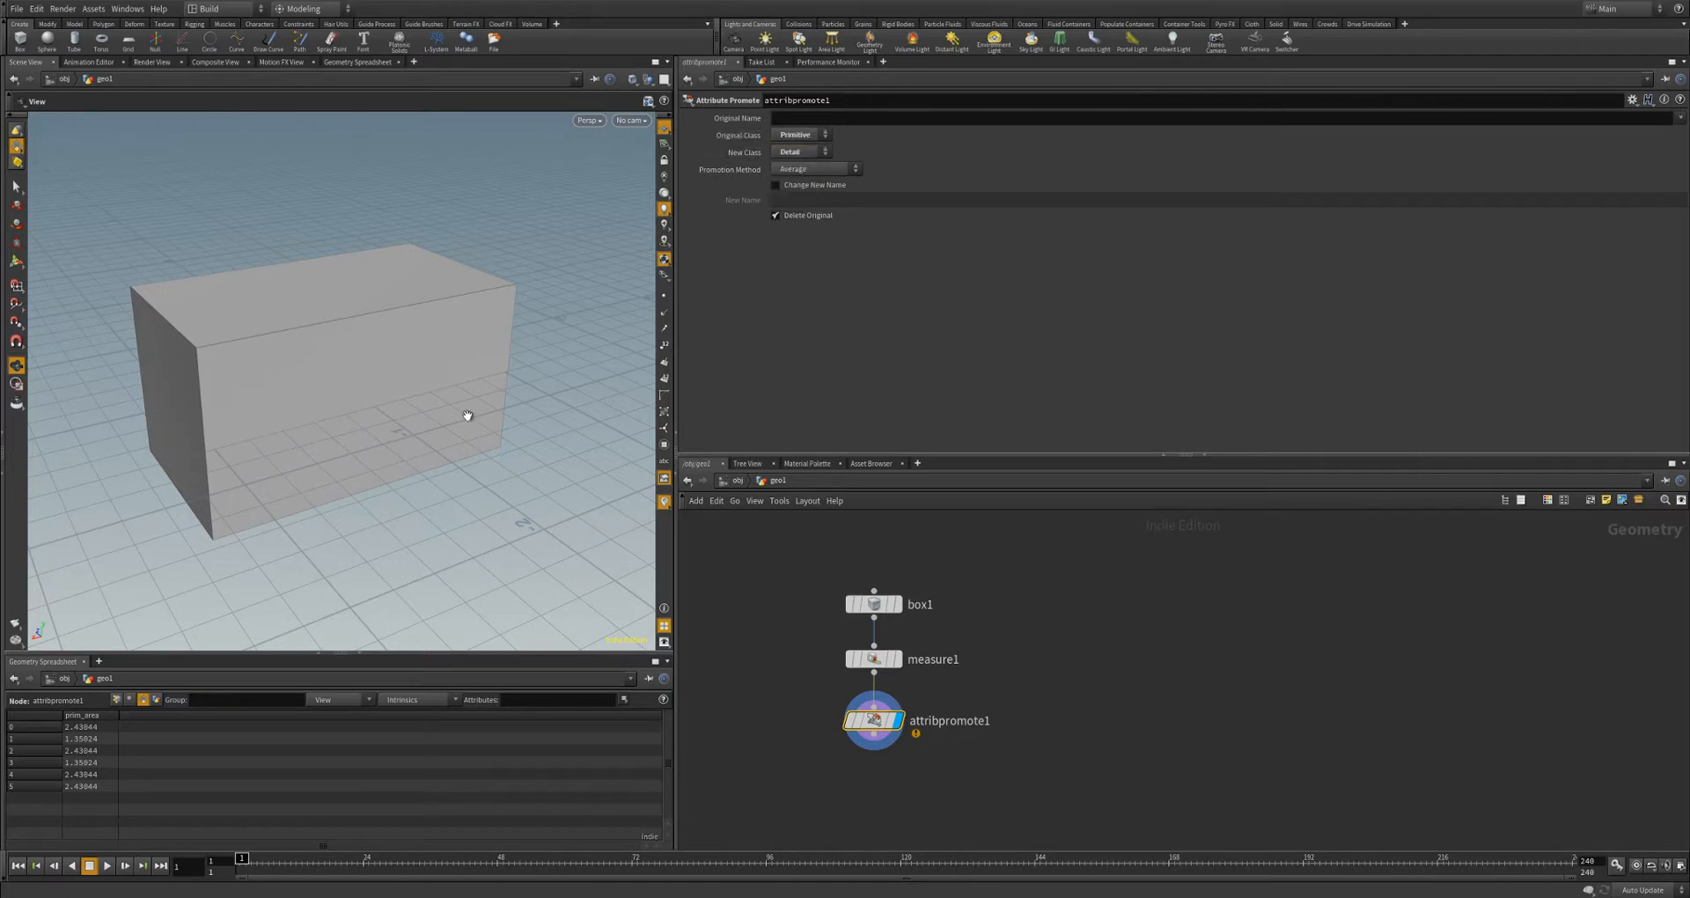
left_click_drag(231, 427, 267, 450)
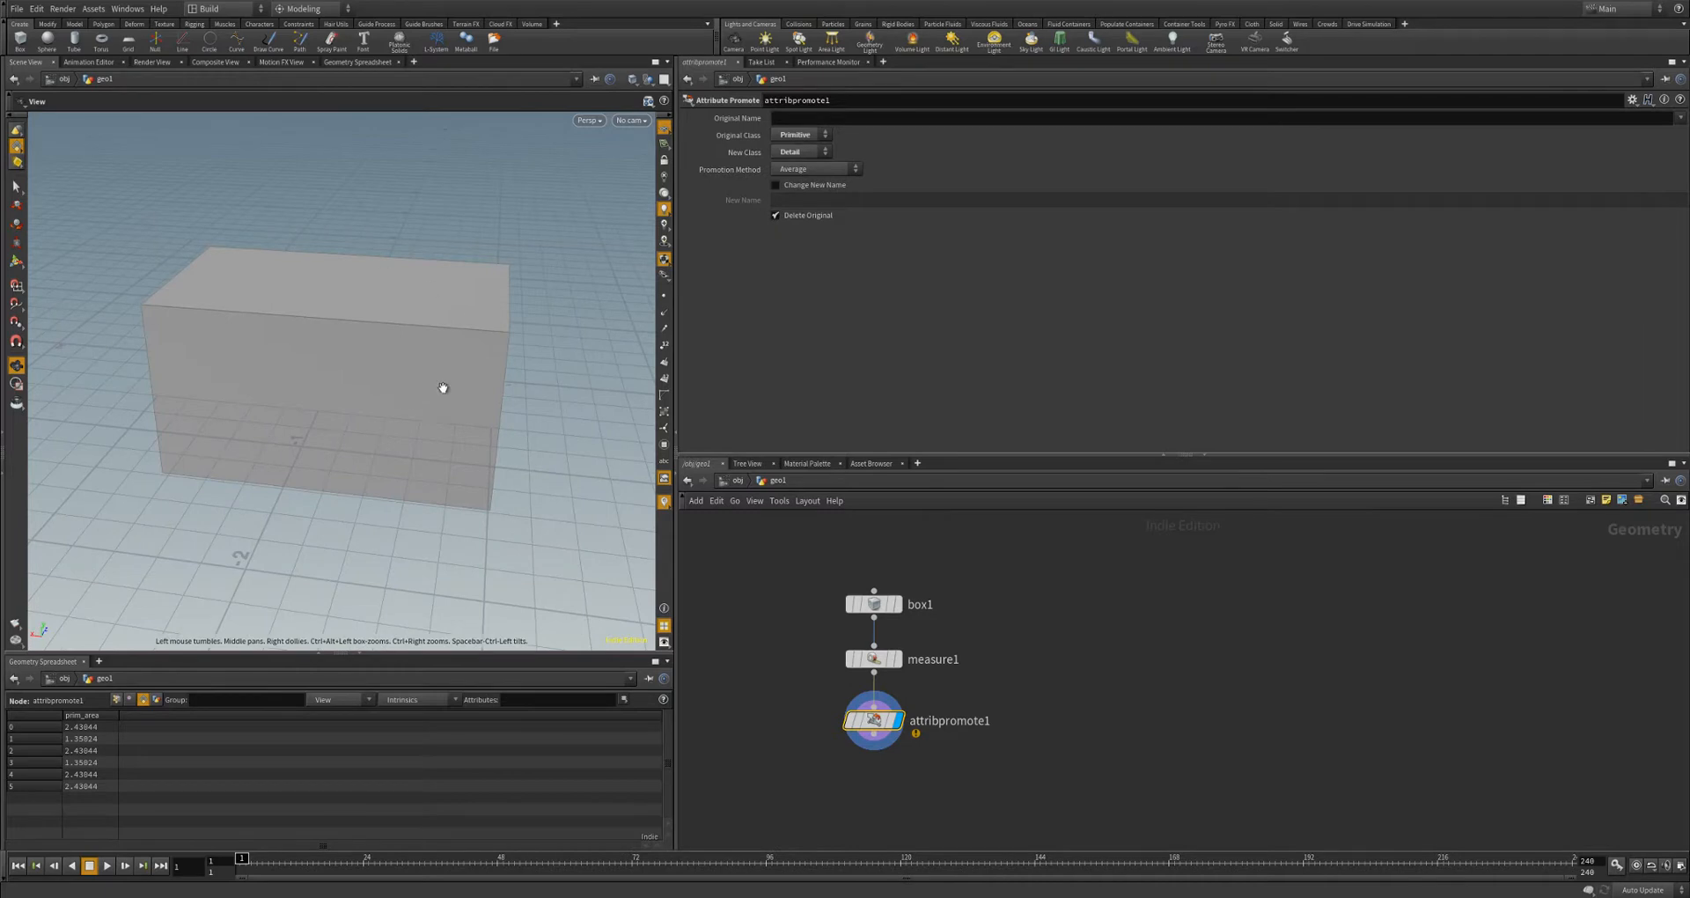
left_click_drag(189, 355, 400, 334)
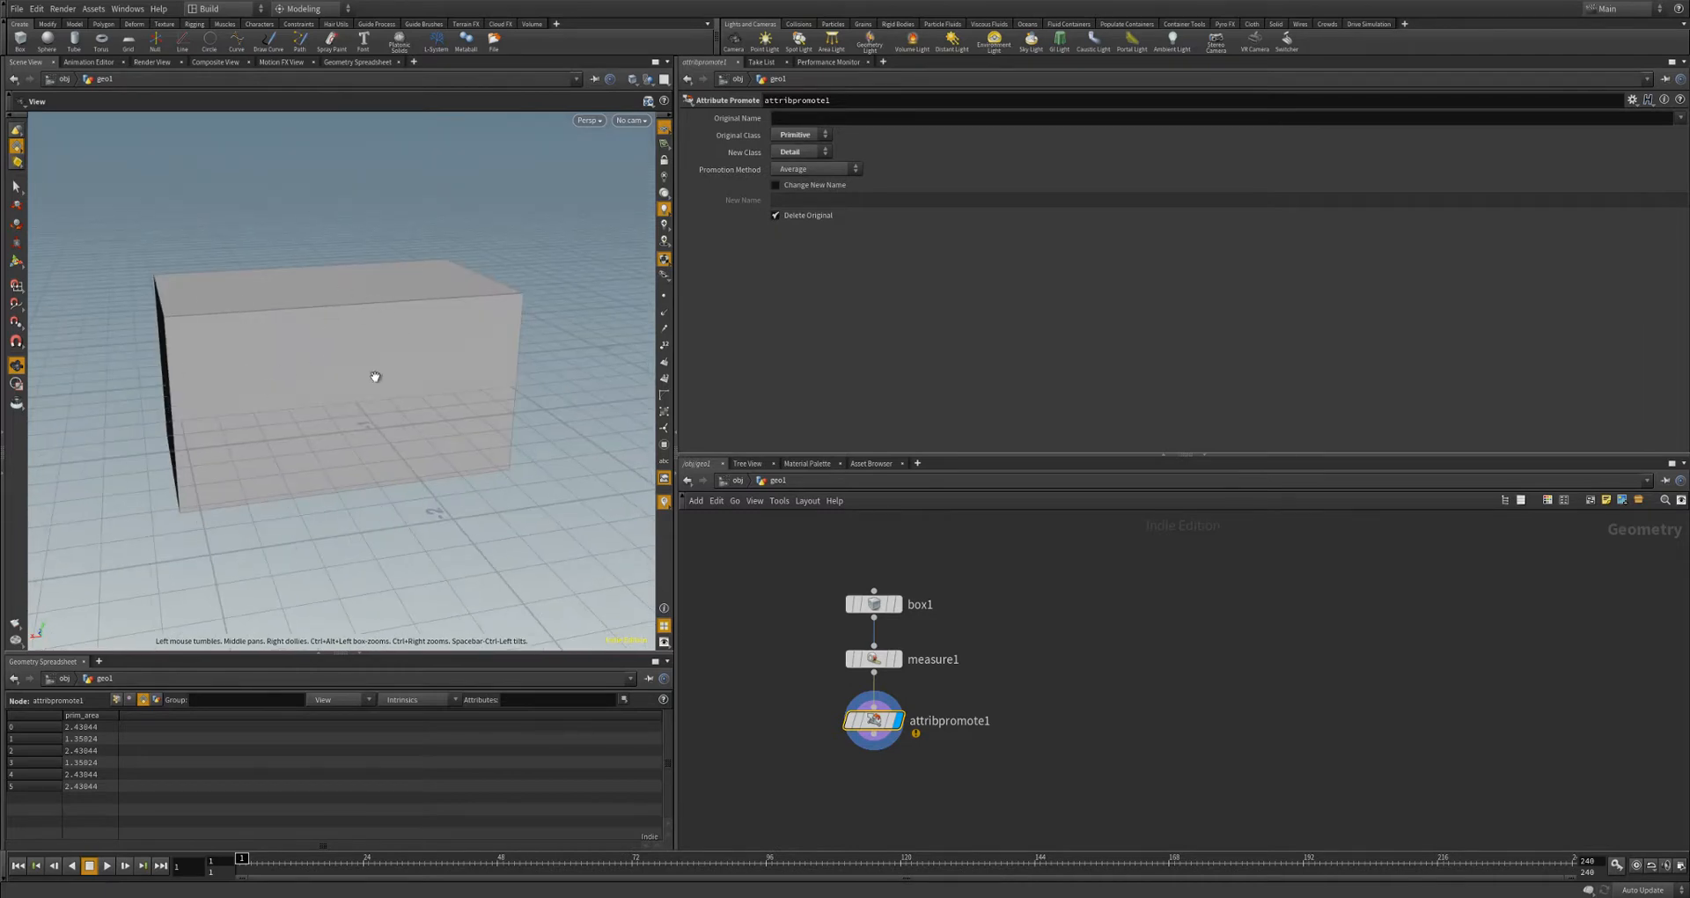
- Choose prim_area as the attribute to promote and turn off Delete Original
left_click(1680, 119)
left_click(1670, 136)
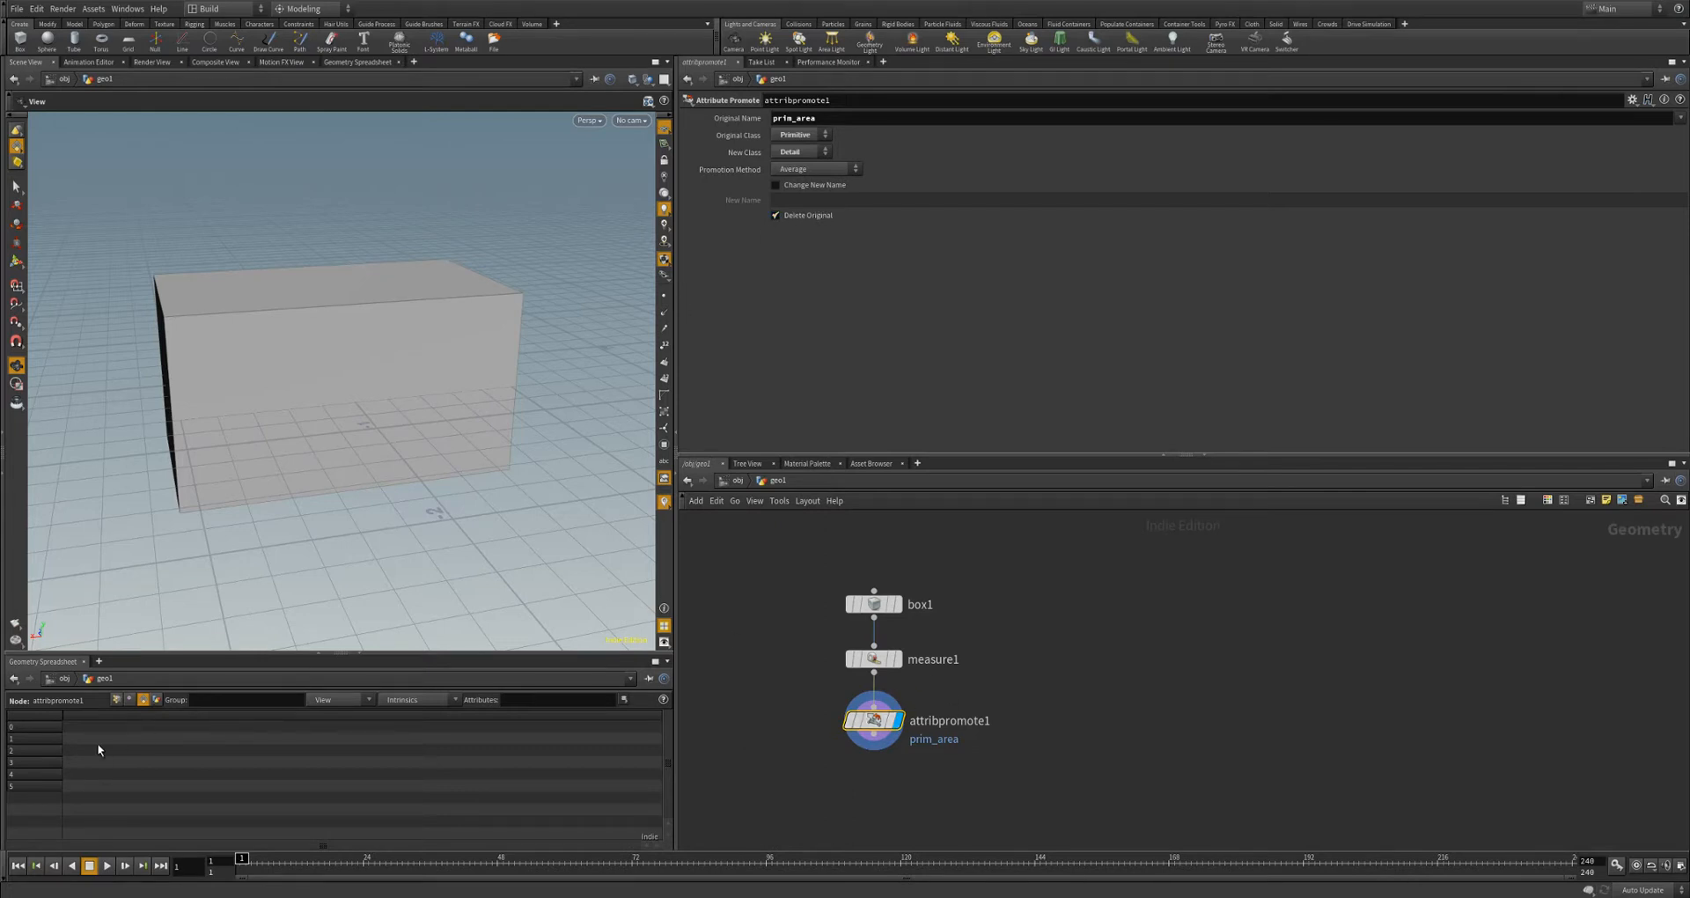
left_click(775, 215)
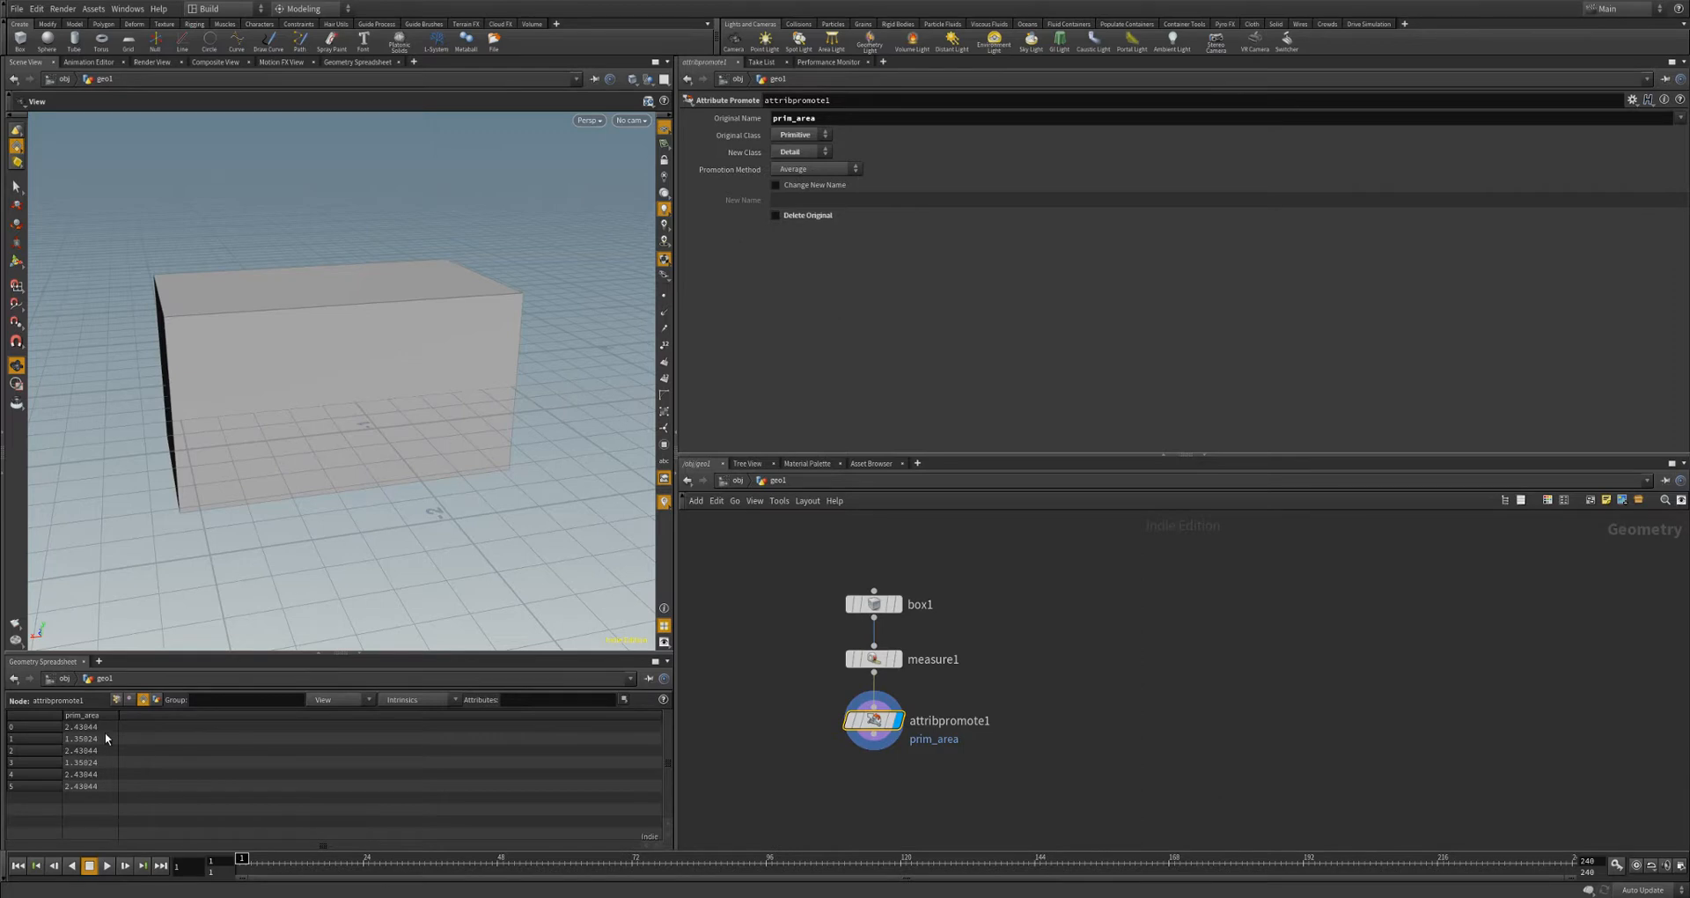
- Compare the prim_area values at detail and primitive level in the geometry spreadsheet and look over the box
left_click(157, 699)
left_click(156, 700)
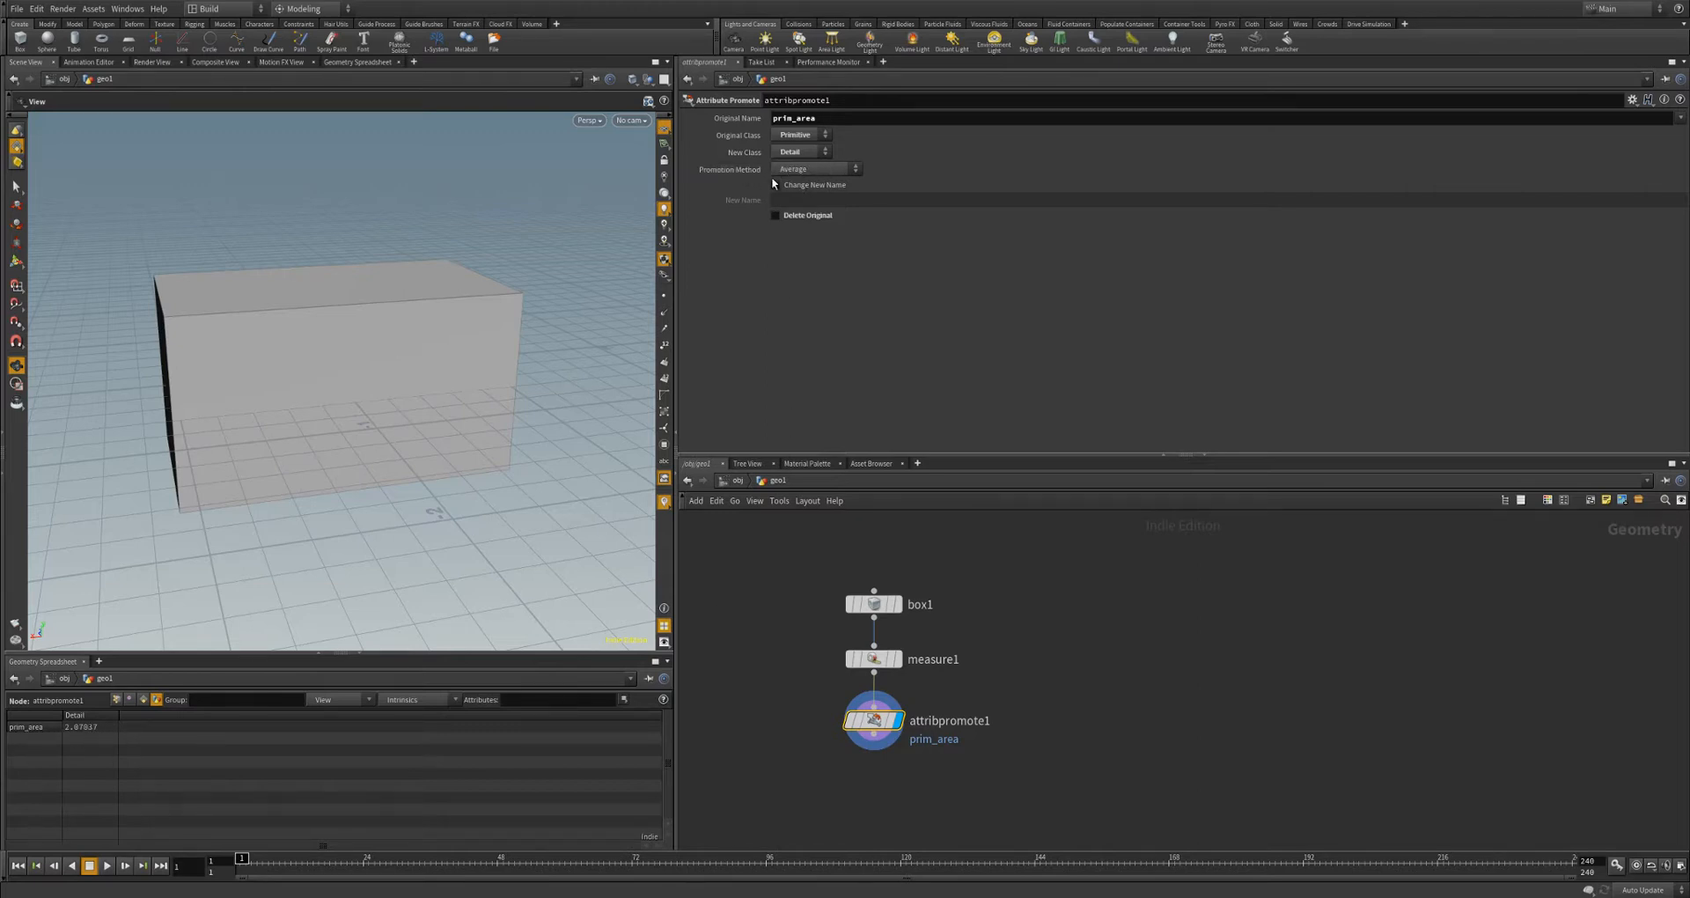
left_click(144, 699)
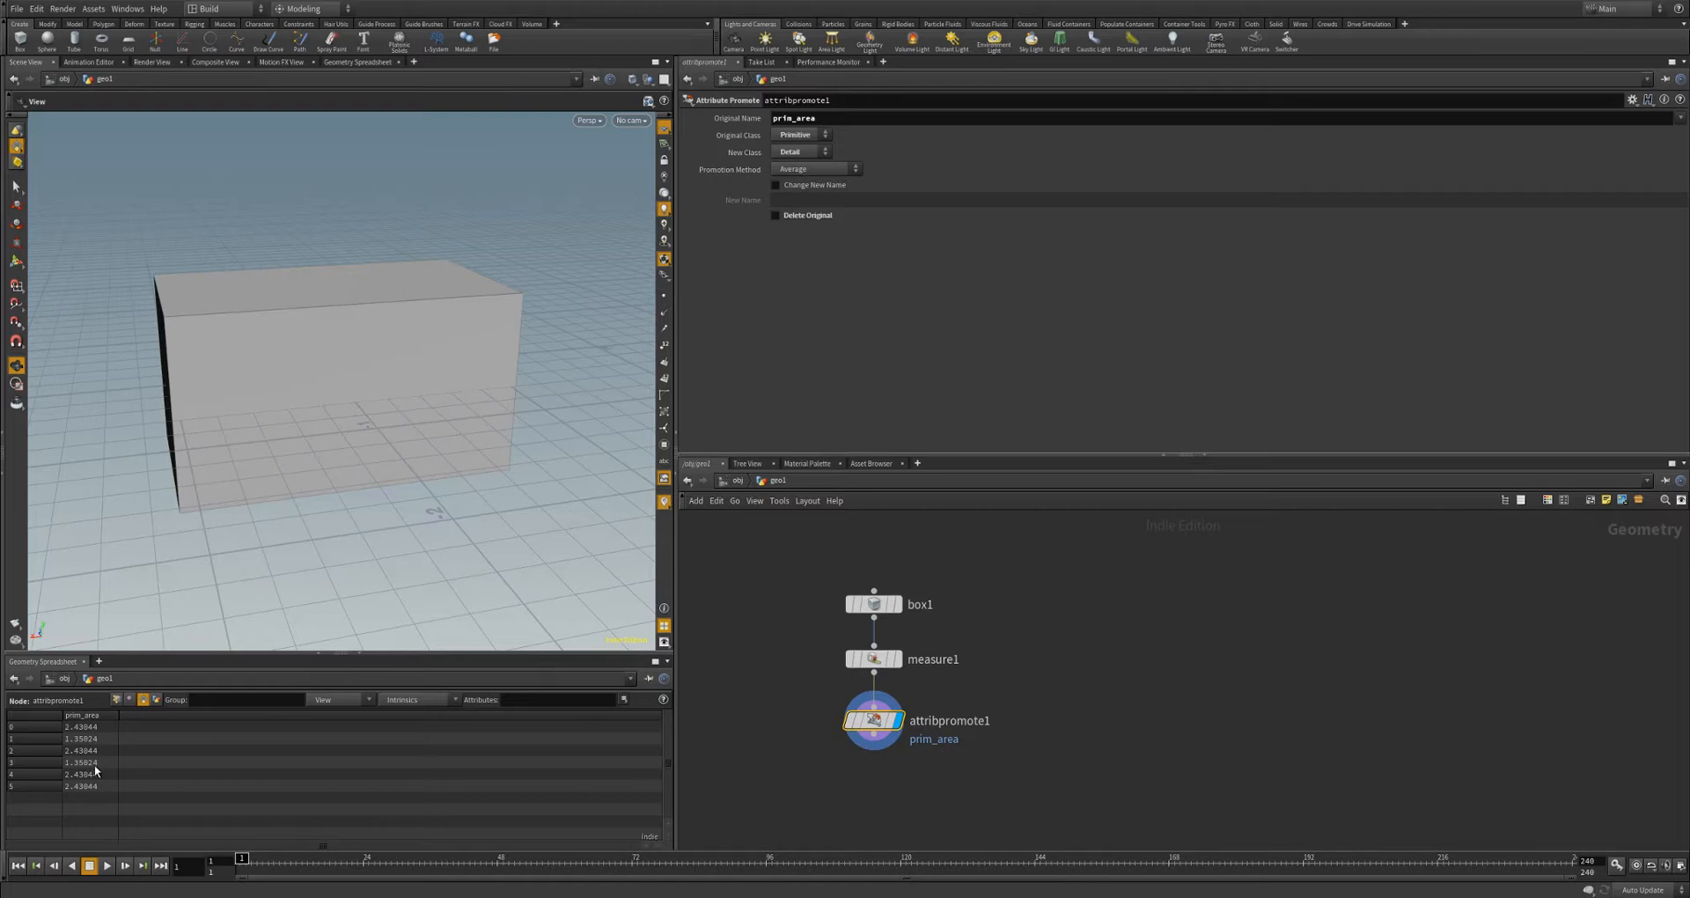
left_click(155, 700)
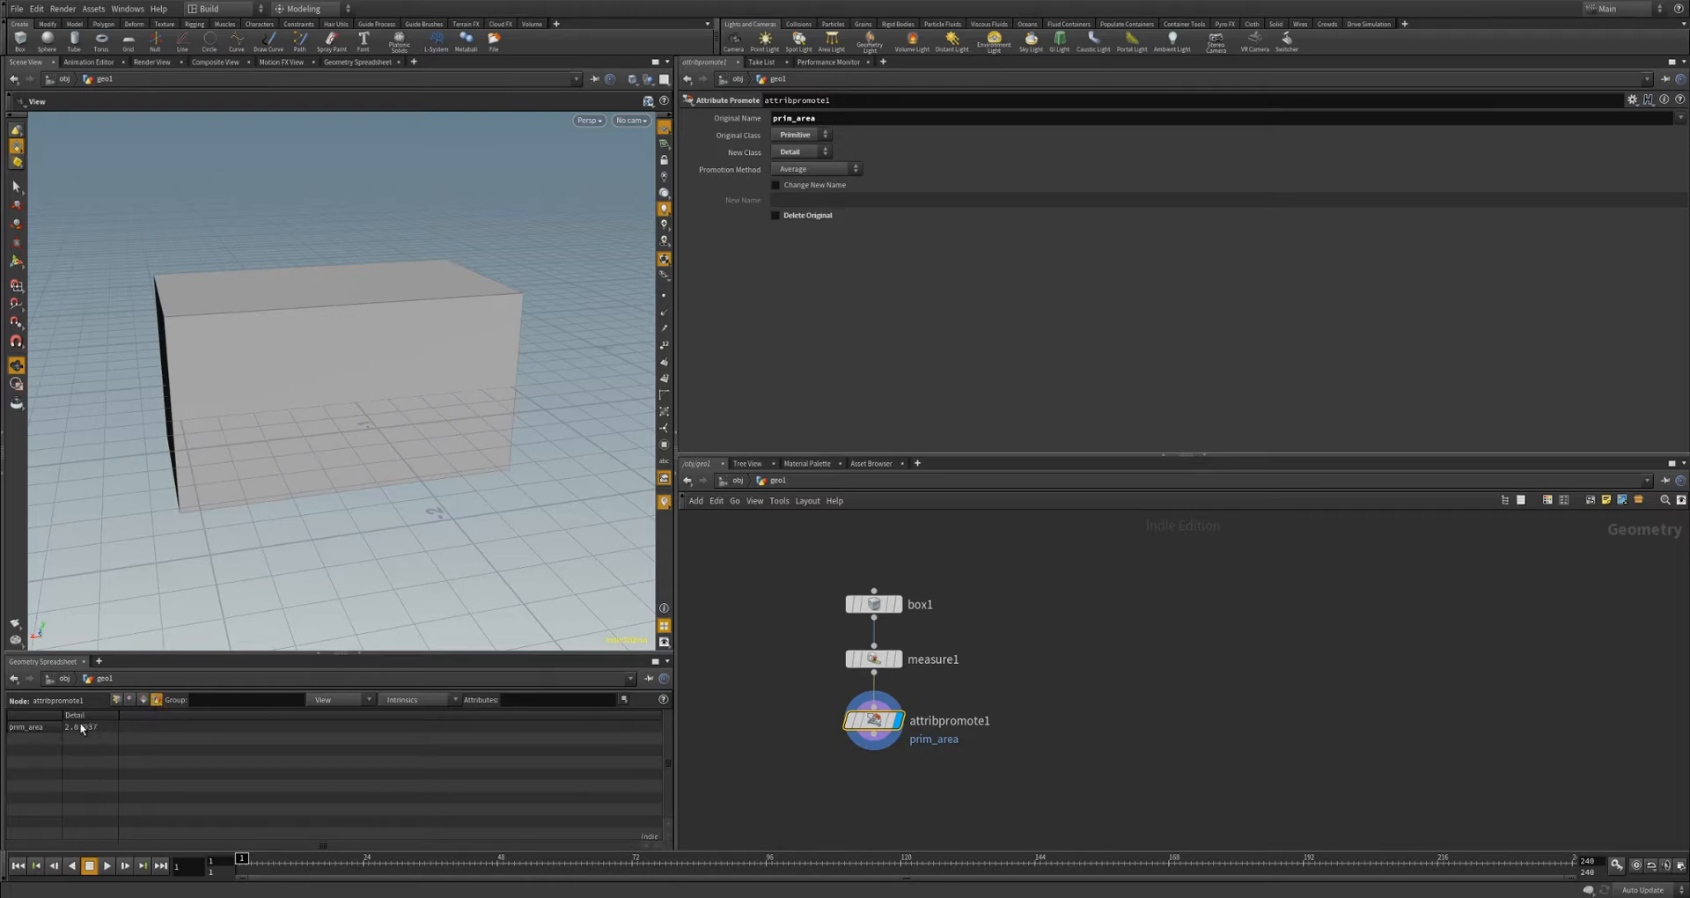
left_click_drag(275, 396, 362, 245)
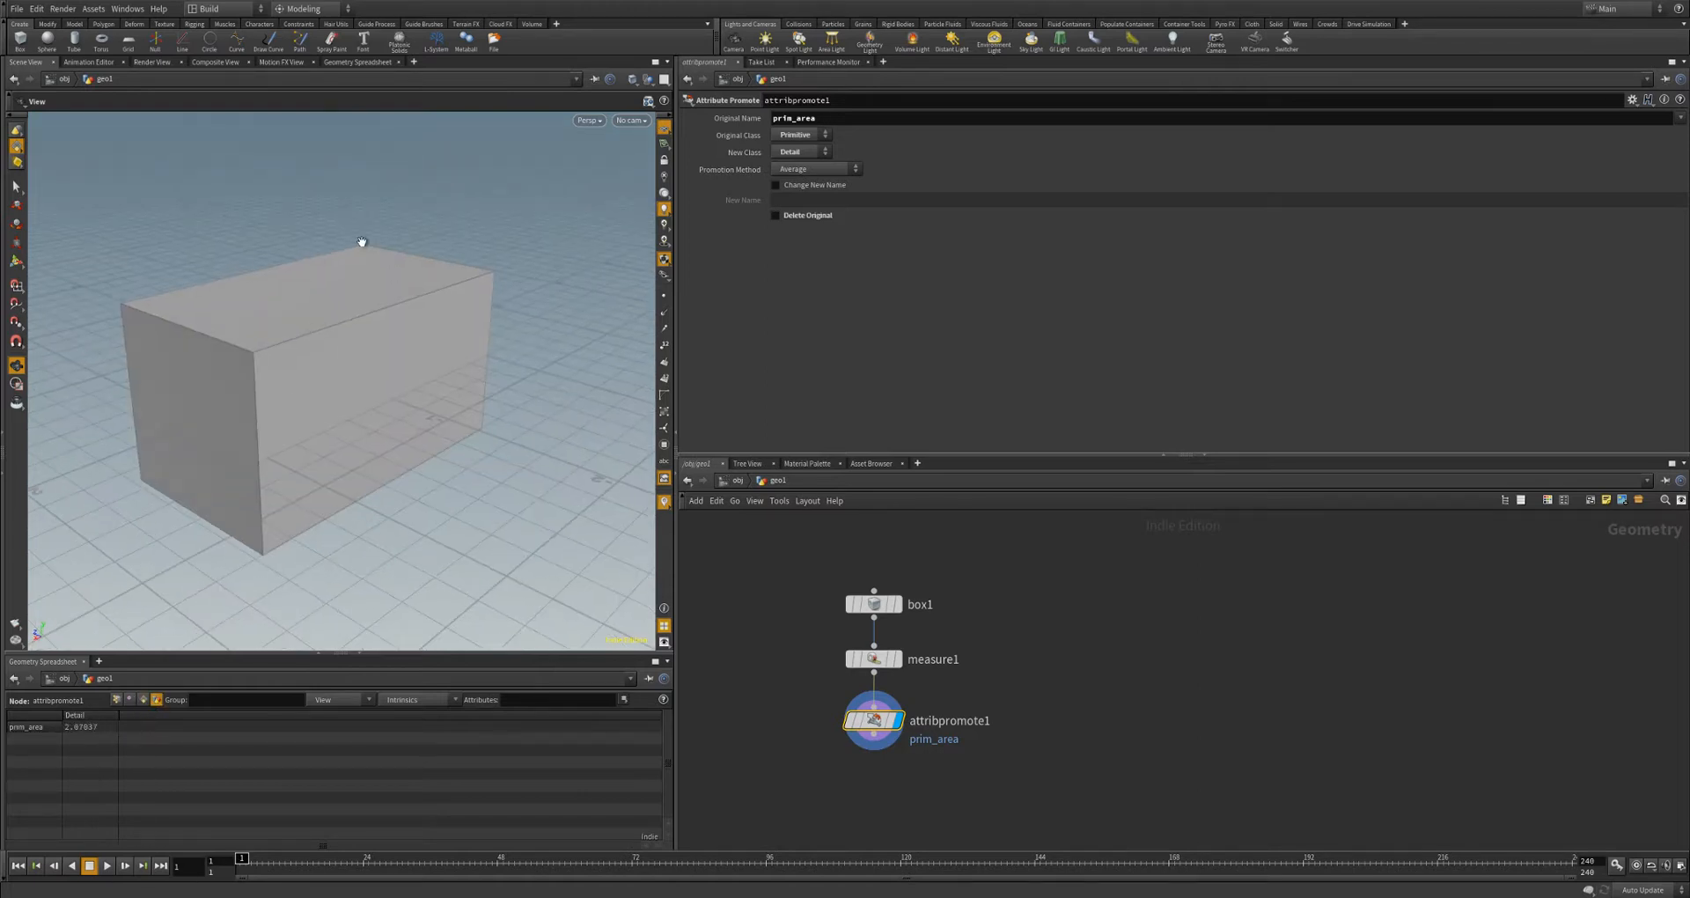
mouse_move(219, 347)
left_mouse_down()
mouse_move(354, 365)
mouse_move(219, 367)
left_mouse_up()
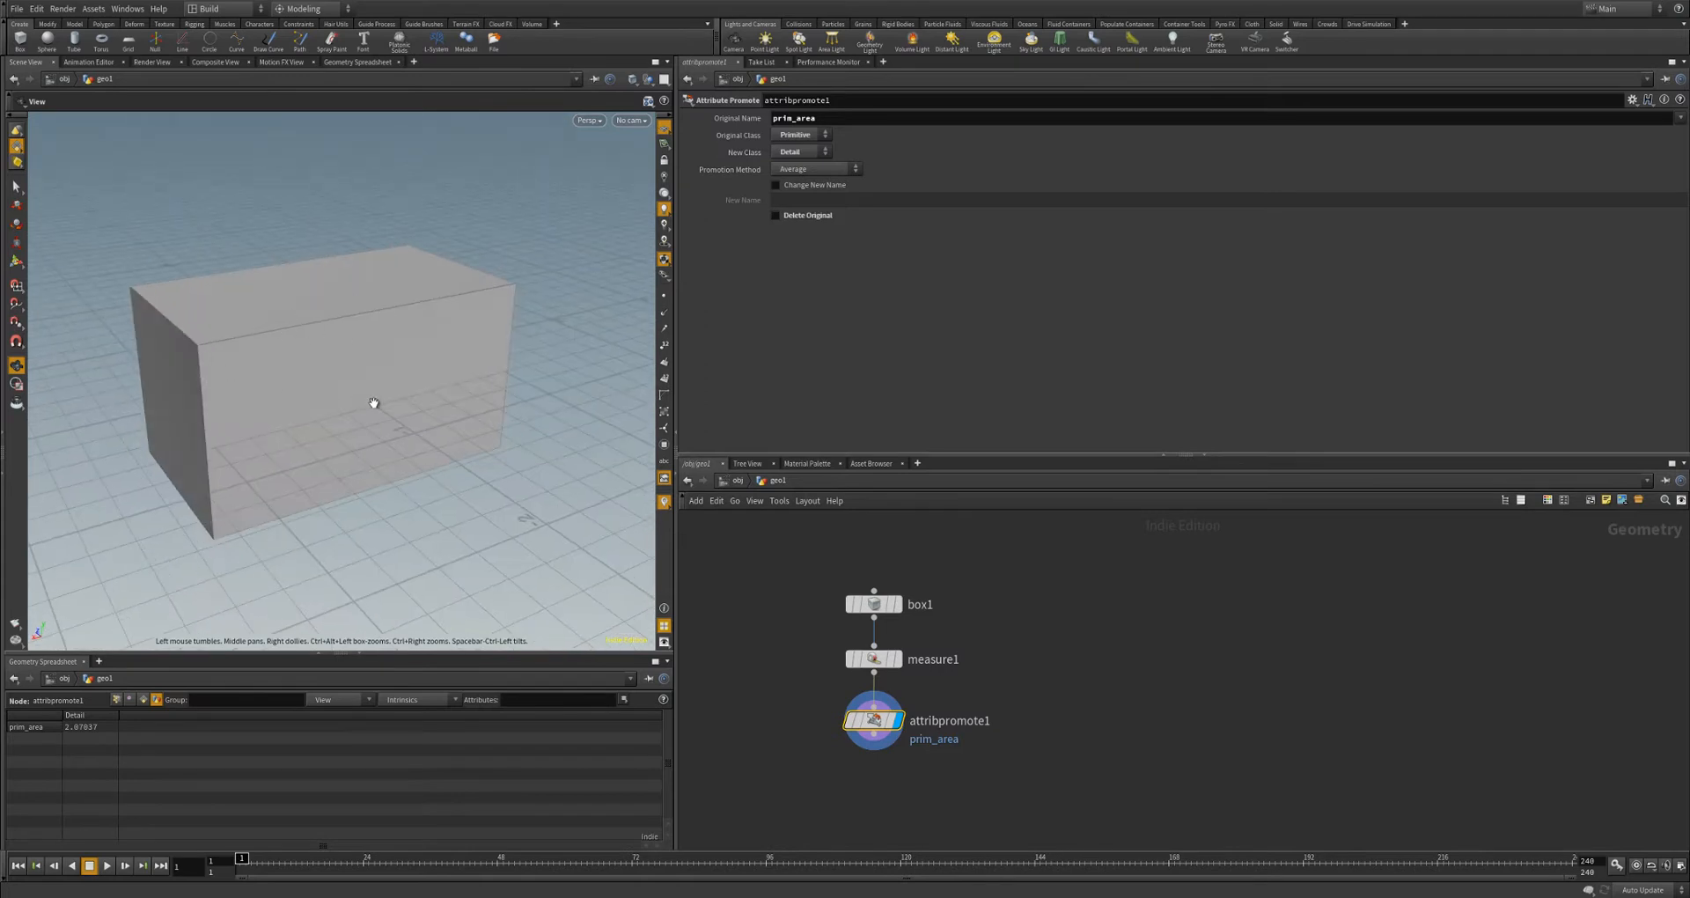
left_click_drag(374, 400, 245, 388)
- Try the Maximum, Minimum and Mode promotion methods on prim_area
left_click(797, 168)
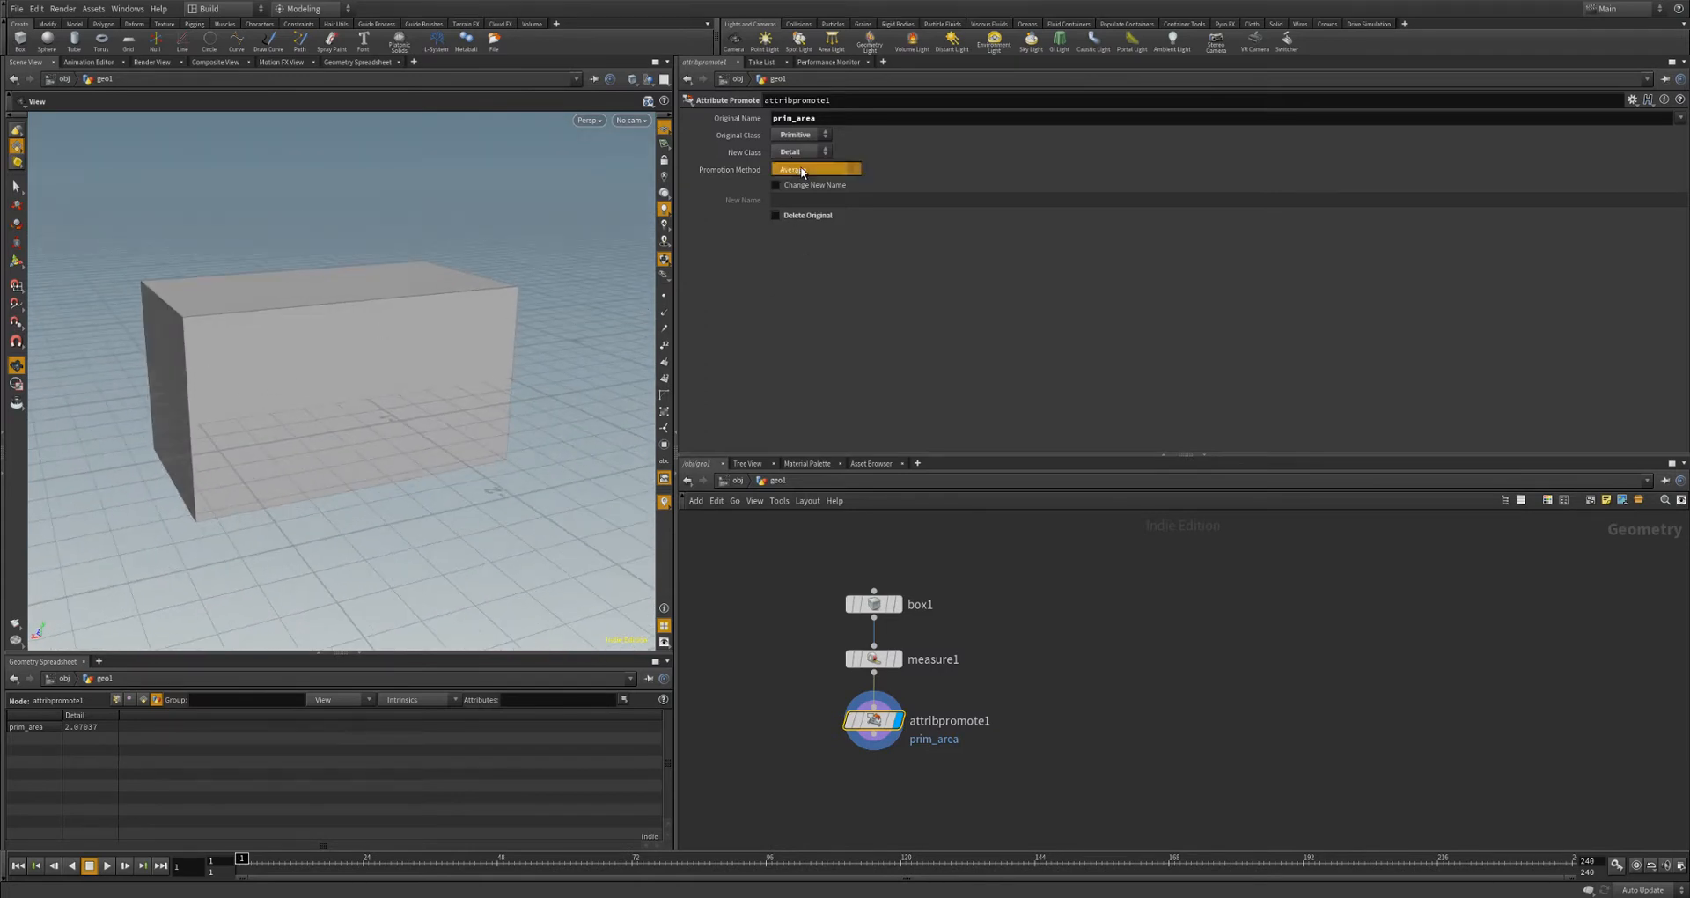
left_click(804, 186)
left_click(795, 170)
left_click(801, 202)
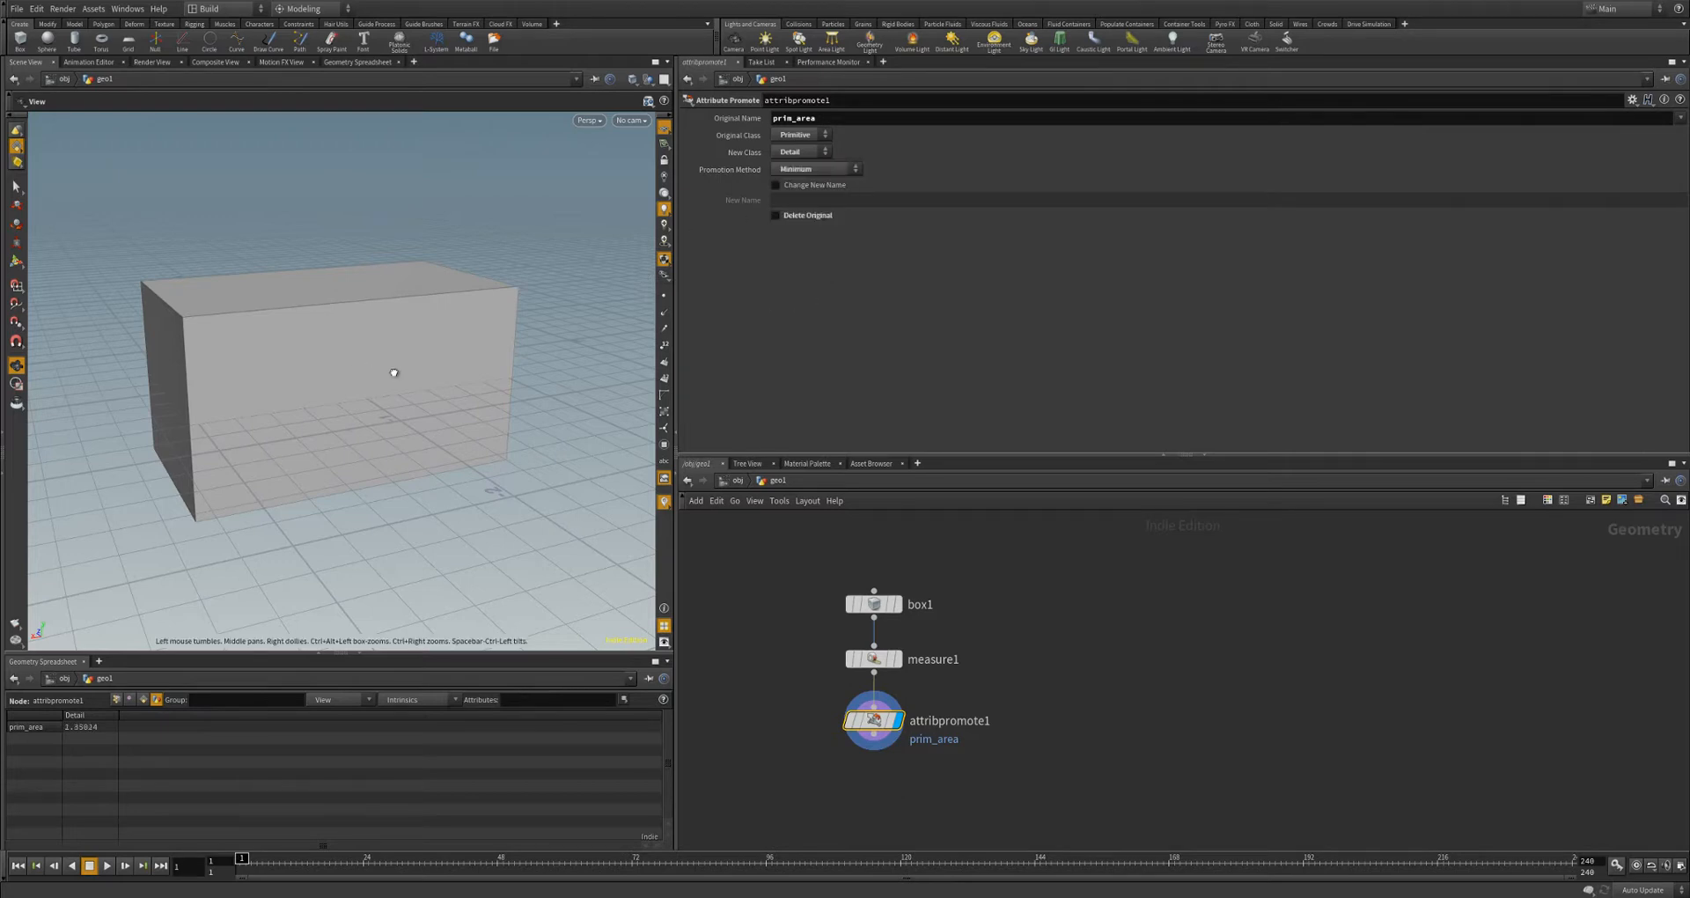
left_click_drag(392, 369, 589, 285)
left_click(810, 172)
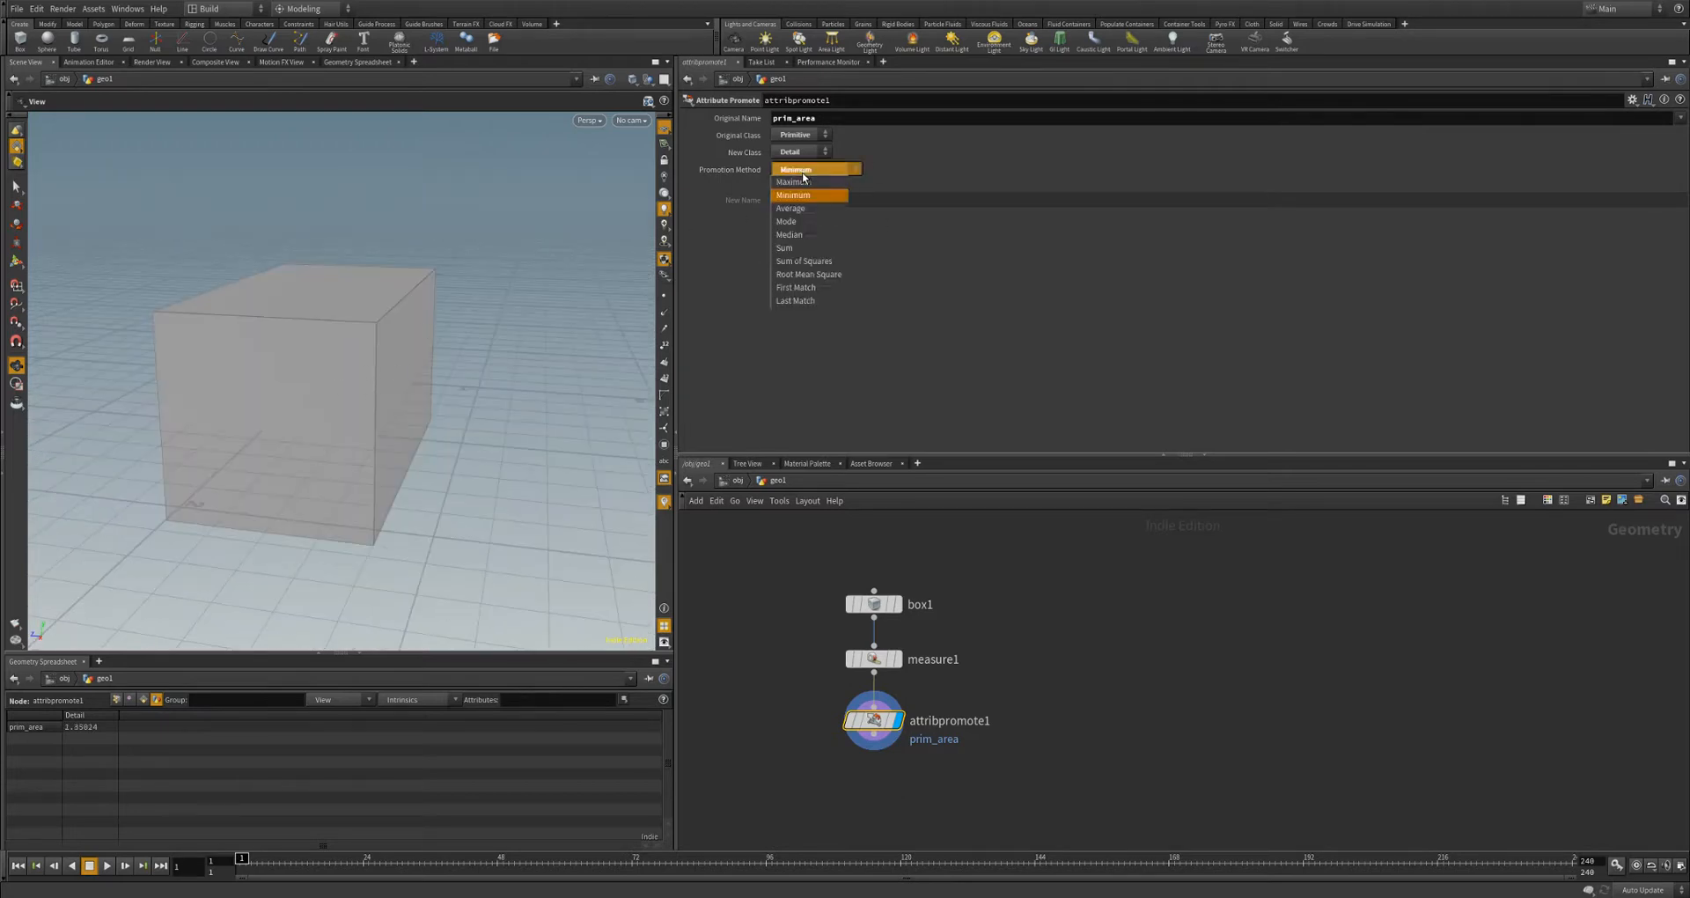
left_click(805, 220)
left_click_drag(352, 369, 393, 360)
left_click_drag(441, 464, 340, 411)
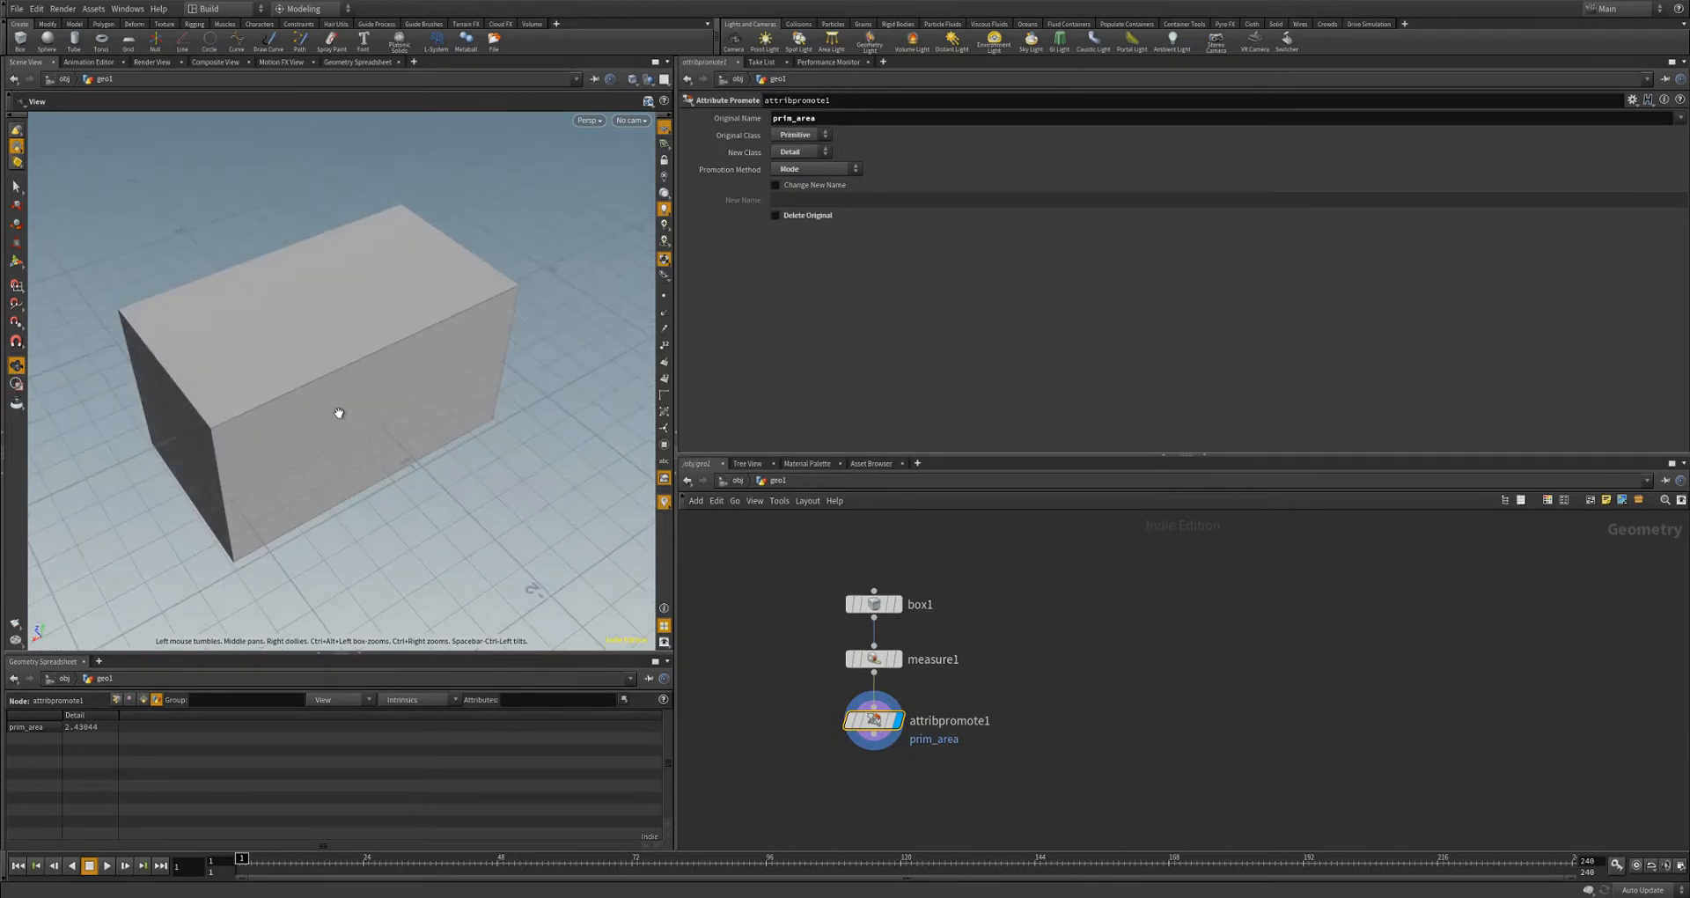
- Set the promotion method to Sum to total the areas of all box faces
left_click(801, 169)
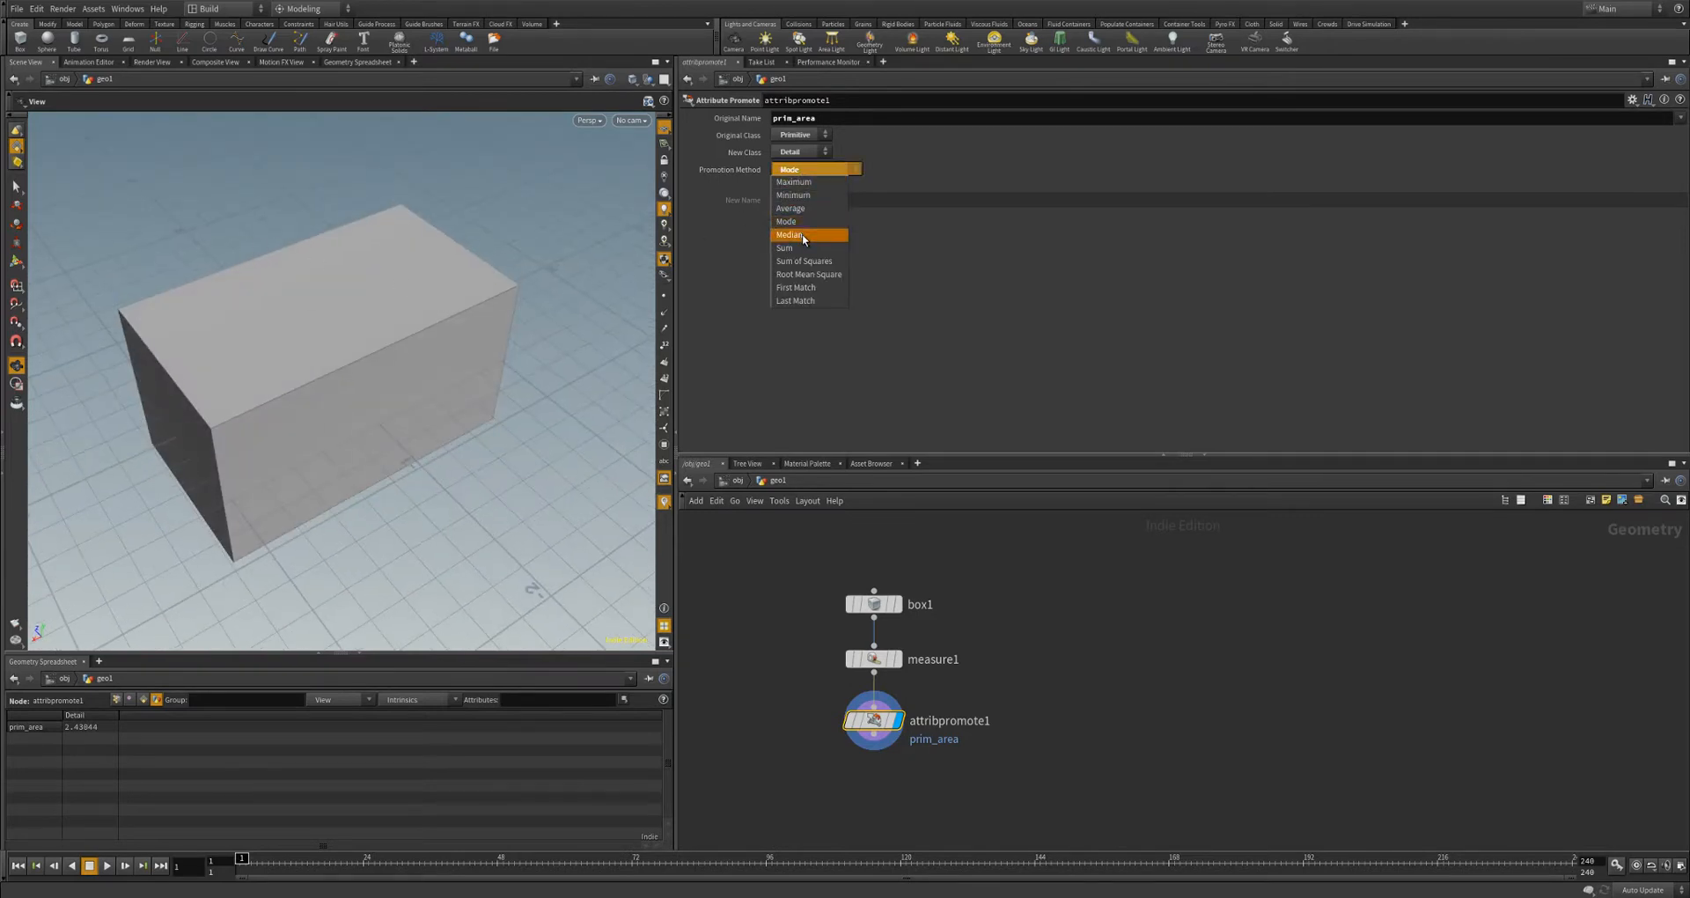
left_click(810, 248)
left_click_drag(493, 358, 431, 387)
left_click(812, 169)
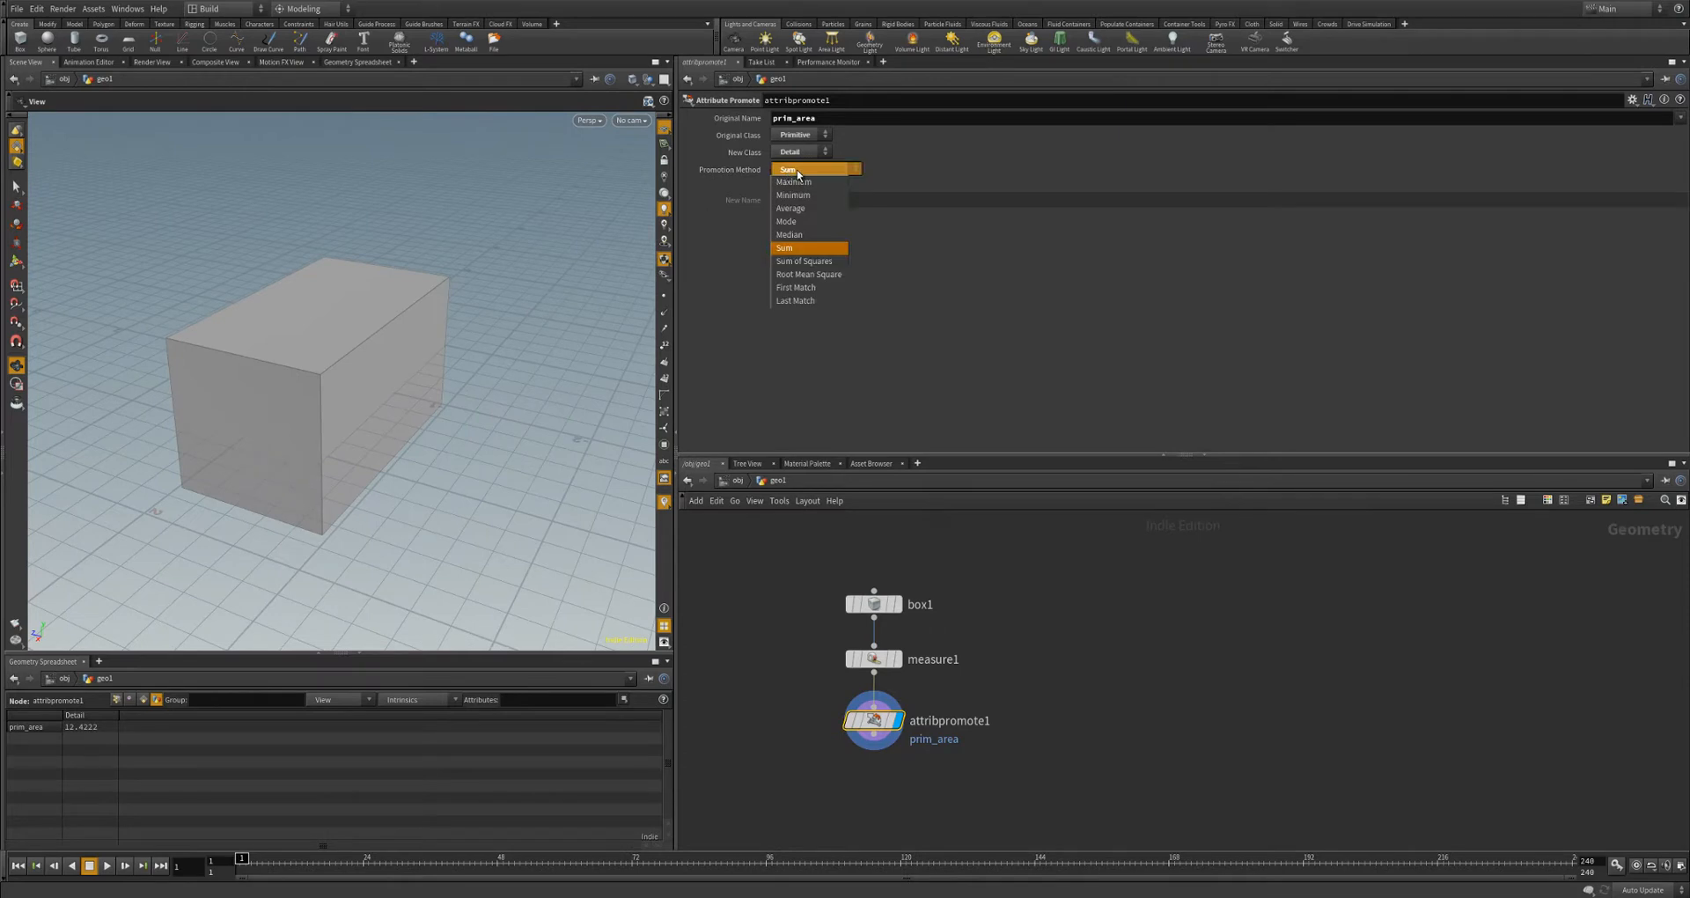
left_click(799, 249)
left_click_drag(475, 403, 274, 350)
left_click_drag(287, 419, 295, 457)
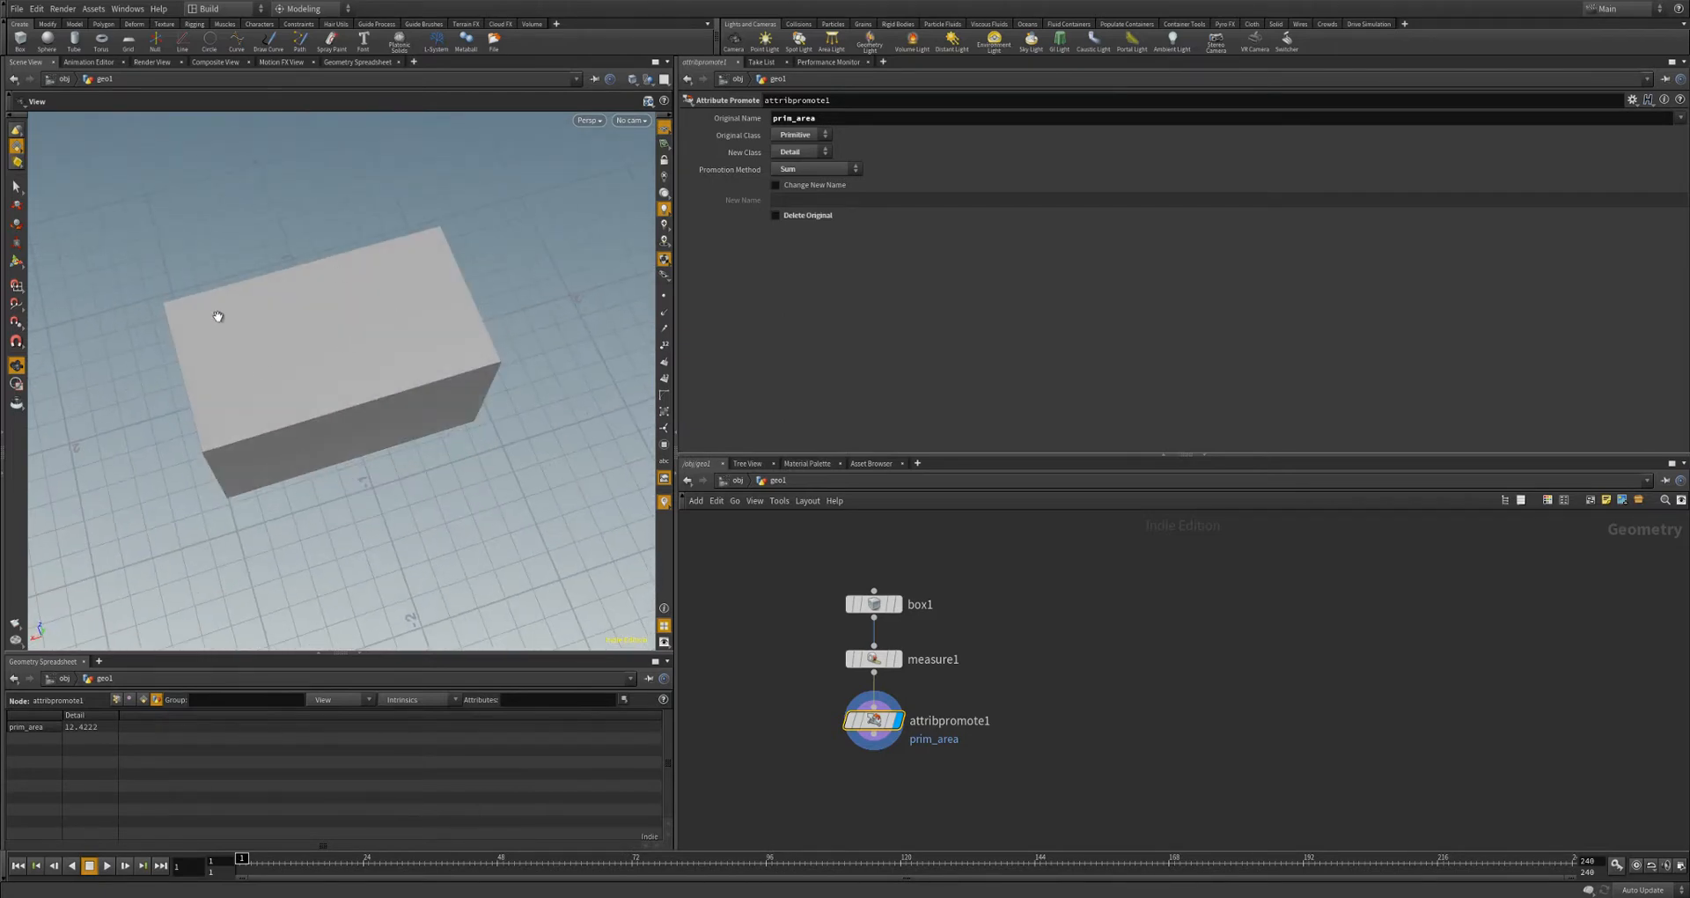
mouse_move(309, 346)
left_mouse_down()
mouse_move(483, 264)
mouse_move(287, 400)
mouse_move(260, 377)
mouse_move(126, 387)
mouse_move(287, 366)
left_mouse_up()
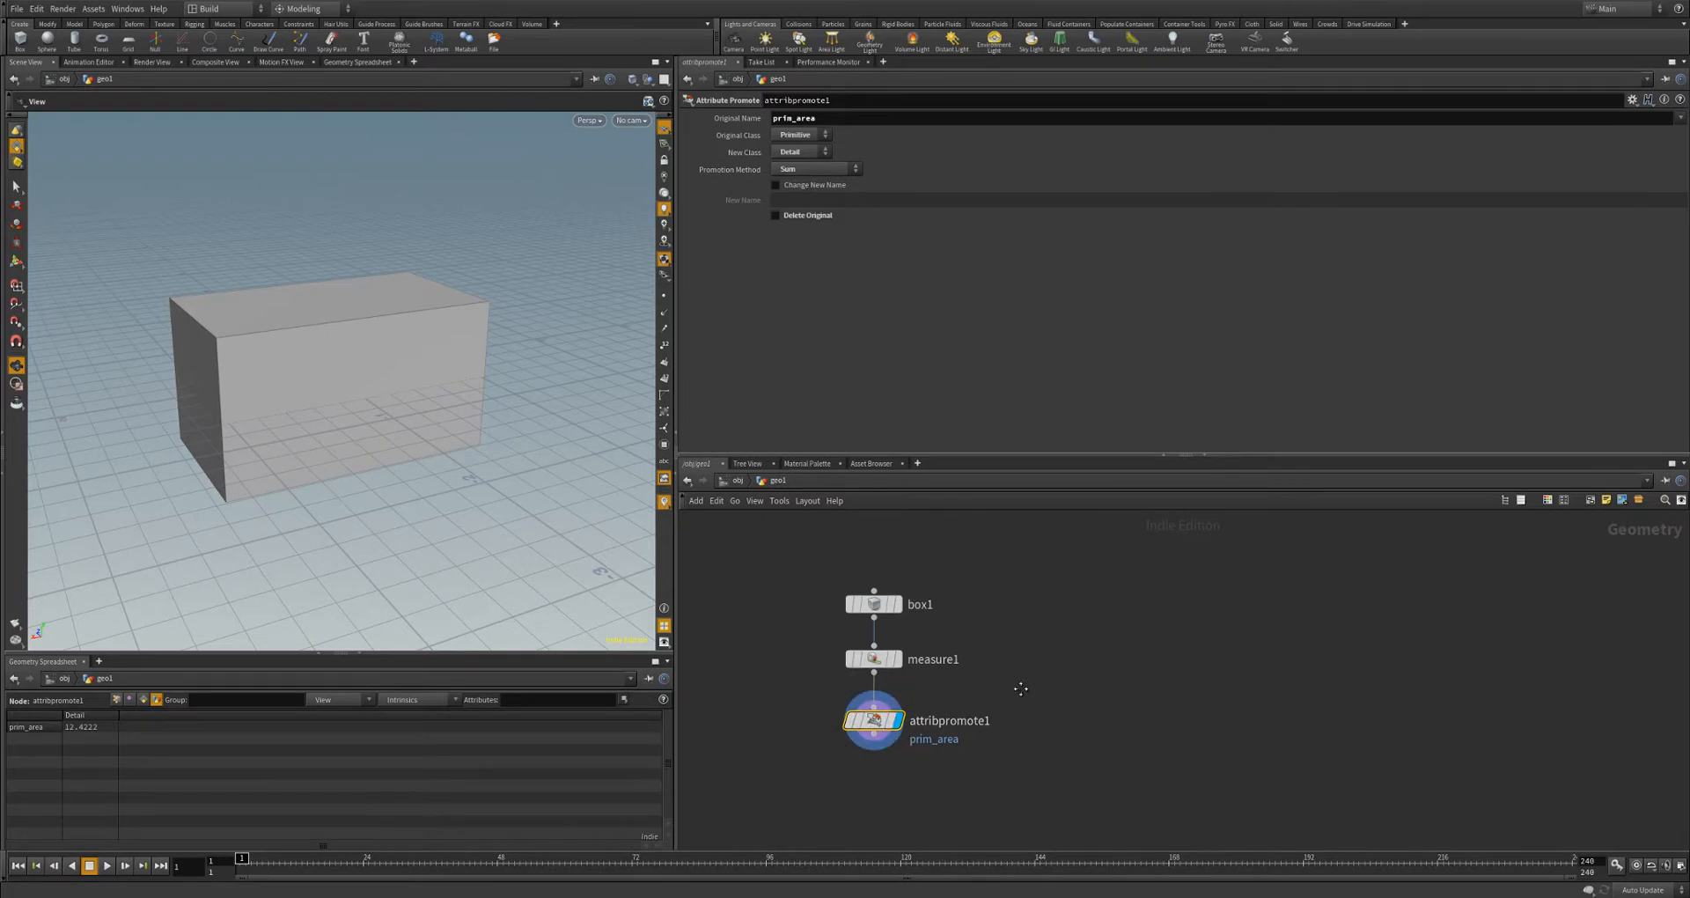
- Add a second Attribute Promote node below attribpromote1
middle_click_drag(1017, 684, 1008, 653)
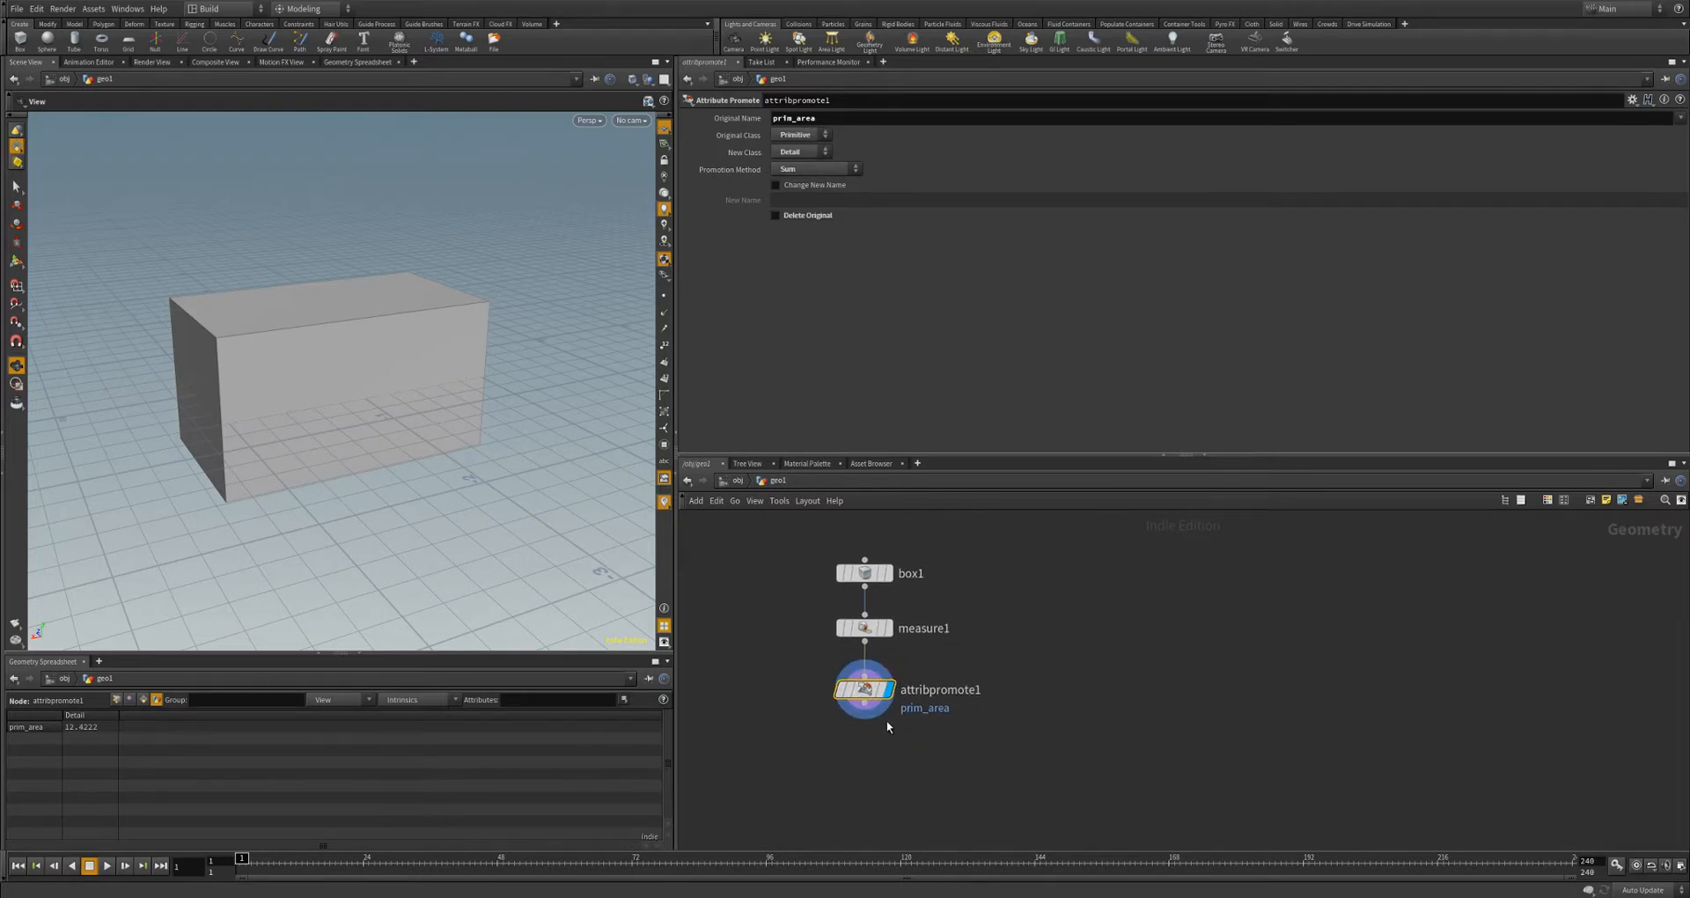
middle_click_drag(1012, 647, 984, 606)
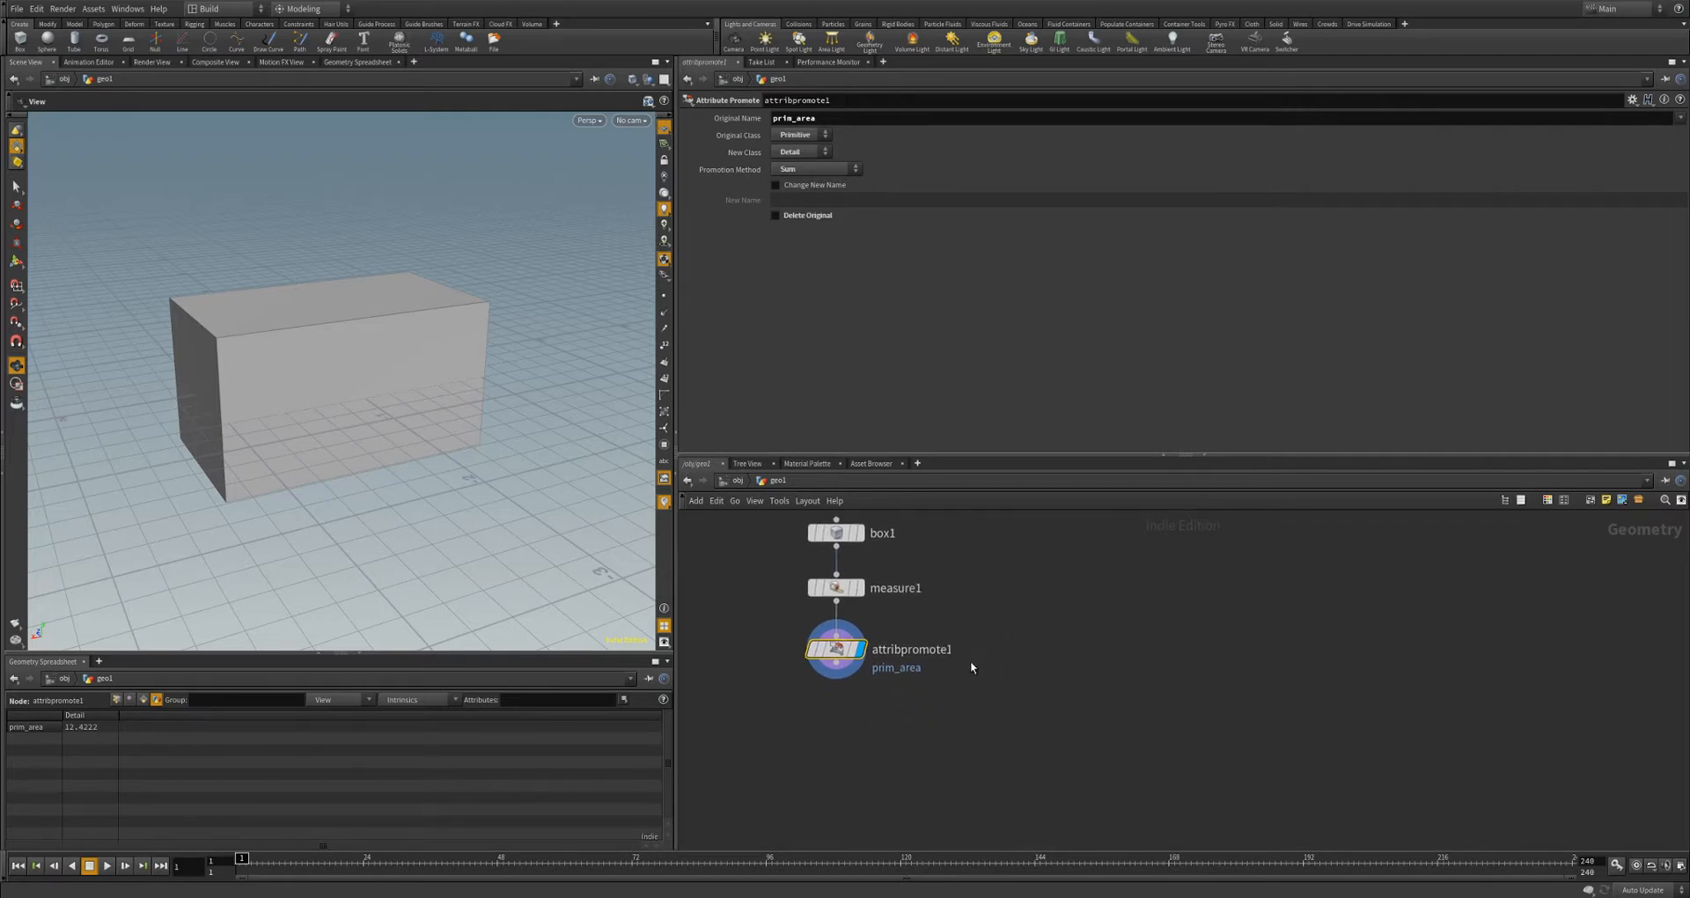
left_click(837, 682)
key("Tab")
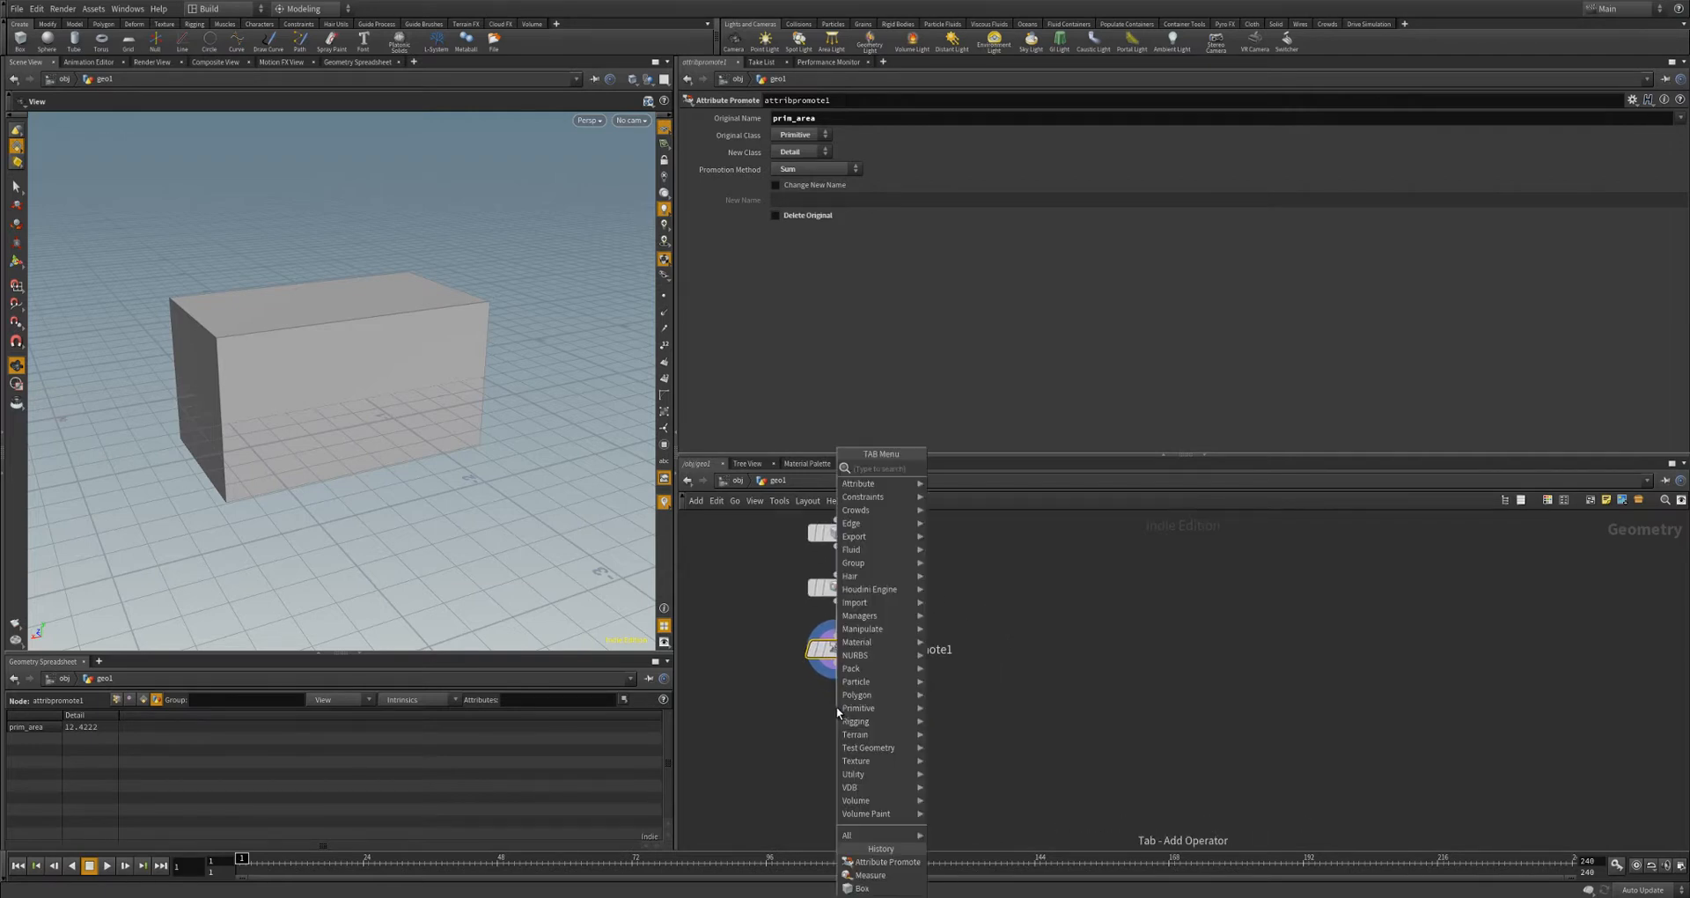
type("atr")
key("Return")
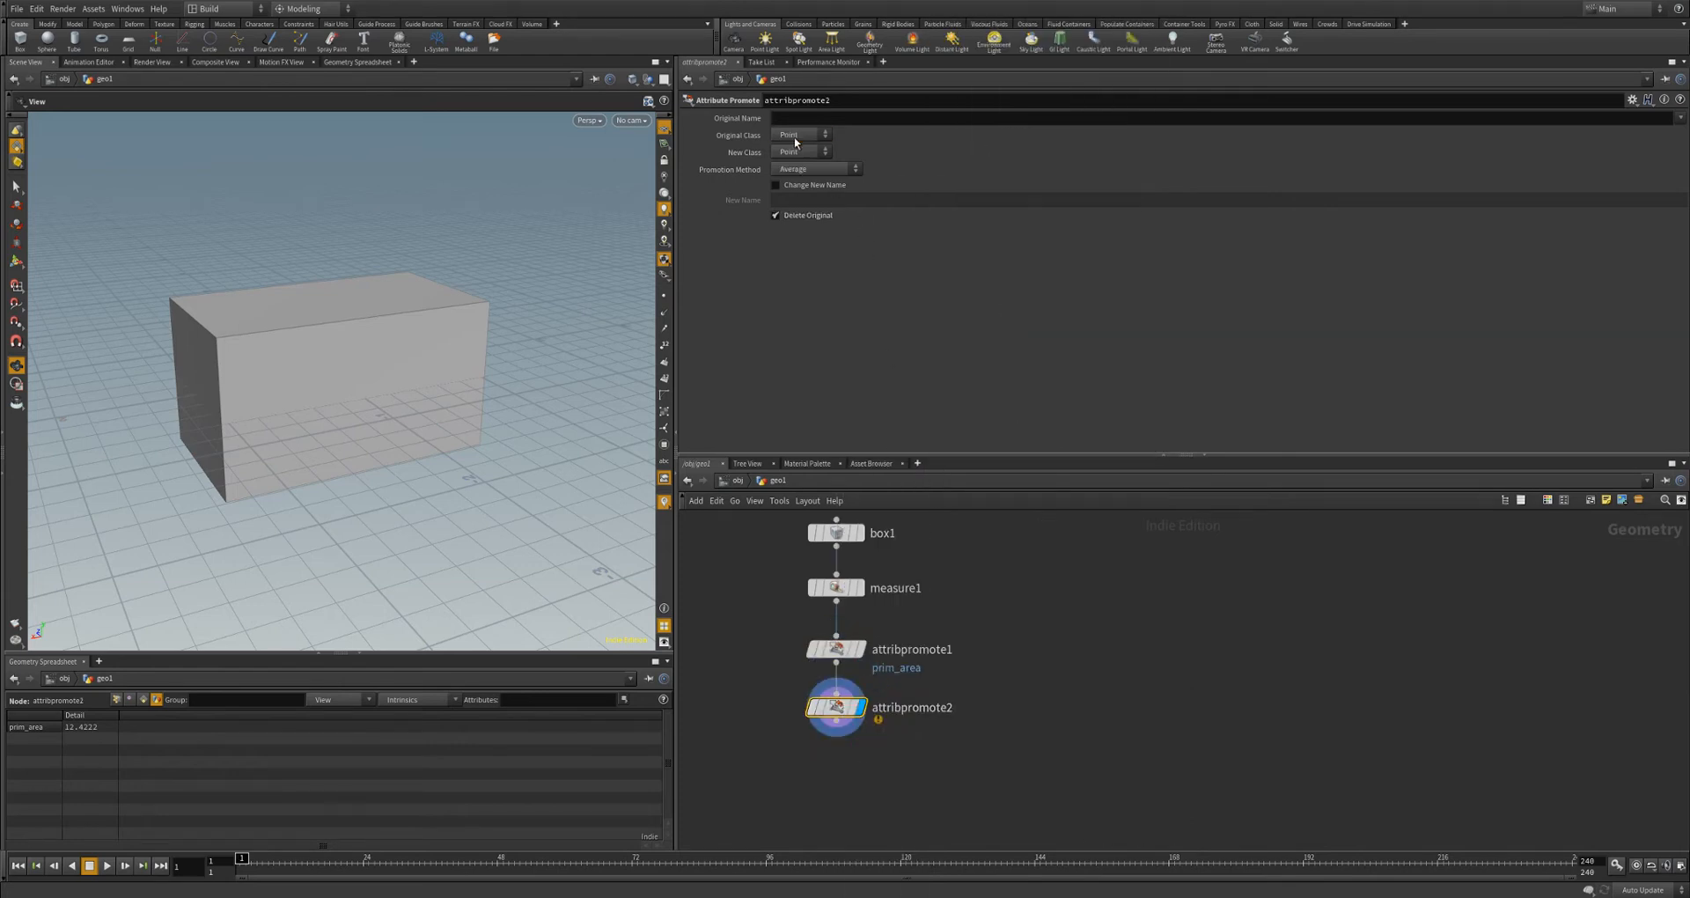
- Promote prim_area from Detail to Primitive in the second promote node and check the primitive values in the spreadsheet
left_click(800, 135)
left_click(794, 132)
left_click(807, 154)
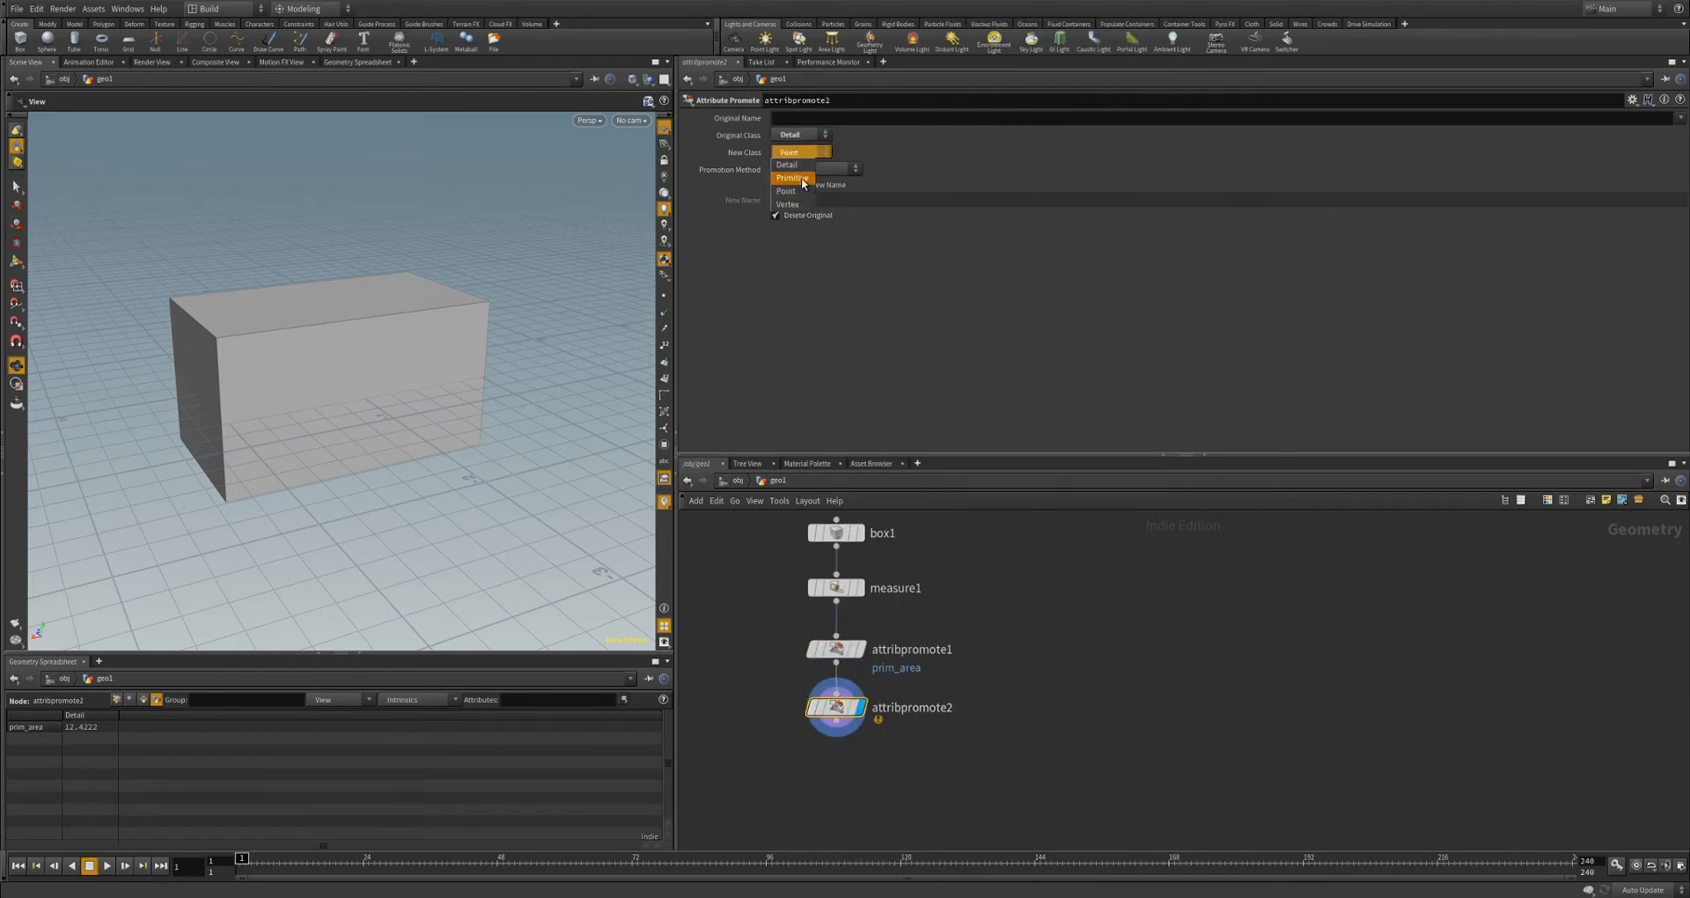
left_click(797, 169)
left_click(1681, 117)
left_click(1679, 134)
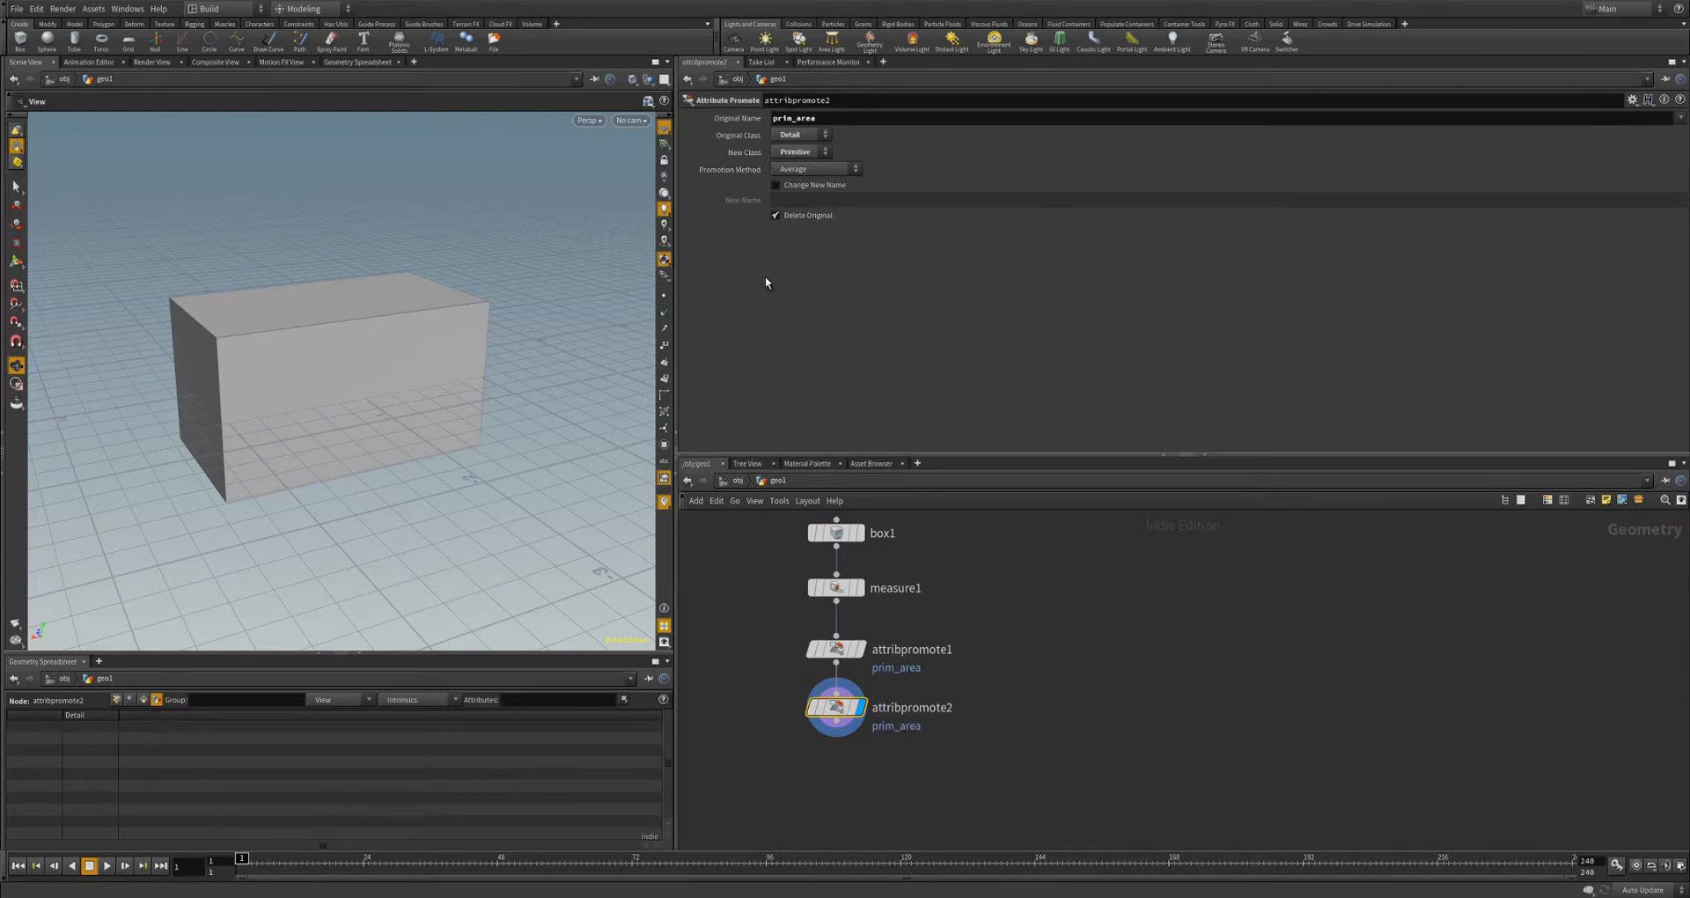
left_click(142, 700)
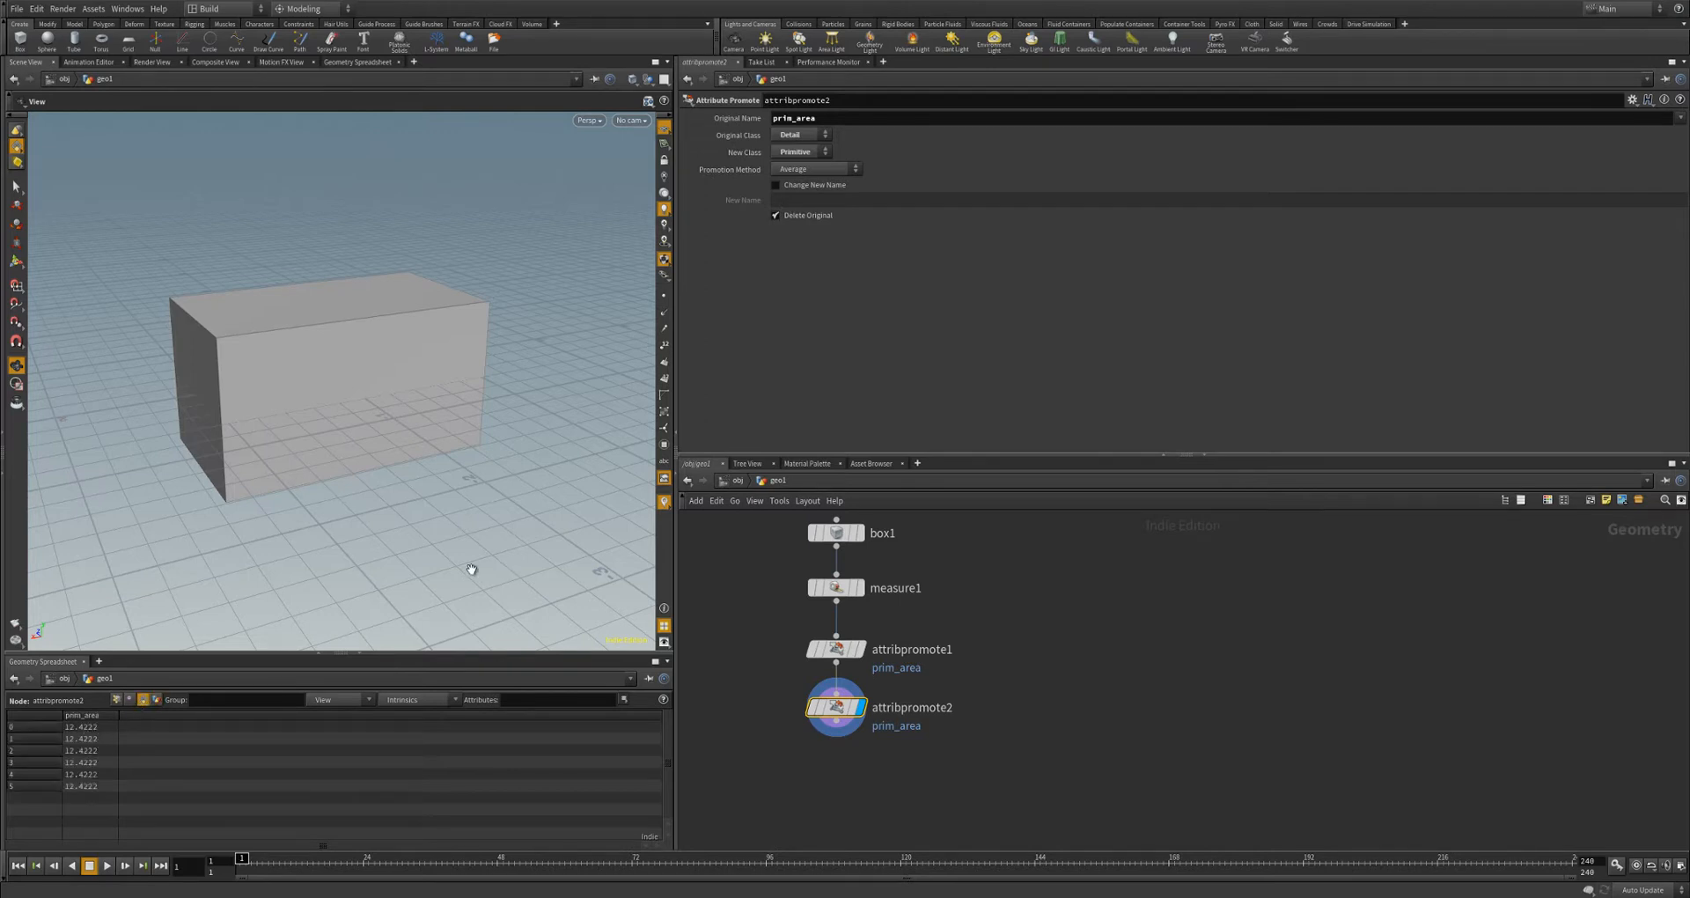
left_click_drag(472, 566, 423, 433)
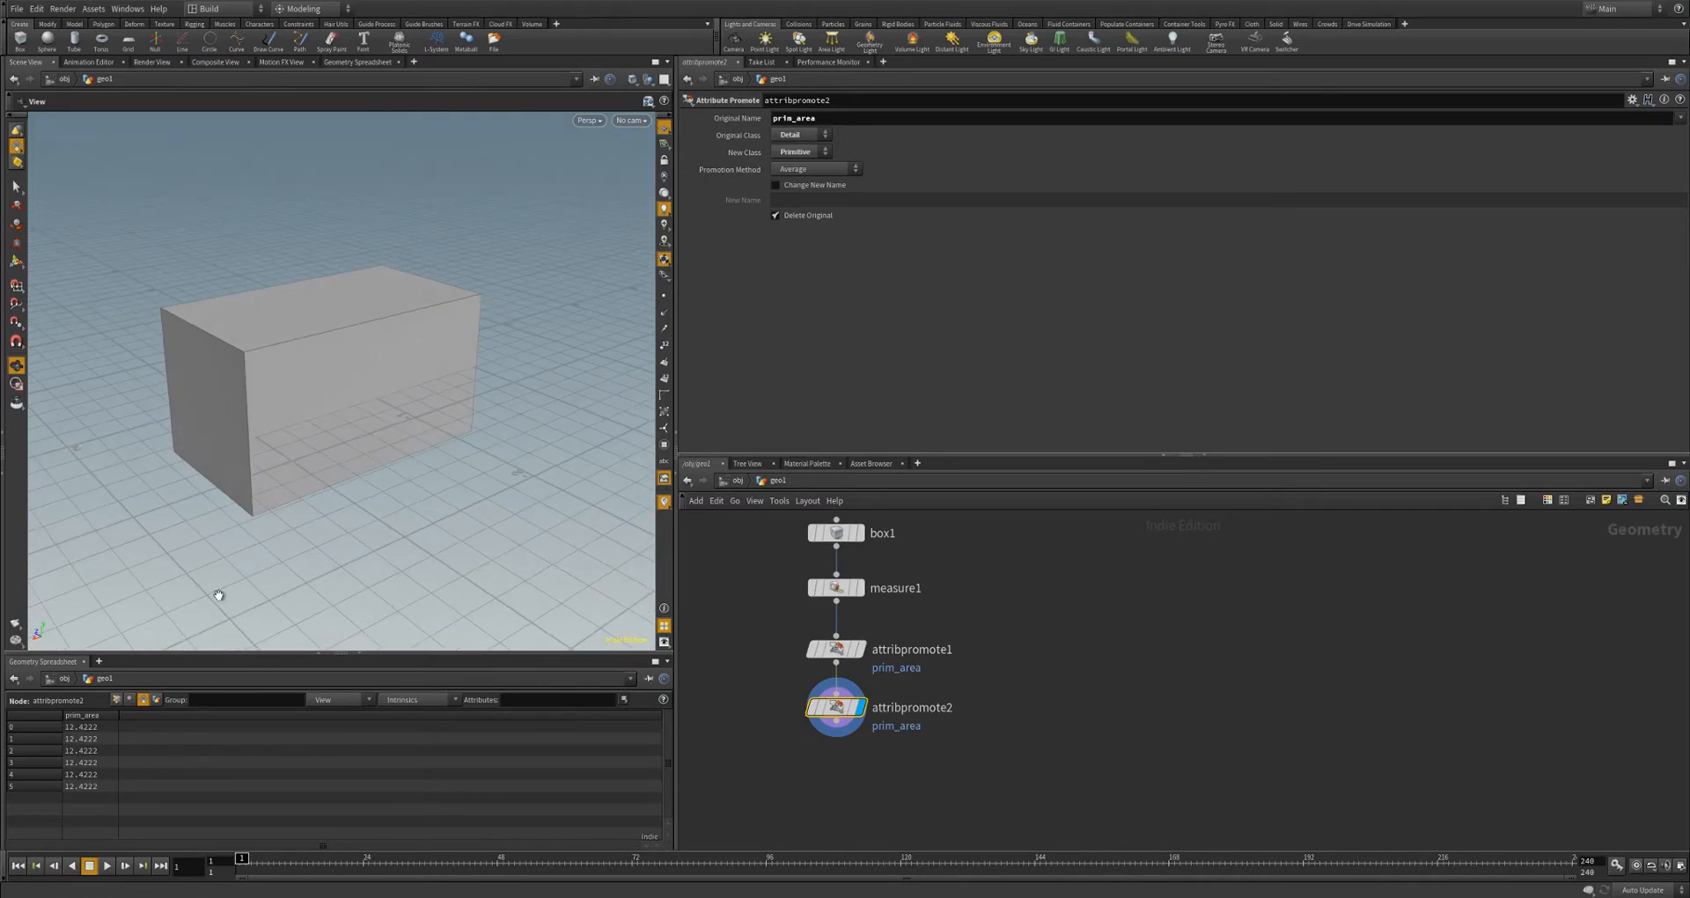
left_click_drag(313, 317, 339, 430)
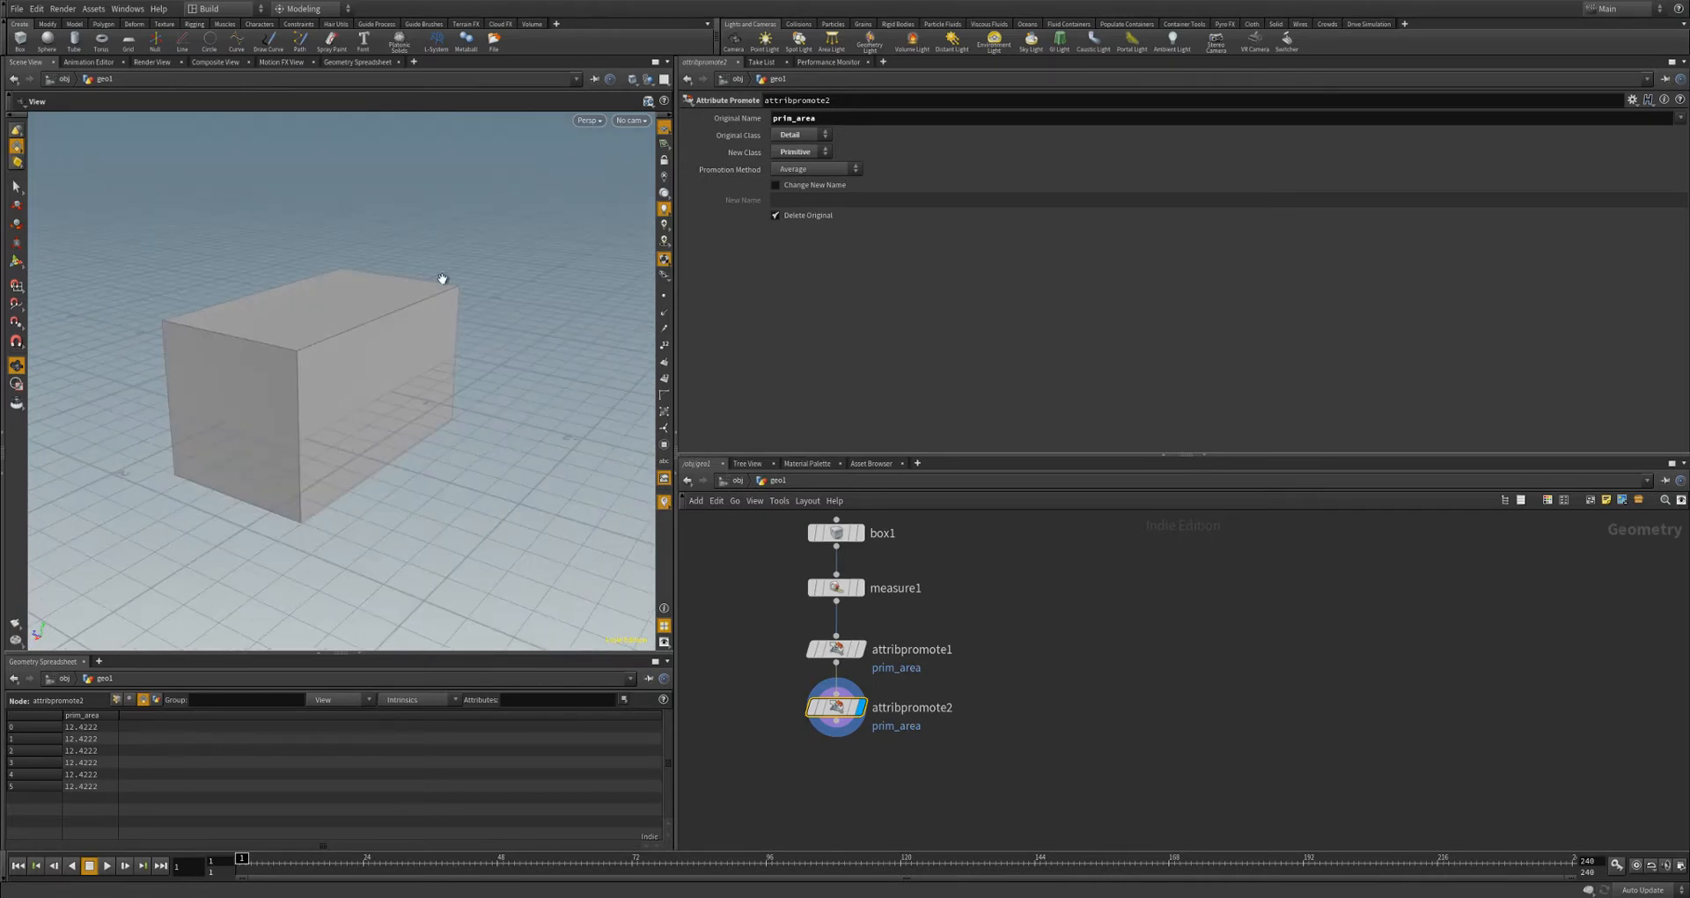
mouse_move(840, 656)
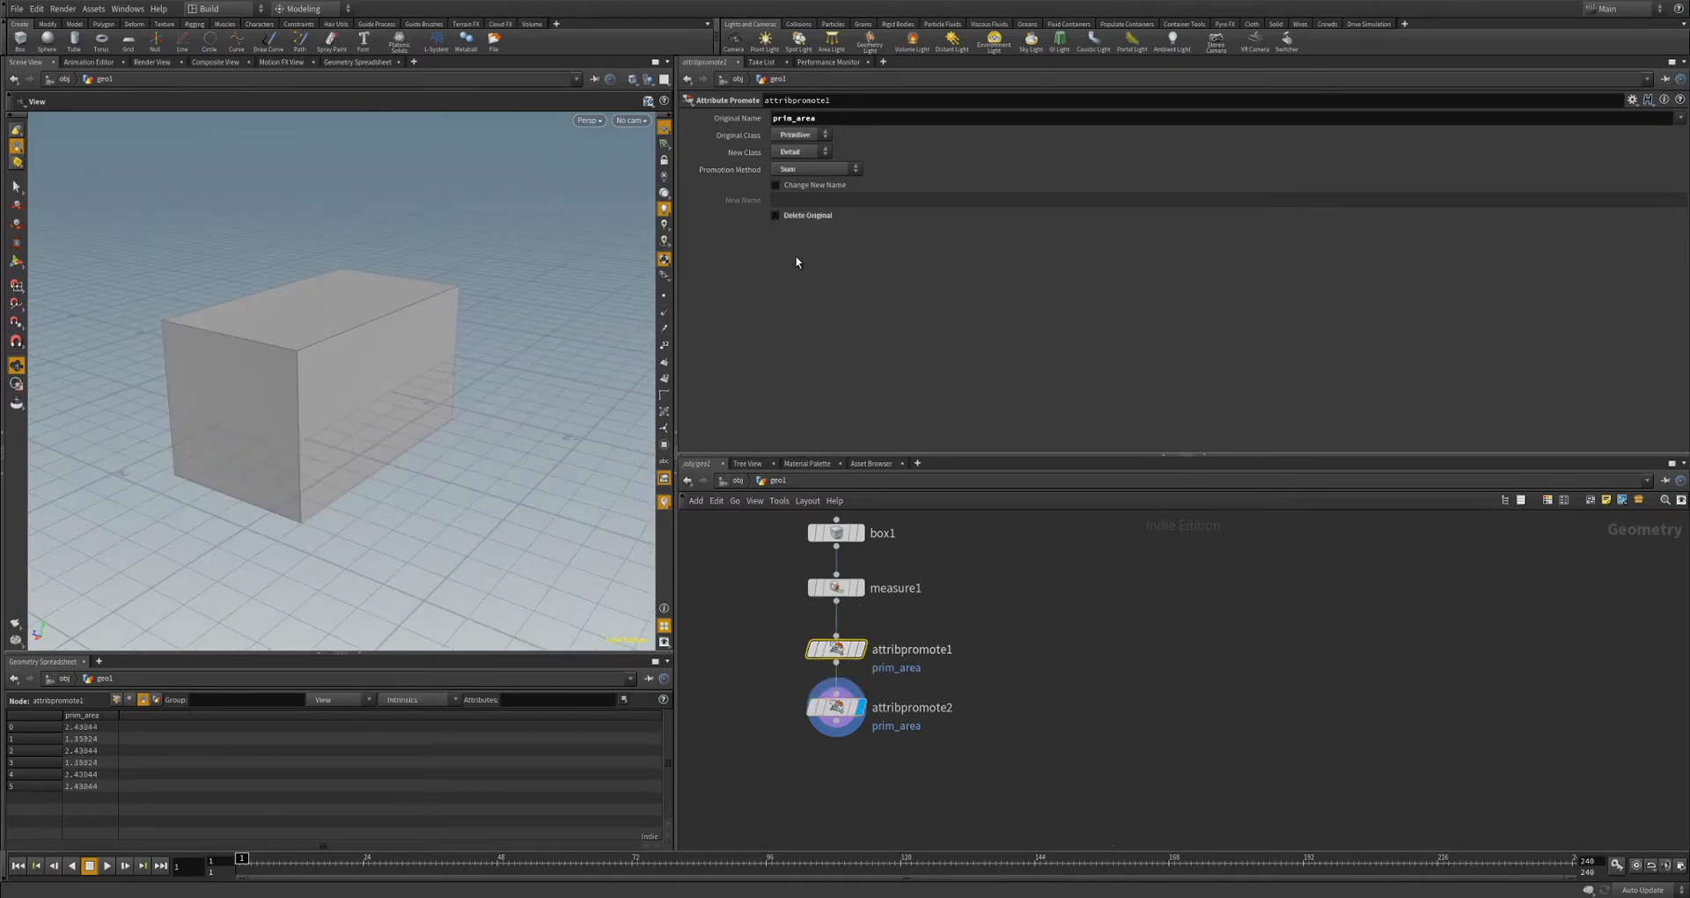
left_click(775, 185)
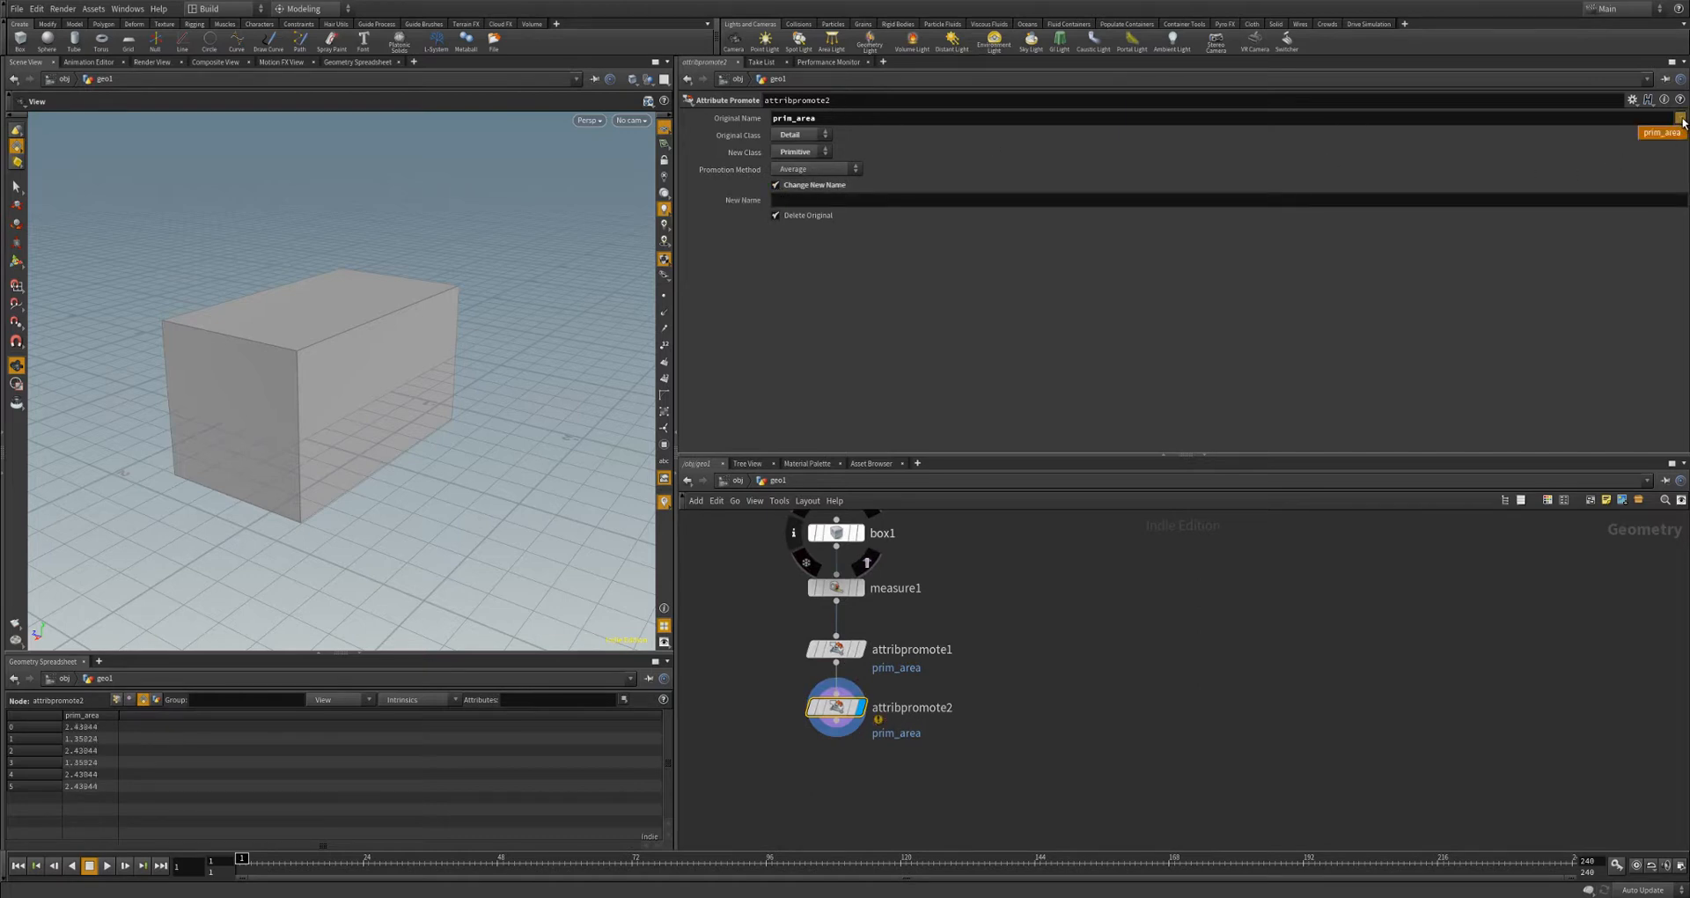
- Rename the summed detail attribute to surface_area in attribpromote1 and check the detail and primitive values in the spreadsheet
left_click(841, 654)
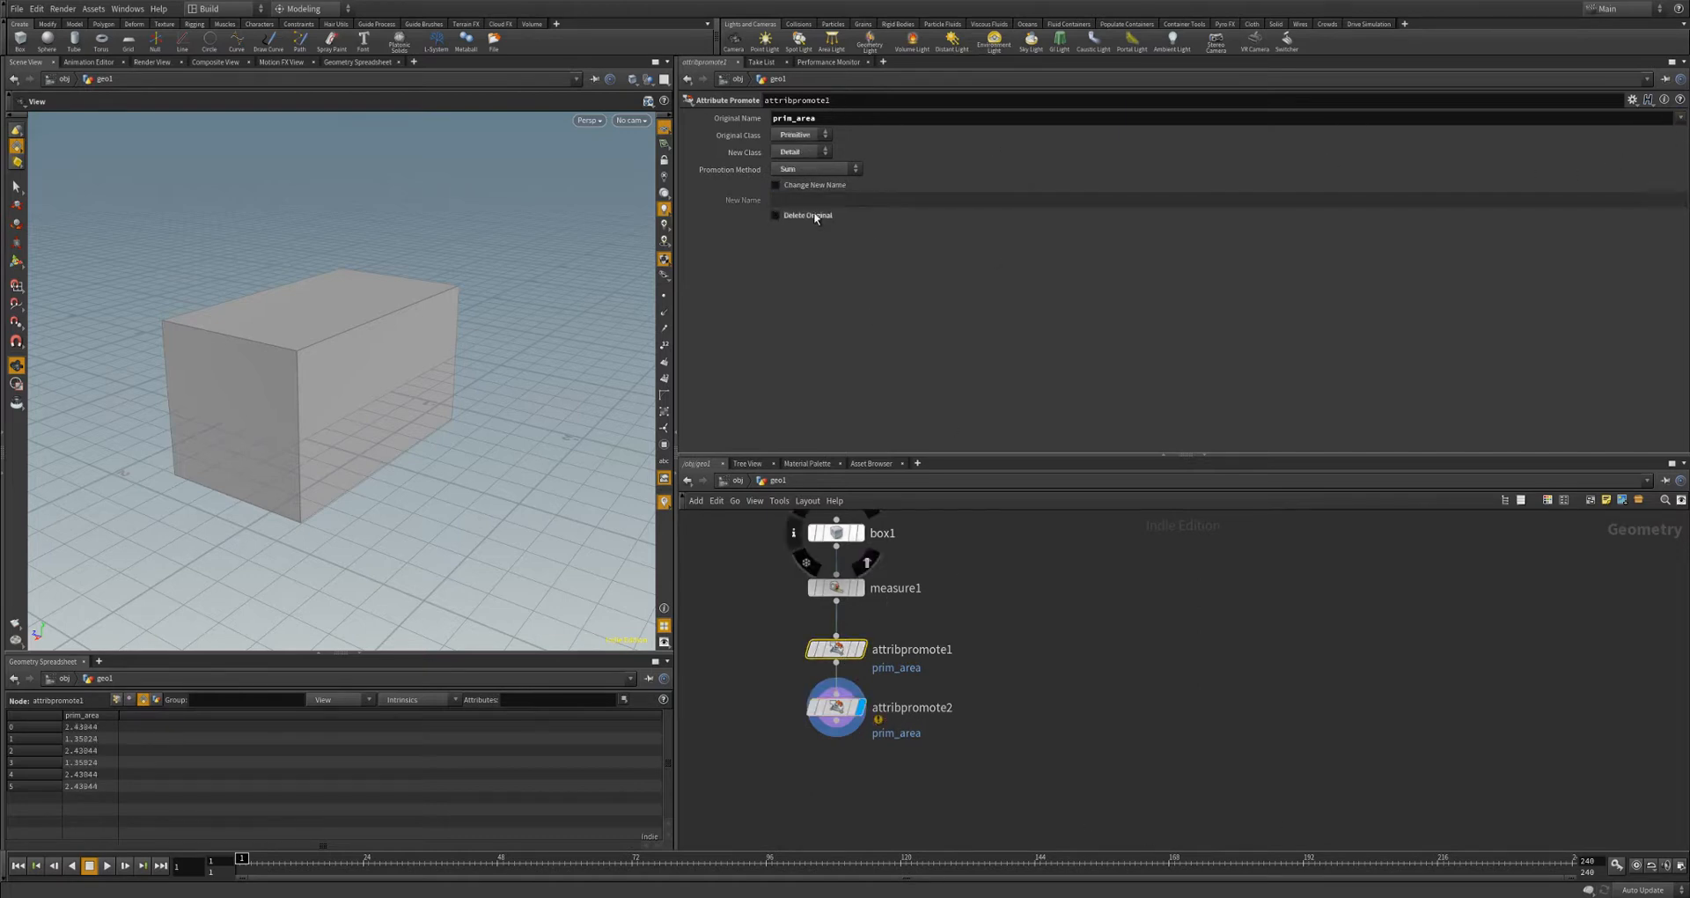
left_click(777, 185)
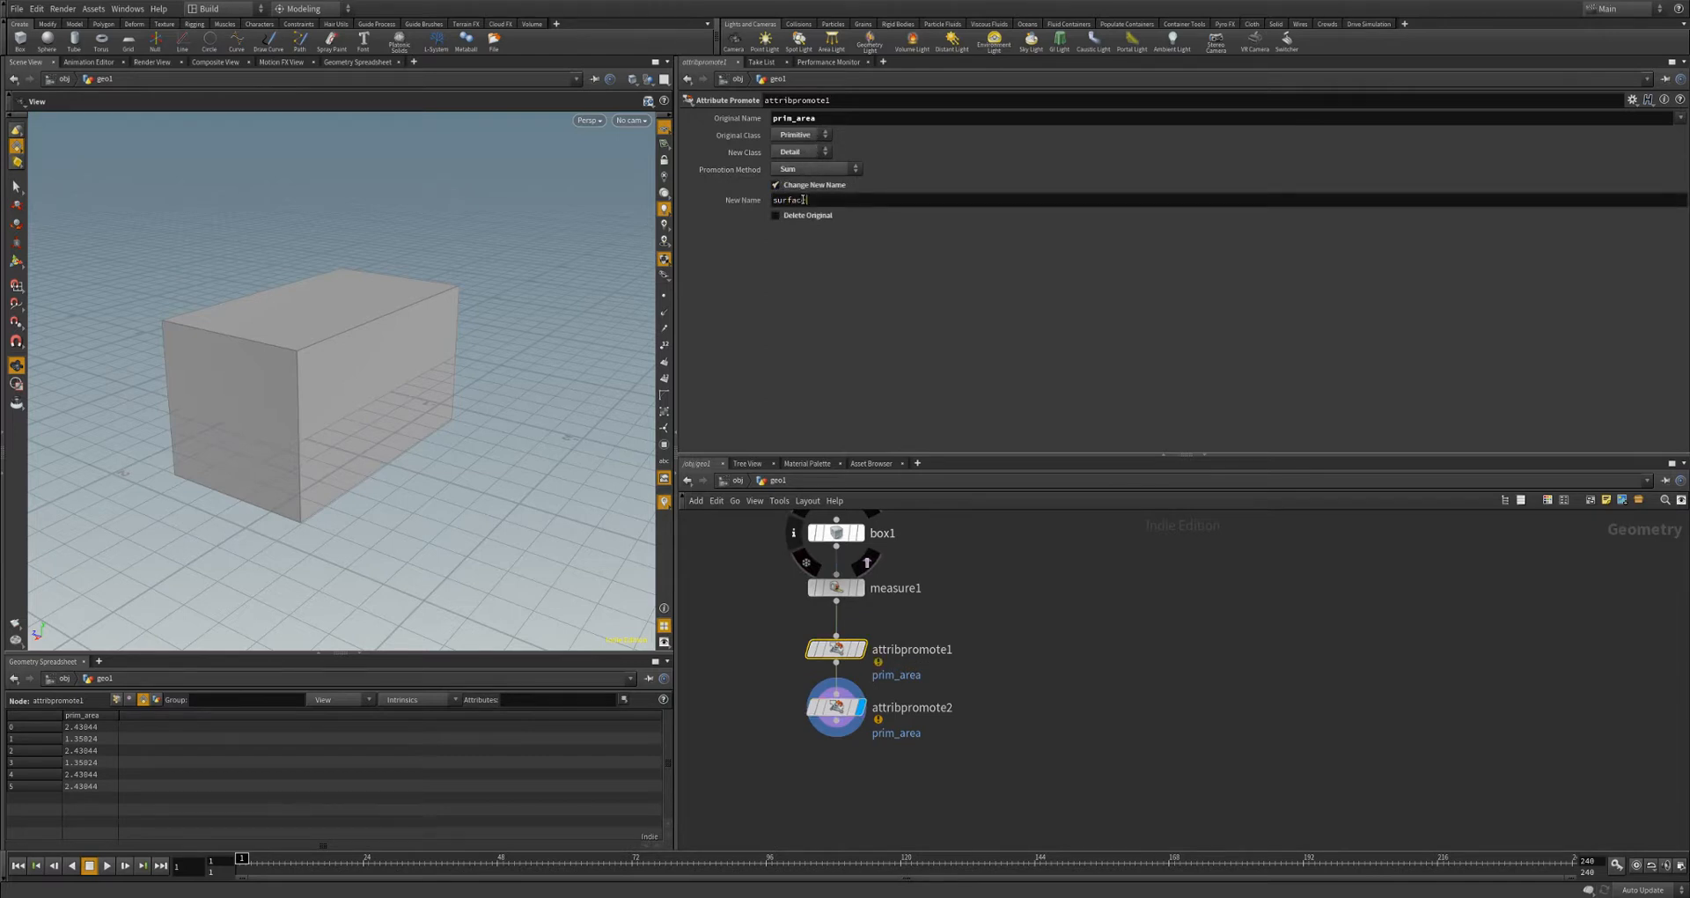
left_click(802, 200)
type("surface_area")
key("Return")
left_click(156, 699)
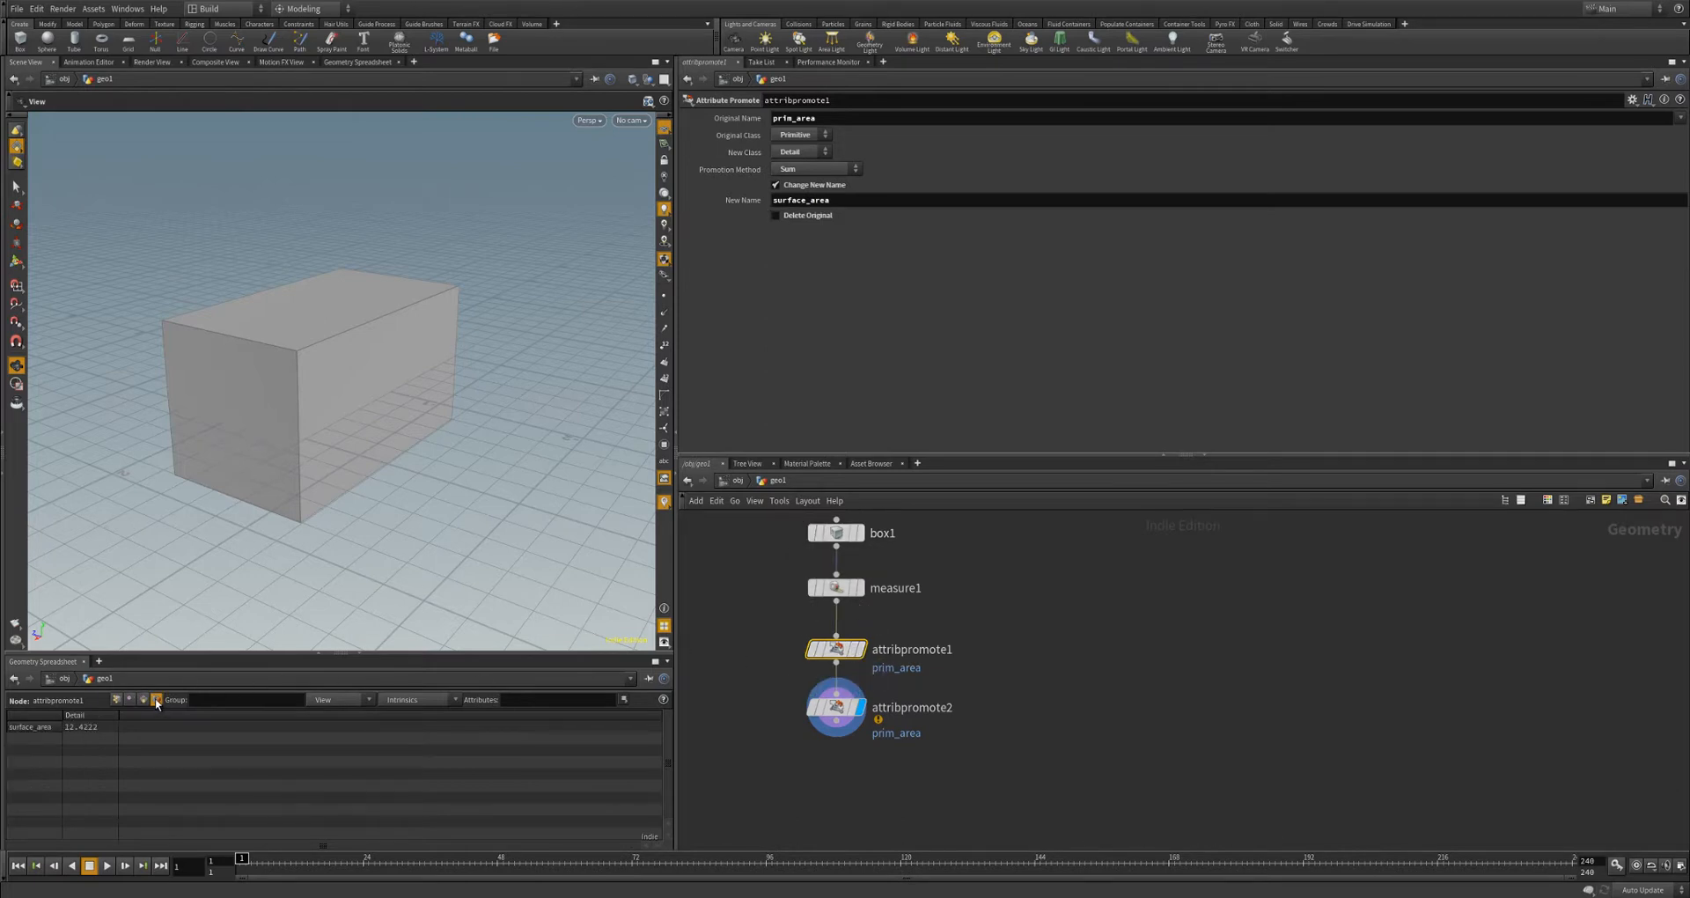
left_click(144, 699)
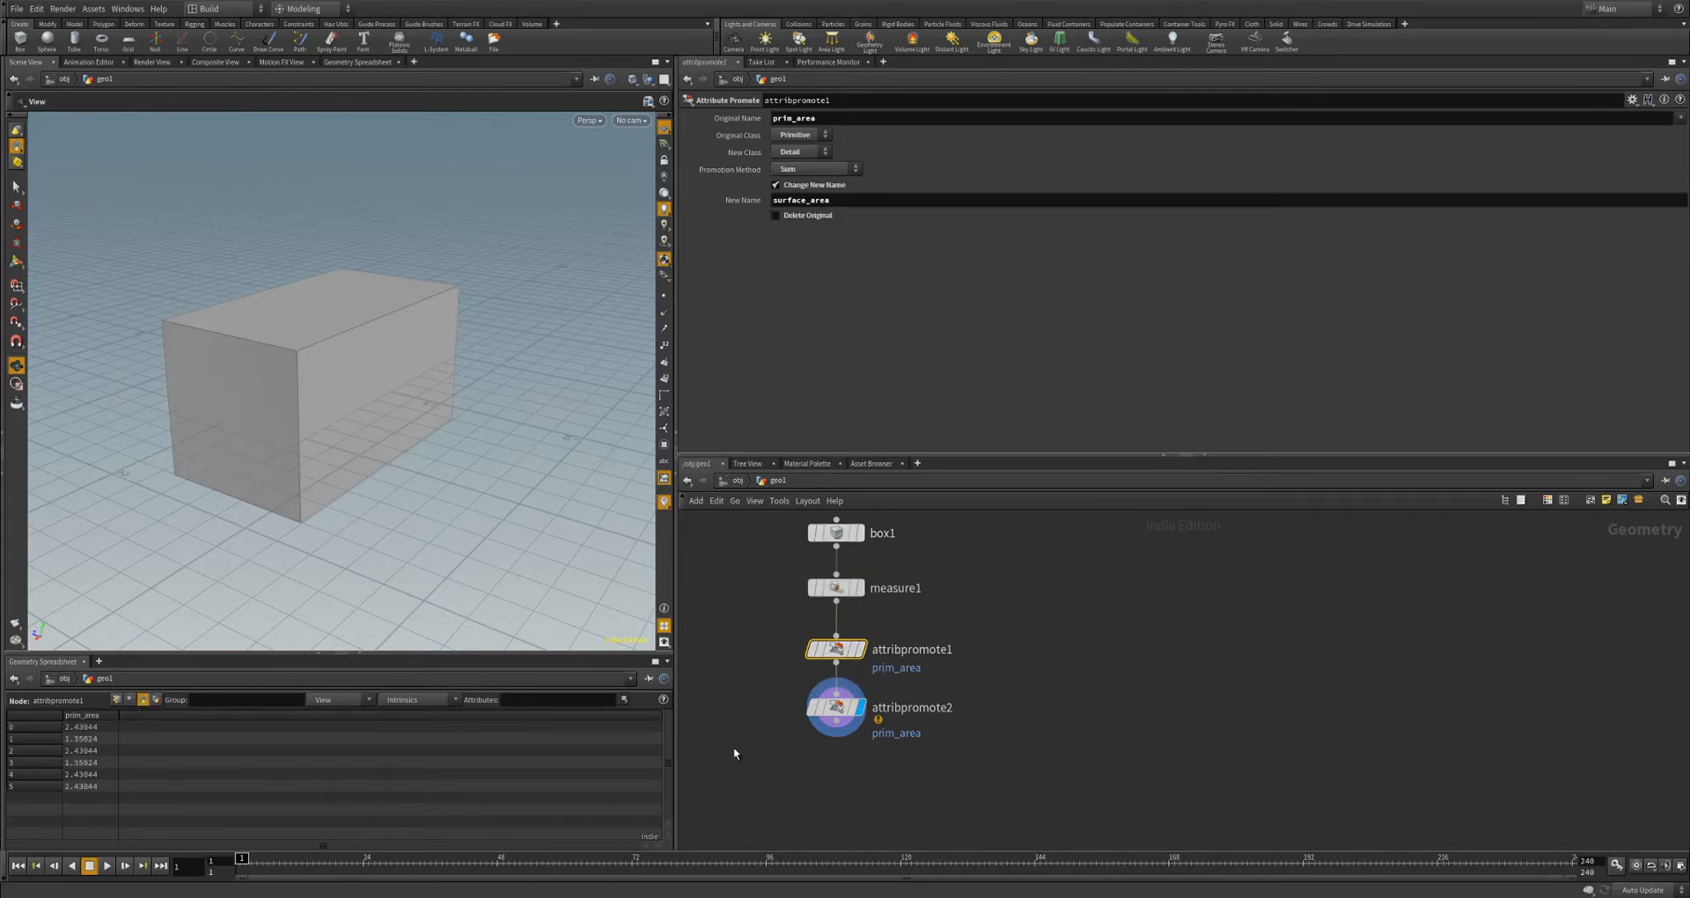
- In attribpromote2, set the original name to surface_area and turn off Change New Name
left_click(840, 713)
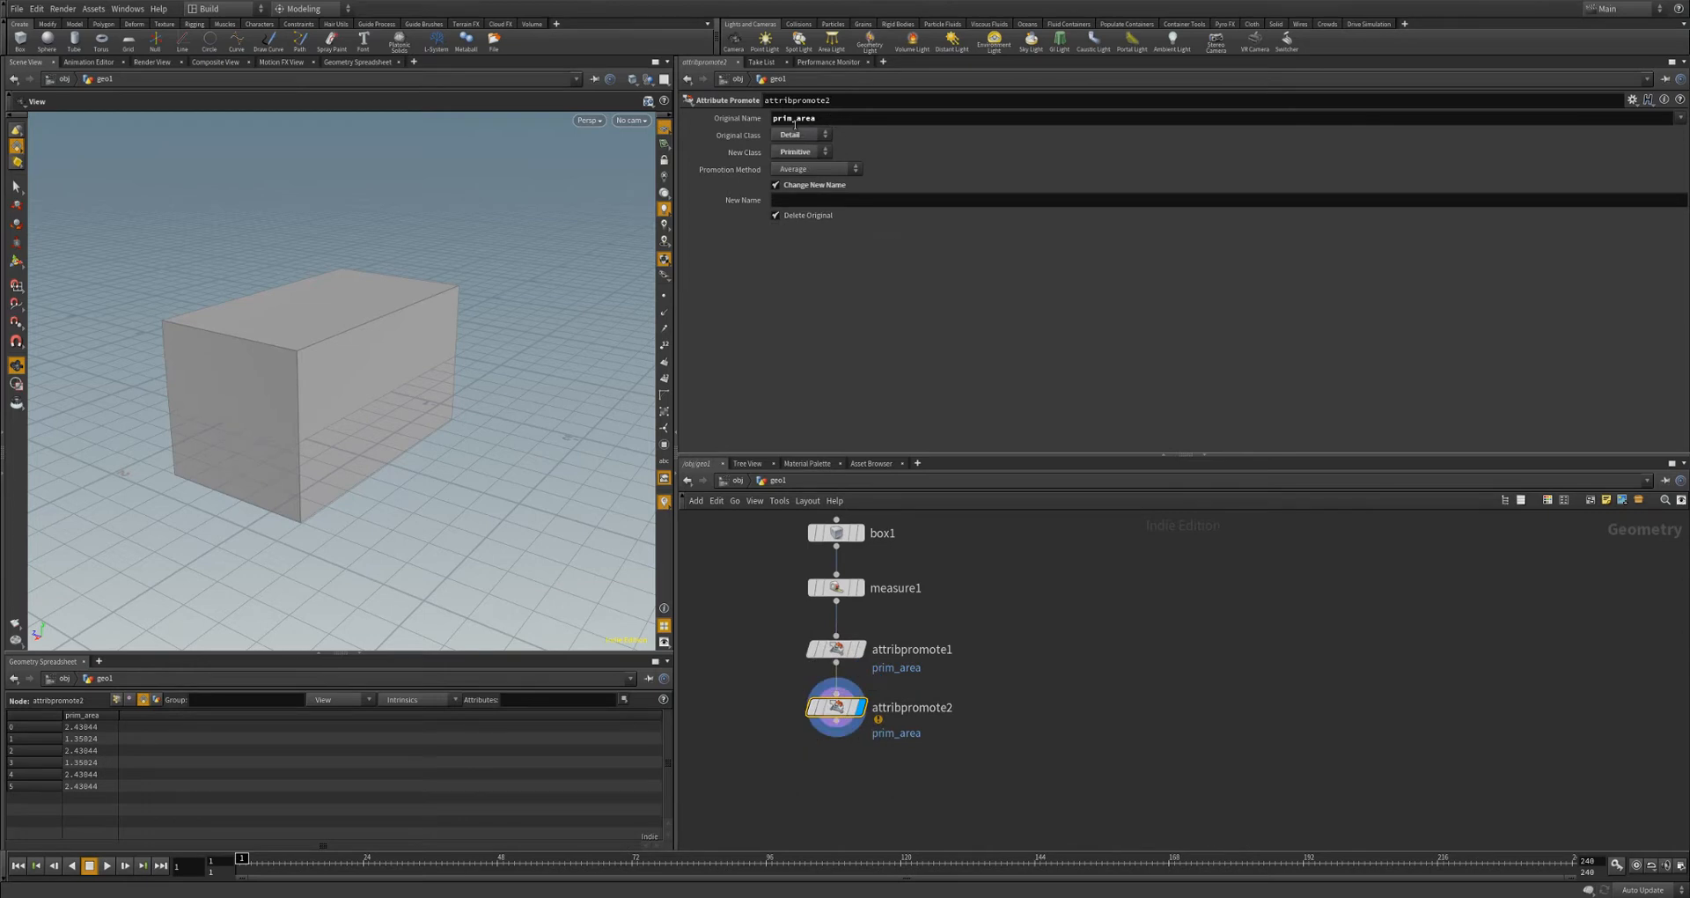
left_click_drag(797, 118, 772, 118)
type("surface_")
key("Return")
left_click(777, 185)
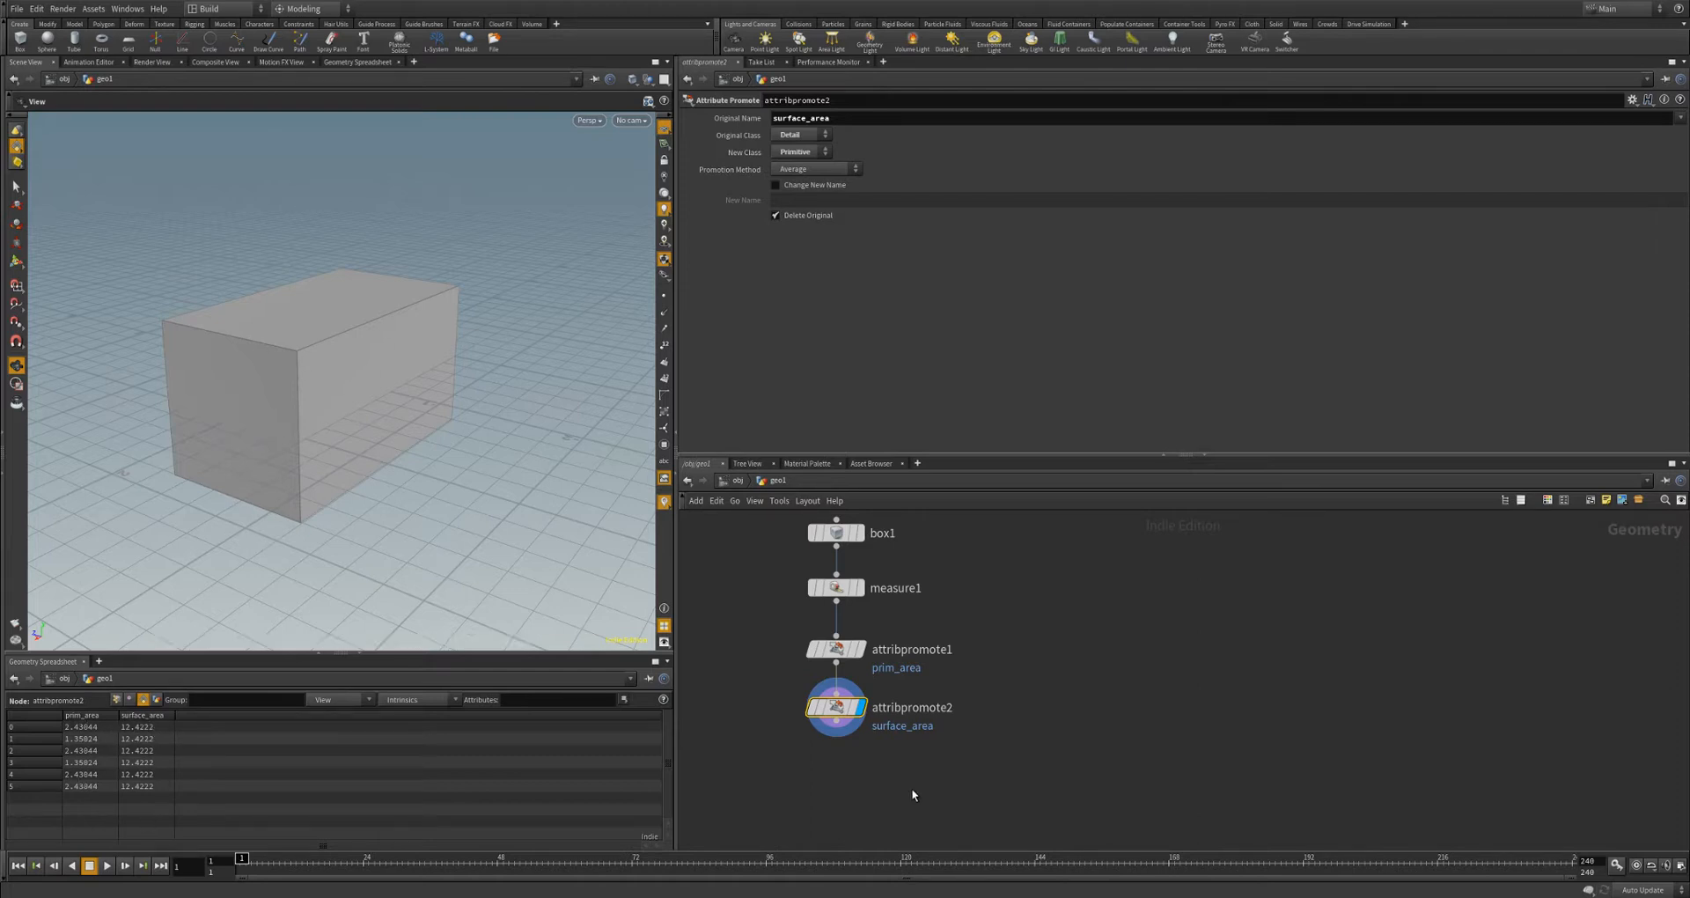
- Add a Visualize node below attribpromote2 and make it the displayed node
mouse_move(487, 508)
left_mouse_down()
mouse_move(431, 456)
mouse_move(464, 488)
left_mouse_up()
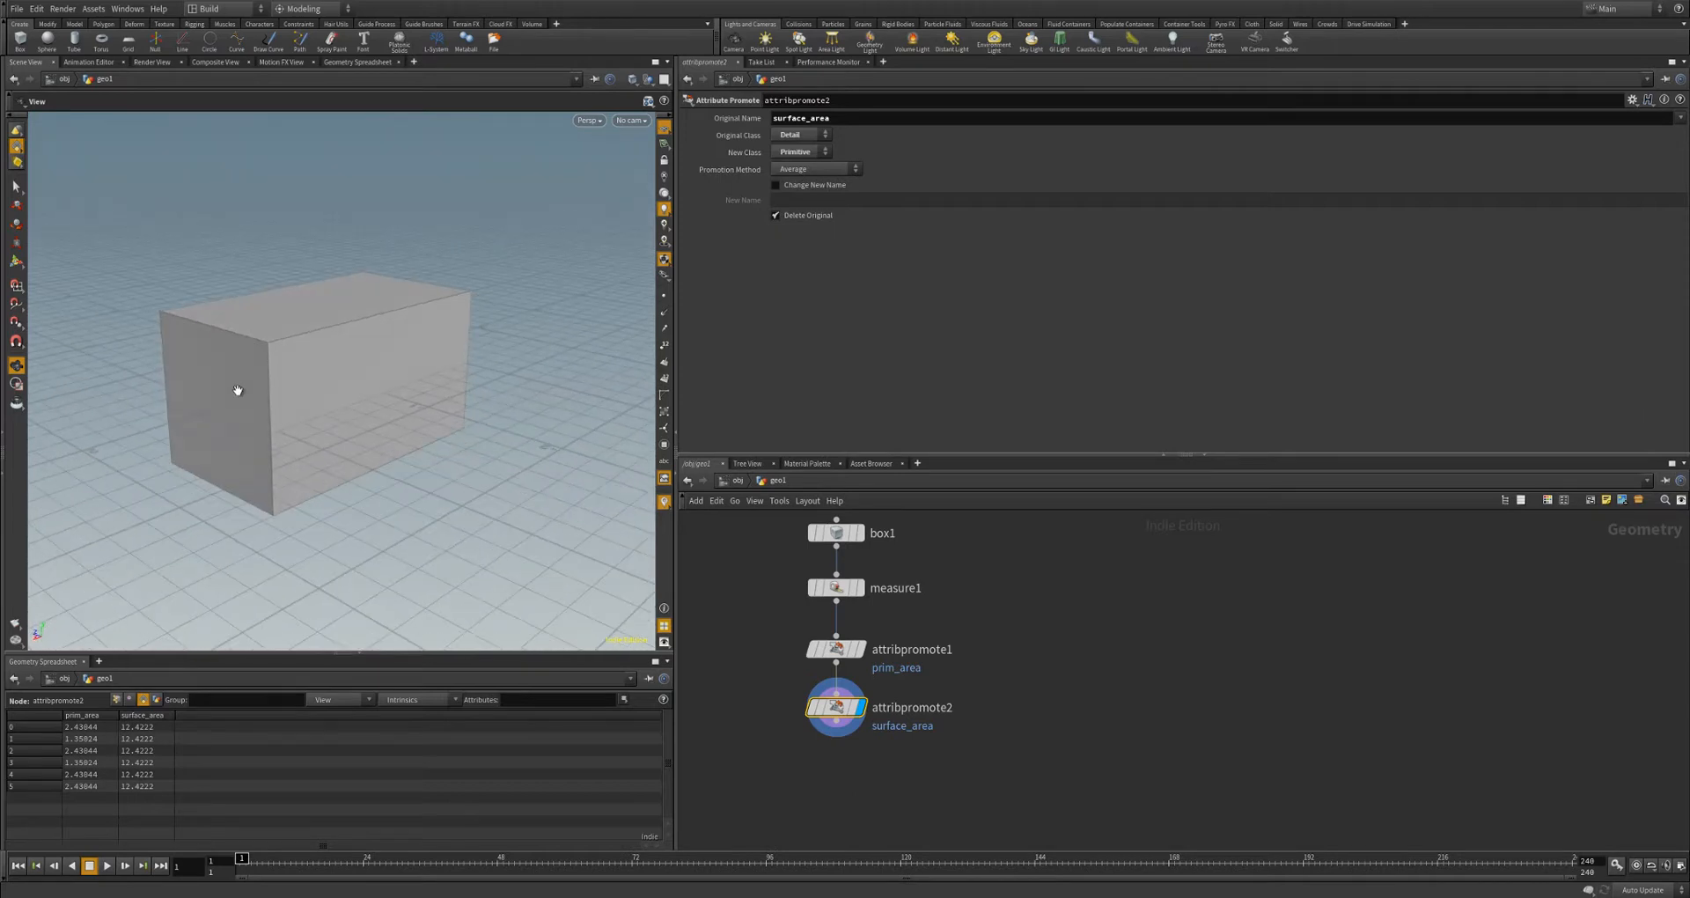
key("Tab")
type("visua")
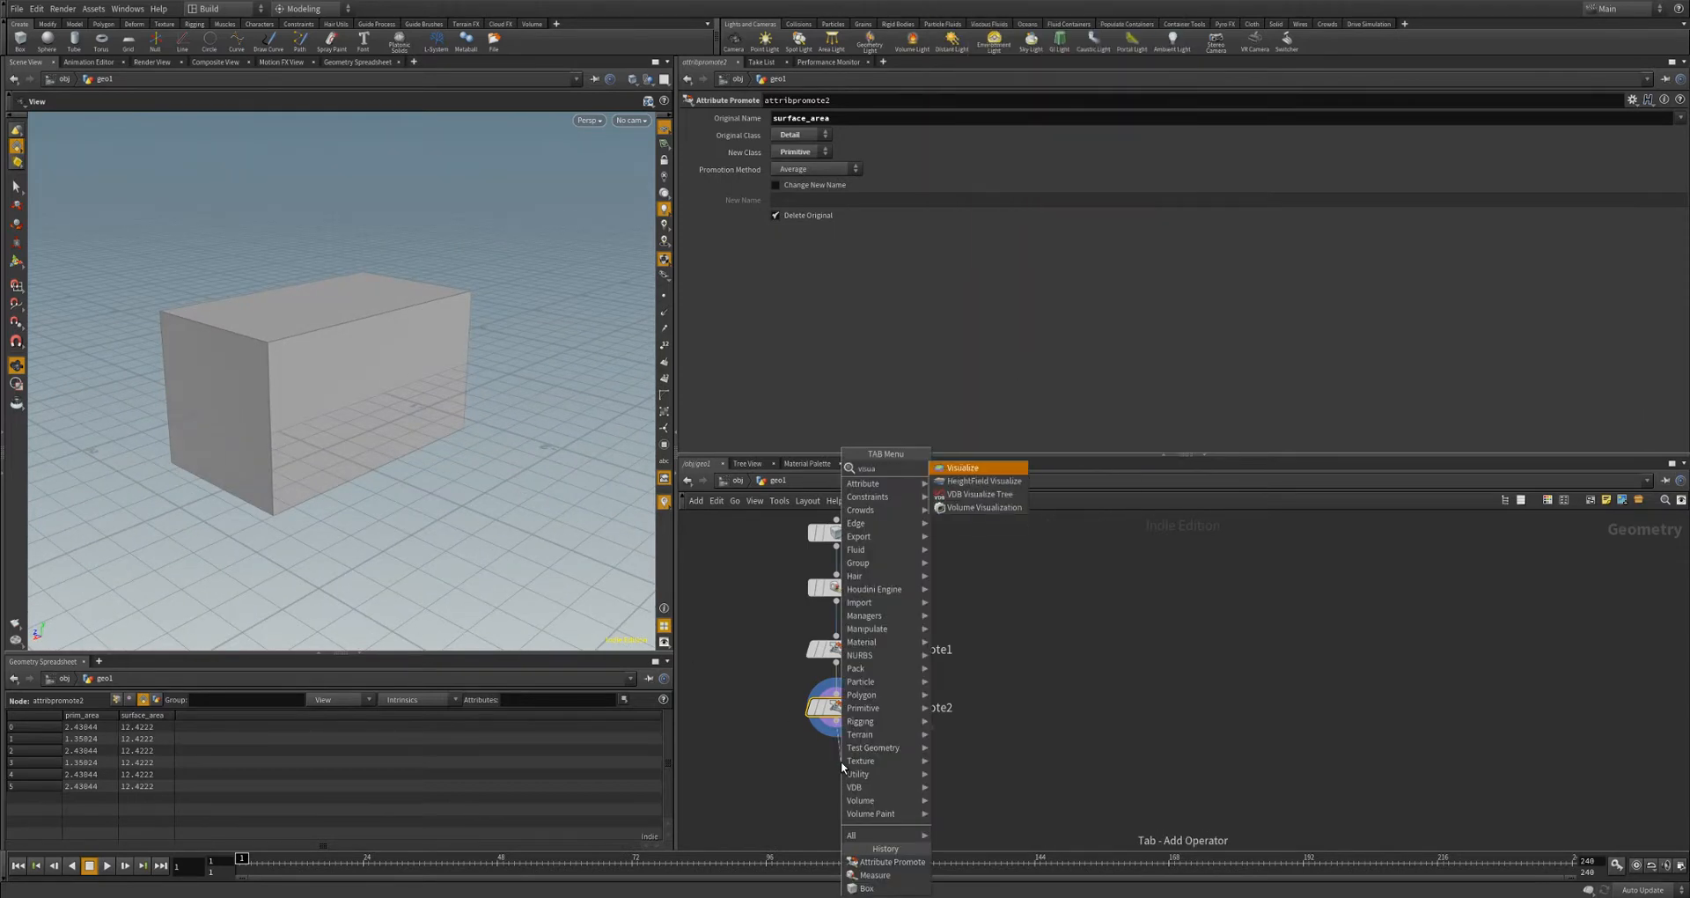
key("Return")
left_click(841, 761)
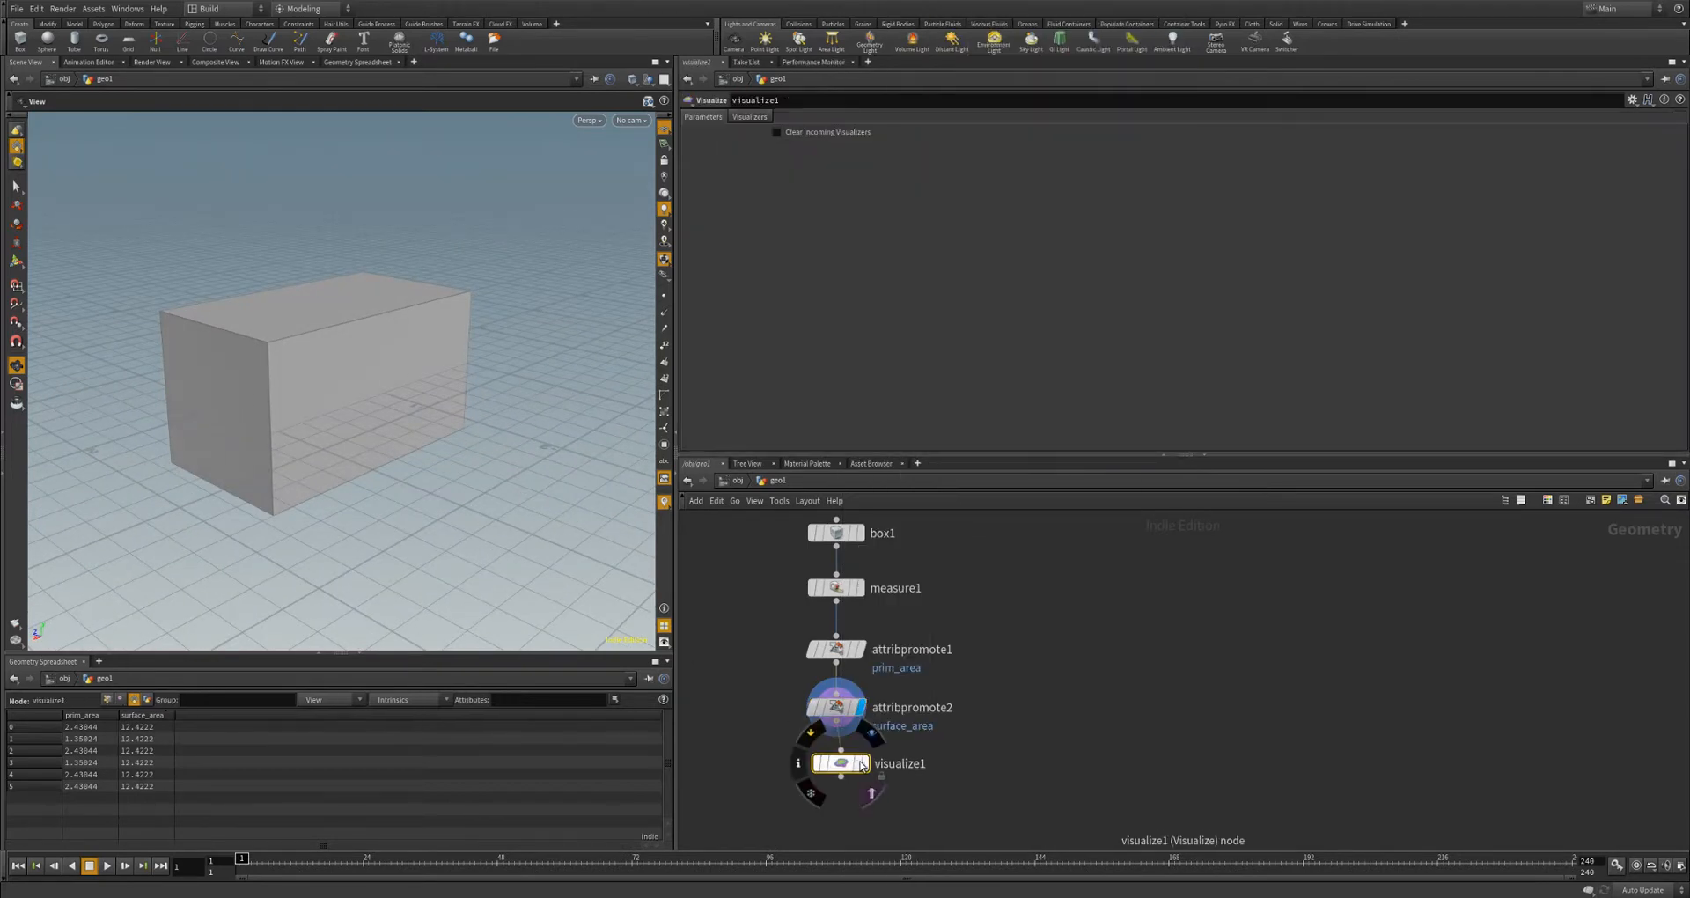
left_click(861, 764)
- Name the color visualizer area, label it Area and change its type to Marker
left_click(747, 118)
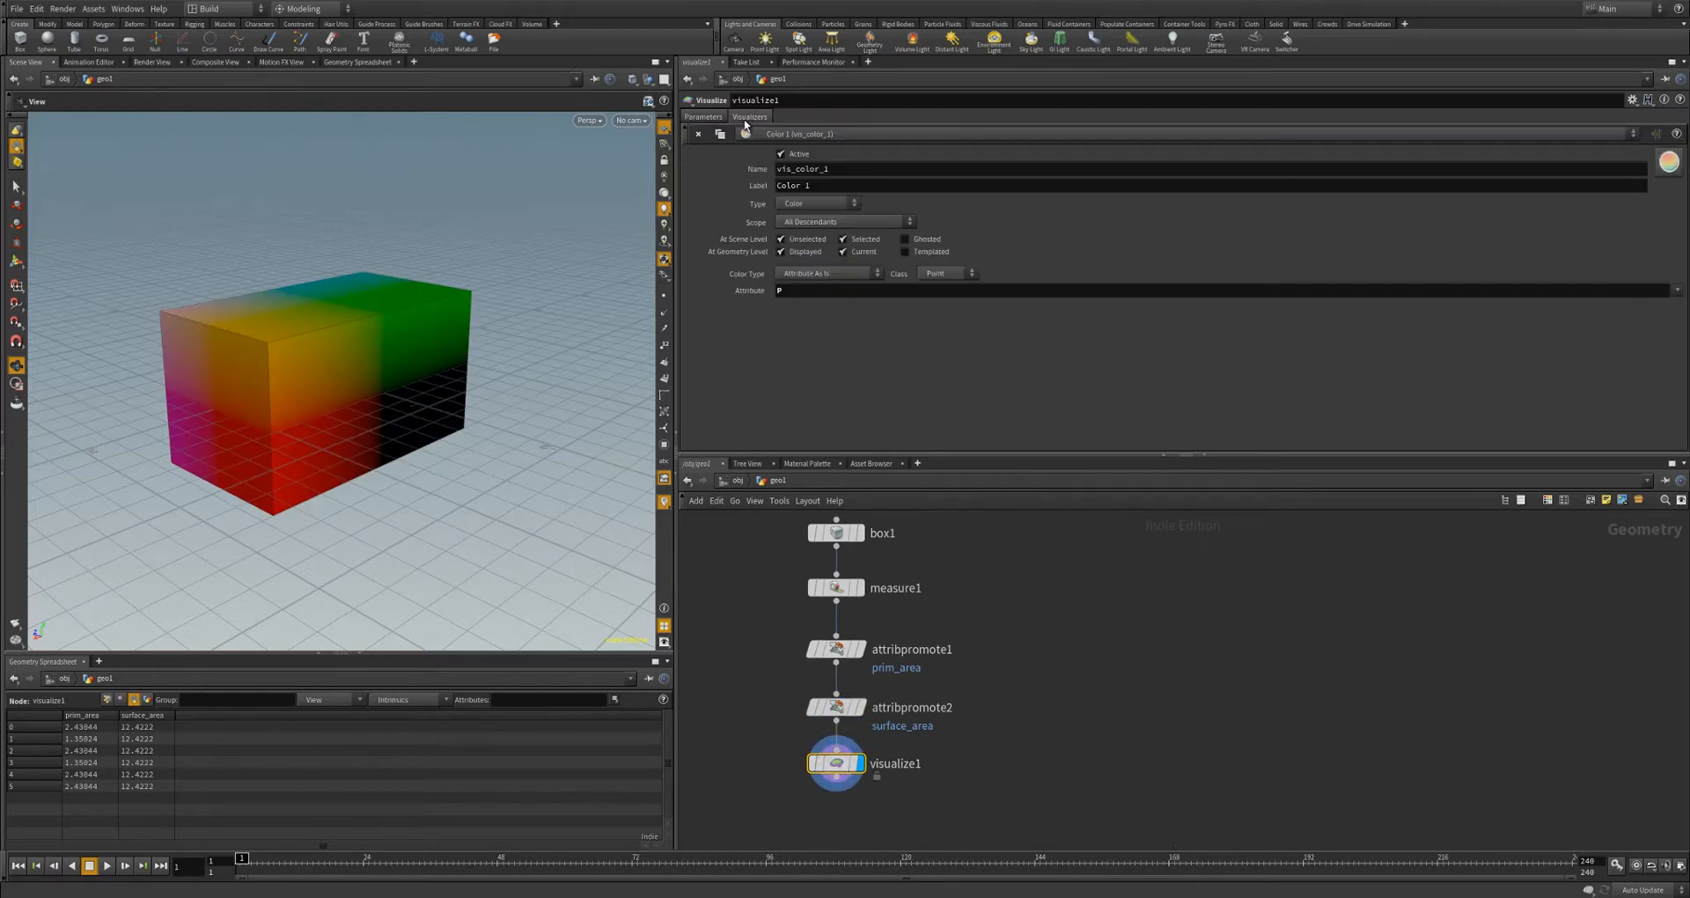
left_click_drag(840, 171, 746, 183)
type("area")
key("Tab")
type("Ar")
left_click(793, 205)
left_click(802, 220)
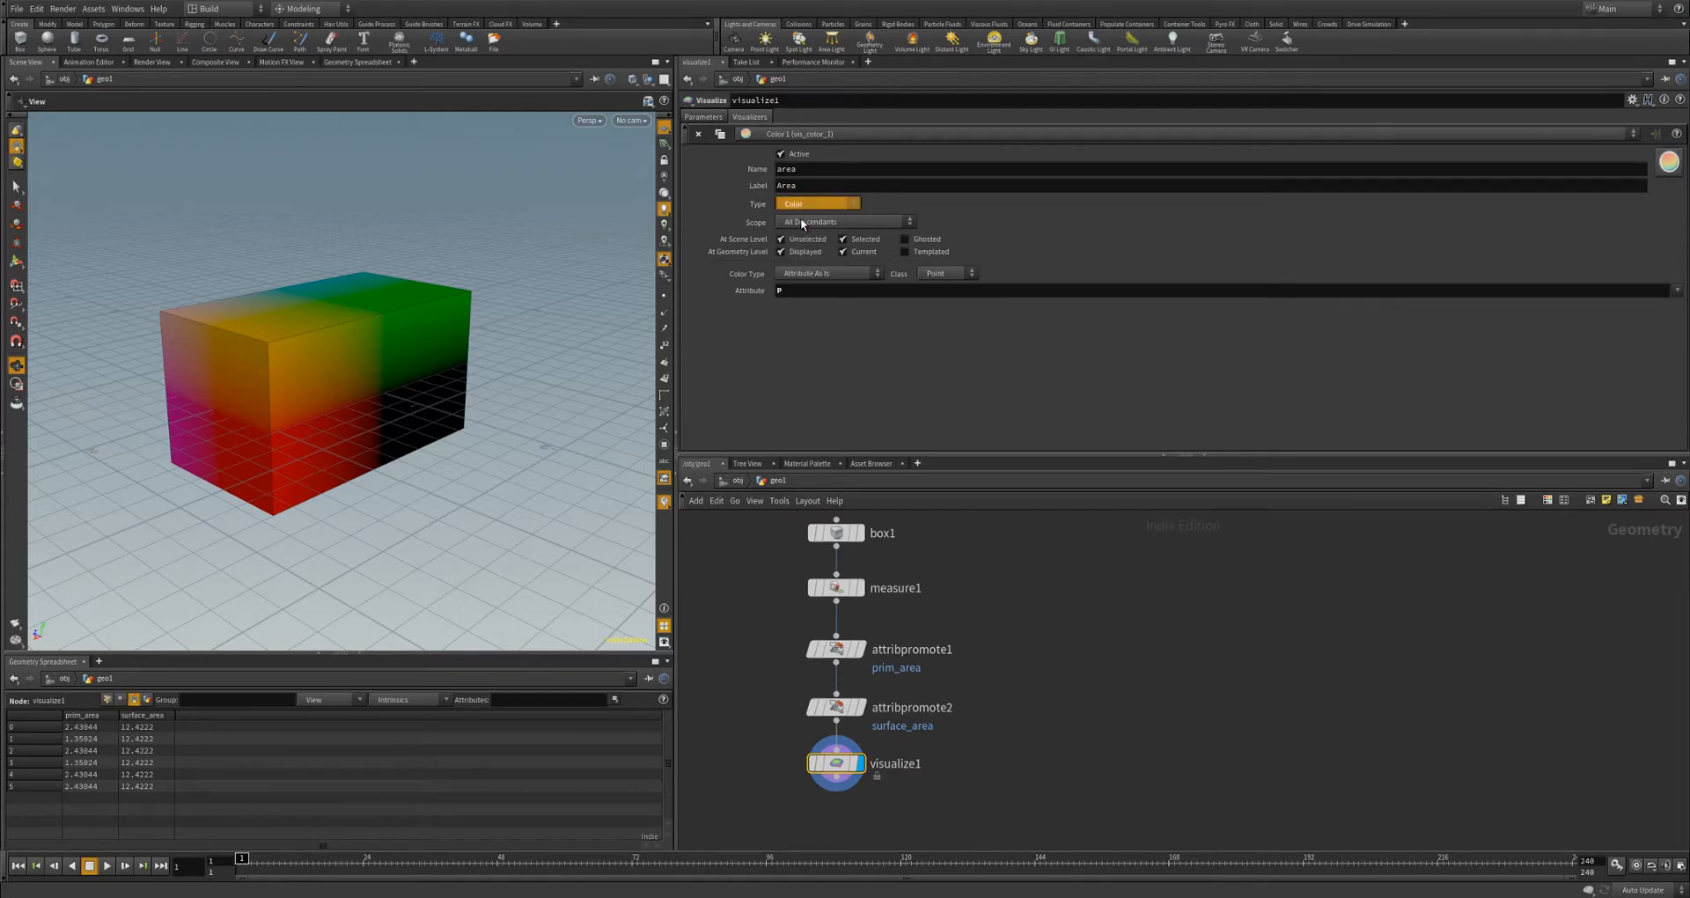
- Set the marker class to Primitive, keep the Text style and show the prim_area attribute
left_click(919, 274)
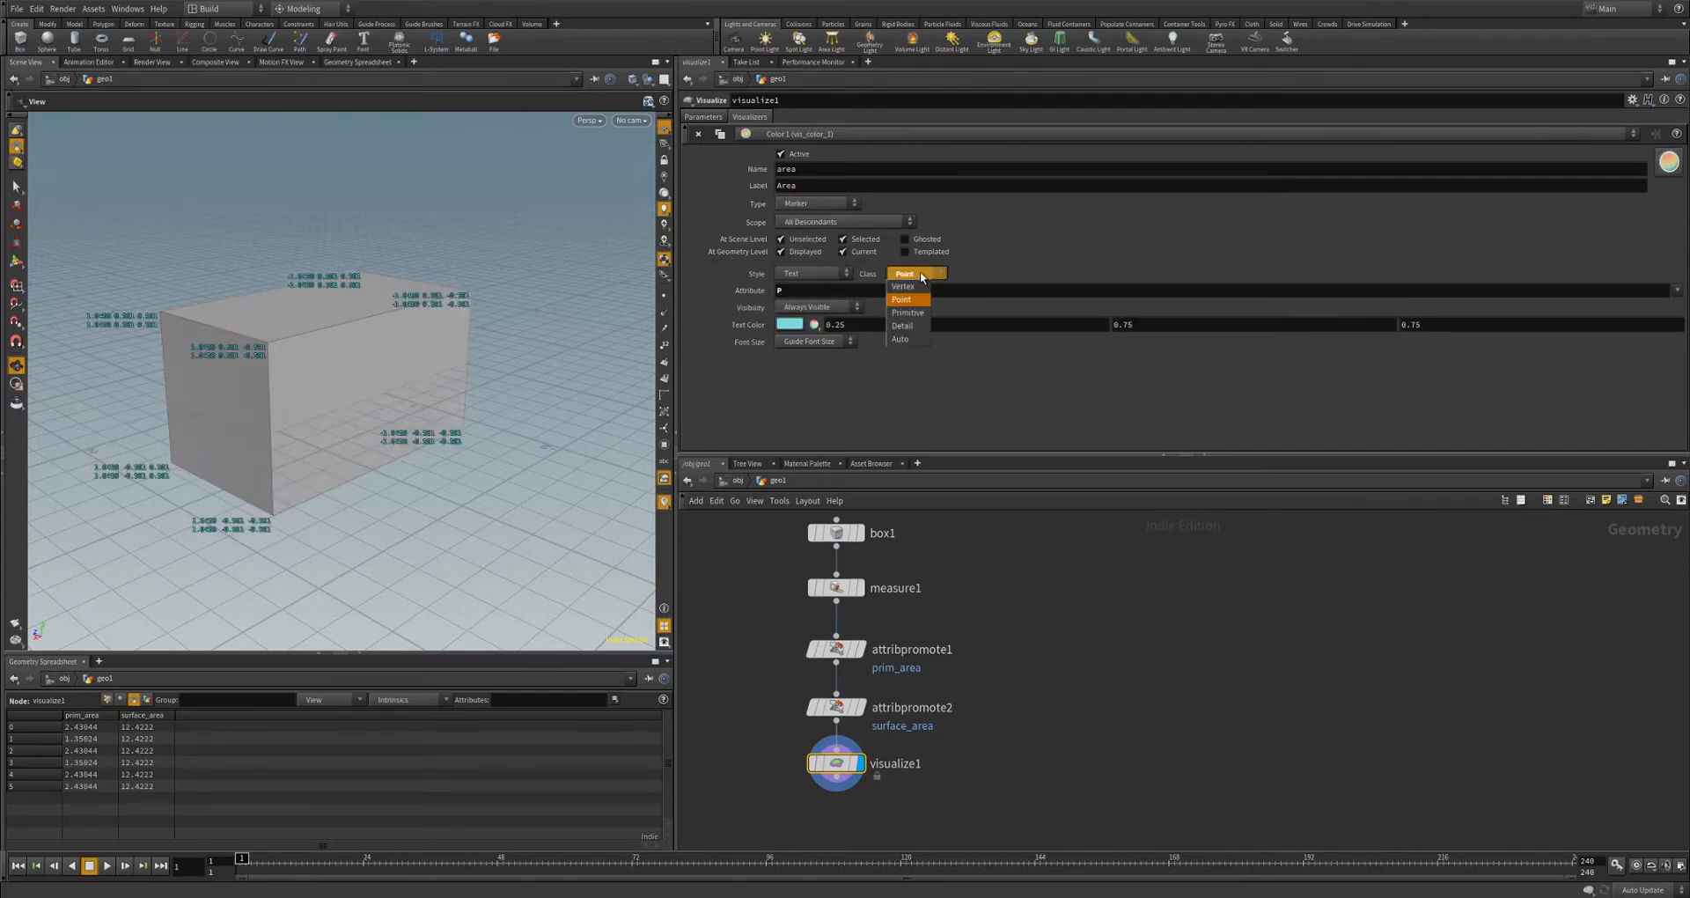
left_click(906, 312)
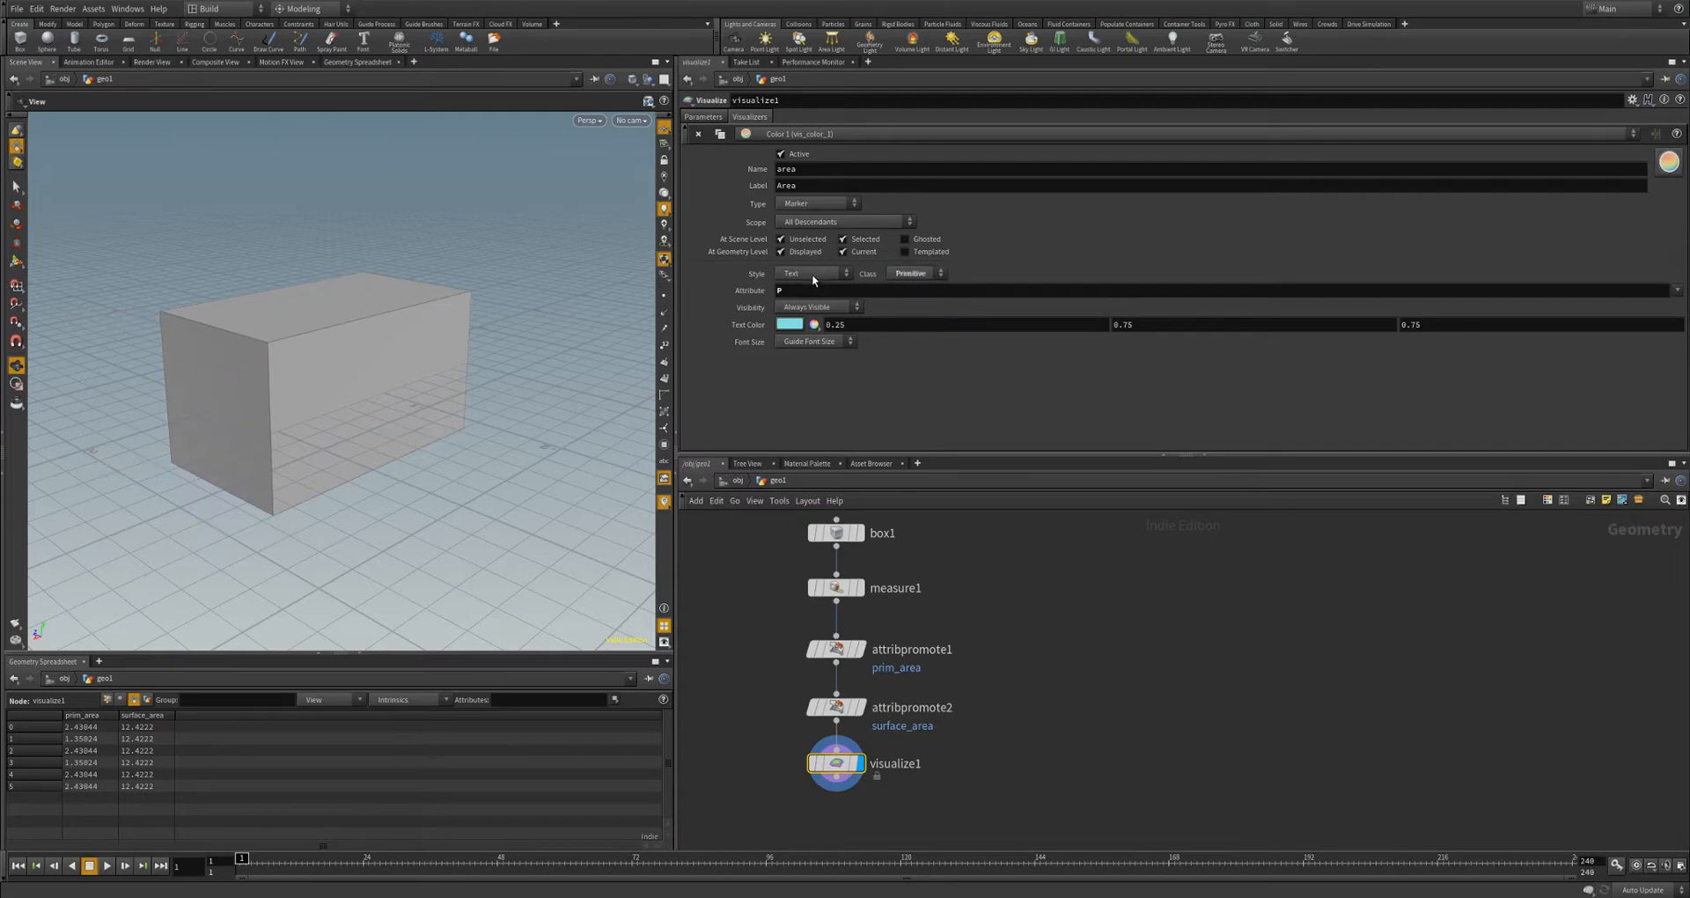
left_click(813, 276)
left_click(802, 279)
left_click_drag(785, 292, 767, 295)
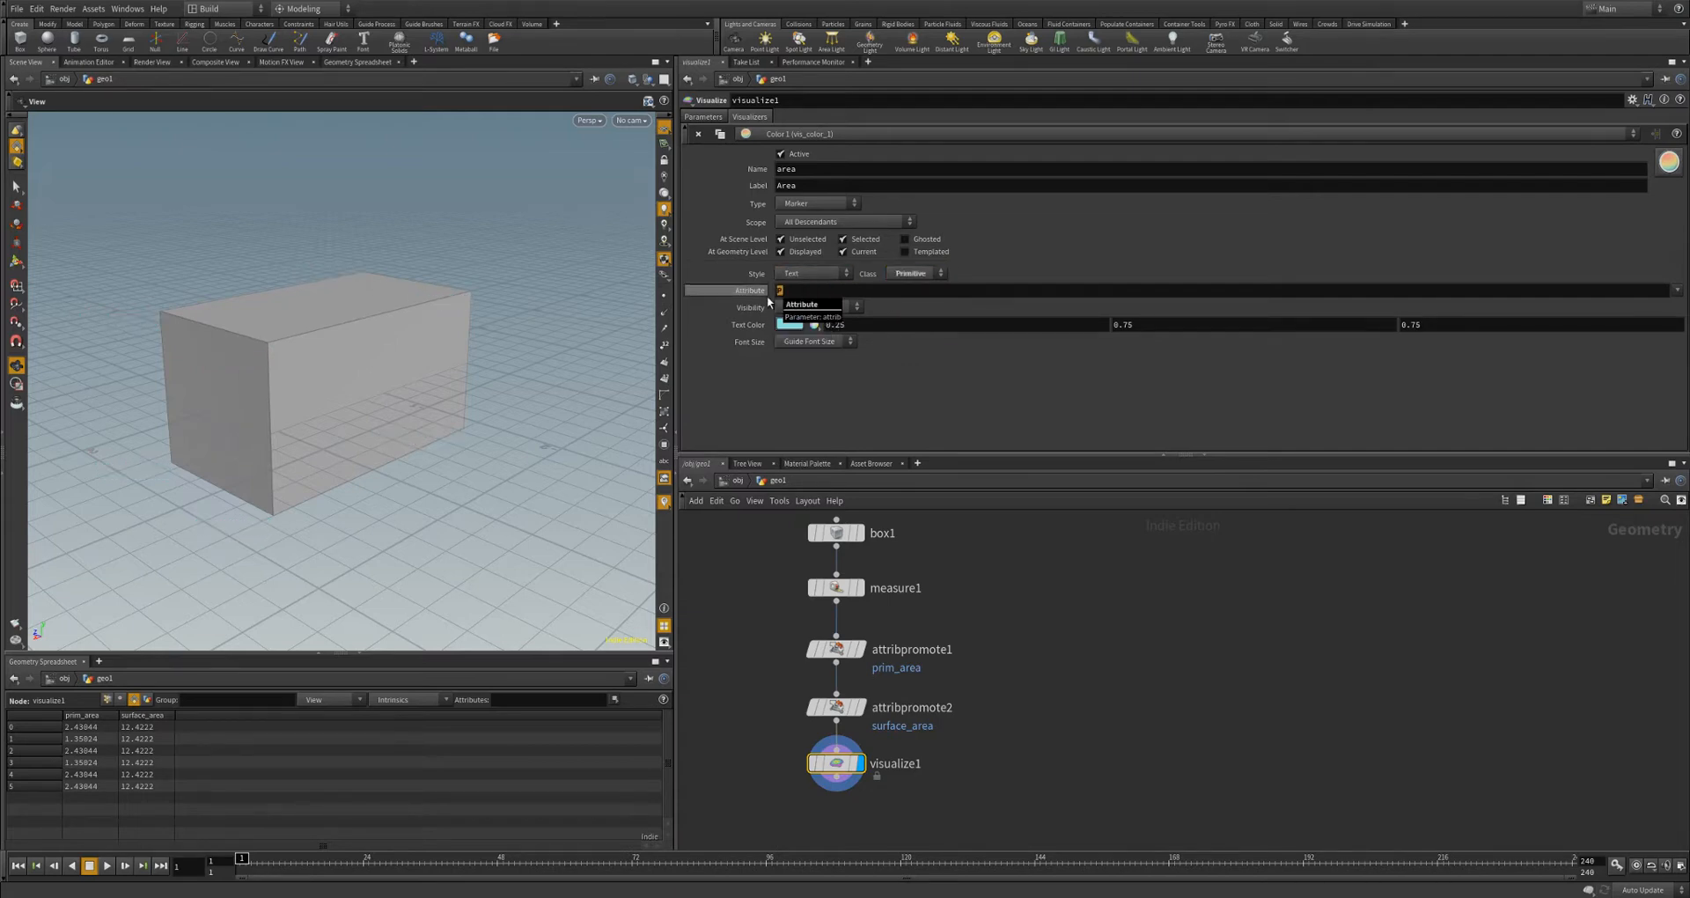
type("prim_area")
key("Return")
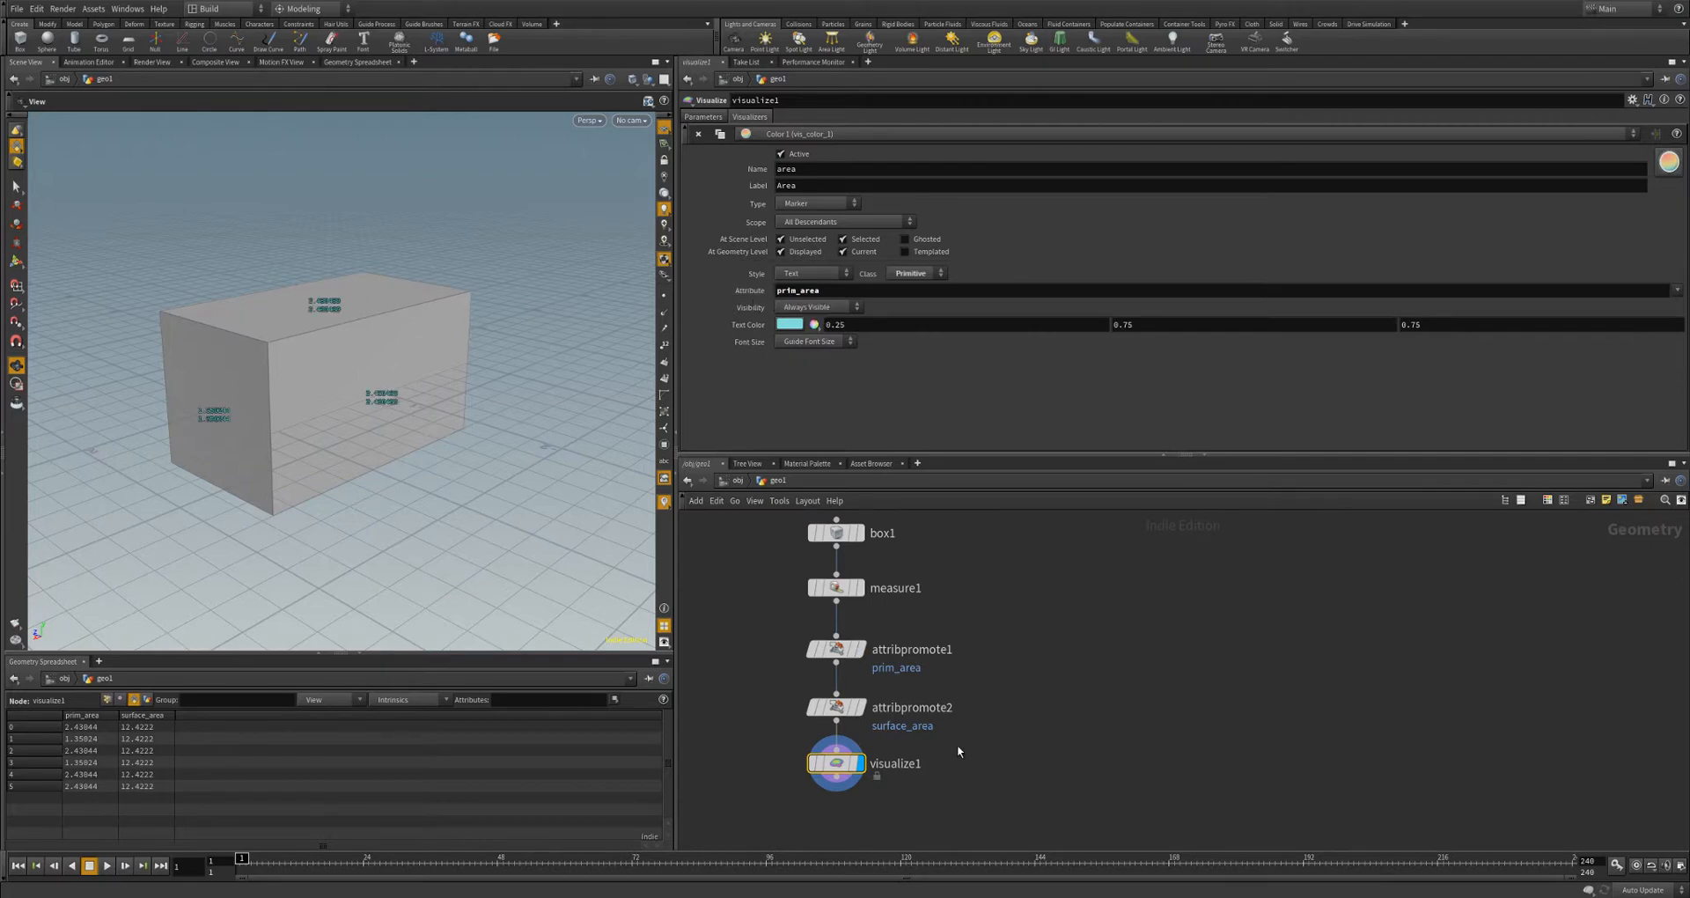
- Add a Null node below visualize1 and view the area labels on the box faces
middle_click_drag(993, 716, 998, 660)
left_click(856, 766)
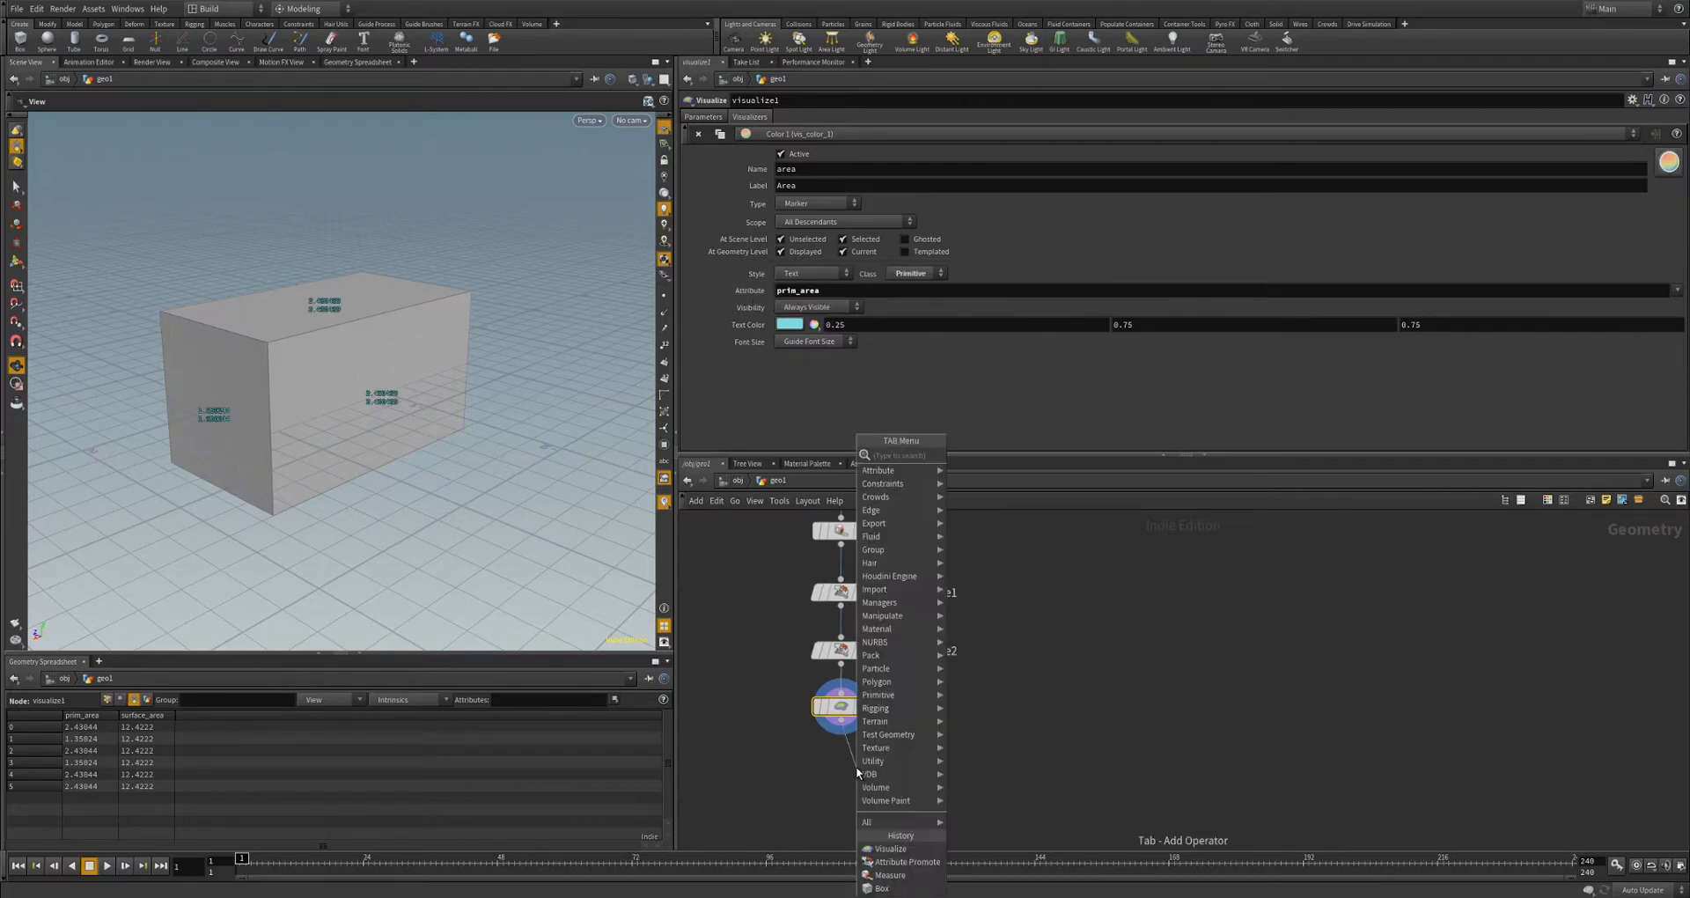
type("null")
key("Return")
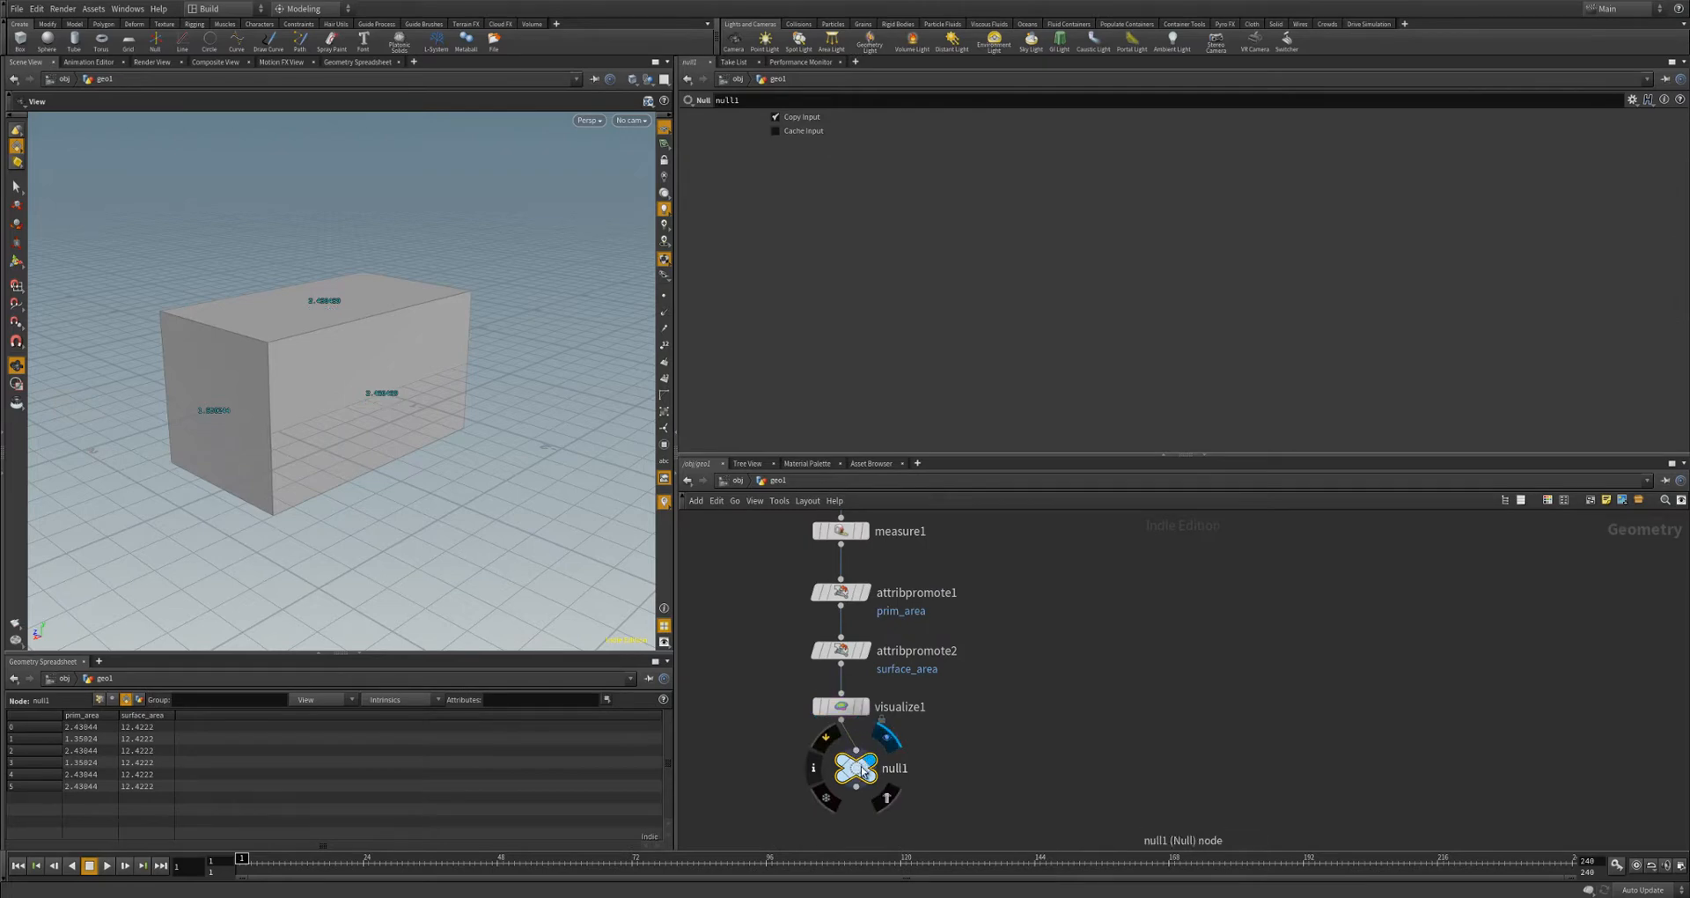
left_click_drag(311, 492, 493, 422)
mouse_move(847, 771)
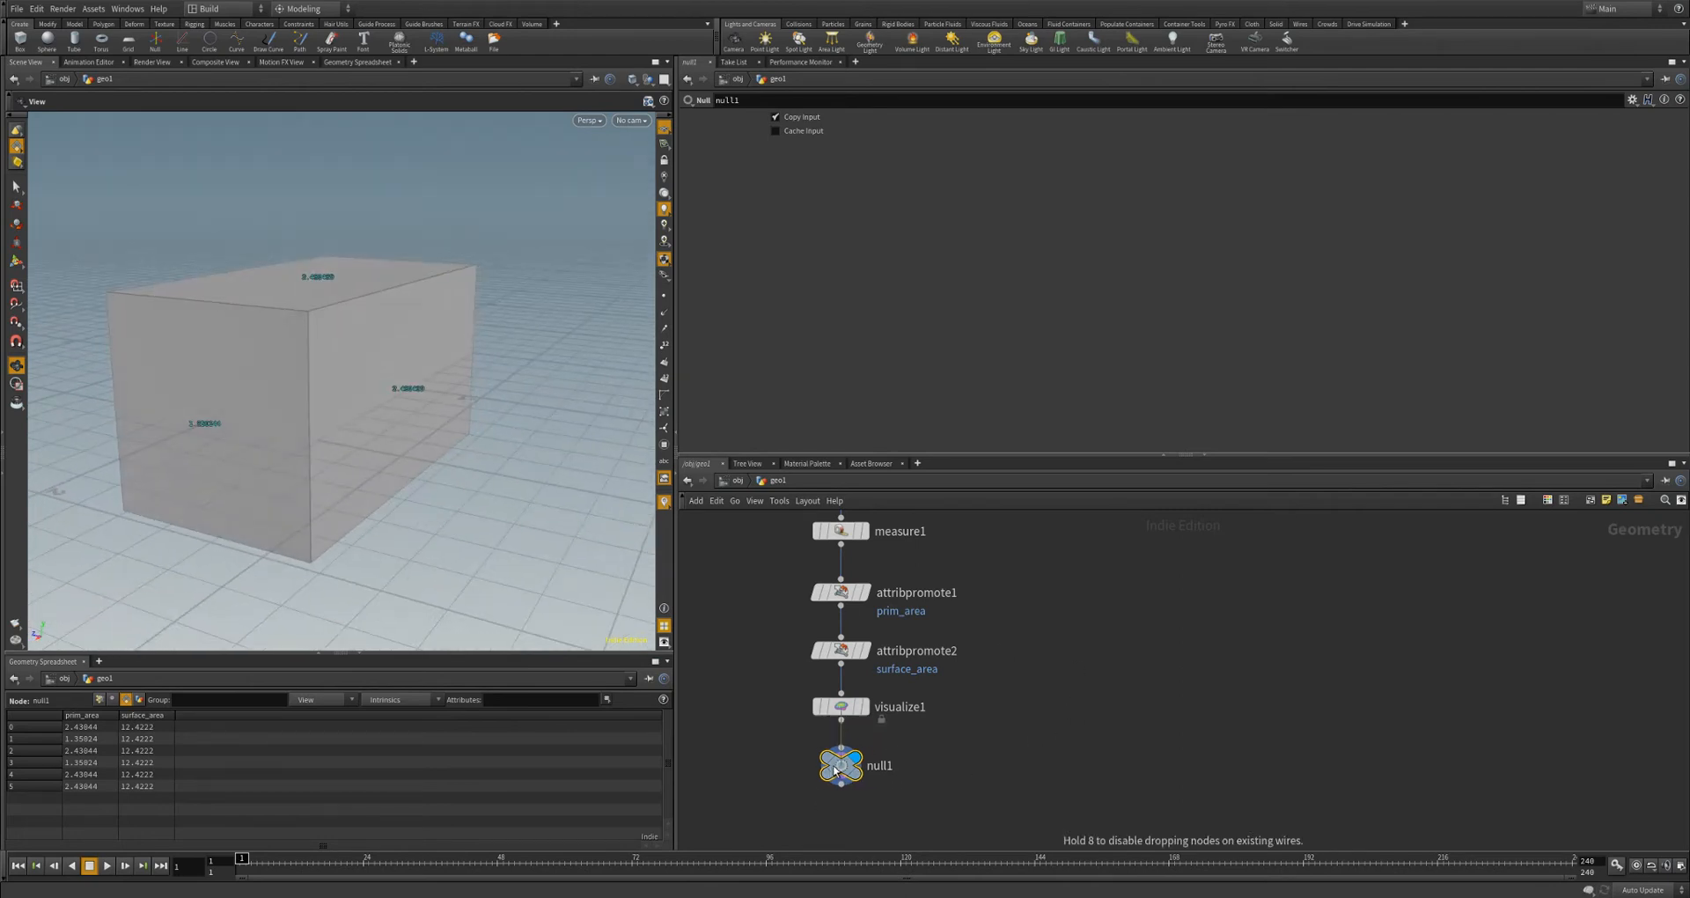
- Add a Group node below null1 and display it
middle_click_drag(1033, 709, 1037, 626)
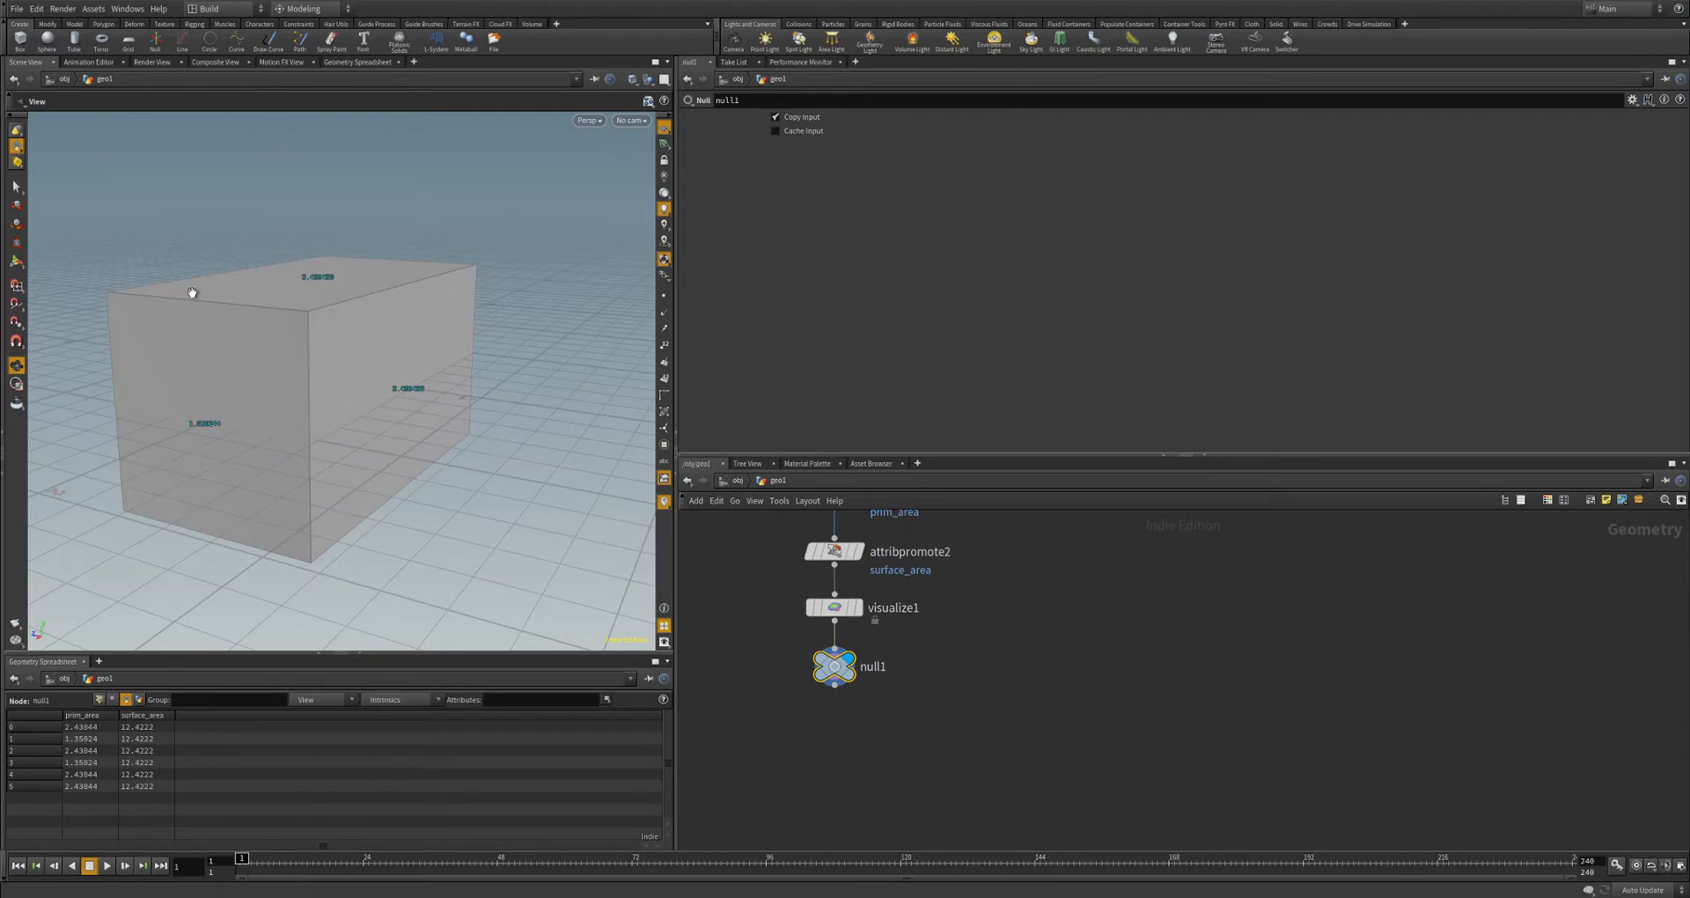
left_click(835, 685)
key("Tab")
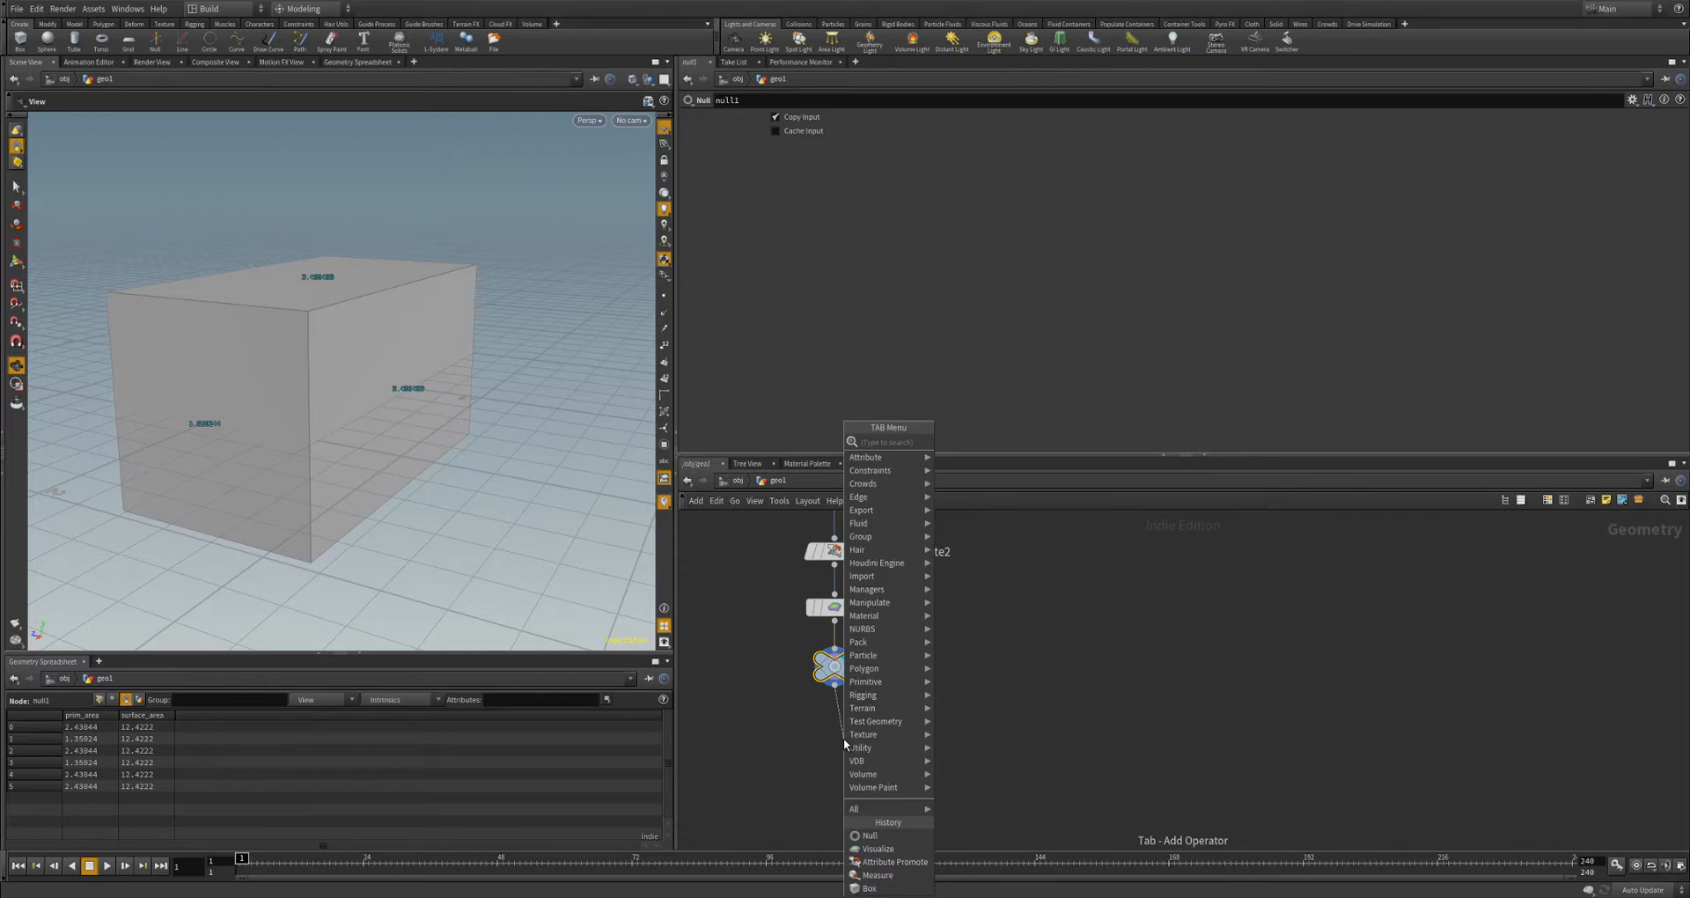
type("group")
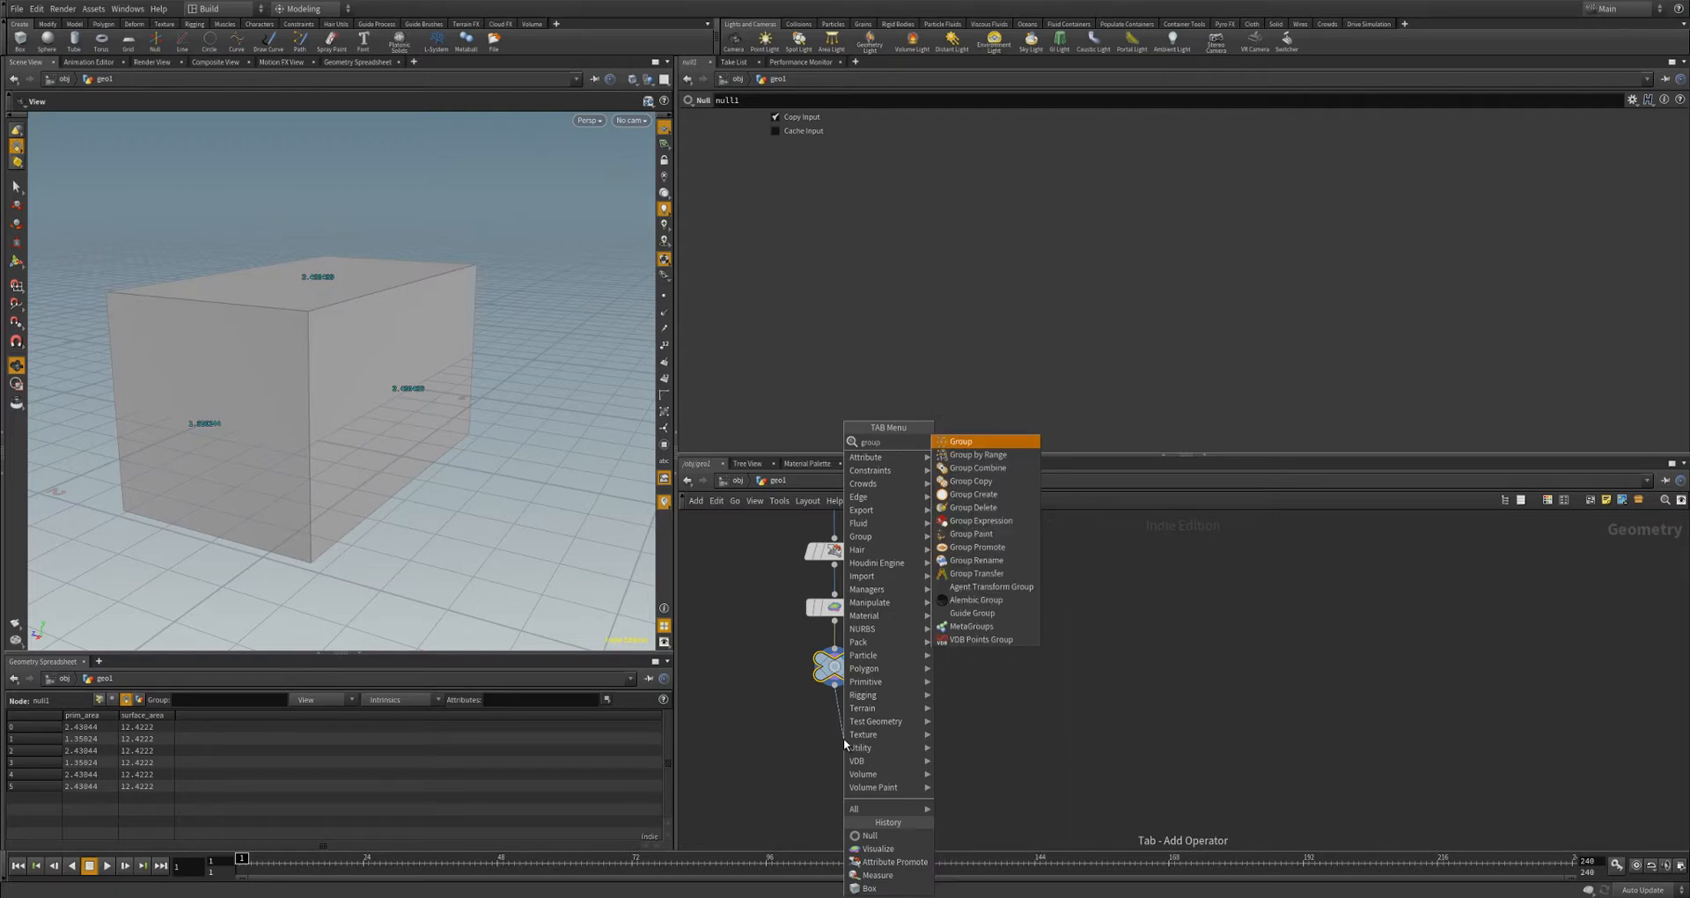
key("Return")
left_click(844, 737)
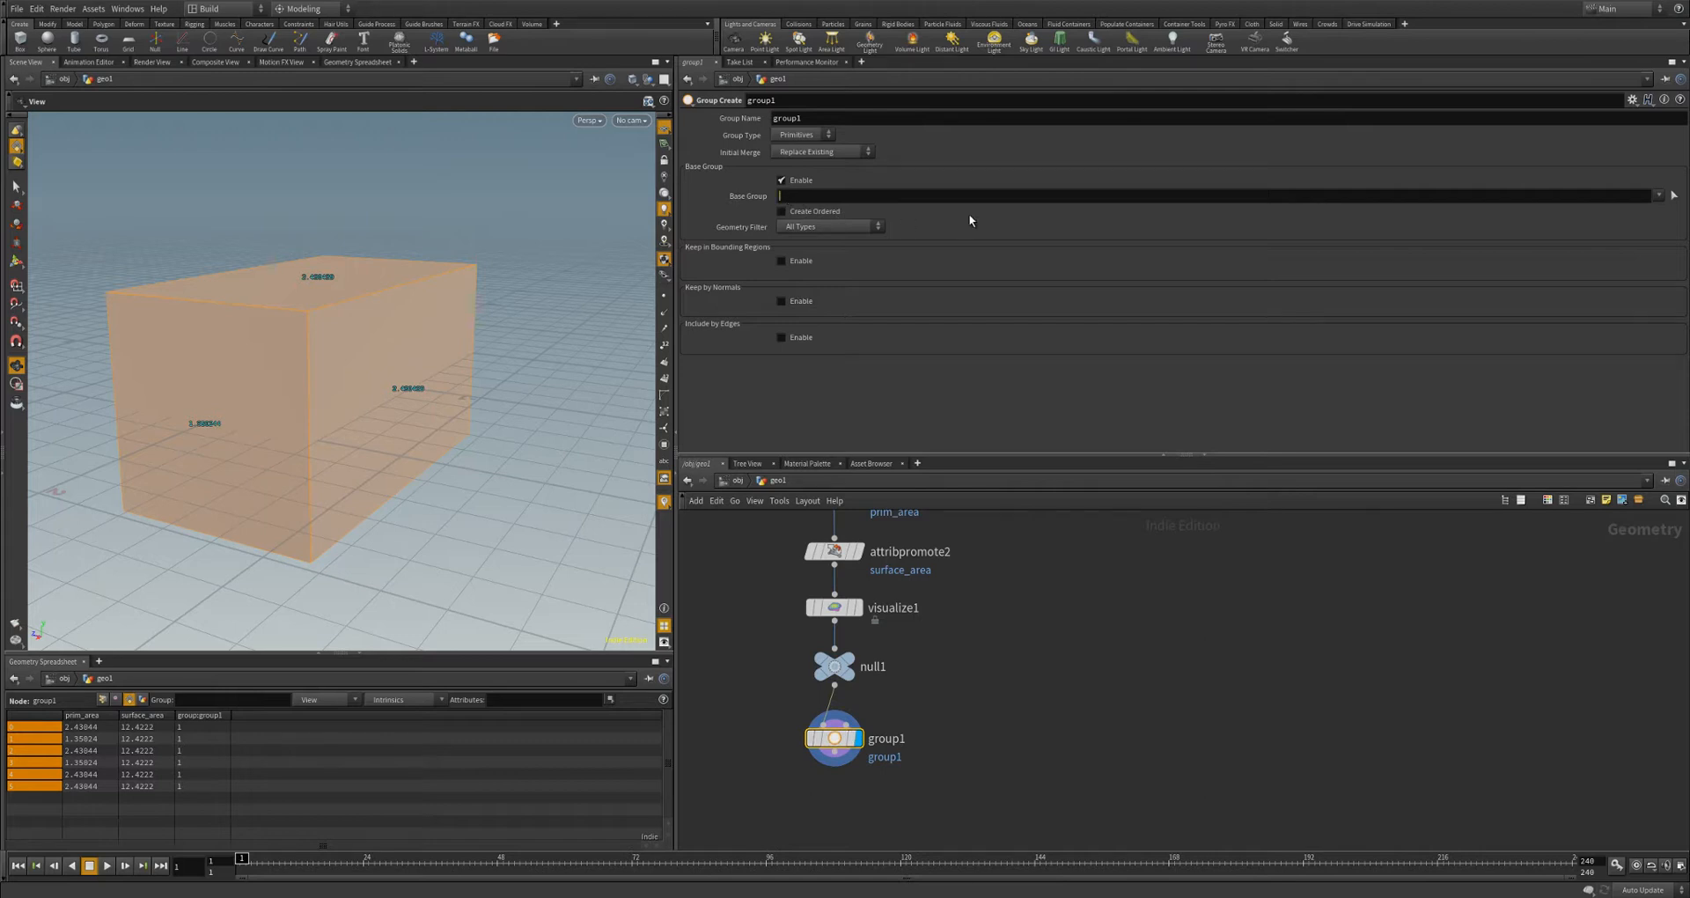
type("@prim_area<2")
key("Return")
left_click_drag(546, 337, 387, 382)
- Change box1's primitive type to Polygon Mesh and view the subdivided faces
middle_click_drag(1014, 581, 999, 692)
middle_click_drag(963, 570, 968, 669)
scroll(968, 669, "down", 1)
left_click(853, 578)
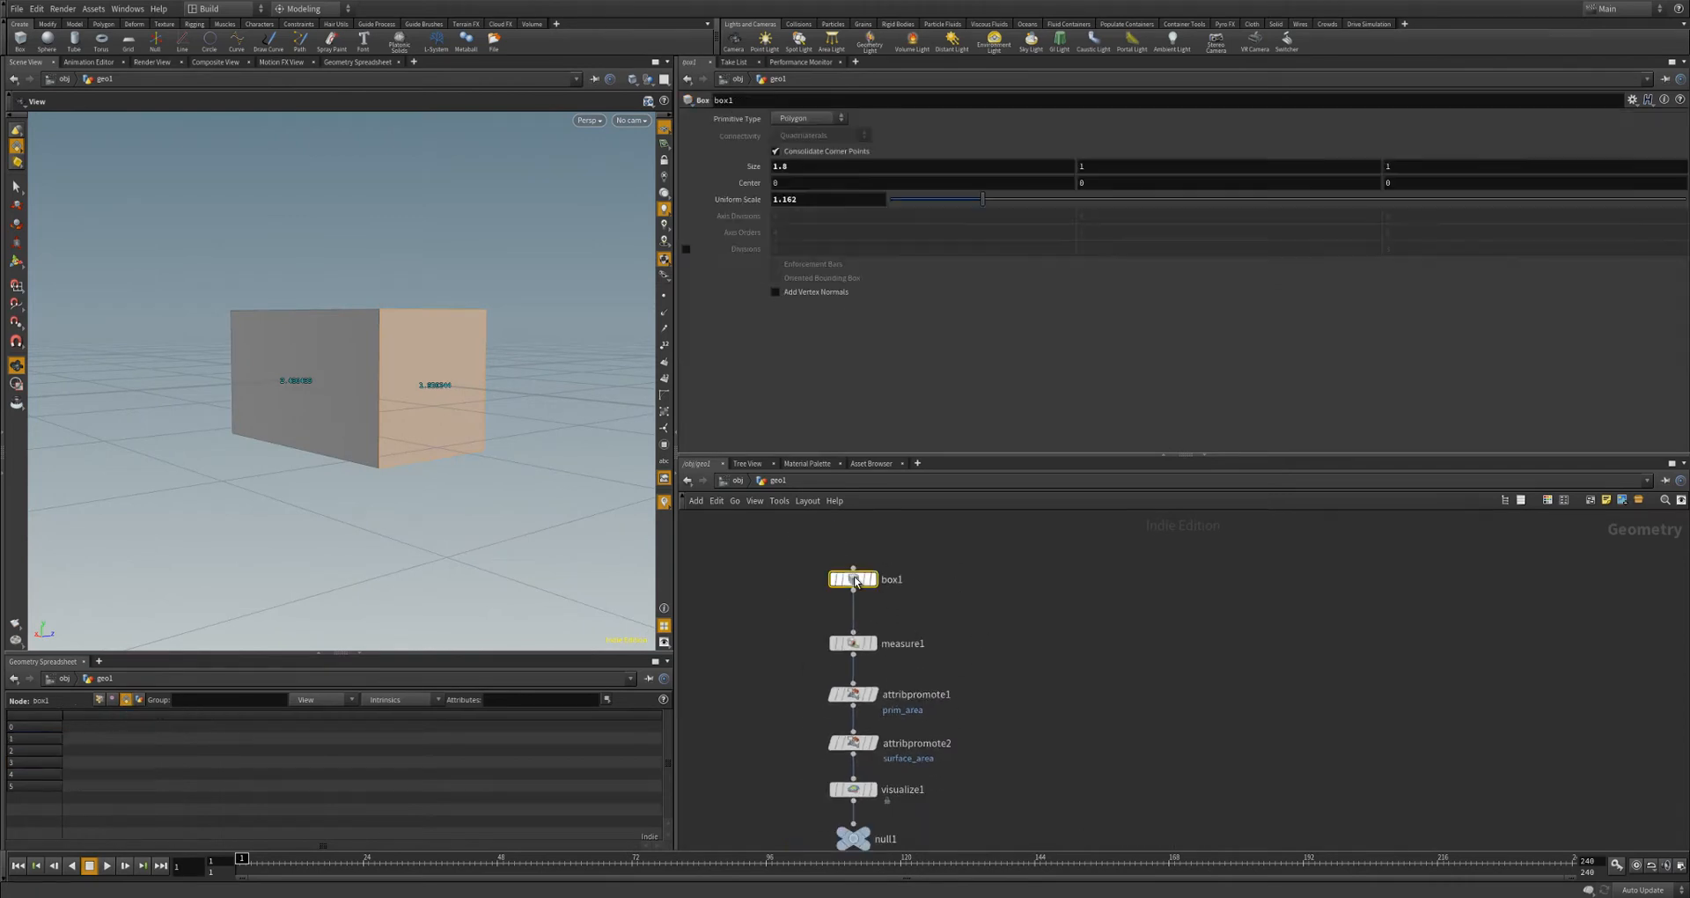
left_click(807, 118)
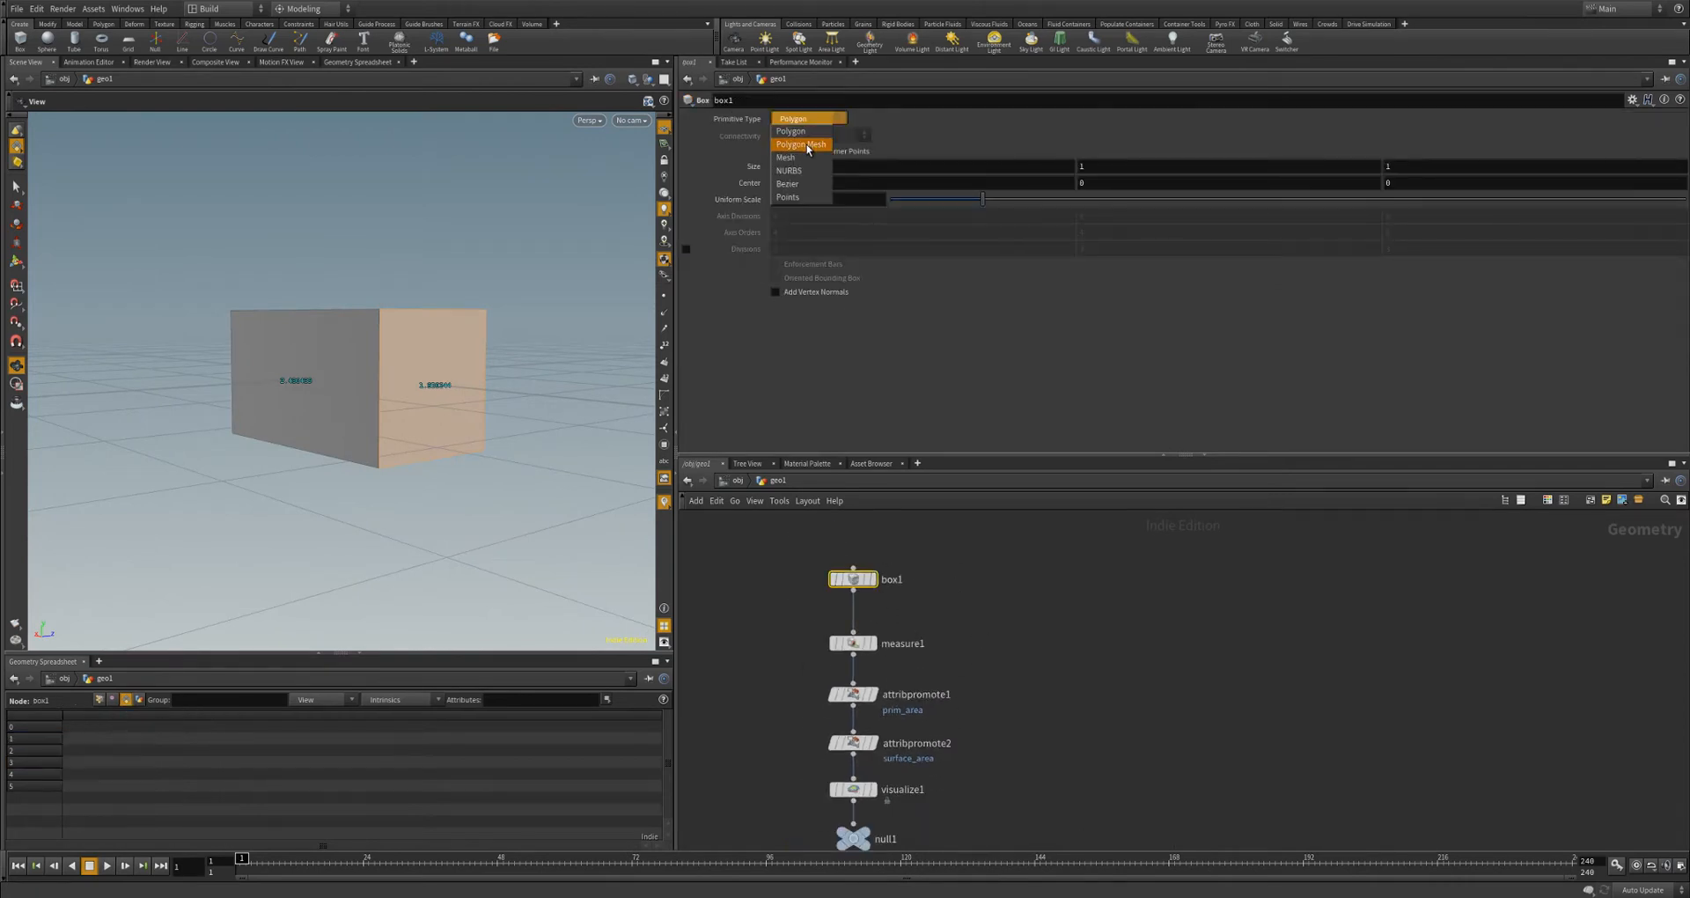
left_click(807, 146)
left_click_drag(582, 310, 536, 394)
right_click_drag(470, 347, 438, 340)
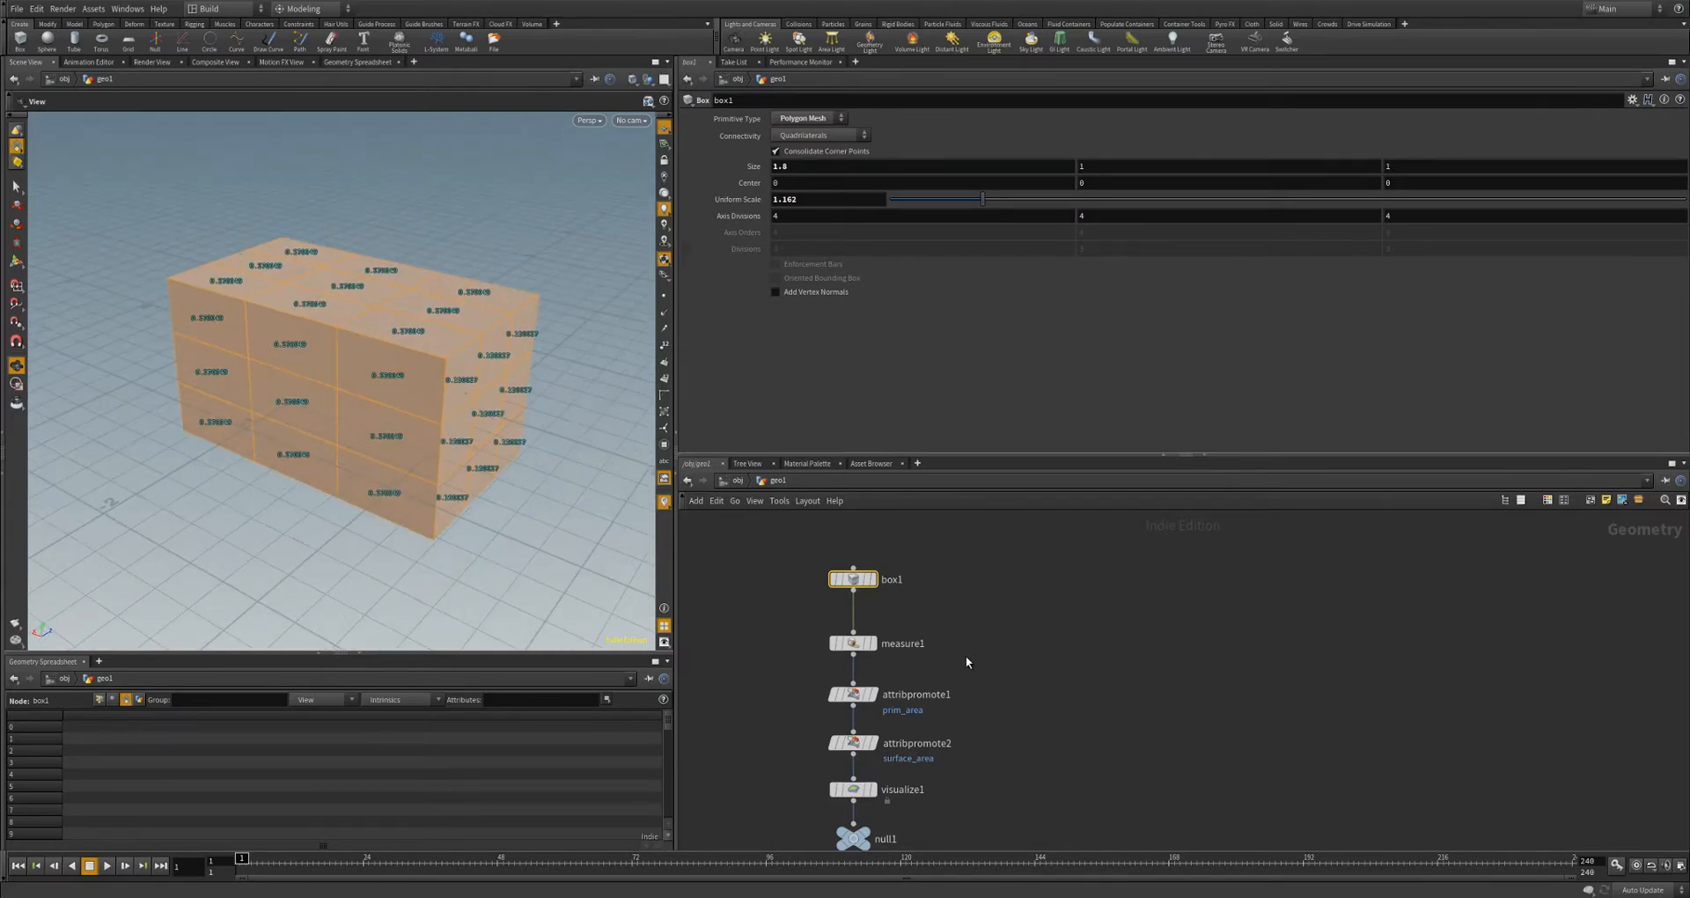
middle_click_drag(986, 696, 975, 547)
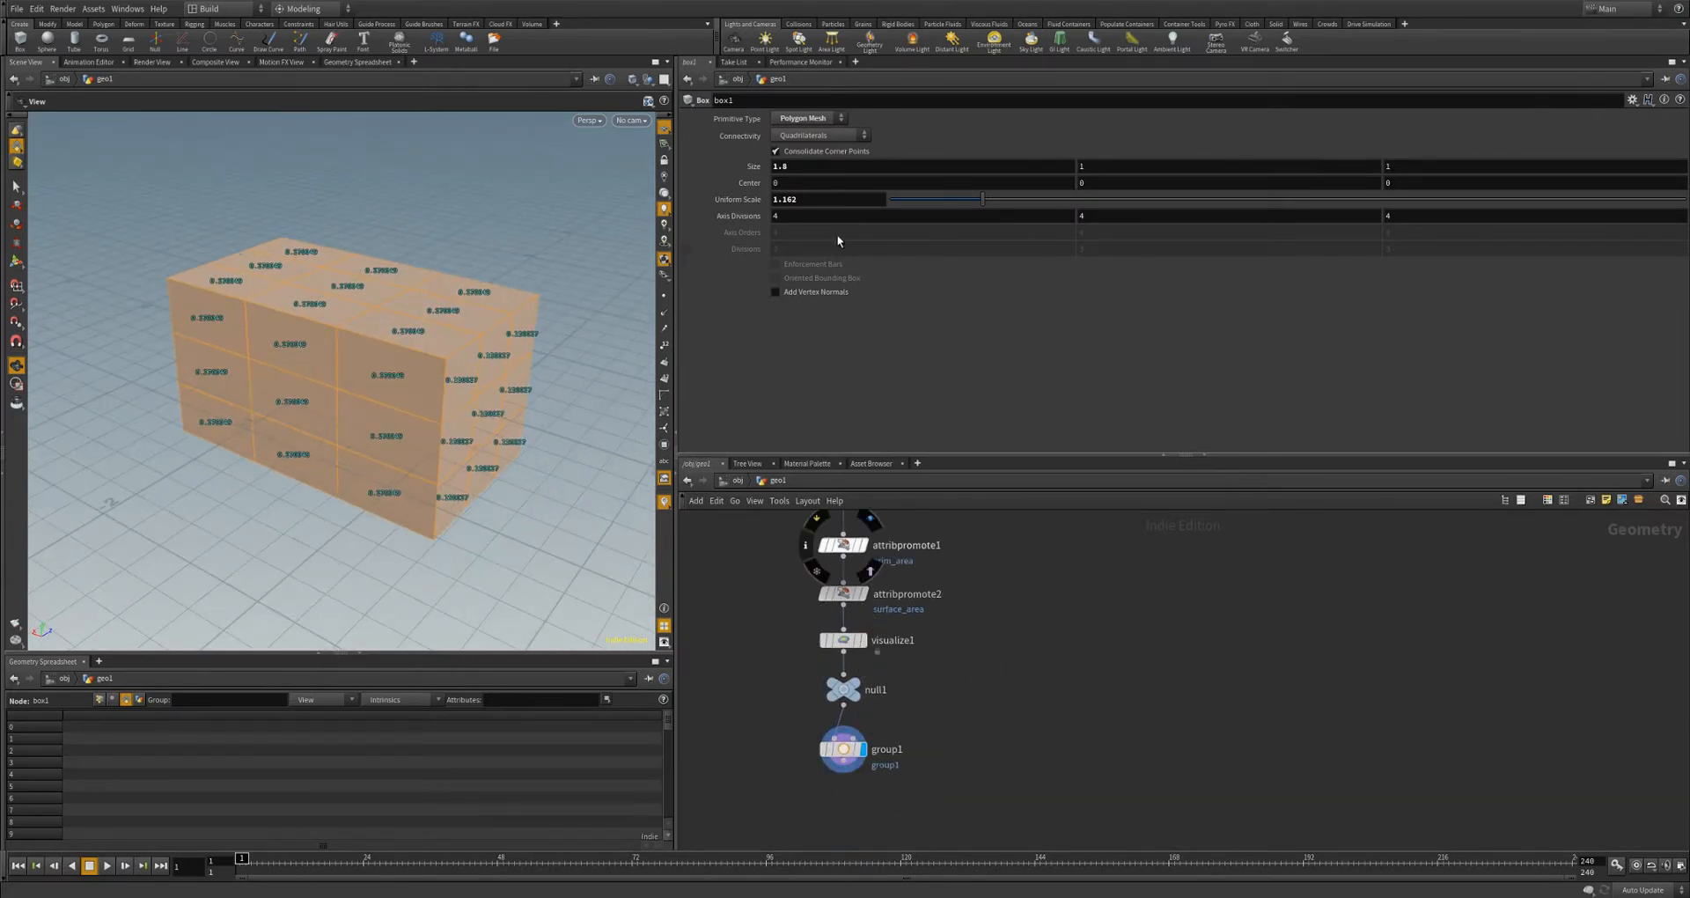
left_click(845, 753)
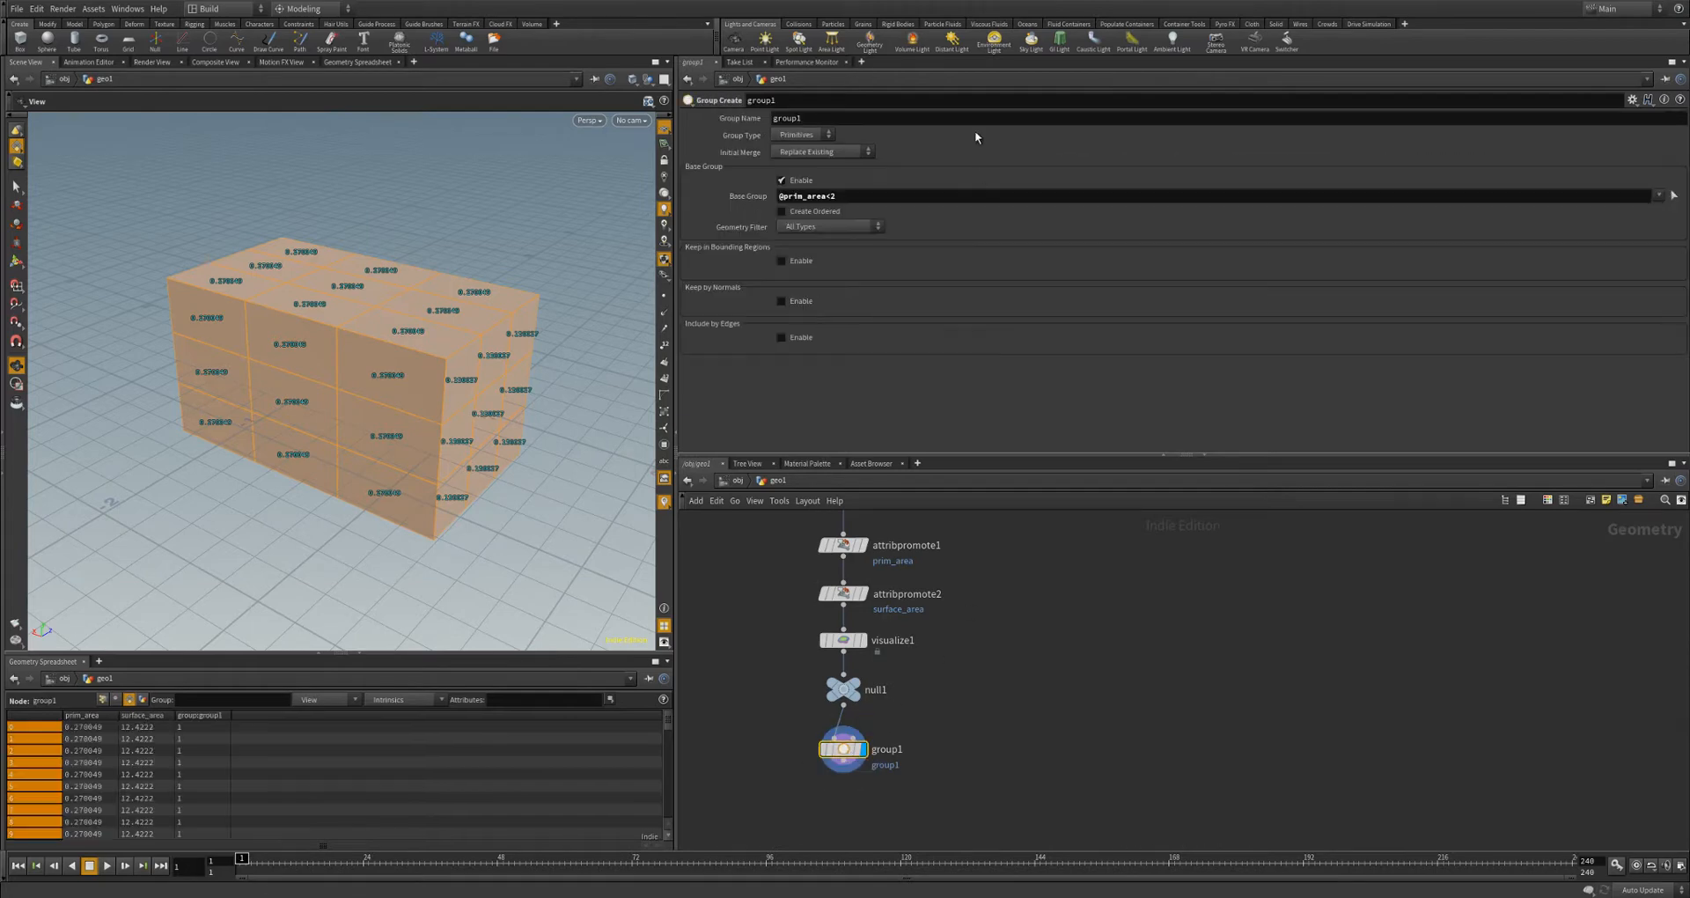
left_click(833, 195)
type("25")
key("Return")
scroll(590, 394, "down", 2)
left_click_drag(381, 404, 494, 445)
- Move box1 farther above measure1 in the network and examine the grouped faces from around the box
middle_click_drag(966, 611, 951, 744)
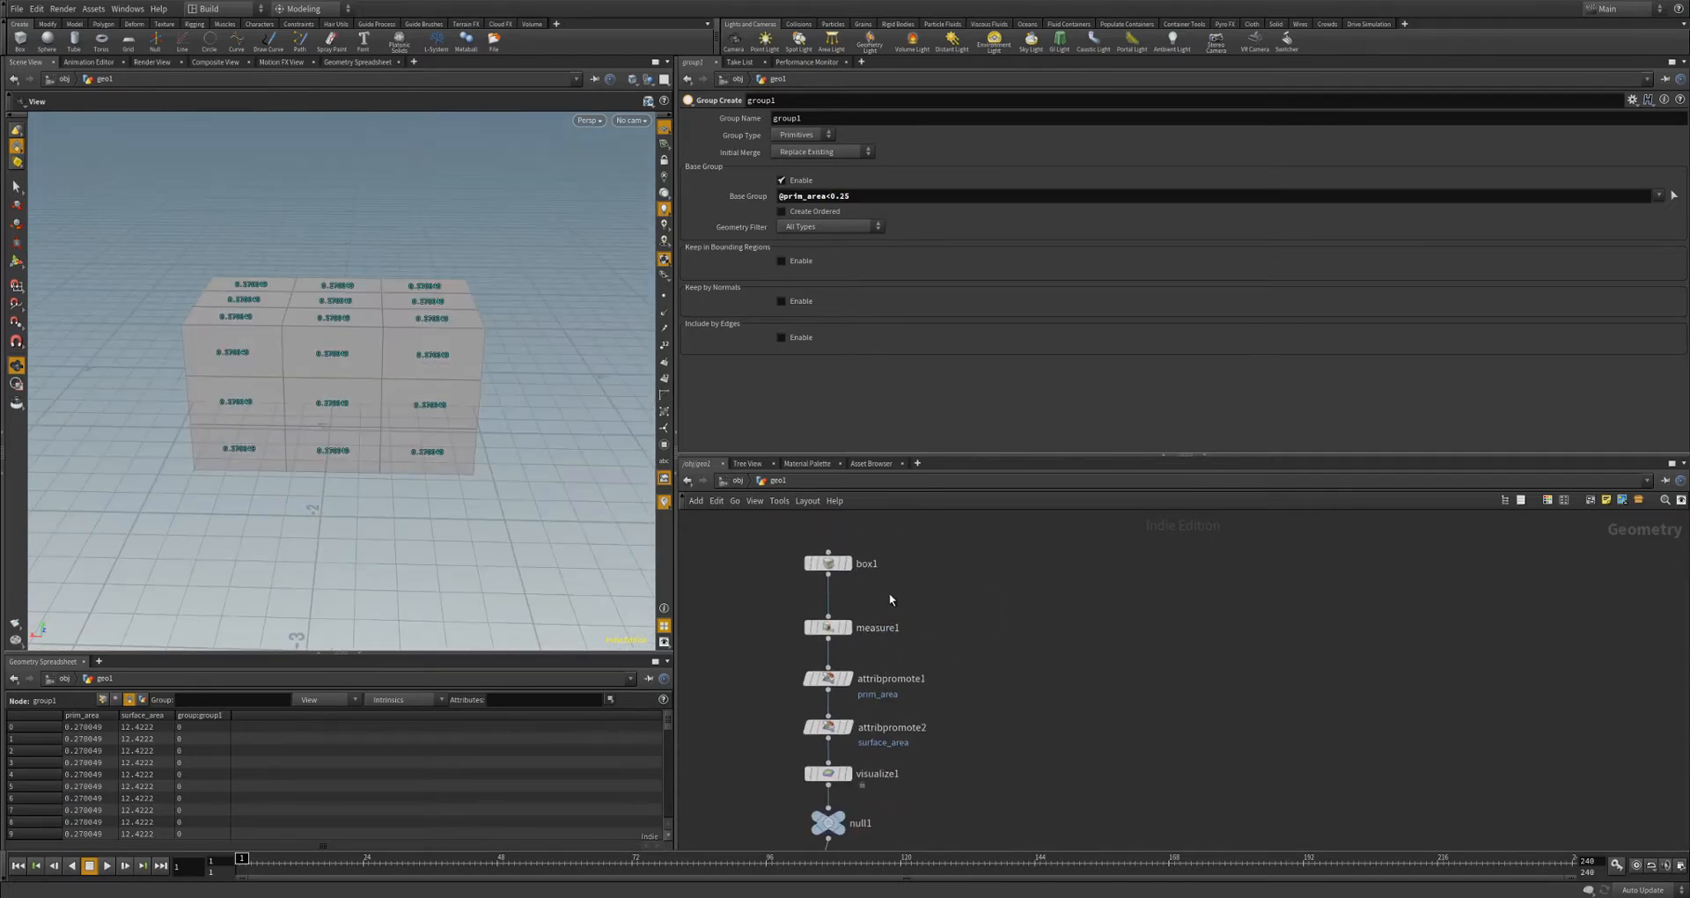
left_click_drag(827, 566, 827, 548)
scroll(480, 379, "down", 3)
left_click_drag(435, 451, 379, 446)
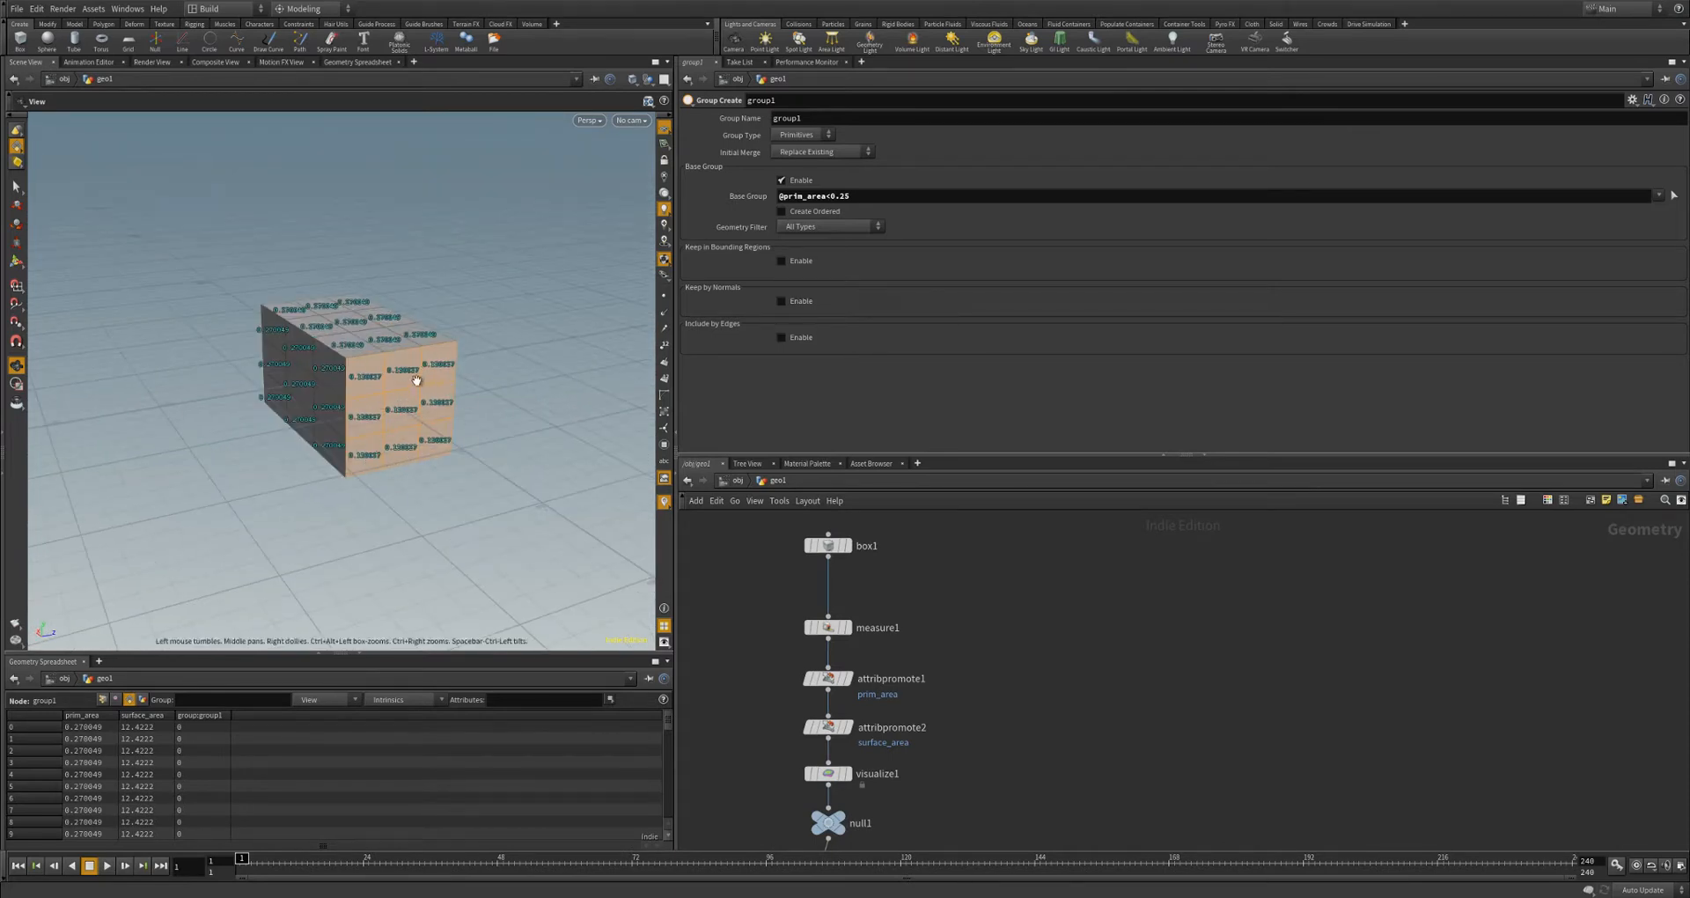
left_click_drag(417, 380, 316, 397)
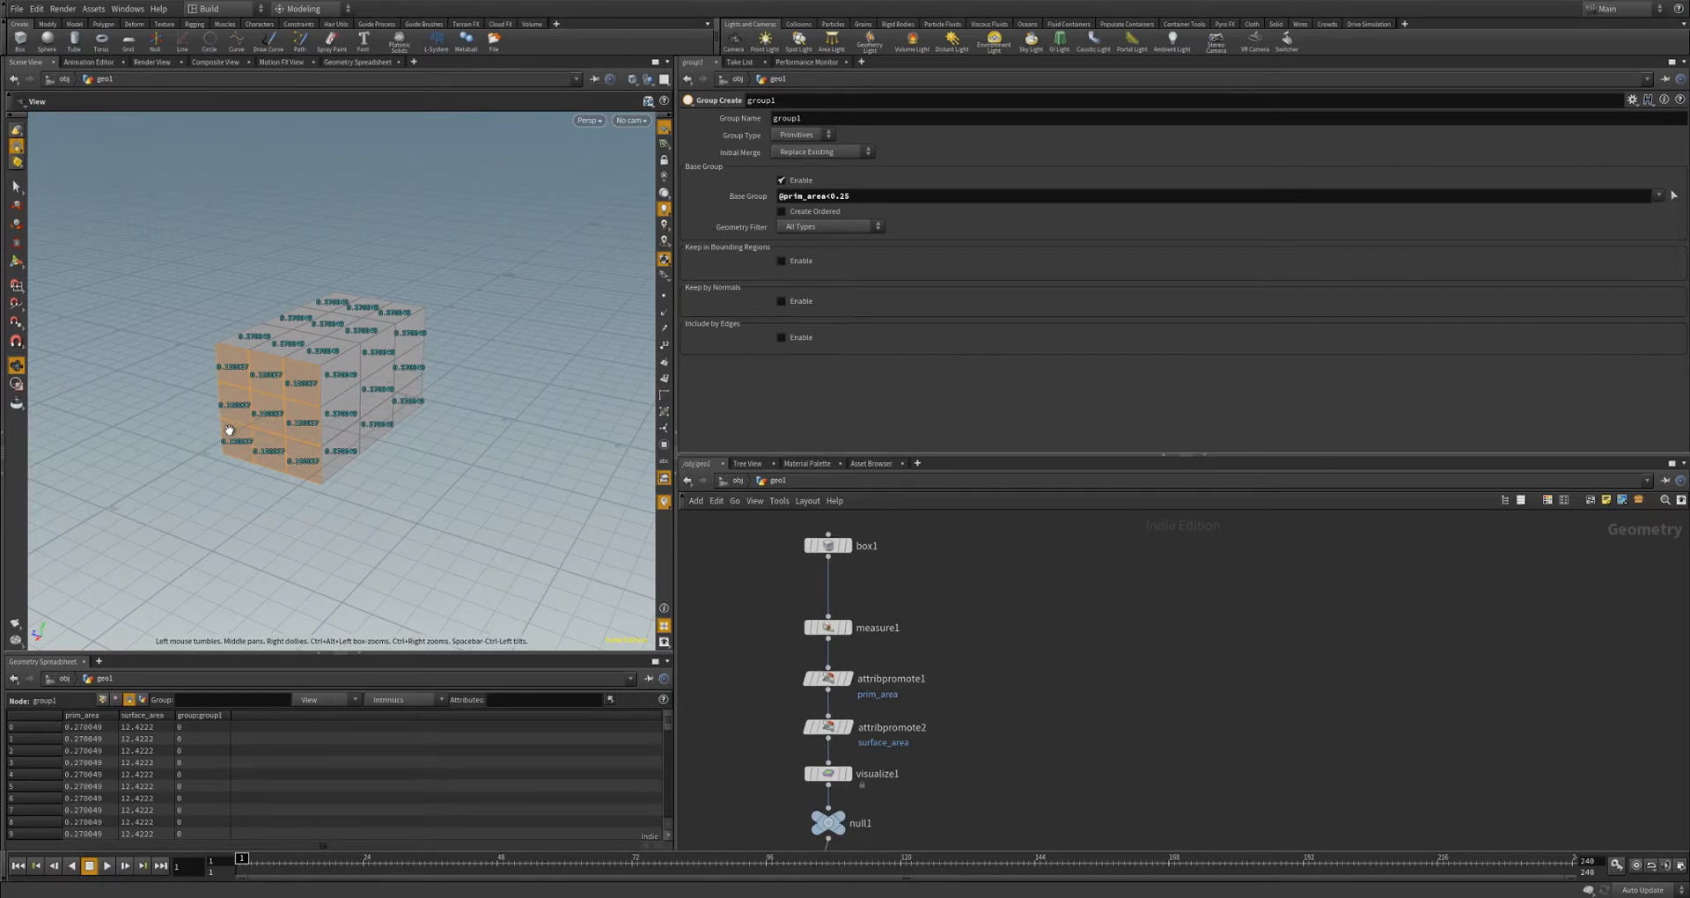
left_click_drag(486, 431, 318, 449)
mouse_move(493, 516)
left_mouse_down()
mouse_move(452, 491)
mouse_move(466, 511)
left_mouse_up()
mouse_move(398, 348)
left_mouse_down()
mouse_move(373, 378)
mouse_move(405, 368)
left_mouse_up()
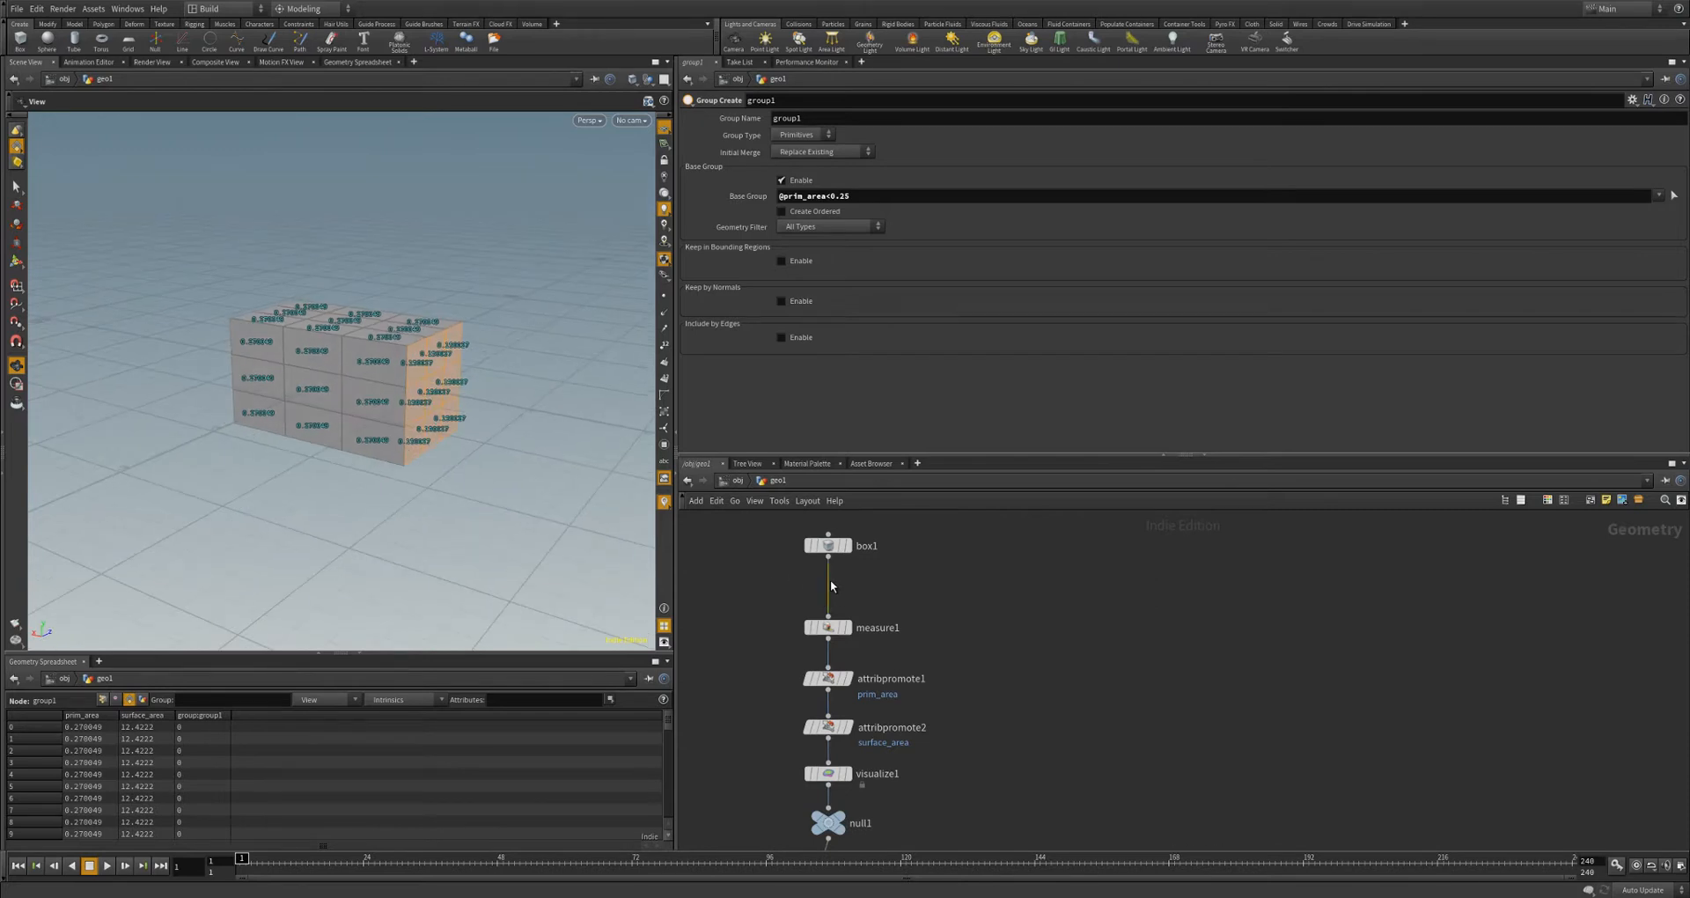
- Insert a Mountain node between box1 and measure1 and view the deformed box
key("Tab")
type("mount")
key("Return")
left_click(831, 588)
left_click_drag(506, 421, 353, 493)
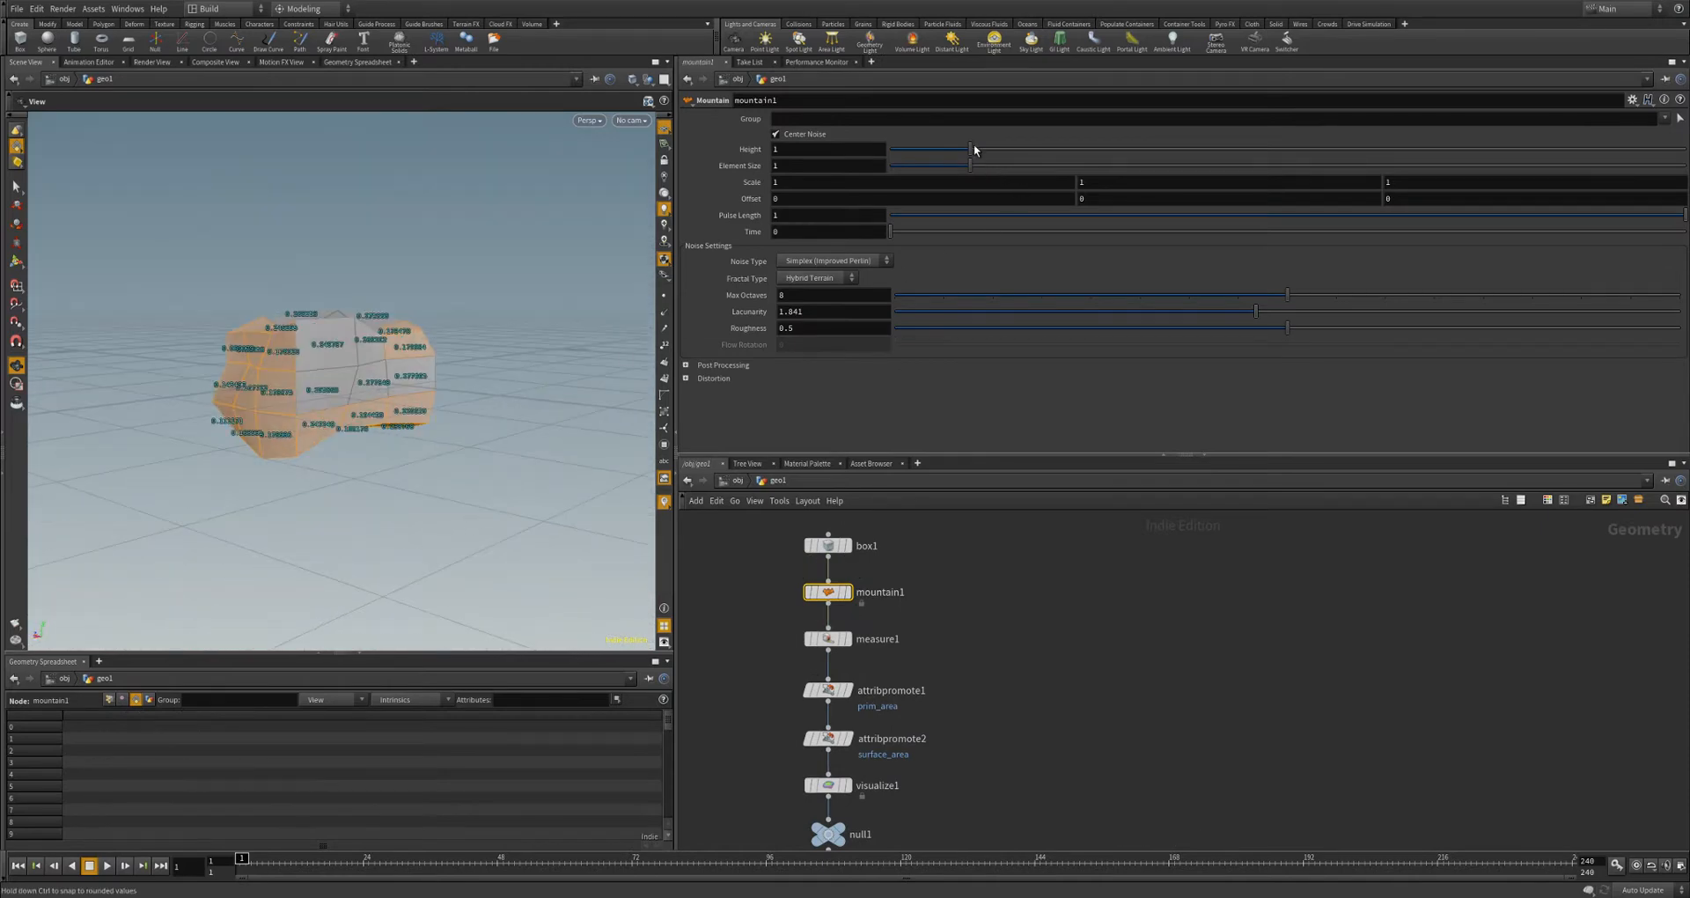
- Raise mountain1's Height to about 2.763 and examine the more strongly deformed faces
left_click_drag(972, 148, 1110, 147)
left_click_drag(462, 363, 428, 365)
left_click_drag(328, 378, 593, 302)
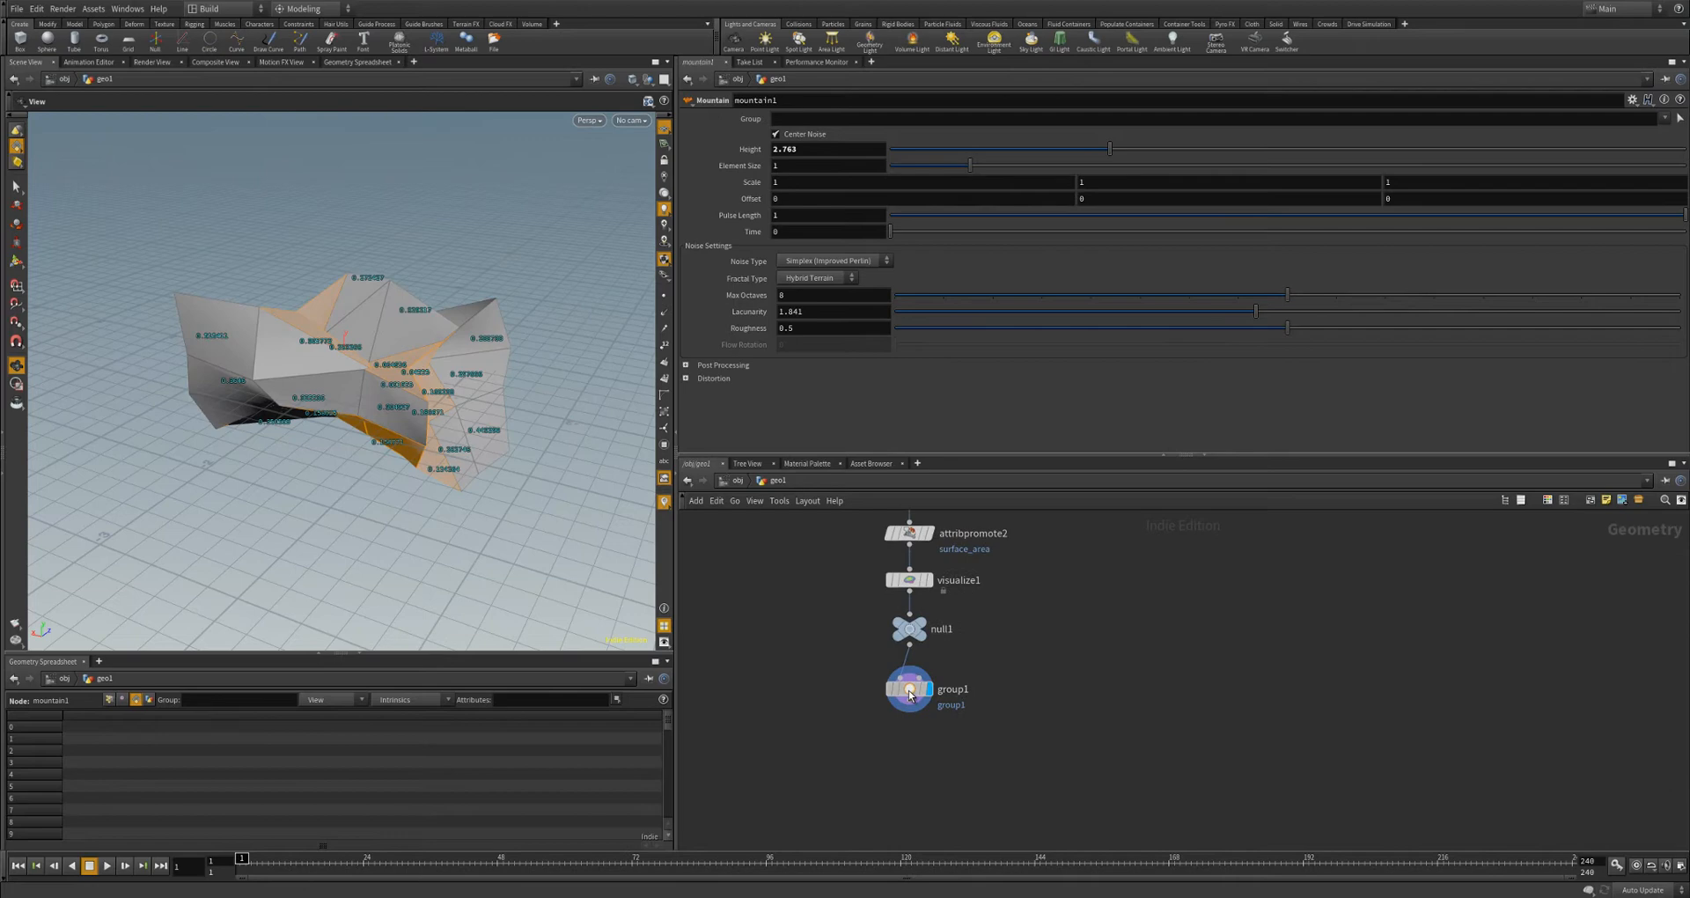
- Move group1 to one side and branch a second Group node from null1's output
left_click_drag(909, 694, 833, 690)
left_click(910, 645)
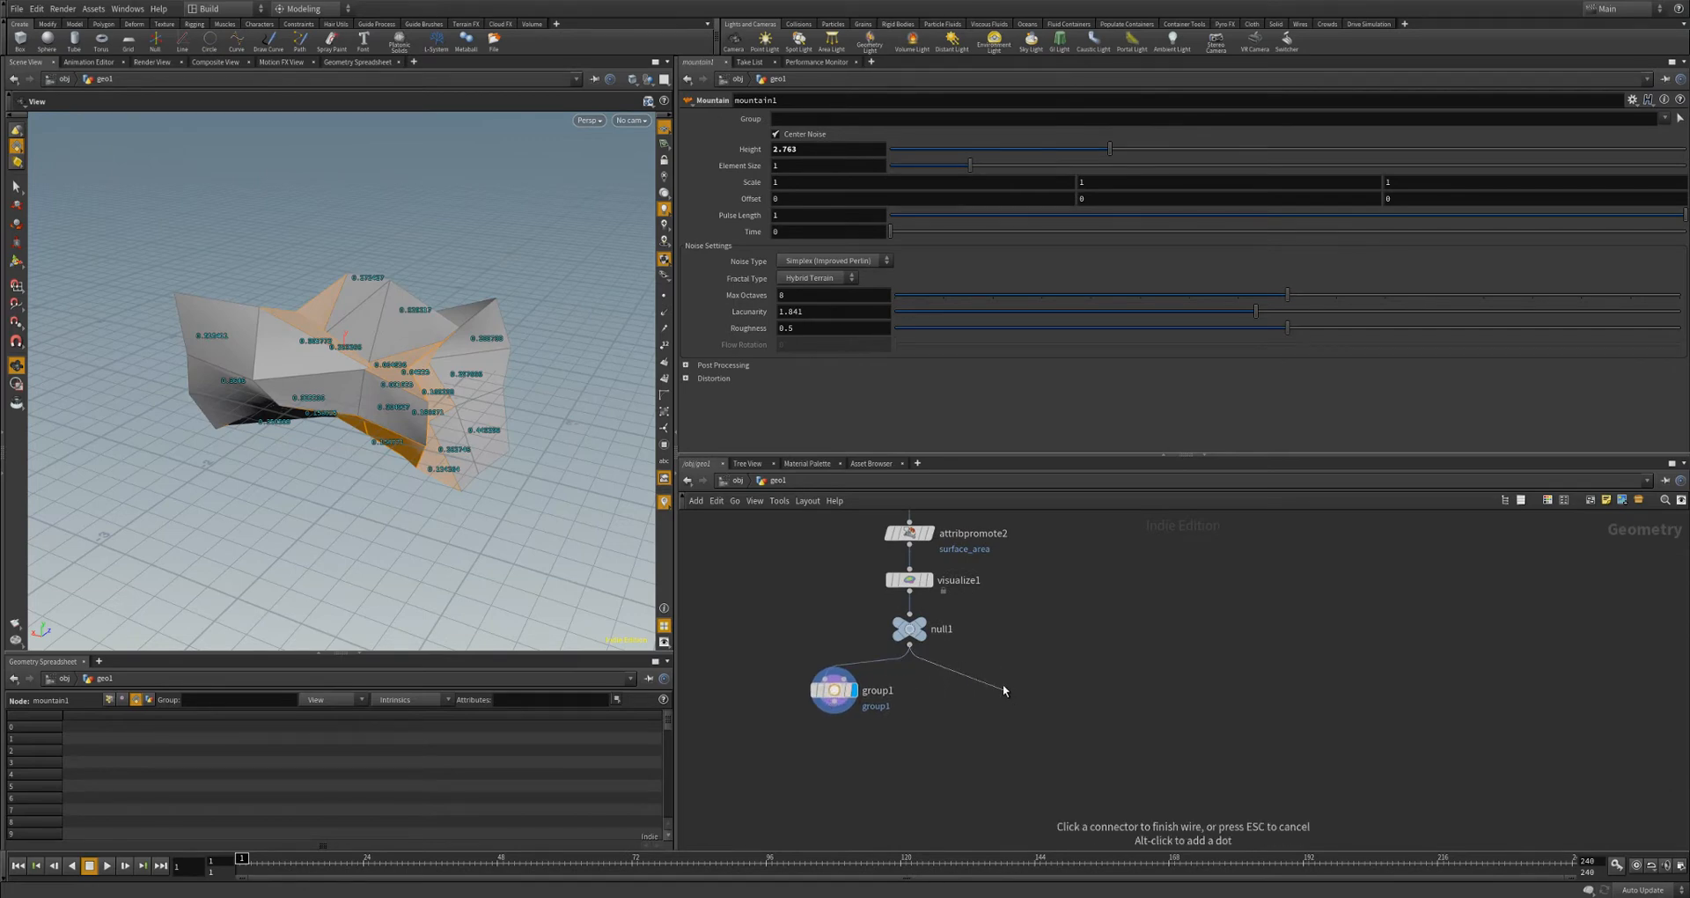
key("Tab")
type("group")
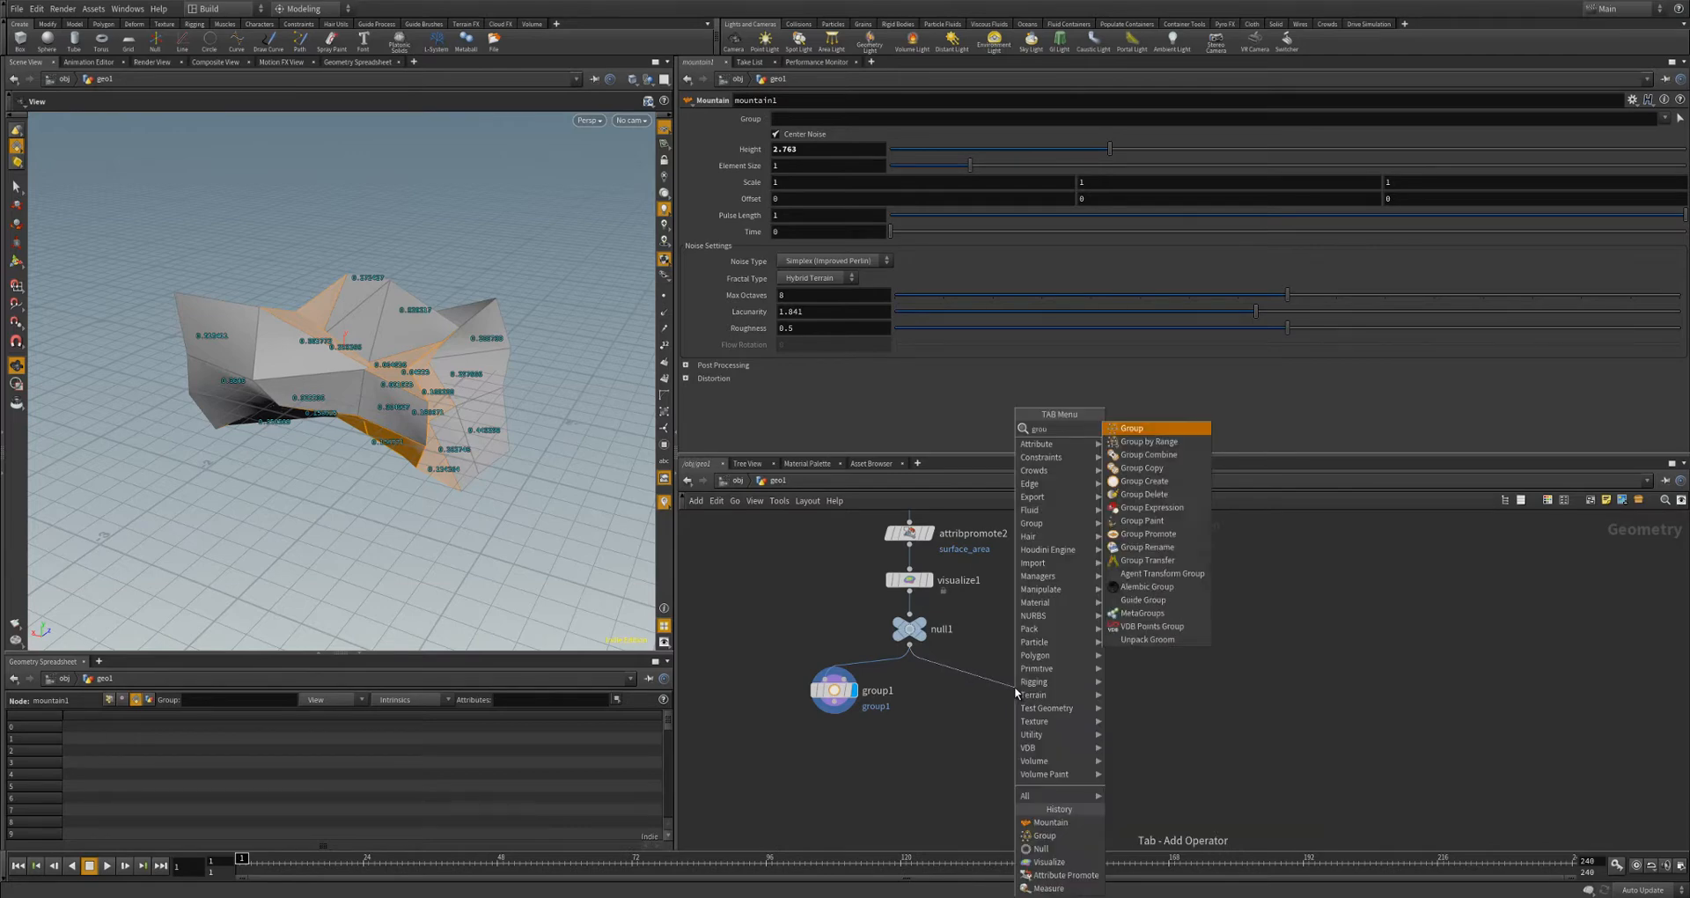
key("Return")
left_click(1033, 691)
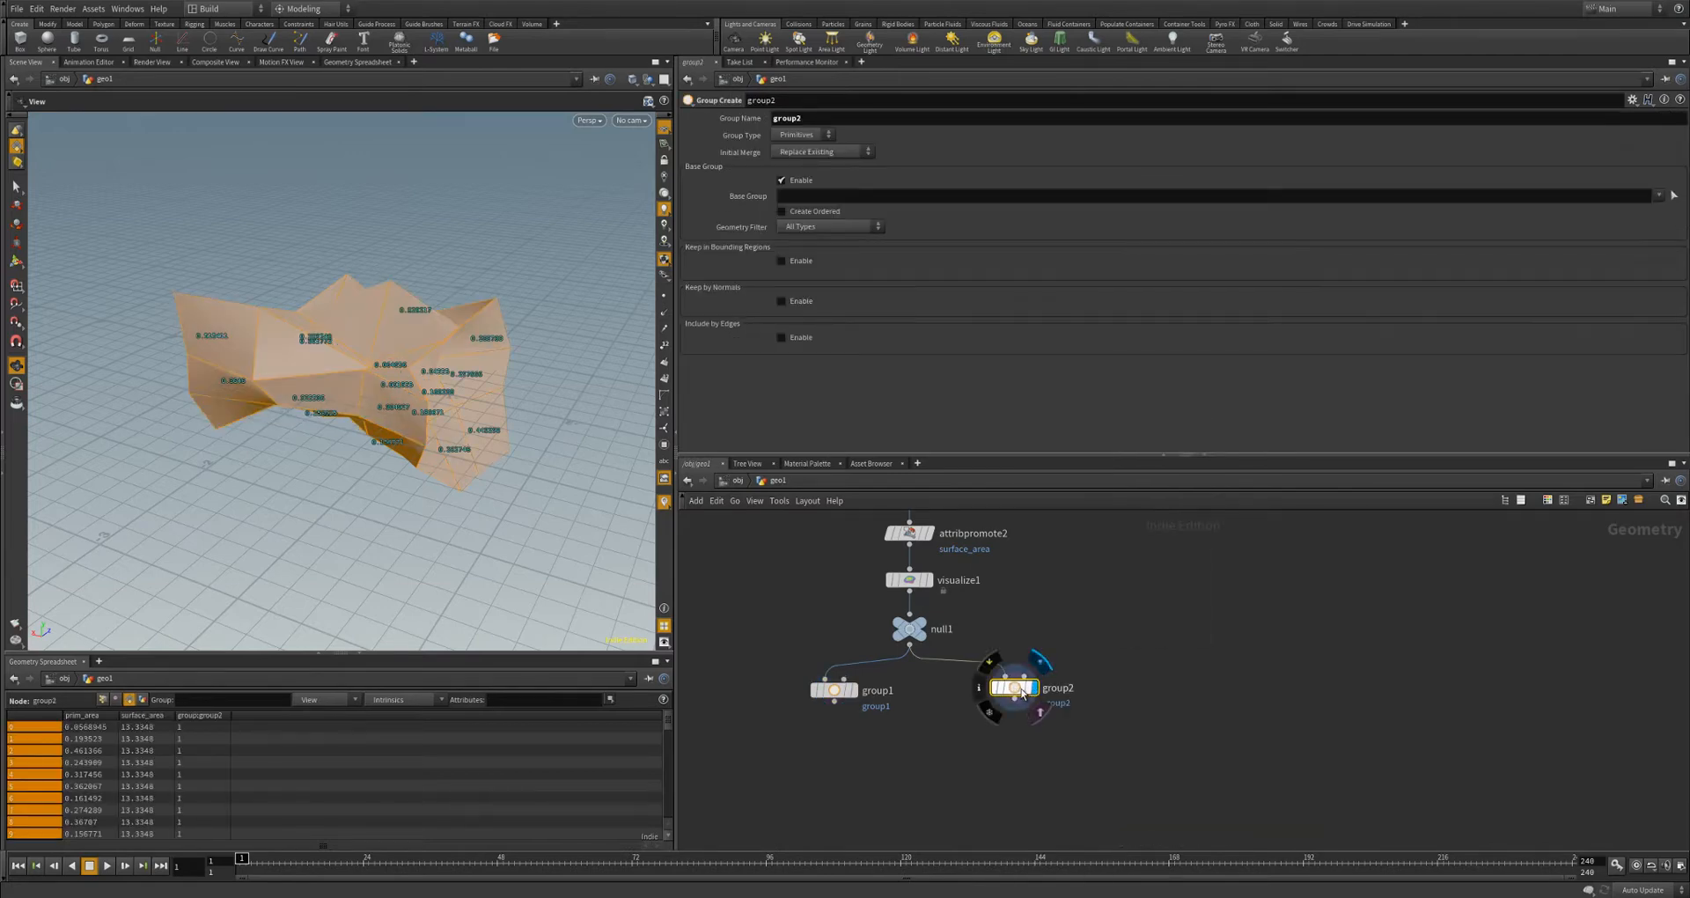
left_click(794, 194)
type("@pr")
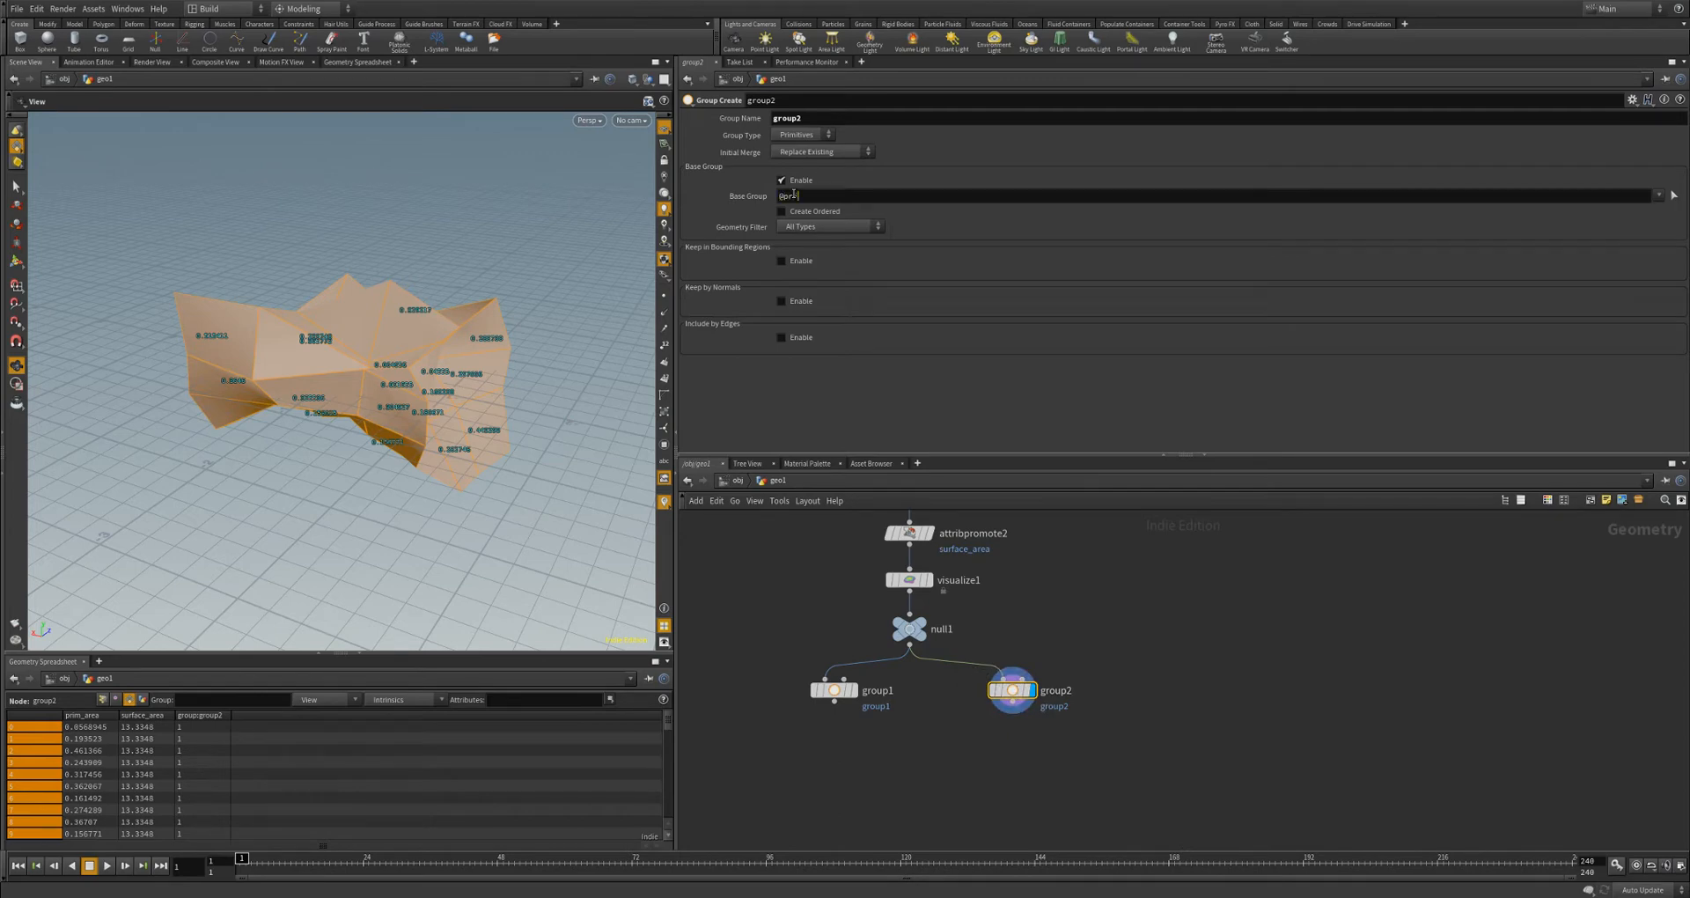
type("im_area<")
left_click_drag(520, 418, 346, 284)
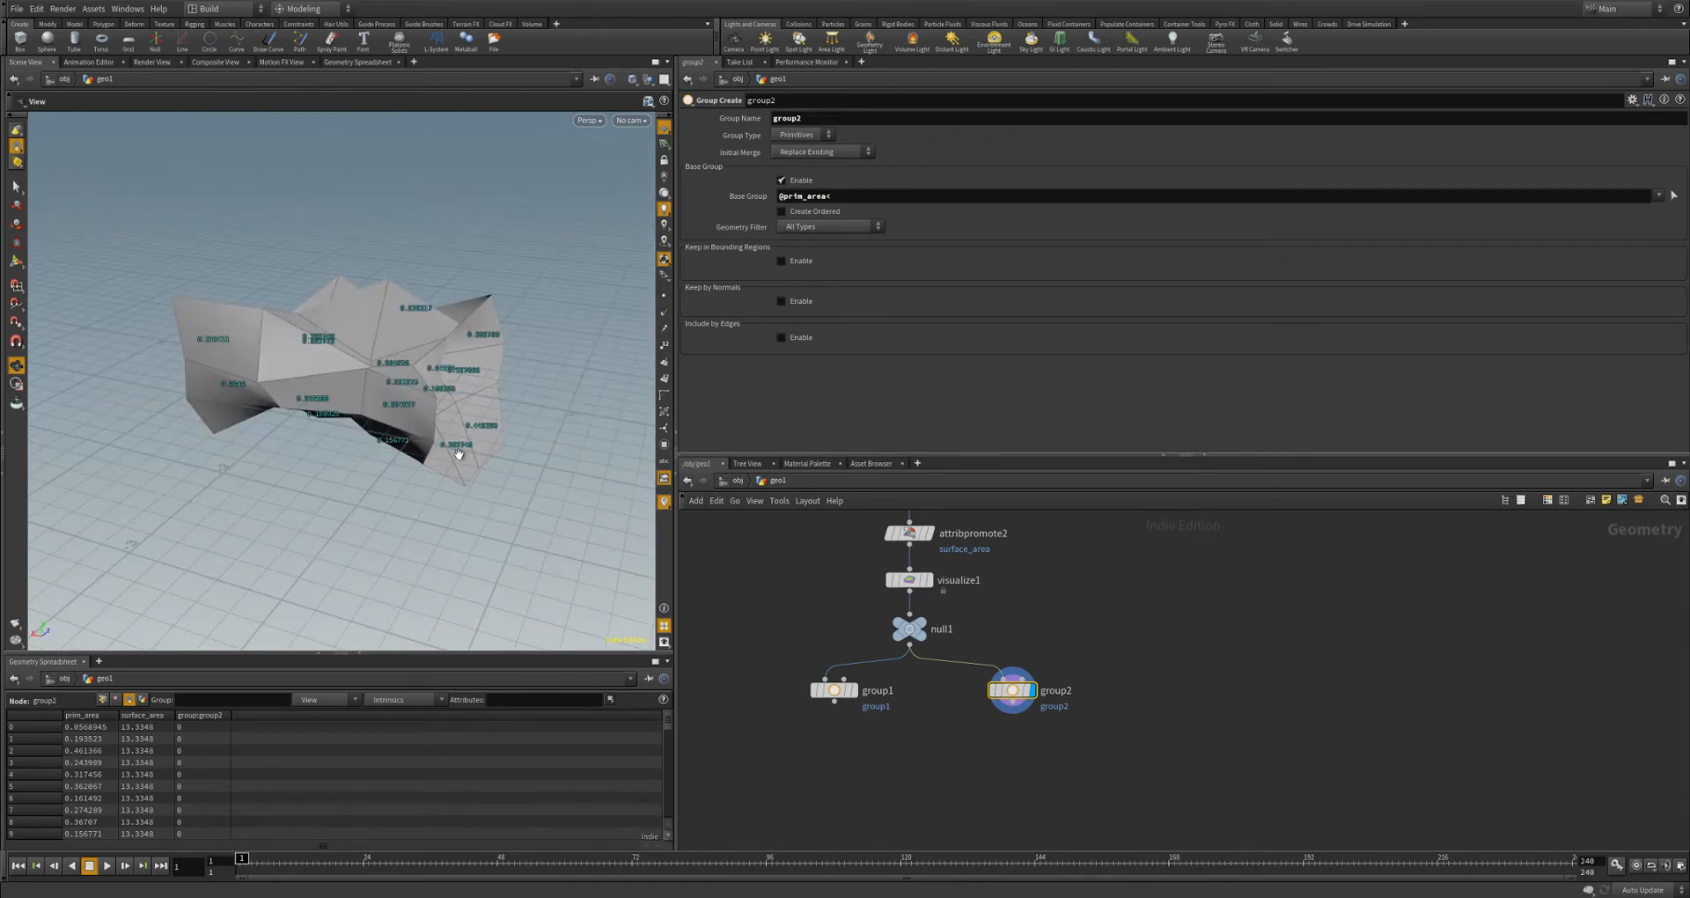
left_click_drag(392, 344, 423, 295)
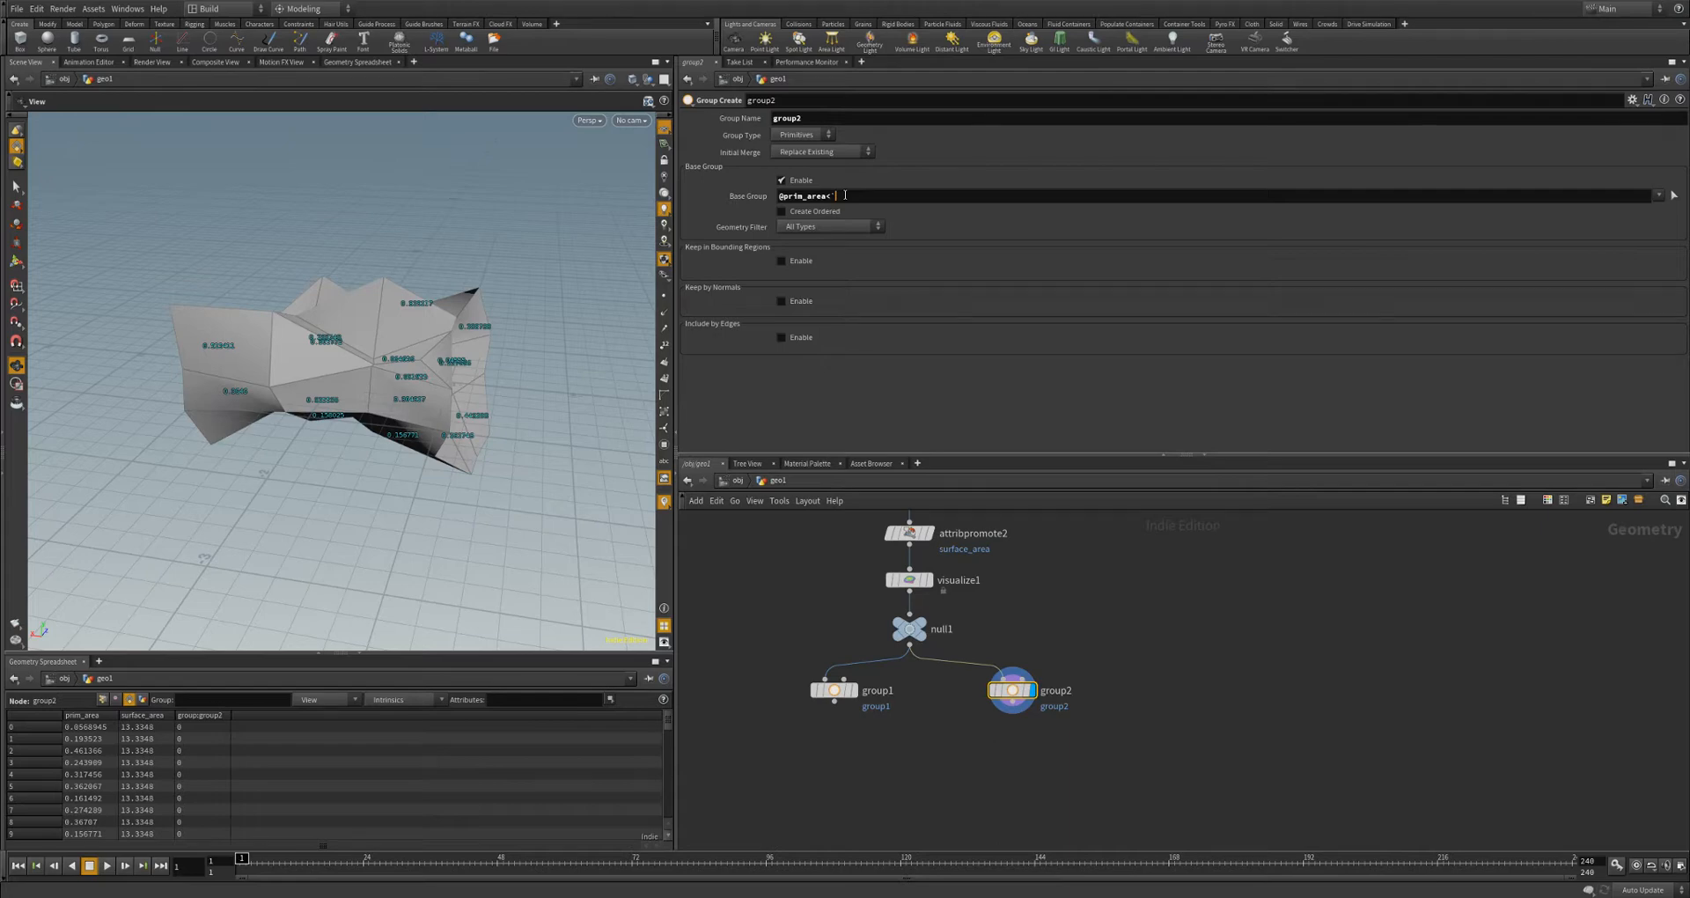
type("detail")
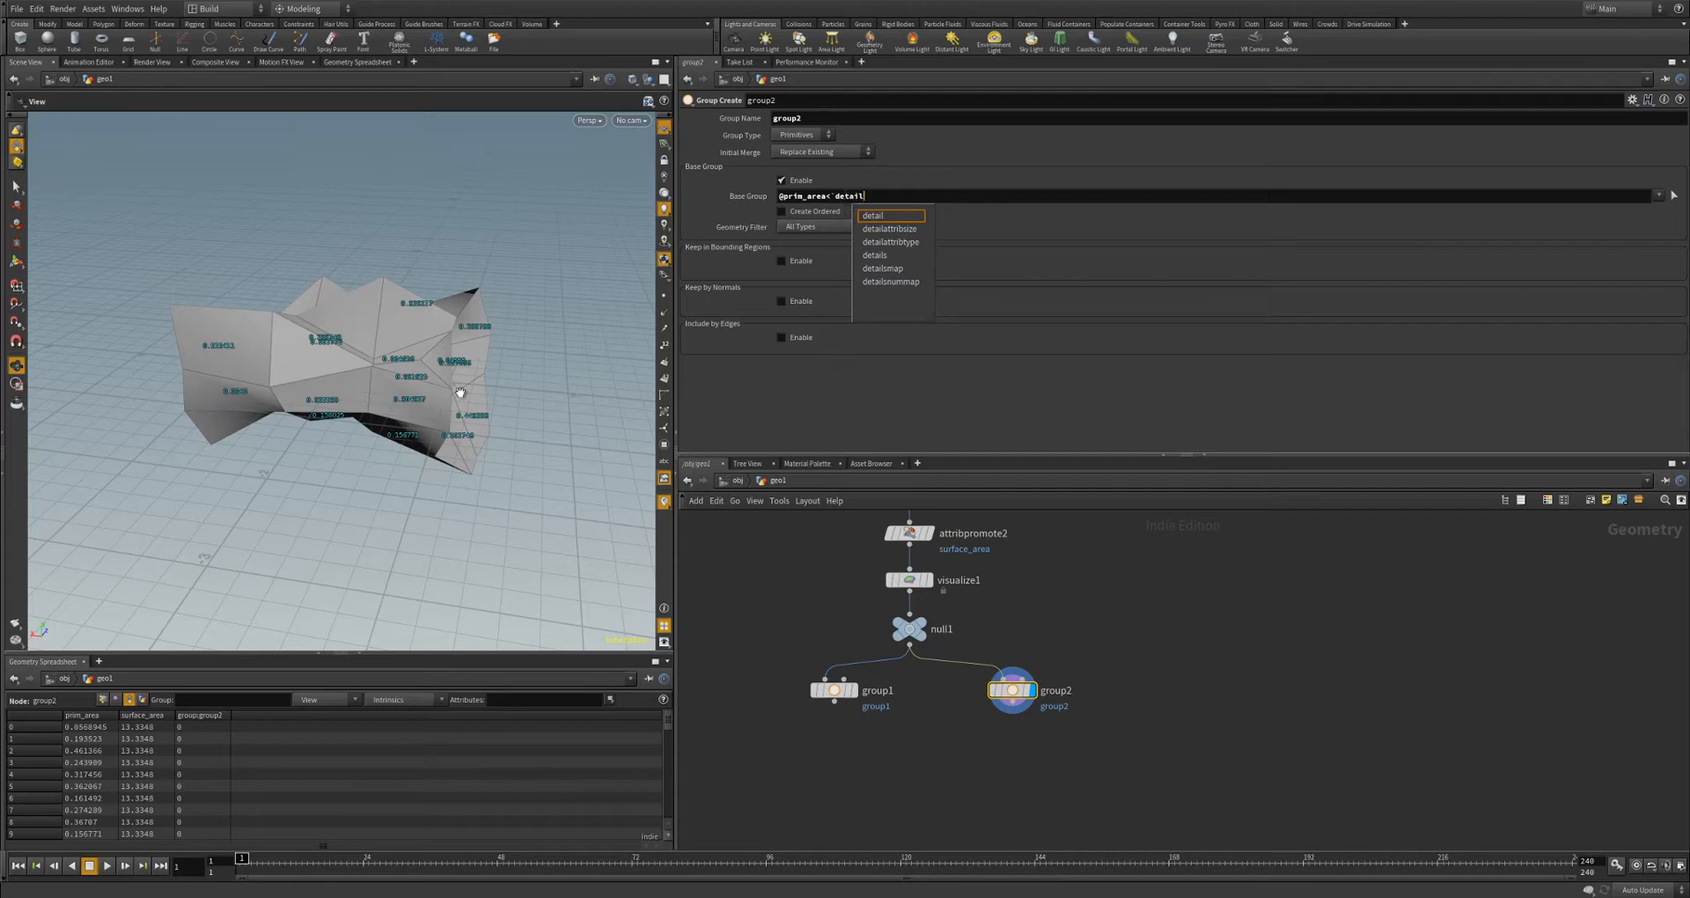
- Turn off Delete Original on attribpromote2 to keep surface_area at detail level, and view the detail attributes in the spreadsheet
left_click(144, 701)
left_click(130, 701)
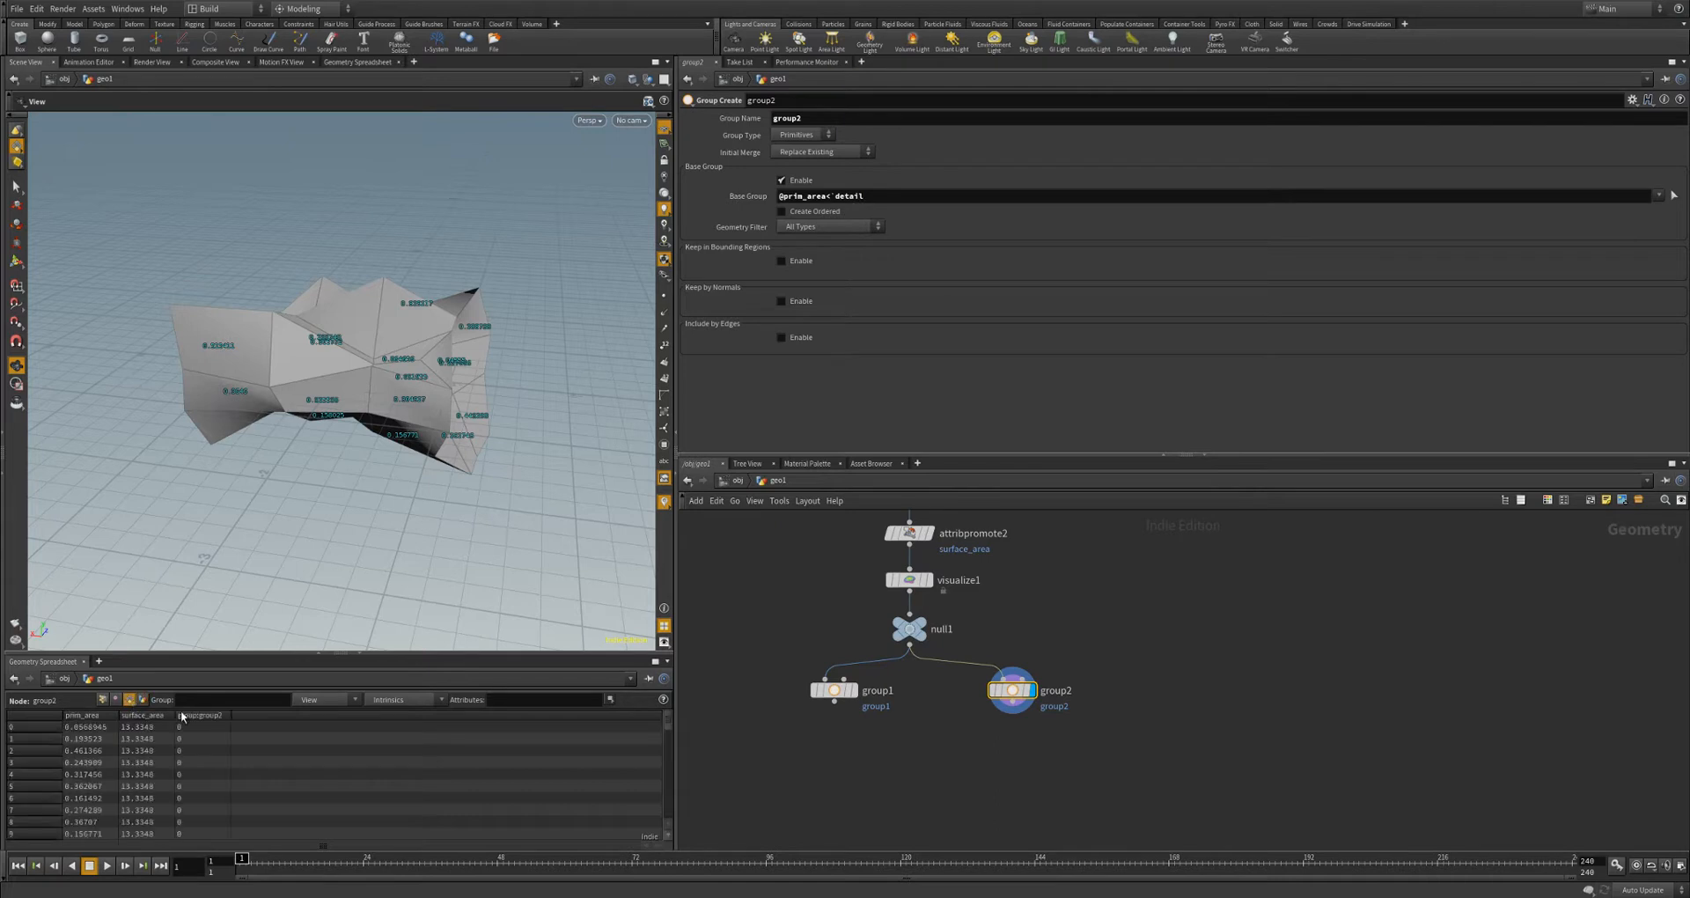
middle_click_drag(1085, 608, 1078, 724)
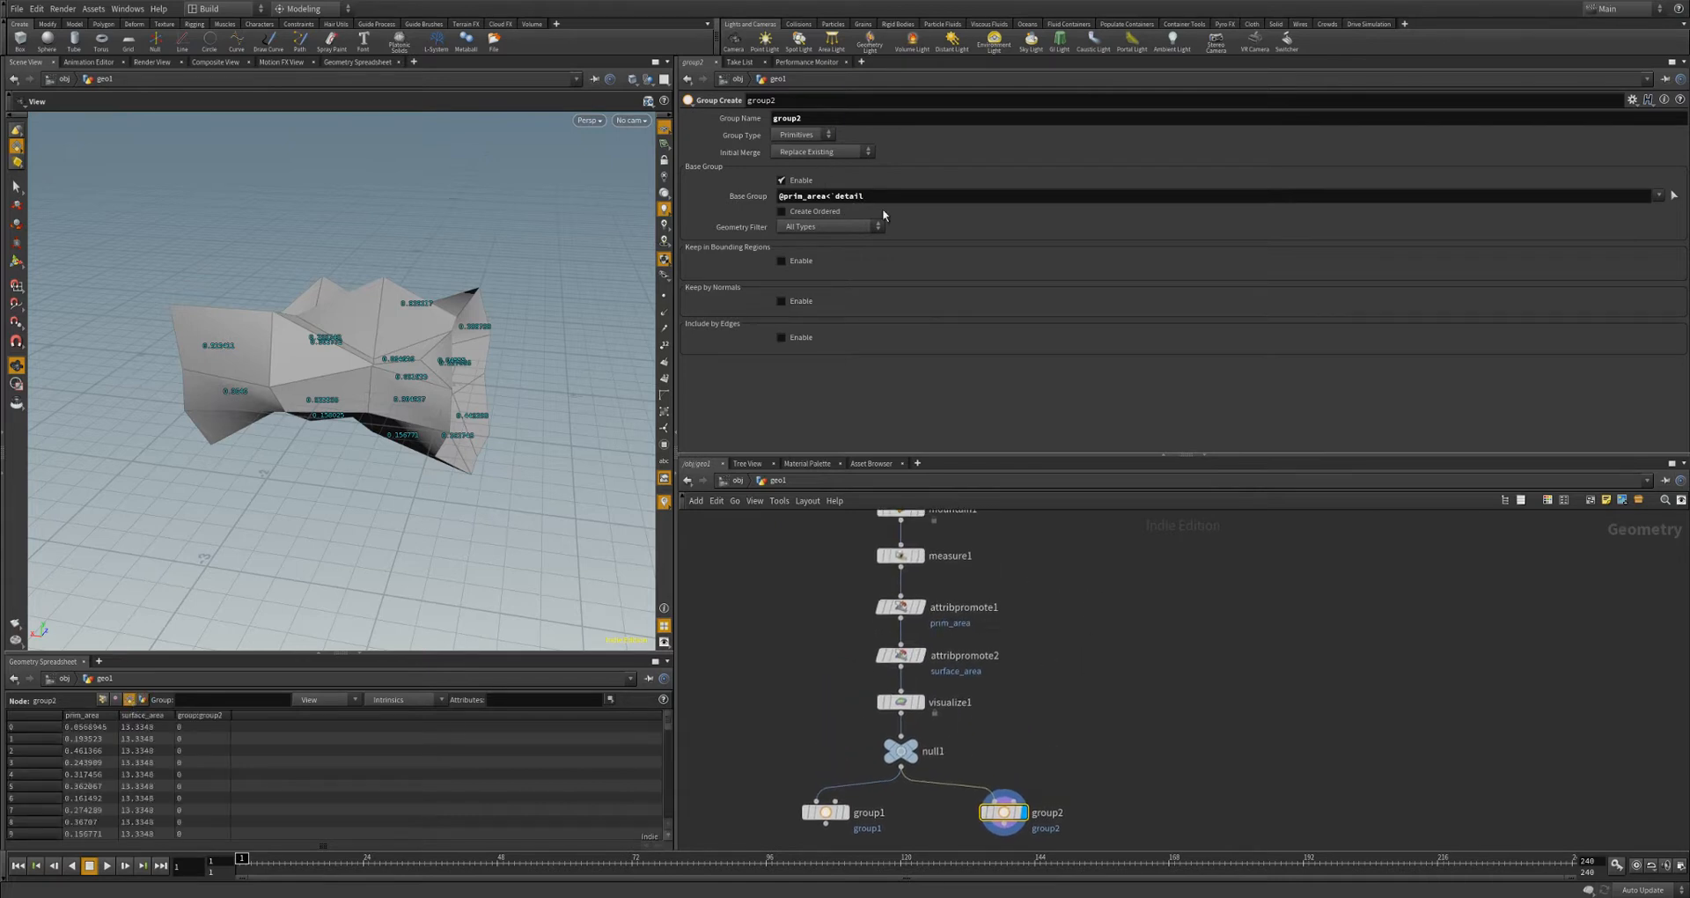
left_click(900, 608)
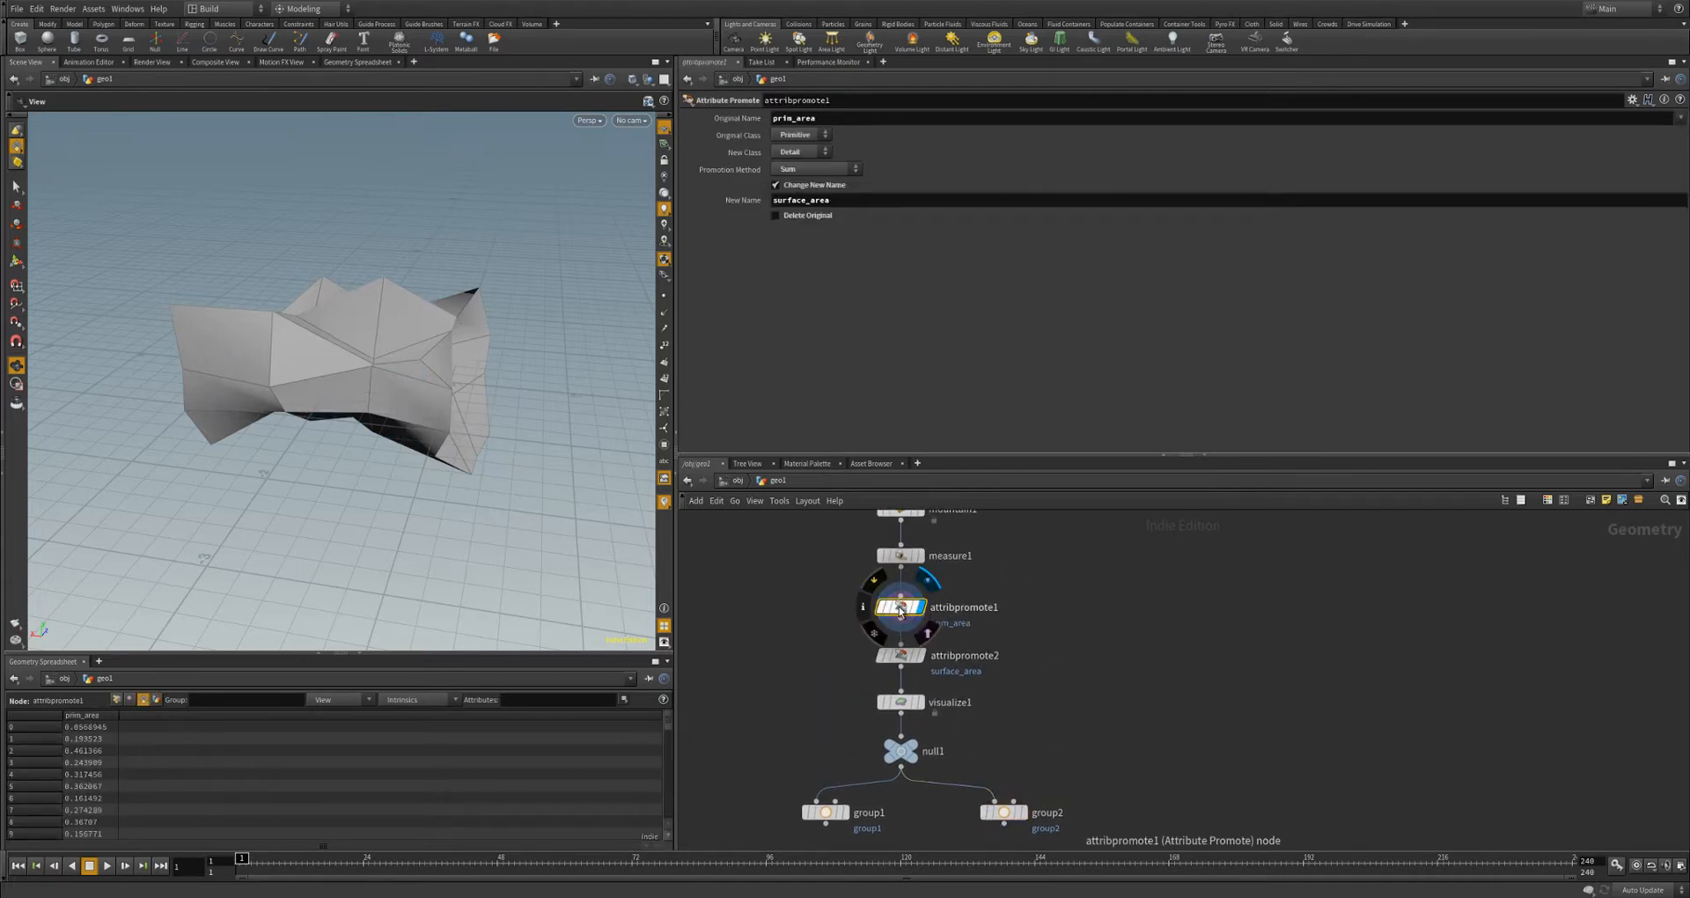
left_click(775, 216)
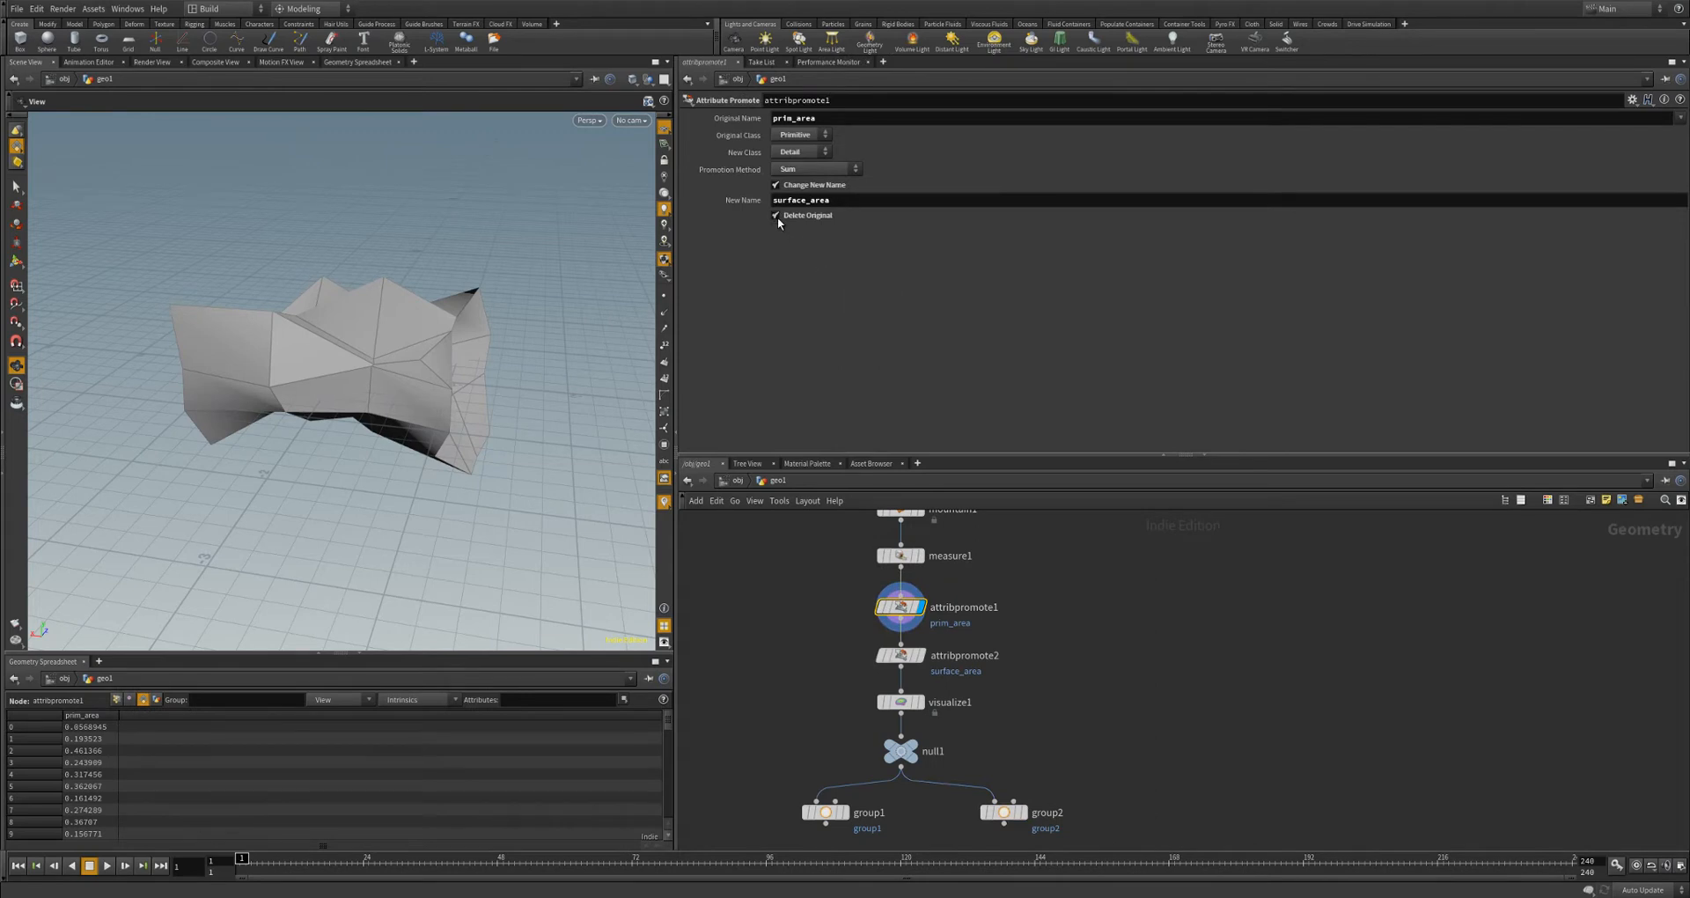
left_click(900, 655)
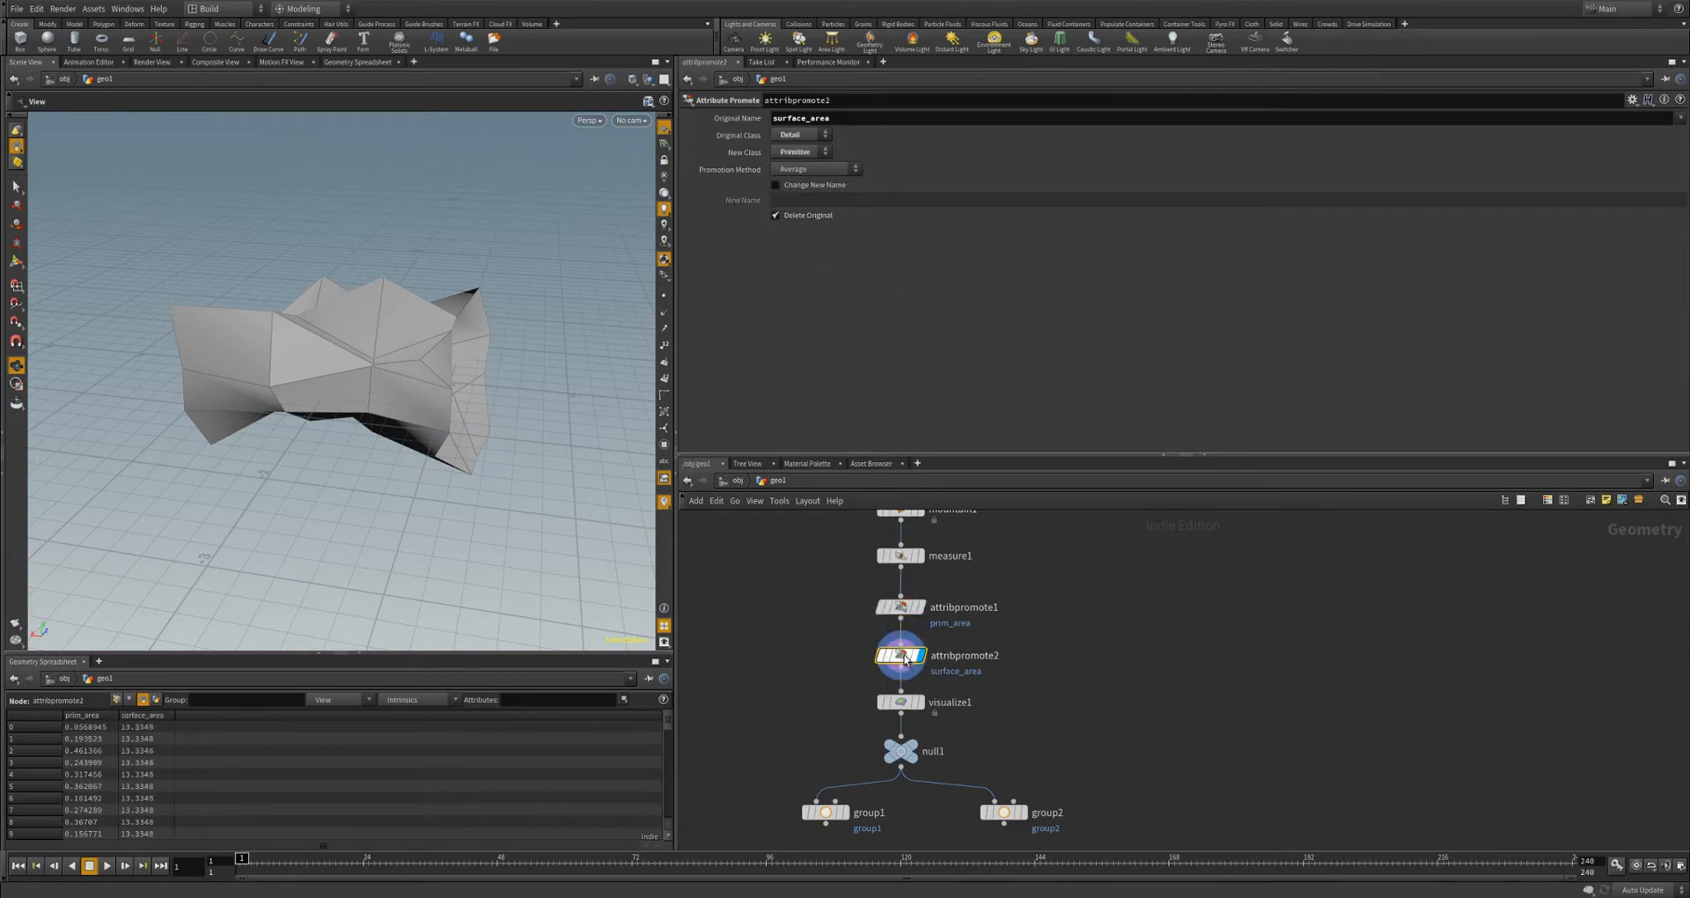
left_click(156, 699)
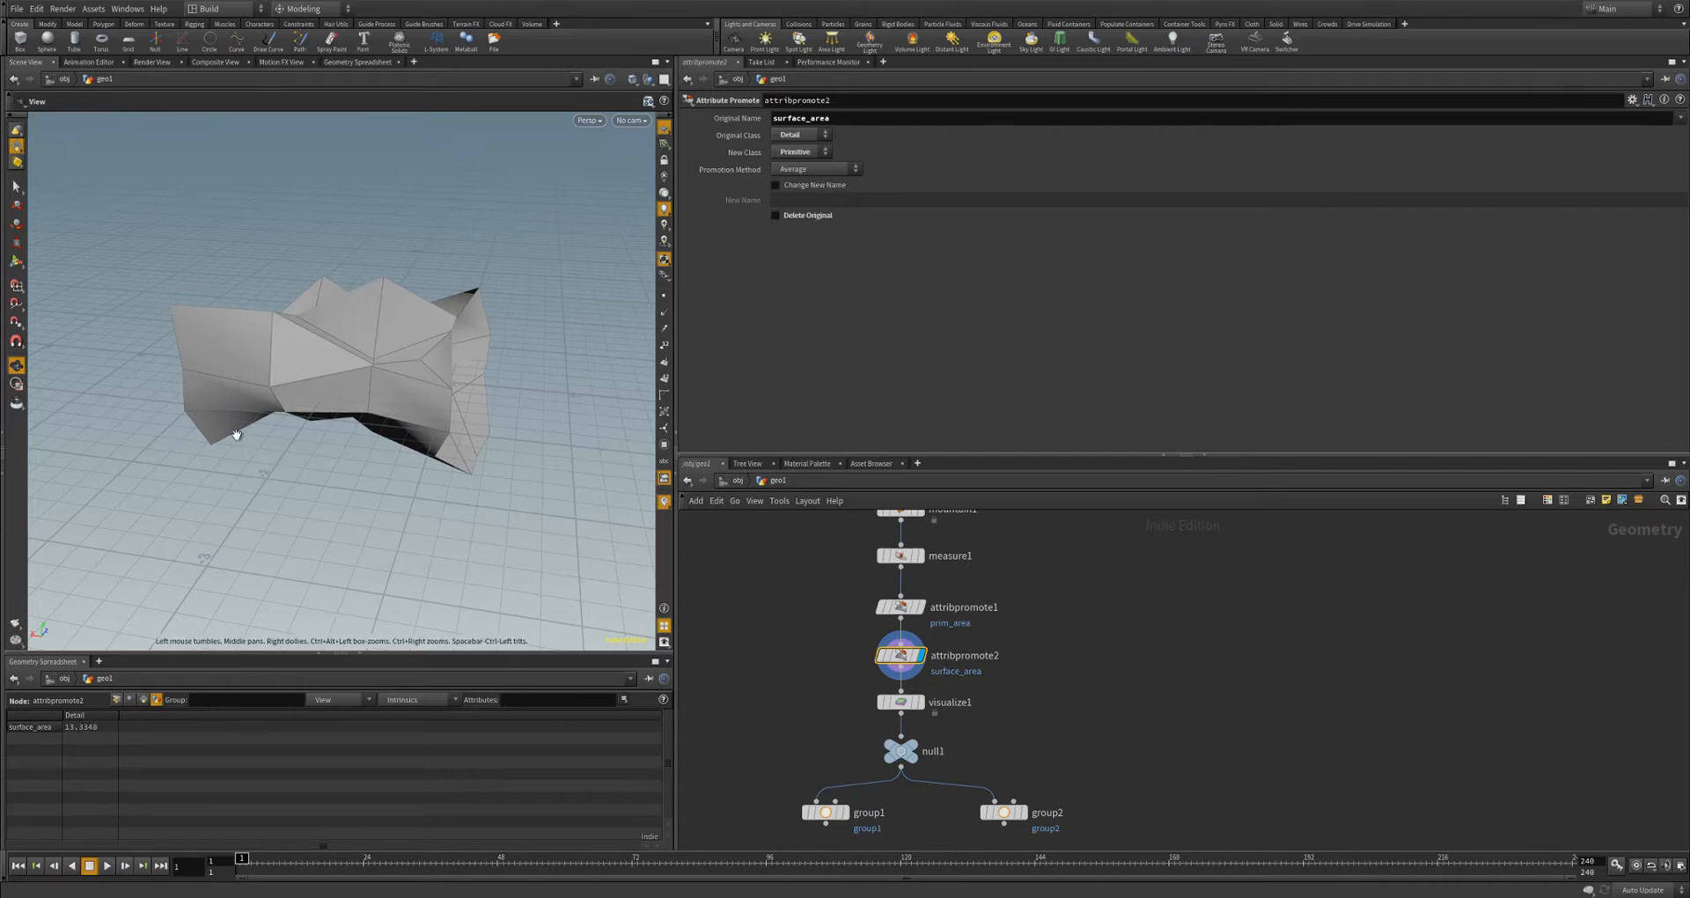
left_click_drag(235, 433, 314, 410)
middle_click_drag(1037, 779, 1006, 725)
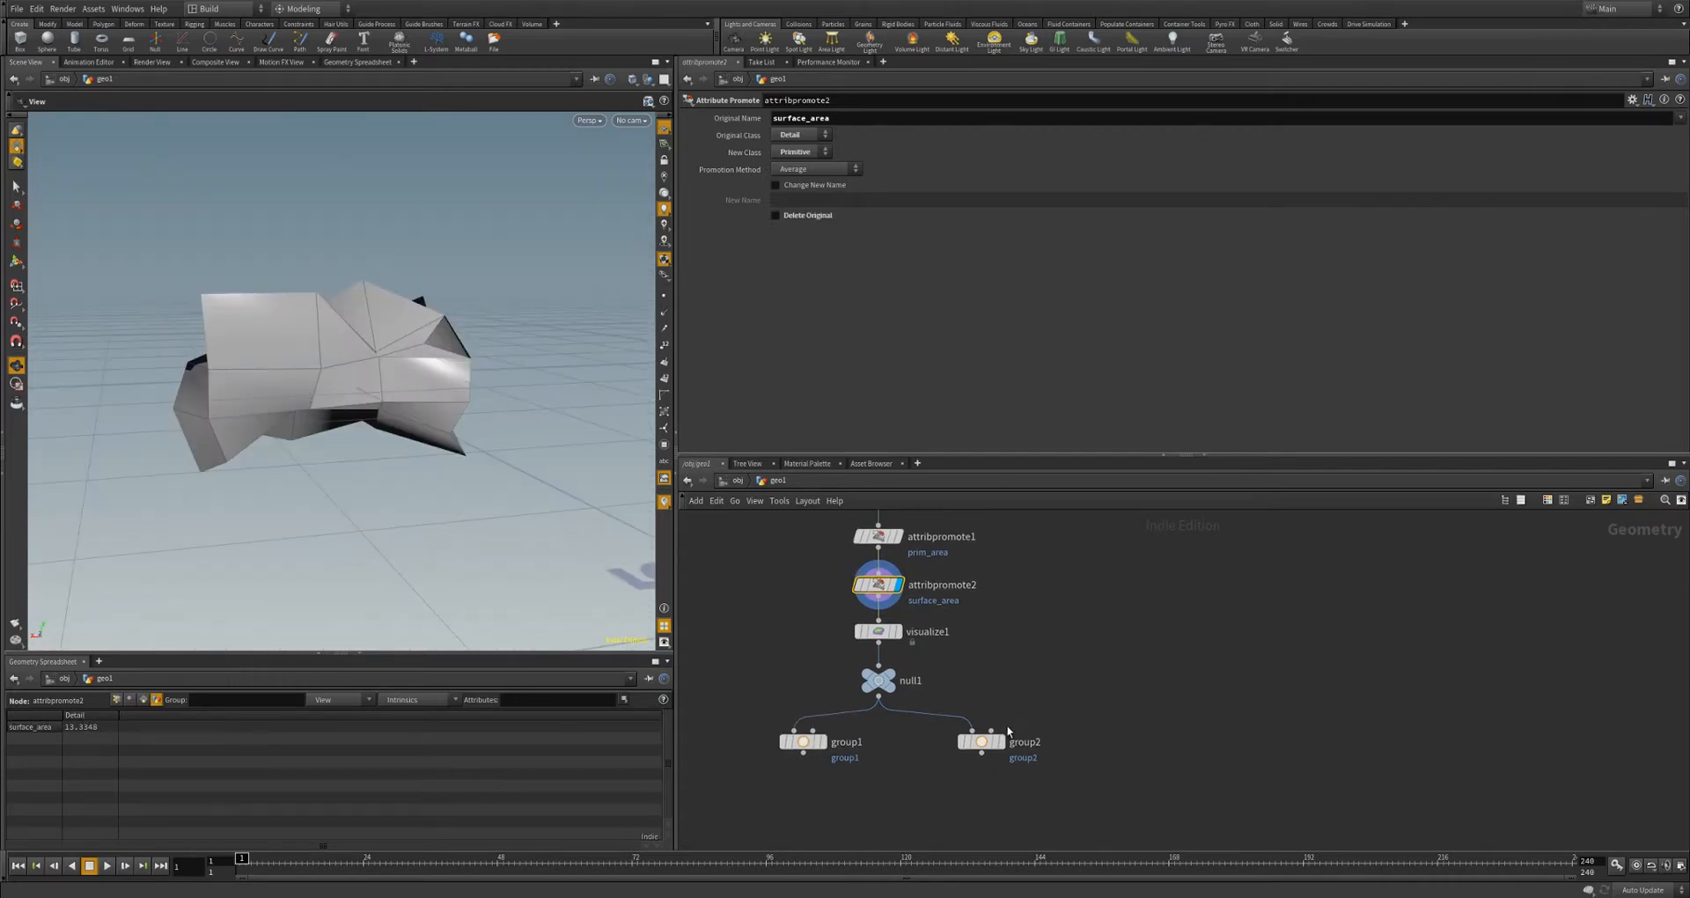
left_click(981, 745)
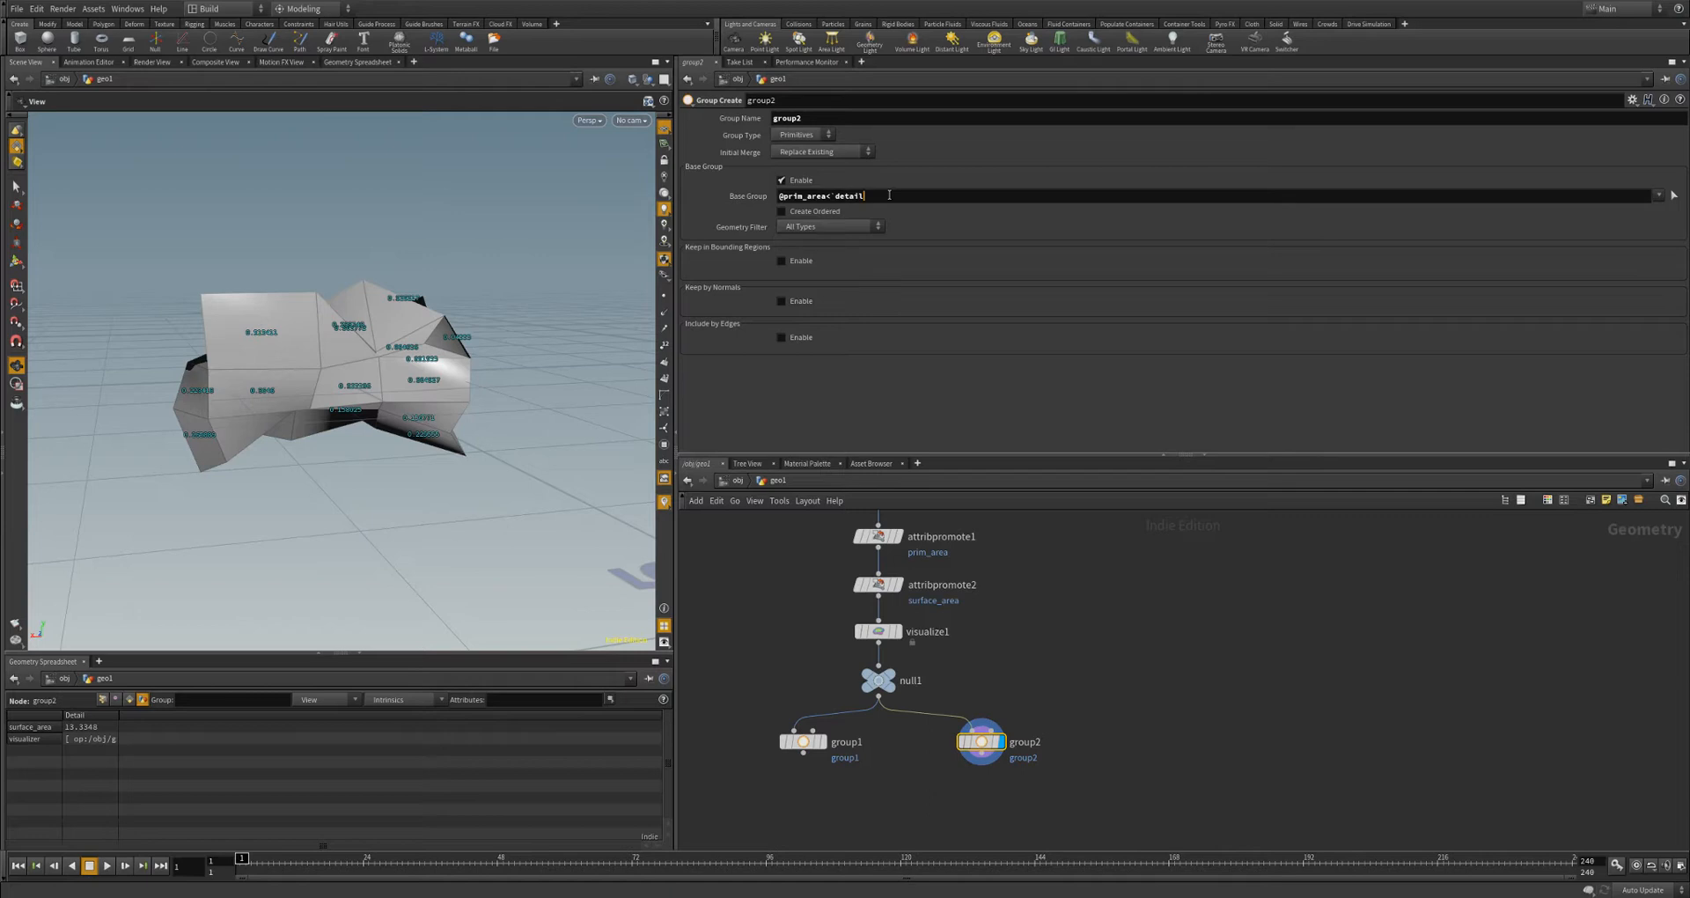
type("(")
type("\"../")
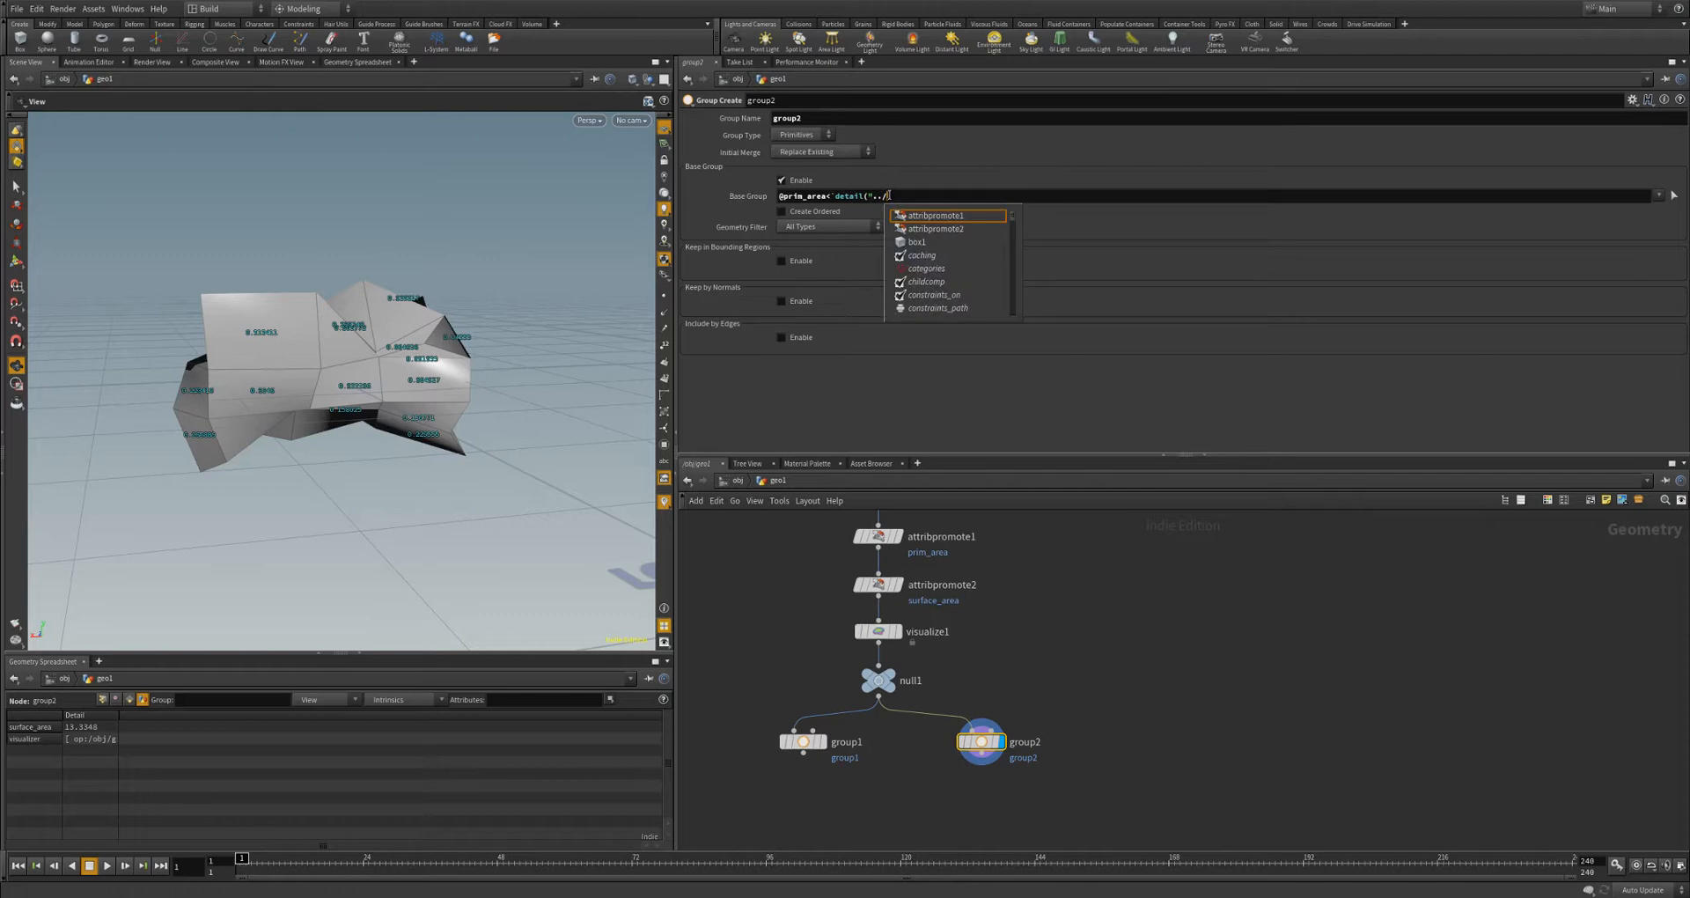
type("null")
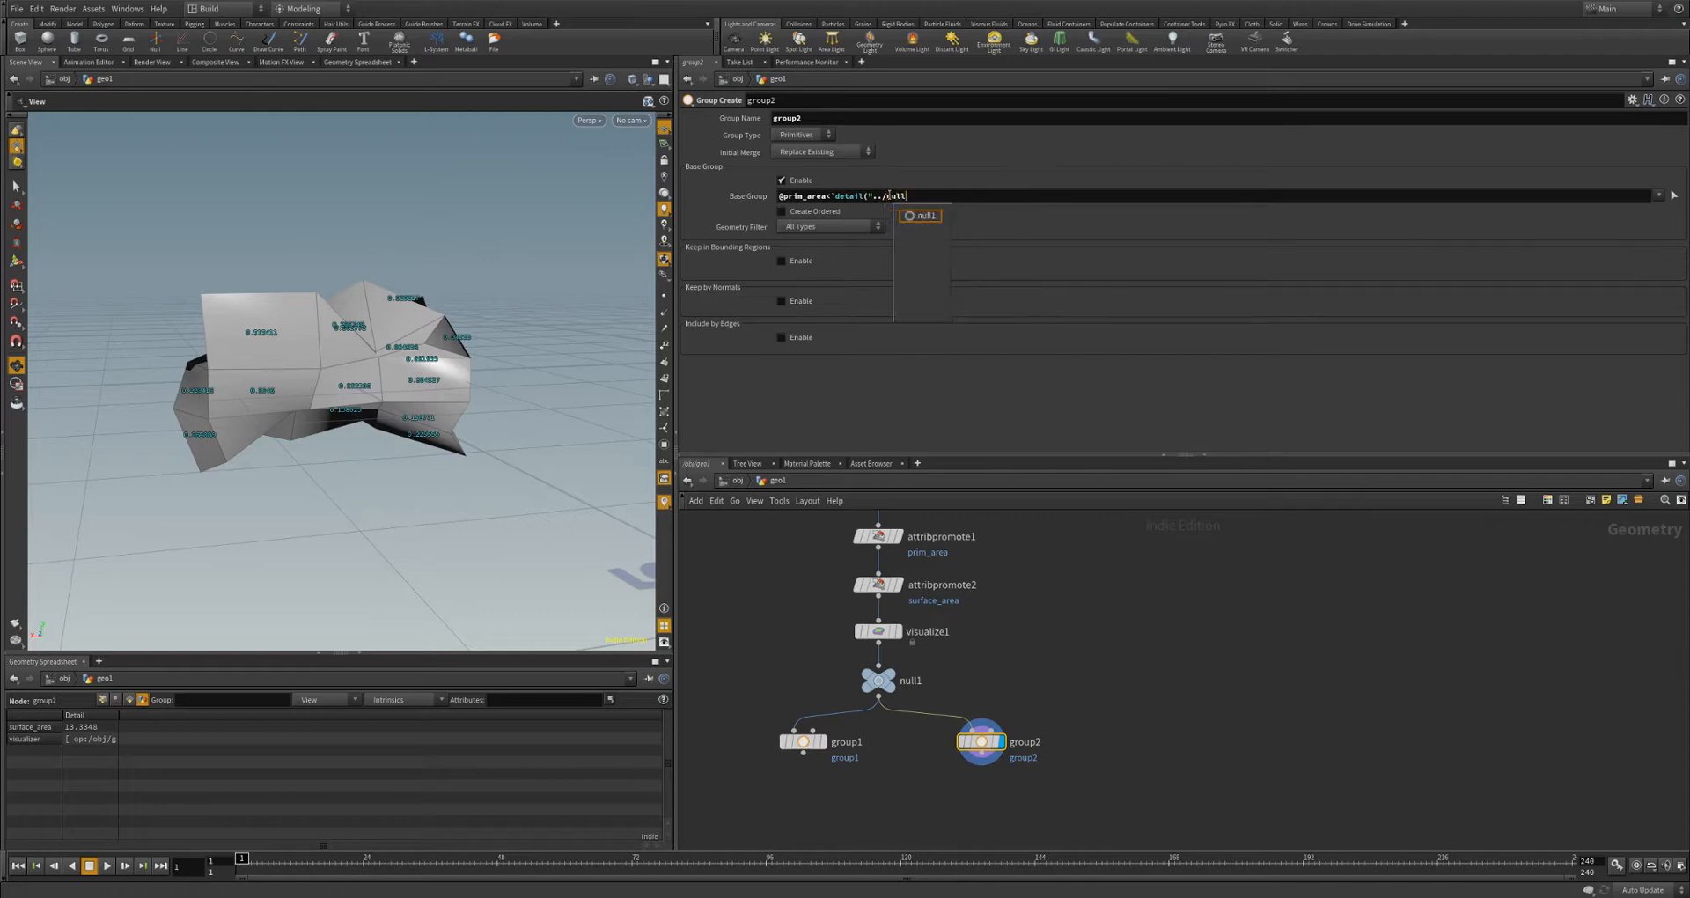
type("1\"")
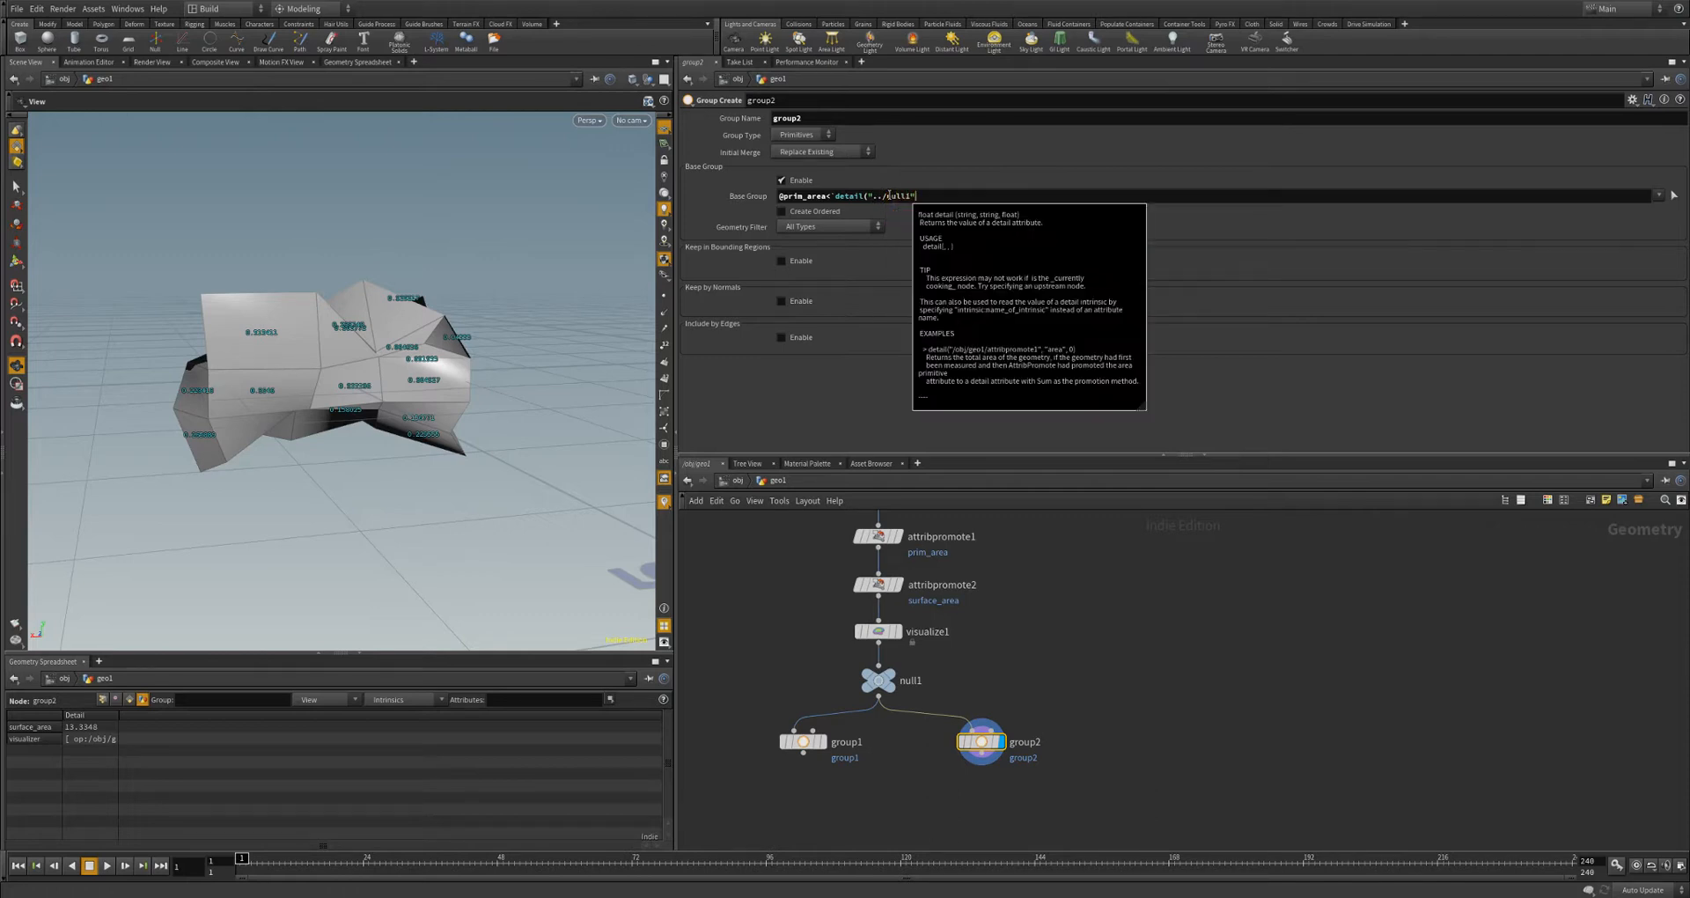
type(", \"")
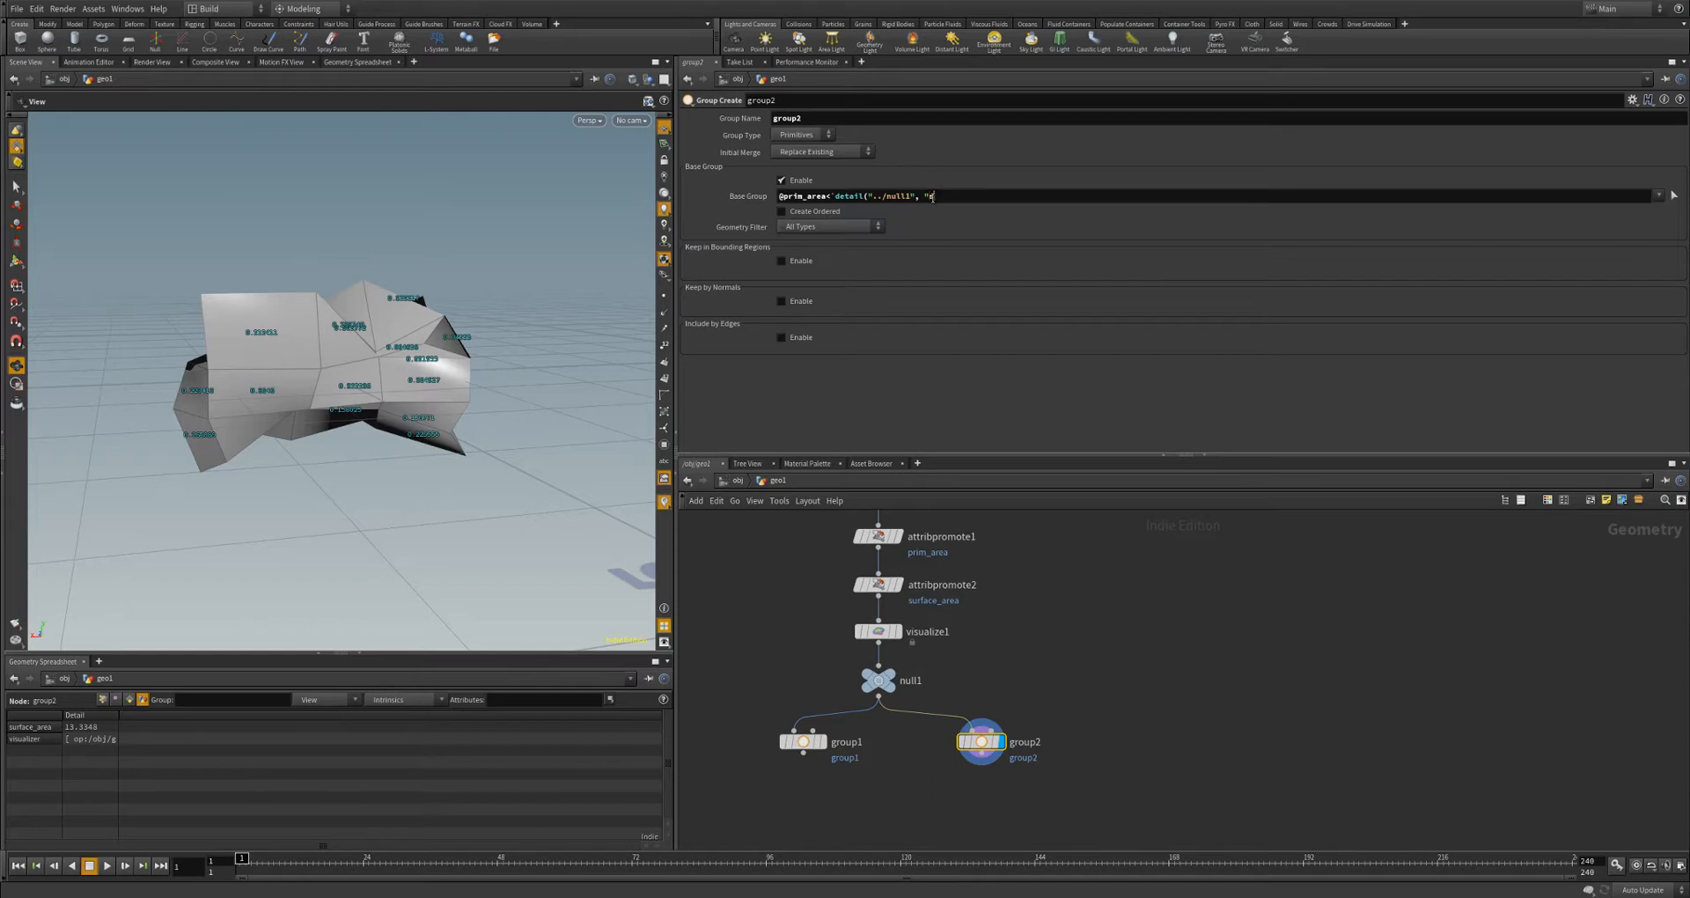
type("surface_area\", 0")
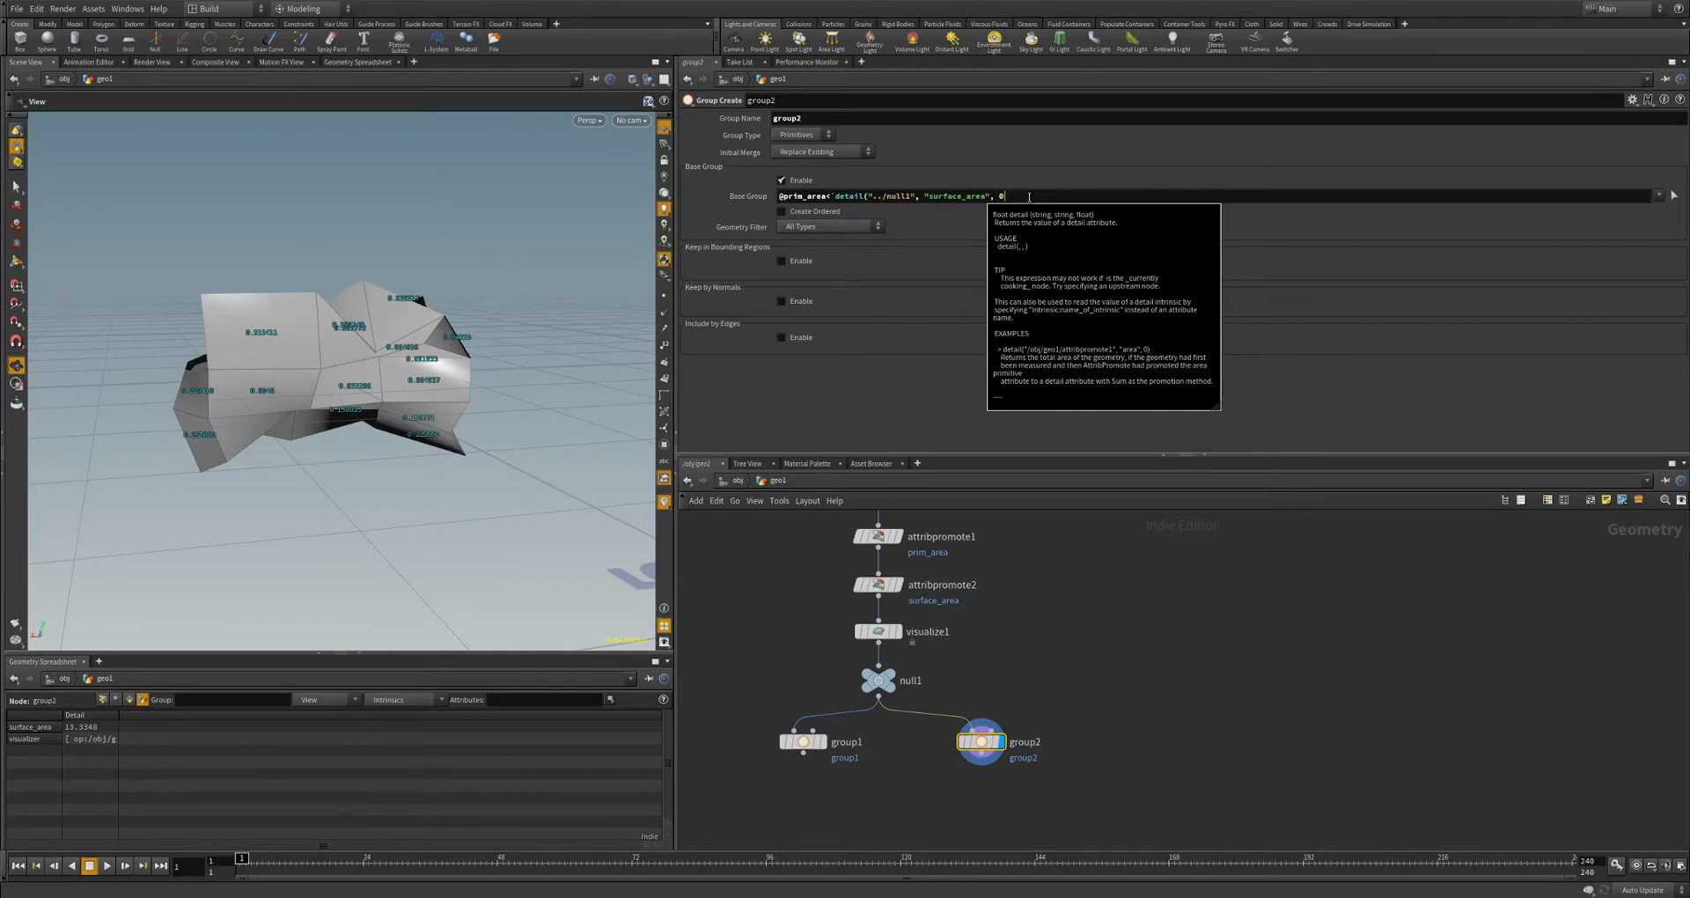
double_click(1002, 197)
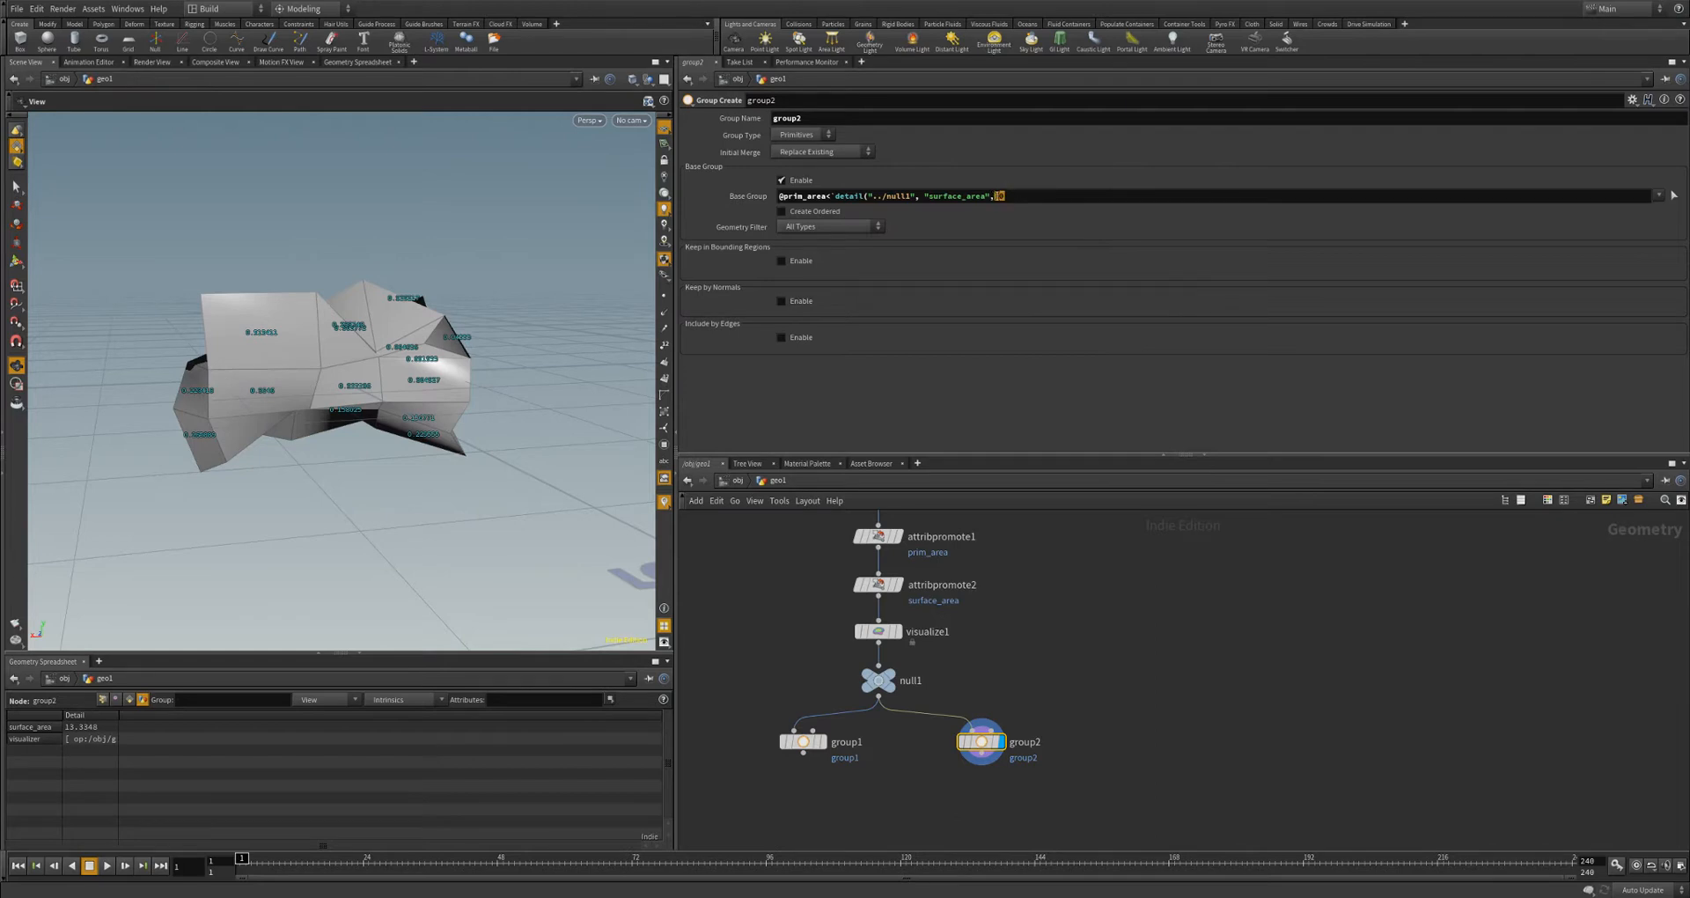
key("BackSpace")
type("0")
type("`")
key("Return")
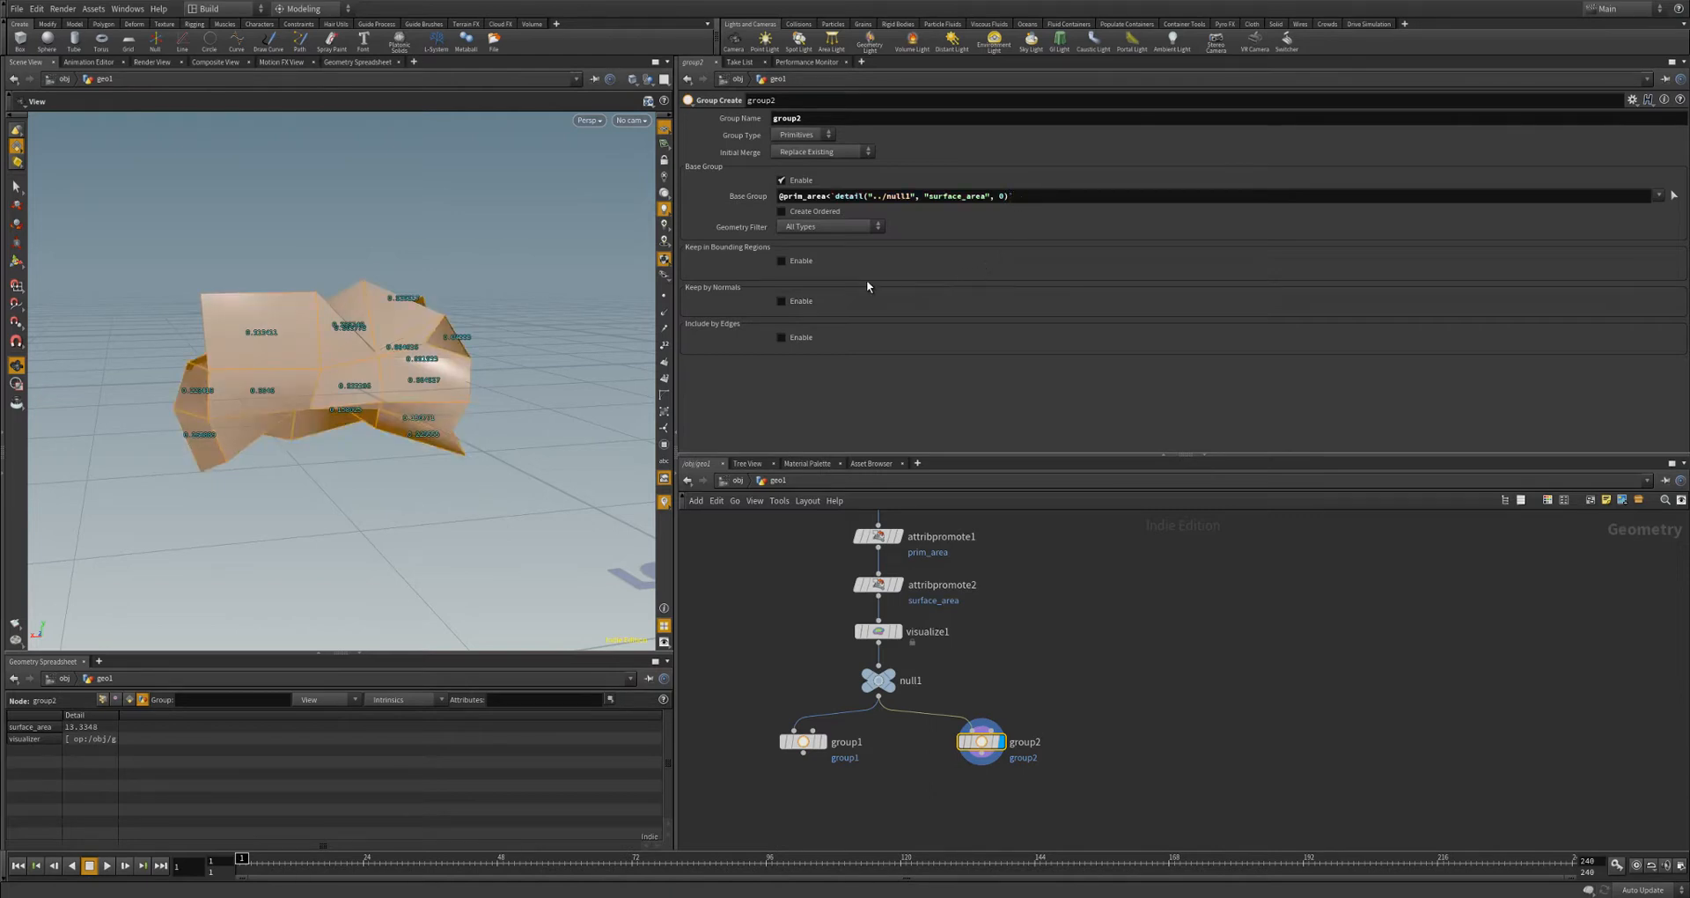
- Multiply the detail surface_area term in group2's base group expression by 0.1 and examine the grouped faces
left_click_drag(325, 375, 475, 433)
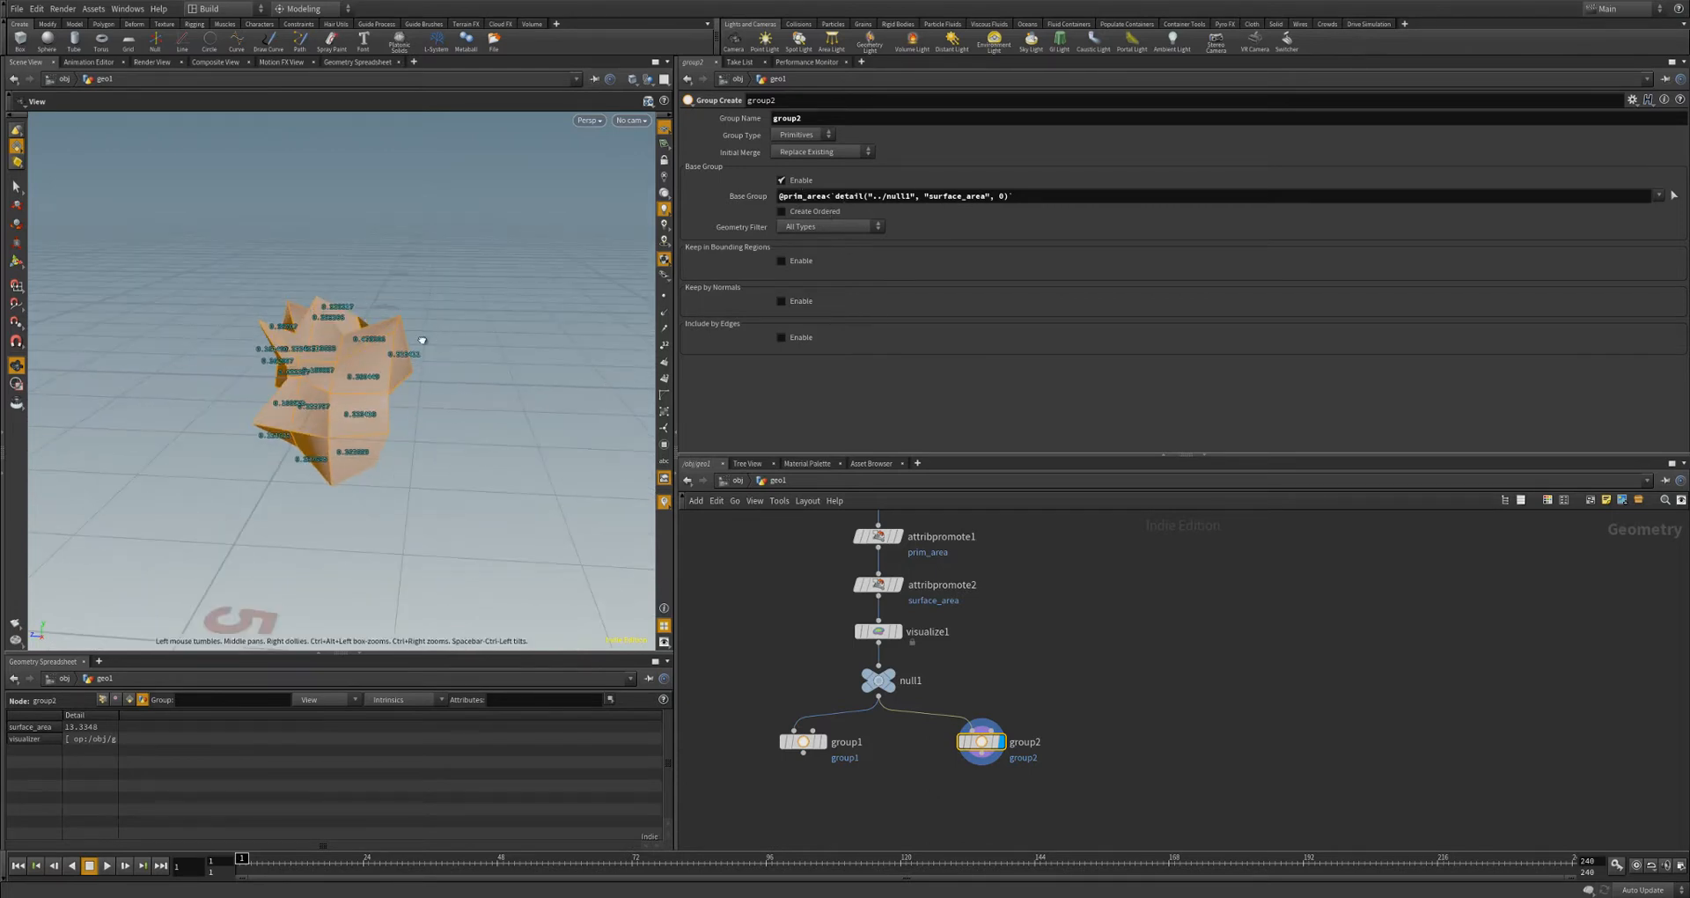
left_click_drag(366, 309, 295, 311)
left_click(1013, 200)
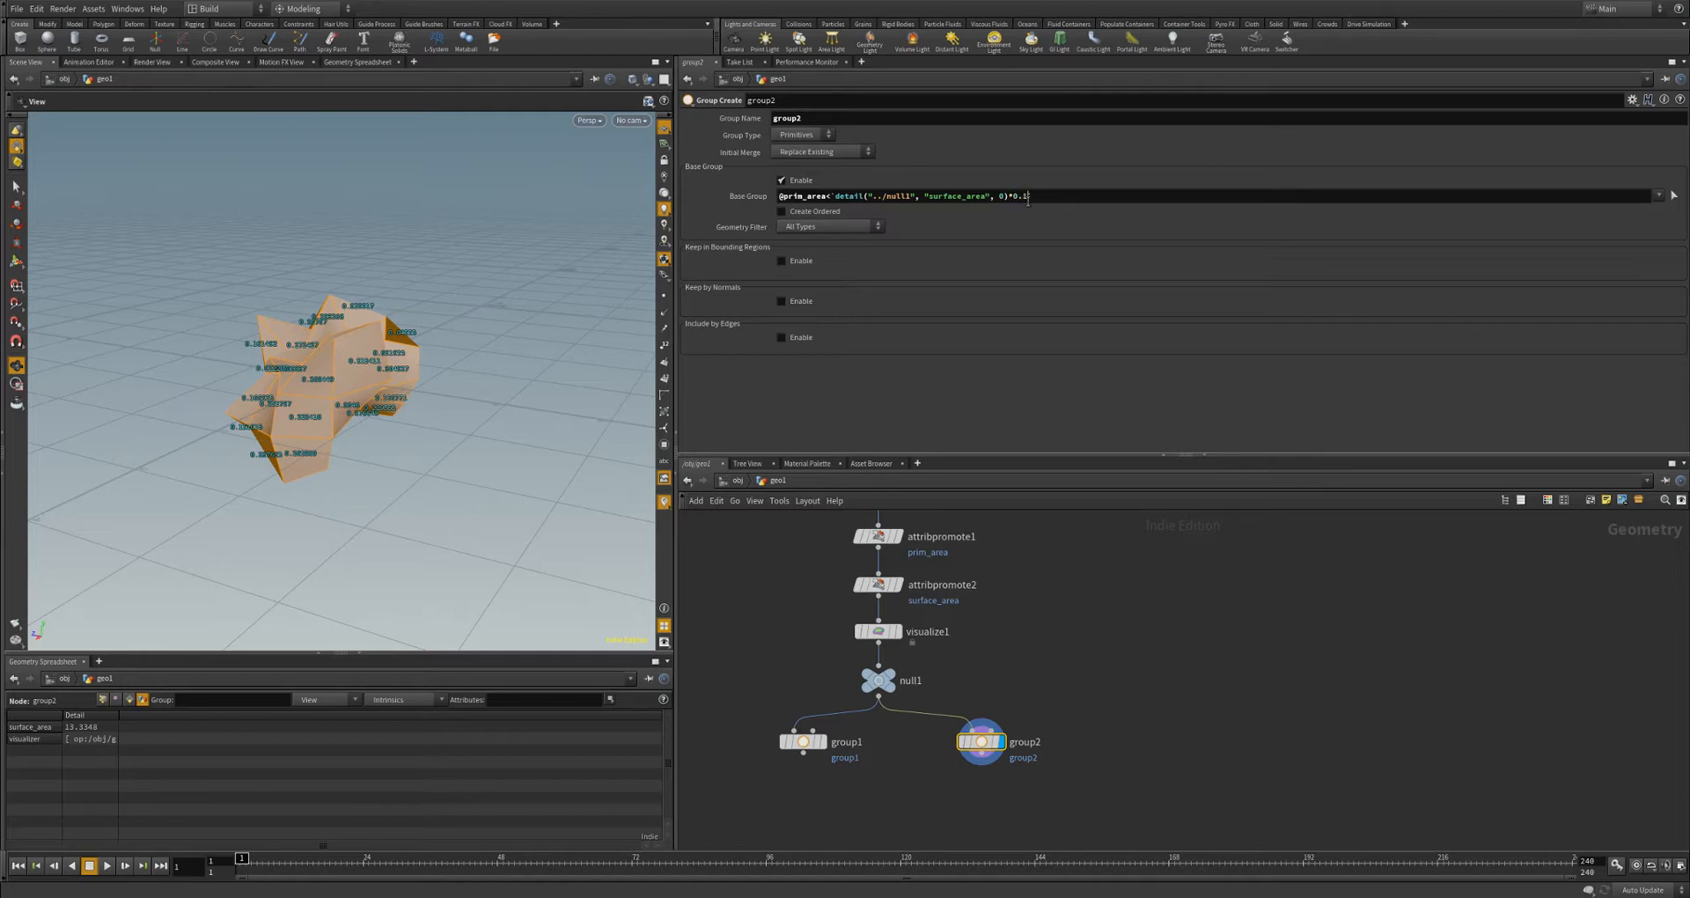
type("`")
left_click_drag(498, 313, 397, 414)
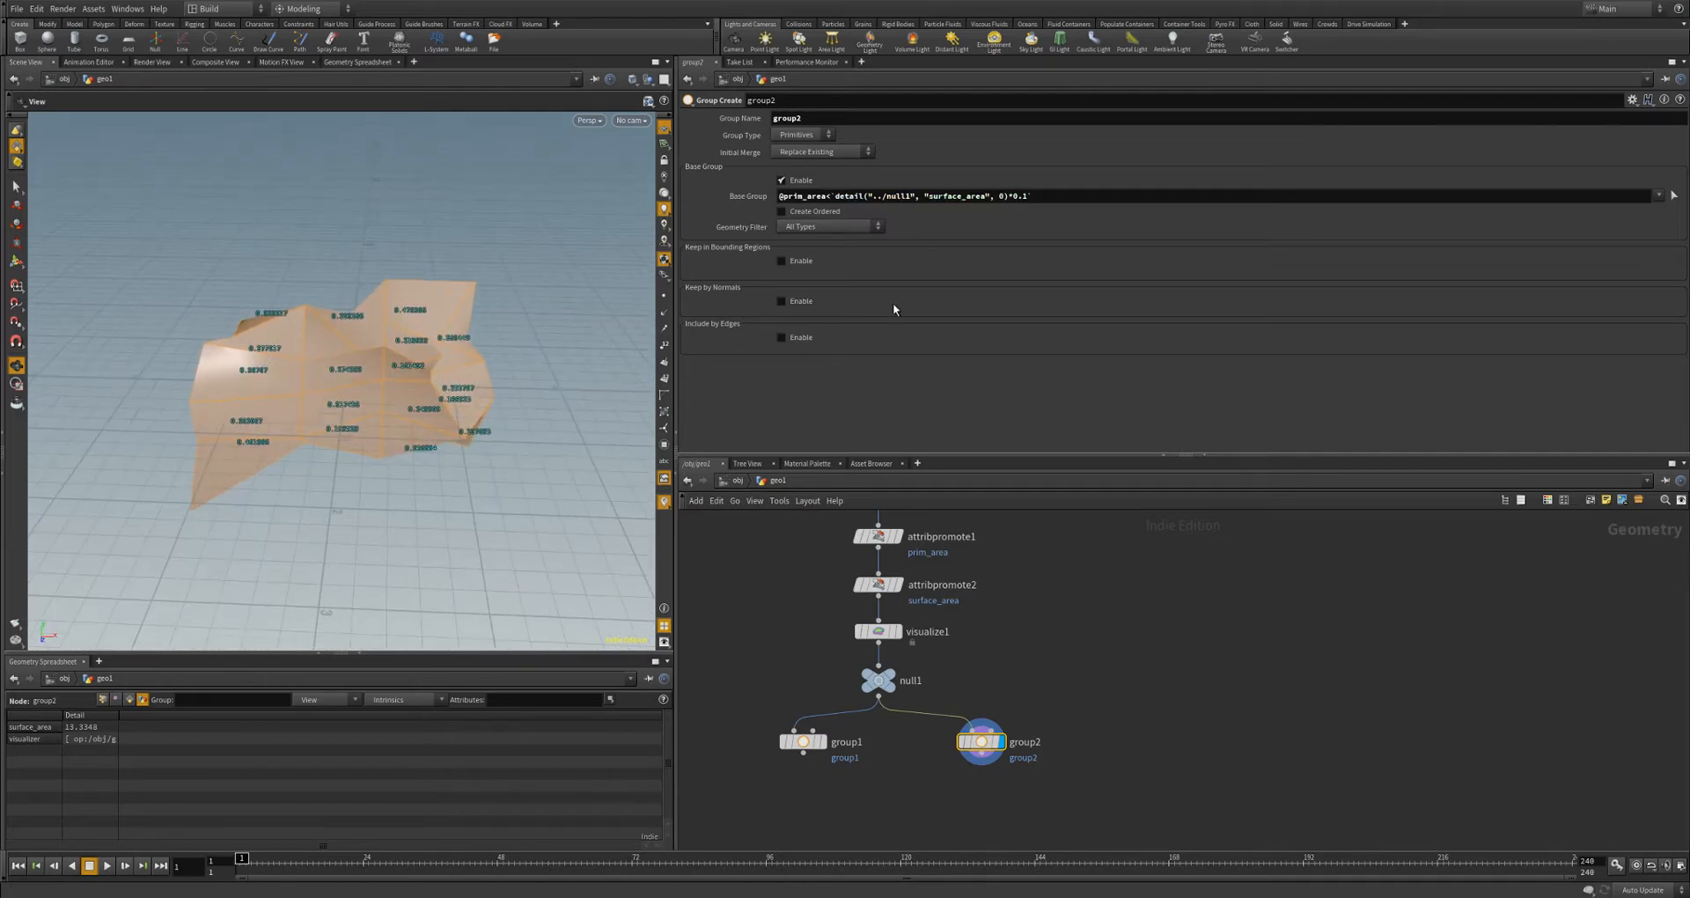
- Change the multiplier in group2's base group expression to 0.01 and examine the grouped faces from another angle
left_click(1024, 197)
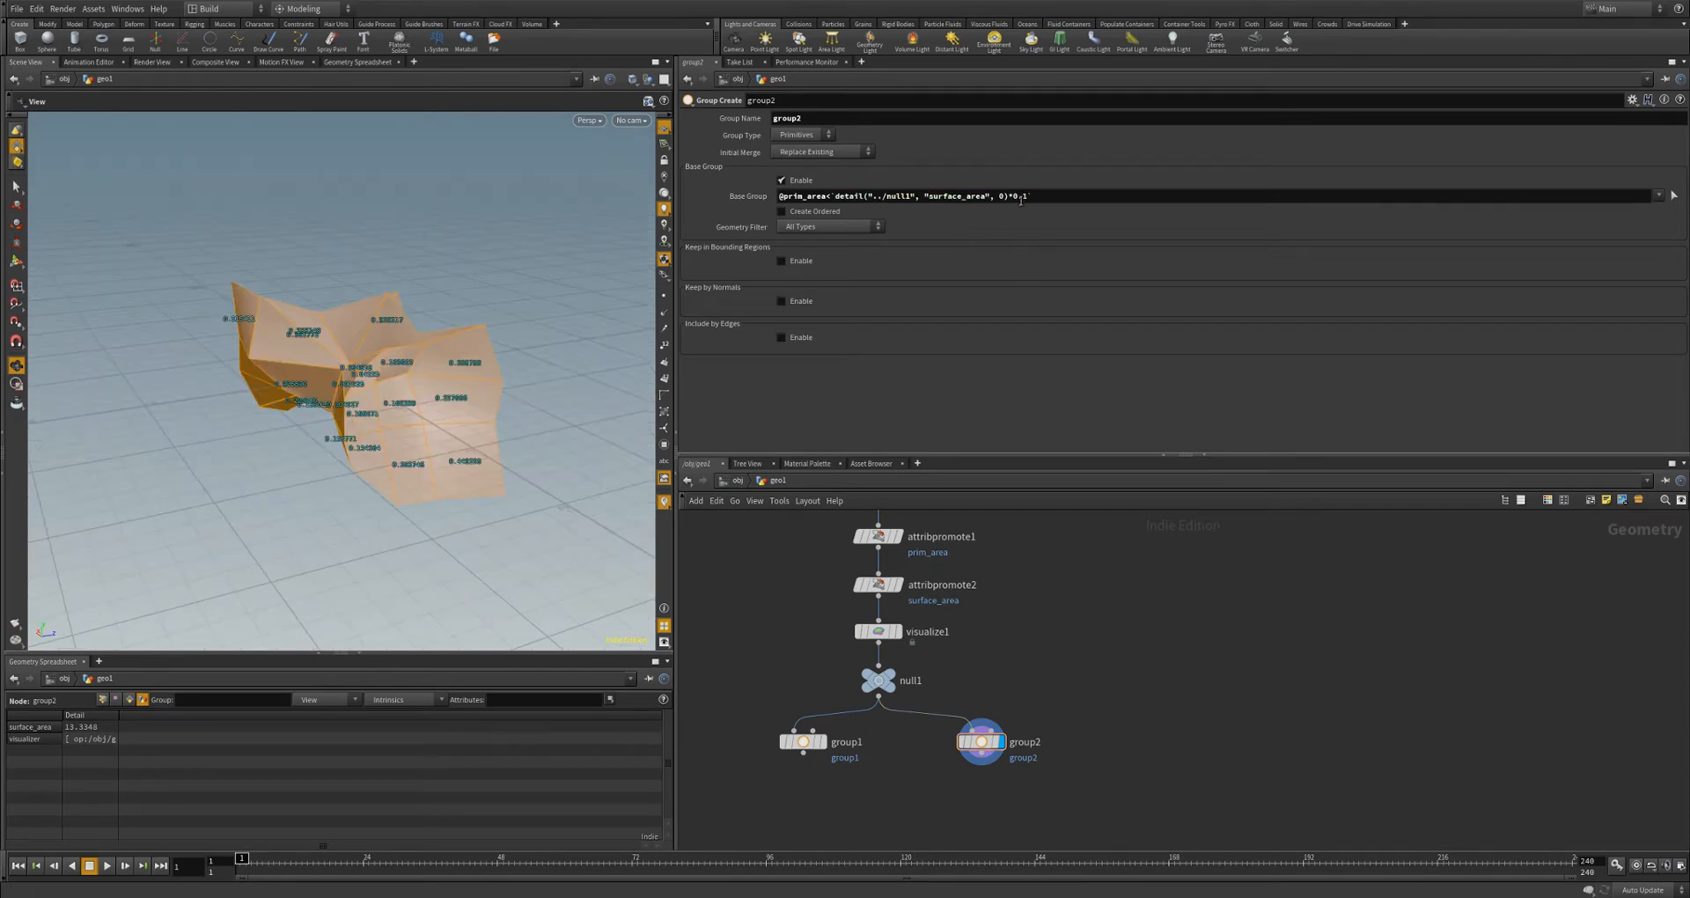
left_click(1024, 196)
type("01")
key("Return")
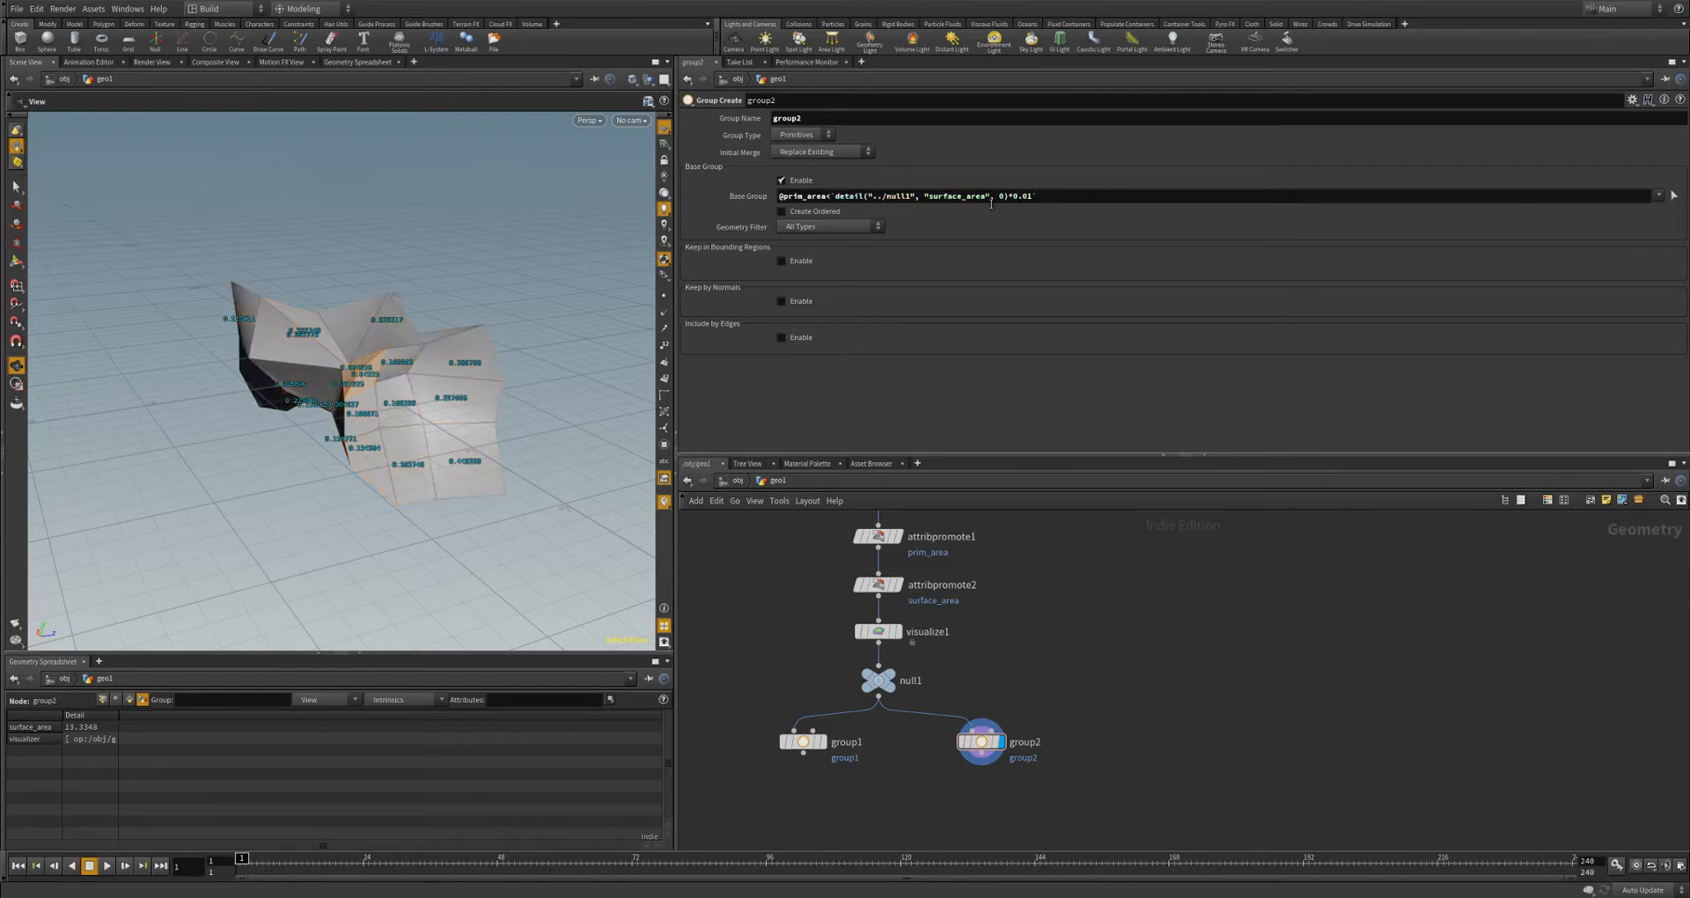
left_click_drag(539, 371, 500, 493)
- Set mountain1's Height to about 2.539 and Element Size to about 1.809, and view the regrouped faces
middle_click_drag(1082, 561, 1093, 672)
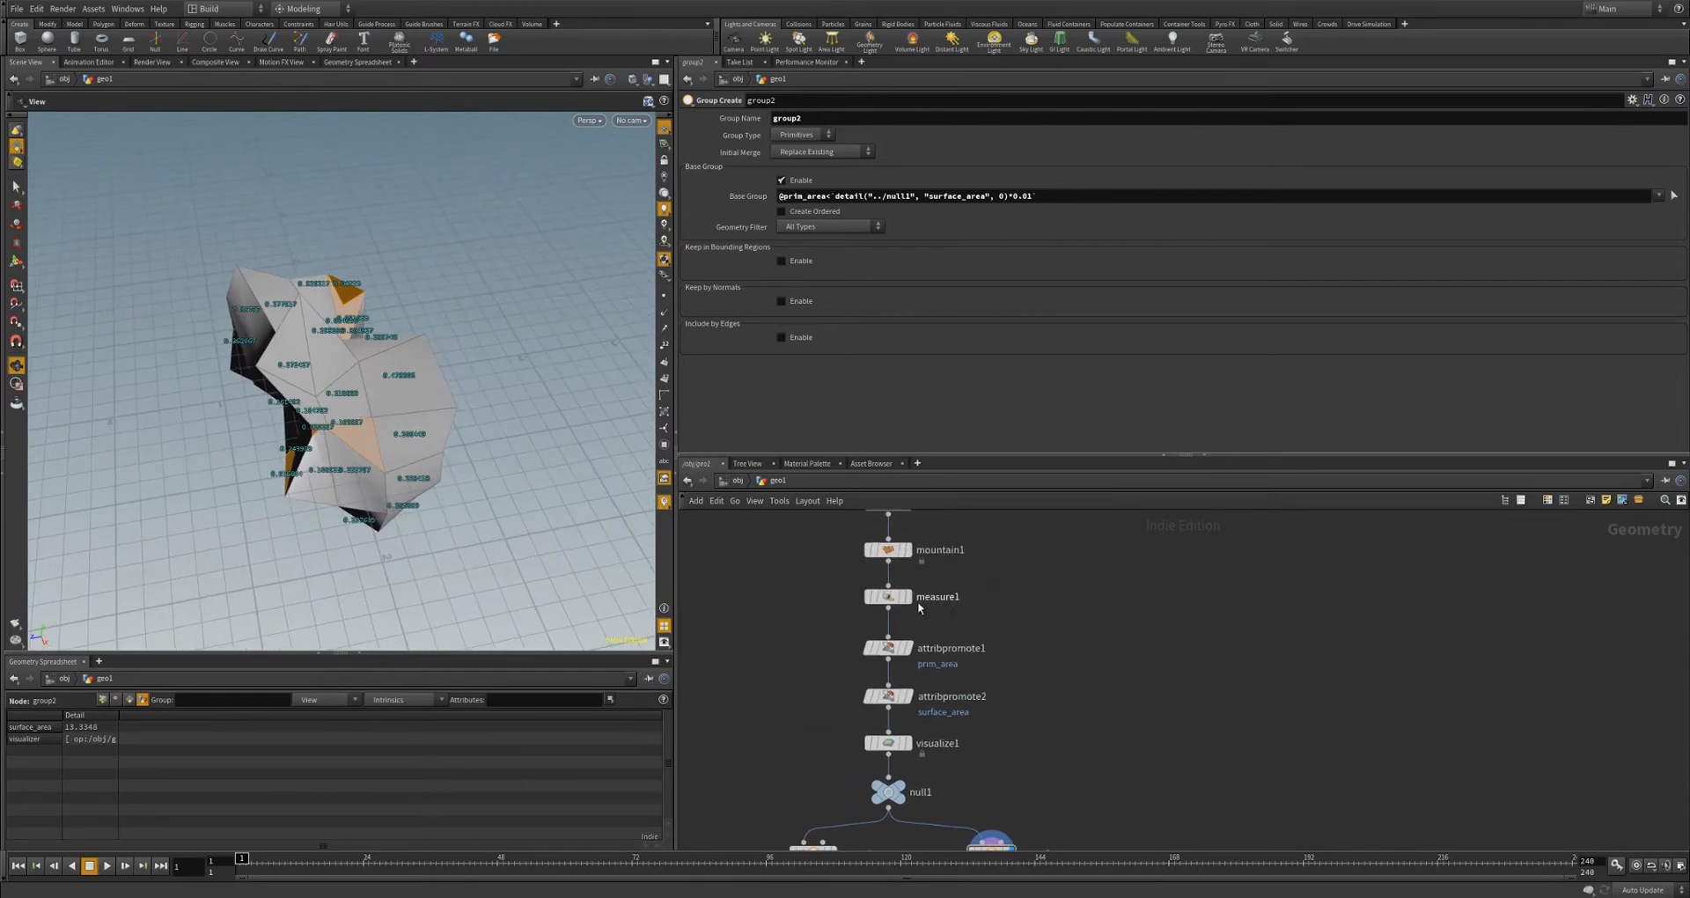
left_click(887, 549)
mouse_move(1110, 149)
left_mouse_down()
mouse_move(920, 155)
mouse_move(1091, 150)
left_mouse_up()
left_click_drag(969, 166, 1035, 170)
left_click_drag(415, 418, 176, 456)
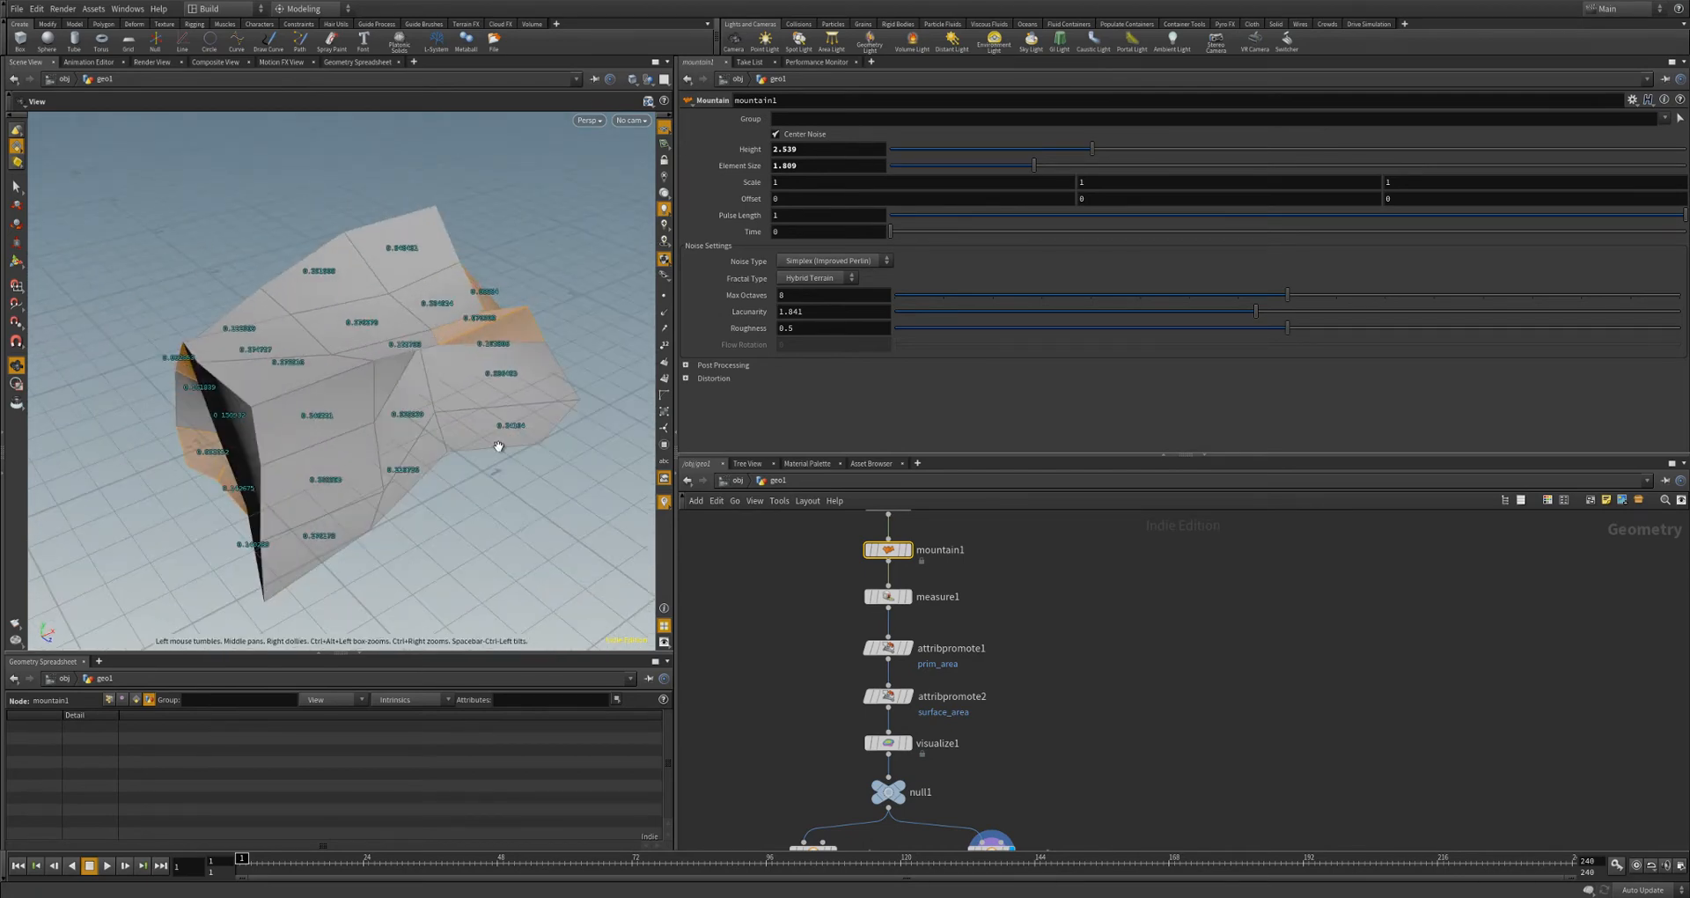
left_click_drag(438, 270, 406, 414)
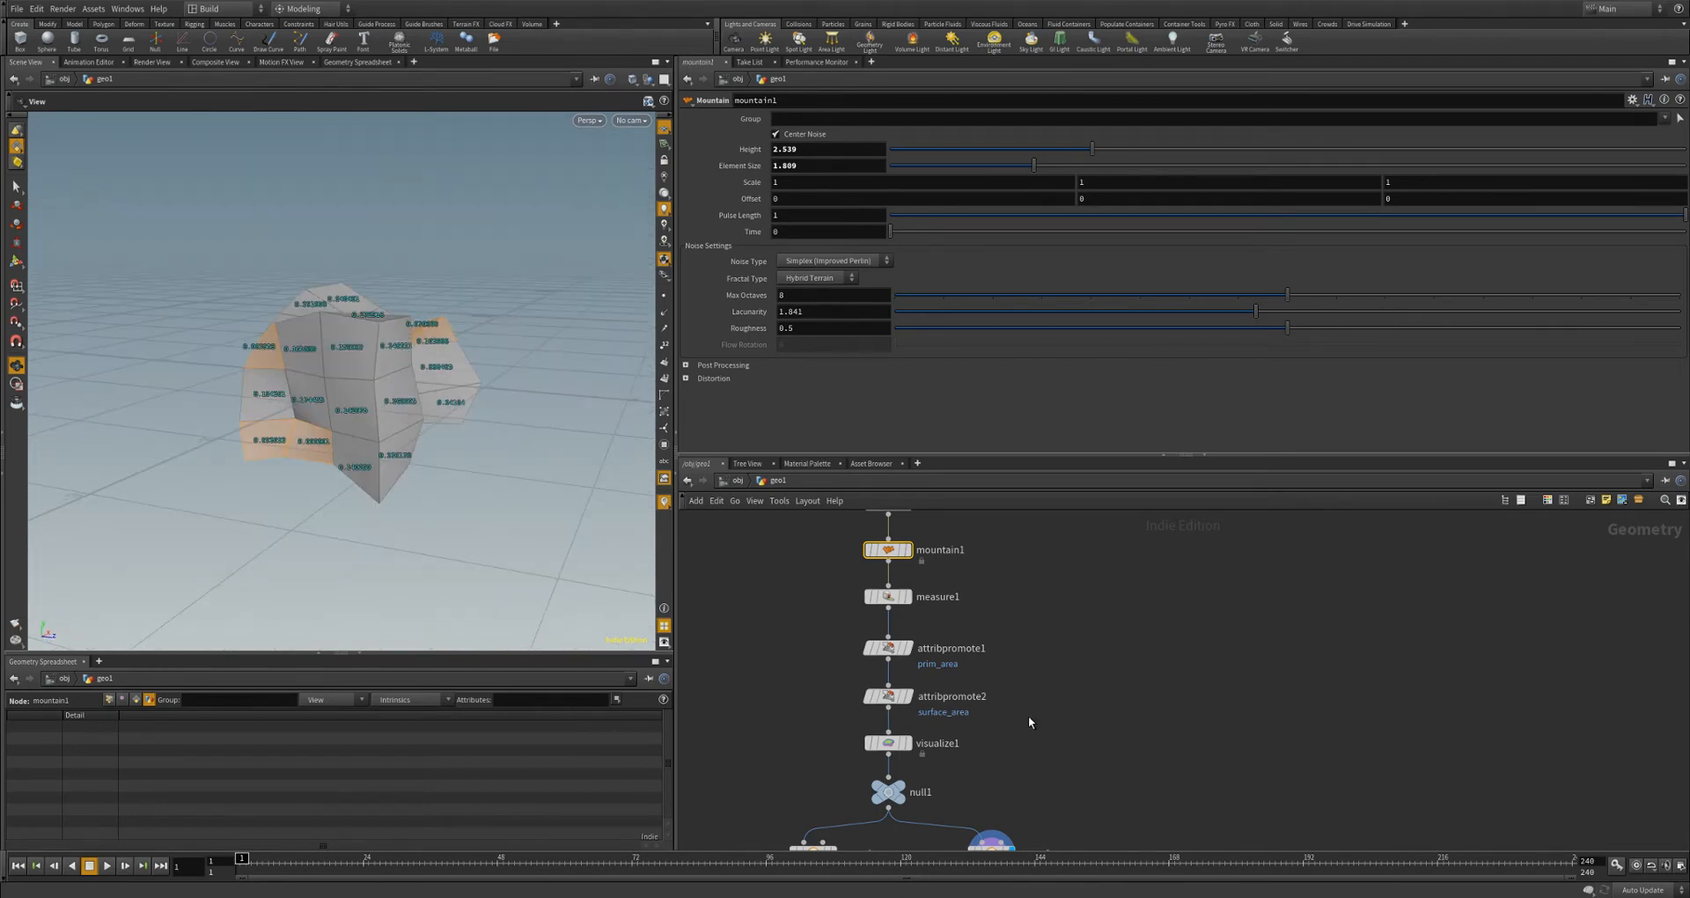
- Display group1's result for comparison, examine its grouped faces, and open group1's parameters
middle_click_drag(1030, 721, 1045, 603)
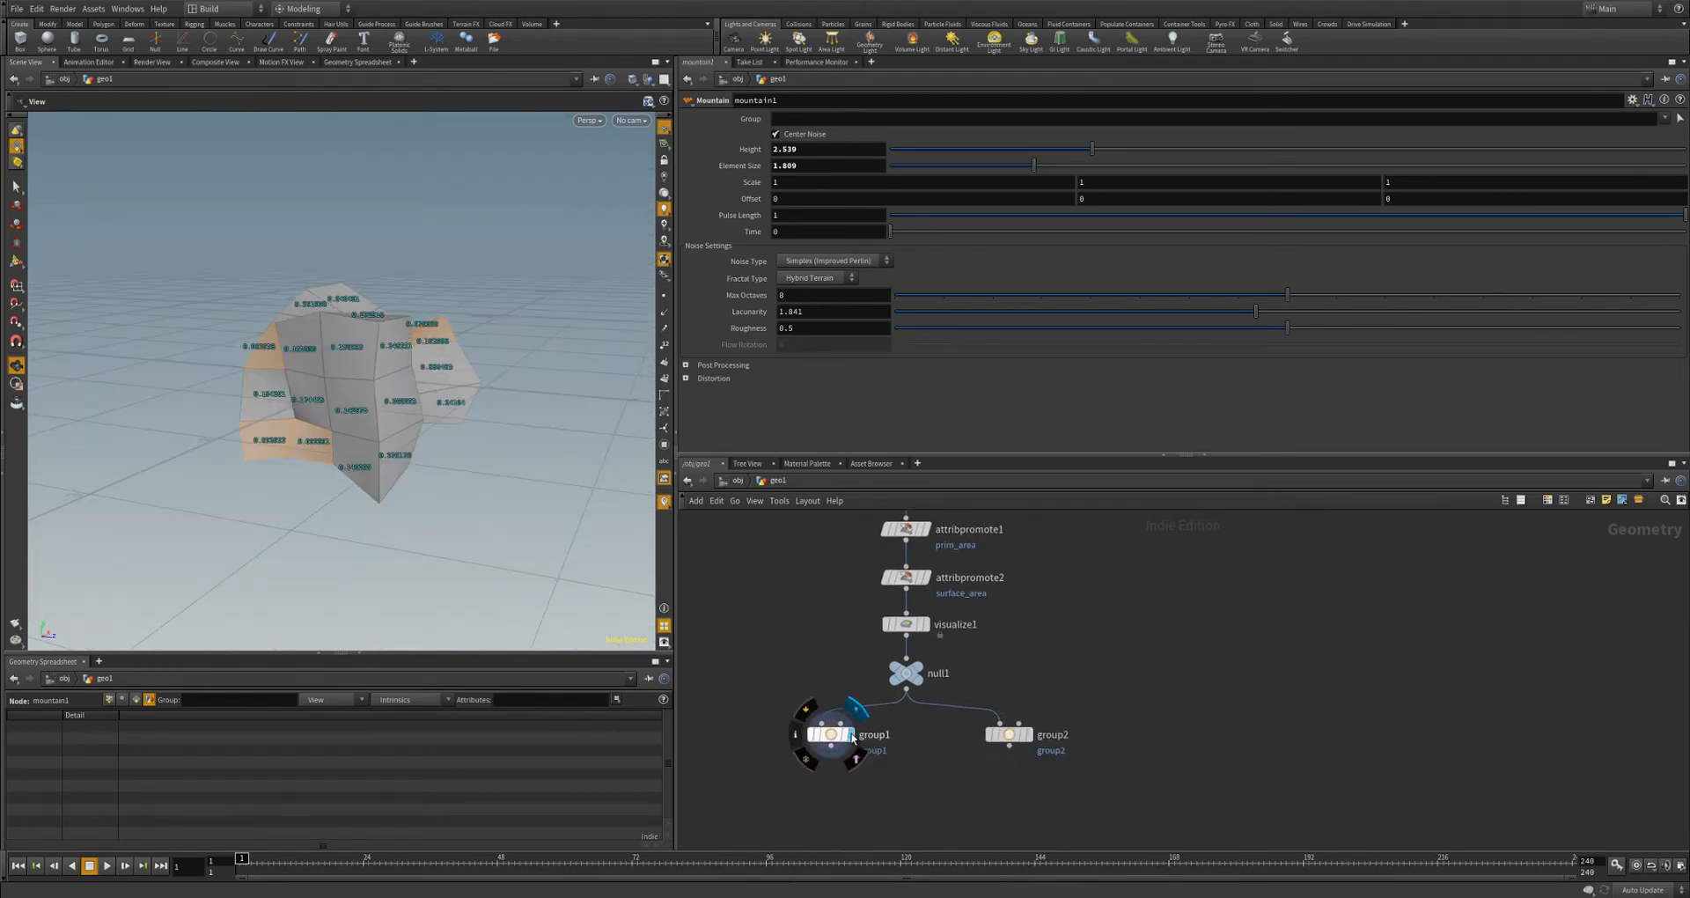
left_click(852, 738)
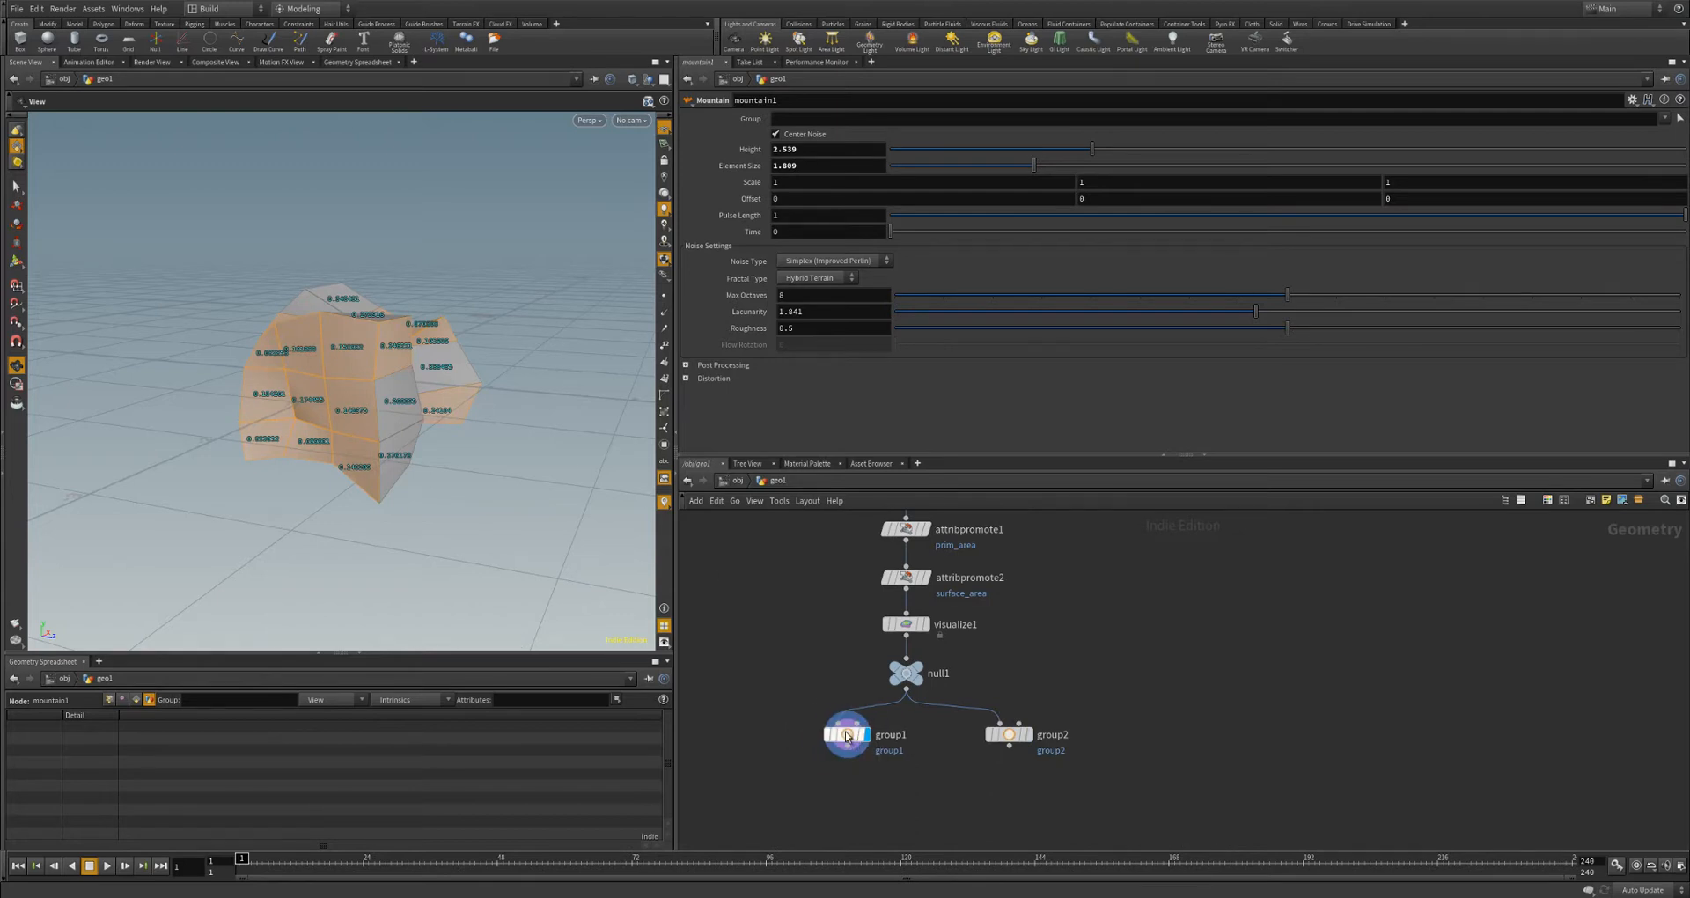
left_click_drag(847, 736, 856, 736)
left_click_drag(455, 471, 442, 345)
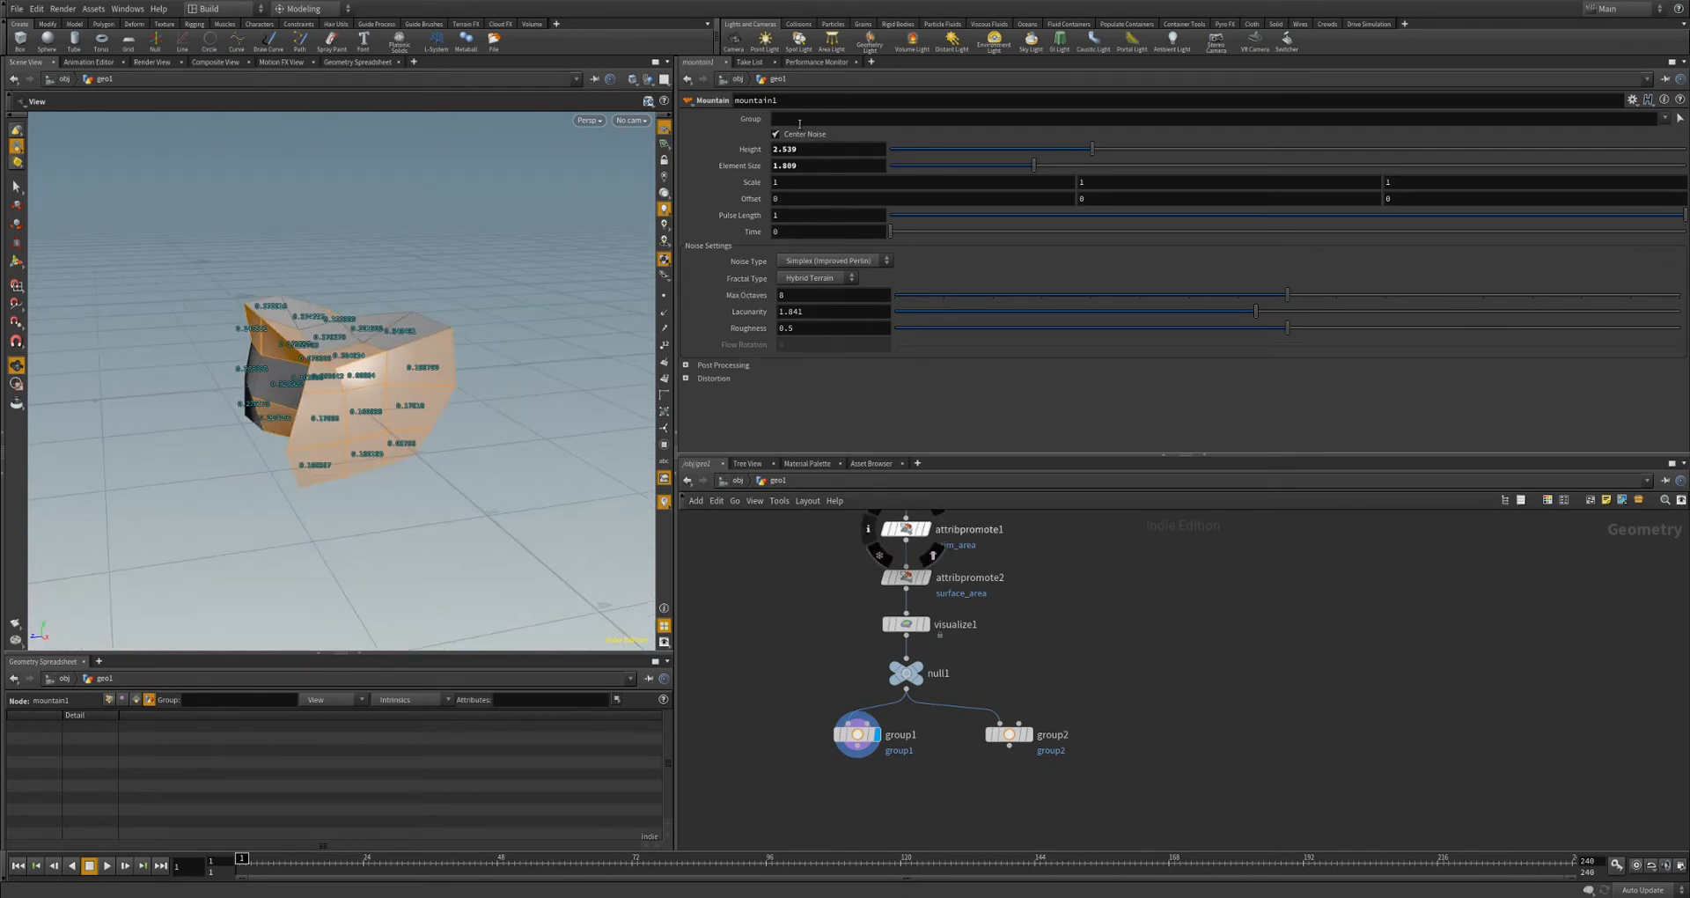
left_click(857, 734)
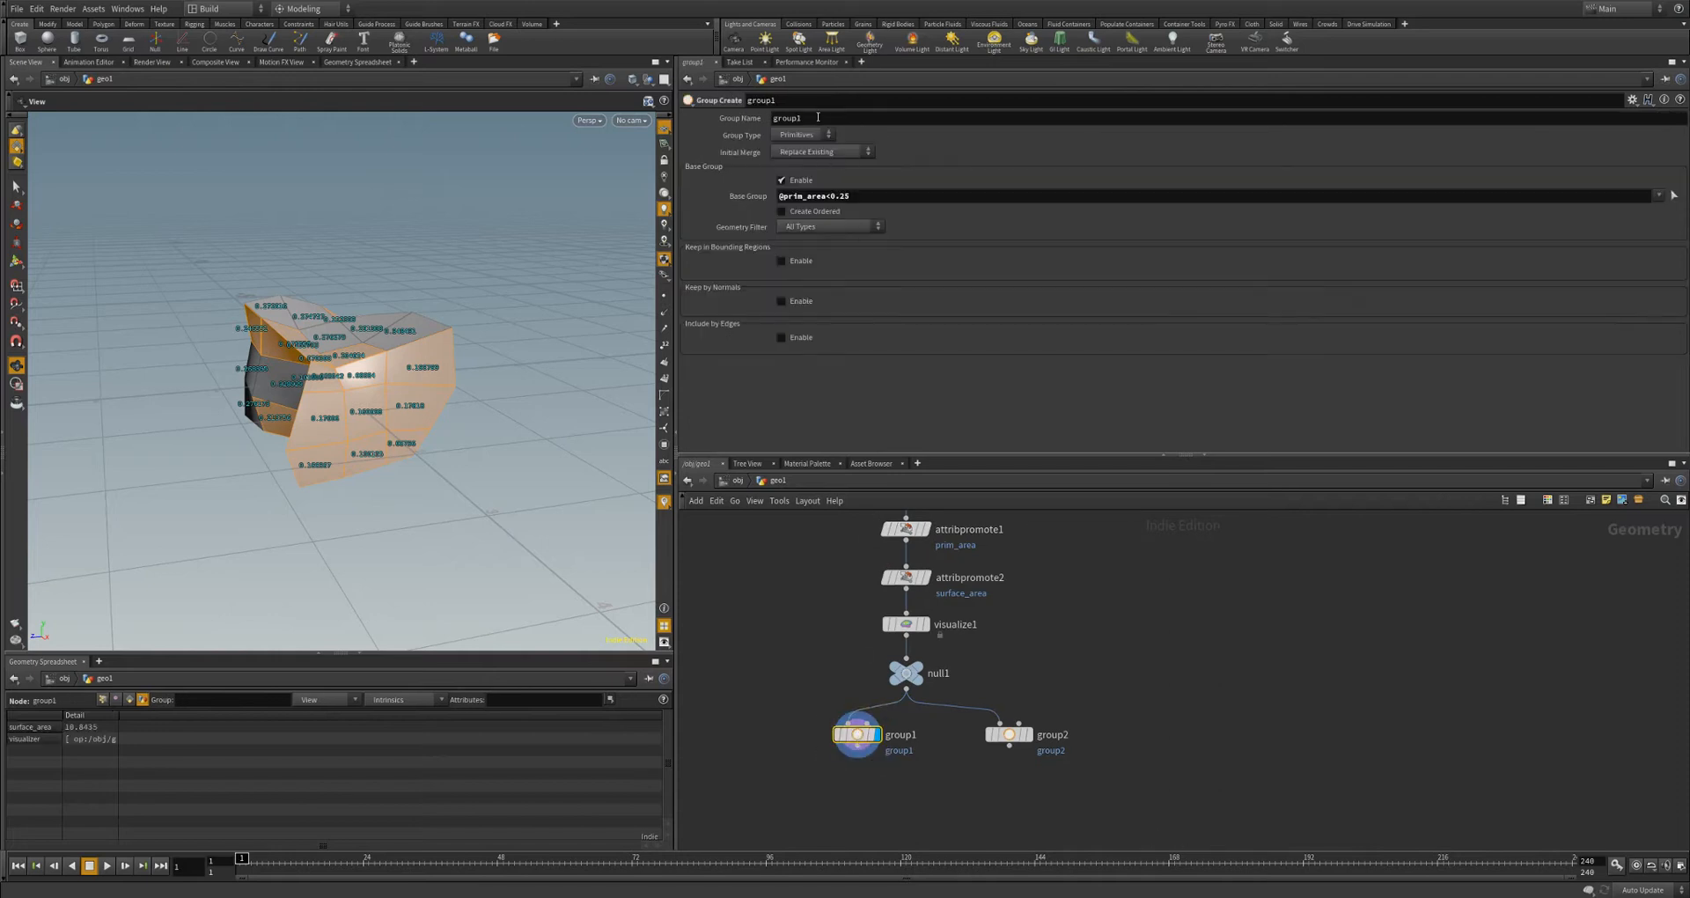
- Set group1's Group Name to smallPrims
left_click_drag(816, 118, 709, 138)
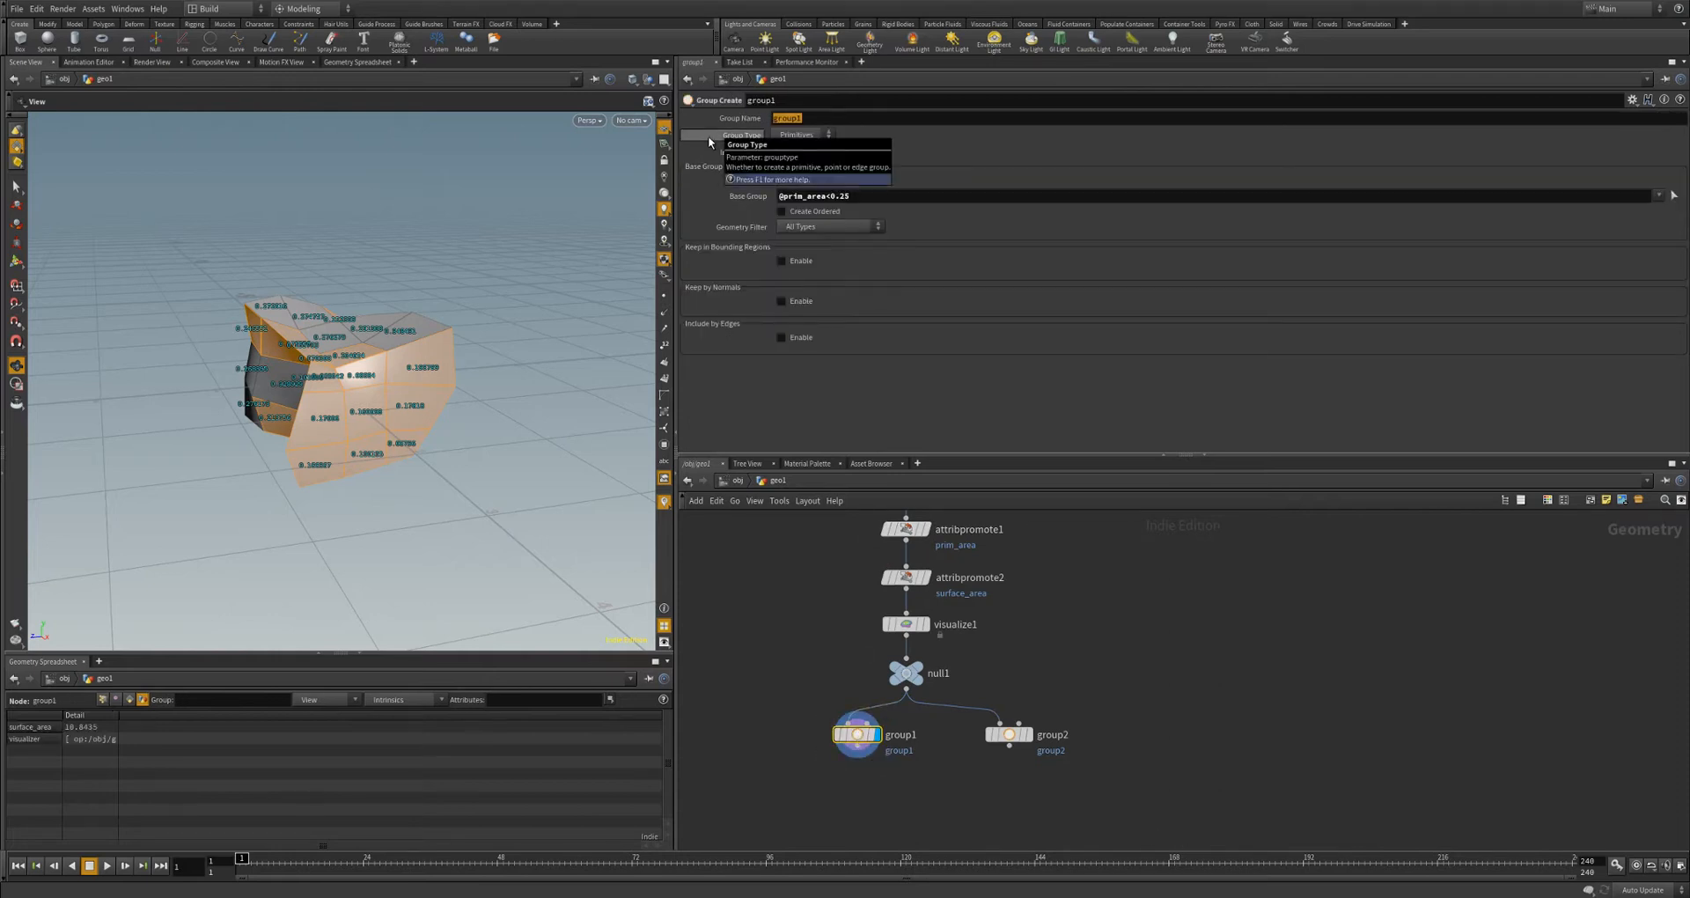
type("smallAreas")
key("Return")
left_click_drag(823, 120, 796, 120)
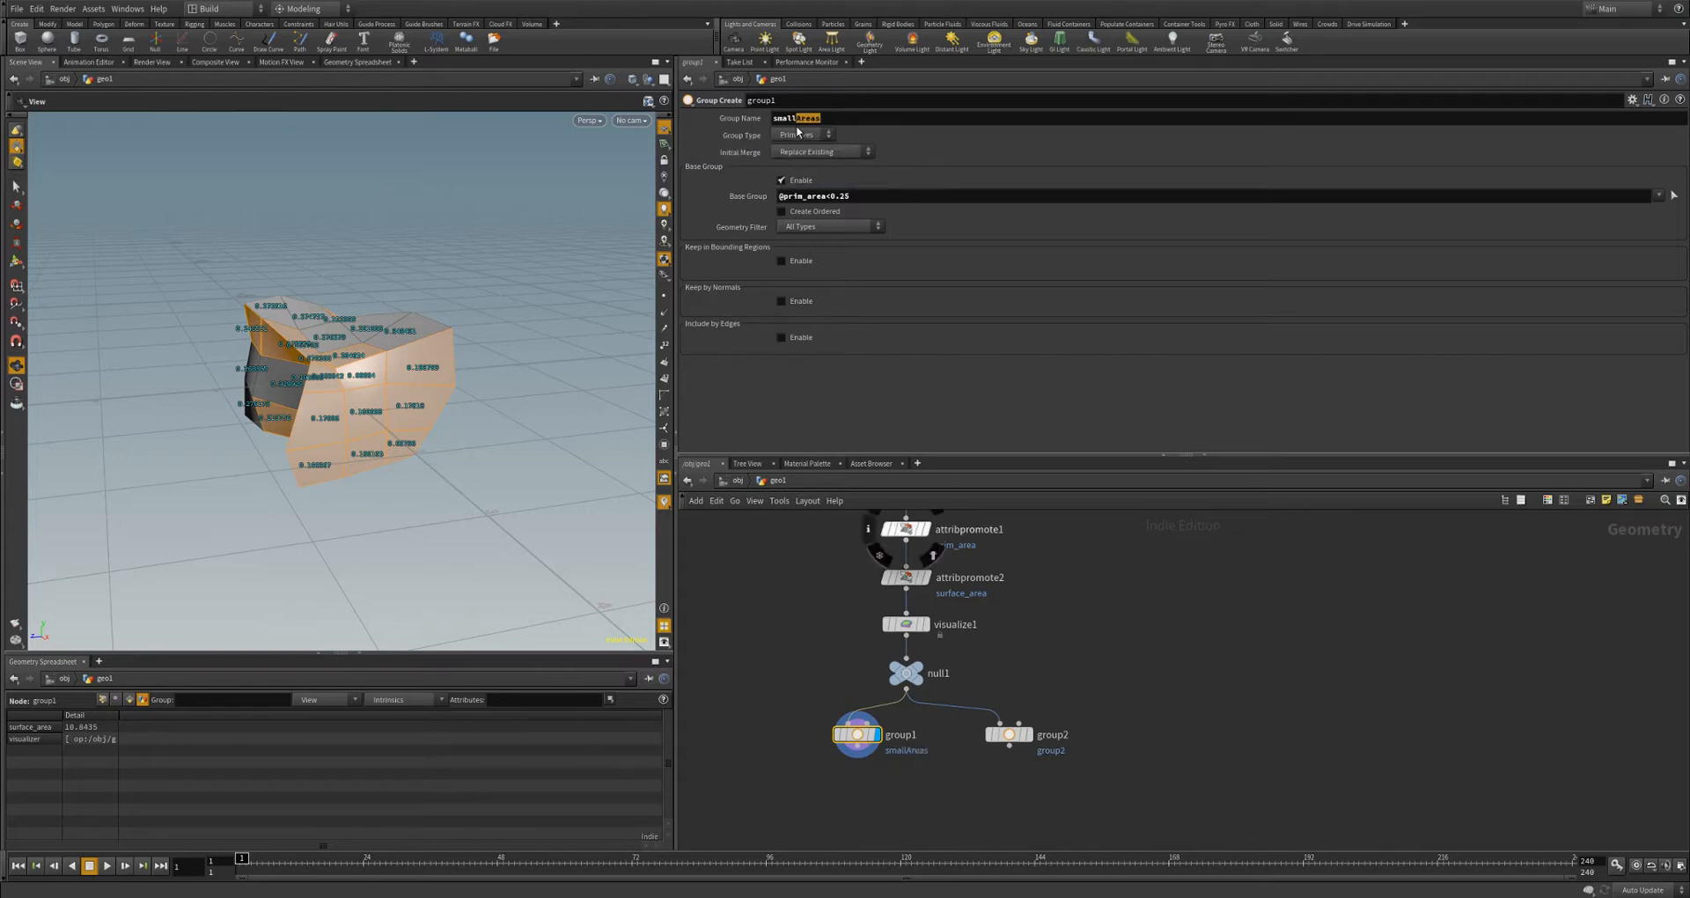
type("Prim")
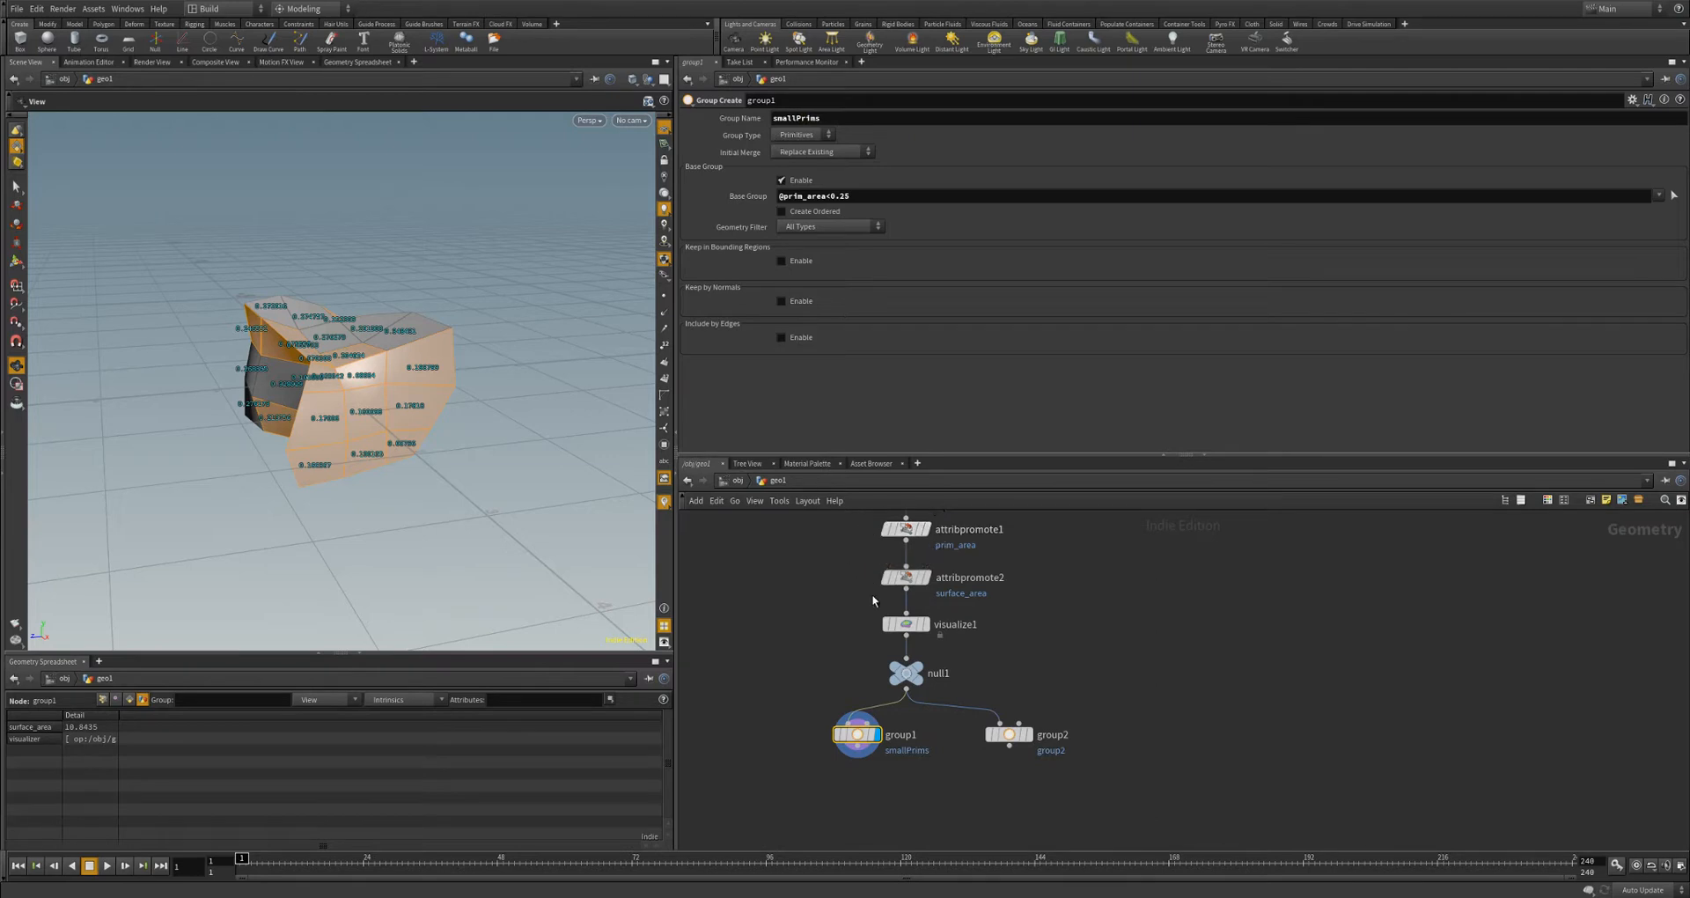
- Add an Attribute Create node connected to group1's output and display its result
middle_click_drag(856, 762, 859, 684)
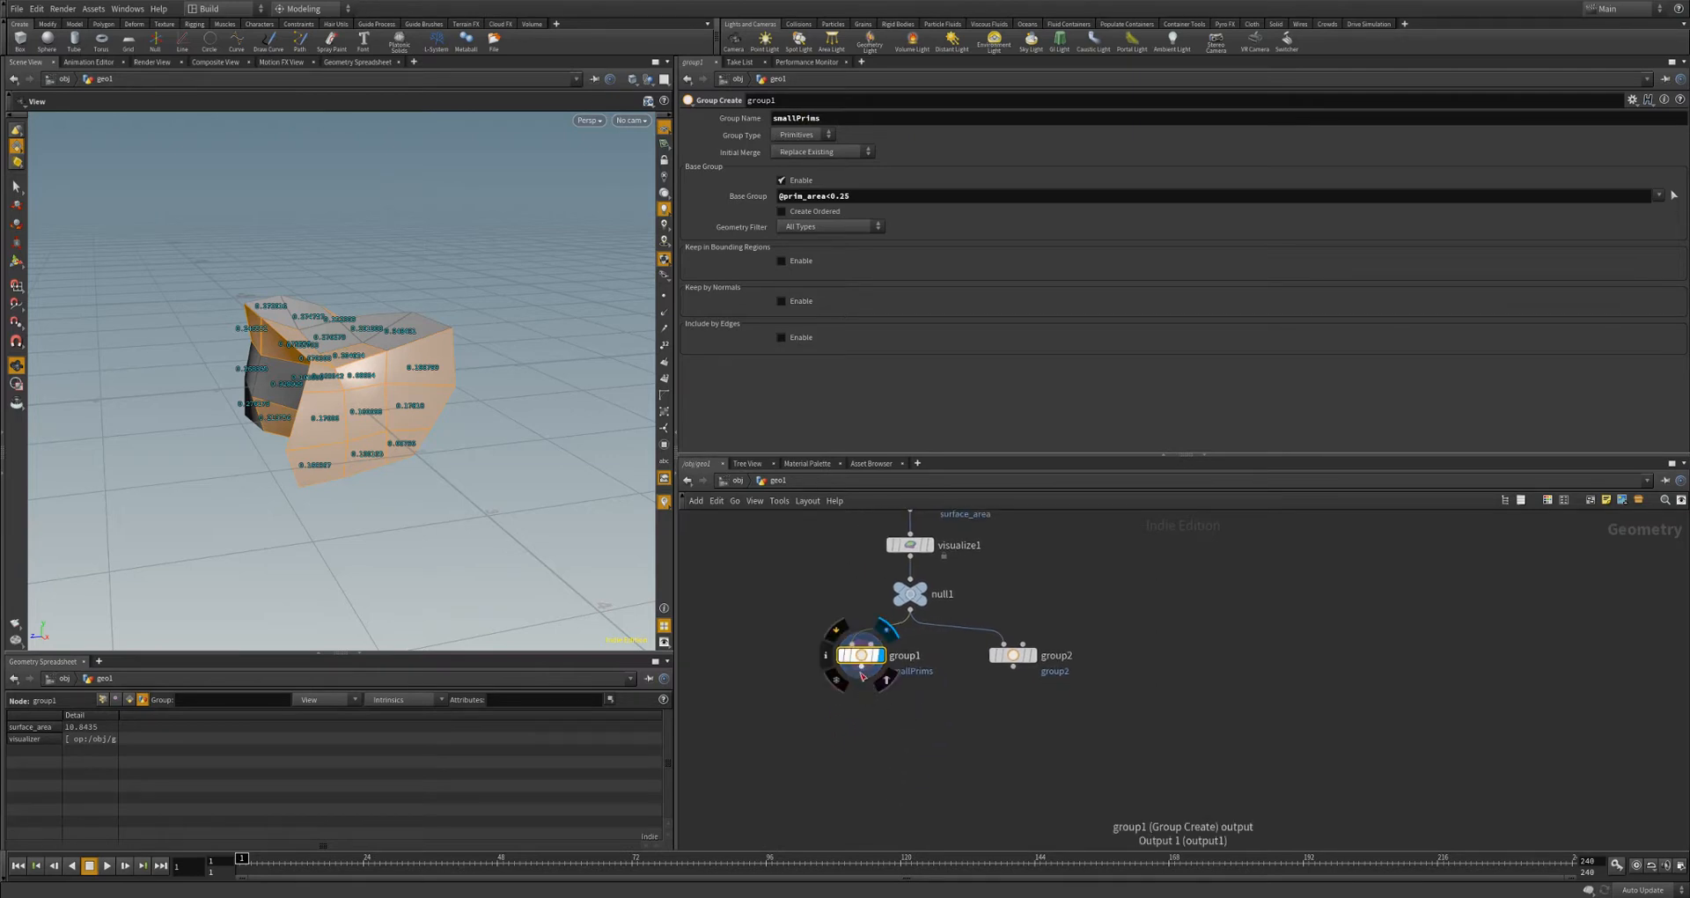
left_click(866, 674)
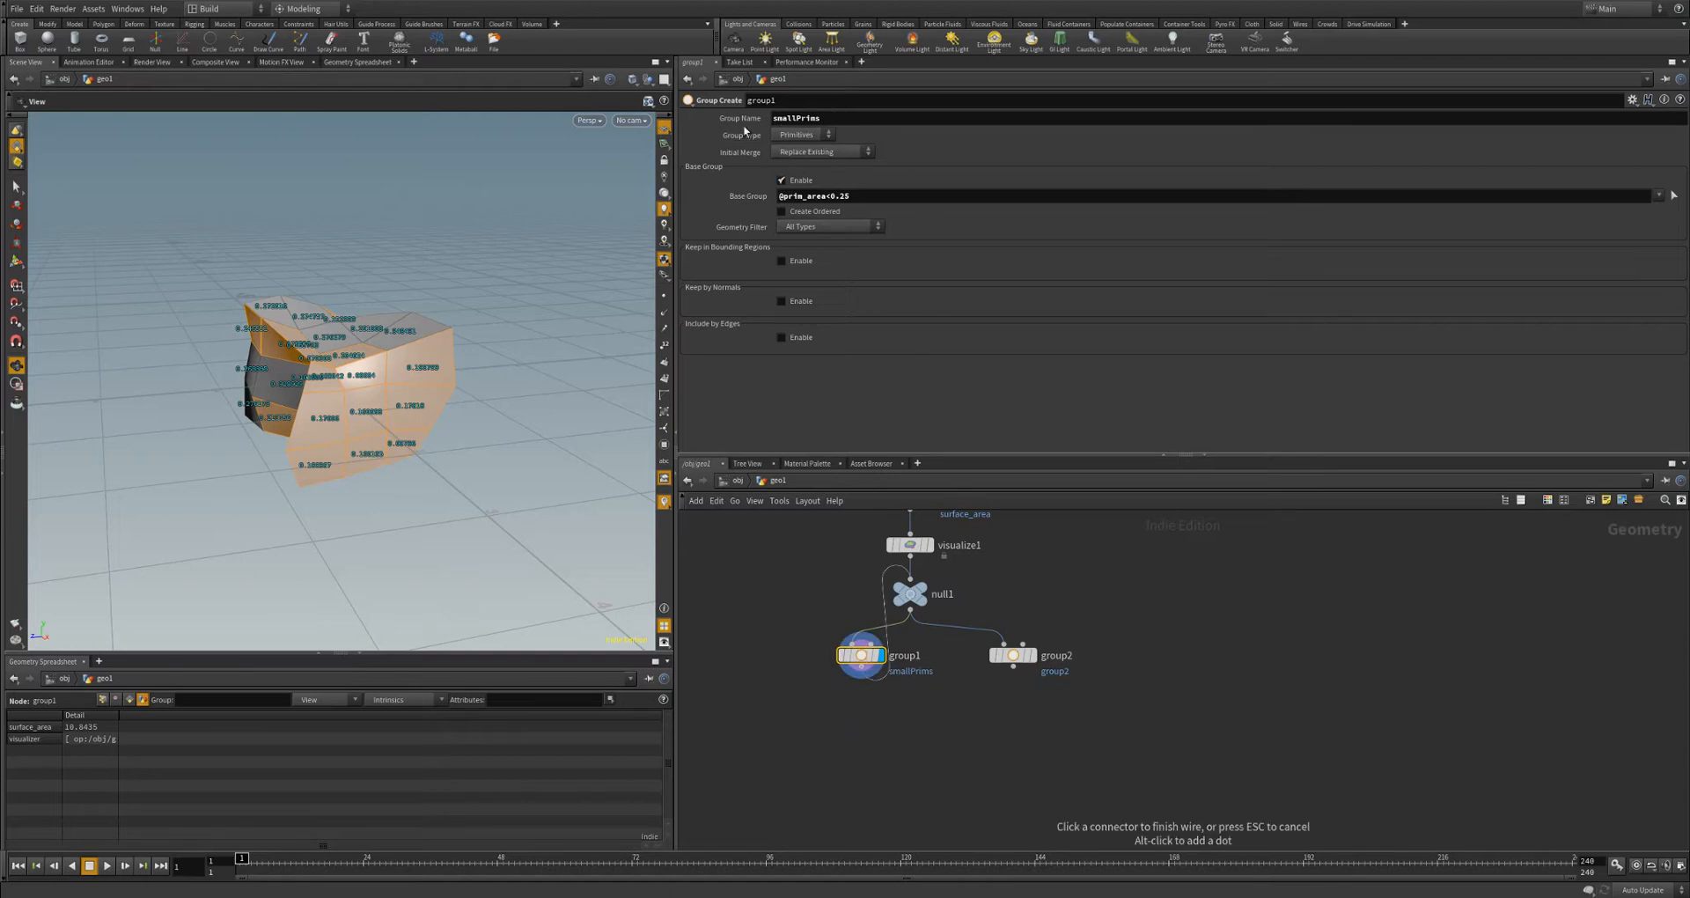
left_click(867, 718)
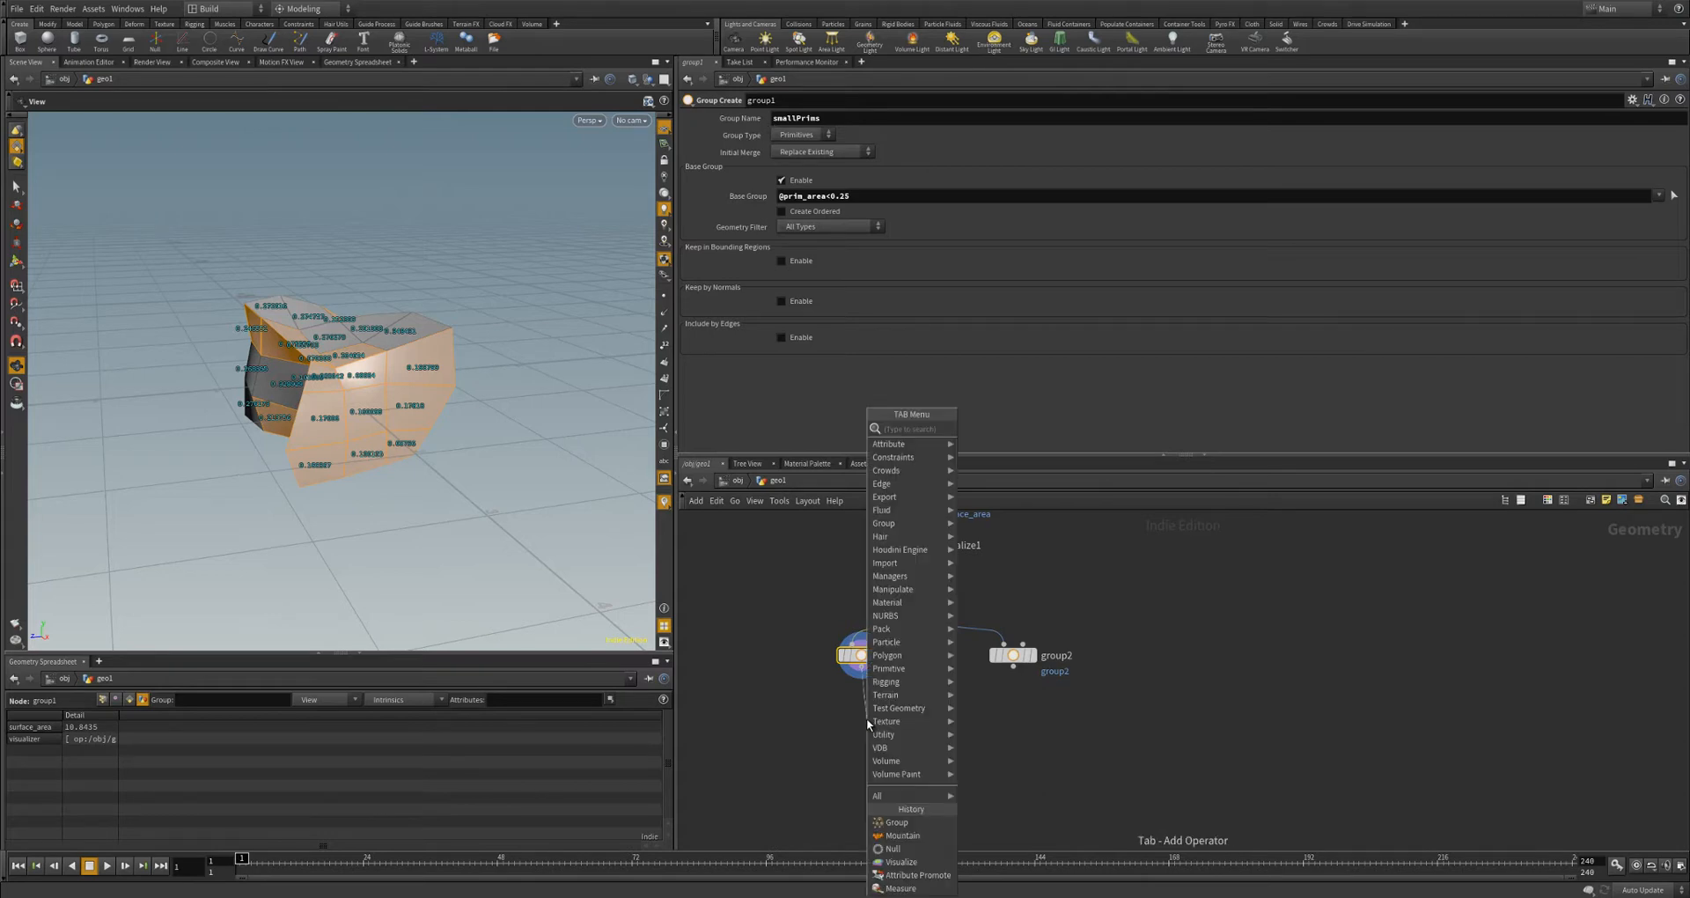
type("aat")
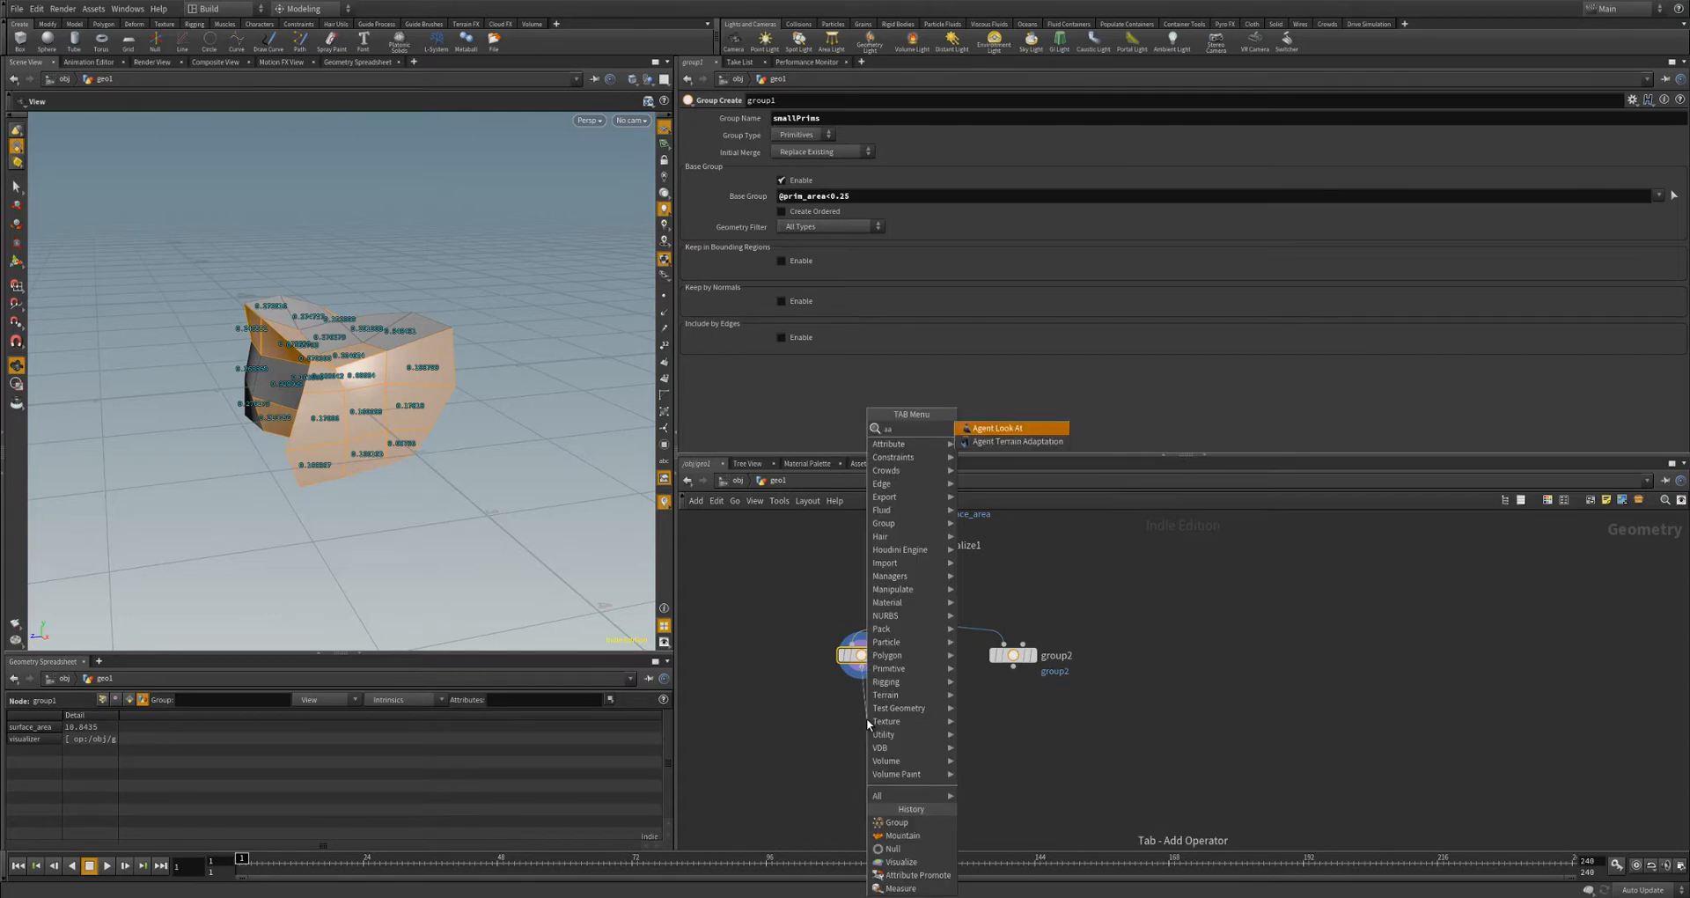
key("BackSpace")
key("BackSpace")
type("ttri")
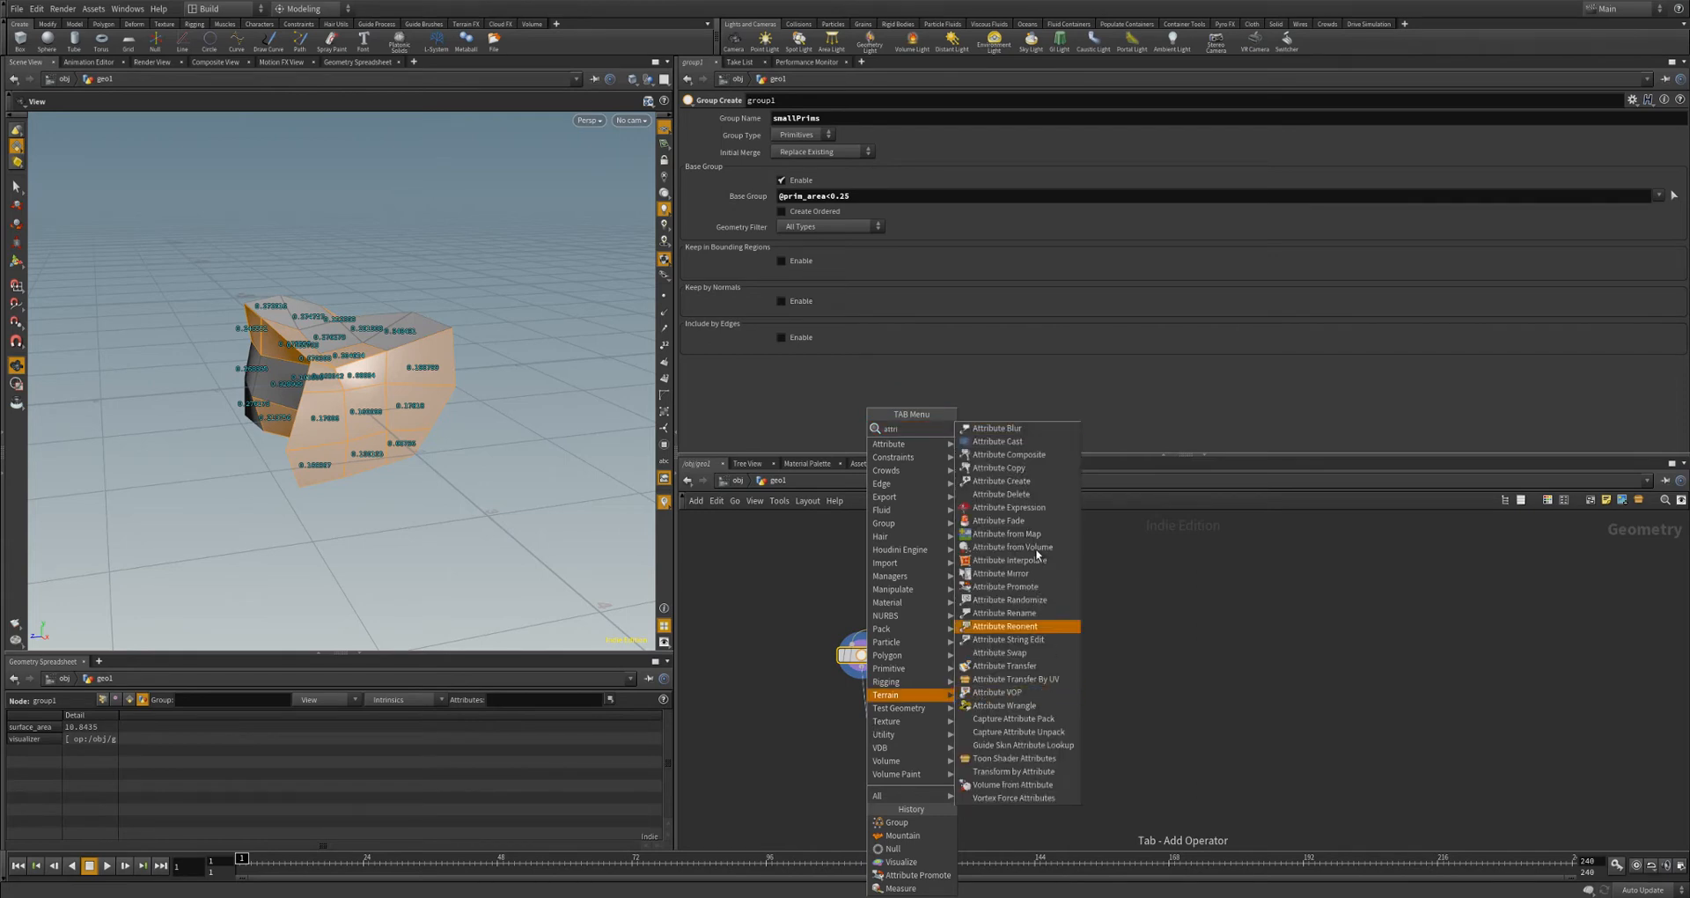
left_click(1002, 481)
left_click(885, 717)
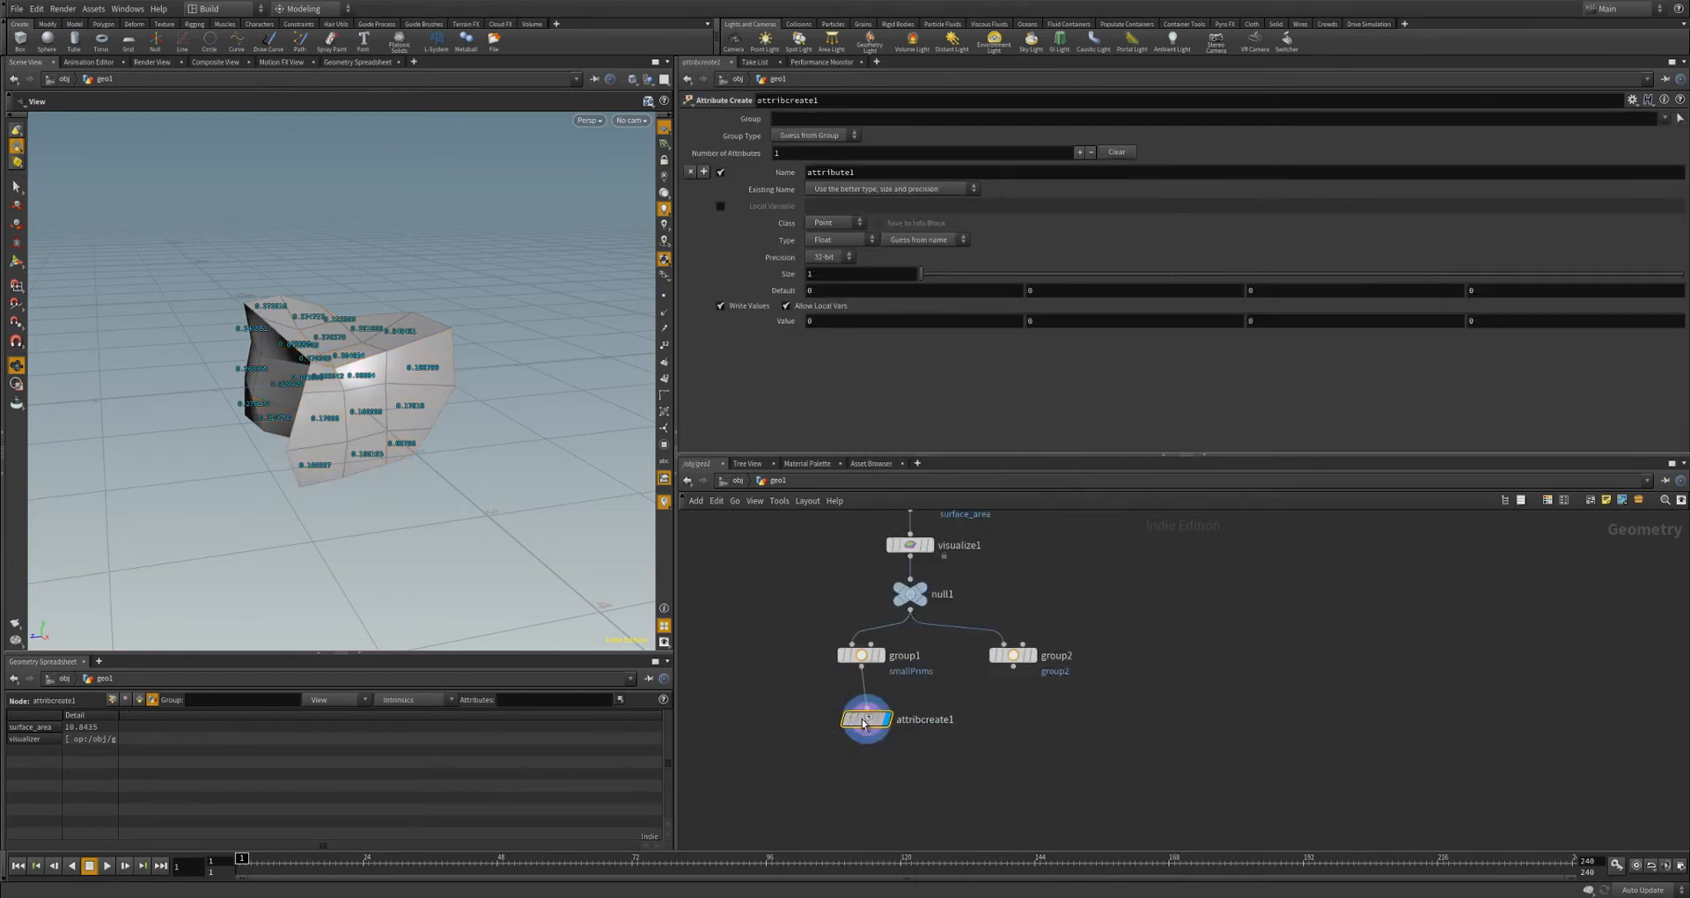
- Name the new attribute small_Prim, with class Primitive and type Integer
mouse_move(424, 471)
left_mouse_down()
mouse_move(388, 444)
mouse_move(432, 440)
left_mouse_up()
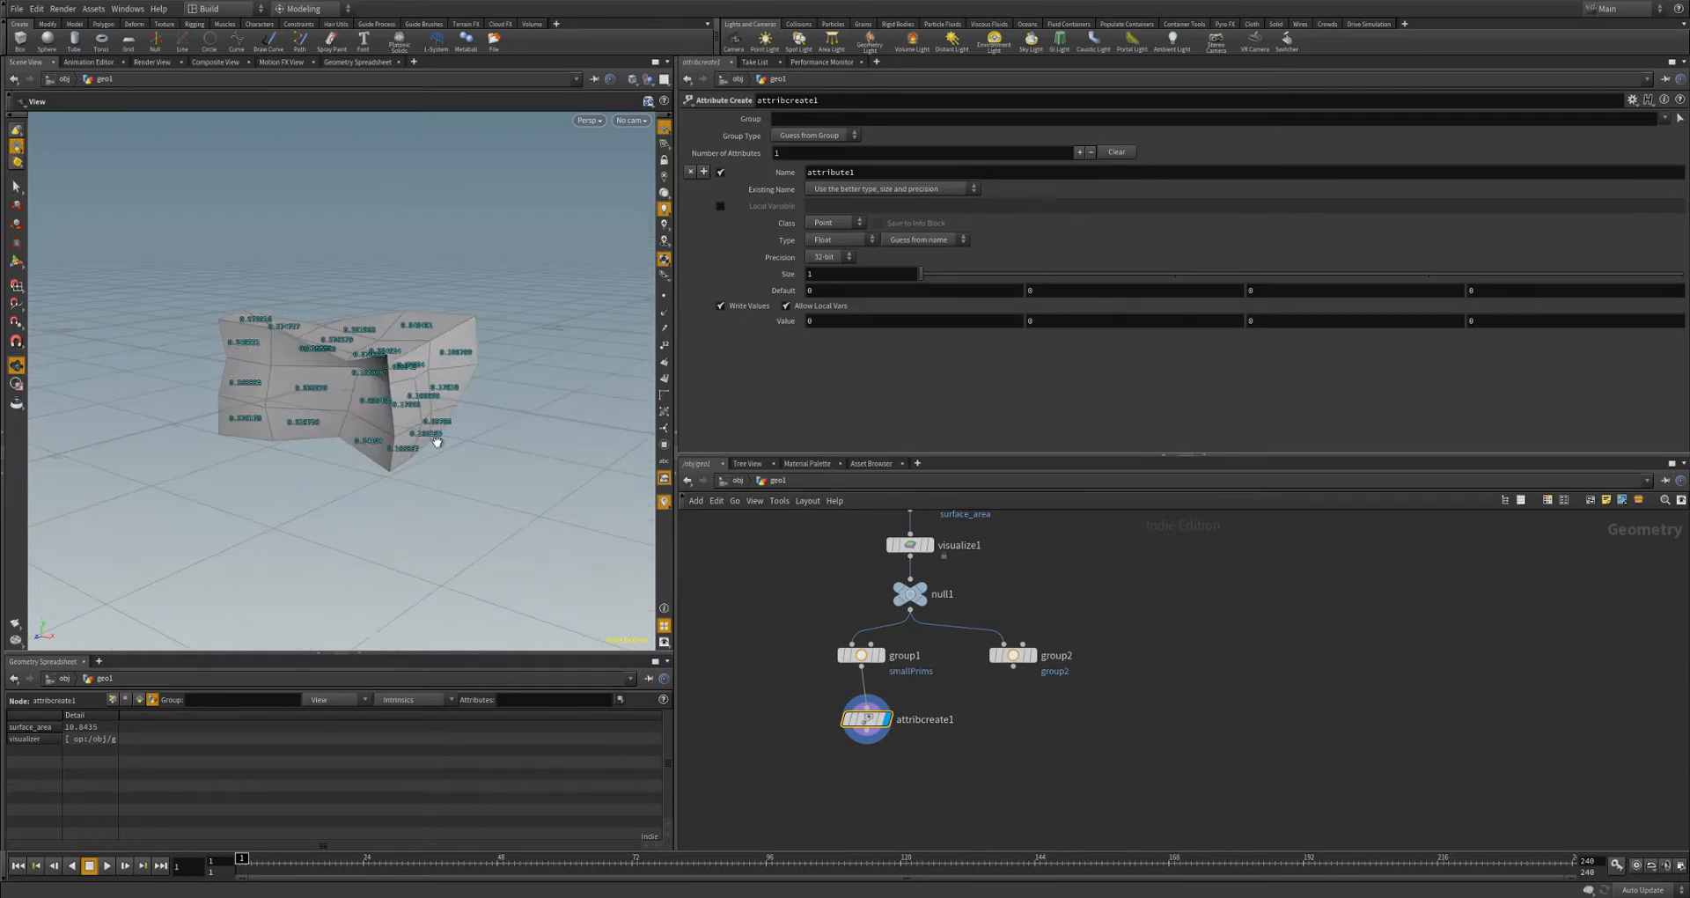
left_click_drag(854, 172, 811, 171)
left_click(835, 223)
left_click(834, 259)
left_click_drag(830, 186, 805, 192)
type("small_Prims")
key("Return")
left_click(826, 246)
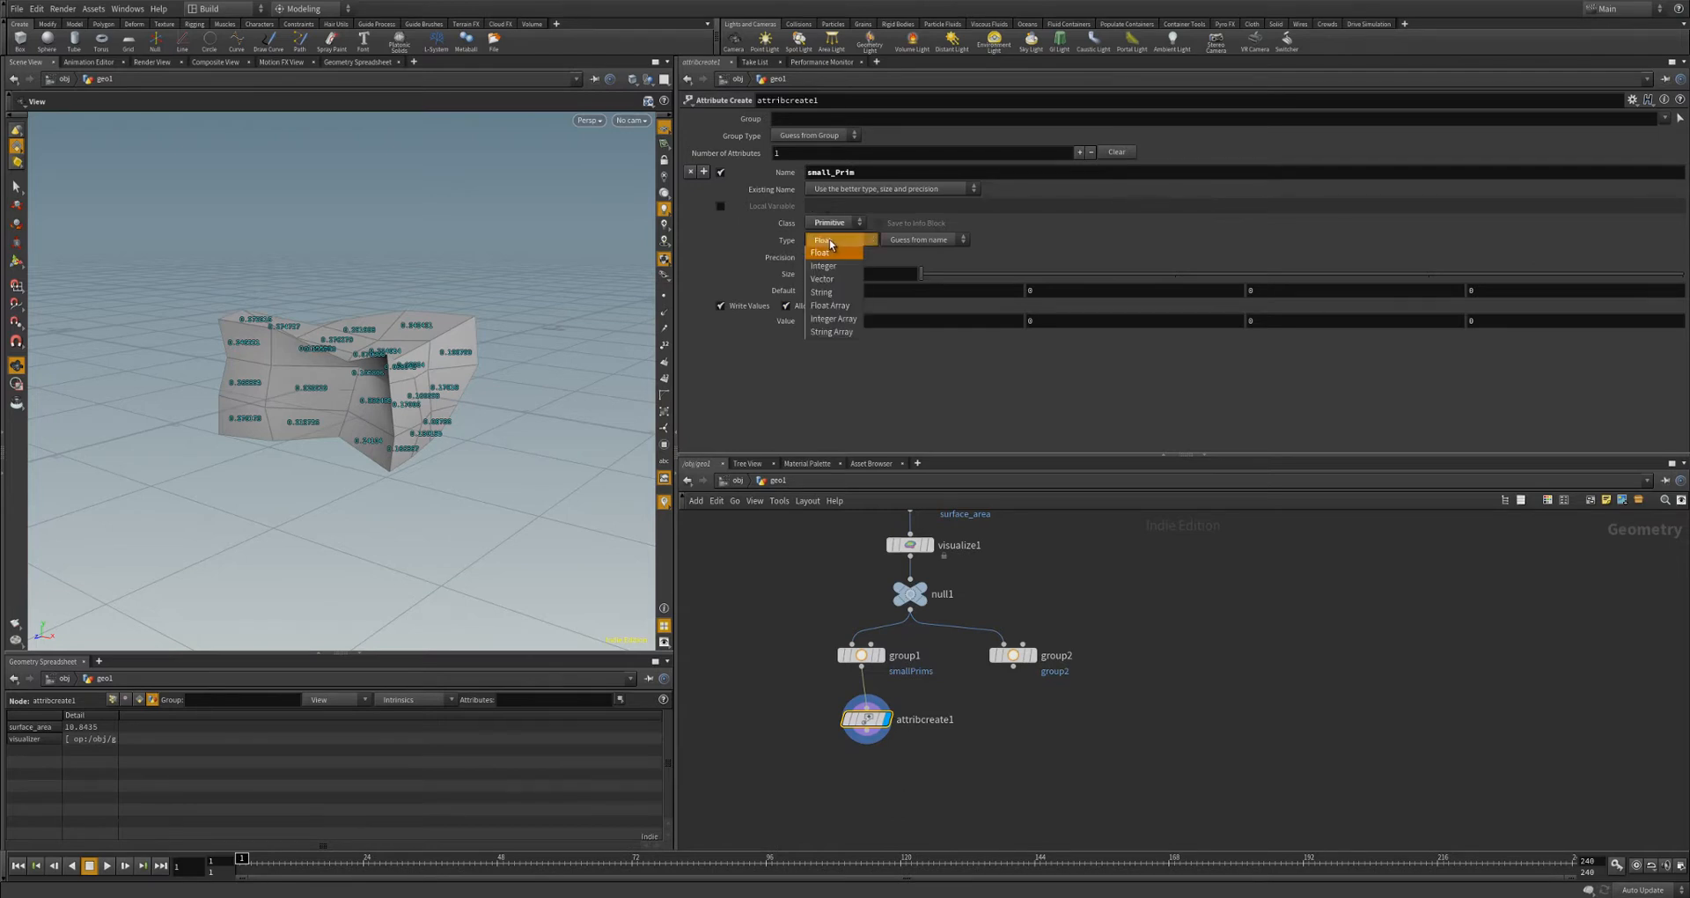
left_click(835, 260)
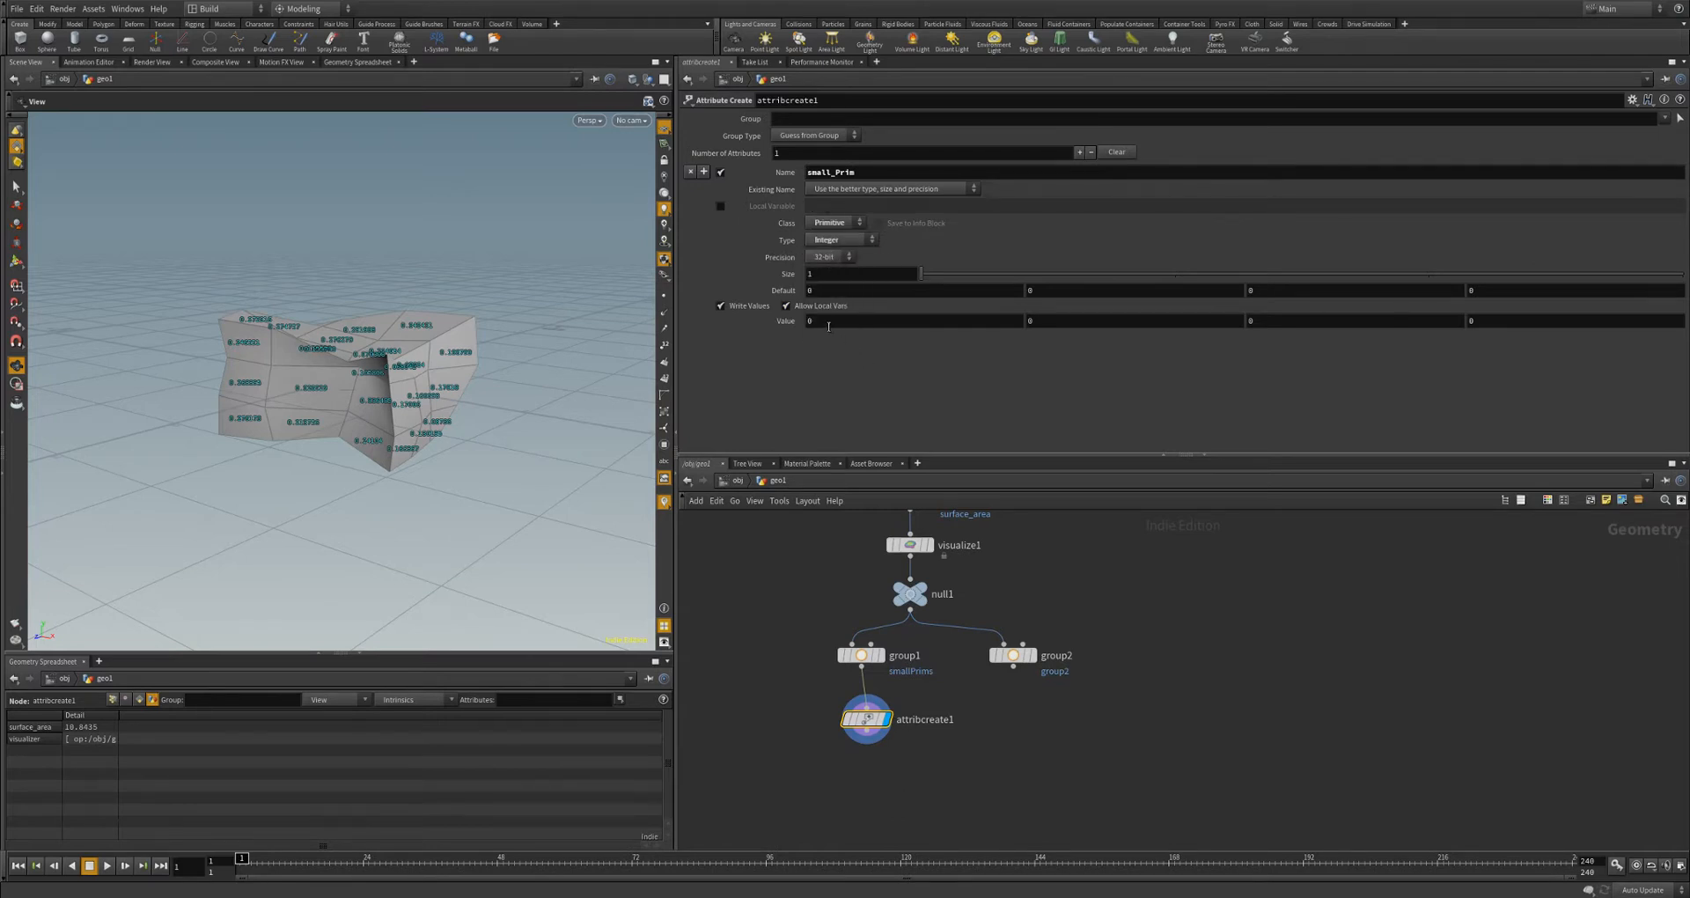
- Set the small_Prim attribute's first value to 1 and restrict attribcreate1 to the smallPrims group
double_click(807, 324)
left_click(1664, 118)
left_click(1644, 132)
- Show the primitive attributes in an enlarged geometry spreadsheet and look through the small_Prim values
left_click(138, 700)
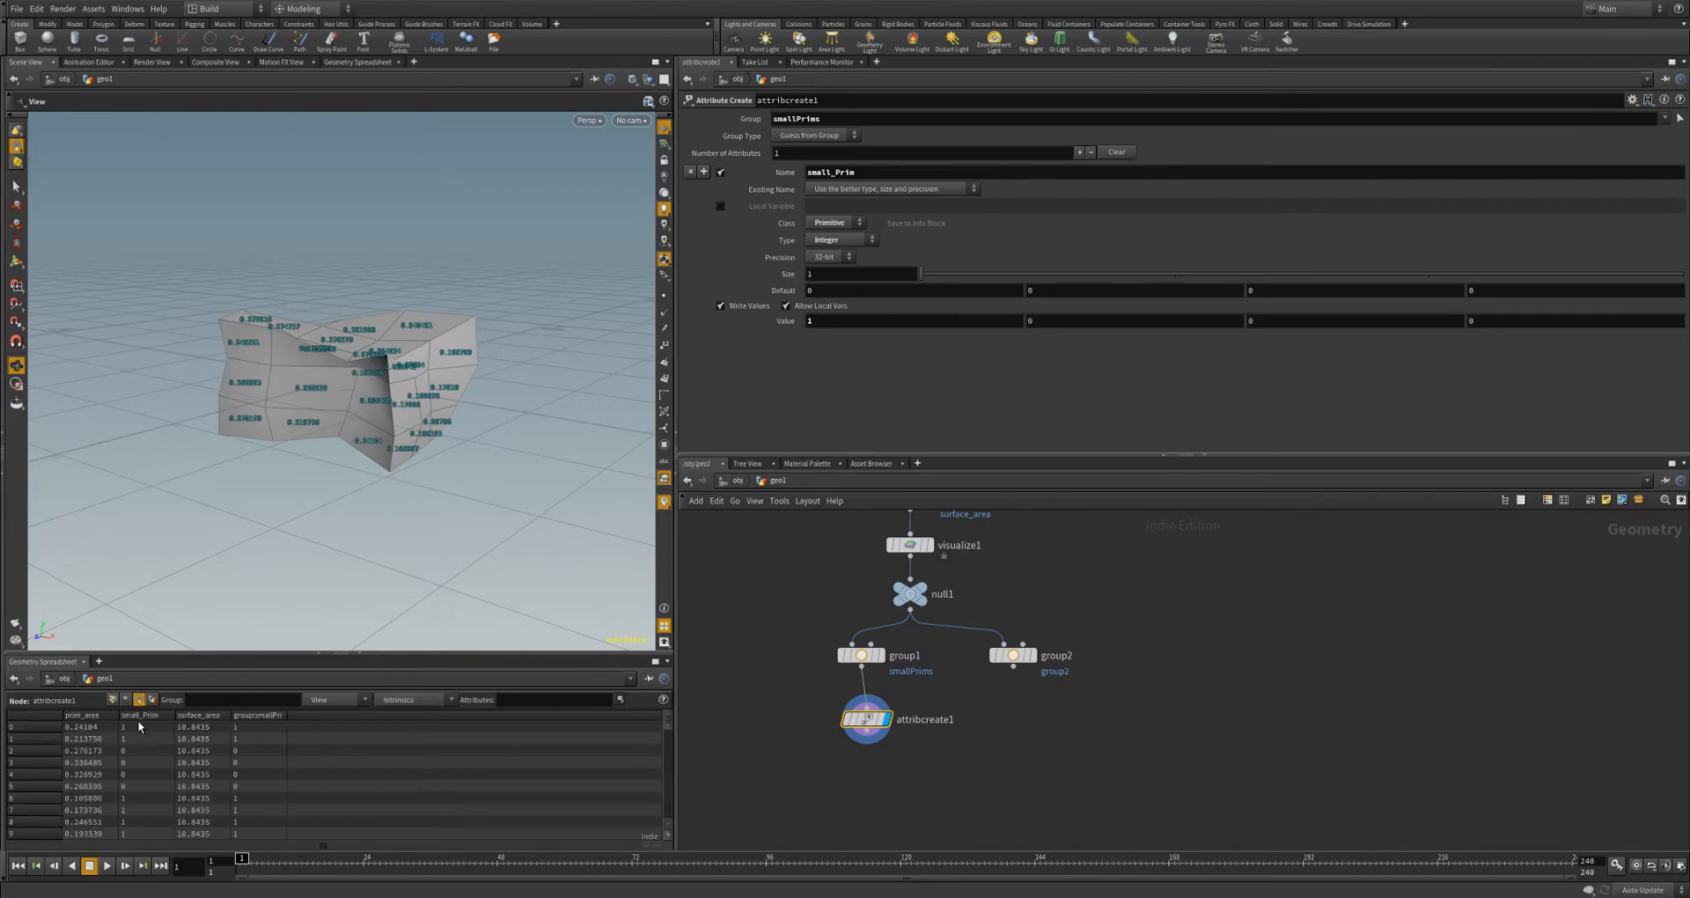
scroll(139, 748, "down", 3)
left_click_drag(215, 653, 216, 459)
scroll(167, 616, "up", 2)
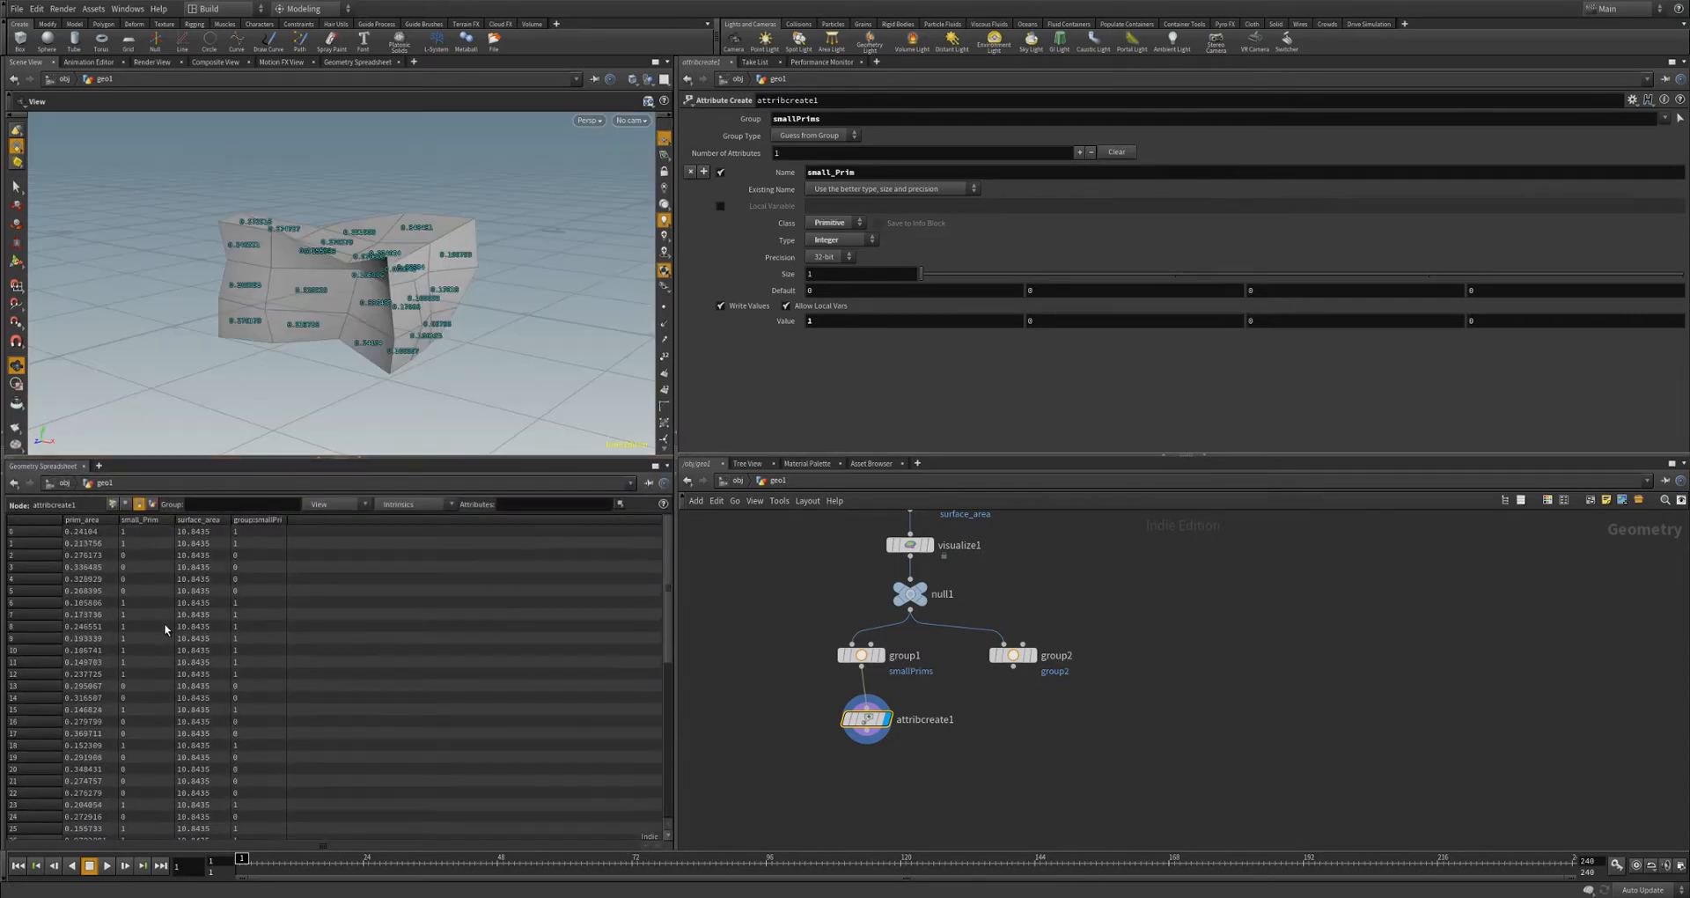
scroll(161, 594, "down", 4)
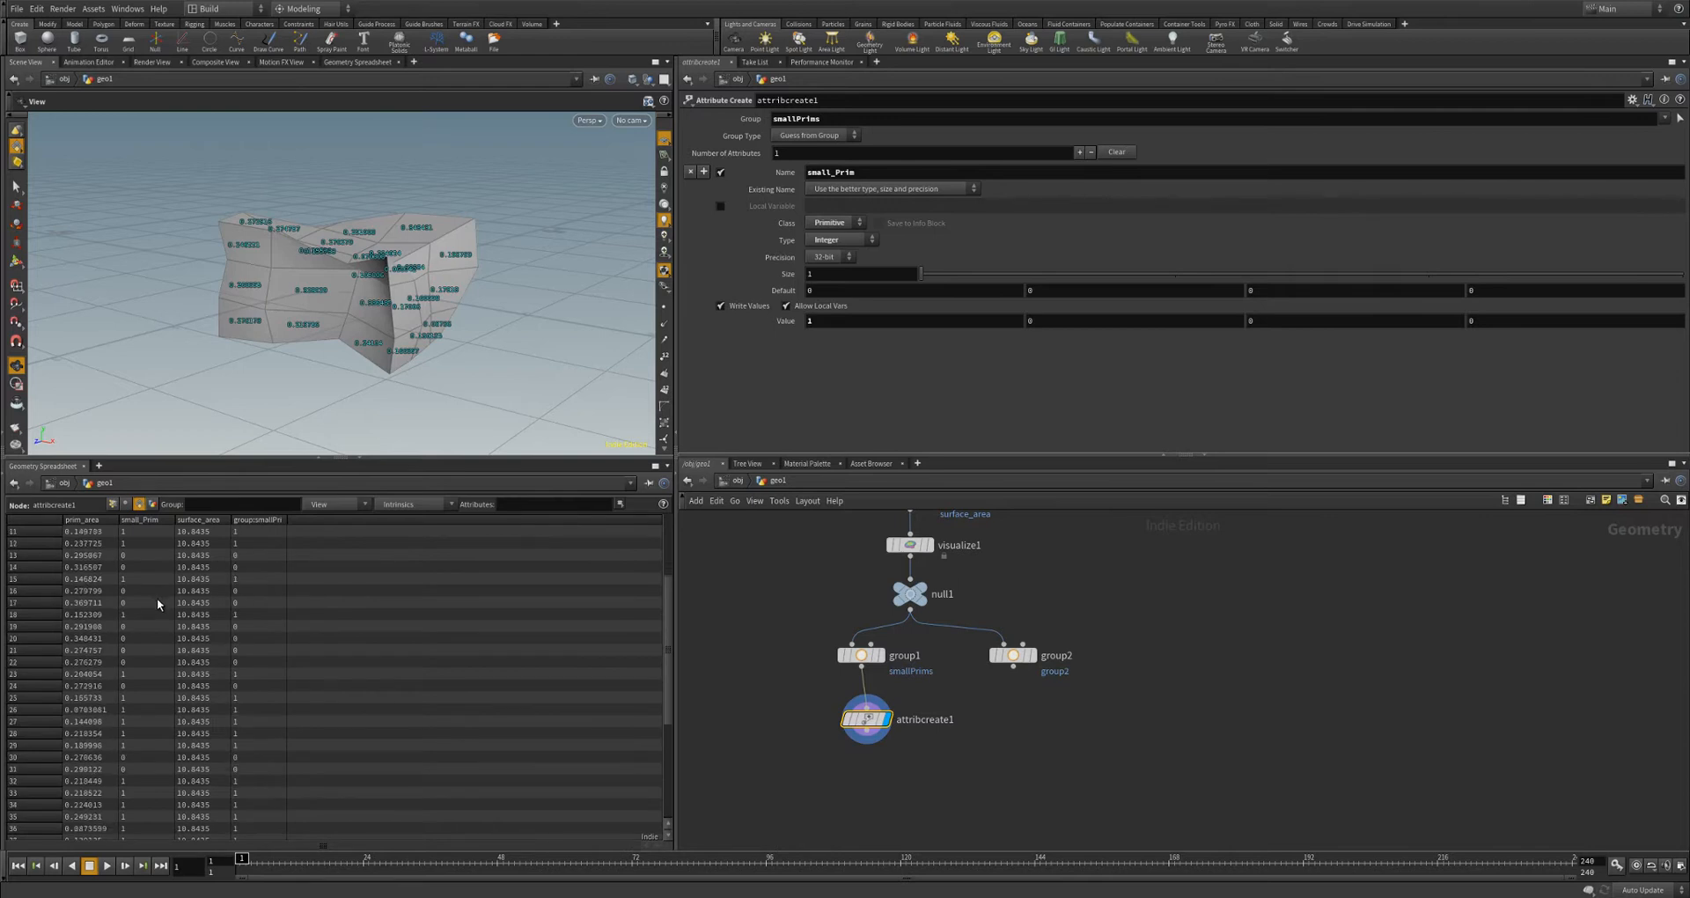
- Display group1's result and compare its highlighted faces with the small_Prim values in the spreadsheet
left_click(881, 656)
left_click_drag(366, 366, 509, 280)
scroll(148, 572, "up", 2)
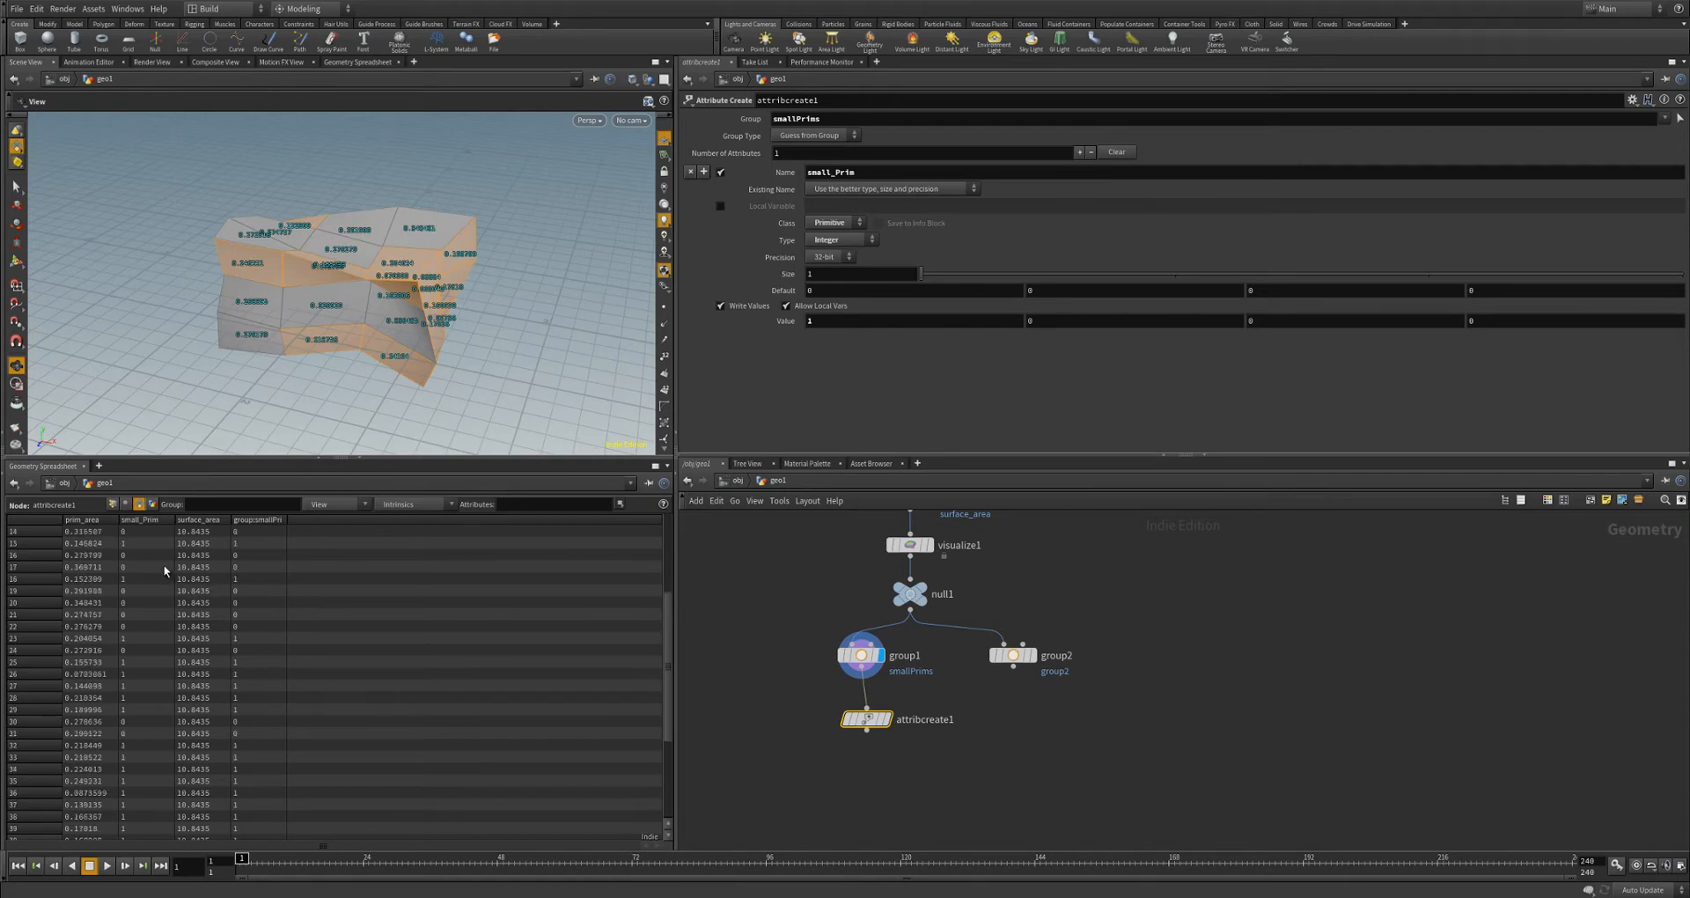
scroll(143, 559, "up", 3)
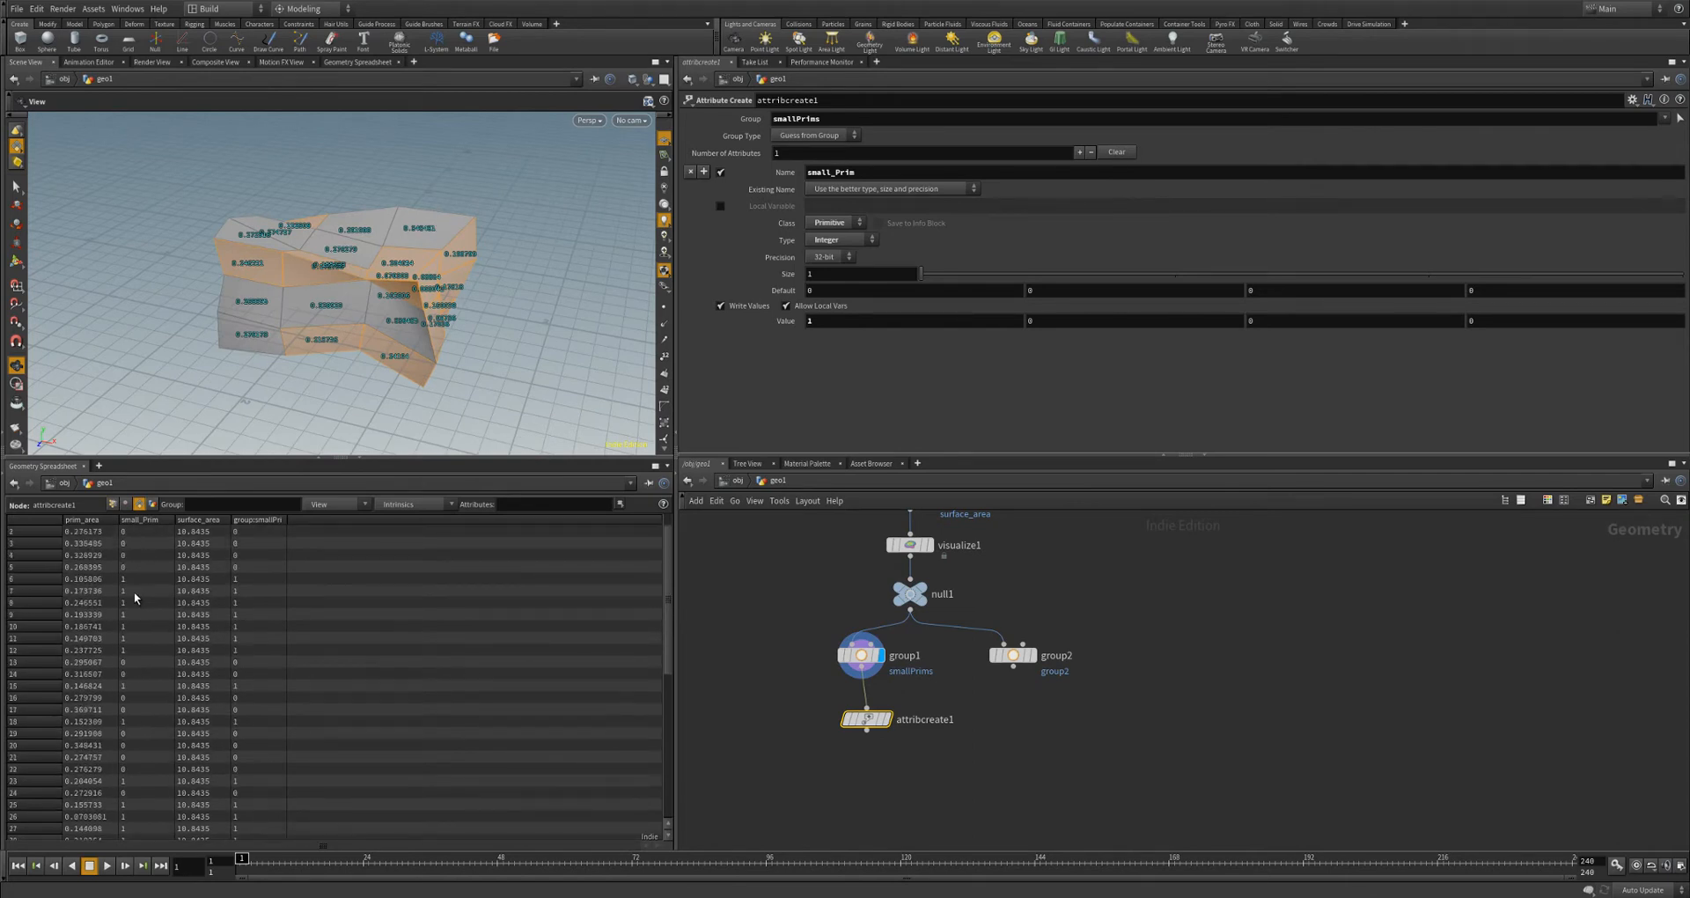
scroll(135, 598, "down", 3)
left_click_drag(307, 345, 307, 296)
scroll(153, 606, "down", 6)
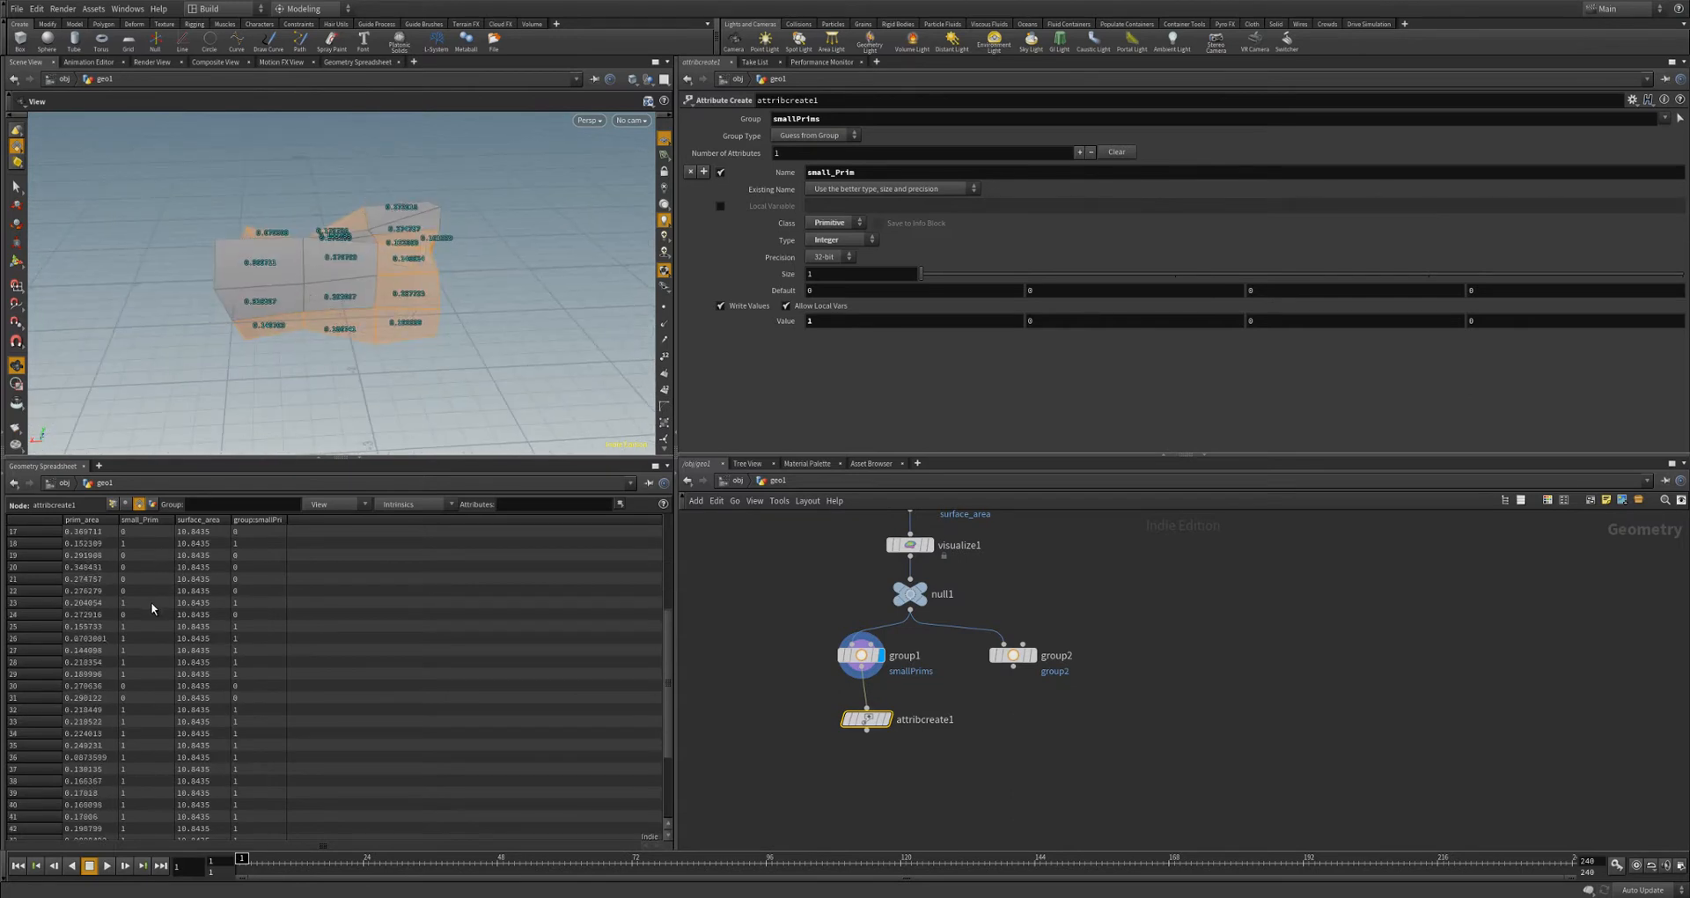
scroll(152, 613, "up", 9)
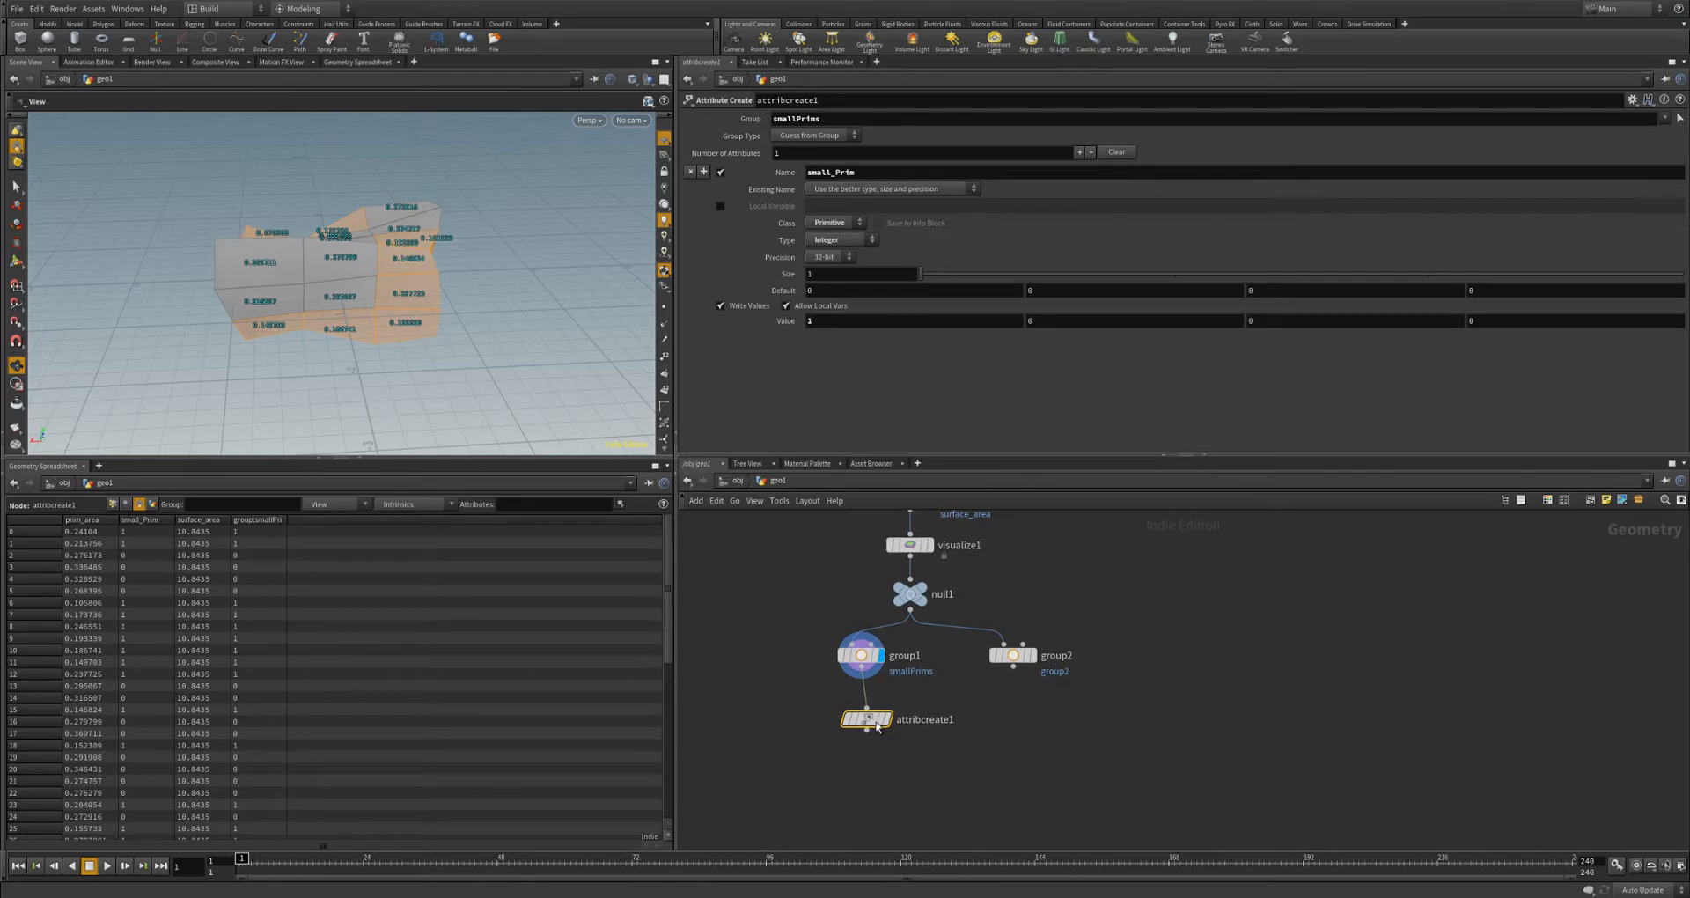
- Add a Blast node after attribcreate1, align it below, and display its result
left_click(887, 719)
scroll(896, 766, "up", 2)
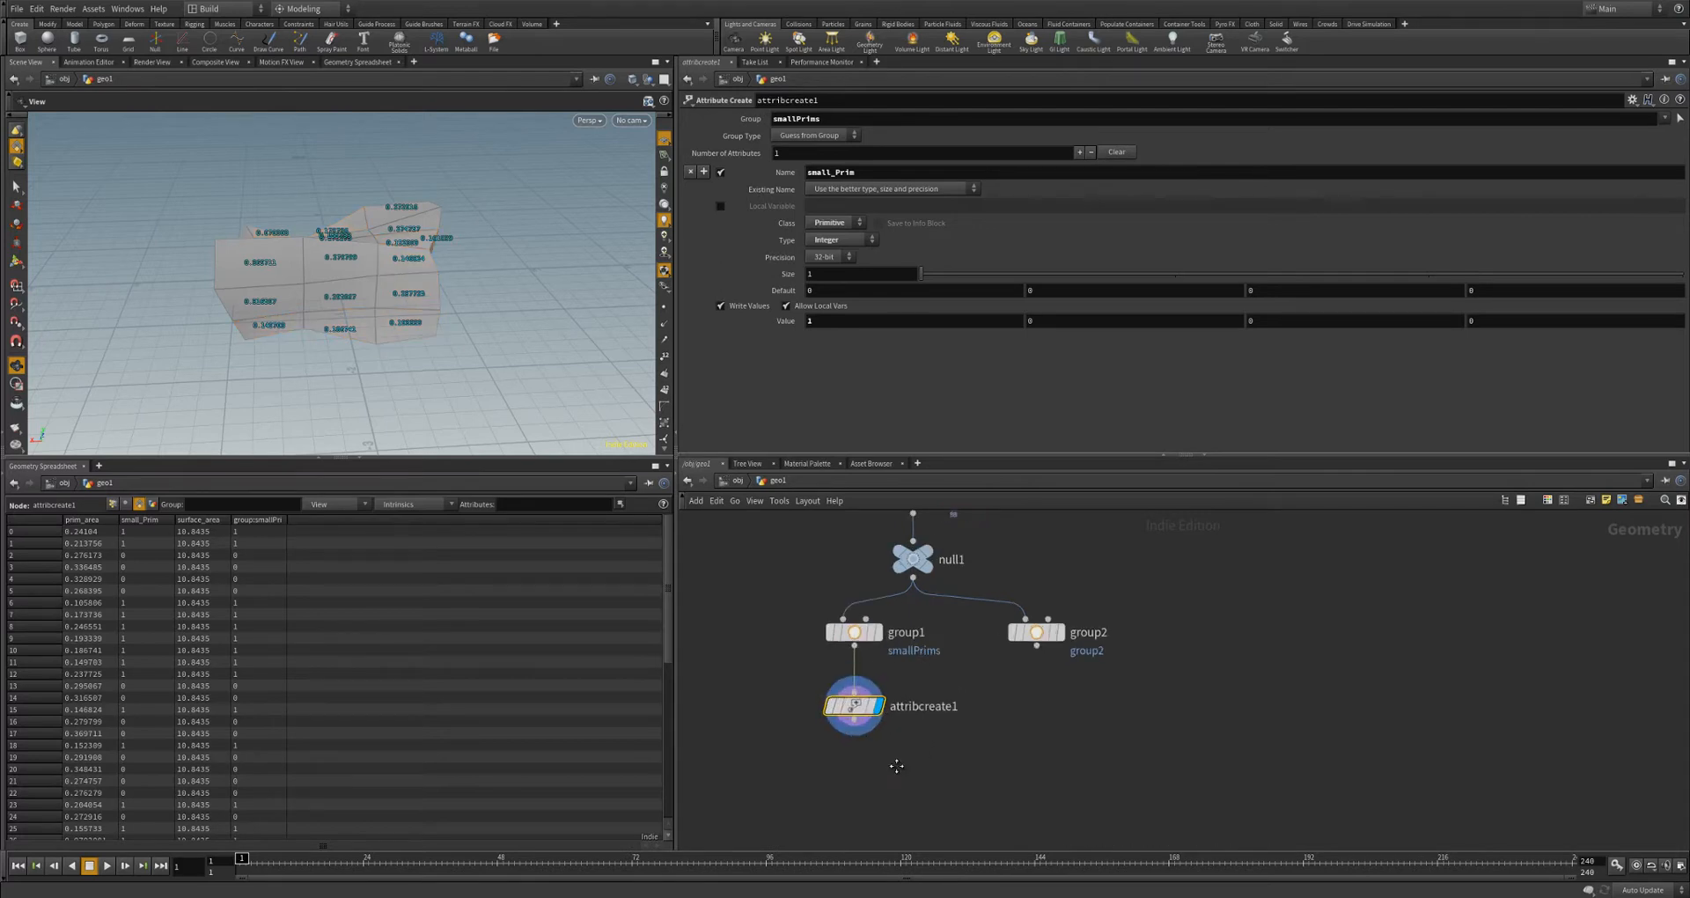
key("Tab")
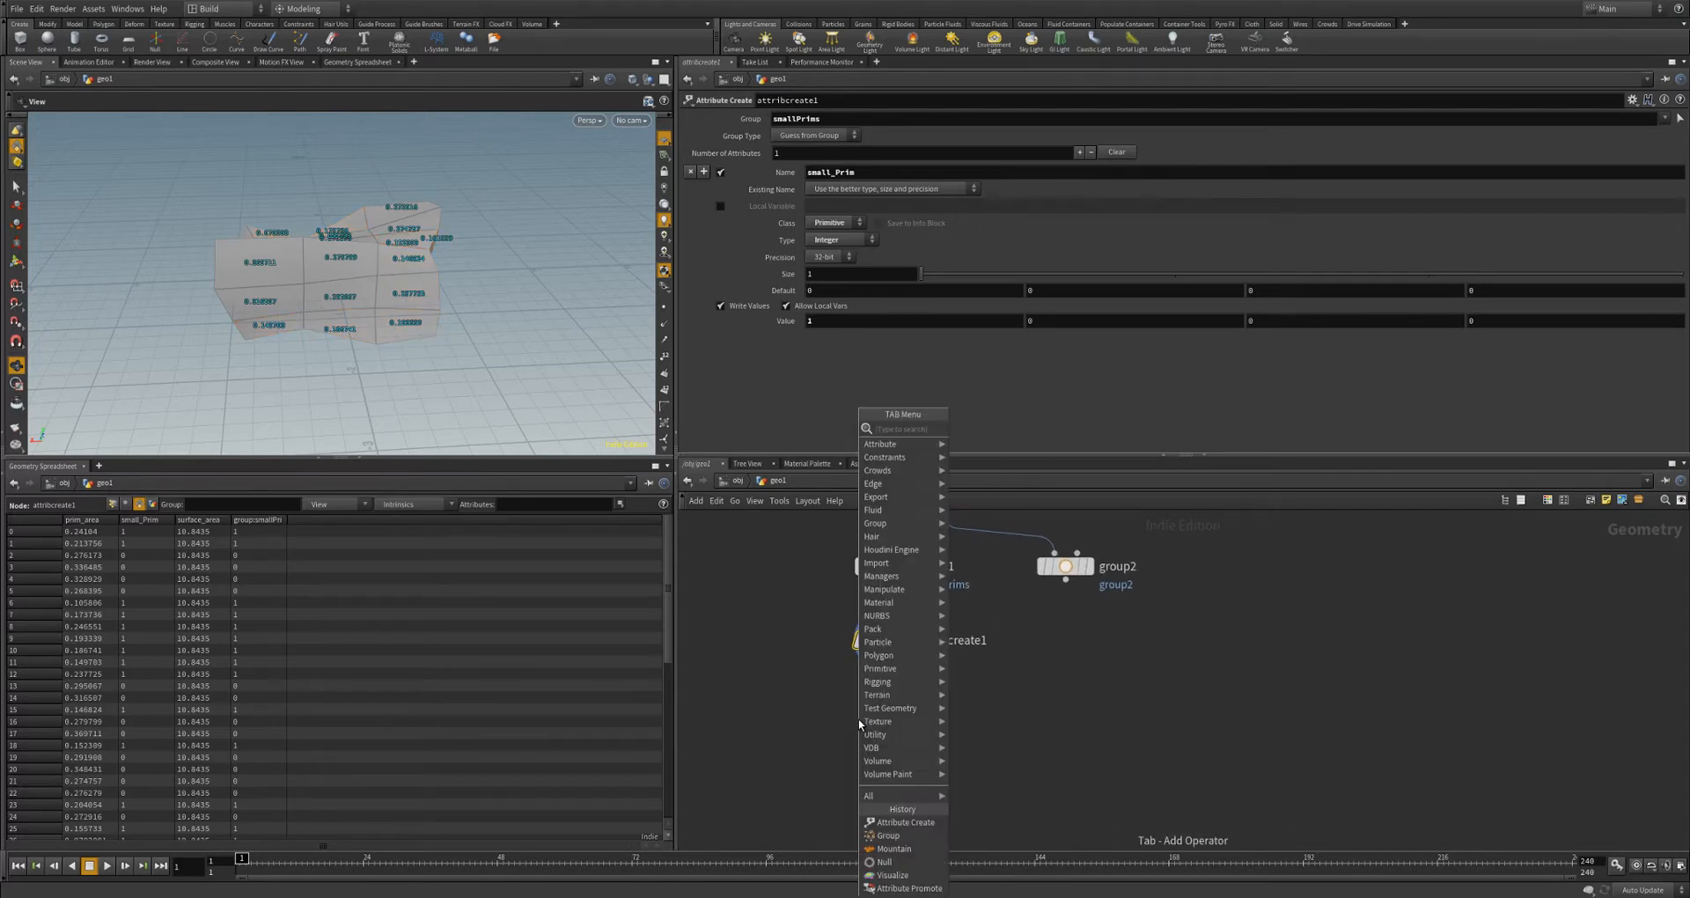
type("bla")
key("Return")
left_click(859, 720)
left_click_drag(859, 724, 883, 713)
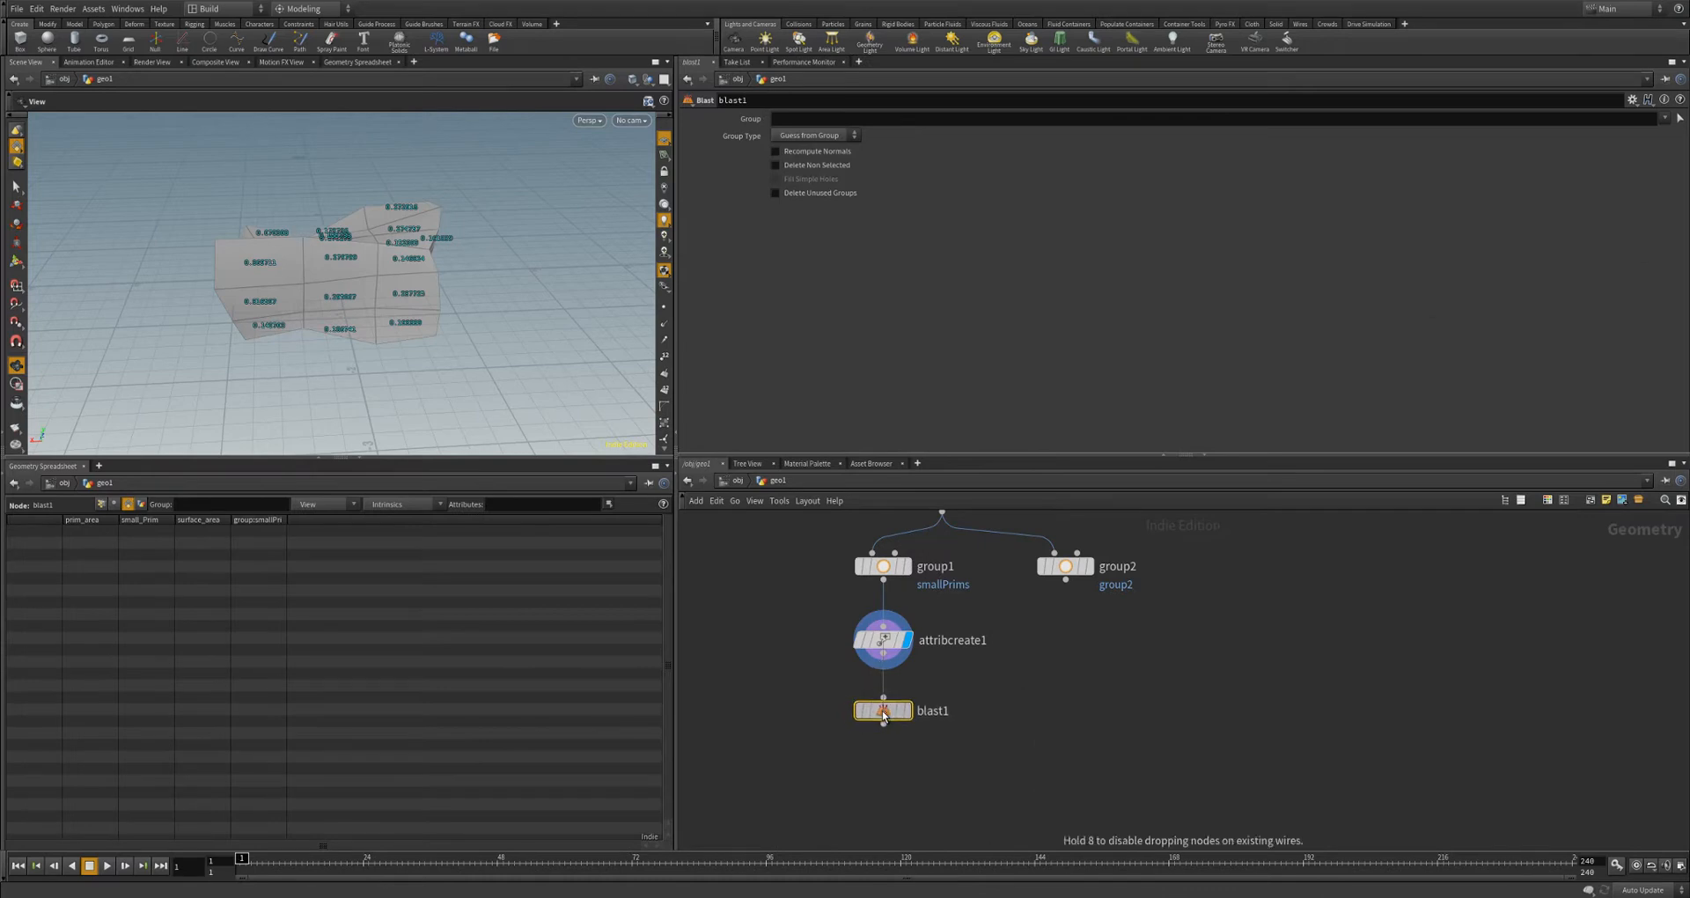
left_click(905, 710)
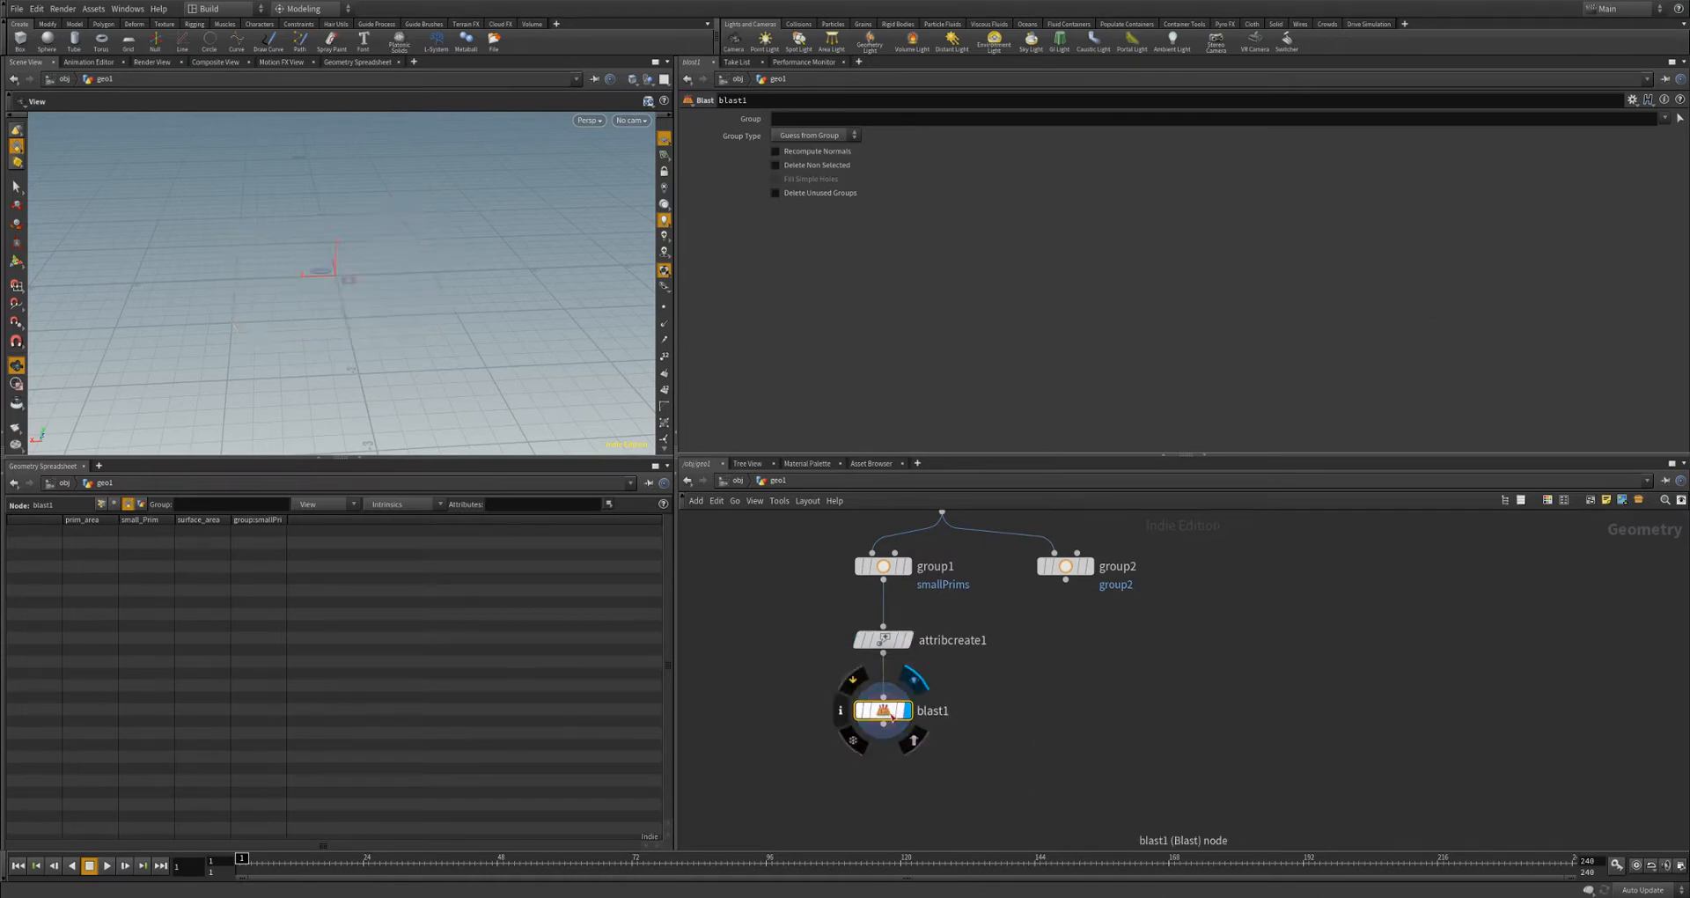
- Set blast1's Group to smallPrims and view the remaining faces from another angle
left_click(1664, 118)
left_click(1655, 133)
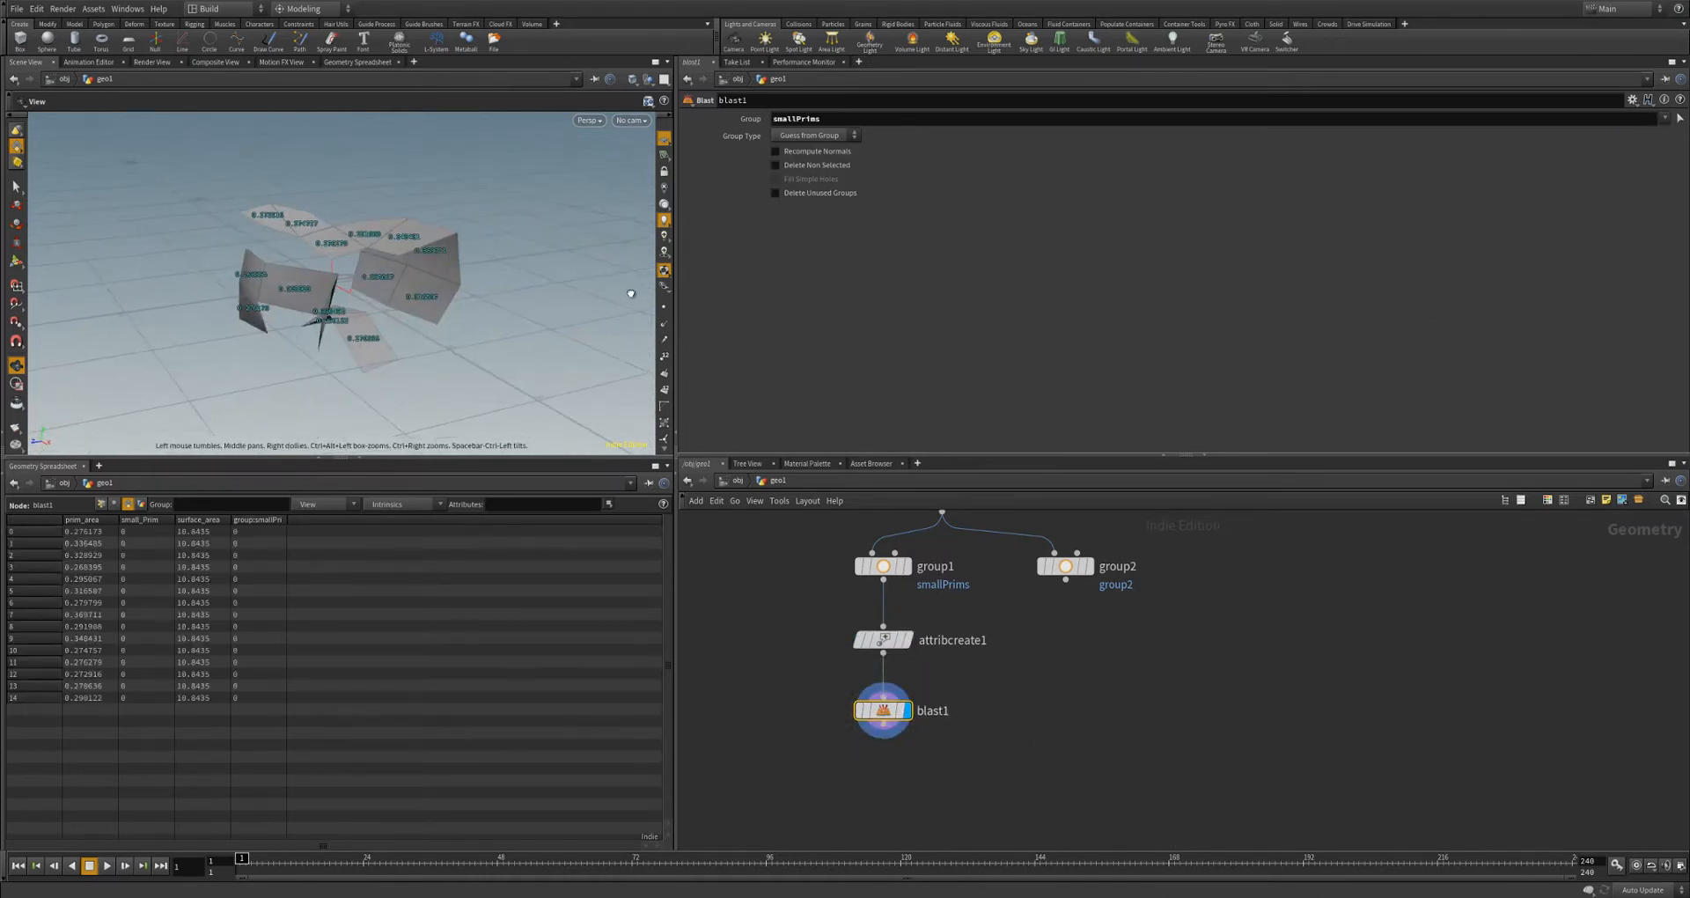
left_click_drag(631, 293, 567, 281)
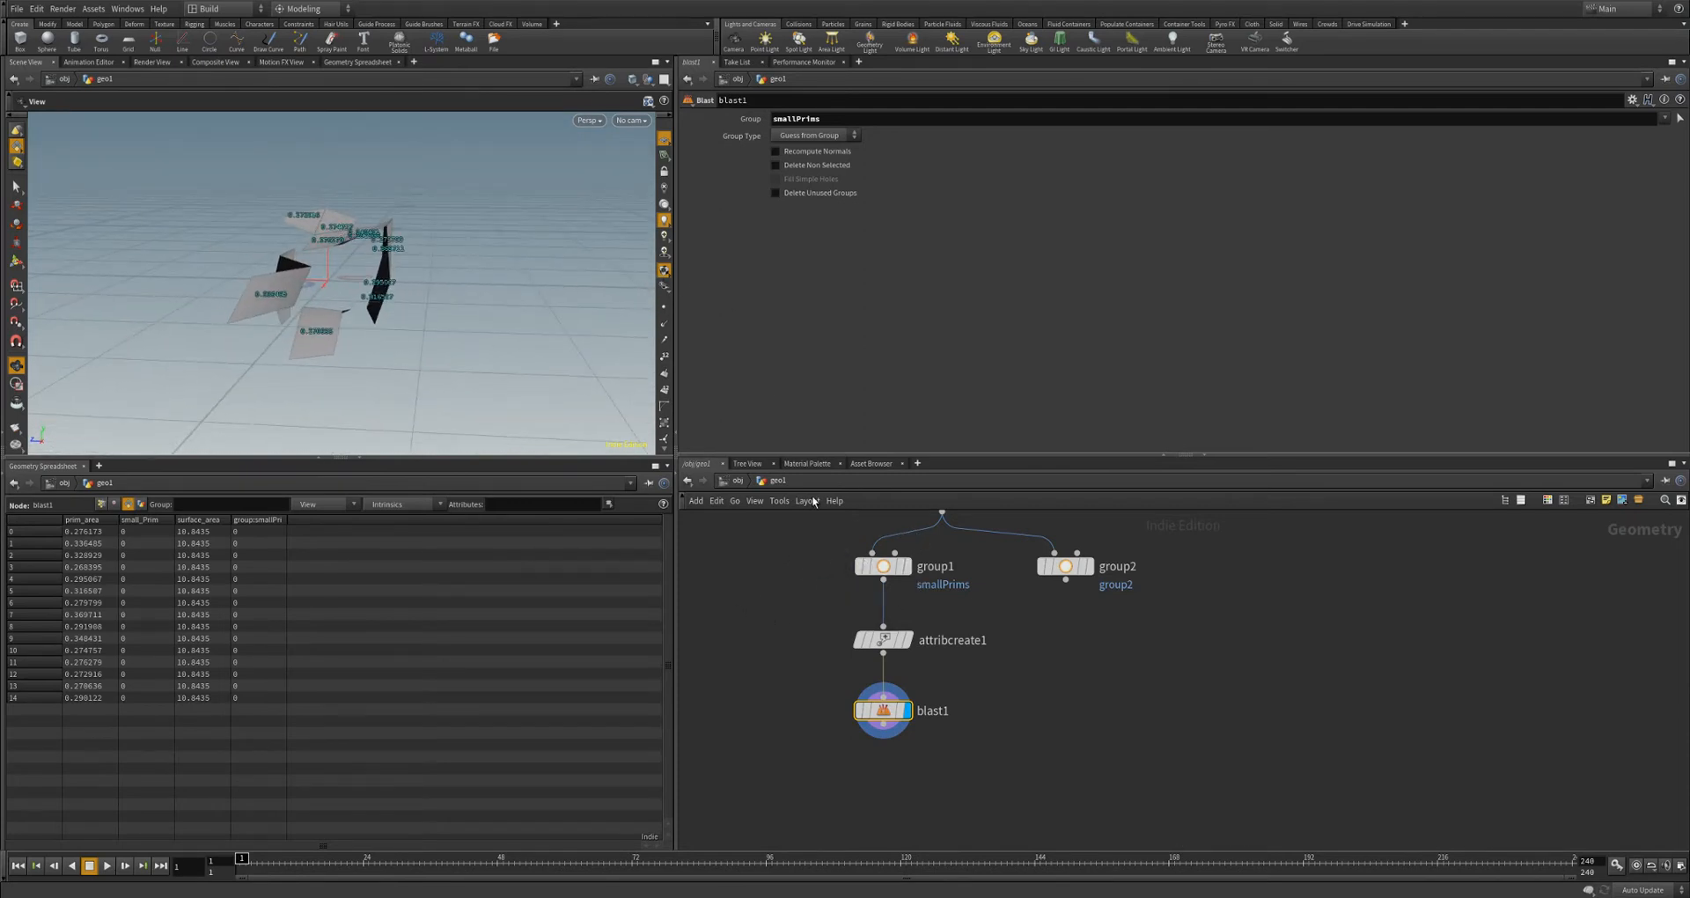
left_click_drag(824, 120, 757, 132)
type("@")
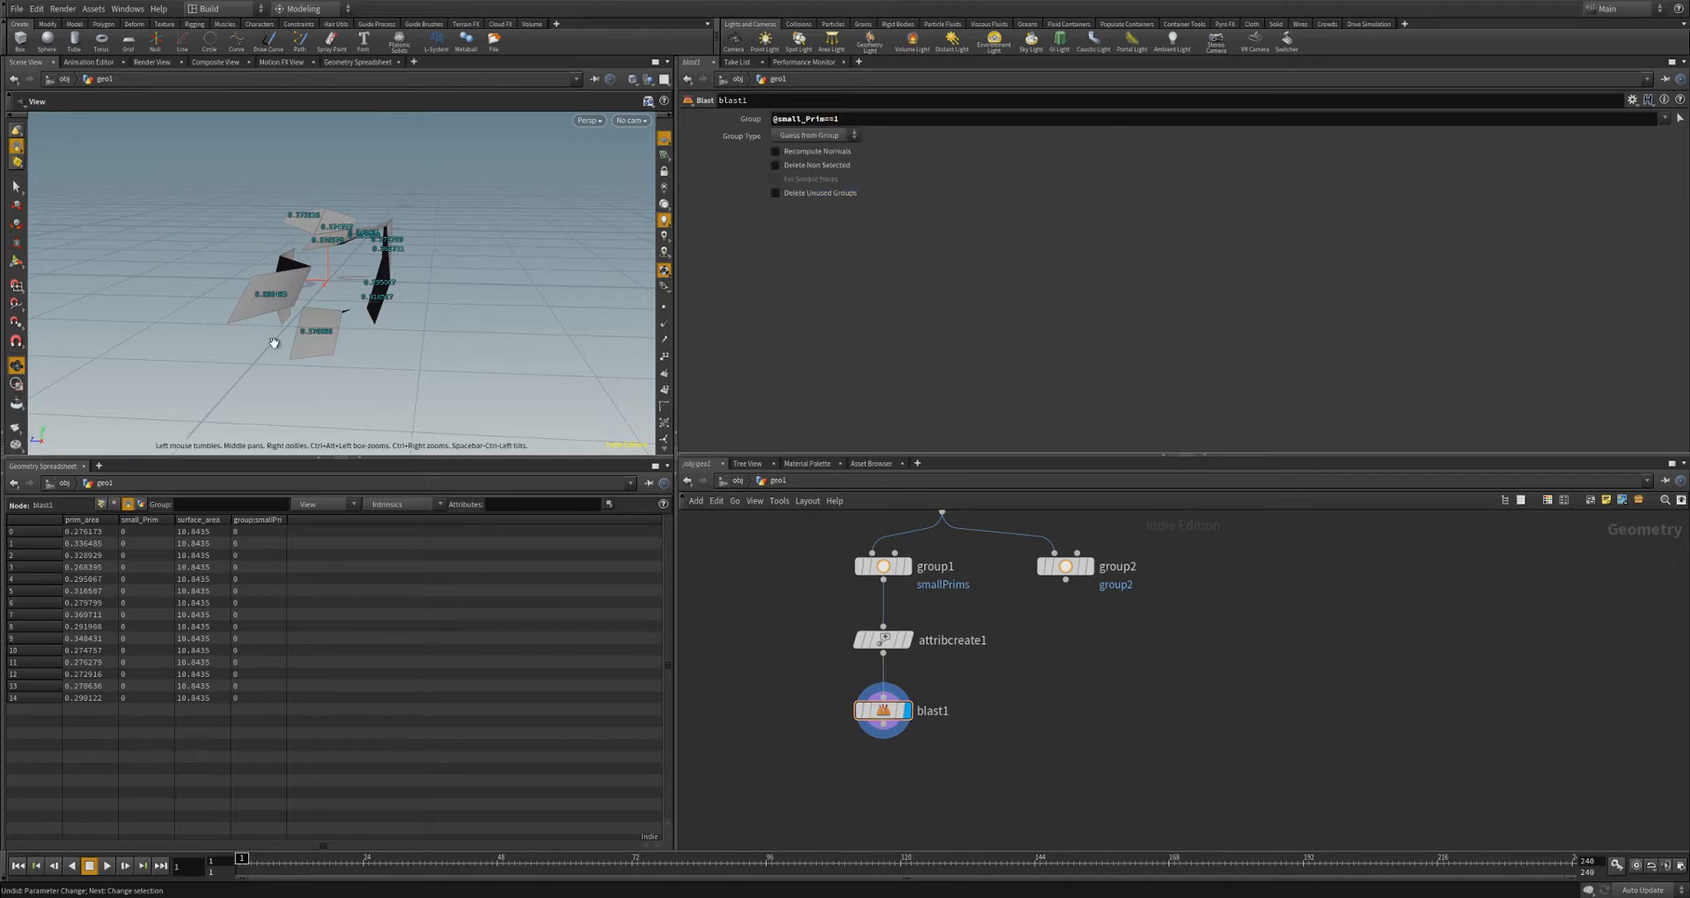
left_click_drag(272, 345, 330, 372)
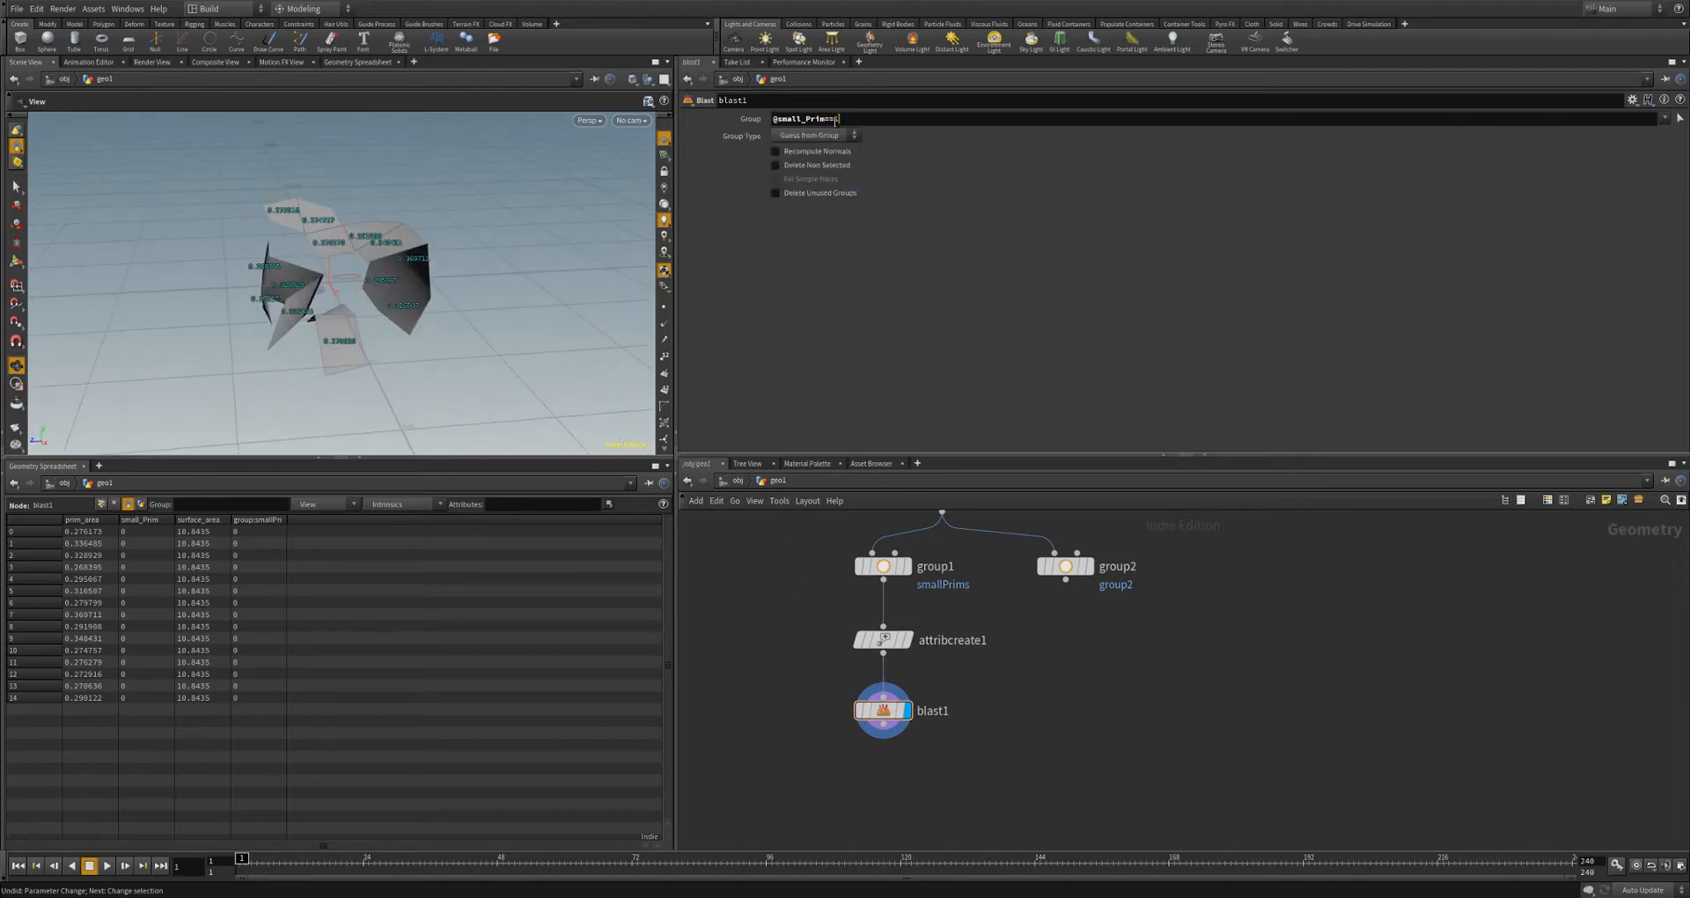
type("0")
key("Return")
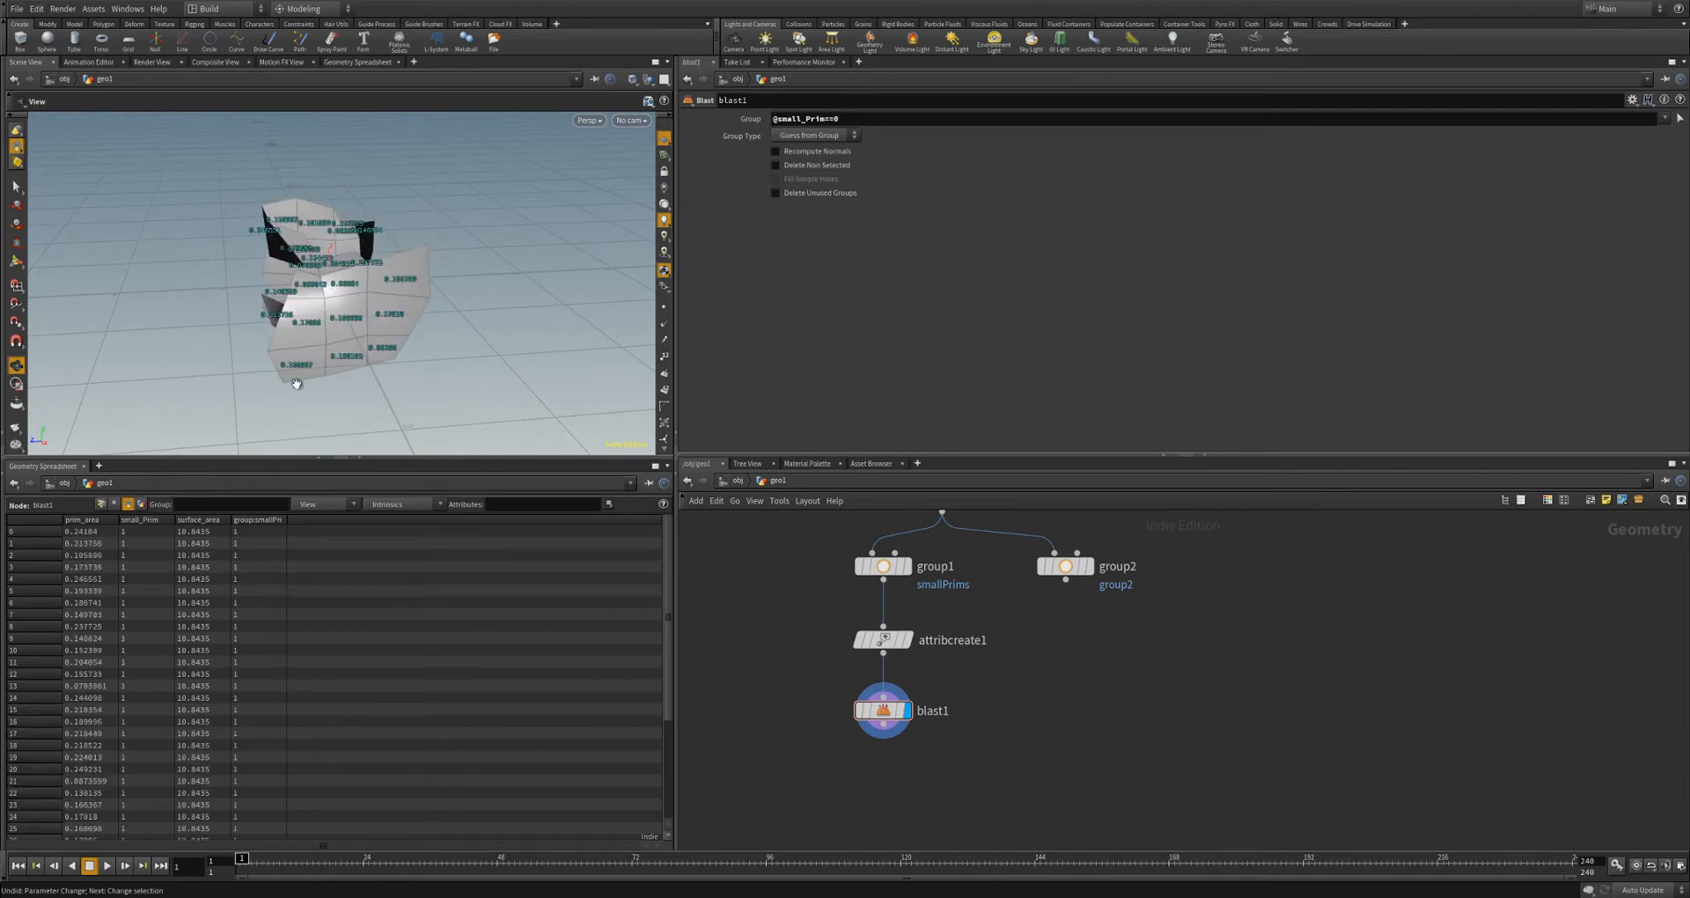
left_click_drag(402, 288, 295, 328)
right_click_drag(312, 312, 444, 284)
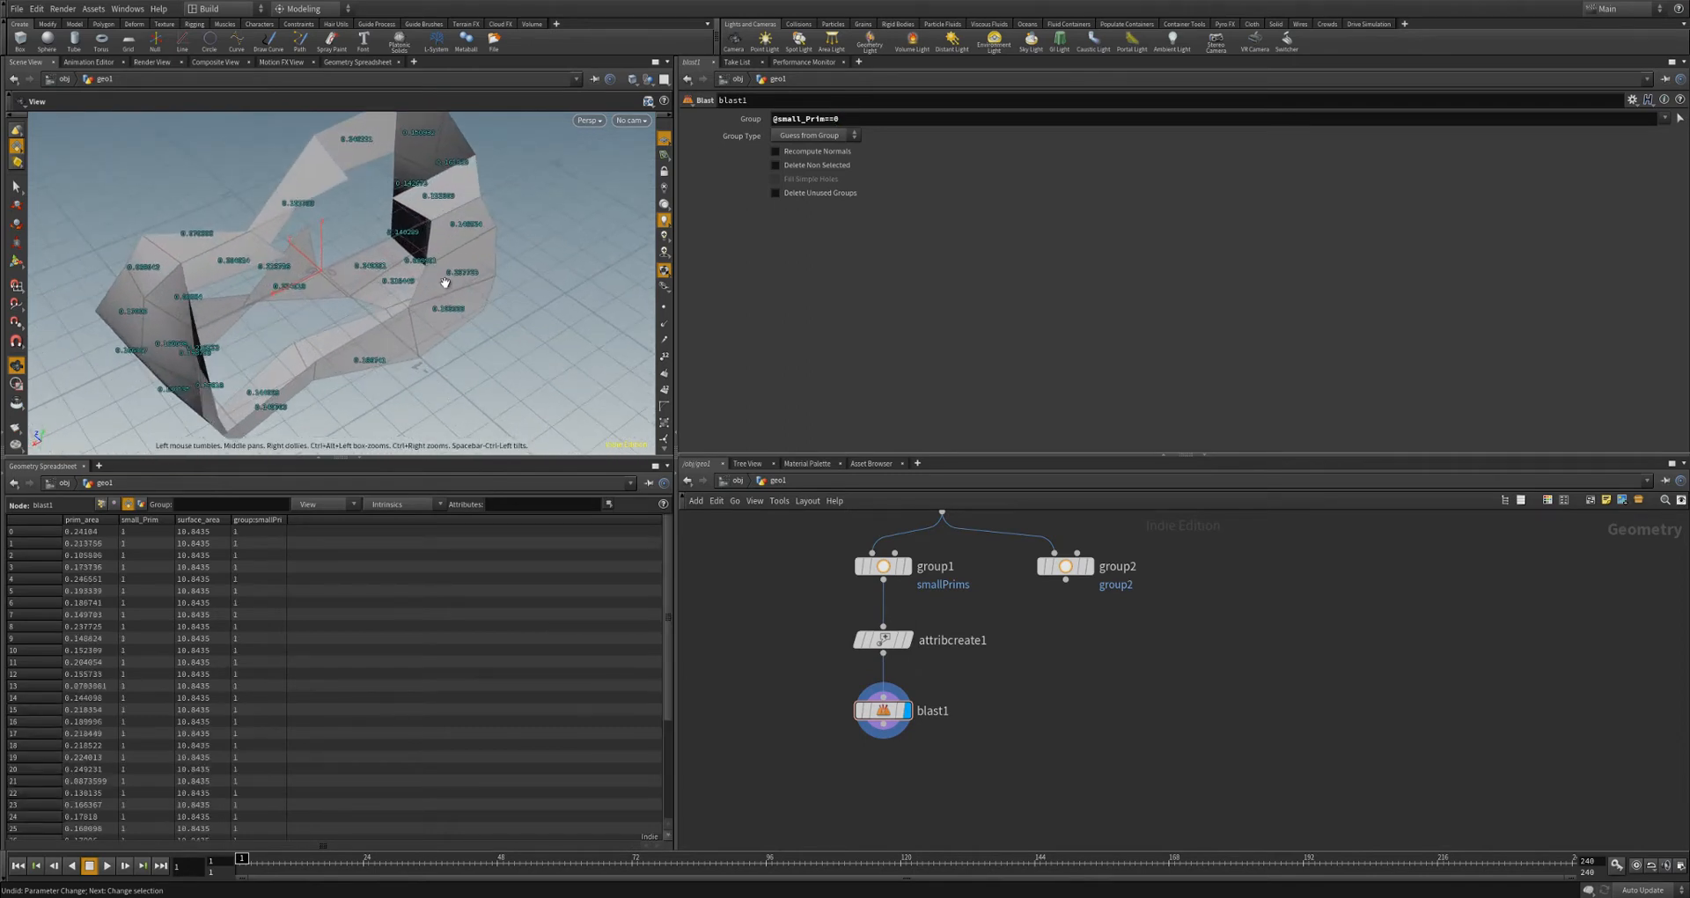
left_click_drag(315, 329, 363, 309)
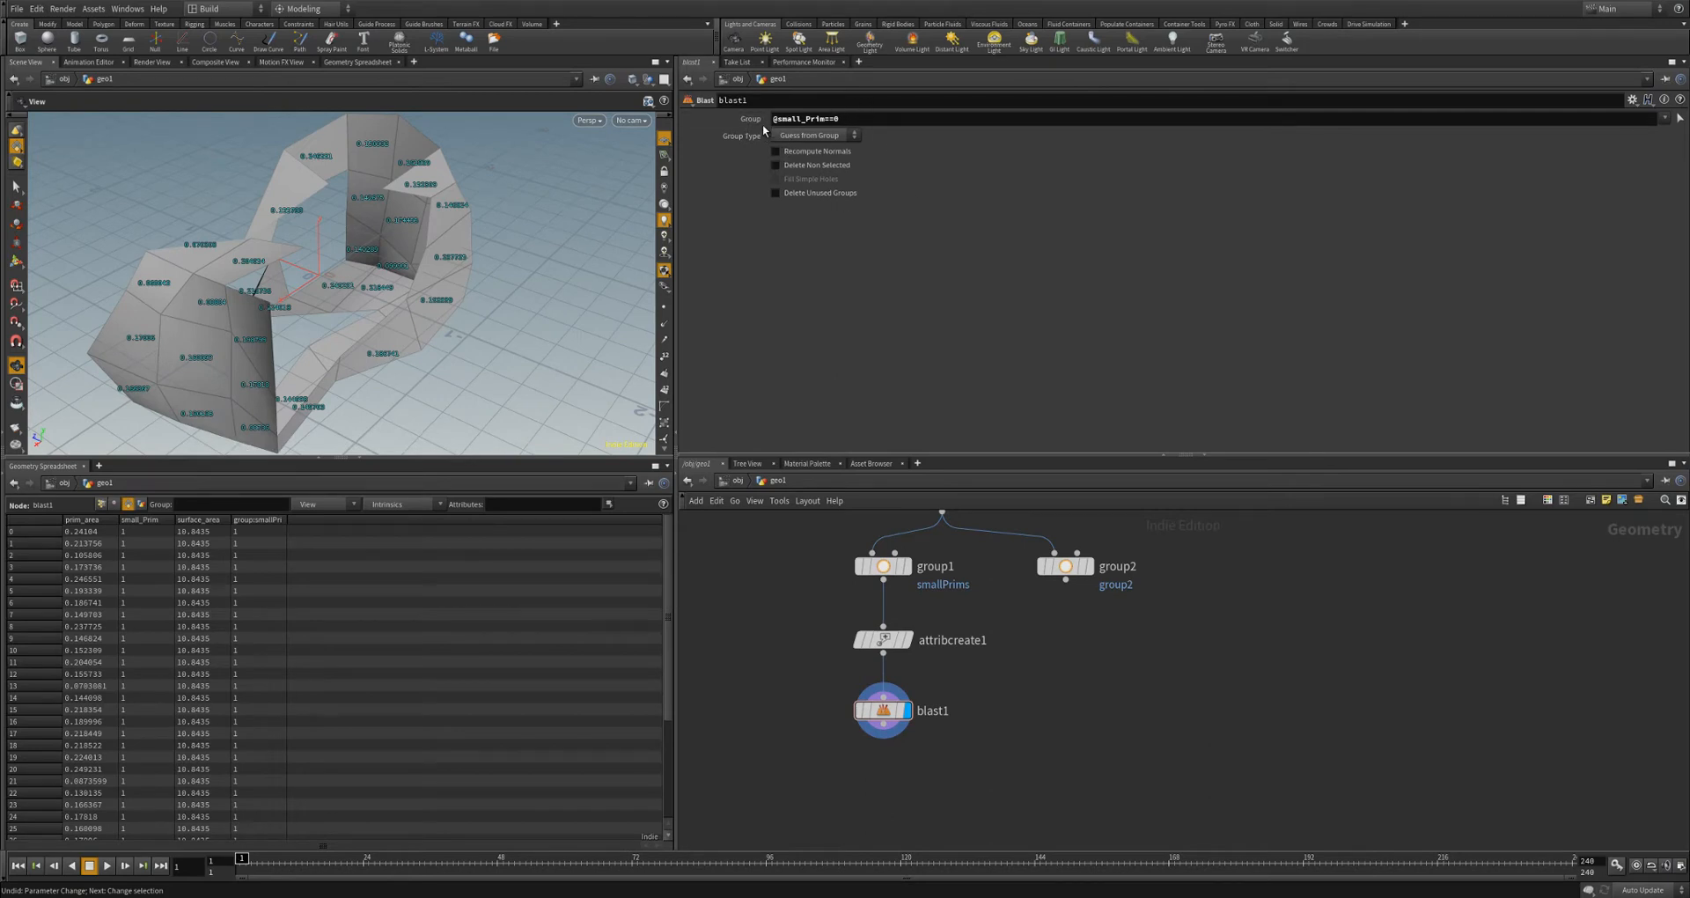
- Review blast1's group expression against group1's parameters, ending with blast1's parameters open
left_click_drag(860, 119, 771, 119)
scroll(981, 624, "down", 2)
middle_click_drag(980, 625, 996, 759)
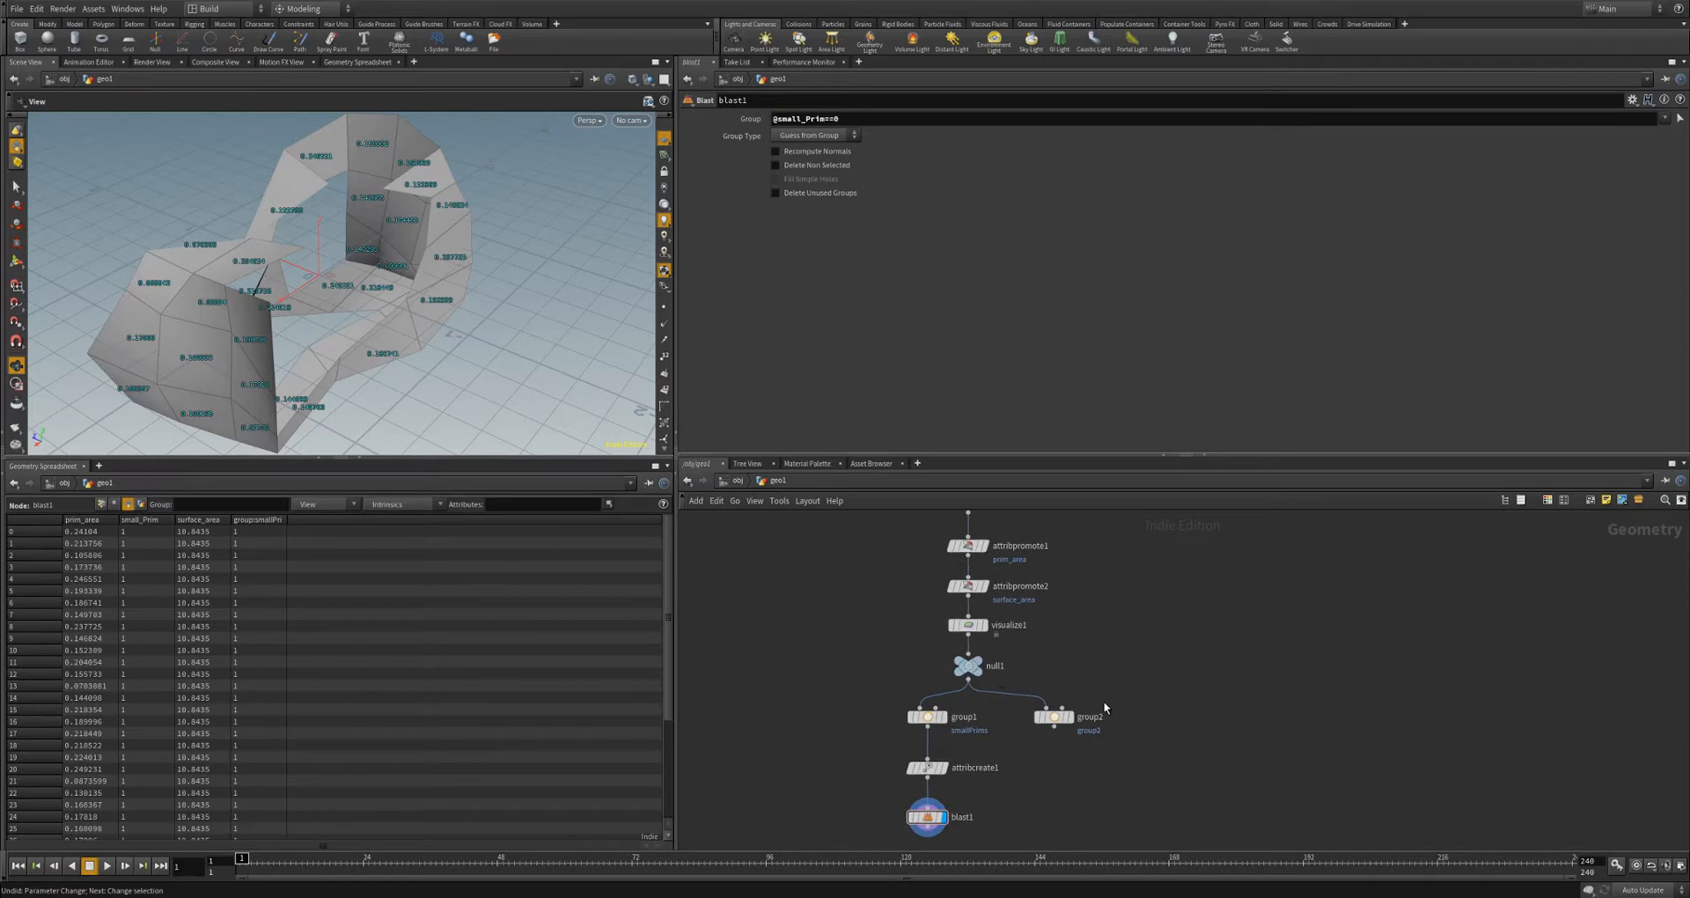
left_click(920, 716)
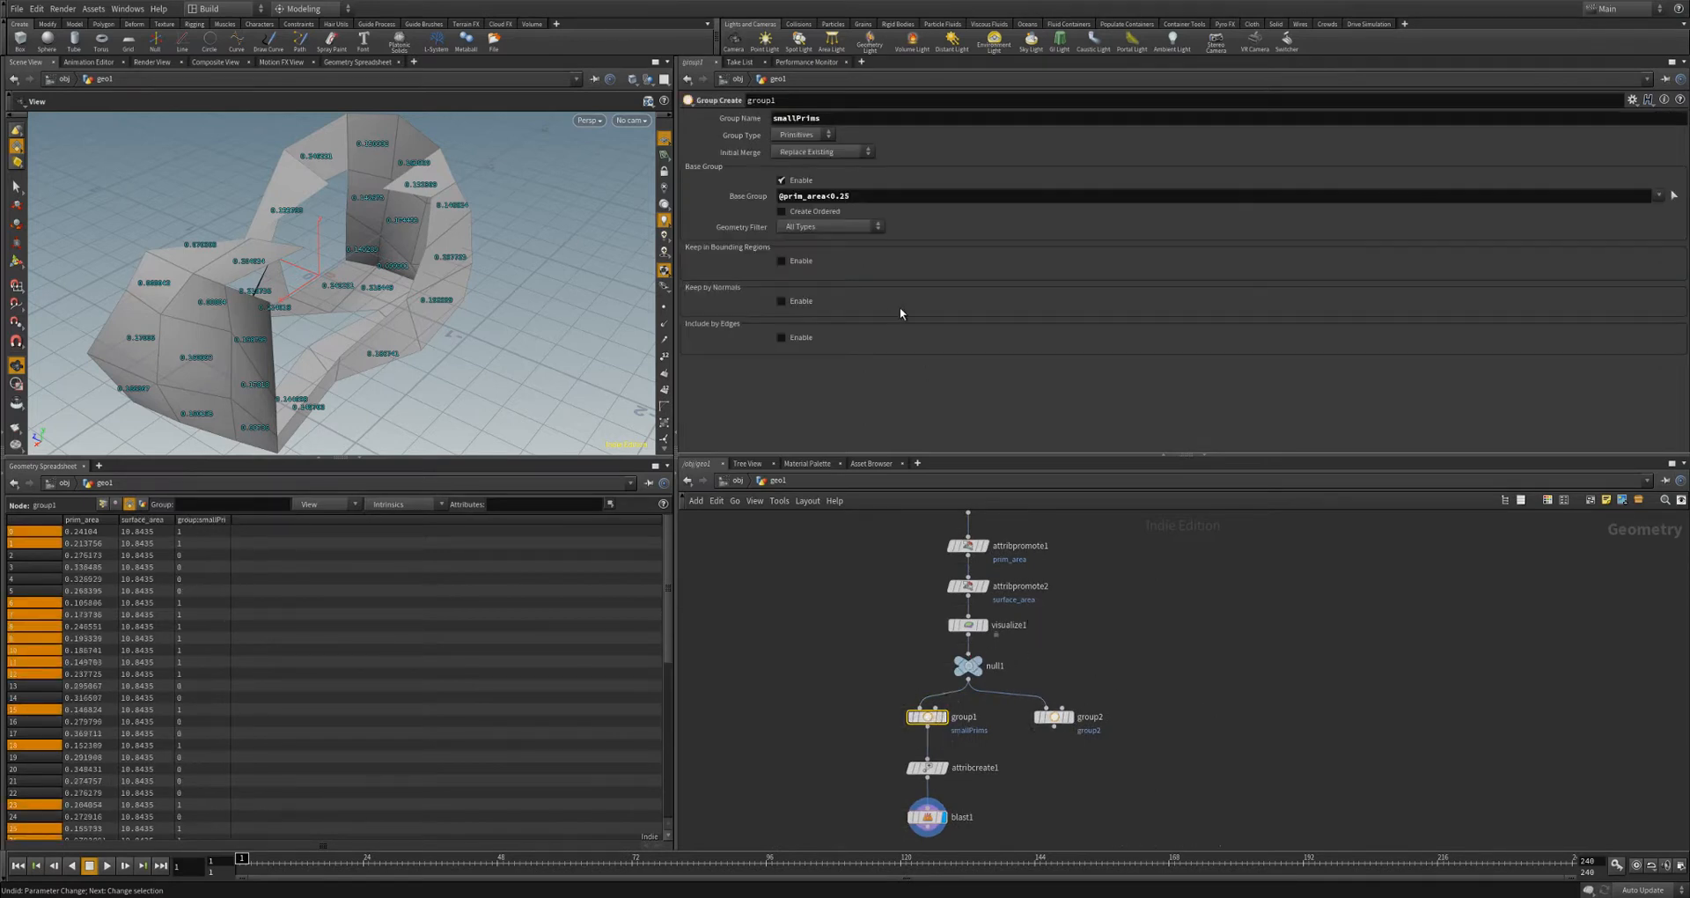
left_click(927, 816)
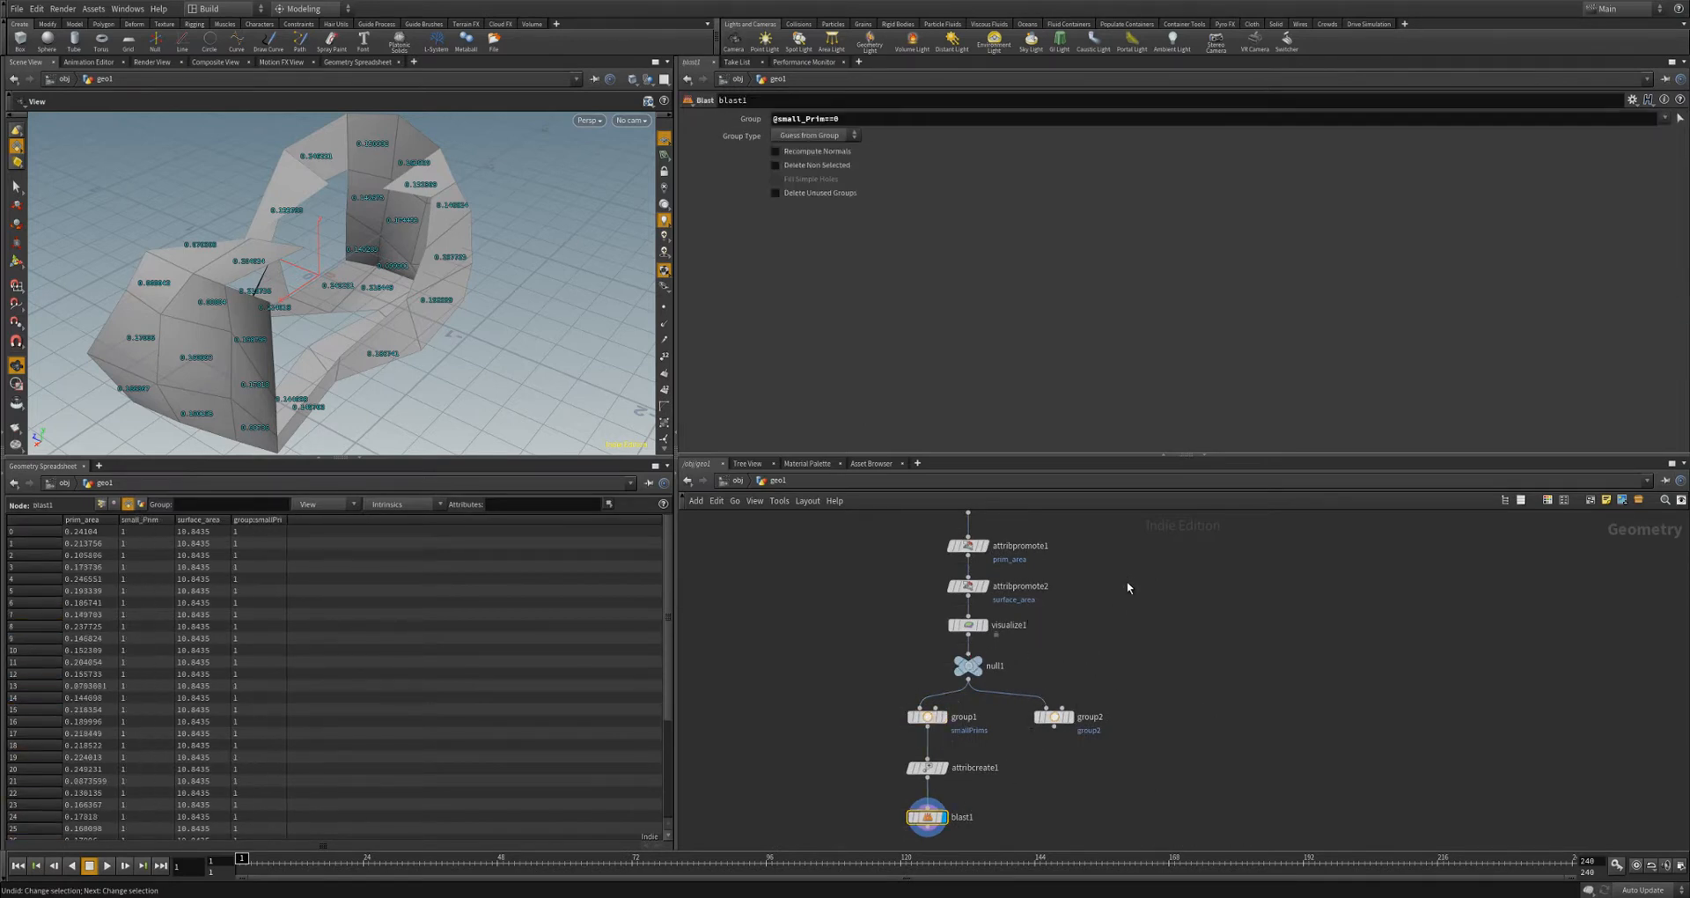
- Bring the whole node network into view and select all of its nodes
scroll(1236, 611, "down", 3)
scroll(1213, 628, "up", 2)
scroll(1204, 612, "down", 2)
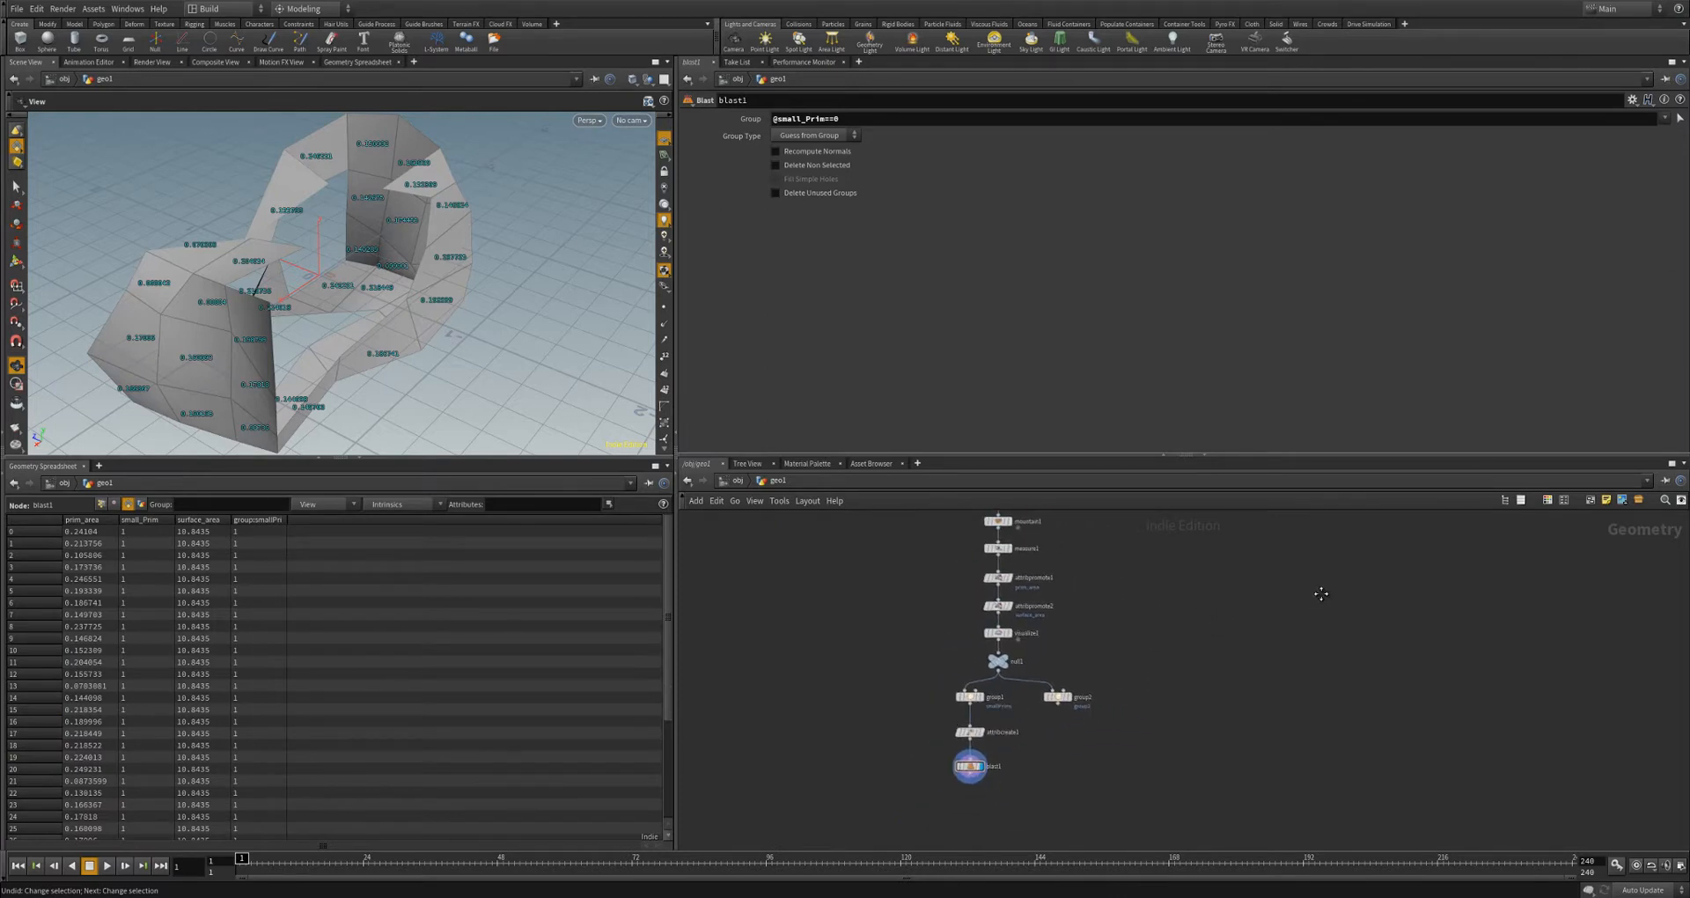
middle_click_drag(1320, 593, 1283, 579)
middle_click_drag(1195, 584, 1059, 603)
middle_click_drag(946, 634, 998, 652)
left_click_drag(734, 520, 1058, 836)
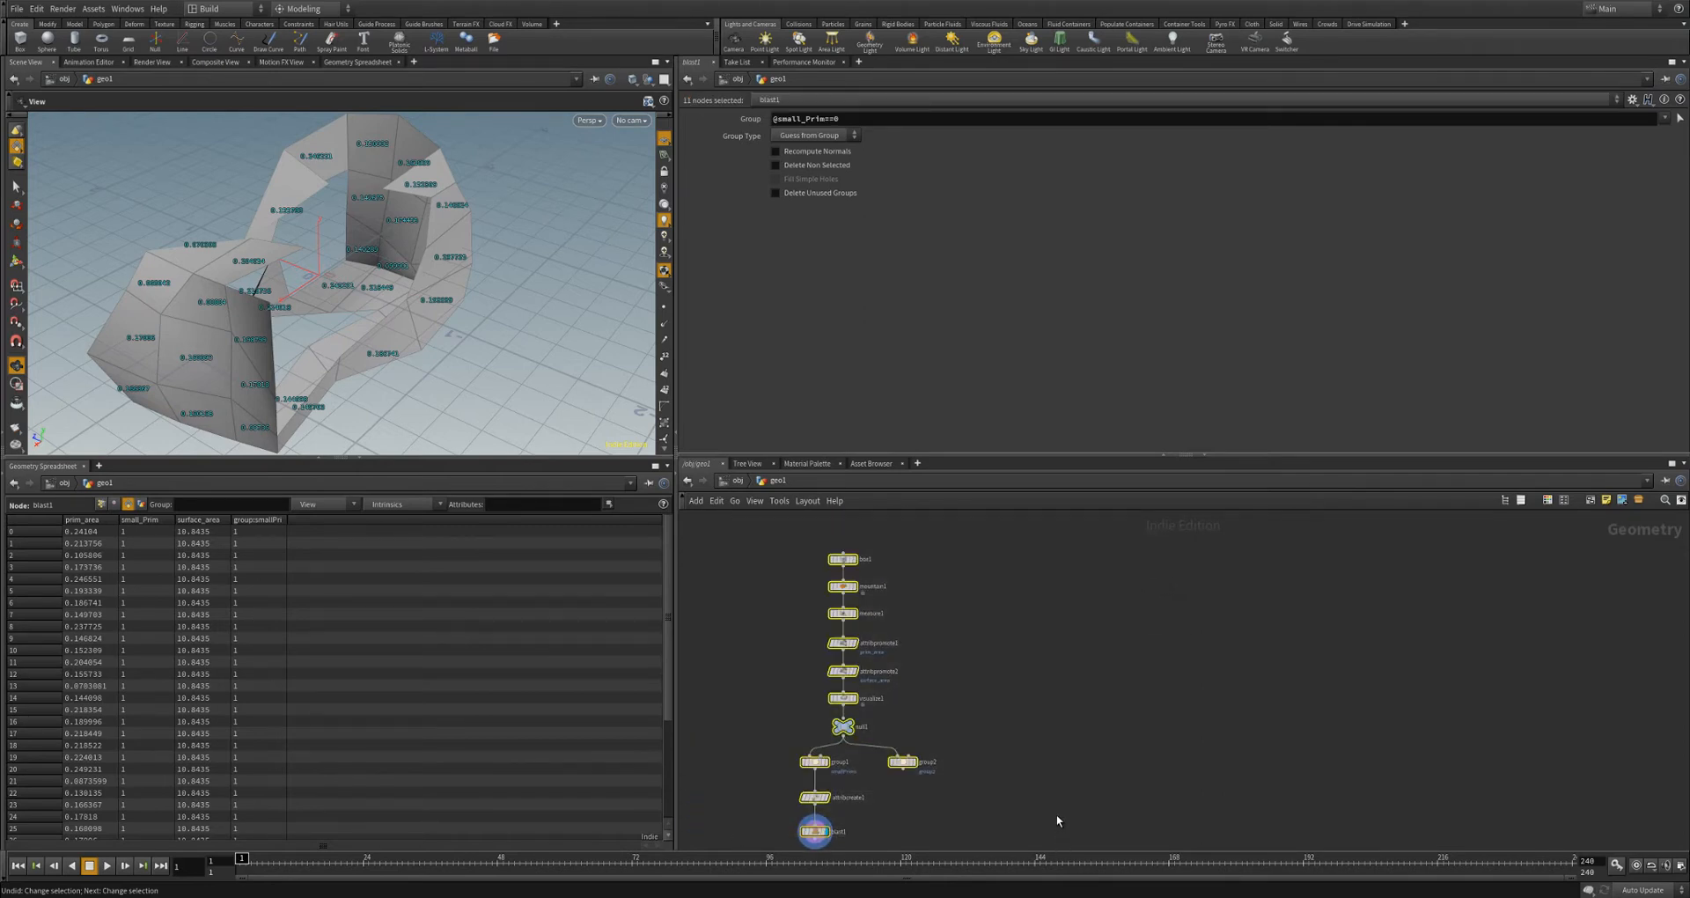
- Collapse the selected nodes into a subnetwork and move it aside to free up space in the network
key("shift+c")
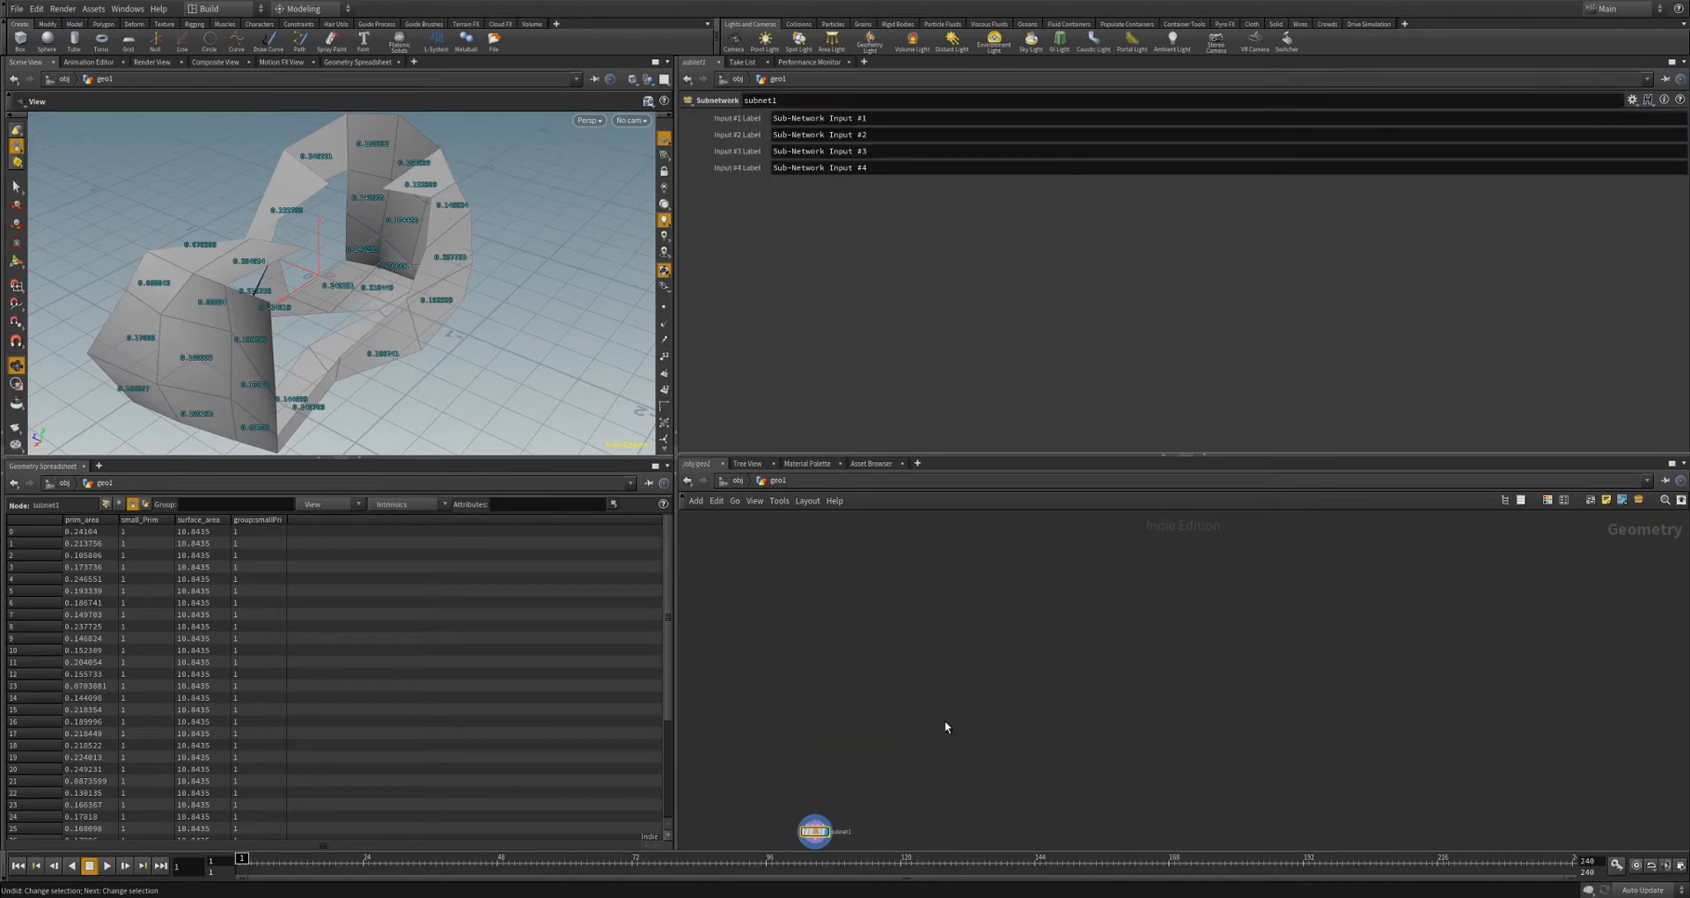
left_click_drag(822, 835, 755, 622)
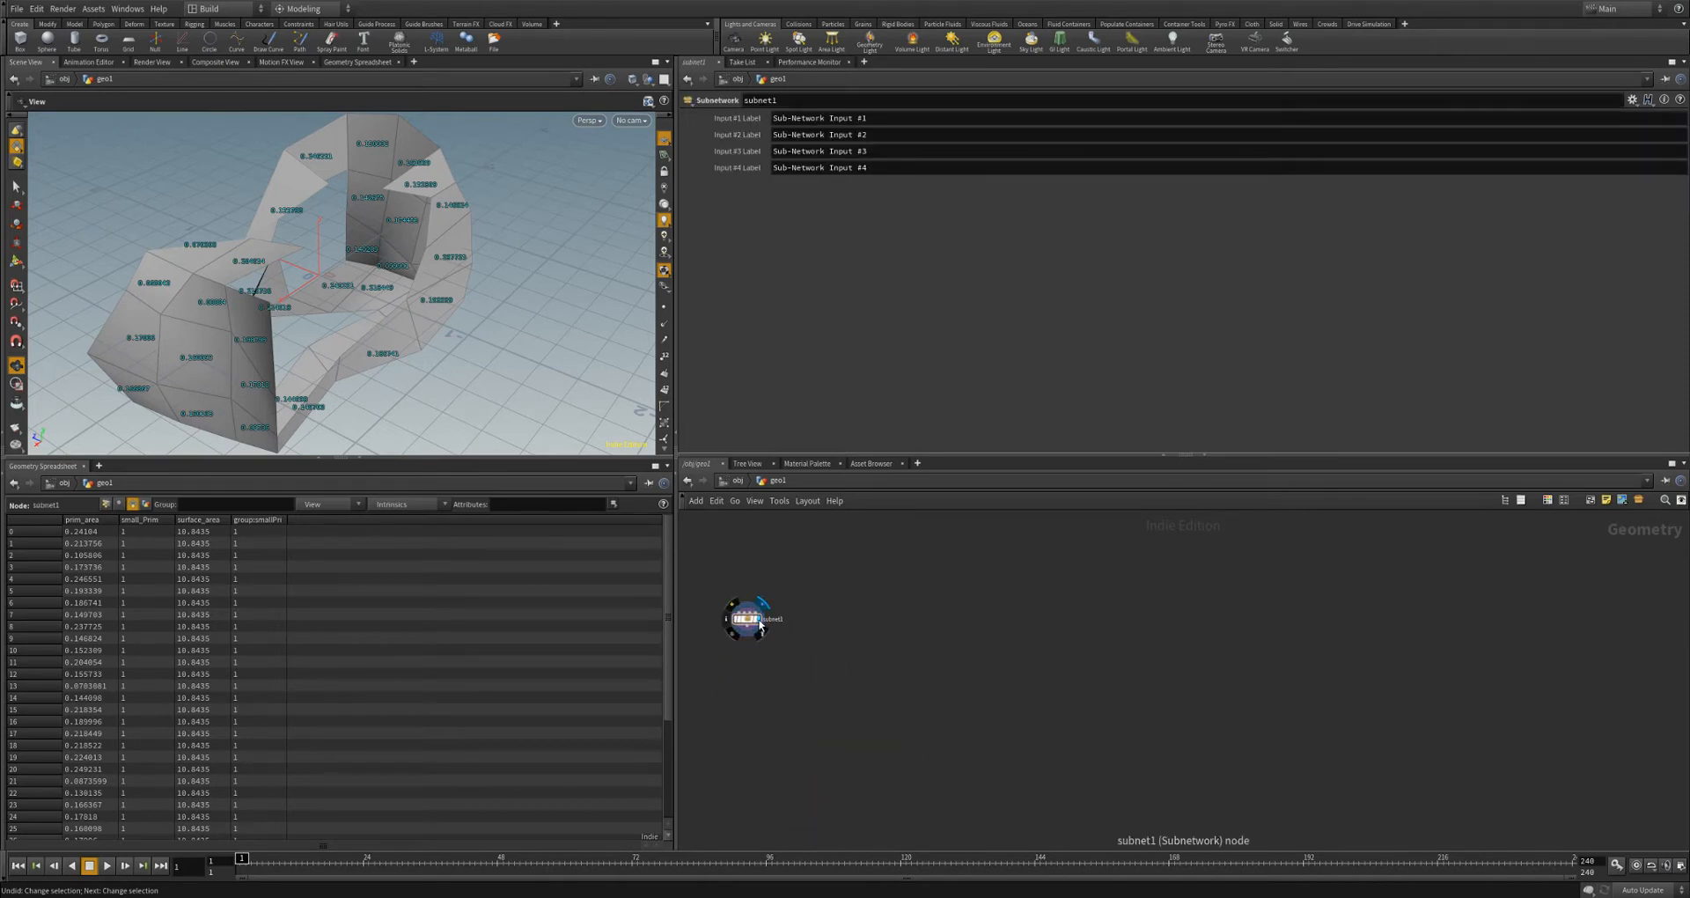
scroll(836, 620, "up", 2)
- Add a Grid node beside the subnetwork and display it in the viewport
key("Tab")
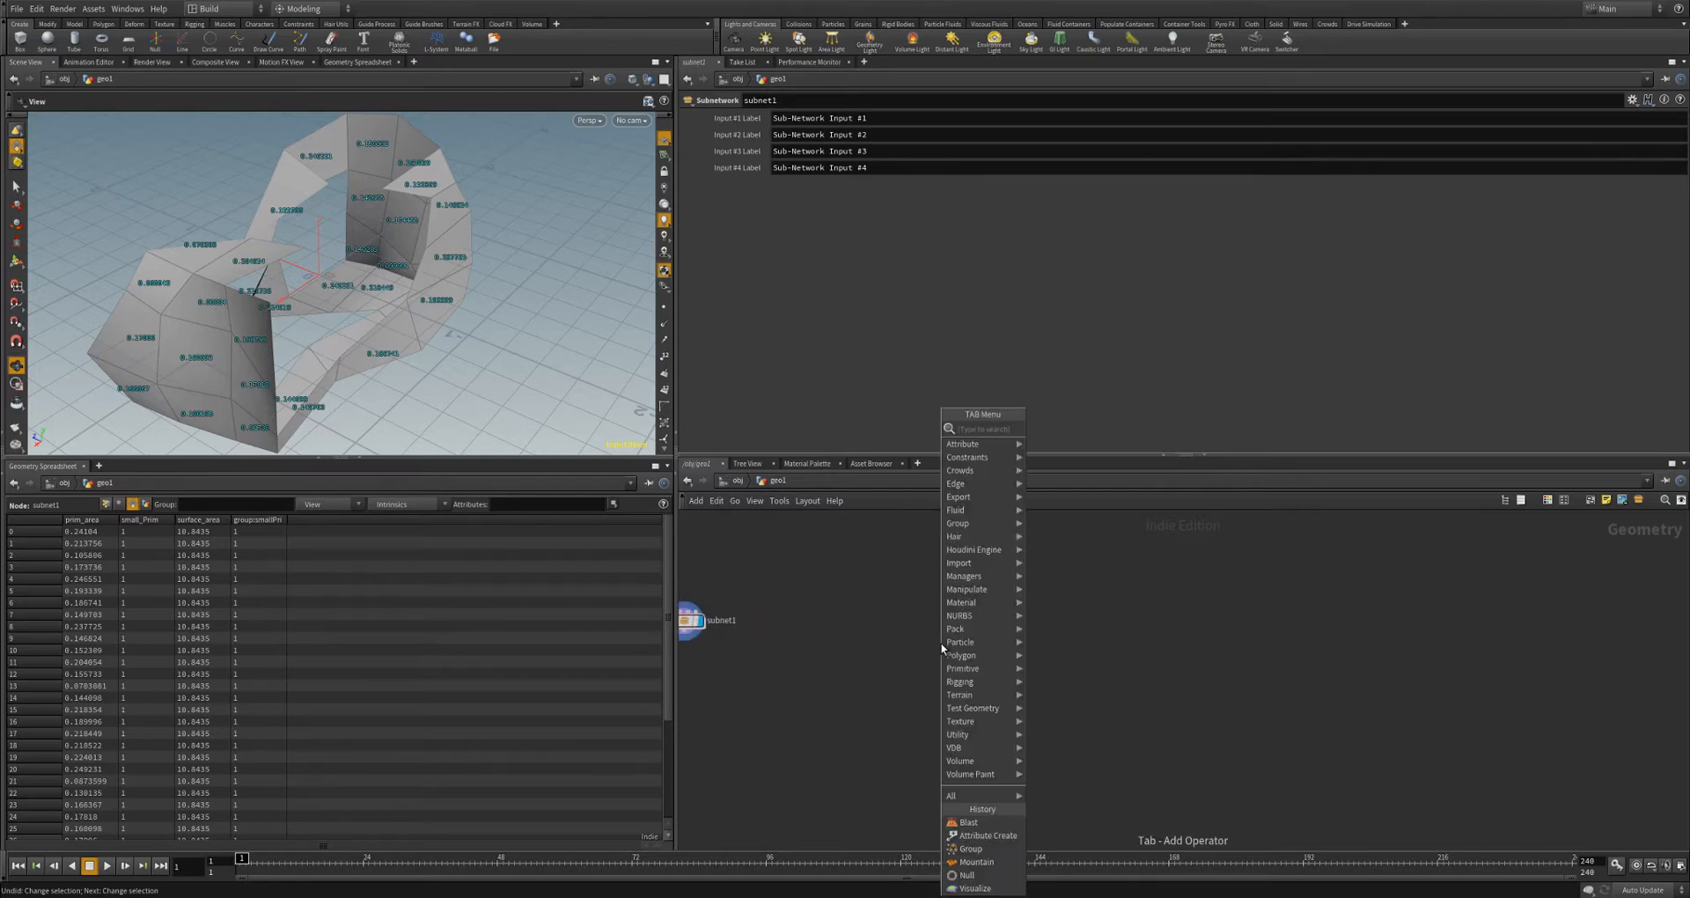
type("grid")
key("Return")
left_click(940, 643)
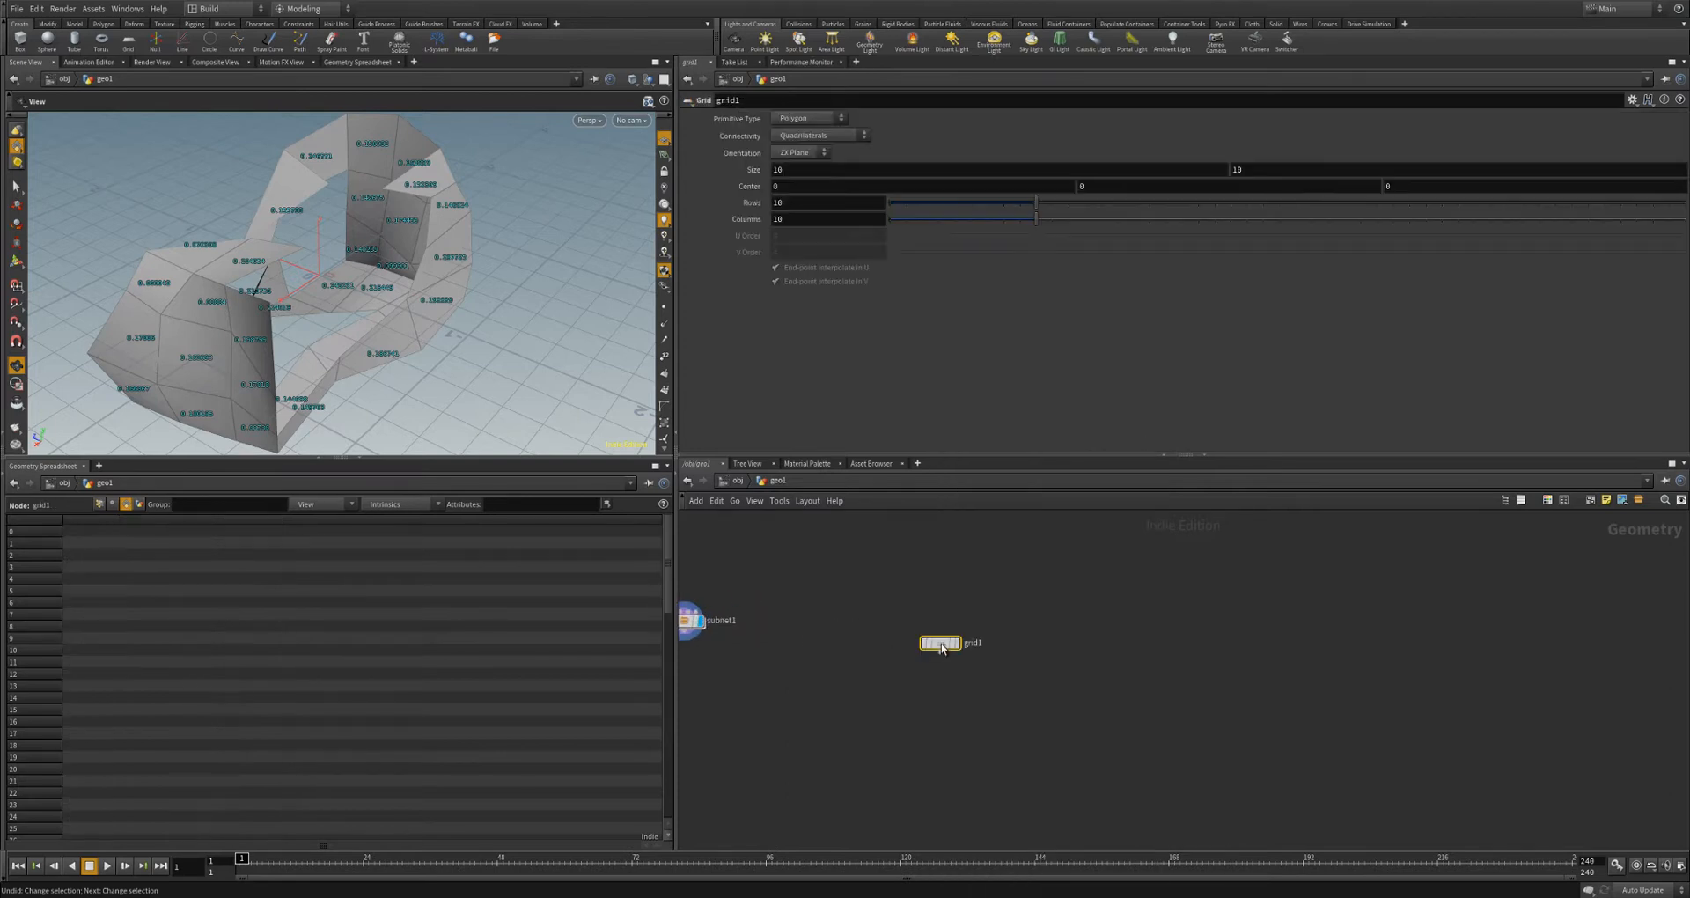
left_click_drag(940, 648, 938, 636)
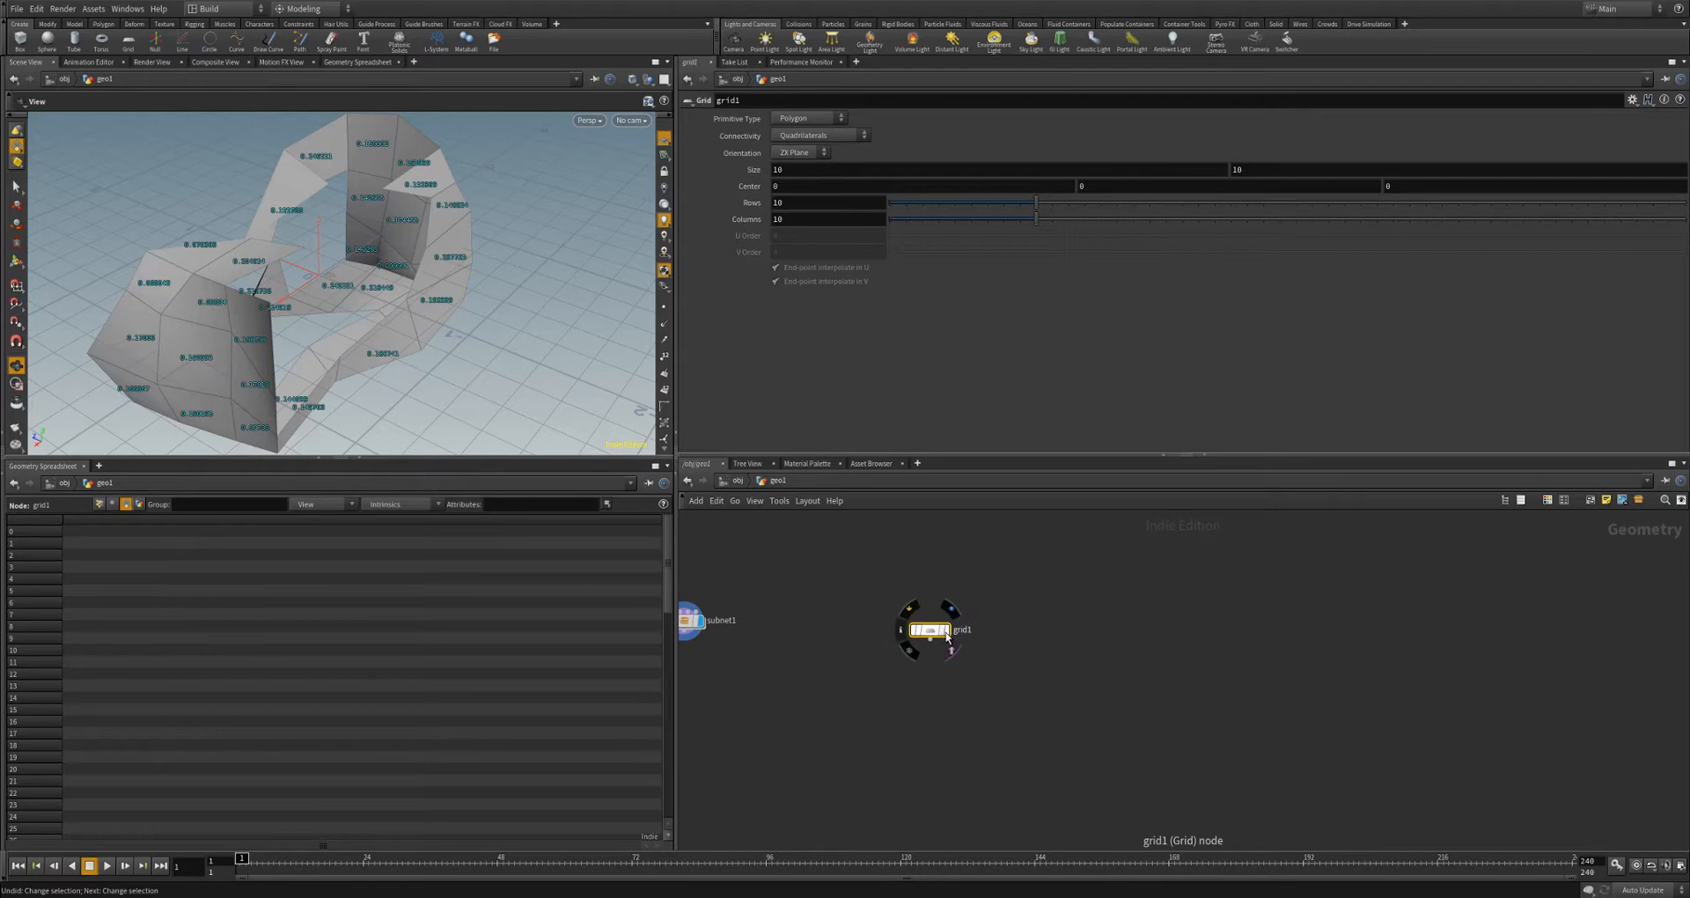
left_click(938, 634)
left_click_drag(599, 368, 468, 342)
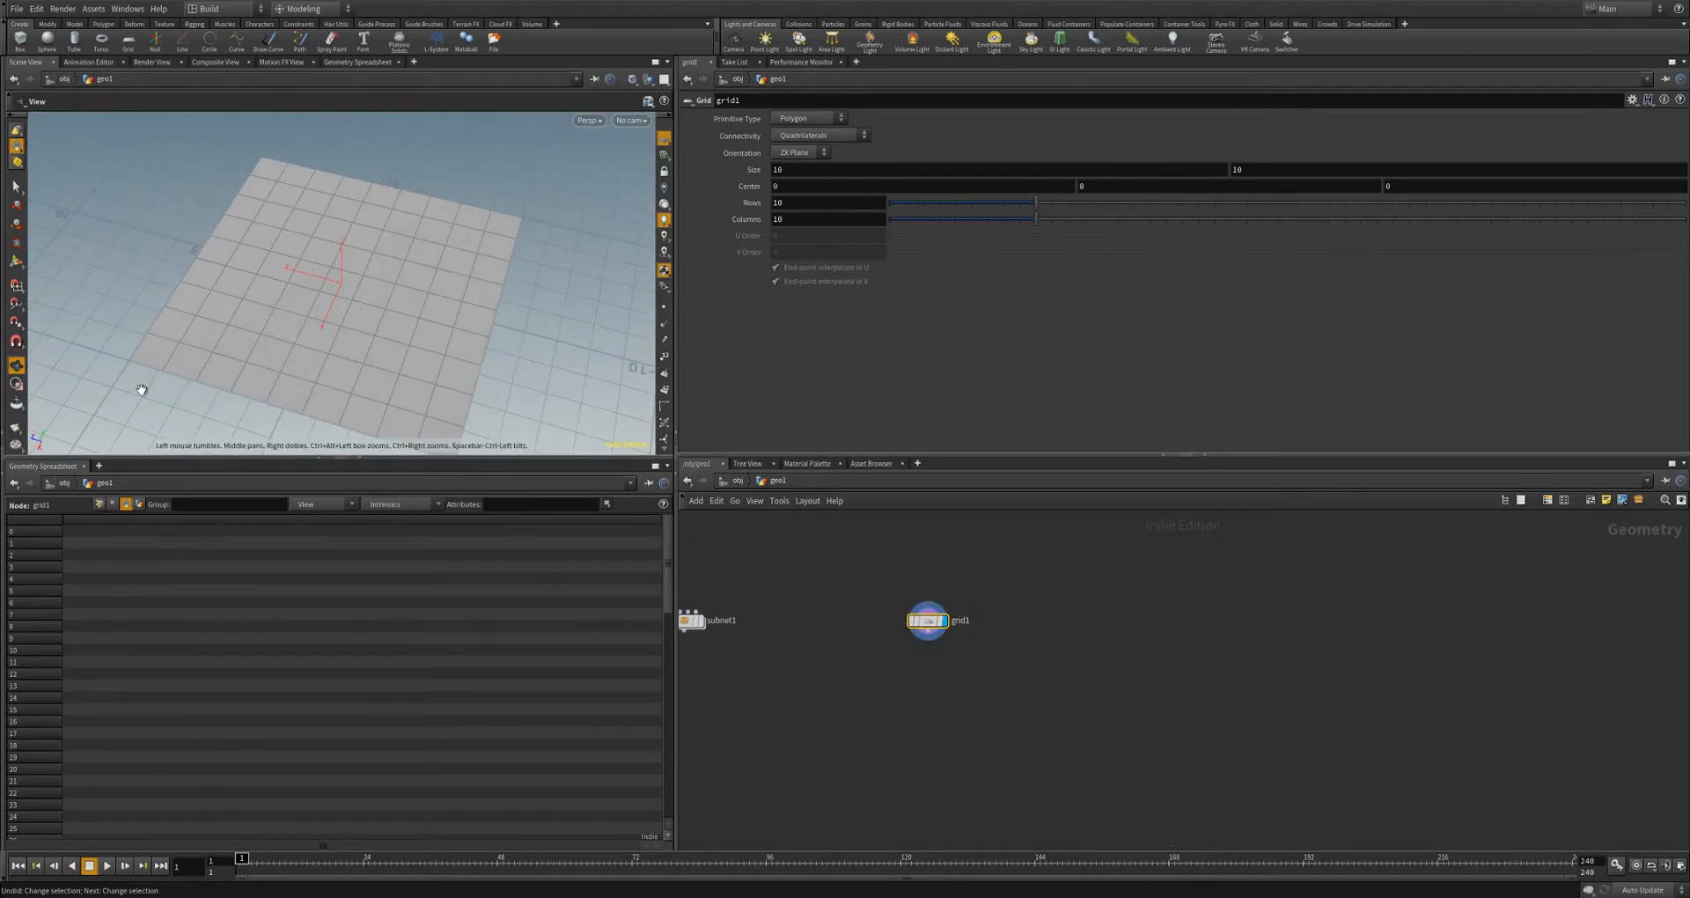
- Link the grid's Columns to its Rows with a relative channel reference and set Rows to 20
right_click(798, 204)
left_click(880, 264)
right_click(786, 220)
left_click(880, 312)
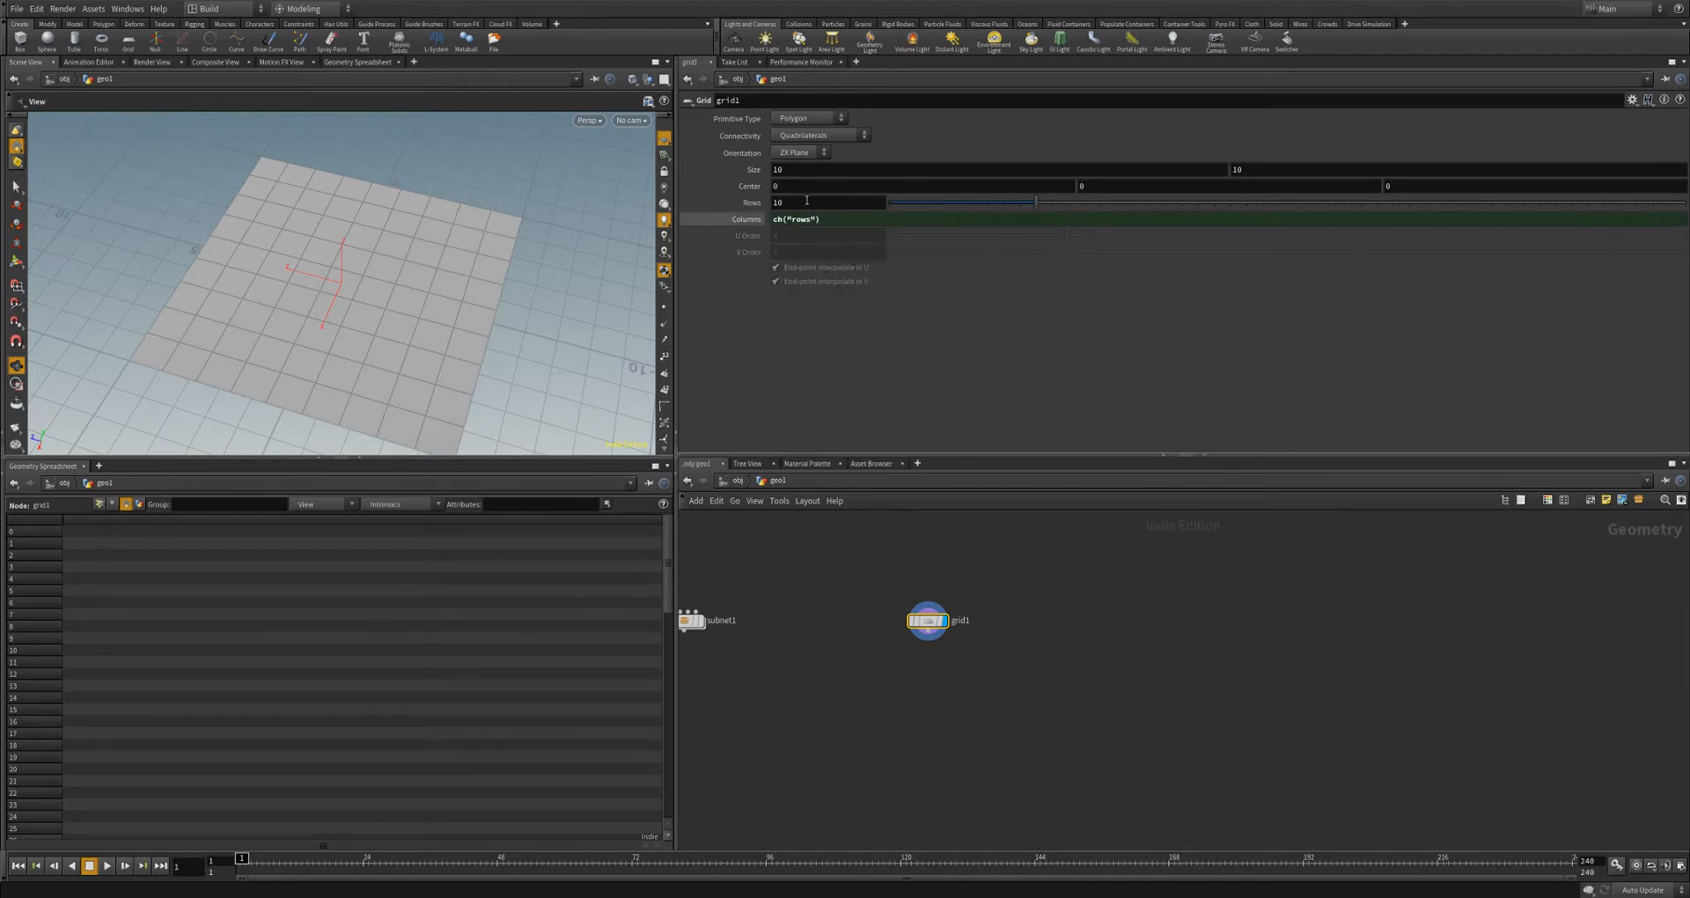
middle_click_drag(739, 210, 753, 210)
left_click_drag(501, 290, 387, 327)
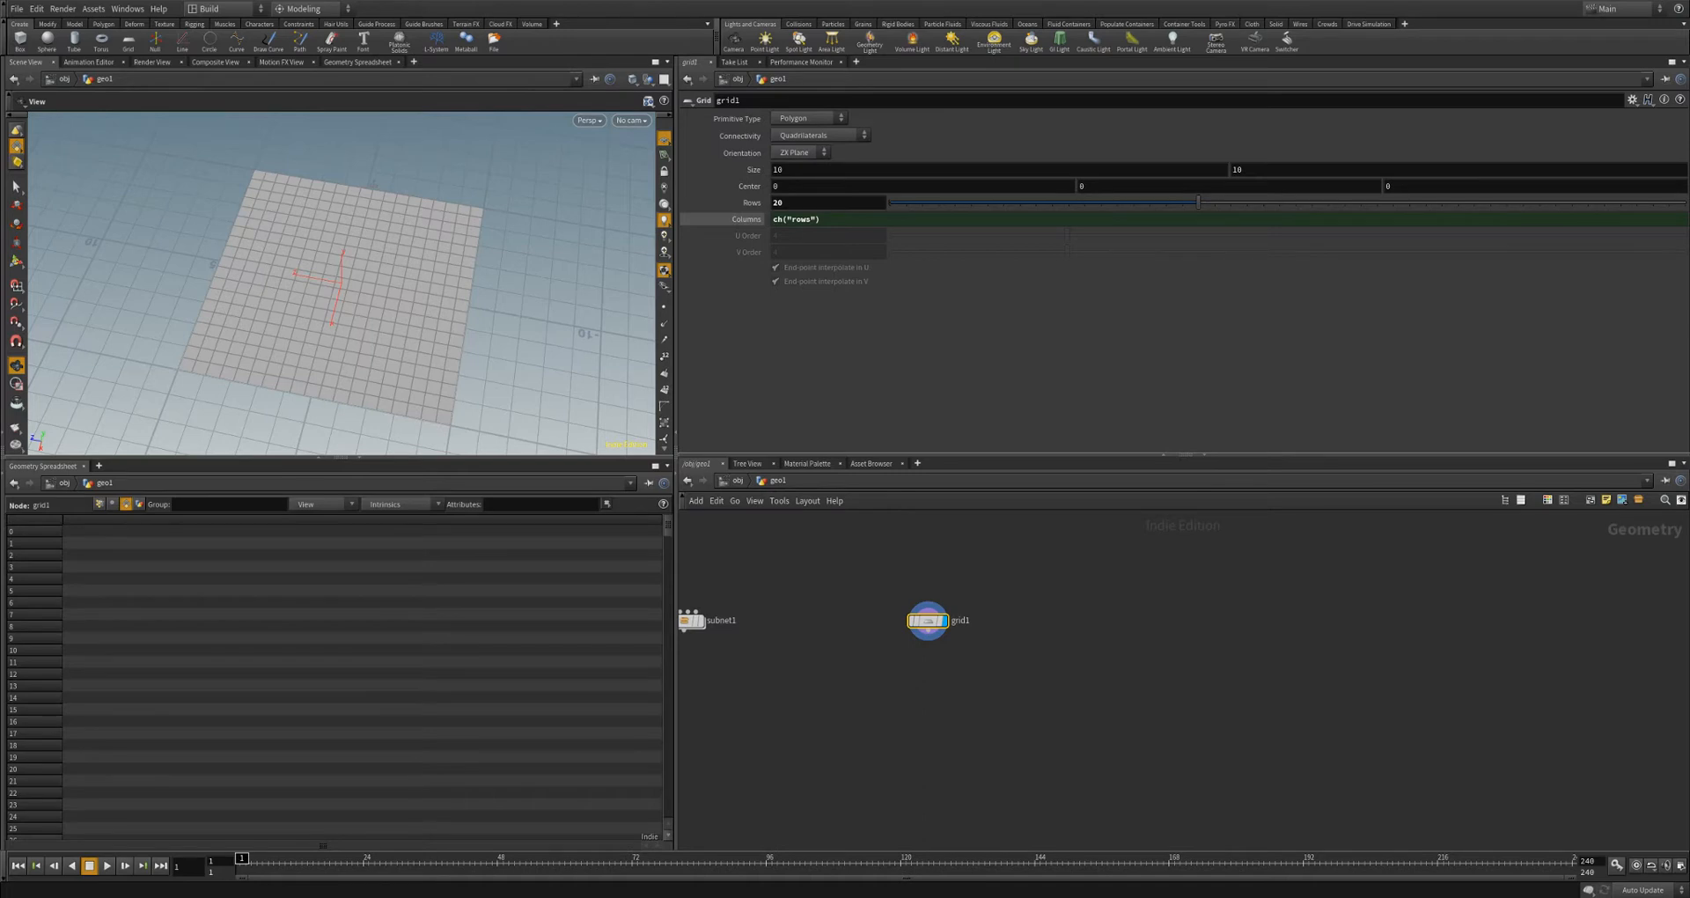
left_click_drag(415, 309, 555, 435)
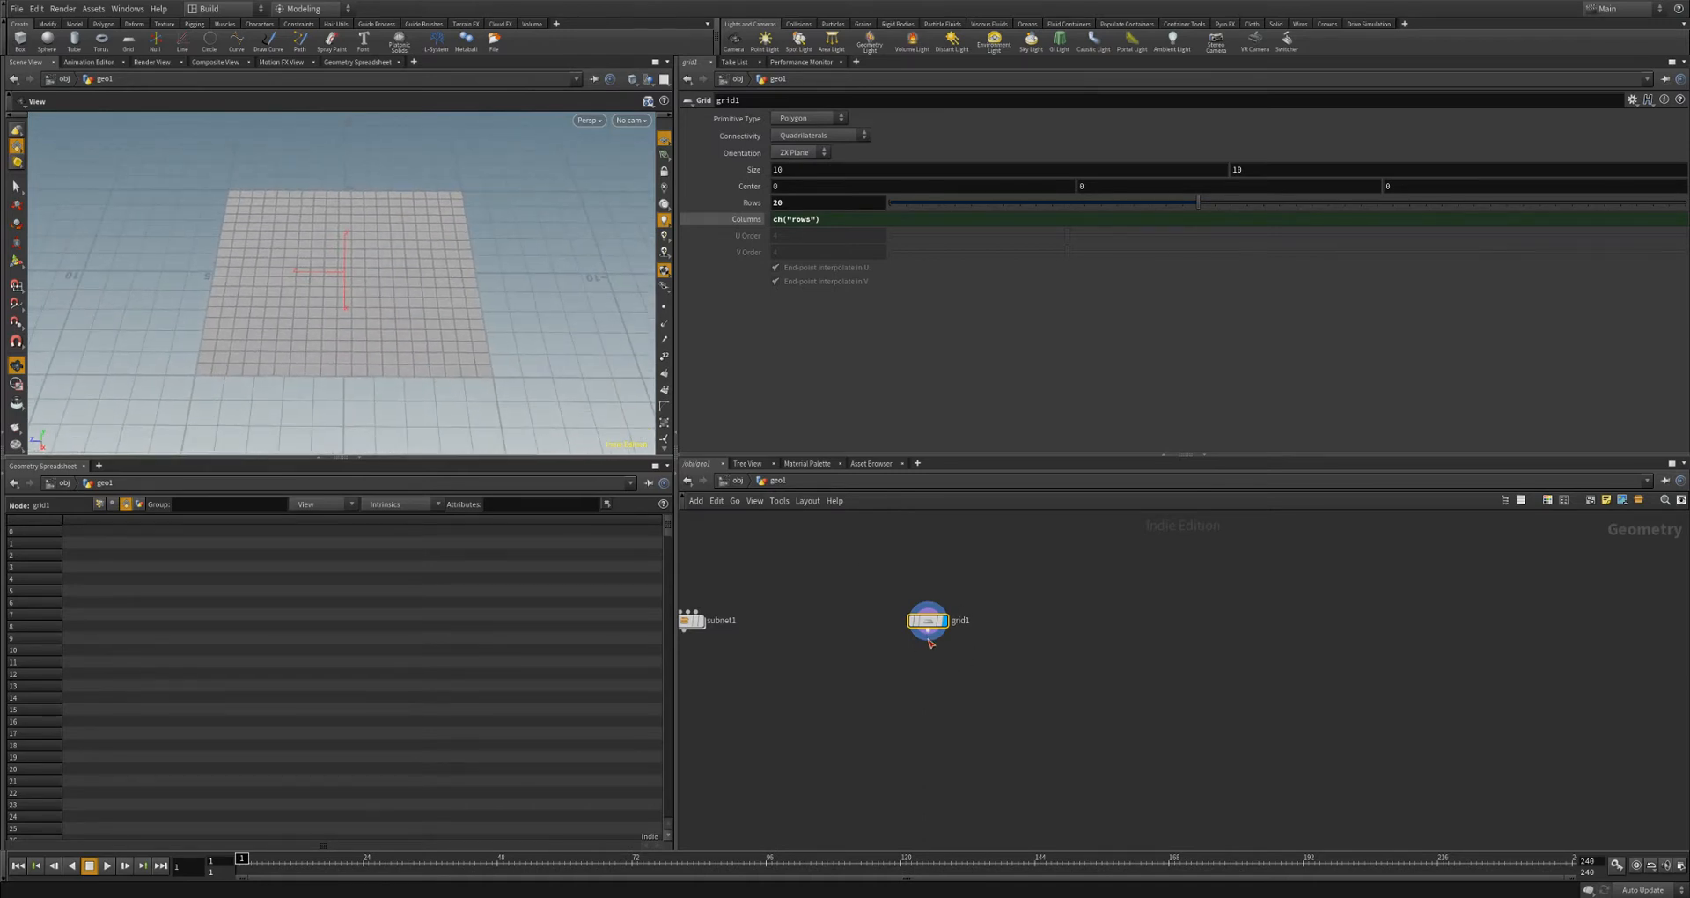
- Add a PolyExtrude node connected below grid1 and display it
left_click_drag(510, 354, 437, 323)
key("Tab")
type("poly")
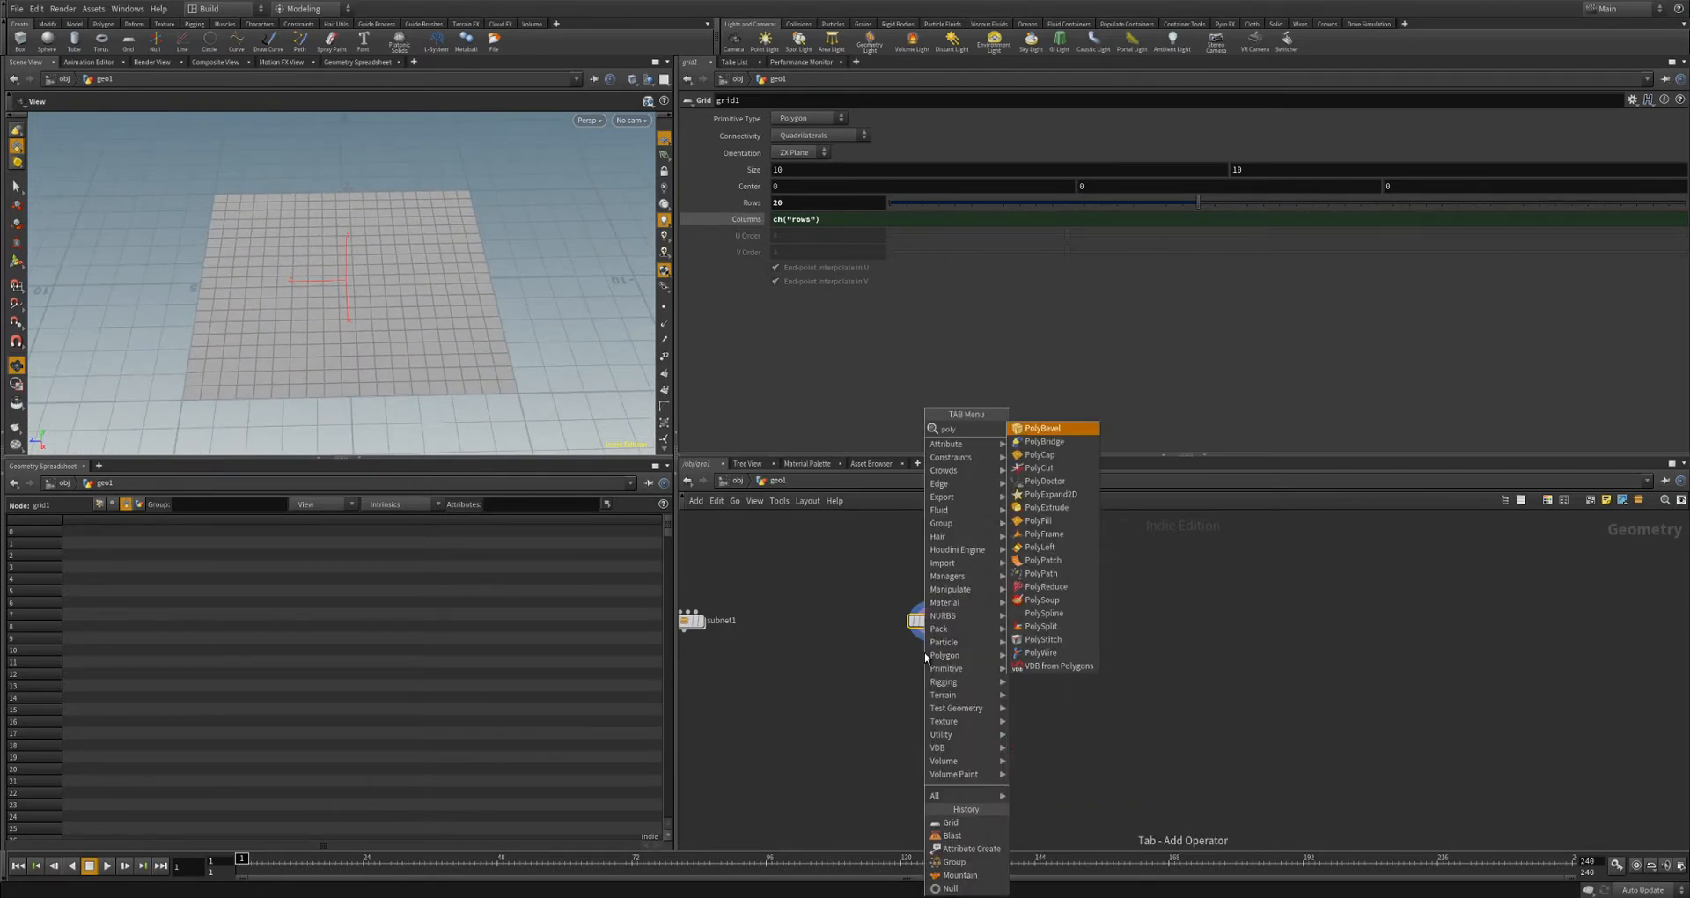
type("ext")
key("Return")
left_click(924, 659)
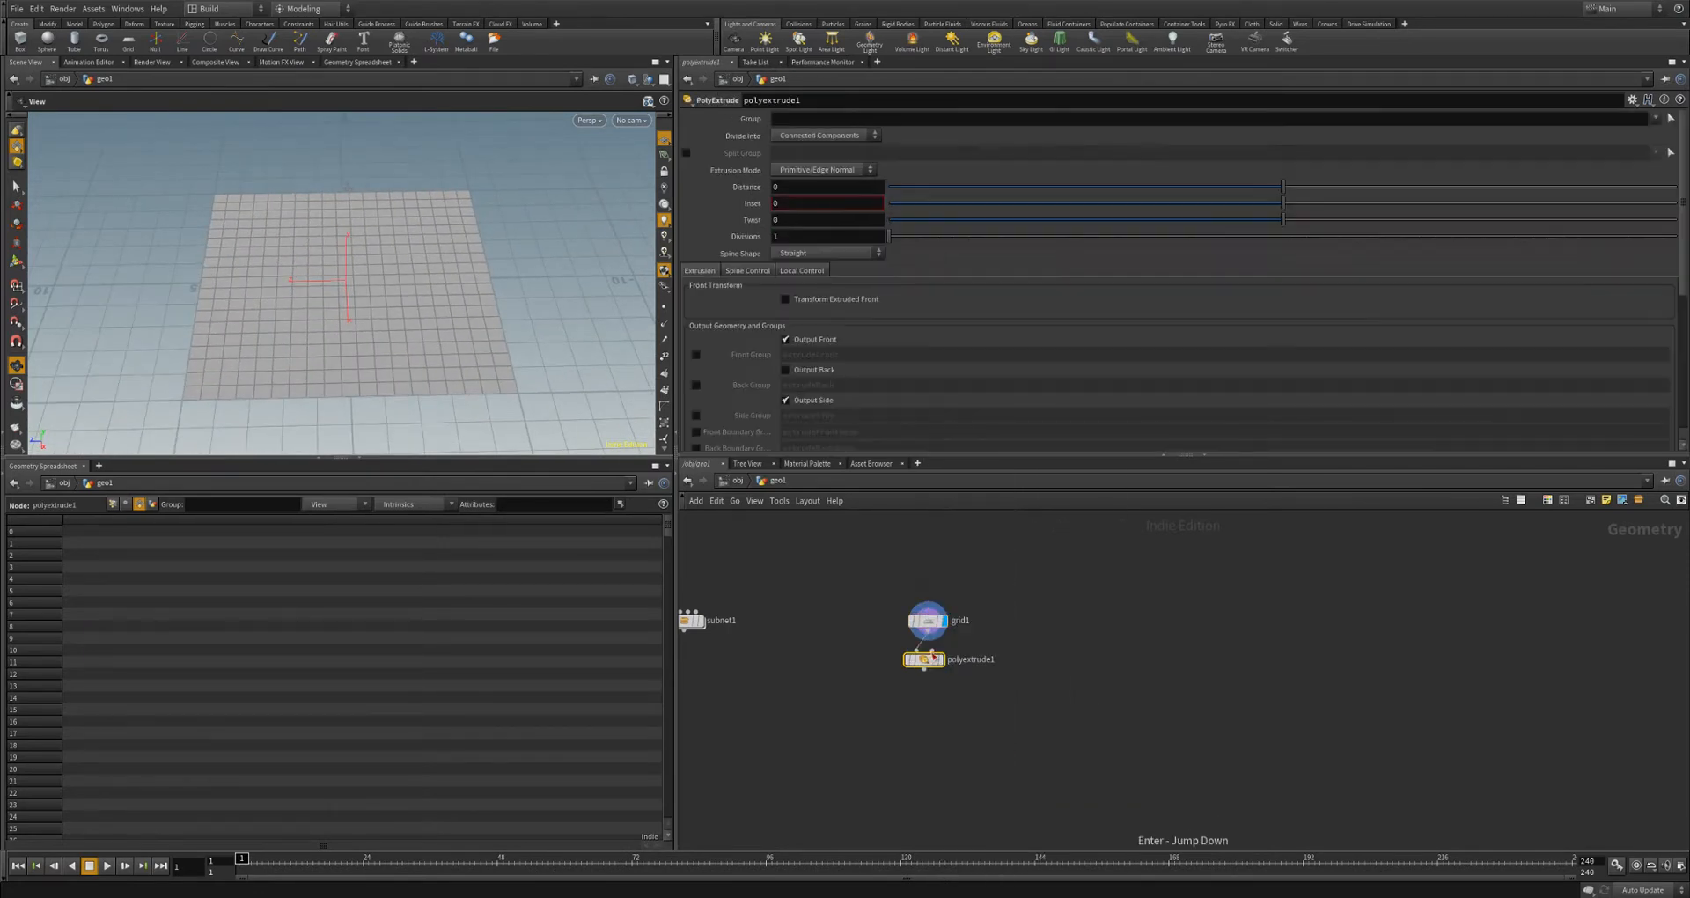
left_click(938, 660)
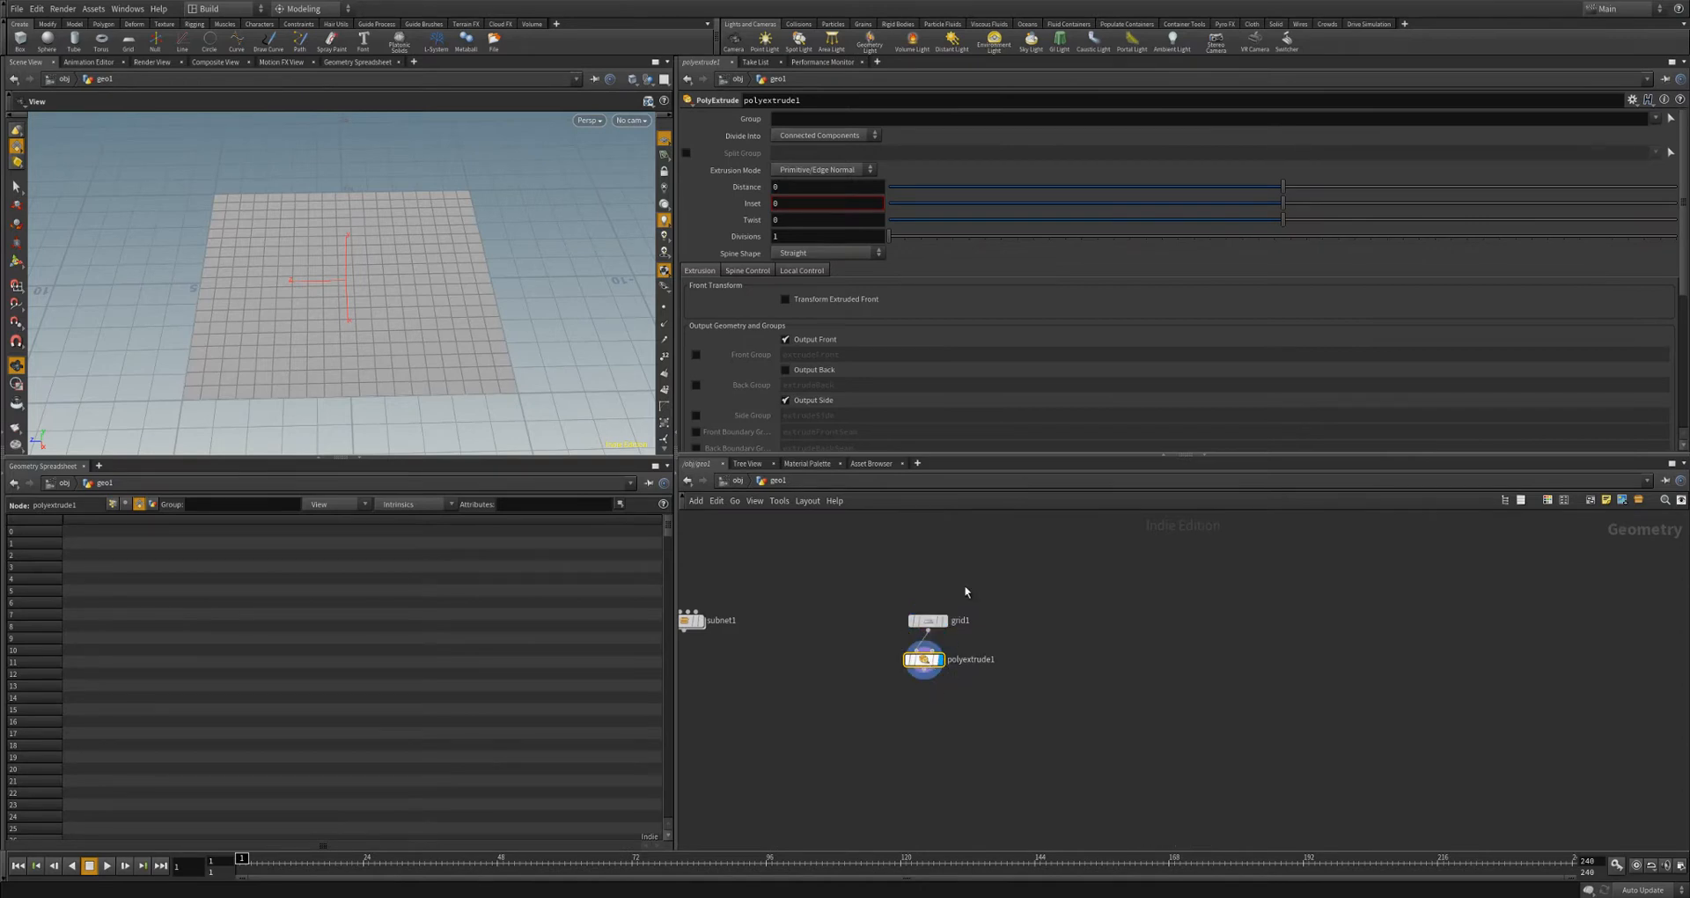
- Set the PolyExtrude Distance to 1 and enlarge the viewport to view the extruded slab
left_click_drag(1284, 187, 1672, 186)
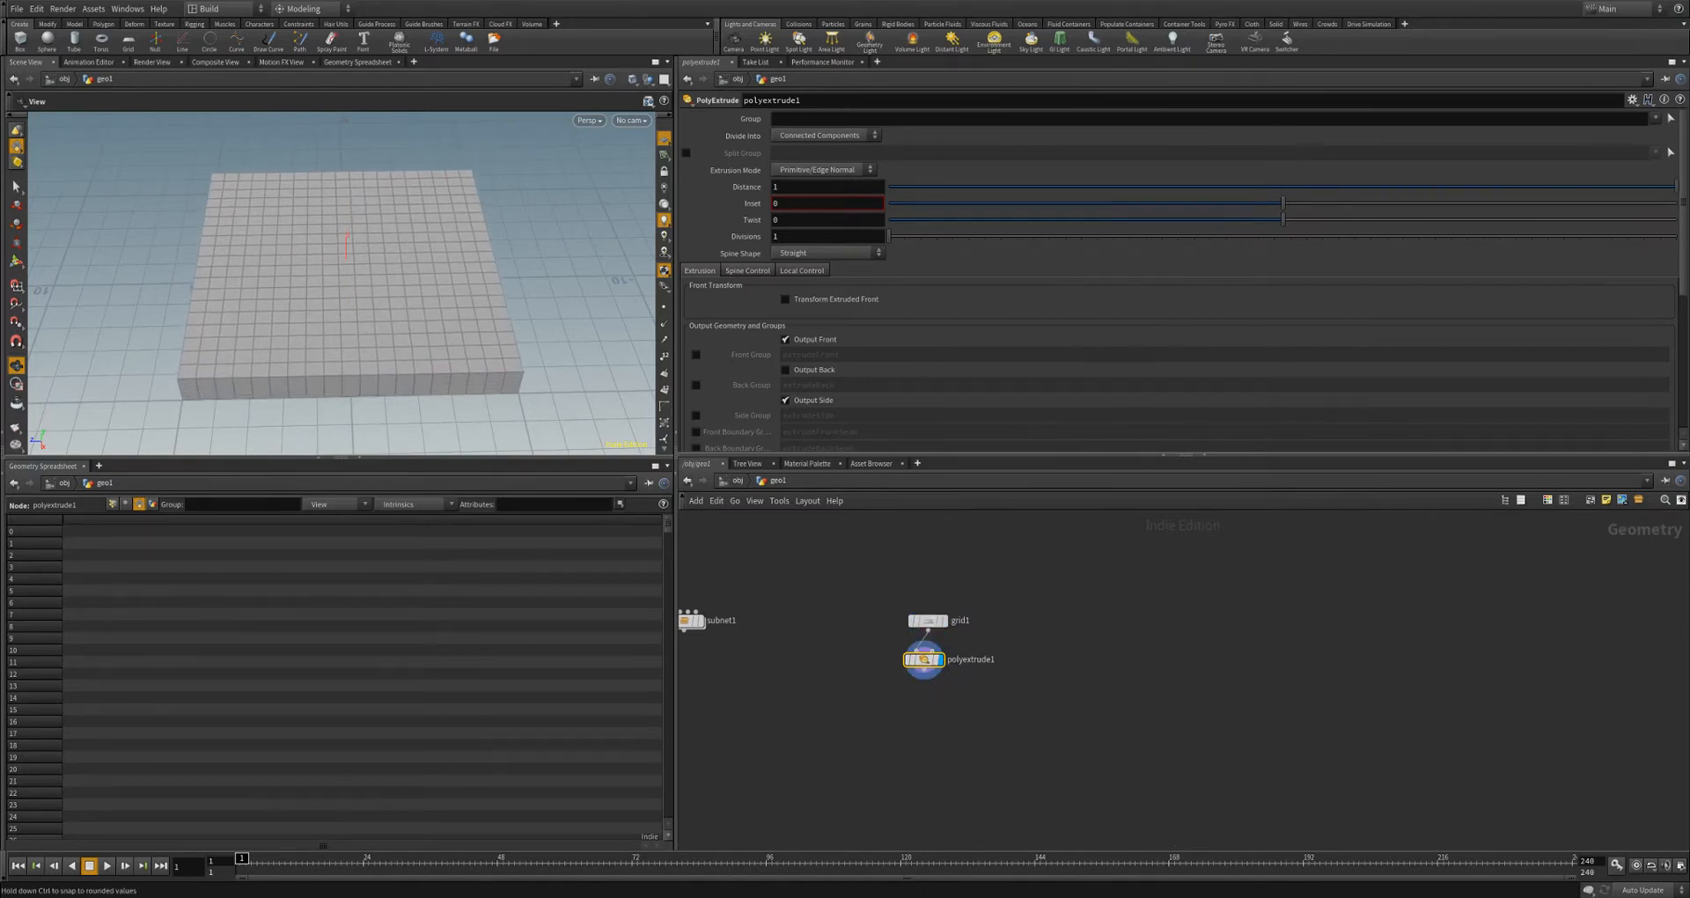
left_click_drag(367, 343, 424, 662)
left_click_drag(422, 375, 397, 426)
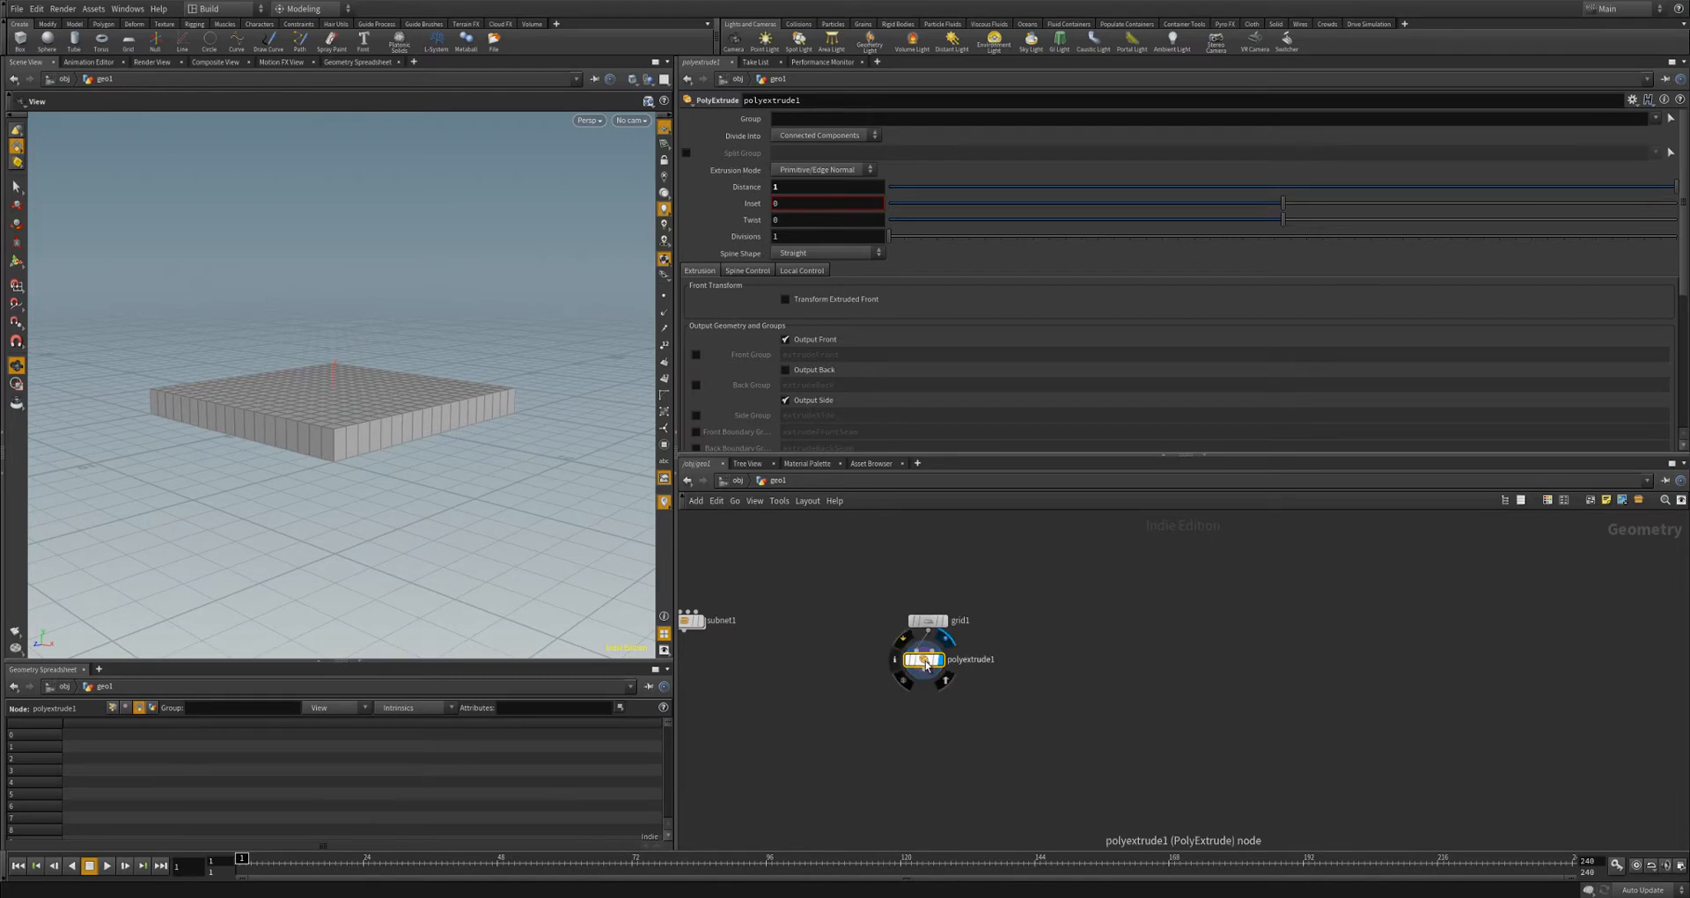
- Enable the Distance Scale local attribute on polyextrude1, keeping zscale as its attribute name
left_click(798, 269)
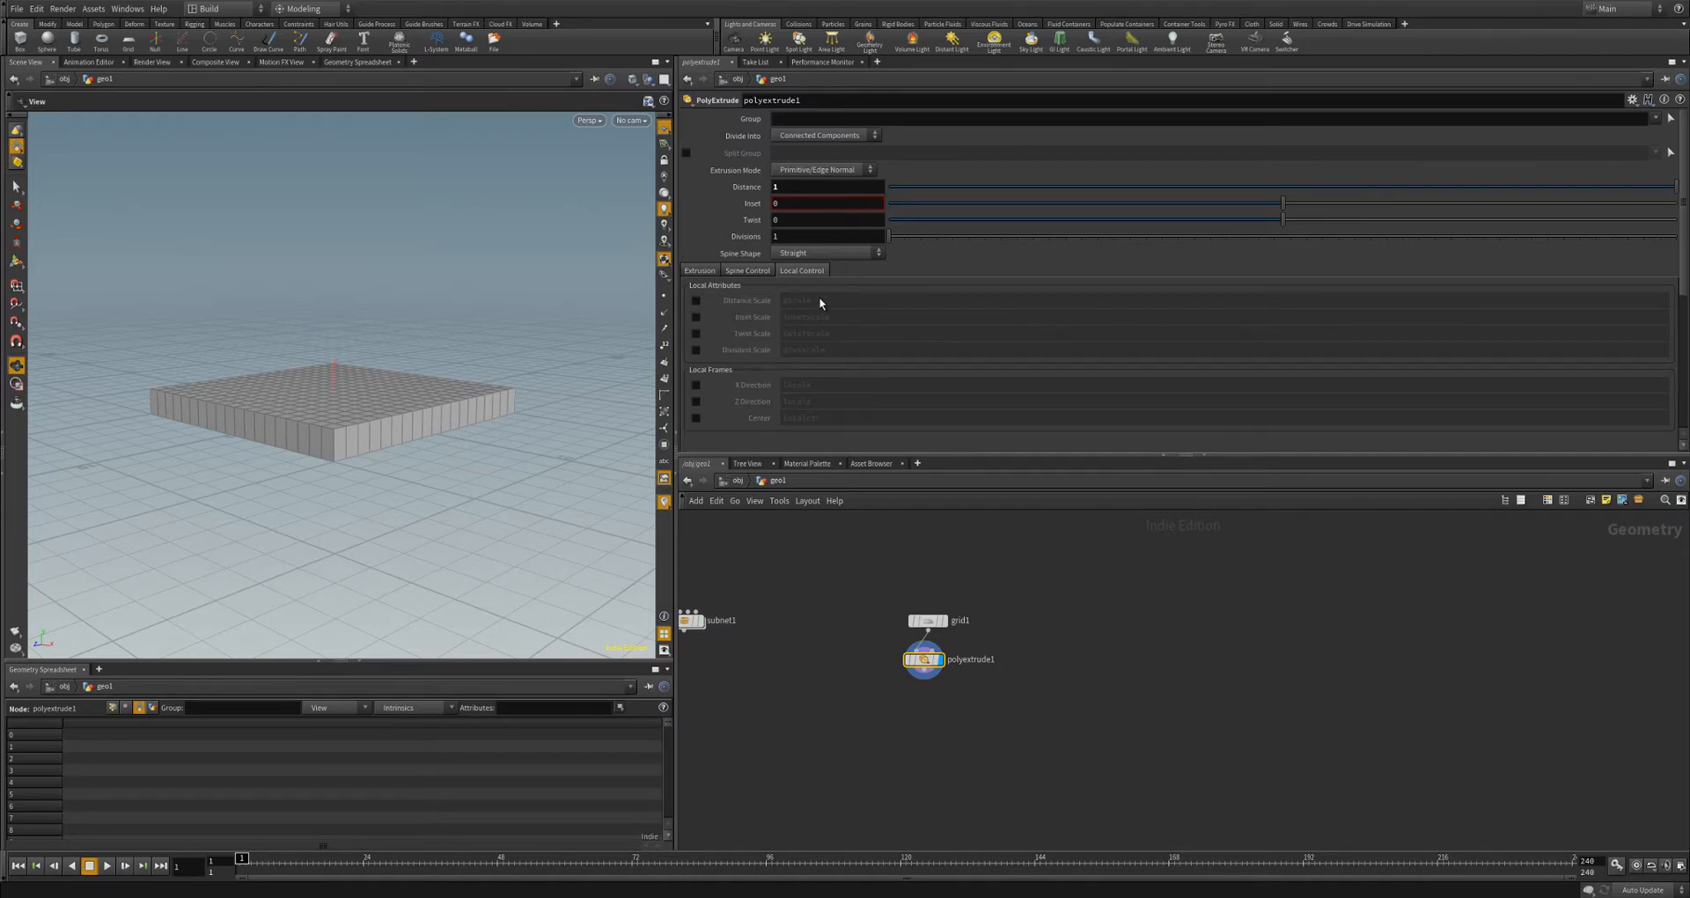
left_click(696, 301)
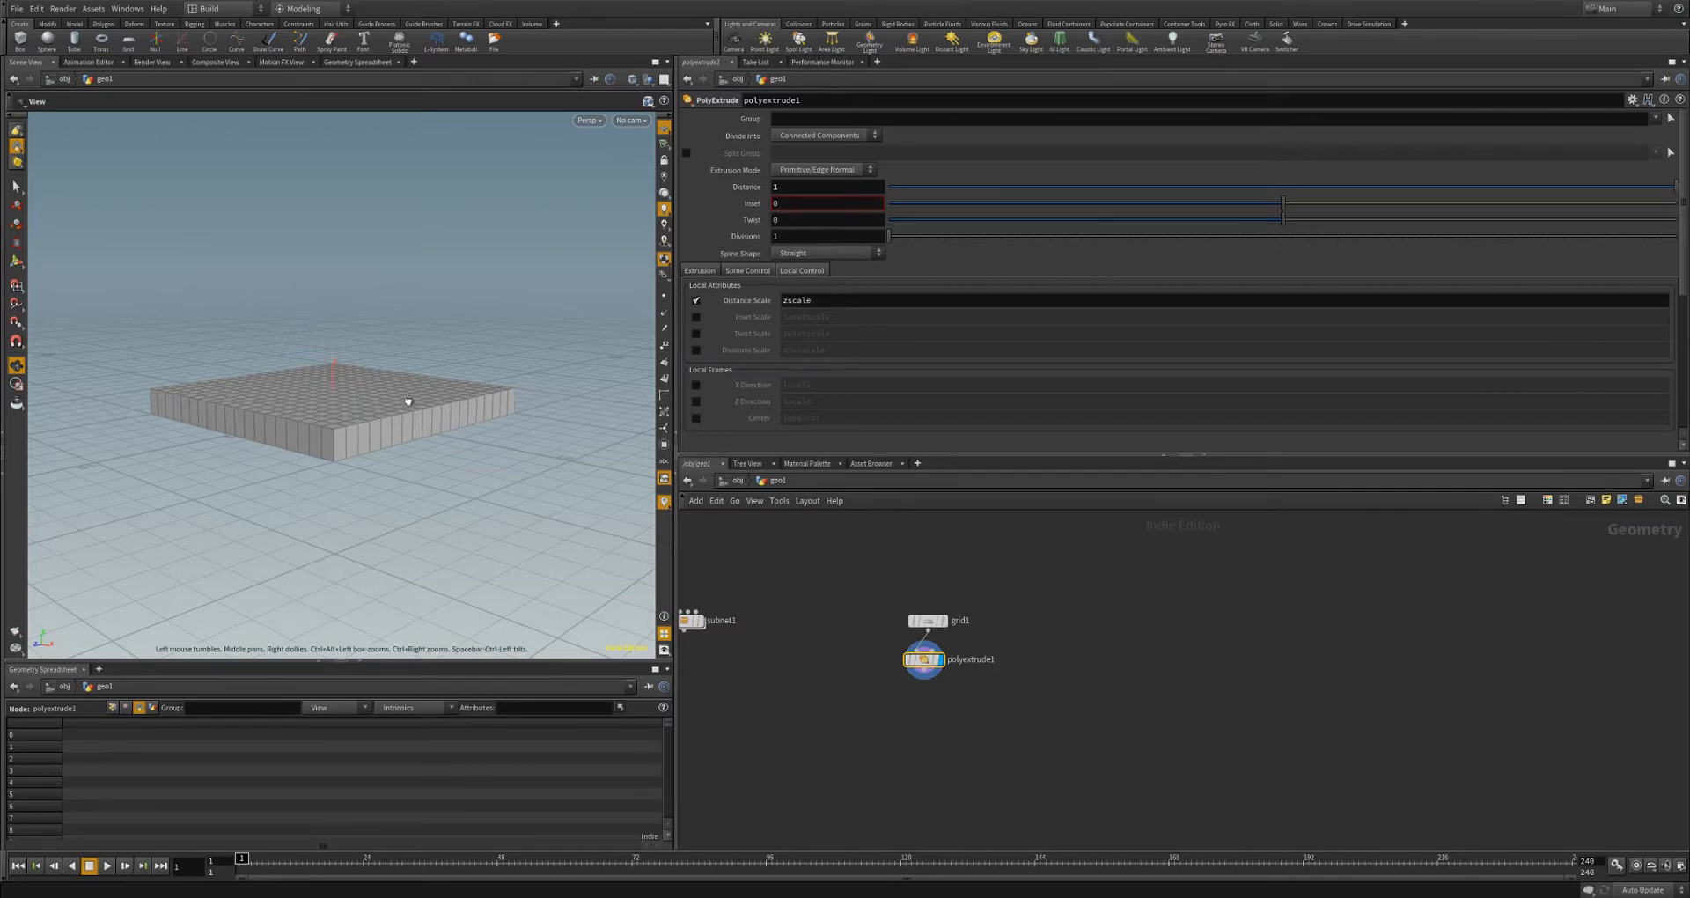
left_click_drag(408, 399, 439, 426)
left_click_drag(814, 301, 781, 301)
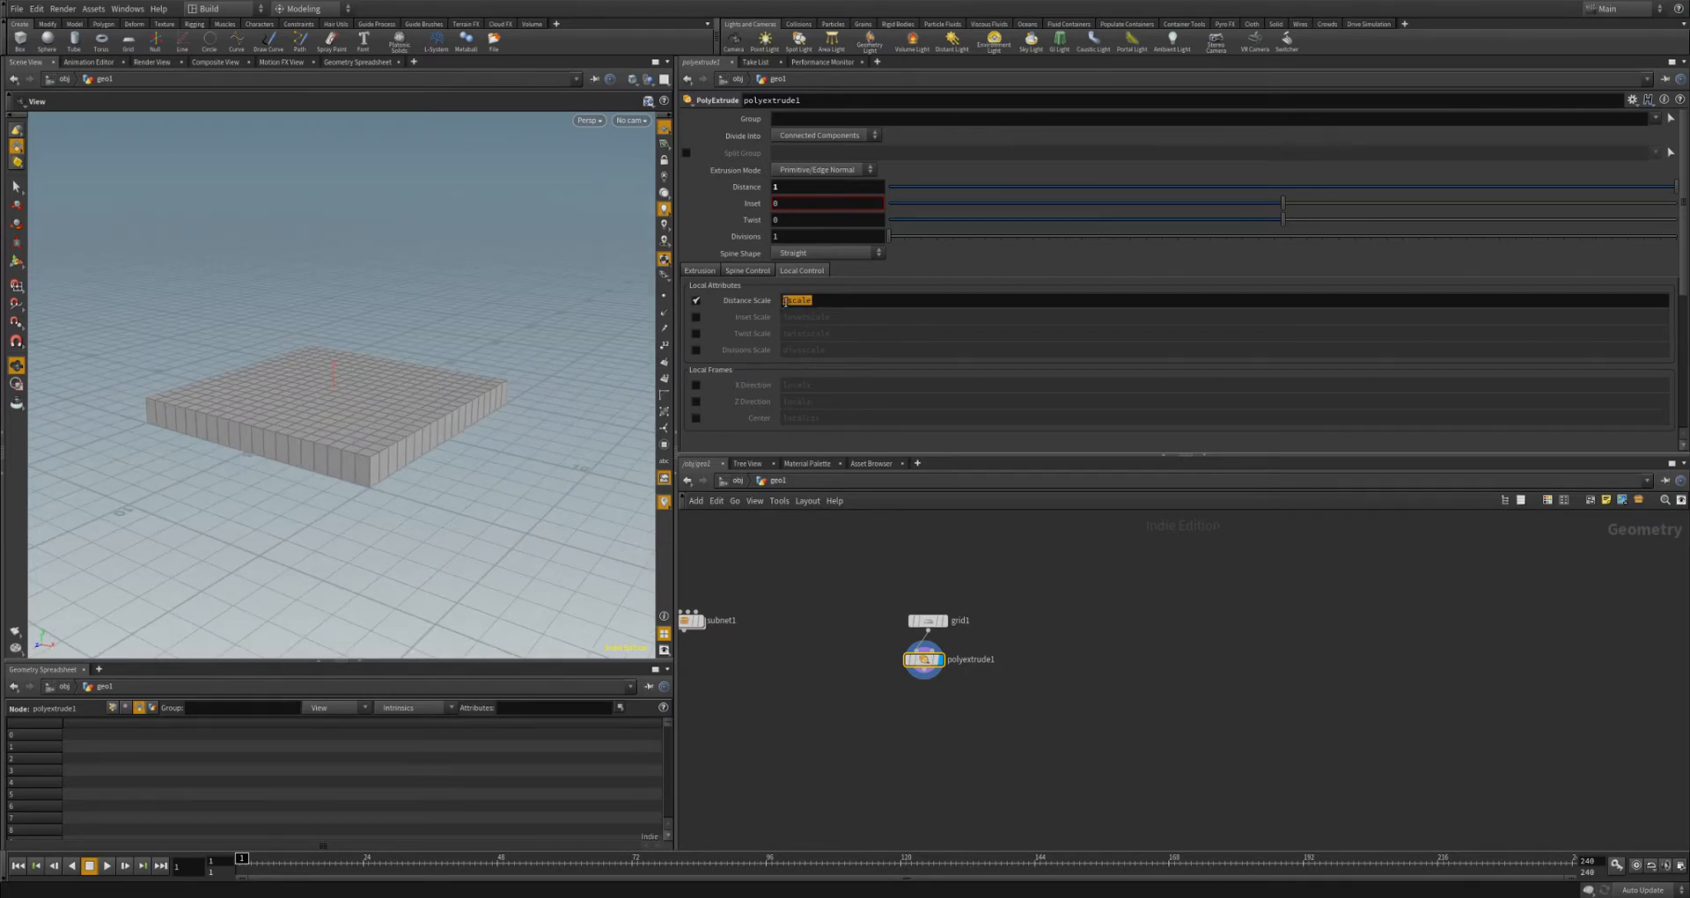
left_click(789, 302)
left_click_drag(391, 422, 351, 444)
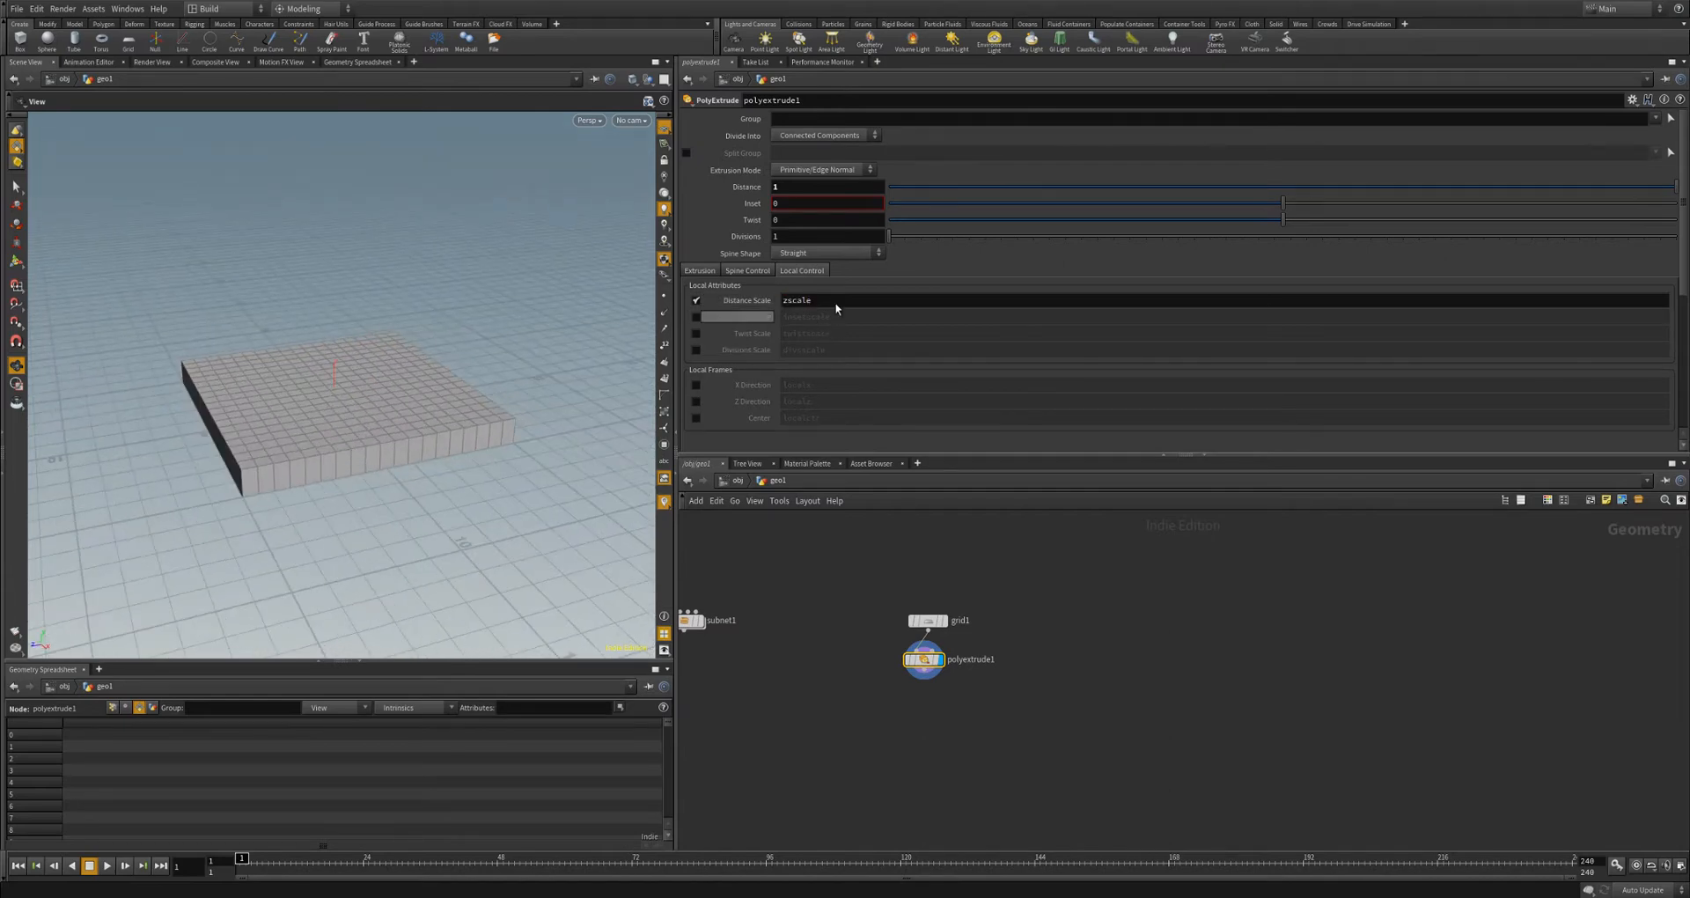
- Space out grid1 and polyextrude1, insert an Attribute Create node between them, and display it
left_click_drag(921, 661, 925, 691)
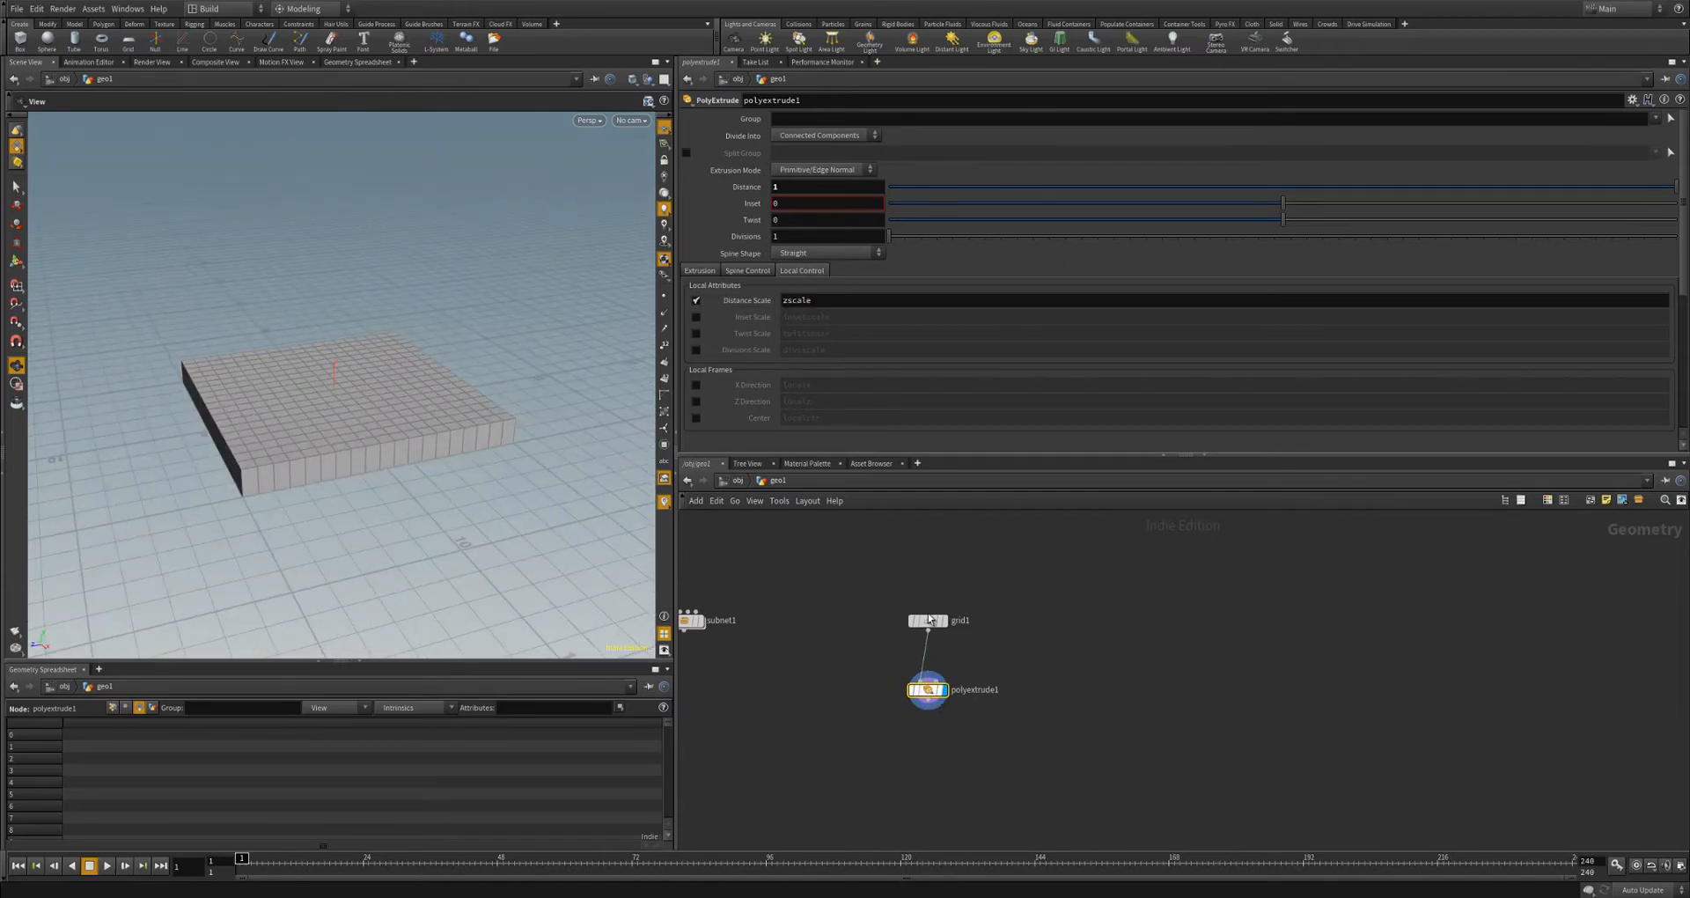
left_click_drag(374, 419, 294, 381)
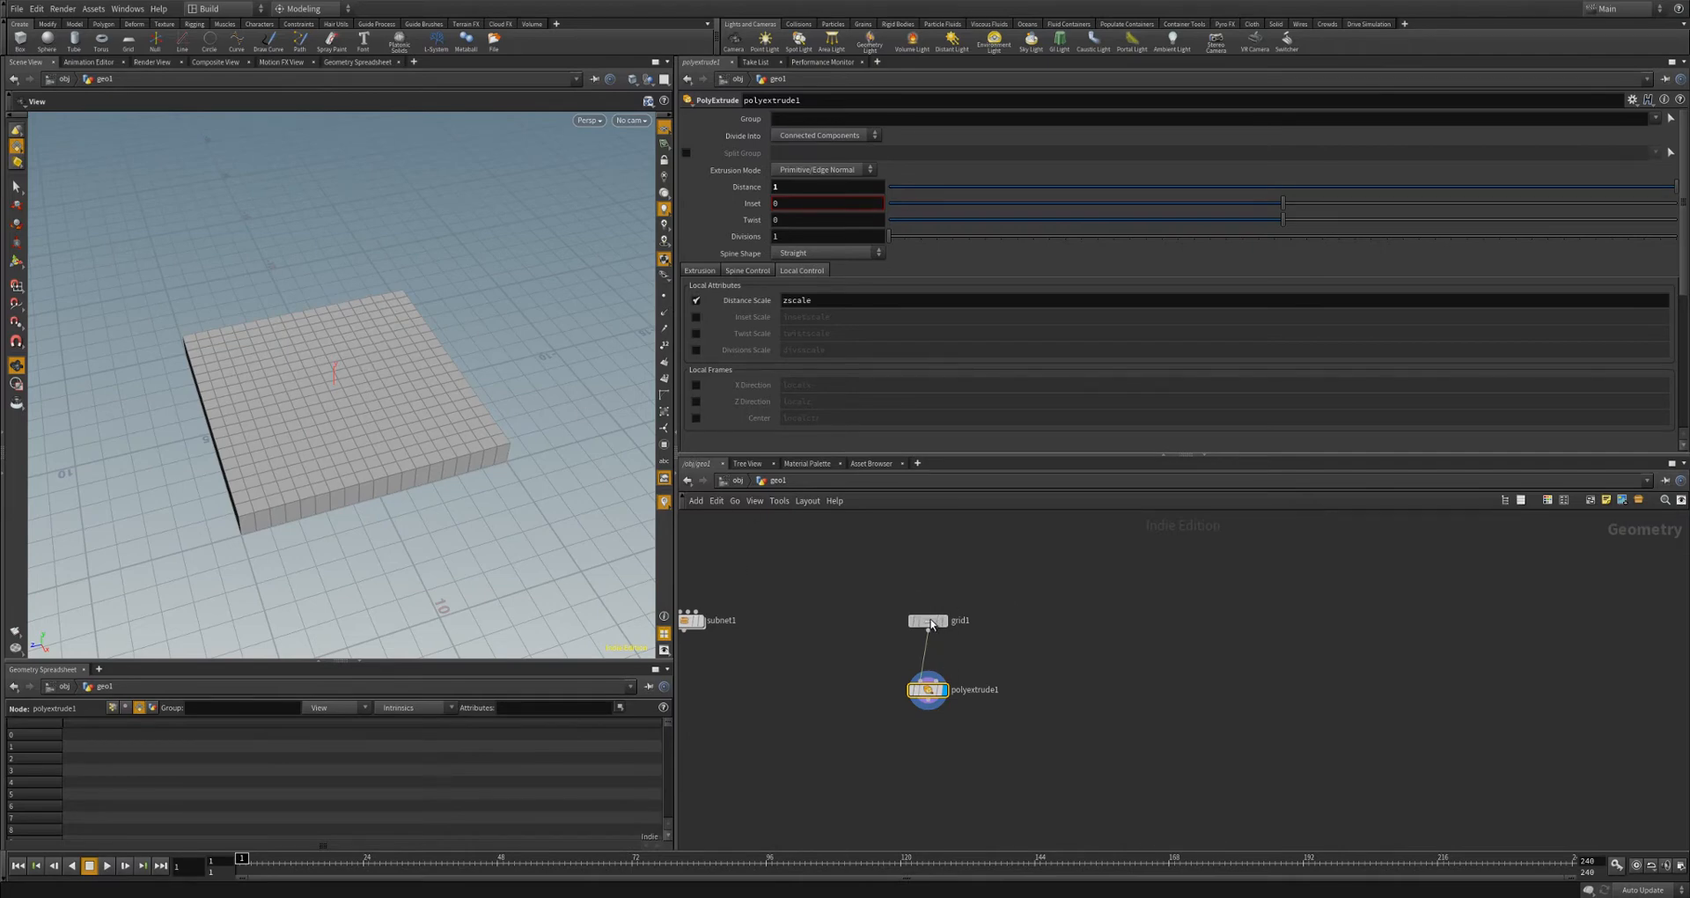
left_click_drag(928, 621, 928, 573)
key("Tab")
type("attribe")
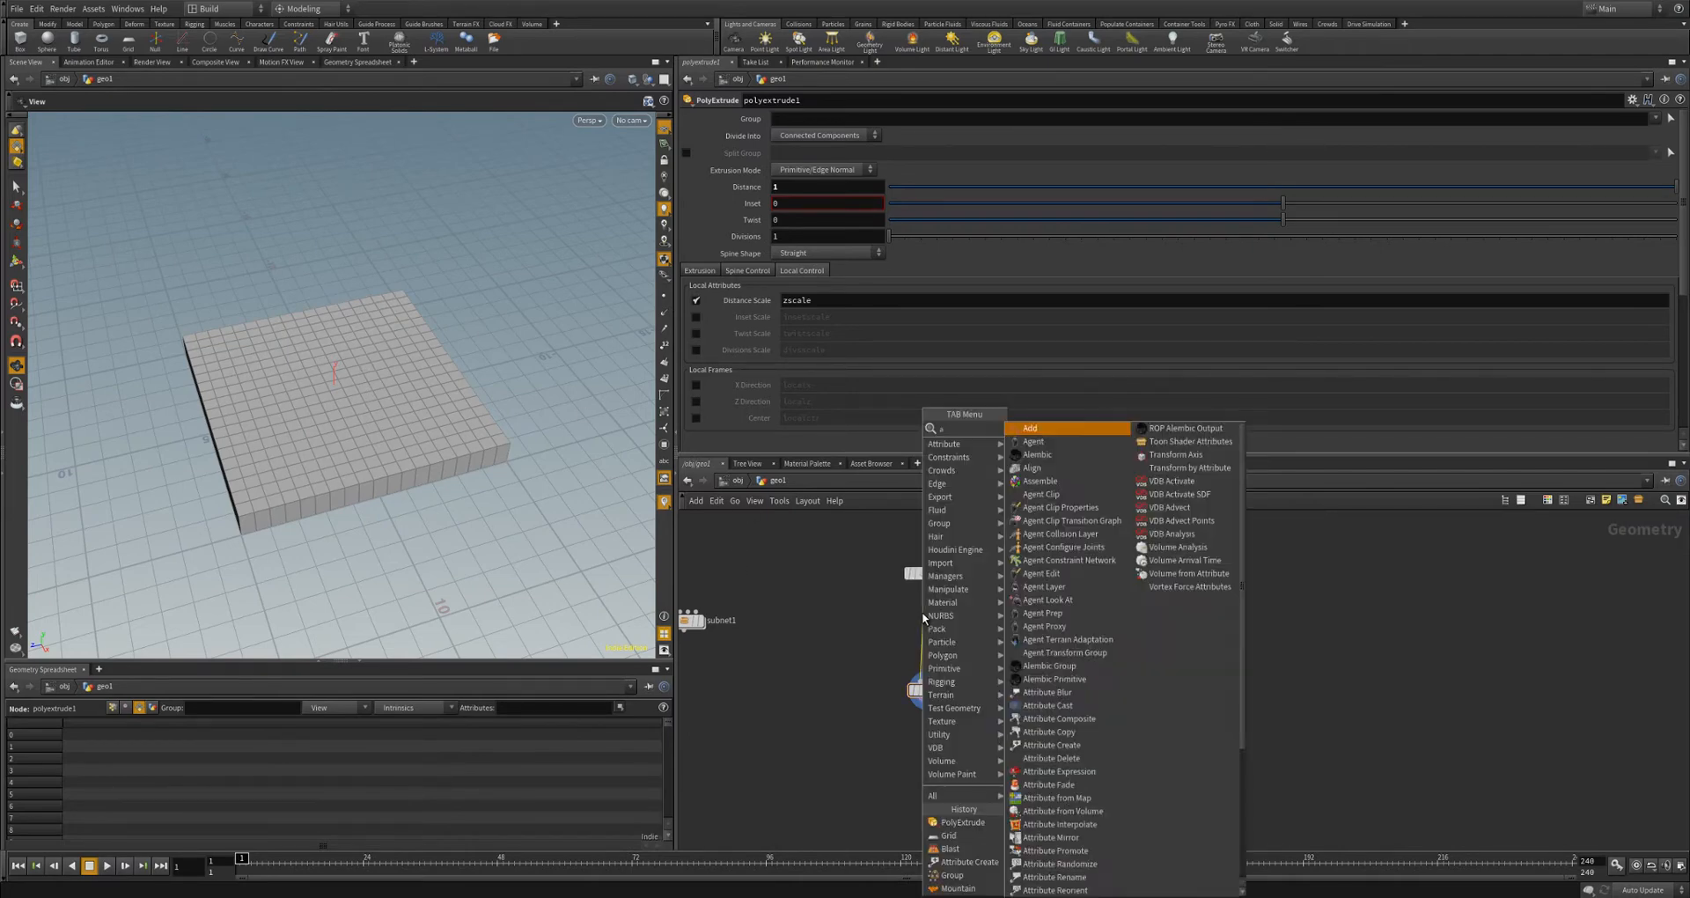
key("BackSpace")
key("BackSpace")
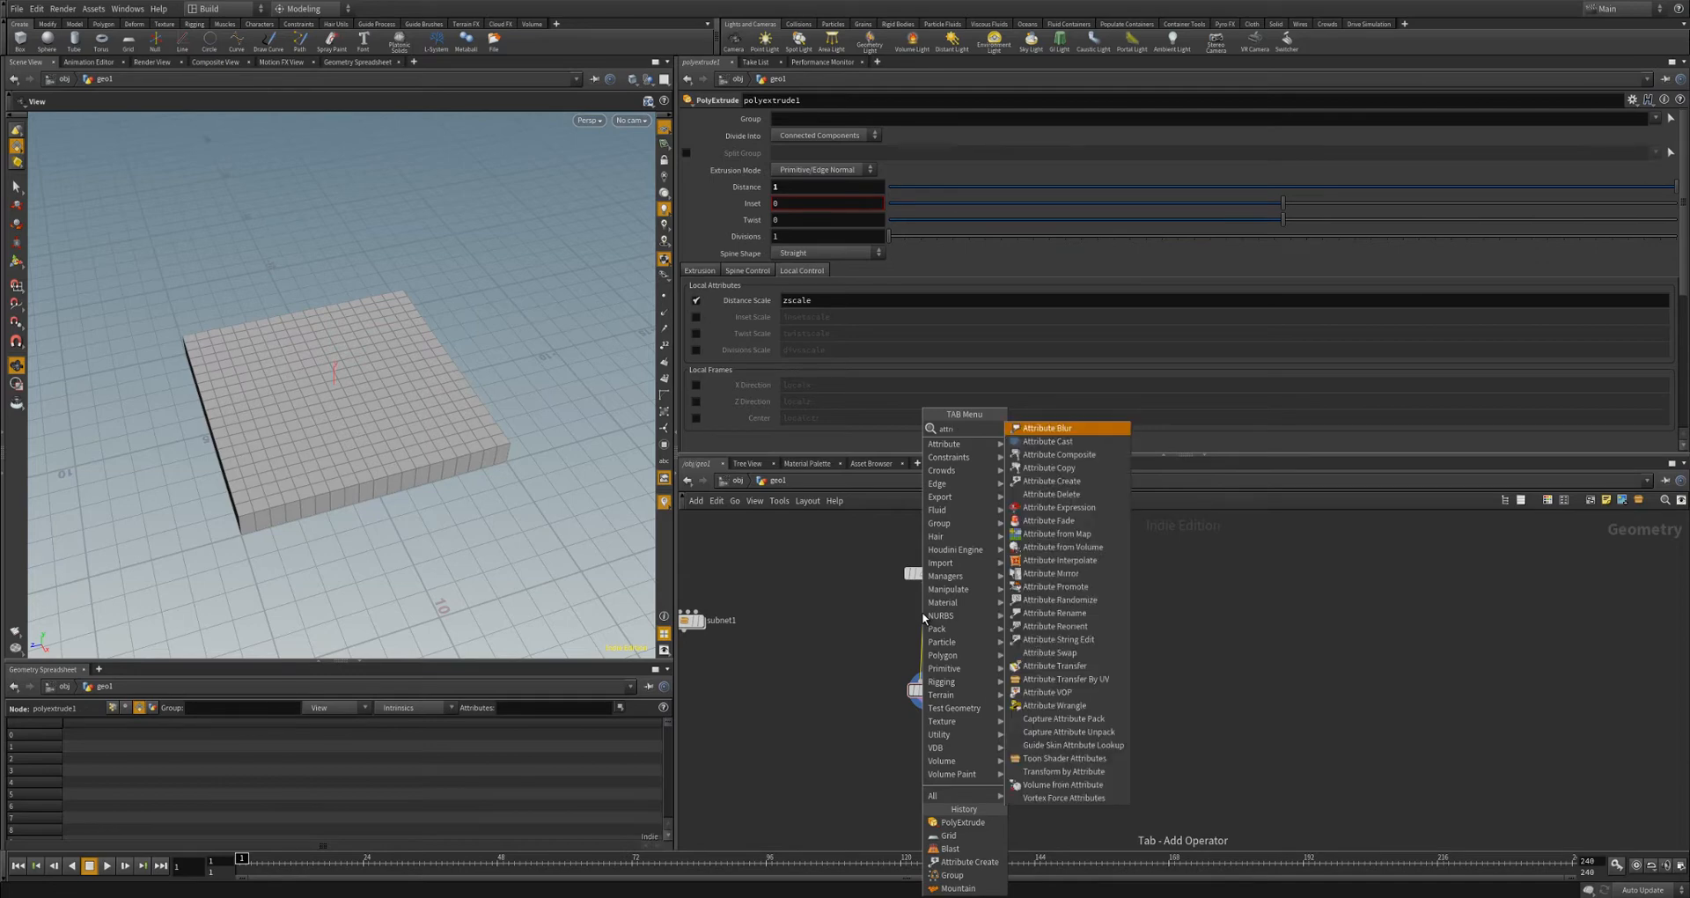
type("bute cr")
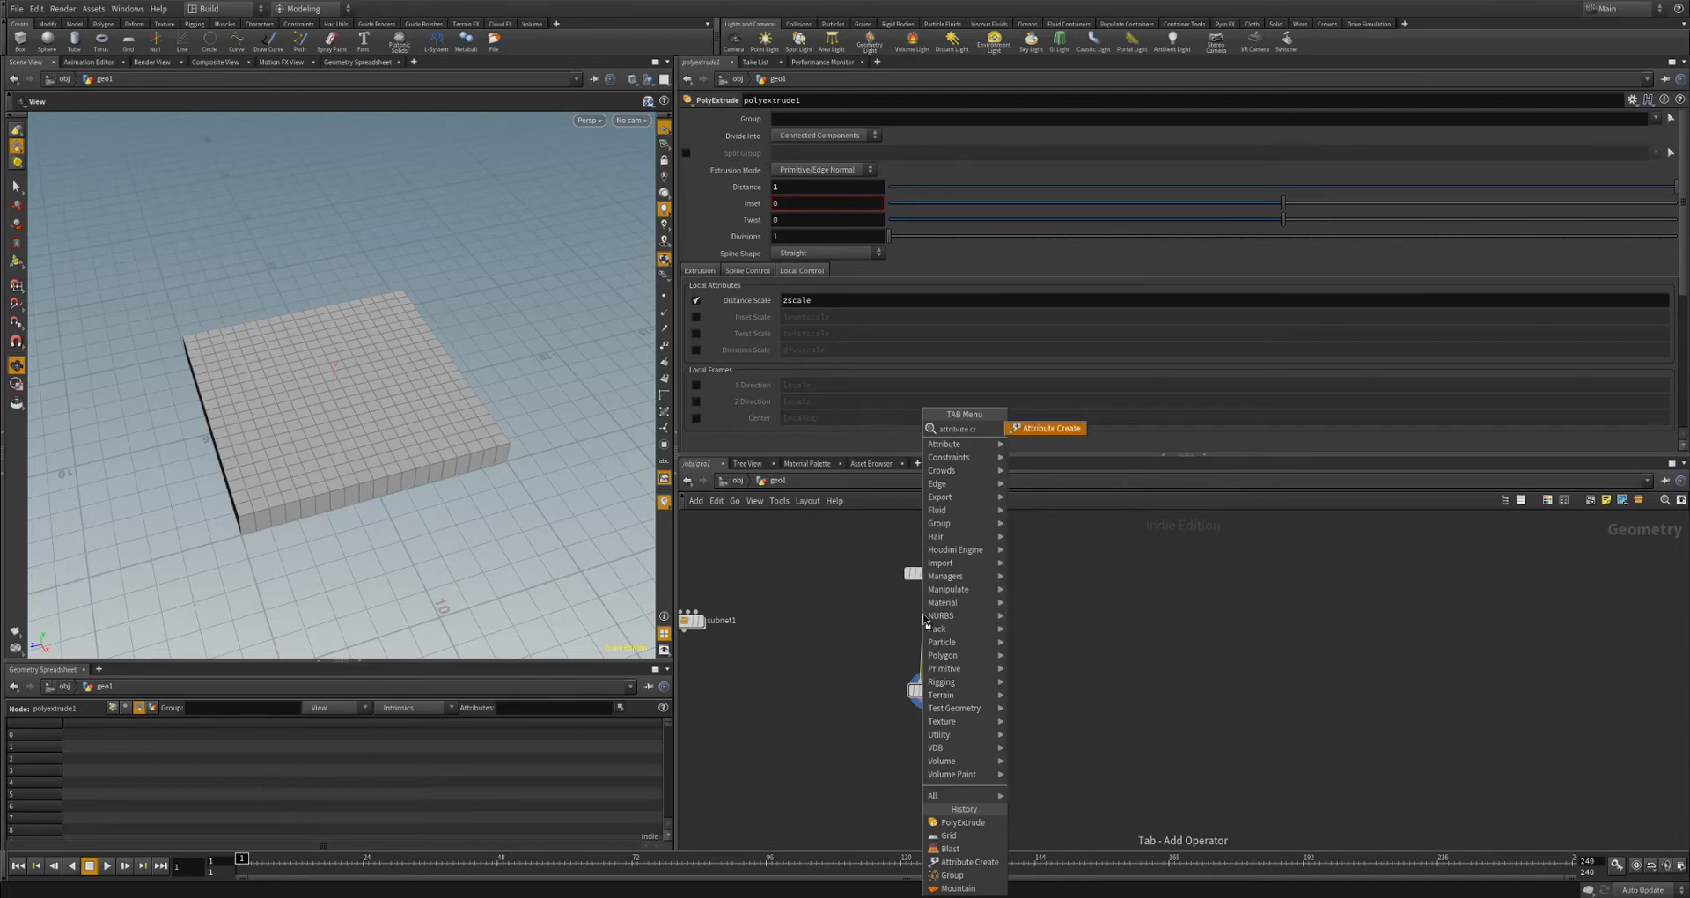
key("Return")
left_click(923, 614)
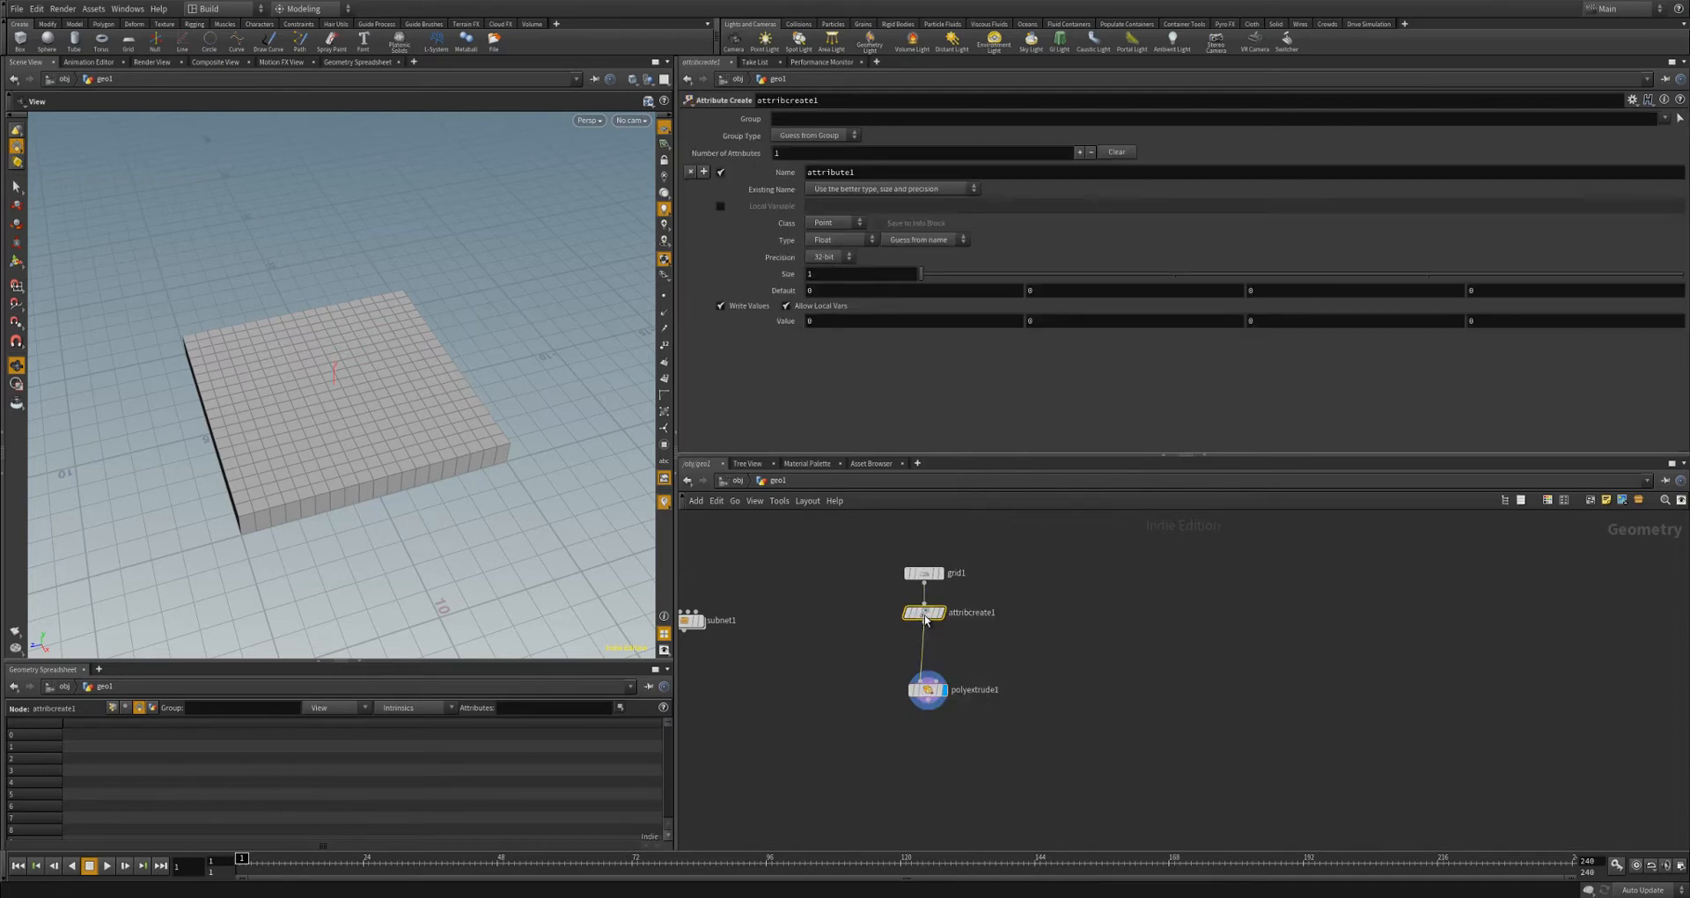
left_click(940, 613)
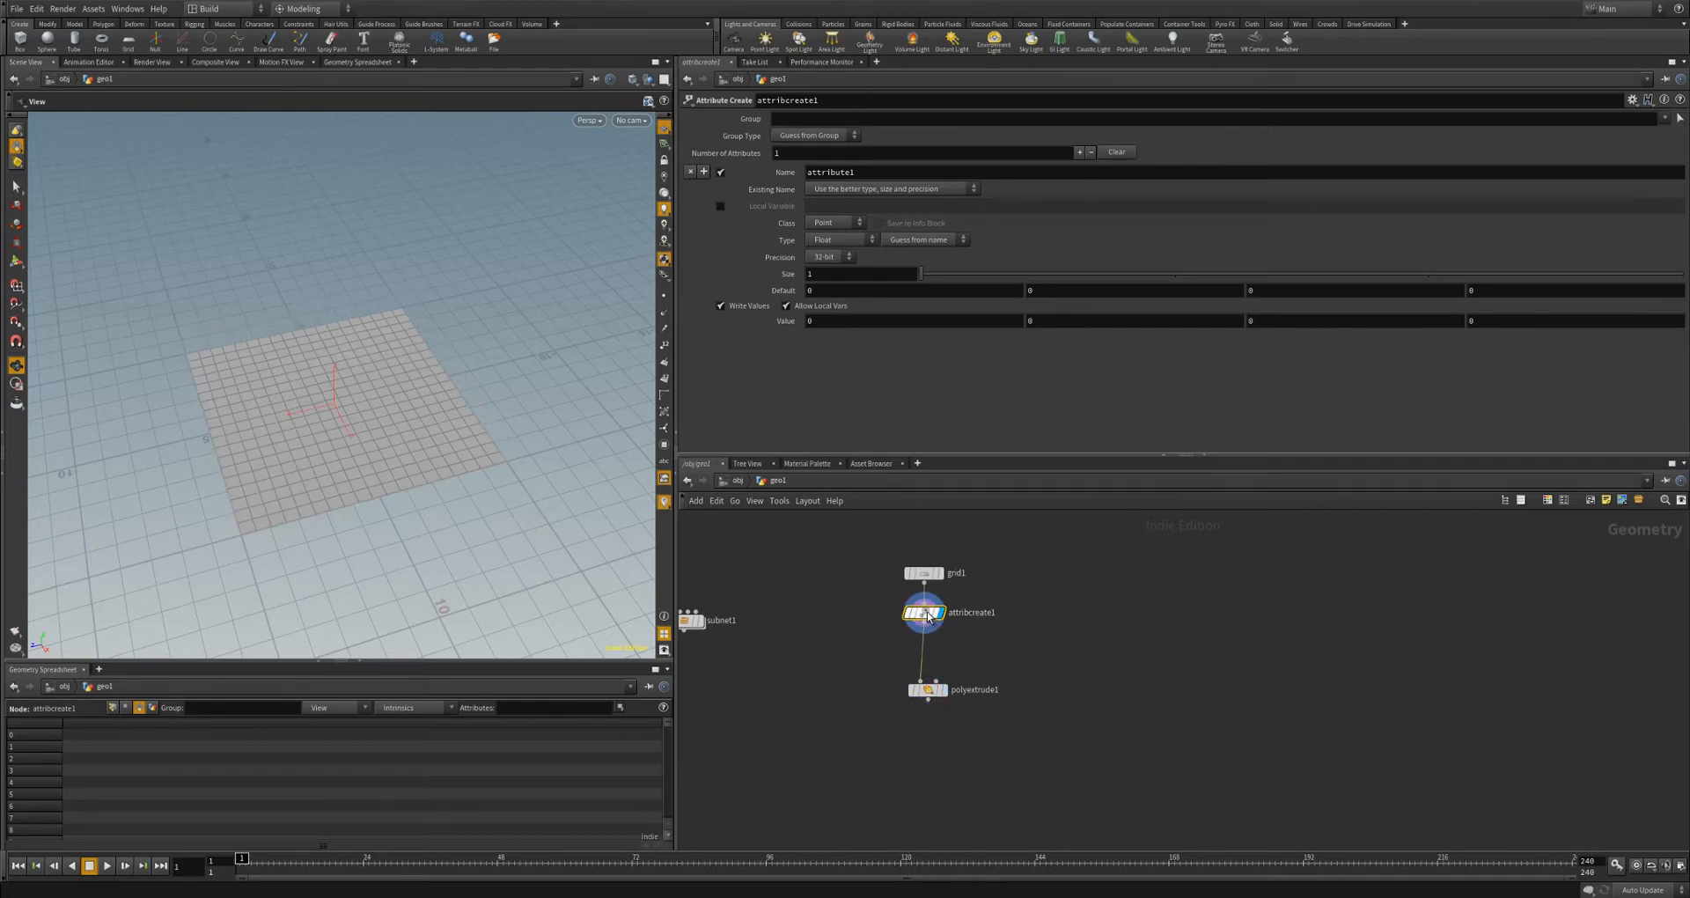
- Name the new attribute ramp and set its class to Primitive
double_click(830, 171)
type("ramp")
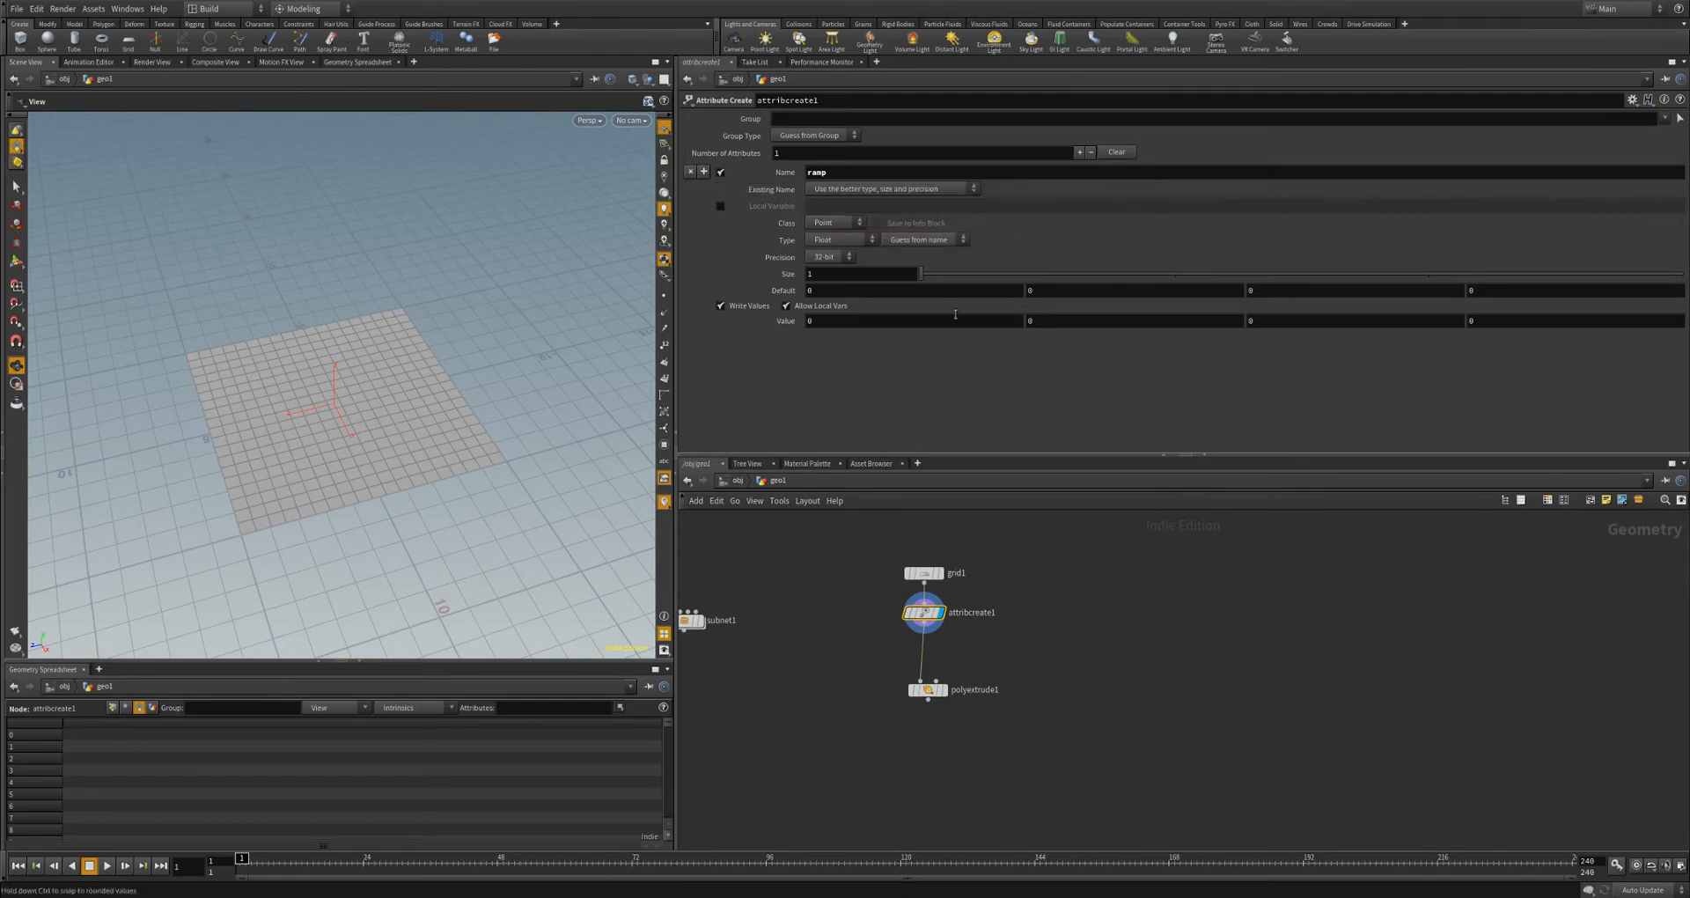
left_click(832, 222)
left_click(833, 249)
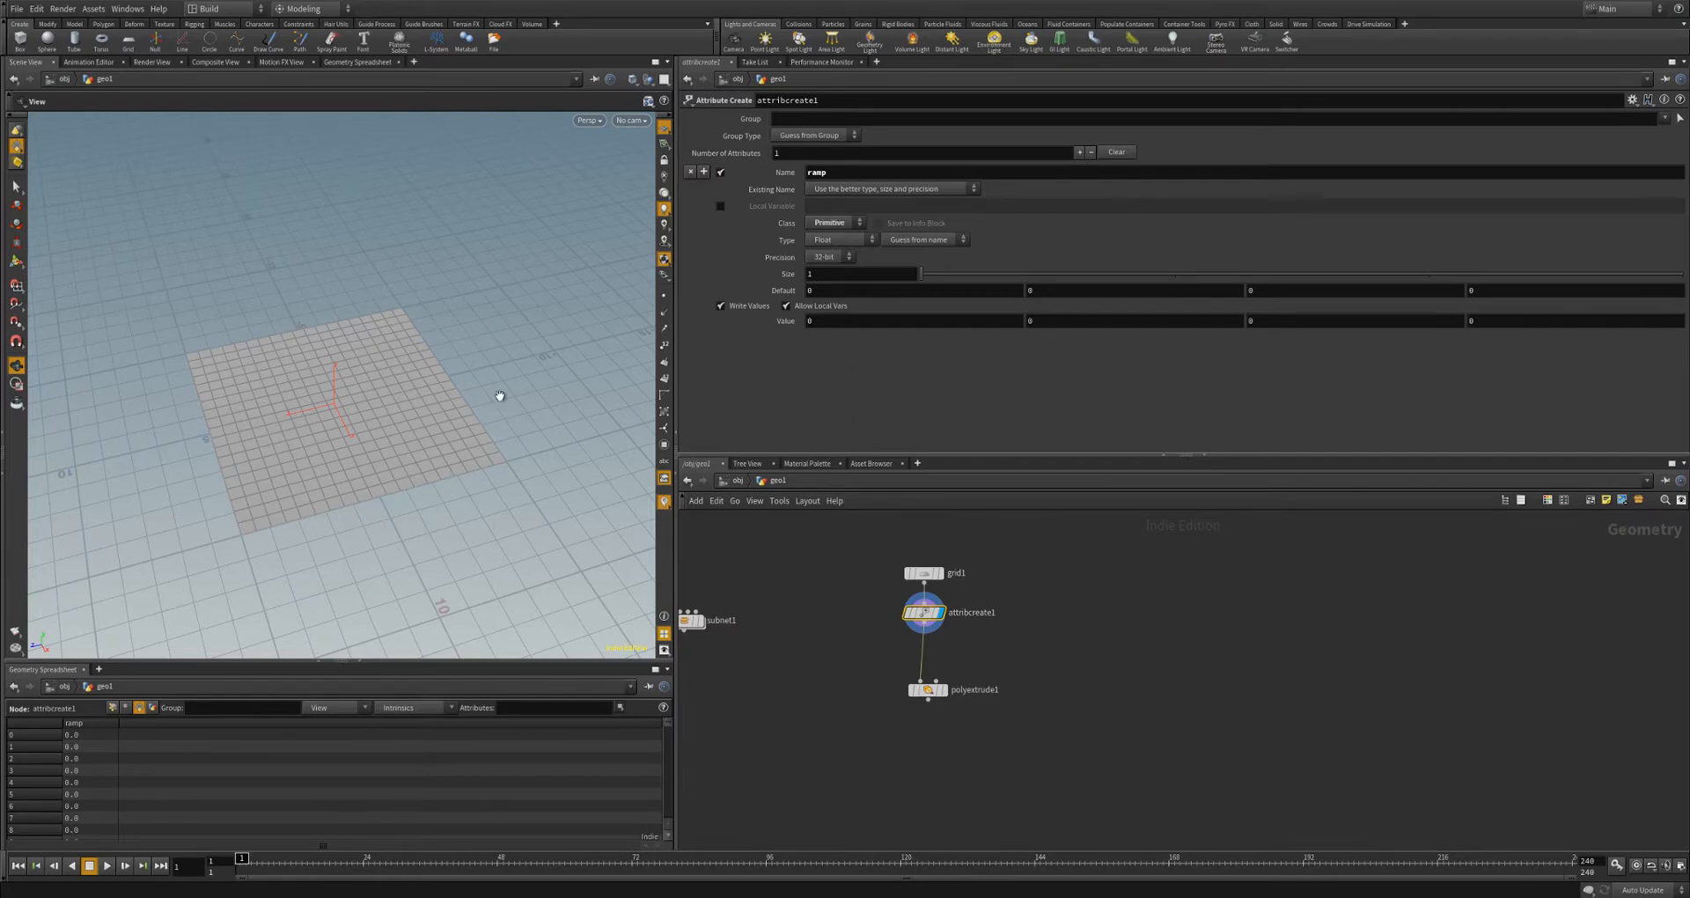
- Set the ramp attribute's first Value component to the expression $BBZ
right_click_drag(357, 446, 473, 446)
middle_click_drag(438, 479, 445, 420)
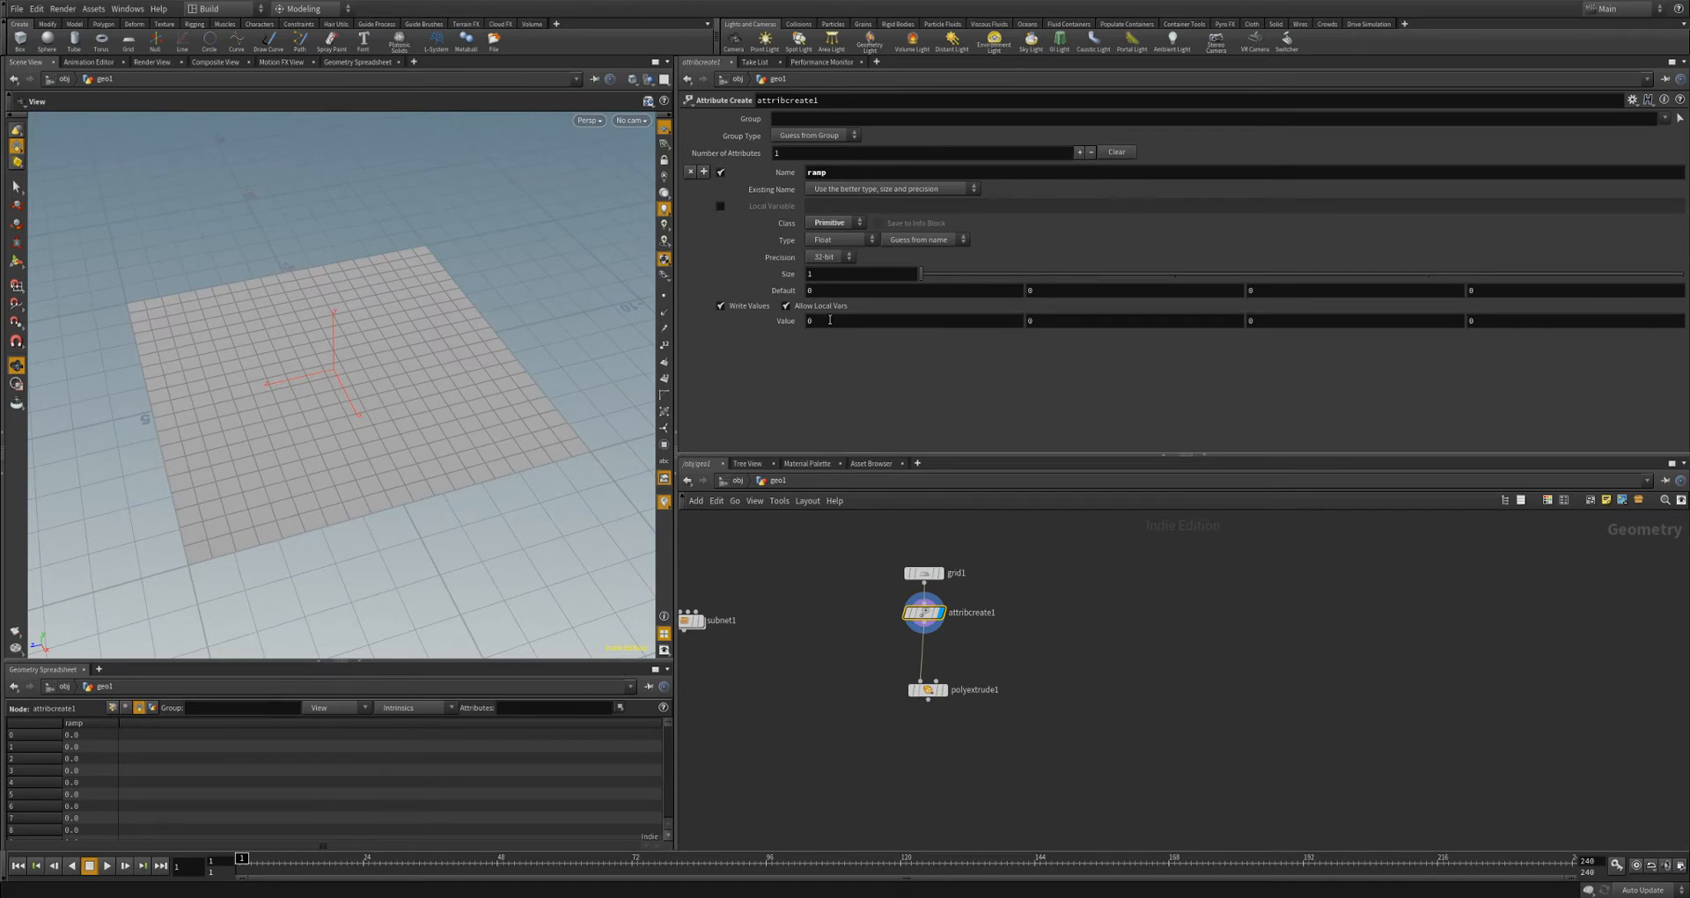
left_click_drag(797, 326, 789, 327)
left_click_drag(339, 408, 320, 408)
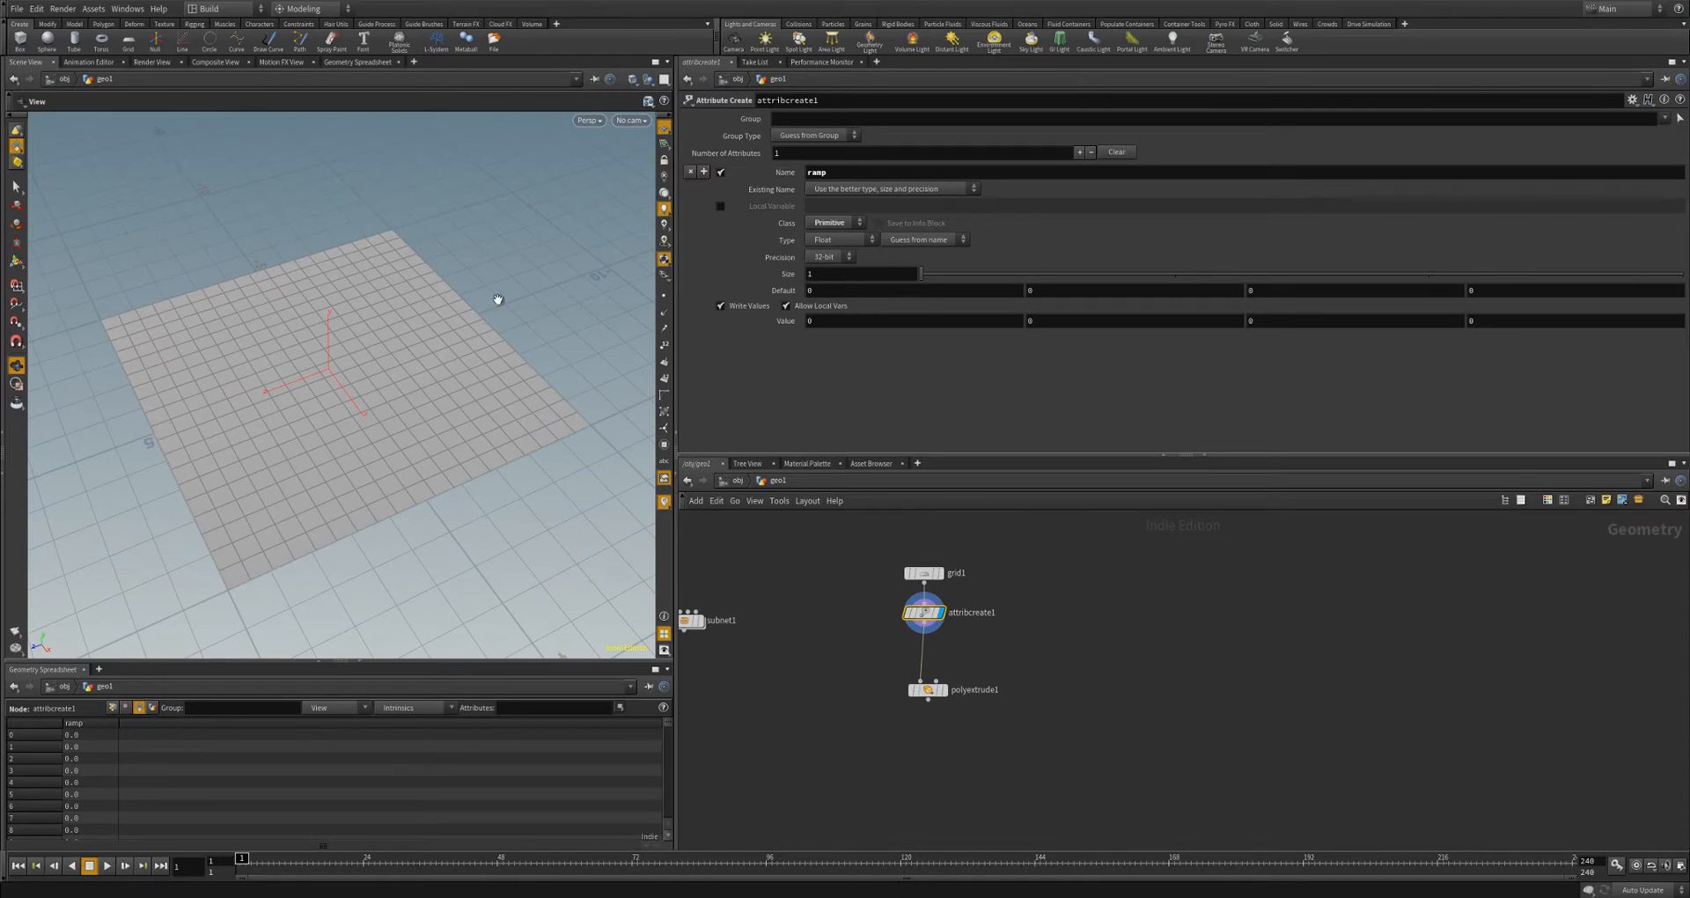
left_click_drag(254, 479, 168, 376)
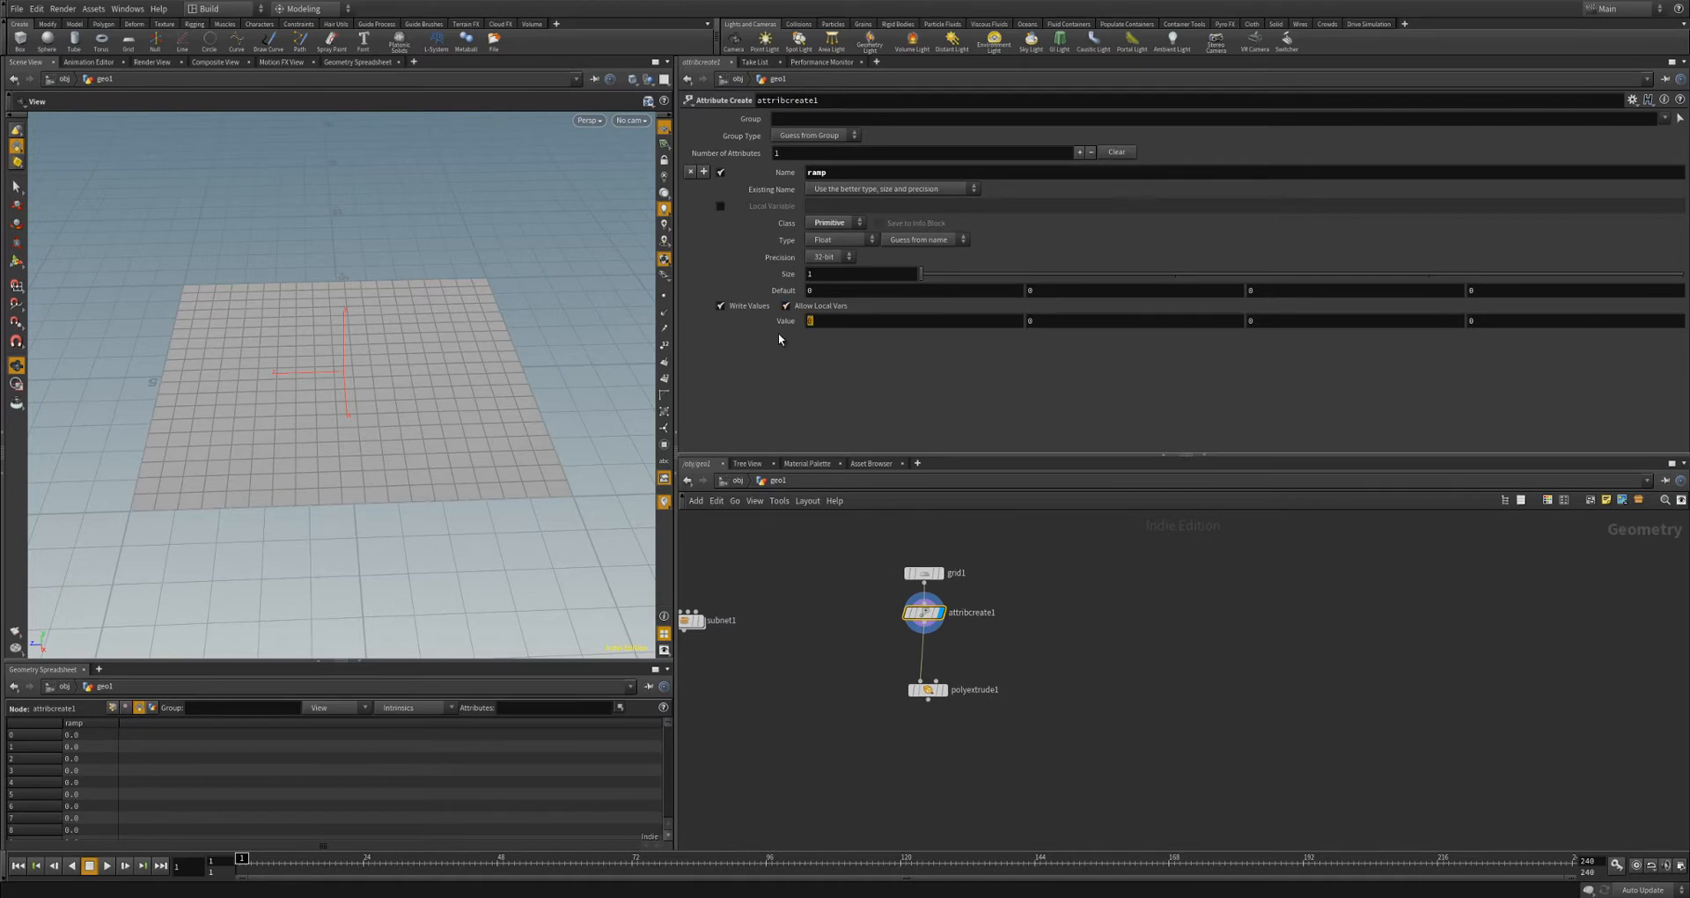
type("$BBZ")
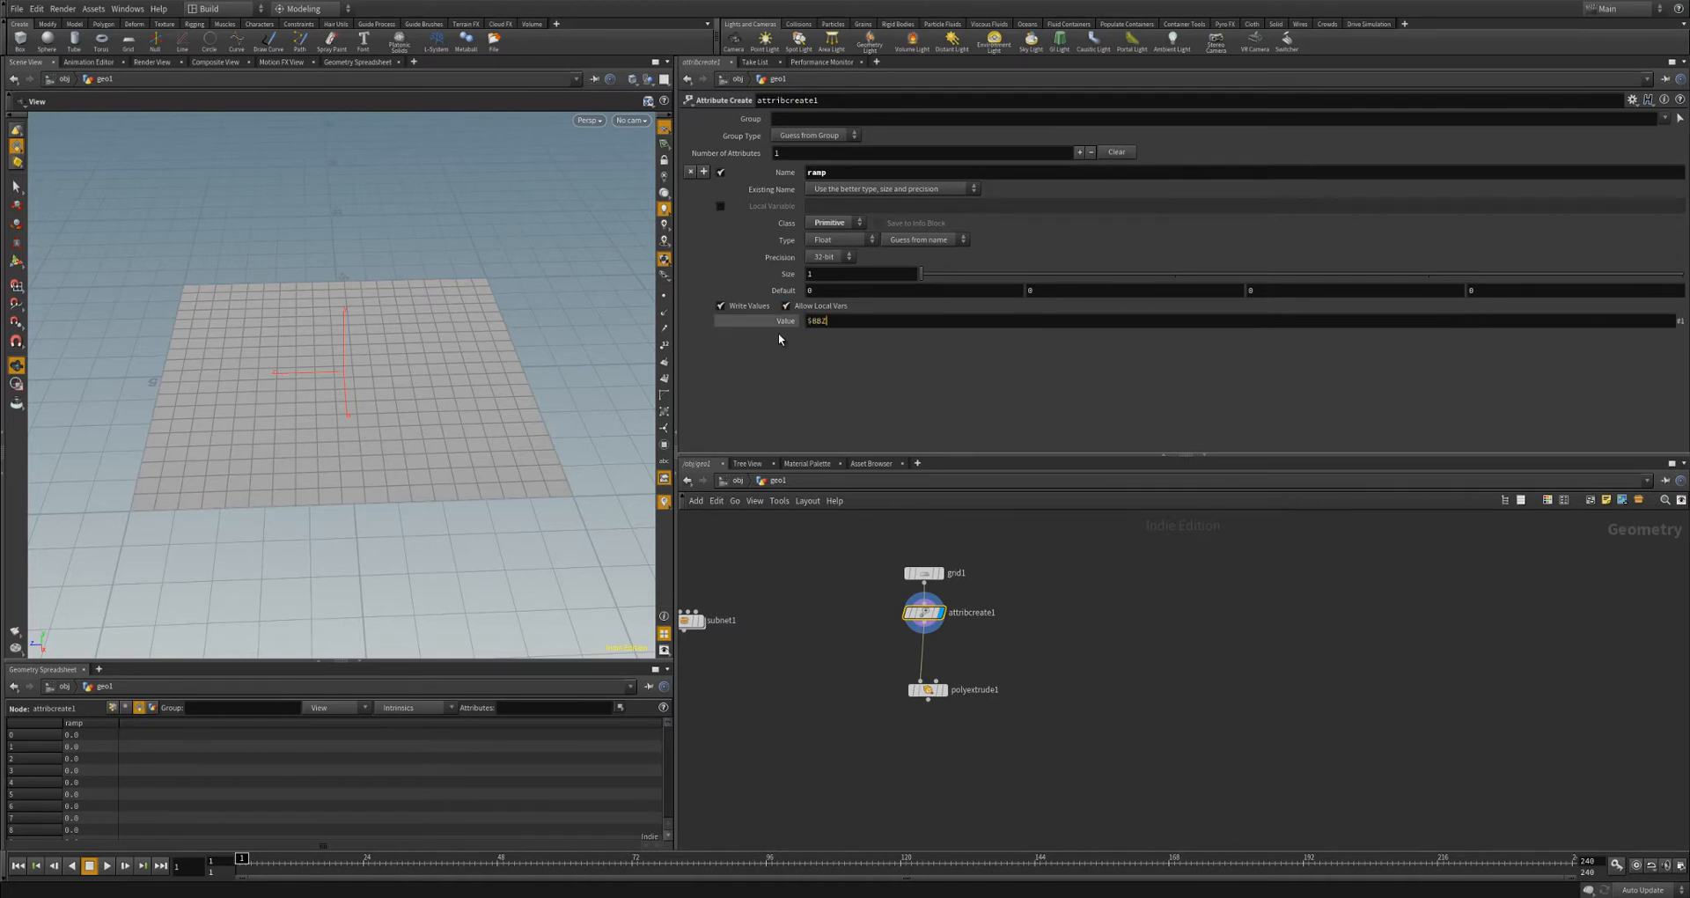
key("Return")
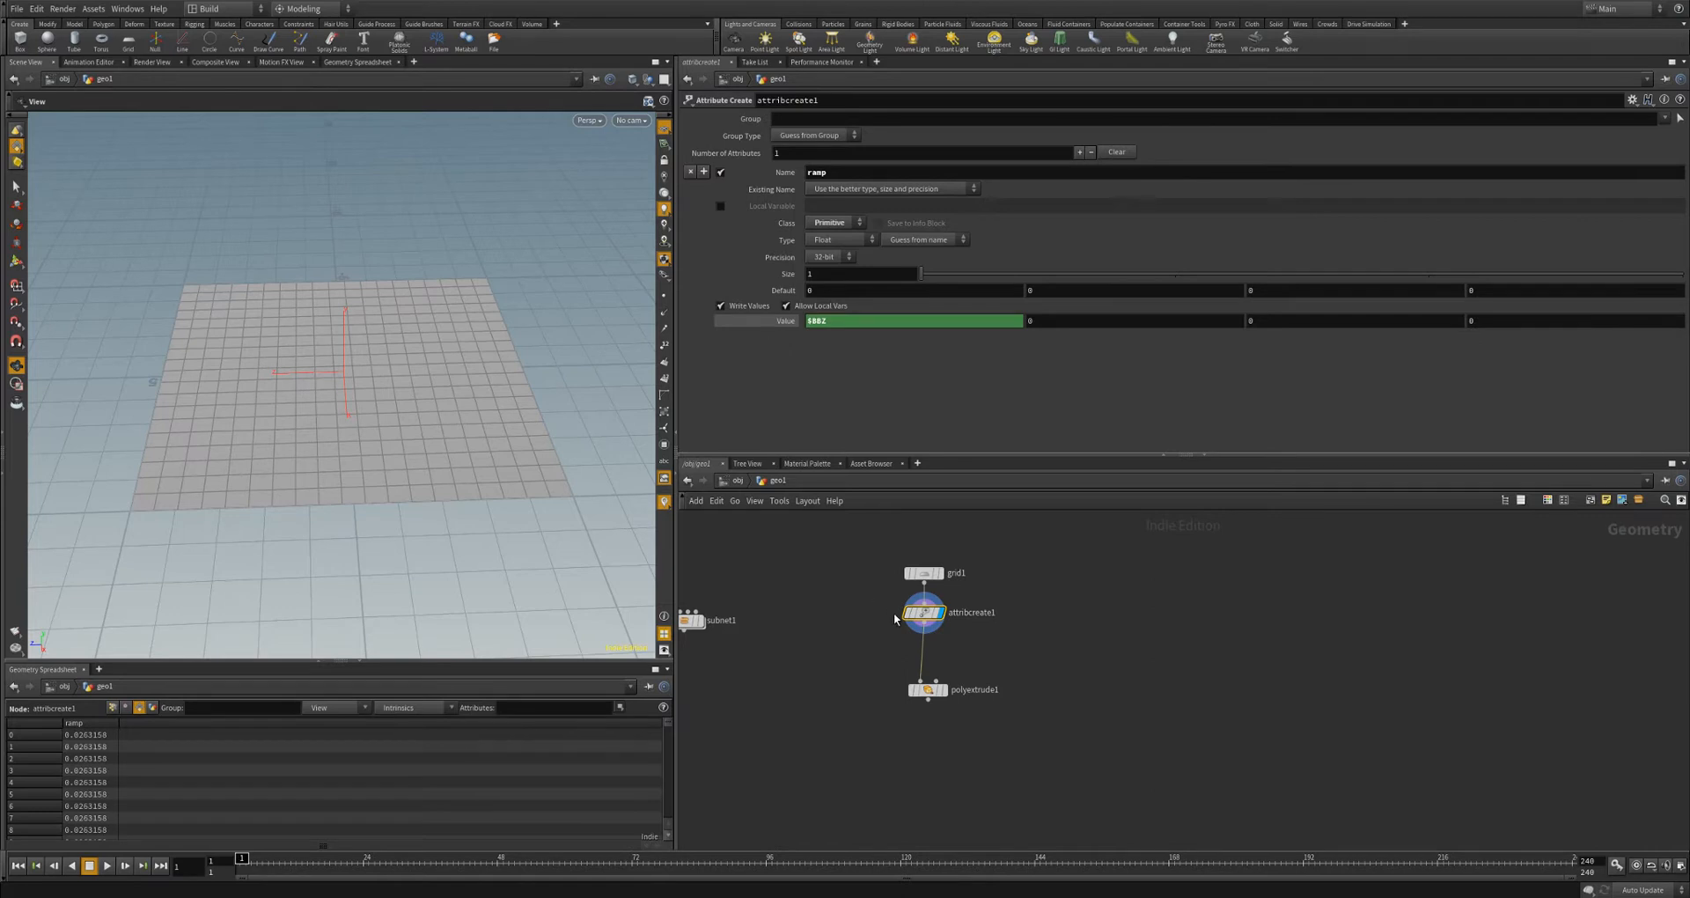
- Insert a Visualize node between attribcreate1 and polyextrude1 and display its color visualization
right_click(924, 644)
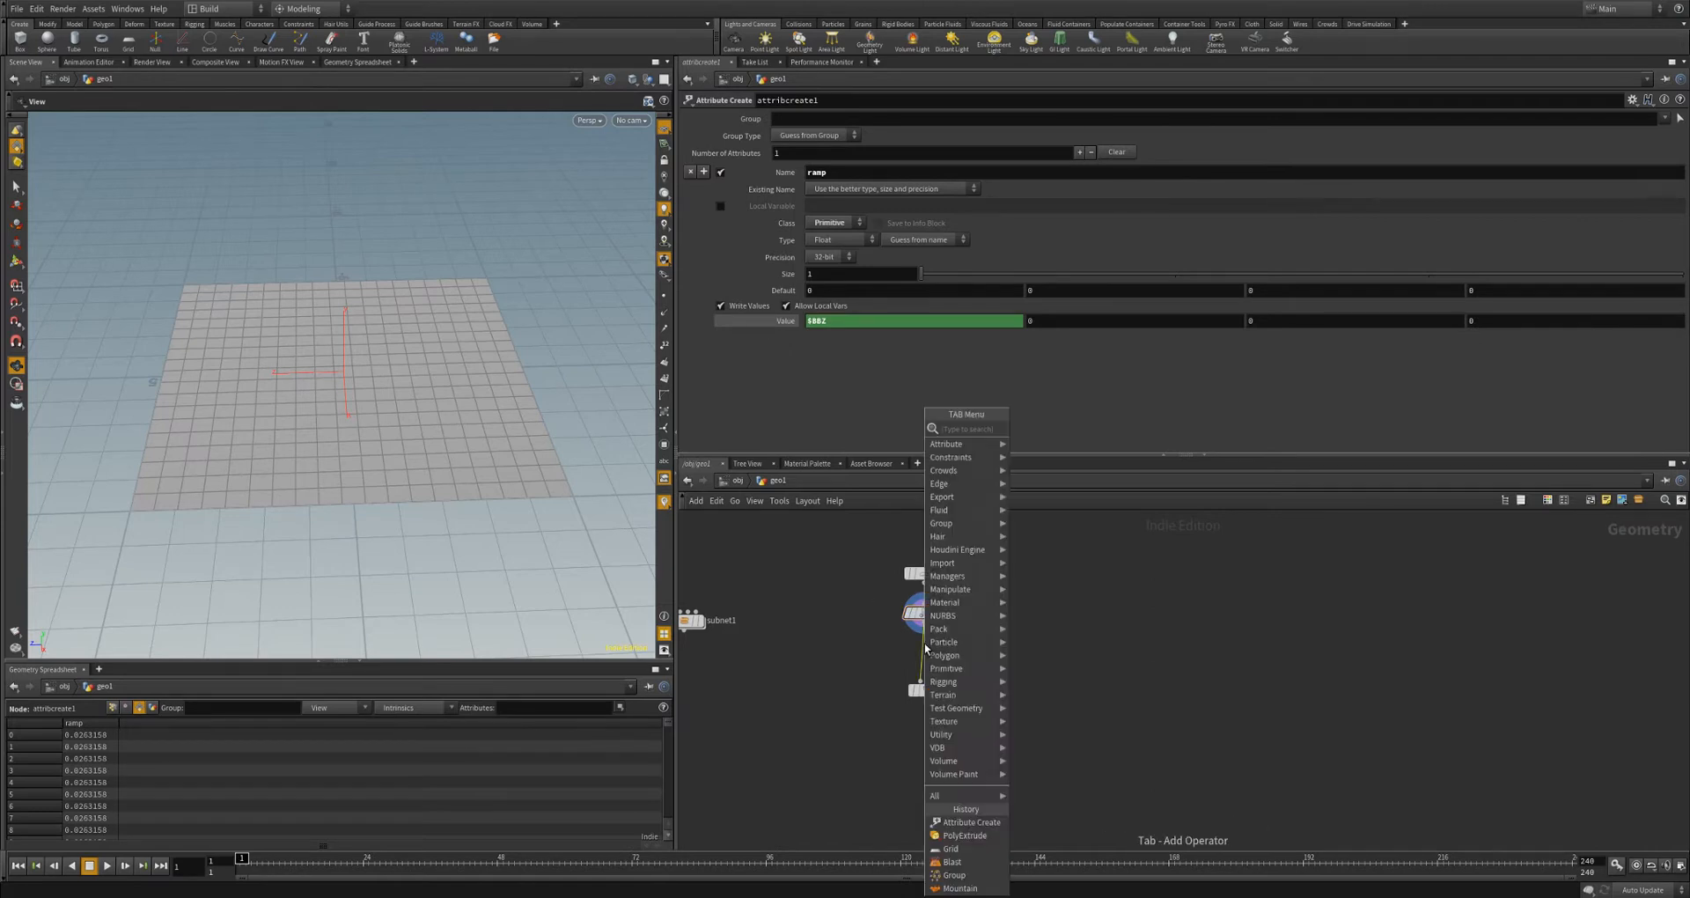
type("col")
key("Return")
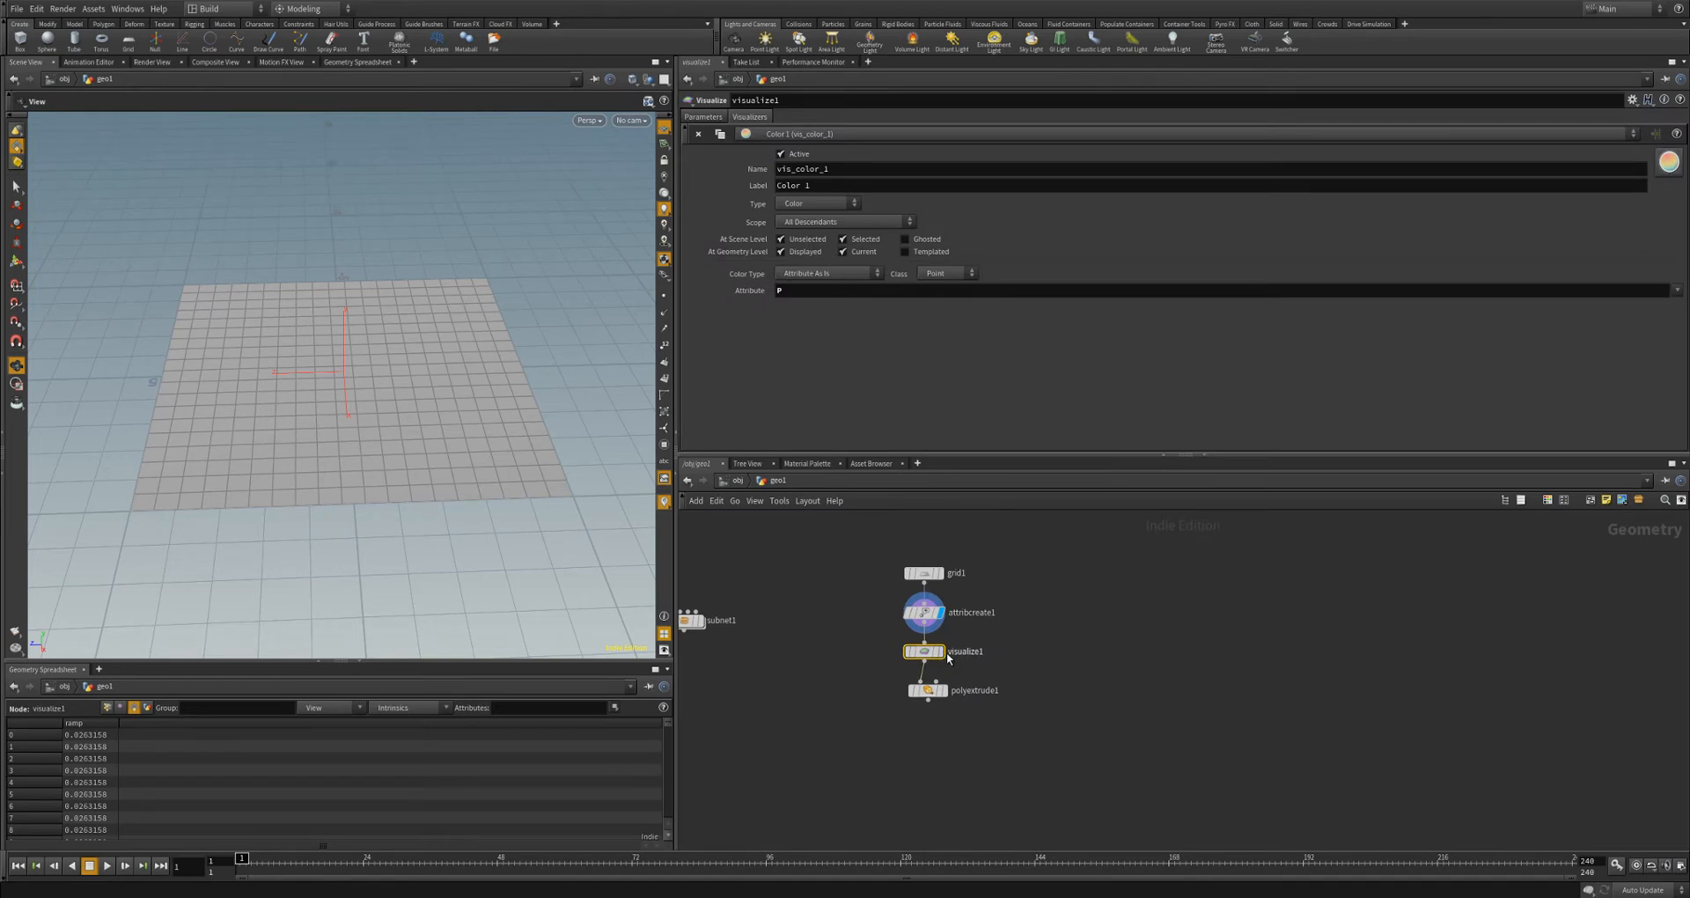
left_click(926, 653)
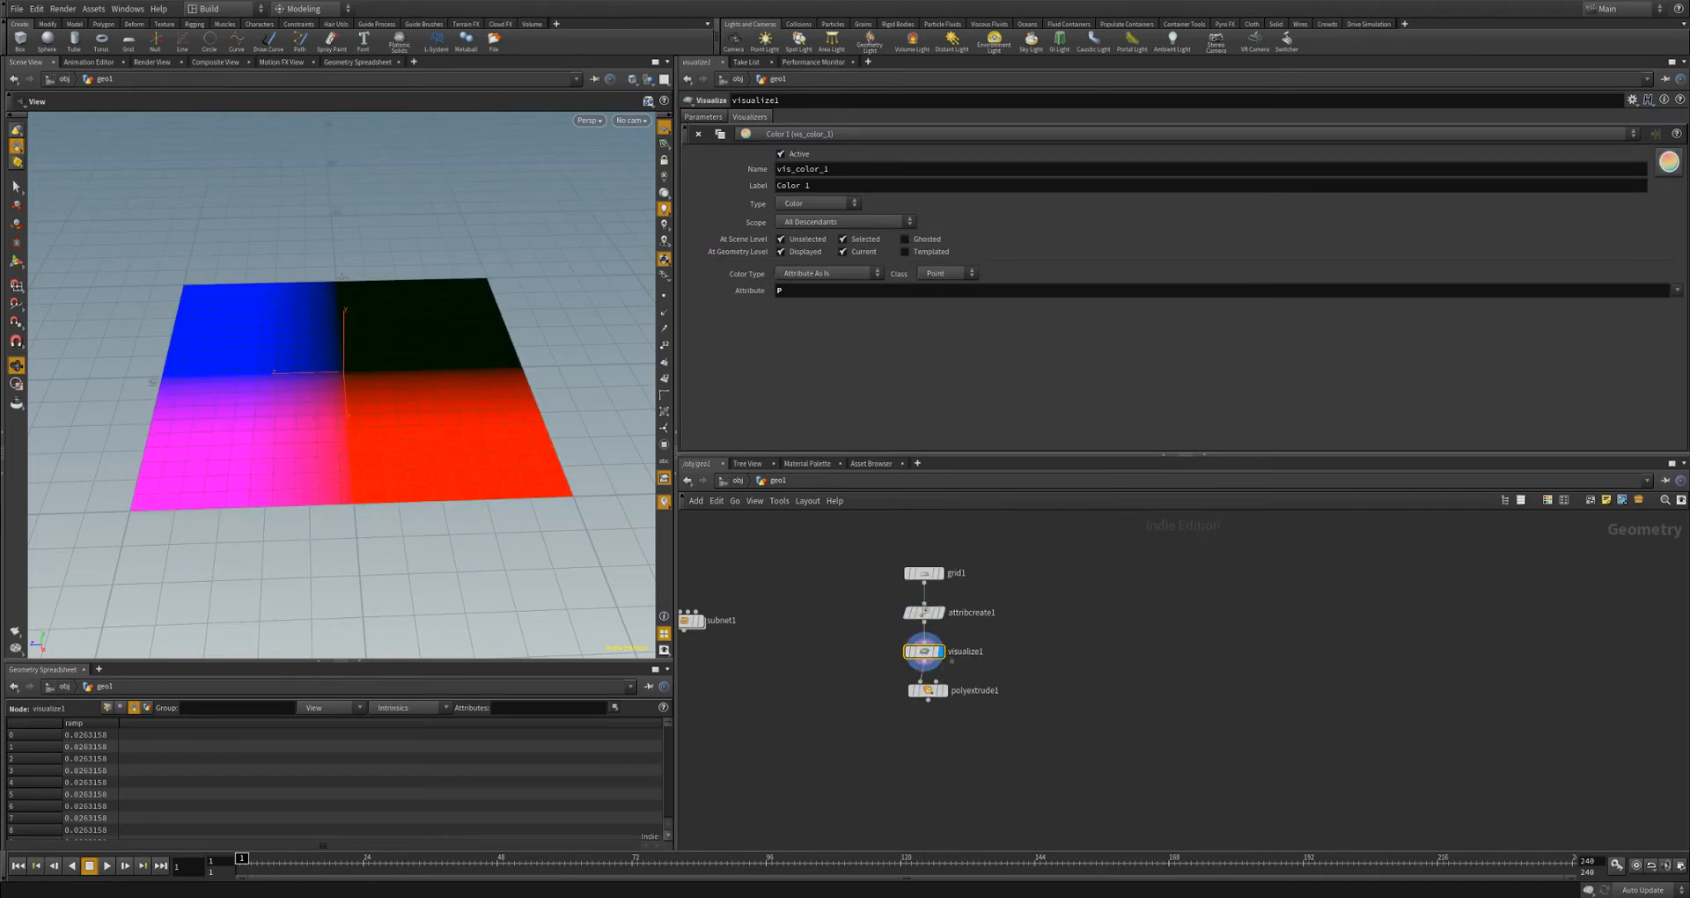
- Set the color visualizer's class to Primitive and its attribute to ramp, so the grid shows the ramp values
left_click(800, 274)
left_click(803, 286)
left_click(938, 313)
type("ramp")
key("Return")
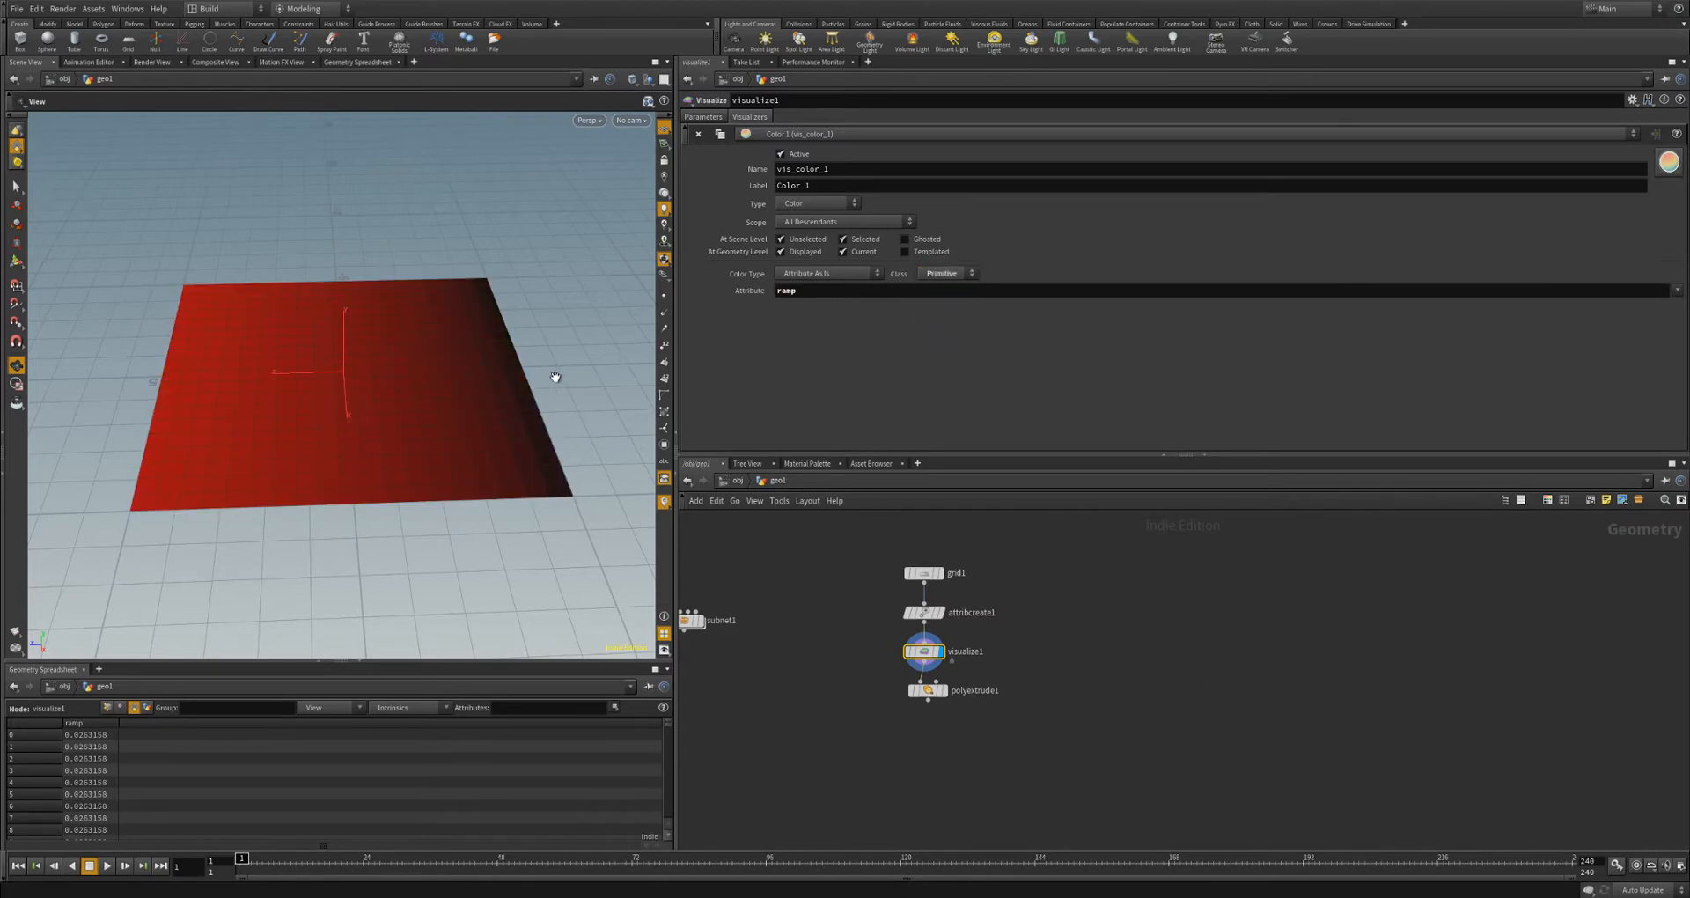
left_click_drag(426, 365, 211, 332)
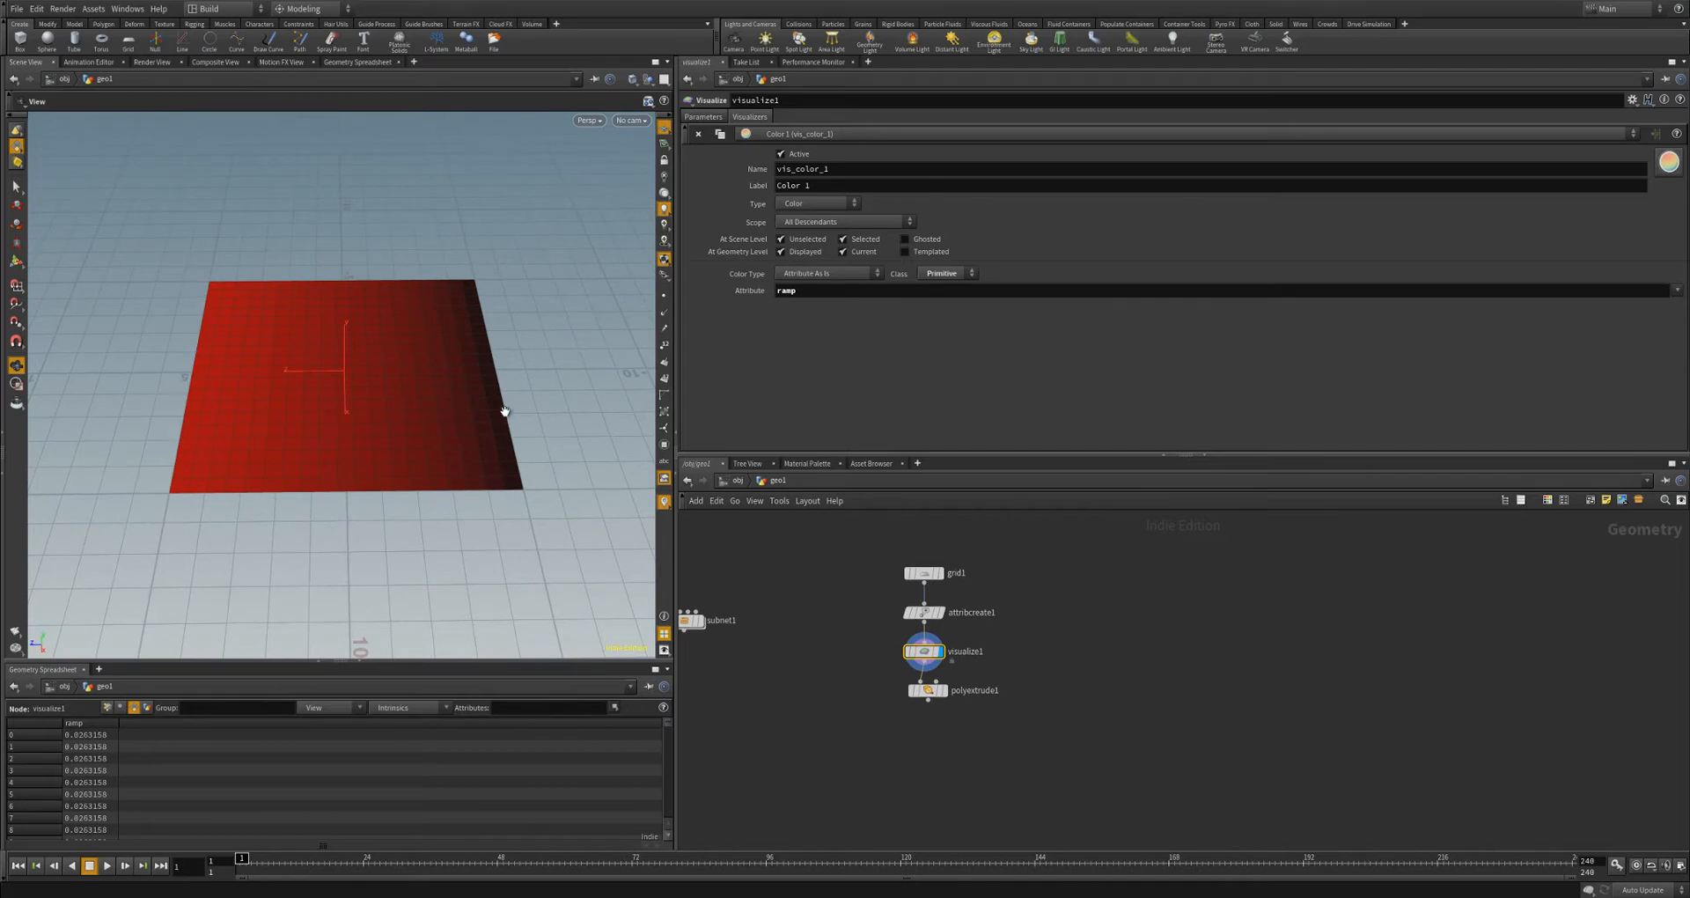
left_click_drag(483, 347, 427, 438)
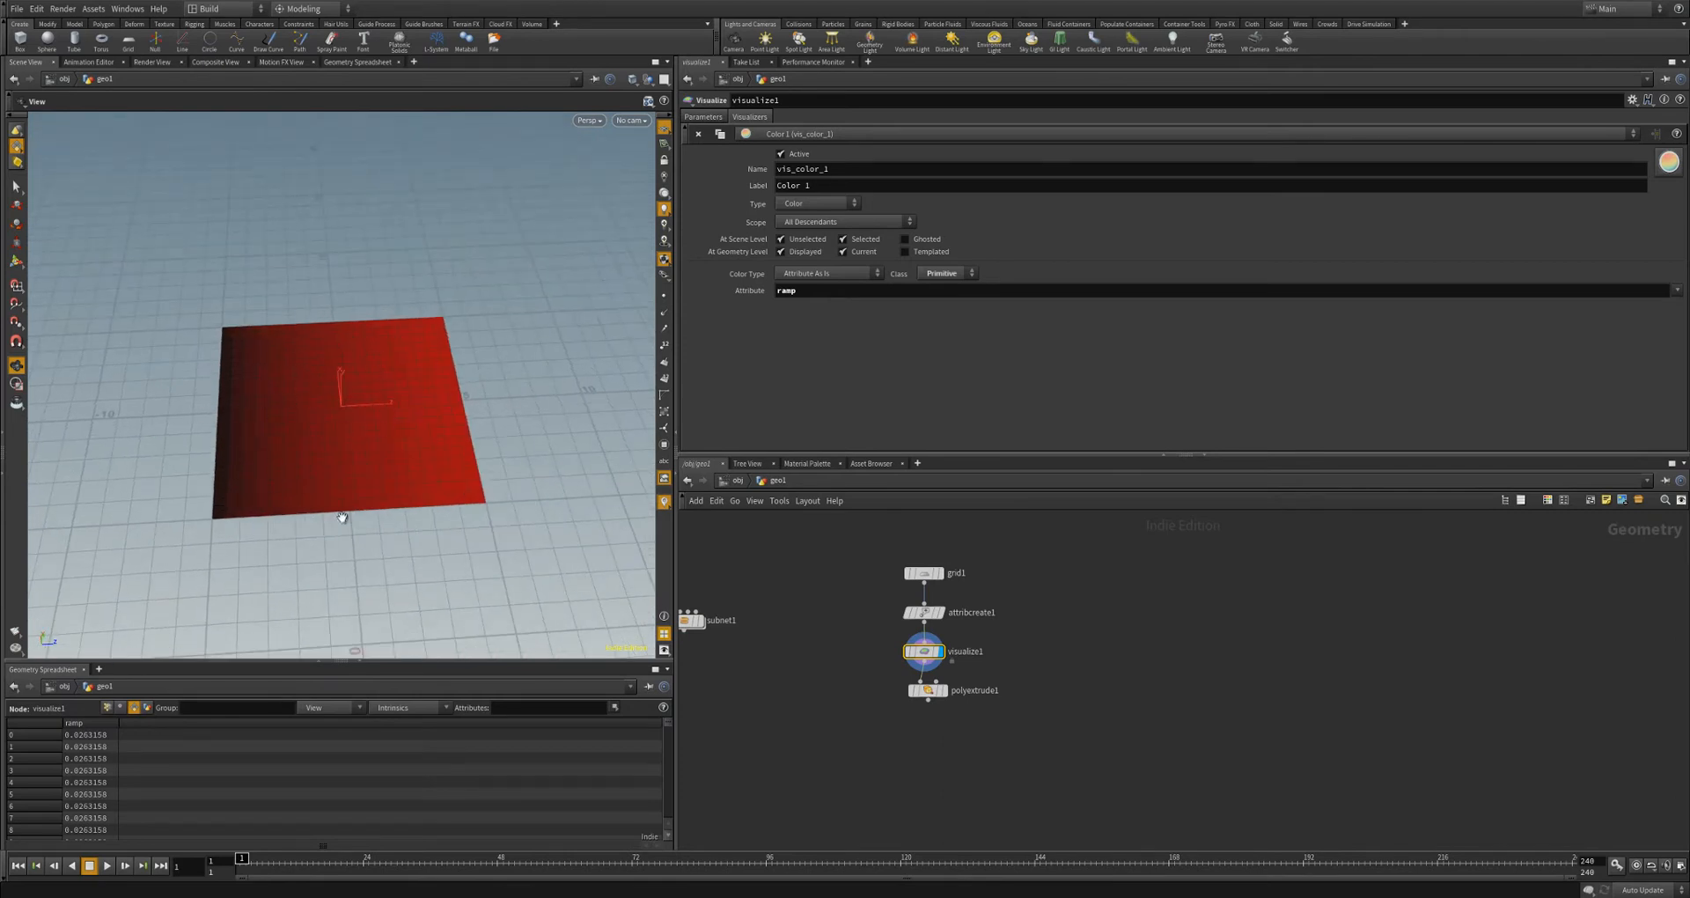
- Display polyextrude1 and set its local Distance Scale attribute to ramp
left_click(942, 691)
left_click(930, 691)
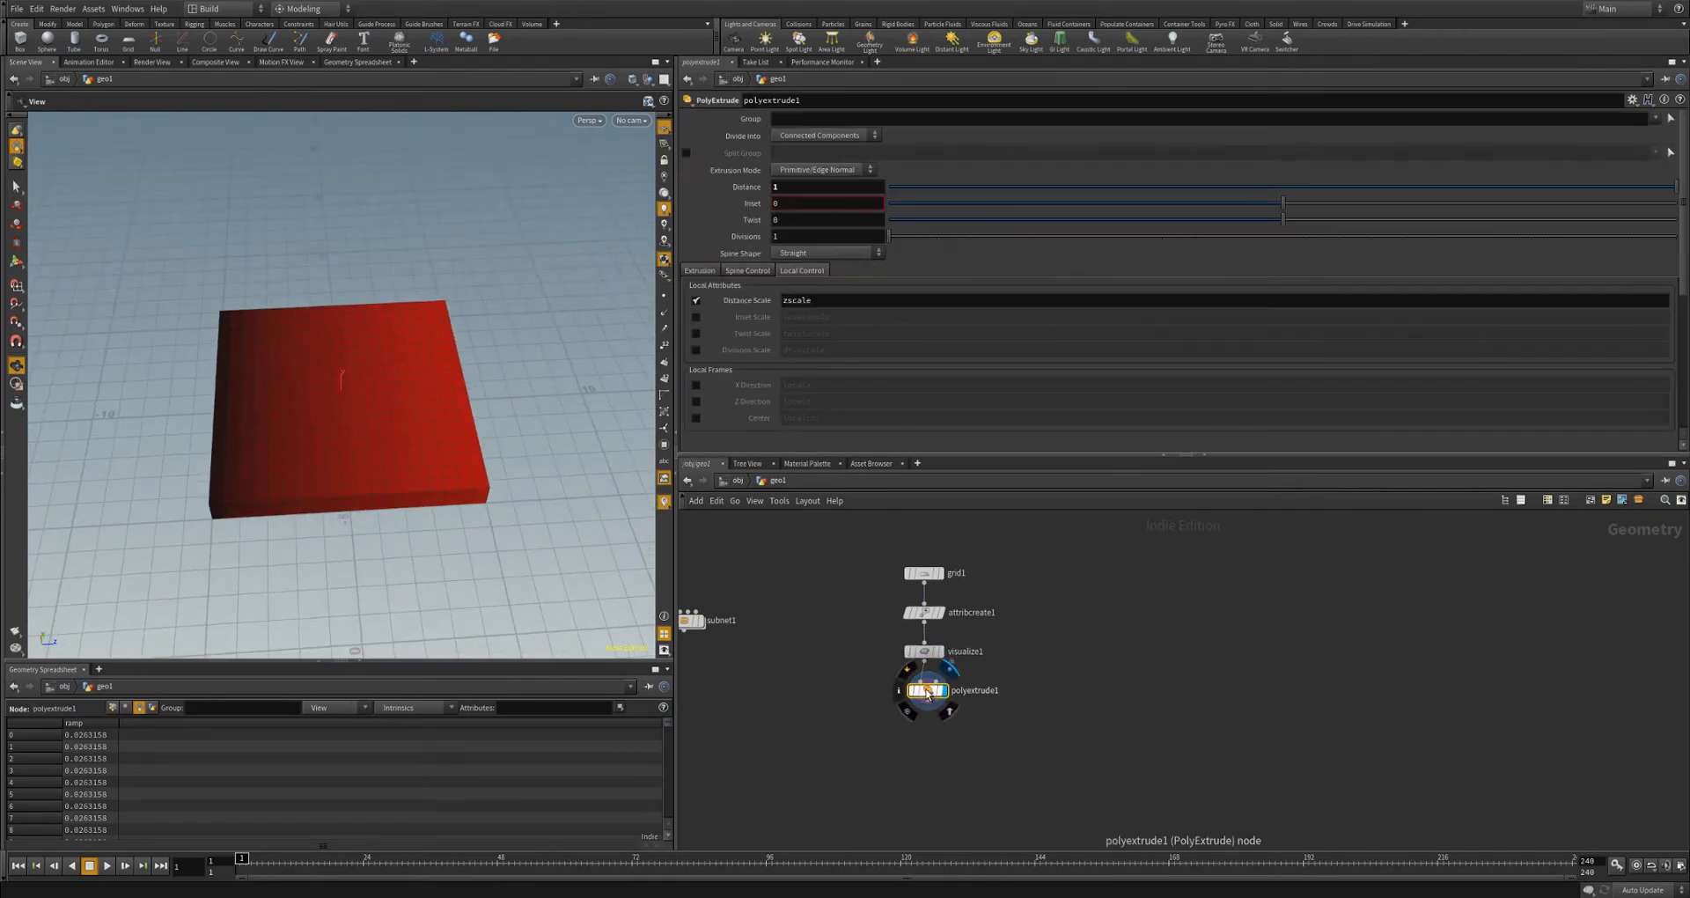
left_click_drag(211, 570, 205, 396)
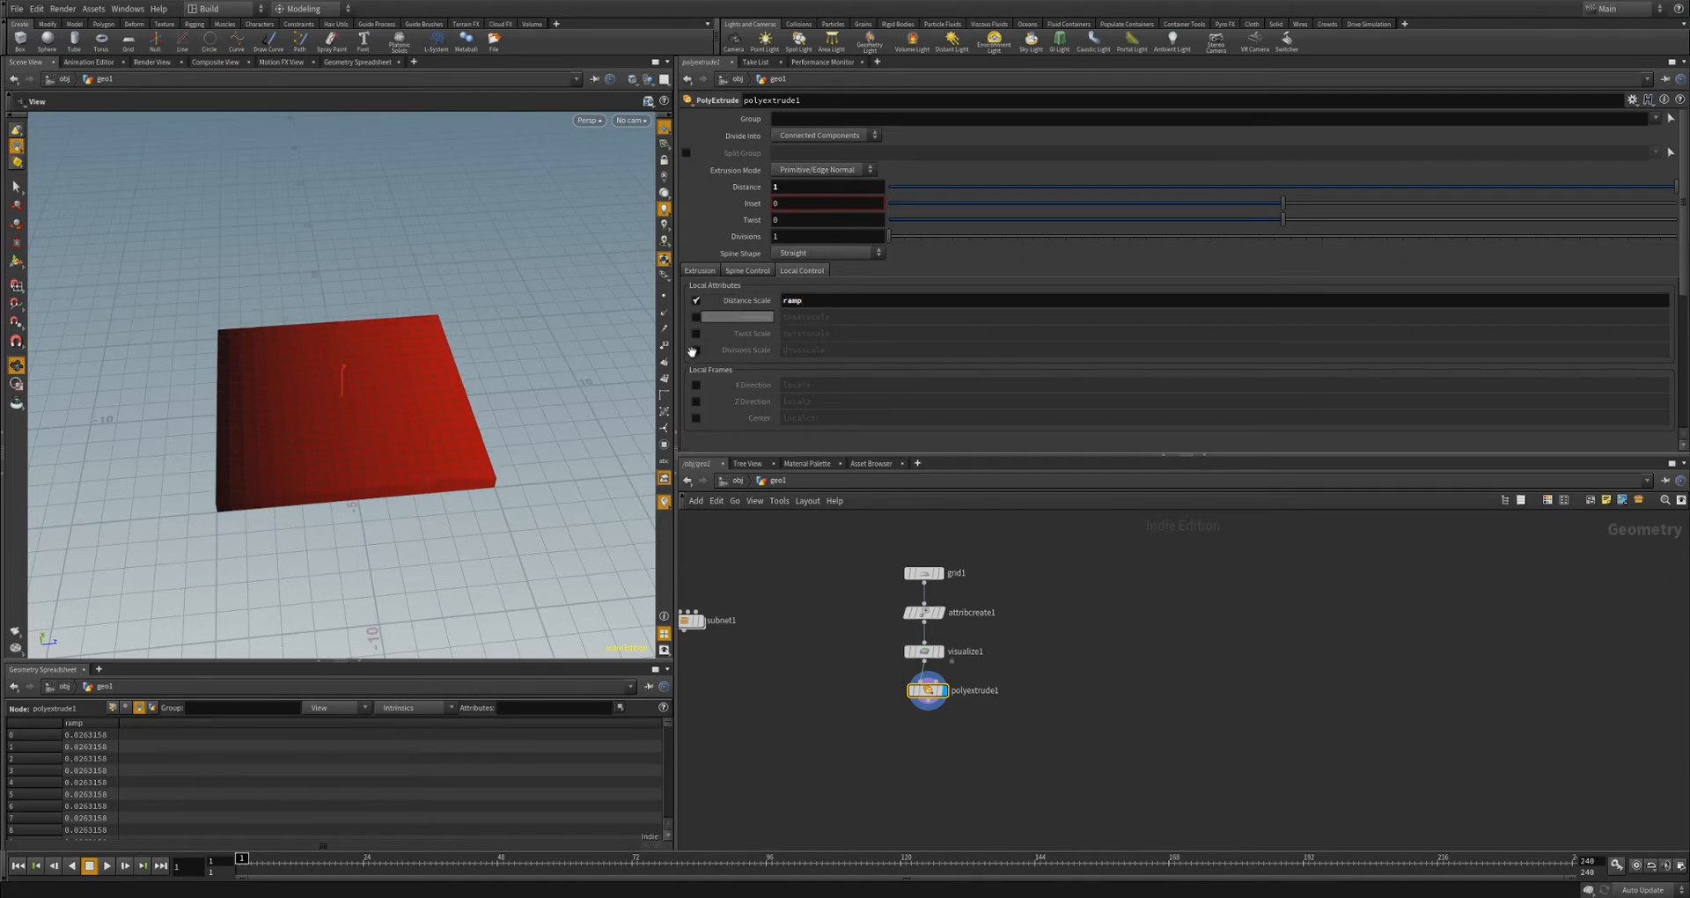
left_click_drag(396, 457, 282, 453)
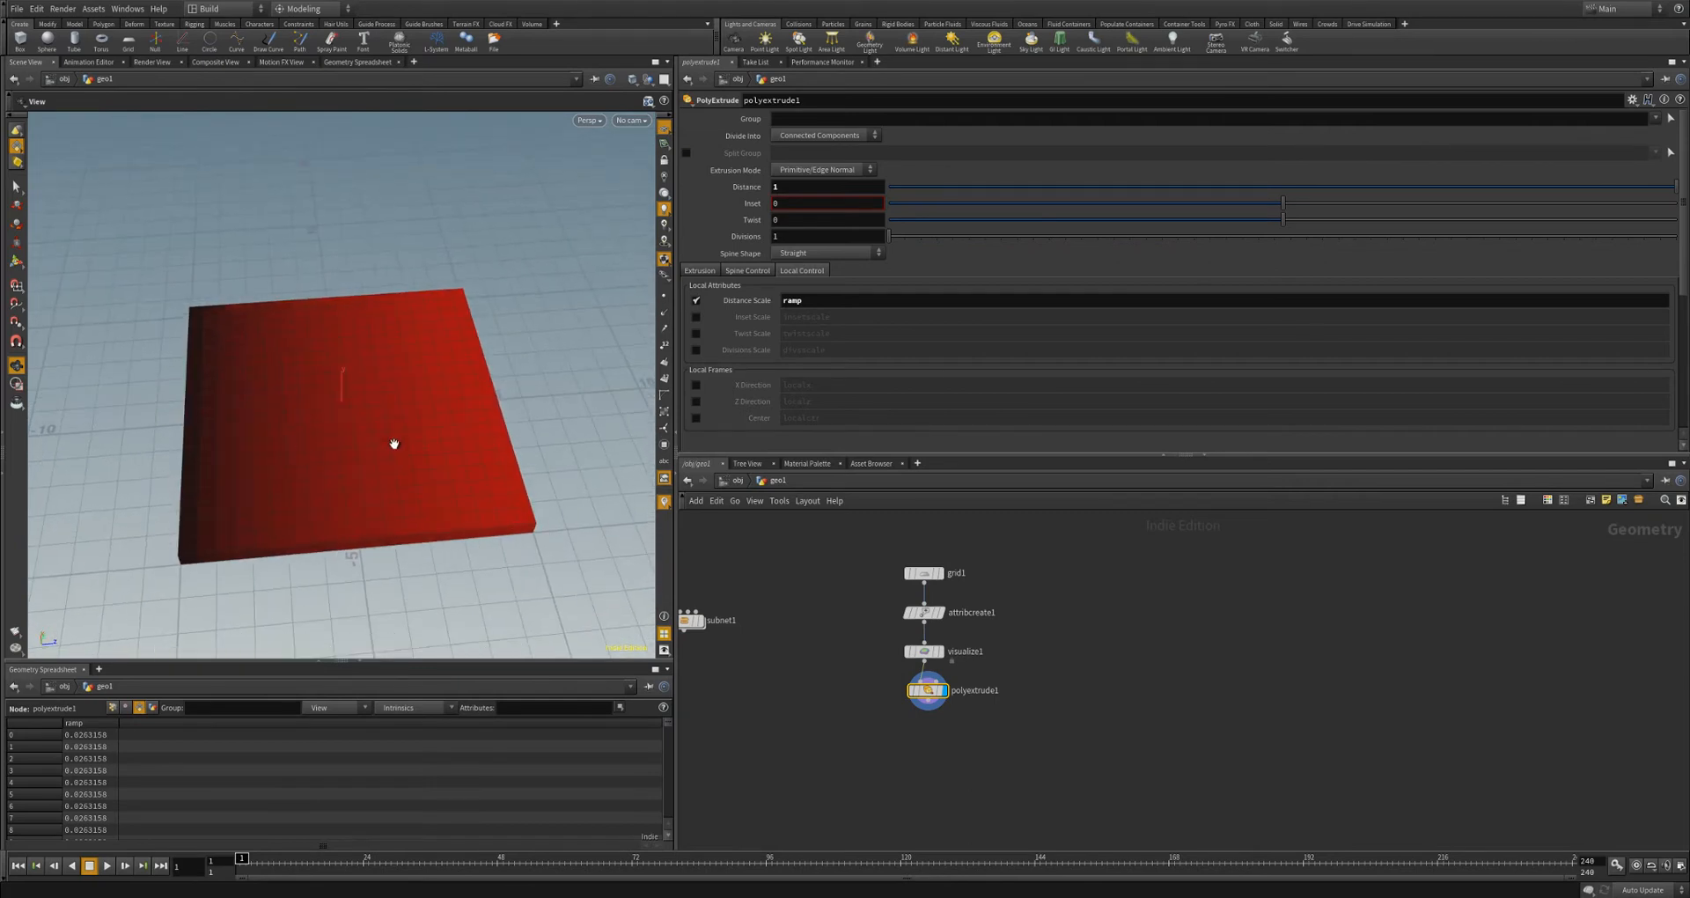
right_click_drag(471, 445, 423, 415)
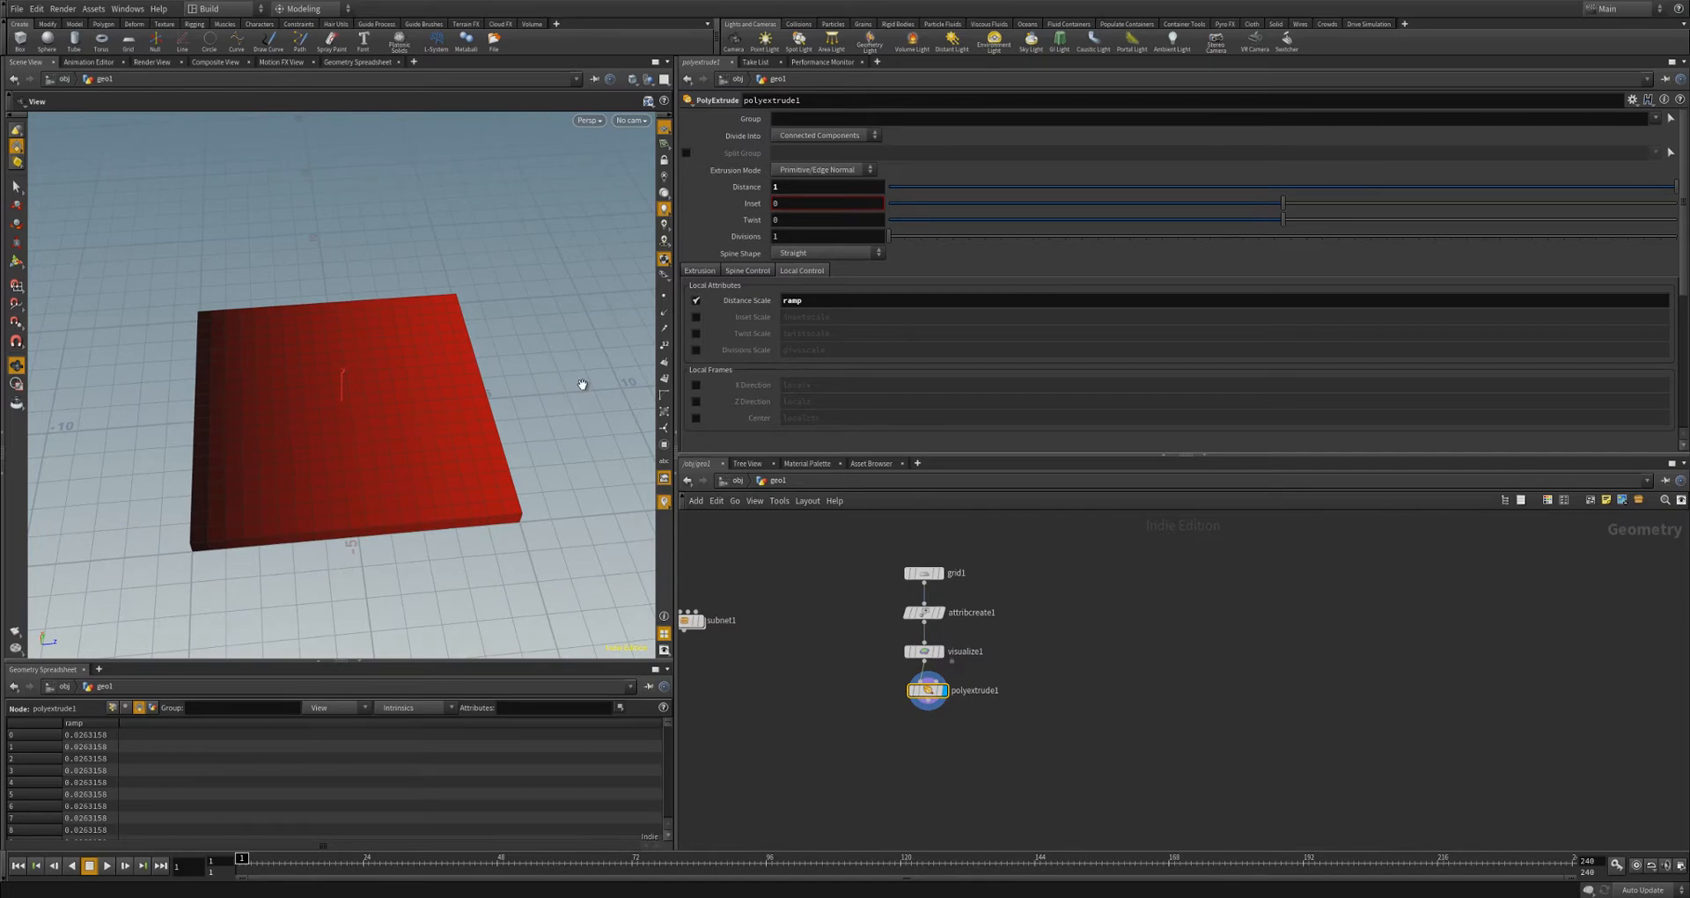
mouse_move(438, 406)
left_mouse_down()
mouse_move(461, 393)
mouse_move(439, 391)
left_mouse_up()
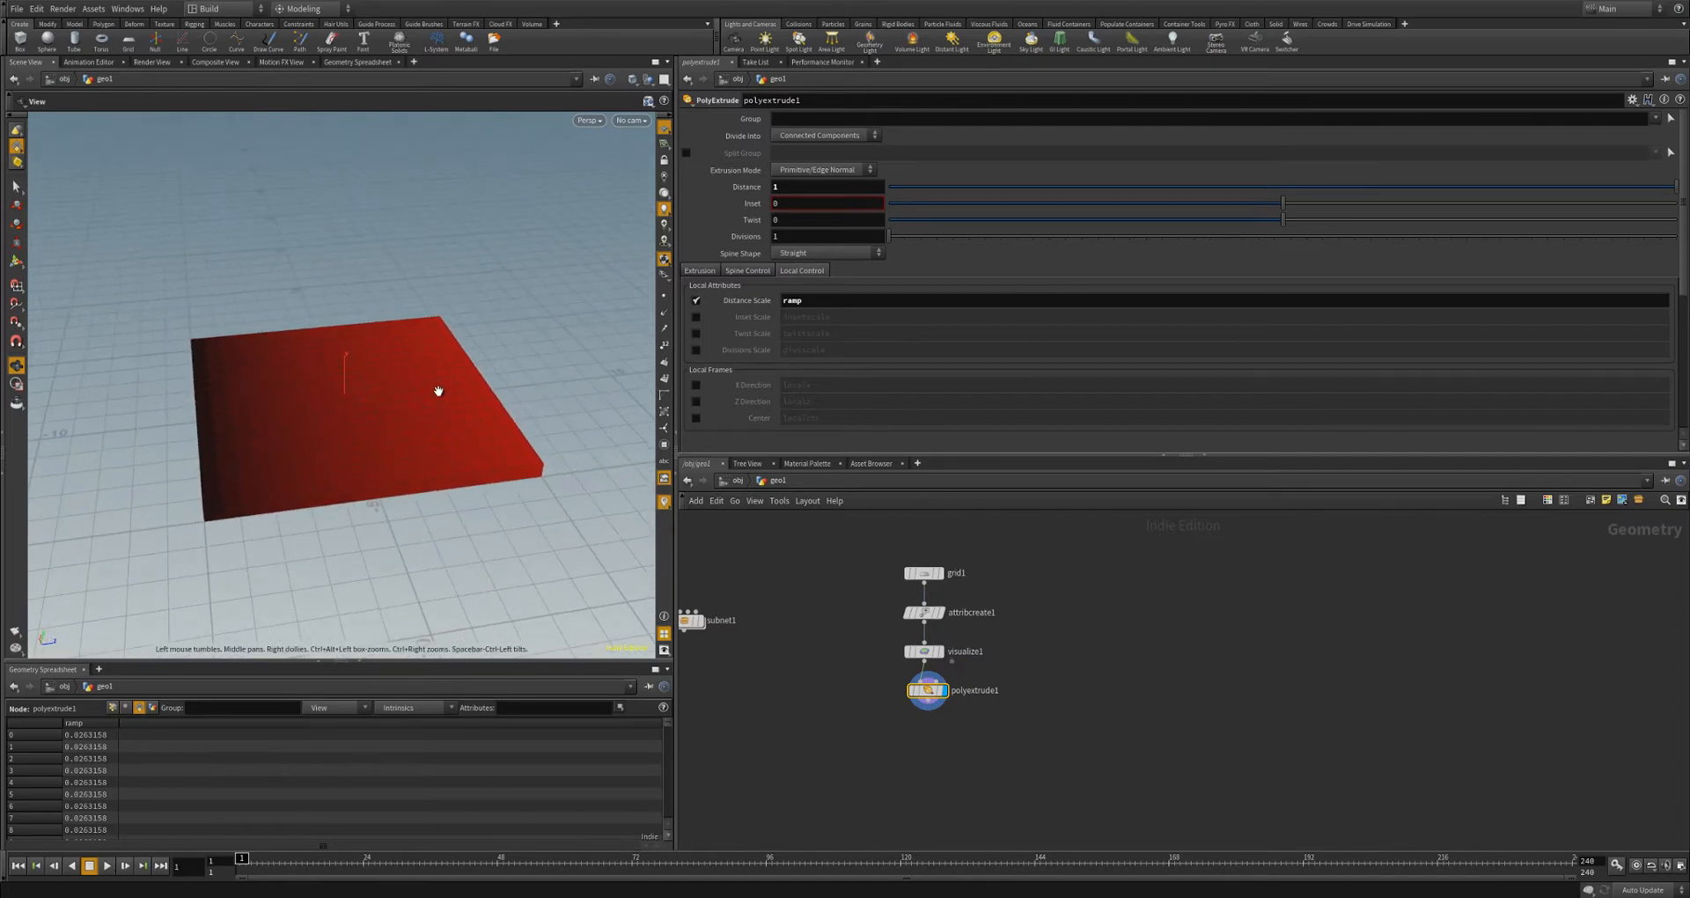
left_click_drag(275, 445, 197, 438)
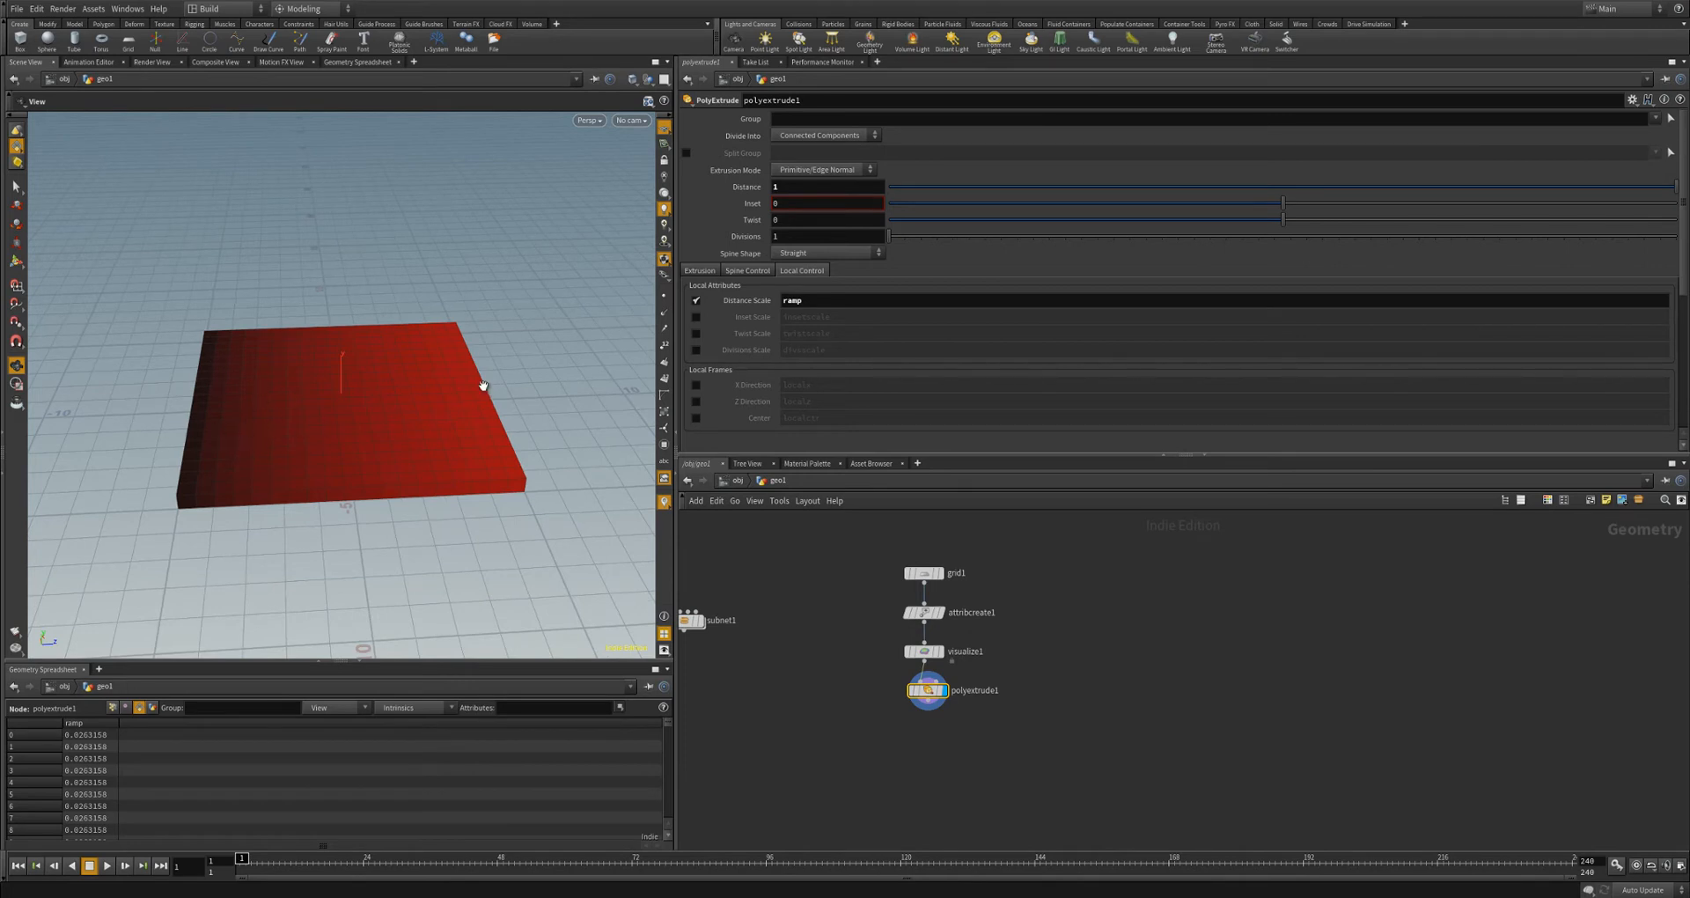
- Set polyextrude1 to divide into Individual Elements so each face extrudes separately
left_click(821, 136)
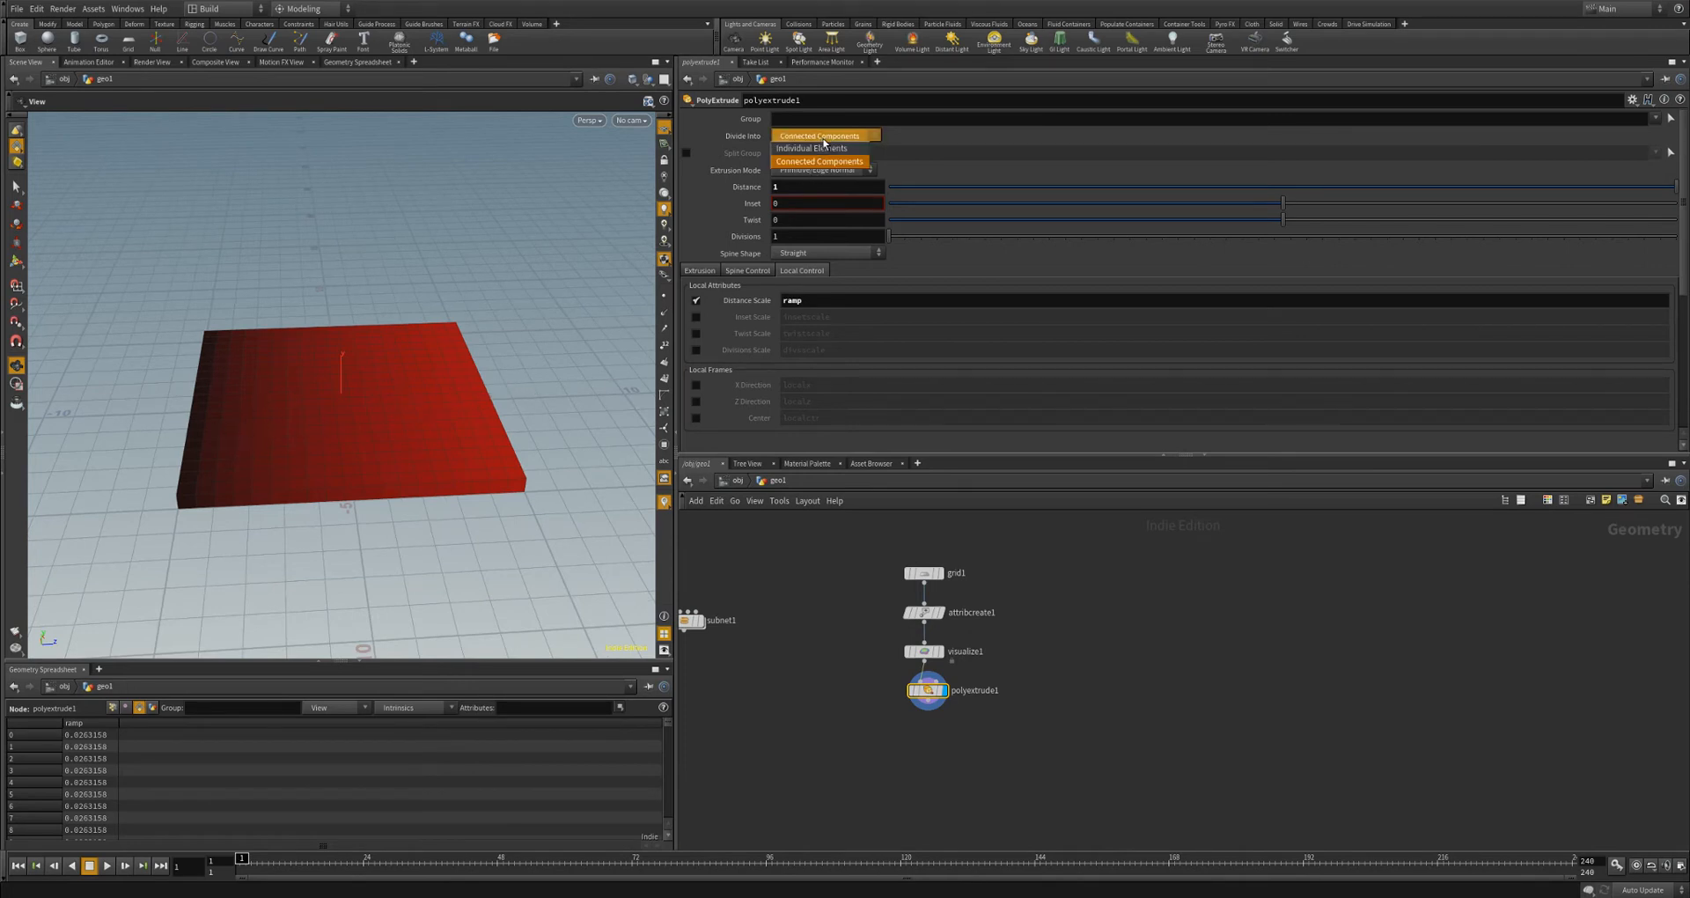
left_click(775, 151)
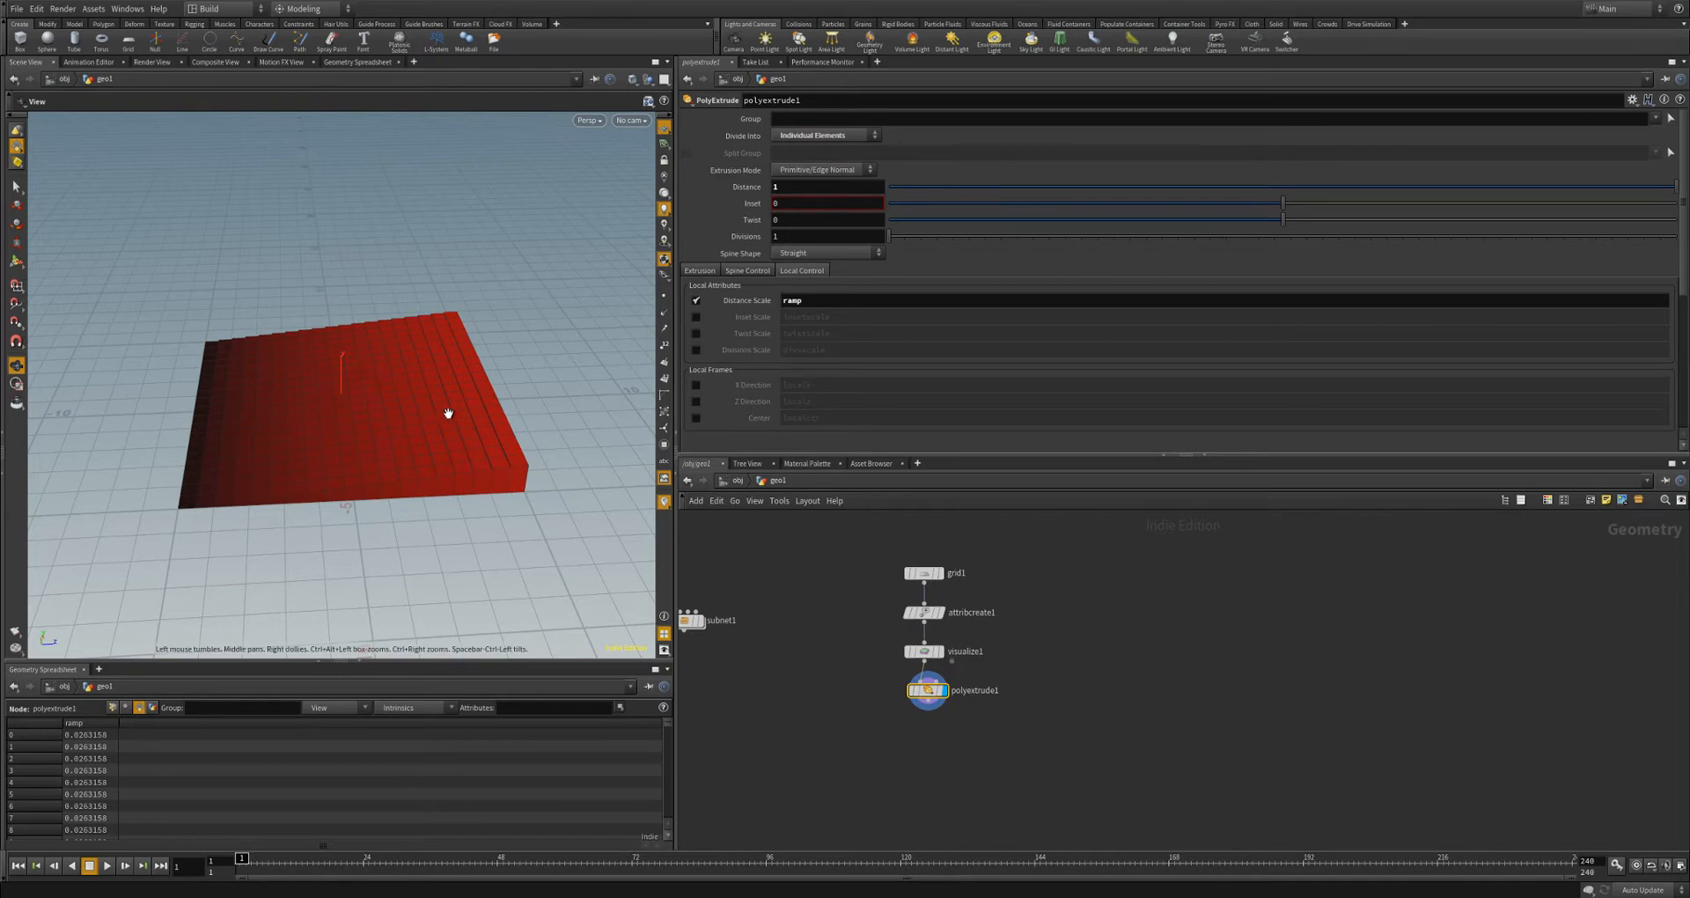
left_click_drag(452, 415, 457, 370)
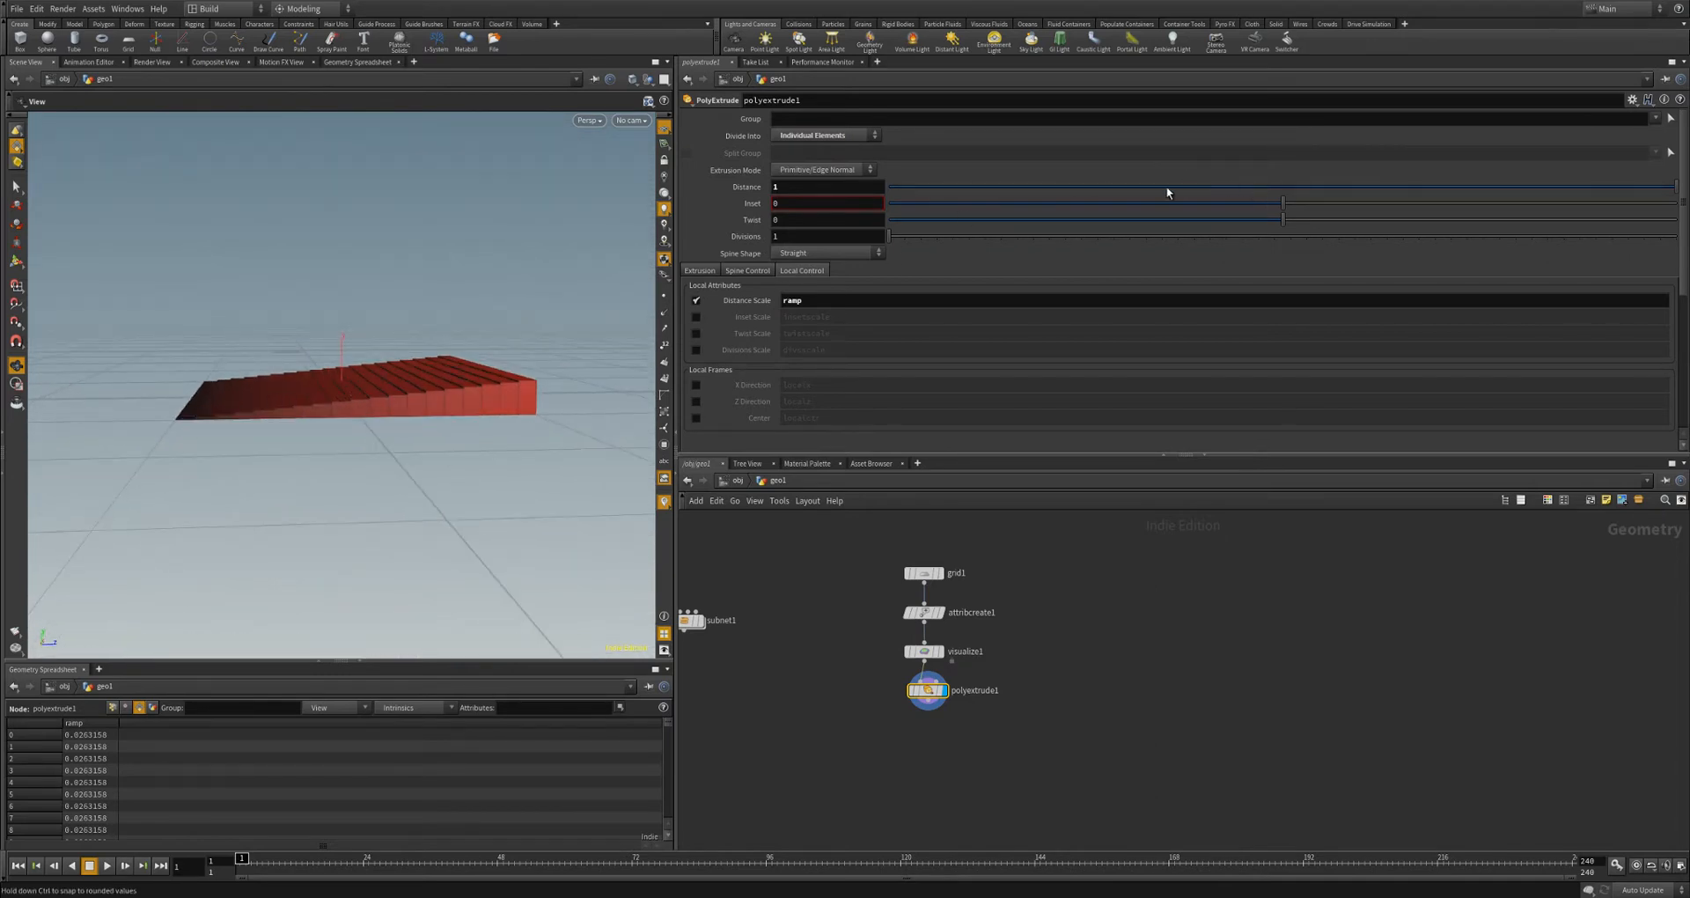
- Raise polyextrude1's extrusion Distance to 8 and view the resulting steps from several sides
middle_click_drag(838, 188, 891, 176)
left_click_drag(535, 264, 797, 297)
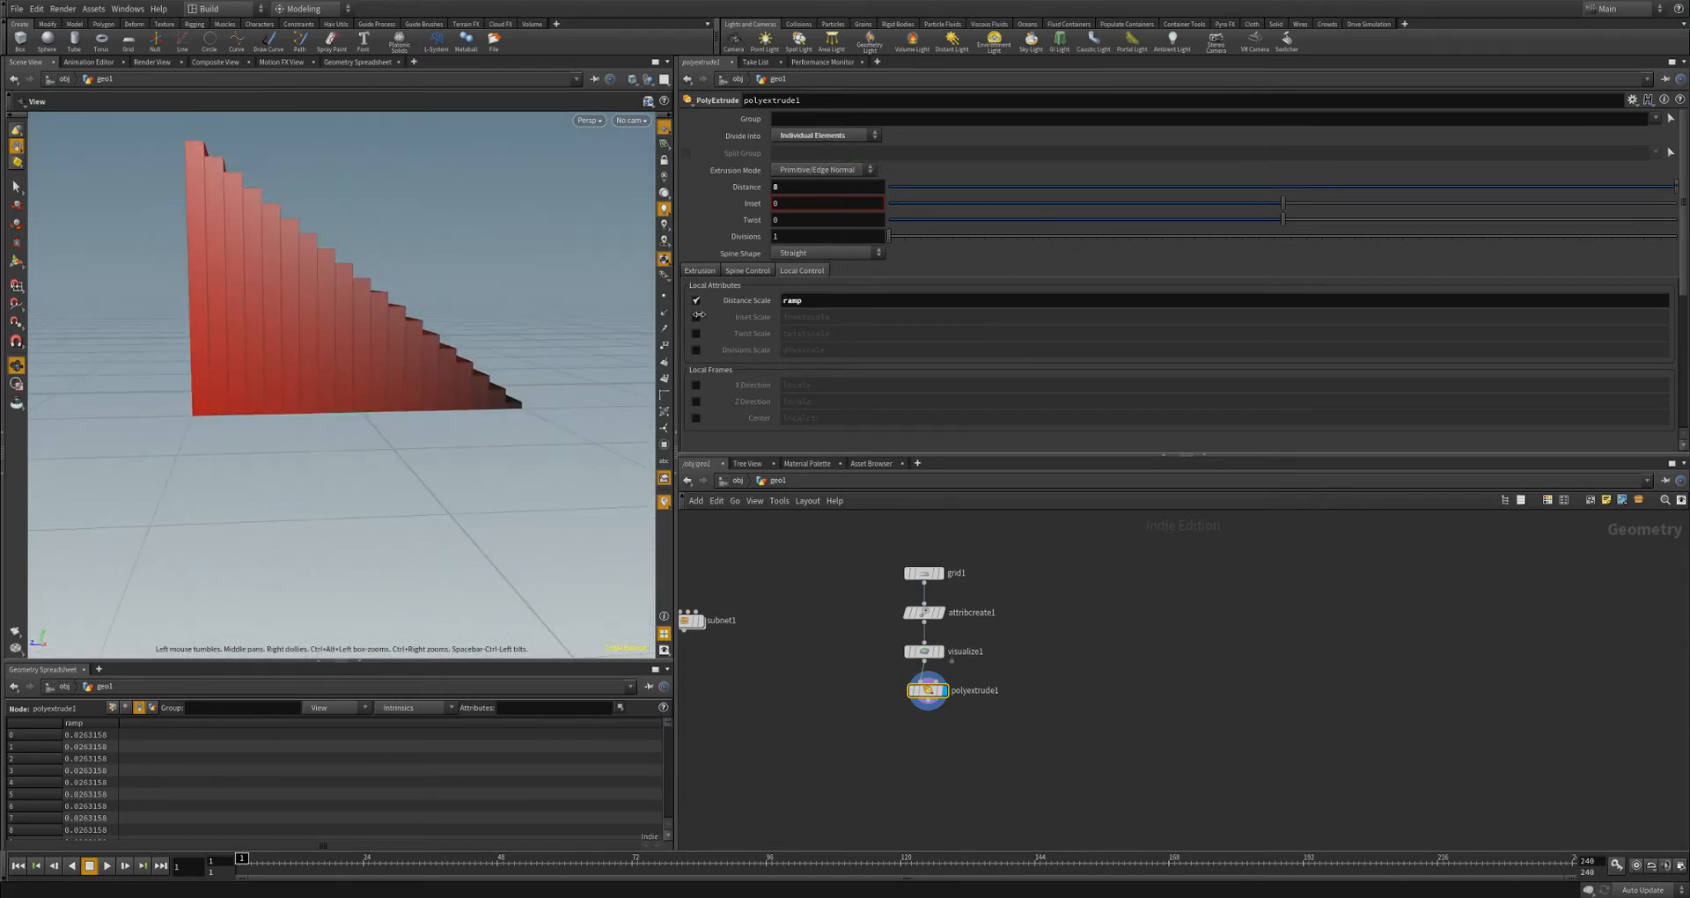
left_click_drag(444, 322, 250, 367)
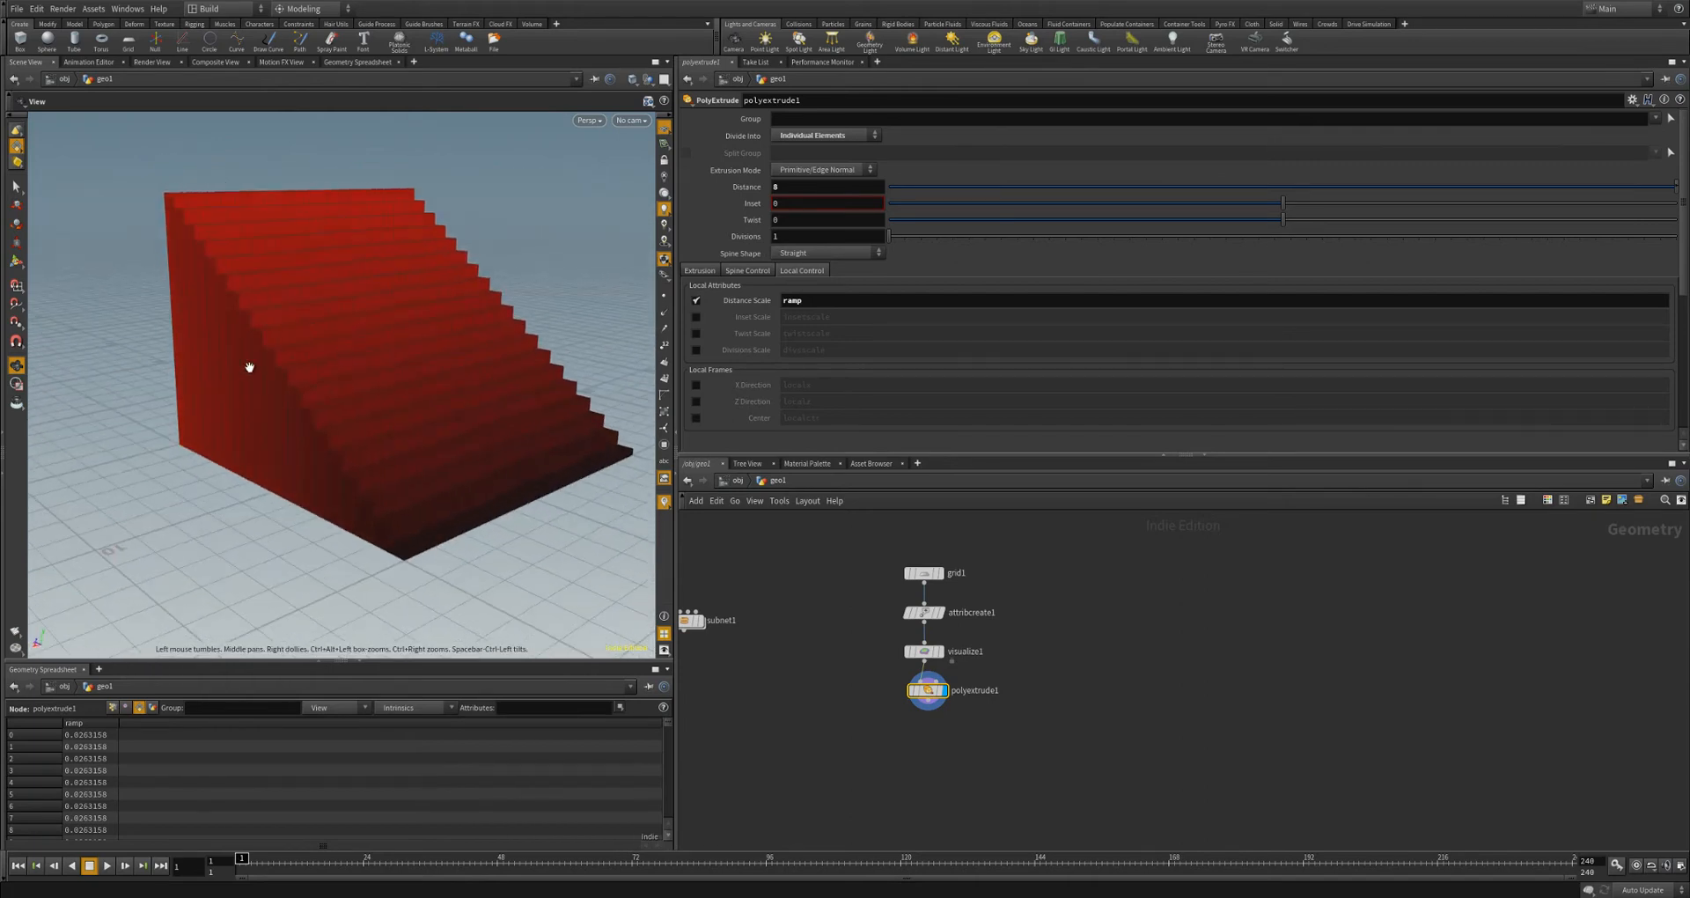
left_click_drag(498, 346, 417, 410)
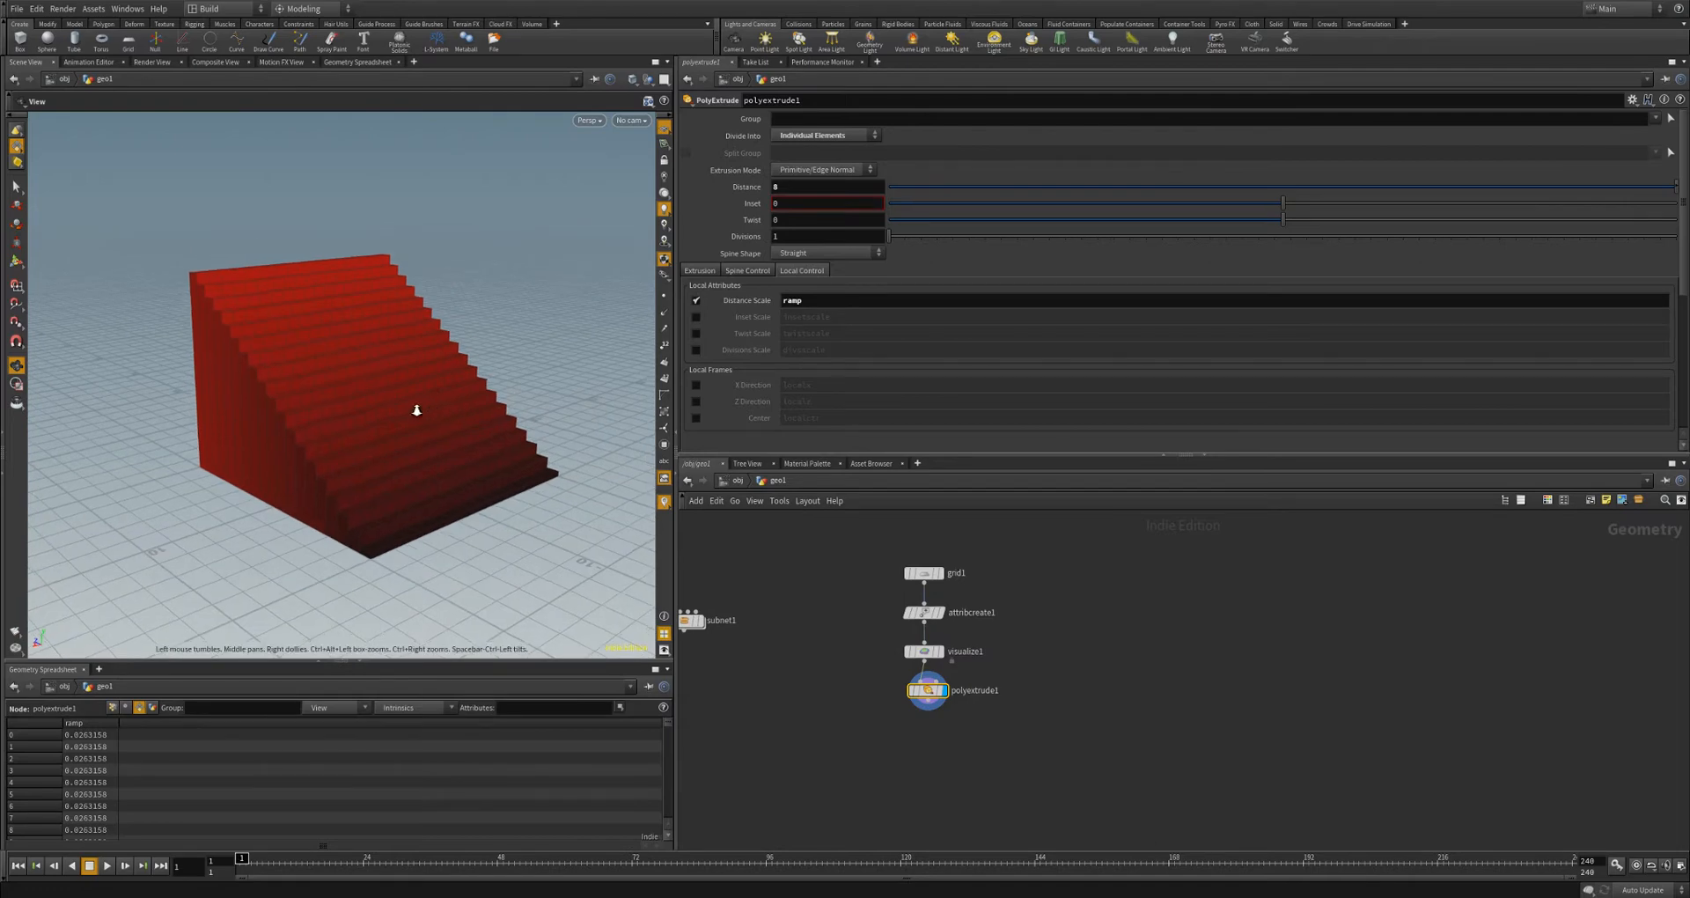
right_click_drag(416, 411, 401, 424)
- Move grid1 and attribcreate1 up and insert an Attribute Randomize node between attribcreate1 and visualize1
mouse_move(938, 597)
left_mouse_down()
mouse_move(913, 621)
mouse_move(926, 577)
left_mouse_up()
left_click(951, 615)
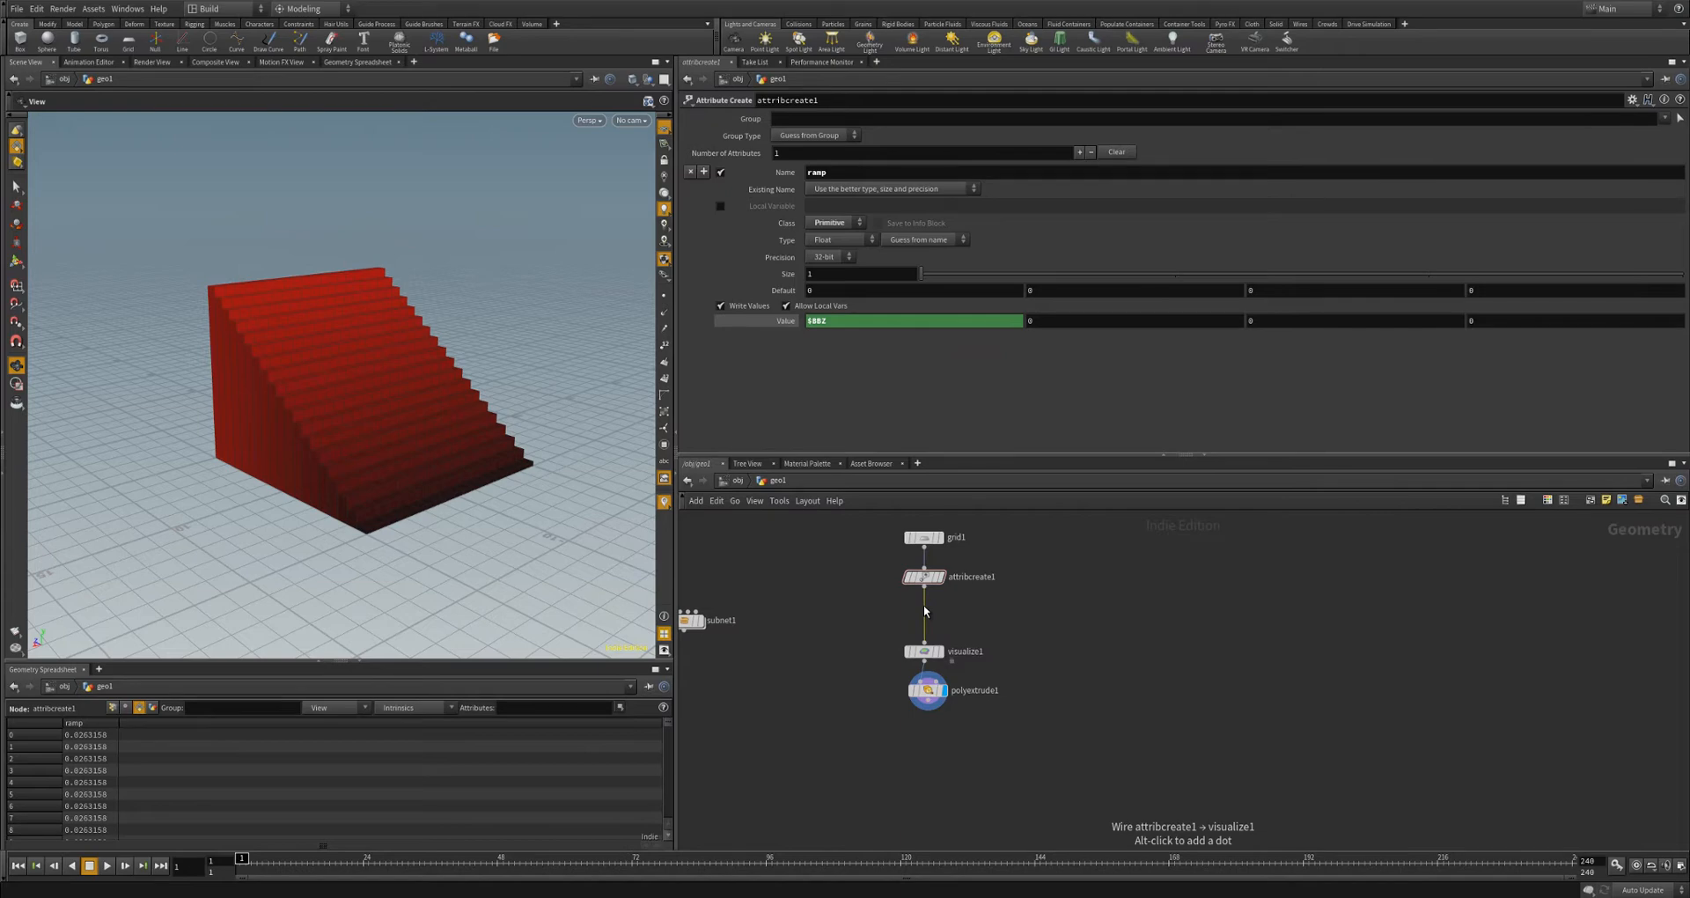
key("Tab")
type("a")
key("BackSpace")
key("BackSpace")
key("BackSpace")
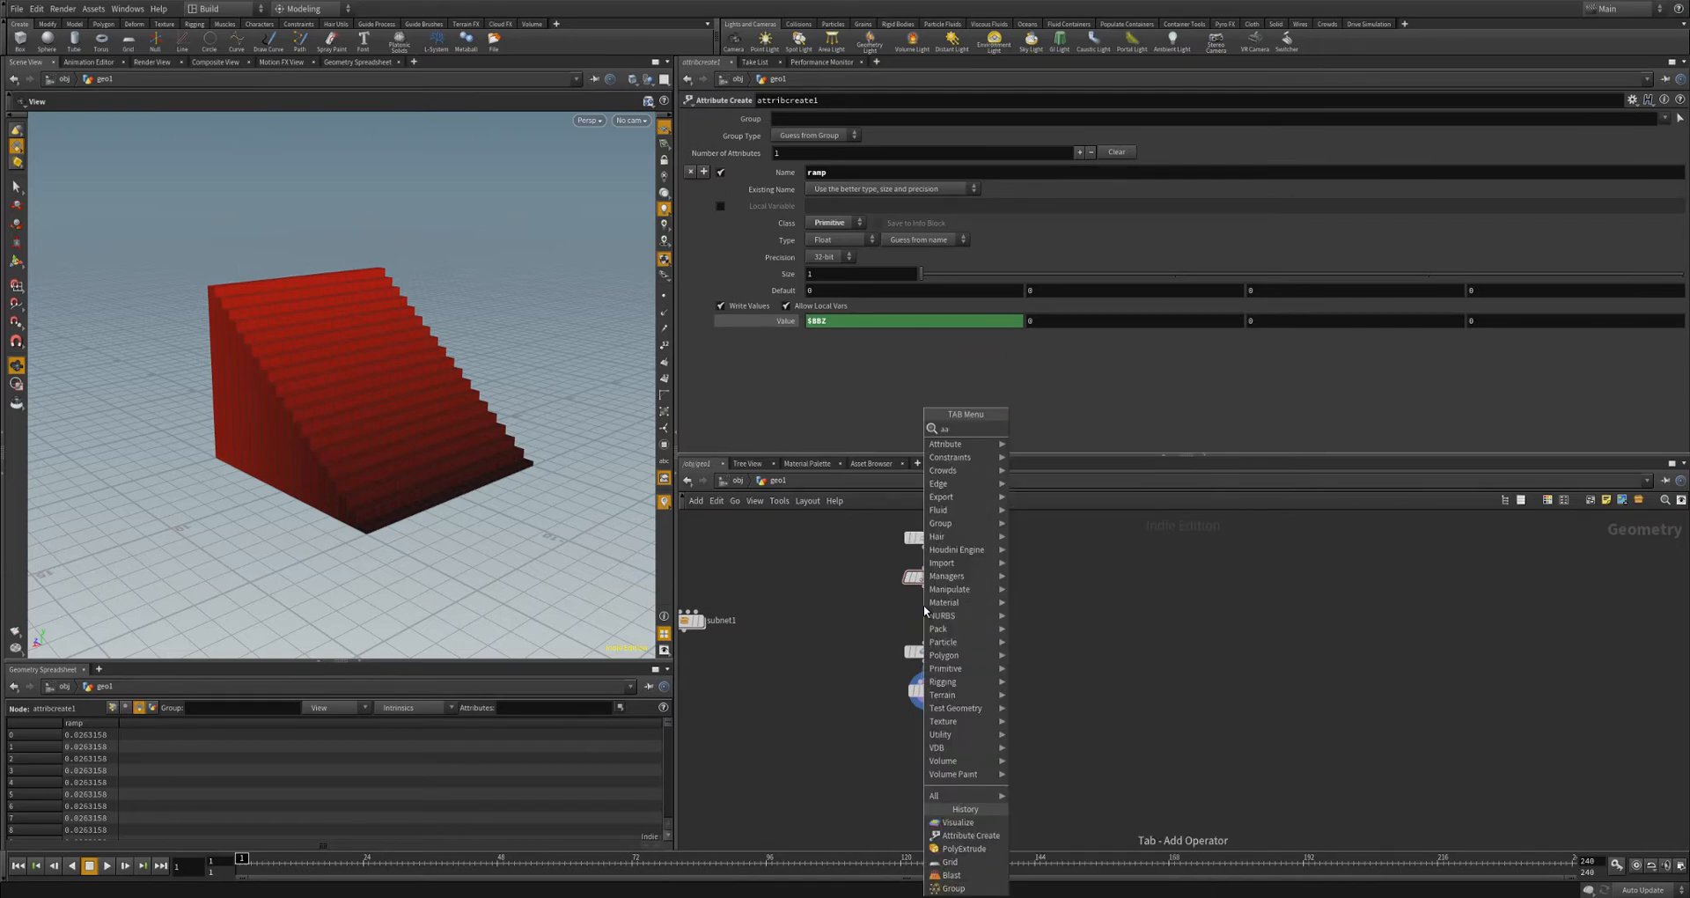
type("attribe")
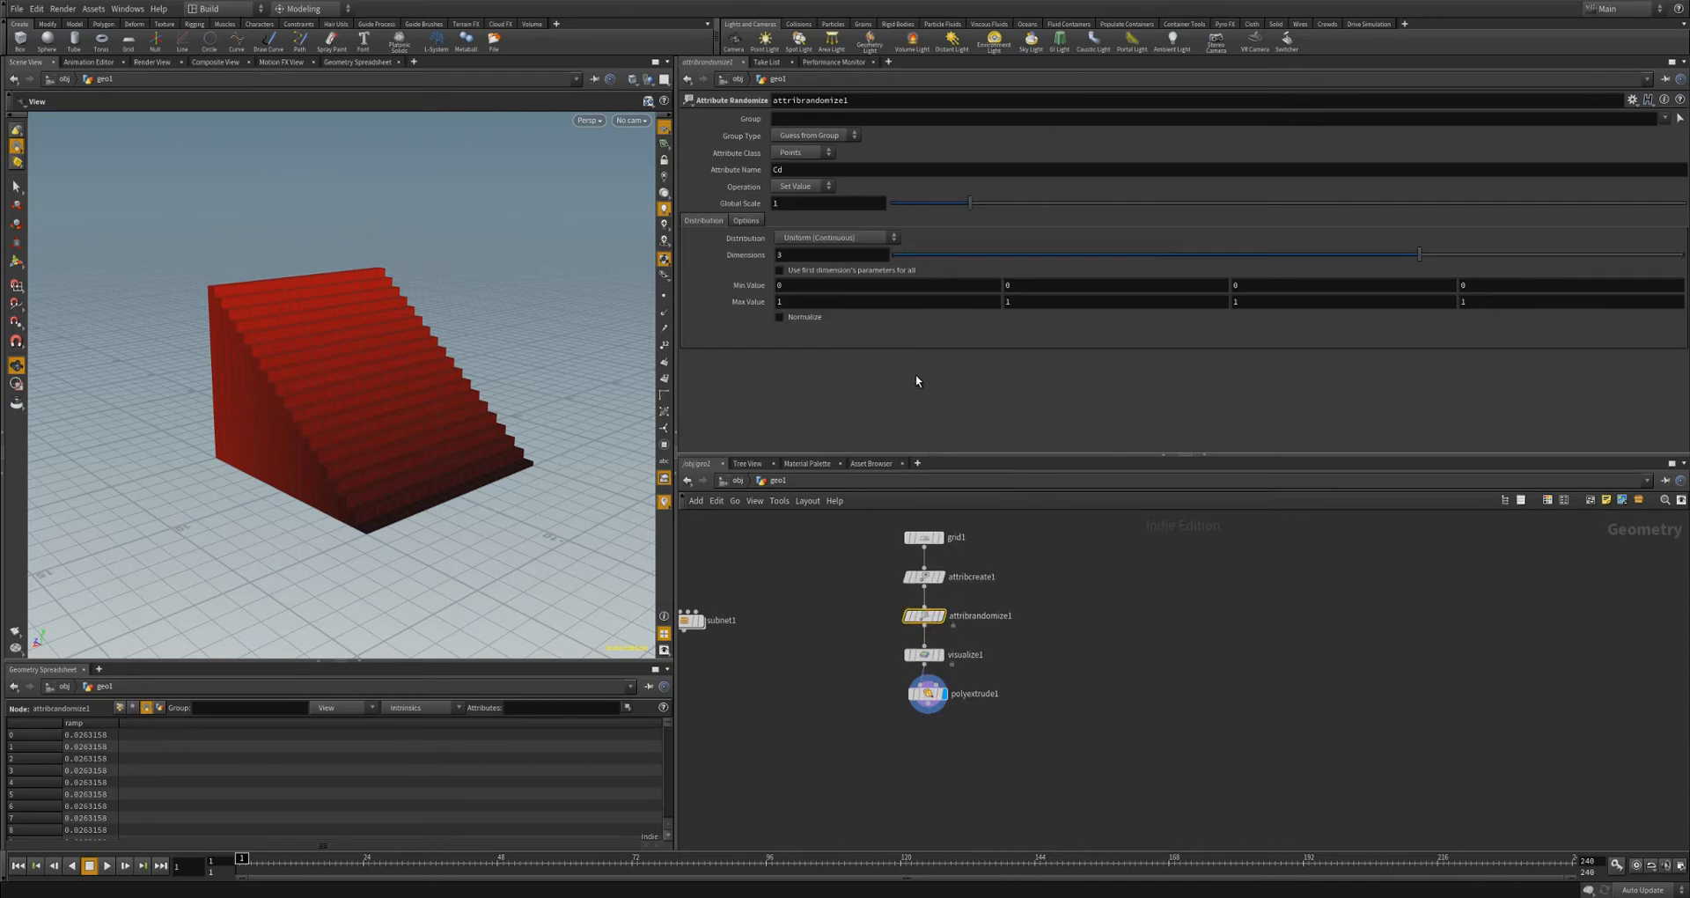
- Set the Attribute Randomize node's attribute class to Primitives and its attribute name to ramp
left_click(802, 153)
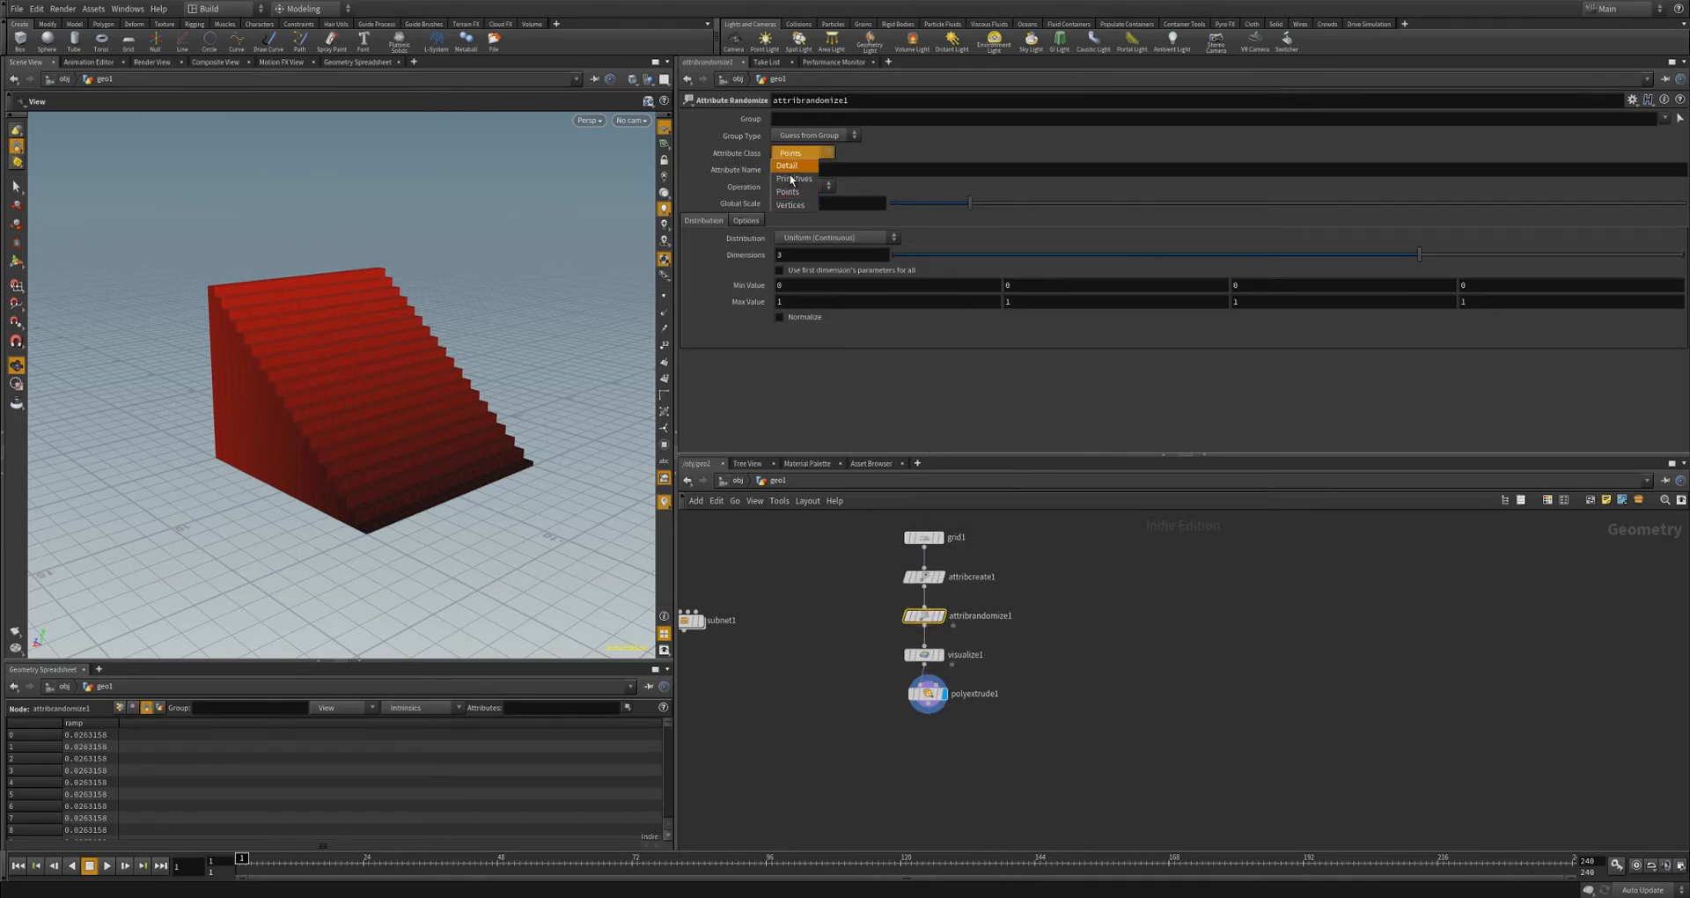
left_click(797, 160)
type("ramp")
key("Return")
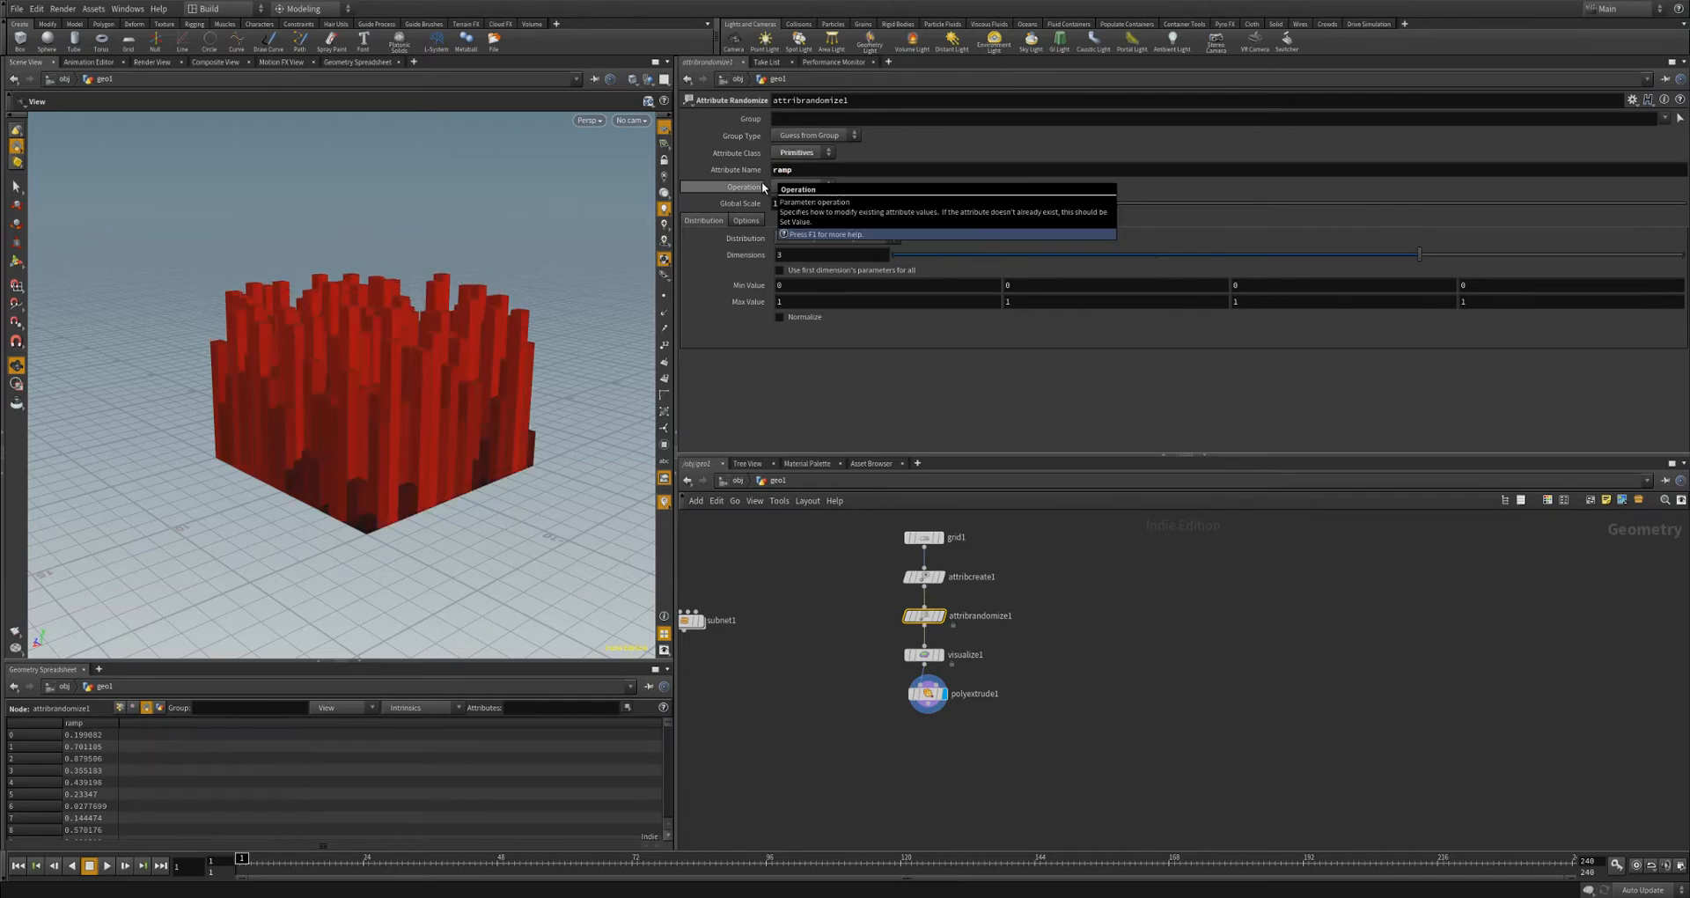
left_click_drag(329, 412, 615, 452)
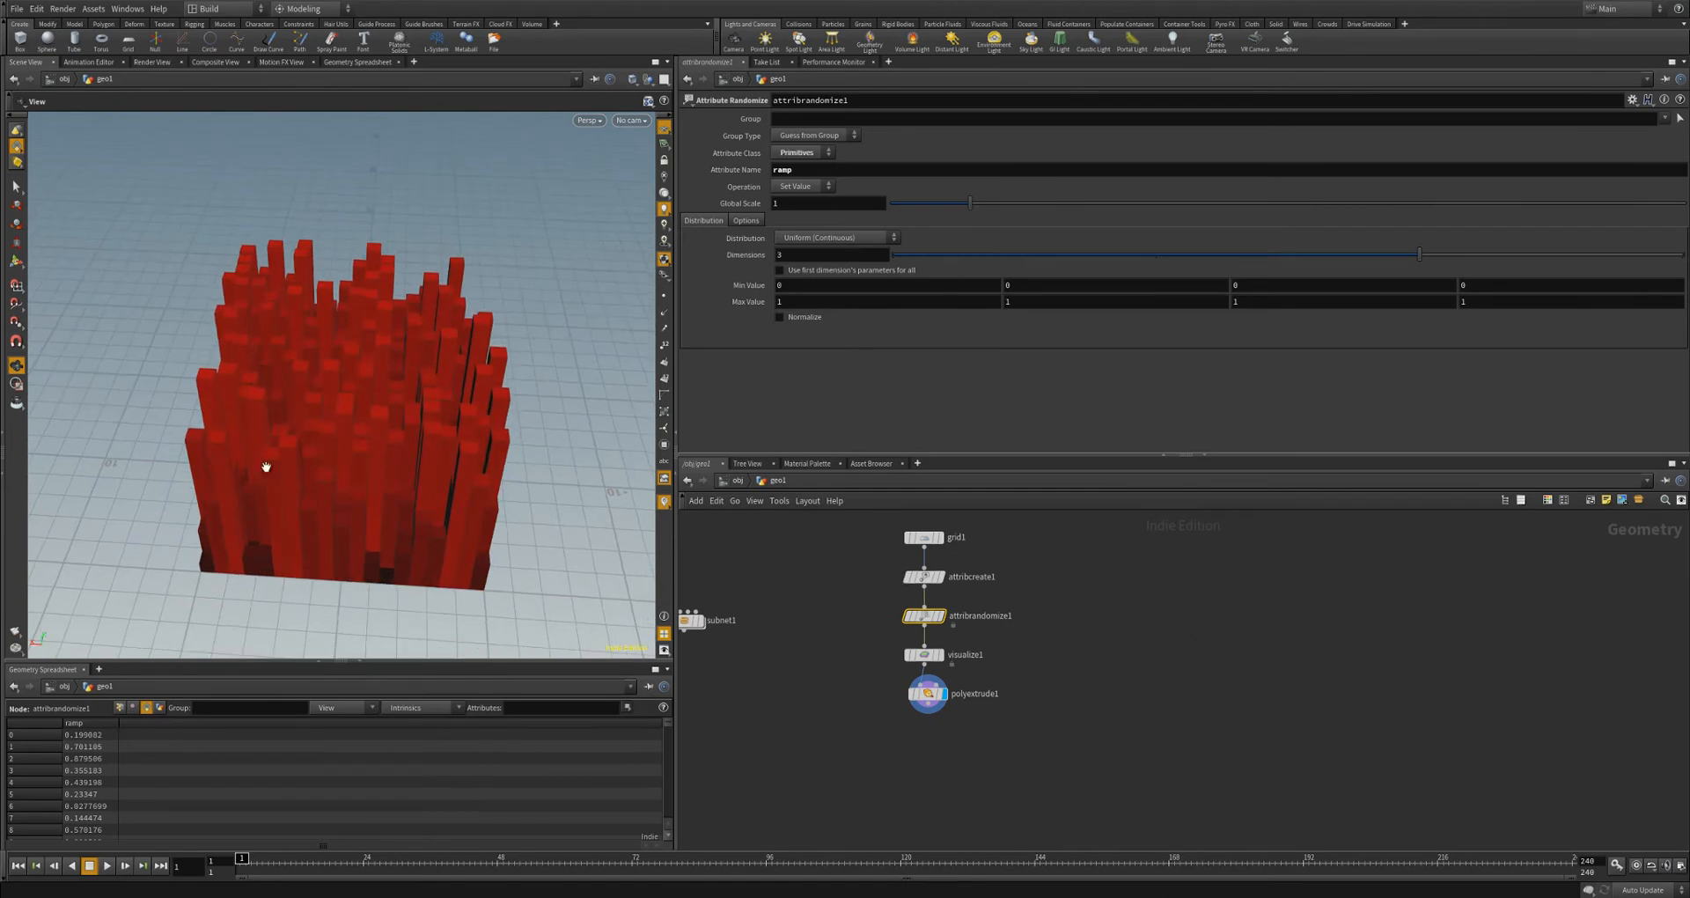
- Bypass attribrandomize1 to restore the stepped ramp extrusion
left_click(910, 619)
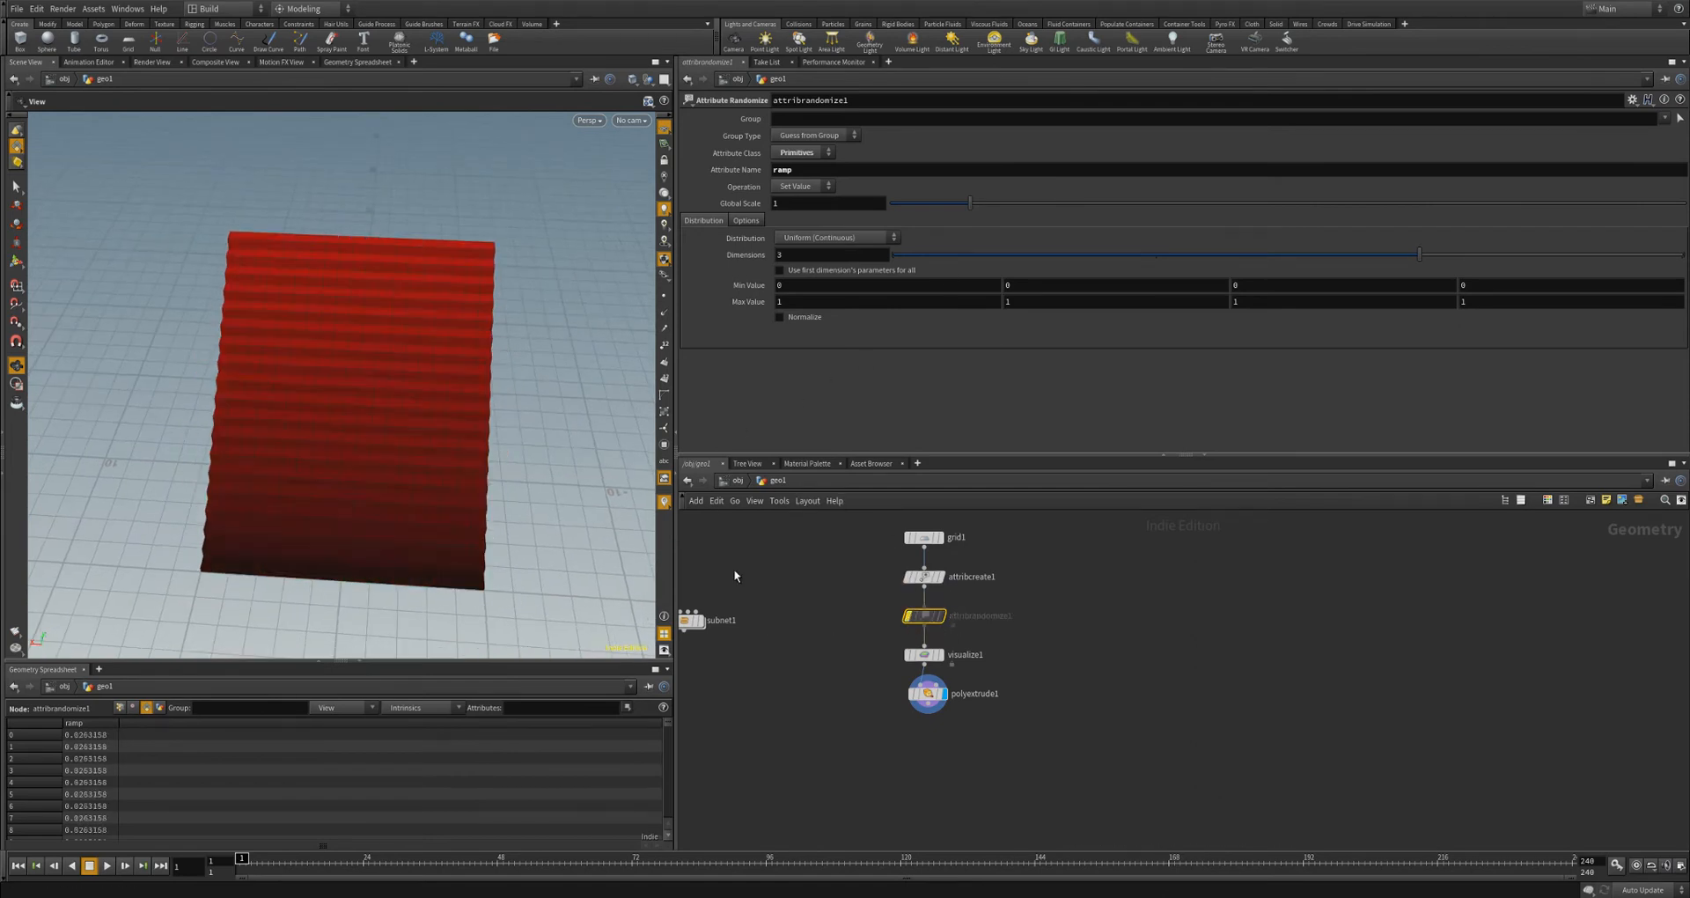
left_click_drag(467, 441, 351, 434)
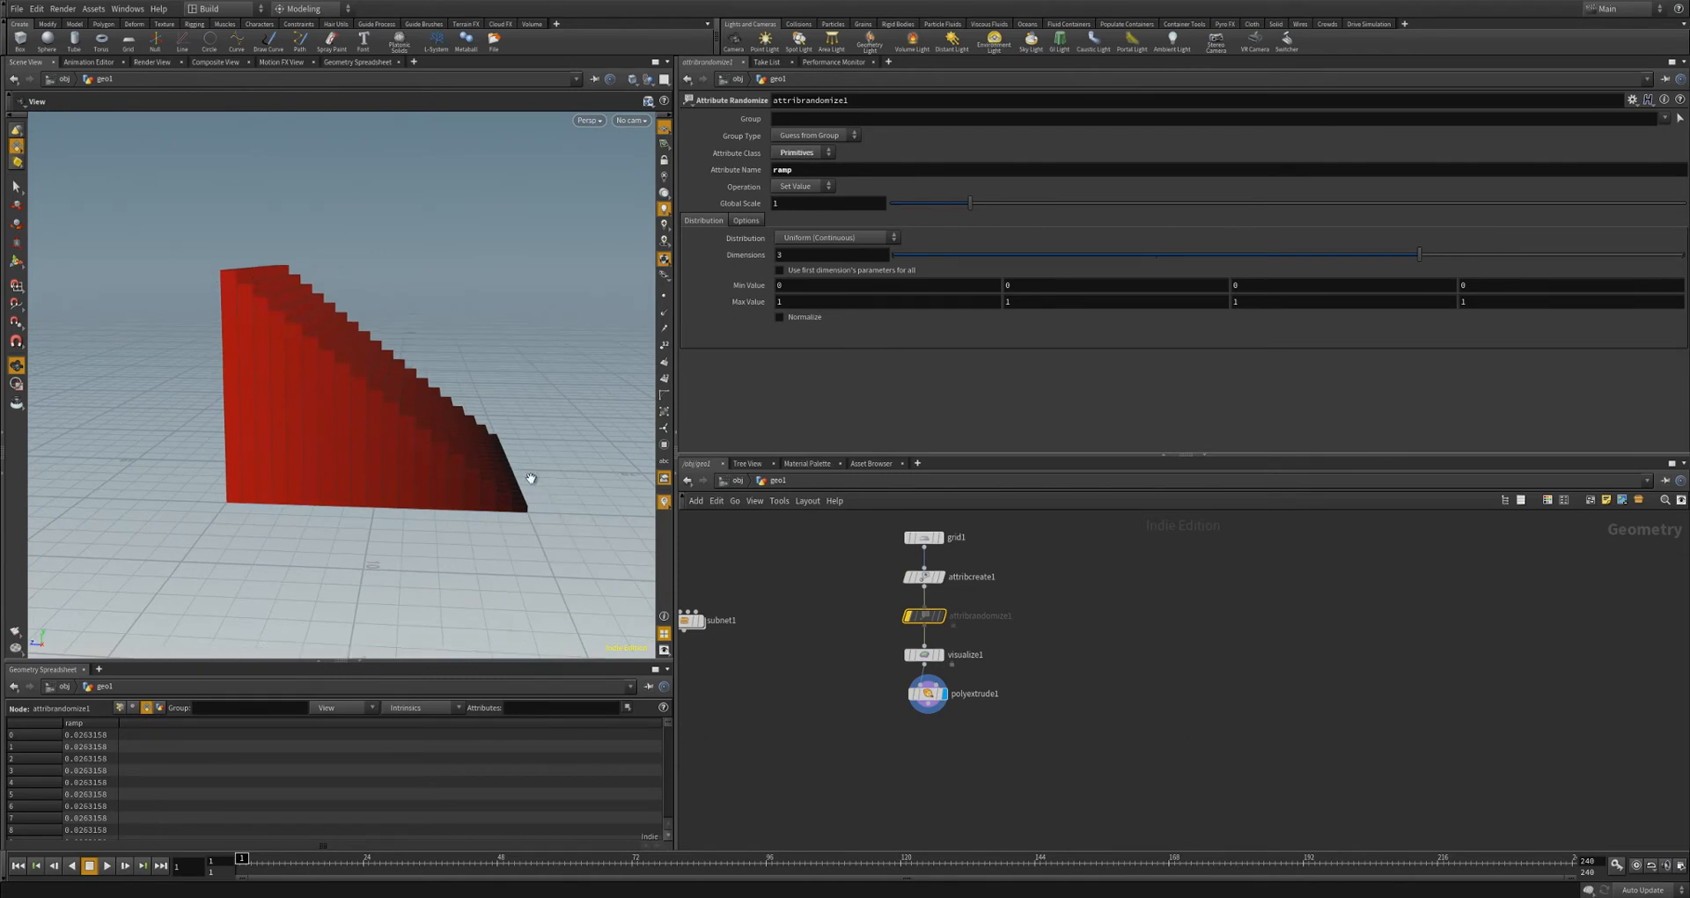
left_click_drag(449, 438, 411, 358)
- Enable the Front Group output of polyextrude1 with the group name extrudeFront
middle_click_drag(1077, 722, 1035, 662)
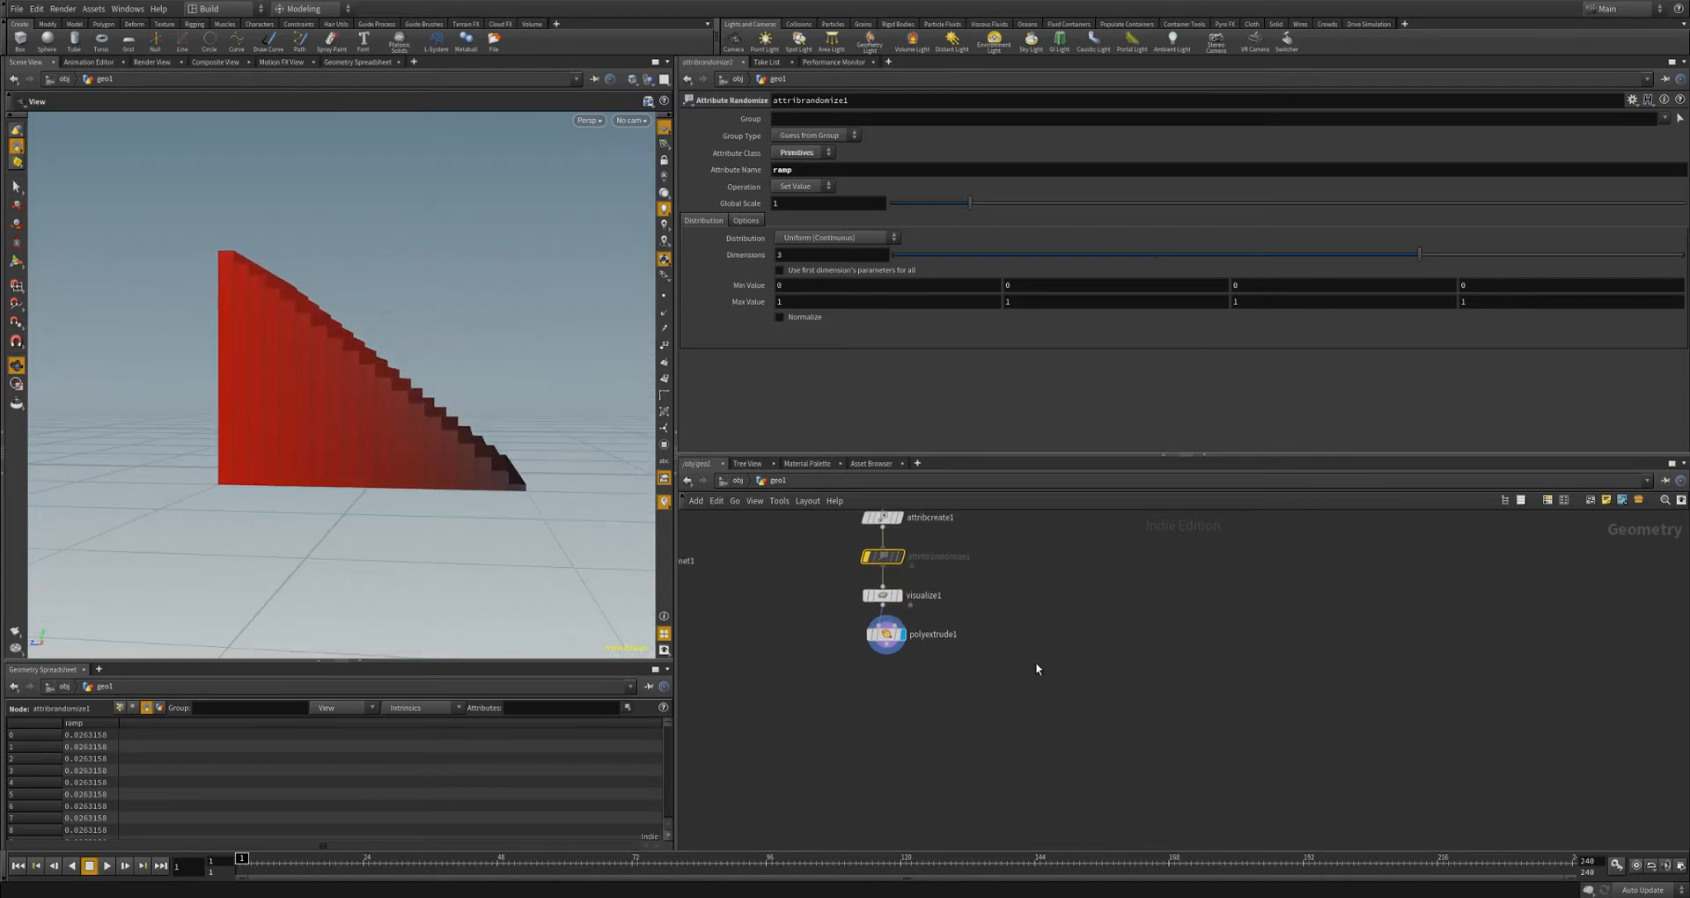
scroll(947, 662, "up", 2)
left_click(867, 651)
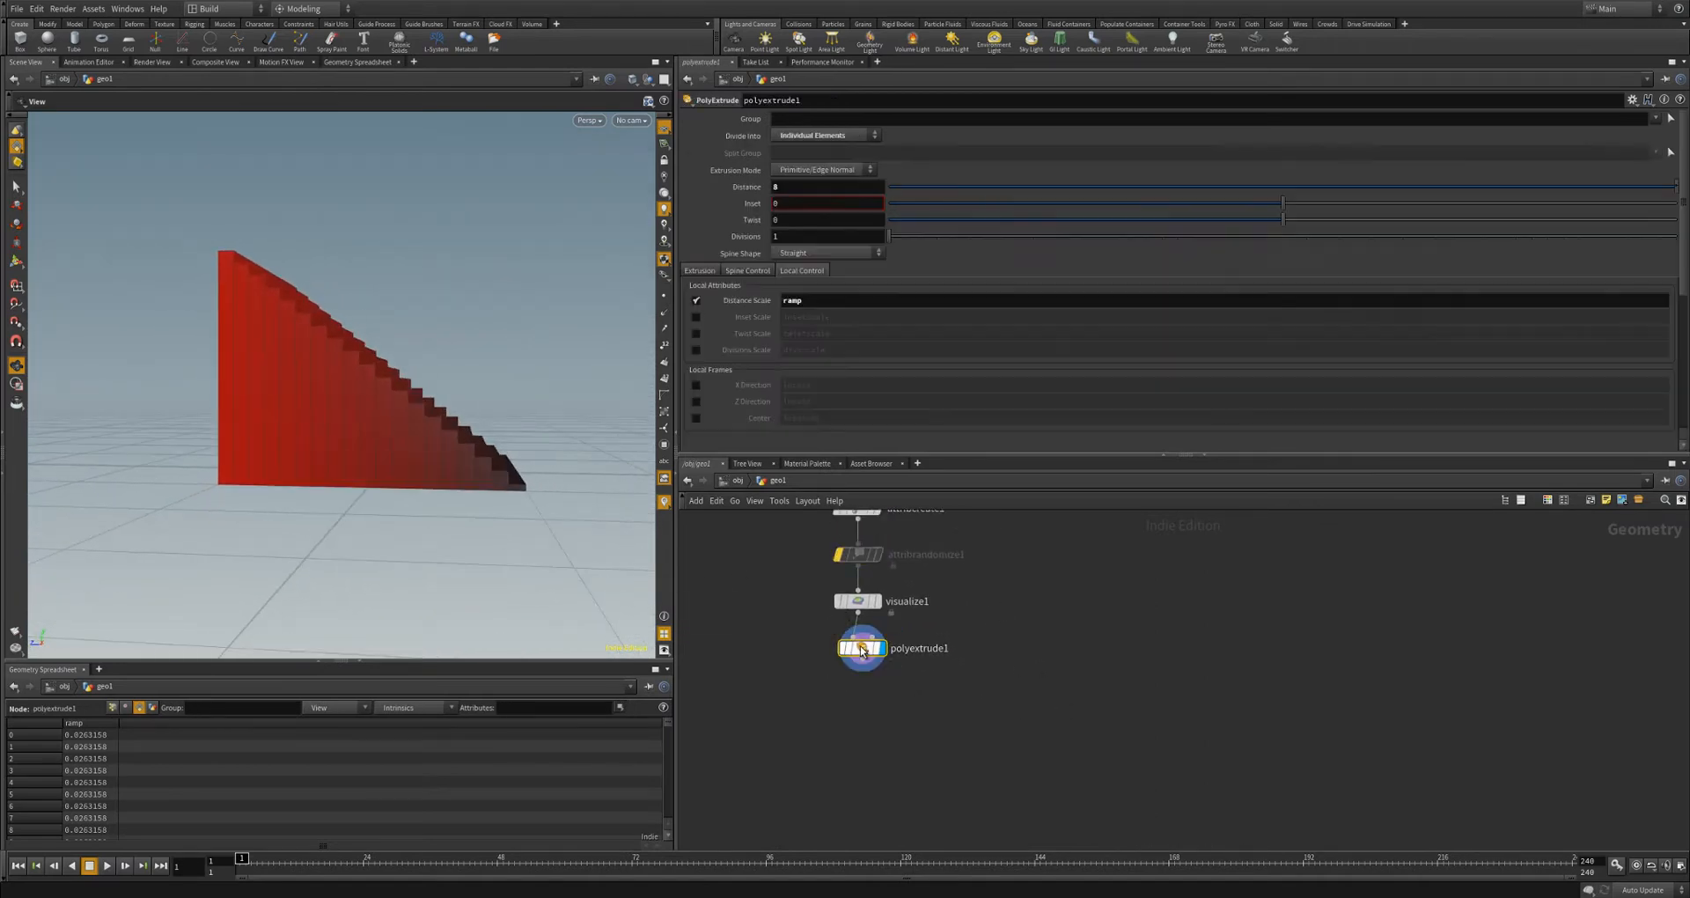
left_click(747, 272)
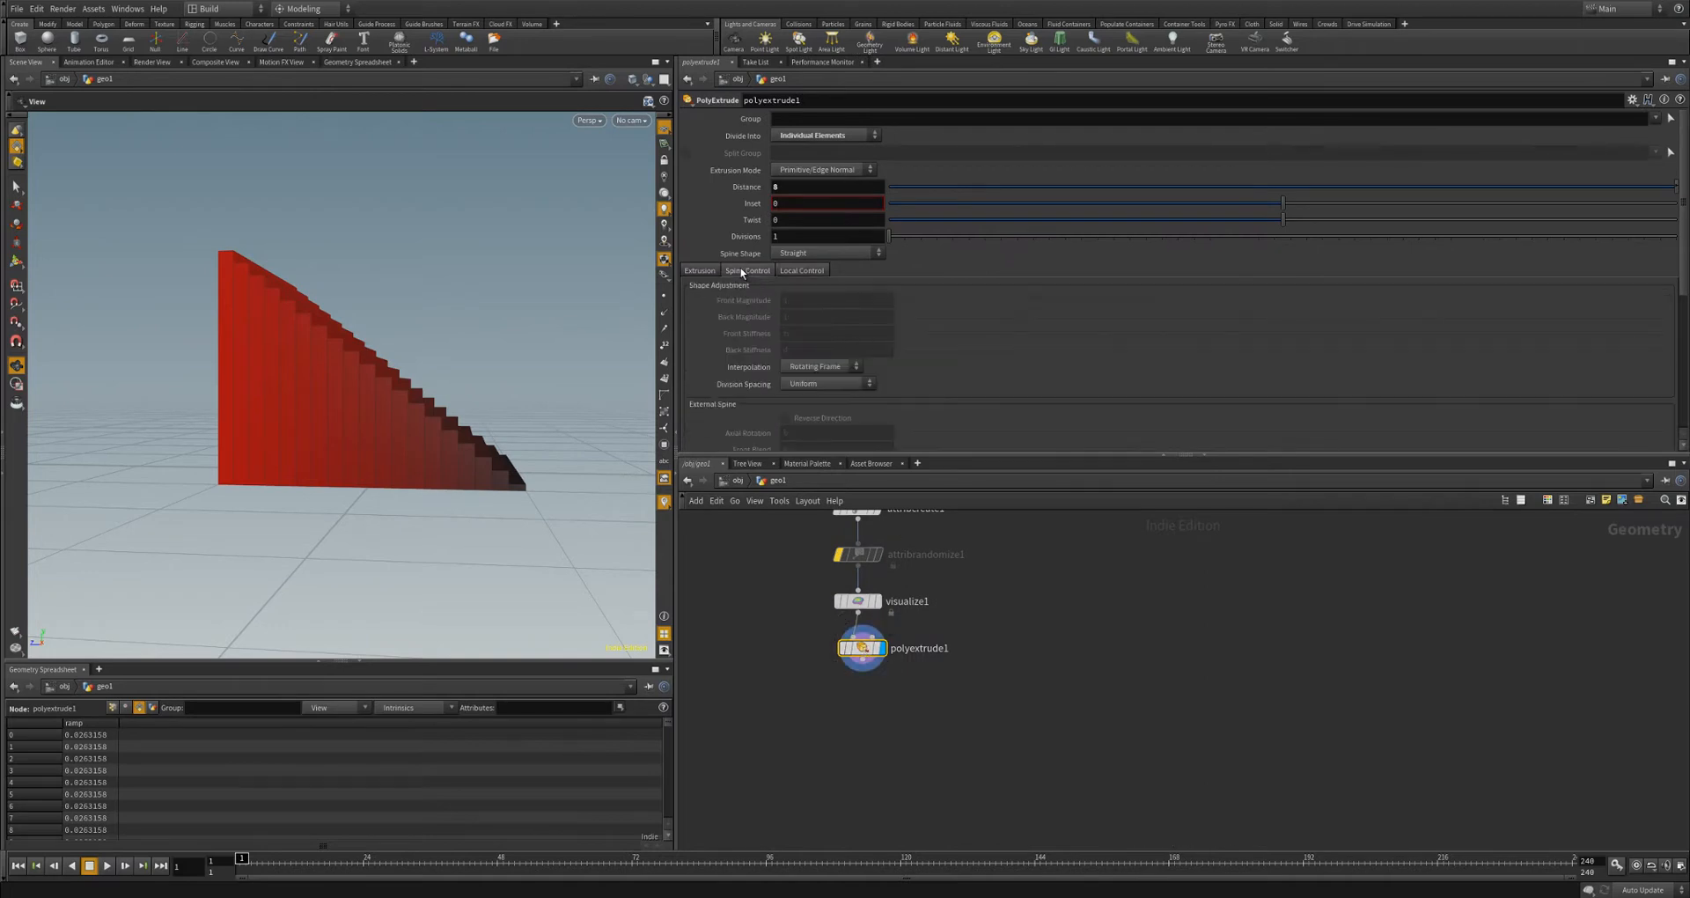
left_click(709, 271)
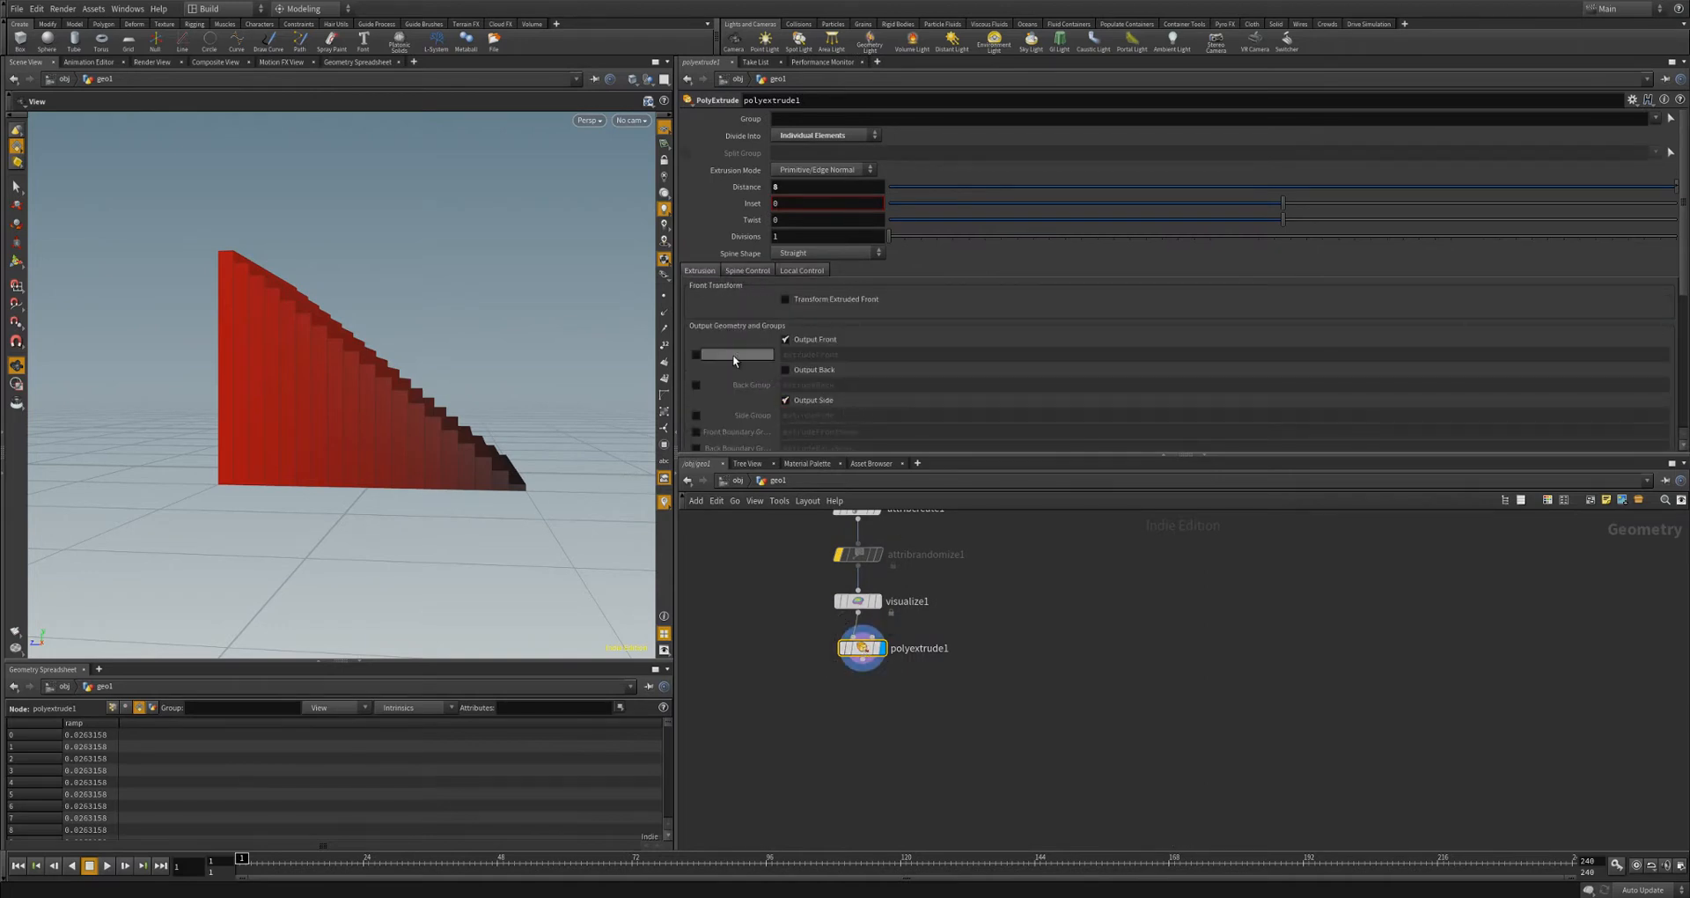
left_click(697, 354)
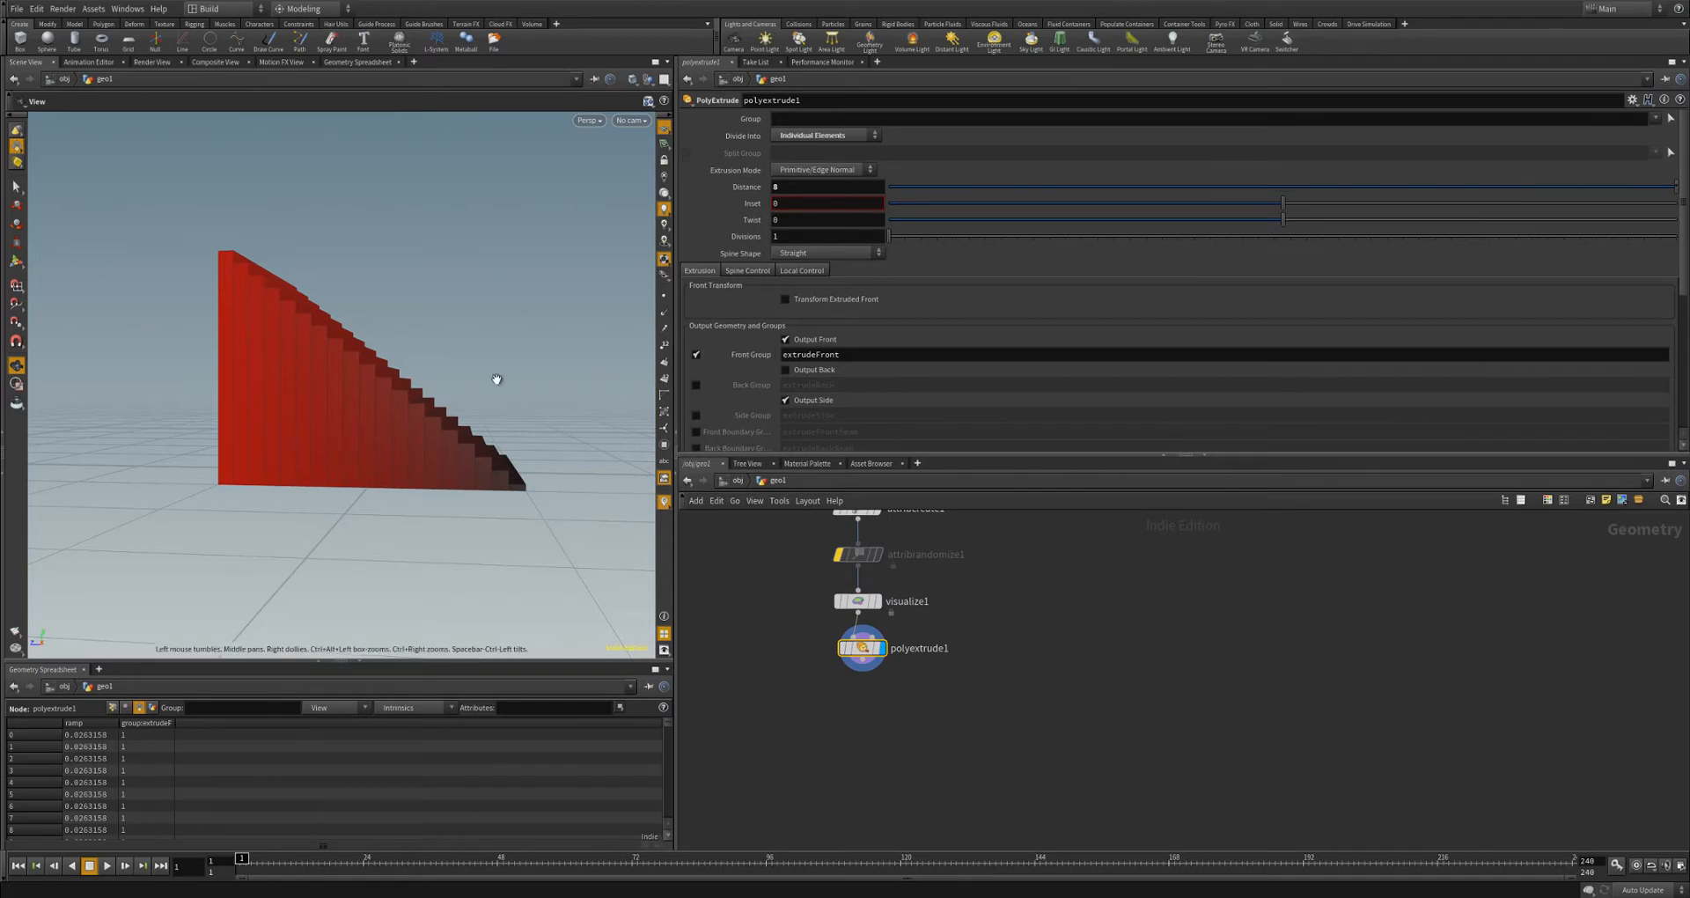
- Widen the extrudeFront group column in the geometry spreadsheet and examine which primitives belong to the group
left_click_drag(495, 379, 495, 438)
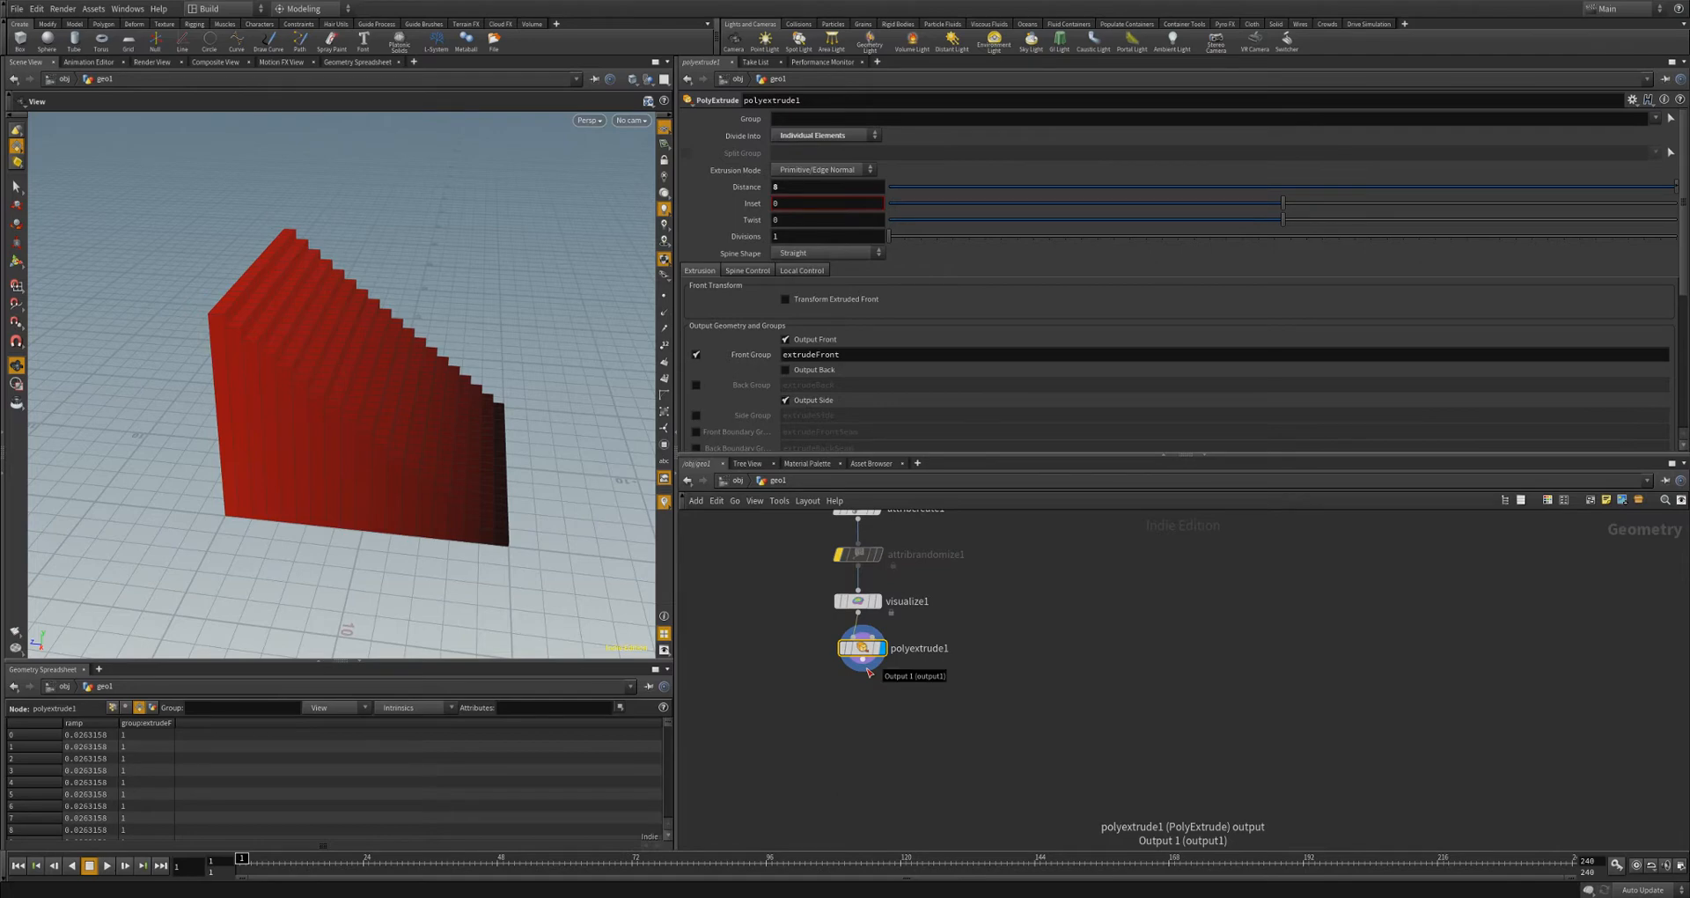
left_click_drag(481, 466, 440, 424)
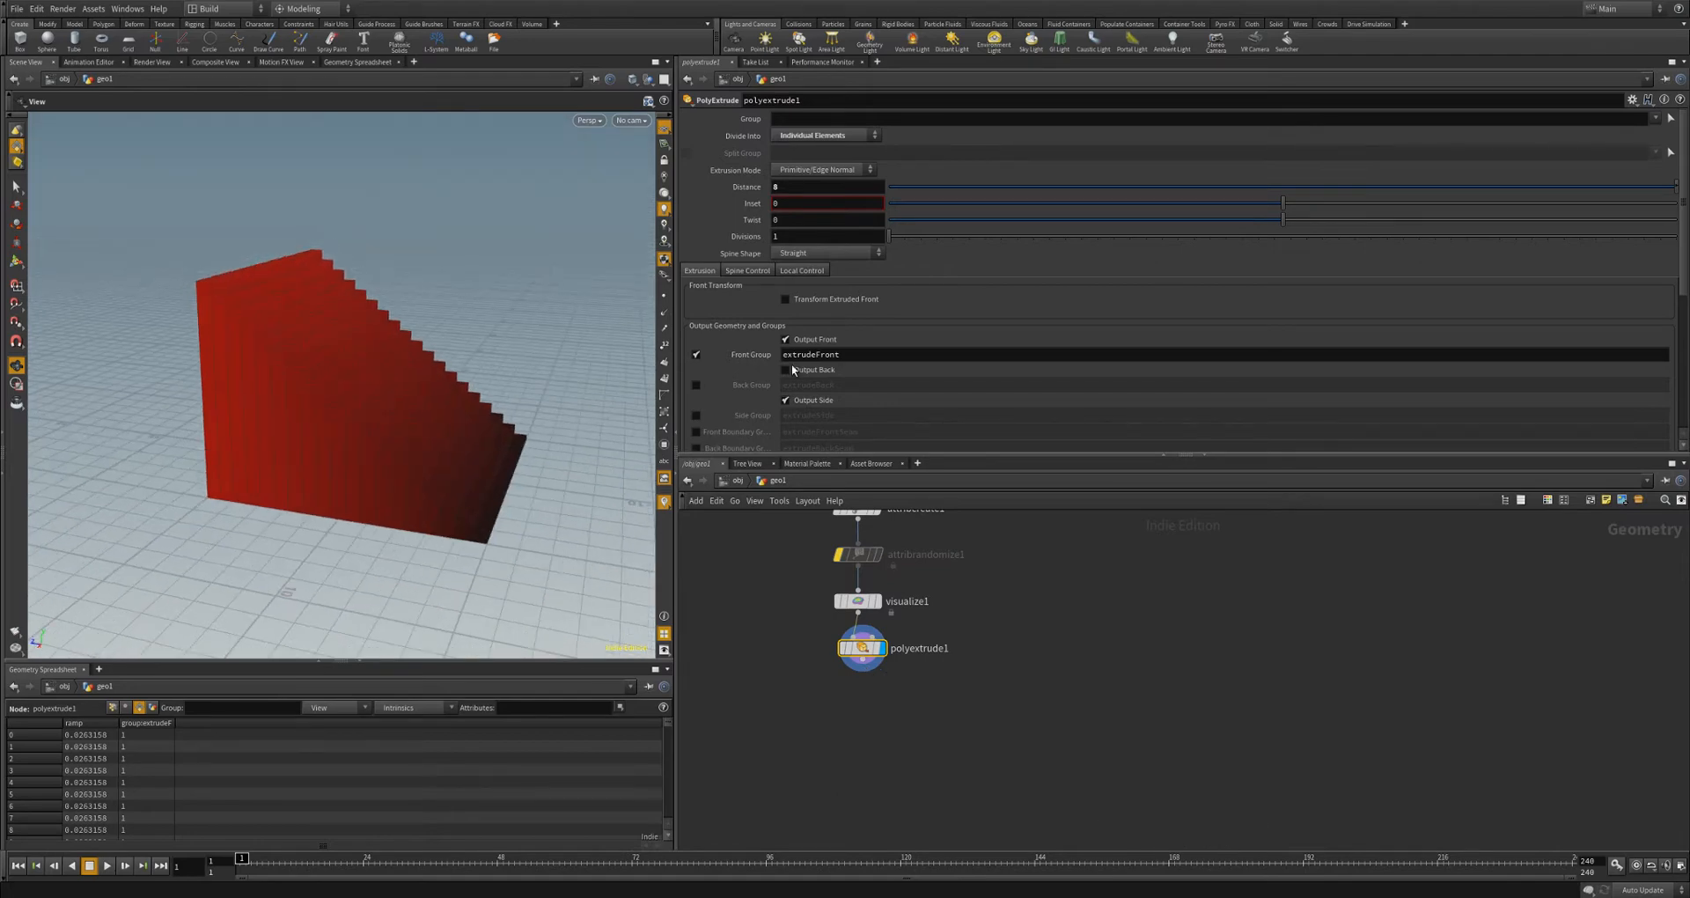
left_click_drag(174, 722, 206, 722)
scroll(158, 744, "down", 7)
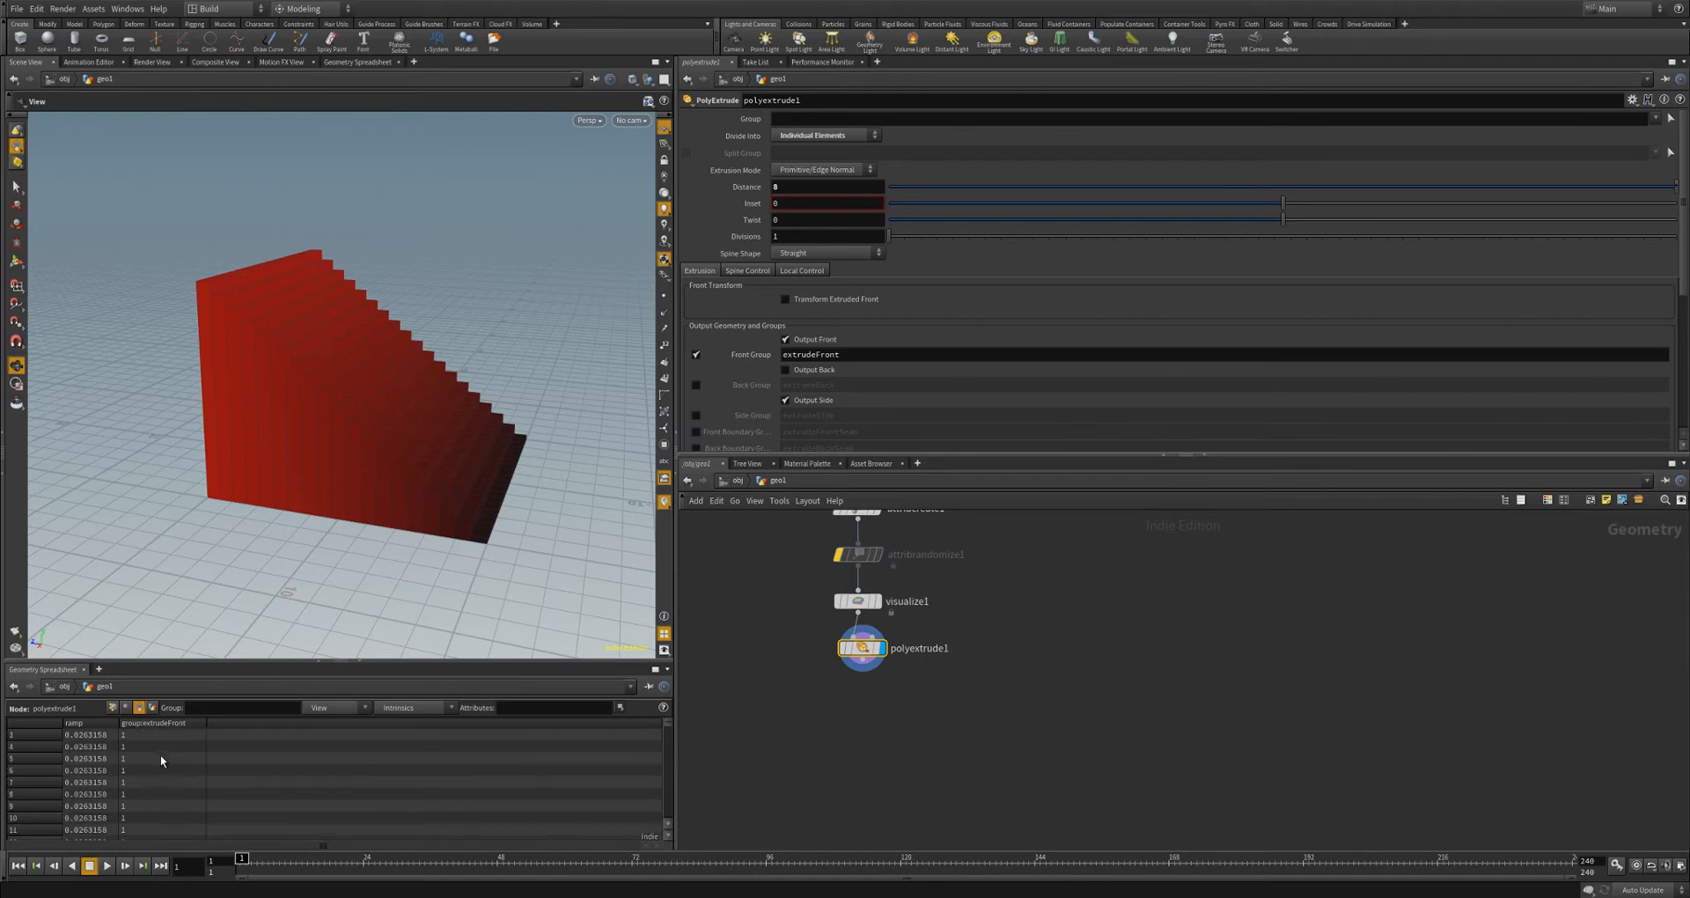
scroll(158, 755, "down", 11)
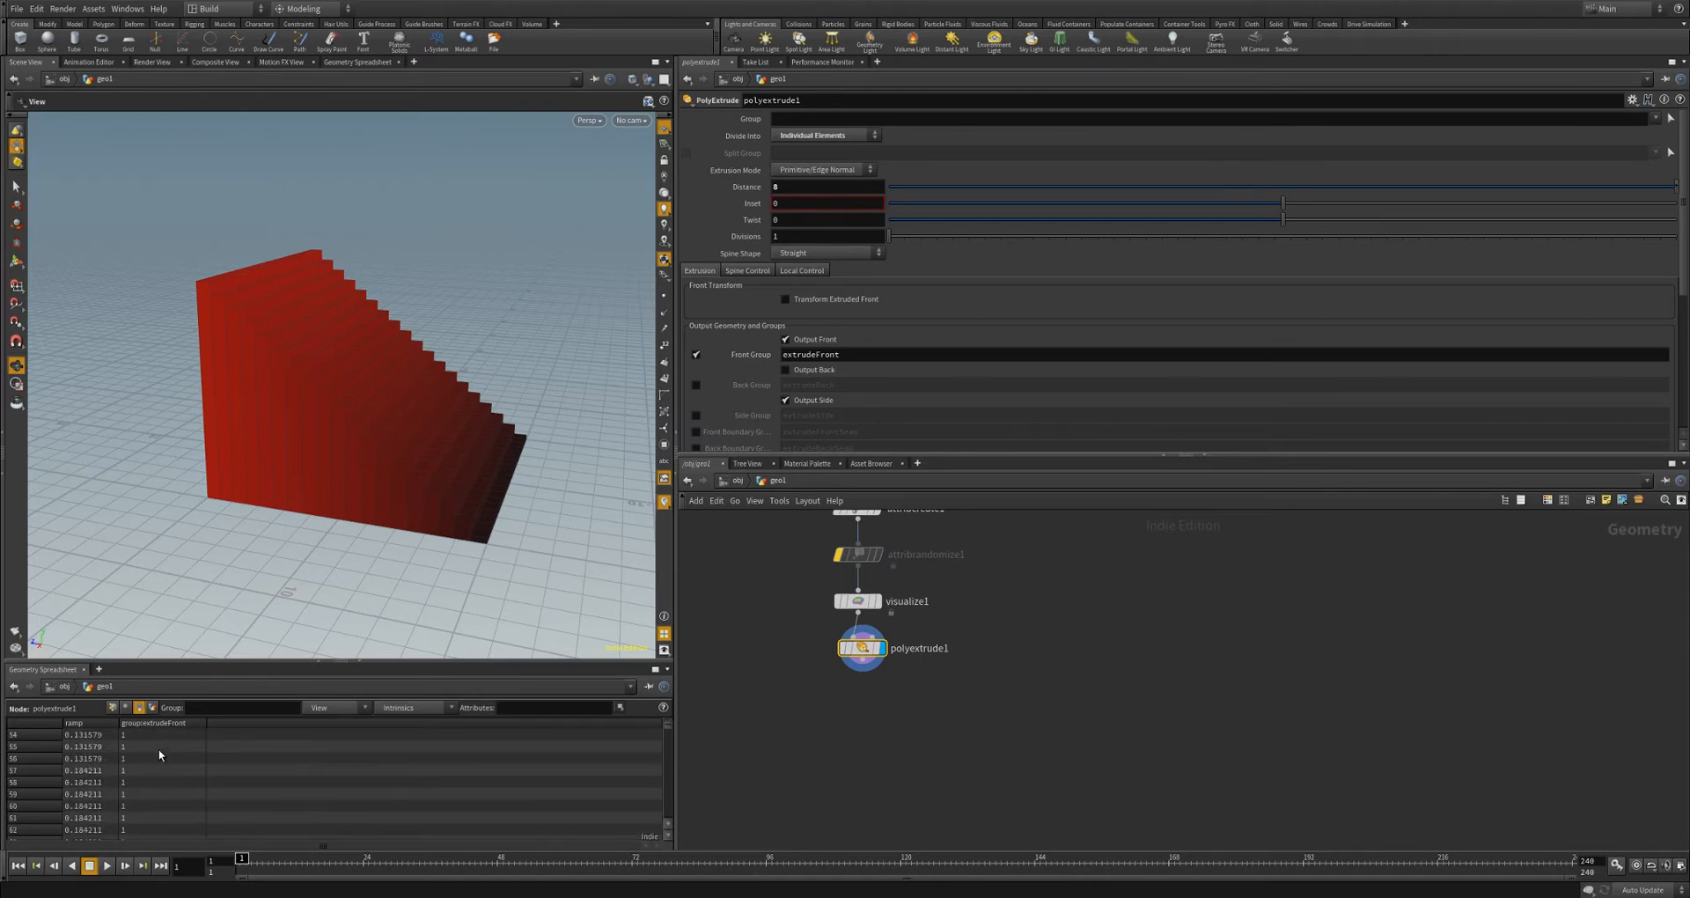
scroll(667, 748, "down", 20)
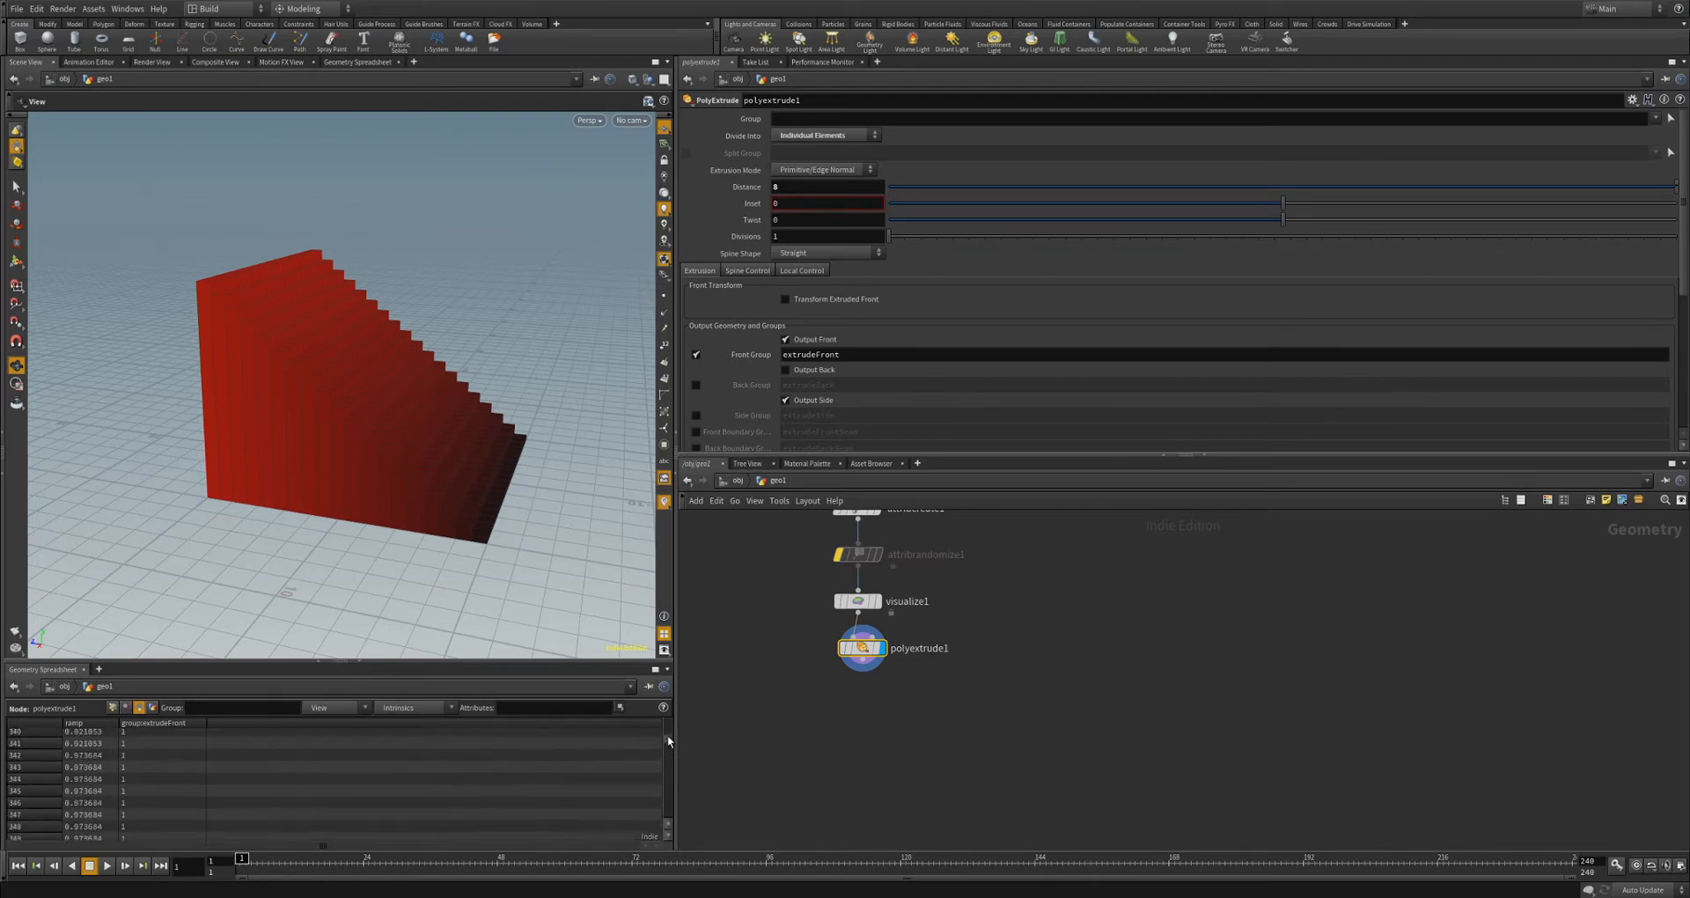
scroll(668, 739, "up", 20)
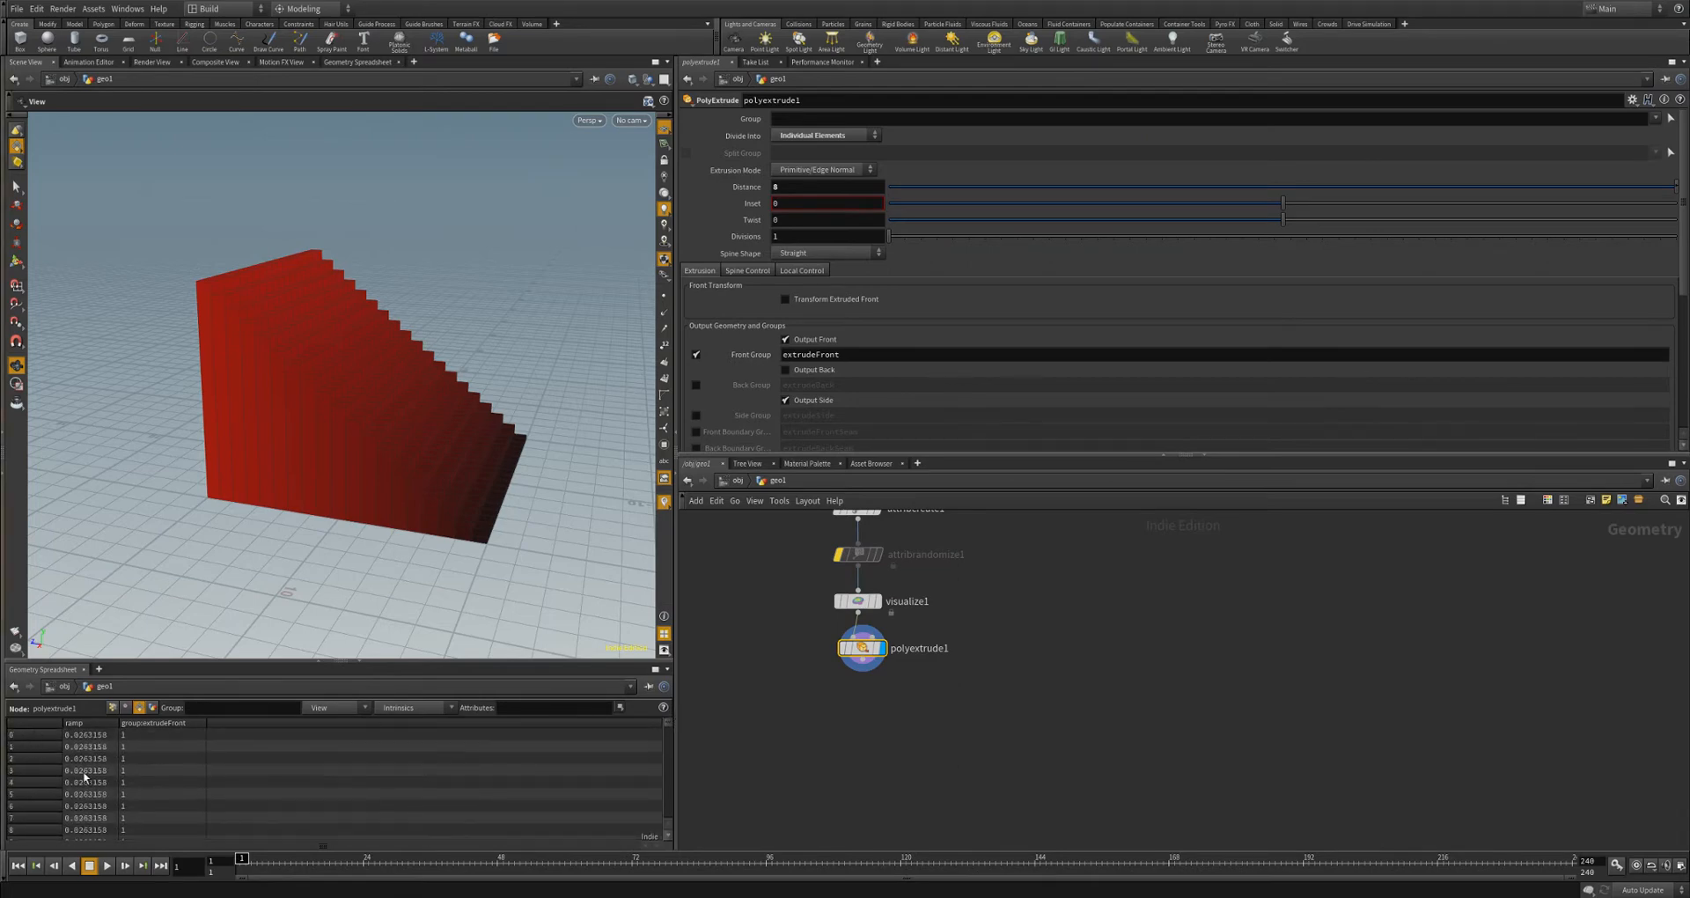
left_click_drag(328, 473, 320, 373)
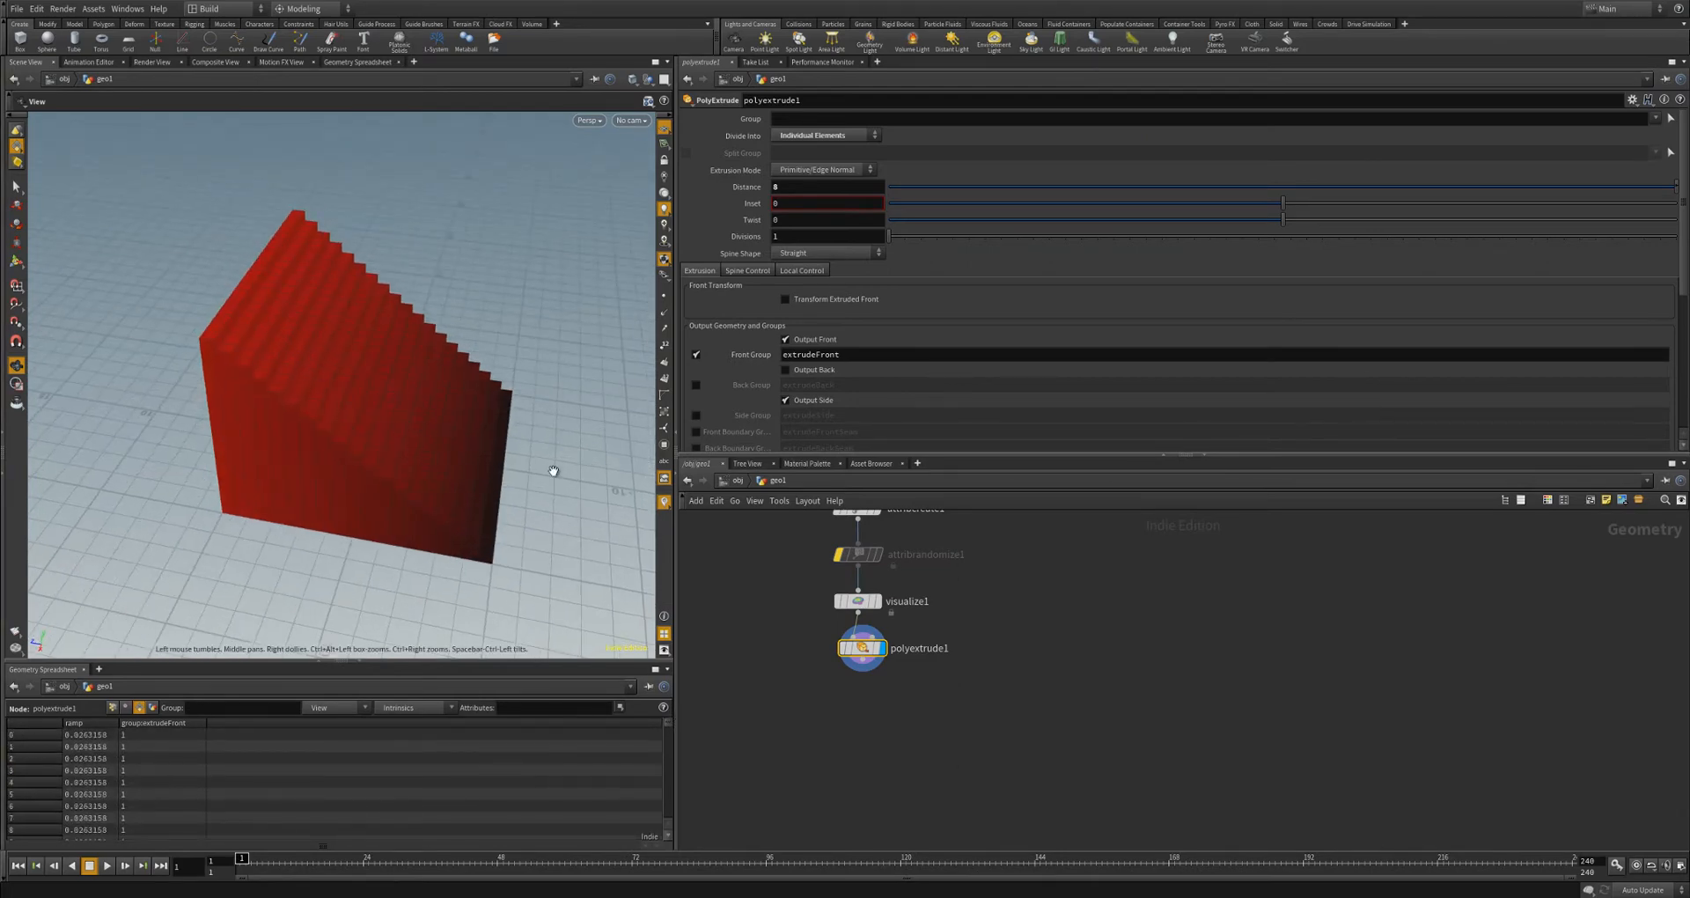
- Add a Group Promote node after polyextrude1 and display its output
key("Tab")
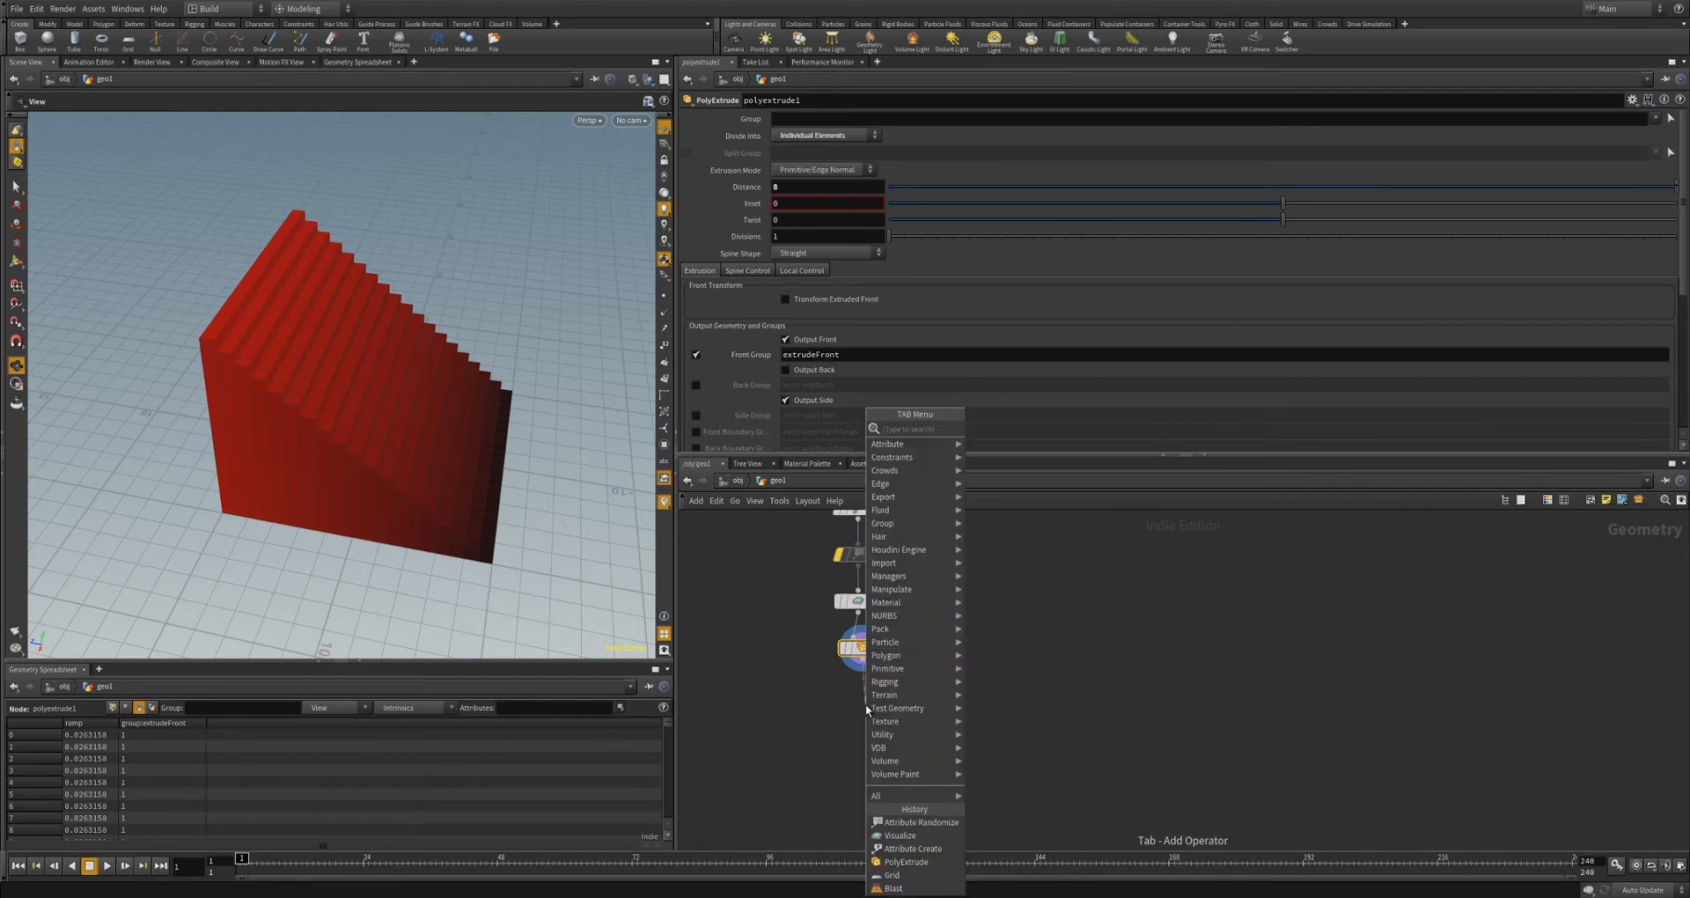
type("att")
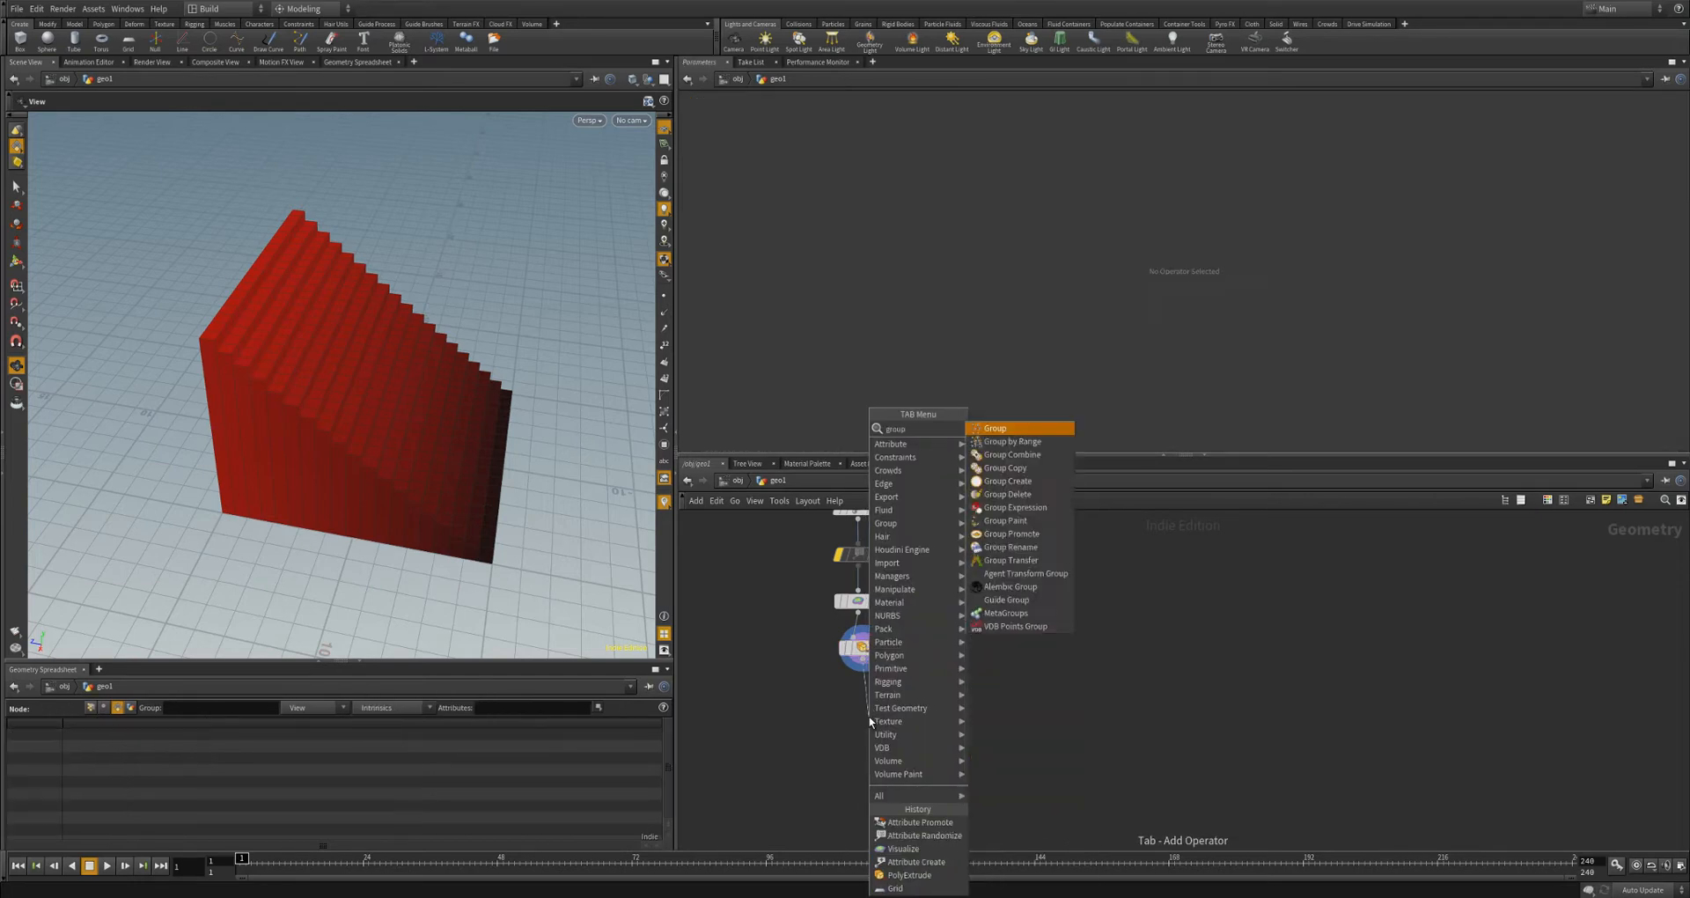
key("Return")
left_click(869, 721)
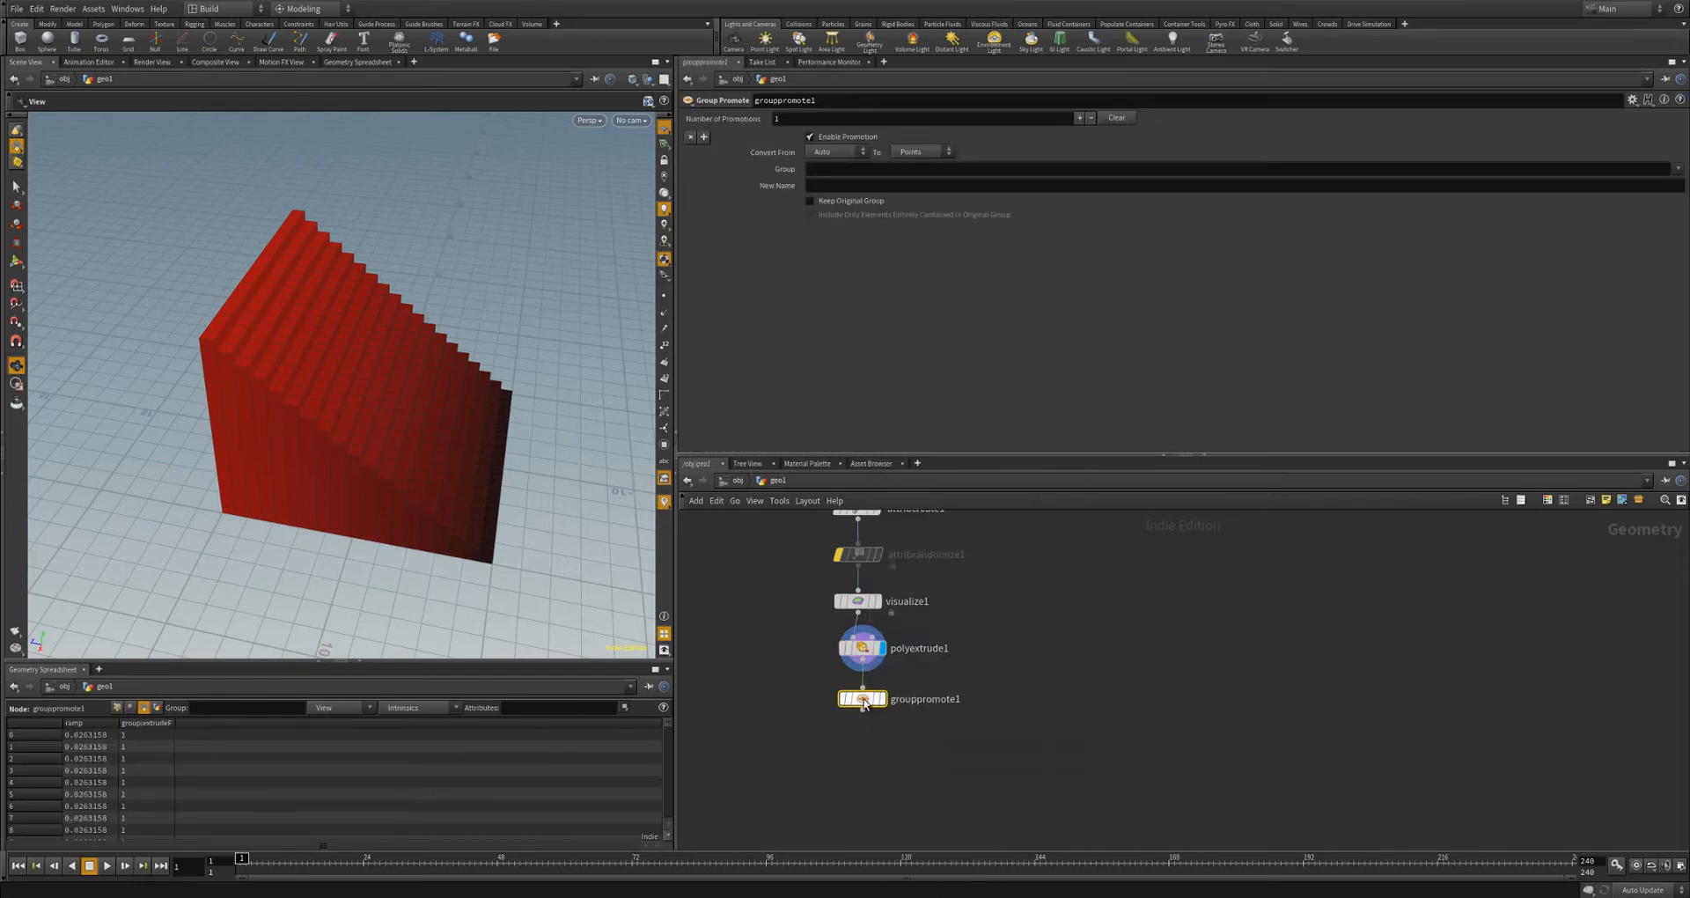
left_click(884, 701)
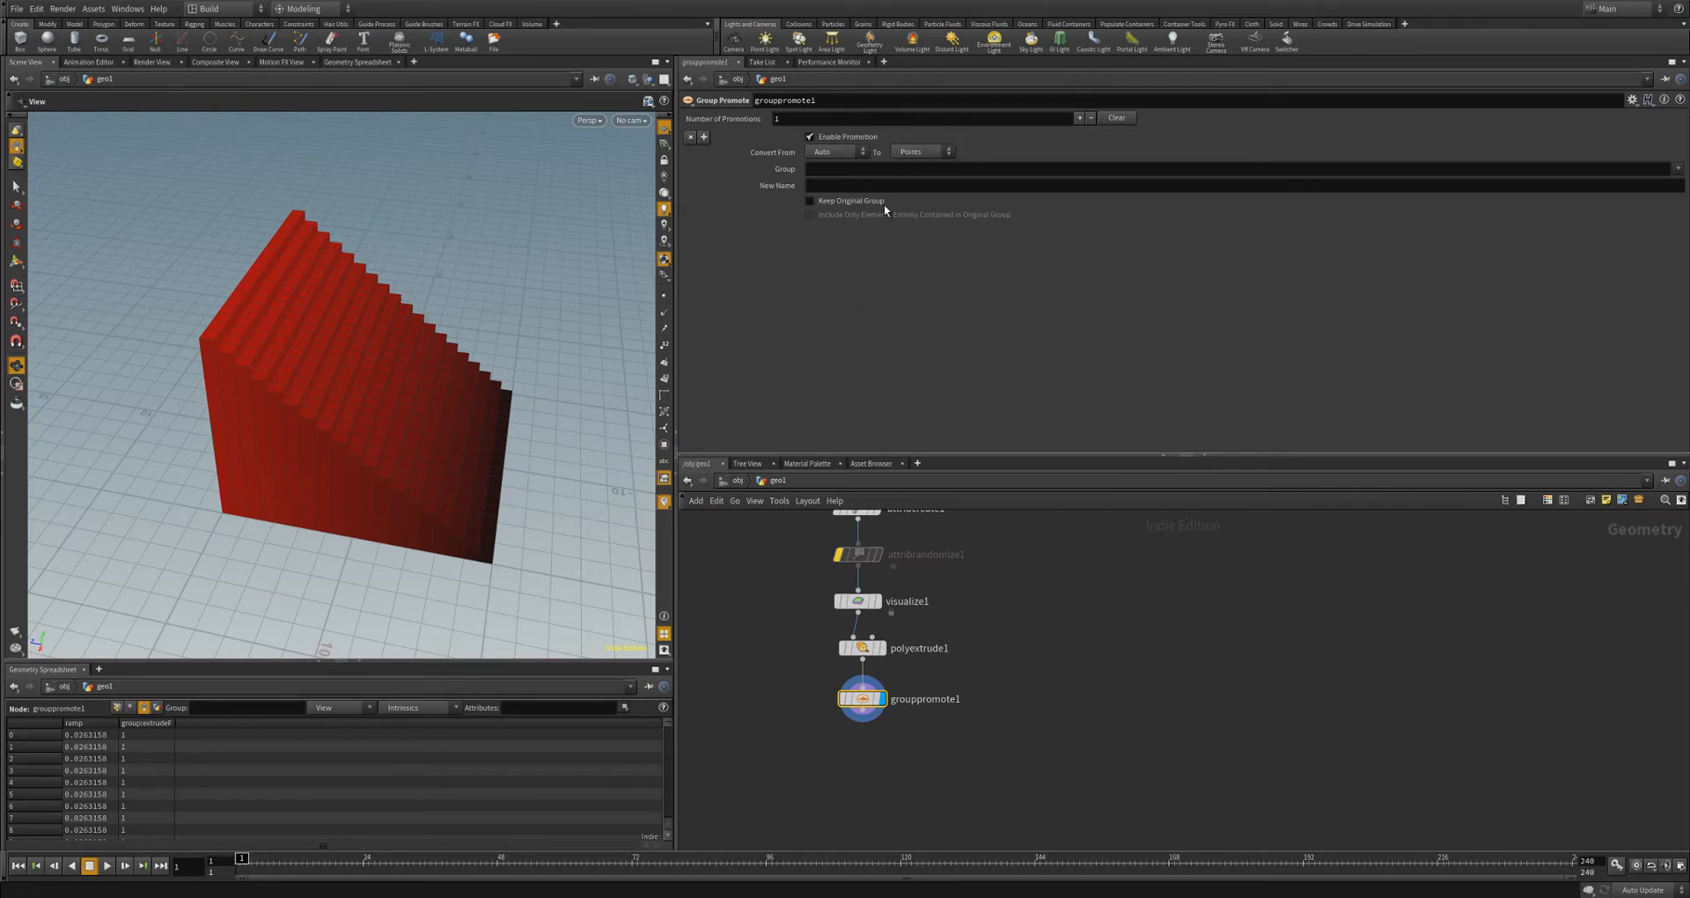
- Set grouppromote1 to convert the extrudeFront group from Primitives to Points
left_click(835, 151)
left_click(836, 167)
left_click(1678, 169)
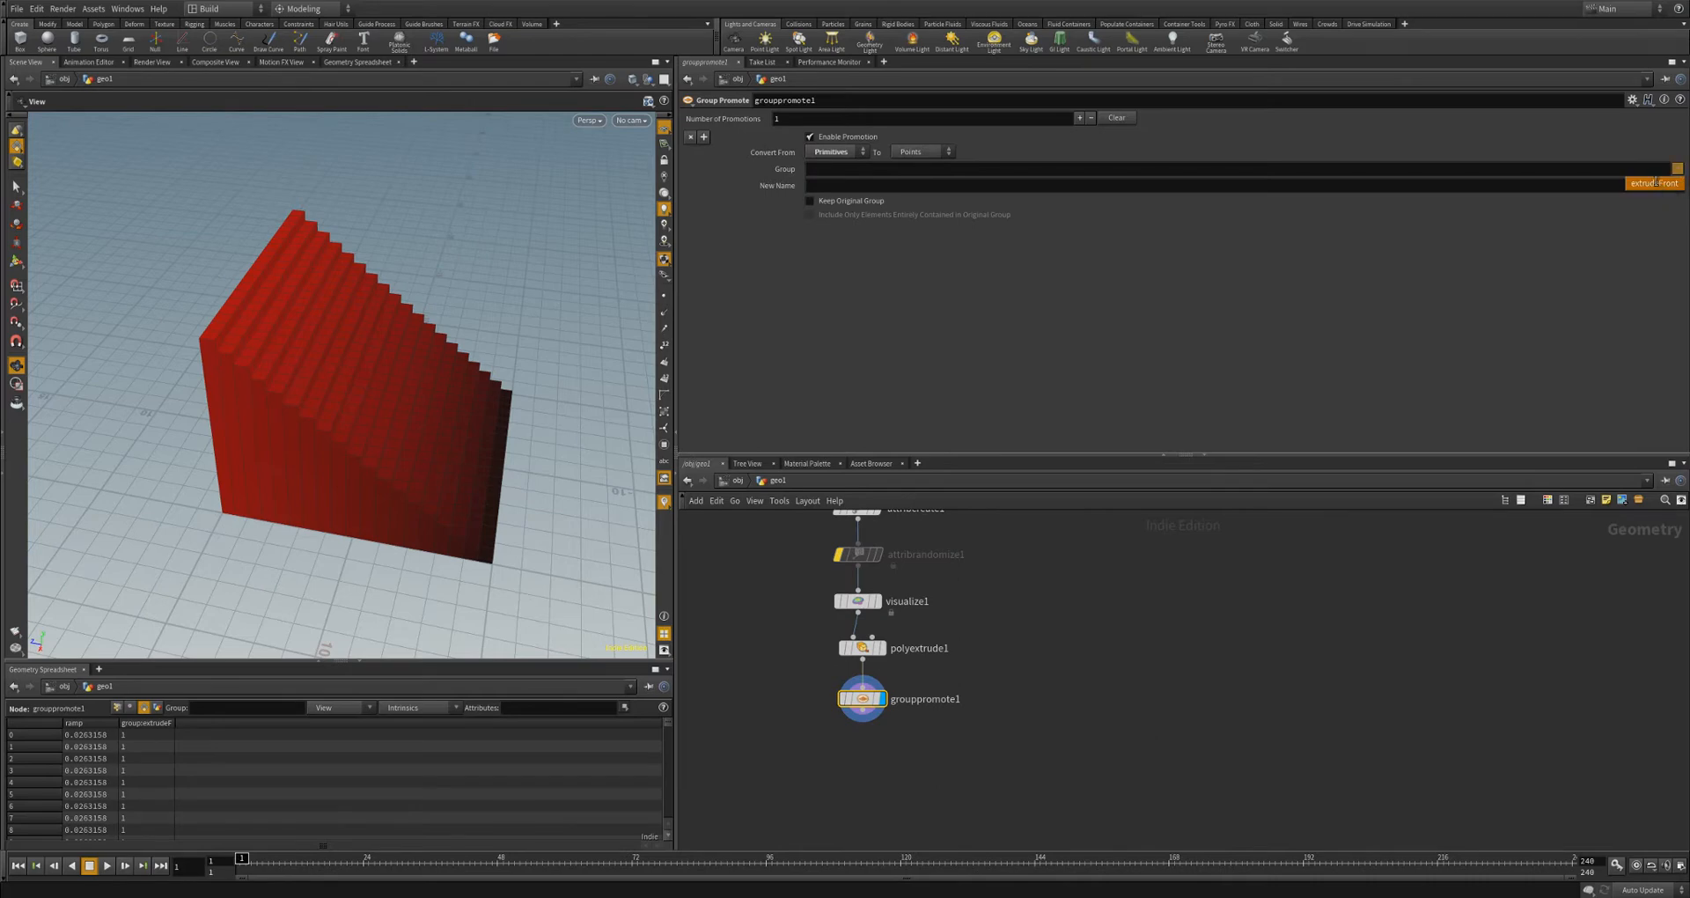
left_click(1648, 180)
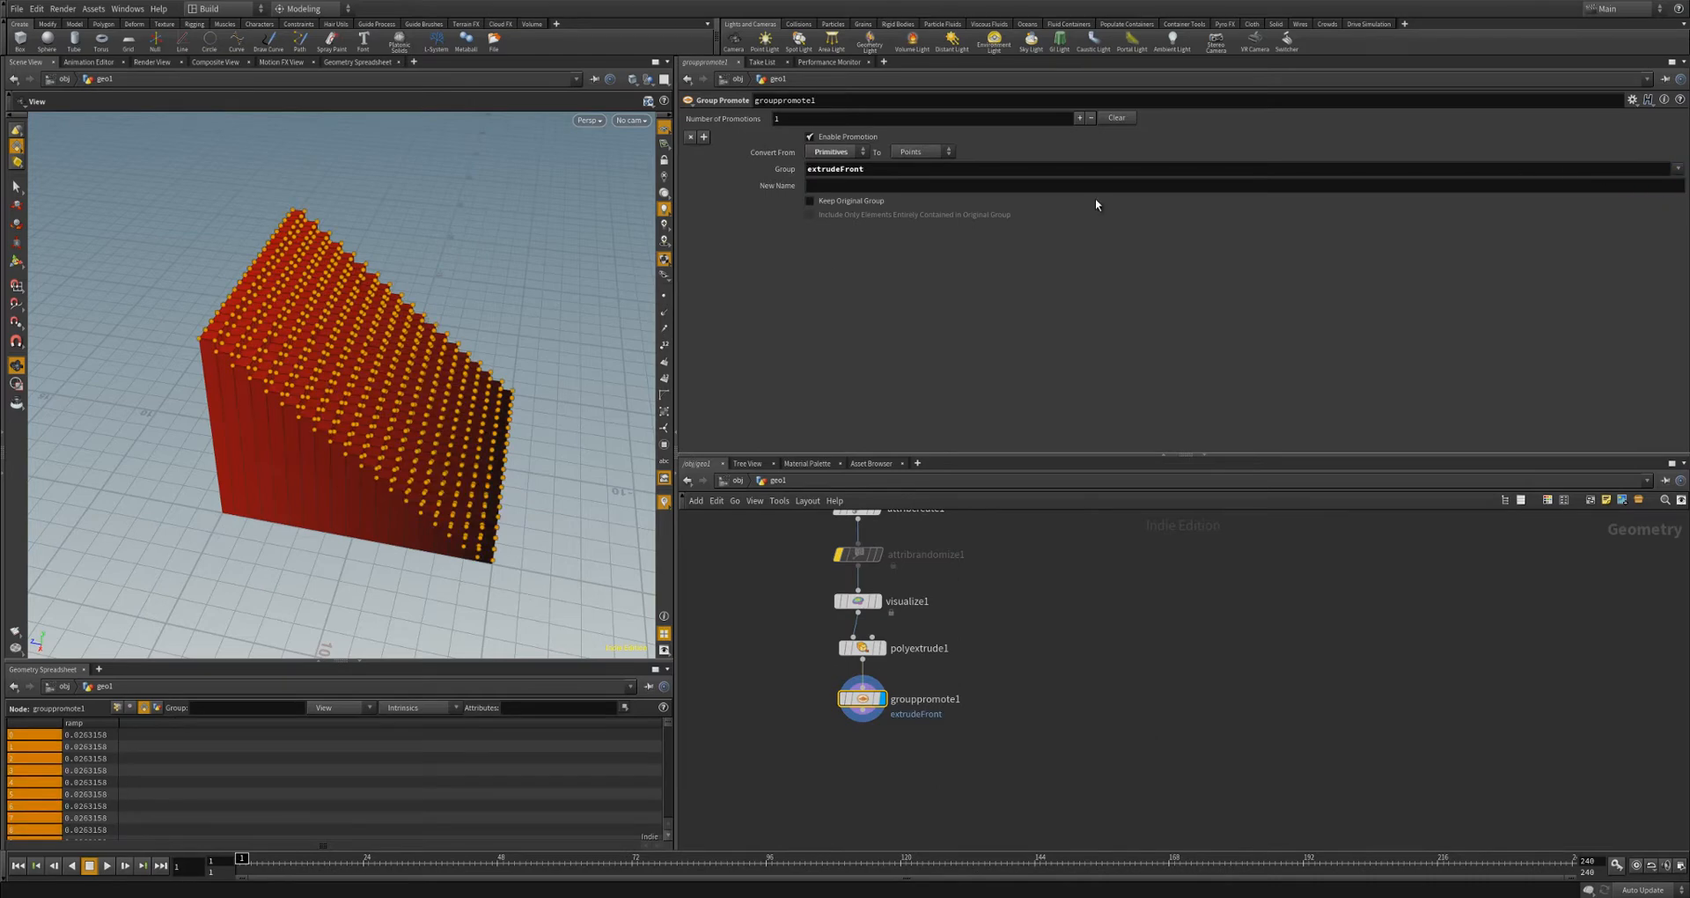
- Examine the point values of the extrudeFront group in the geometry spreadsheet, widening its column and sorting by it
left_click(131, 708)
left_click(117, 707)
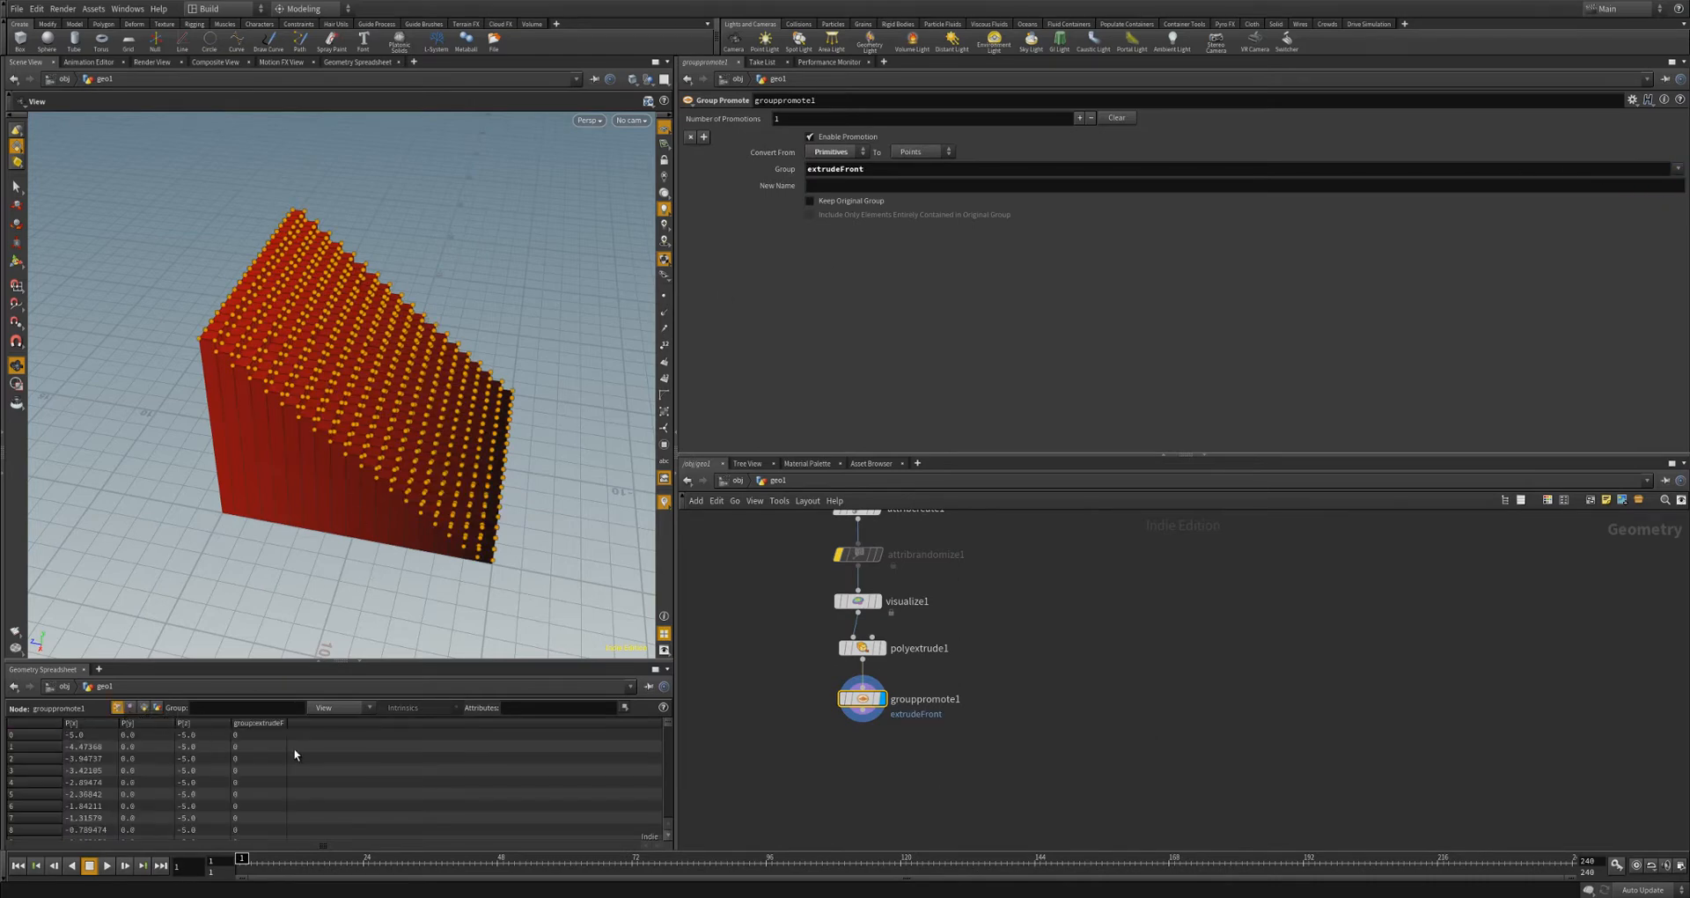
left_click(286, 724)
left_click_drag(288, 723, 308, 723)
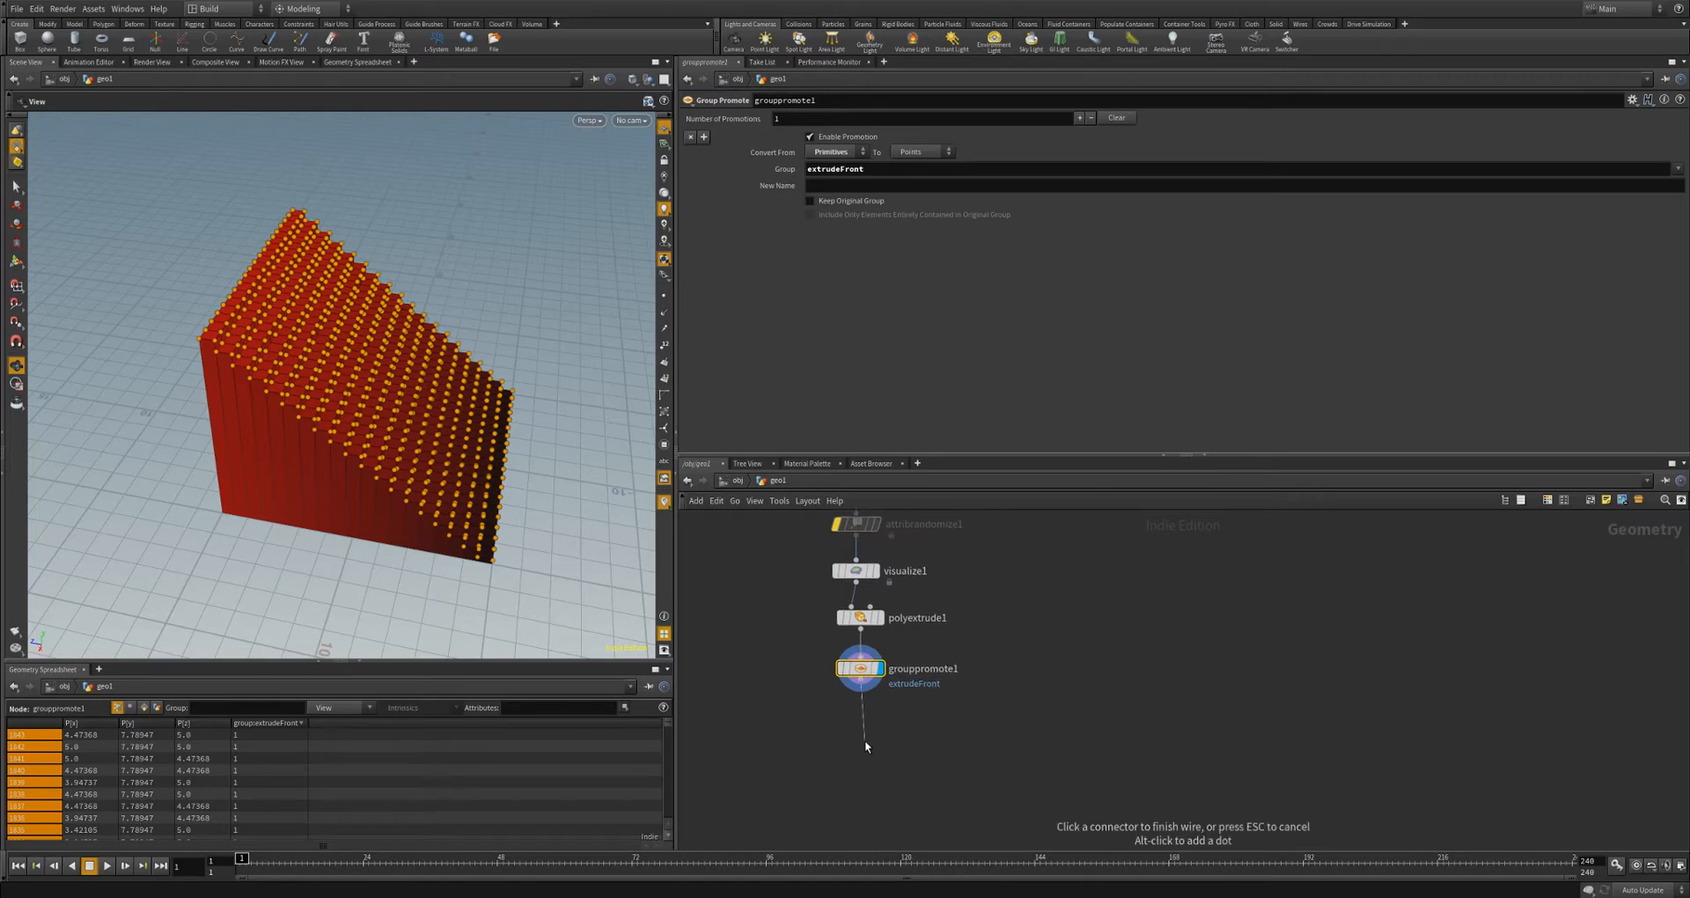
- Add an Attribute Promote node after grouppromote1 and display its output
key("Tab")
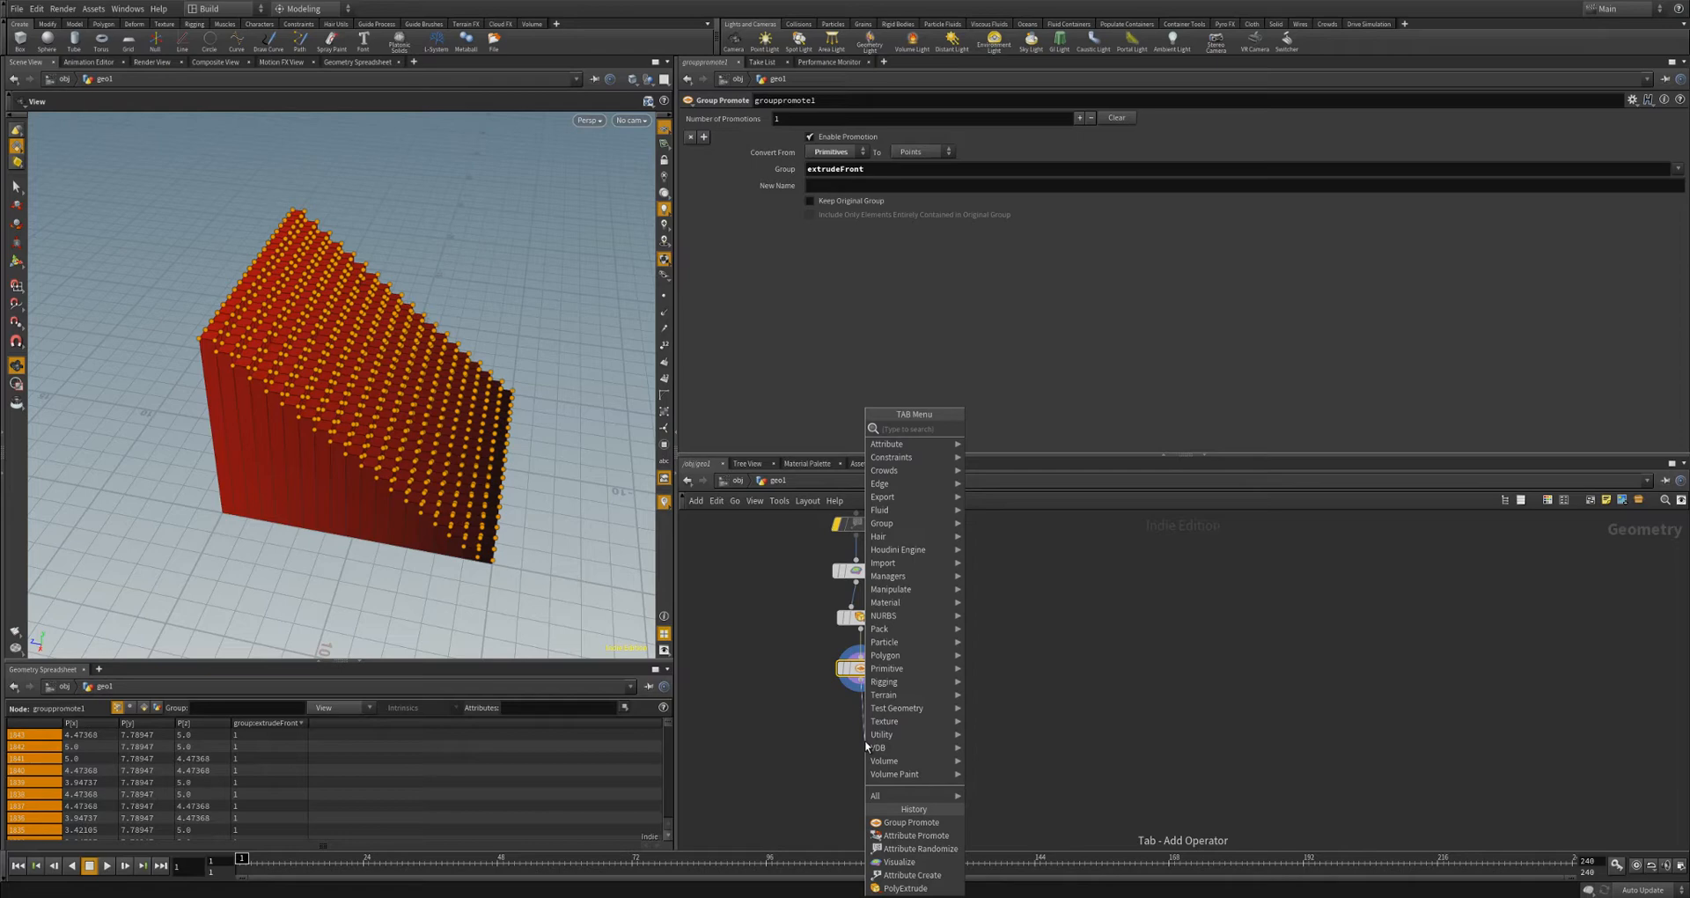
type("a")
key("BackSpace")
type("attribw")
key("Return")
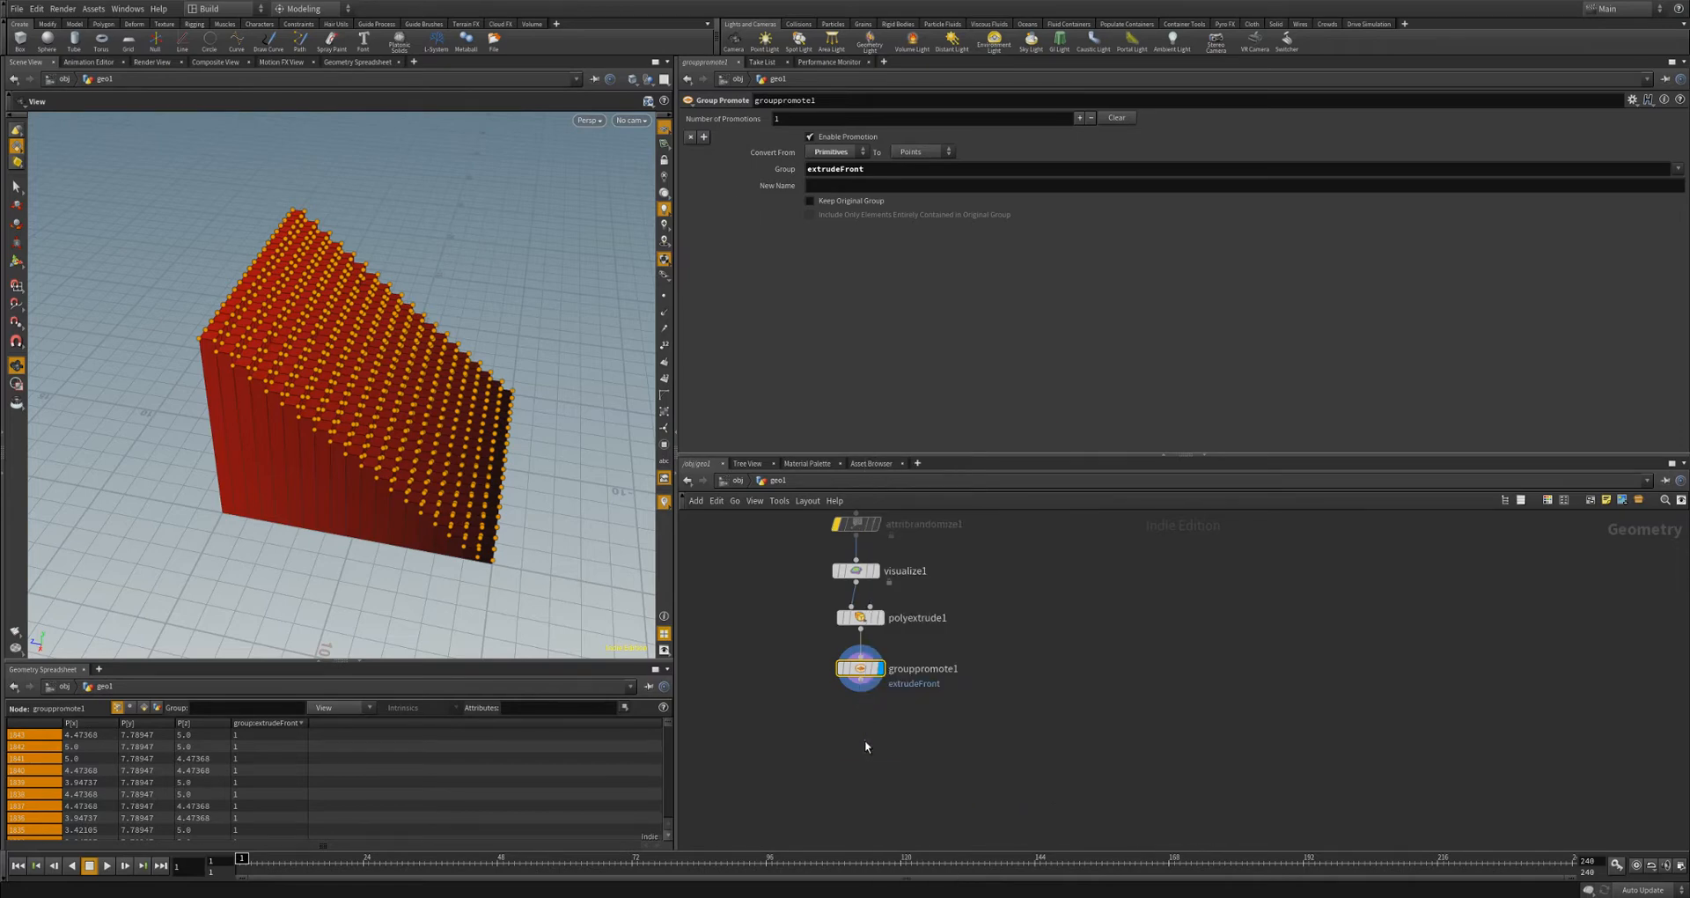
left_click(867, 732)
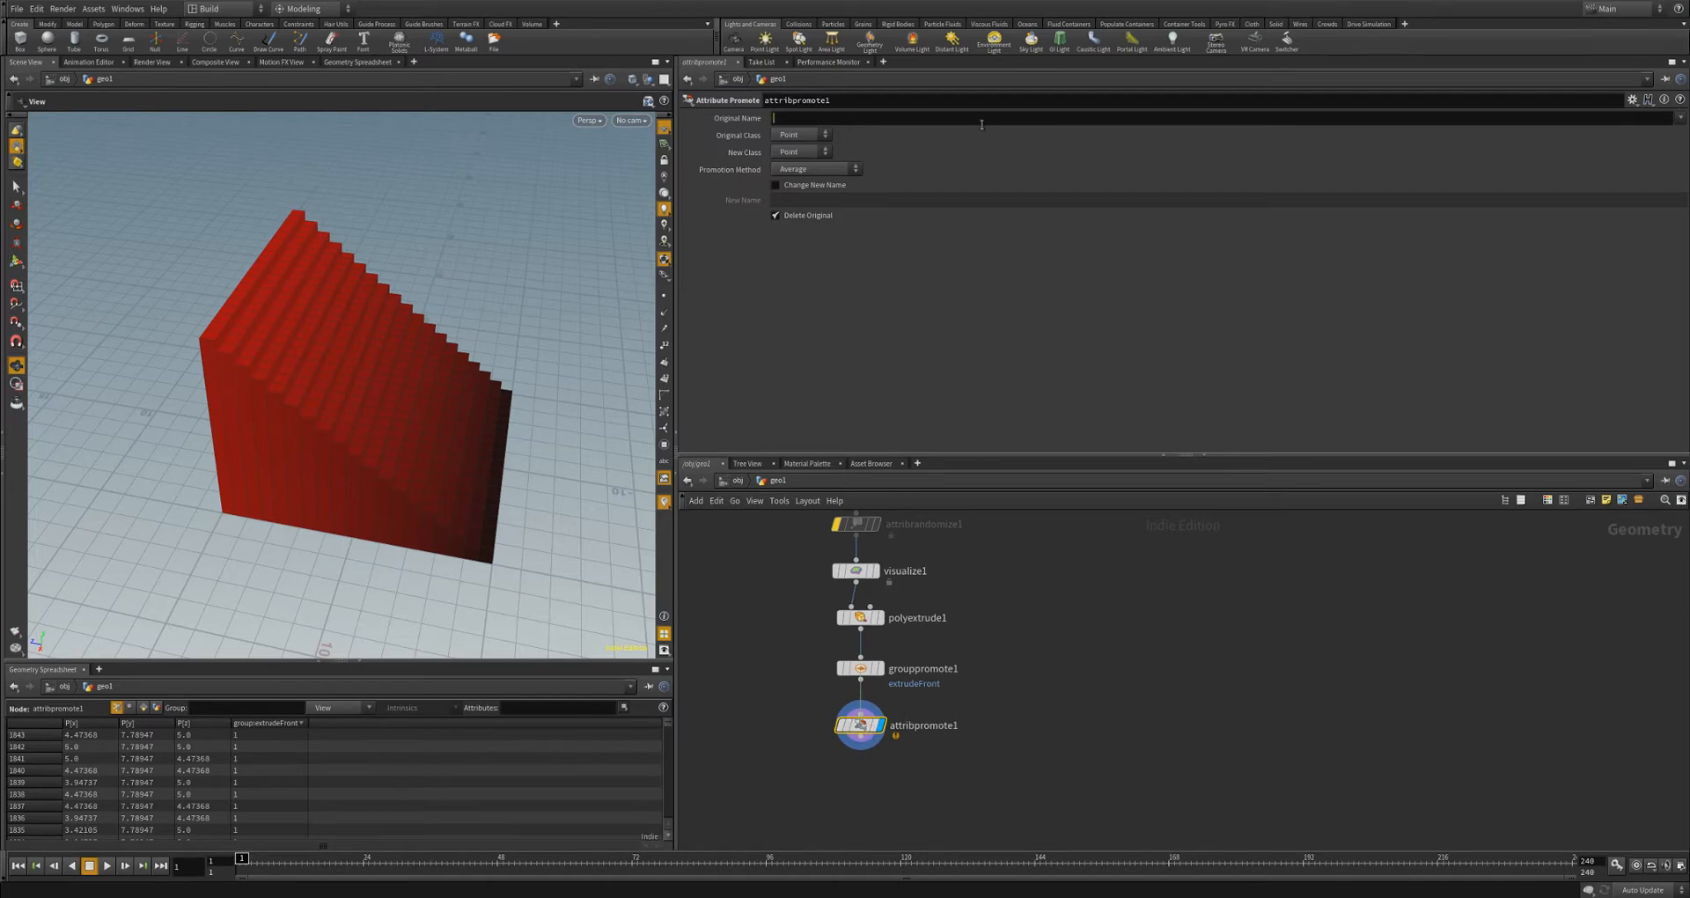
- Promote the ramp attribute from Primitive to Point and check its point values in the geometry spreadsheet
type("ramp")
left_click(794, 161)
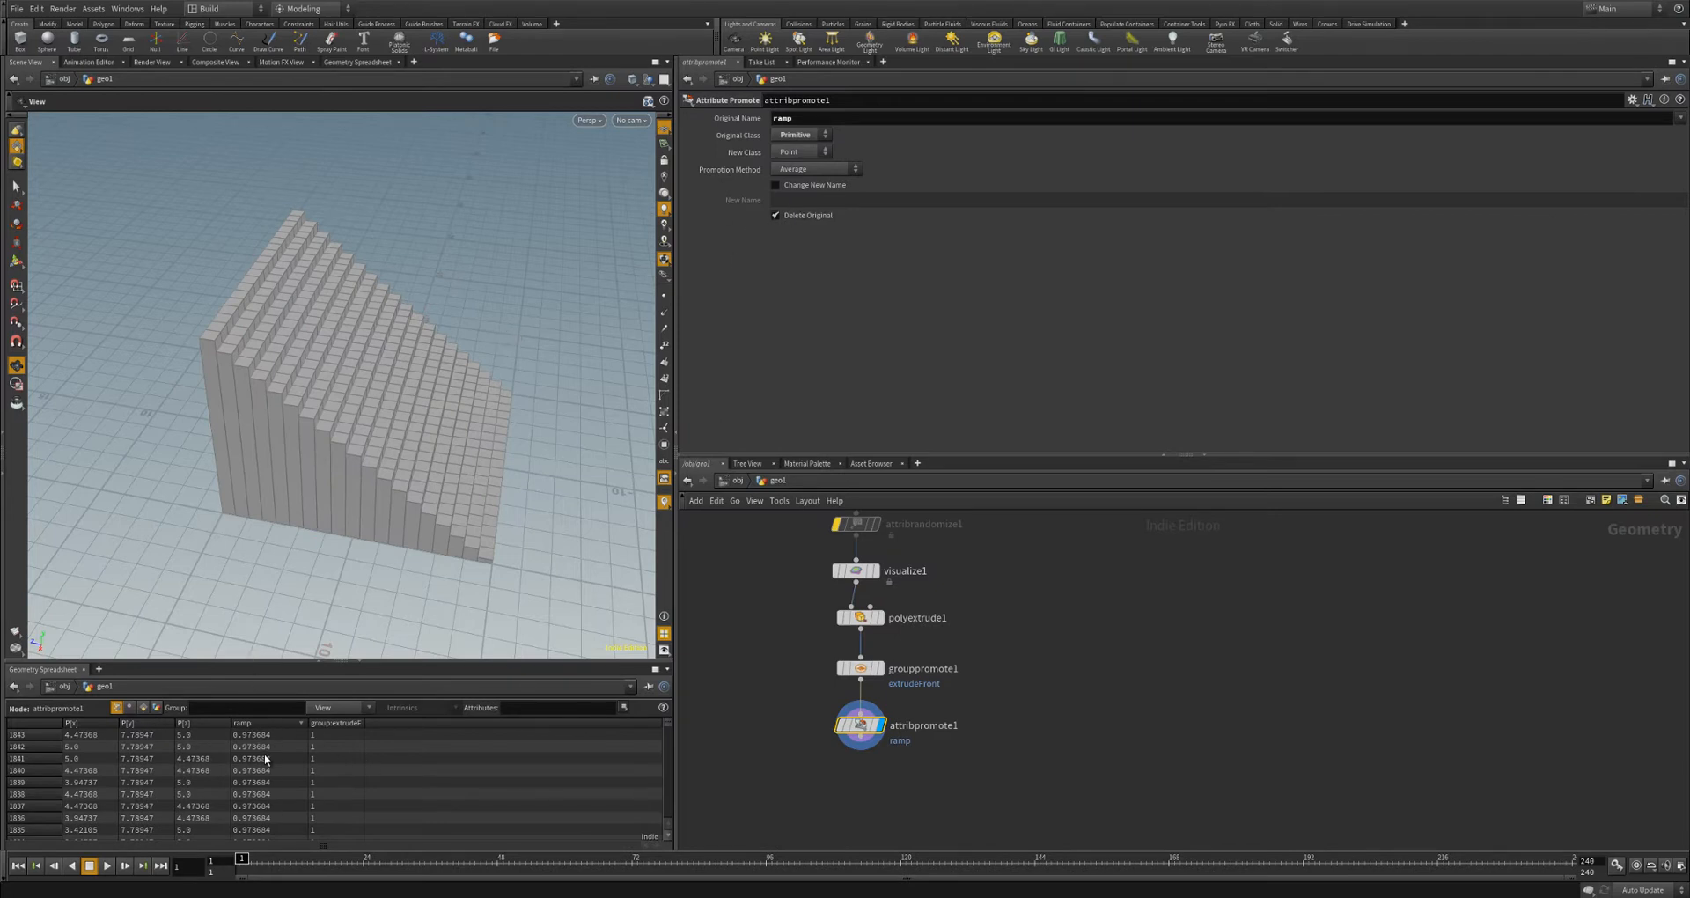
left_click(143, 707)
left_click(117, 708)
- Add an Attribute Wrangle node after attribpromote1, staying at the geo1 network level
middle_click_drag(934, 652, 926, 609)
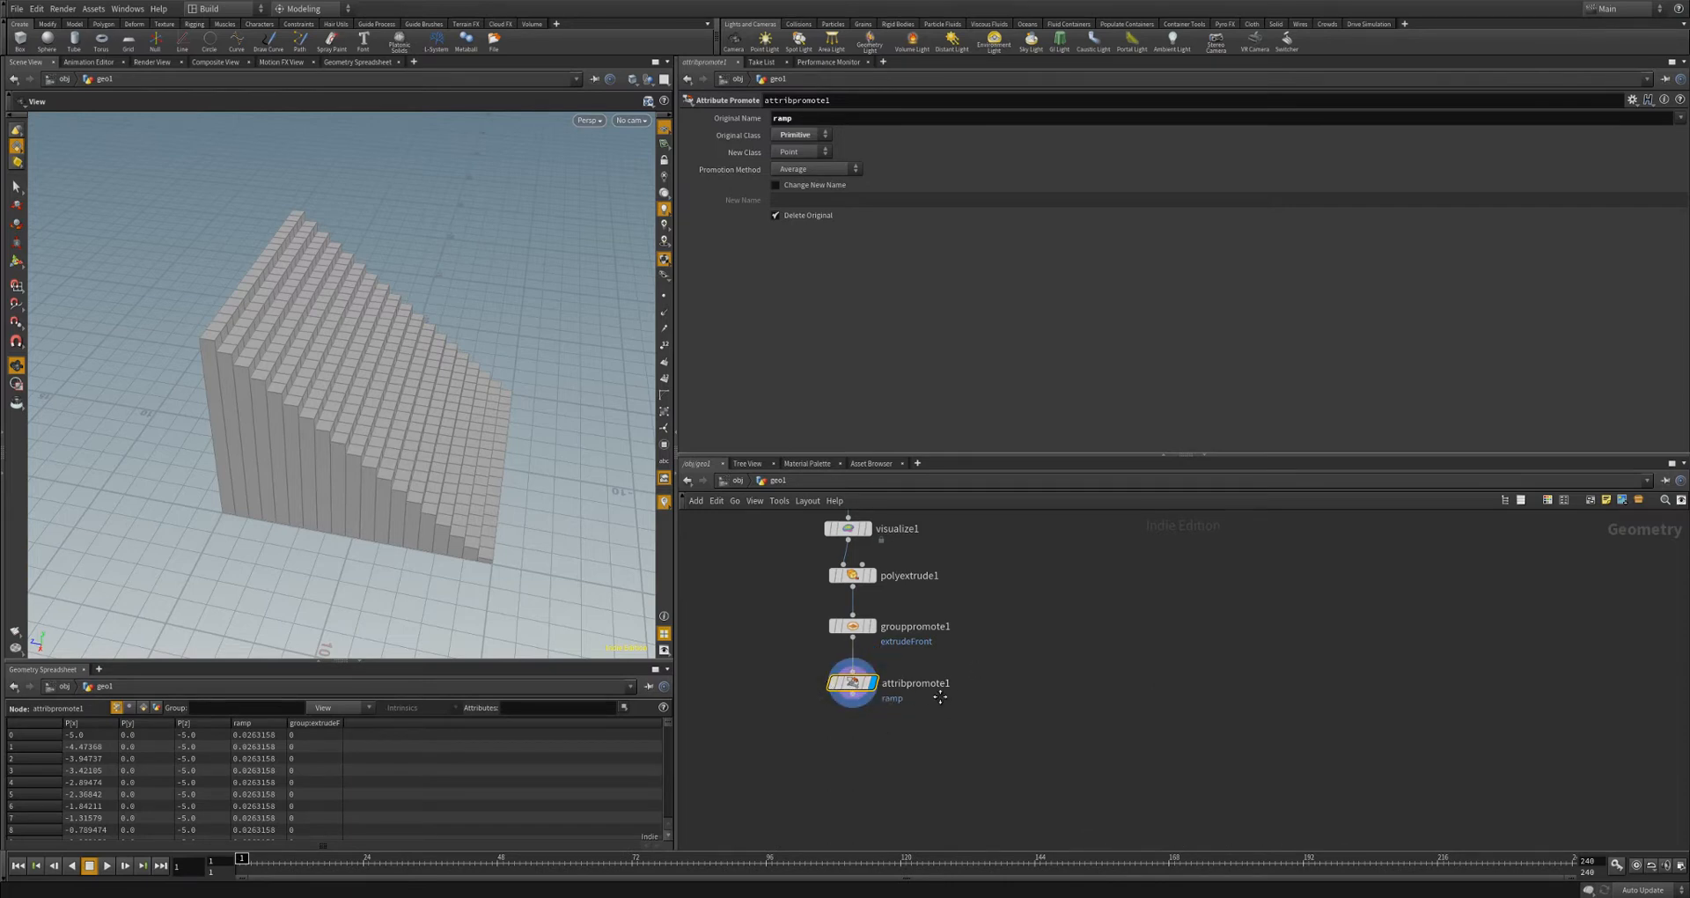
middle_click_drag(854, 707, 858, 690)
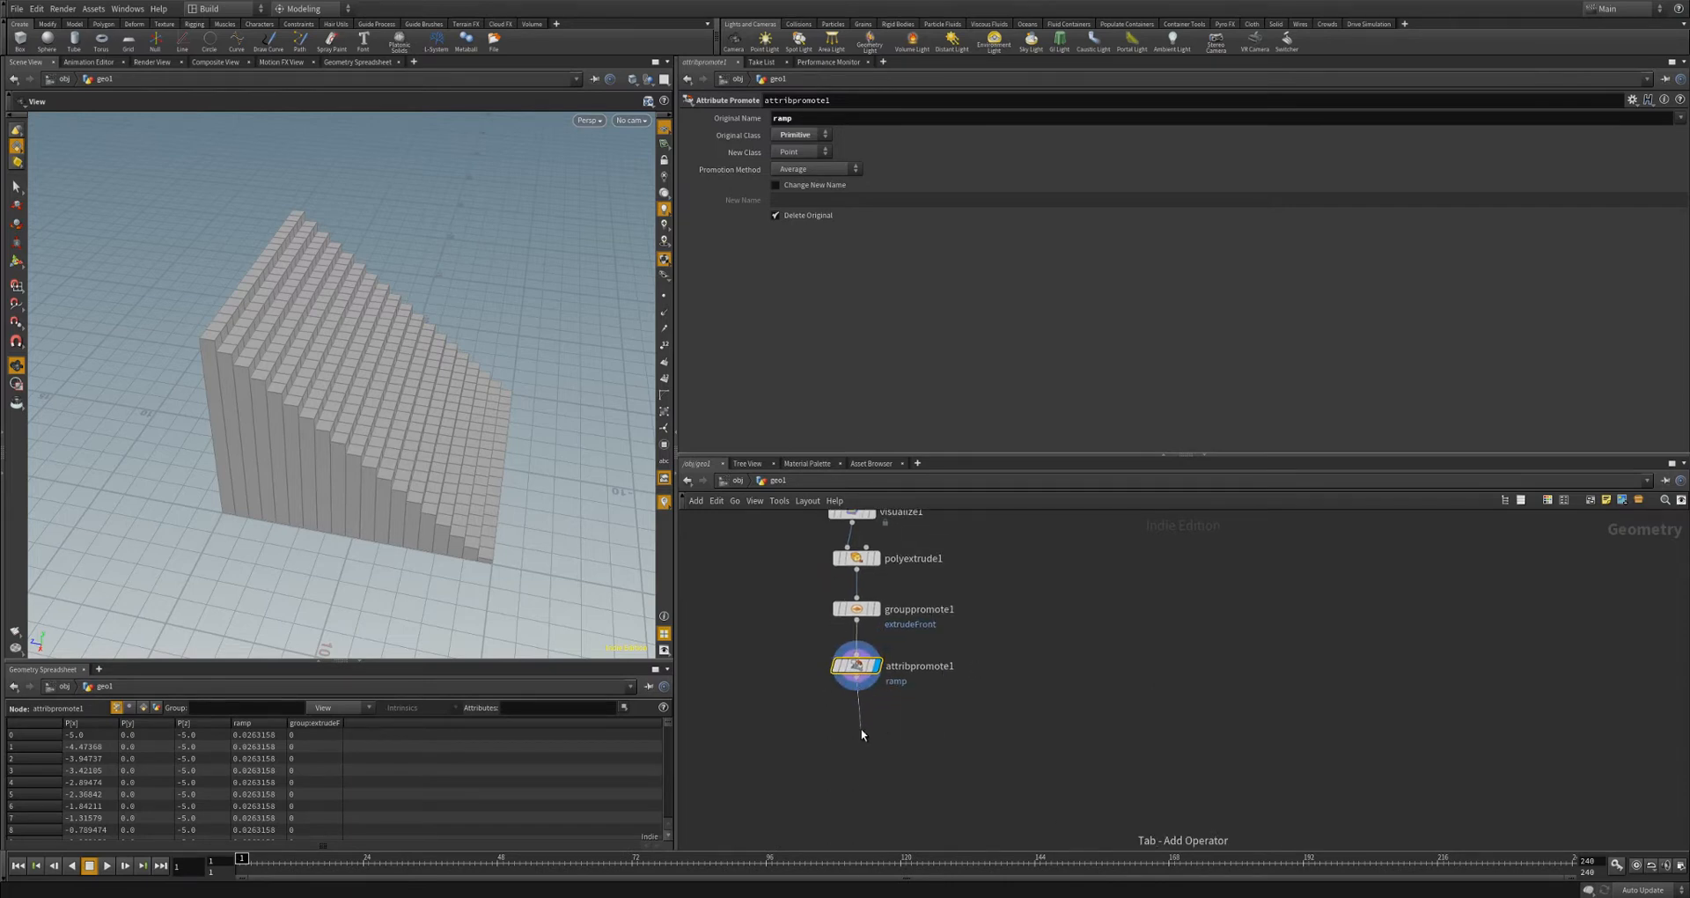
key("Tab")
type("attri")
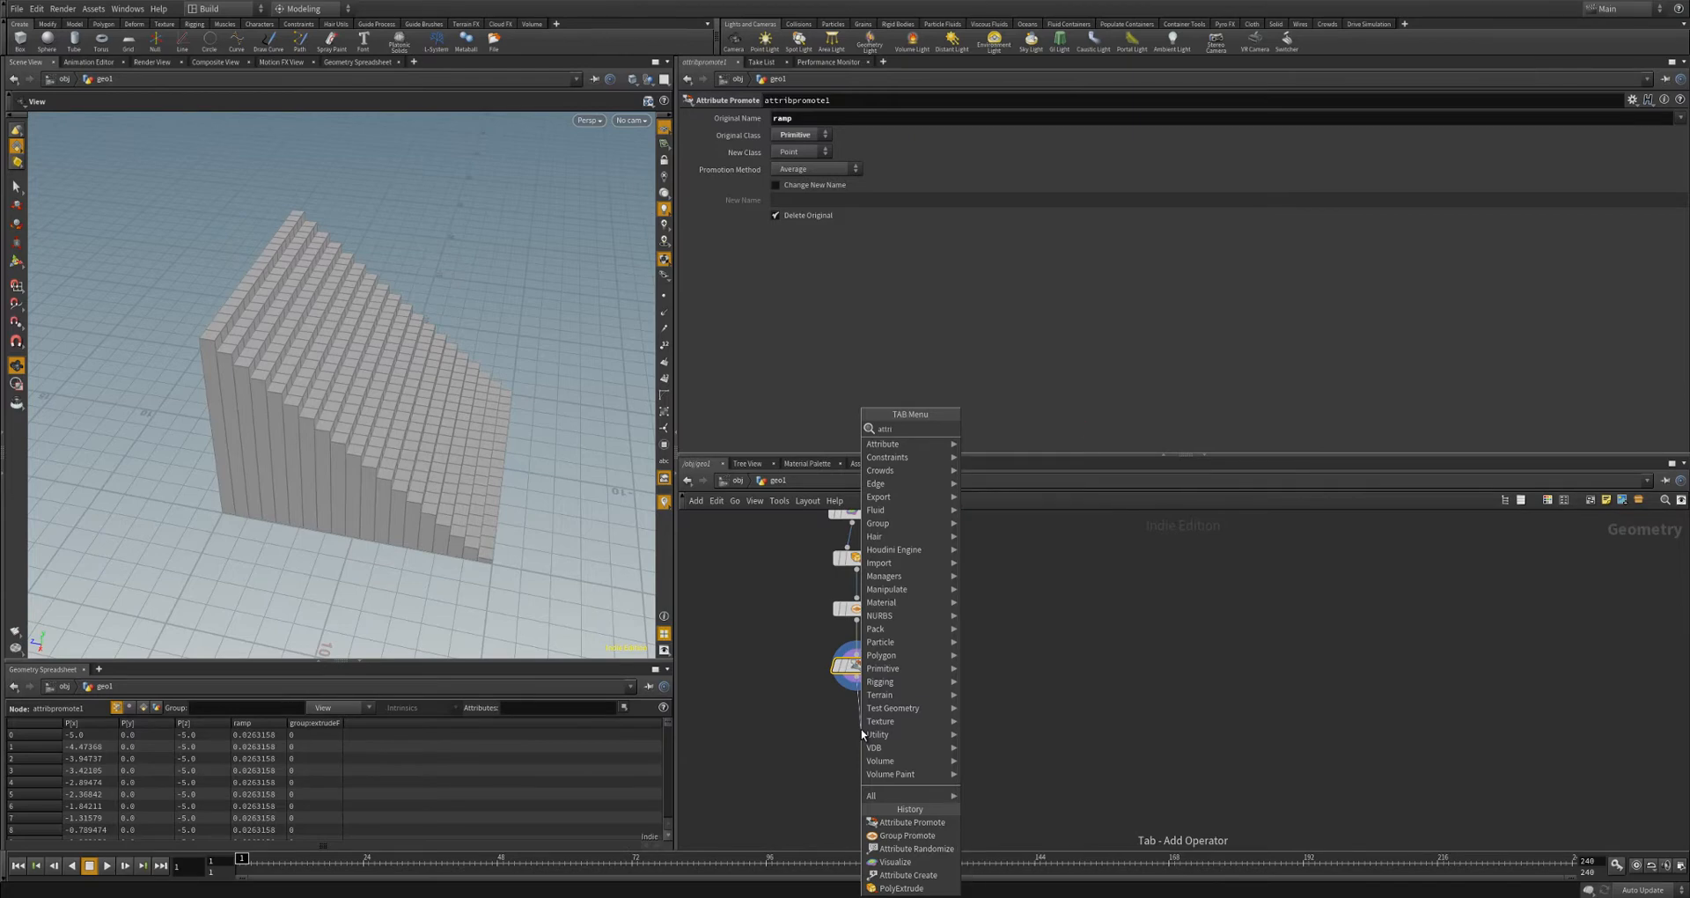
type("bw")
key("Return")
key("Return")
key("Return")
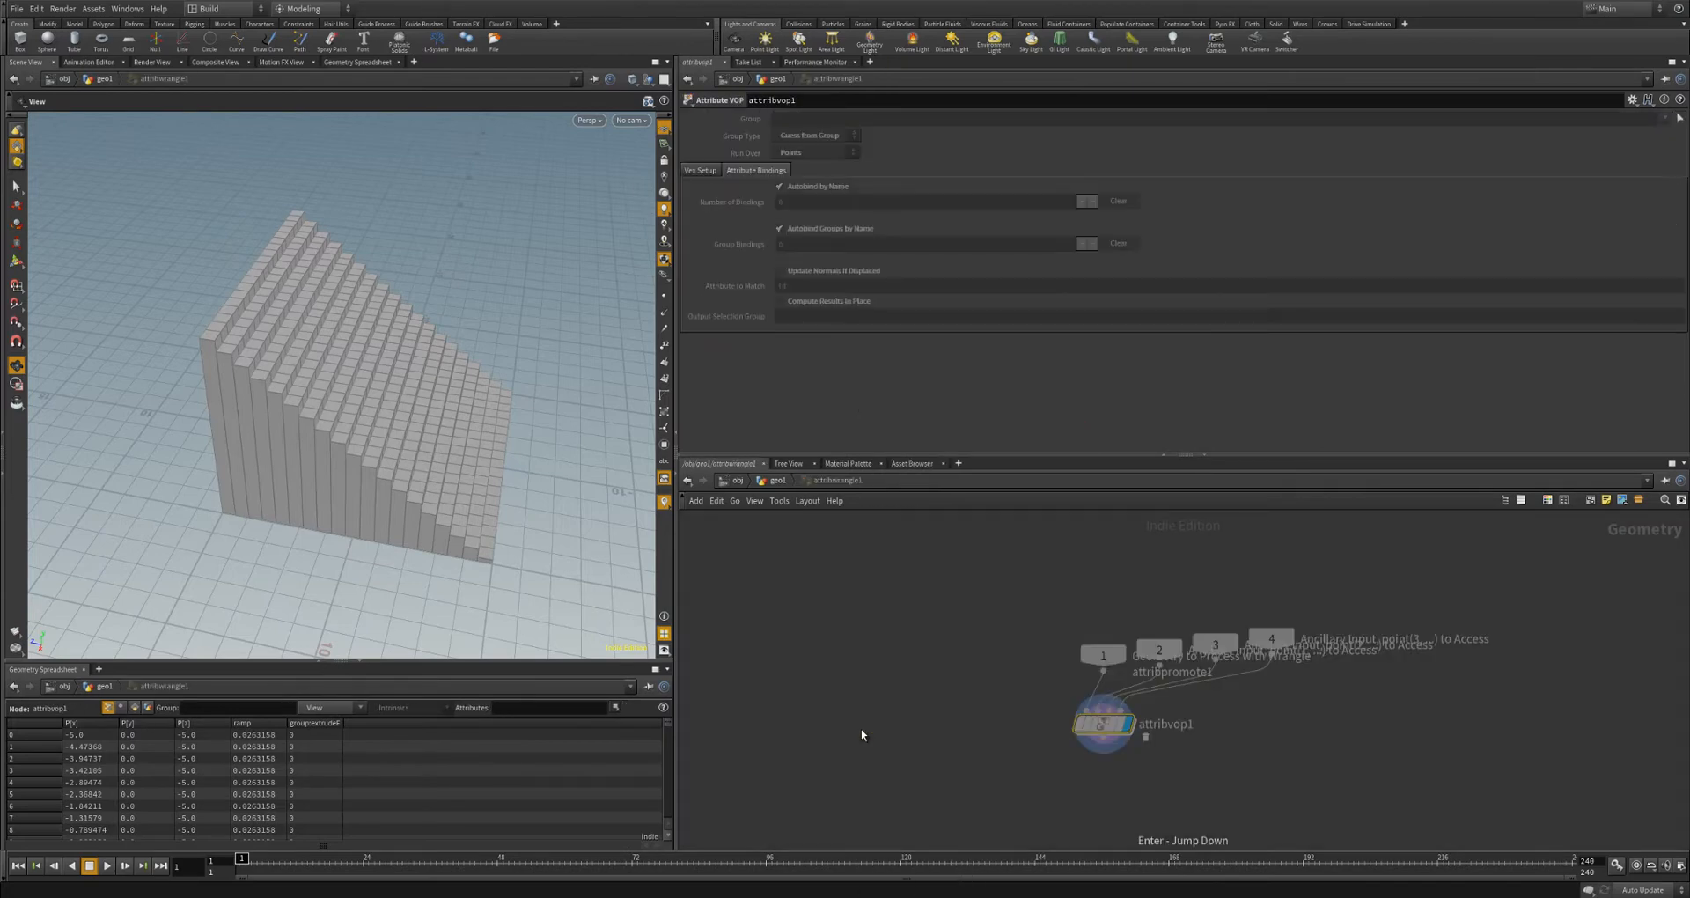
key("u")
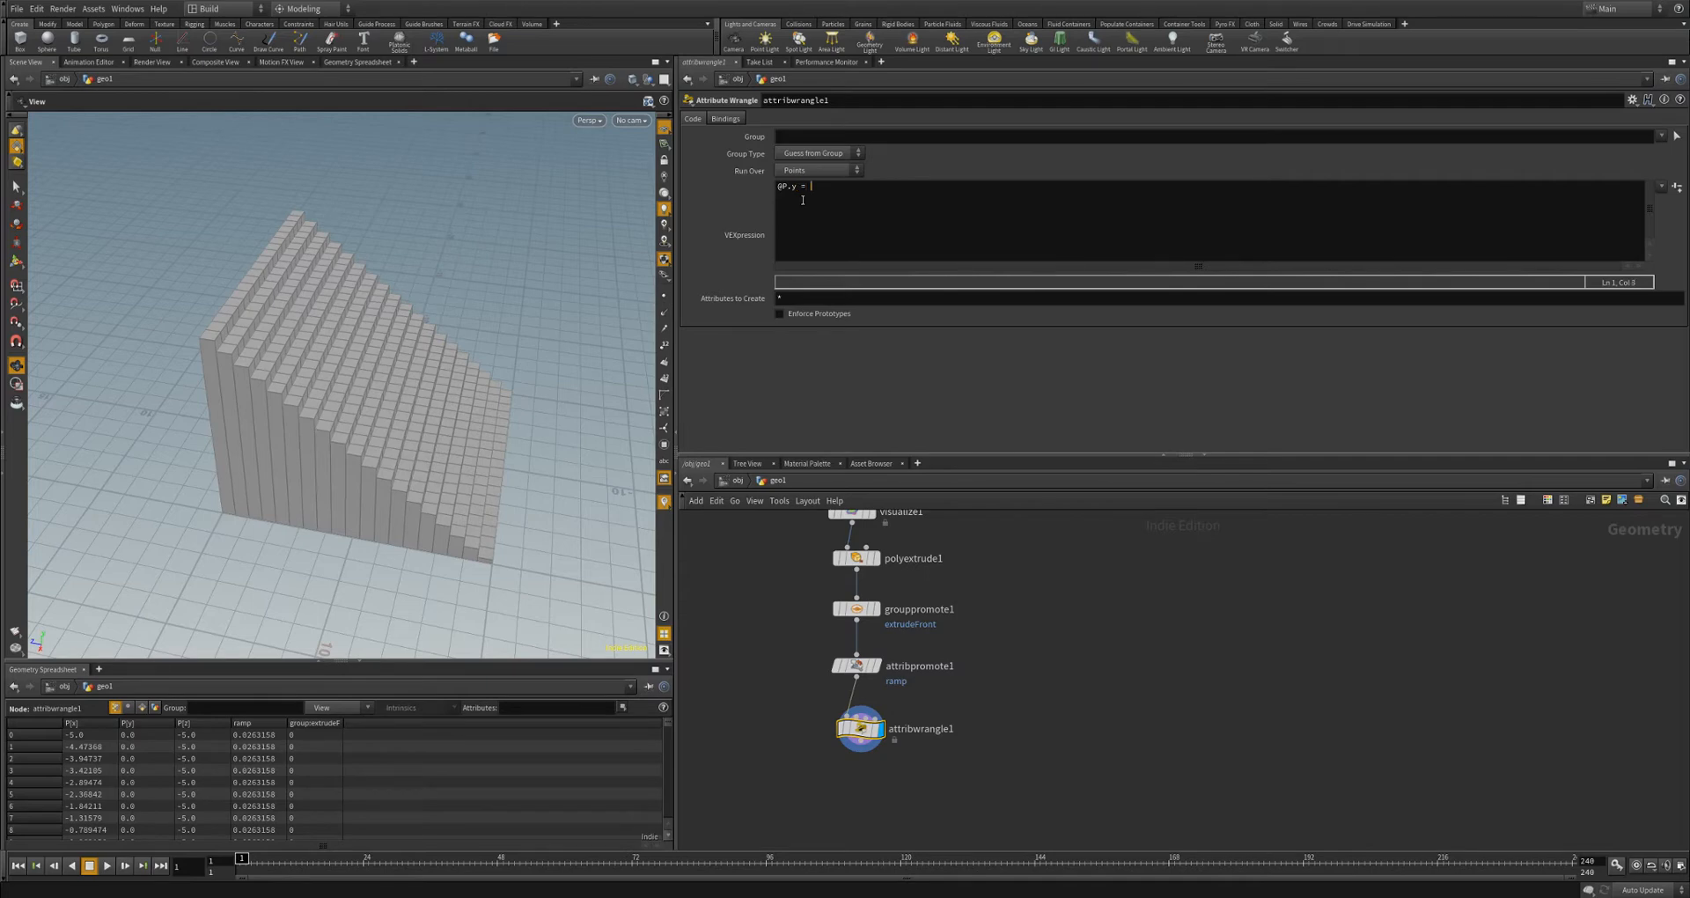
type("ramp;")
left_click(1097, 699)
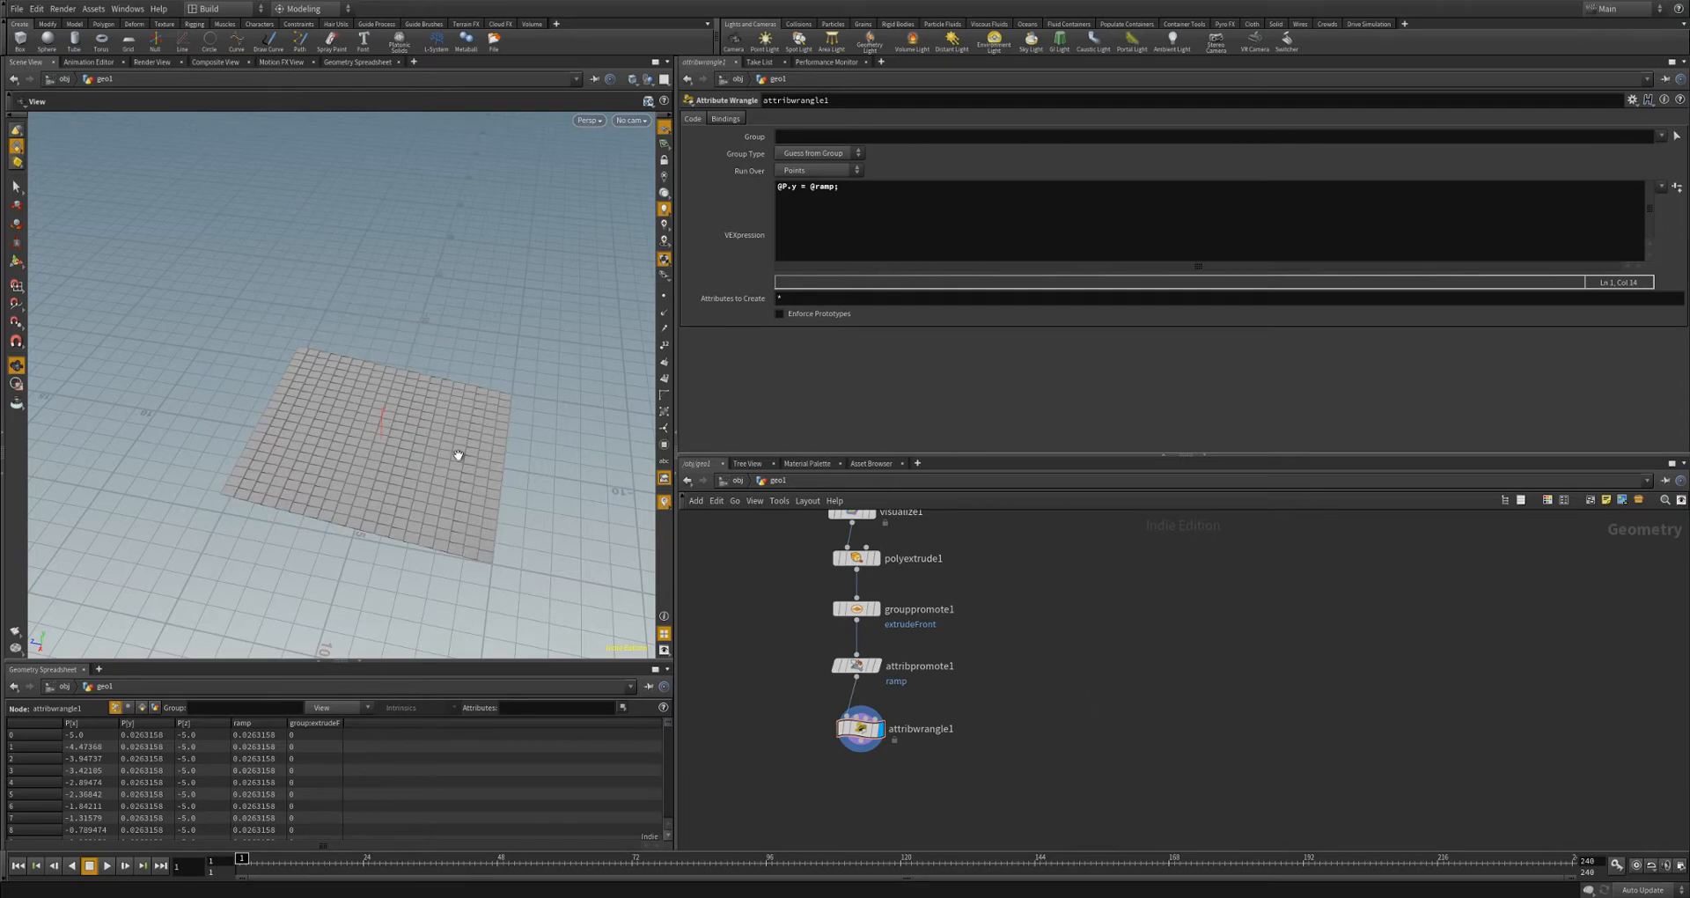
left_click_drag(457, 455, 521, 491)
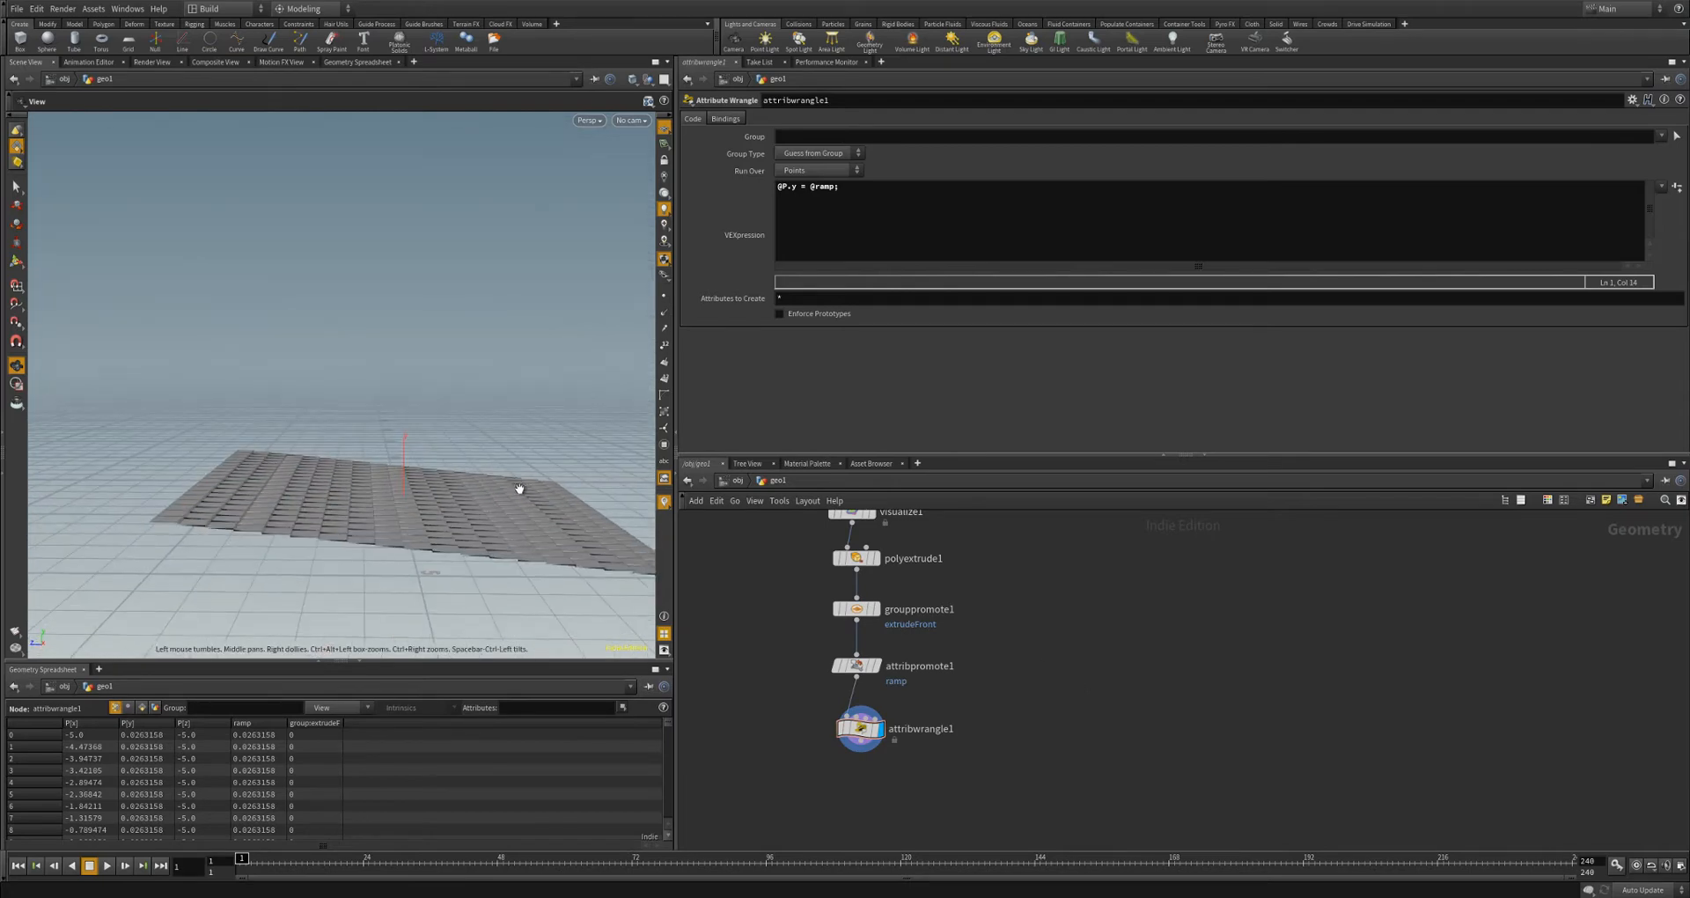
- Set polyextrude1's Divide Into option to Connected Components and raise its extrusion distance to 58
left_click(854, 601)
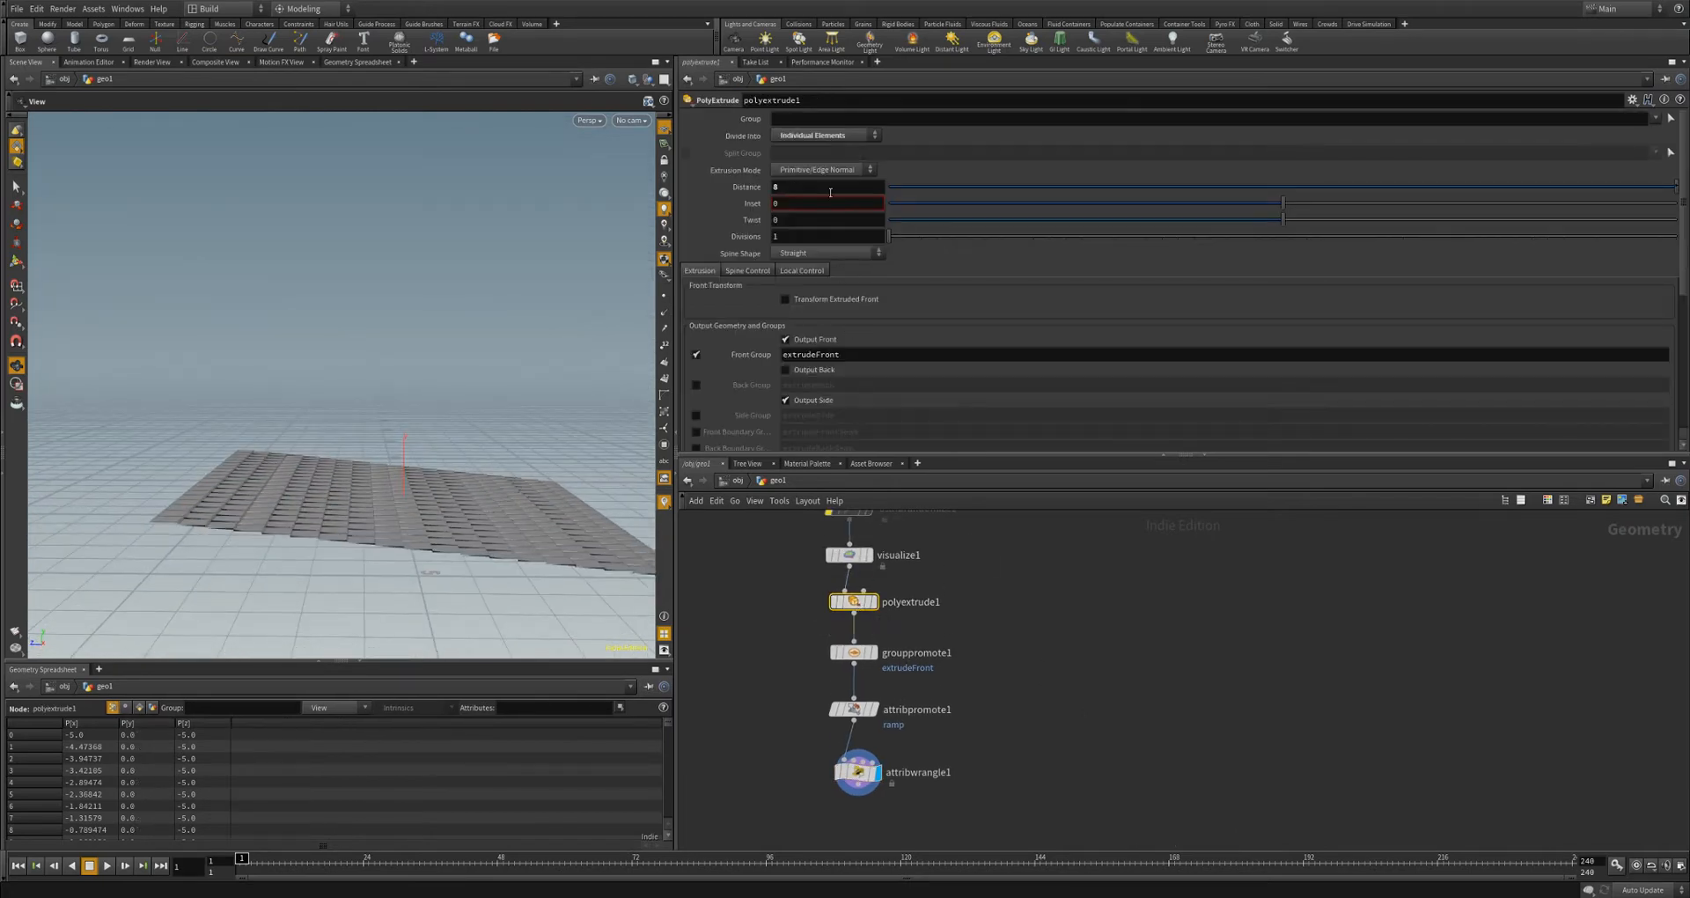
left_click(823, 136)
left_click(826, 156)
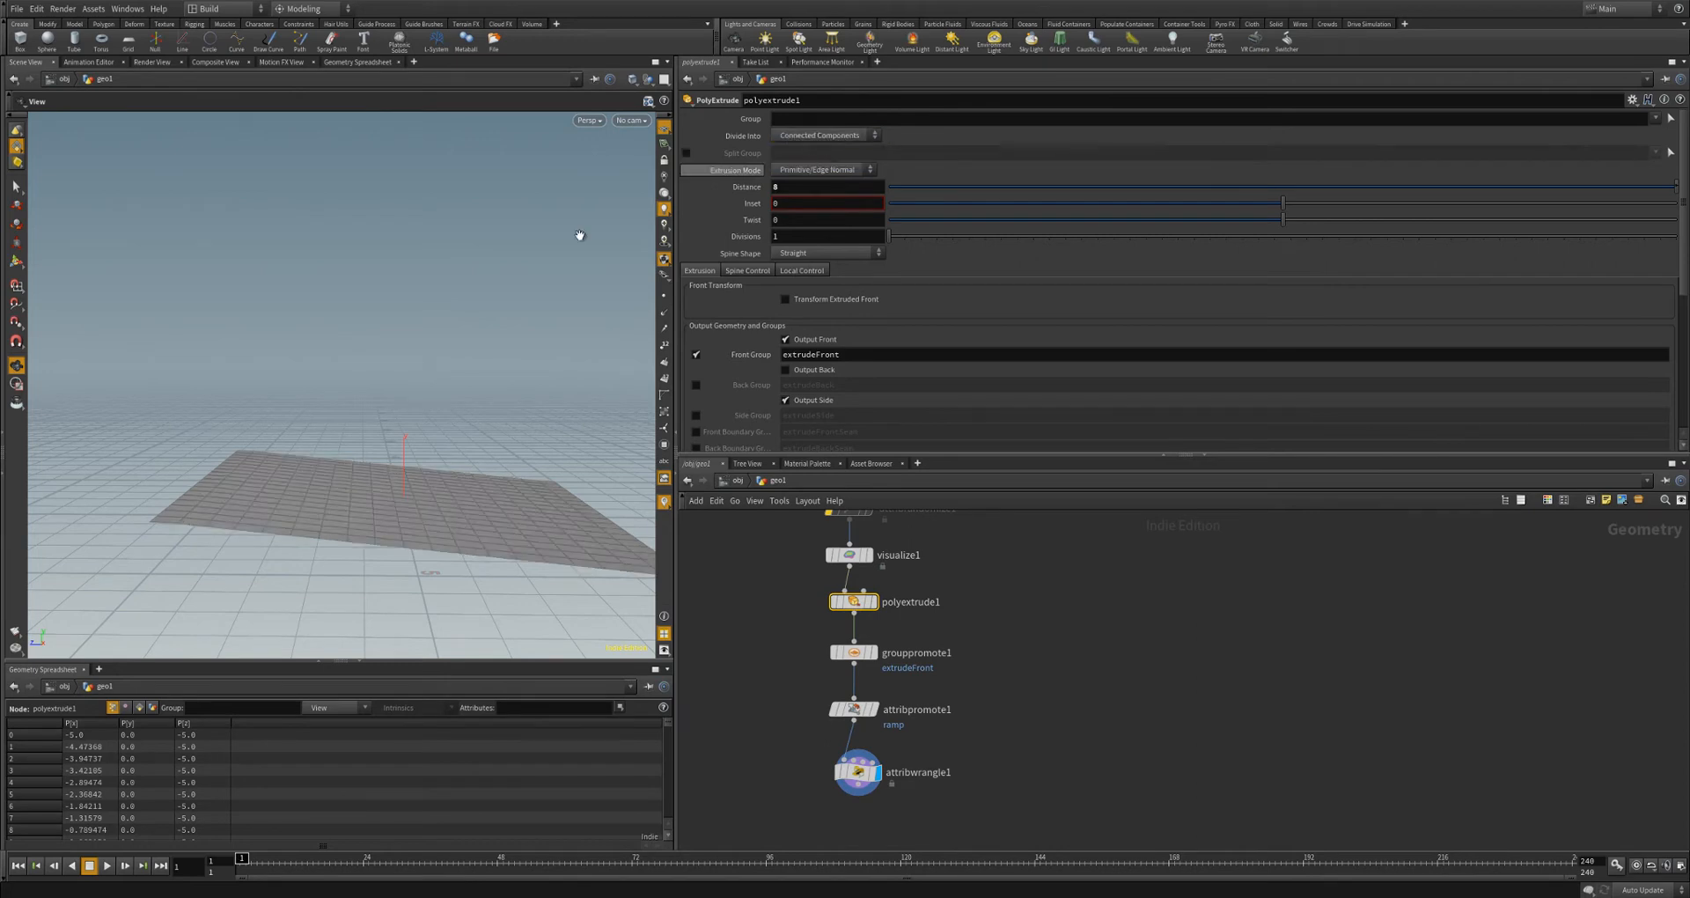
left_click_drag(581, 234, 460, 294)
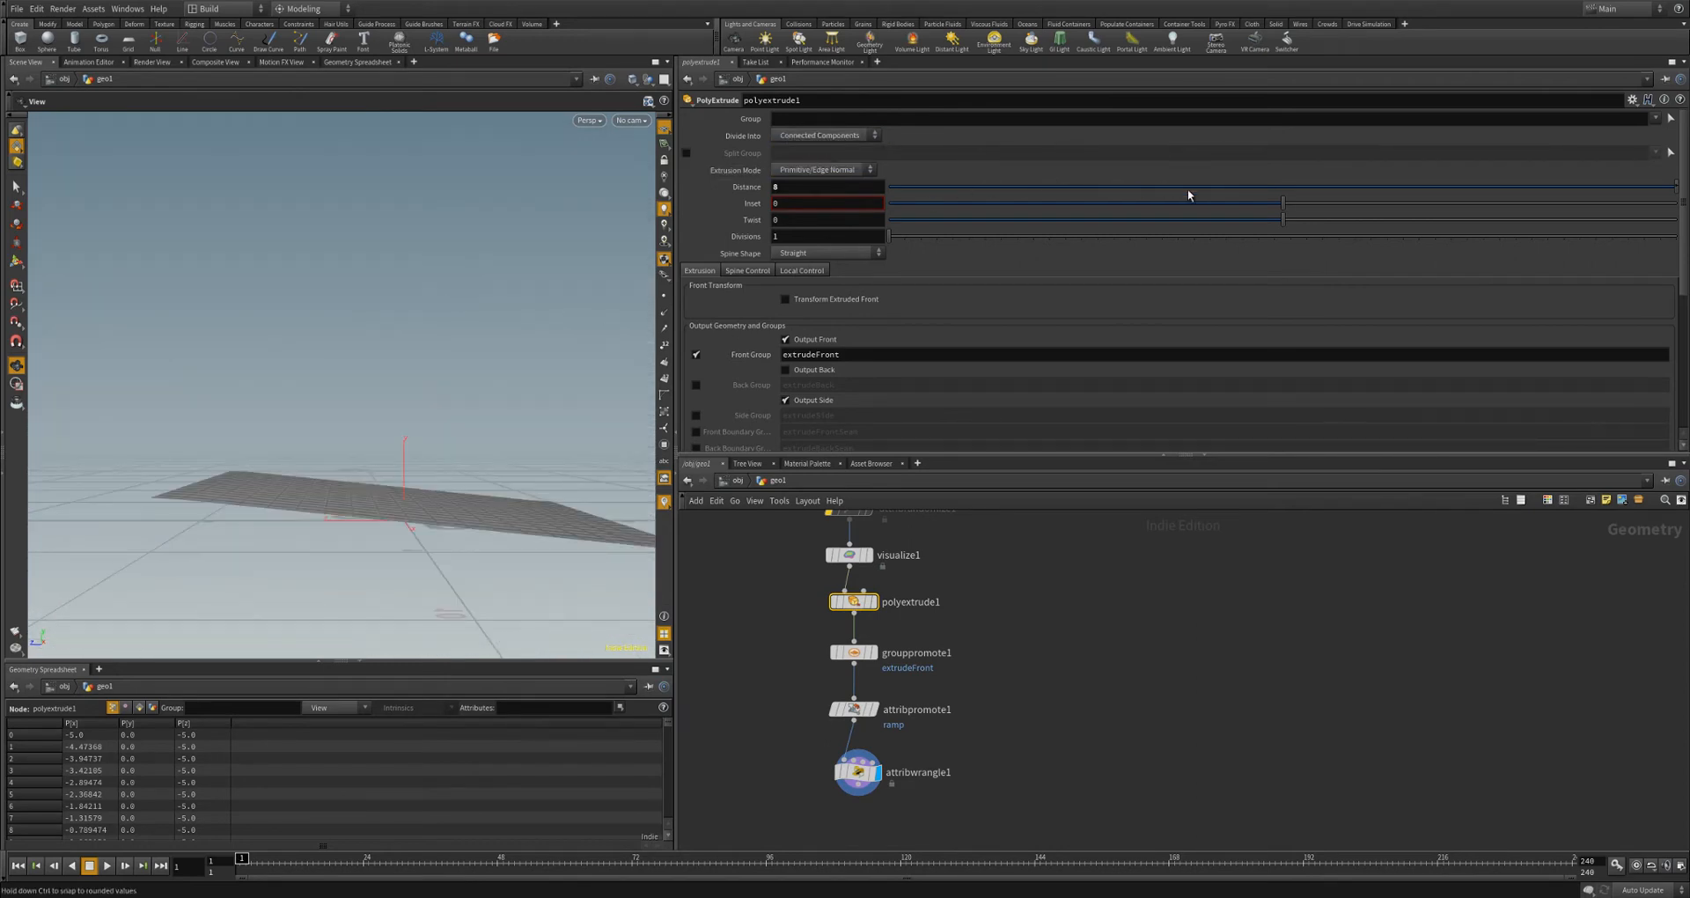
middle_click_drag(815, 186, 555, 532)
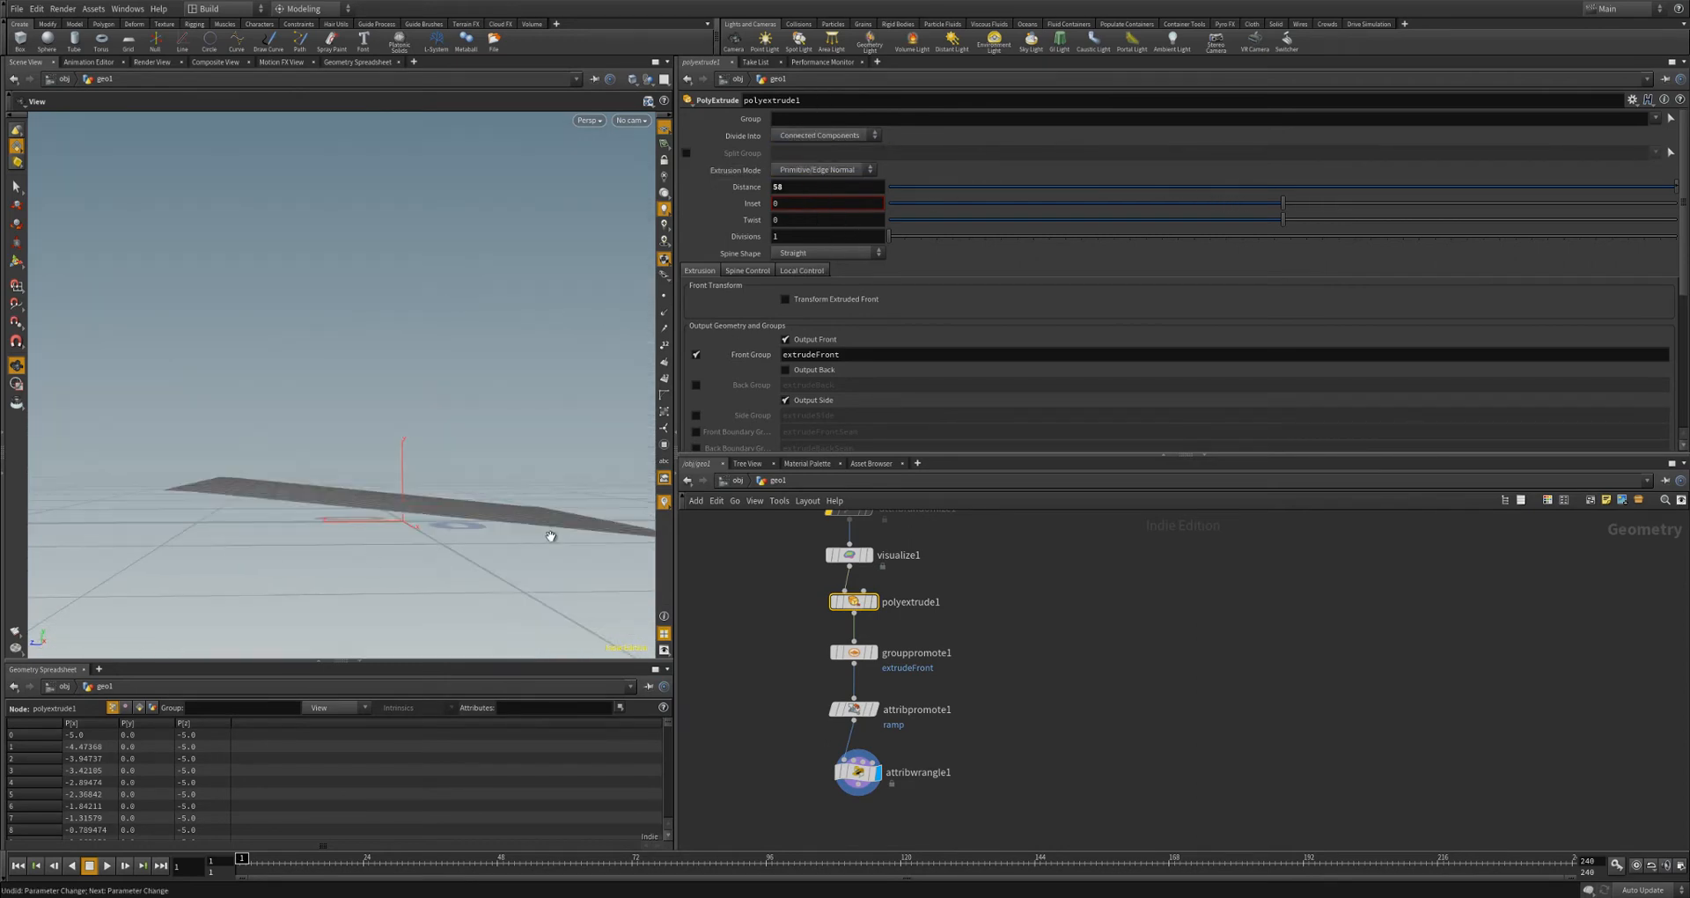
left_click(867, 761)
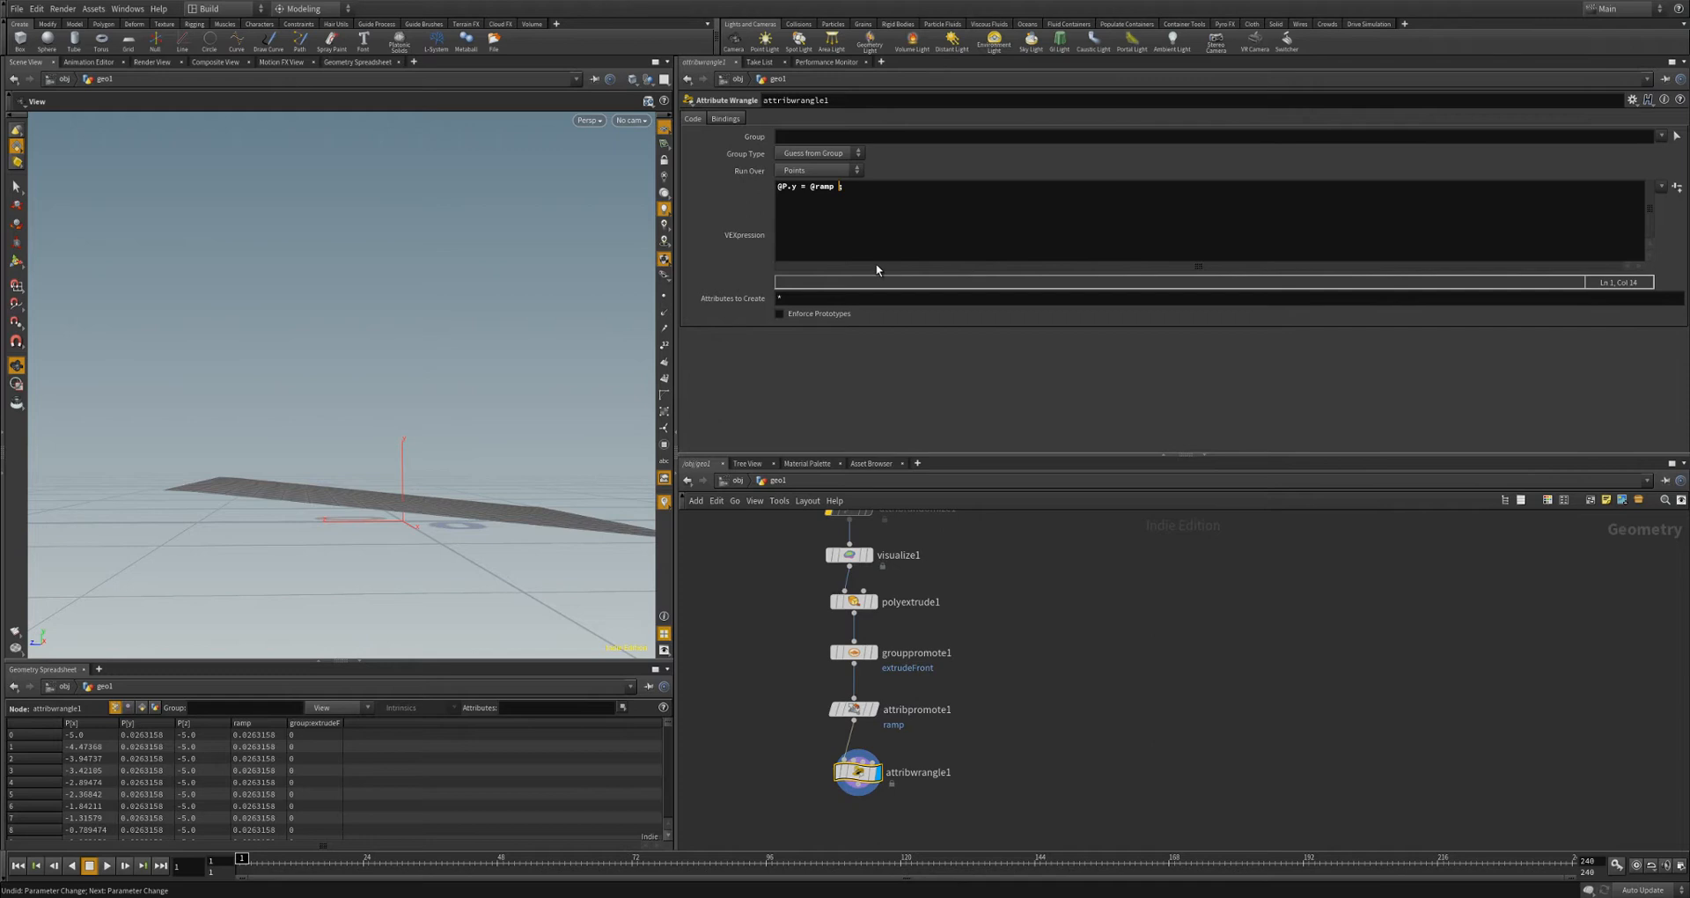
type("* 10")
key("Return")
left_click(1037, 527)
scroll(340, 392, "down", 5)
mouse_move(339, 393)
left_mouse_down()
mouse_move(317, 394)
mouse_move(350, 399)
left_mouse_up()
left_click_drag(382, 305, 384, 381)
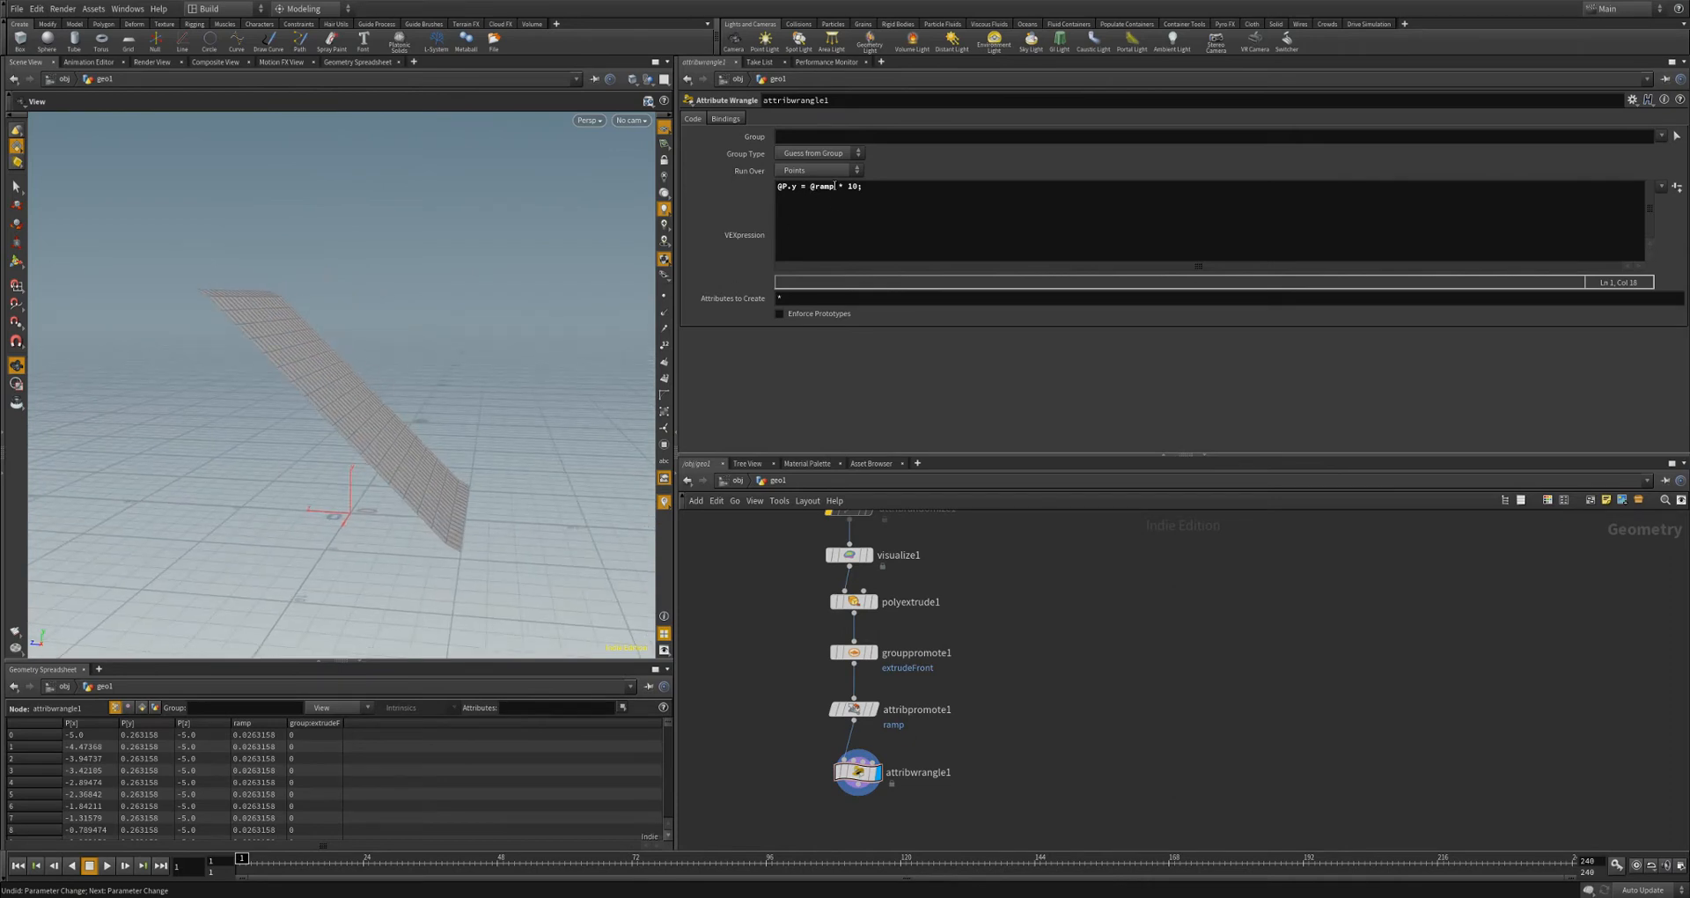
left_click_drag(183, 416, 355, 426)
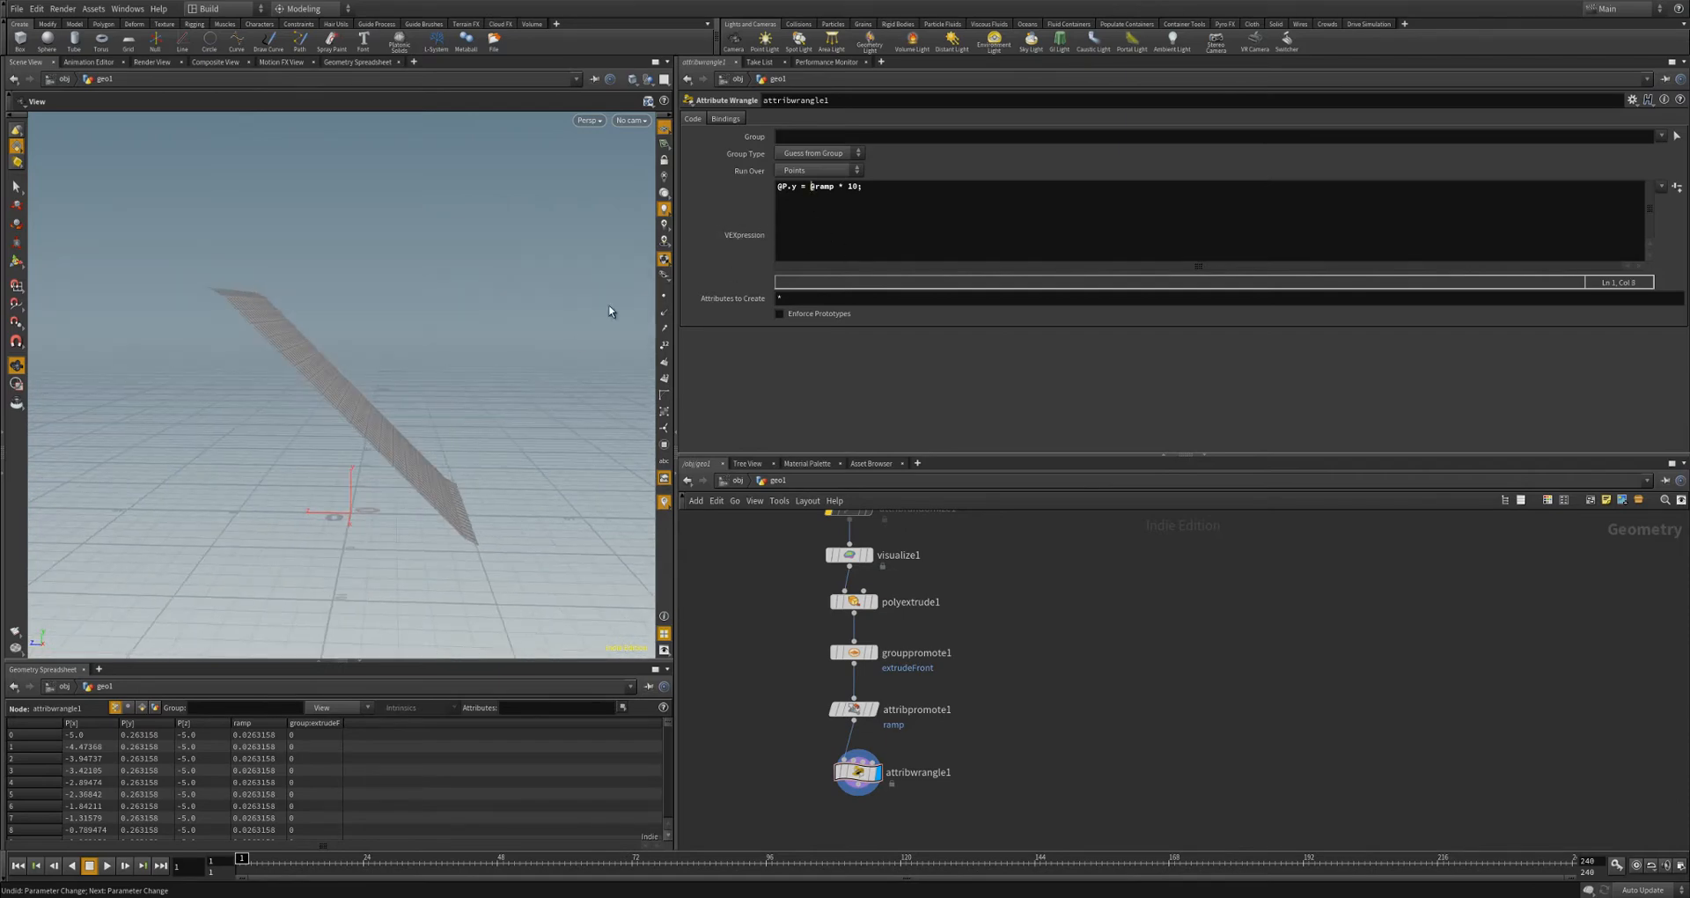
left_click_drag(513, 402, 564, 534)
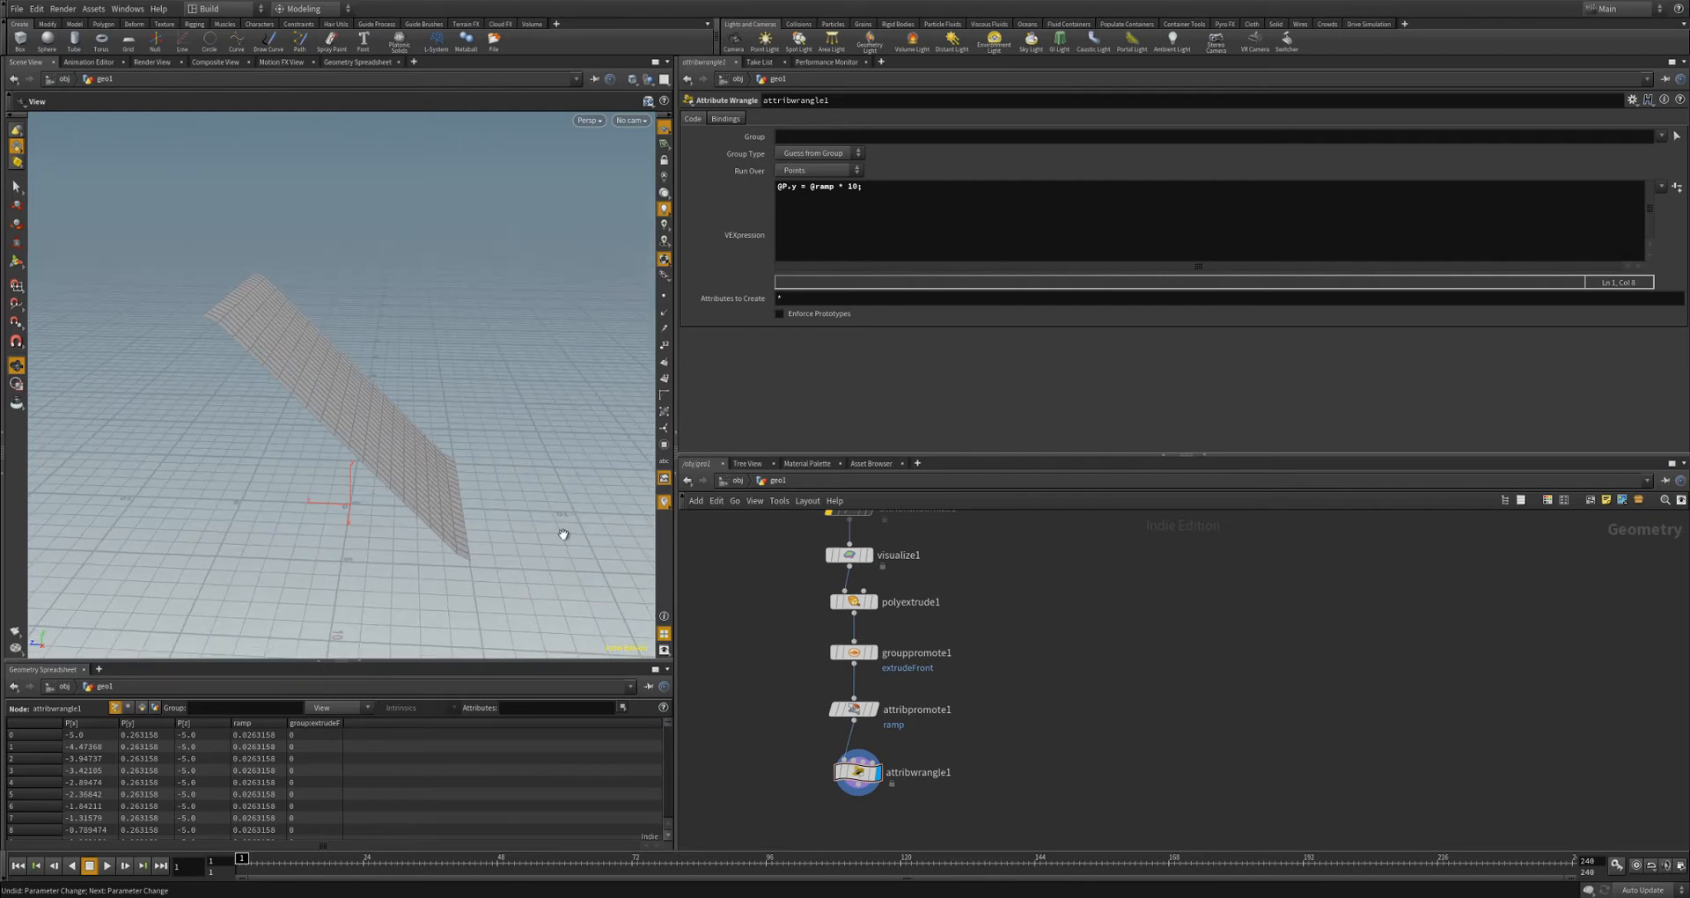
left_click_drag(336, 389, 588, 404)
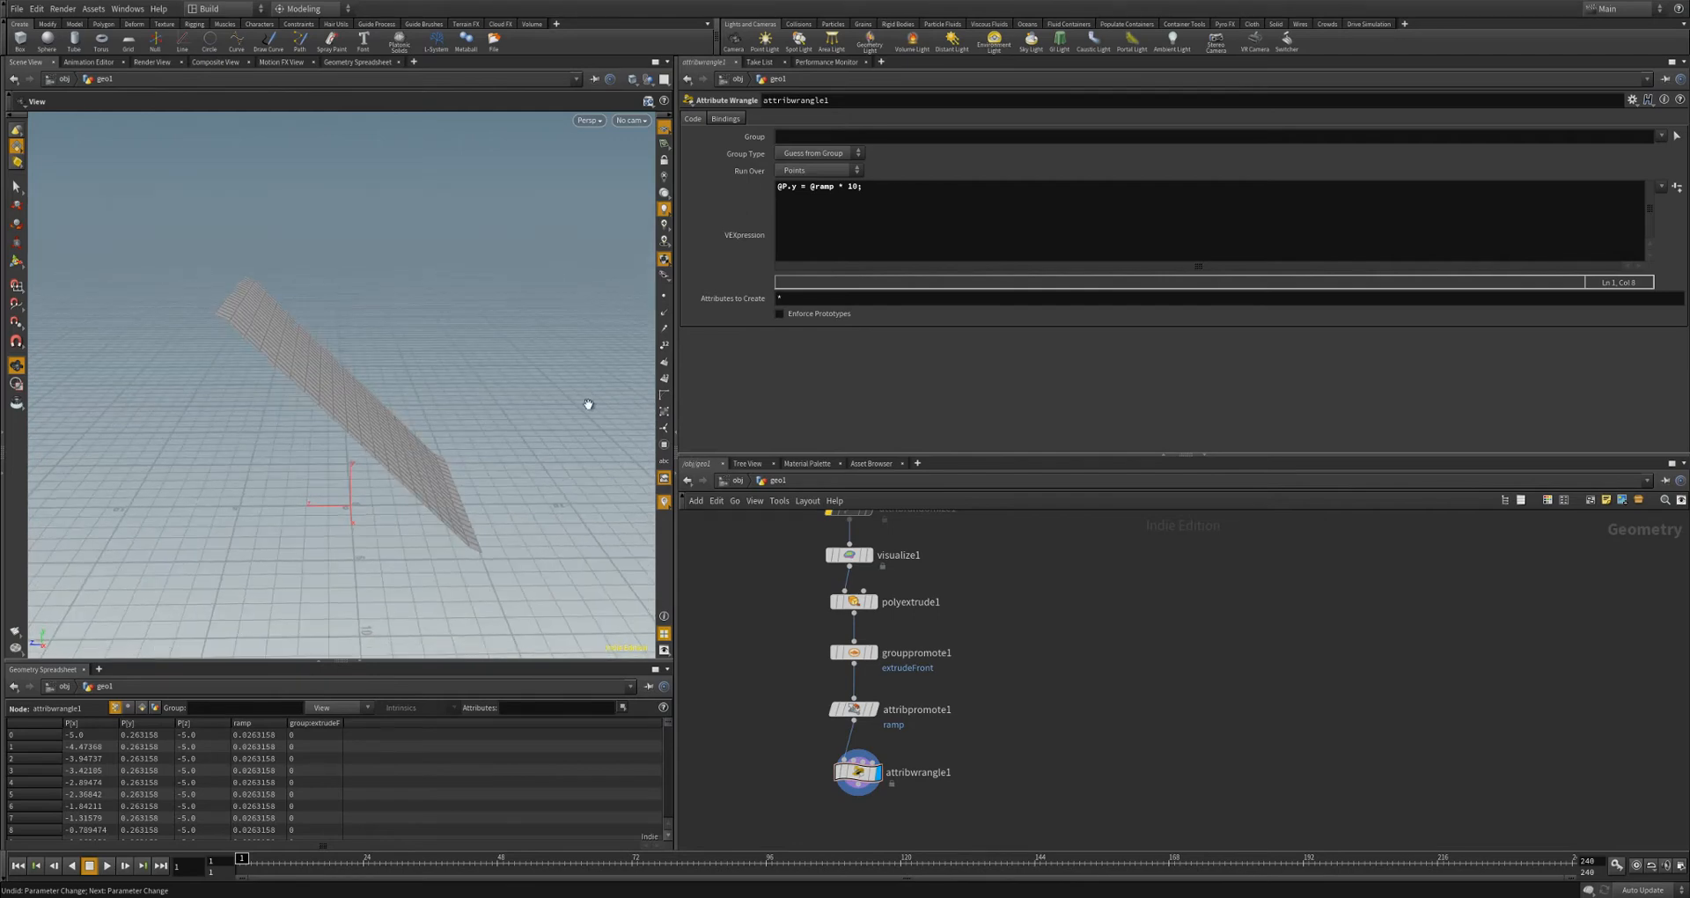
left_click_drag(426, 494, 392, 464)
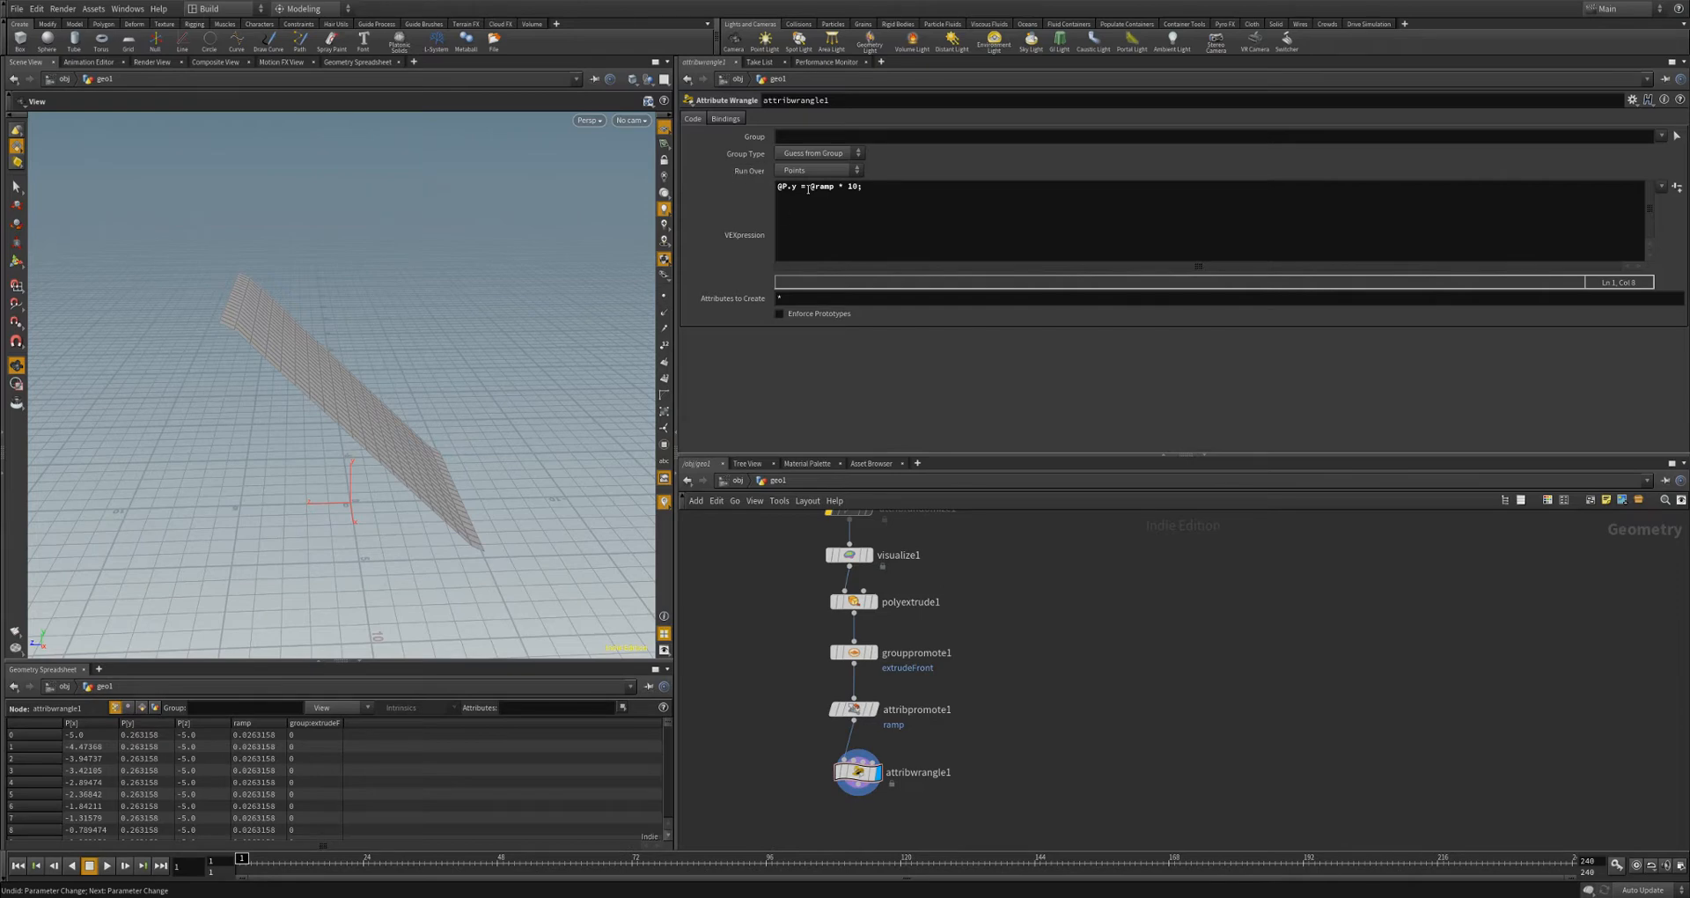
type("clamp(")
type("0")
type(", 3);")
left_click_drag(404, 490, 439, 480)
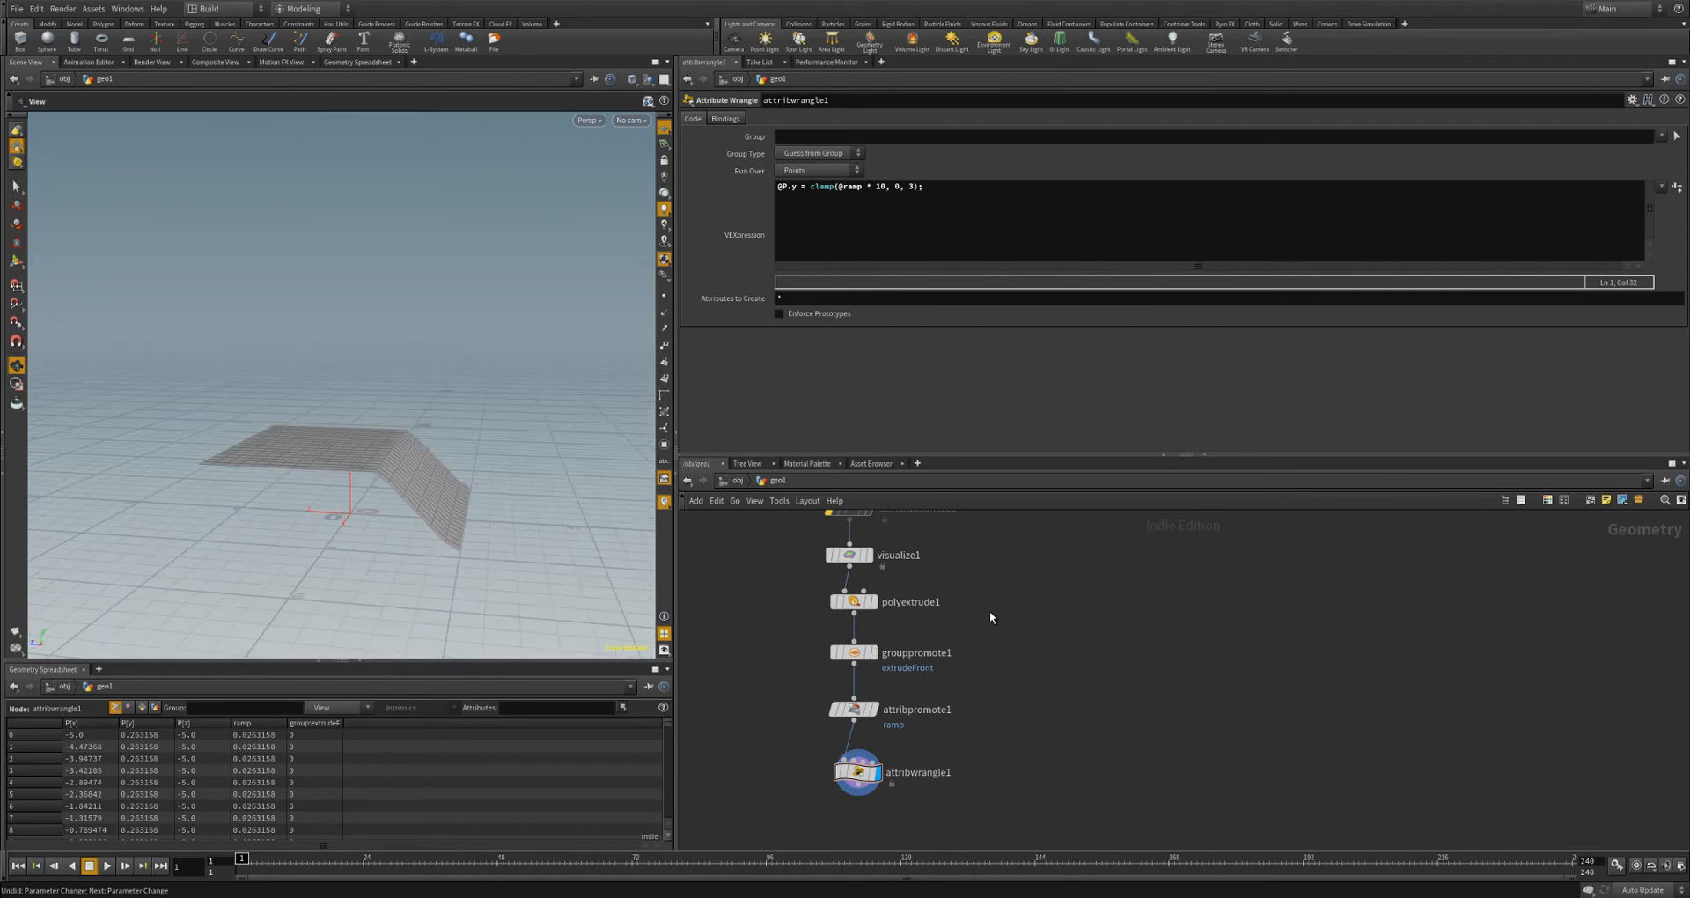
middle_click_drag(1014, 533, 1015, 516)
left_click_drag(395, 457, 422, 471)
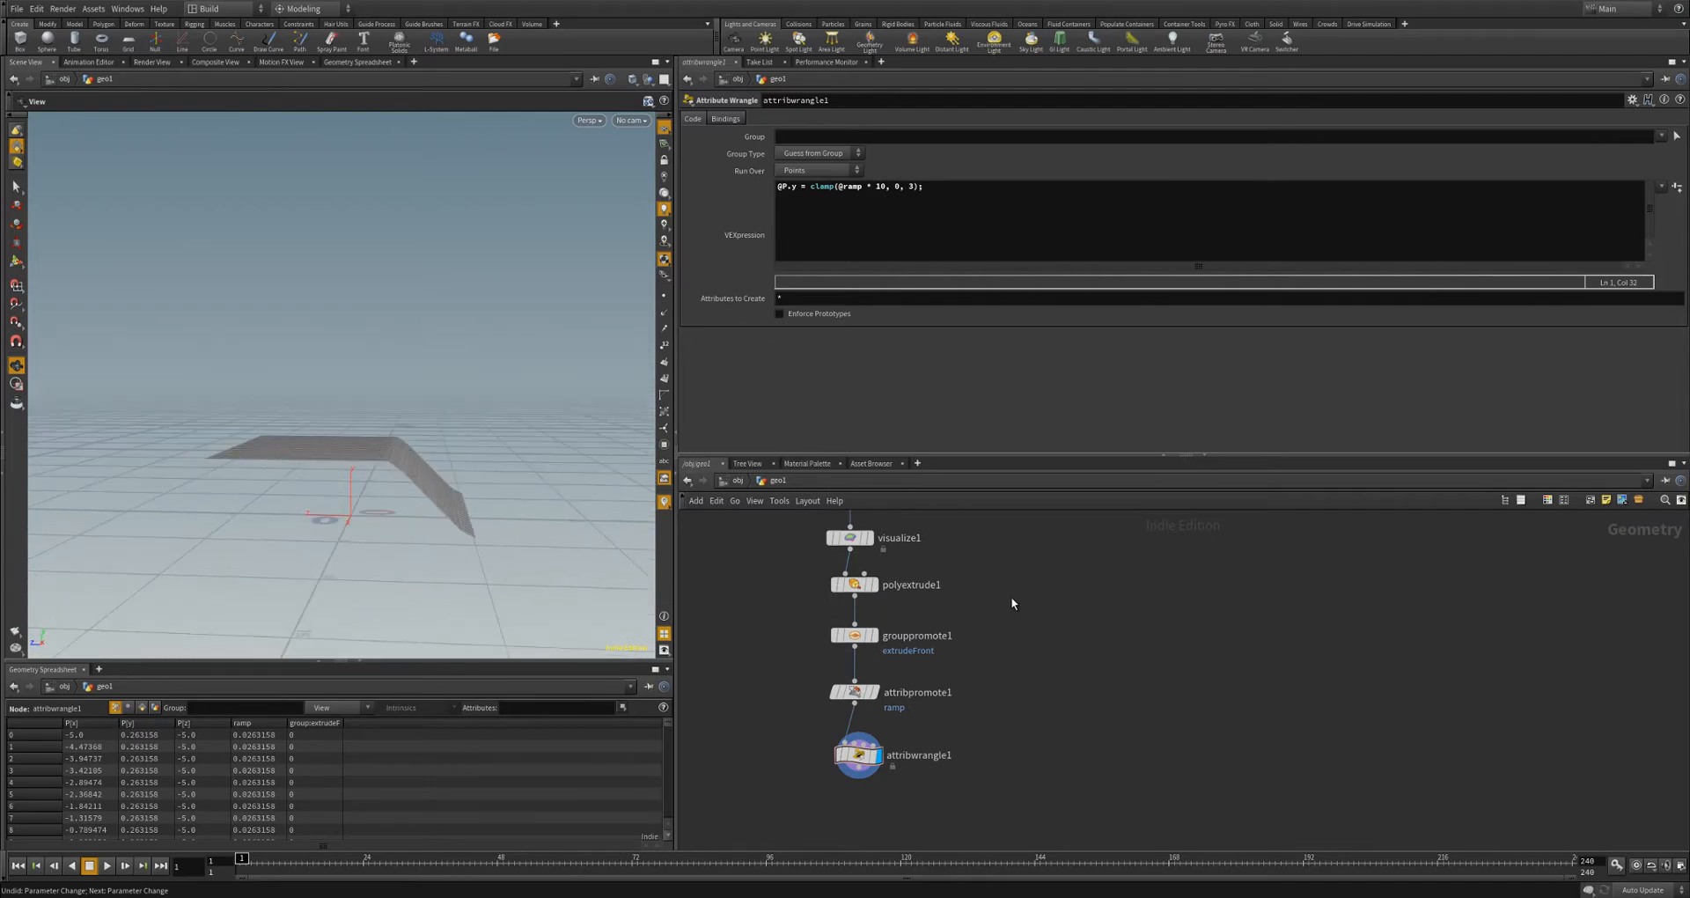
- Set the ramp multiplier inside the clamp expression to 5
double_click(883, 186)
type("5")
key("Return")
key("BackSpace")
mouse_move(468, 520)
left_mouse_down()
mouse_move(446, 453)
mouse_move(467, 539)
mouse_move(483, 520)
left_mouse_up()
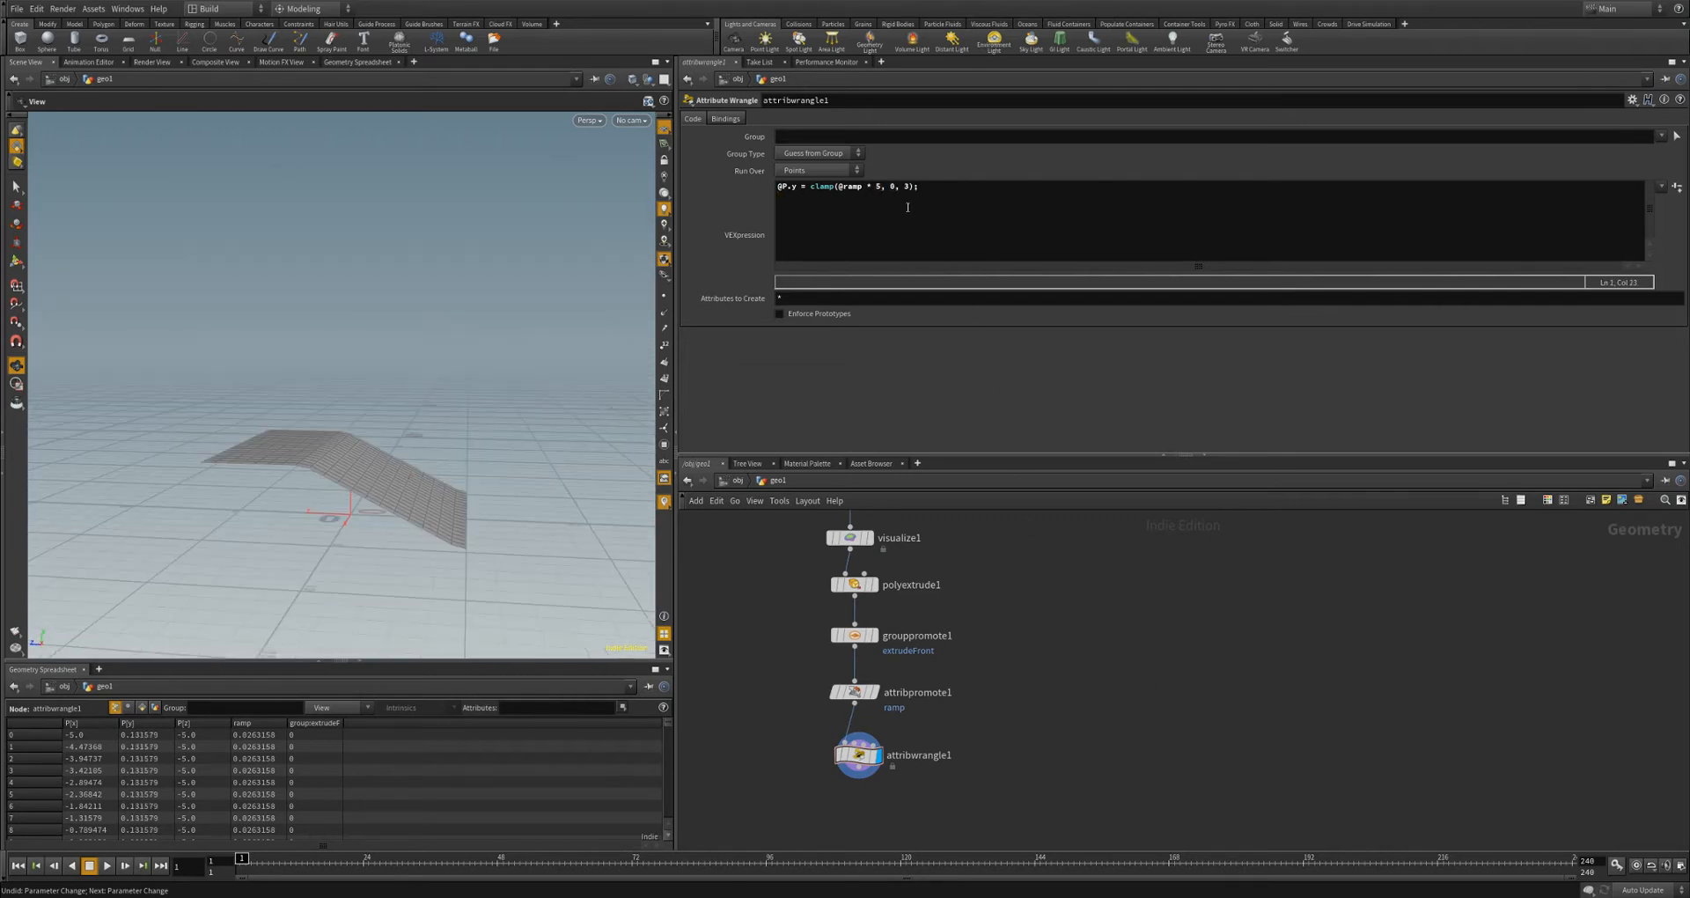
- Set the ramp multiplier inside the clamp expression to 20 and view the resulting surface
double_click(877, 187)
type("20")
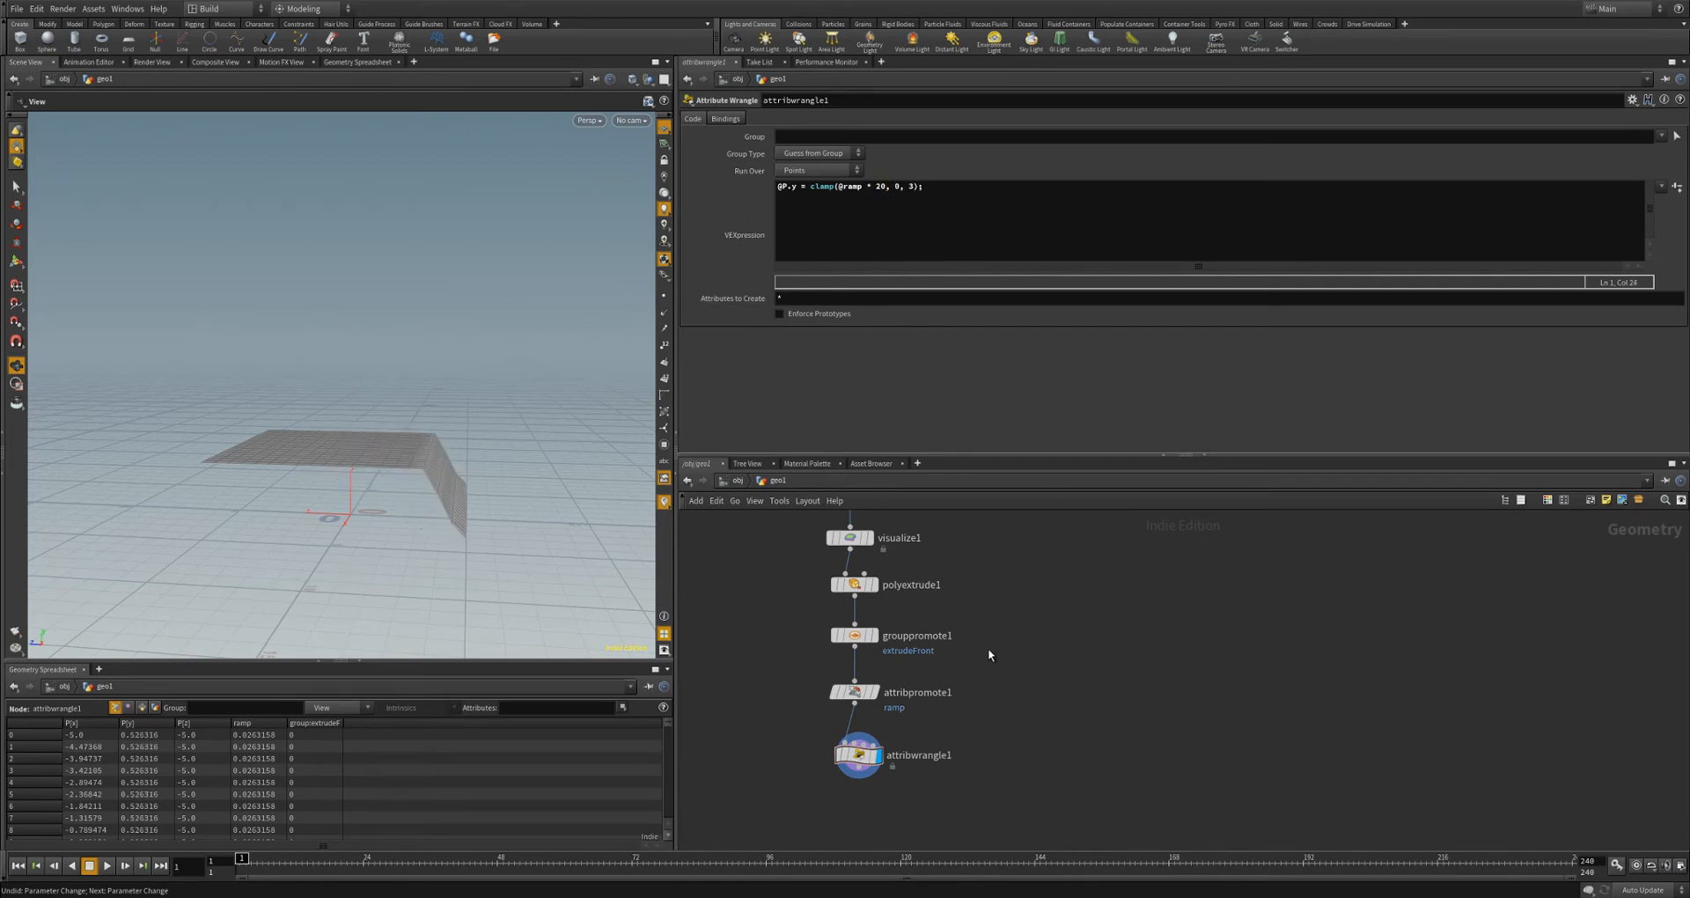
left_click_drag(405, 493, 441, 475)
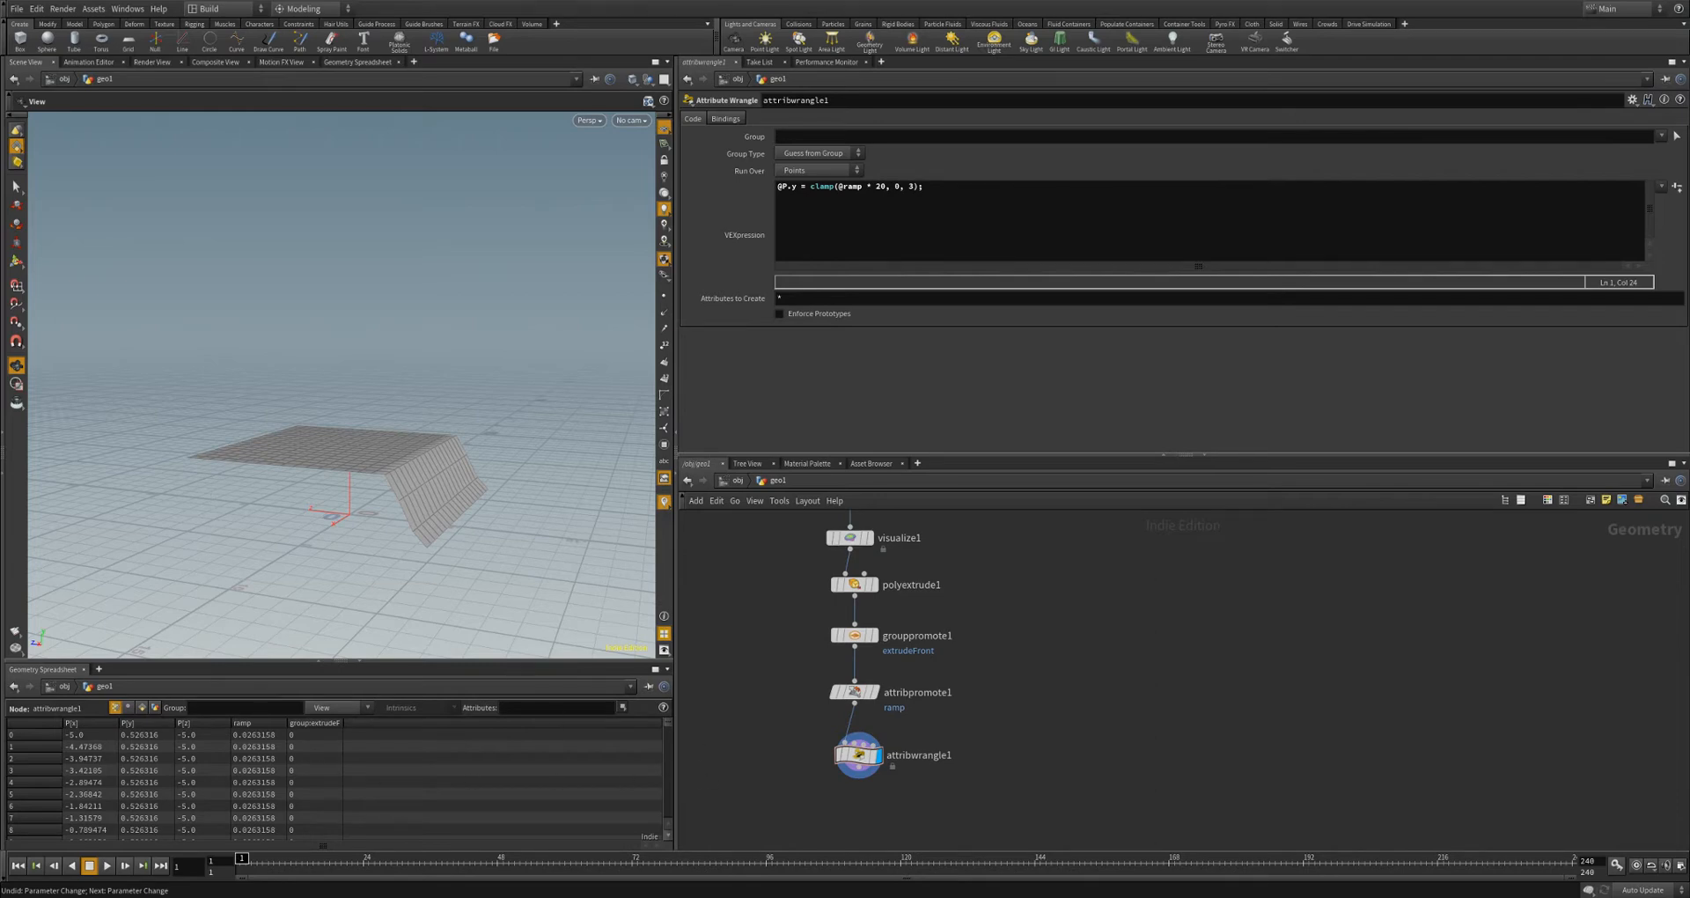
- Collapse the whole ramp node chain into a subnet and place it beside subnet1
left_click(862, 757)
scroll(1093, 673, "down", 3)
middle_click_drag(1060, 626, 1011, 695)
left_click_drag(823, 543, 1007, 813)
key("shift+c")
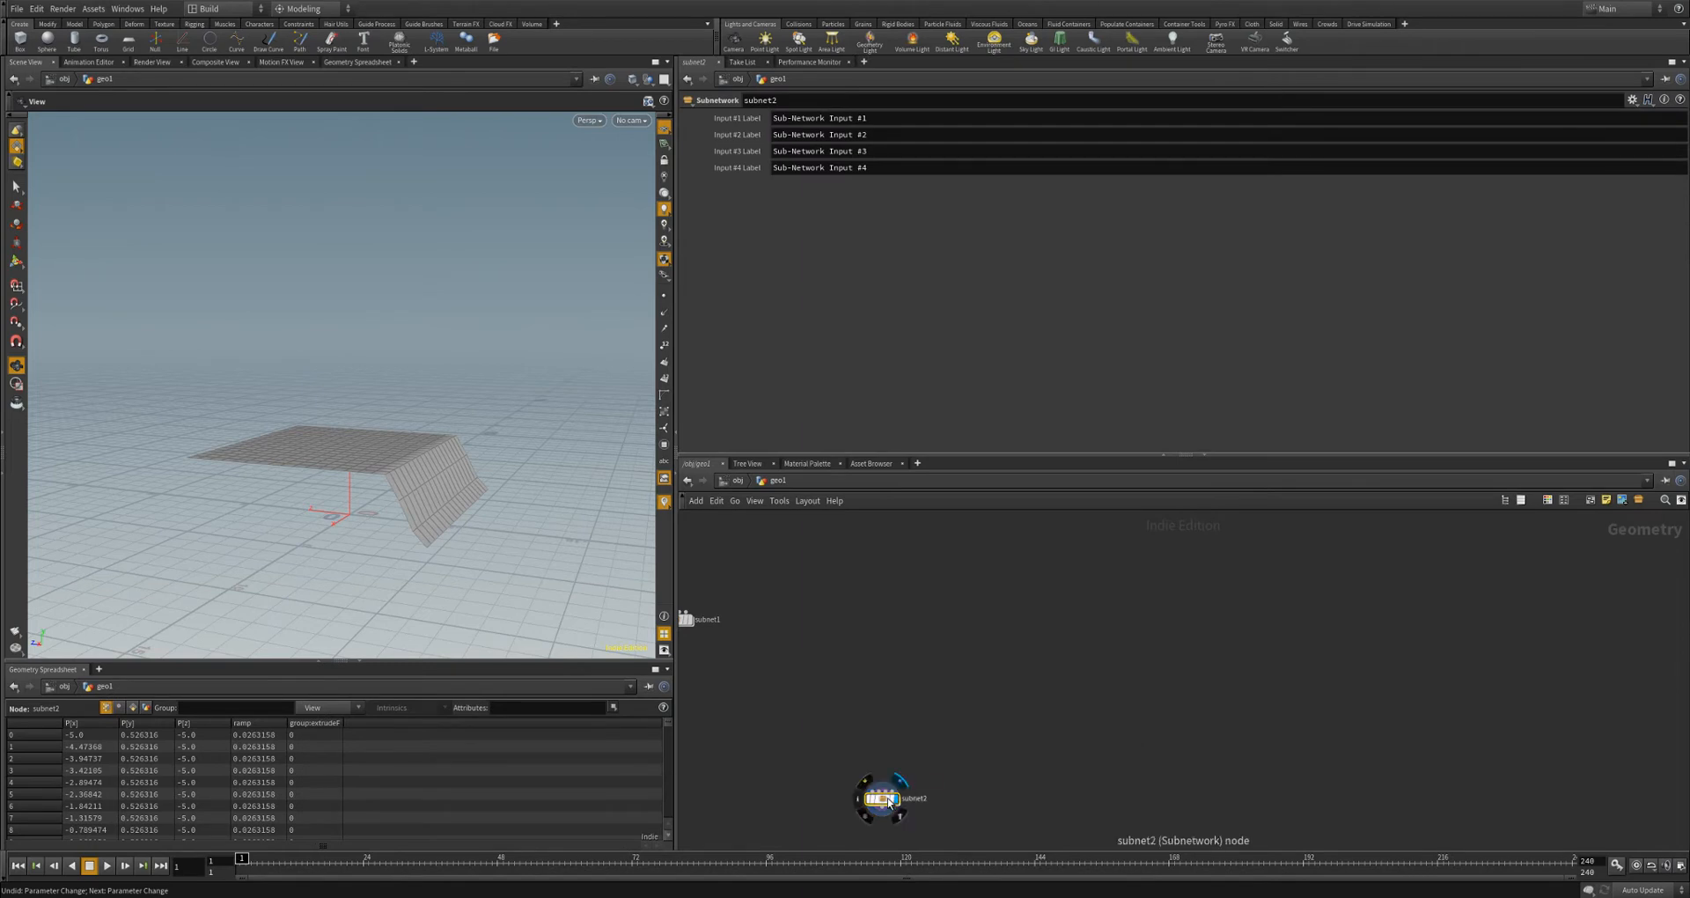
left_click_drag(889, 801, 774, 618)
middle_click_drag(891, 618, 863, 639)
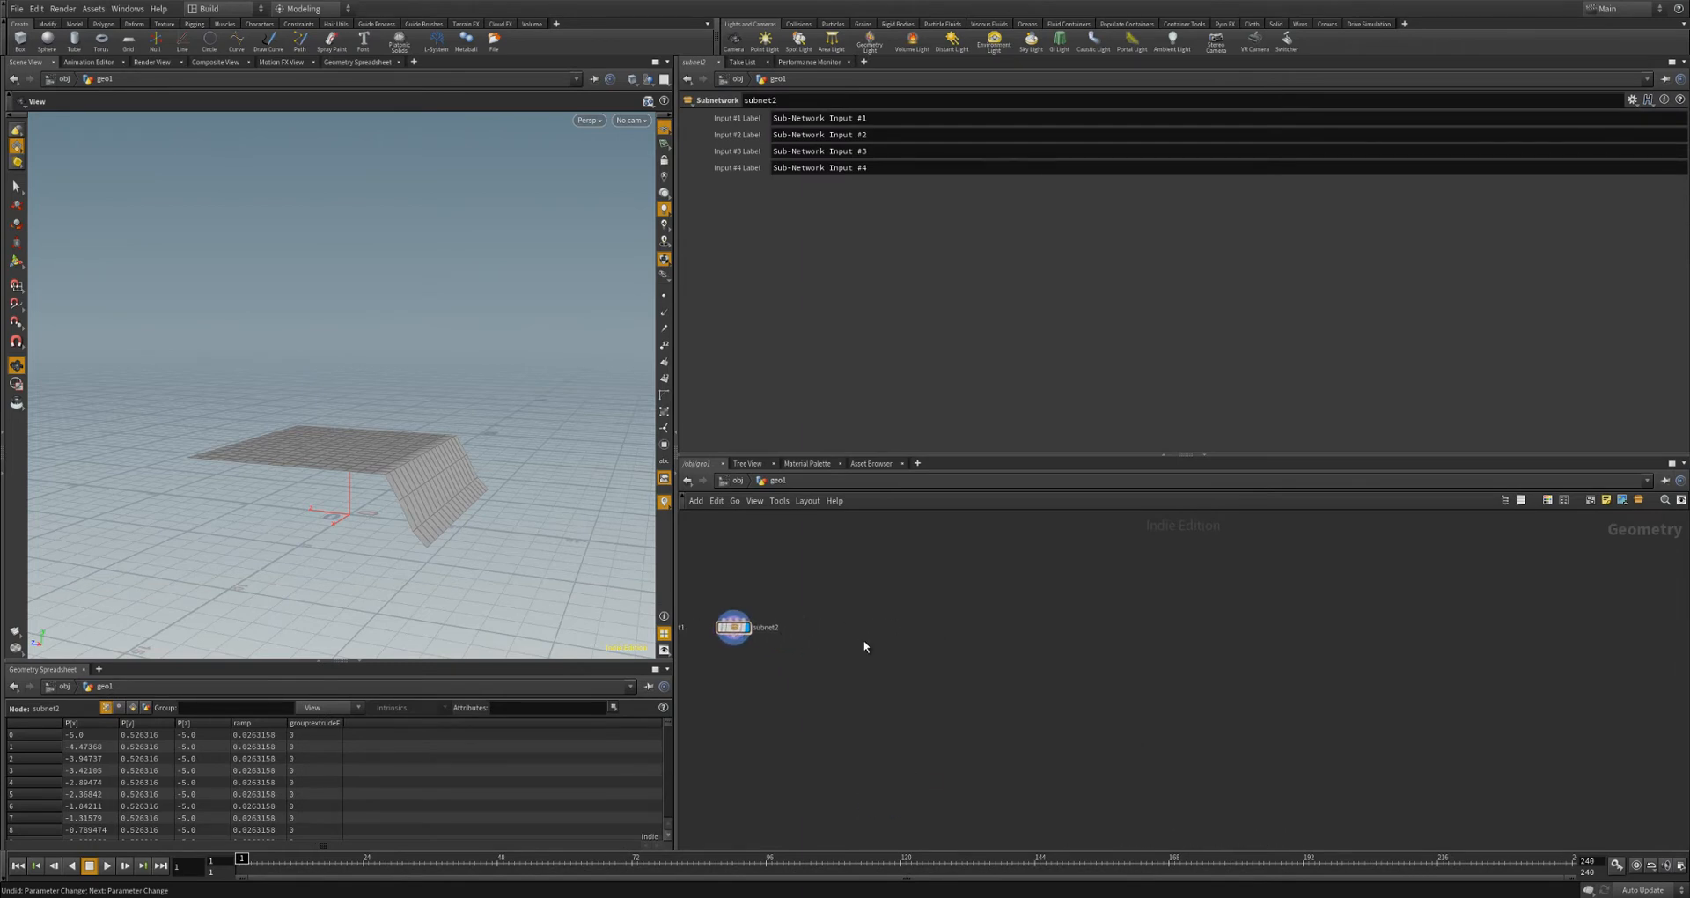
- Create a Grid node beside the subnets and frame the grid in the viewport
key("Tab")
key("Escape")
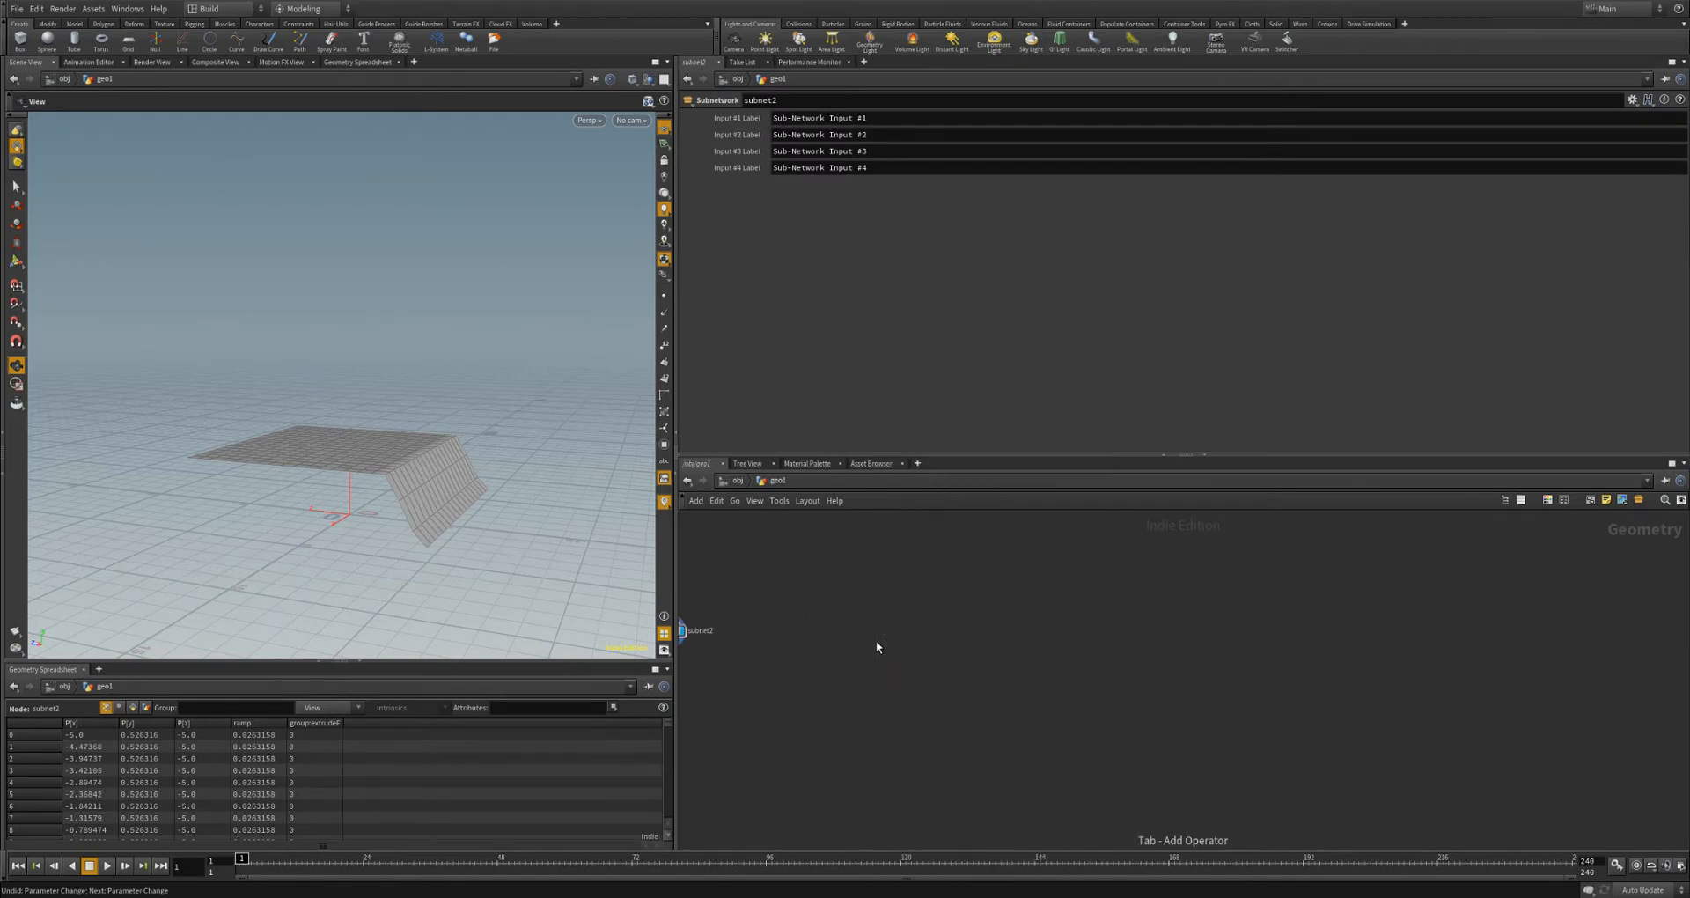
left_click(875, 641)
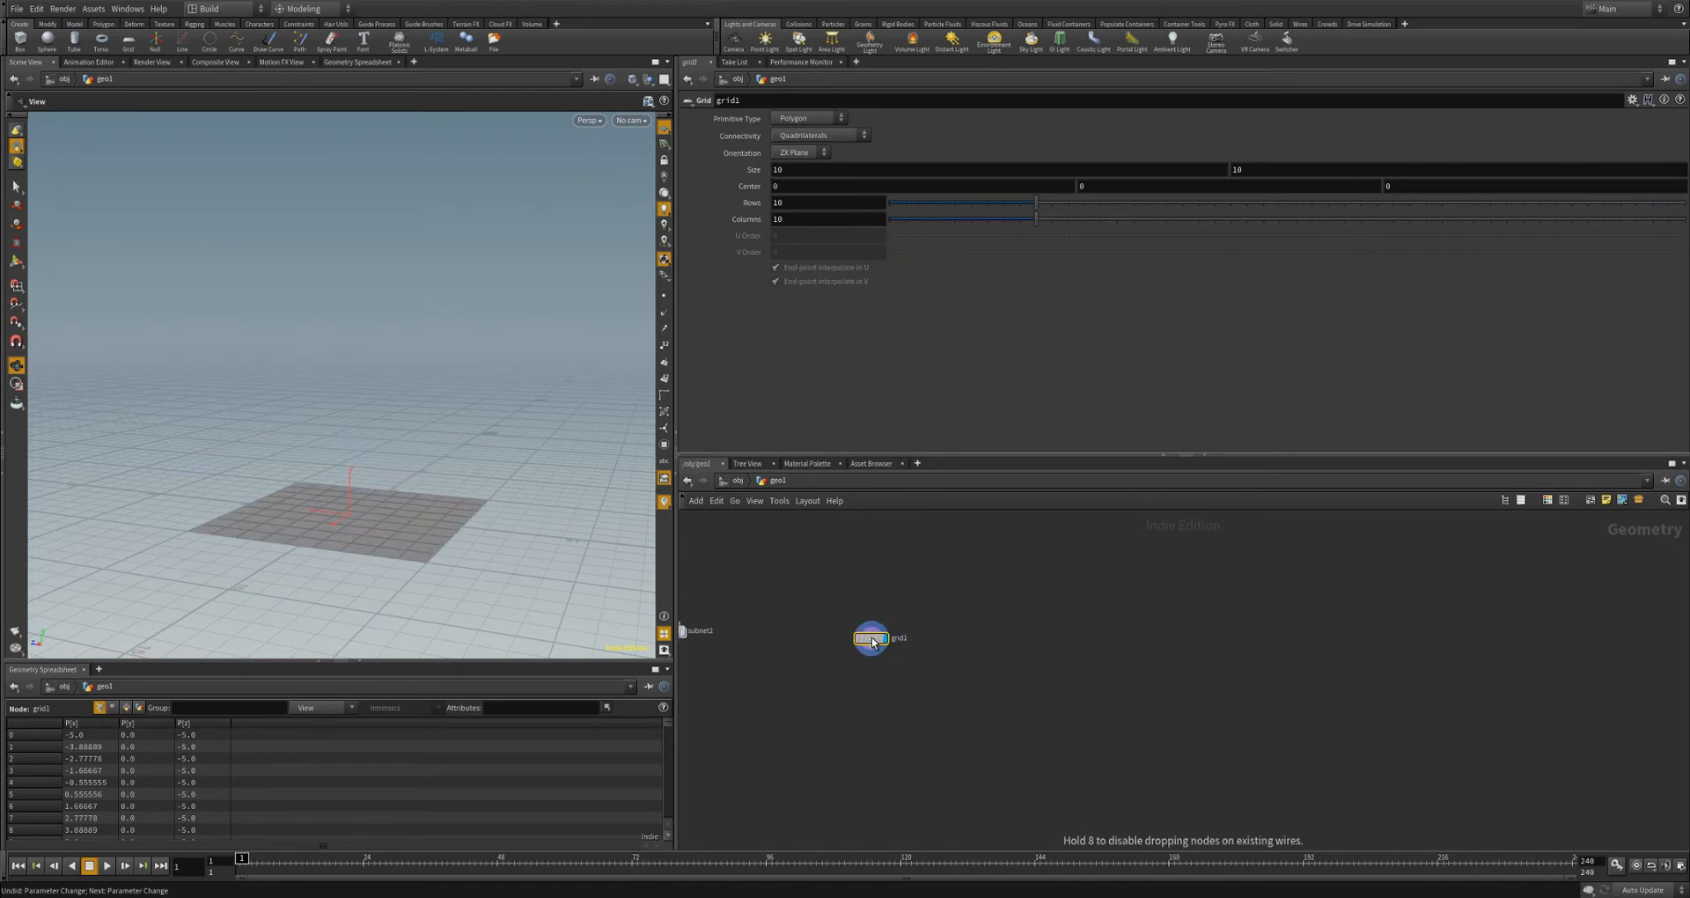
left_click_drag(873, 643, 856, 635)
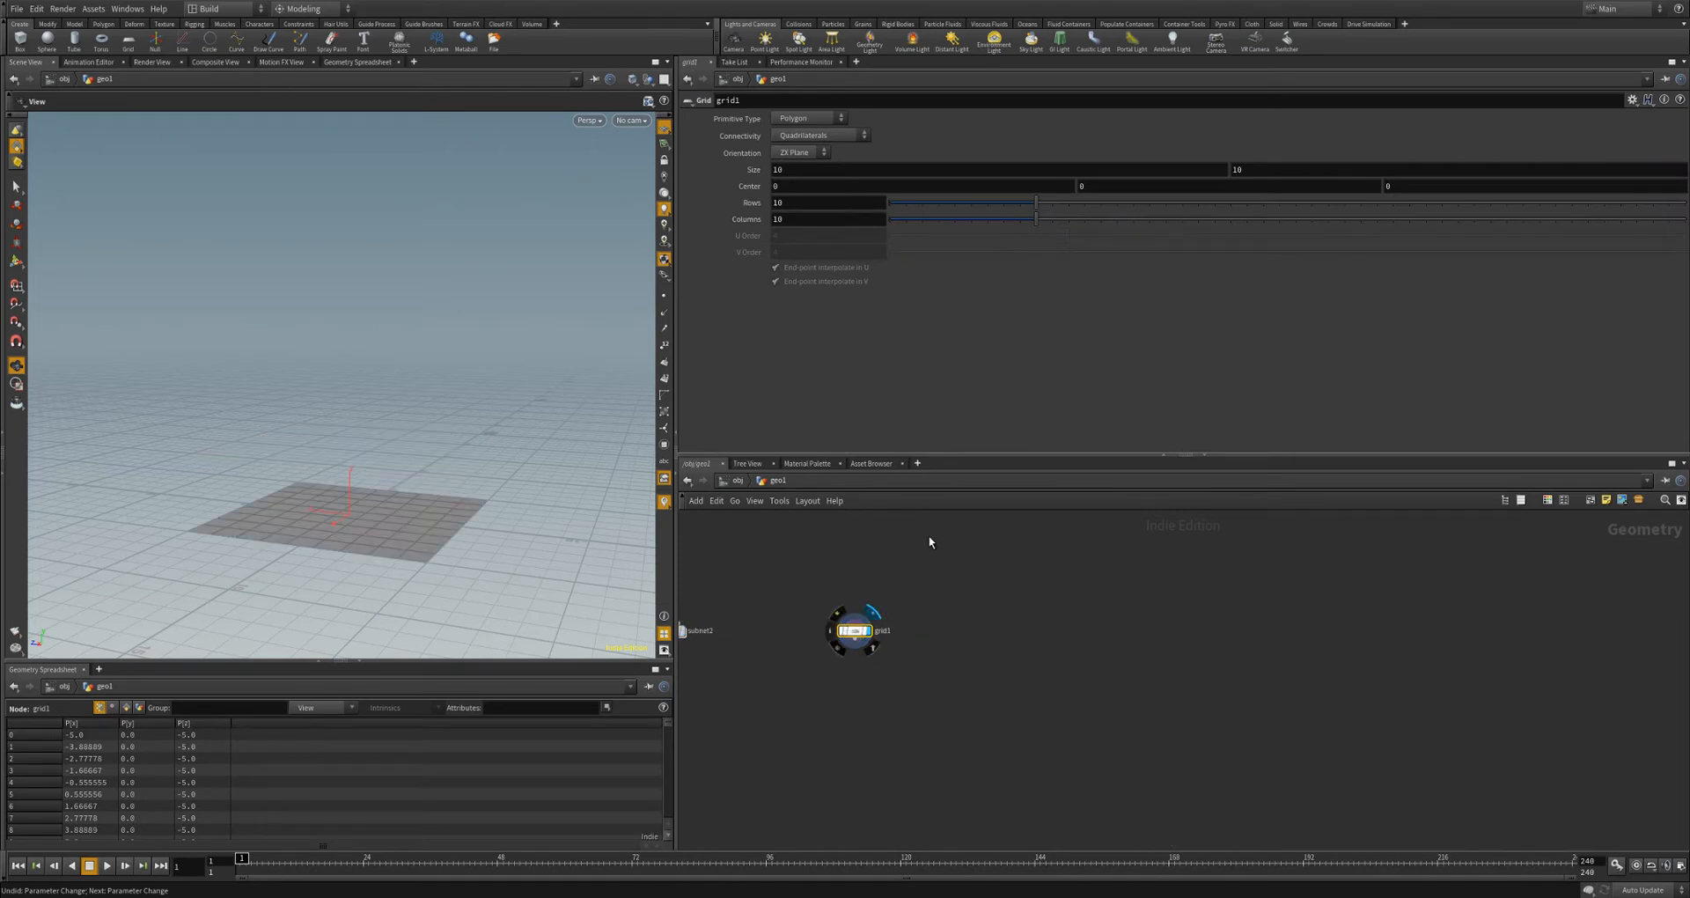
left_click_drag(235, 482, 260, 528)
right_click_drag(387, 519, 434, 453)
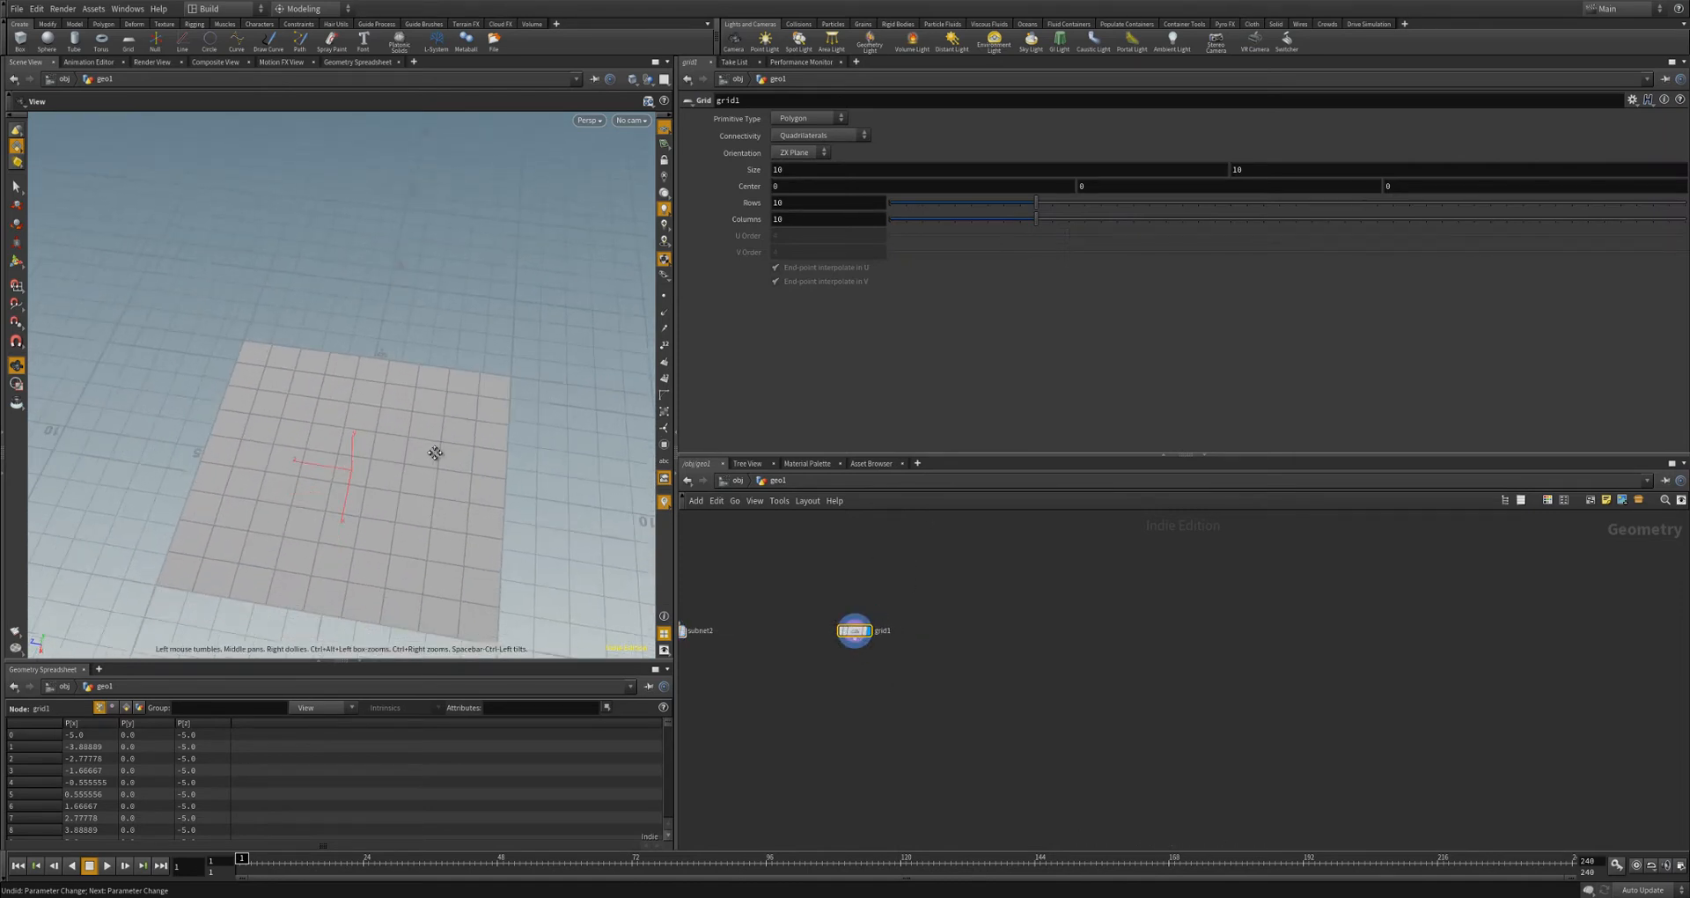
middle_click_drag(435, 452, 421, 340)
scroll(421, 343, "up", 3)
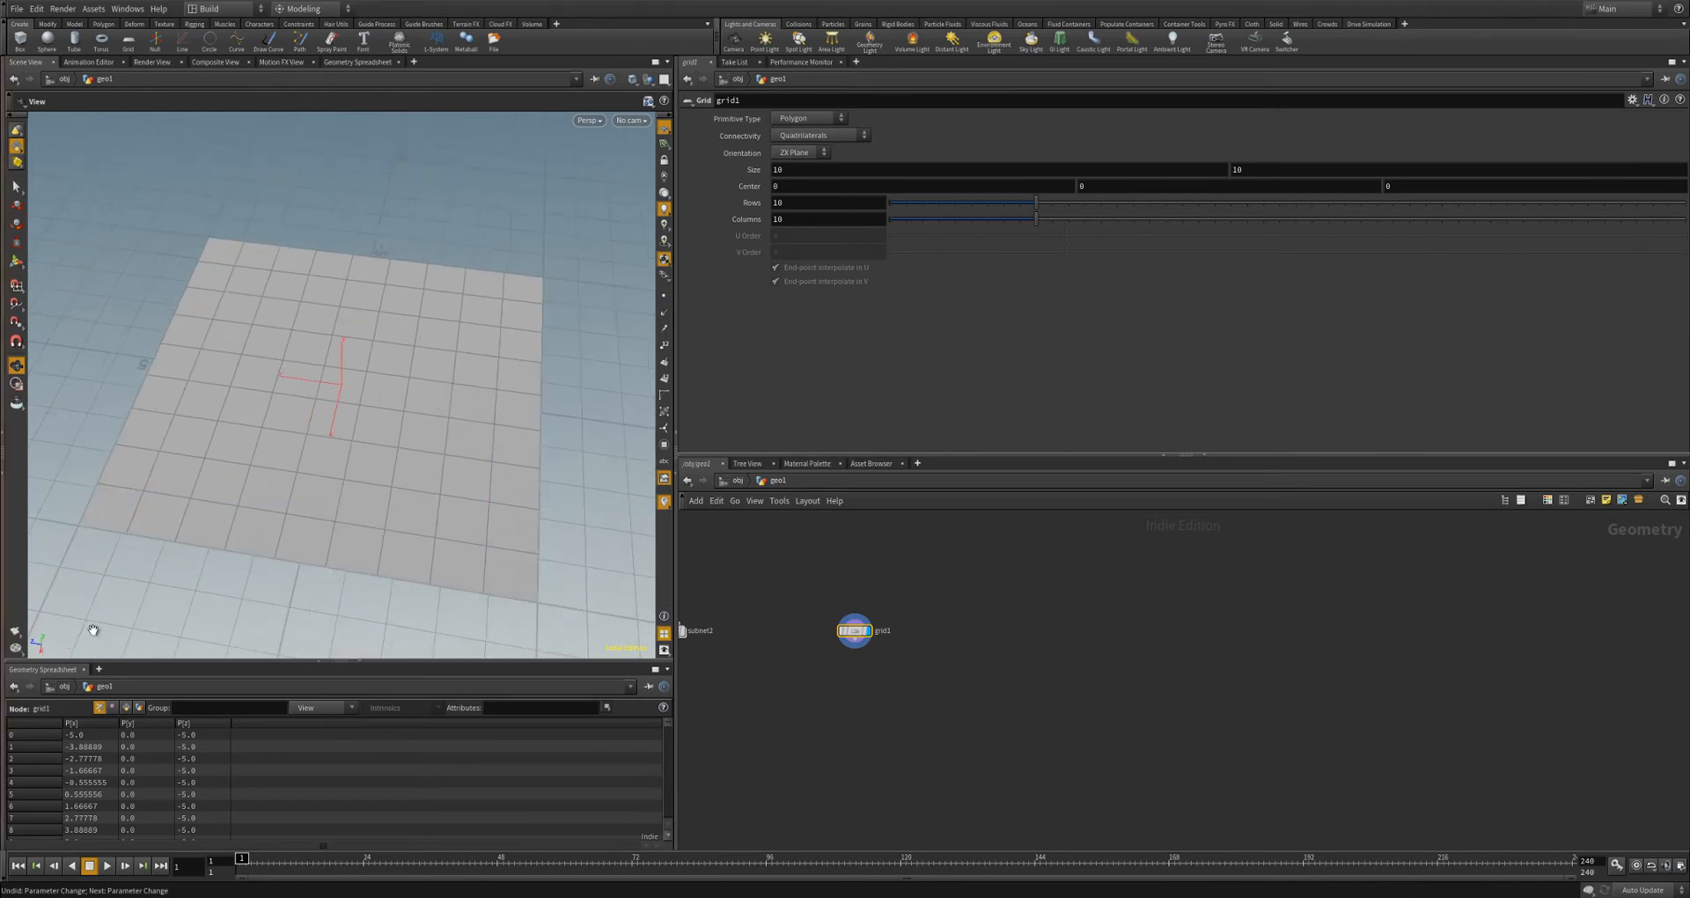
- Connect an Attribute Wrangle node to the grid's output and display it
left_click_drag(854, 644, 946, 662)
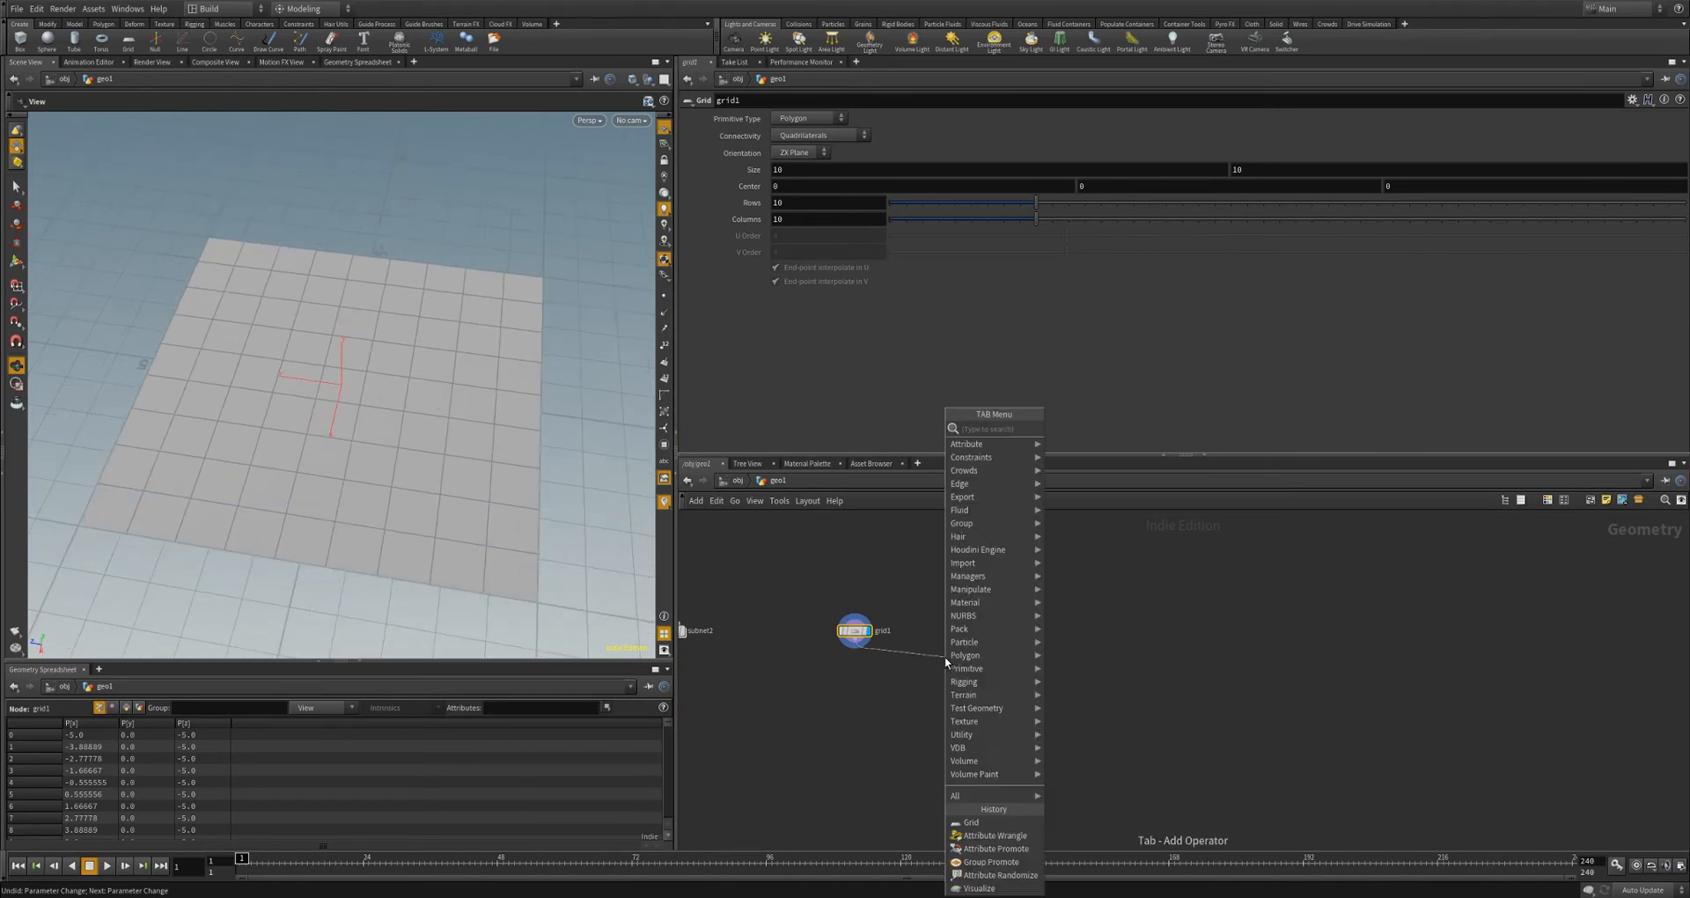
type("attribue")
key("BackSpace")
type("te wr")
key("Return")
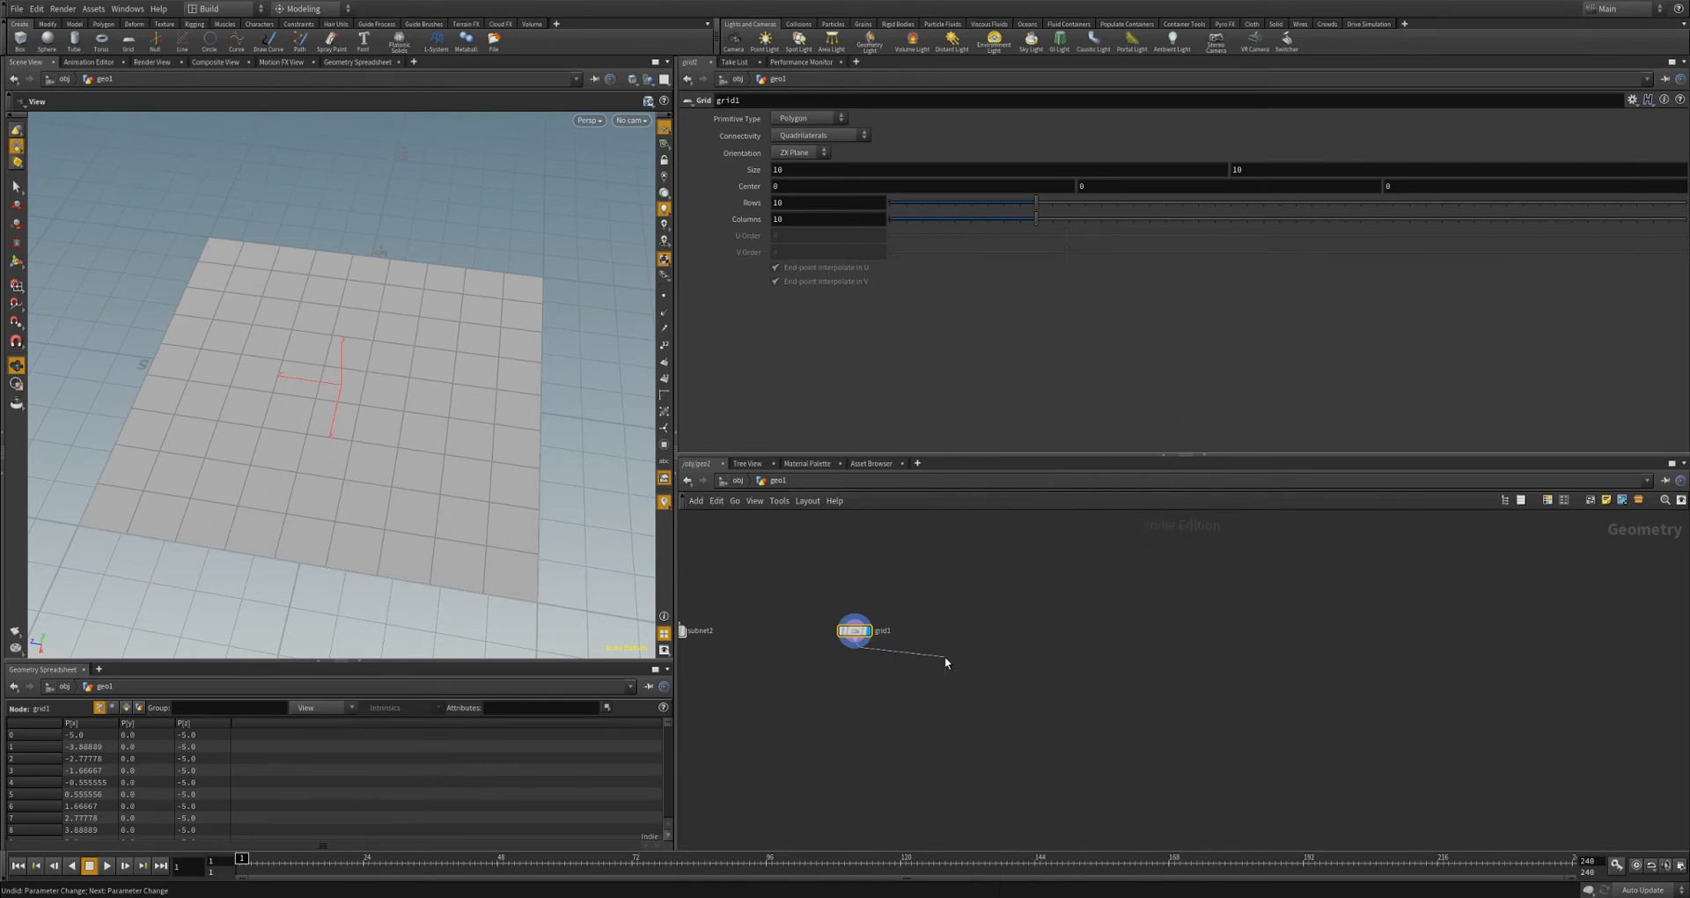
key("Return")
key("u")
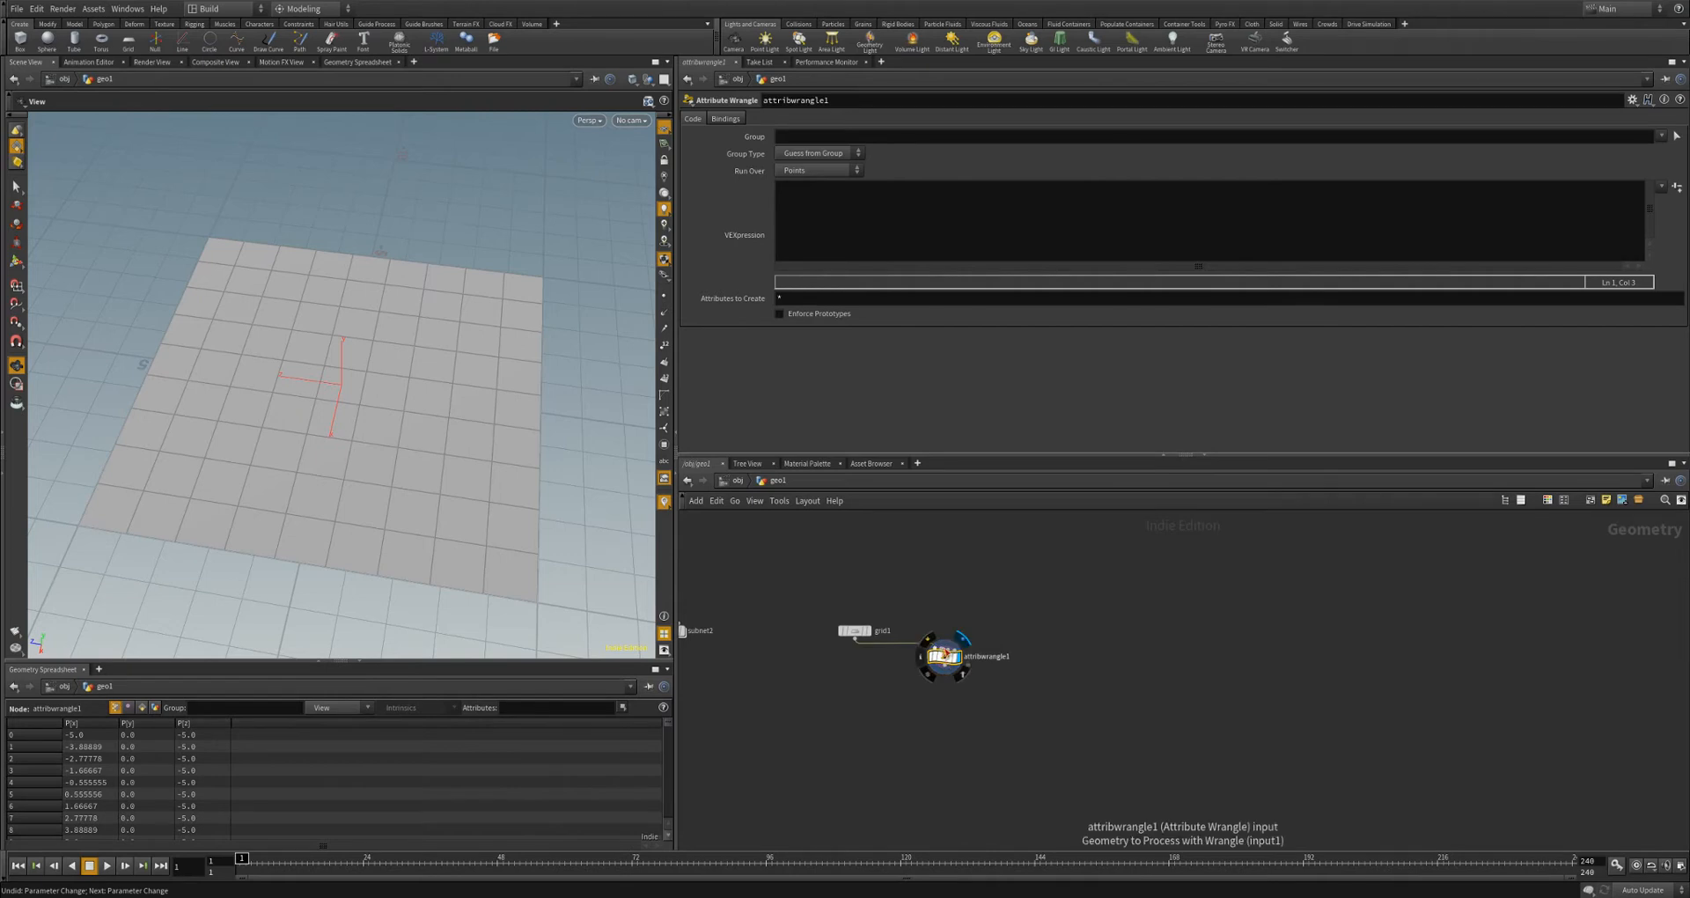
- Write int center_point = addpoint(0, @P); in the wrangle's VEXpression
right_click_drag(582, 423, 548, 408)
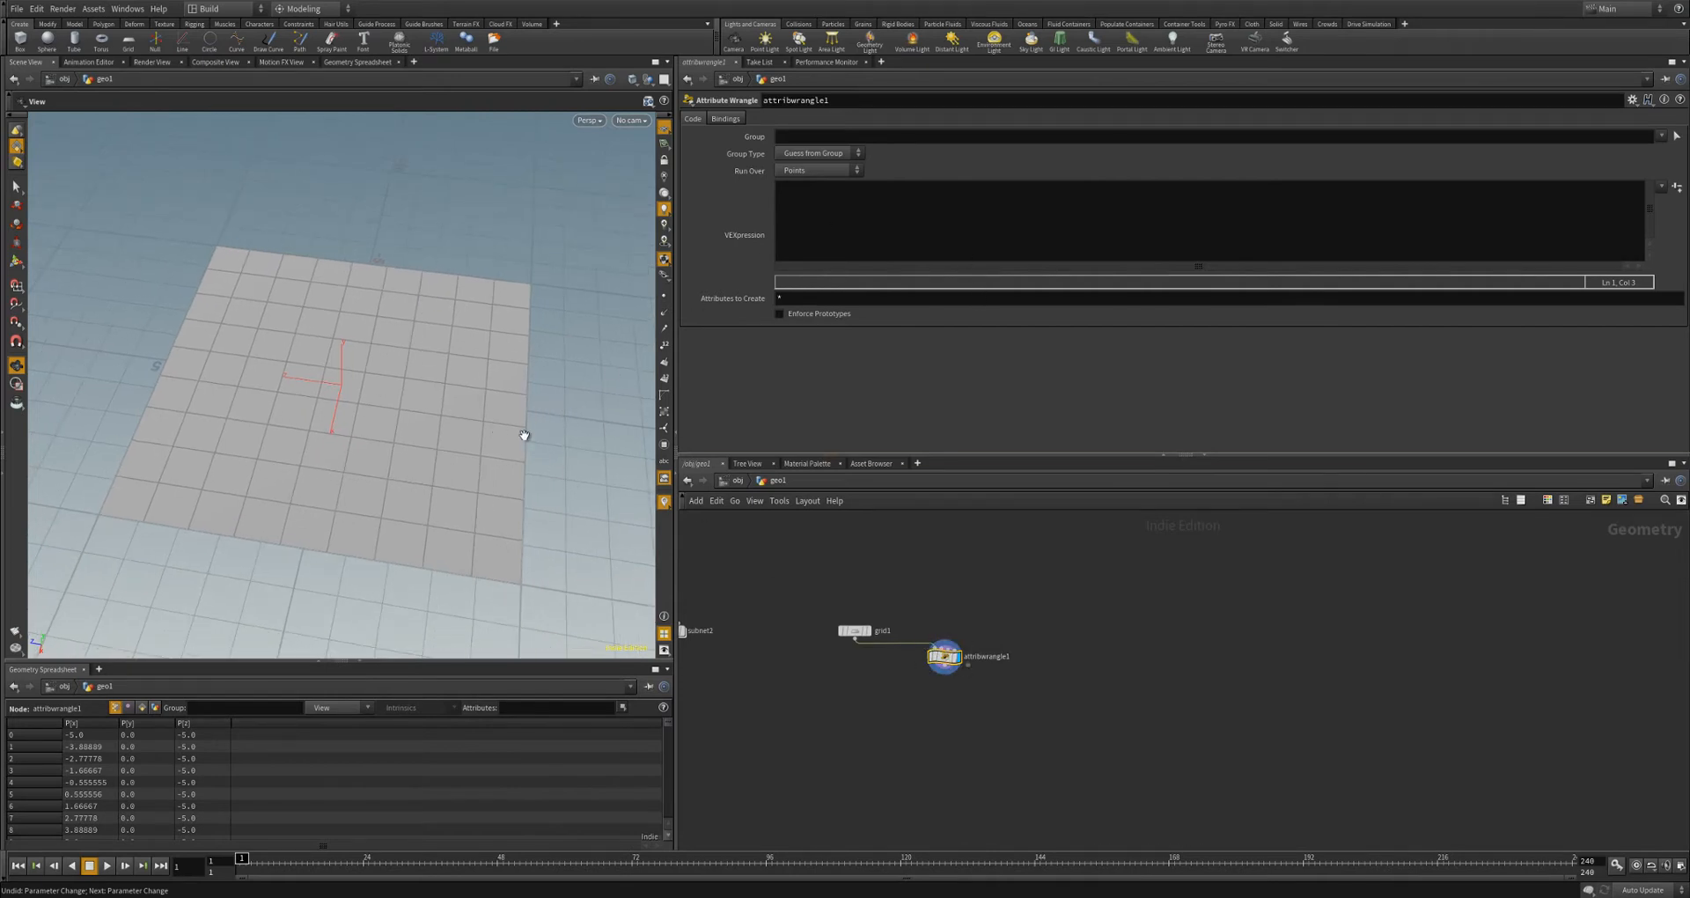
left_click_drag(513, 406, 455, 399)
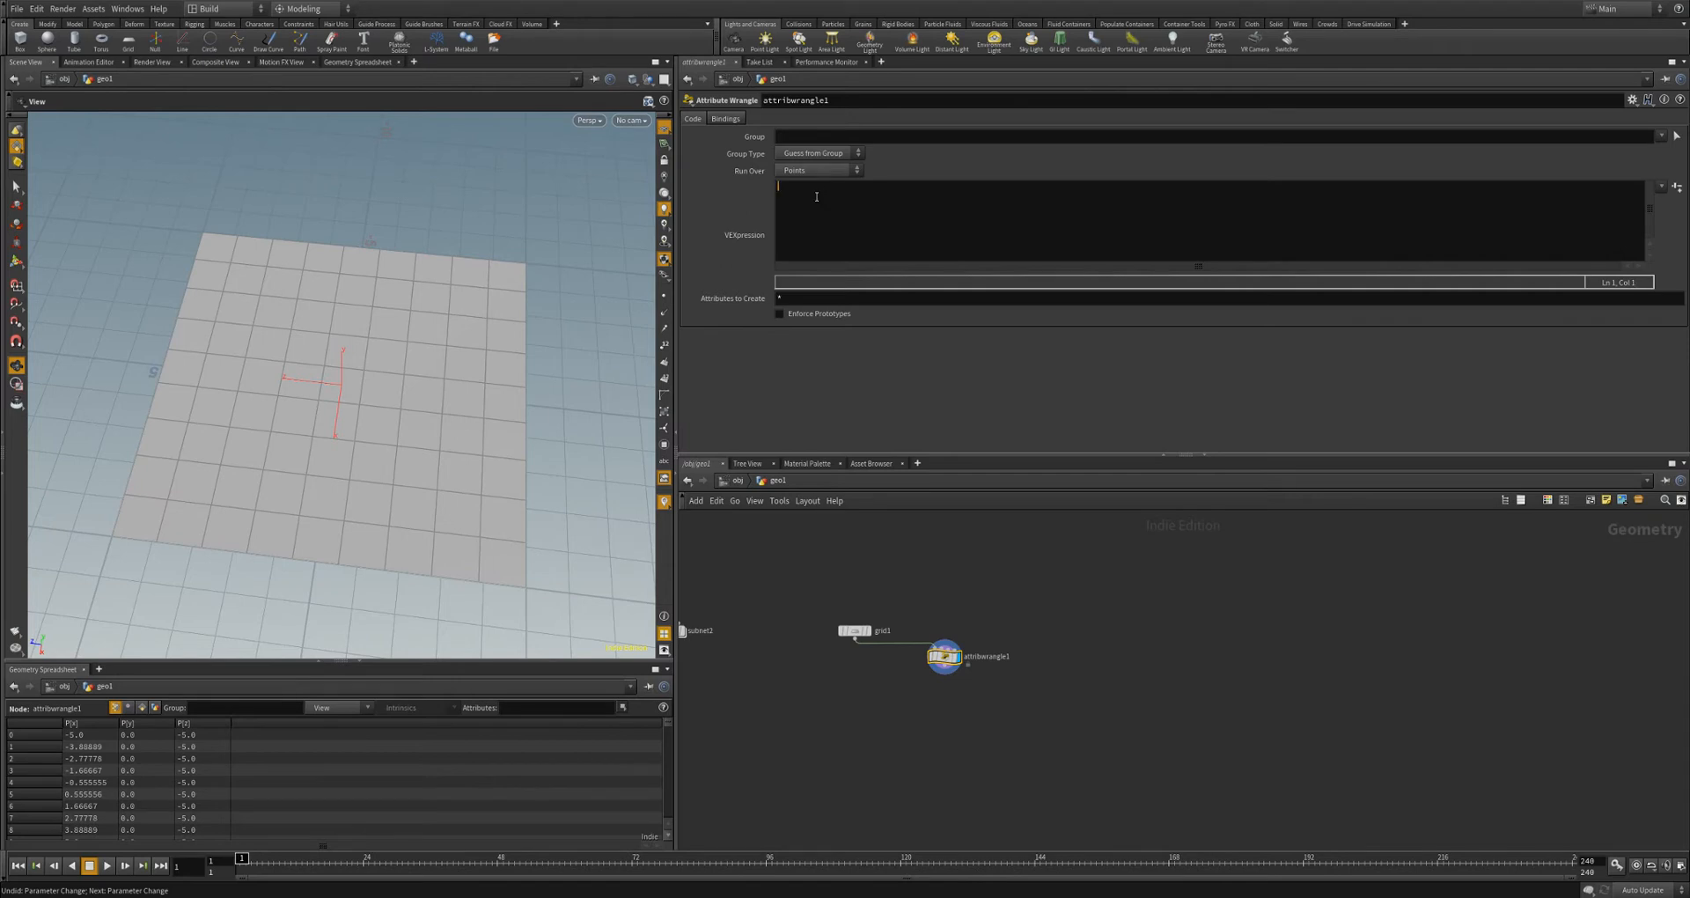
type("int")
type(" new_point")
key("BackSpace")
key("BackSpace")
key("BackSpace")
key("BackSpace")
key("BackSpace")
key("BackSpace")
key("BackSpace")
type("center_point = addpoint")
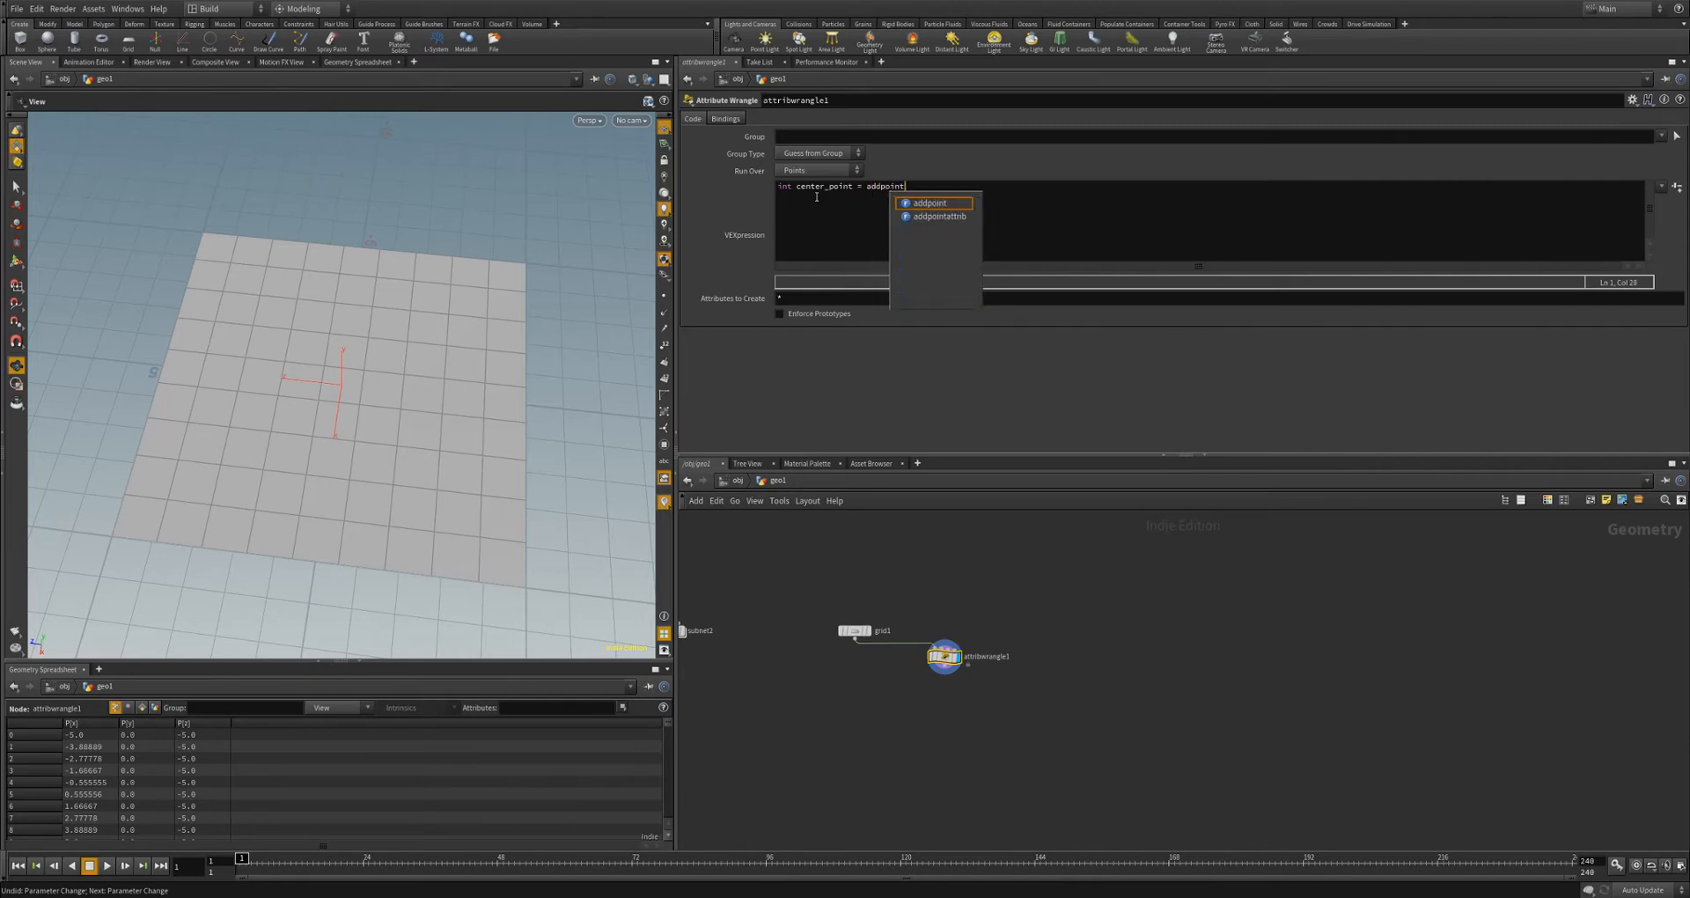
type("(0,")
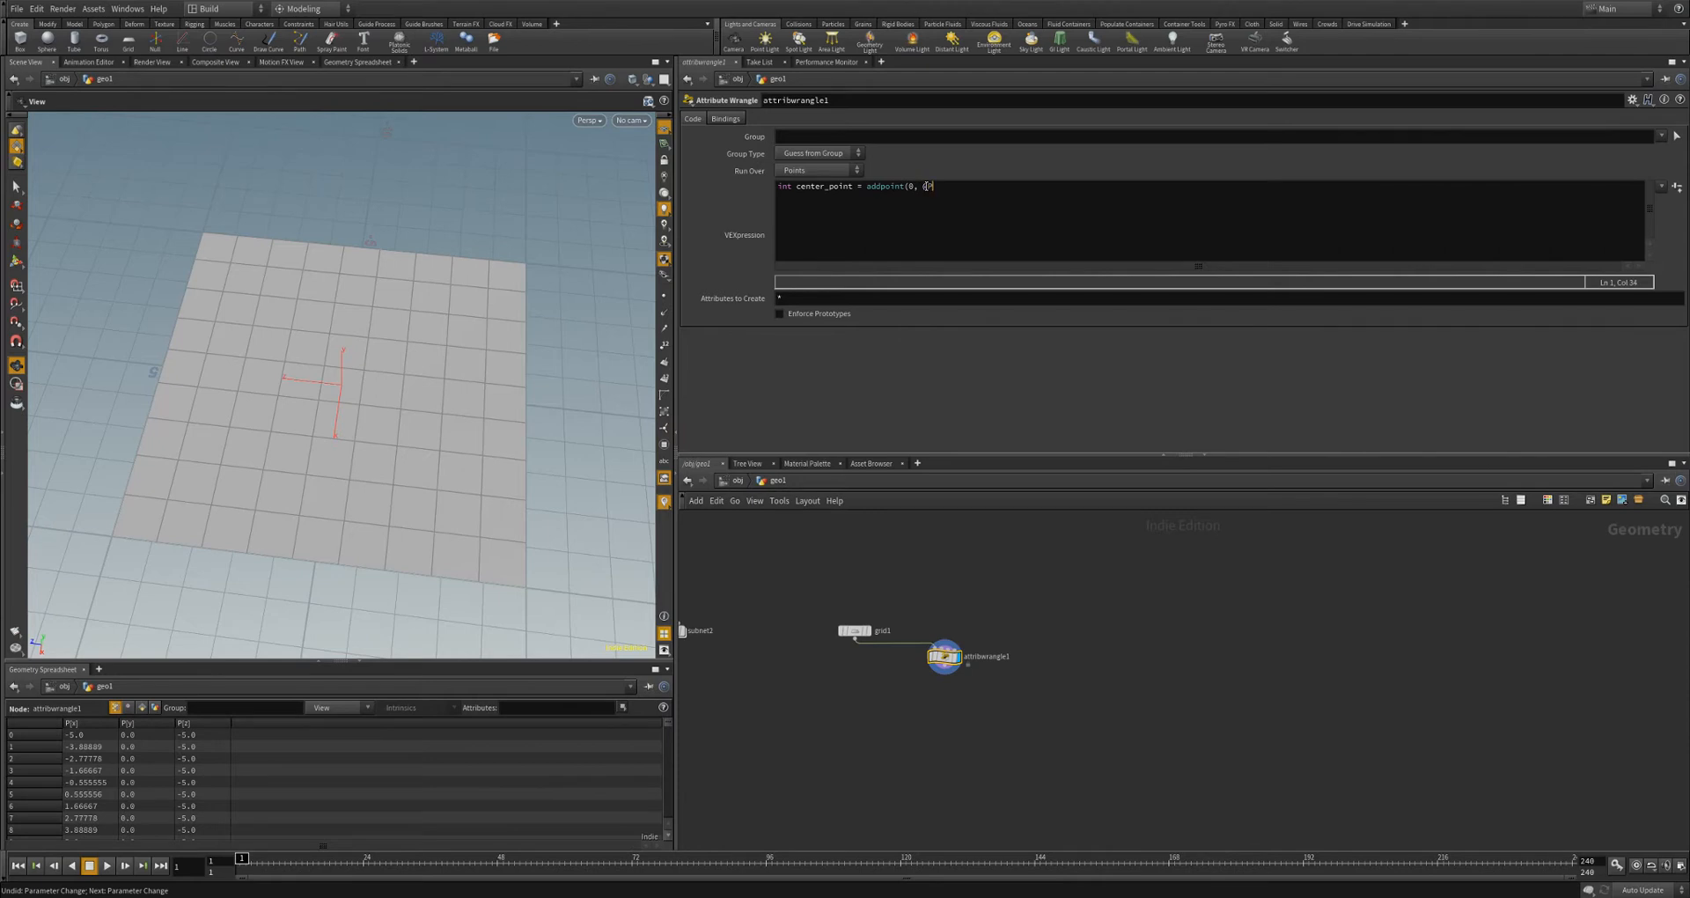
type("@P);")
- Set the wrangle to run over Primitives, display points in the viewport and switch the spreadsheet to primitive attributes
left_click(802, 166)
left_click(802, 187)
left_click(663, 296)
left_click_drag(480, 430, 532, 553)
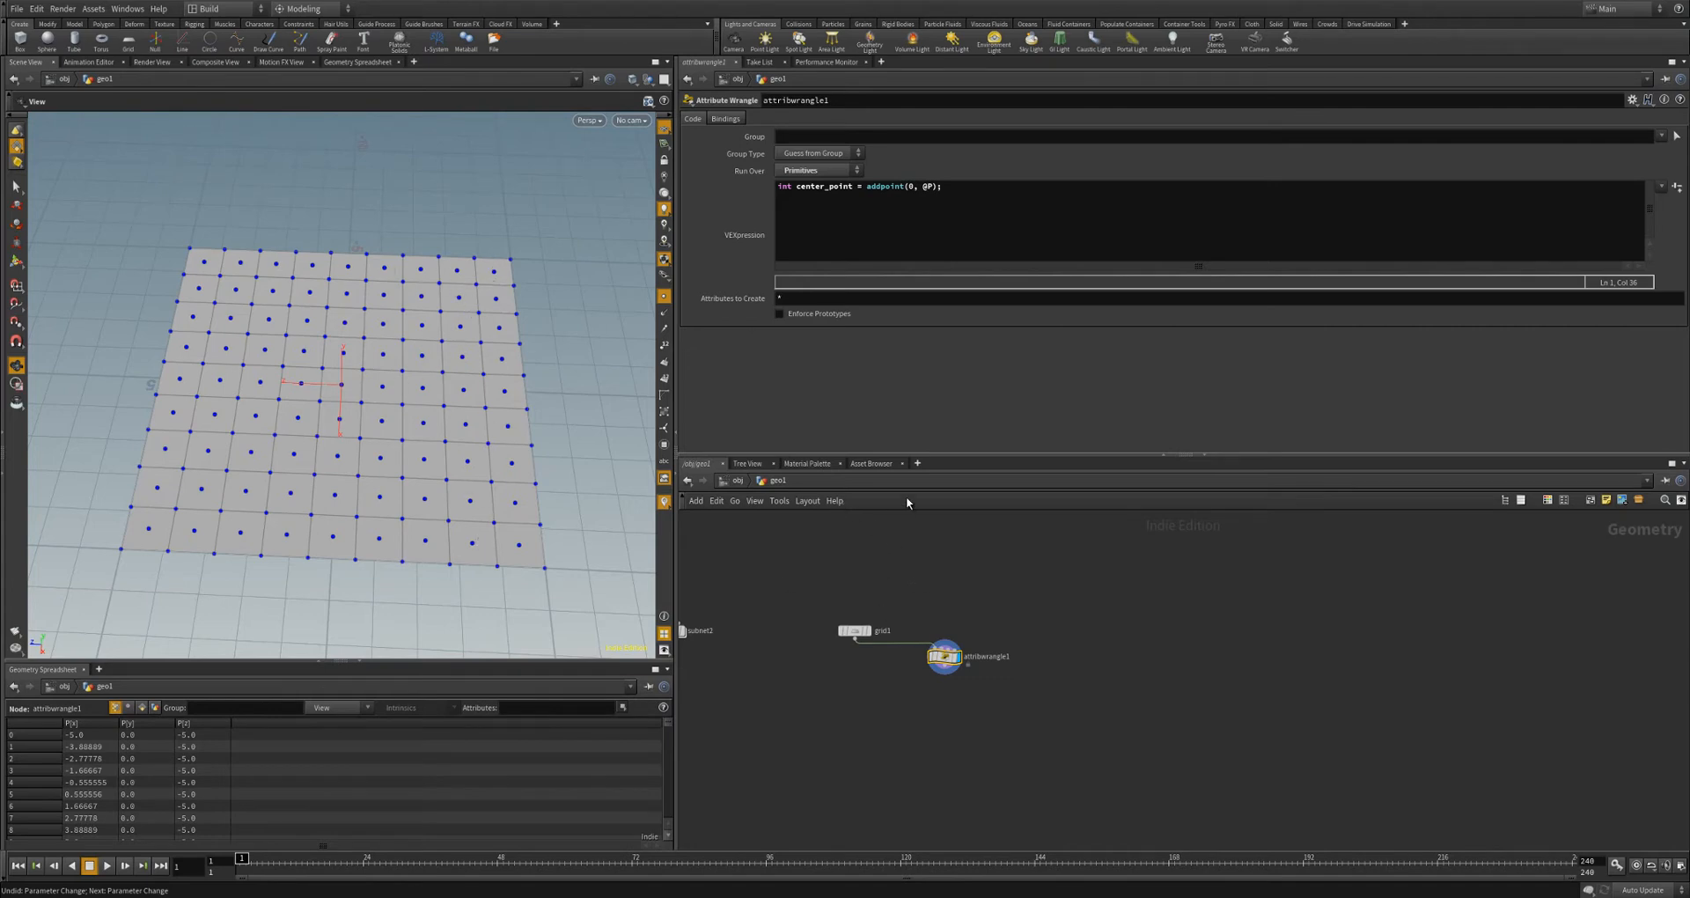
left_click(141, 706)
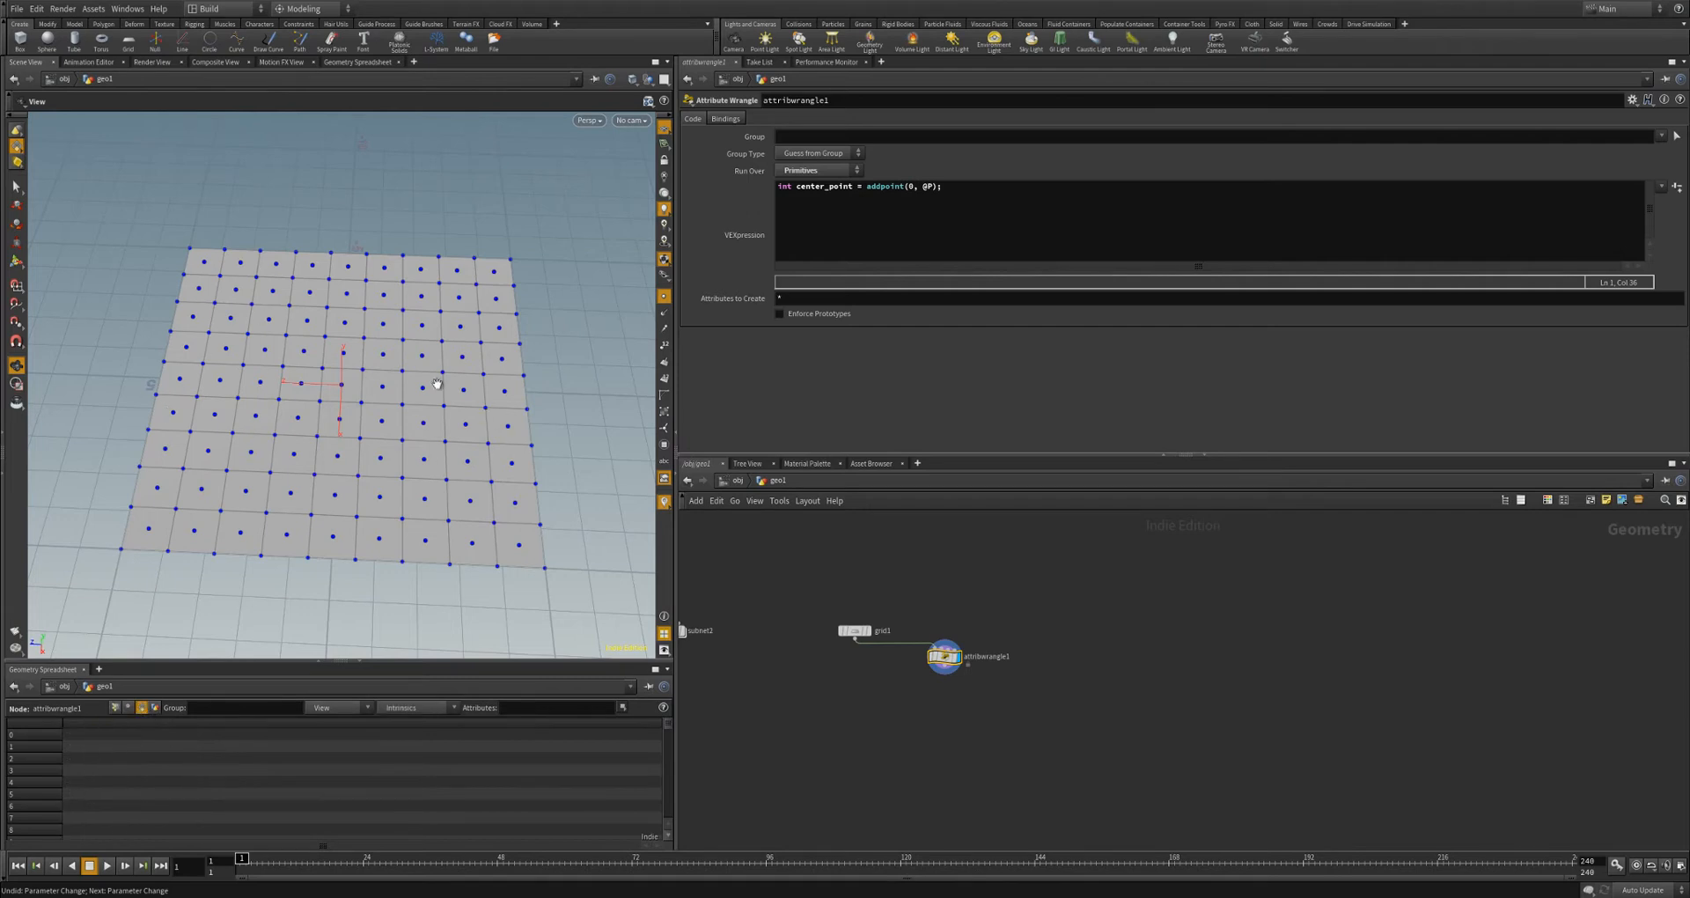
- Declare string groupName = "CenterPoints"; below the addpoint line in the wrangle code
left_click(960, 191)
key("Return")
type("tring")
type(" grou")
type("pn")
type("ame")
type(" = \"CenterPO")
type("oints")
type(";")
key("Return")
- Add the line addattrib(0, "point", groupName, 0); to the wrangle and check the CenterPoints values in the point spreadsheet
type("addat")
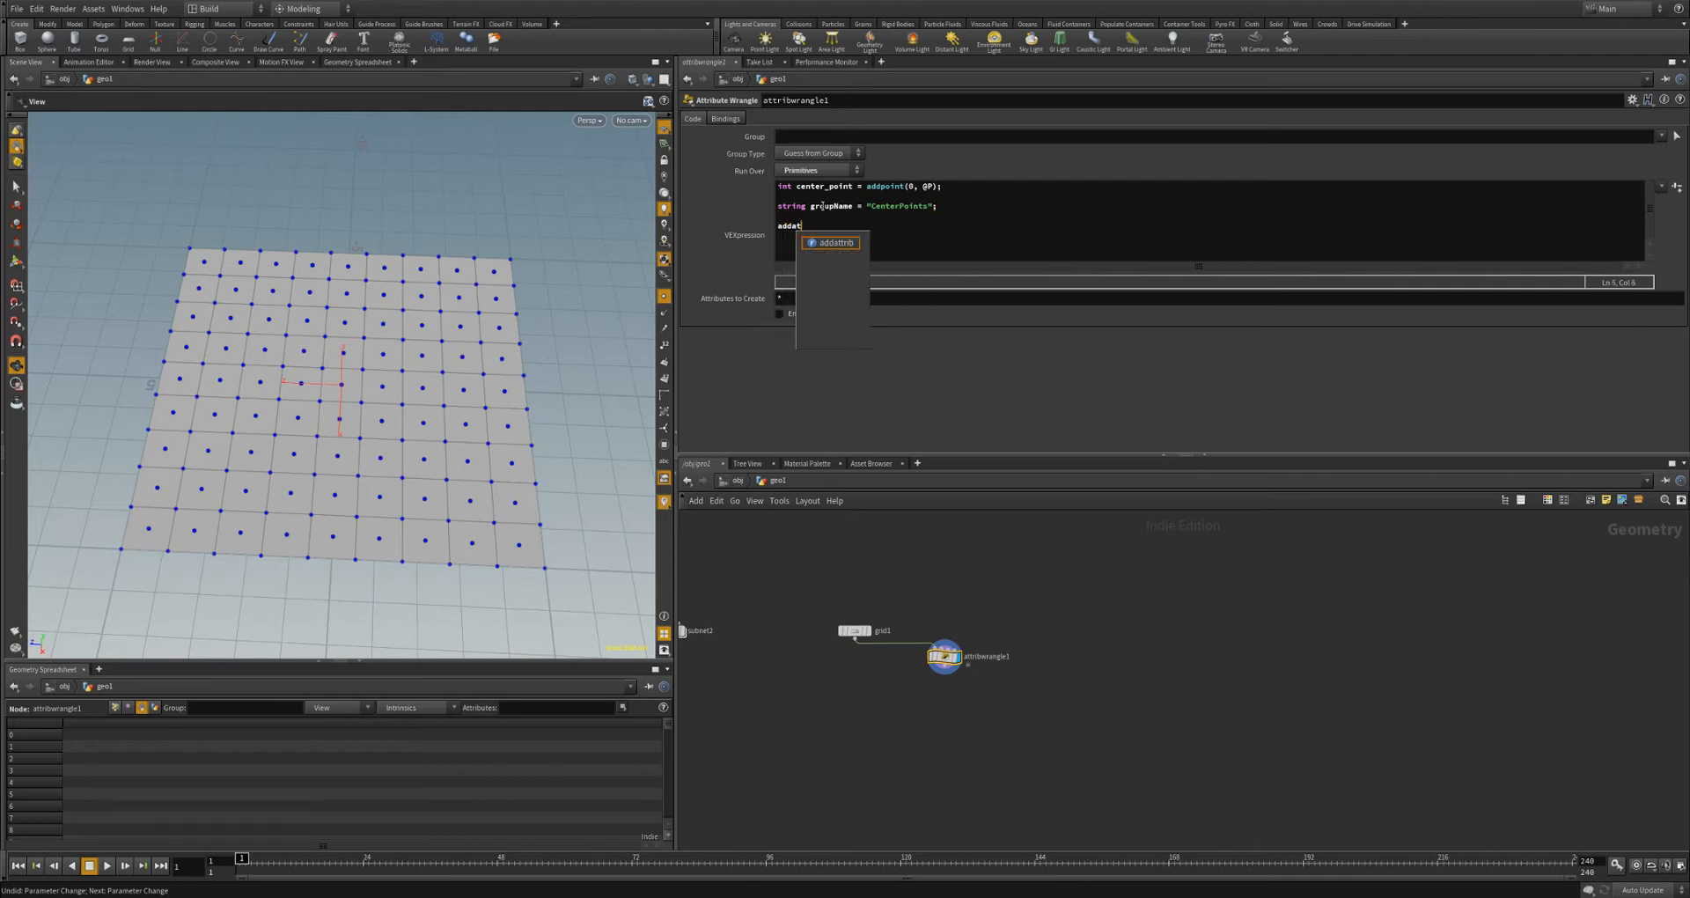
type("trib")
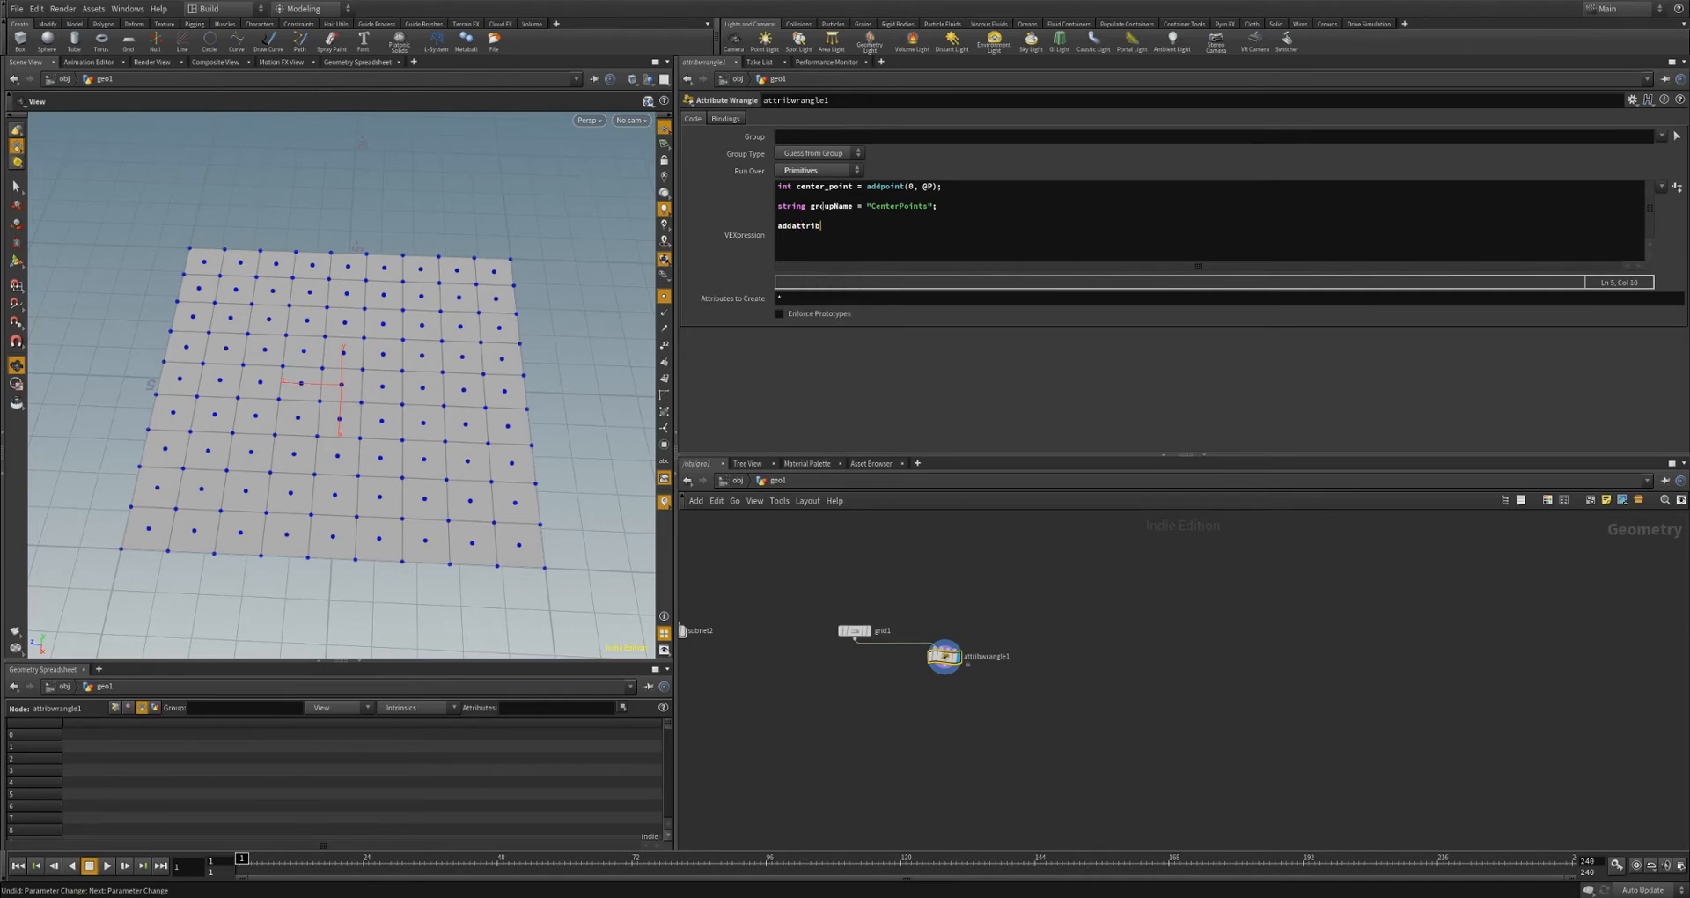
type("(0, \"po")
type("int\"")
type(", g")
type("roupName,")
type("0);")
left_click_drag(944, 656, 939, 659)
scroll(267, 737, "down", 13)
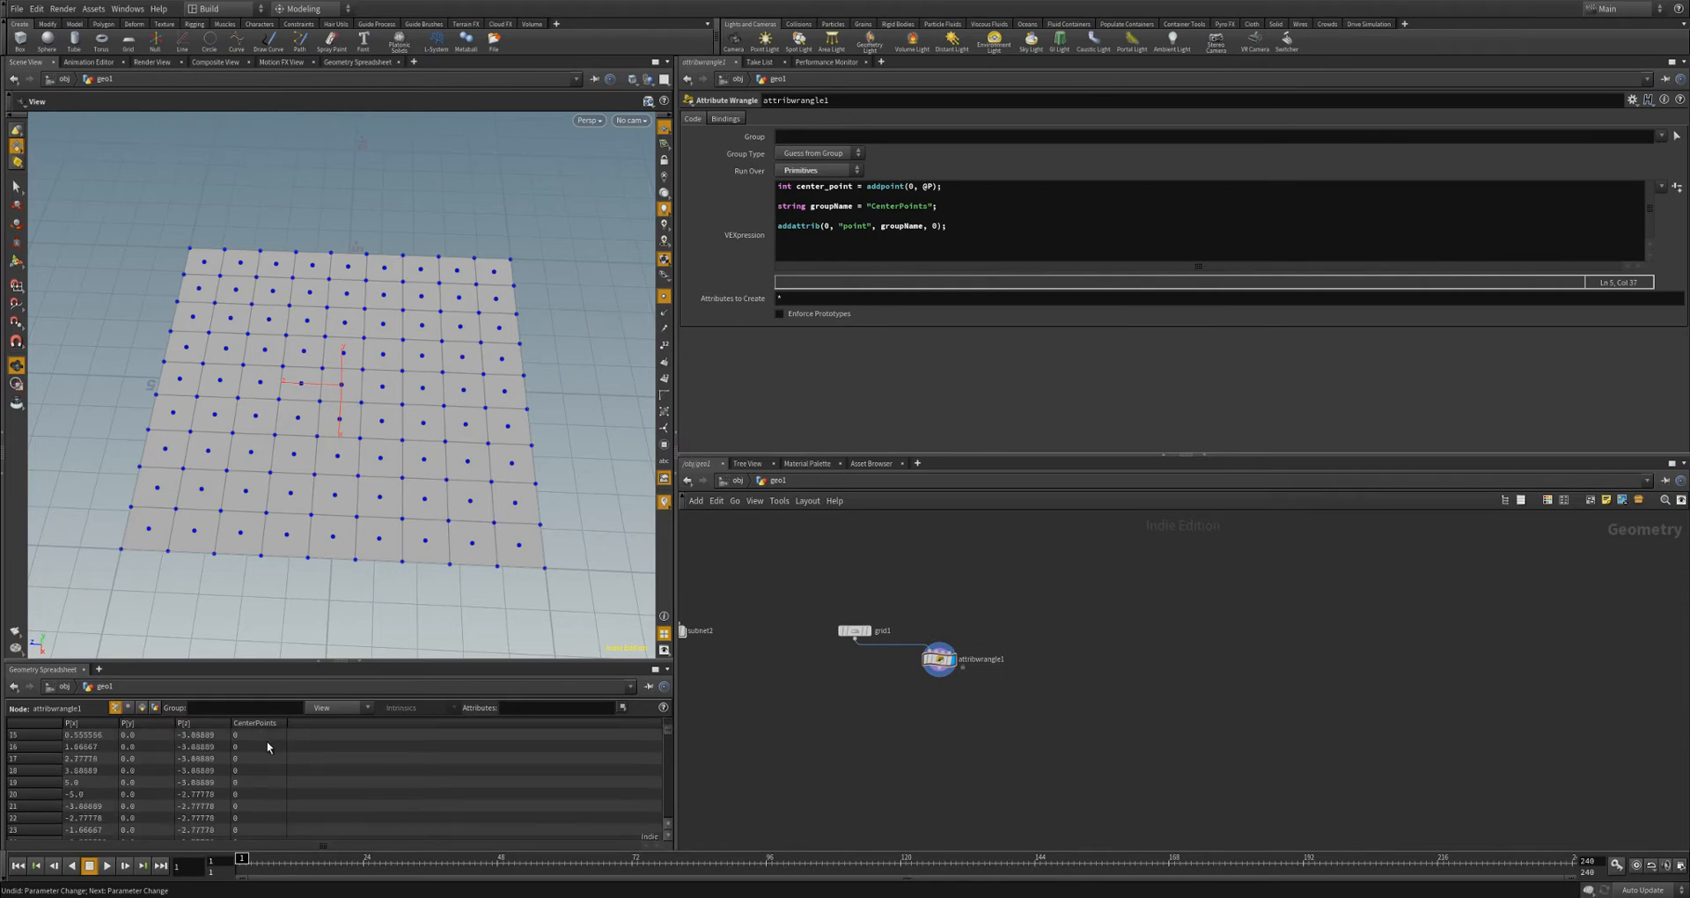
scroll(262, 730, "down", 4)
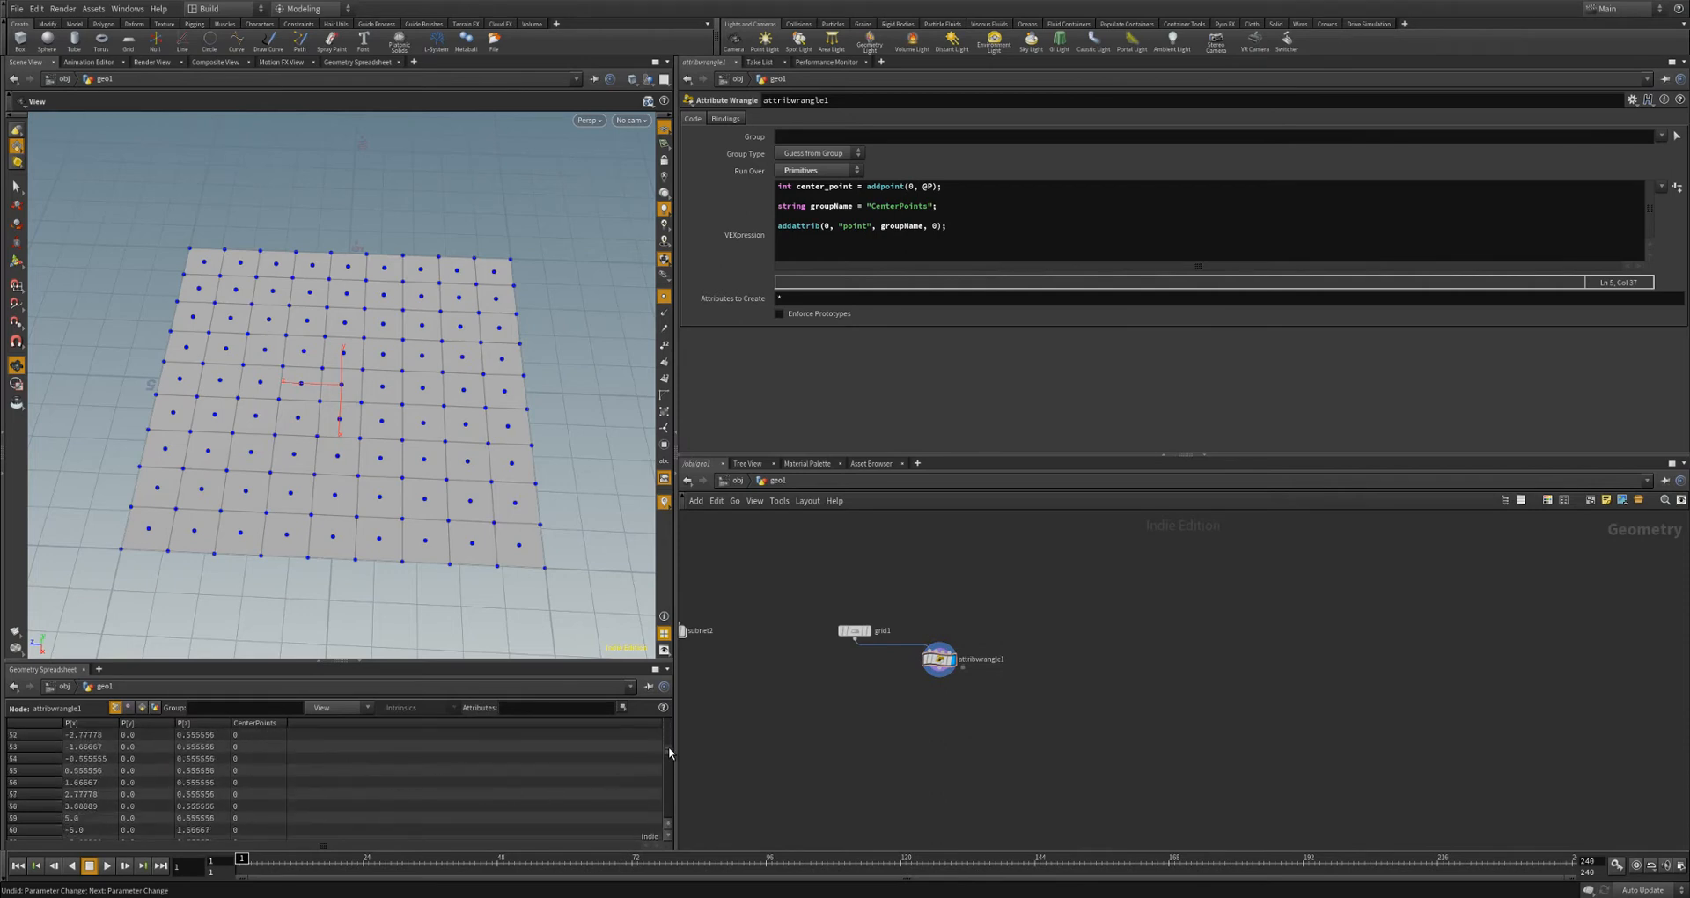
mouse_move(668, 748)
left_mouse_down()
mouse_move(666, 798)
mouse_move(667, 721)
left_mouse_up()
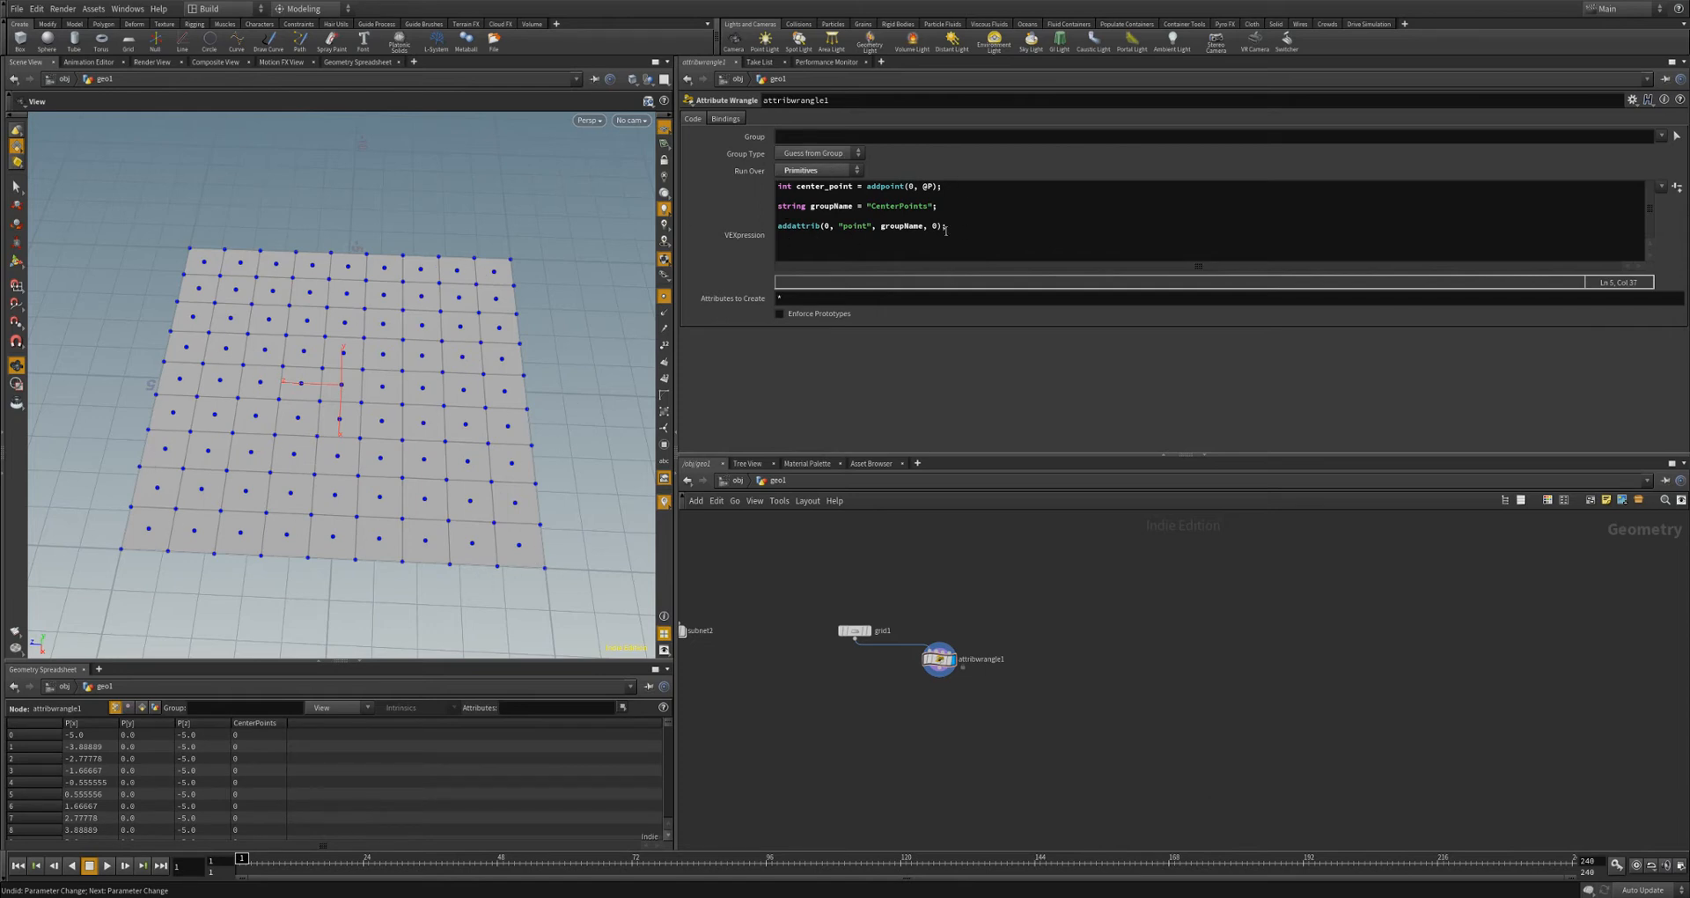
- Add the line setattrib(0, "point", groupName, center_point, -1, 1, "set"); to the wrangle and check the CenterPoints values in the point spreadsheet
key("Return")
type("se")
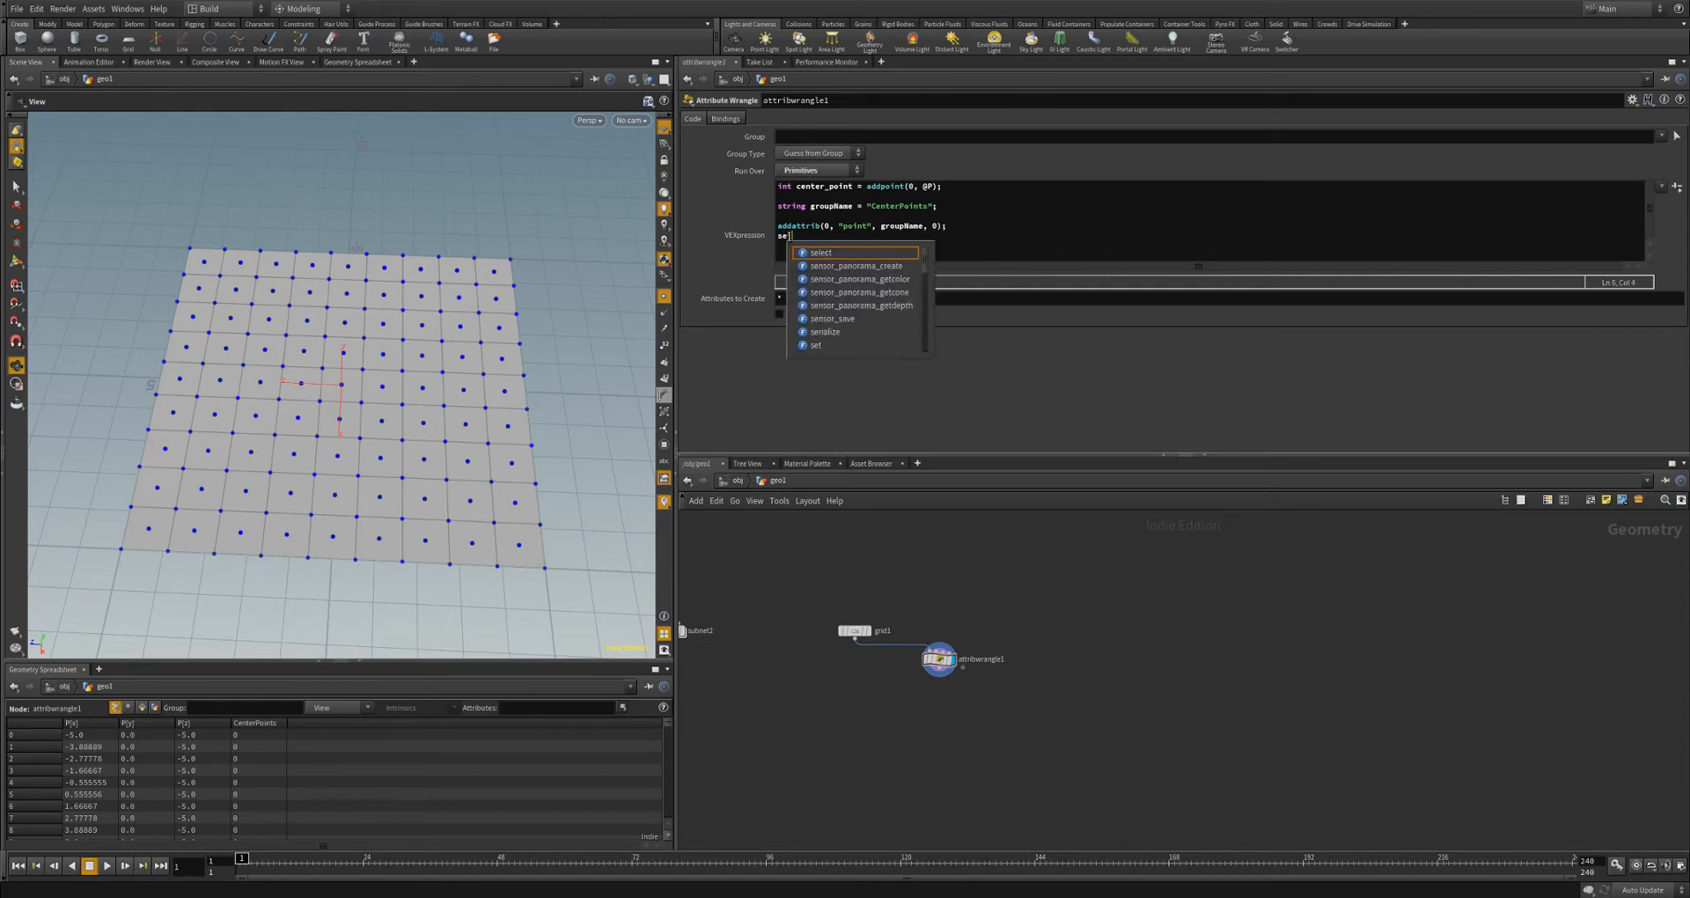
type("tattr")
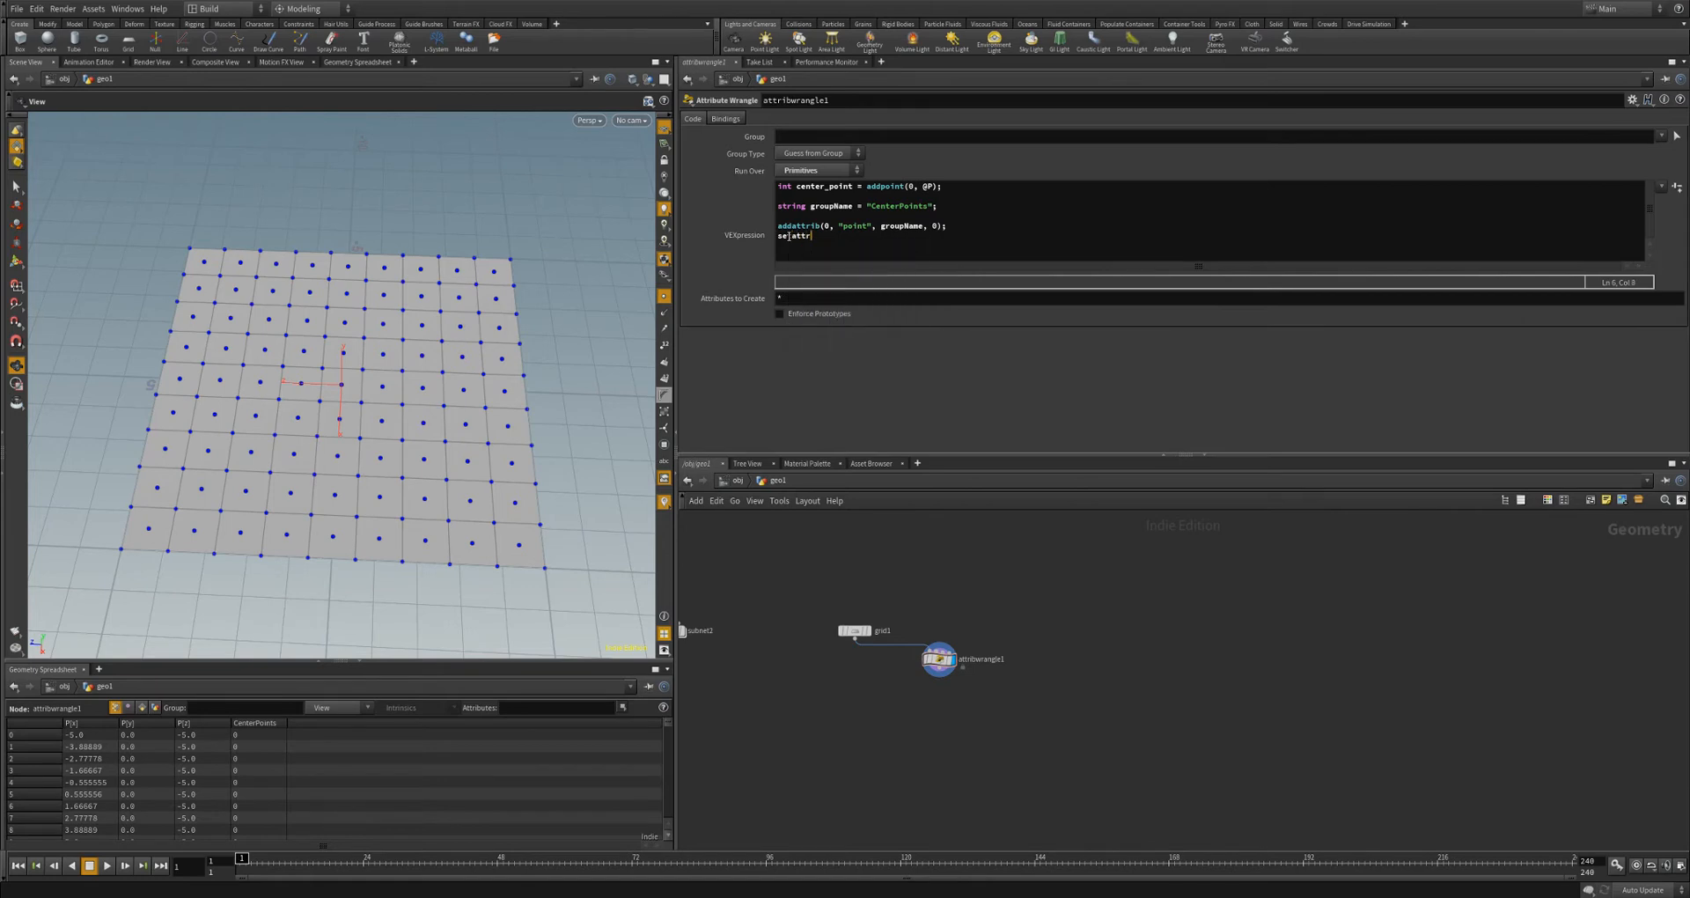
type("ib(0, \"p")
type("oint\", groupName,")
left_click_drag(797, 187, 852, 191)
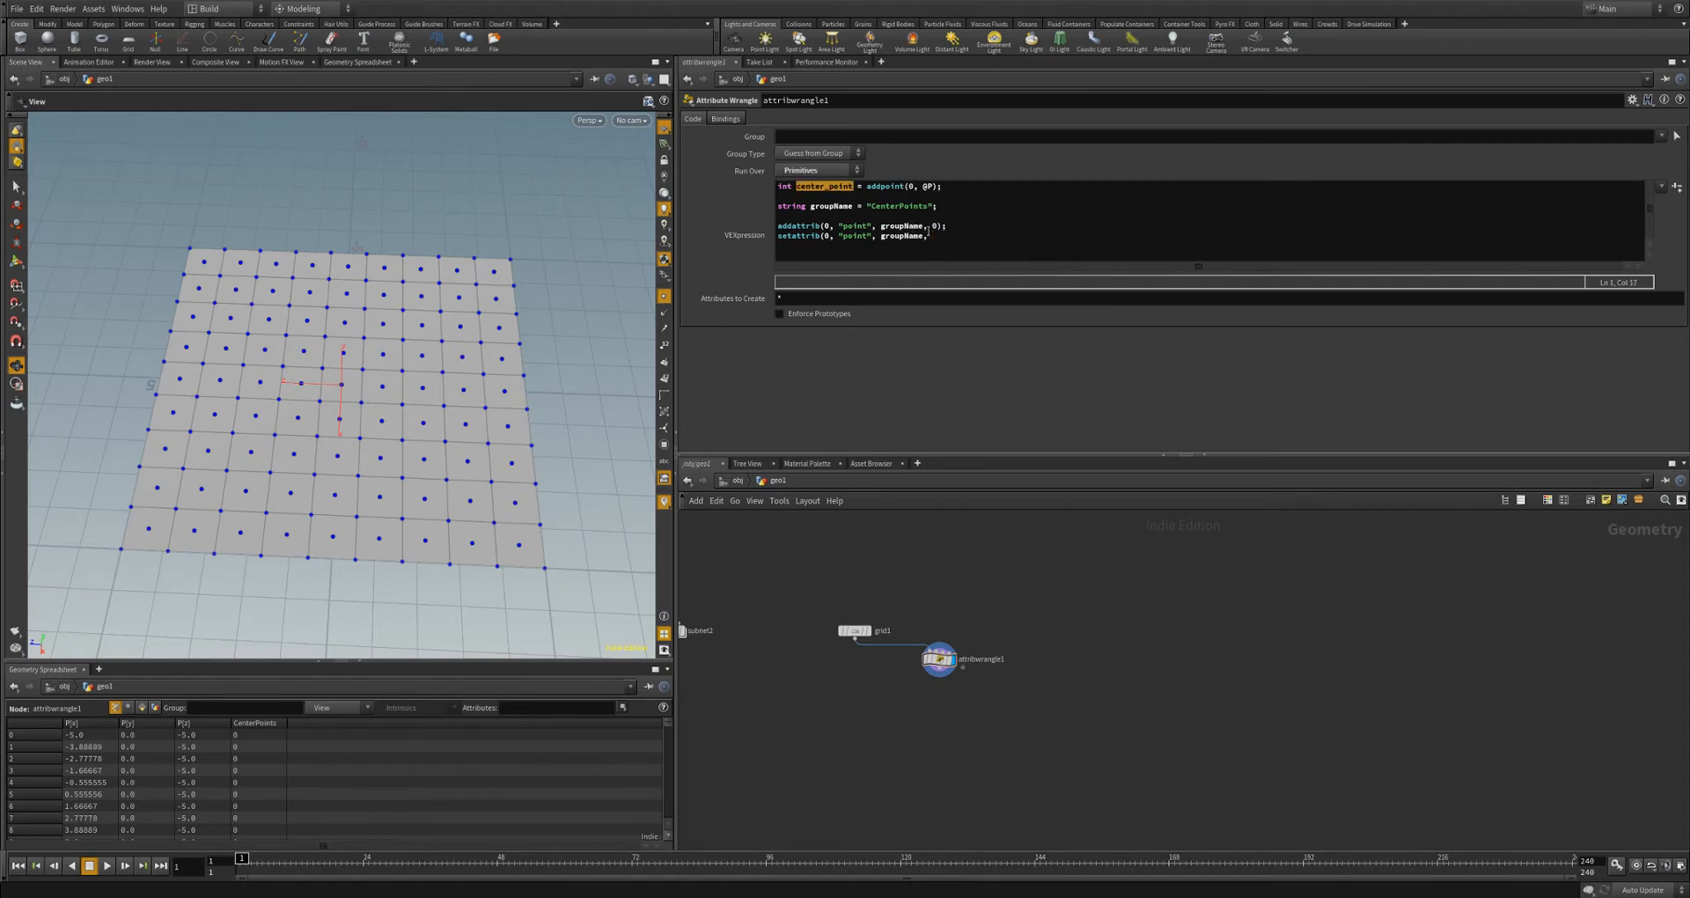
left_click(941, 236)
type("ce")
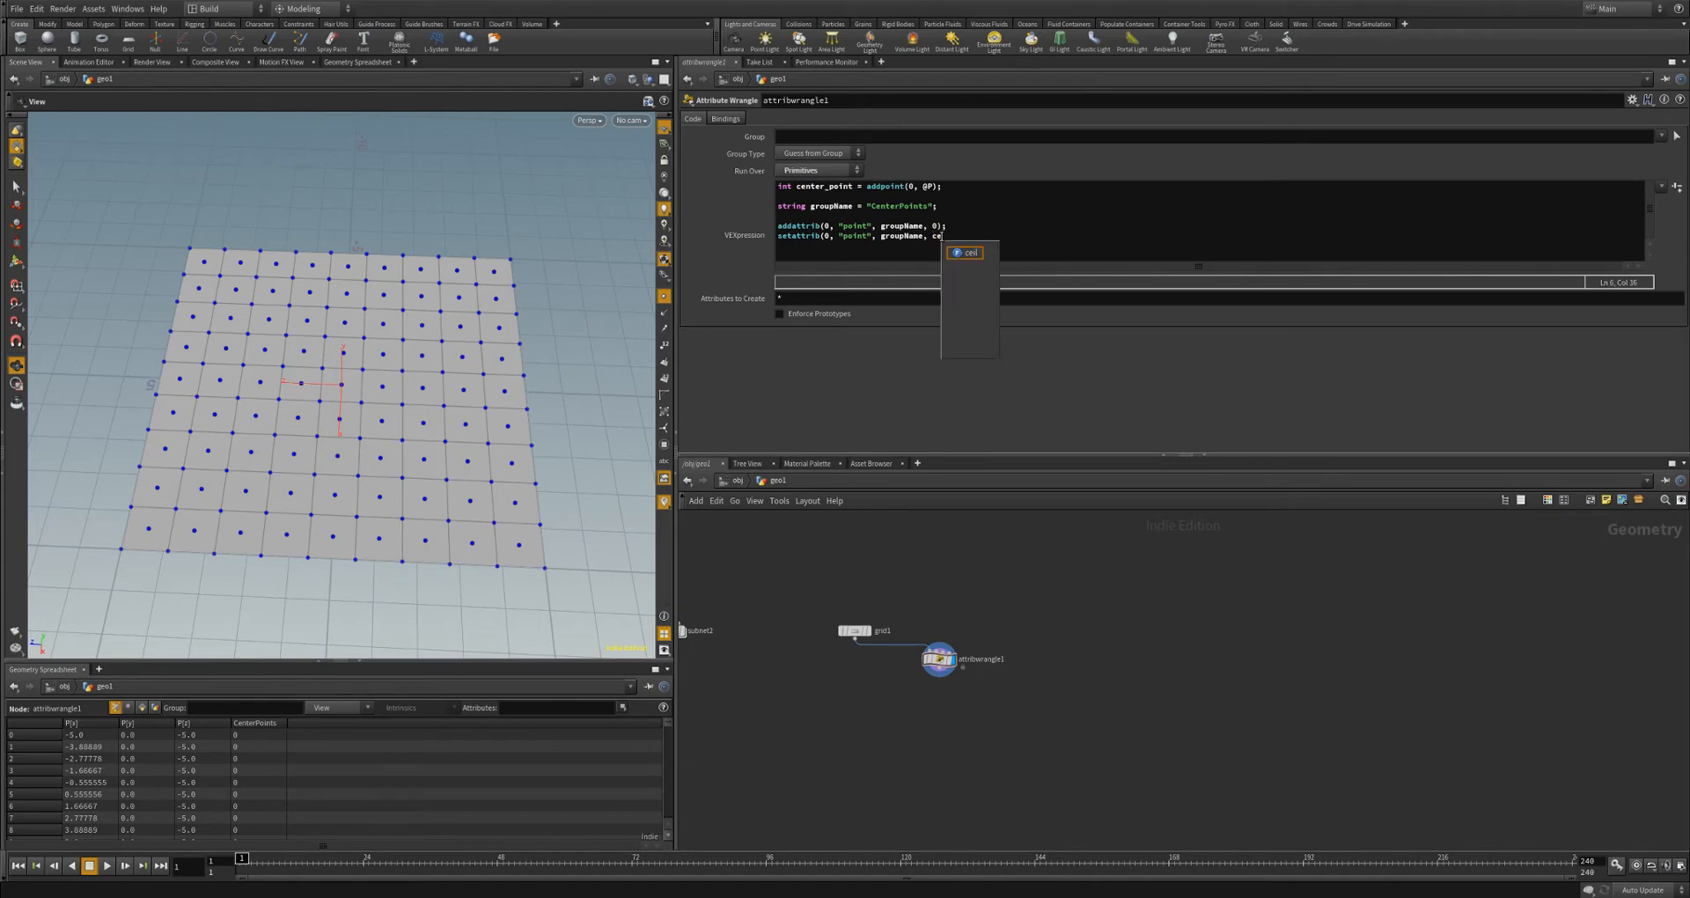
type("nter")
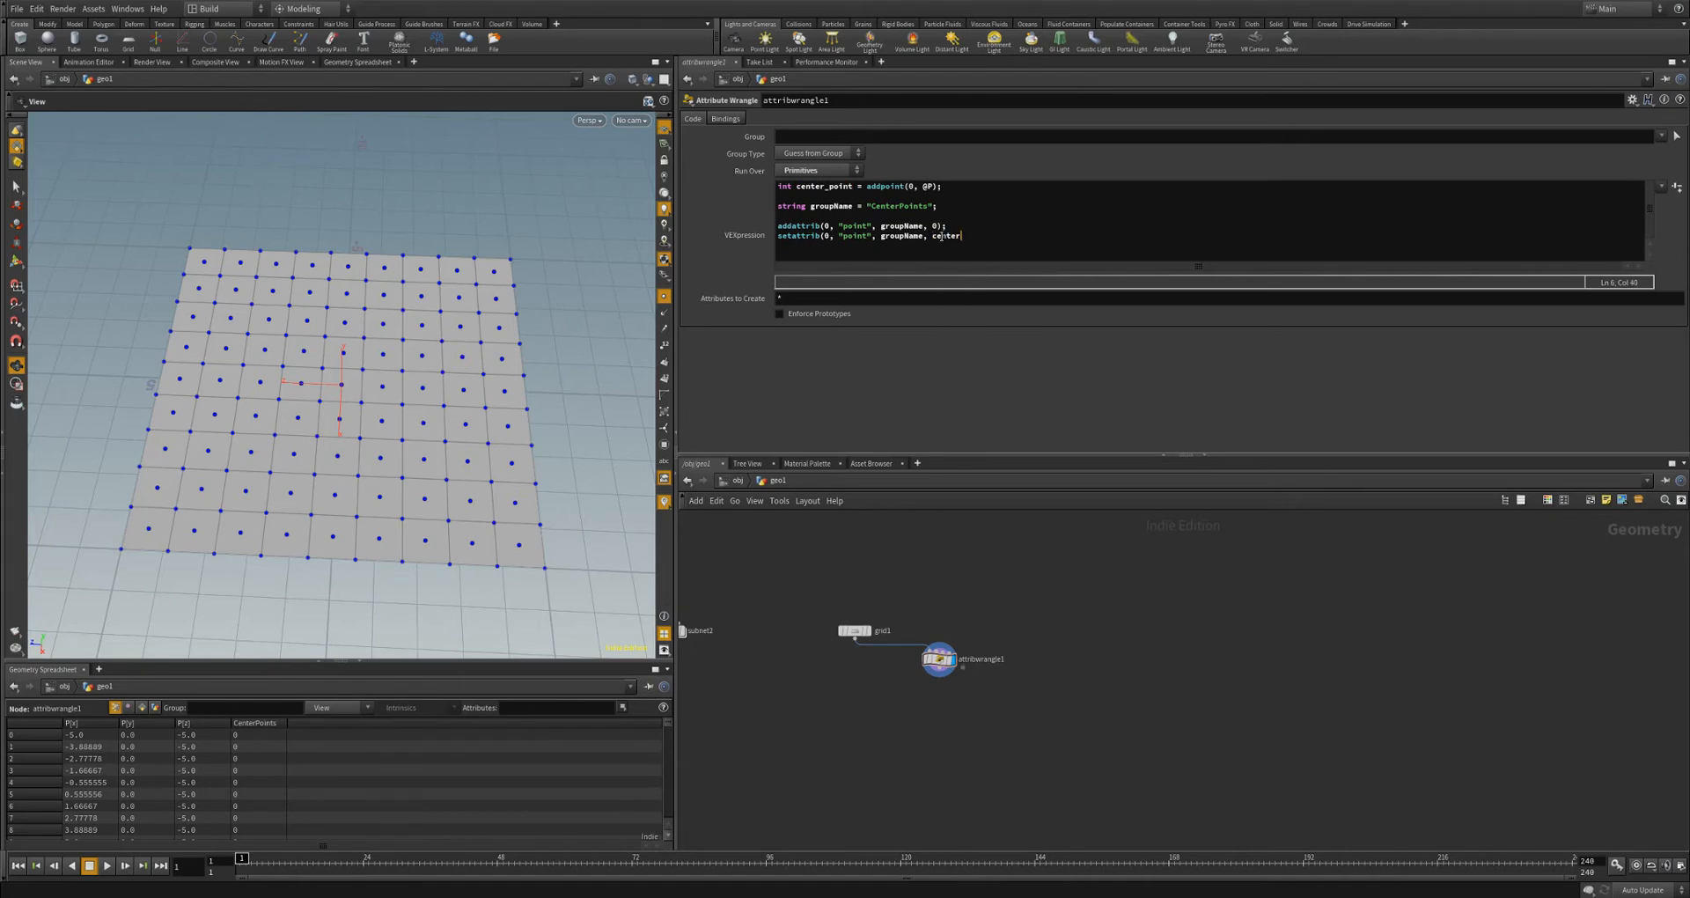
type("_poin")
type("t, -1, 1,")
type("\"set\");")
left_click_drag(668, 726, 672, 772)
scroll(670, 772, "down", 5)
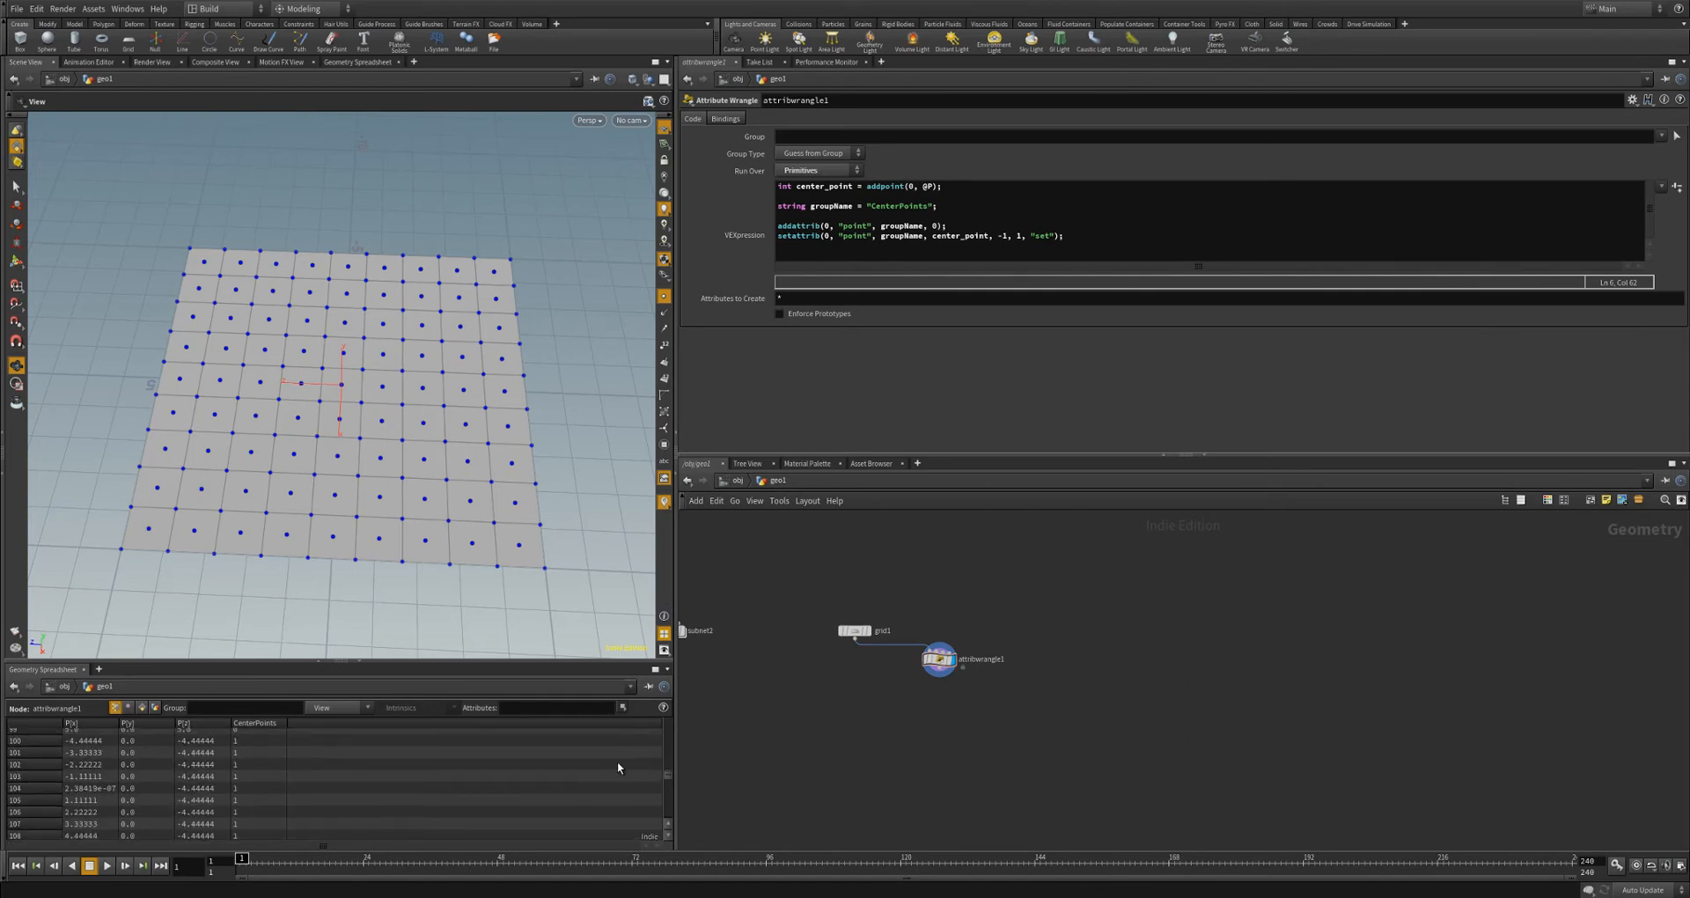
scroll(291, 779, "up", 2)
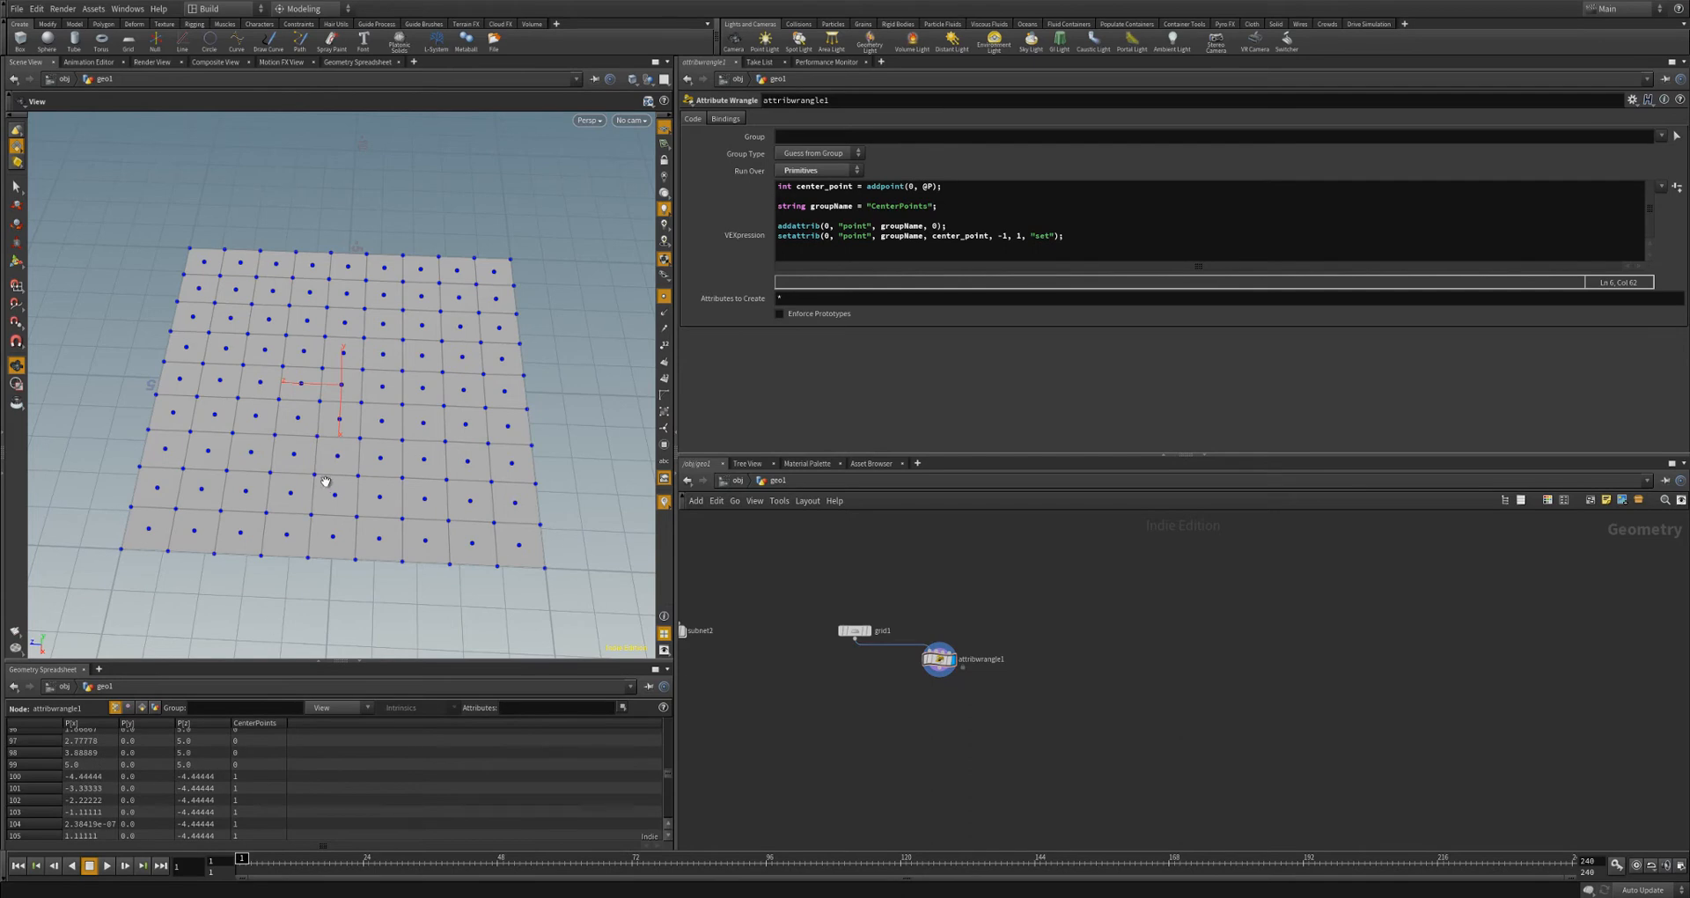
- Add a Visualize node fed by the attribute wrangle, align it below the wrangle and display it
right_click_drag(322, 478, 429, 510)
middle_click_drag(391, 502, 383, 400)
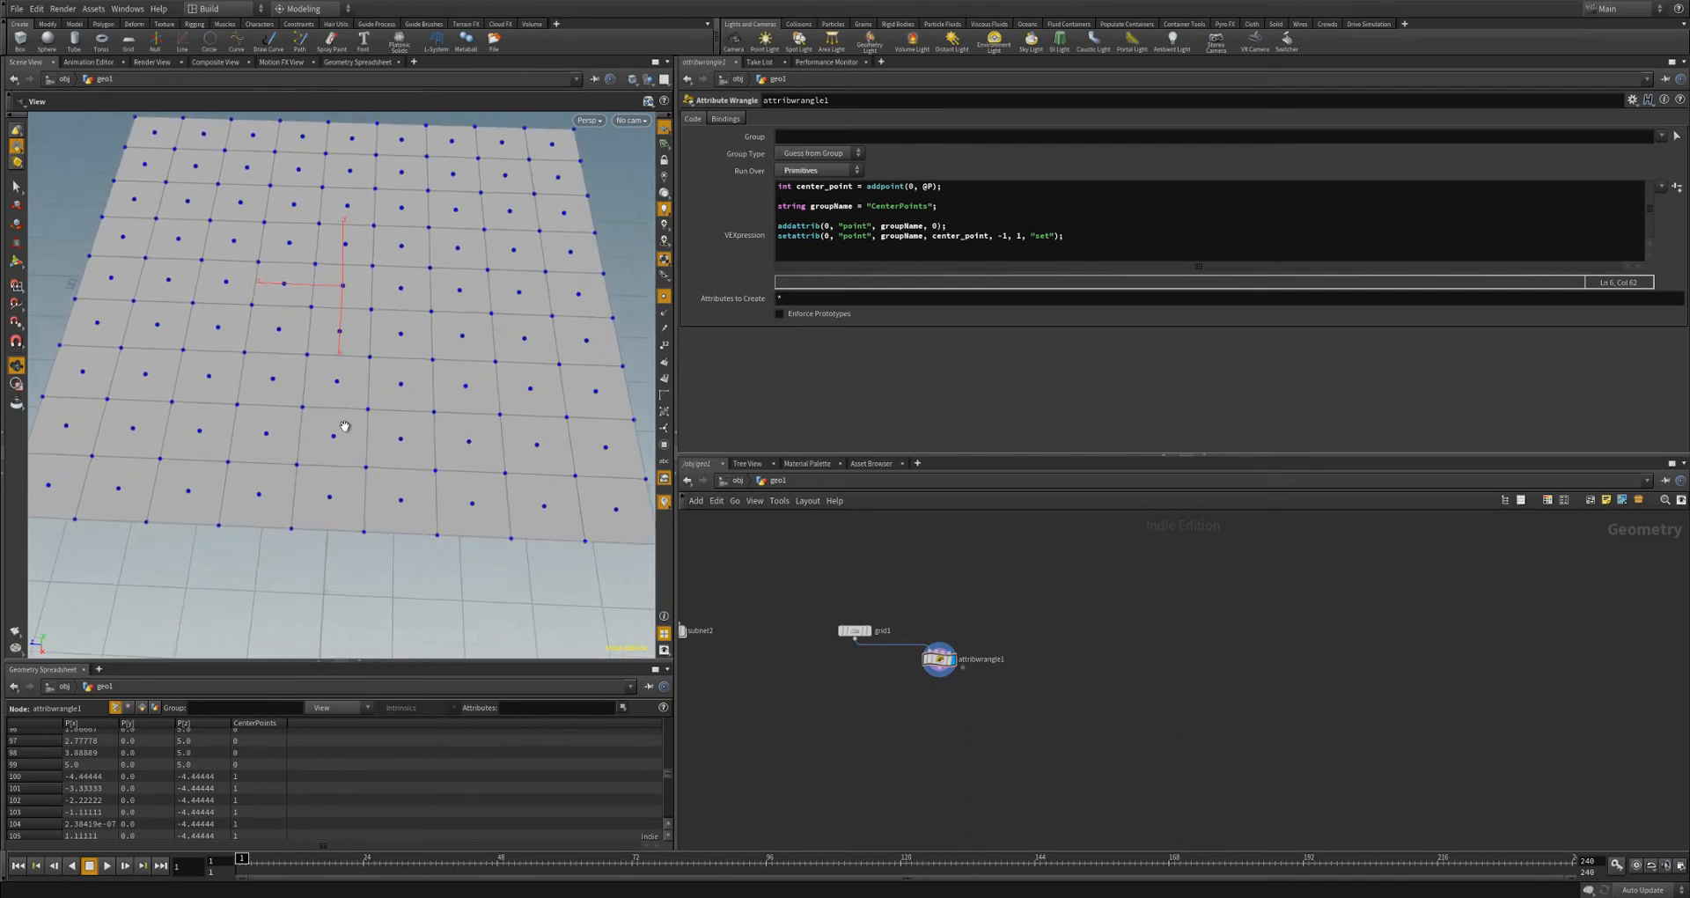
left_click(932, 715)
key("Tab")
type("vis")
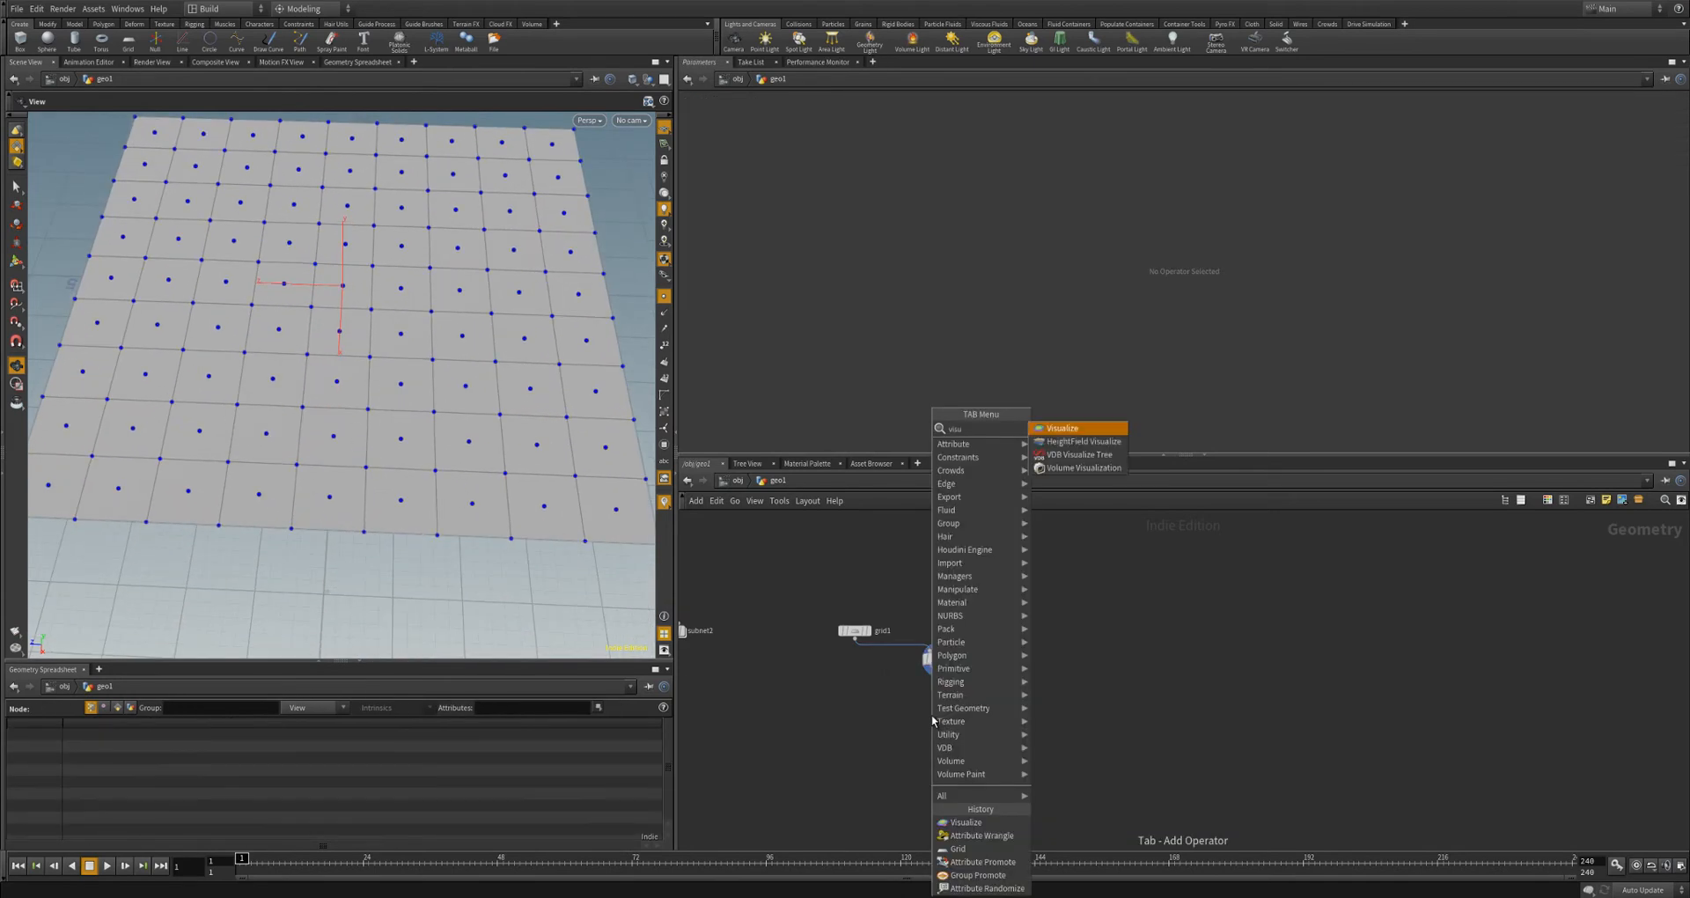
key("Return")
key("Return")
key("Return")
key("u")
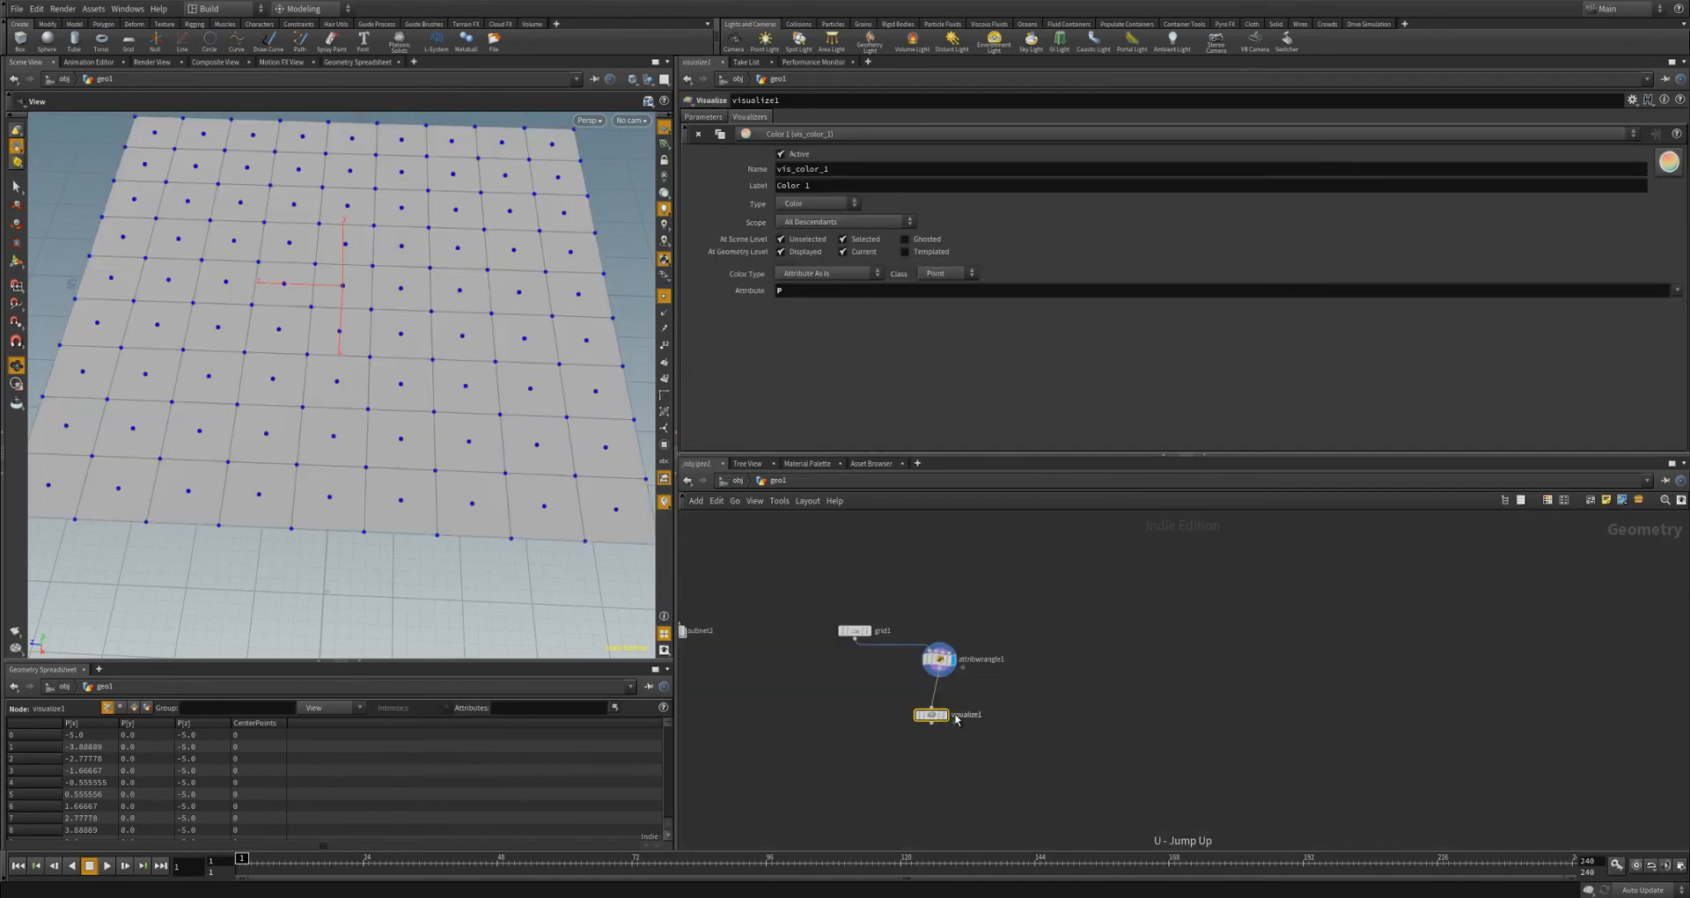
left_click(946, 714)
left_click_drag(931, 715, 940, 706)
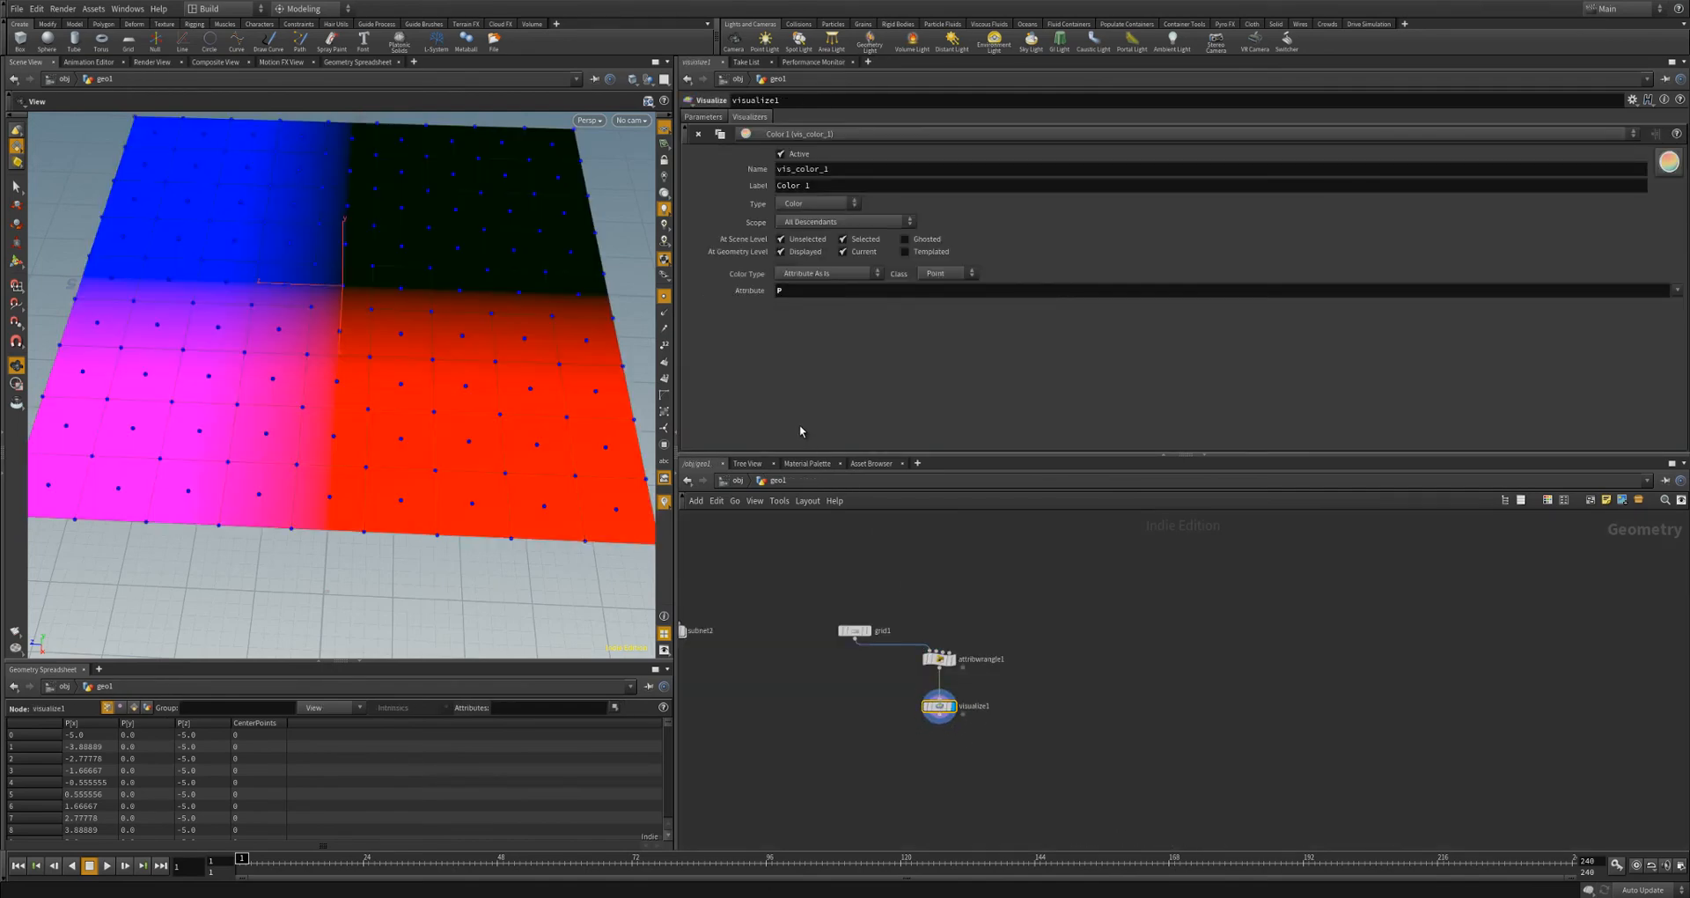
- Set the visualizer type to Marker and its attribute to CenterPoints
left_click(817, 203)
left_click(815, 218)
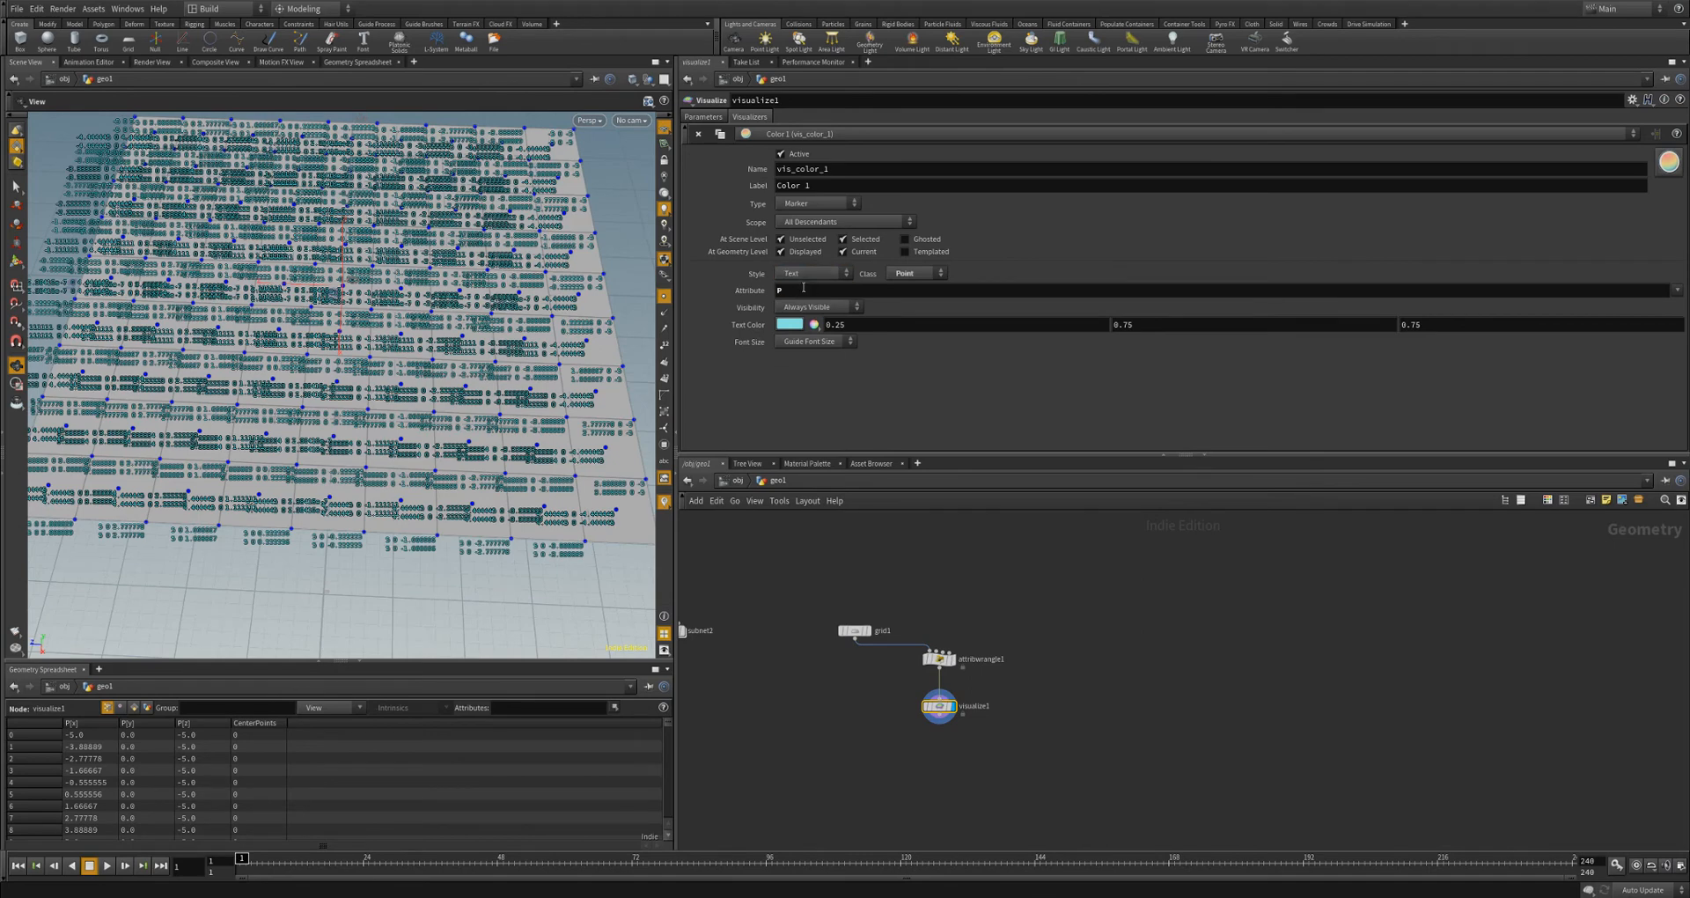
double_click(776, 290)
type("CenterPoints")
key("Return")
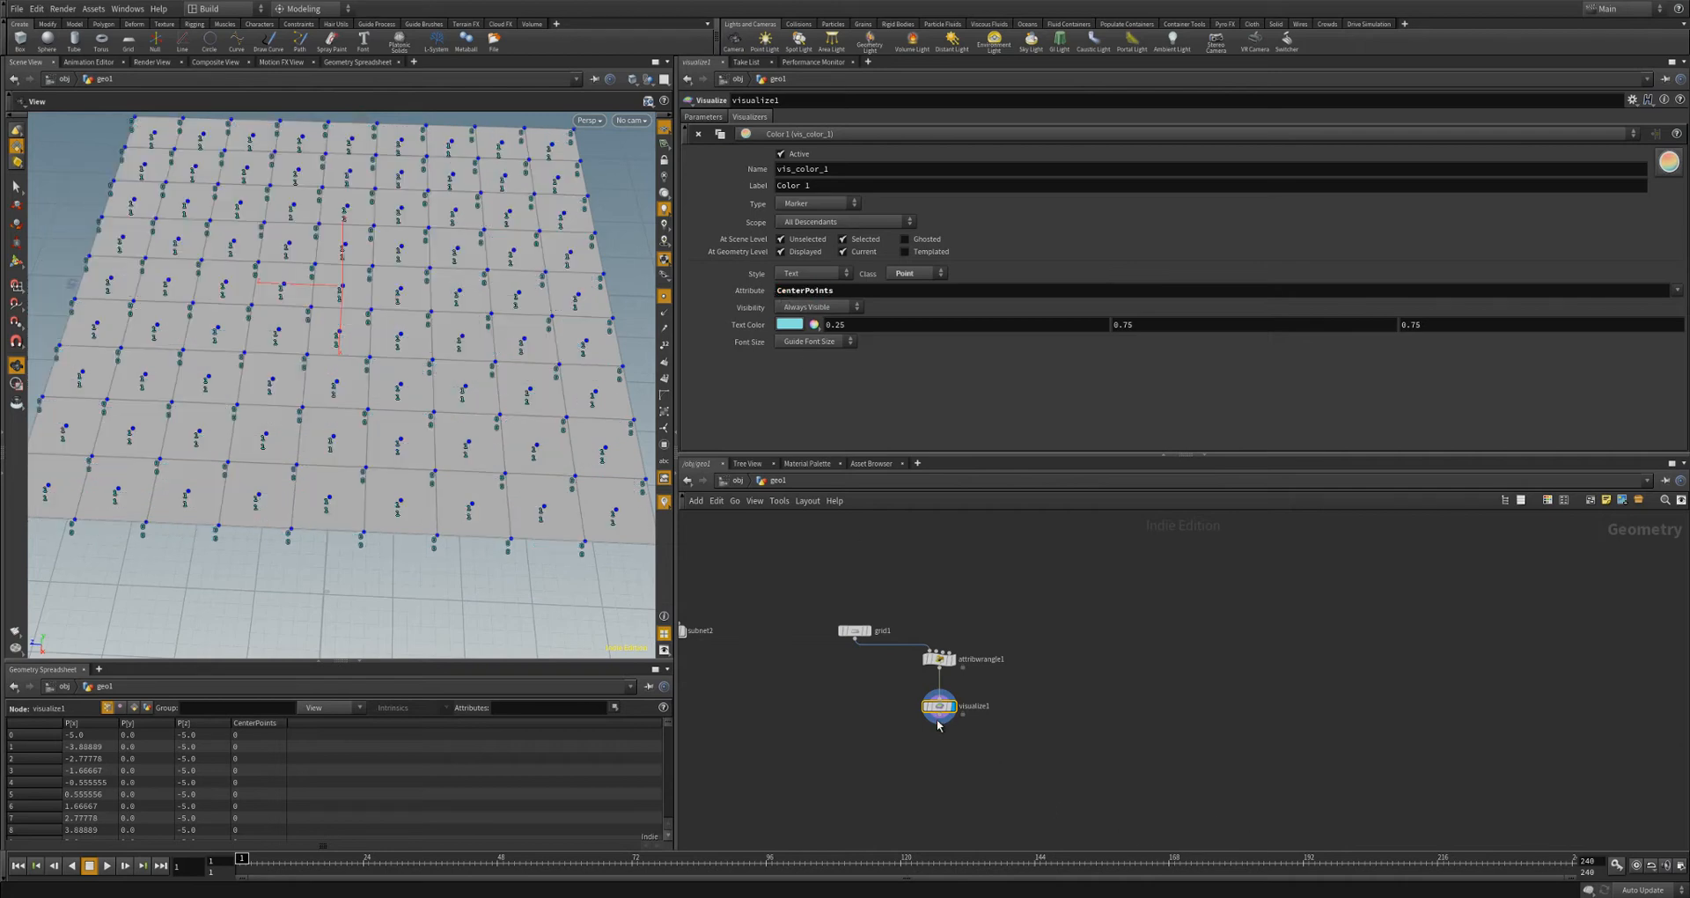
- Add a Null node after the Visualize node and display it
key("Tab")
type("null")
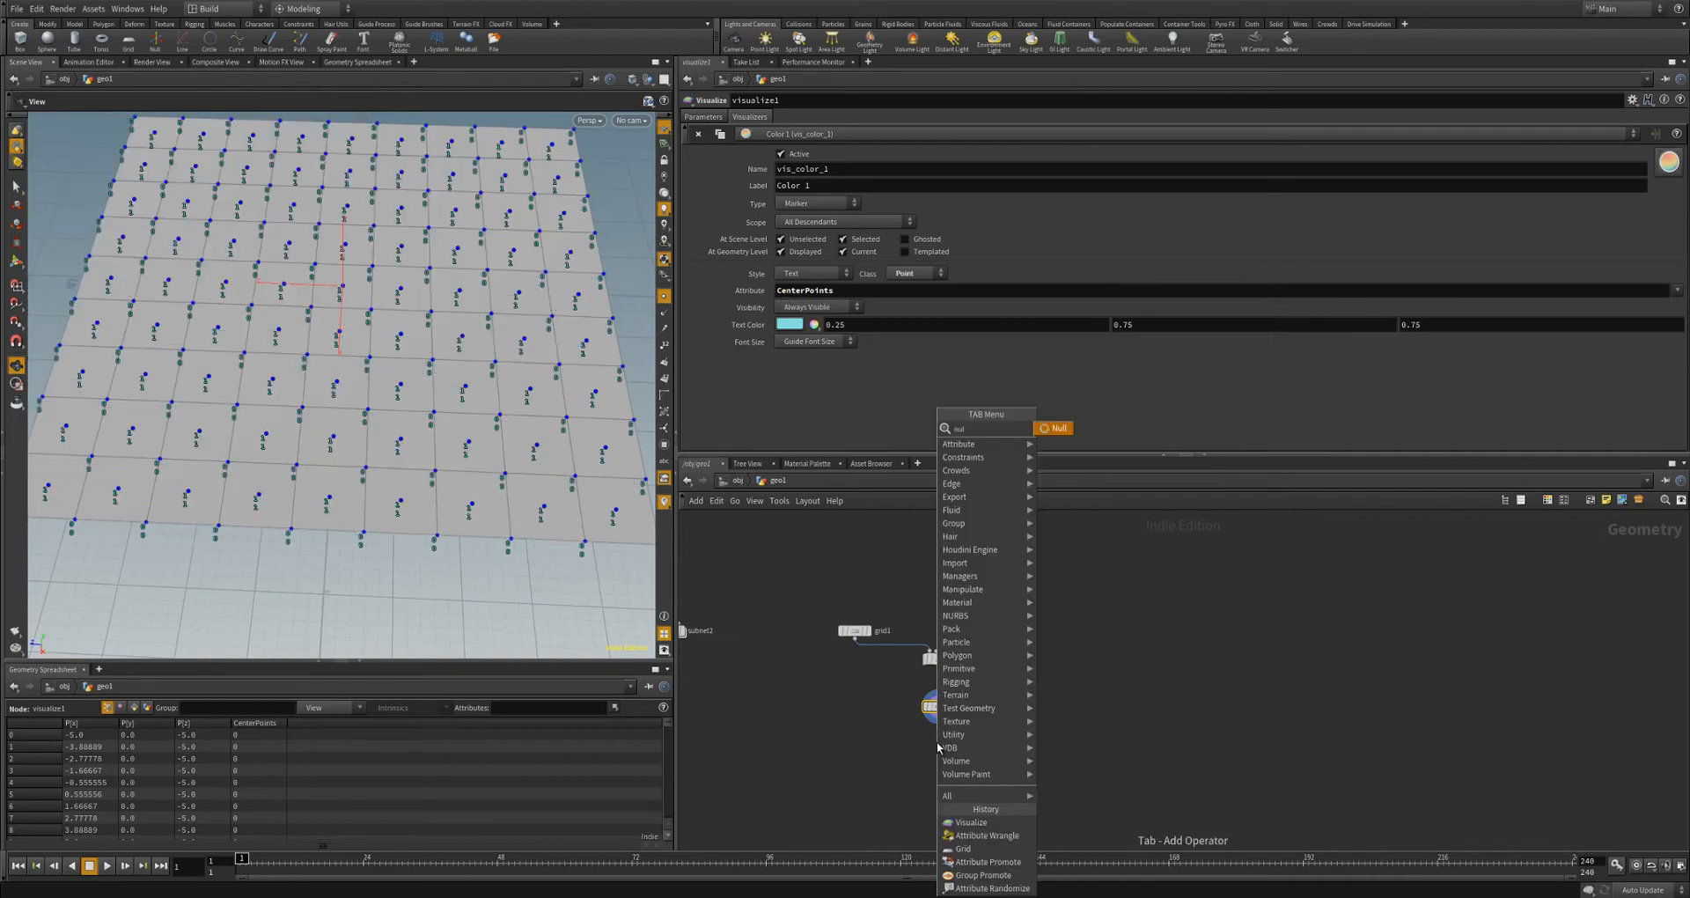
key("Return")
key("Return")
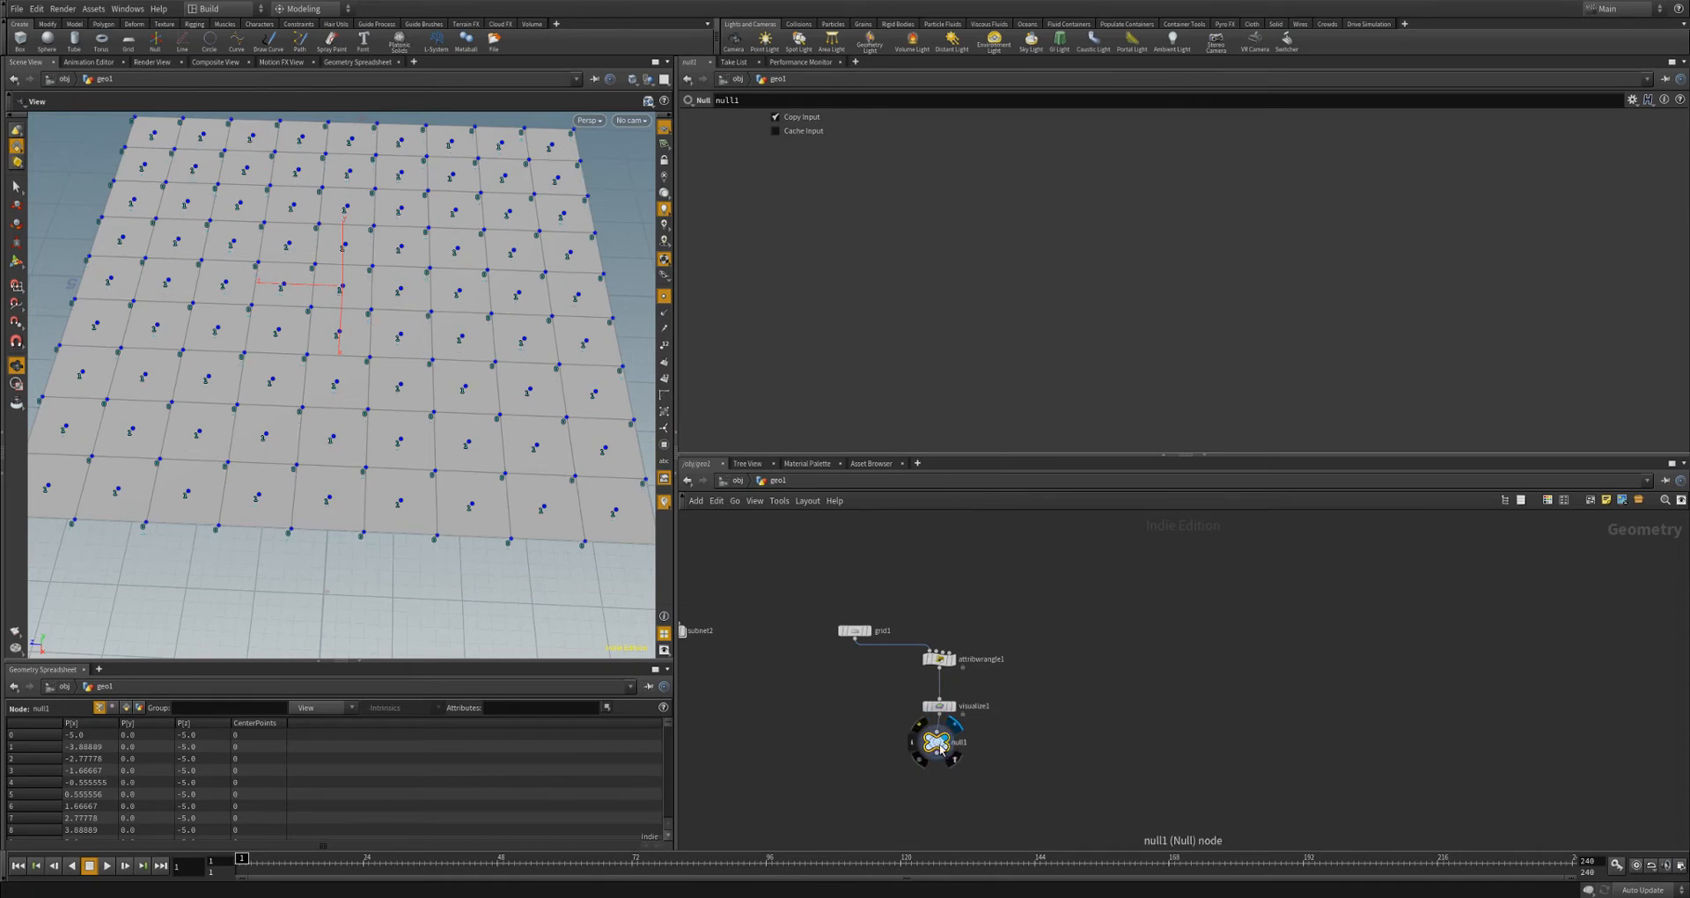
left_click(939, 740)
left_click_drag(407, 437, 568, 559)
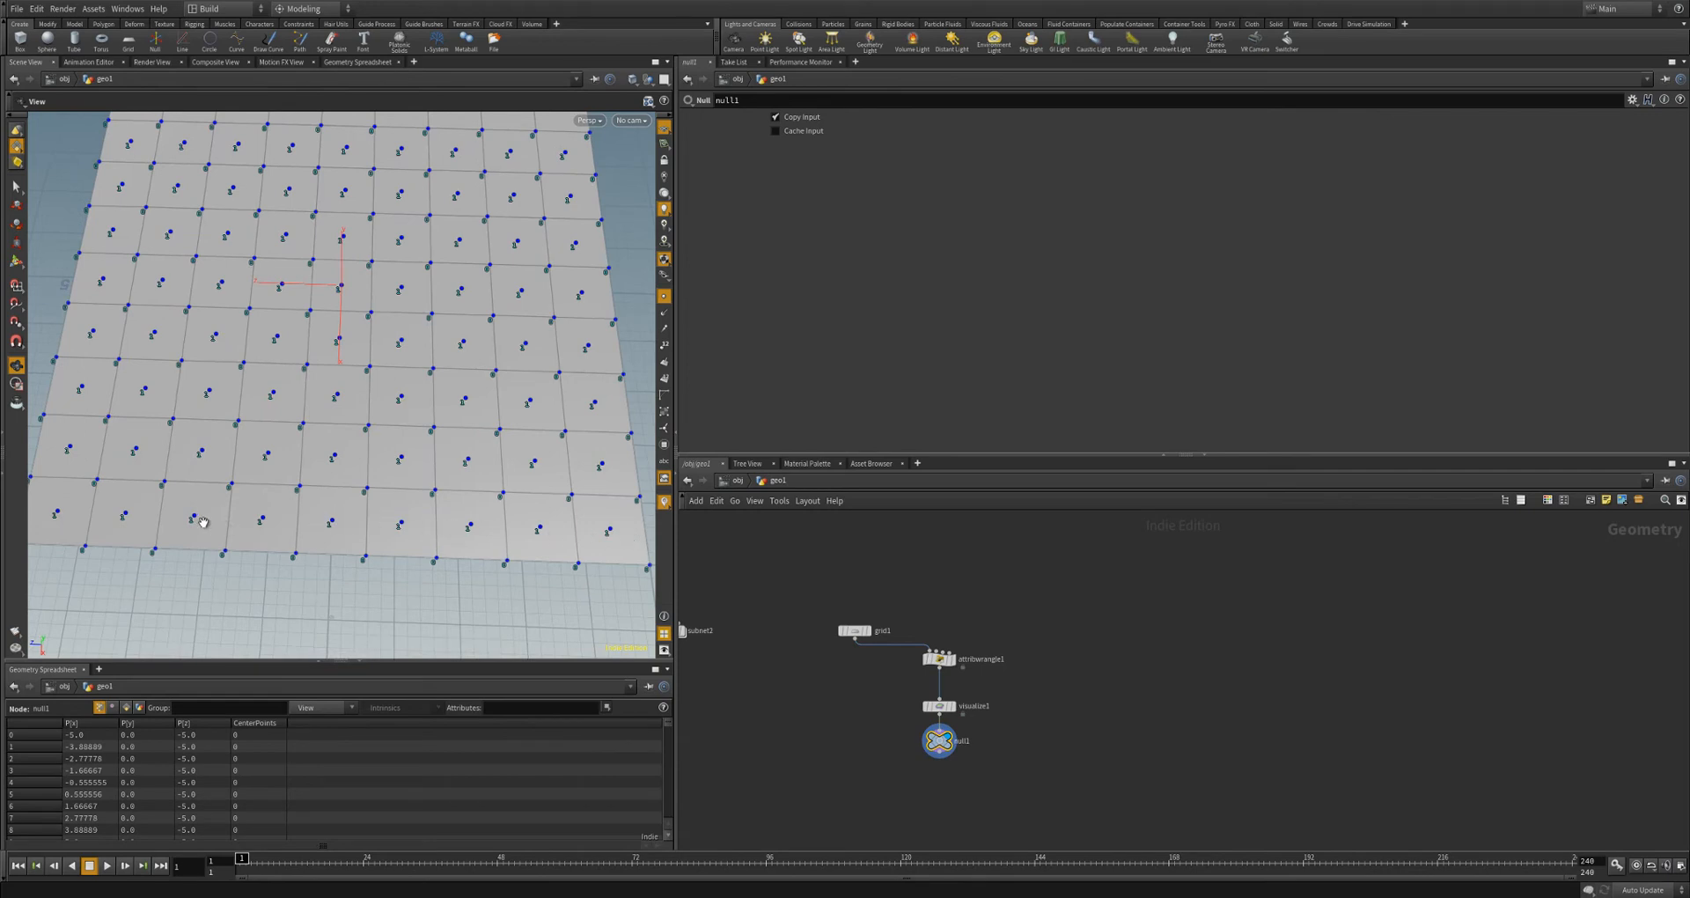
- Set the Visualize node's marker font size to Large and reselect the null
left_click(941, 707)
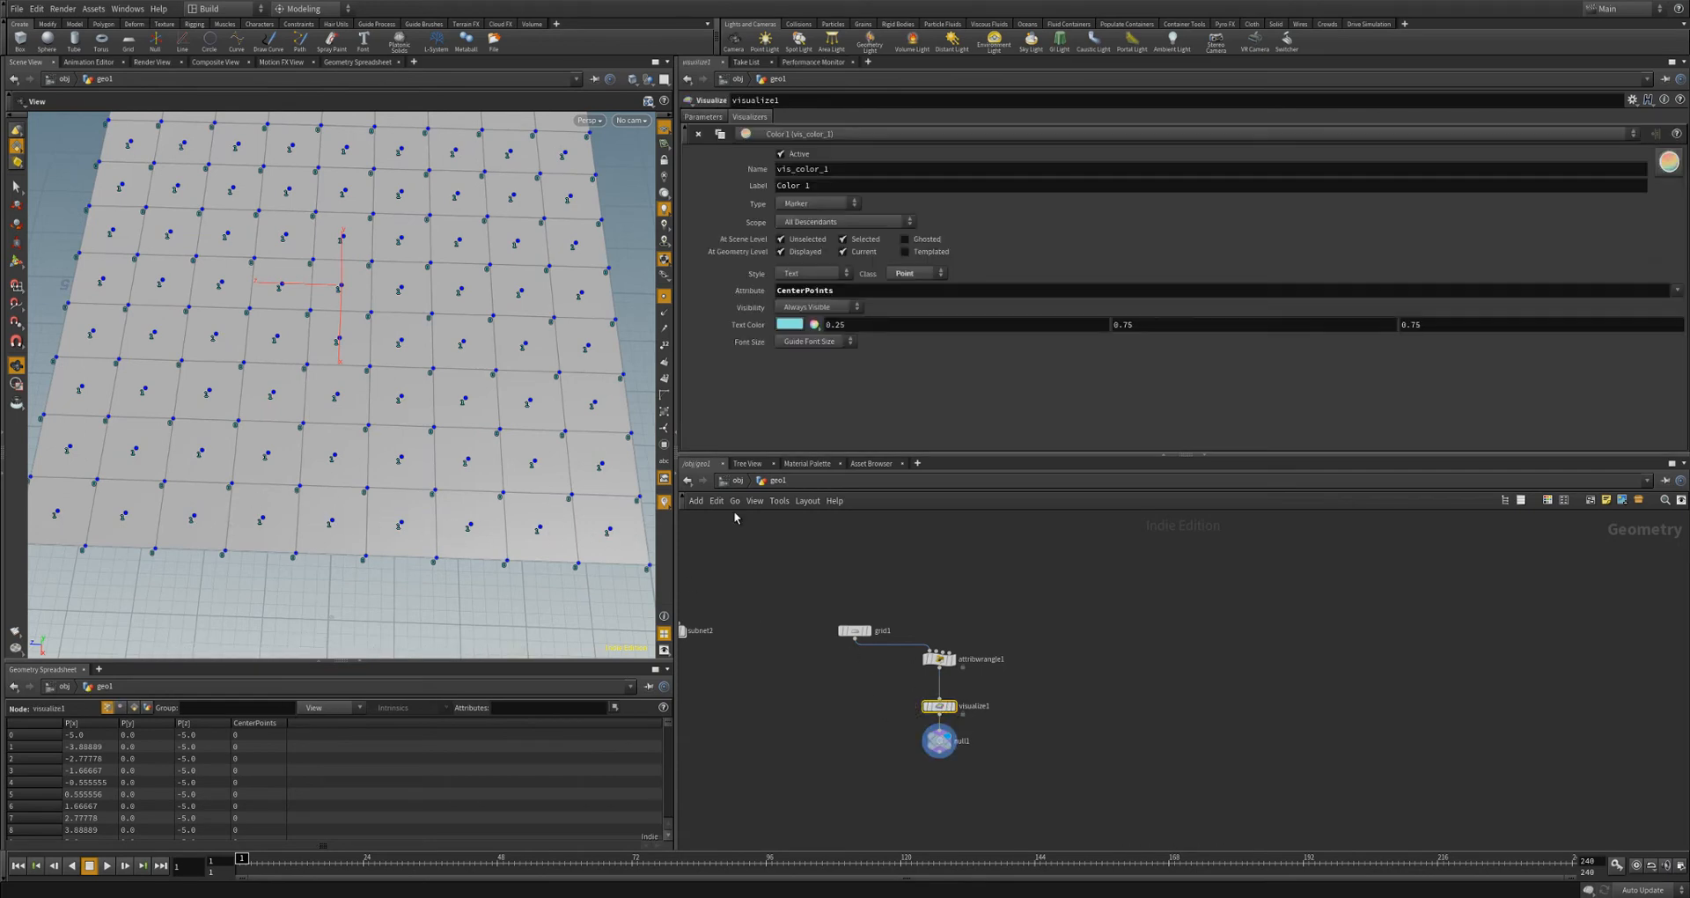
left_click(811, 342)
left_click(795, 404)
left_click(664, 501)
left_click(664, 502)
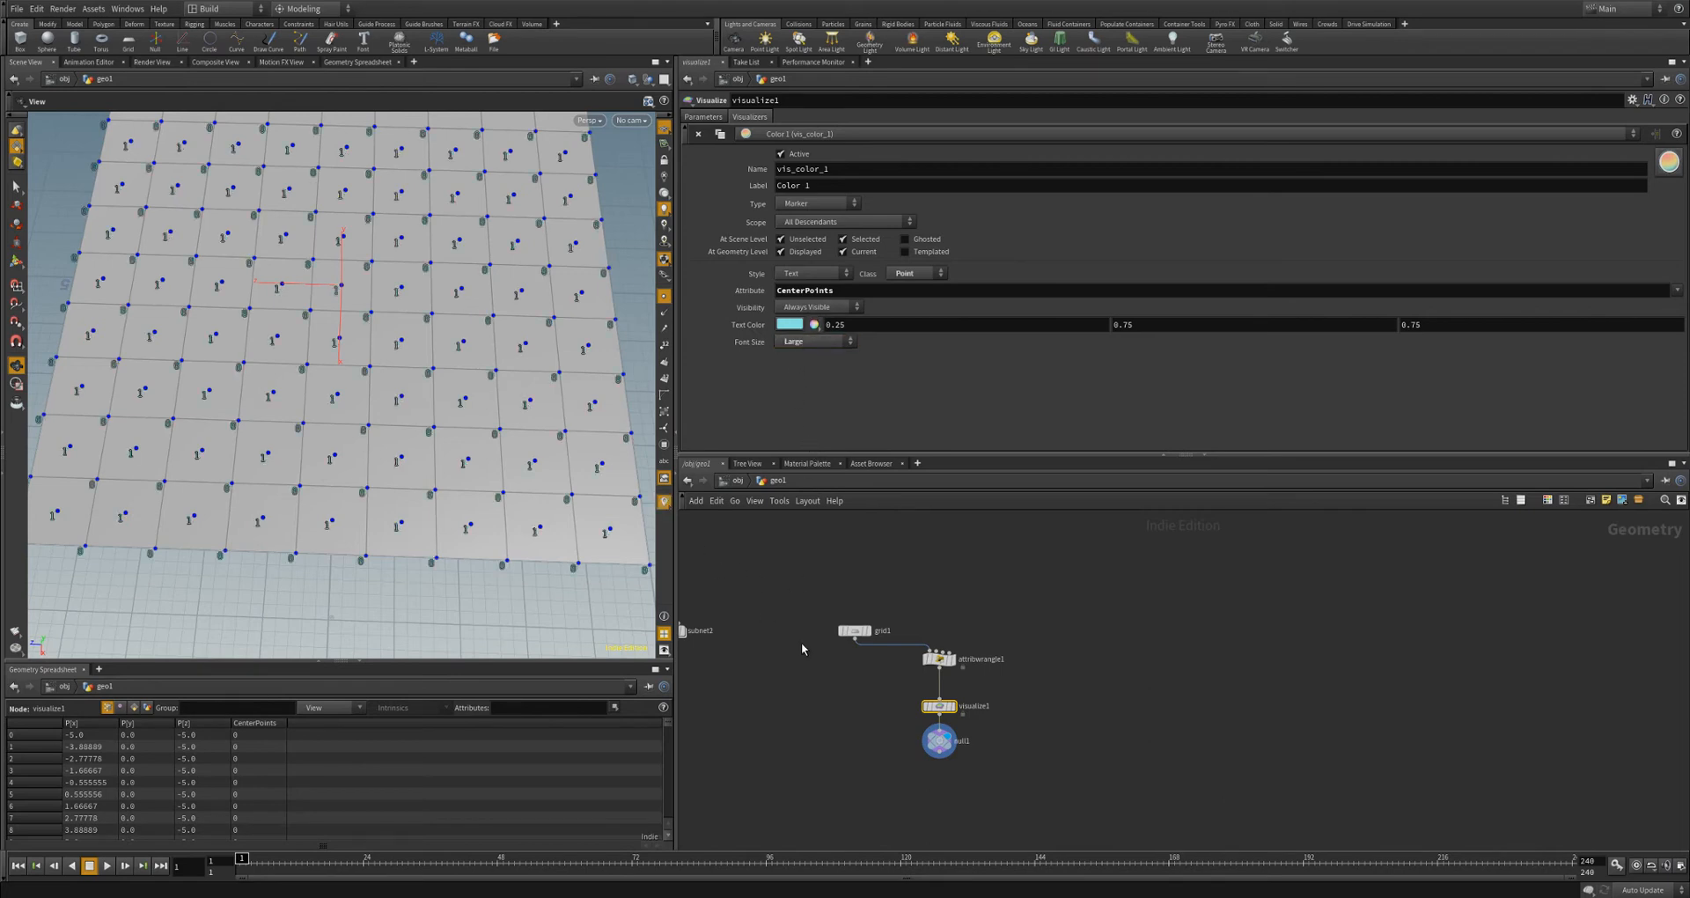
left_click(933, 739)
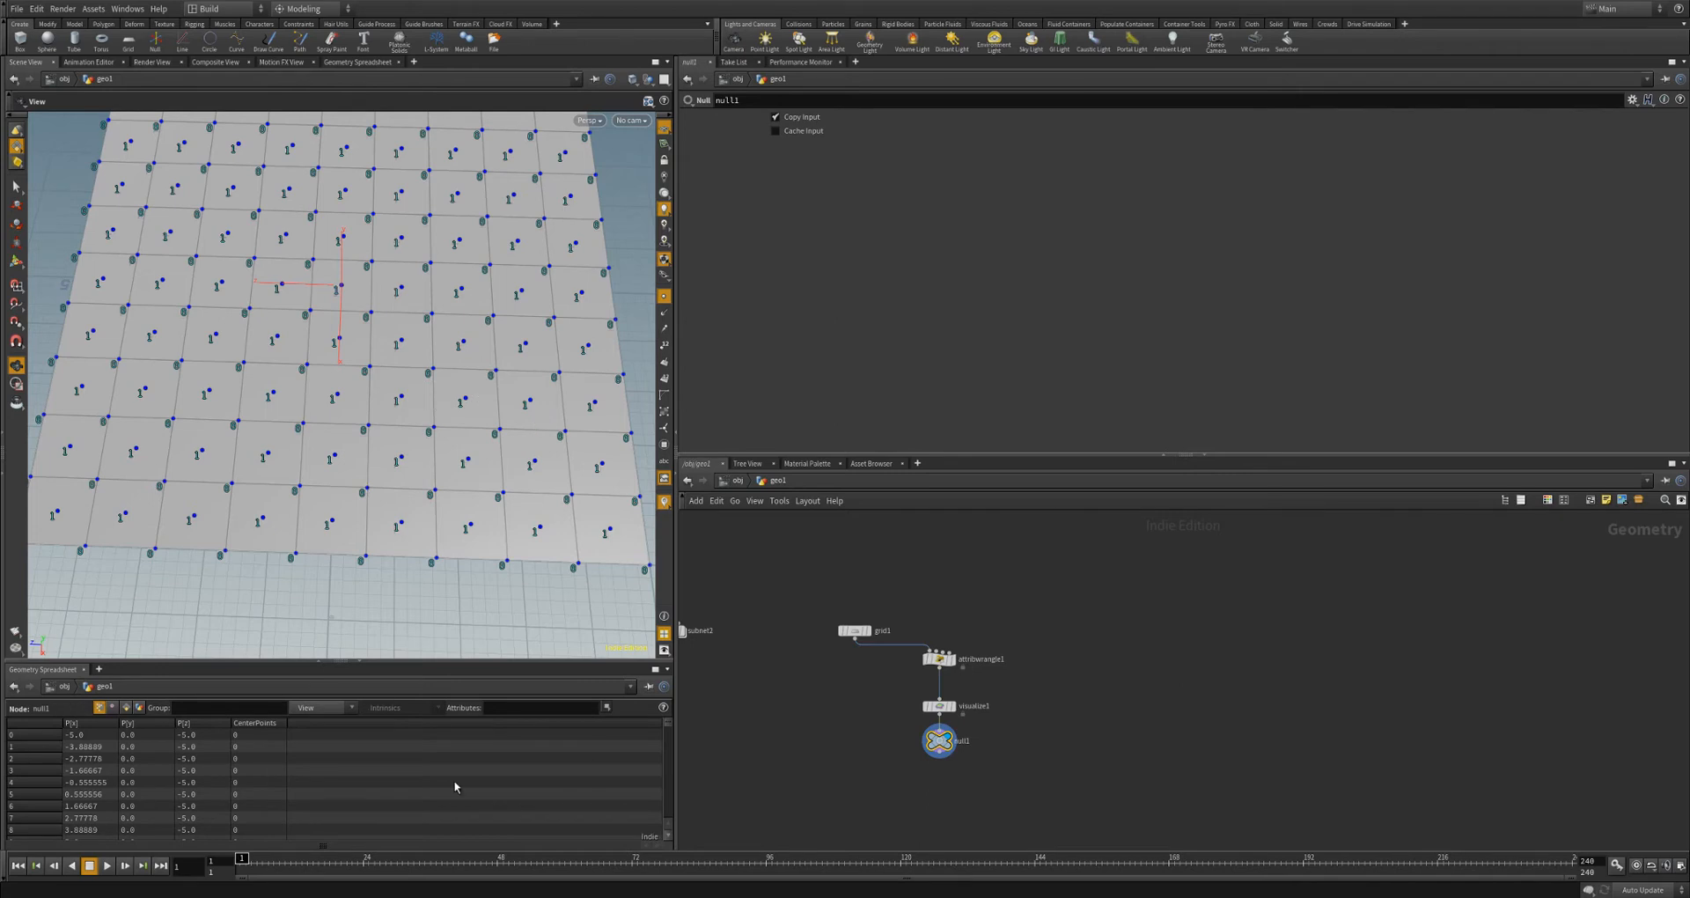
- Display the attribute wrangle and change "point" to "pointgroup" in both the addattrib and setattrib lines
left_click(952, 658)
left_click(937, 658)
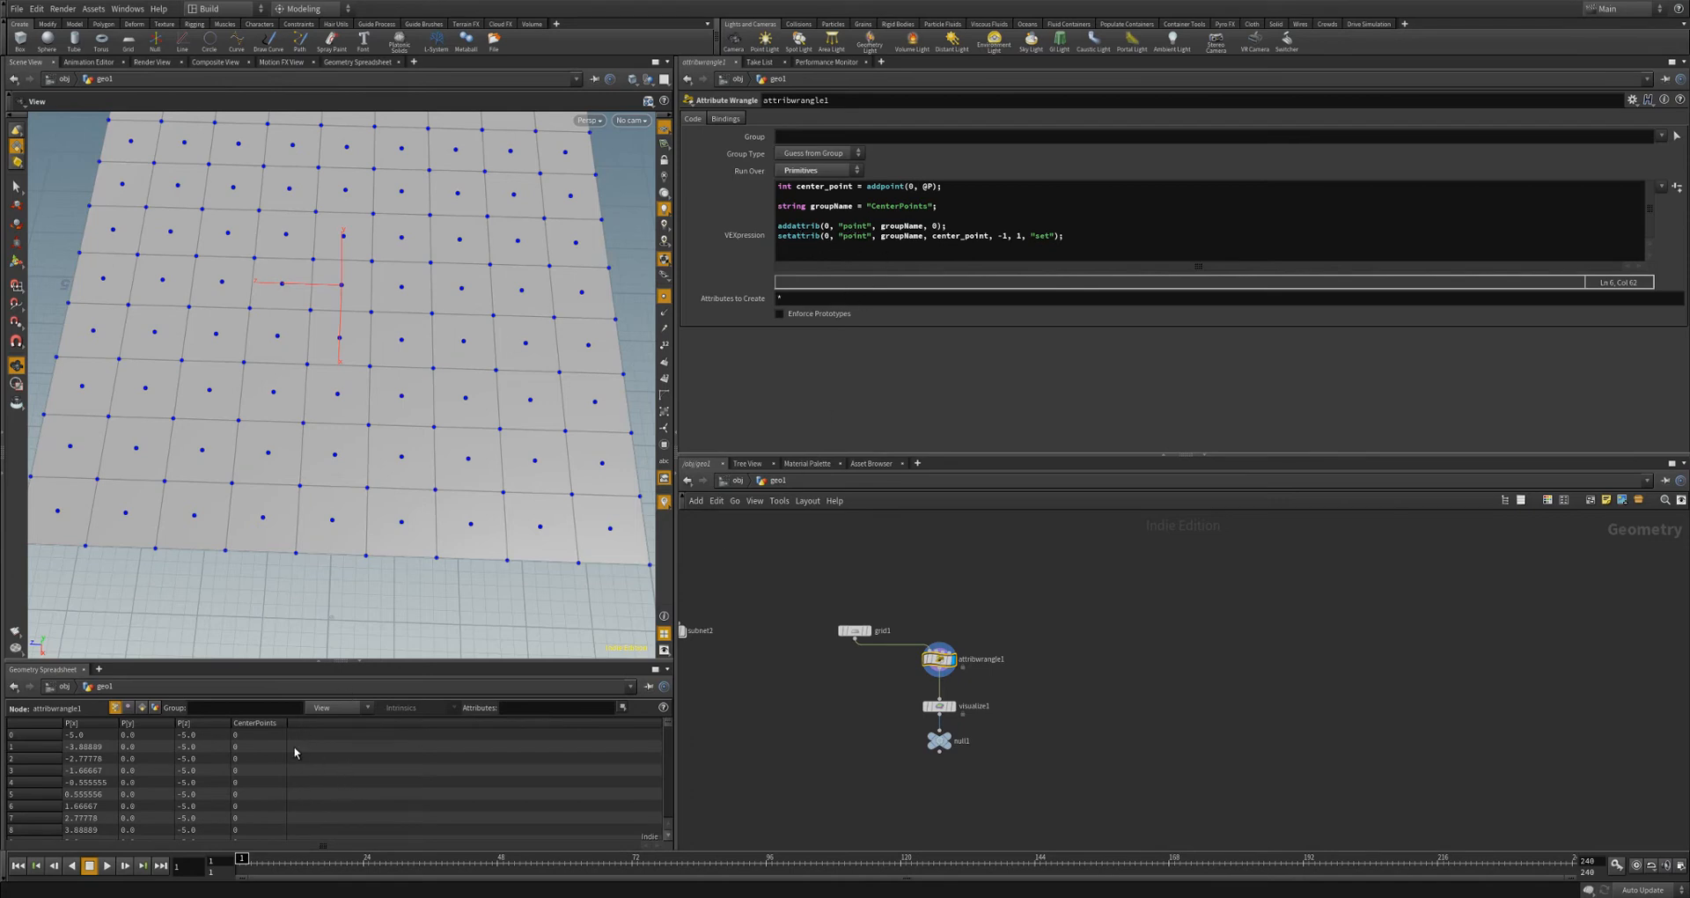
scroll(467, 476, "down", 2)
middle_click_drag(401, 442, 396, 452)
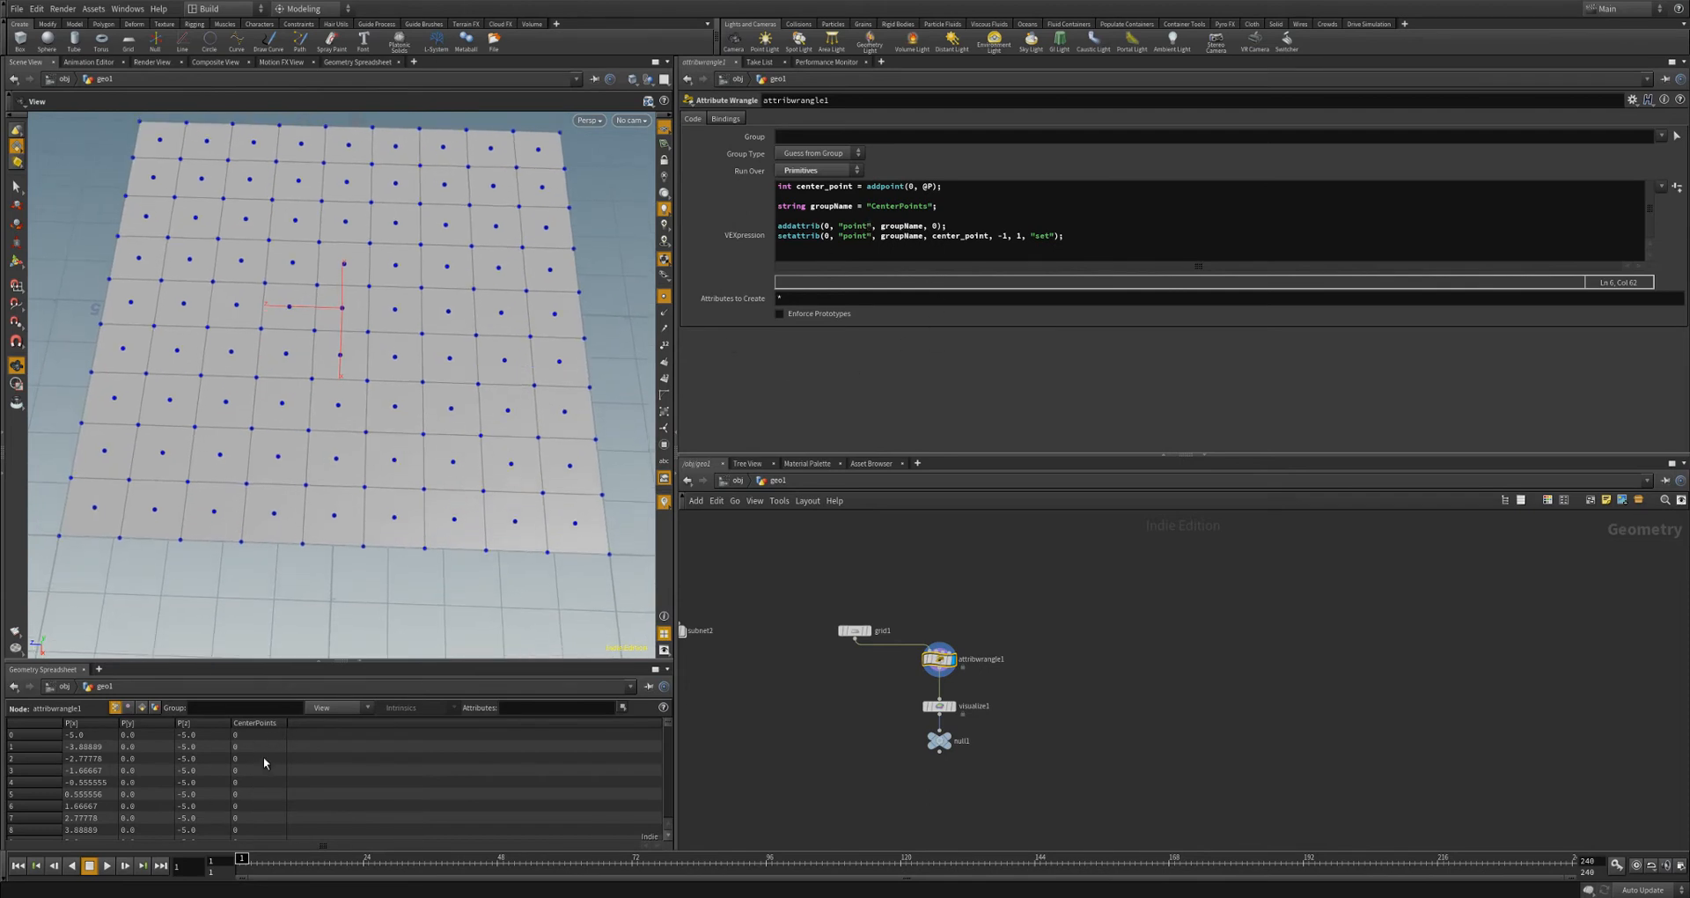
left_click(867, 225)
type("group")
type("grou")
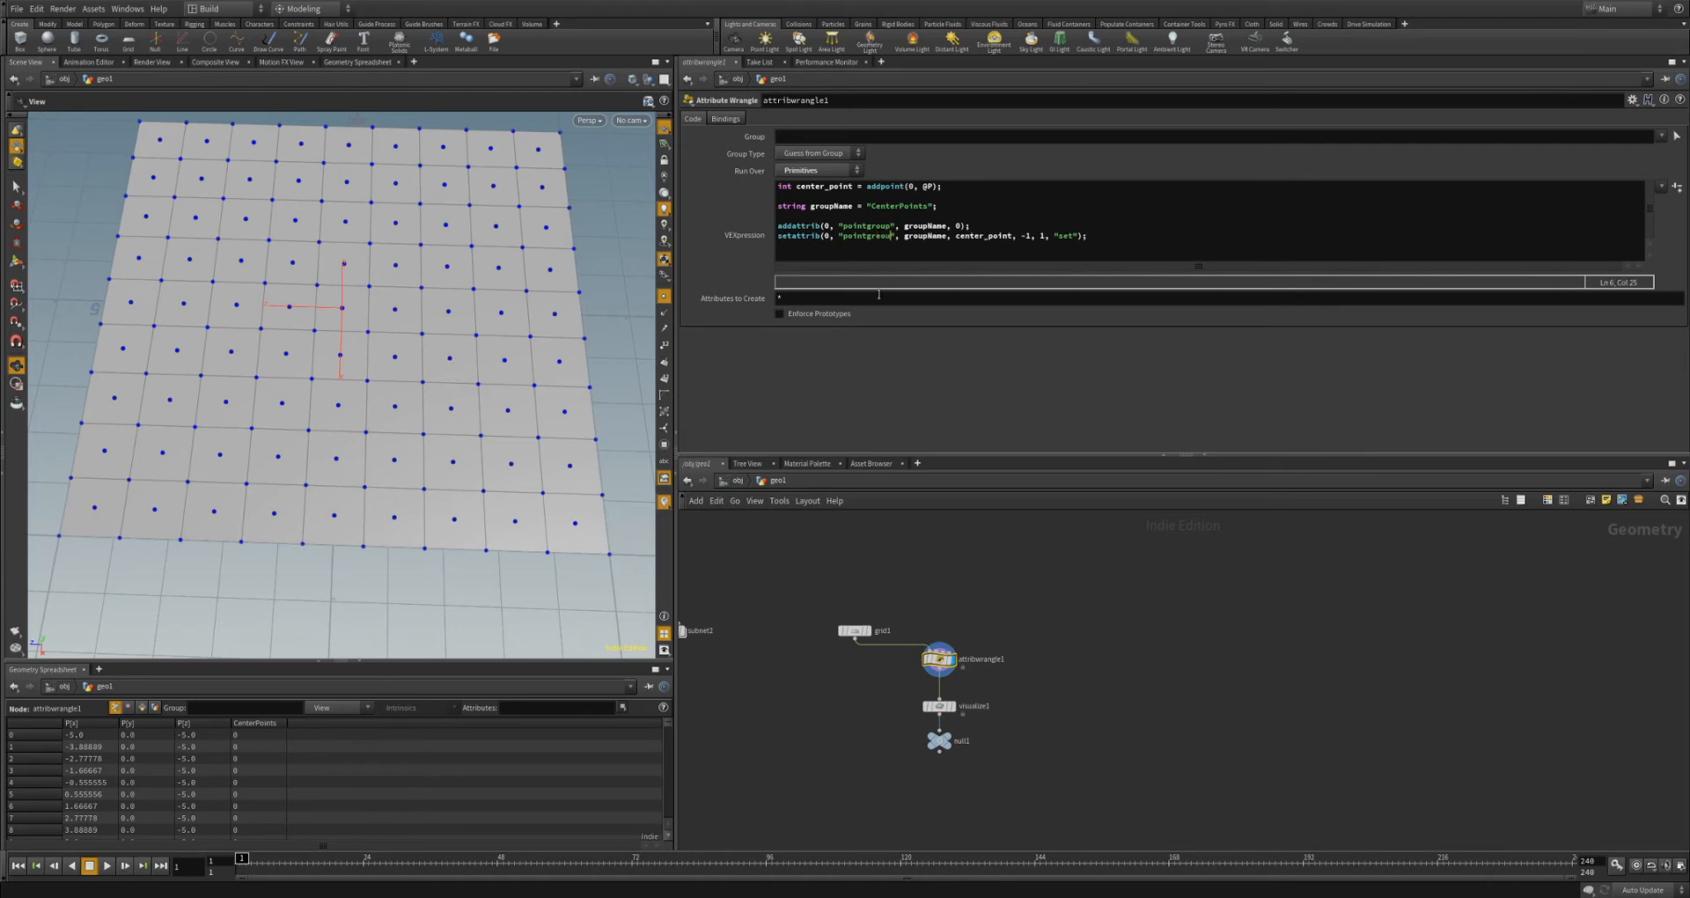
type("p")
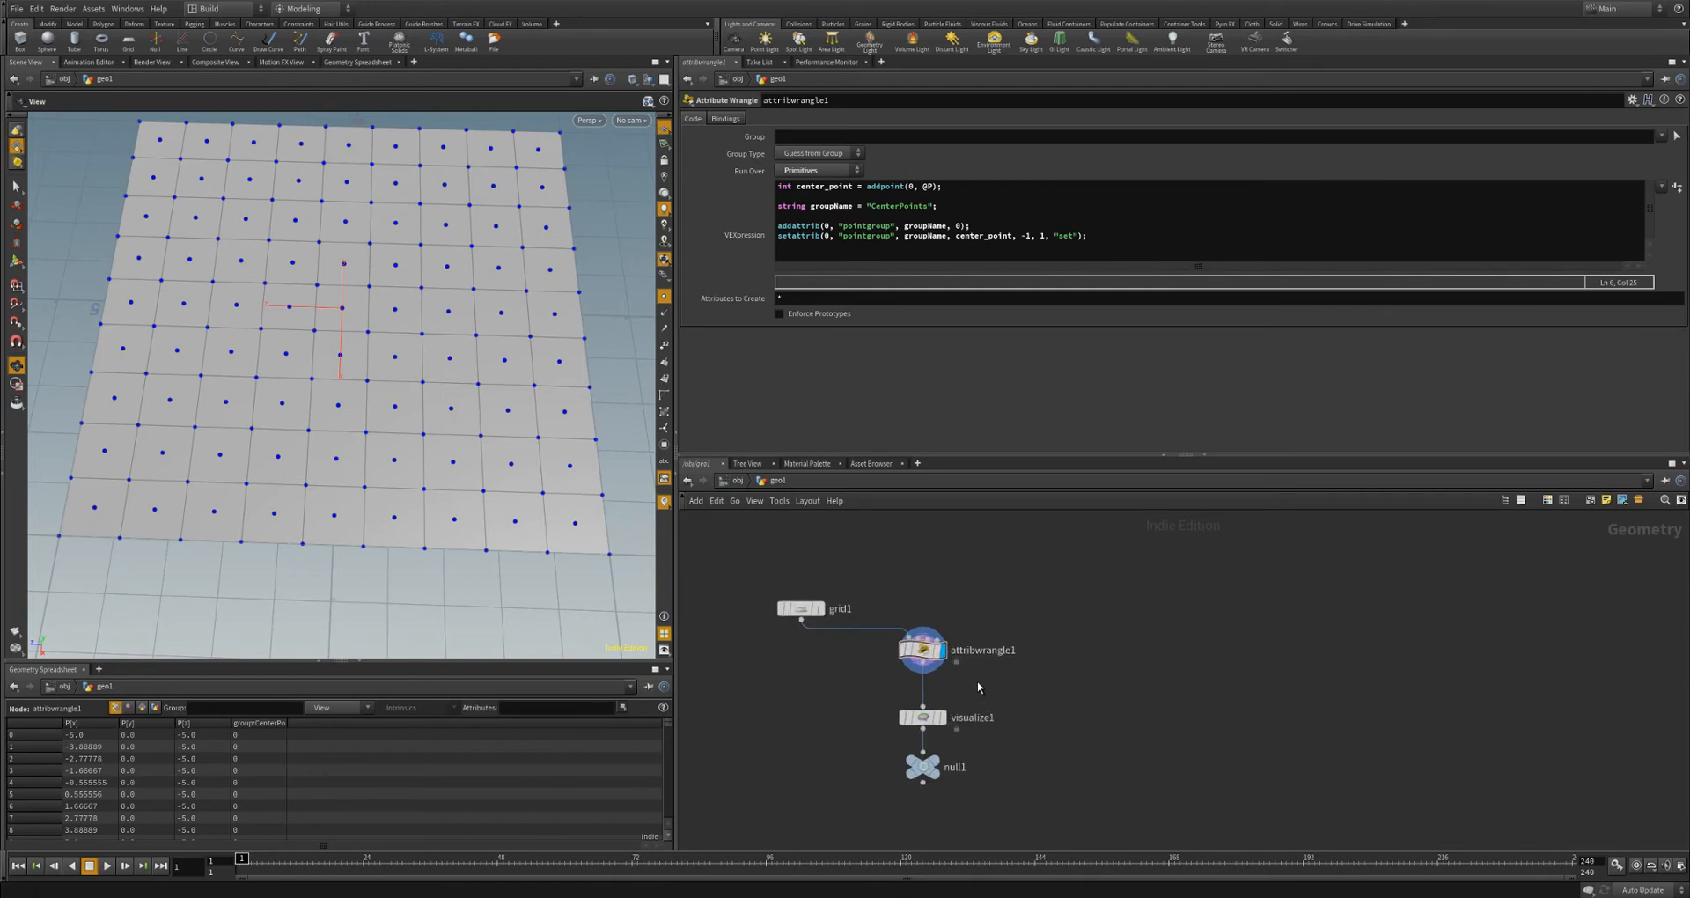
- Check the CenterPoints point group in the wrangle's node info and its membership values in the spreadsheet
scroll(977, 680, "up", 4)
middle_click_drag(1026, 644, 1065, 645)
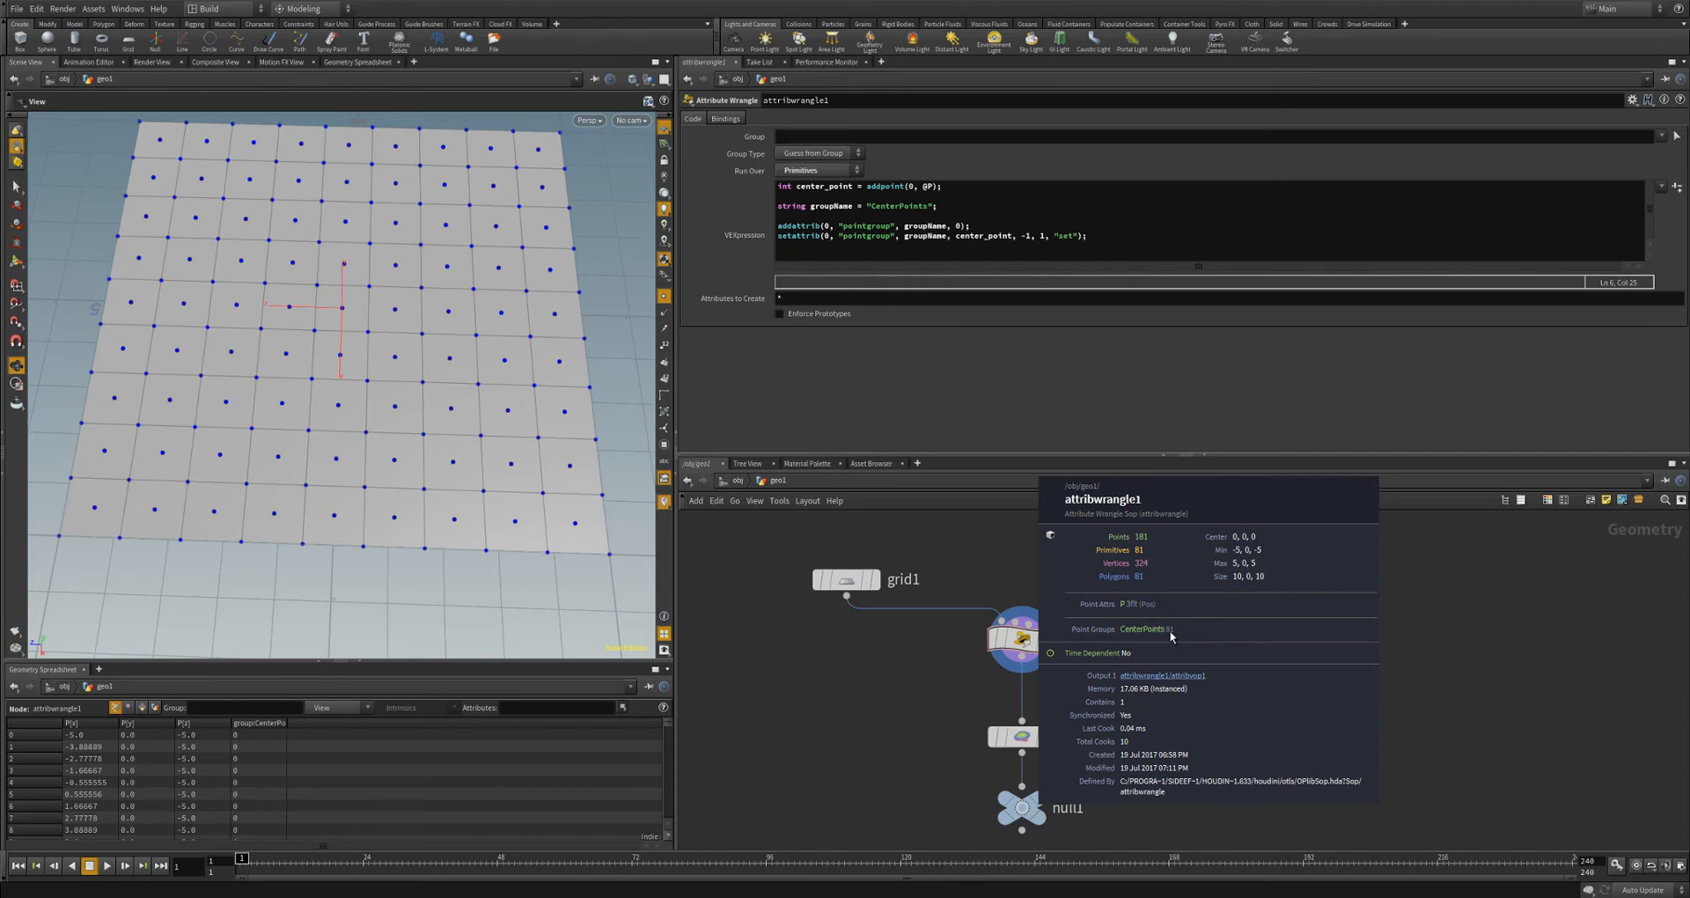
middle_click_drag(1059, 646, 1049, 641)
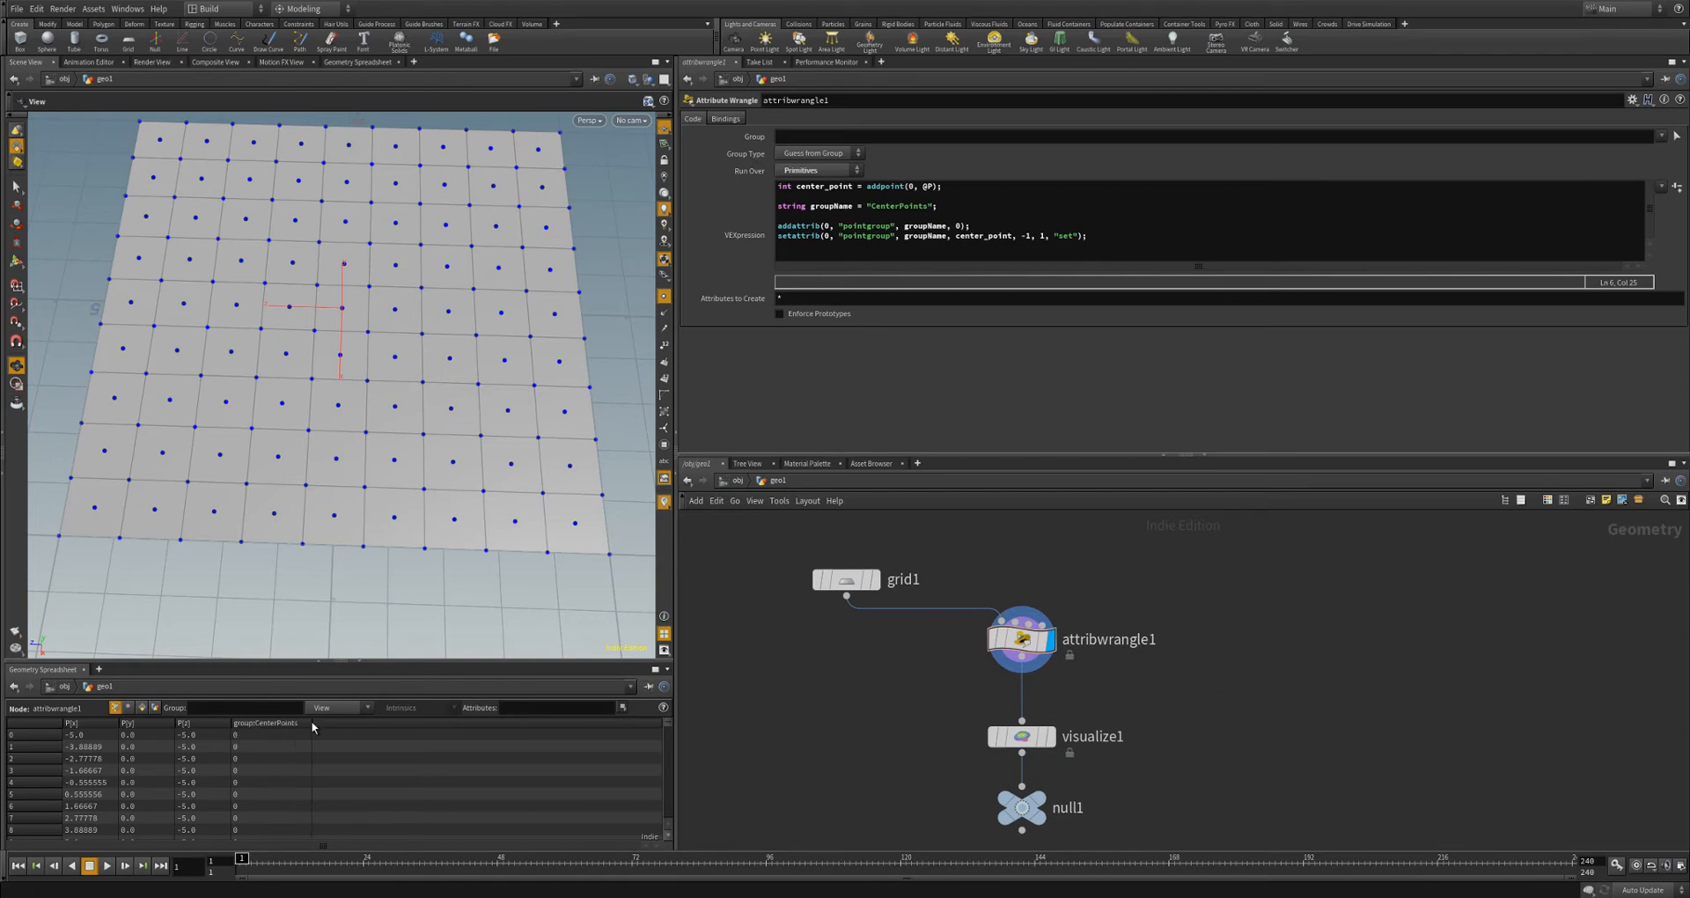
scroll(657, 748, "down", 20)
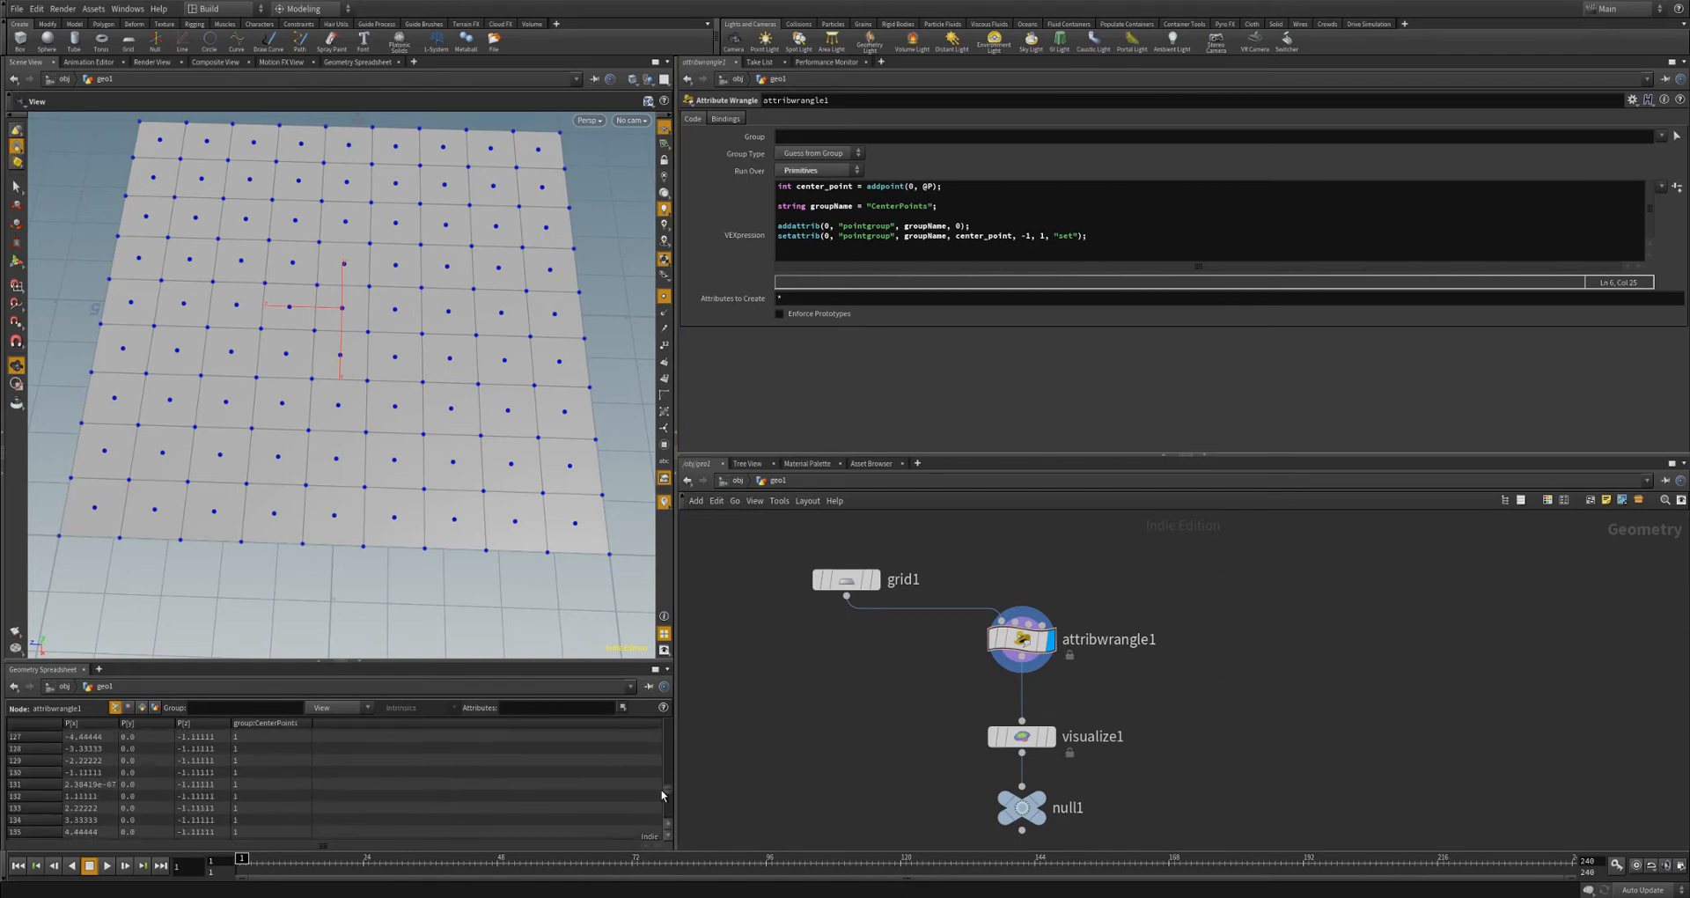
left_click_drag(670, 730, 665, 683)
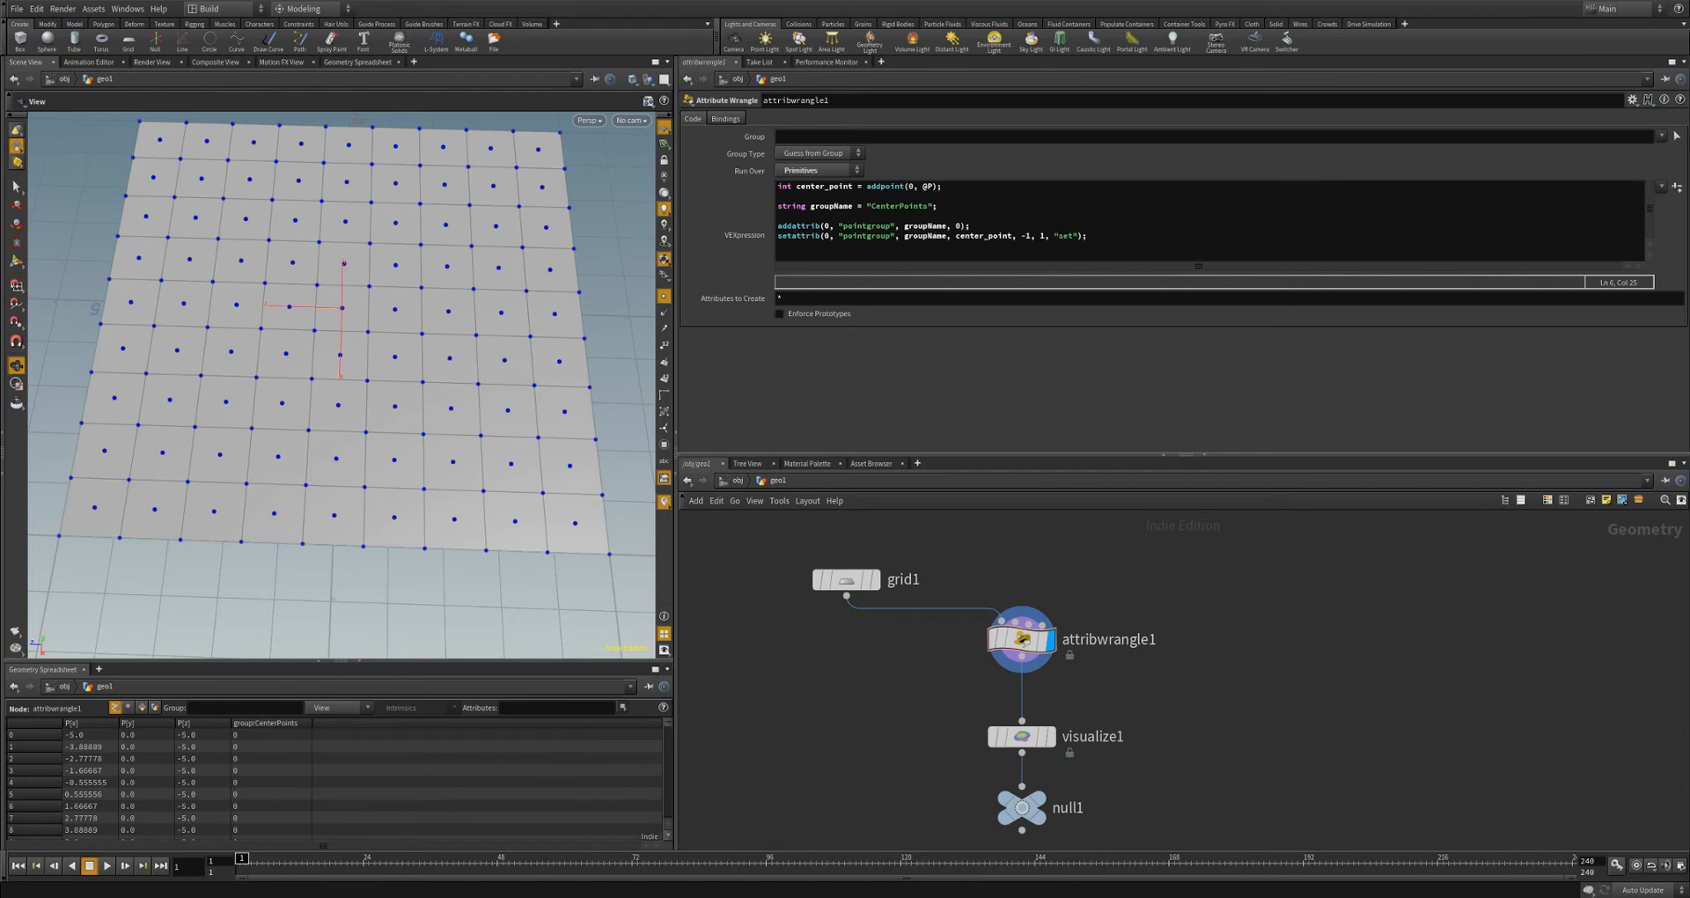
- Add a Tube node to the network in the empty area beside the wrangle chain
middle_click_drag(905, 764, 943, 713)
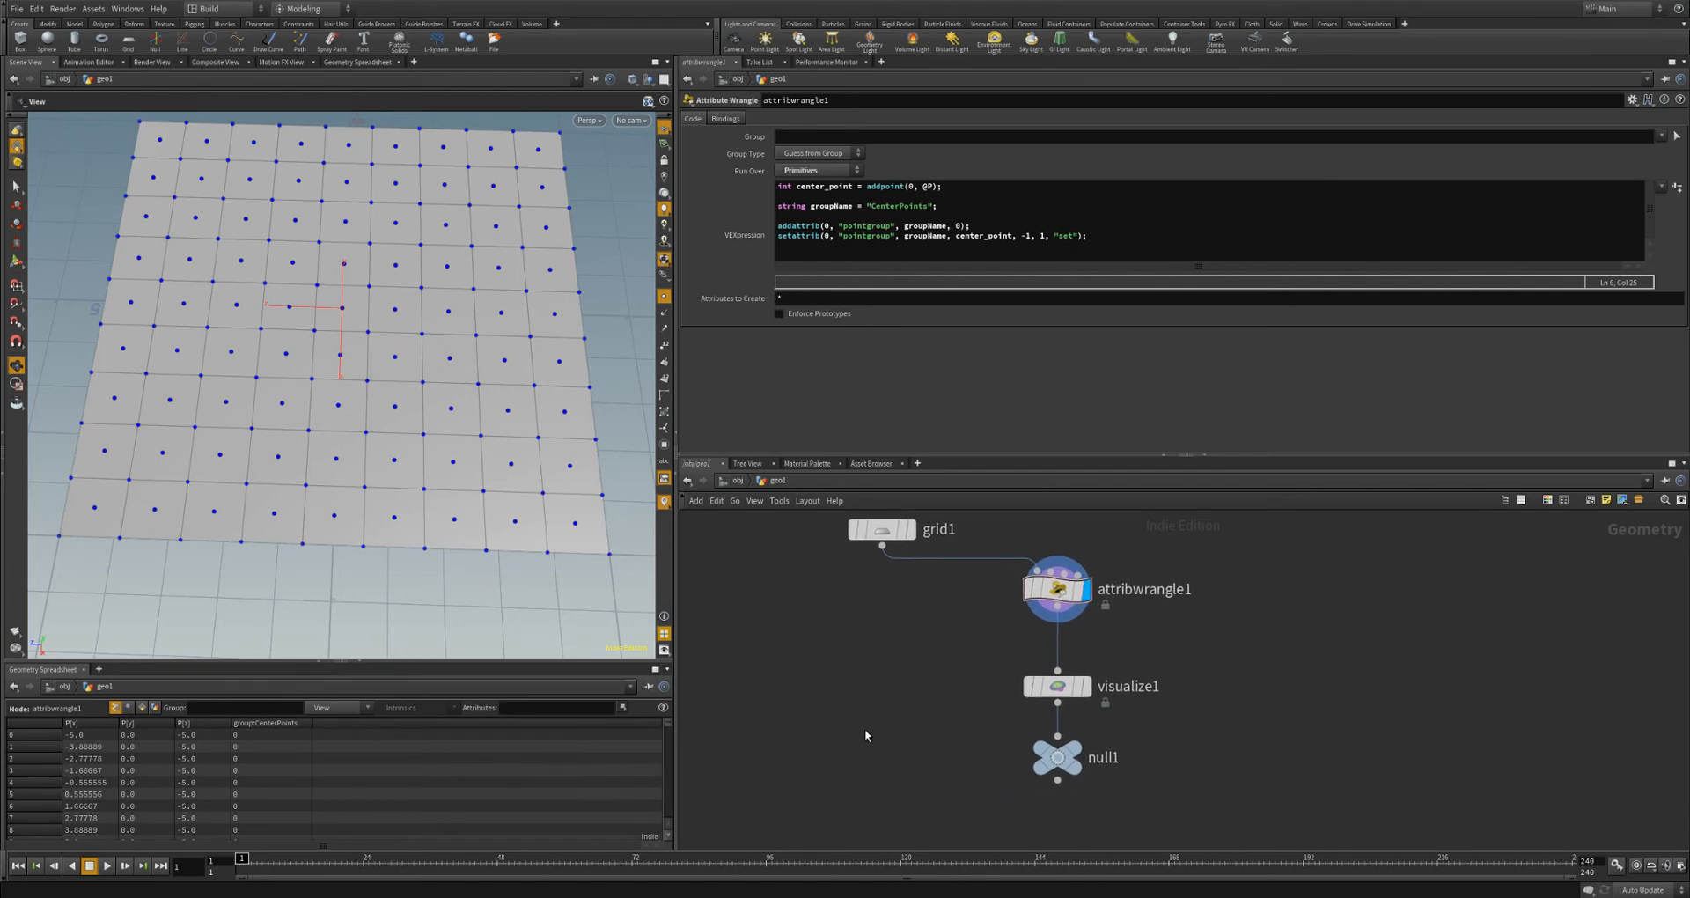
middle_click_drag(832, 699, 921, 689)
scroll(921, 689, "down", 2)
key("Tab")
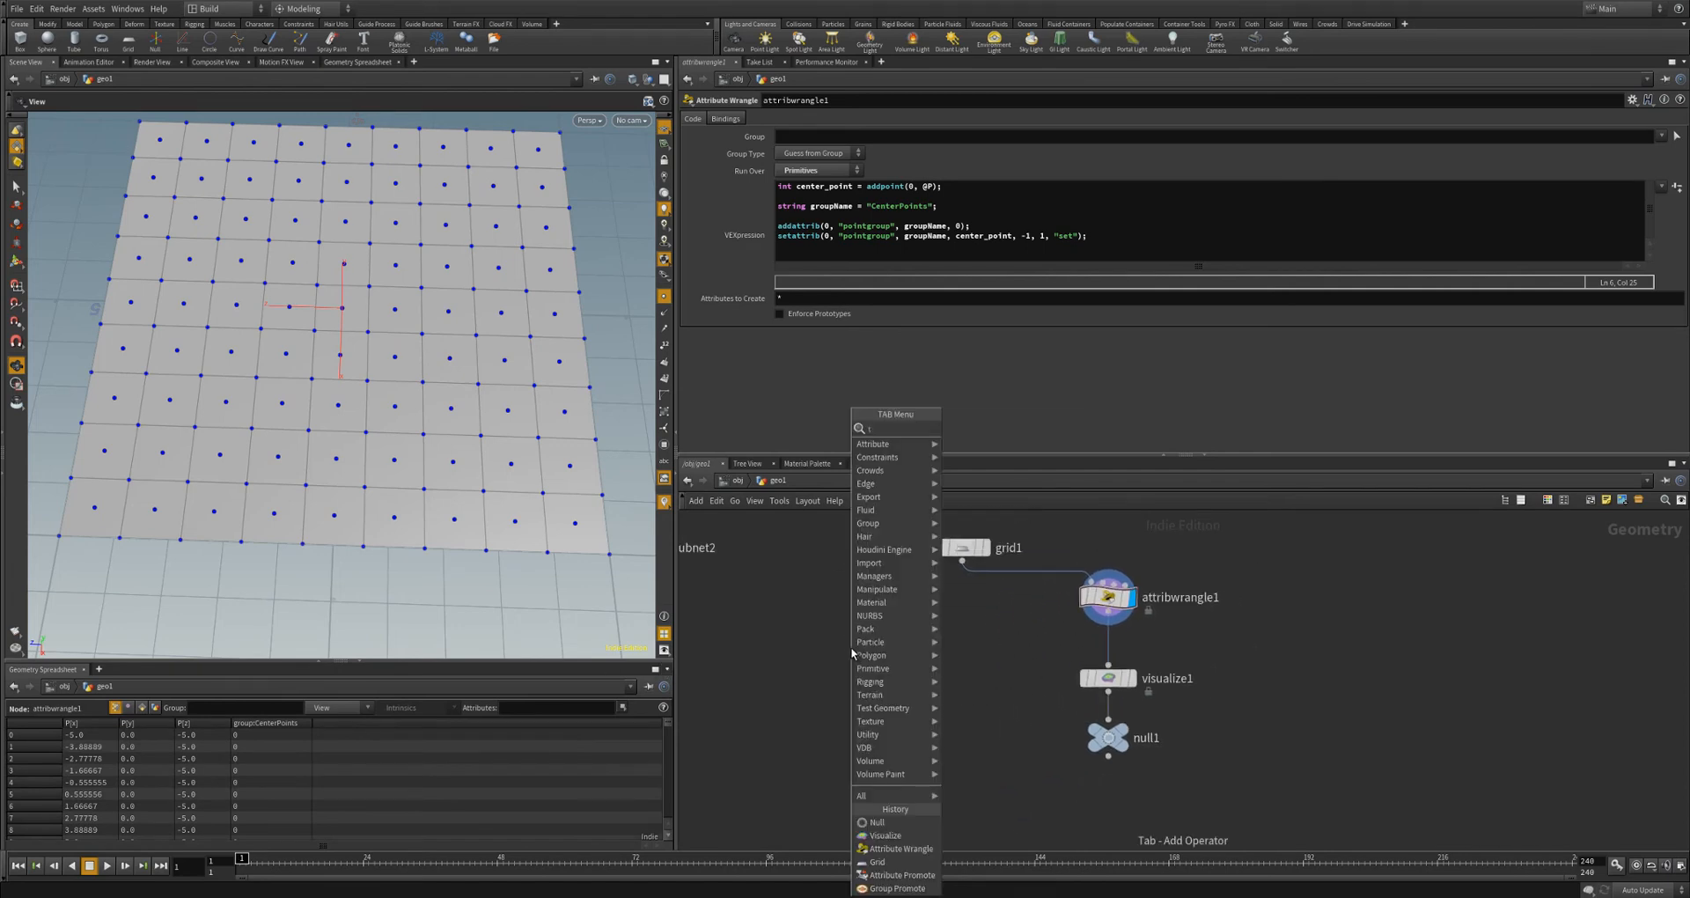
type("tube")
key("Return")
key("Return")
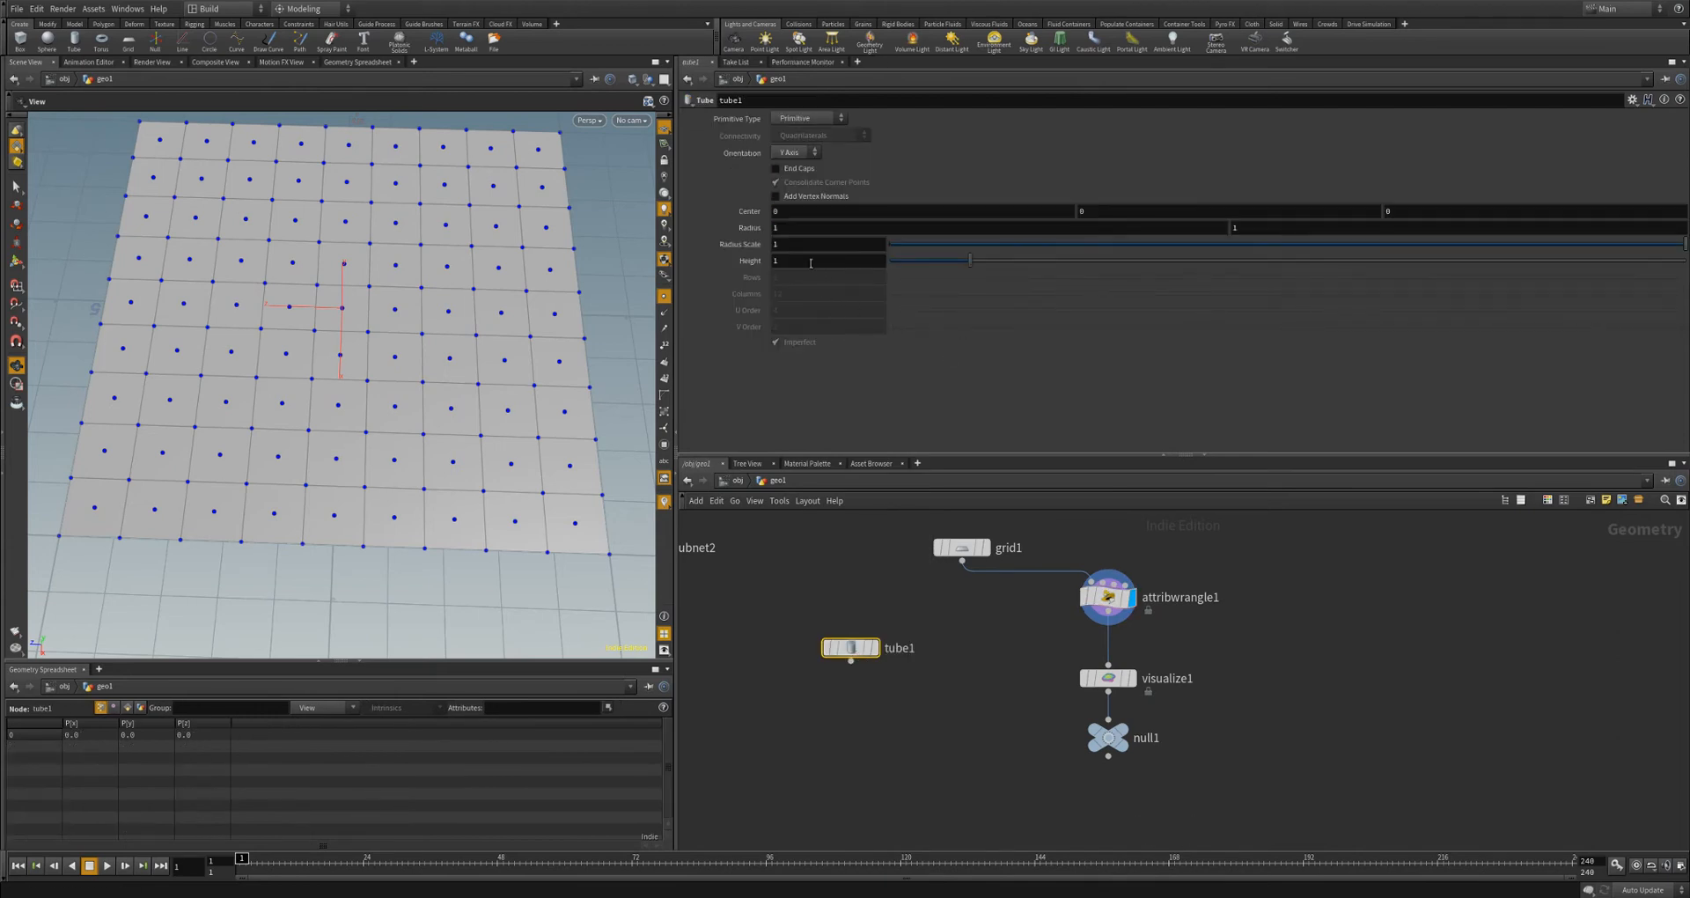
- Set the tube's height to 2 and radius scale to 0.0855, and show it as a template
type("2")
key("Return")
left_click_drag(1059, 243, 958, 249)
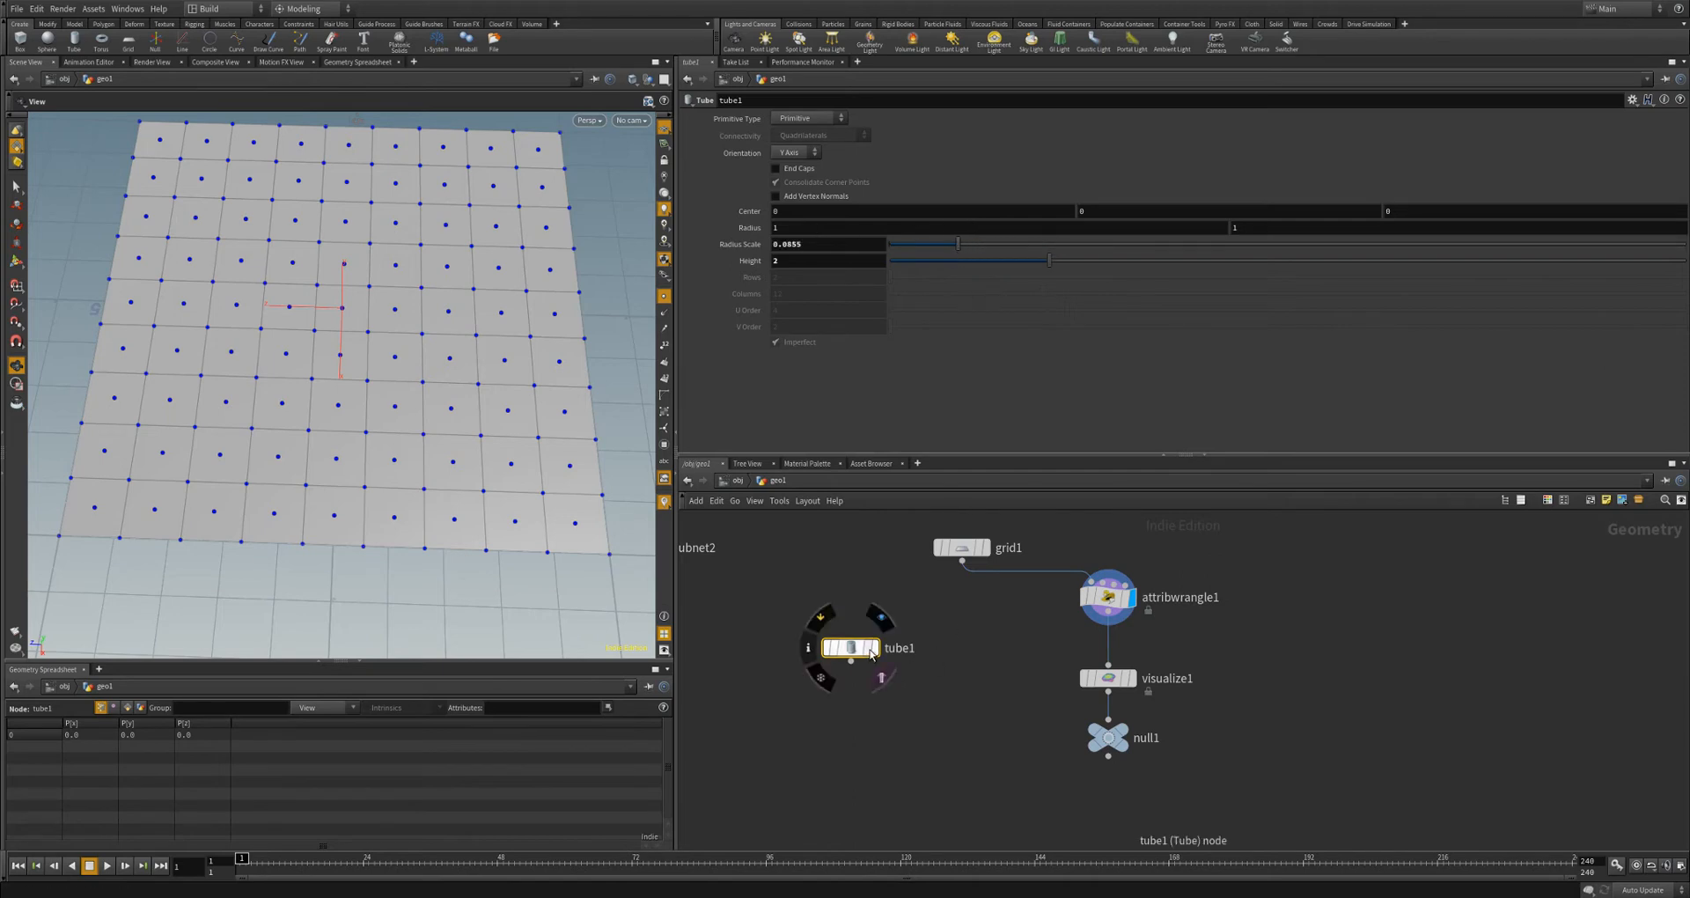
mouse_move(872, 649)
mouse_move(362, 332)
left_mouse_down()
mouse_move(357, 295)
mouse_move(308, 298)
mouse_move(348, 310)
left_mouse_up()
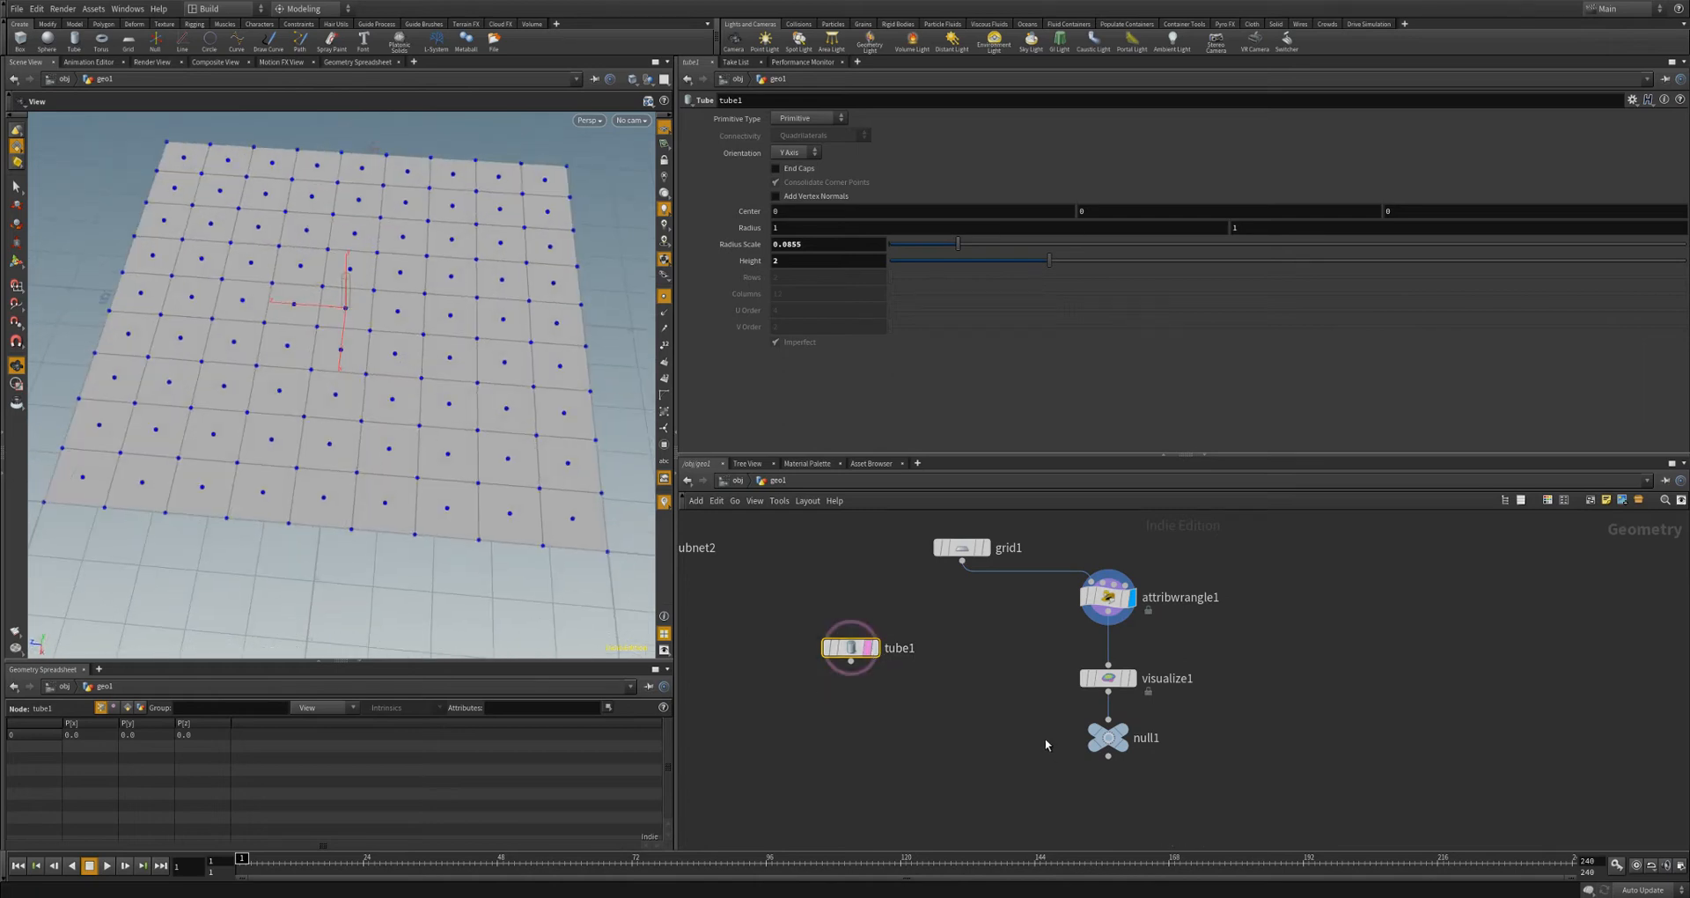
- Add a Copy to Points node fed by the tube, connect the null as its target points input, and display it
middle_click_drag(995, 732, 998, 697)
left_click(854, 627)
key("Tab")
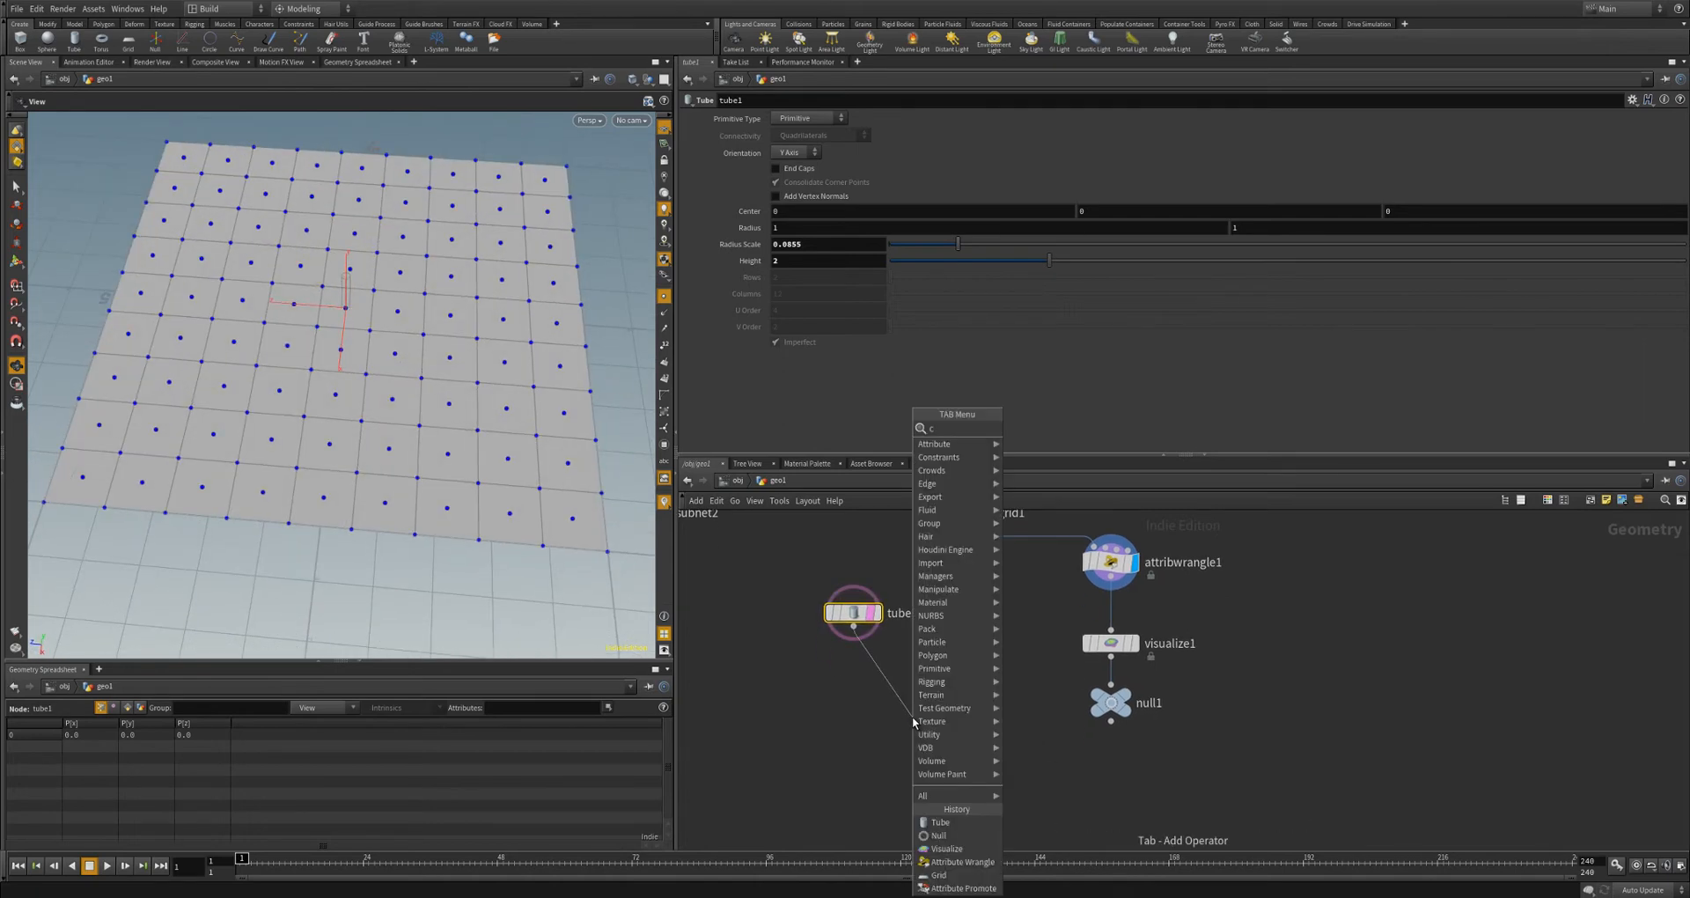
type("copyto")
key("Return")
left_click(913, 717)
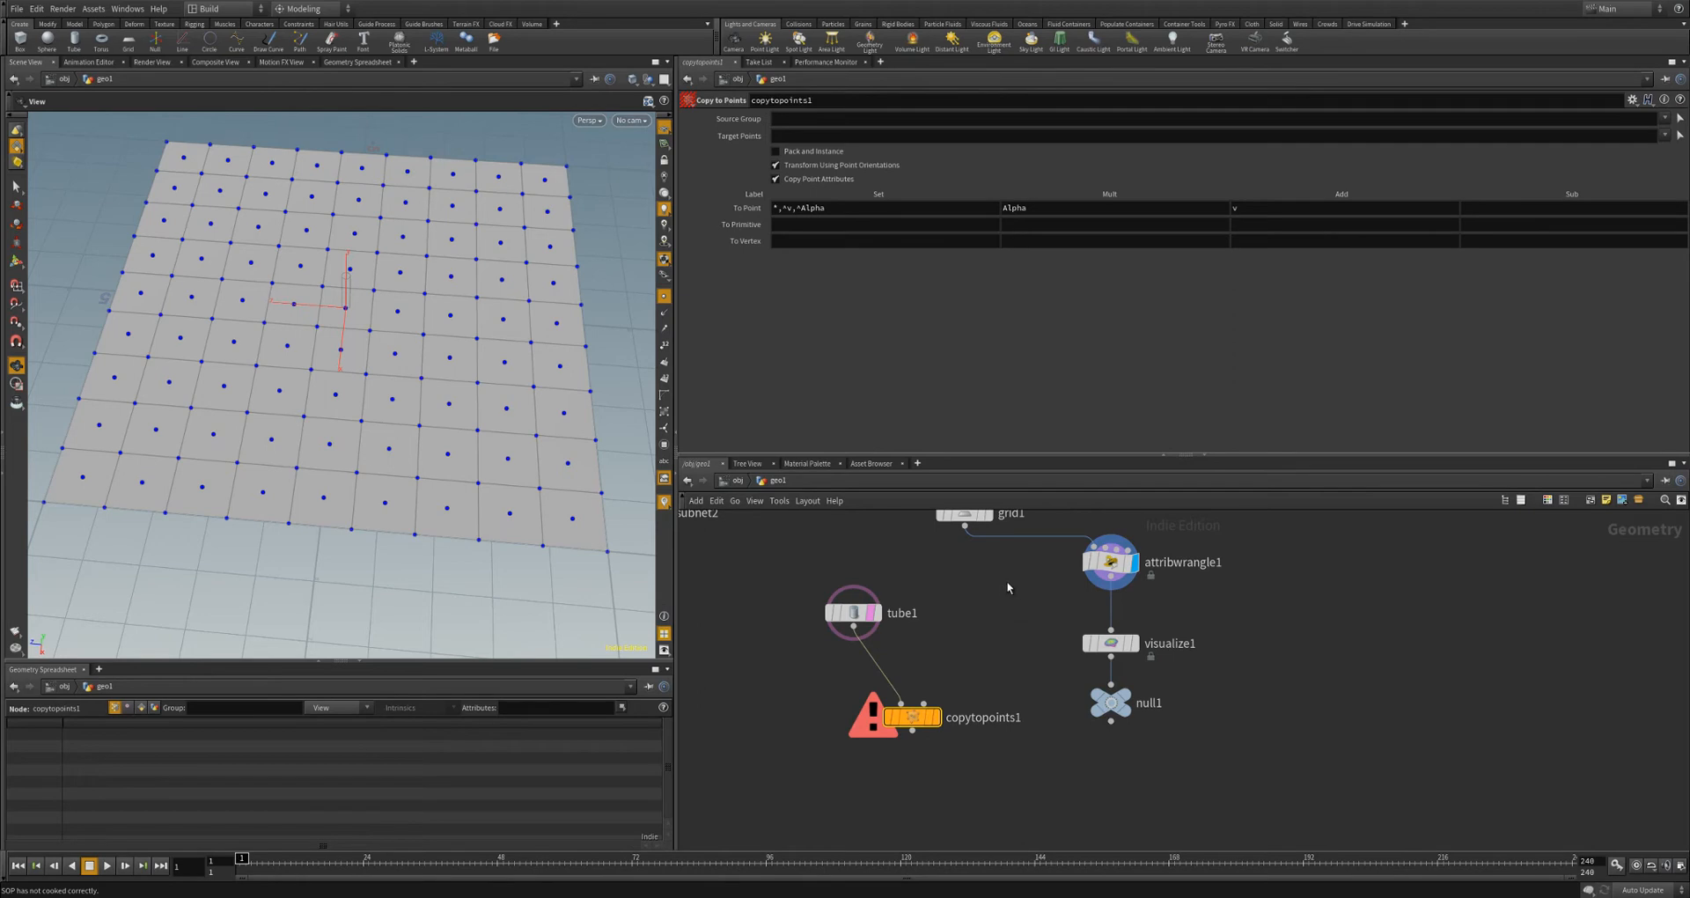
left_click_drag(1111, 722, 917, 759)
left_click(937, 718)
scroll(590, 493, "down", 3)
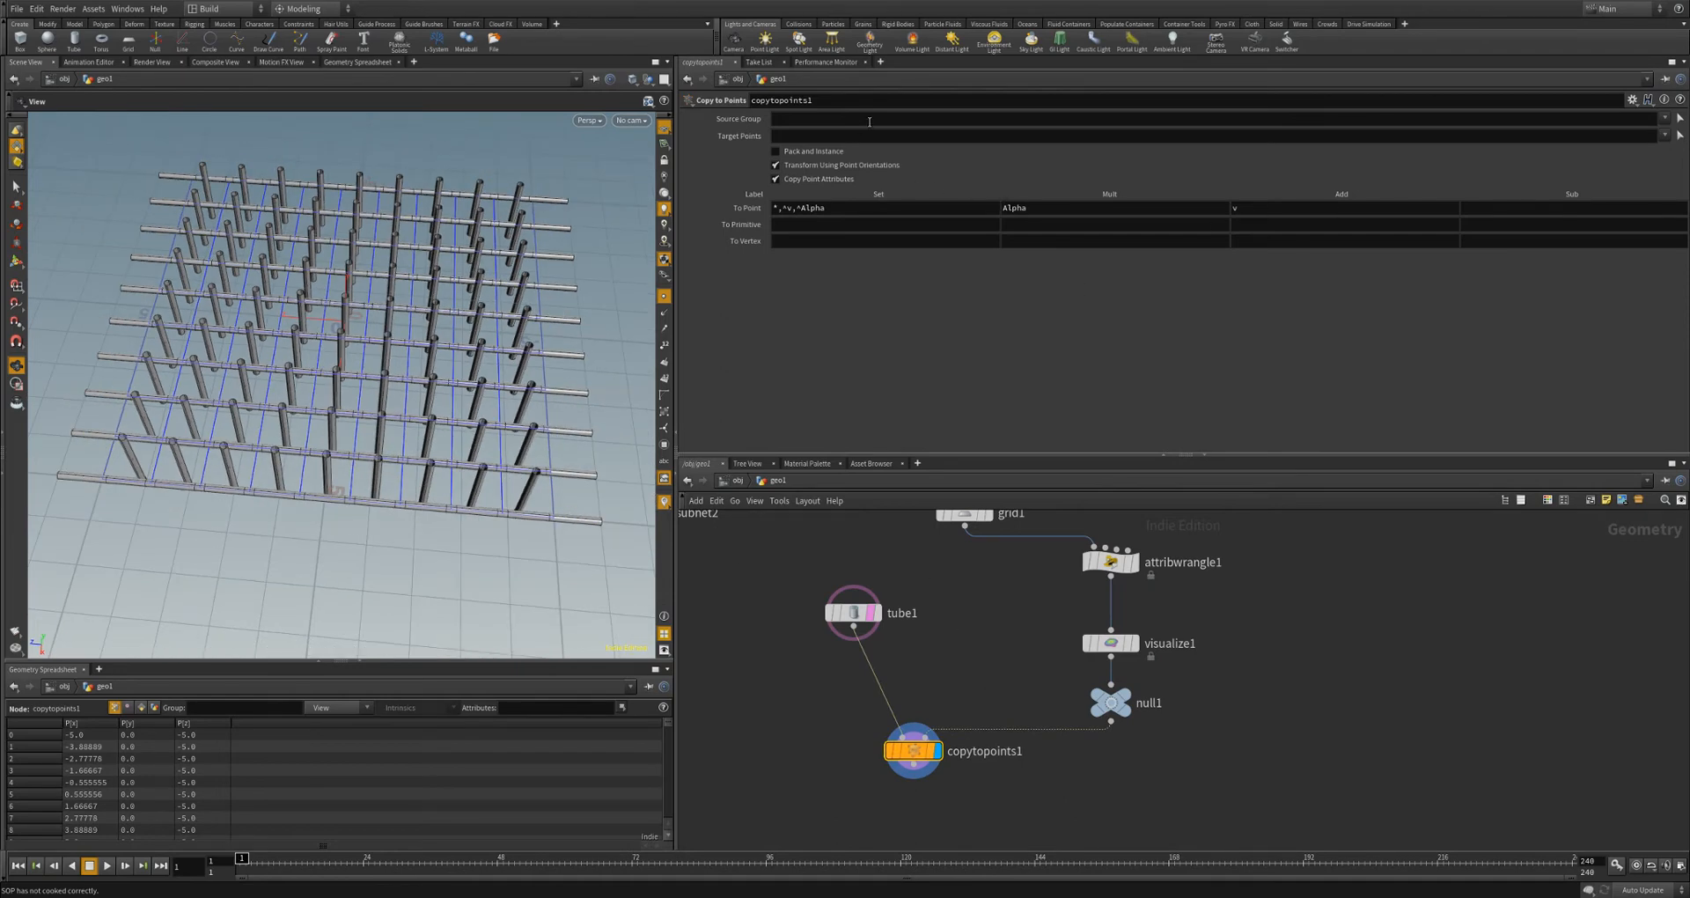
- Restrict the Copy to Points target points to the CenterPoints group
left_click(1665, 135)
left_click(1627, 152)
left_click_drag(485, 375, 488, 322)
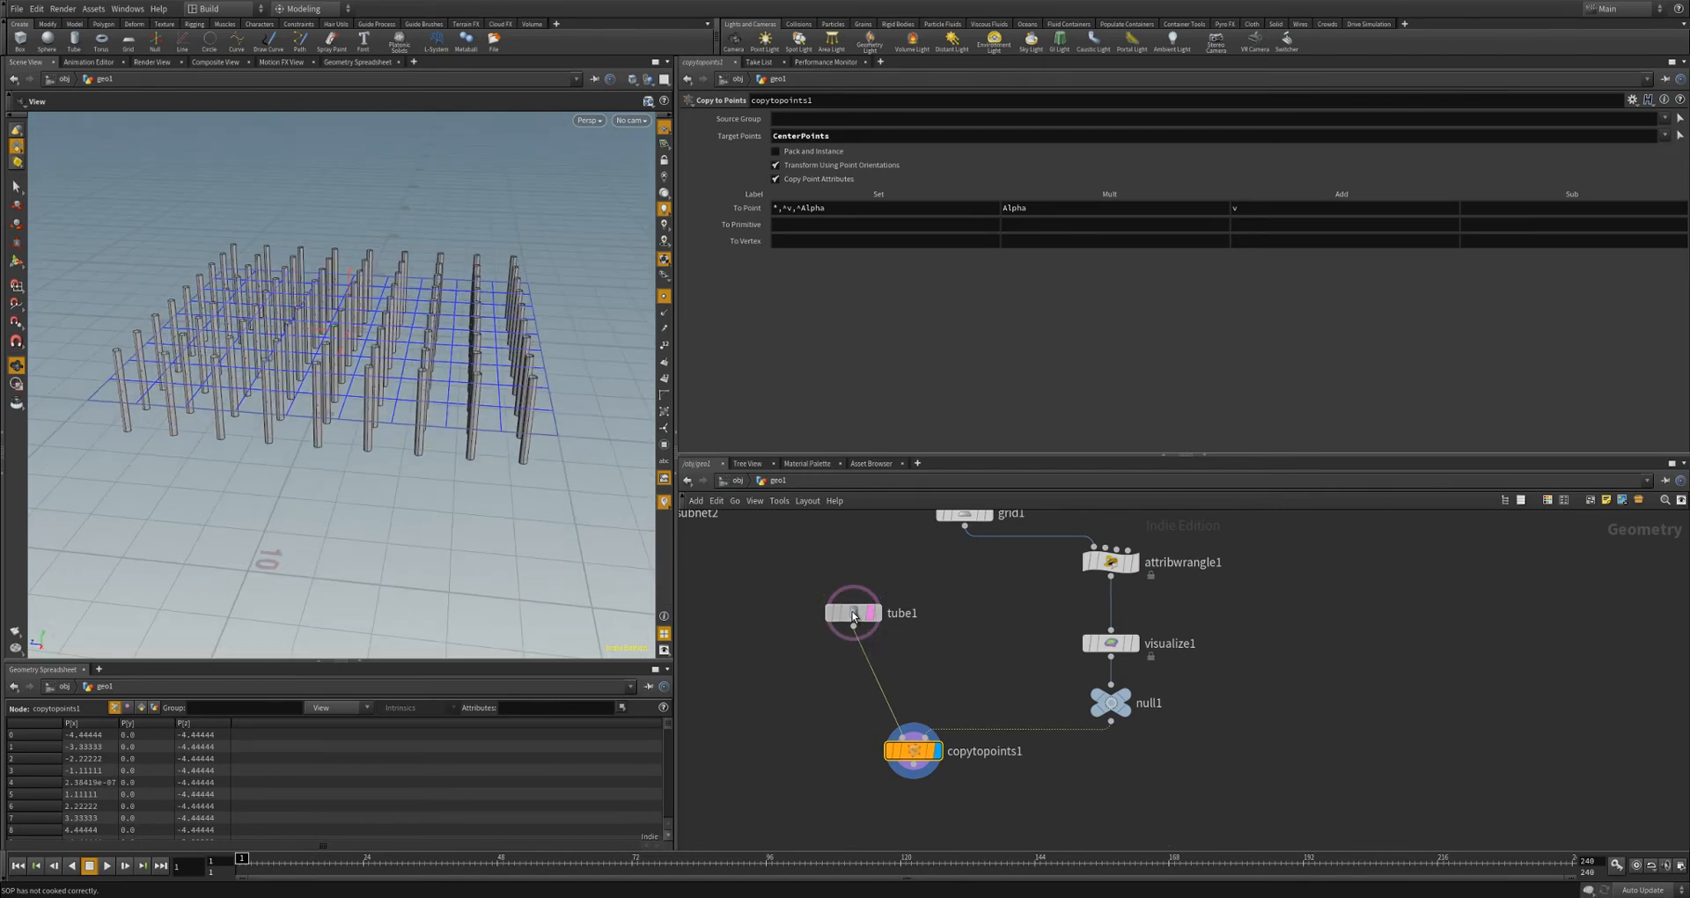
- Raise the tube so its base sits on the grid by setting its center Y to 1
left_click(852, 613)
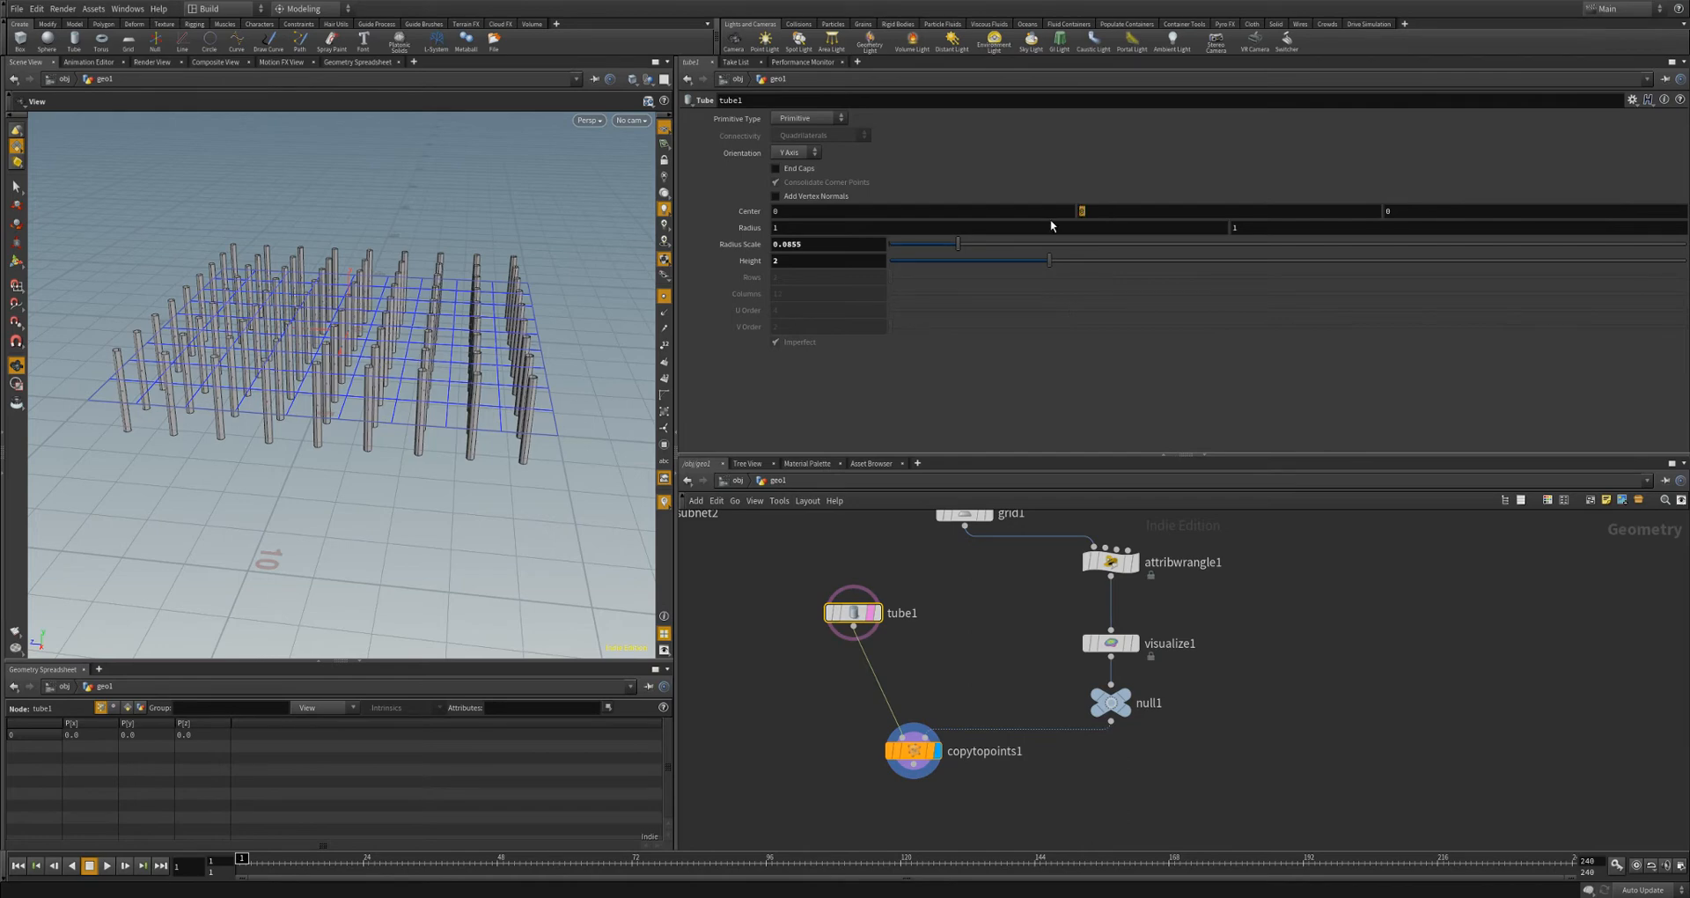
type(".5")
key("Return")
left_click_drag(546, 458, 533, 424)
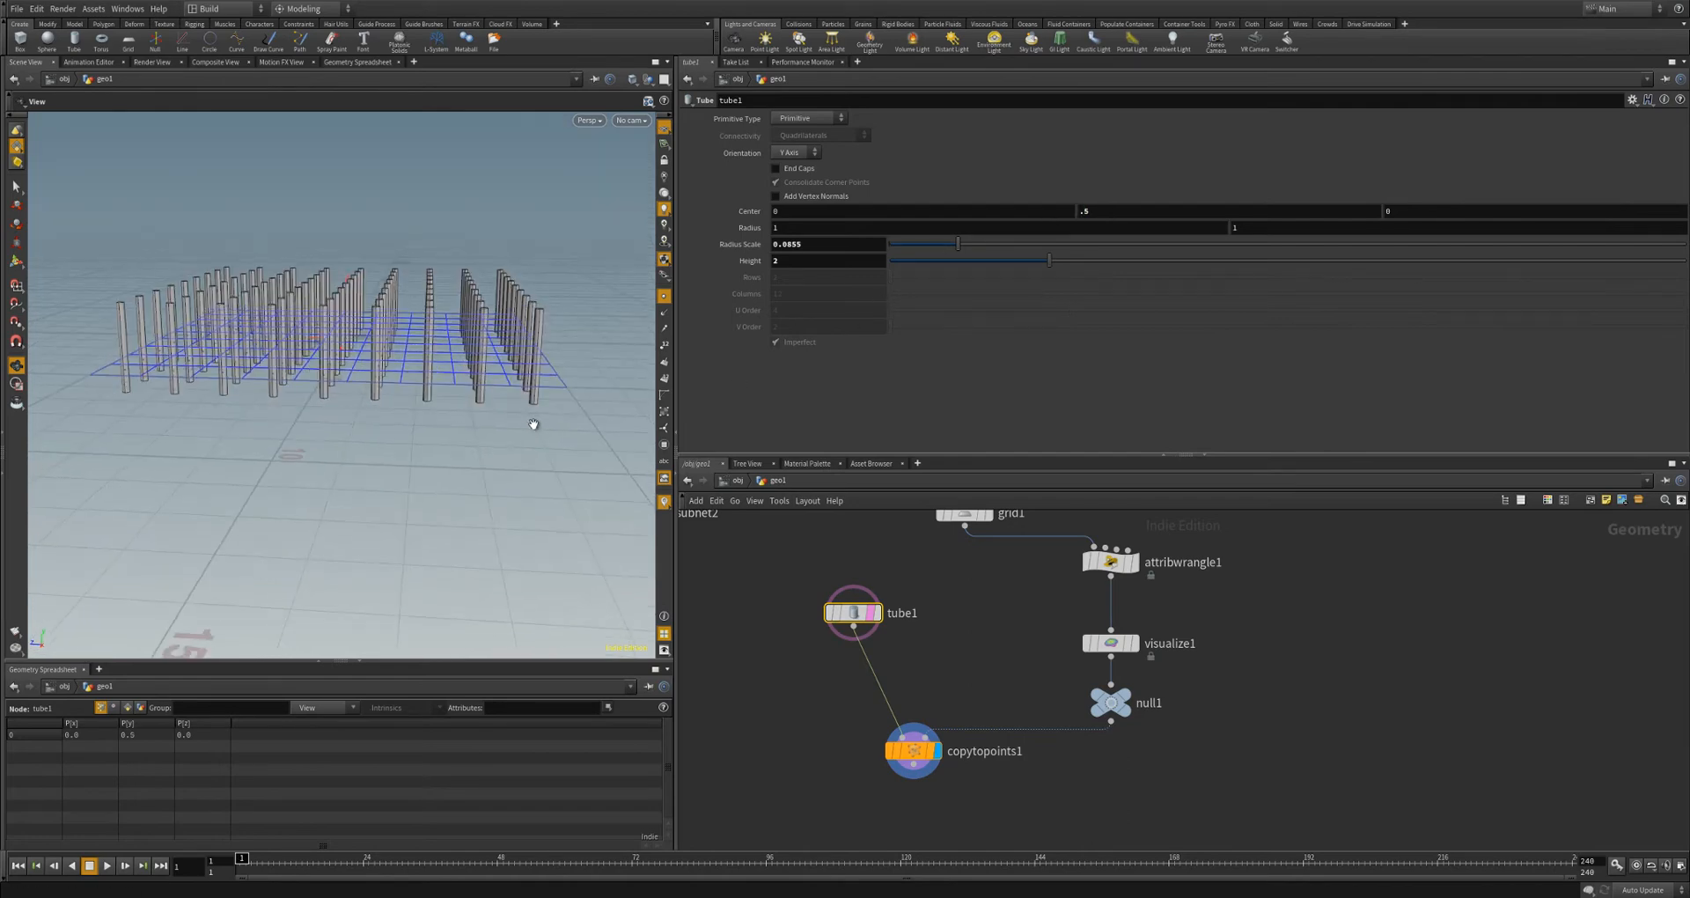
type("1")
key("Return")
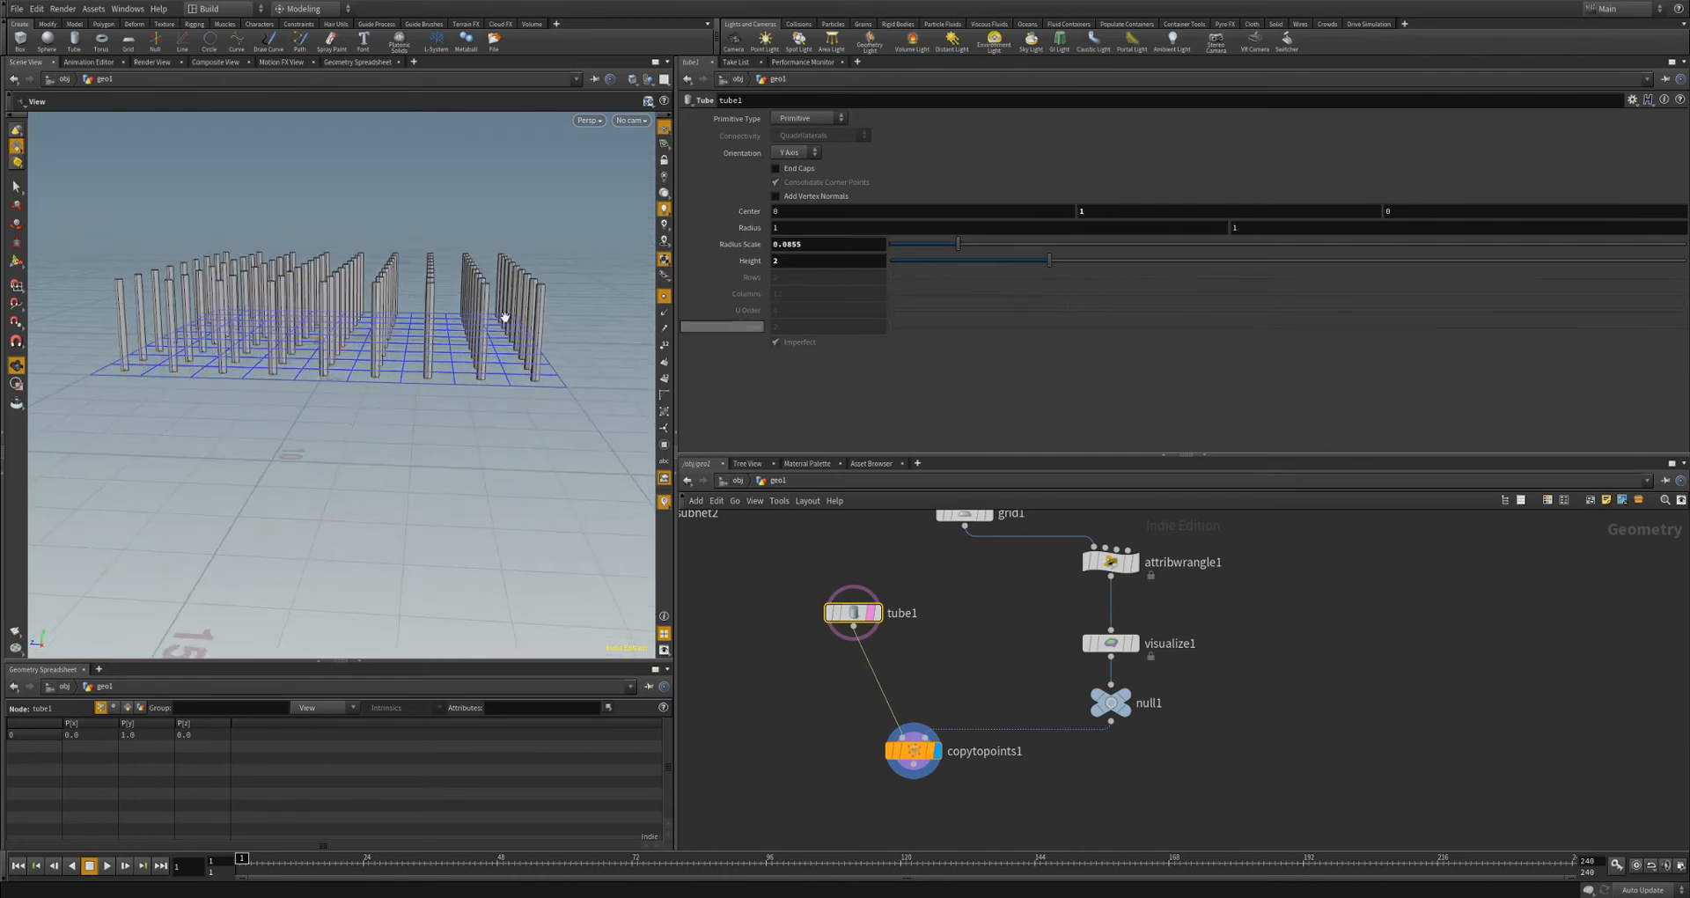
left_click_drag(502, 317, 553, 433)
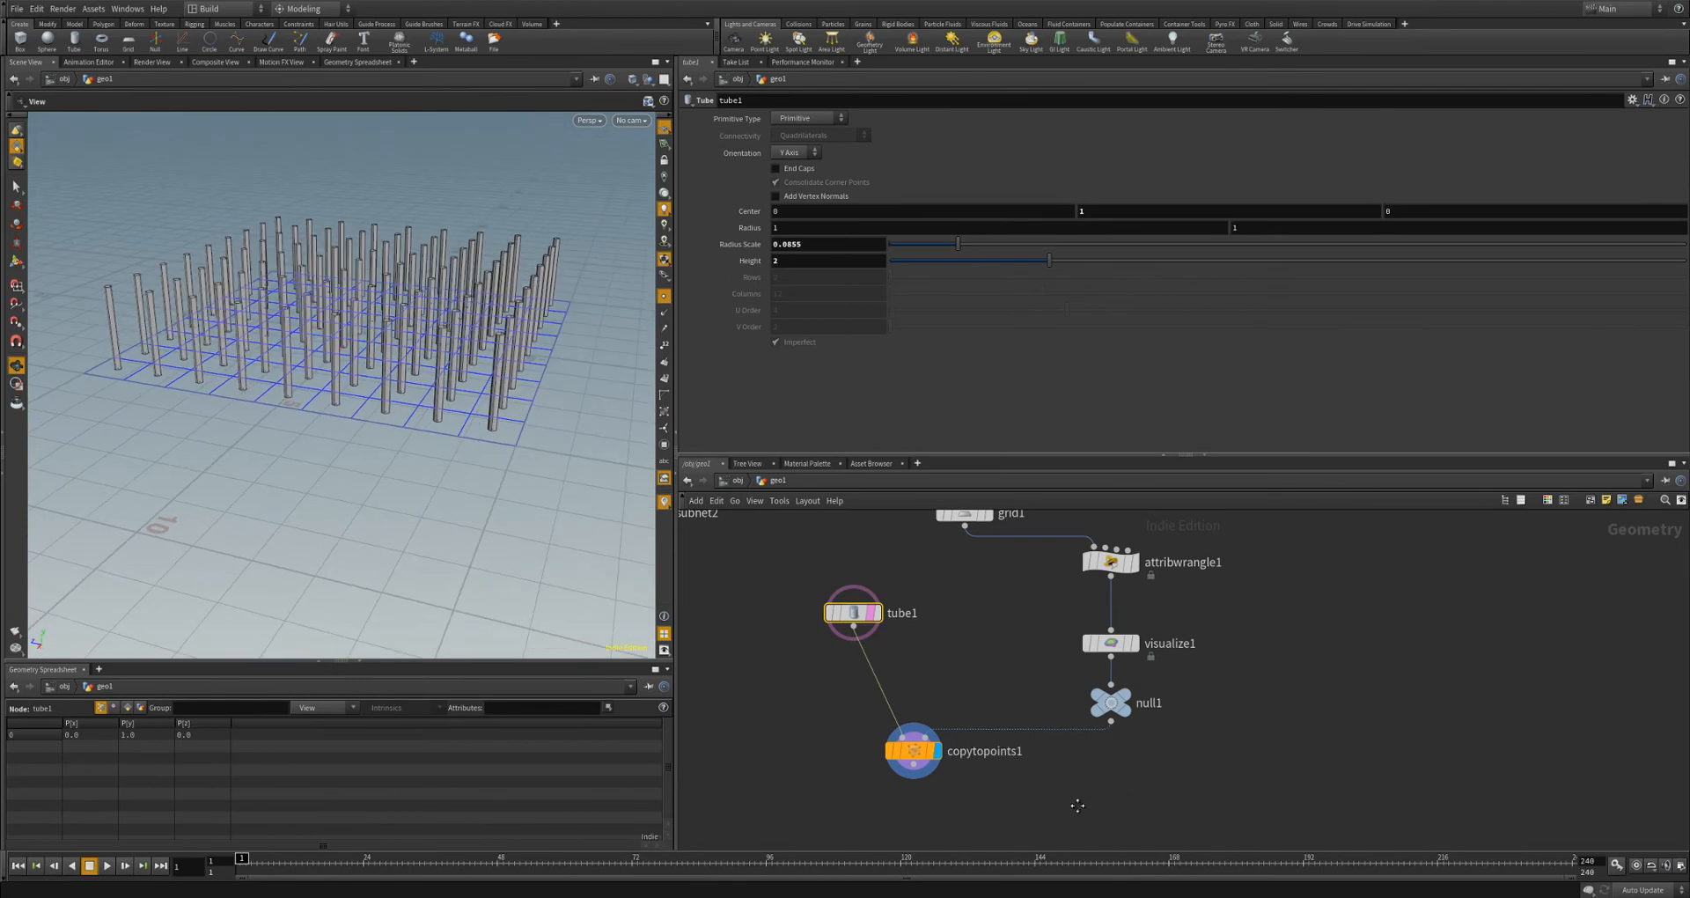
- Reposition the Copy to Points node directly beneath the tube node in the network
middle_click_drag(1079, 805, 1097, 778)
left_click_drag(934, 730, 920, 758)
middle_click_drag(1017, 589, 1010, 620)
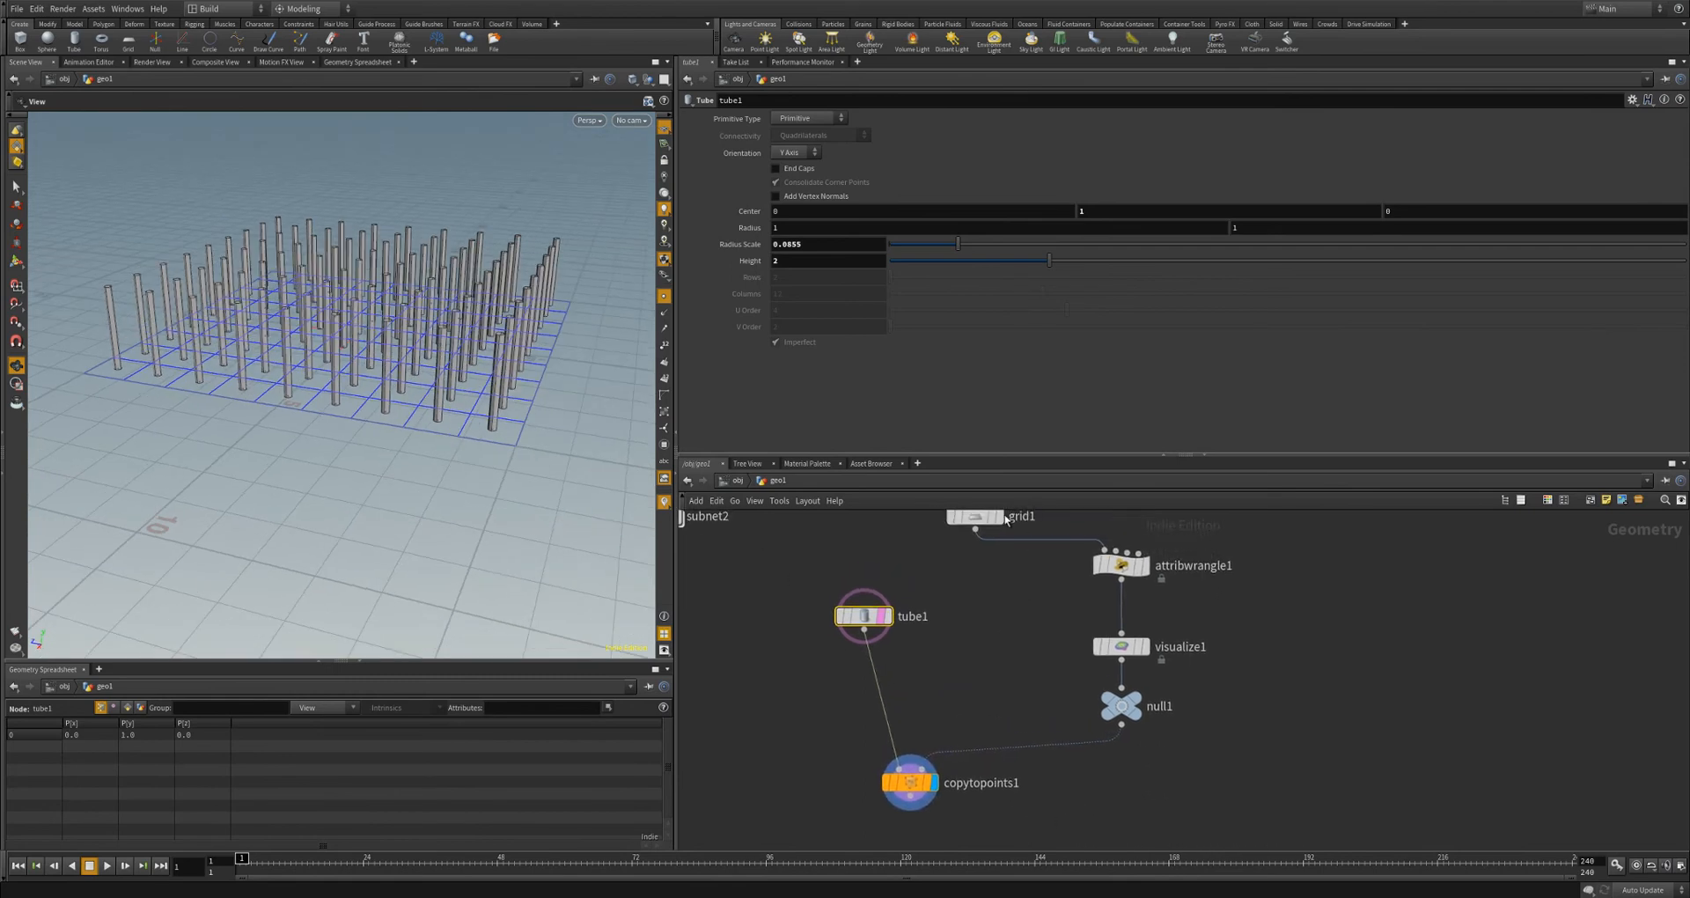
left_click_drag(901, 788, 869, 779)
middle_click_drag(979, 654, 988, 668)
- Add a Merge node fed by the Copy to Points output
left_click(886, 800)
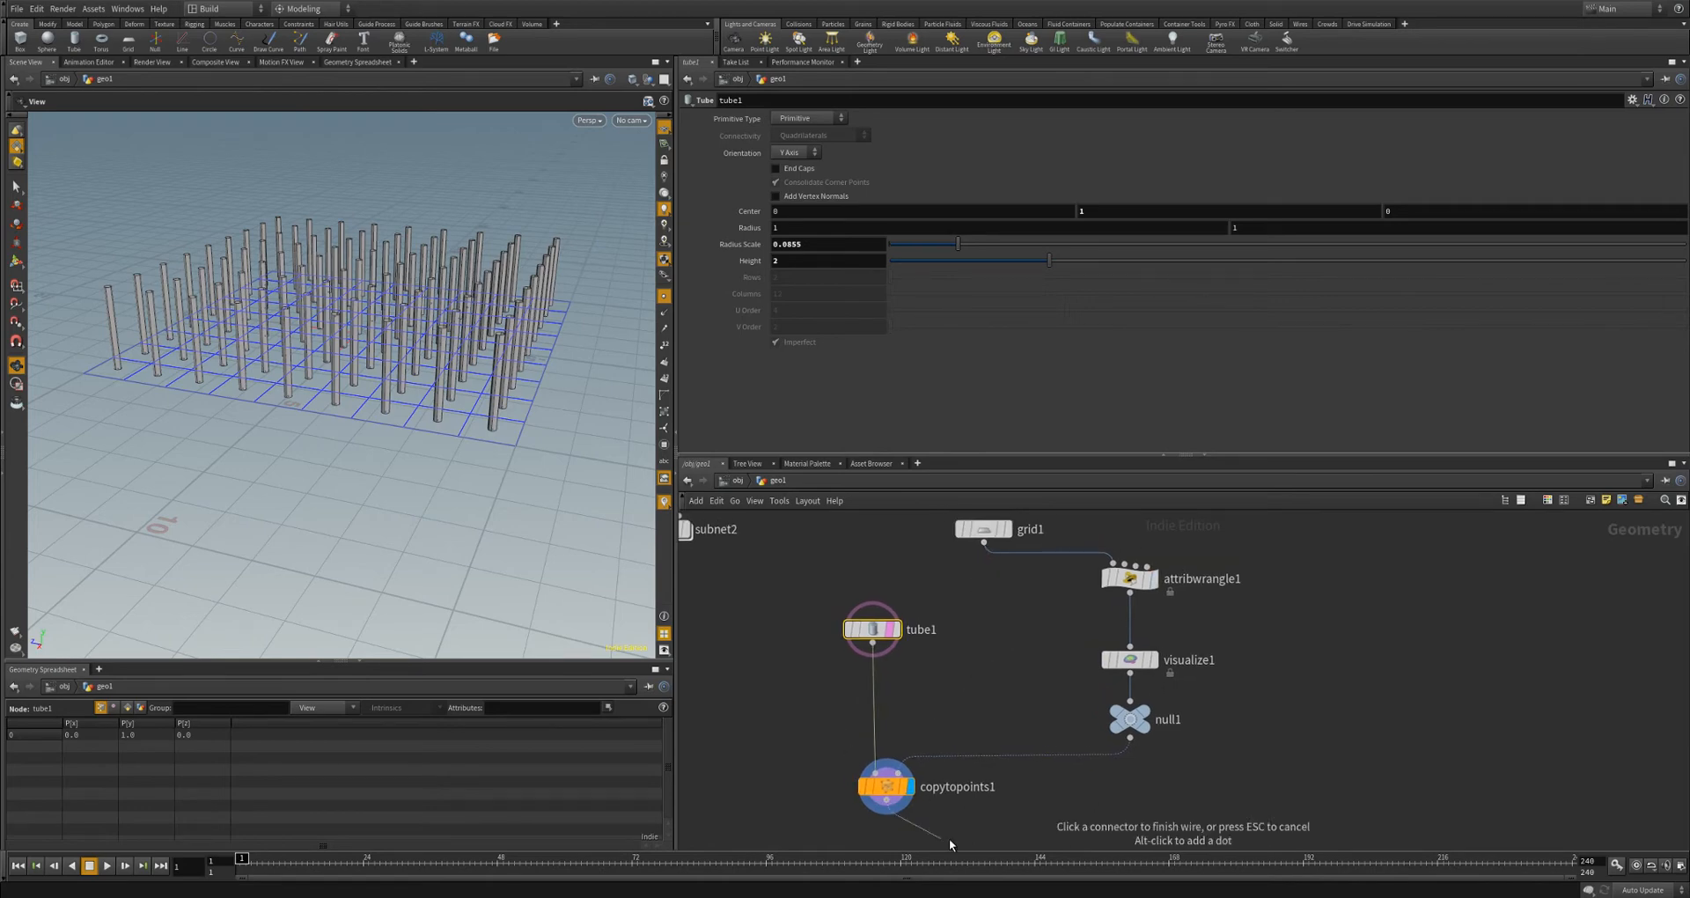
key("Tab")
type("mer")
key("Return")
left_click(954, 842)
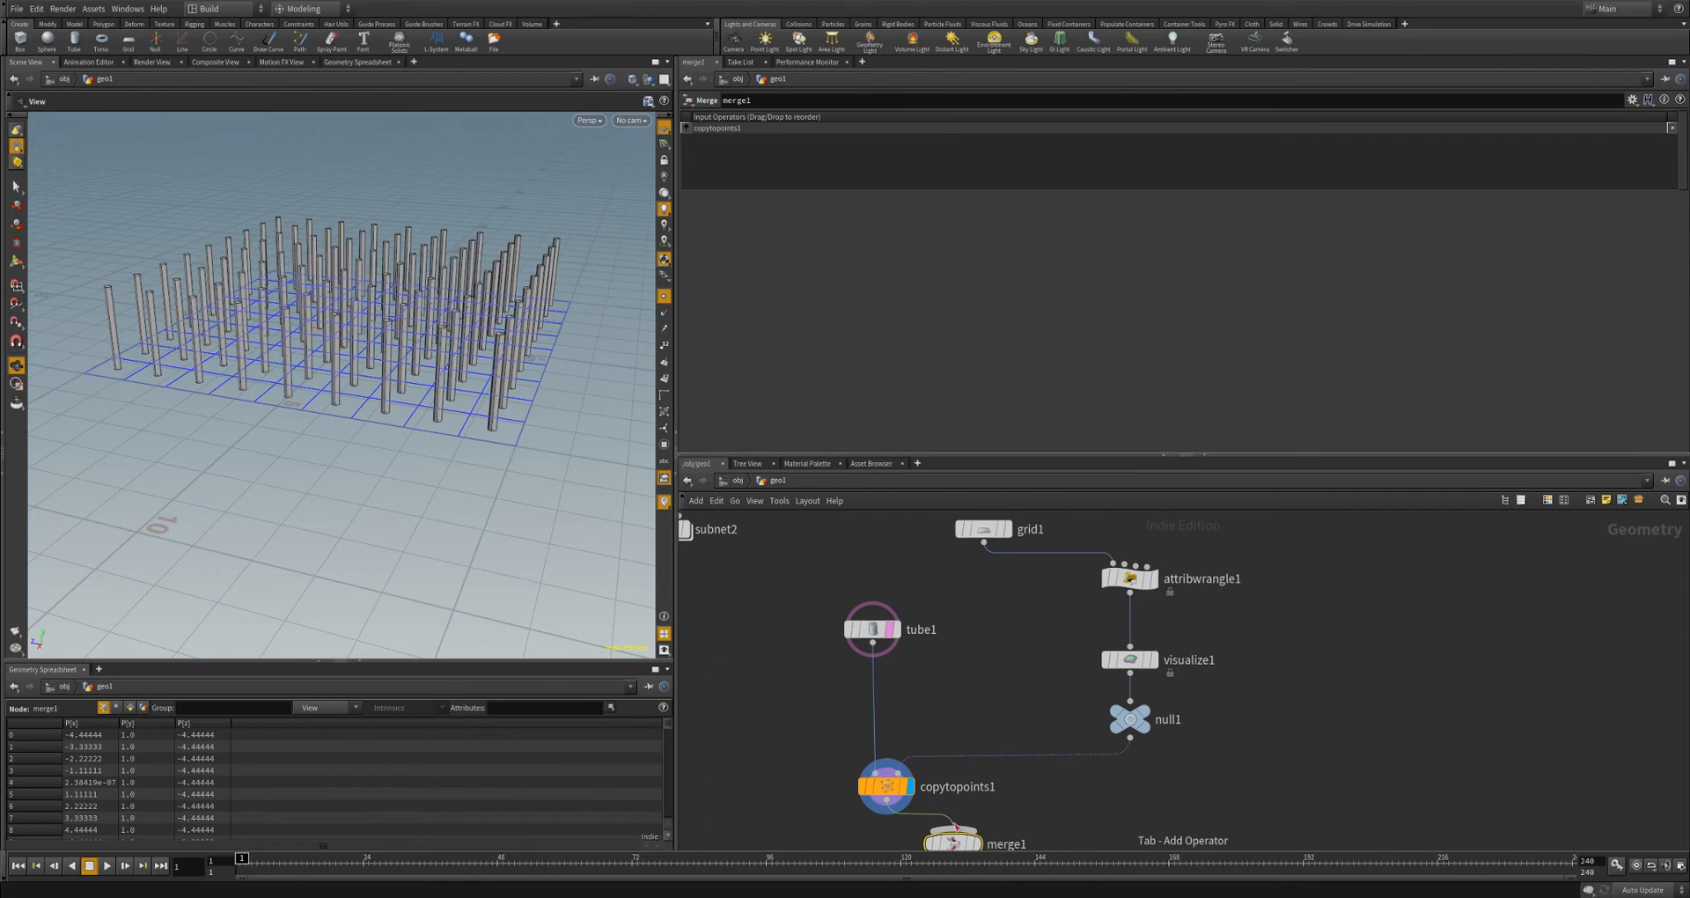
- Move the tube and Copy to Points nodes to the other side of the wrangle chain and adjust the merge's position
middle_click_drag(959, 663, 913, 632)
left_click_drag(726, 598, 1287, 706)
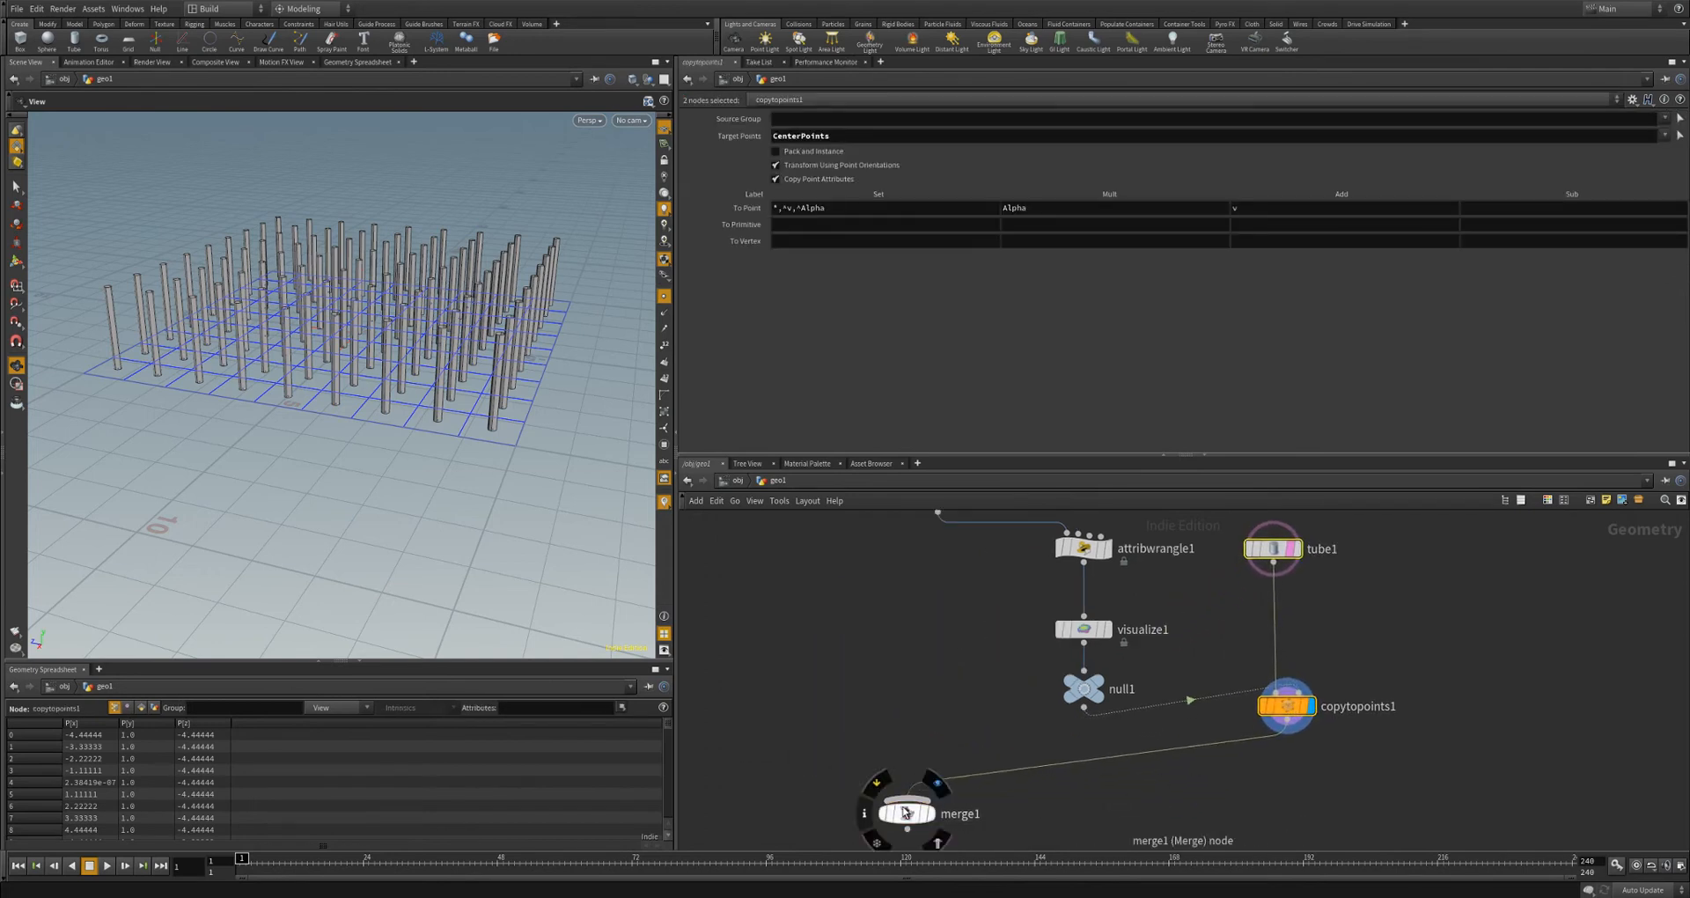
left_click_drag(907, 812, 979, 826)
- Connect the grid's output directly into the merge as a second input
left_click(942, 833)
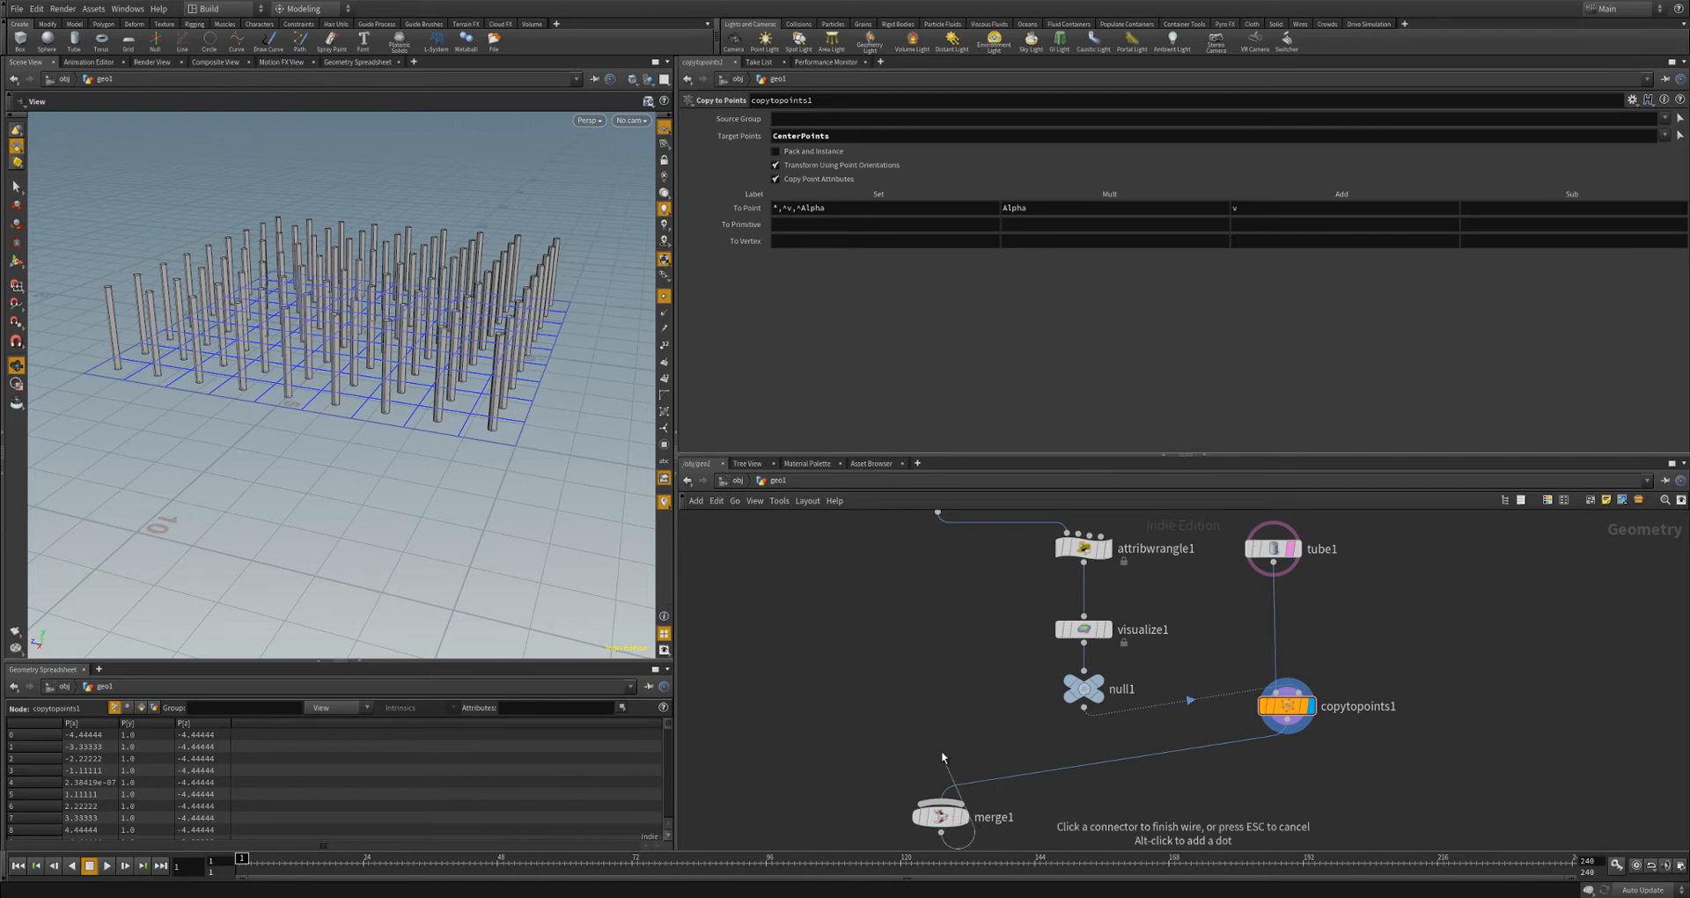
key("Escape")
middle_click_drag(959, 633, 949, 667)
left_click(928, 549)
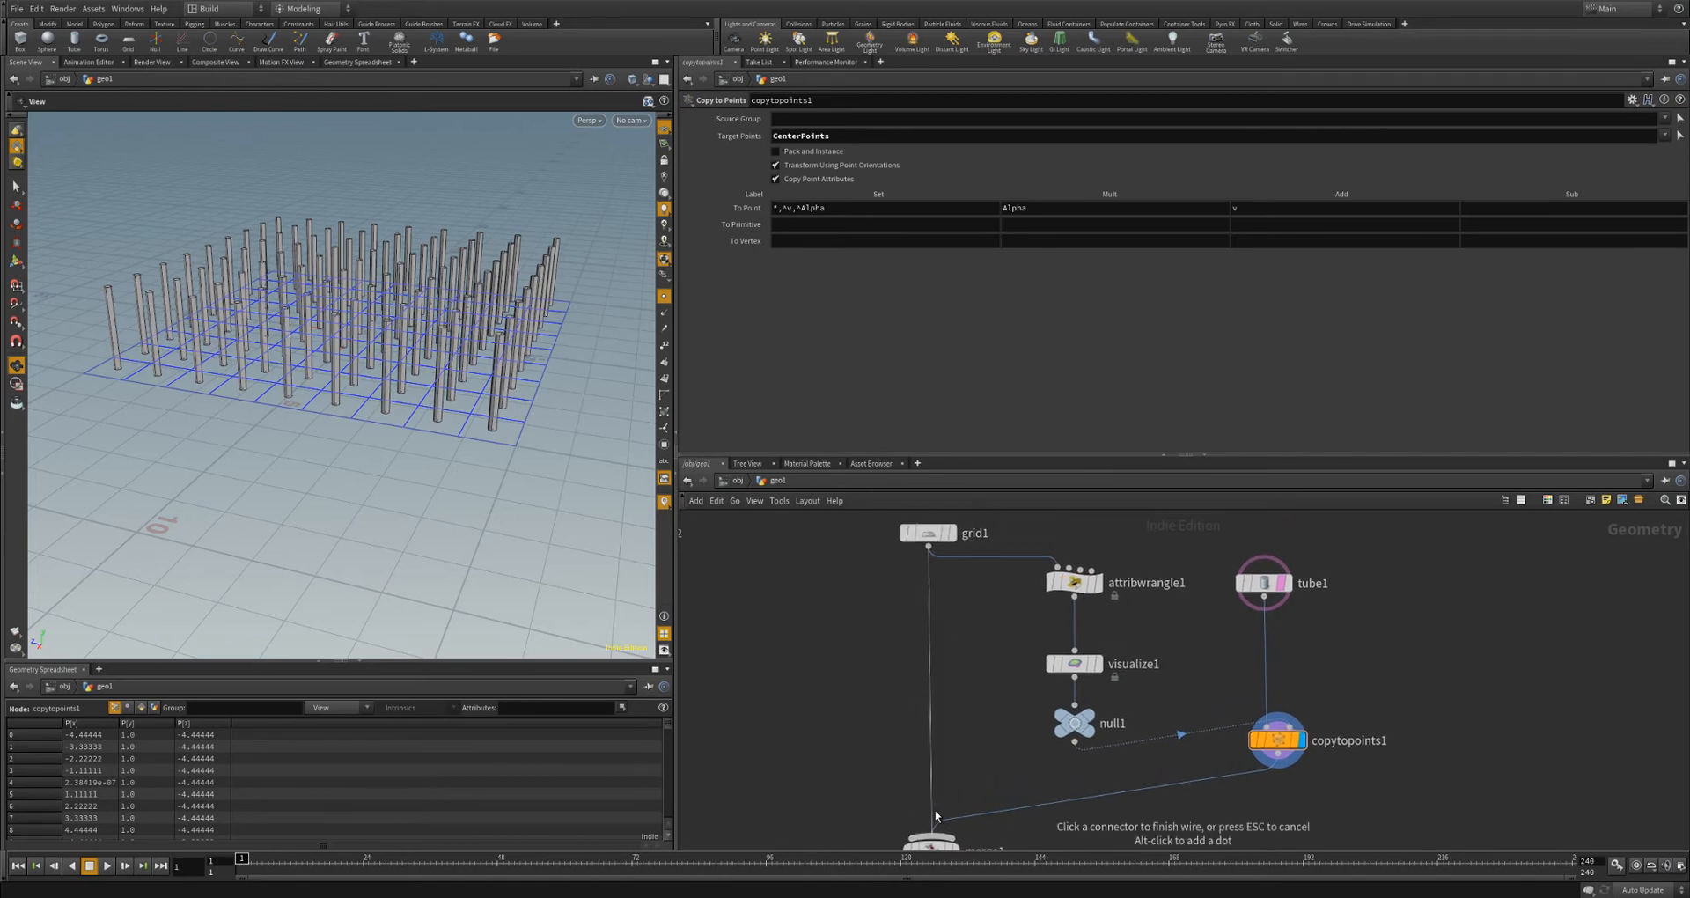
left_click(933, 817)
middle_click_drag(954, 792, 967, 687)
- Reorder the merge inputs so grid1 comes before copytopoints1, and display the merge
left_click(960, 755)
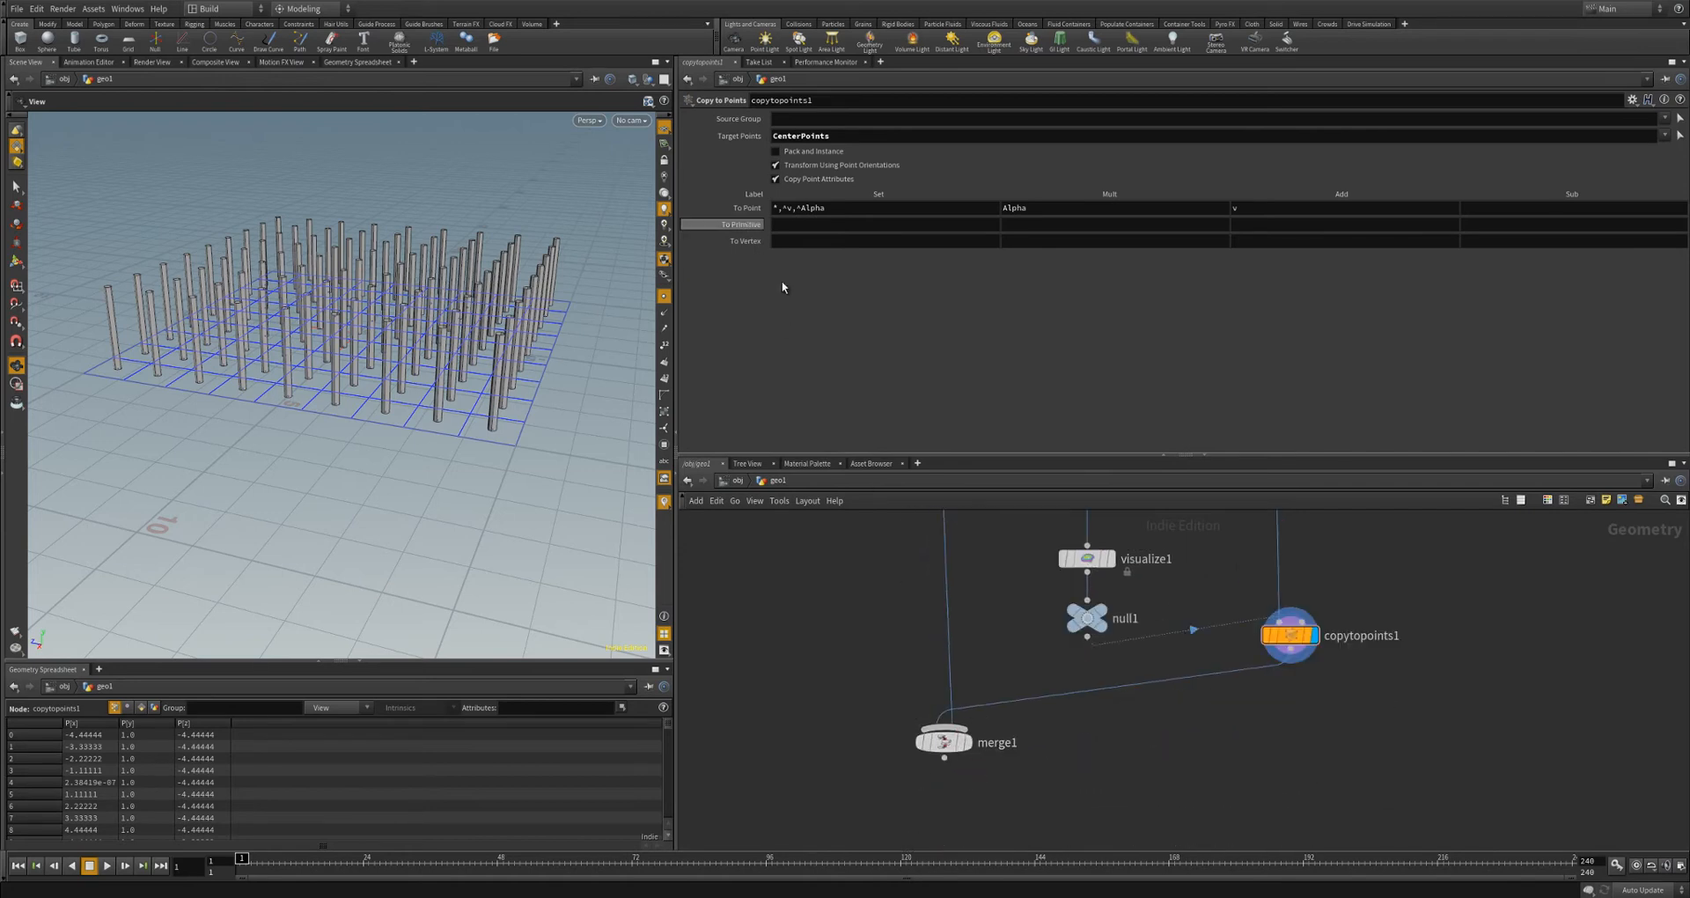
left_click_drag(689, 145, 690, 128)
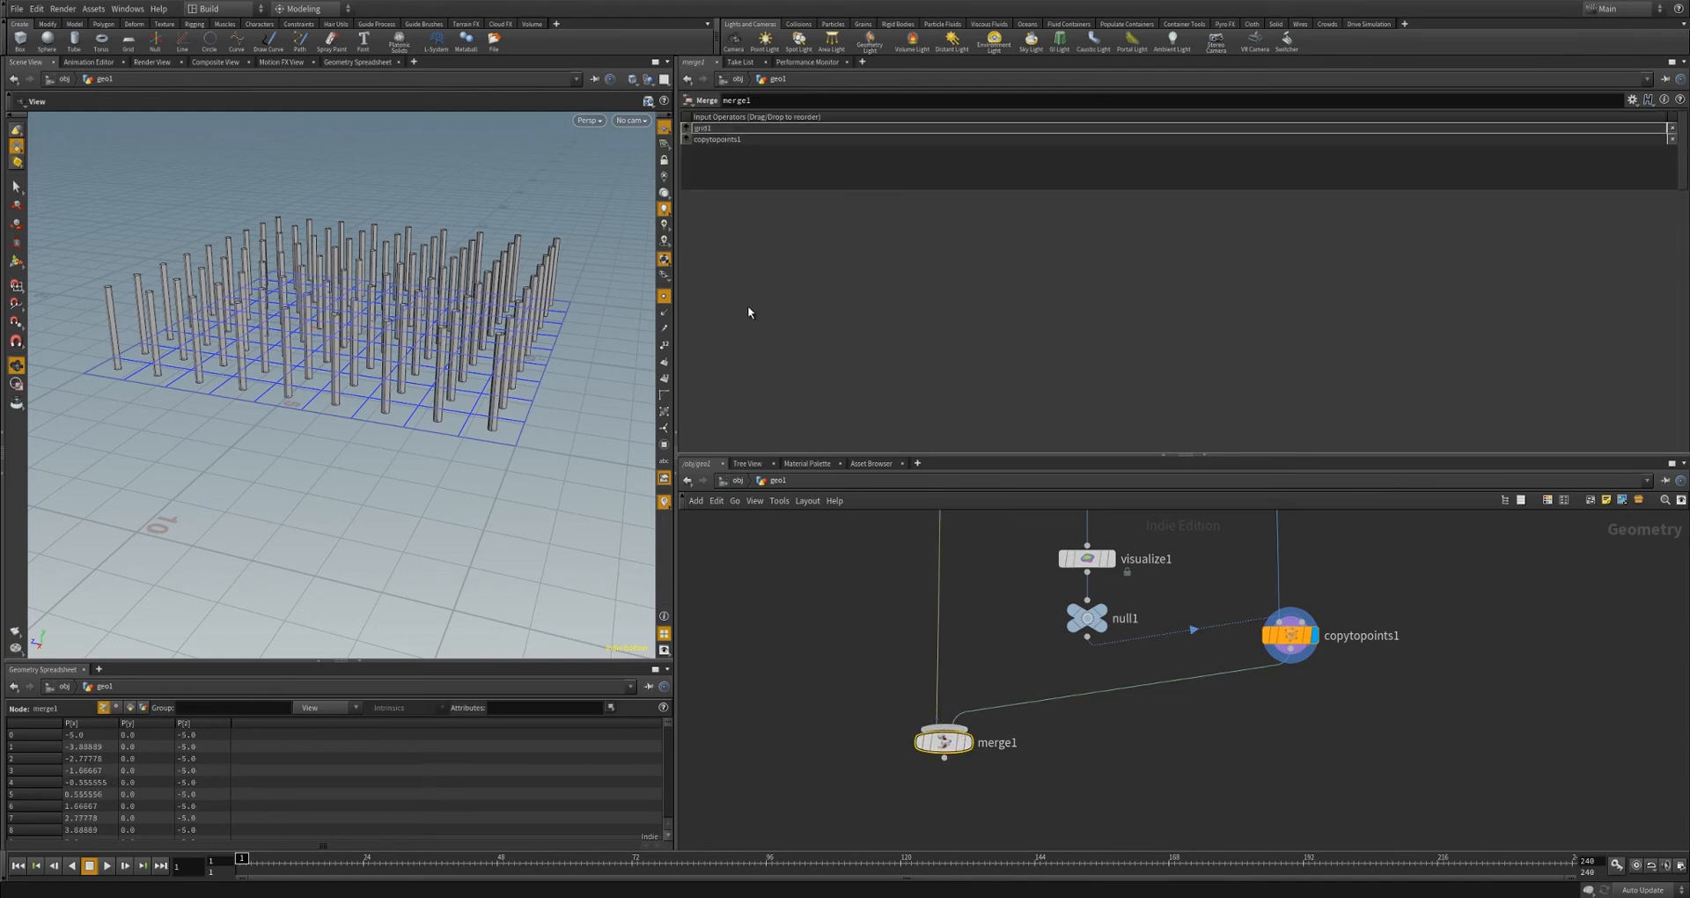
left_click(966, 742)
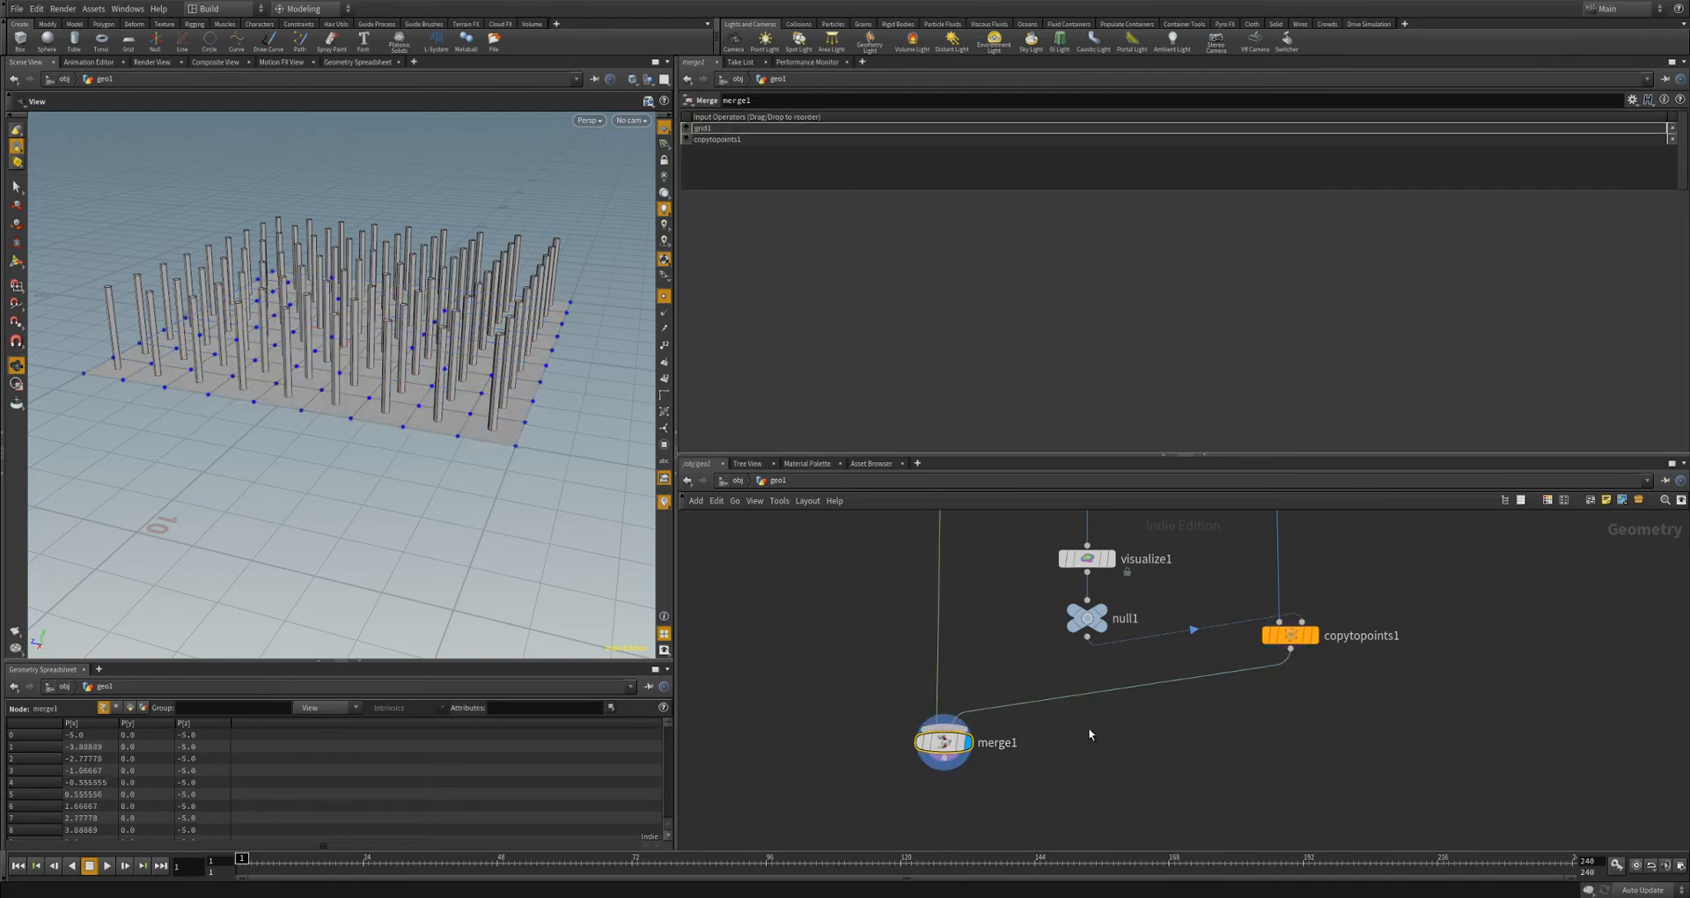
left_click_drag(374, 394, 454, 447)
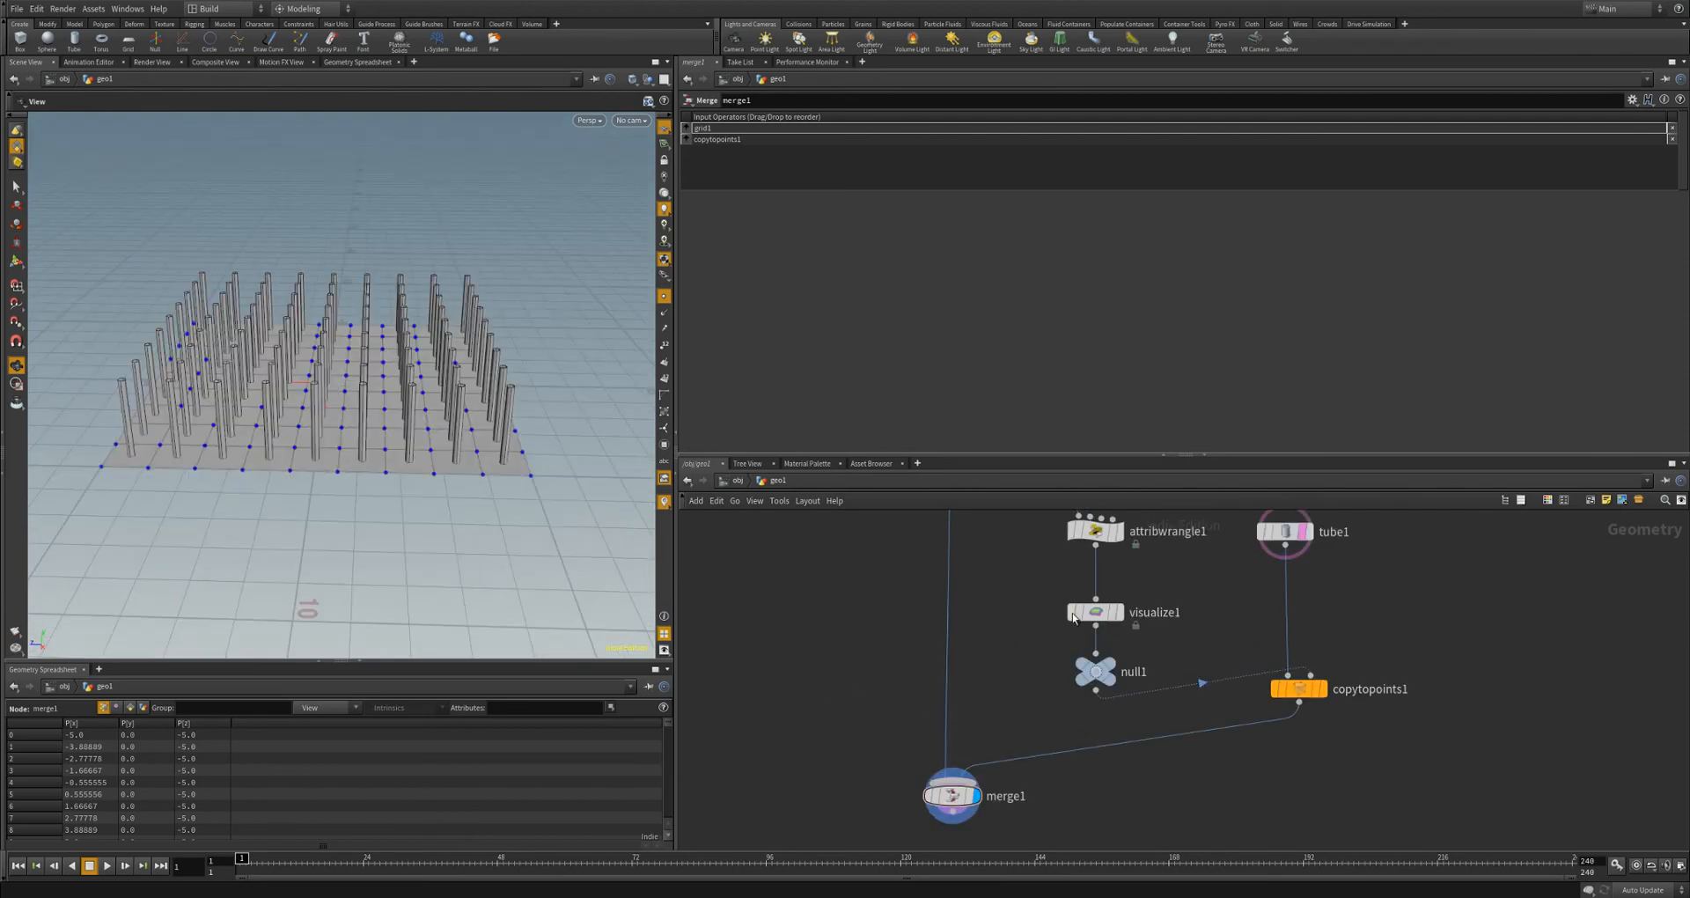
- Collapse the grid, wrangle, tube and merge network into a subnet and place it beside subnet2
left_click(1053, 619)
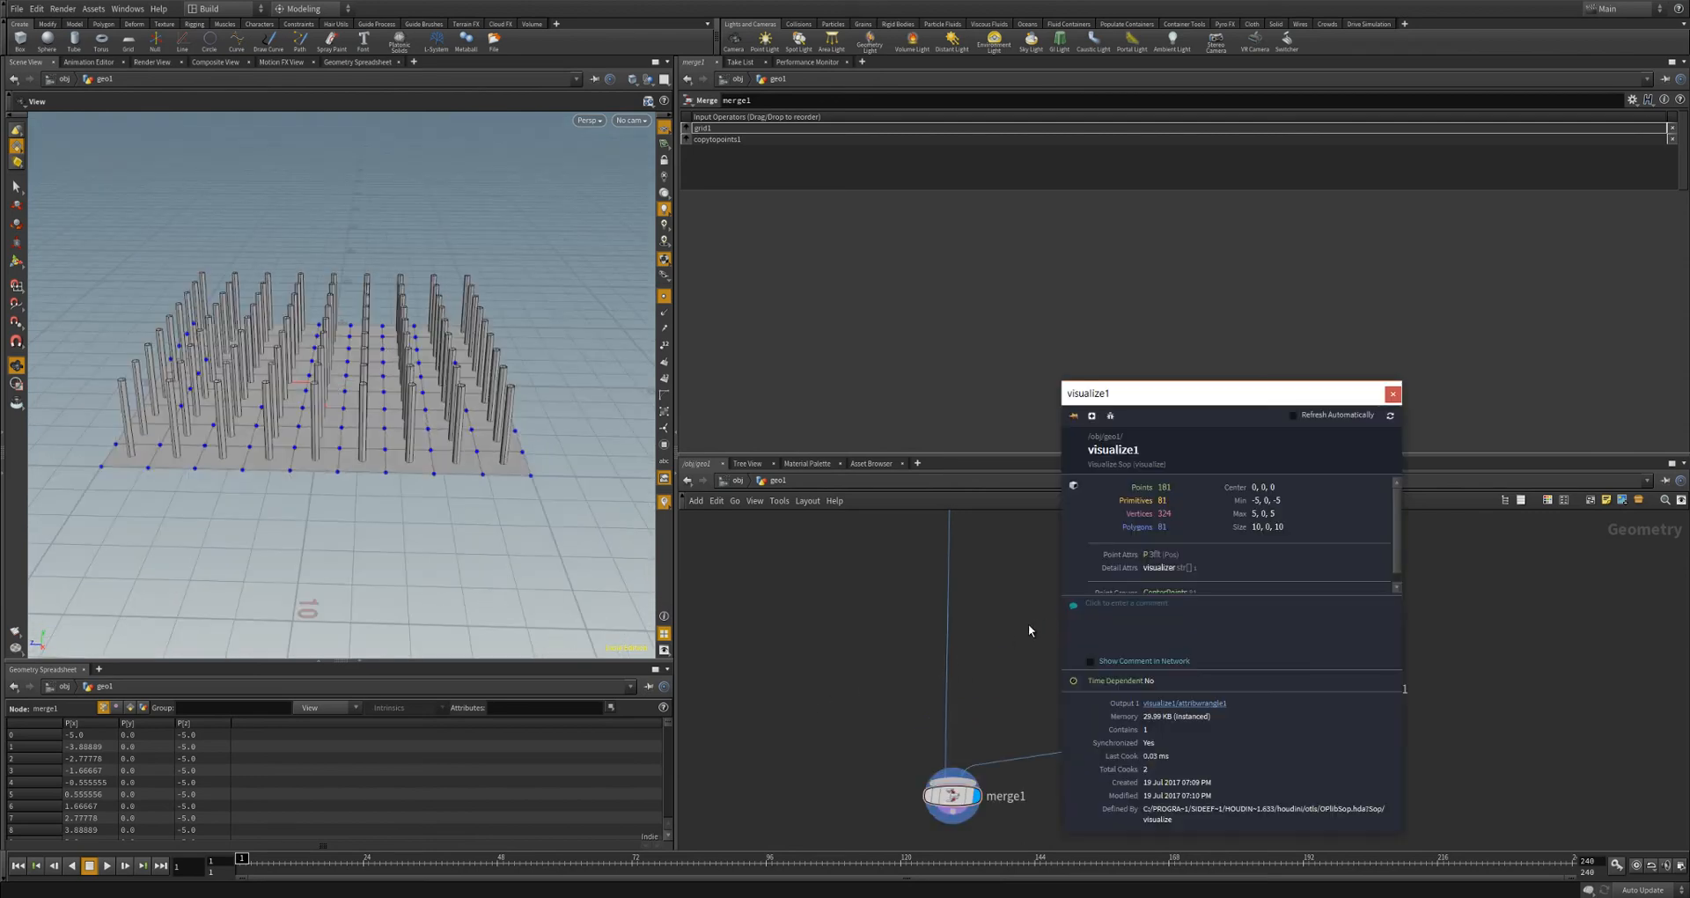
left_click(1392, 394)
scroll(1027, 625, "down", 3)
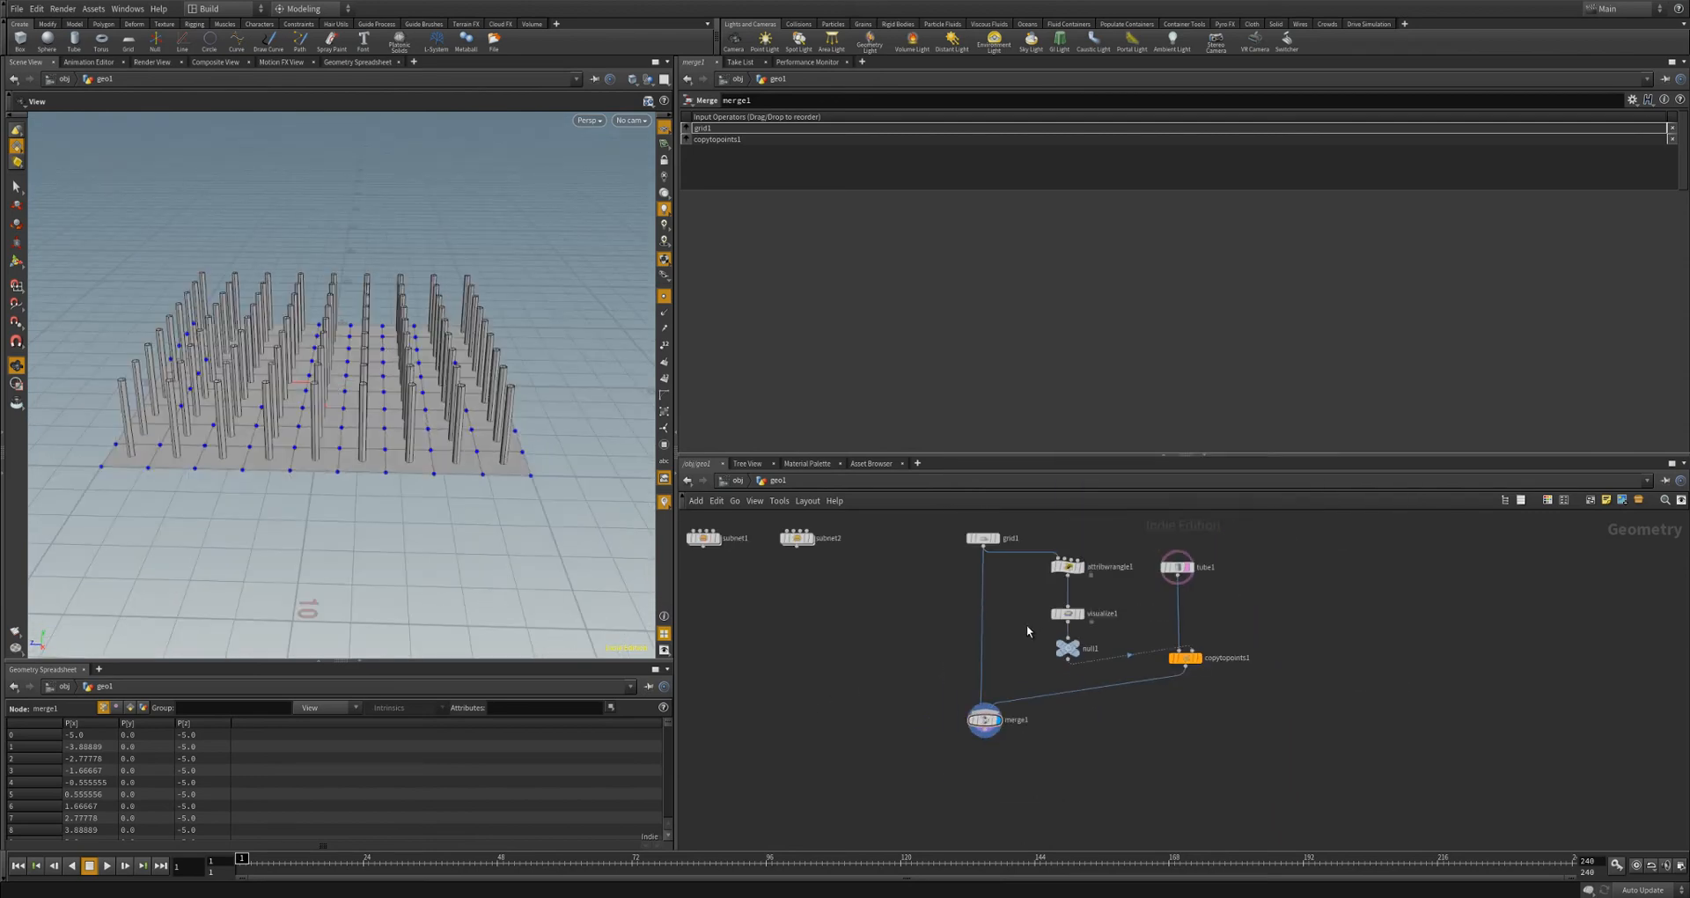
left_click_drag(884, 534, 1209, 778)
key("shift+c")
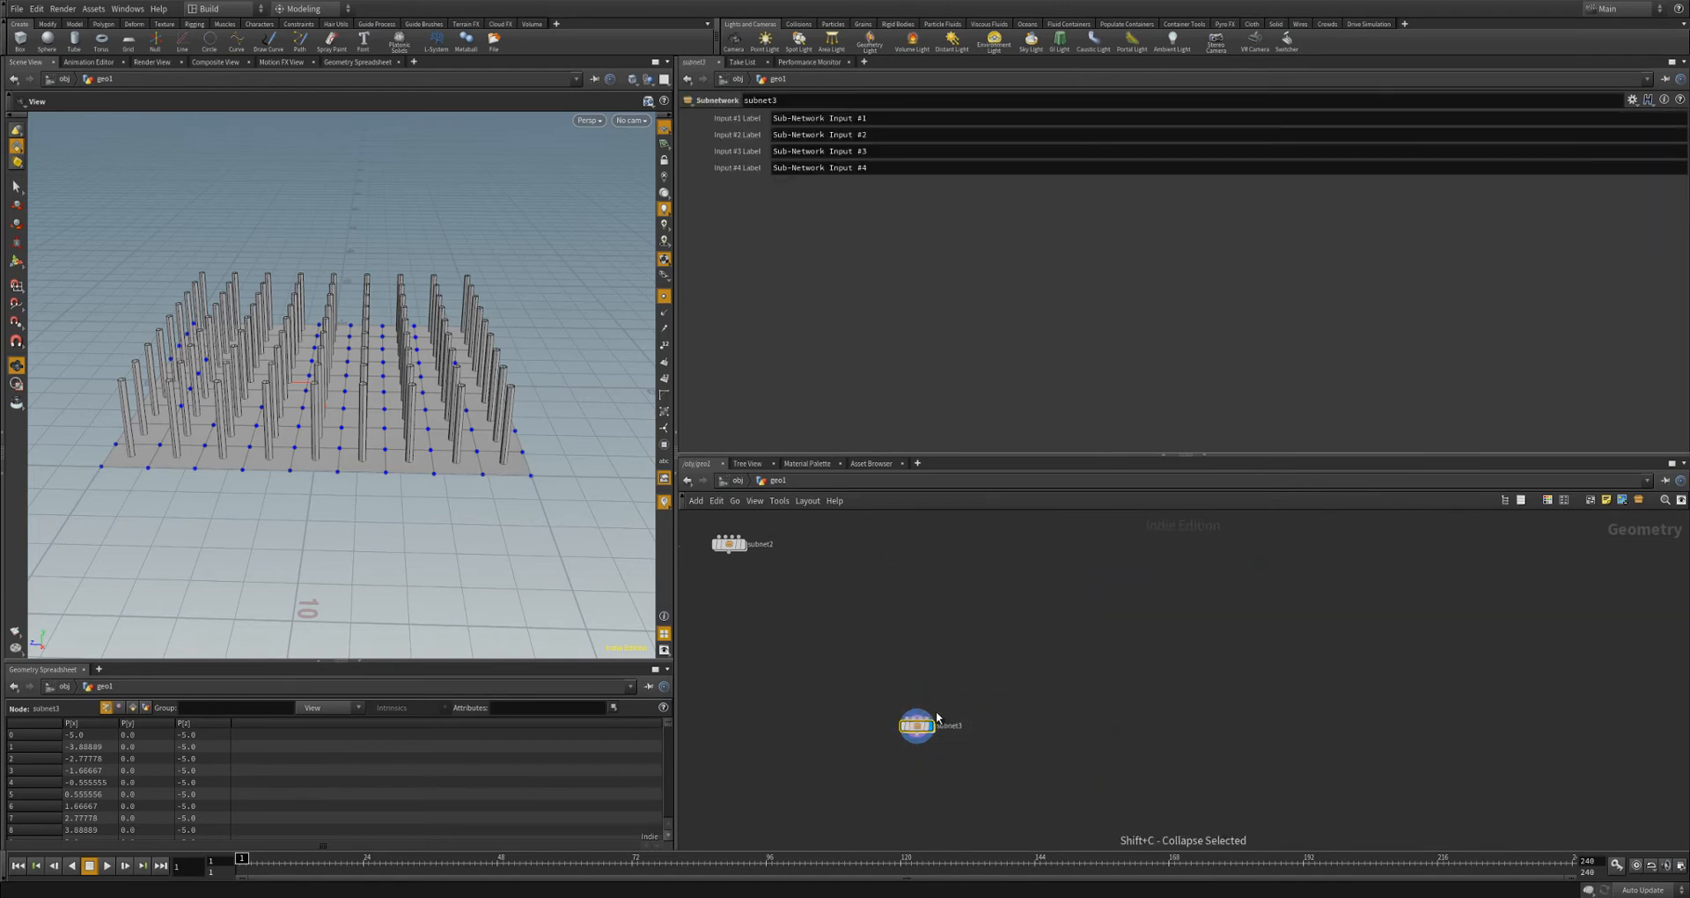
left_click_drag(937, 717, 848, 537)
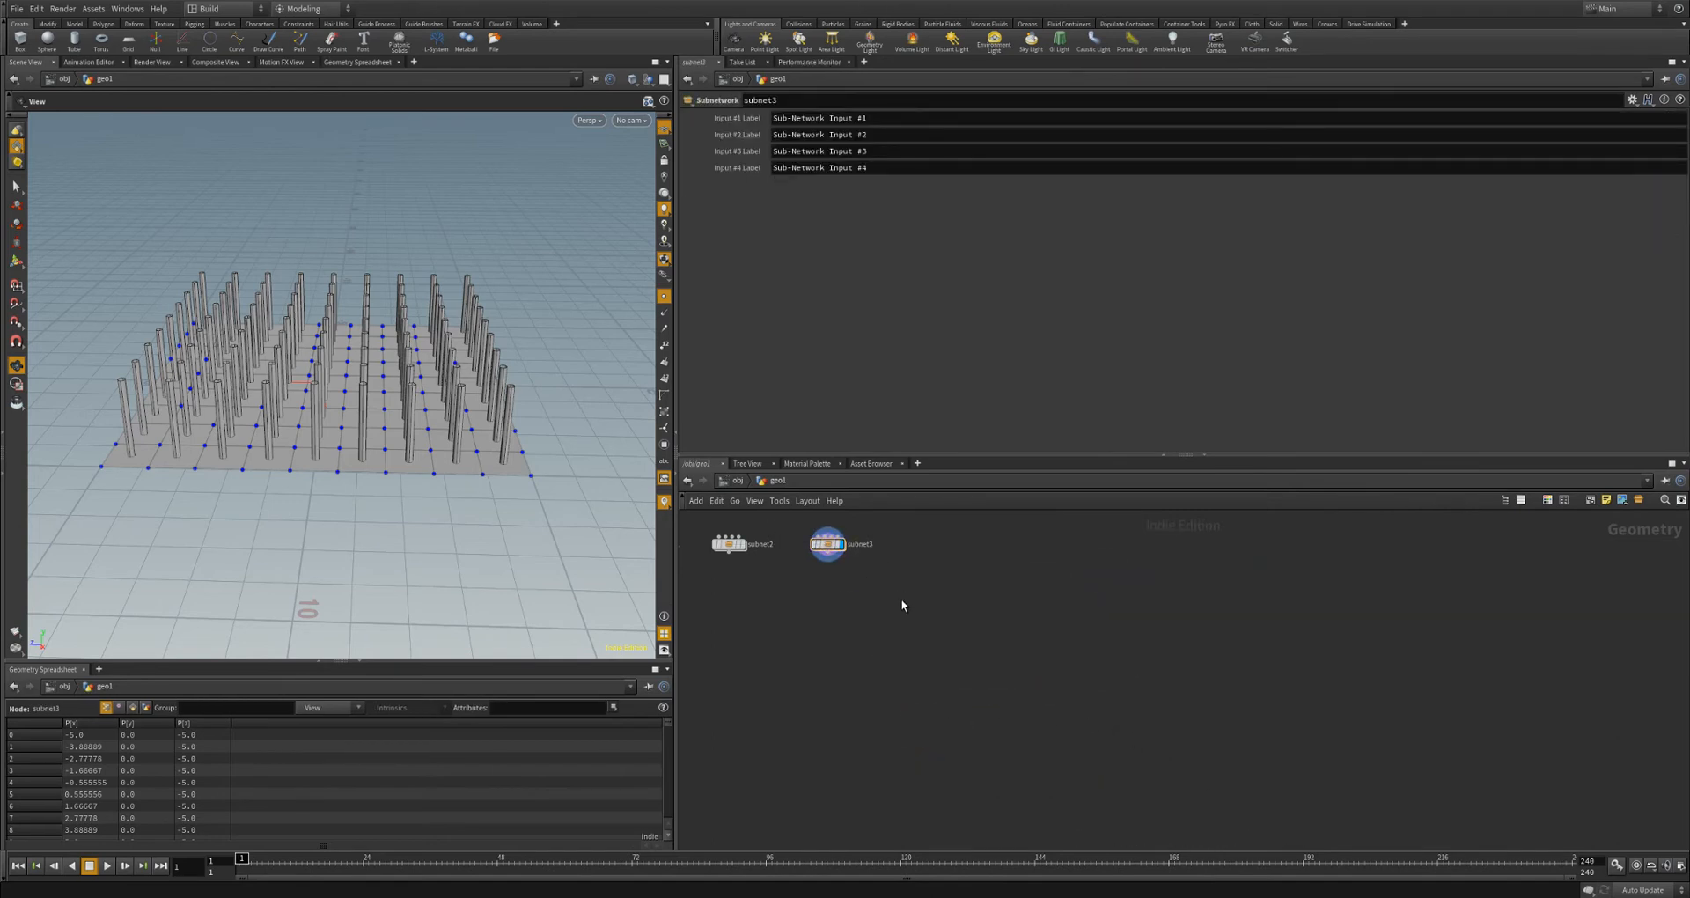
- Add a Circle node in the empty area beside the subnets and display it
middle_click_drag(851, 603, 848, 605)
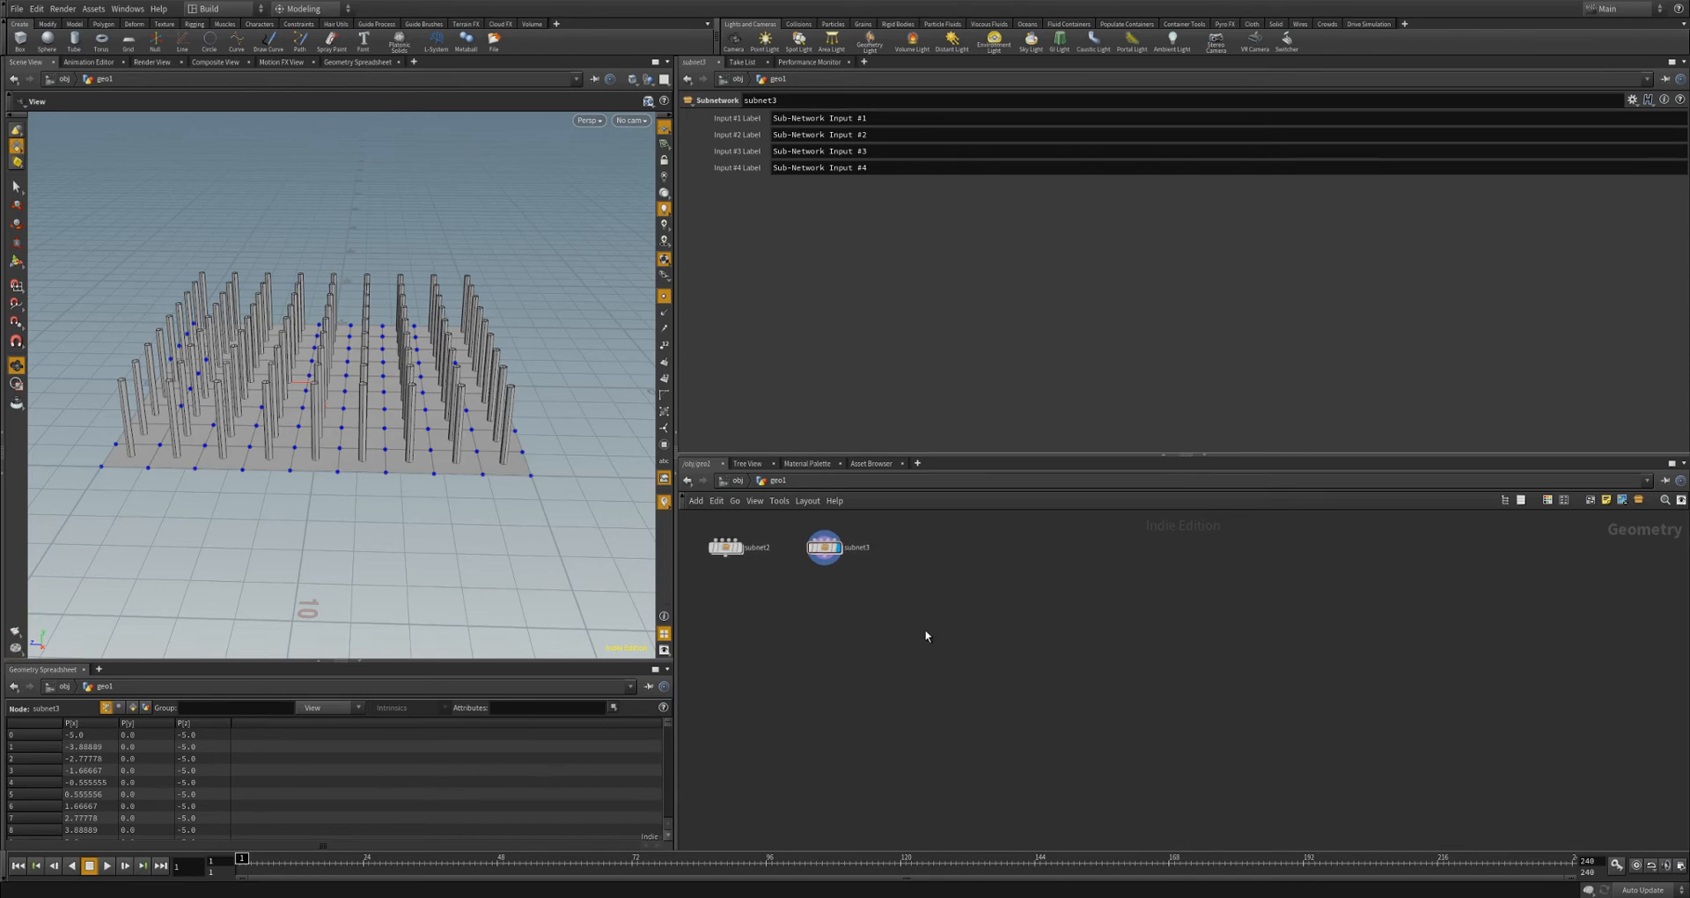
scroll(943, 626, "up", 2)
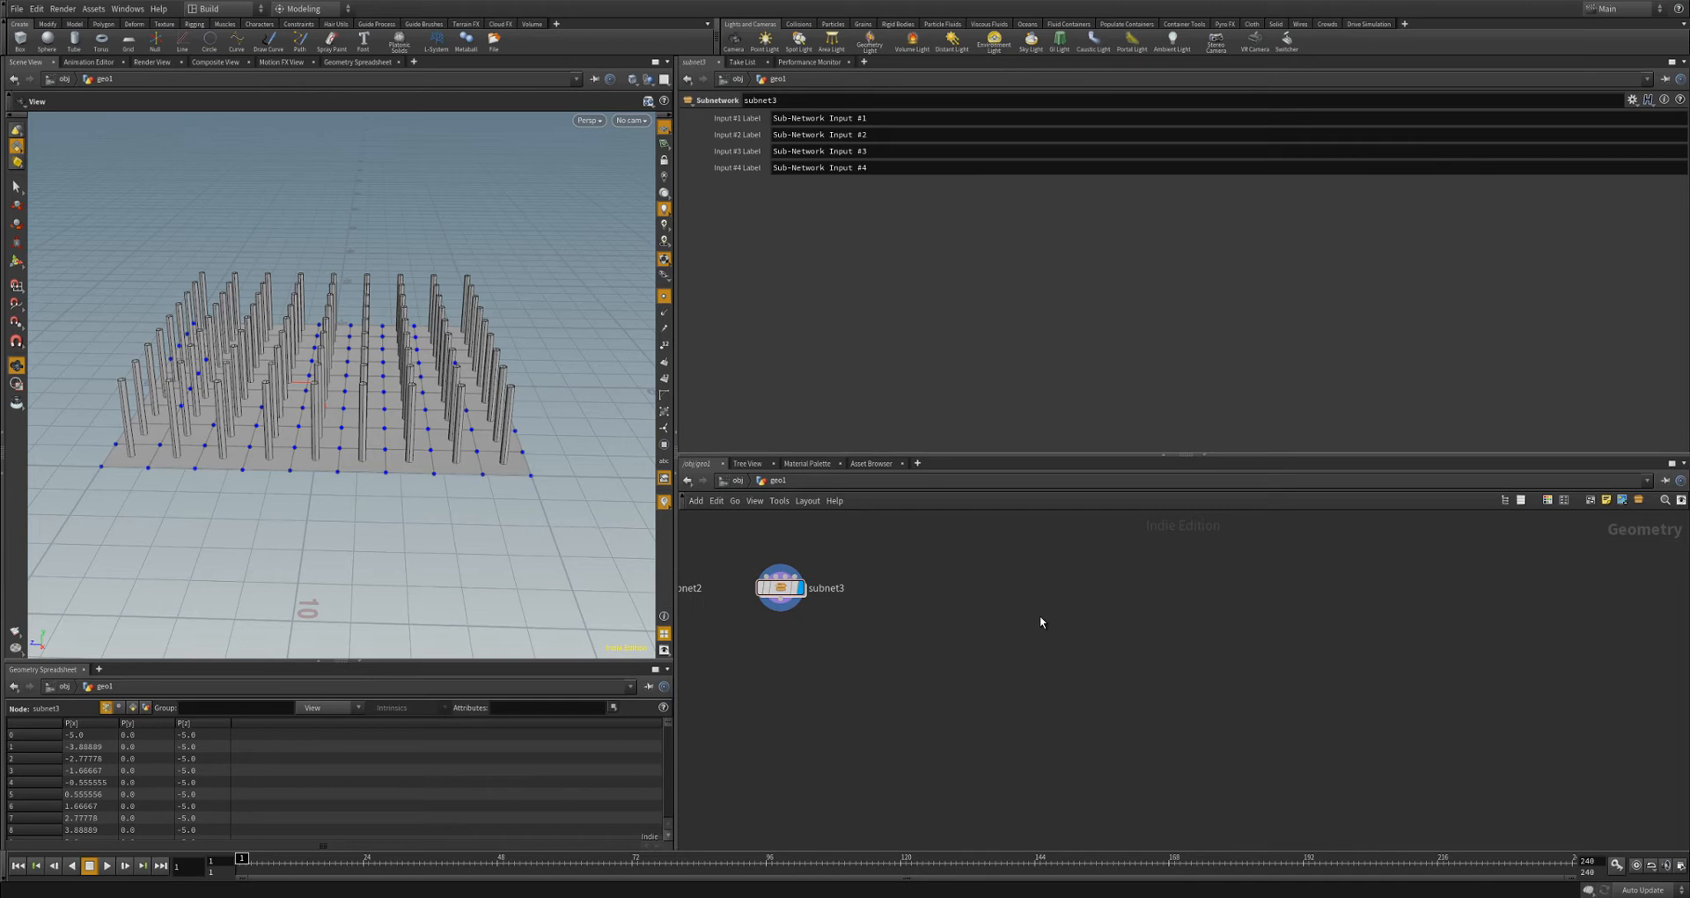
key("Tab")
type("circ")
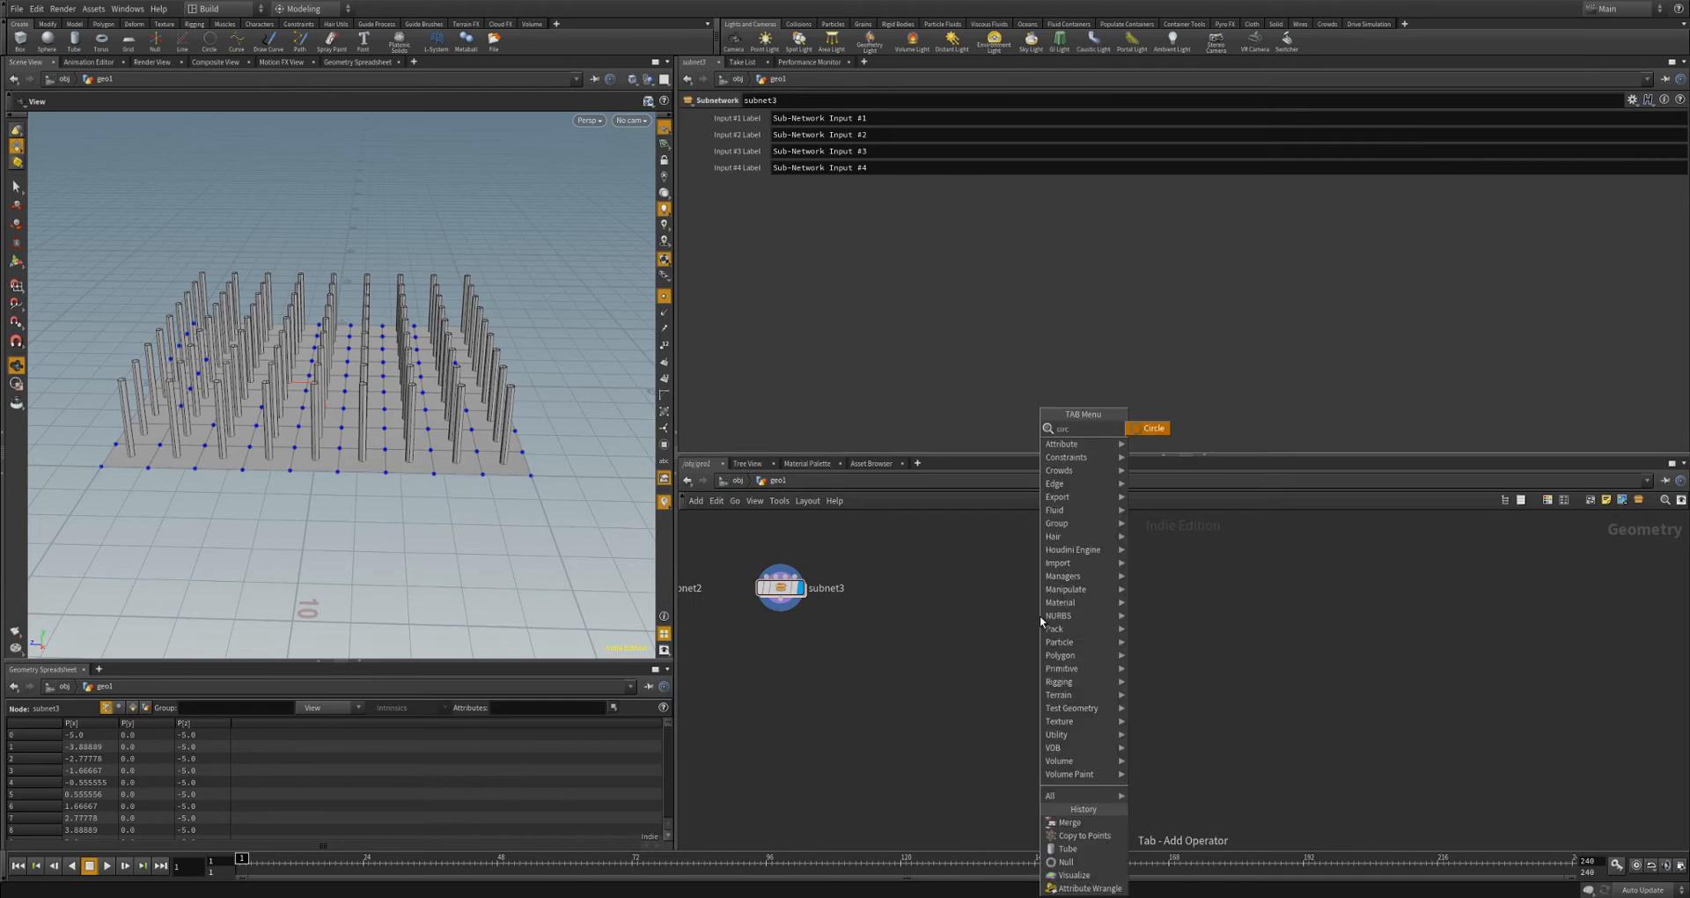
key("Return")
left_click(1043, 621)
left_click_drag(1047, 621, 1078, 596)
scroll(1040, 608, "up", 4)
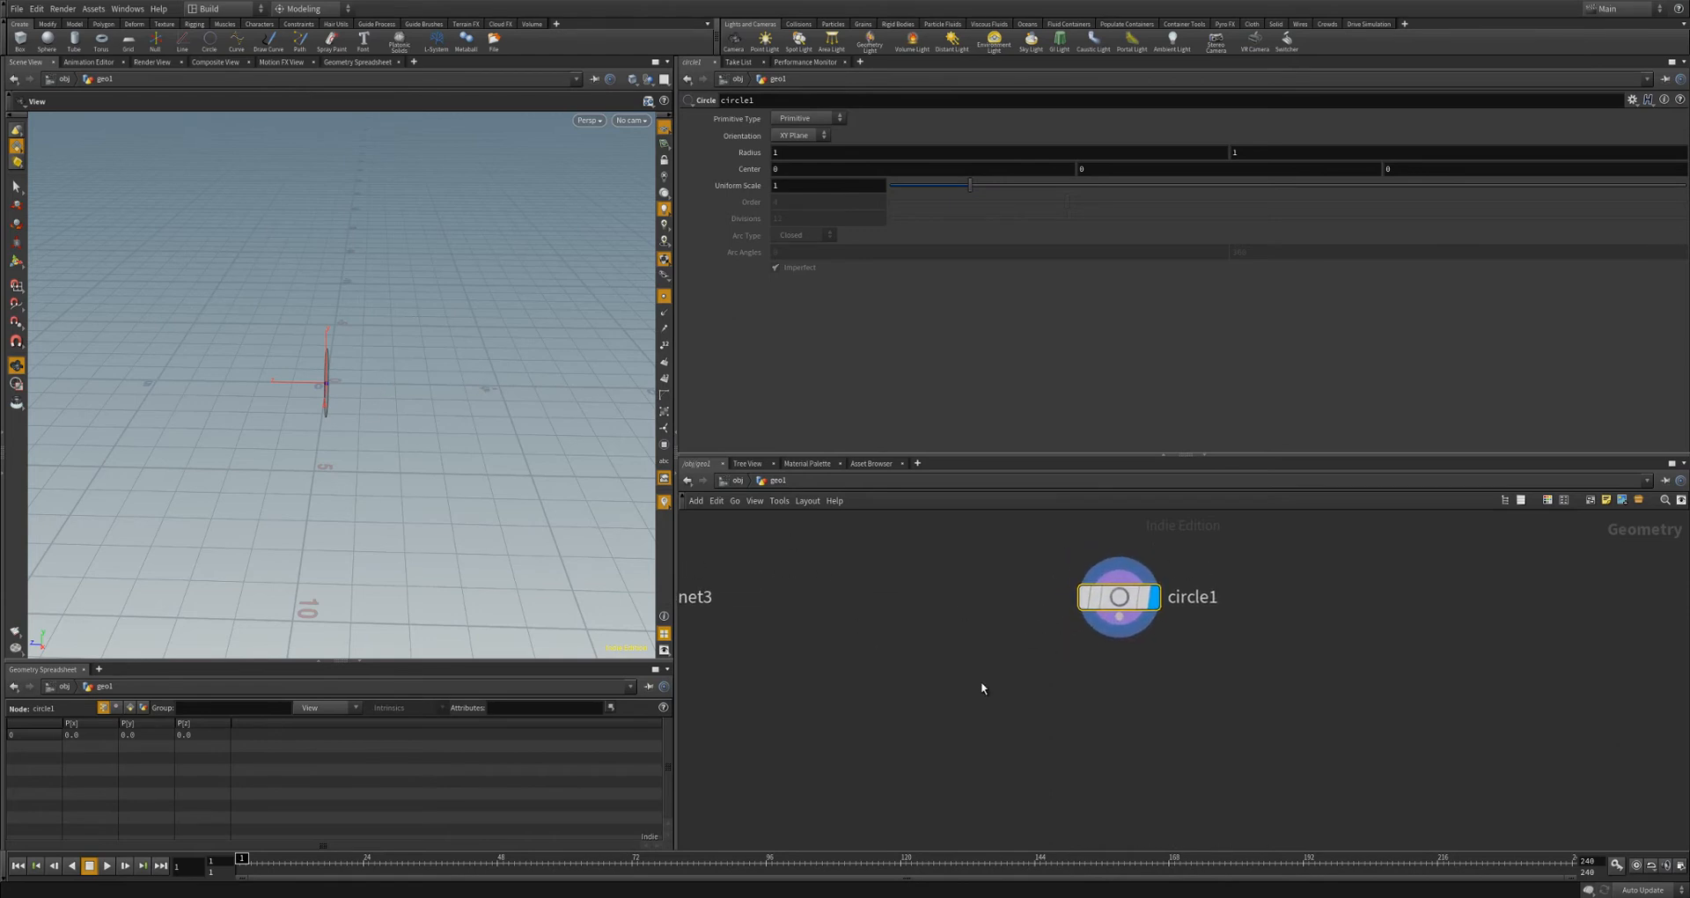
- Lay the circle flat in the ZX Plane and change its primitive type to Polygon
left_click_drag(328, 494, 370, 413)
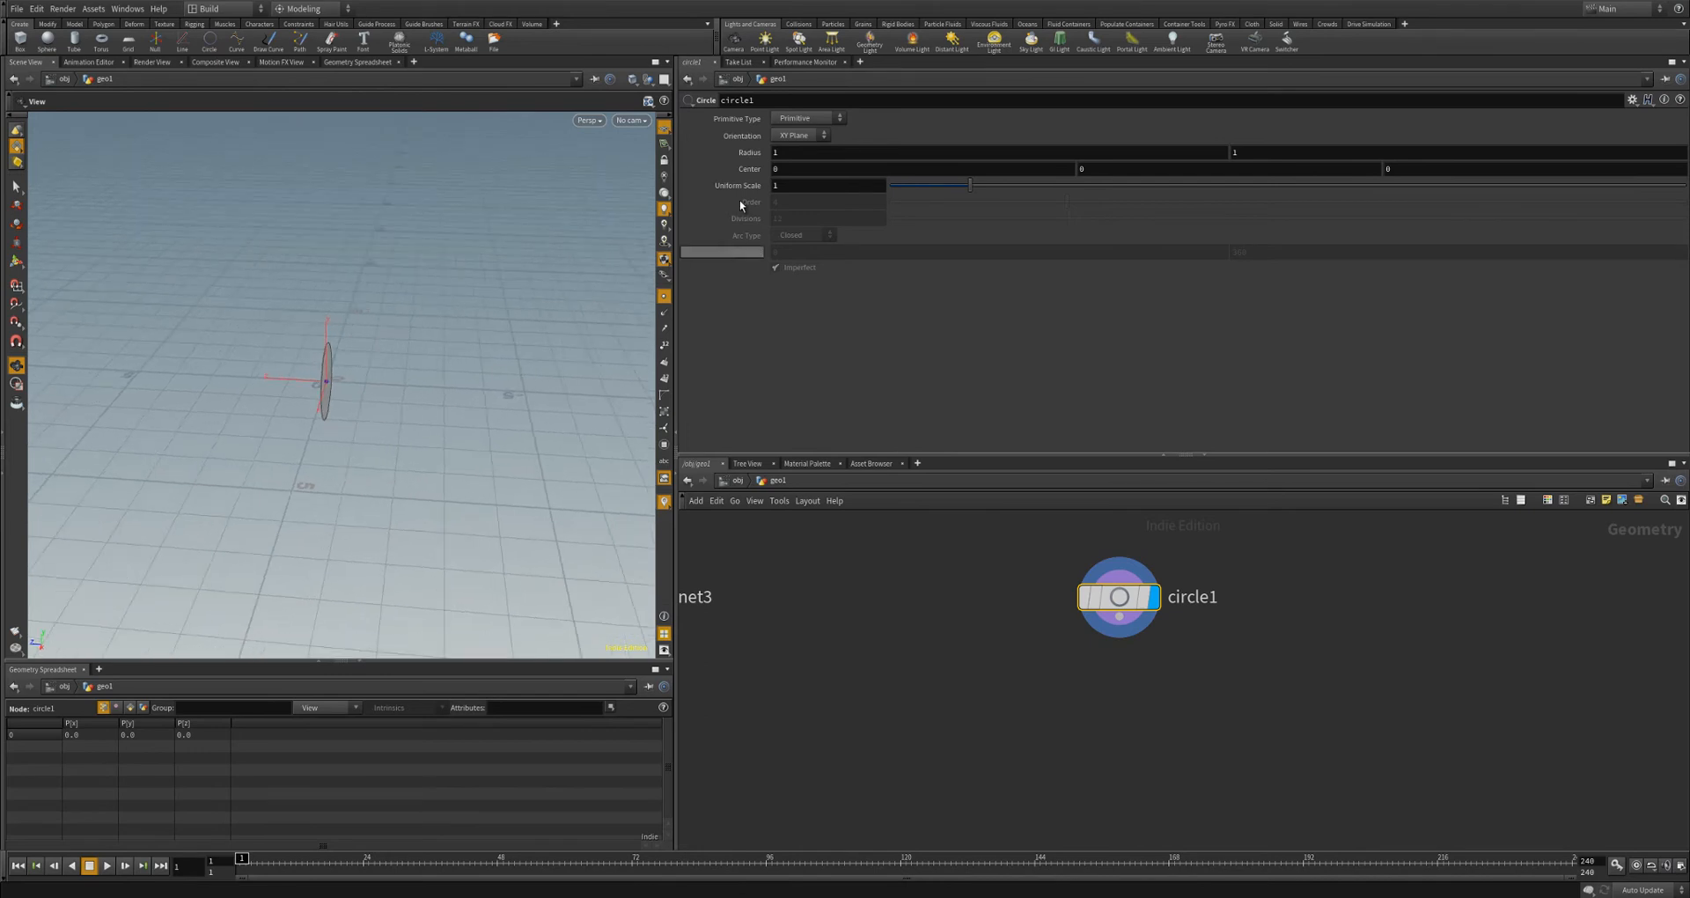
left_click(801, 134)
left_click(797, 168)
left_click_drag(456, 366, 410, 376)
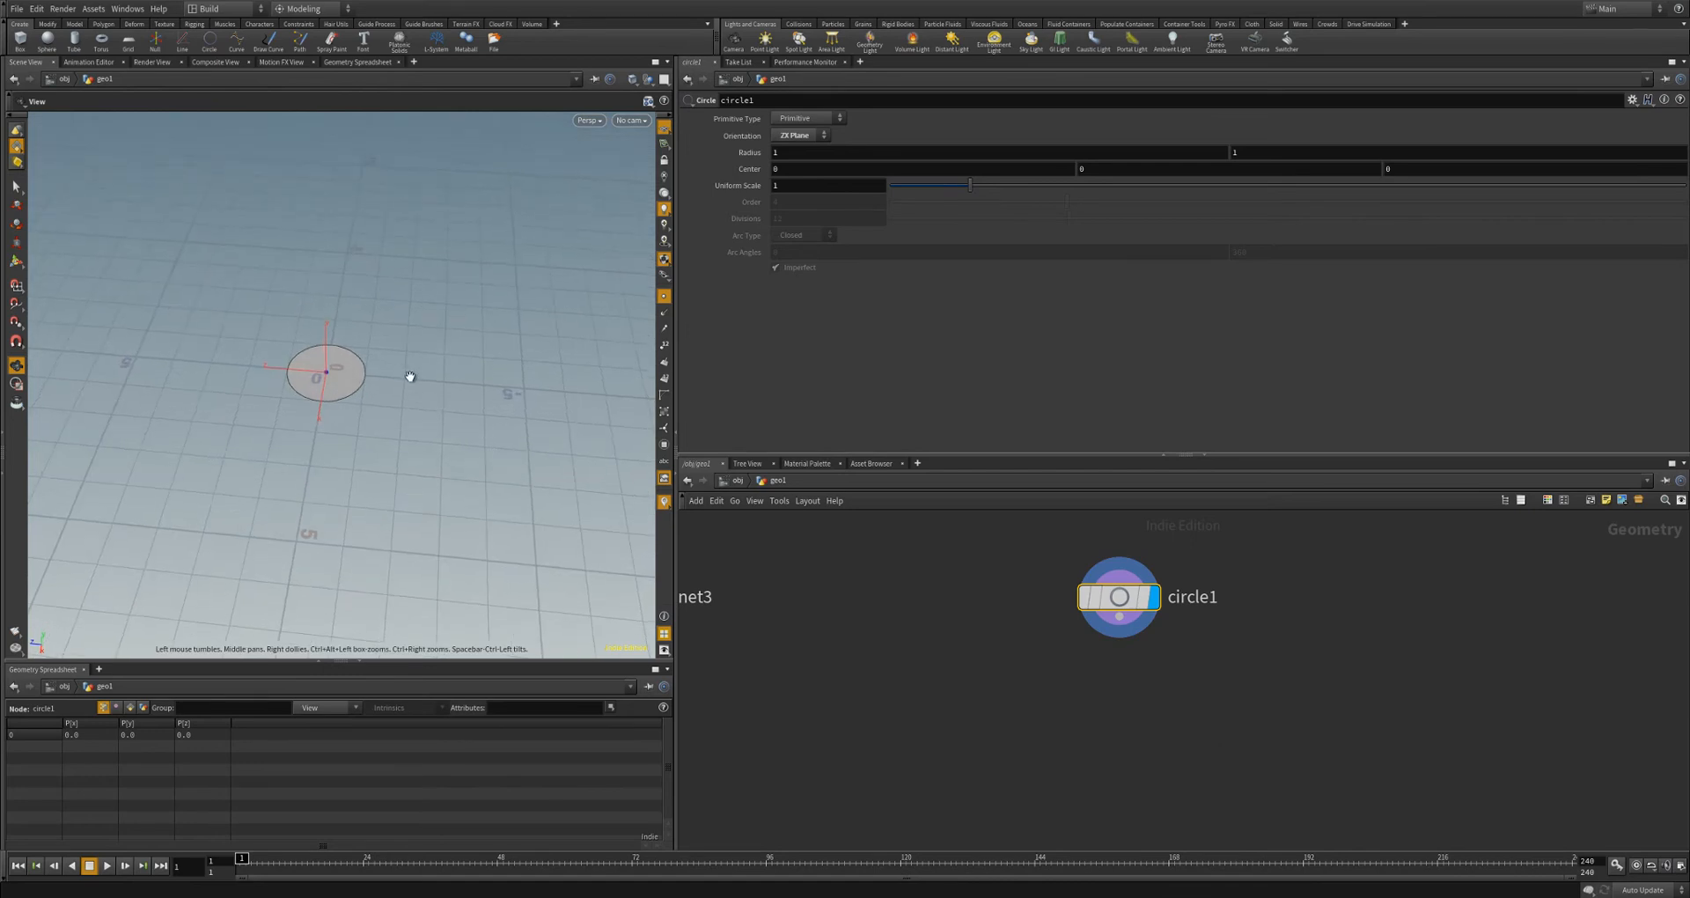
left_click(806, 118)
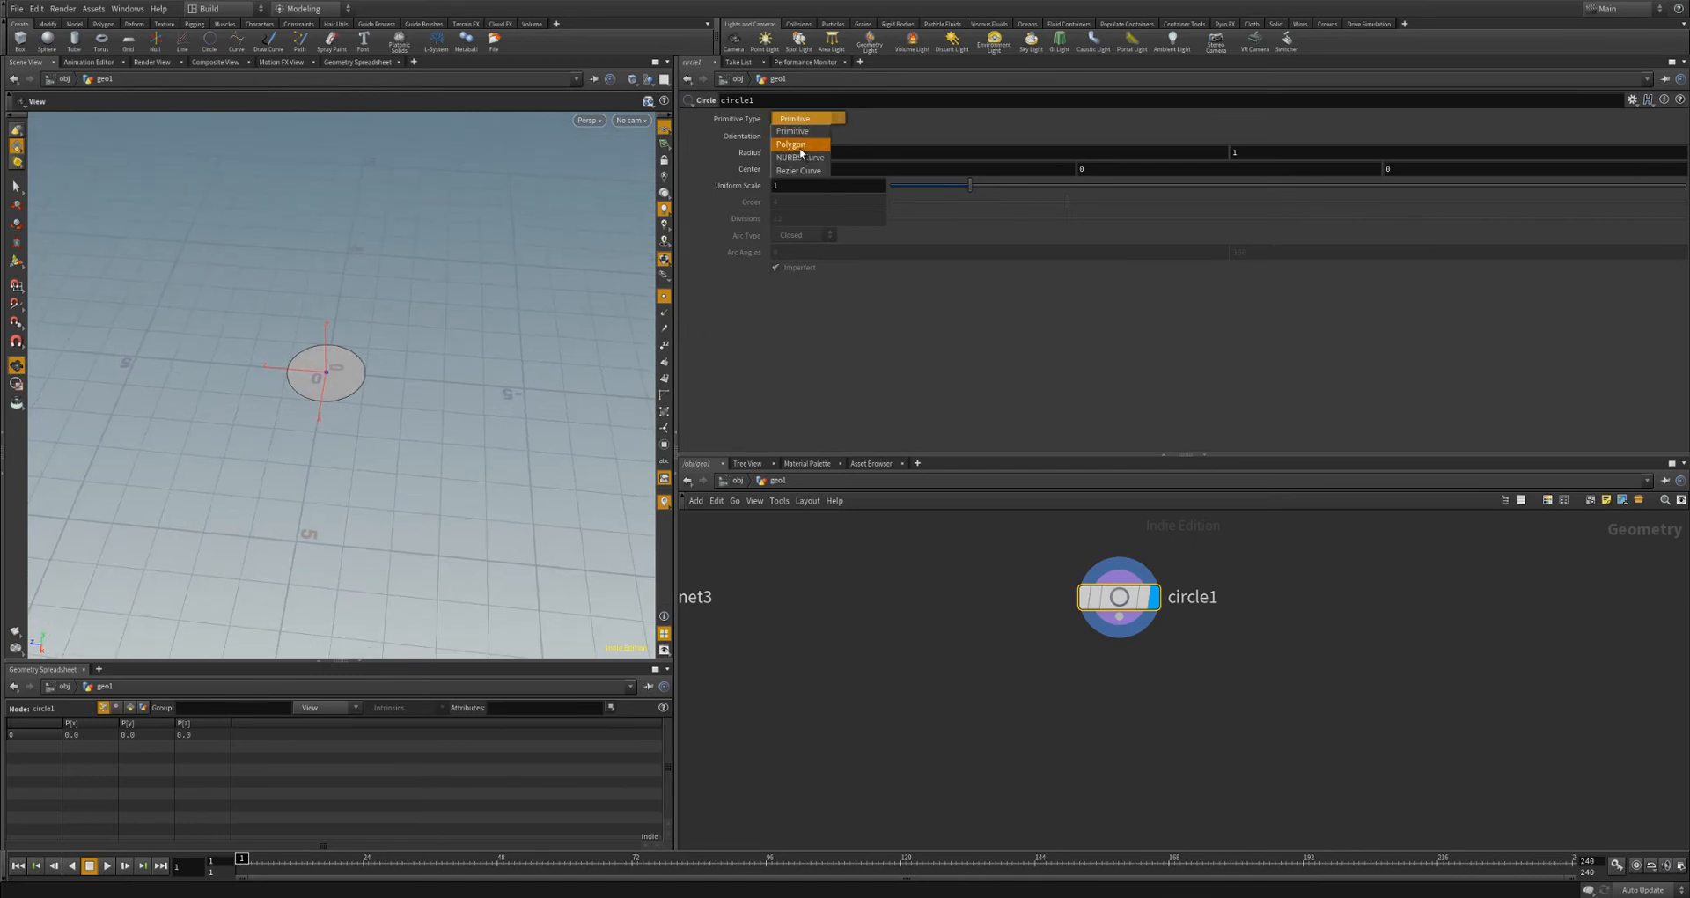
left_click(796, 134)
left_click_drag(434, 377, 409, 412)
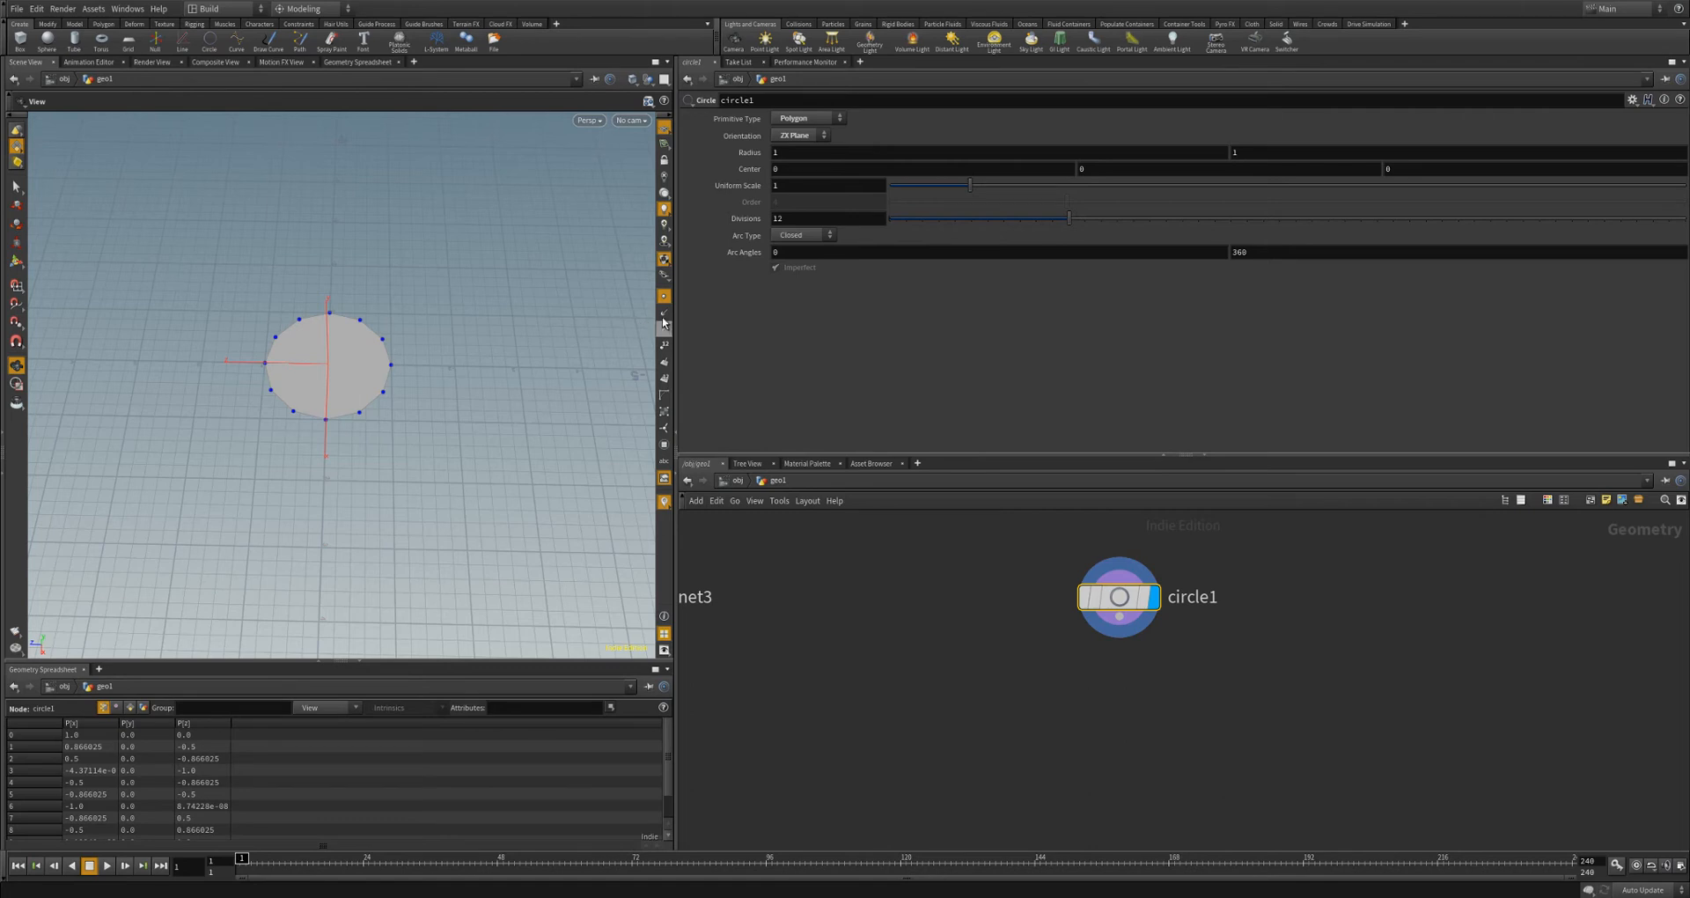
- Show point normals in the viewport and view the circle's normals from the side
right_click_drag(396, 441, 524, 460)
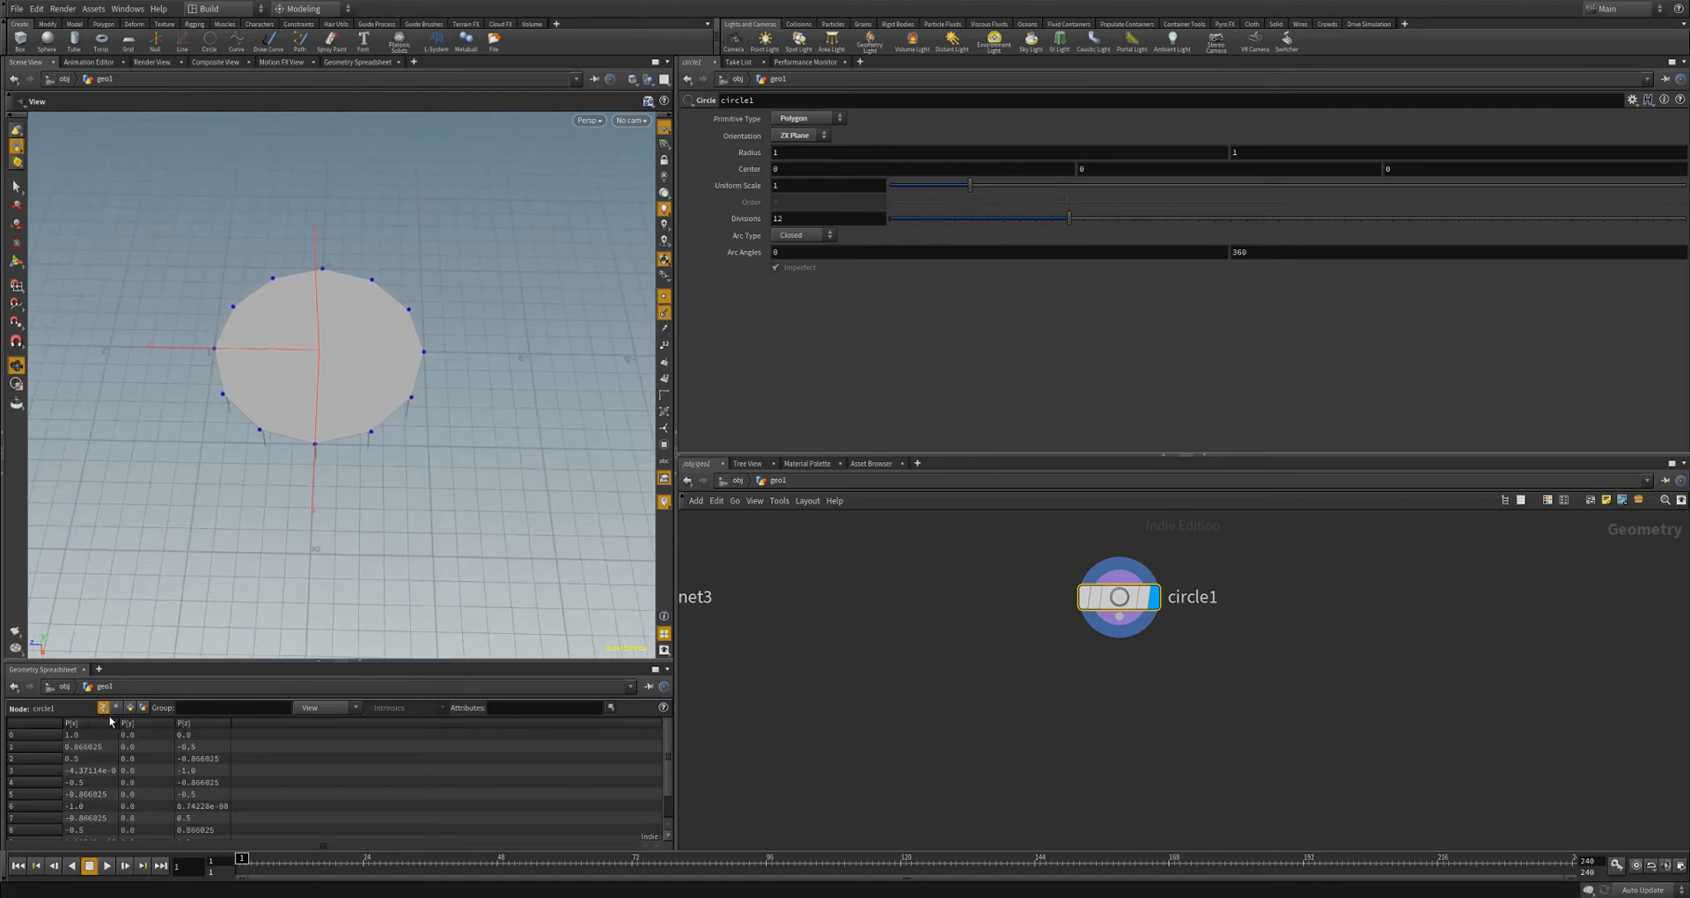
left_click_drag(335, 560, 328, 460)
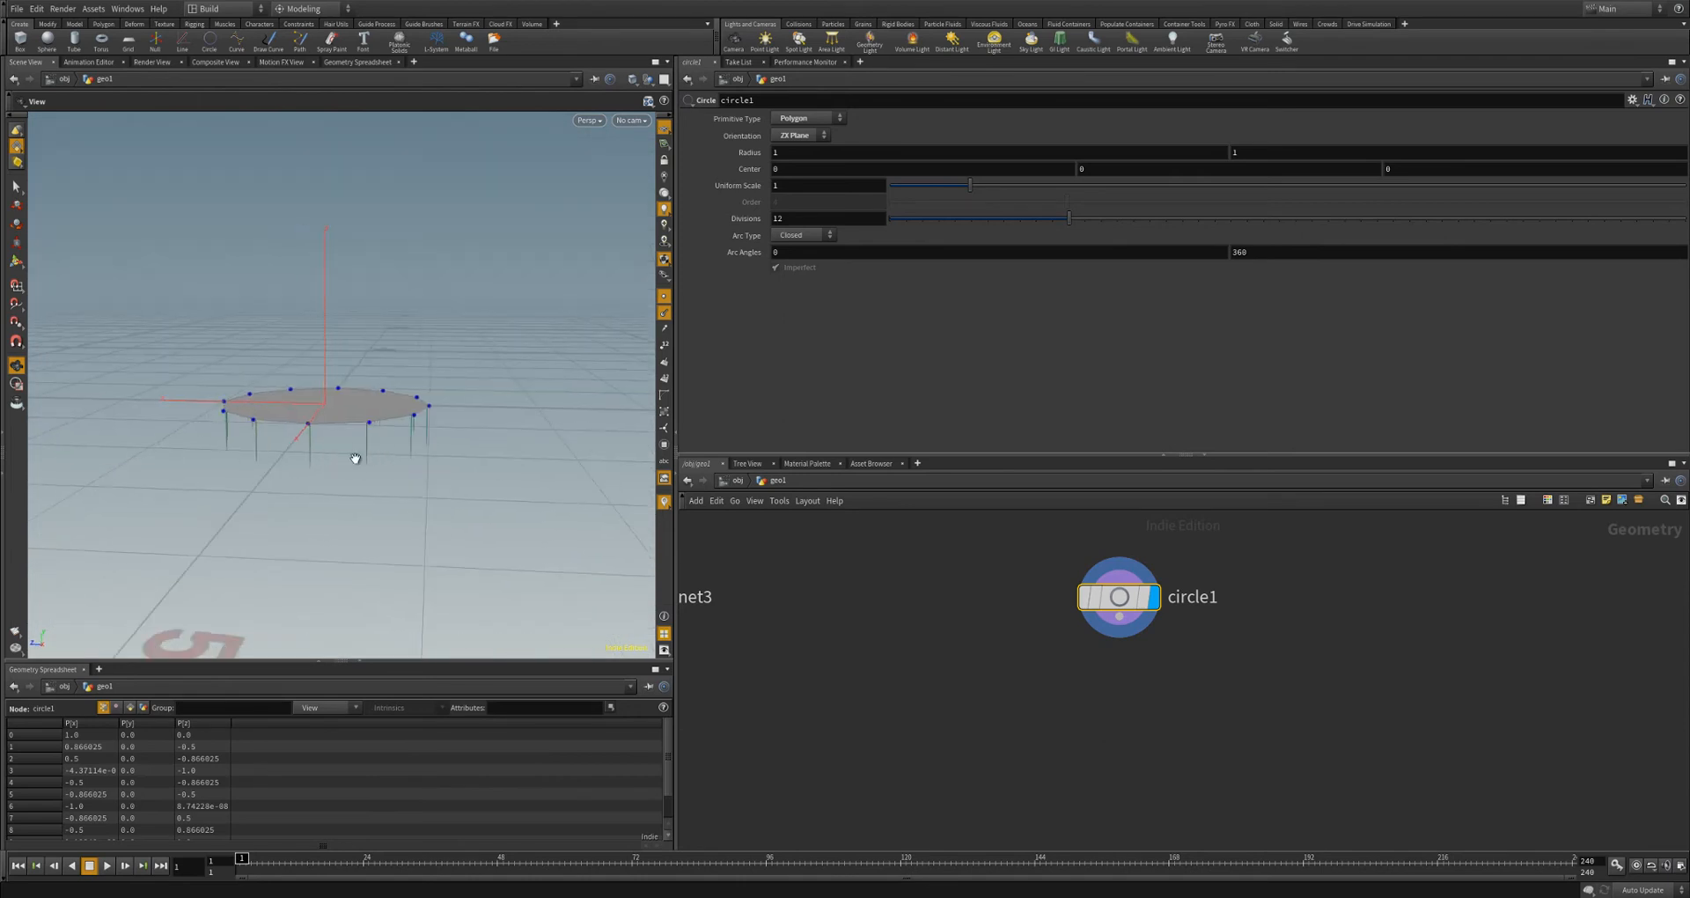
mouse_move(373, 393)
left_mouse_down()
mouse_move(364, 426)
mouse_move(365, 400)
left_mouse_up()
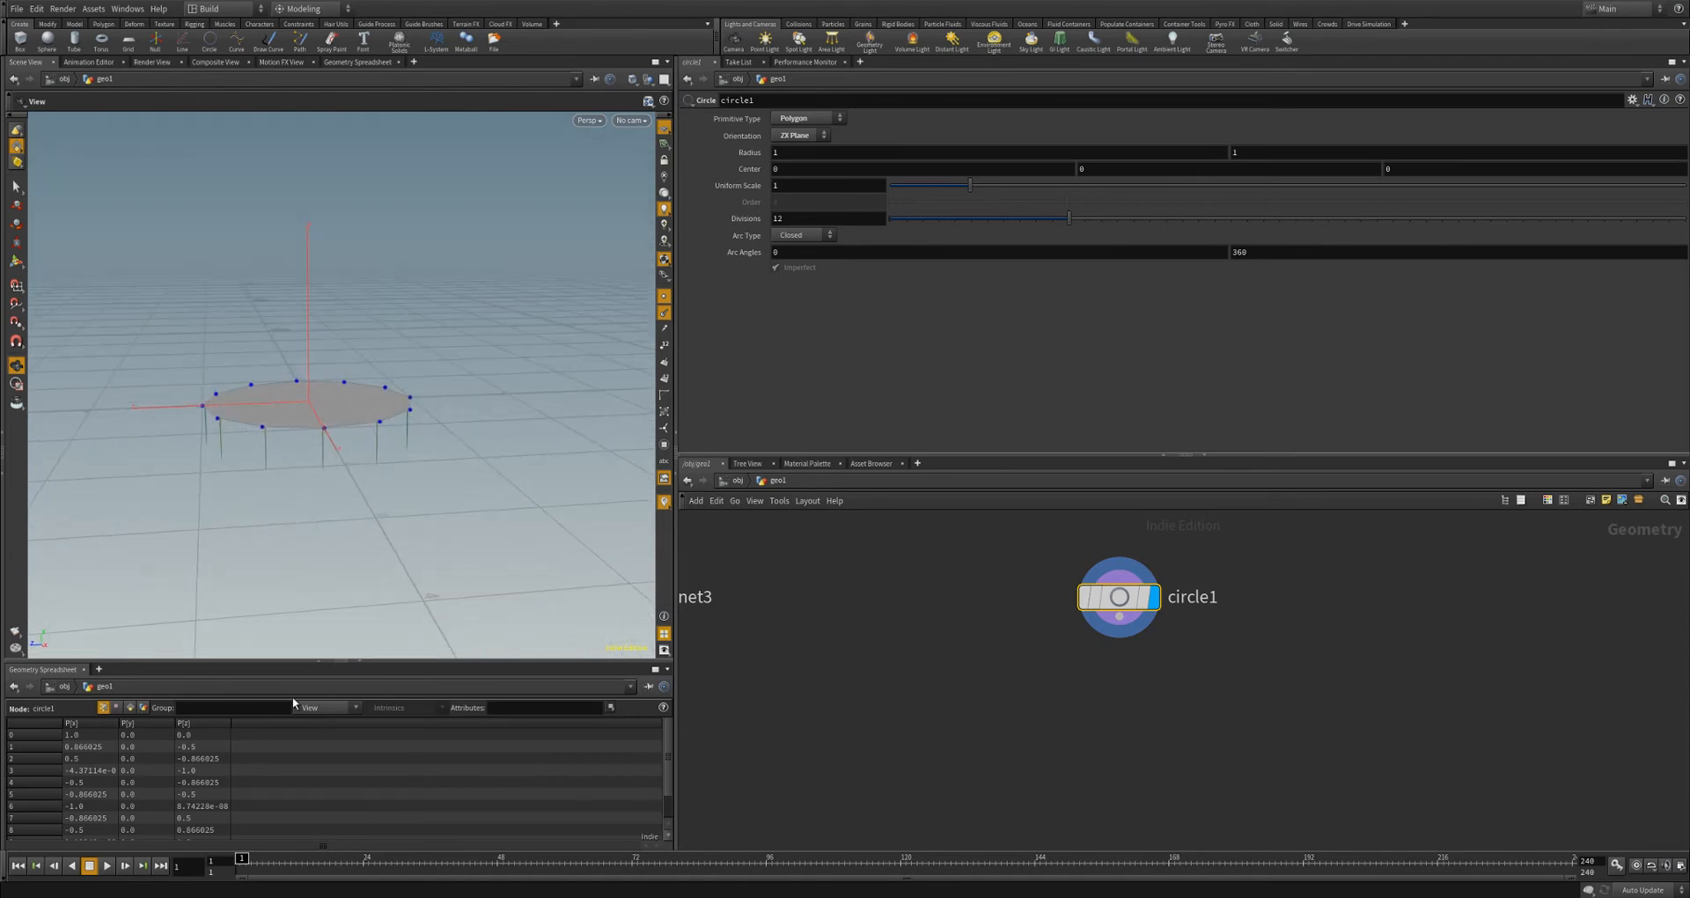
- Check the circle's primitive and point attributes in an enlarged spreadsheet and compare them with the normals in the viewport
left_click(103, 707)
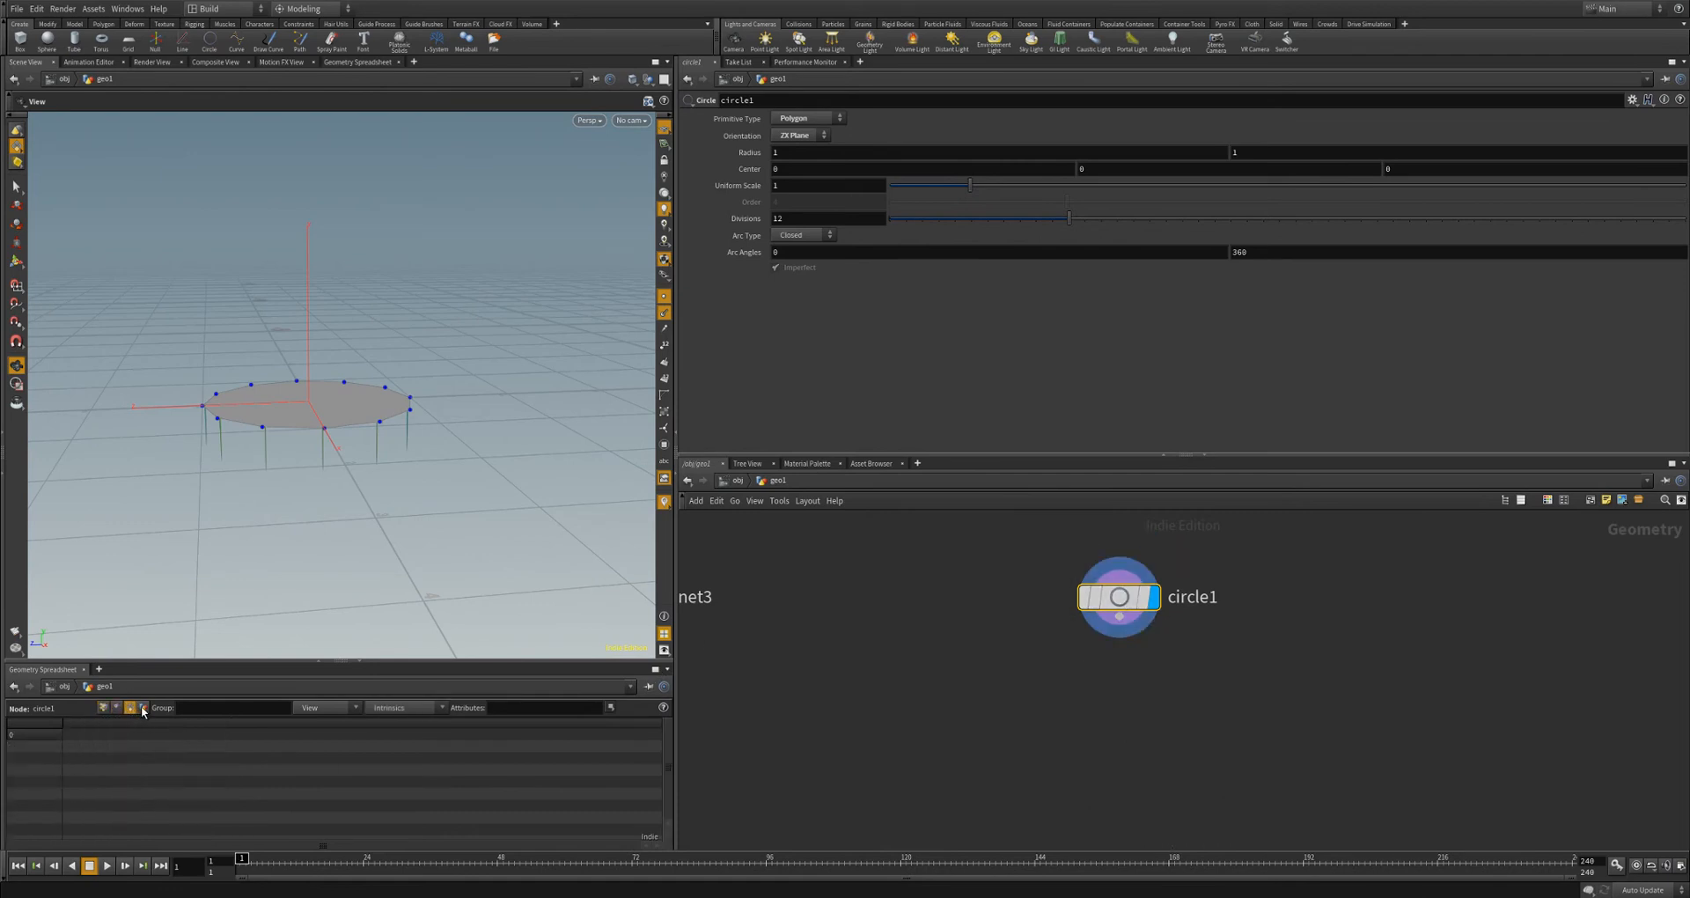
left_click(103, 707)
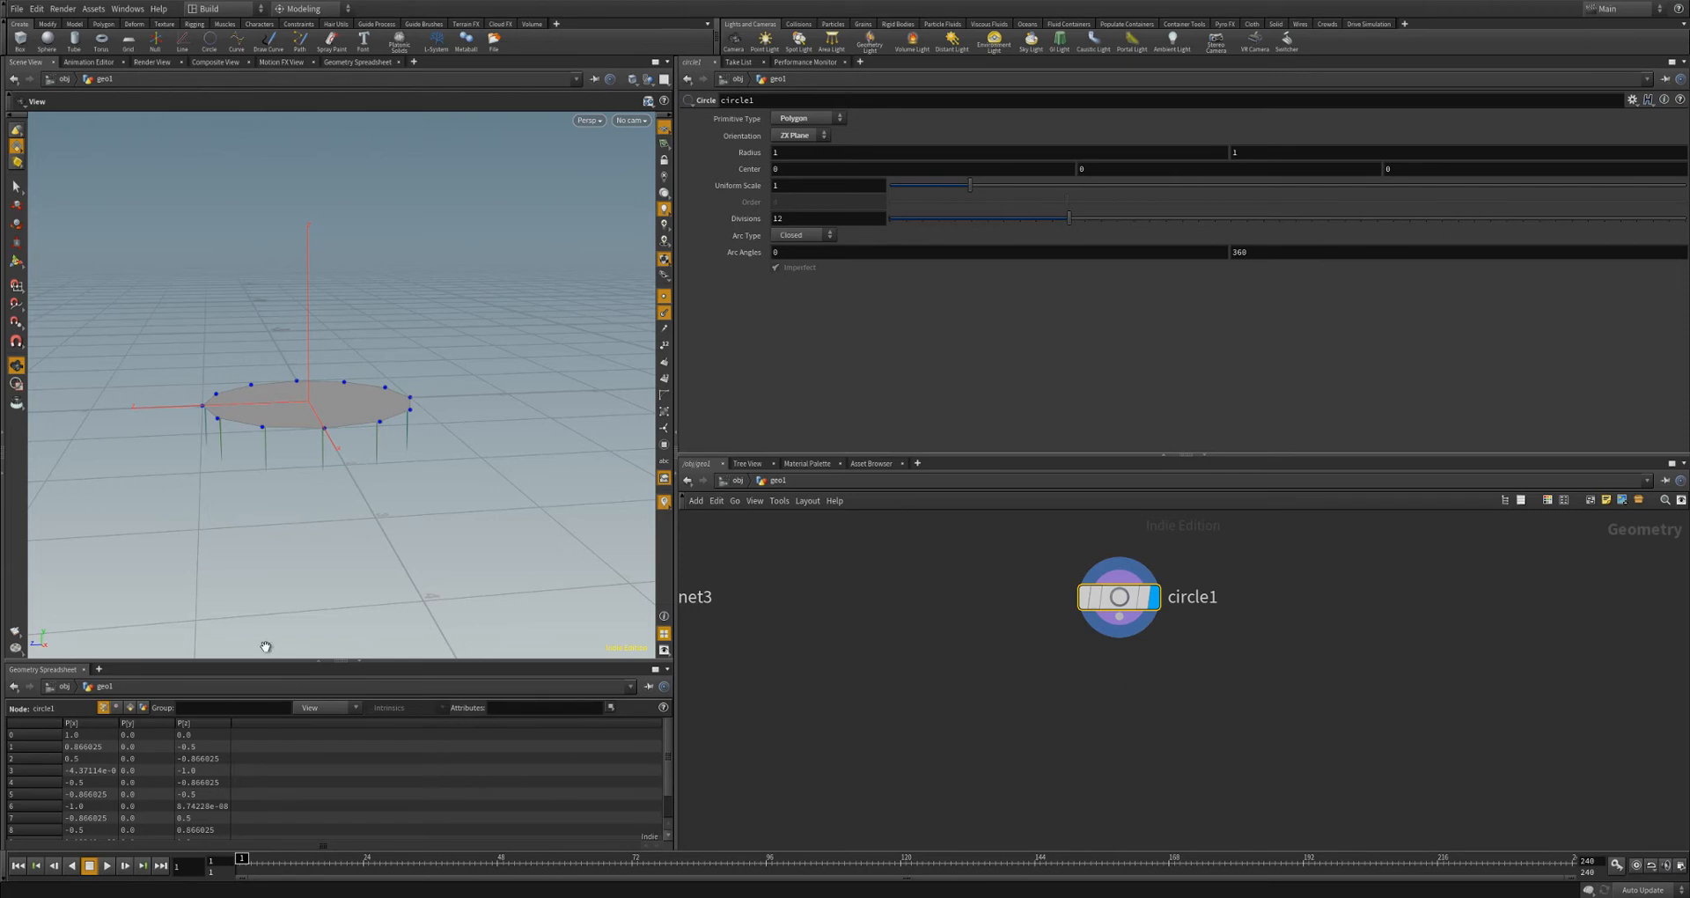
left_click_drag(262, 660, 262, 625)
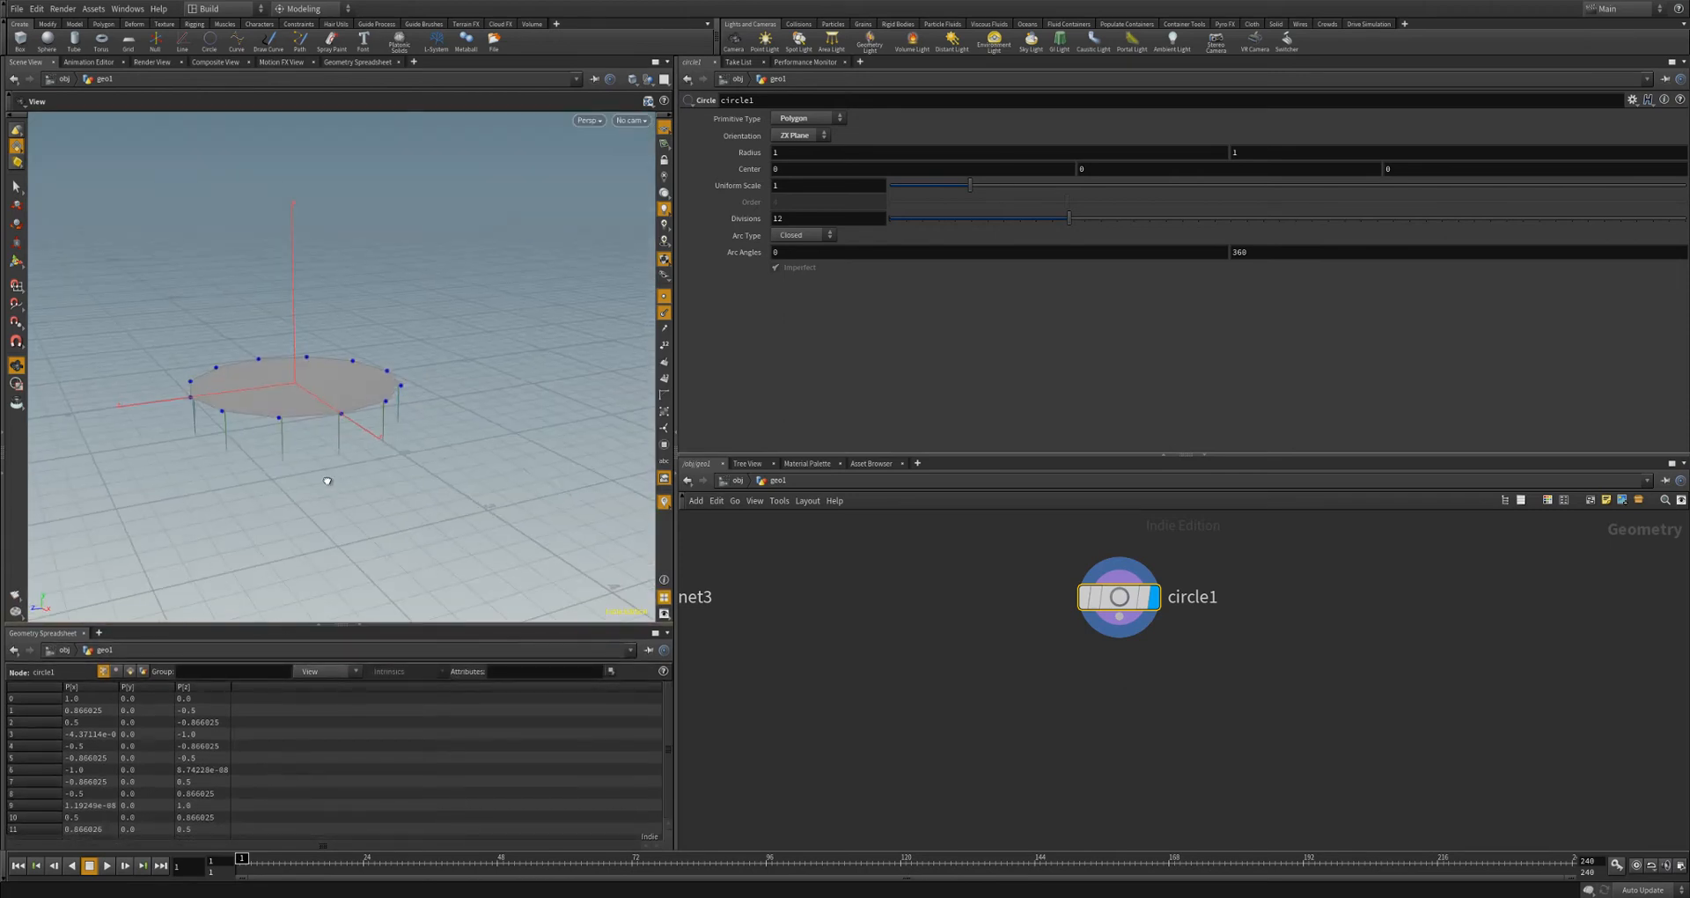
left_click_drag(451, 495, 430, 491)
left_click_drag(398, 387, 386, 389)
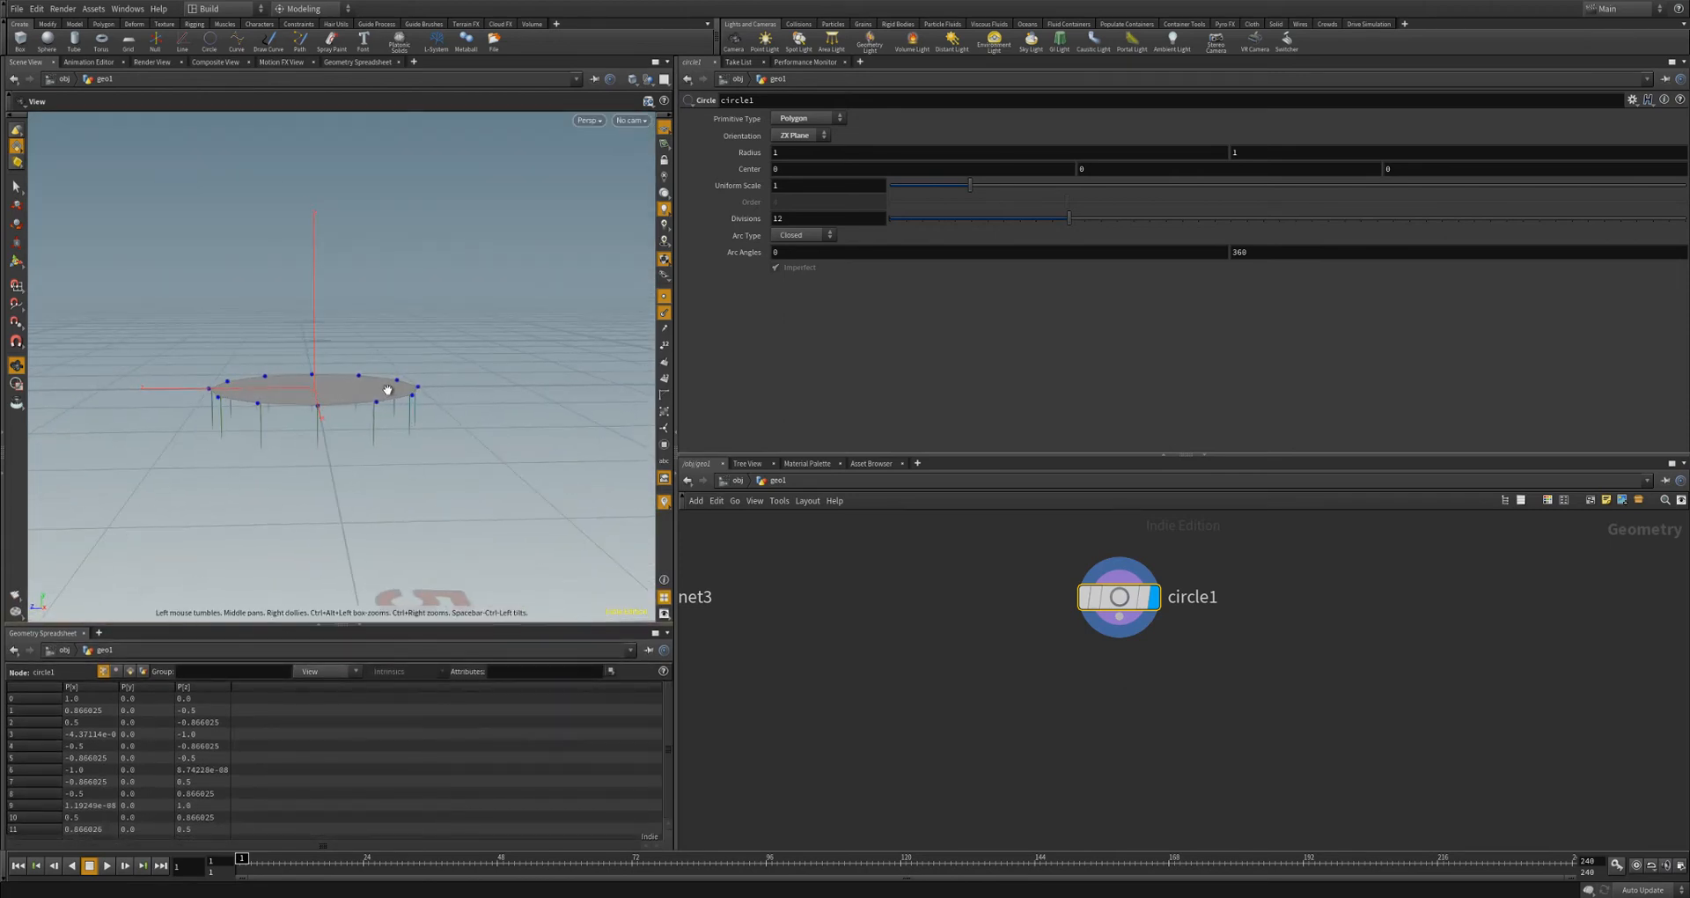
left_click_drag(250, 384, 218, 357)
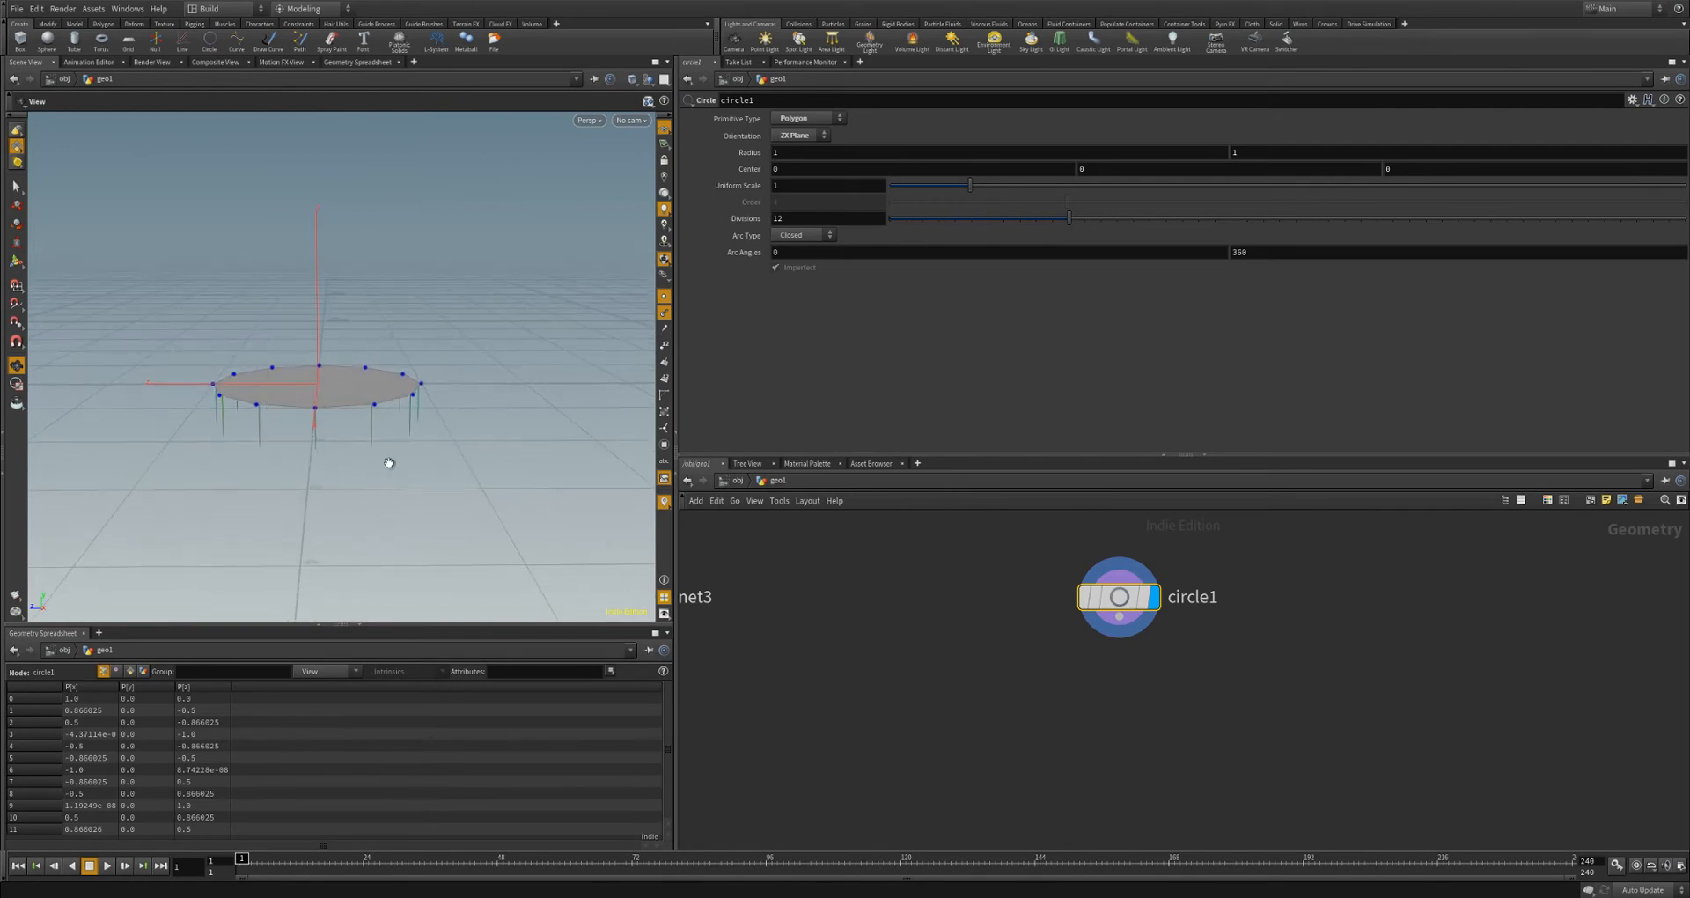
- Add a Point attribute expression node under the polygon circle, align it below the circle and display it
key("Tab")
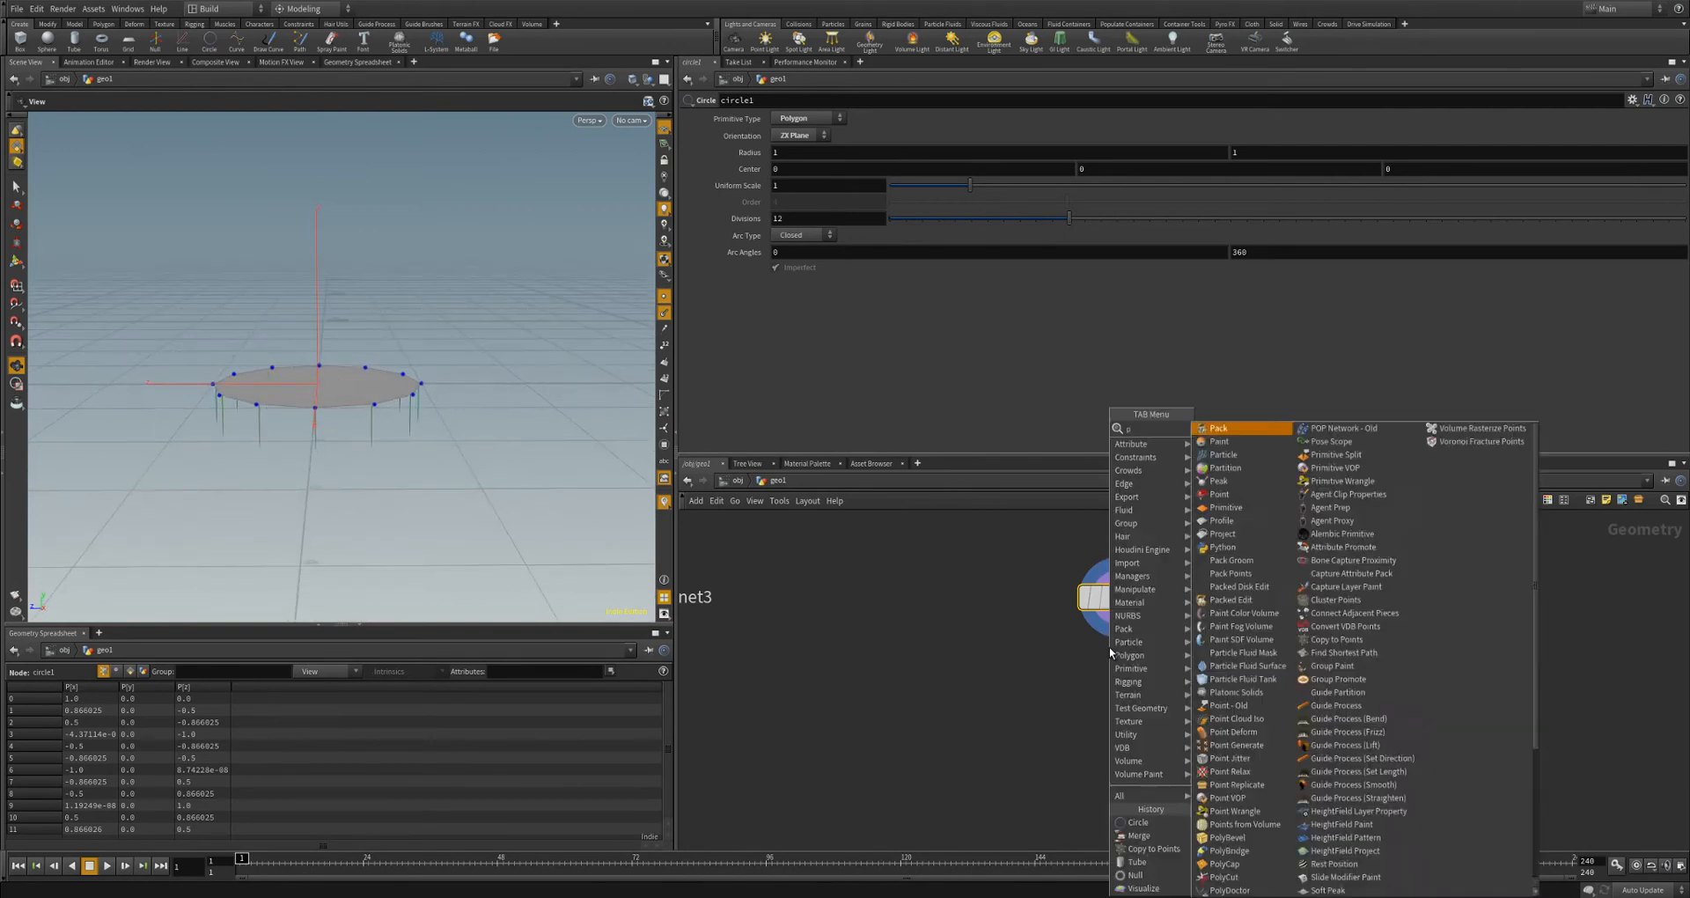
type("point")
key("Return")
left_click(1109, 671)
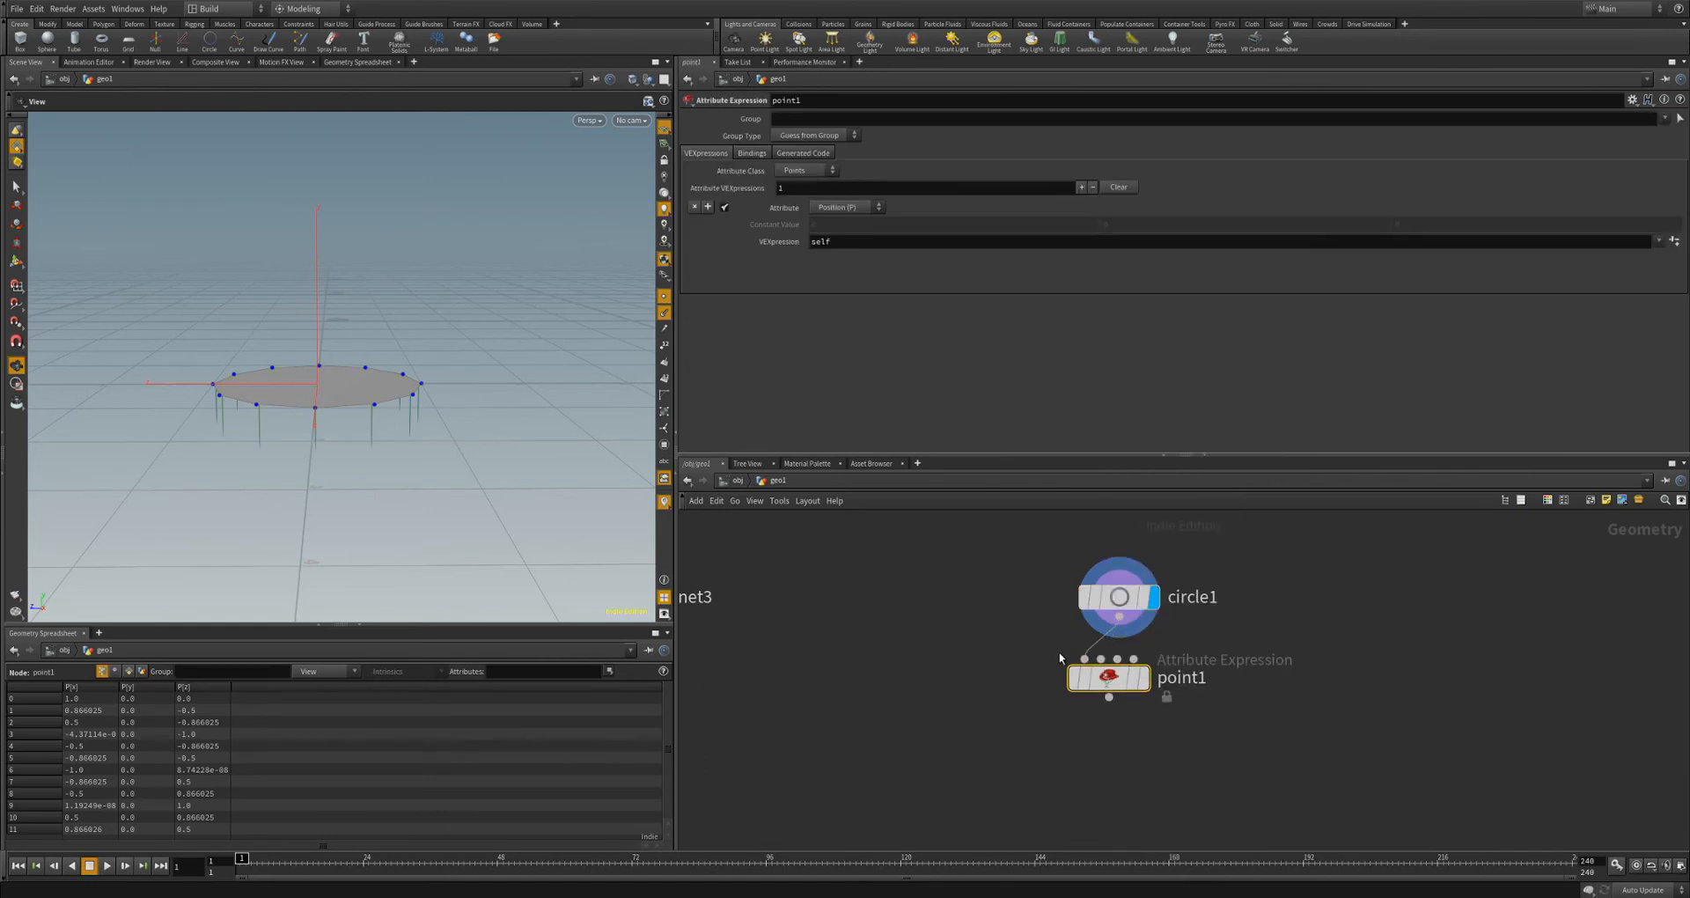
left_click(1146, 683)
left_click_drag(1109, 684, 1126, 685)
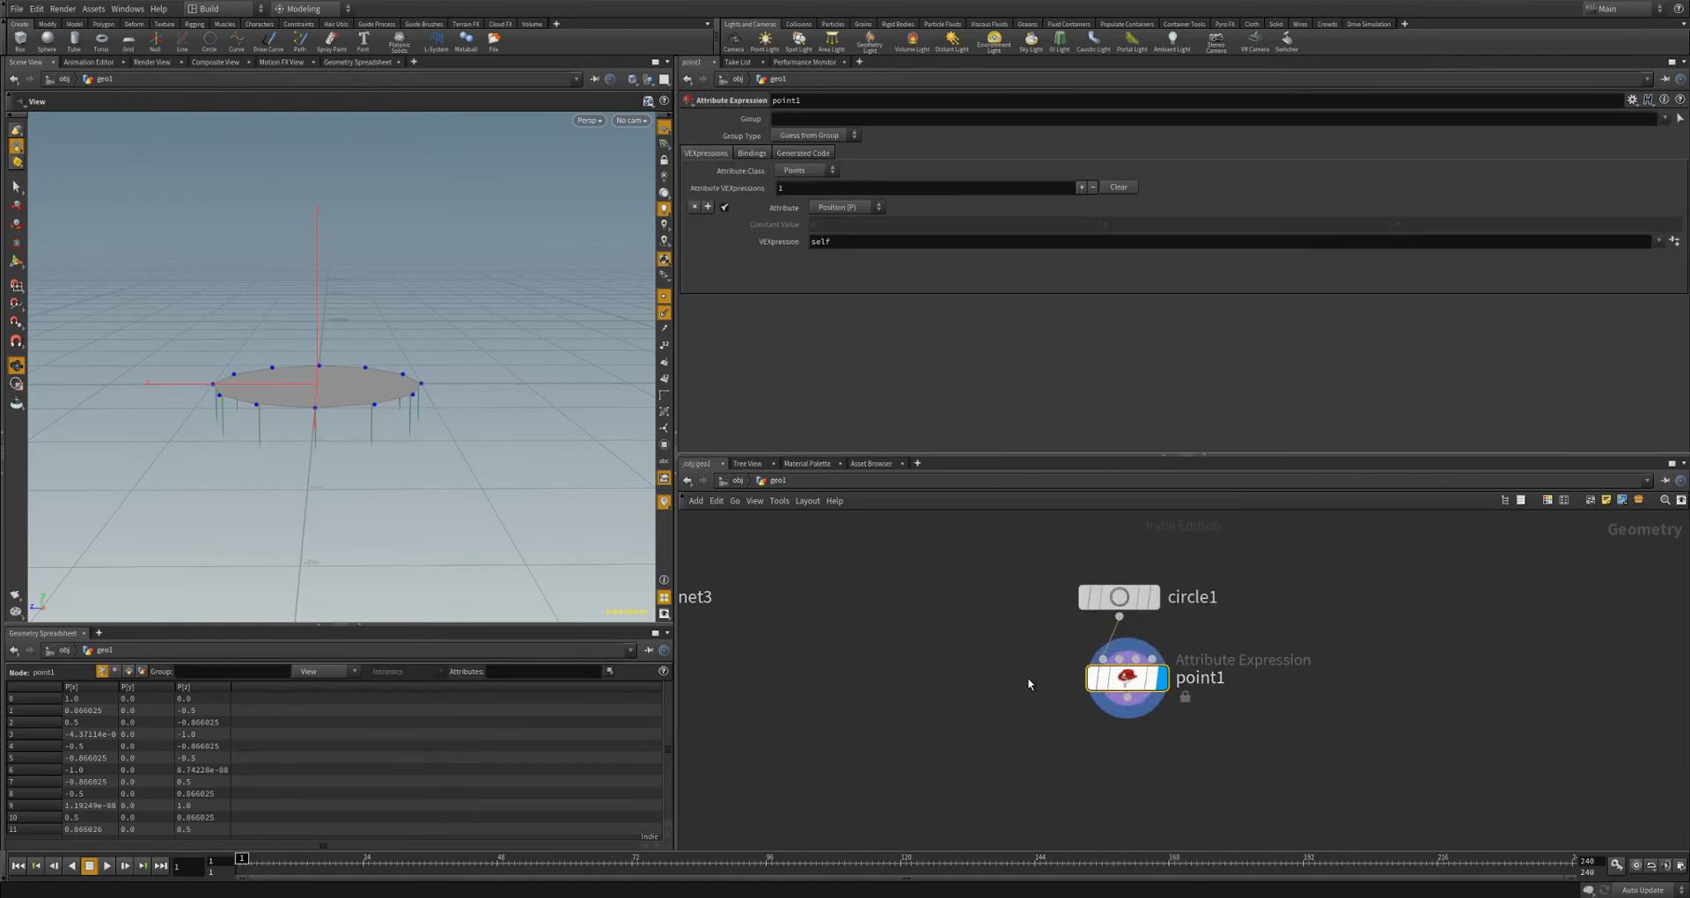
- Set the Point node's attribute to Normal (N) and examine the circle's normals from above and below
left_click(843, 206)
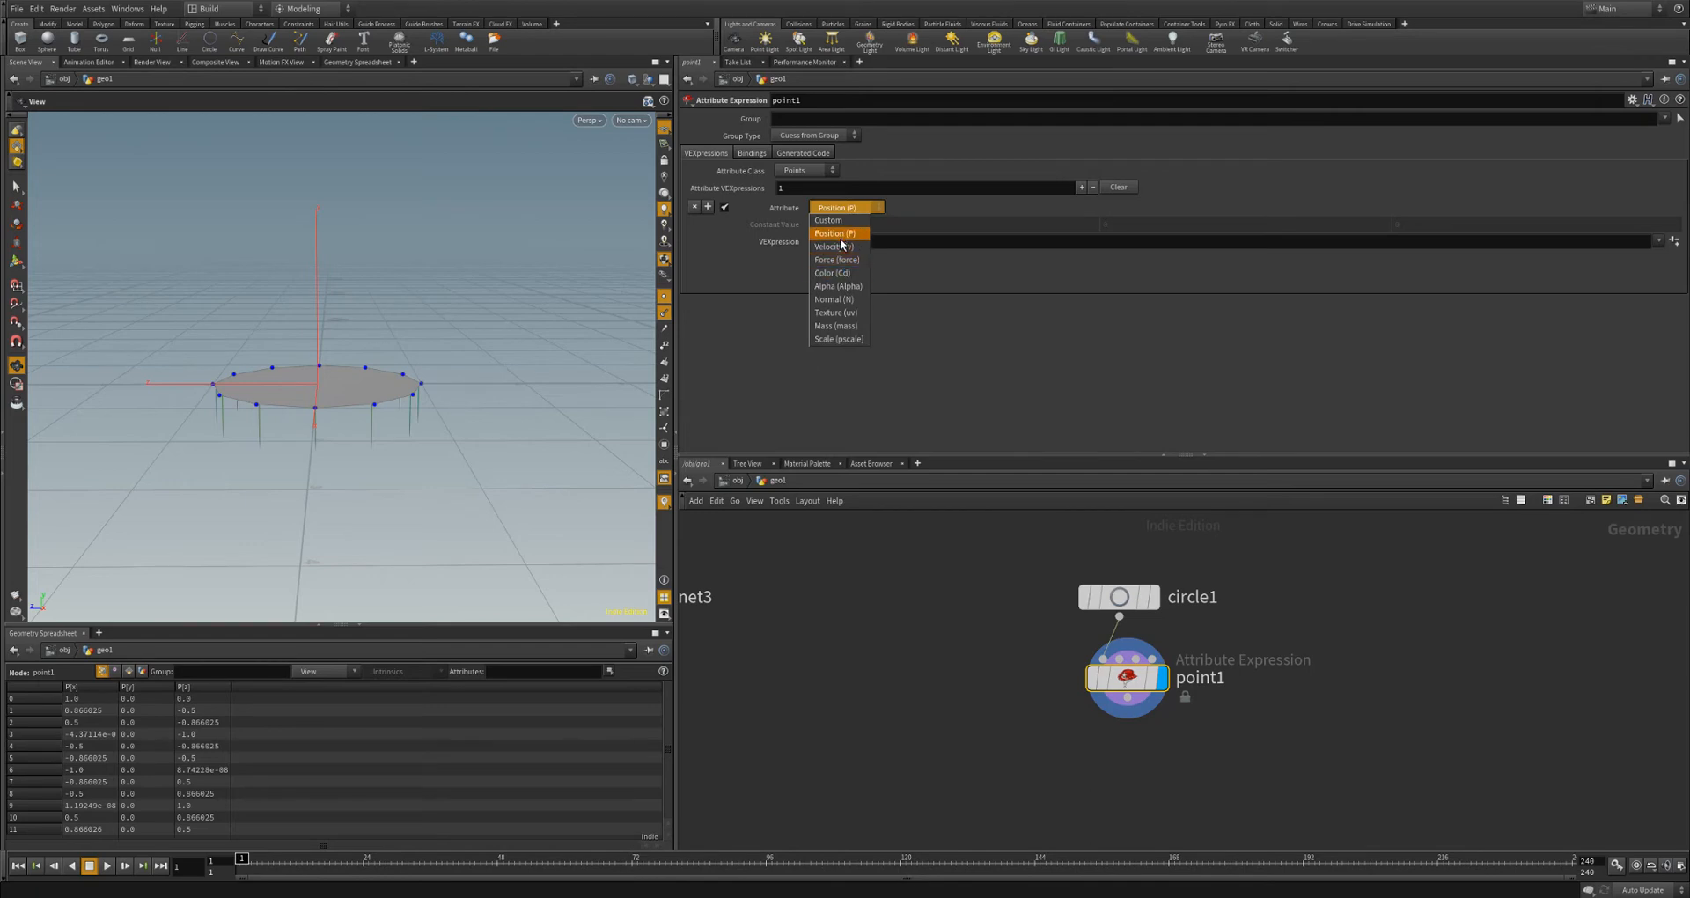
left_click(833, 299)
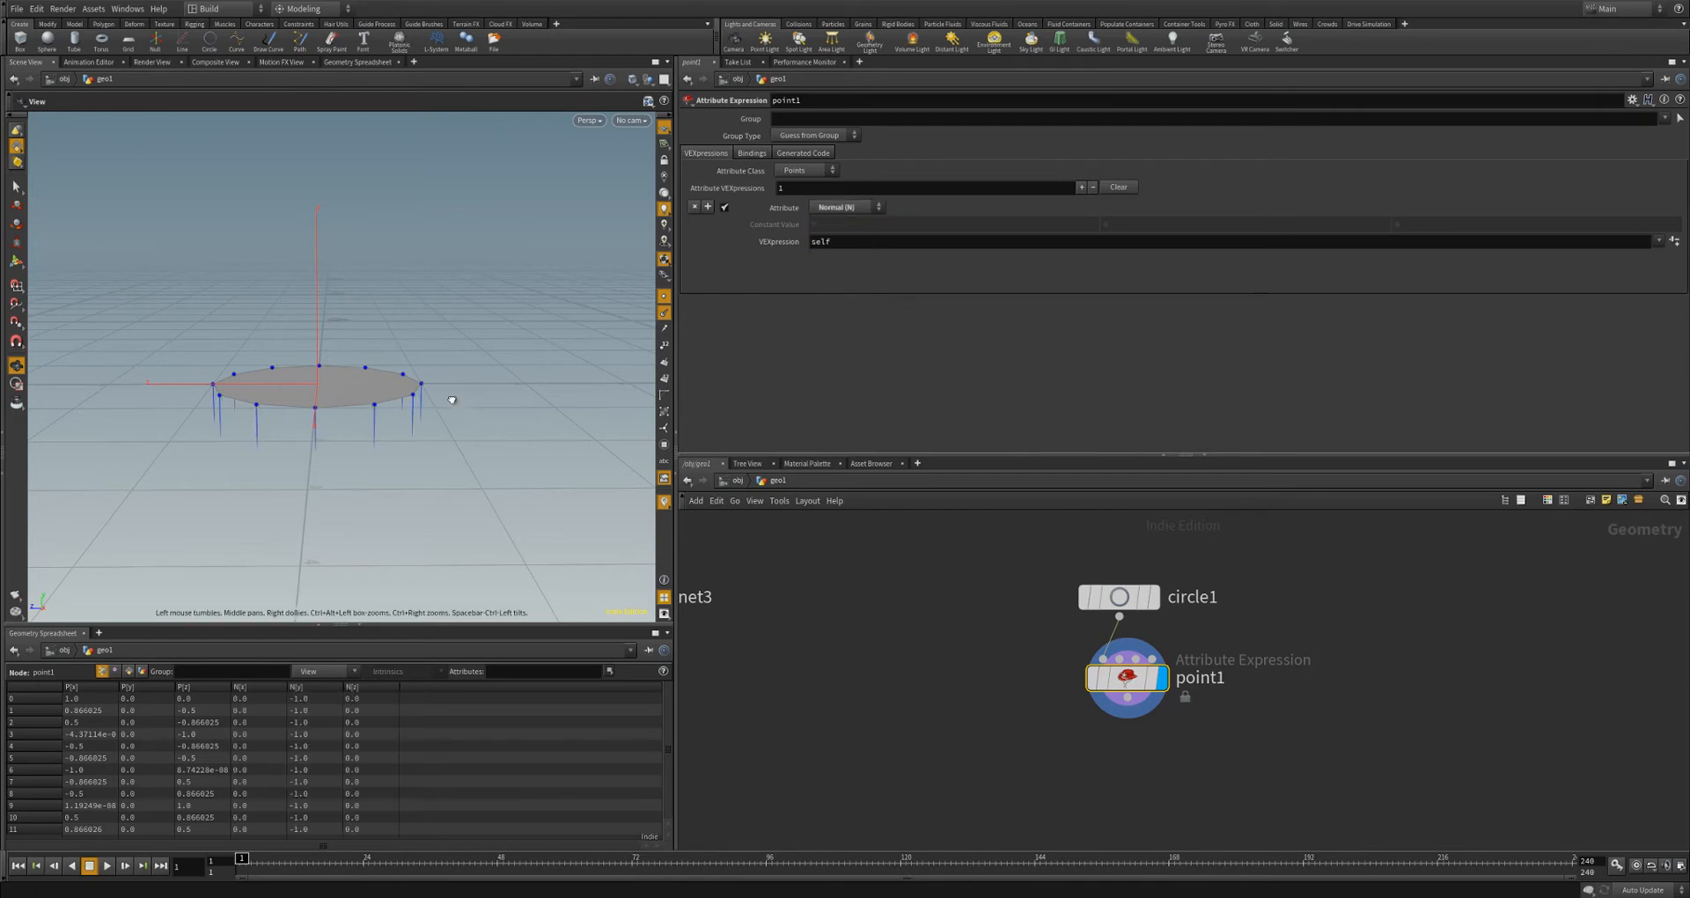
left_click_drag(452, 391, 474, 384)
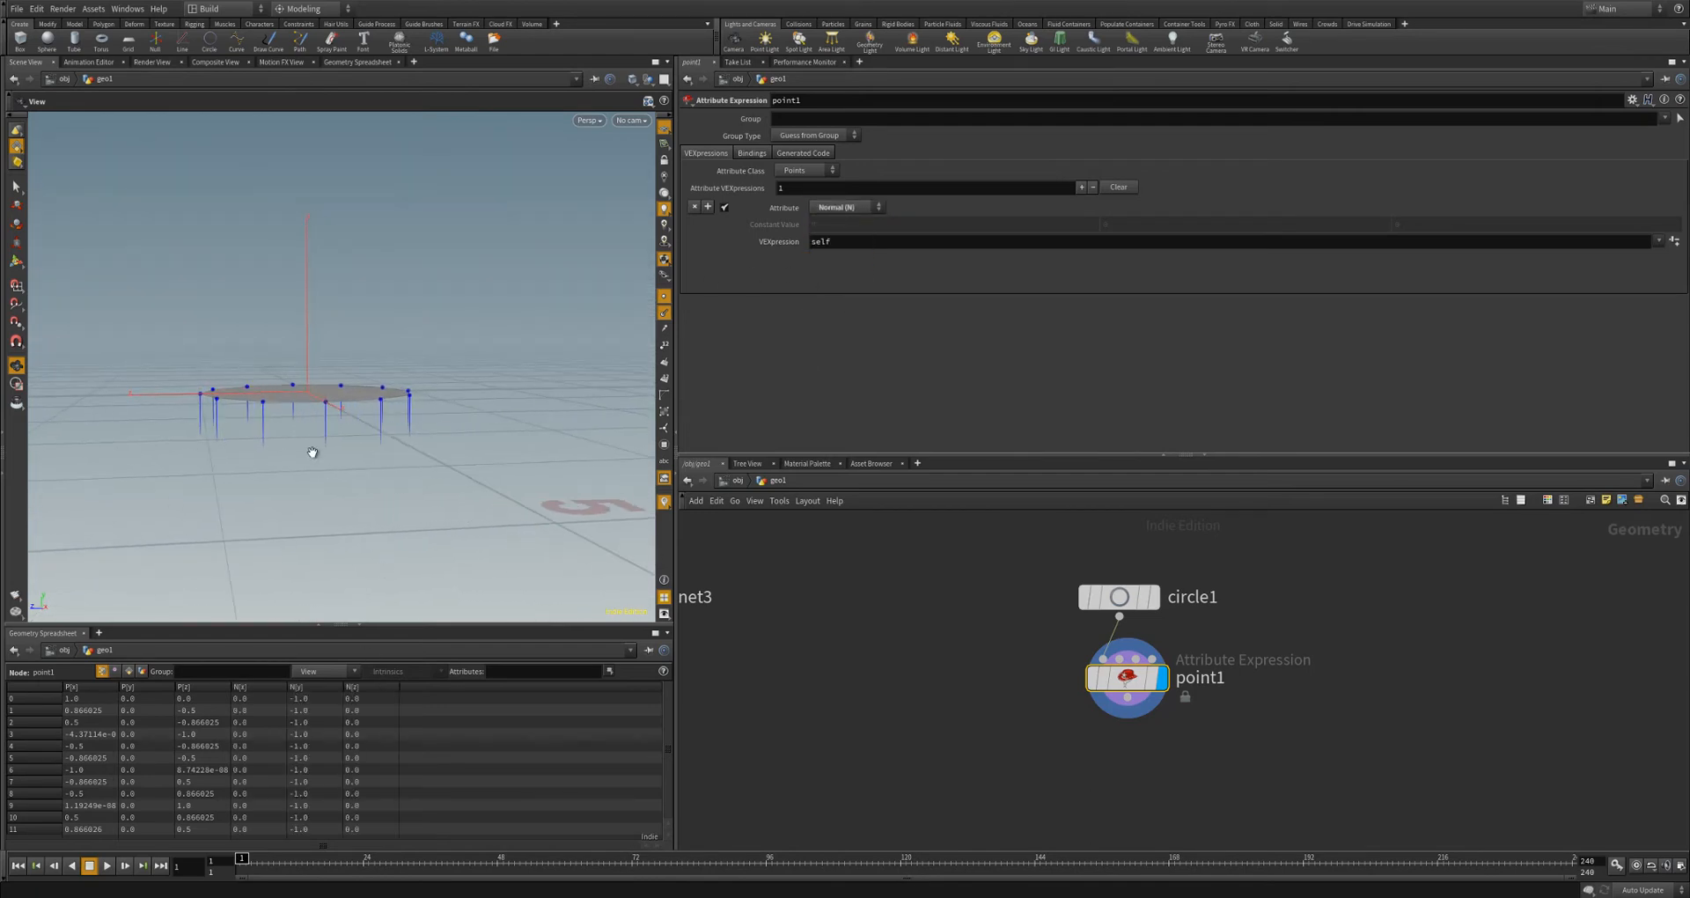
mouse_move(312, 453)
left_mouse_down()
mouse_move(331, 450)
mouse_move(296, 458)
left_mouse_up()
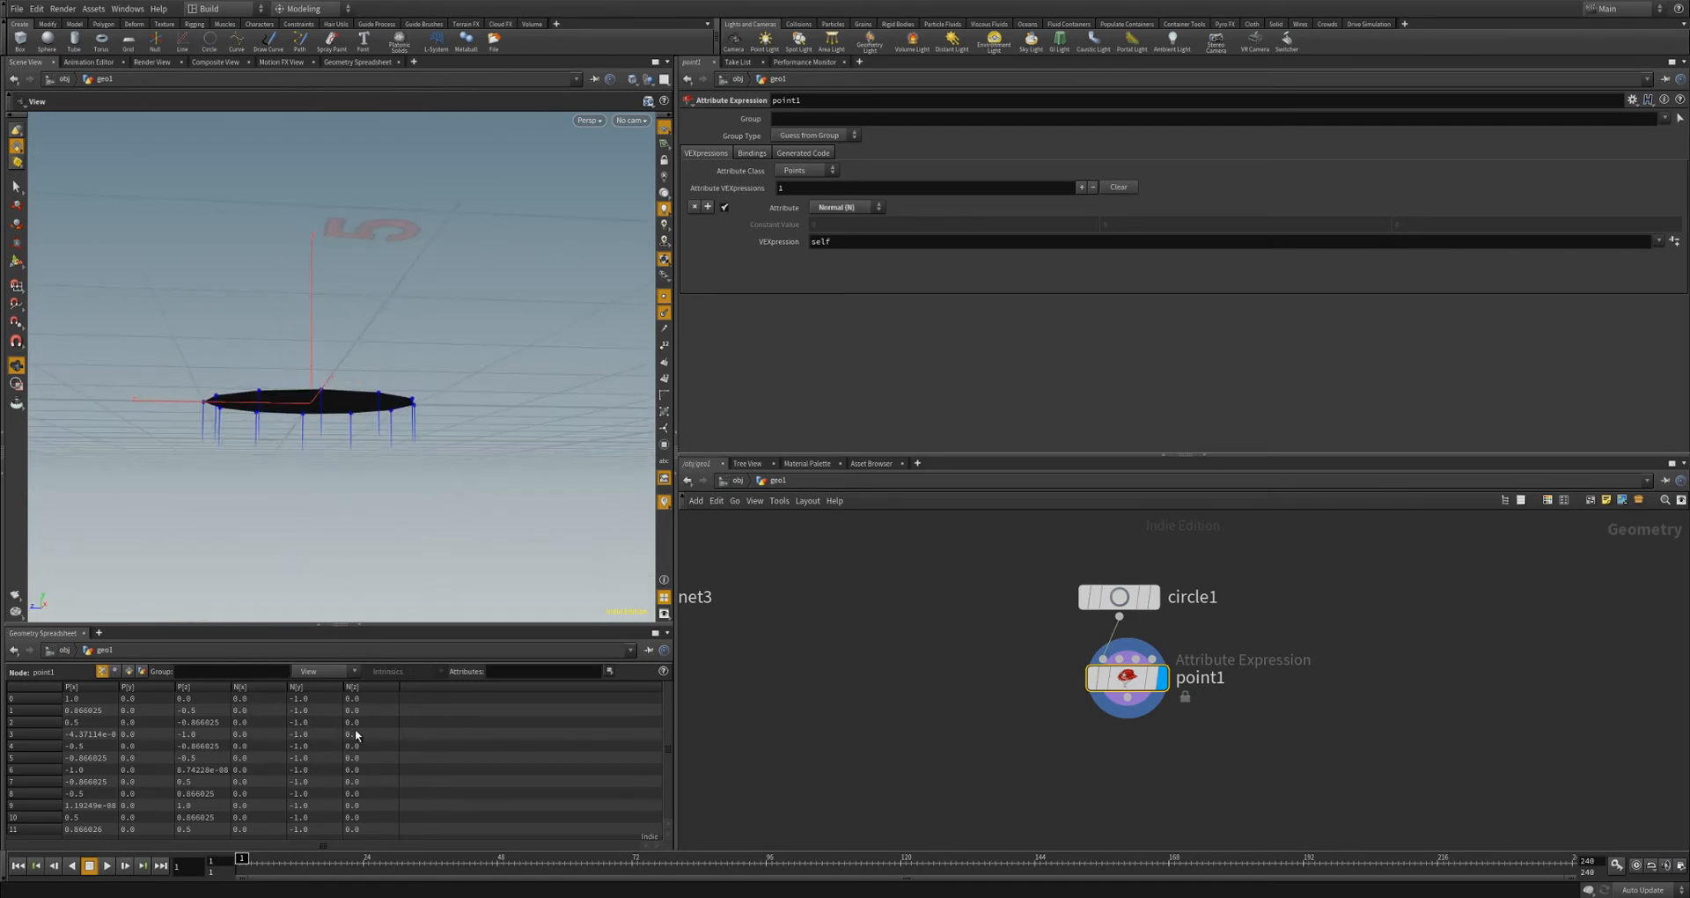
left_click_drag(407, 579, 374, 555)
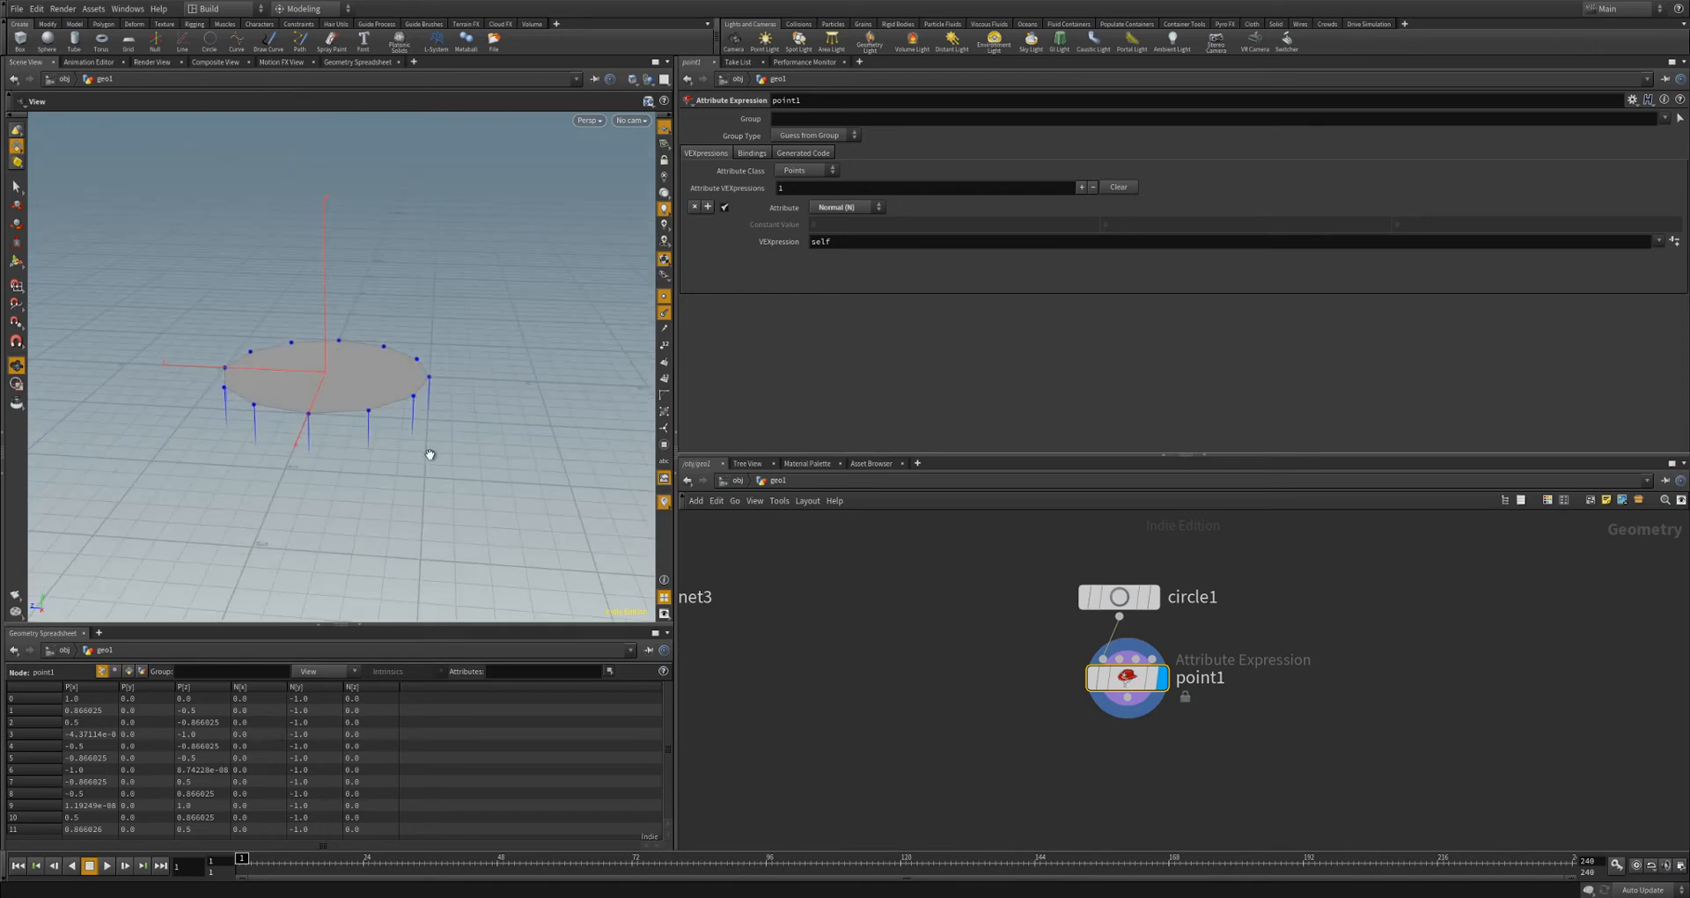
left_click_drag(430, 457, 414, 468)
- Add a second Circle node in the empty area beside the first circle and display it
key("Tab")
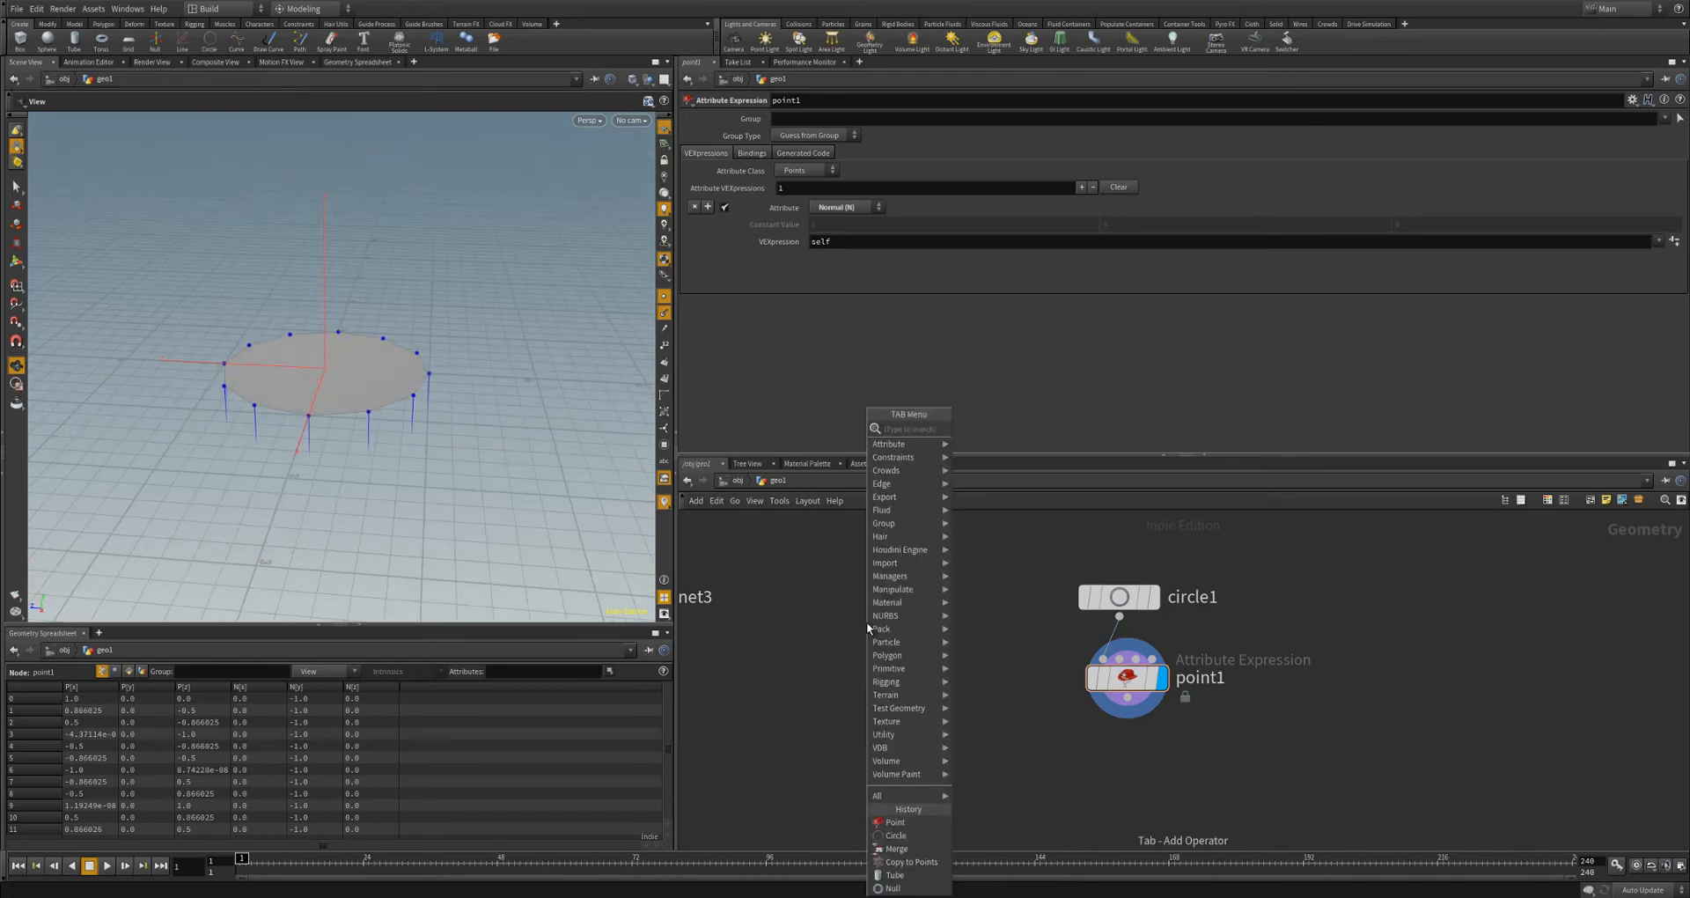
type("cir")
key("Return")
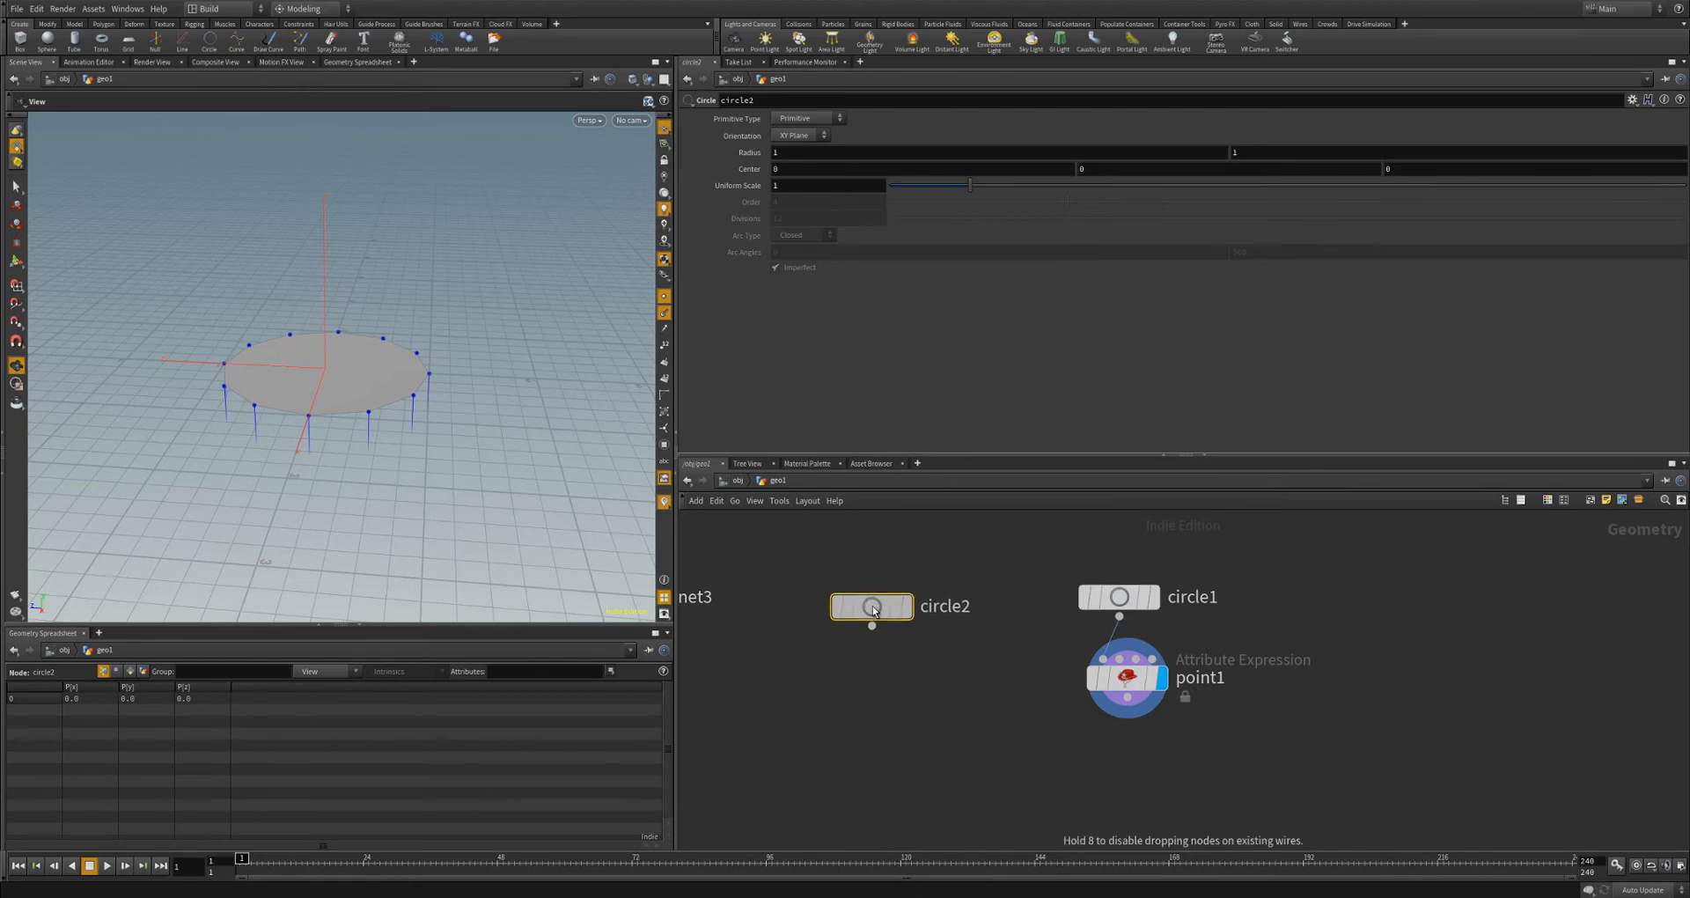
left_click(875, 606)
left_click(901, 602)
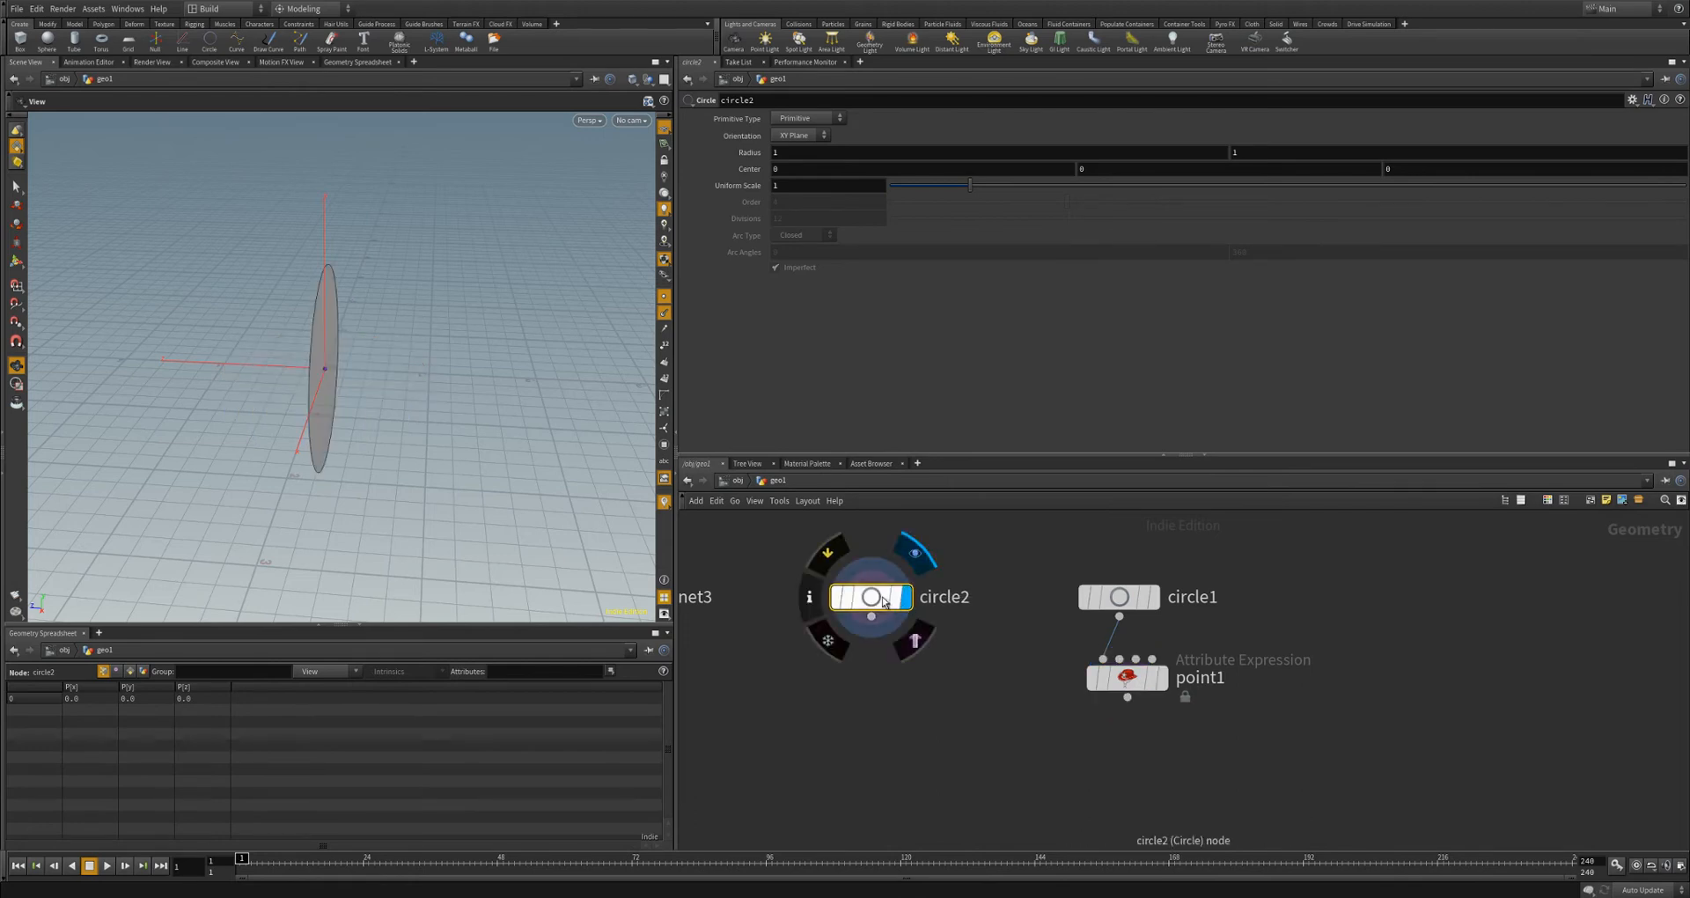
- Set the second circle's orientation to ZX Plane and its primitive type to Polygon
left_click(799, 135)
left_click(797, 172)
left_click(800, 122)
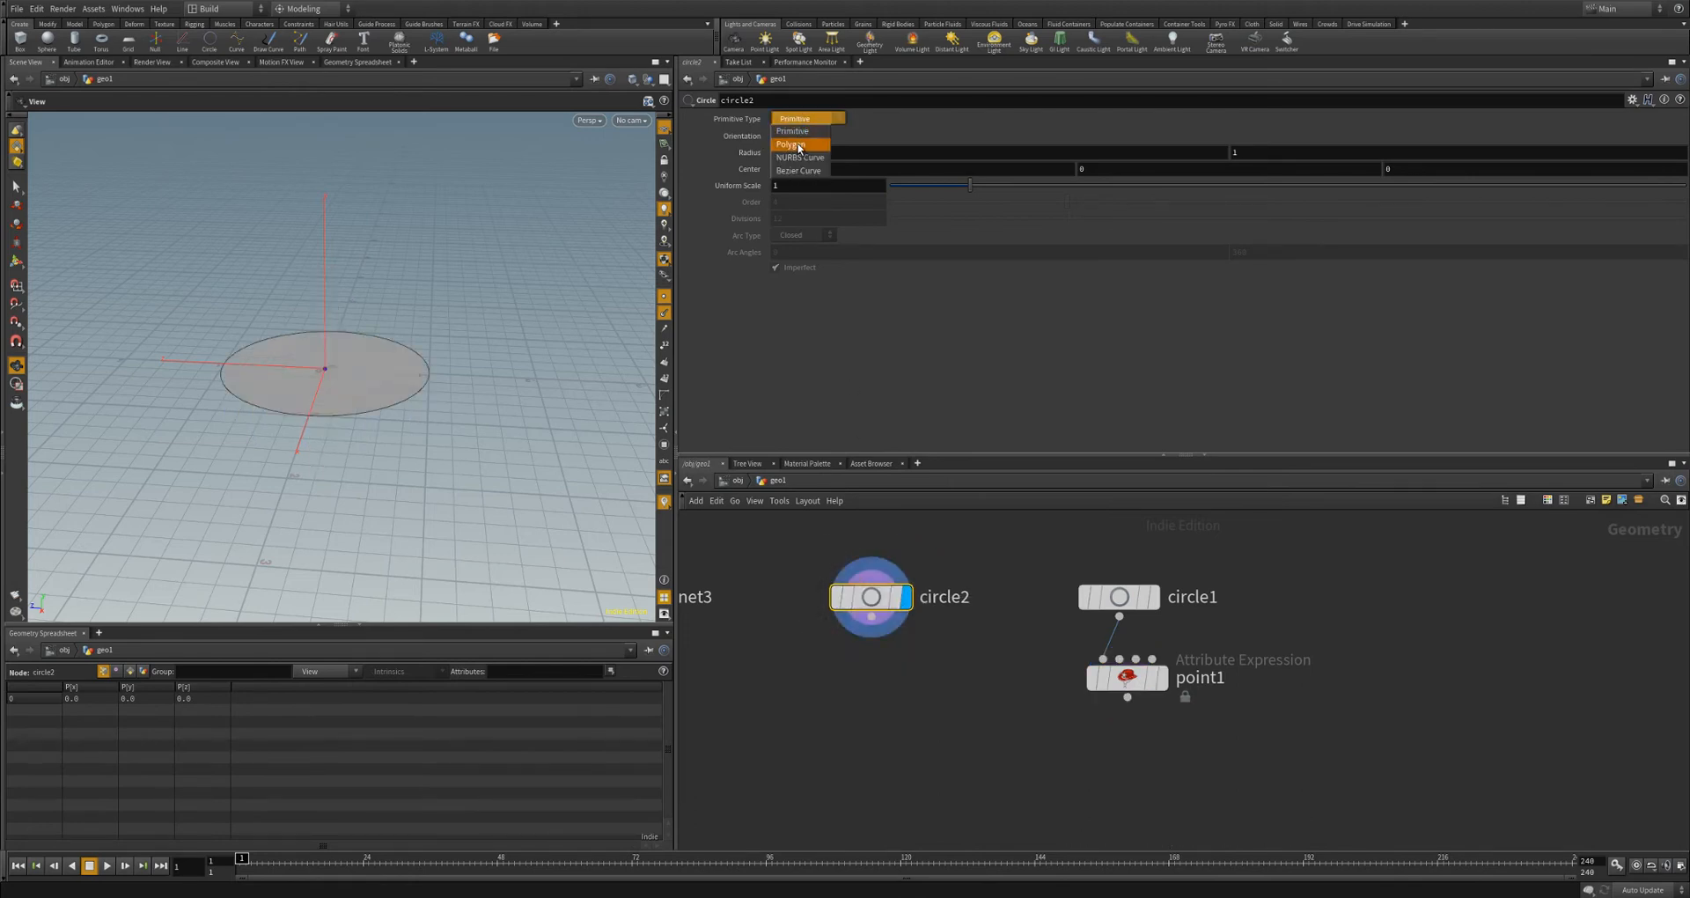
left_click(797, 151)
left_click_drag(349, 374, 366, 407)
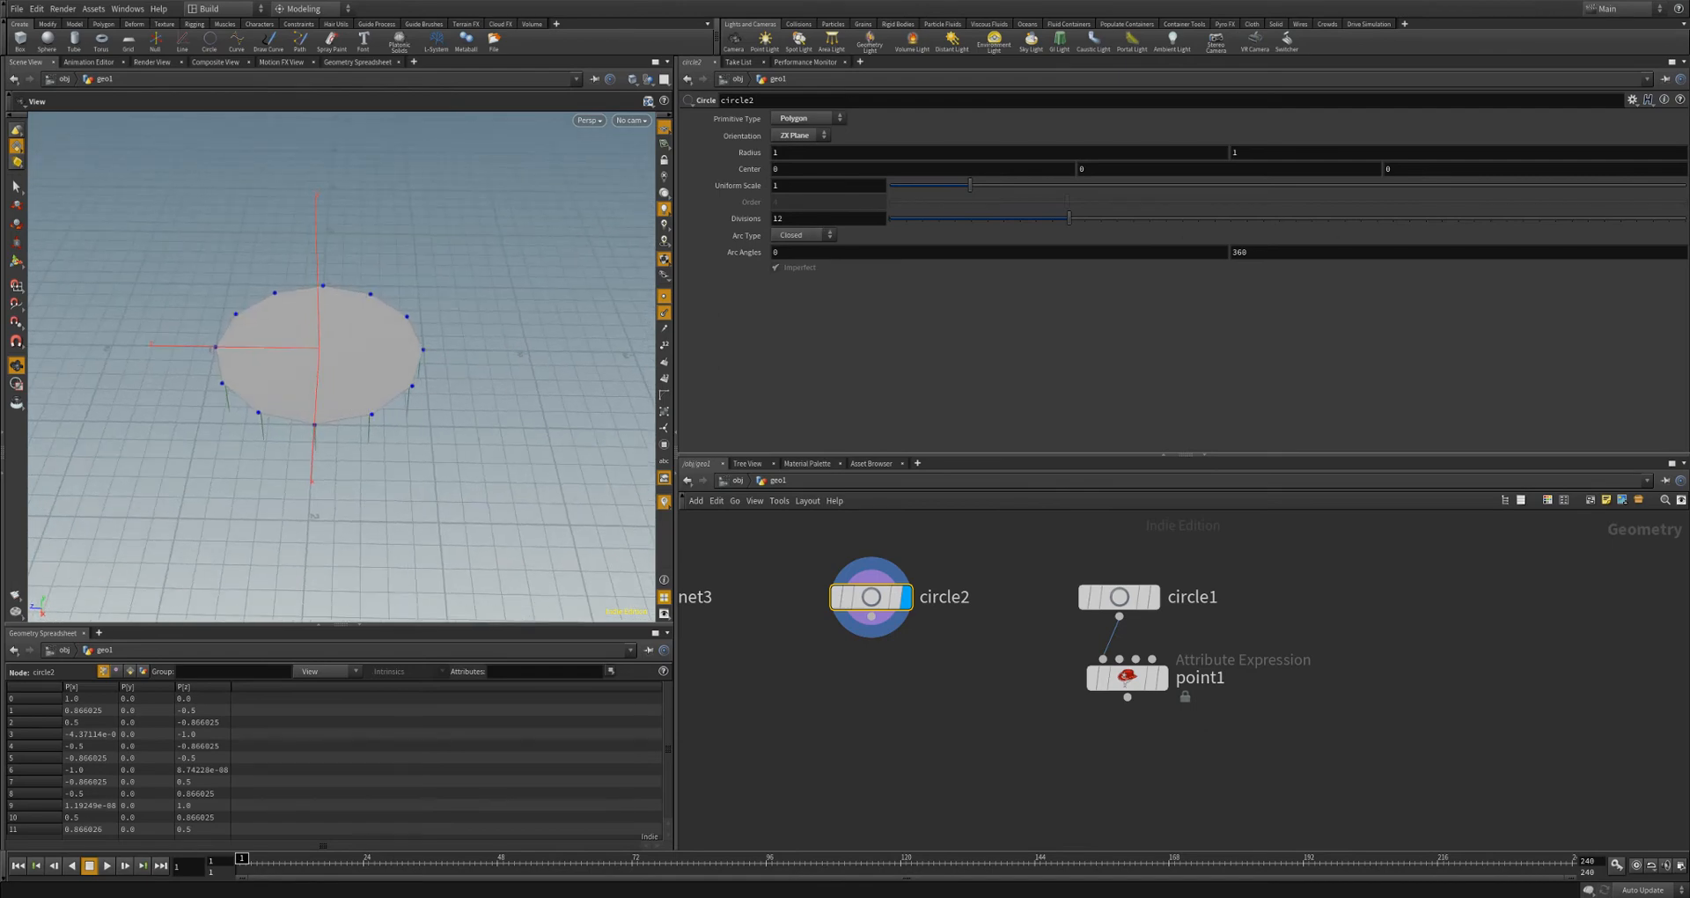
- Turn the second circle into a half-circle outline with 3 divisions, an Open Arc type and a start angle of 180
left_click_drag(1011, 227, 928, 220)
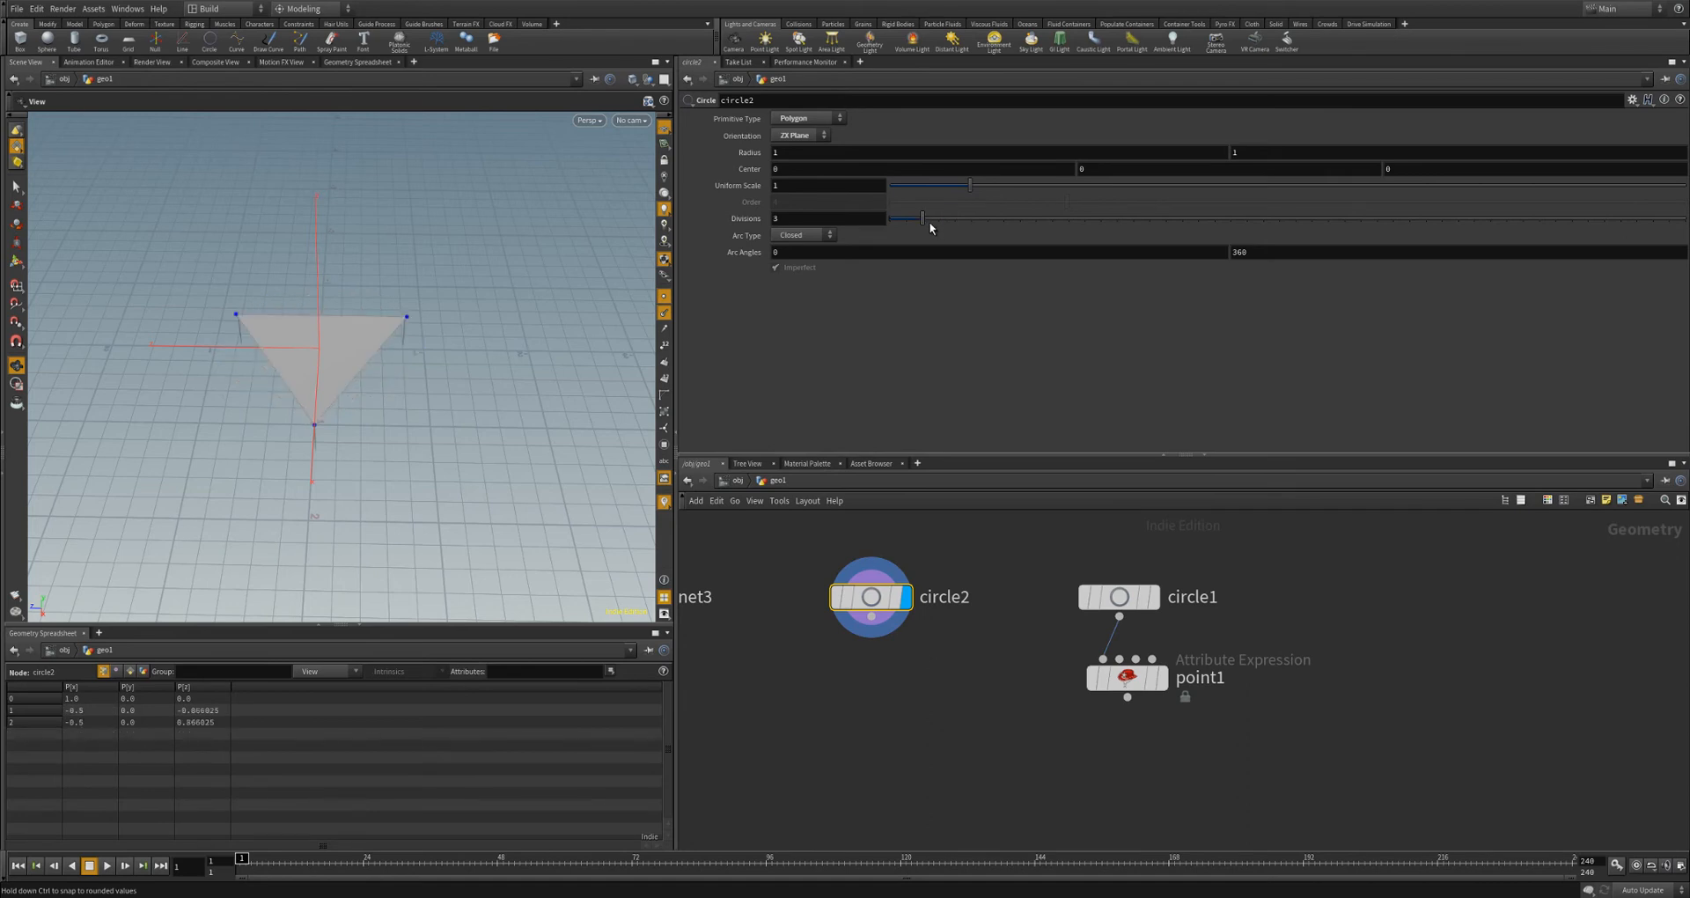
left_click_drag(551, 308, 561, 344)
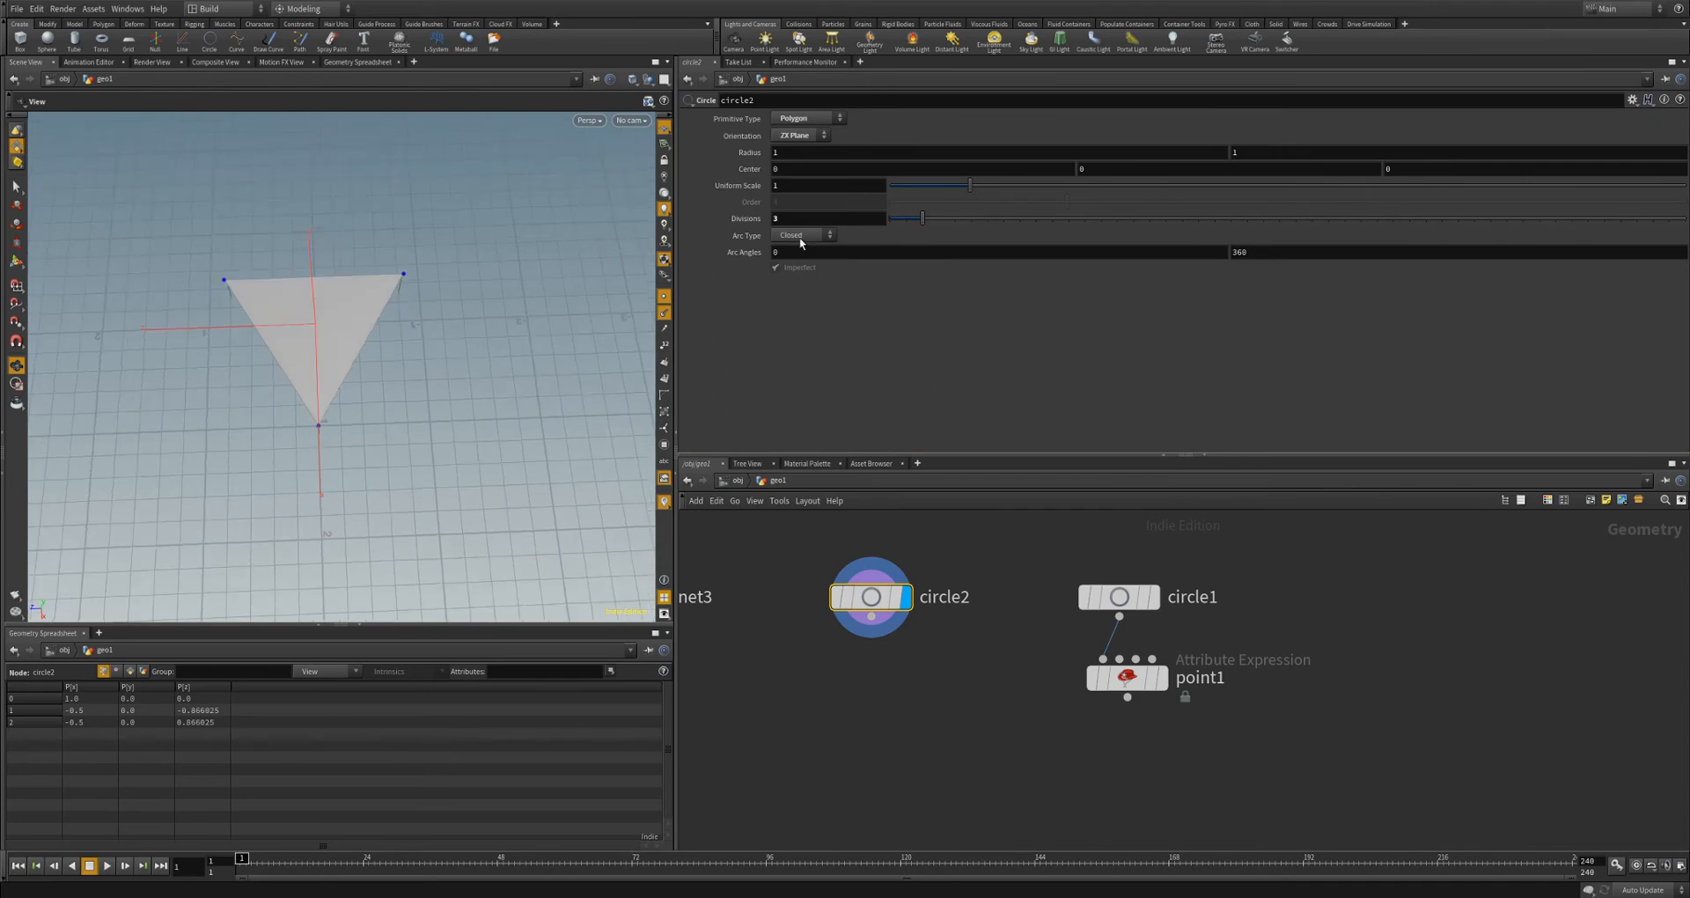
left_click(800, 236)
left_click(793, 253)
left_click_drag(464, 408, 476, 375)
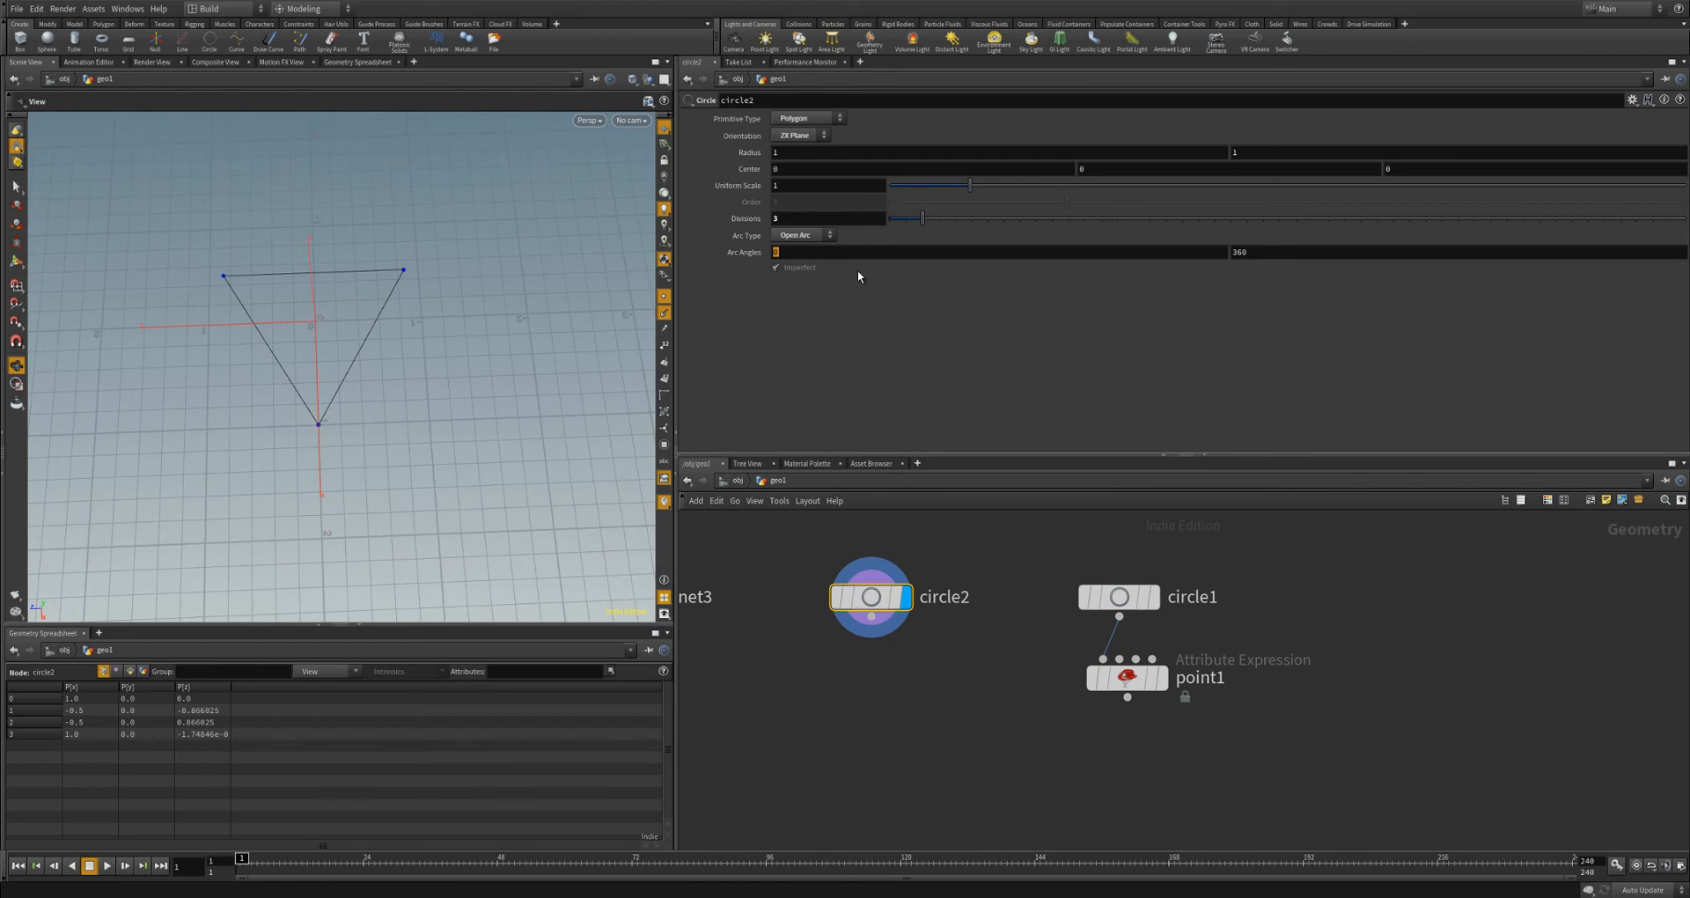
type("180")
key("Return")
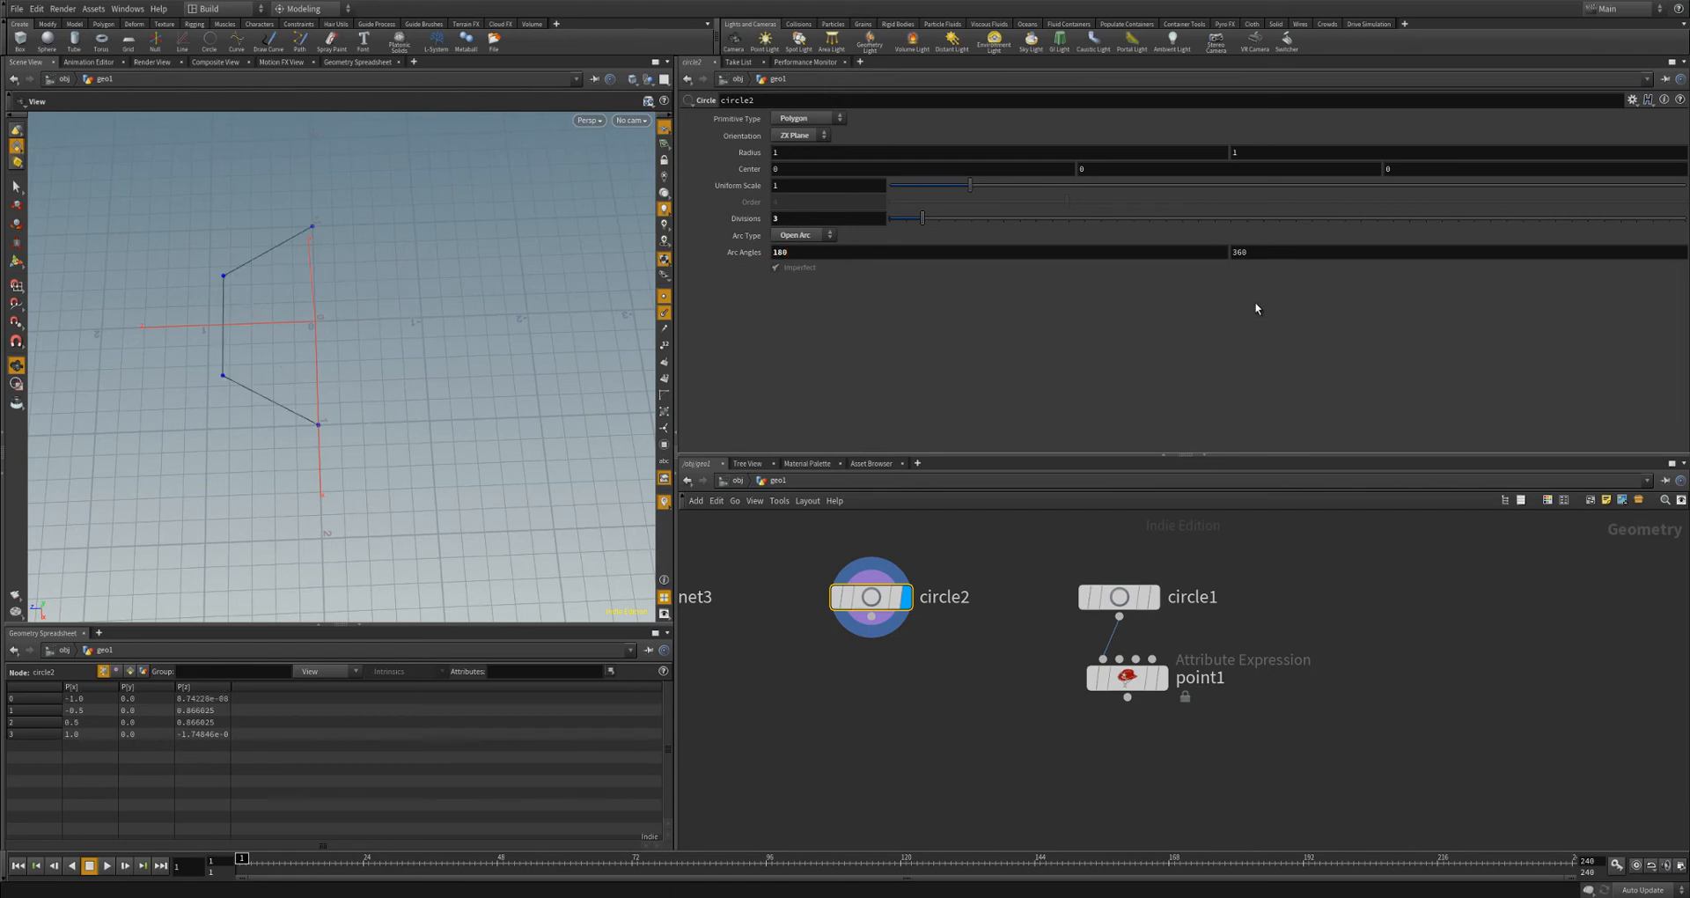
left_click_drag(434, 388, 323, 404)
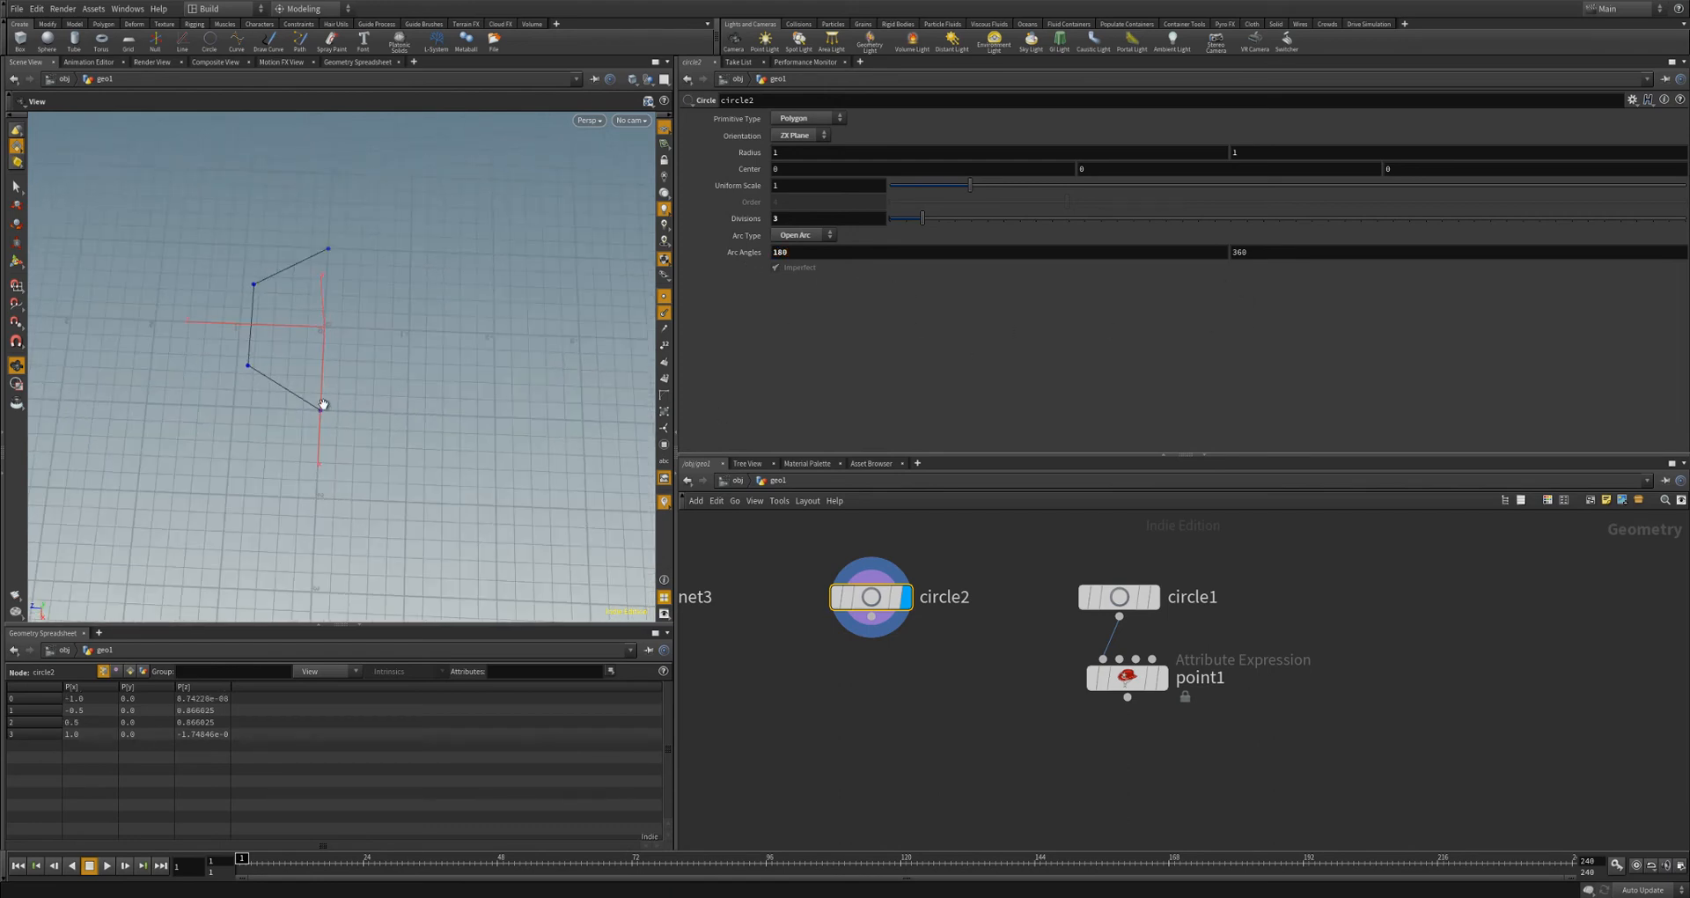
left_click_drag(317, 467, 236, 408)
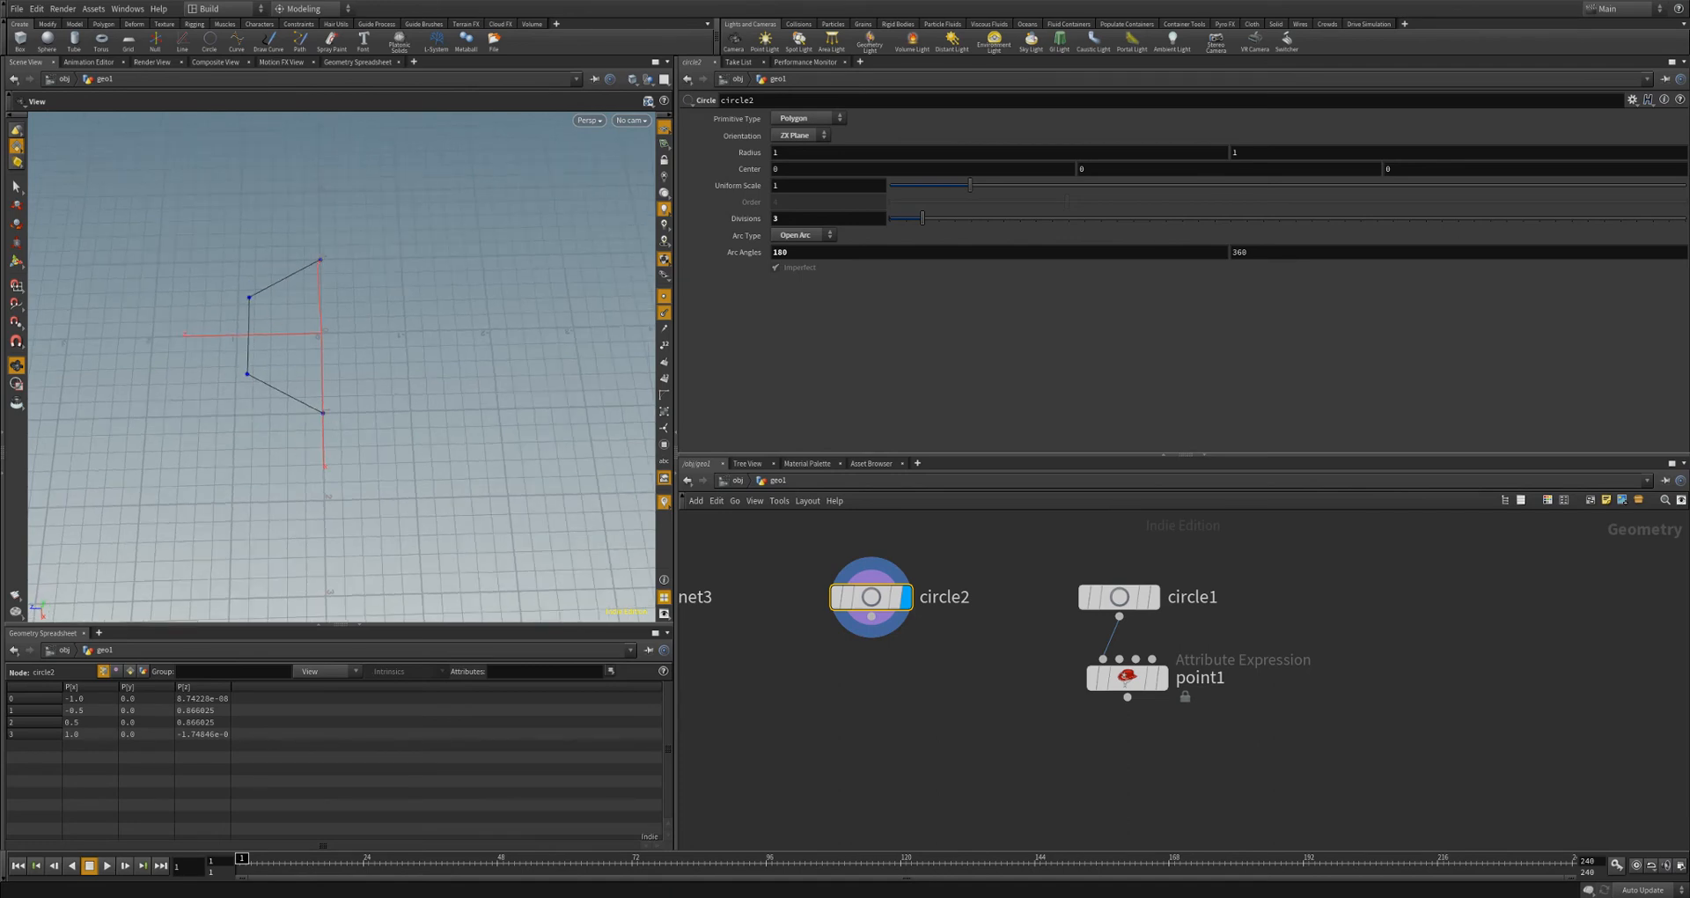
- Add a PolyFill node below the second circle to fill the open arc, and display it
left_click(875, 685)
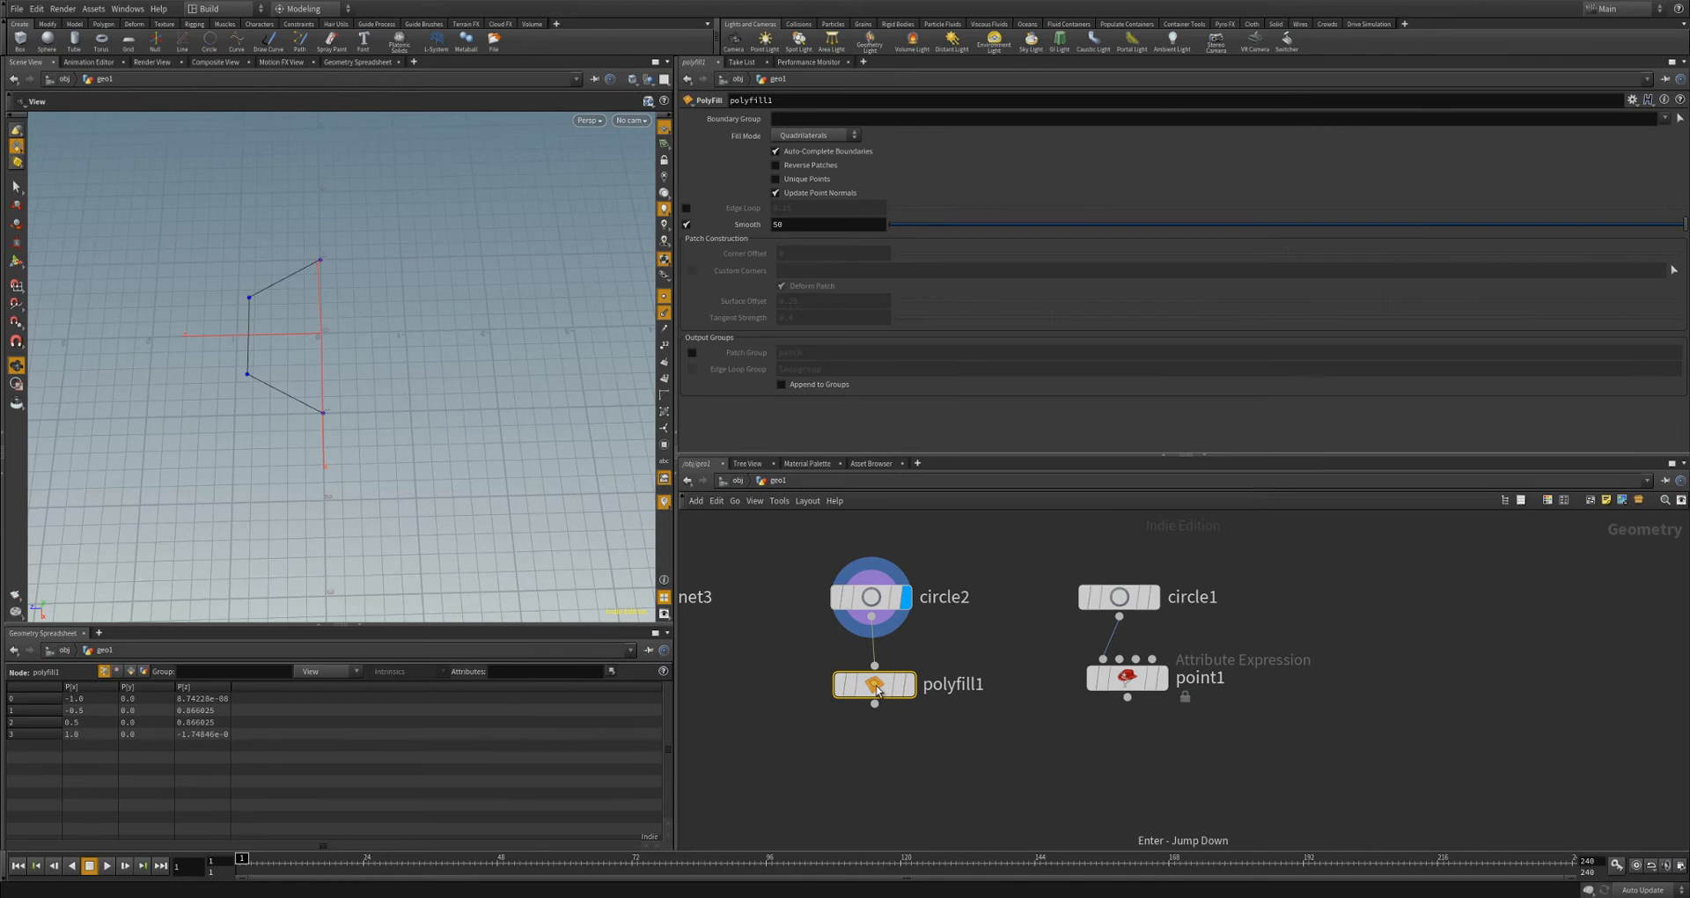
left_click(909, 692)
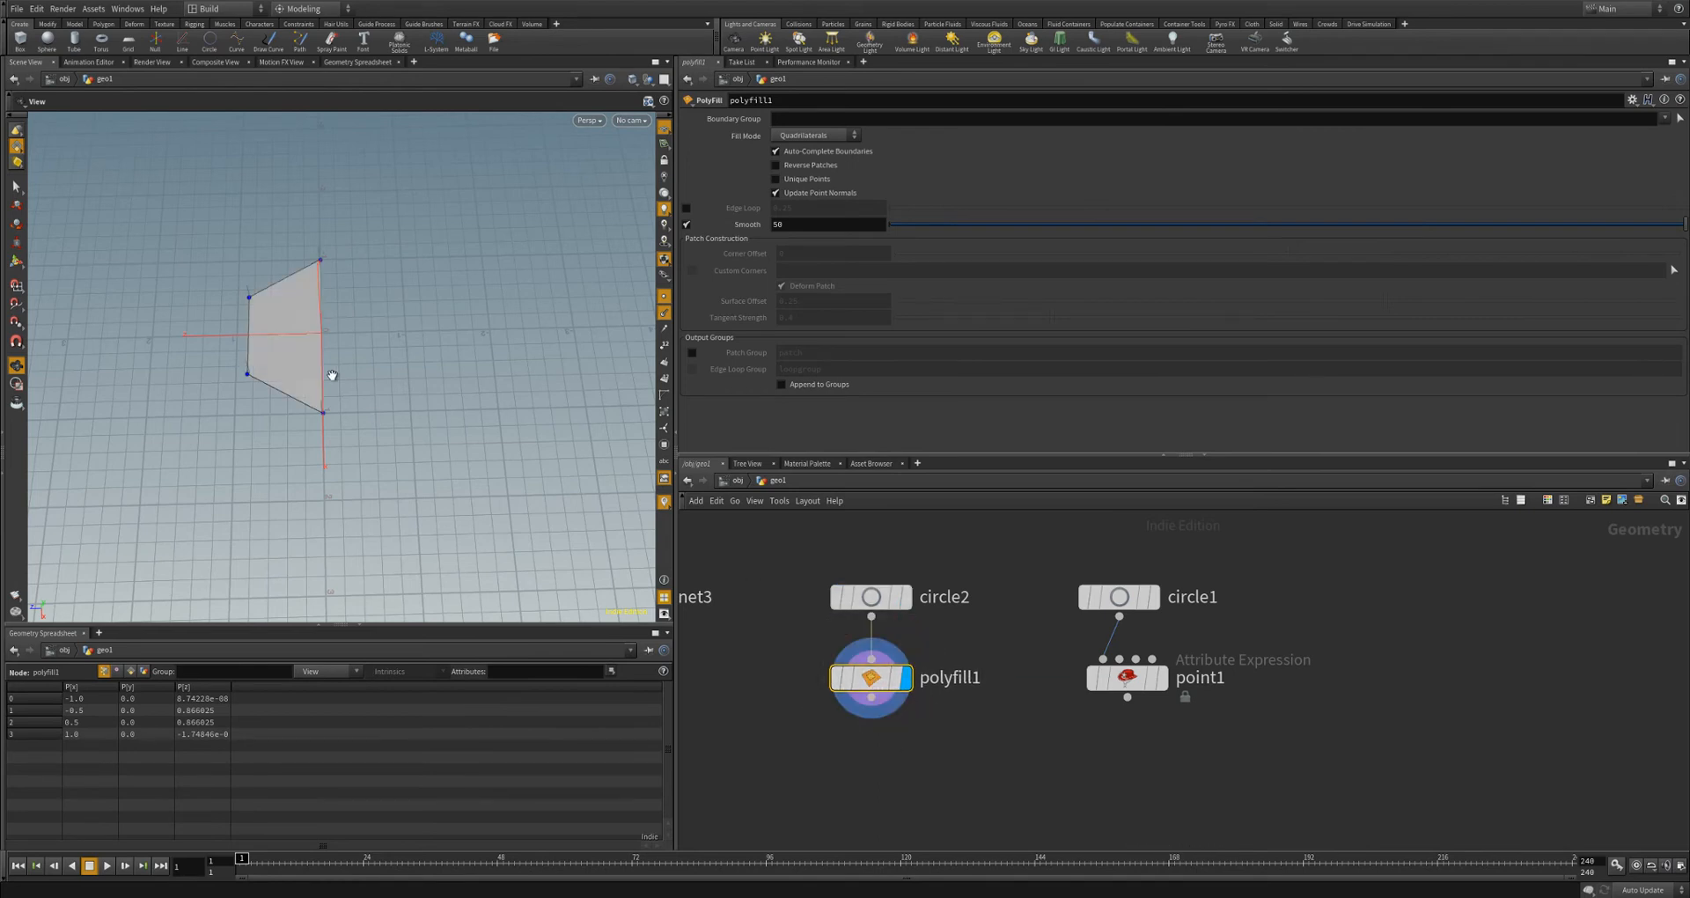
left_click_drag(333, 376, 255, 368)
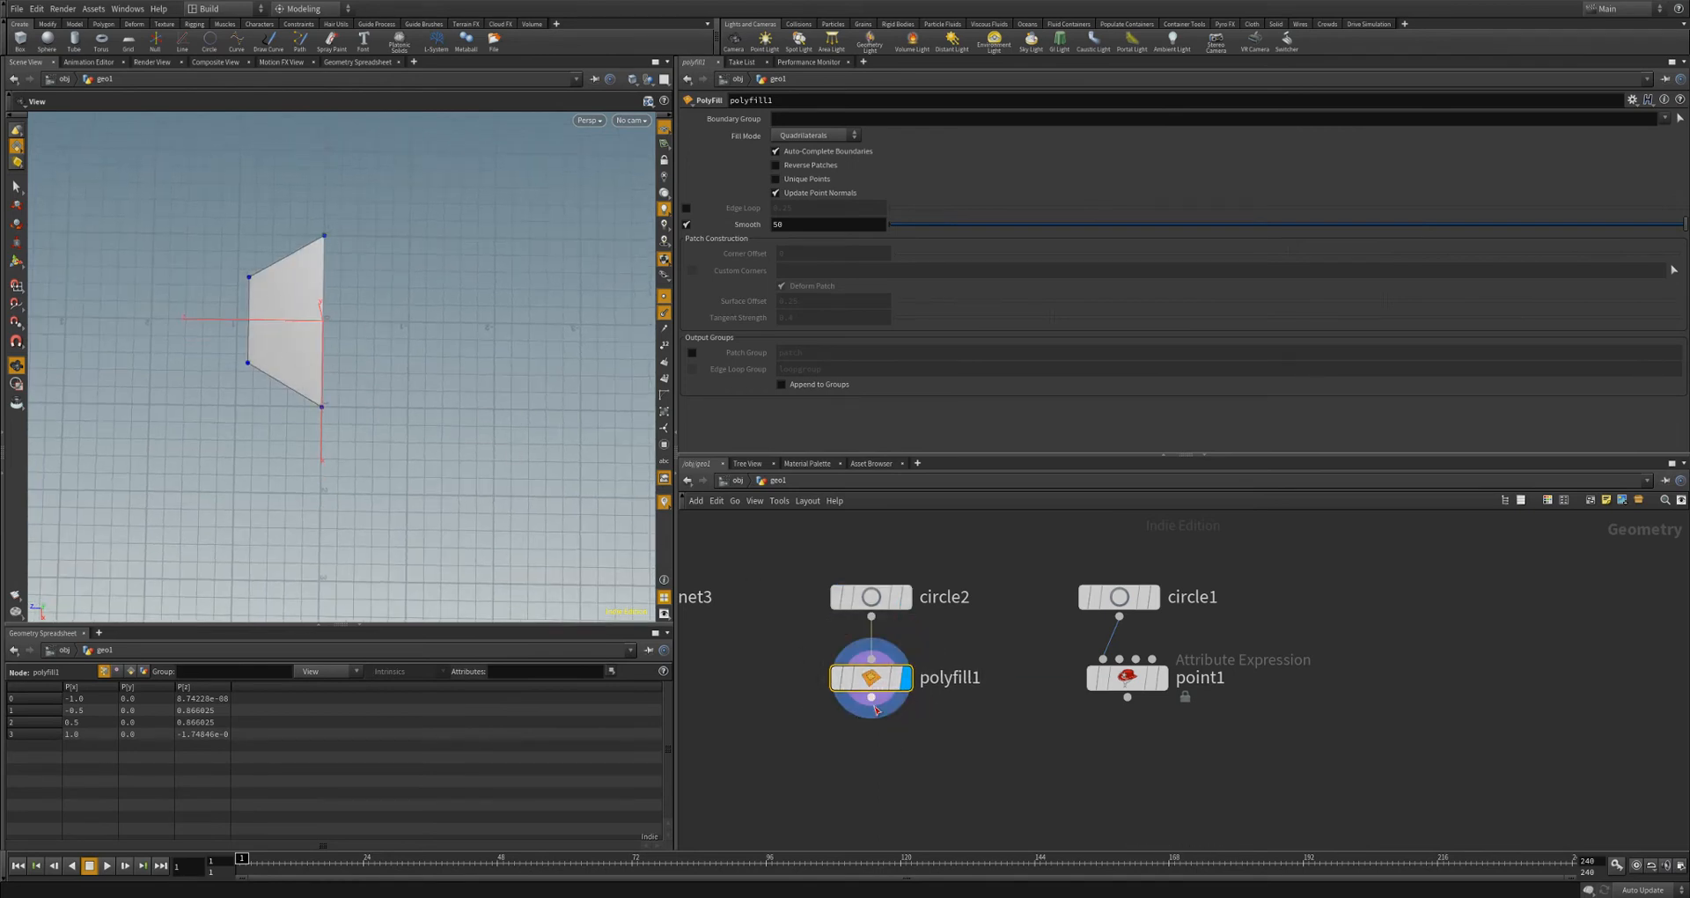
- Add a PolyExtrude node after the PolyFill node, align it underneath and display it
key("Tab")
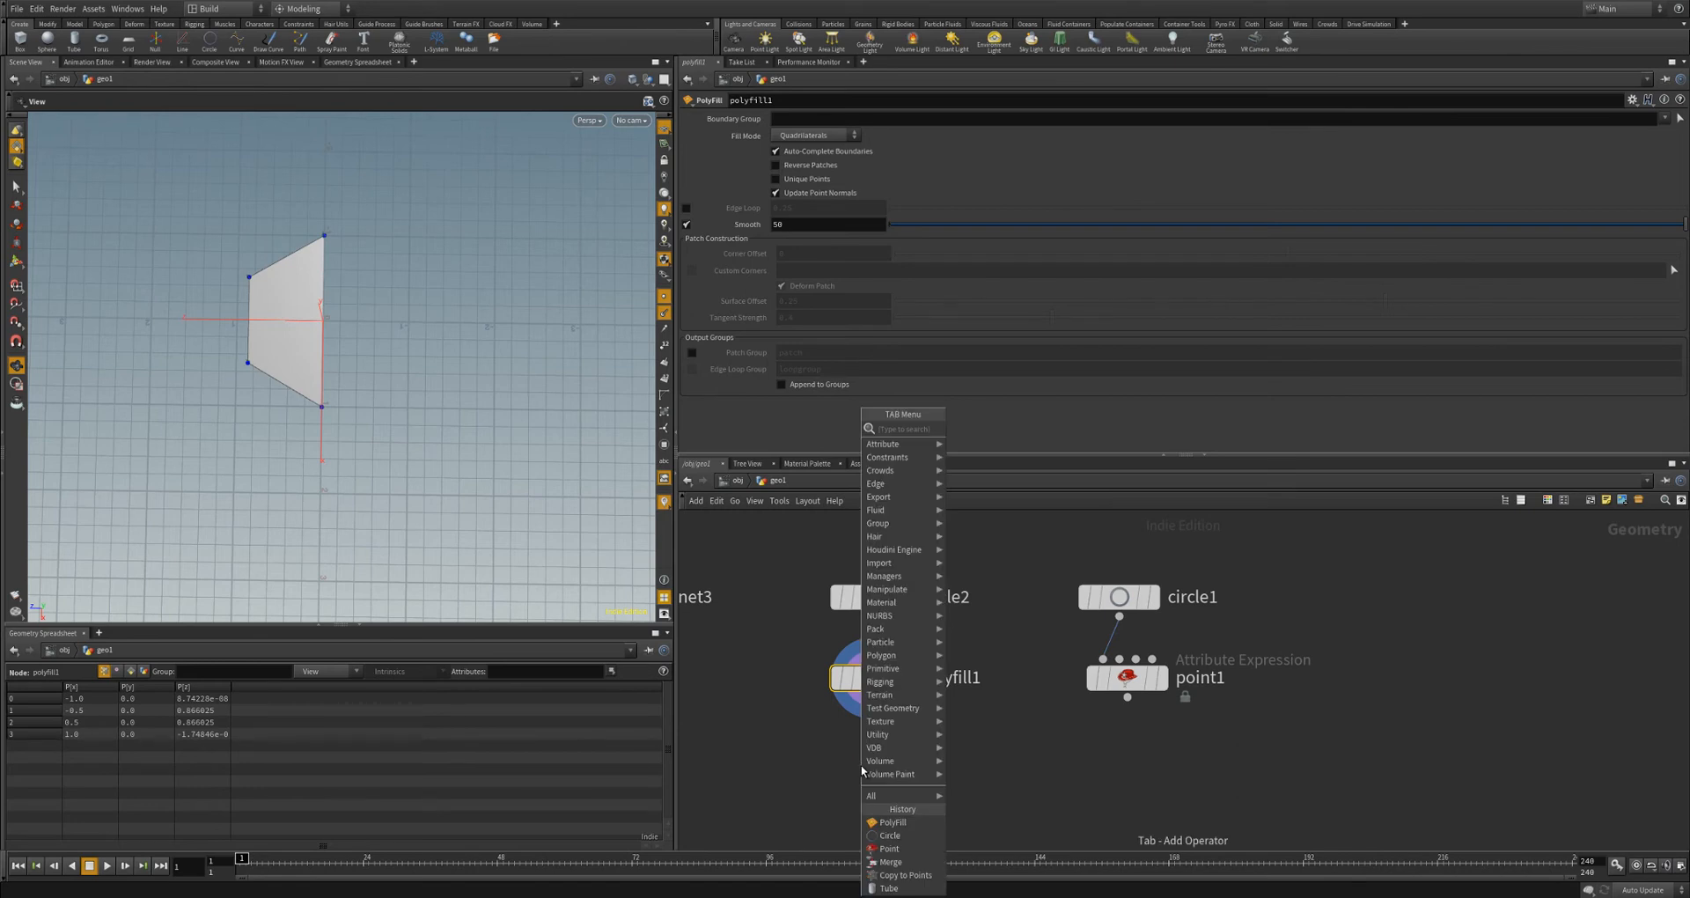
type("polyex")
key("Return")
left_click(860, 768)
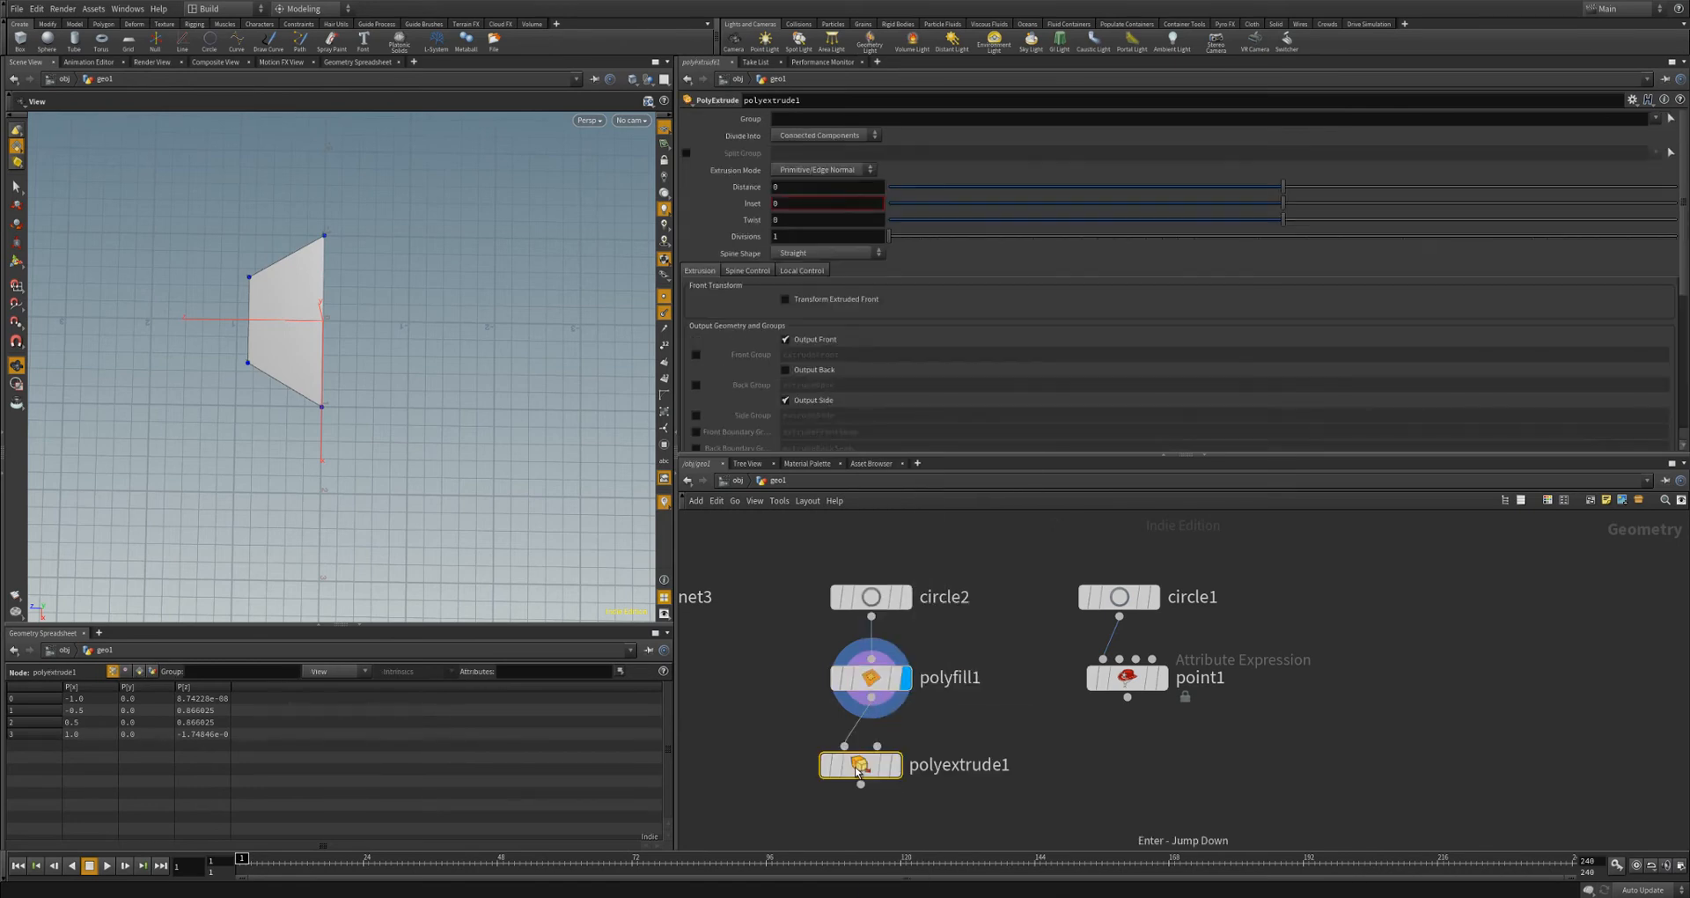
left_click(896, 766)
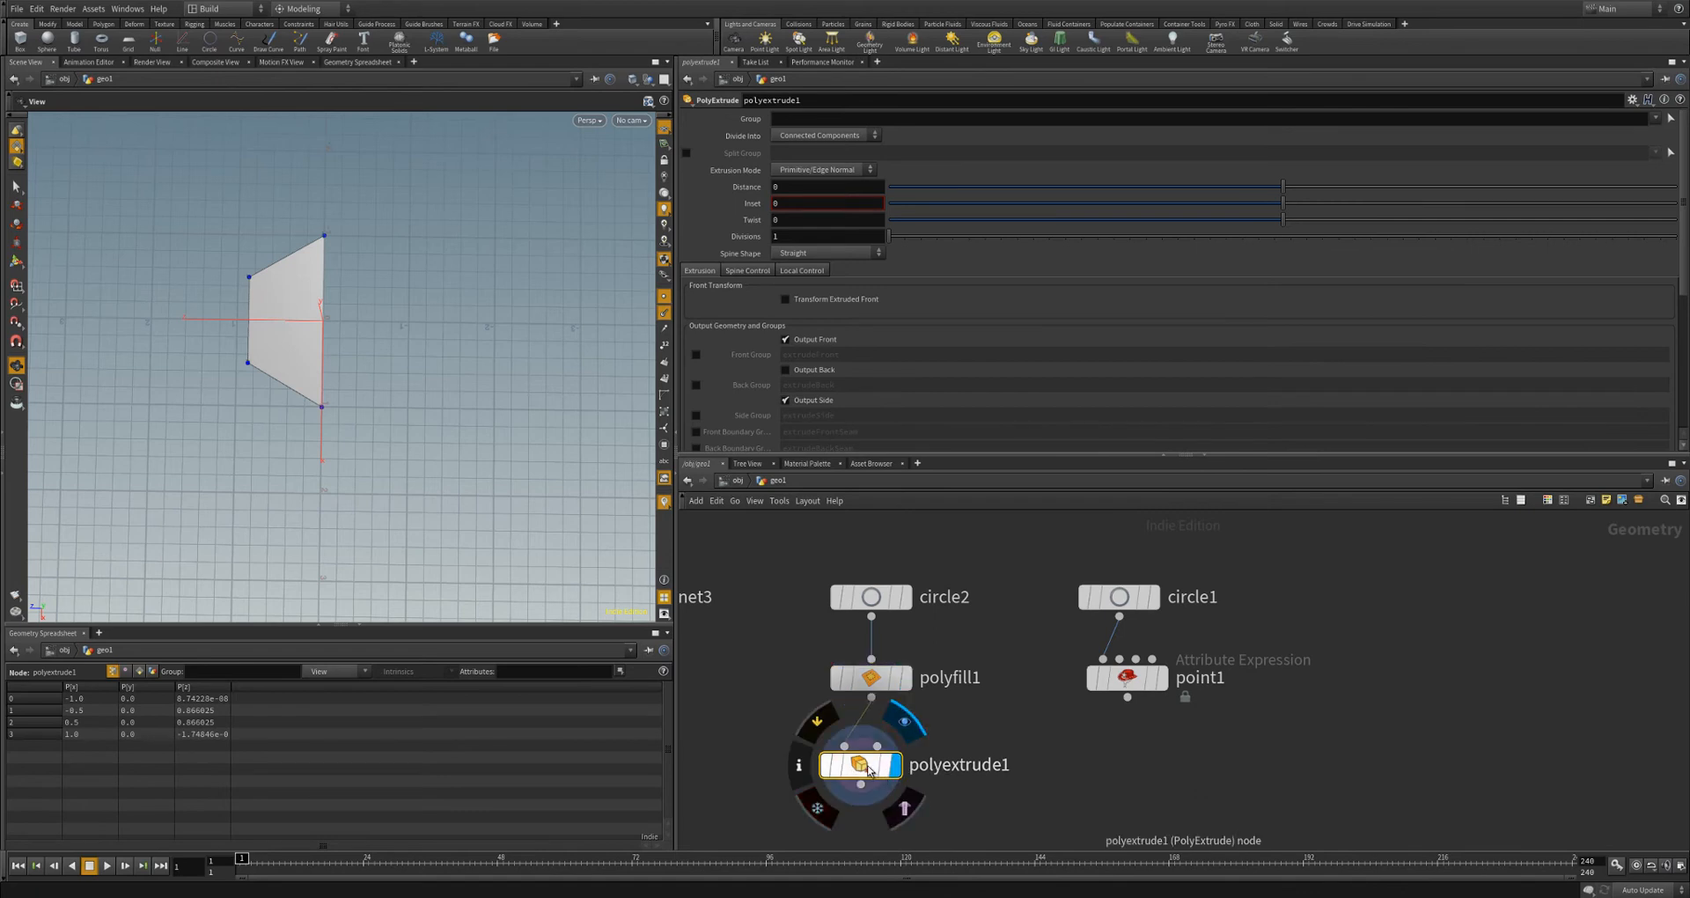
left_click_drag(870, 767, 880, 761)
- Set the extrusion distance of the filled shape to 3
left_click_drag(1279, 189, 1676, 187)
left_click_drag(325, 426, 322, 340)
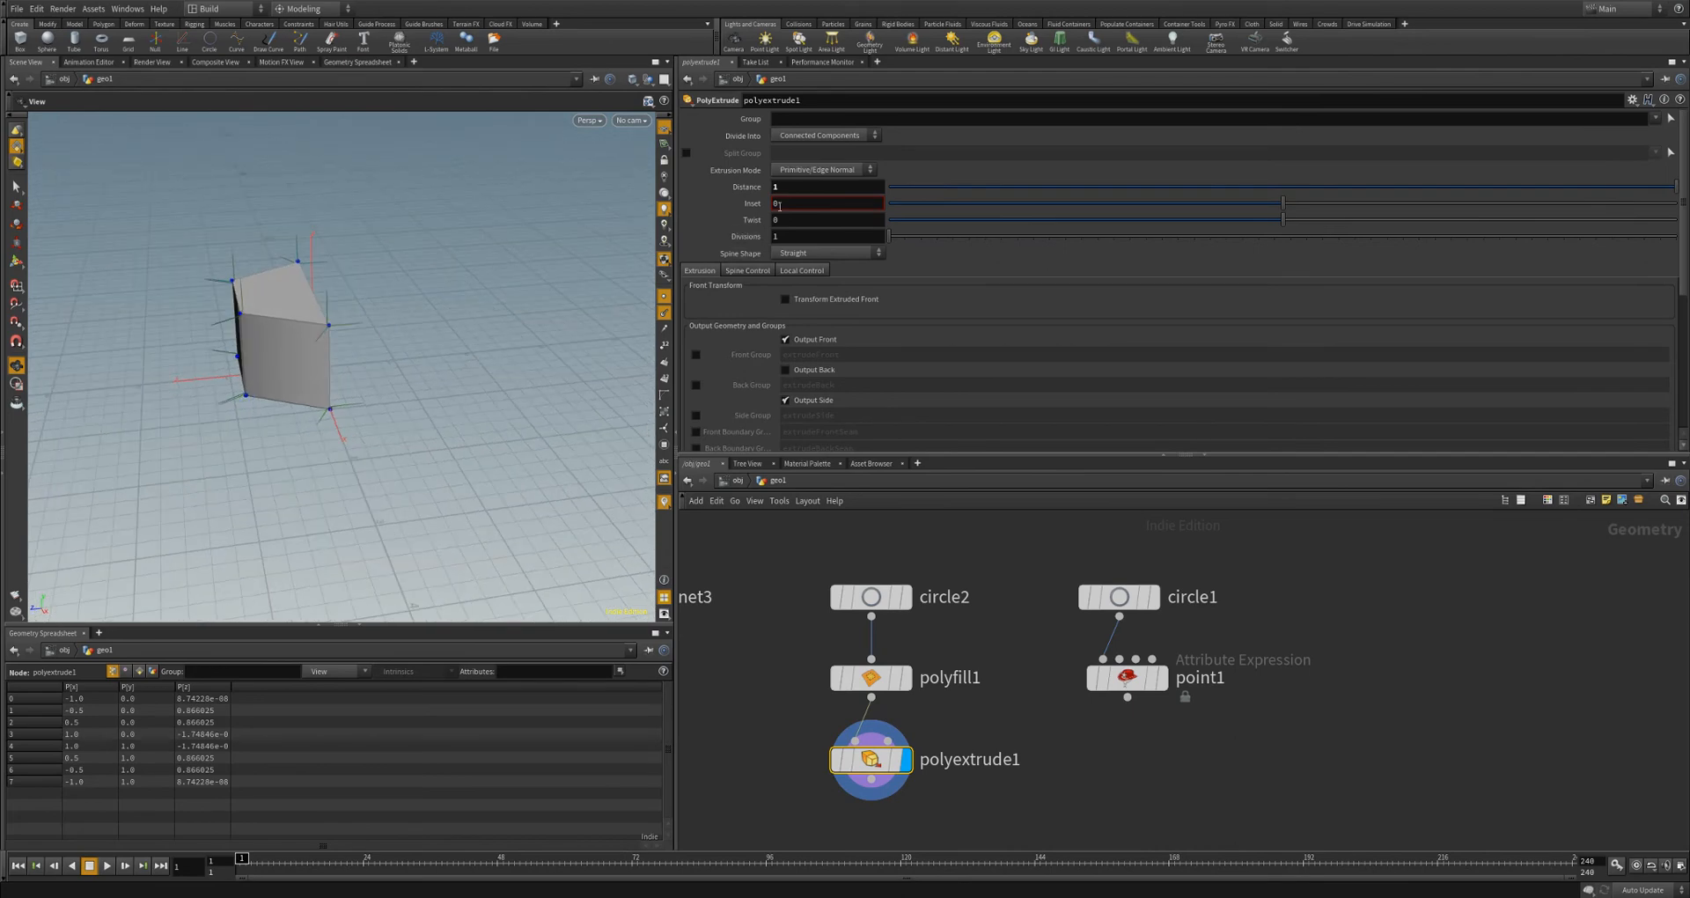
left_click_drag(795, 187, 772, 190)
type("3")
key("Return")
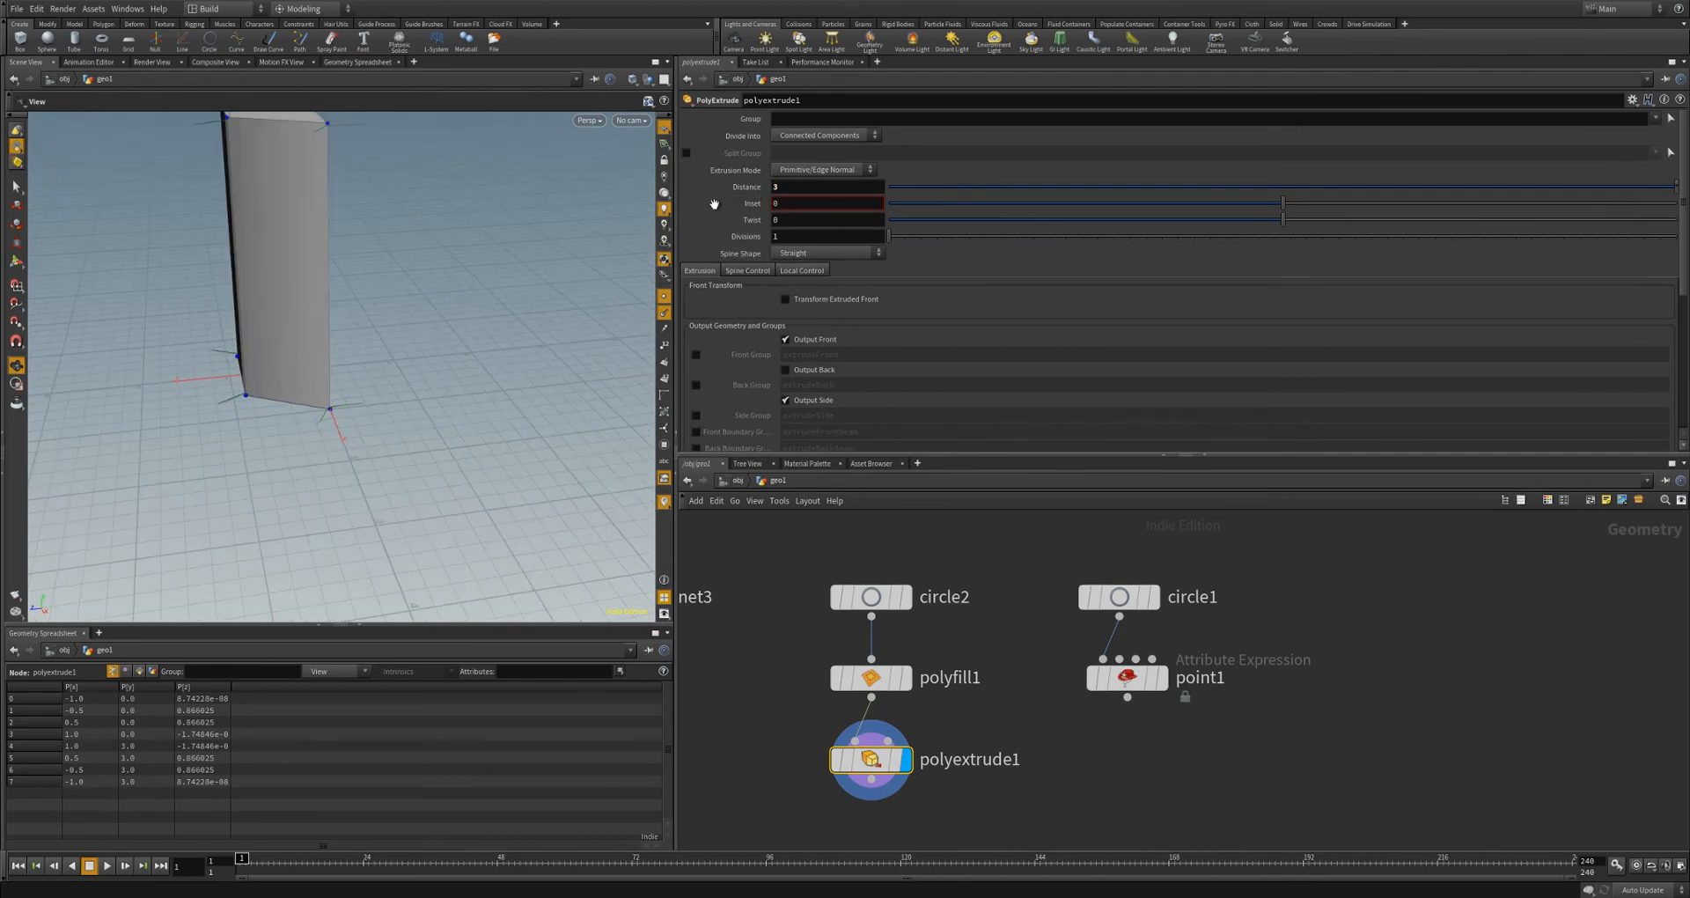
scroll(395, 268, "down", 5)
left_click_drag(395, 269, 304, 308)
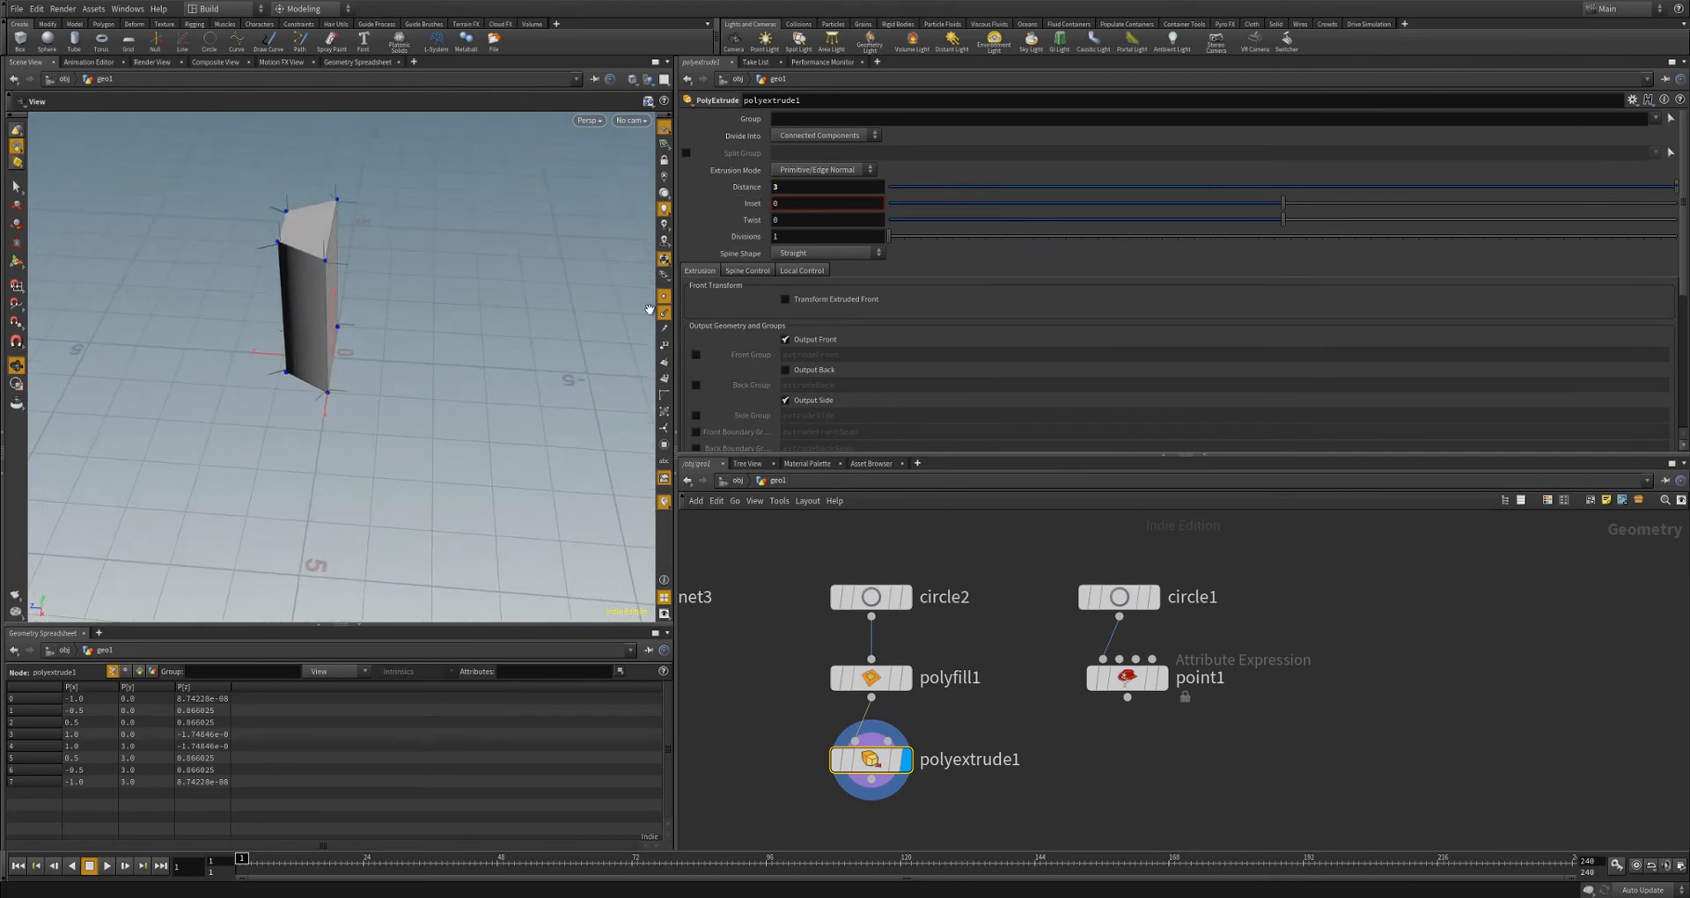
- Hide the point markers and normals in the viewport and reduce the second circle's uniform scale to 0.589
left_click(663, 301)
left_click_drag(434, 287, 295, 381)
left_click(876, 596)
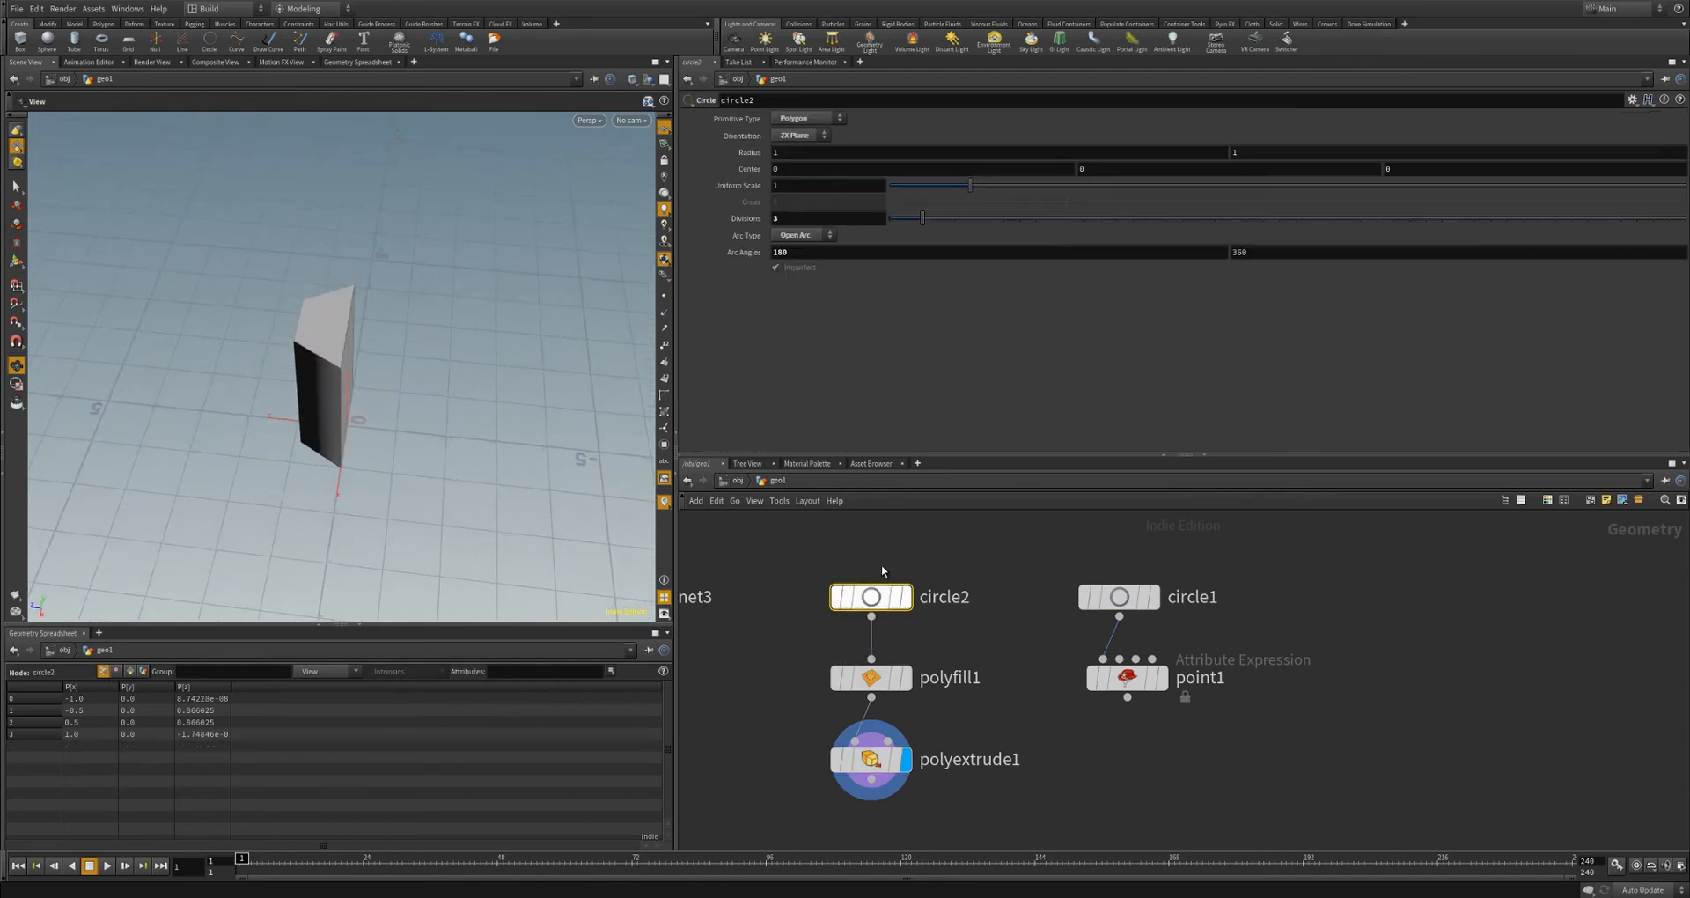
left_click_drag(961, 184, 936, 185)
left_click_drag(513, 317, 528, 347)
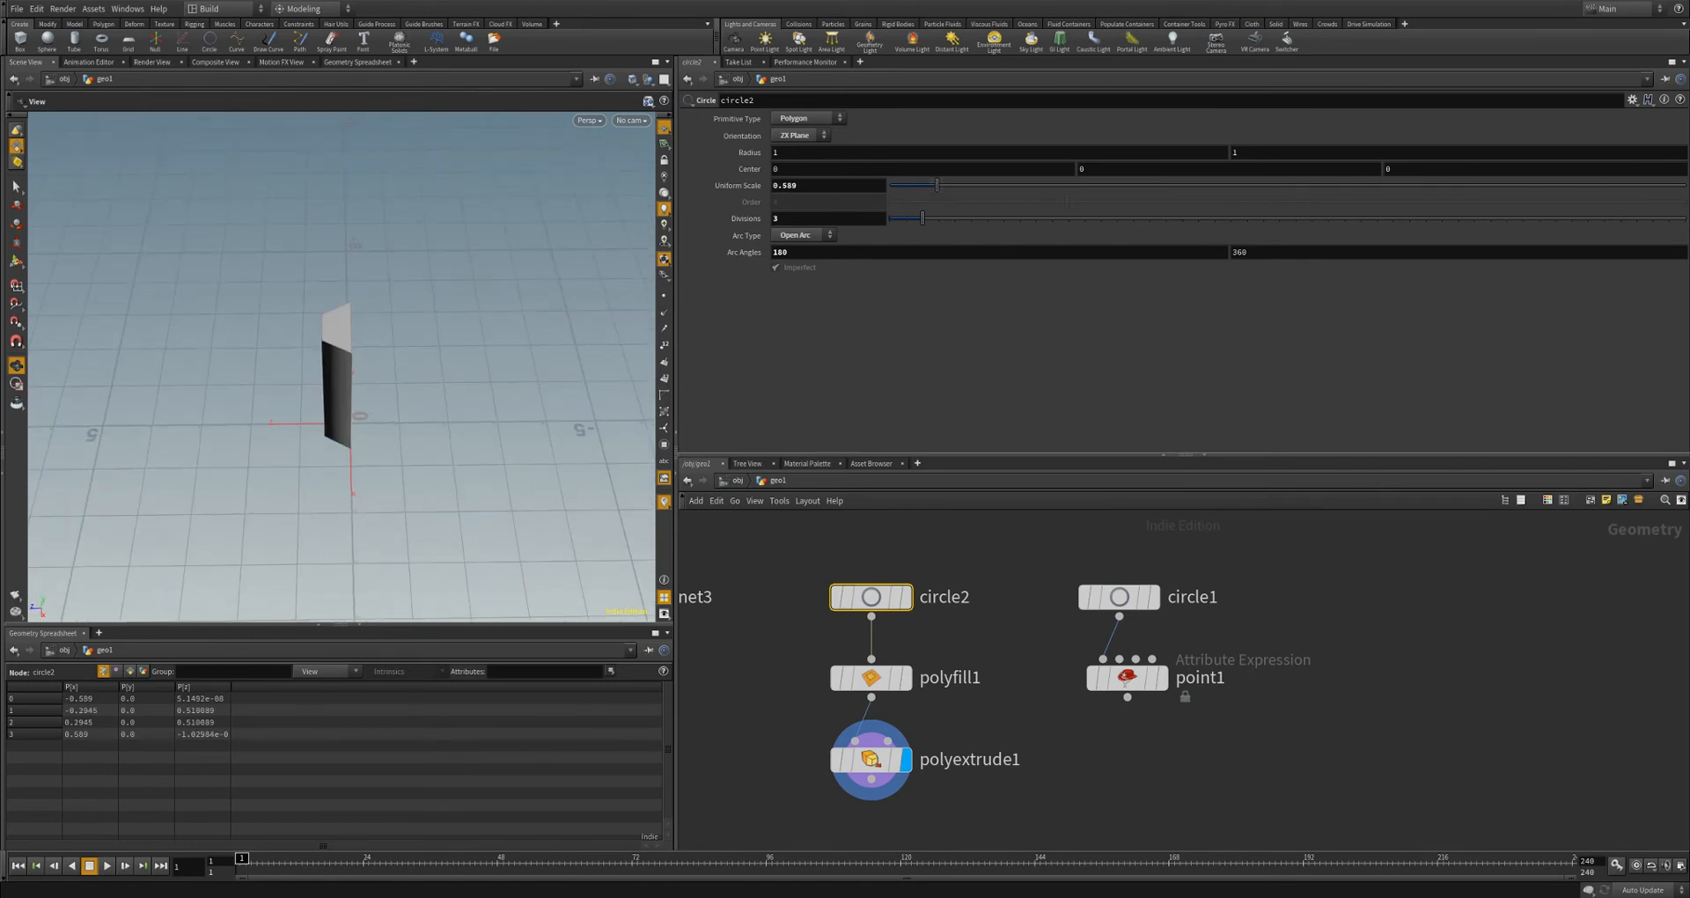
- Add a Copy to Points node that copies the extruded shape onto the Point node's output, and display it
middle_click_drag(892, 814, 886, 717)
key("Tab")
type("c")
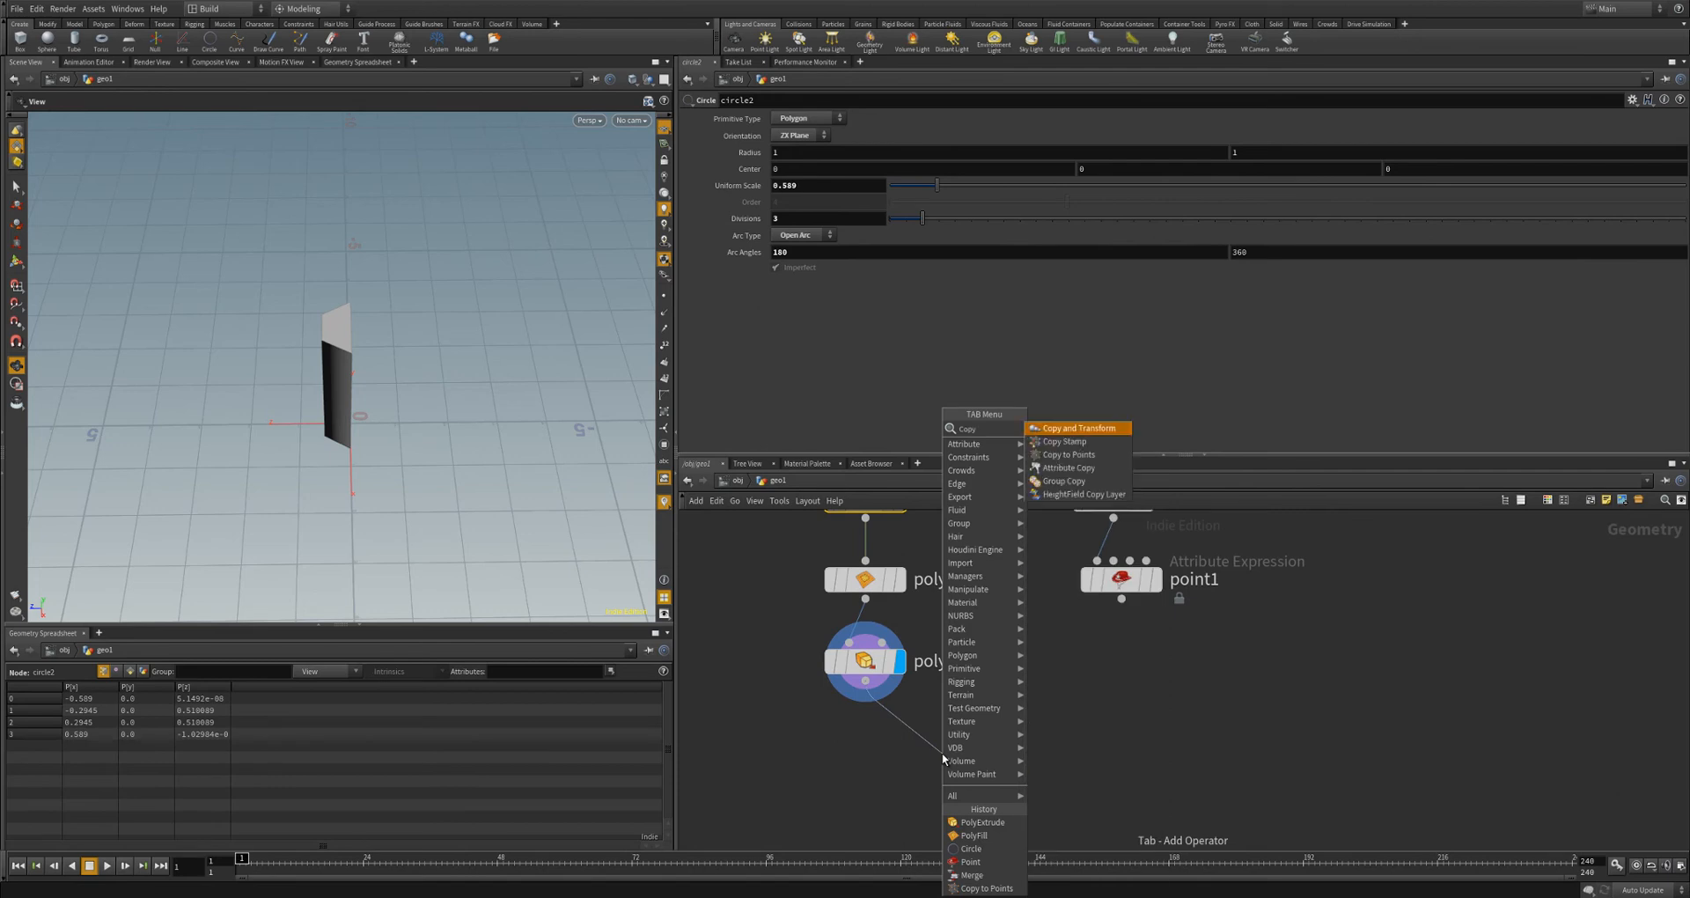
key("Escape")
left_click(942, 759)
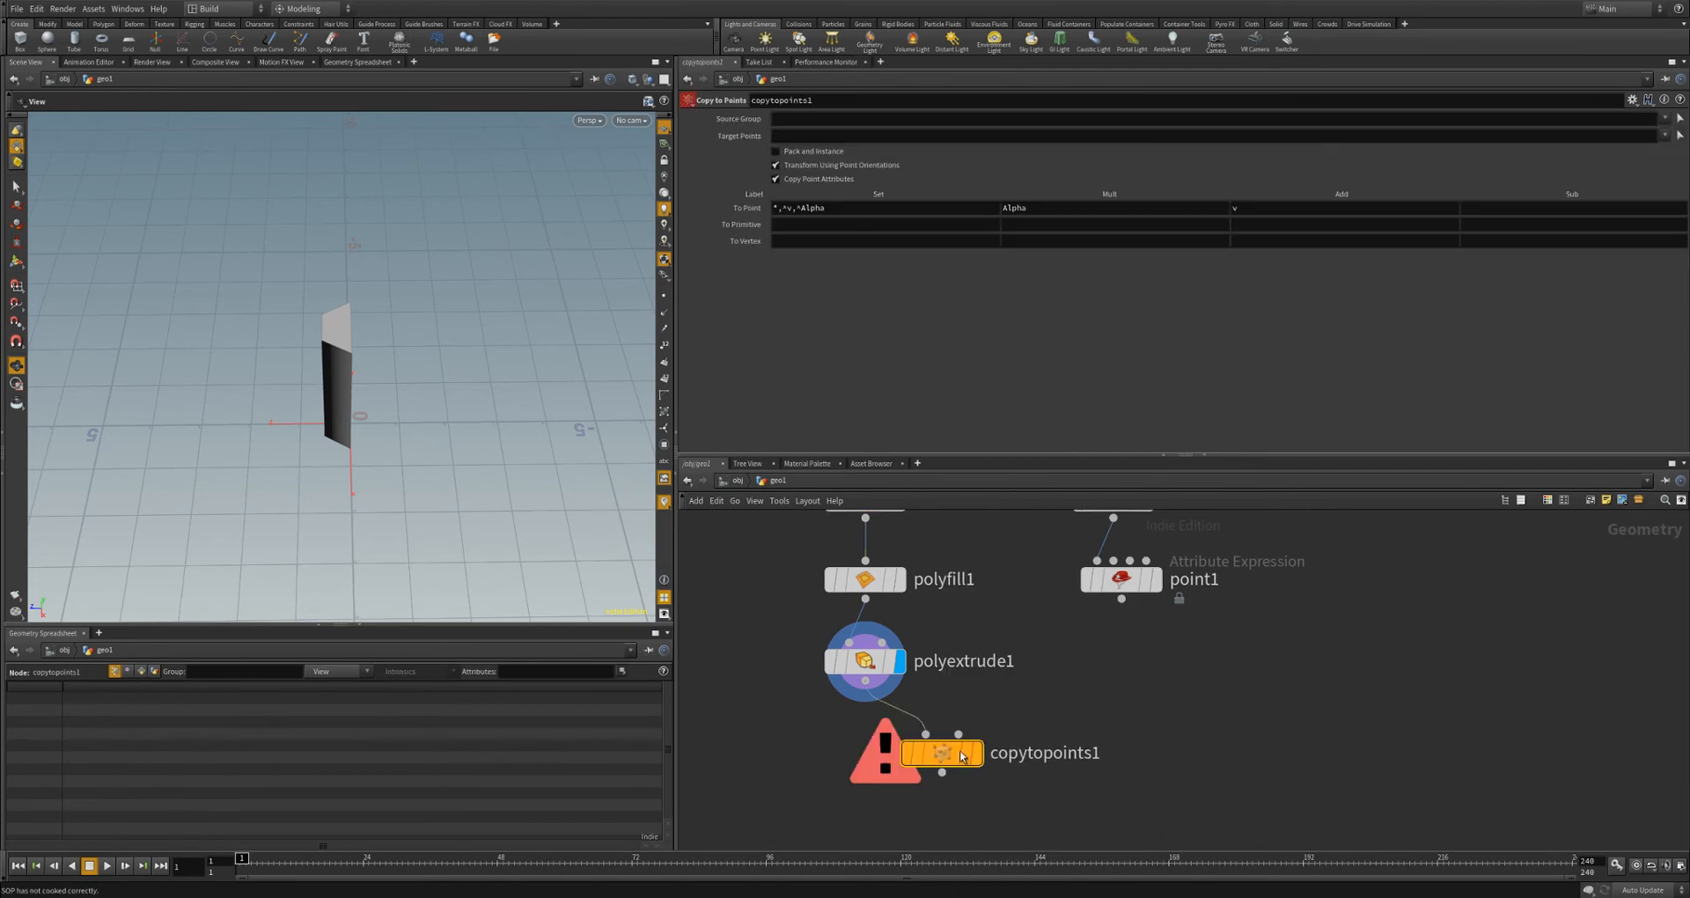
left_click_drag(1121, 599, 962, 733)
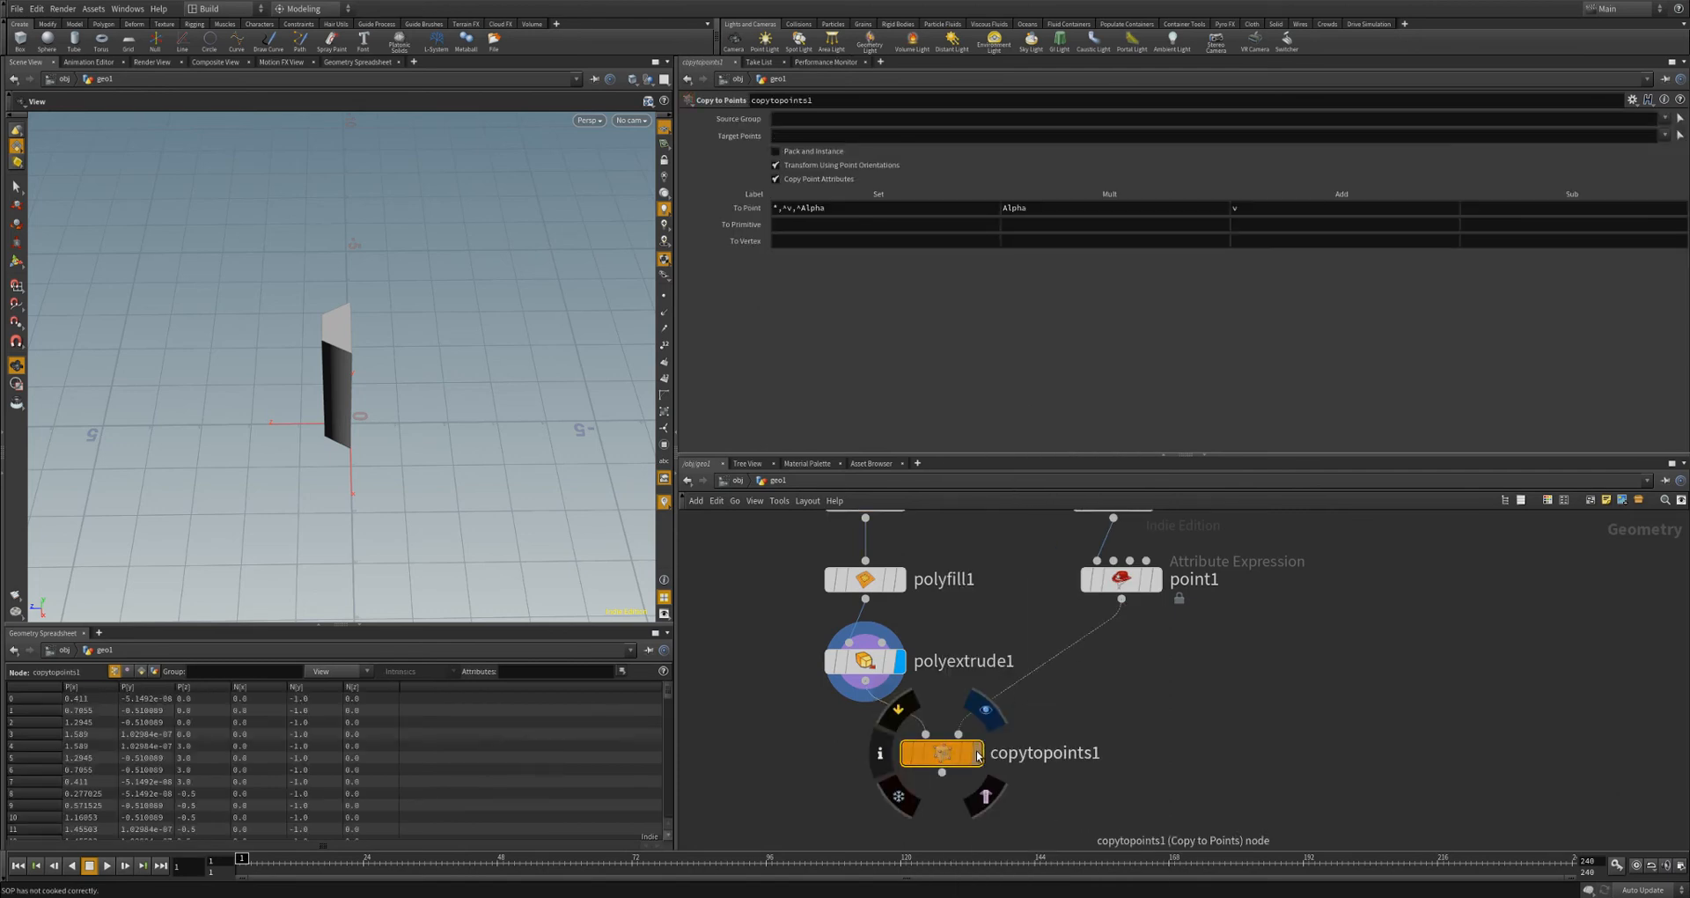
left_click(977, 753)
left_click_drag(437, 441, 340, 468)
- Increase the first circle's uniform scale to 4.871 to spread the copied pieces apart
middle_click_drag(1181, 500, 1165, 616)
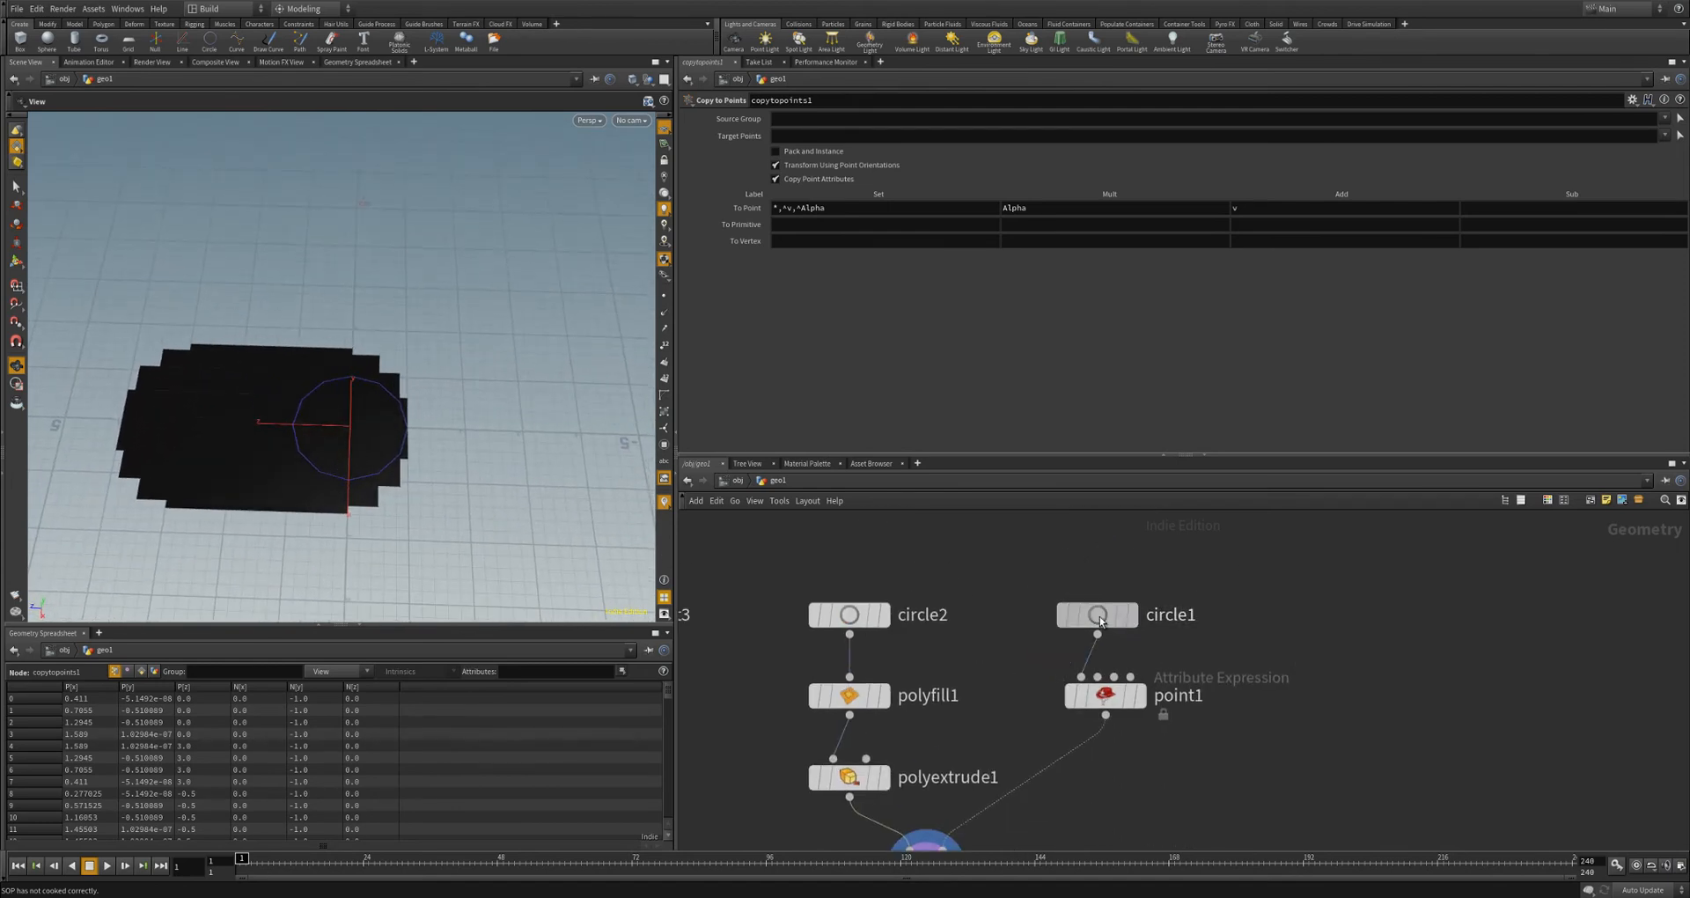
left_click(1098, 615)
left_click_drag(984, 189, 1278, 201)
right_click_drag(532, 404, 355, 414)
middle_click_drag(355, 415, 407, 397)
left_click_drag(452, 401, 569, 460)
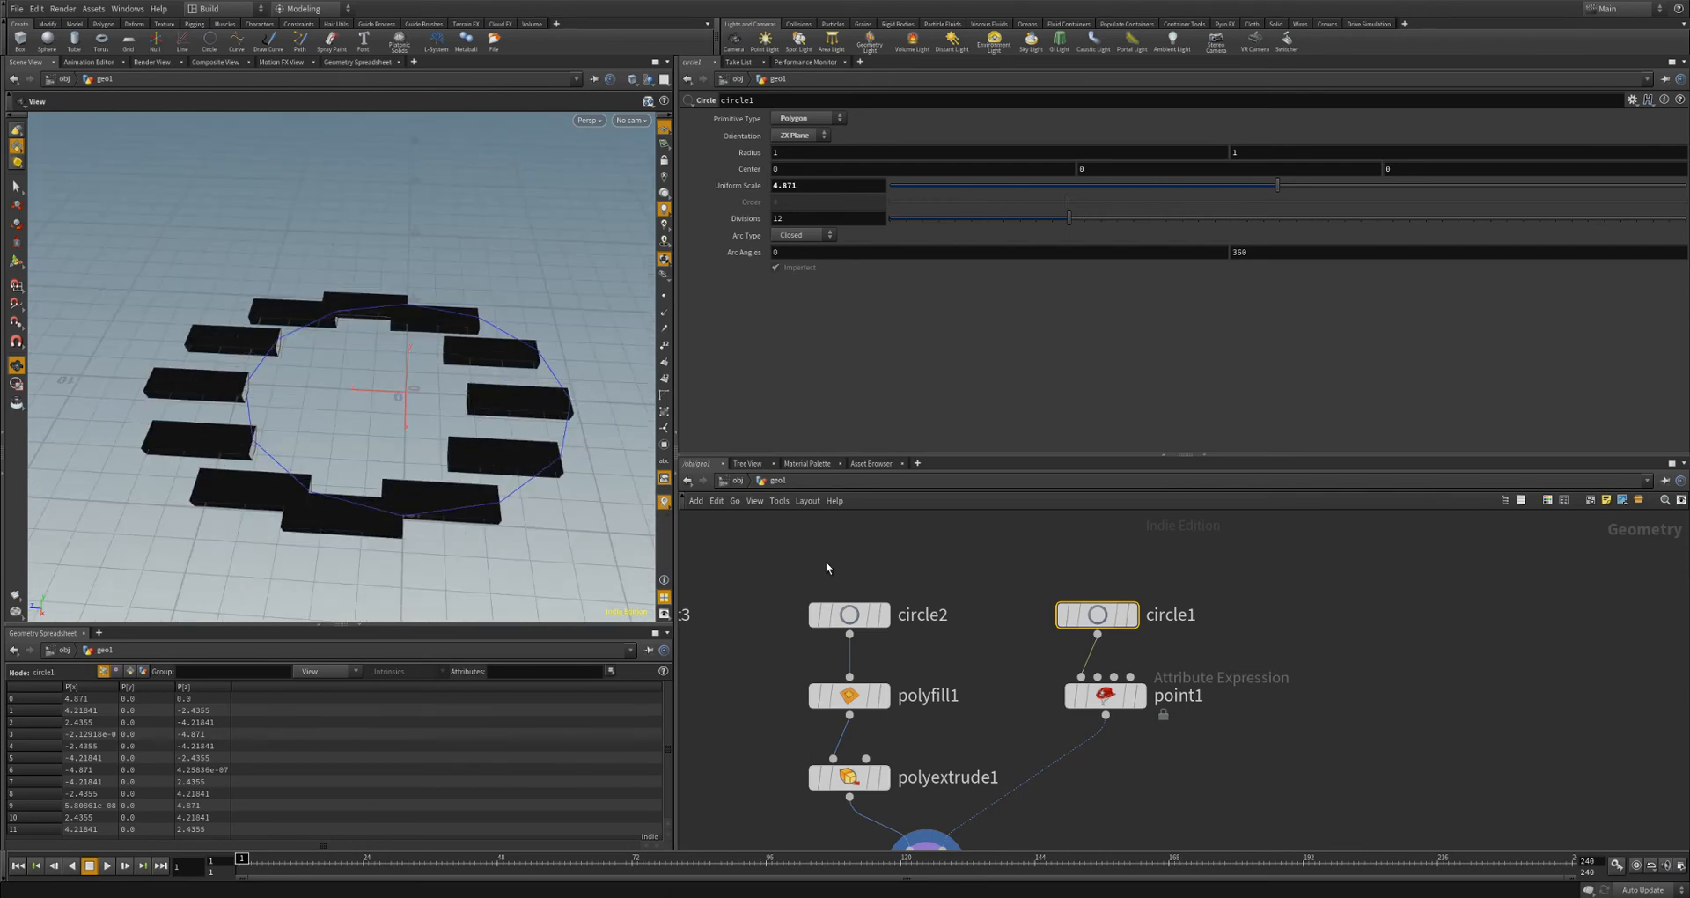
- Display the extruded shape and the Point node's circle in turn, with point markers shown, and inspect both
left_click(885, 778)
left_click(847, 777)
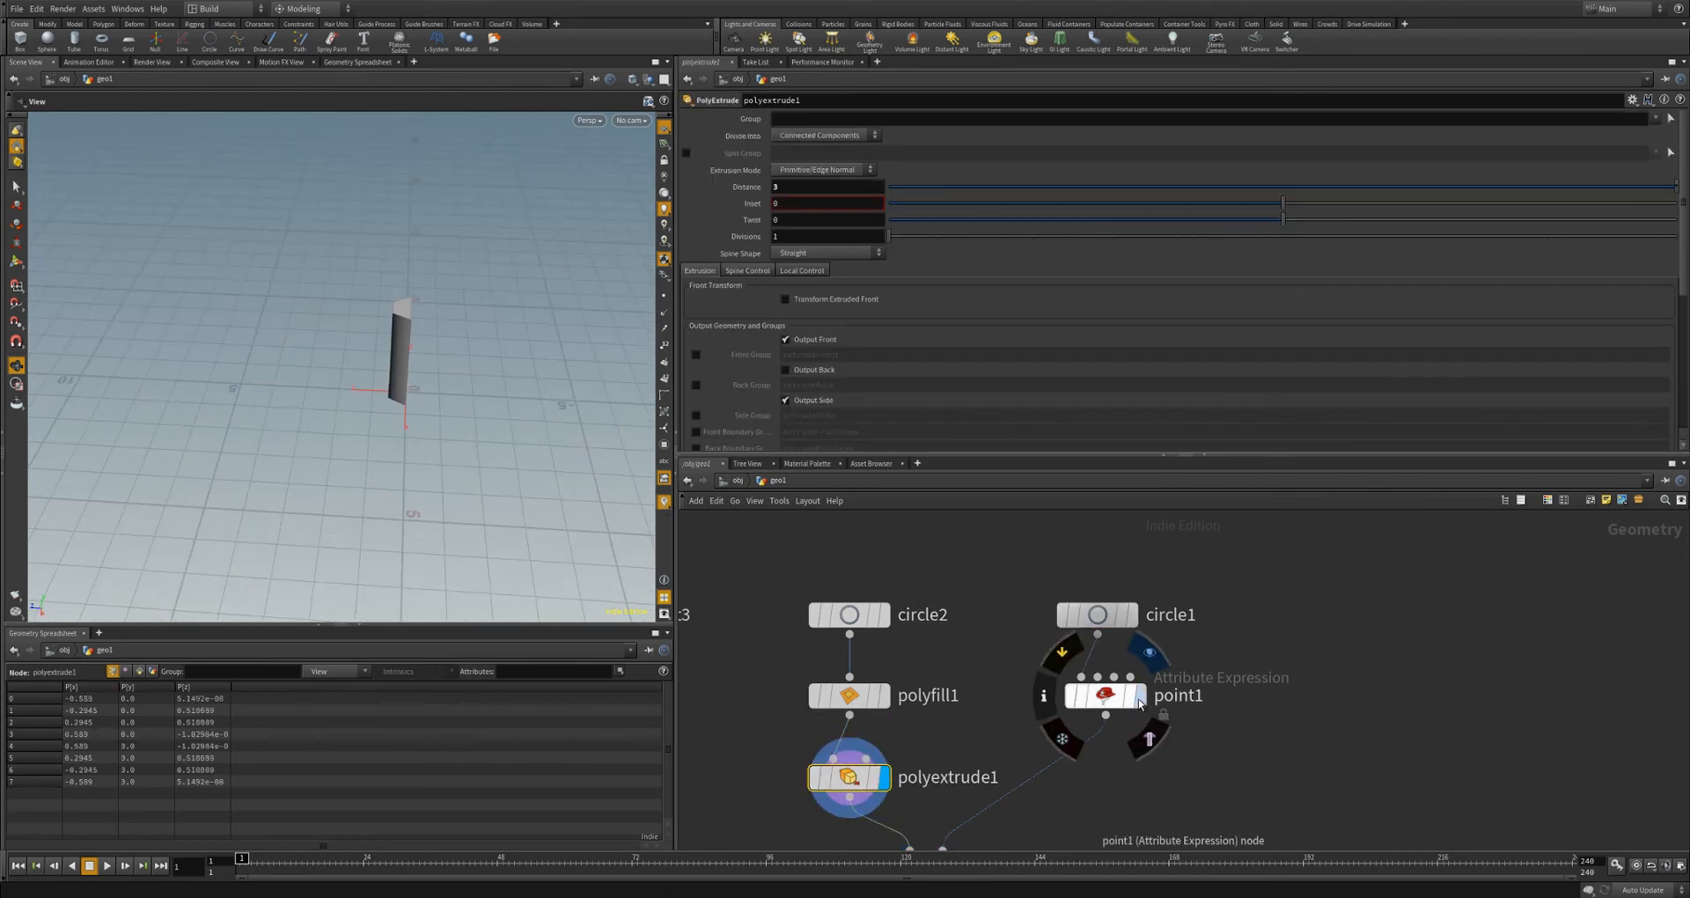
left_click(1136, 696)
left_click_drag(494, 464, 566, 472)
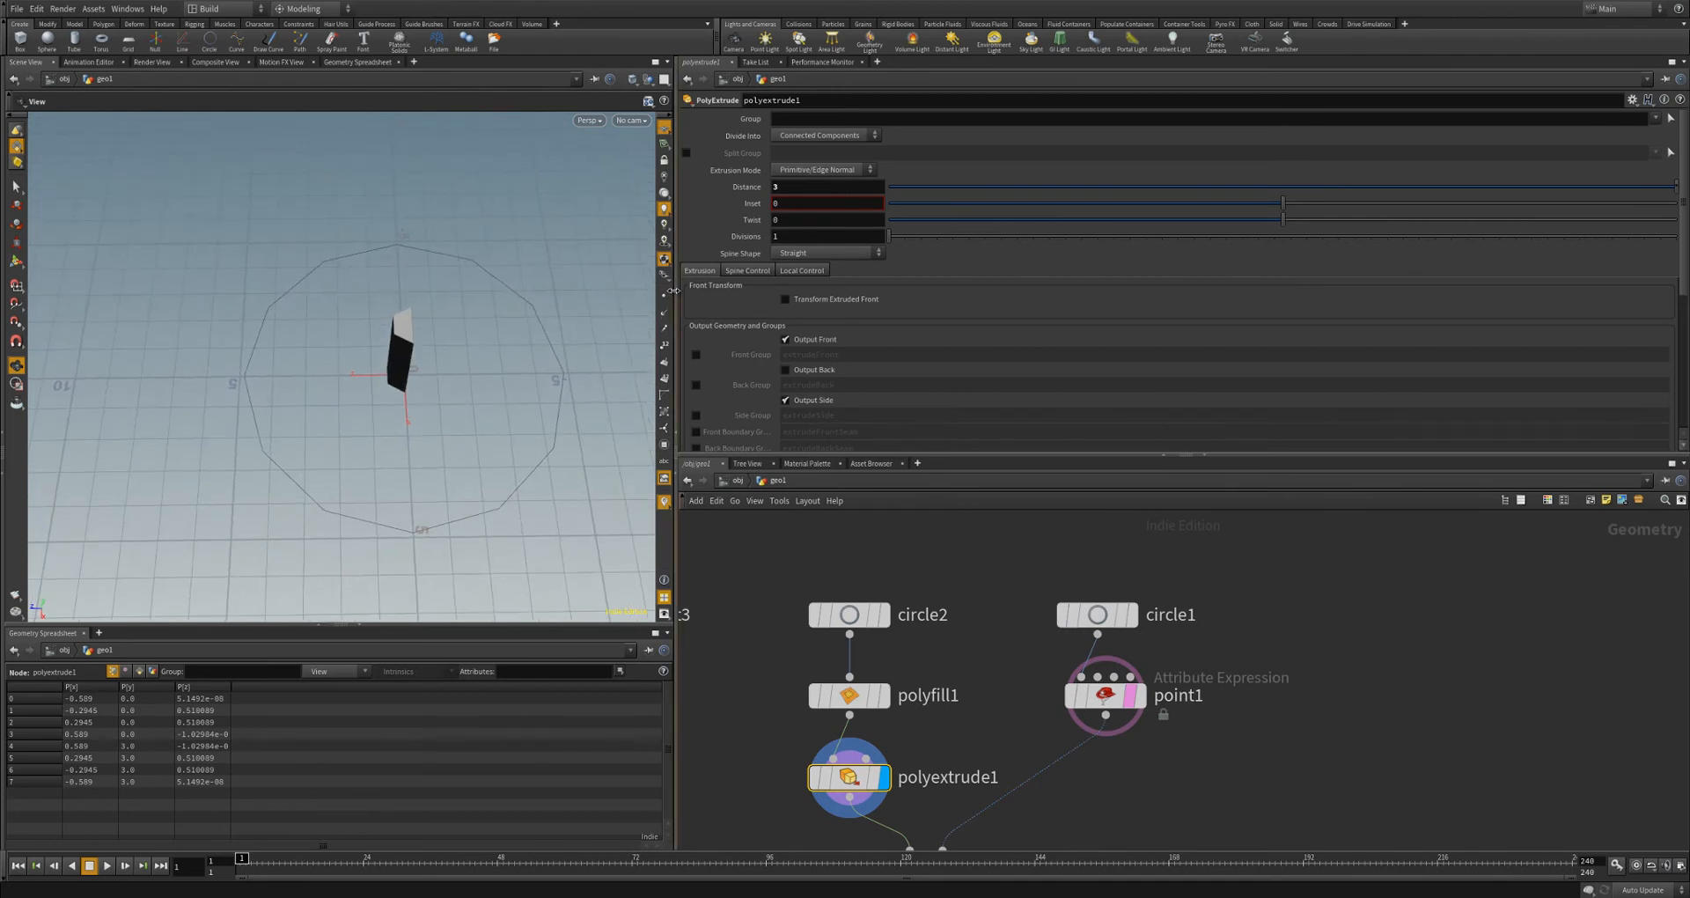
left_click(664, 296)
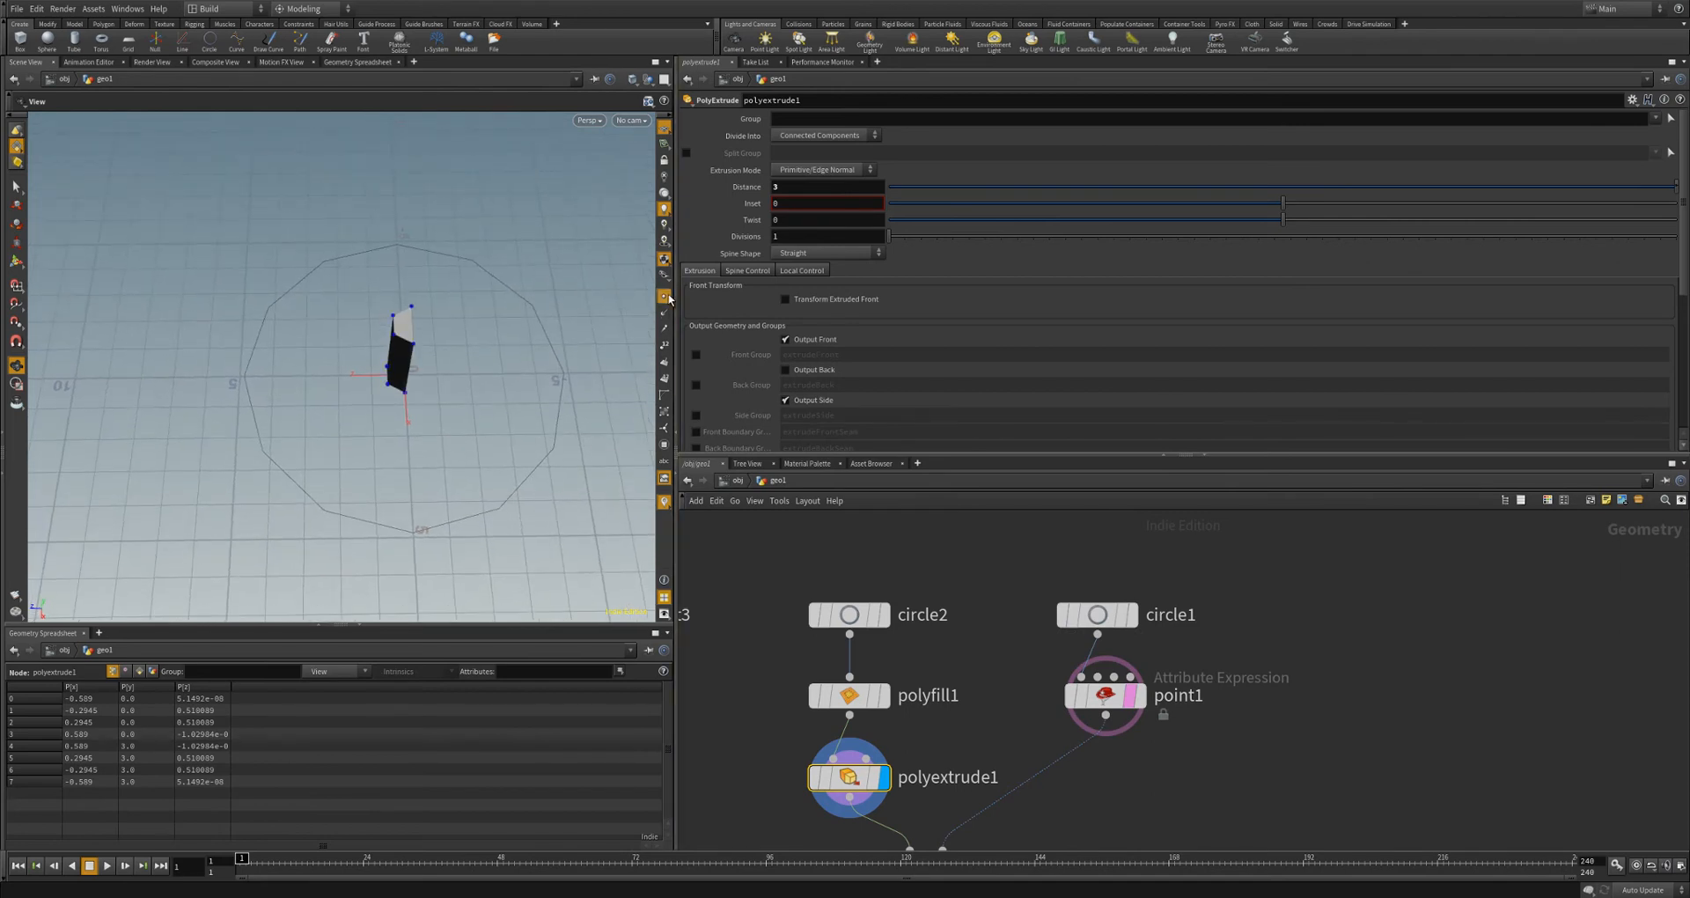
left_click(1141, 697)
left_click(873, 778)
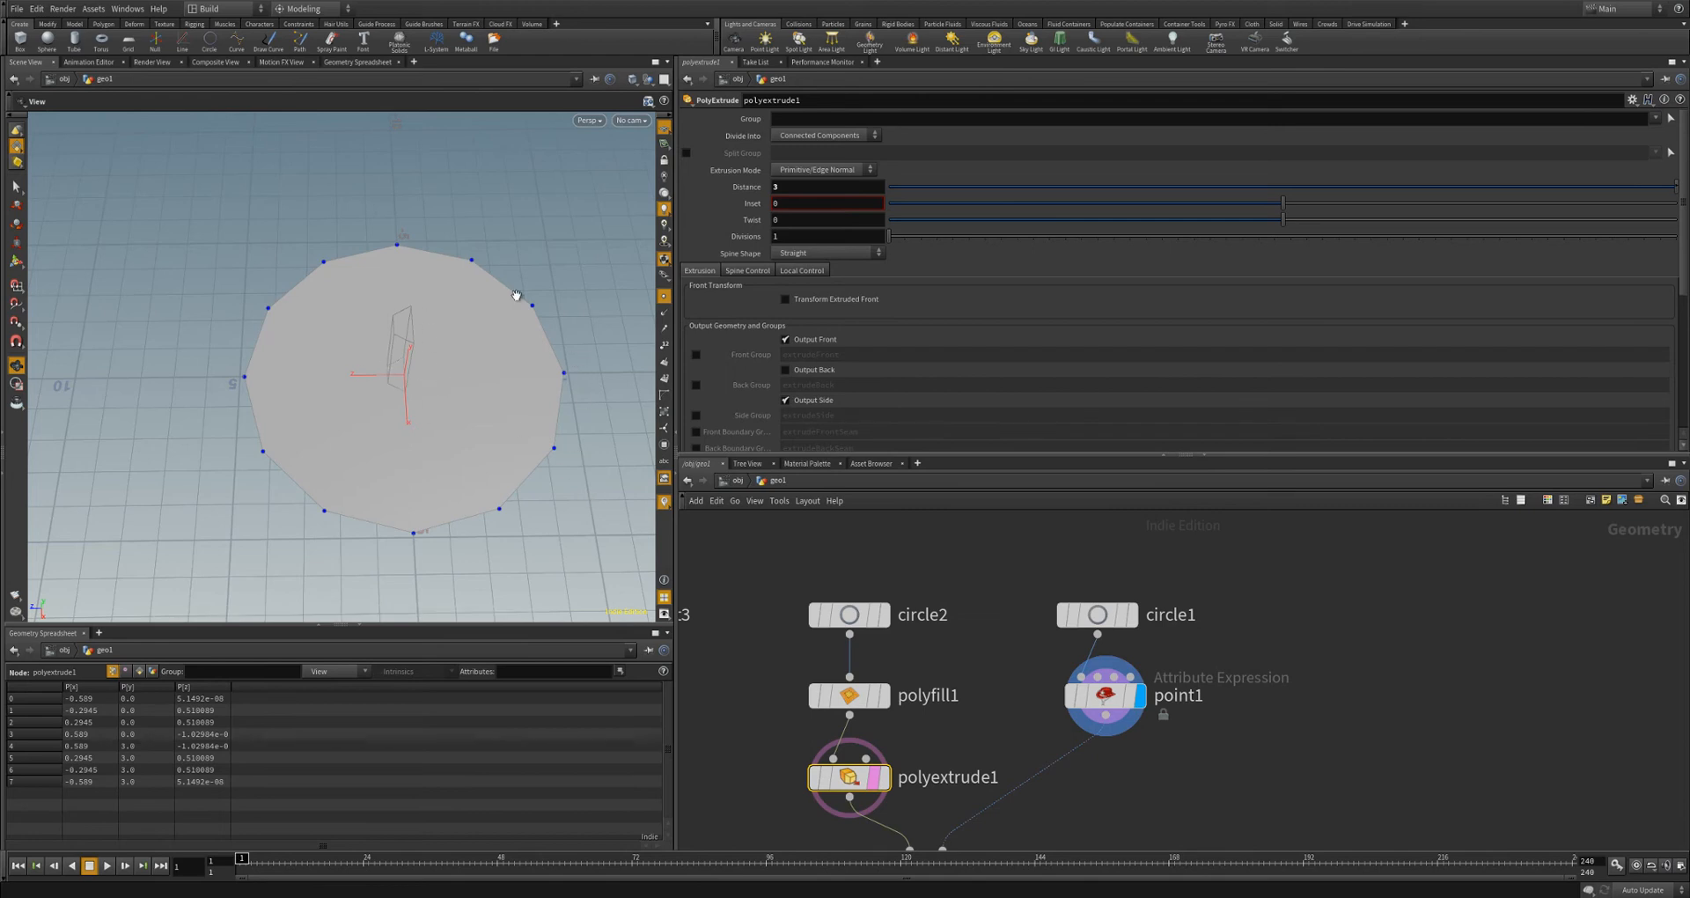
left_click_drag(344, 518, 387, 358)
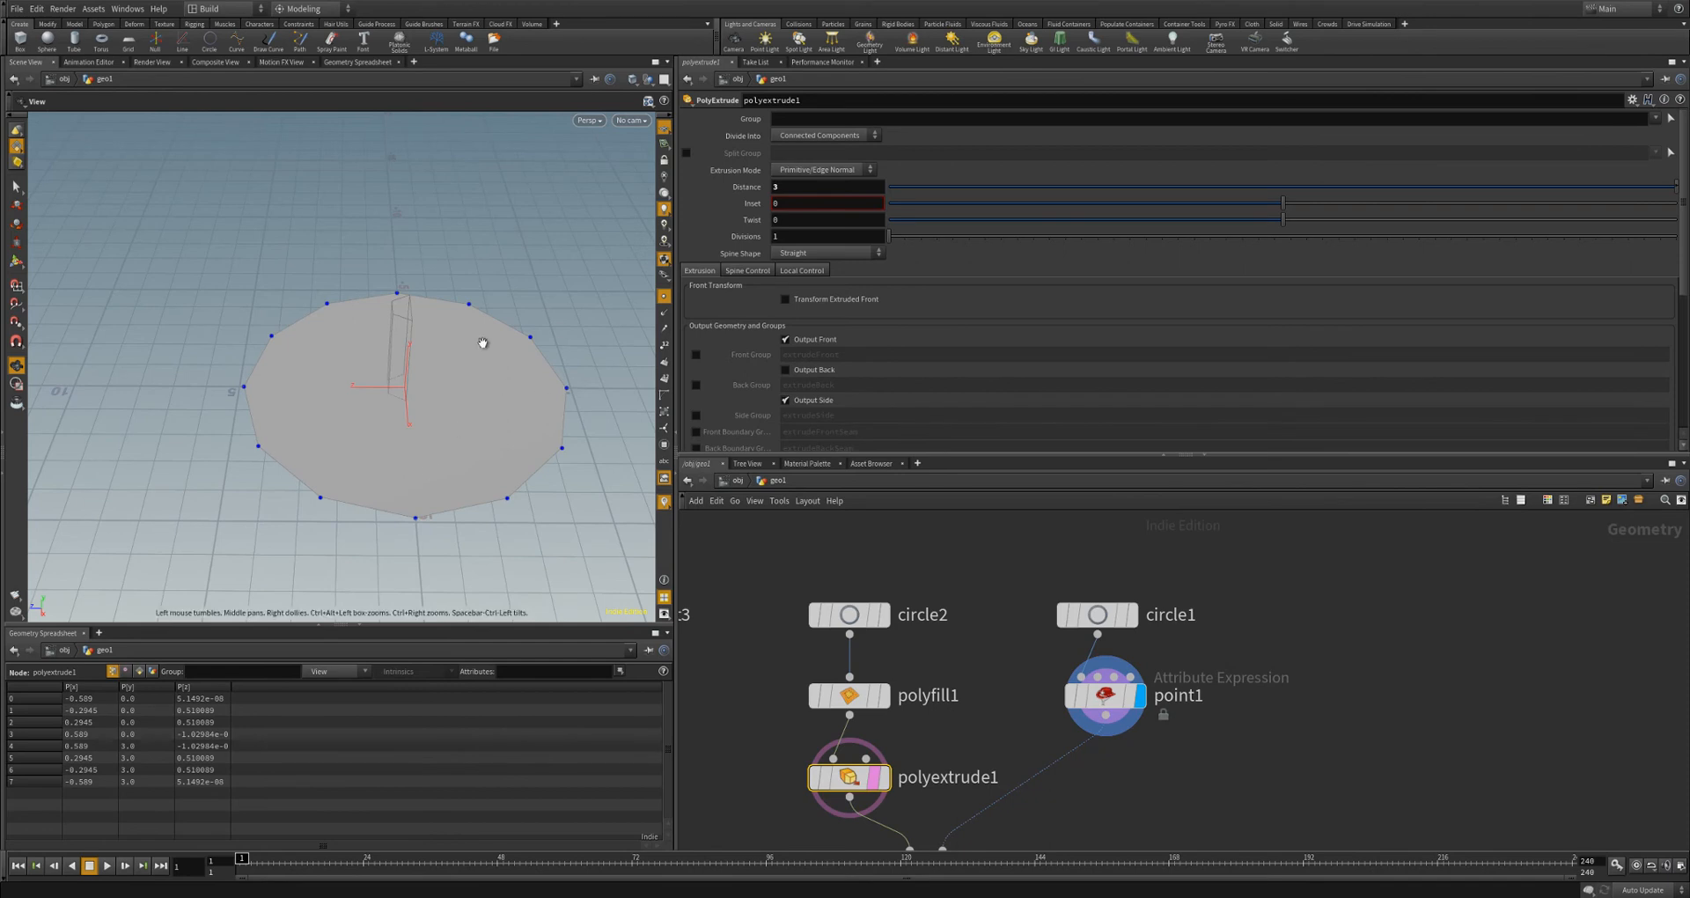
left_click_drag(483, 339, 308, 242)
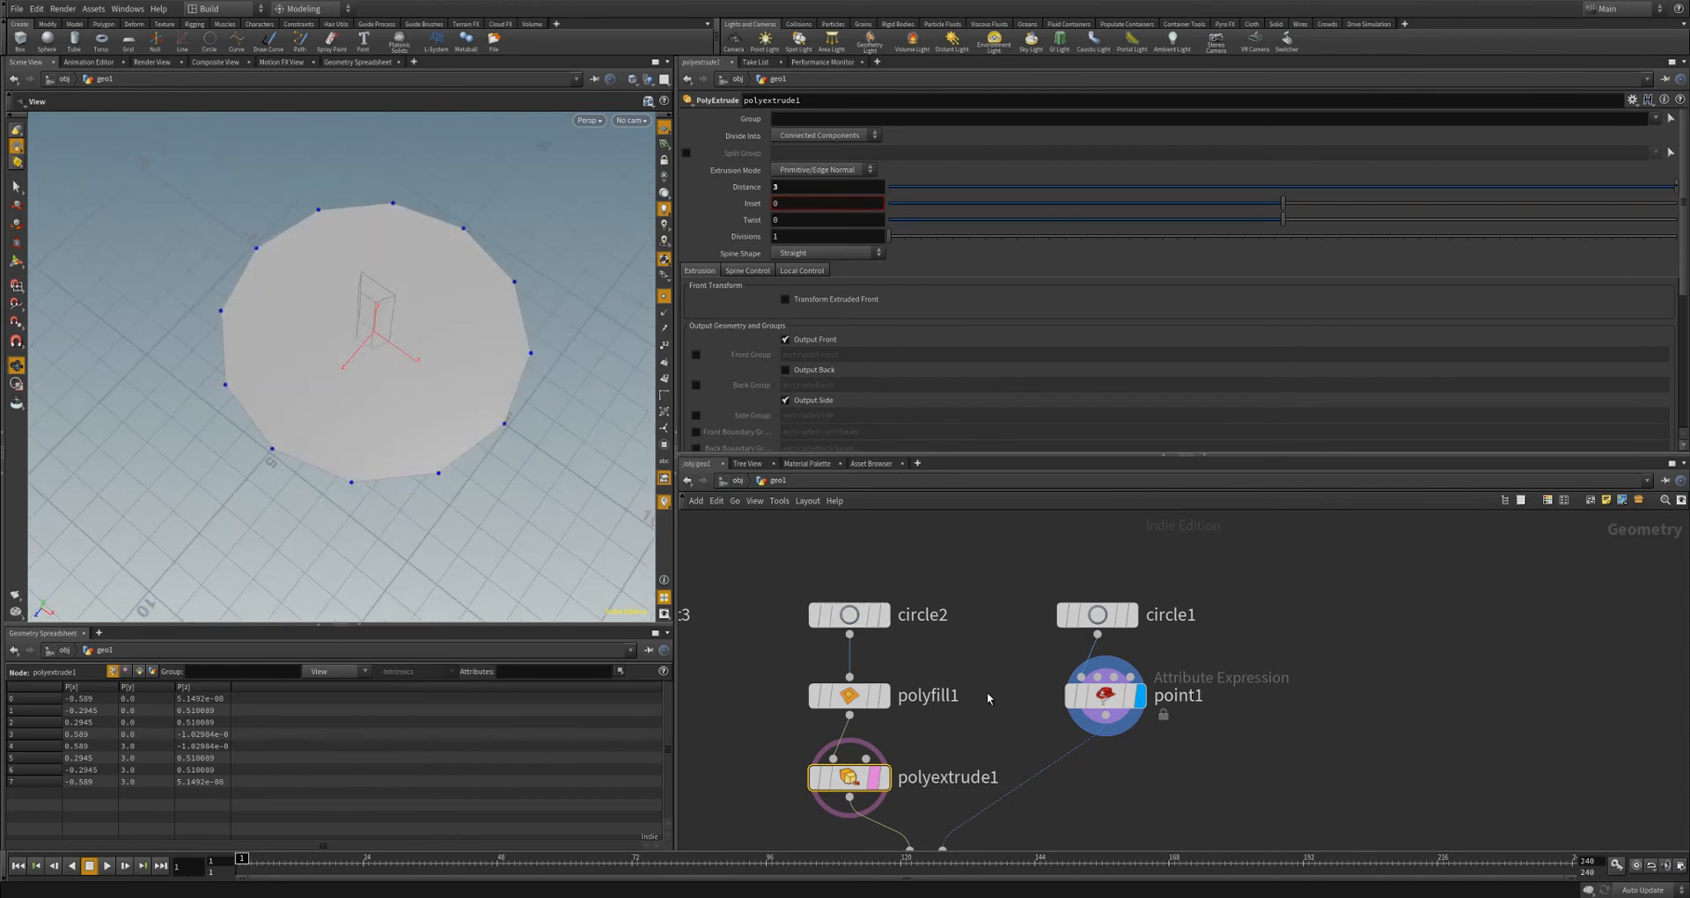
- Change the Point node's Normal (N) VEXpression to value
middle_click_drag(1017, 700, 933, 616)
left_click(1025, 628)
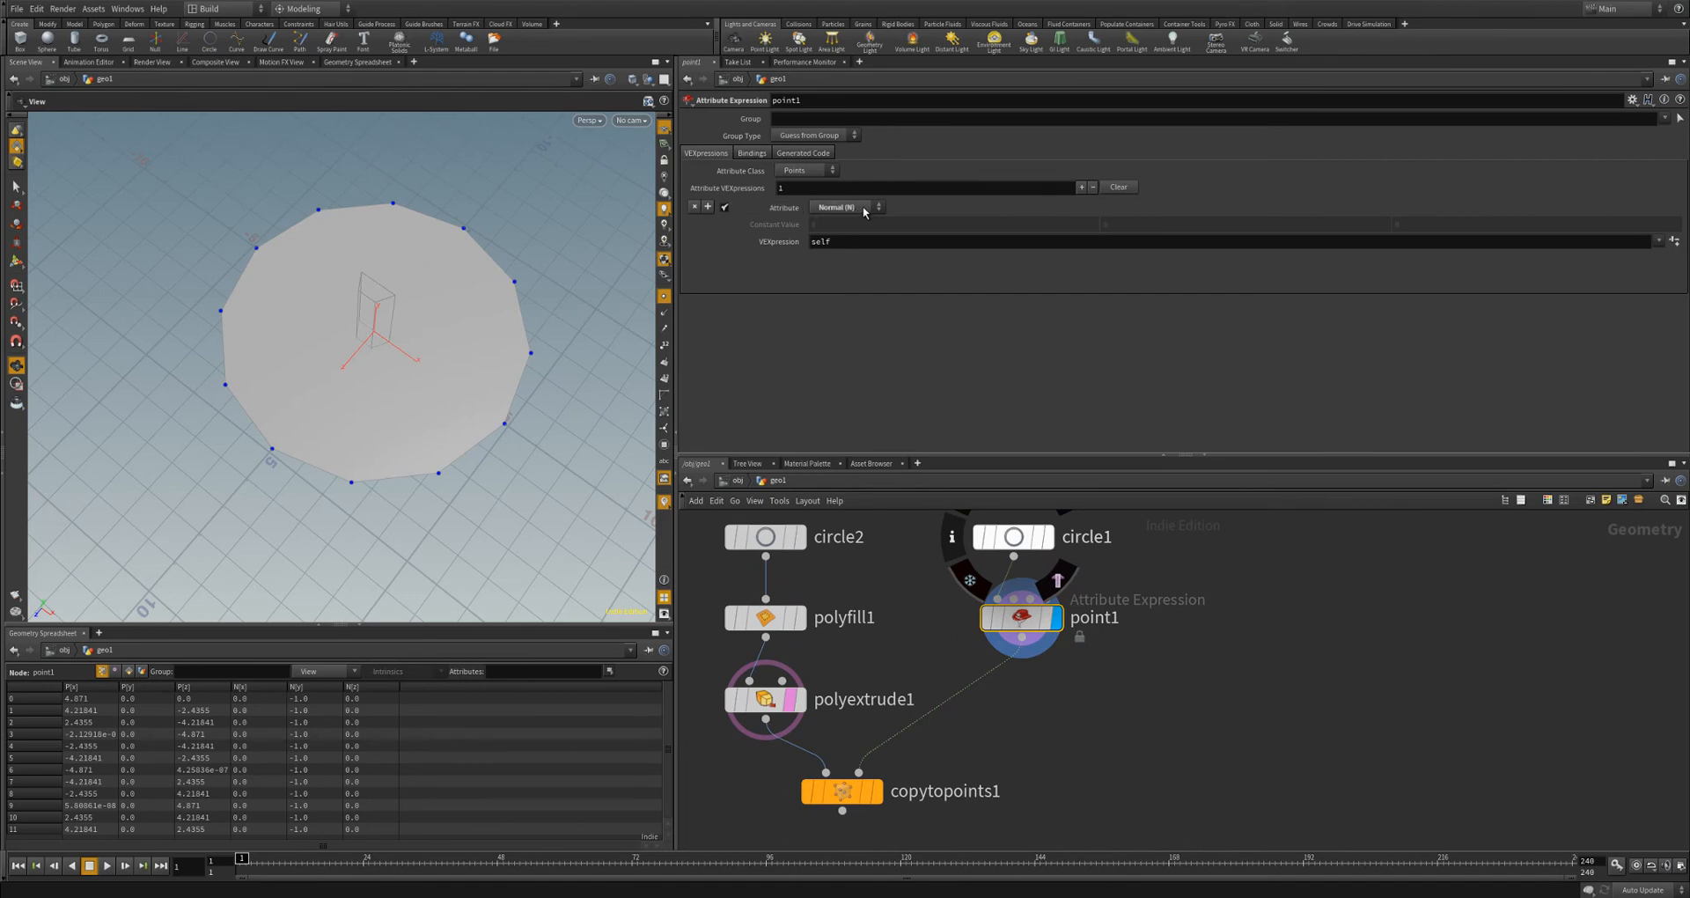
left_click_drag(536, 340, 728, 400)
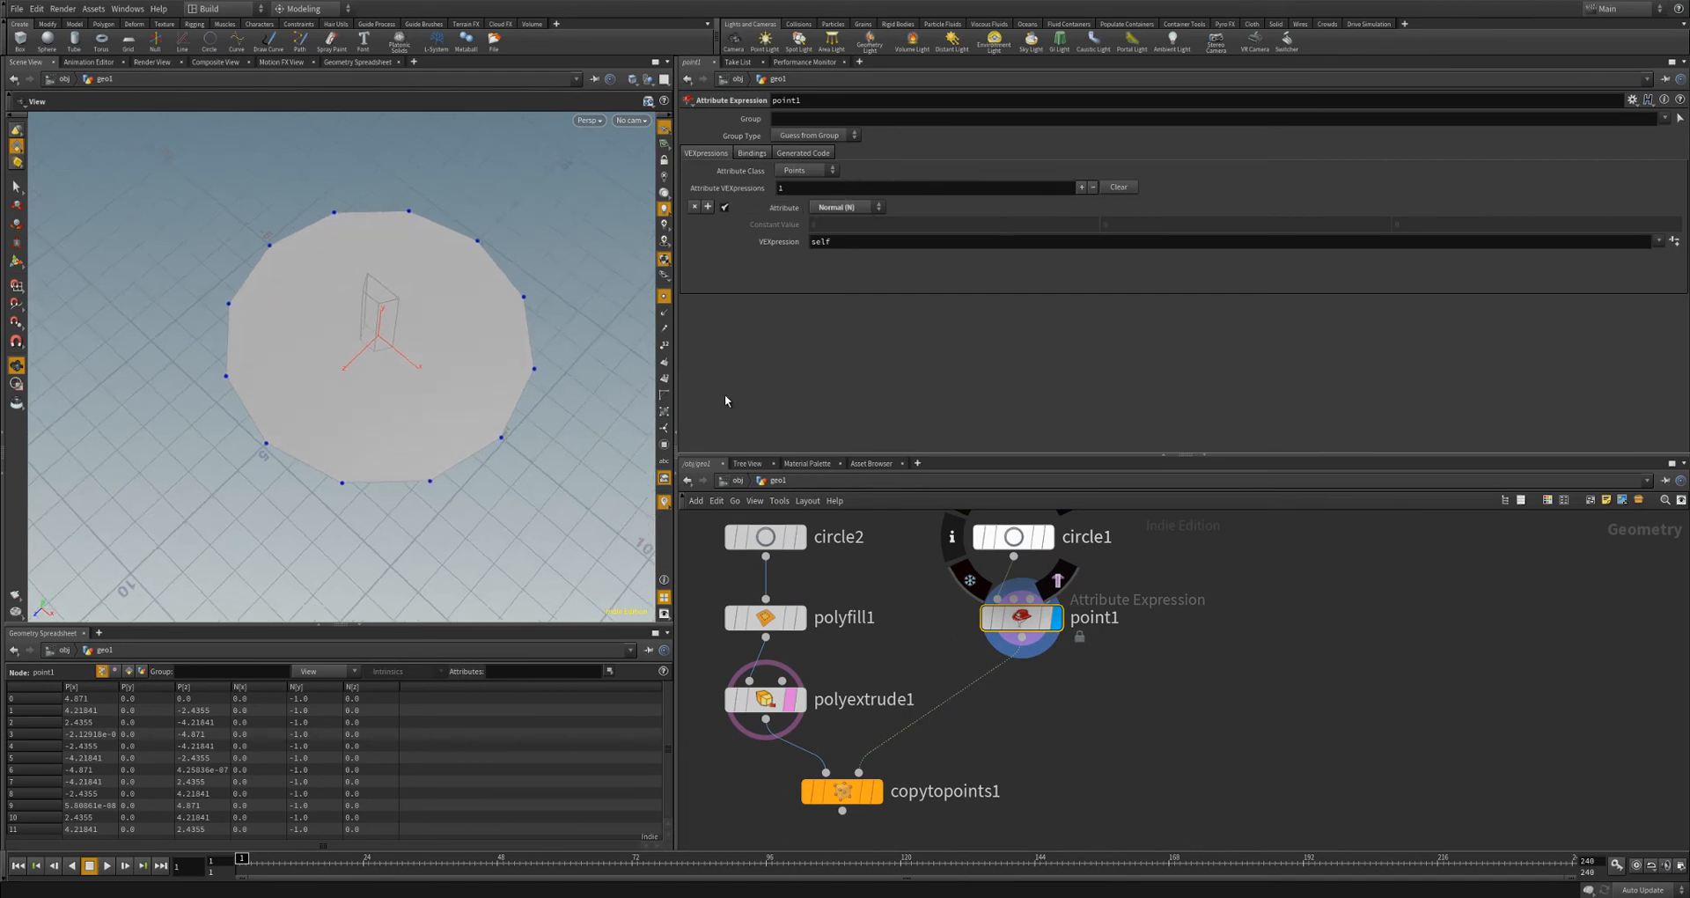
left_click_drag(536, 370, 377, 356)
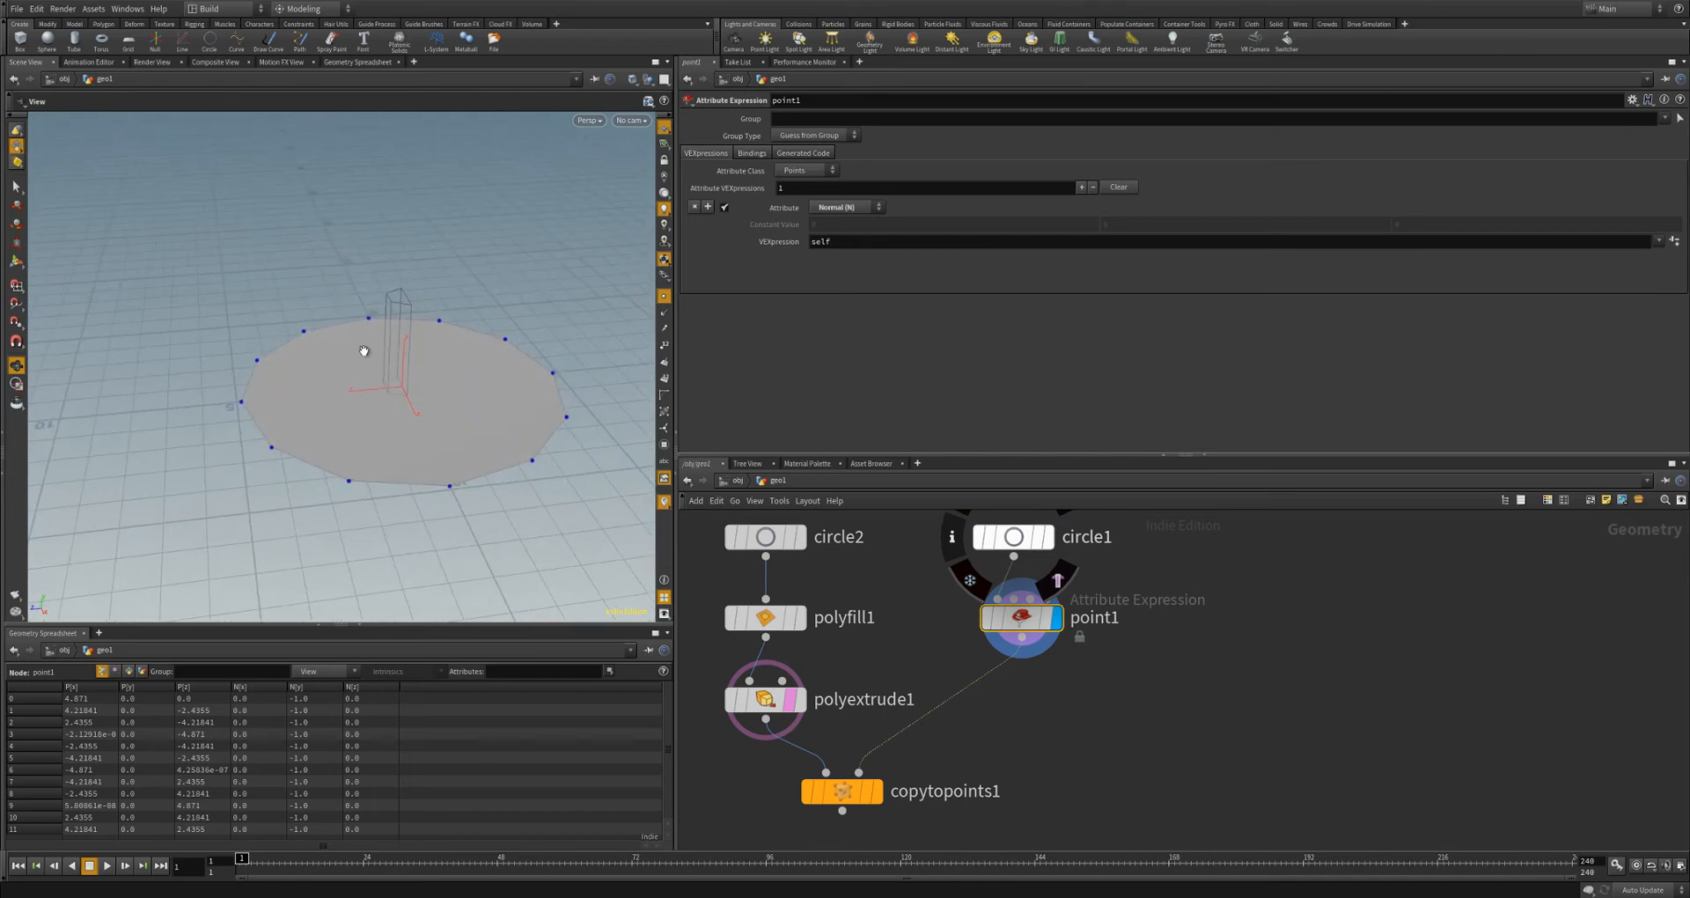
left_click_drag(519, 341, 438, 378)
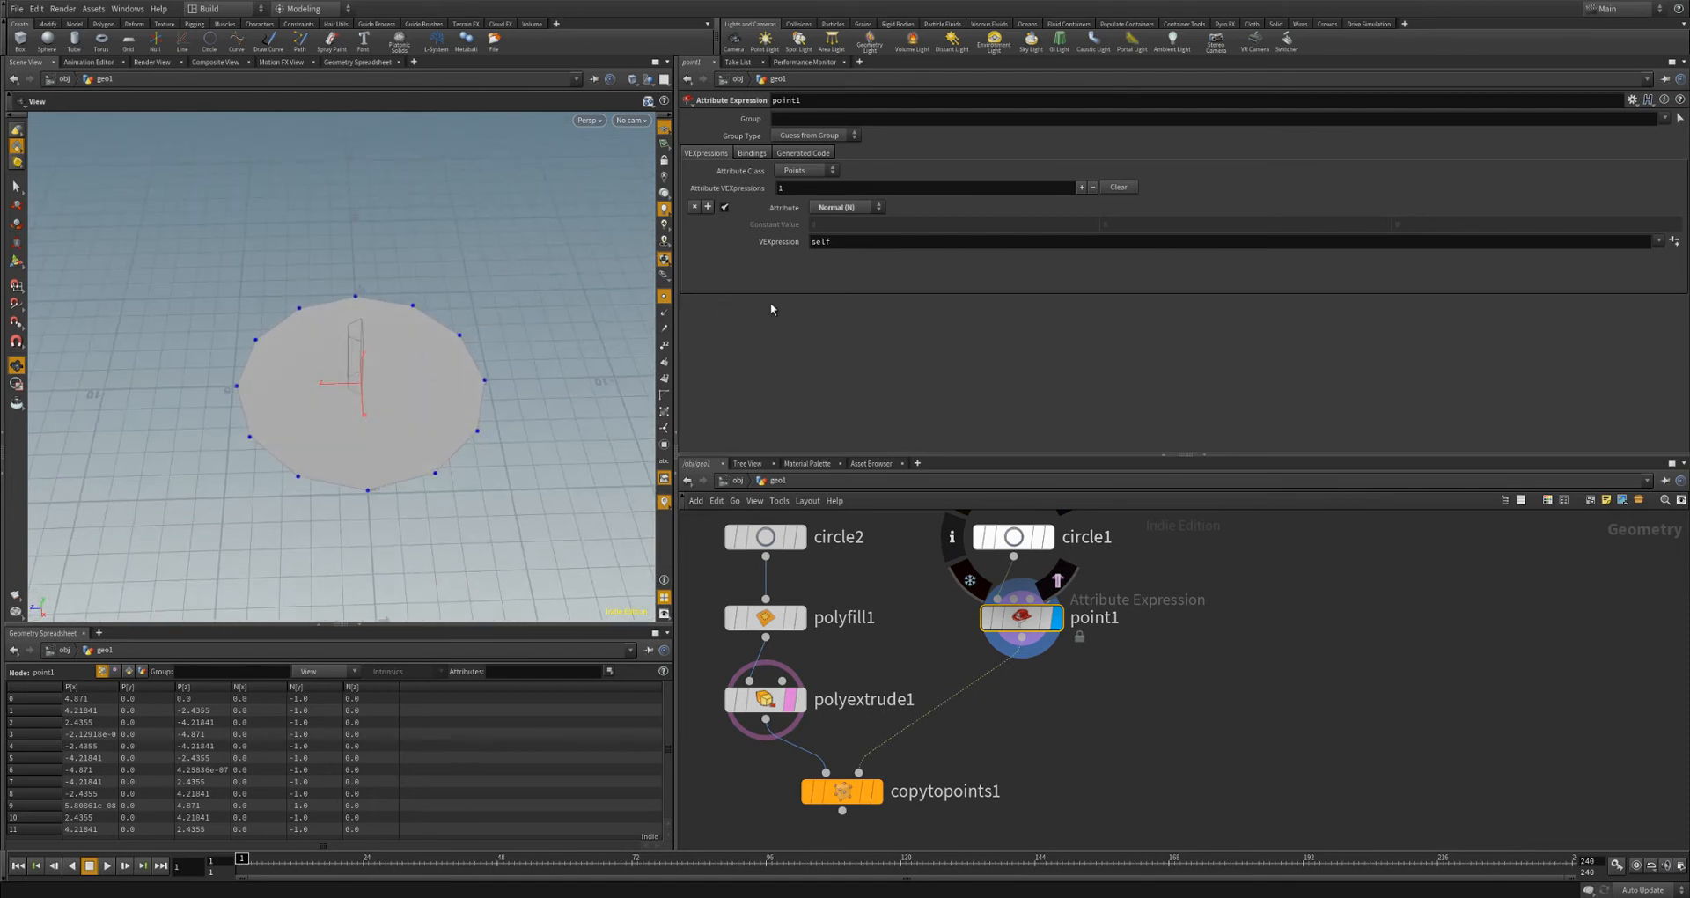
double_click(829, 243)
type("value")
key("Return")
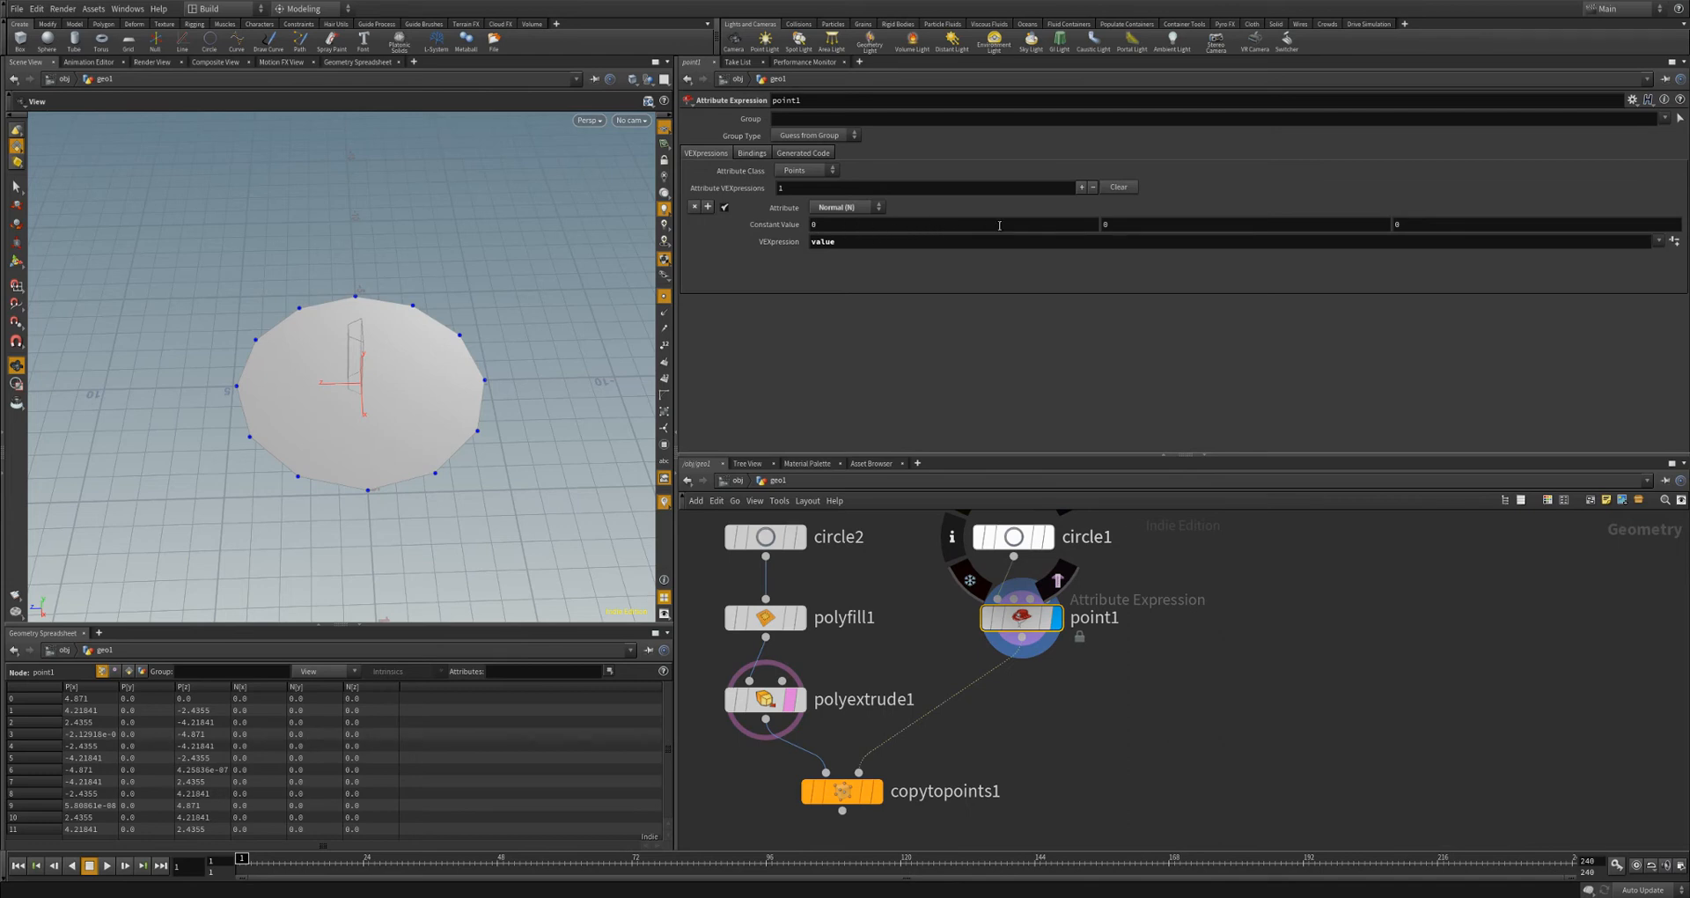
- Set the Z component of the normal's constant value to 1 and show point normals in the viewport
left_click_drag(341, 393, 295, 480)
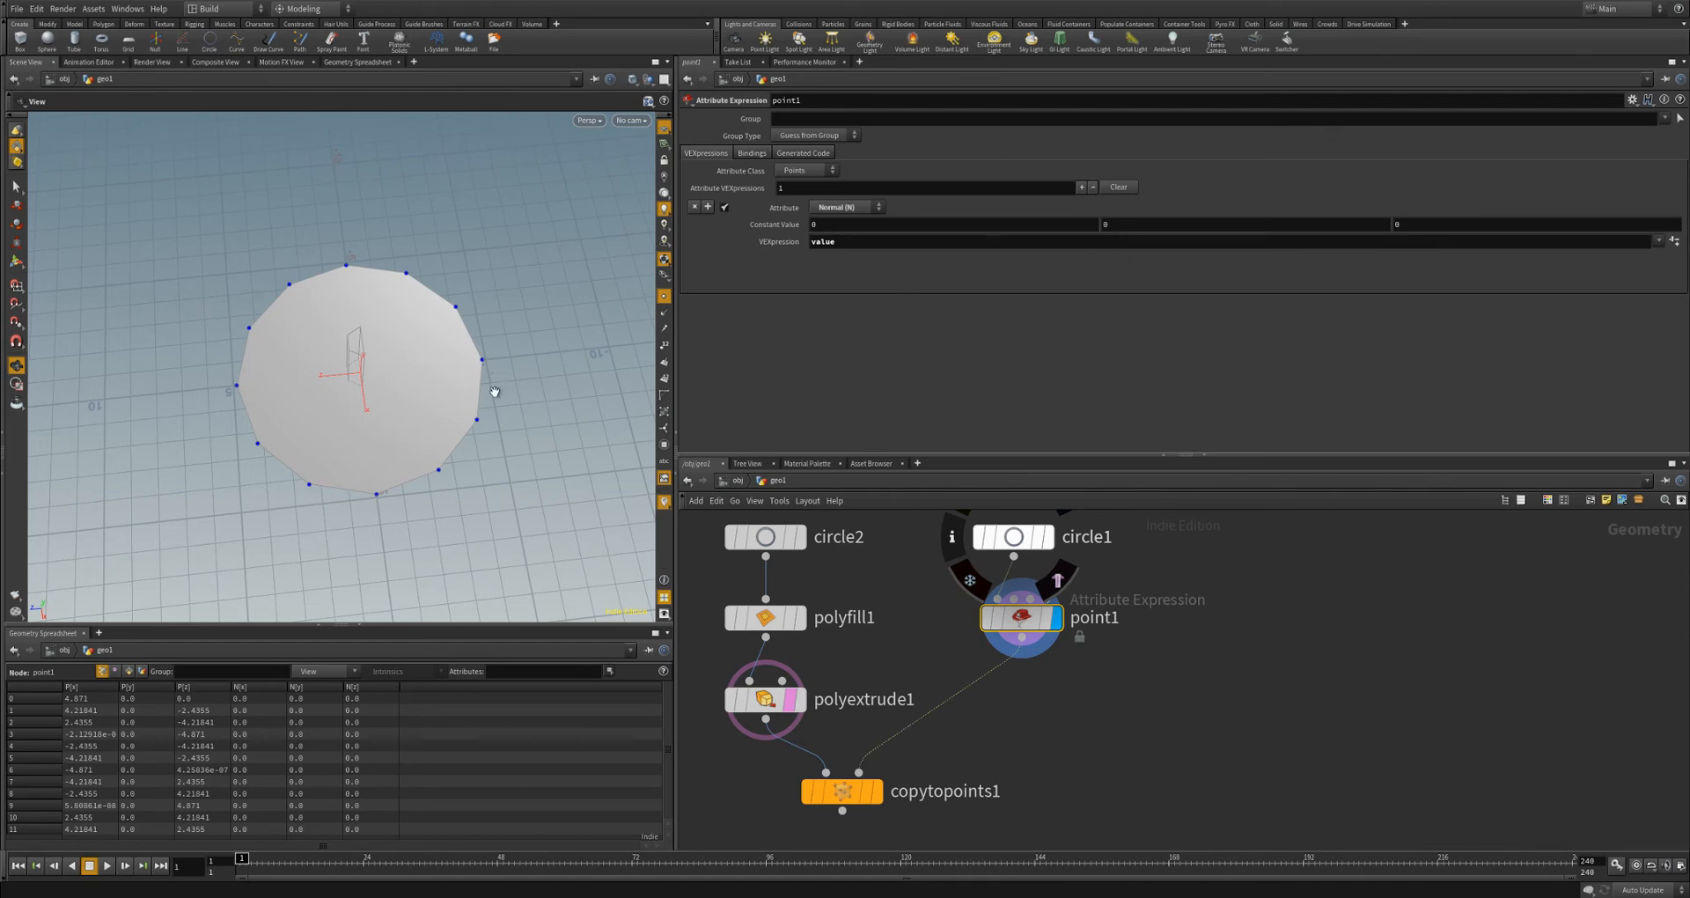
left_click_drag(494, 391, 335, 364)
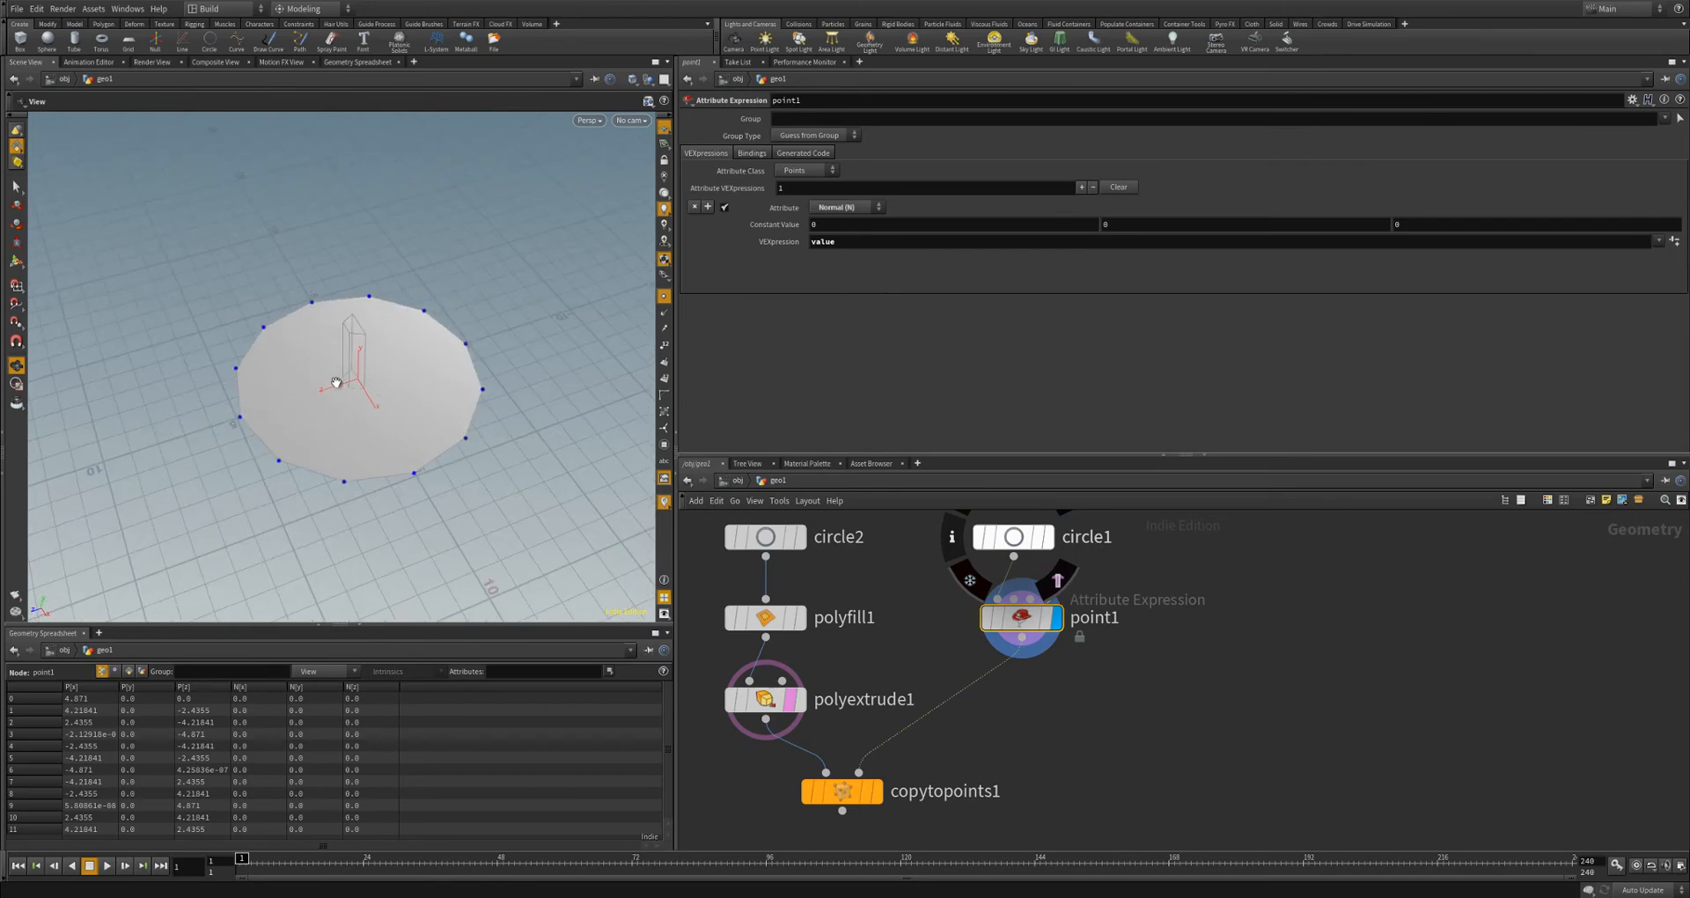
left_click_drag(406, 384, 398, 377)
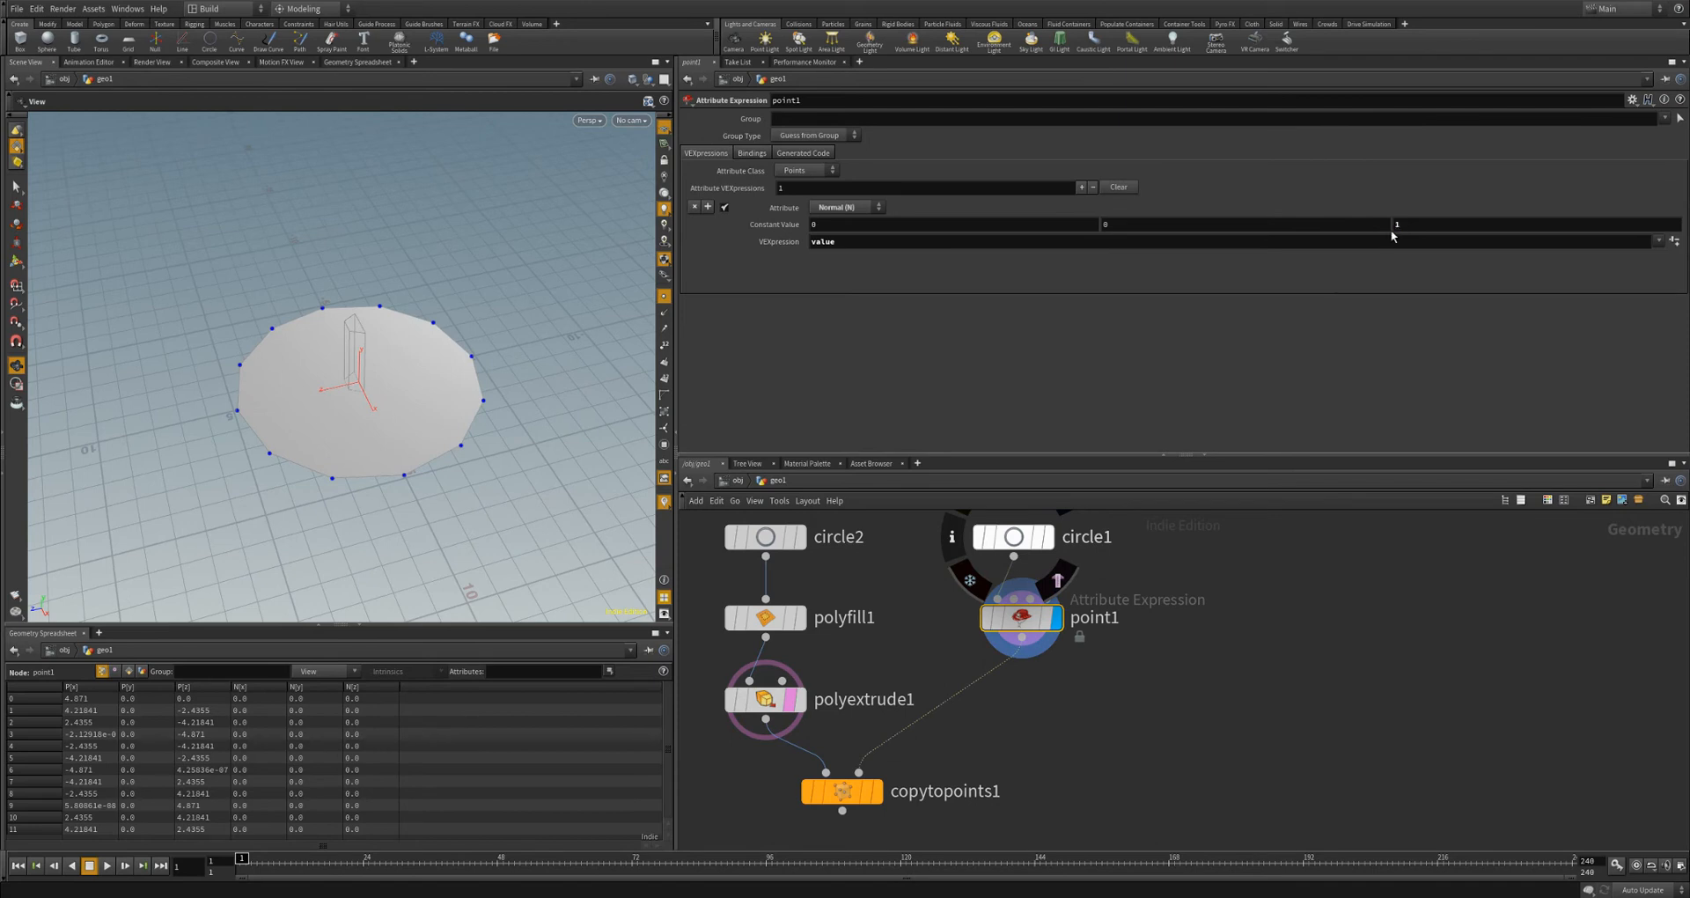
key("Return")
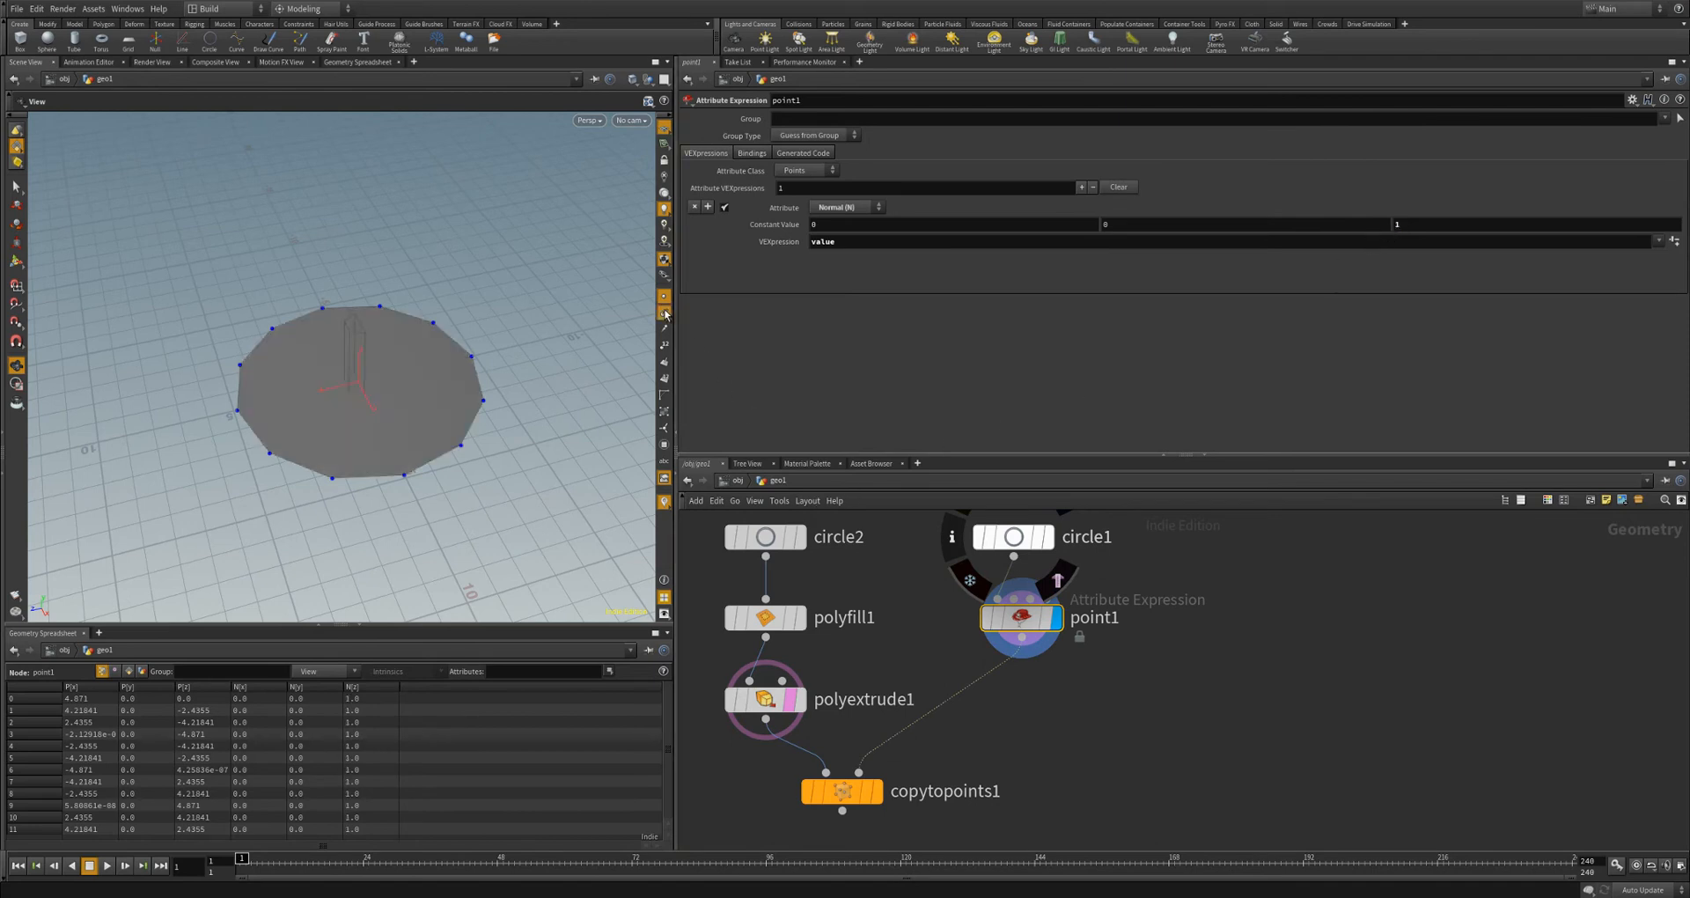
left_click_drag(551, 403, 381, 436)
right_click_drag(381, 437, 577, 398)
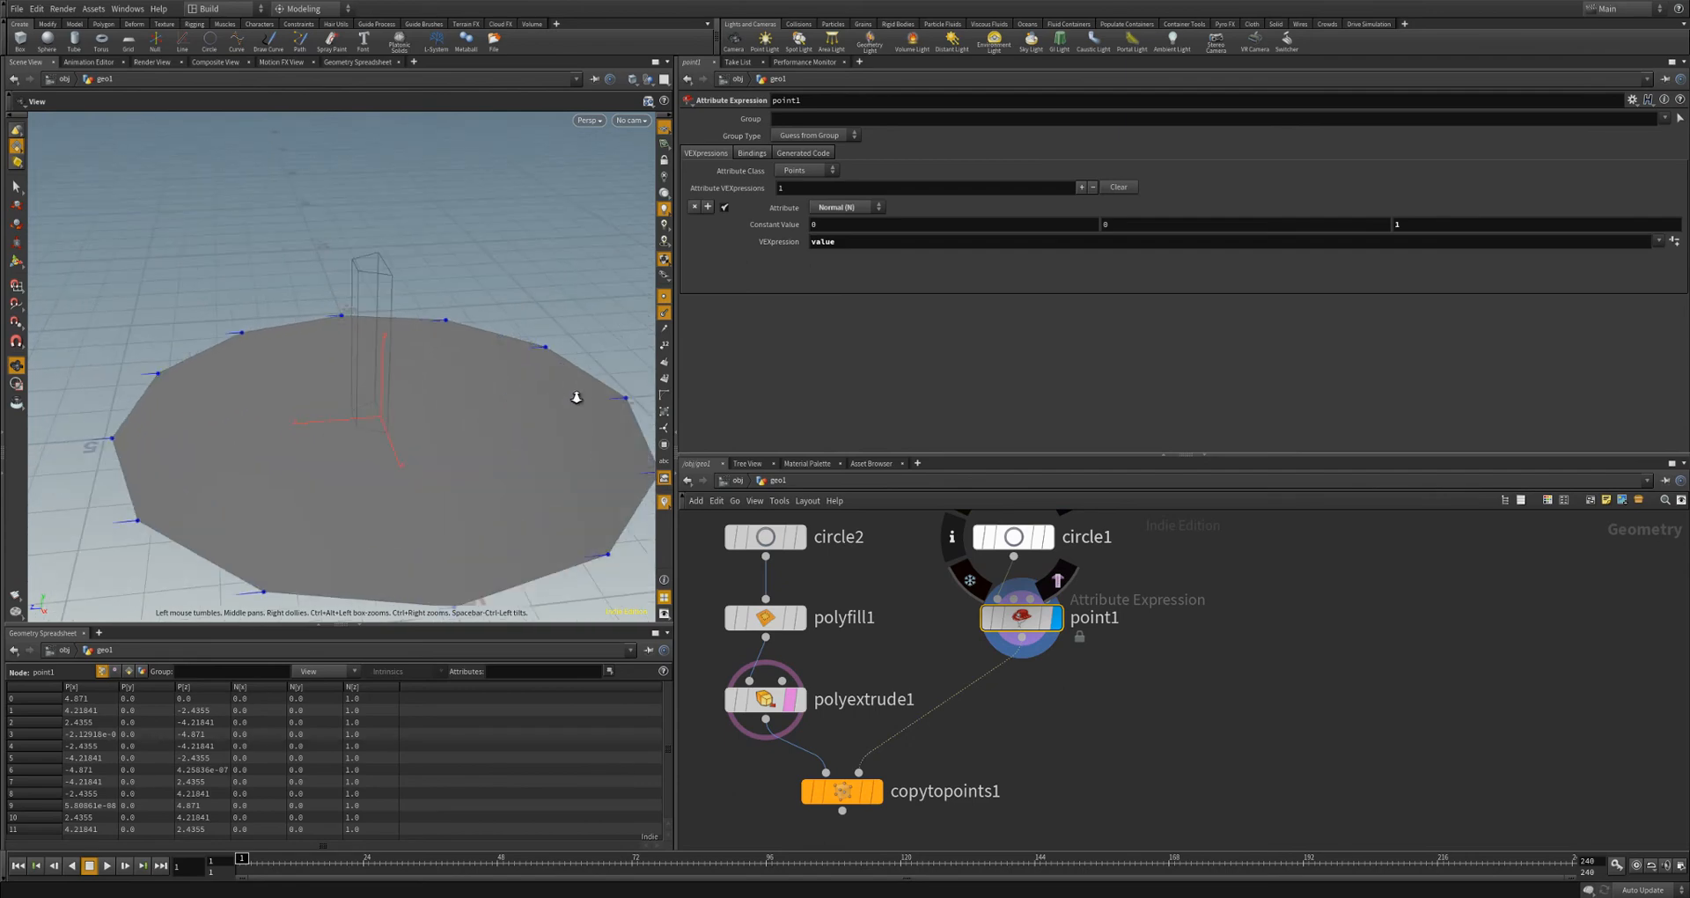
middle_click_drag(523, 498, 494, 381)
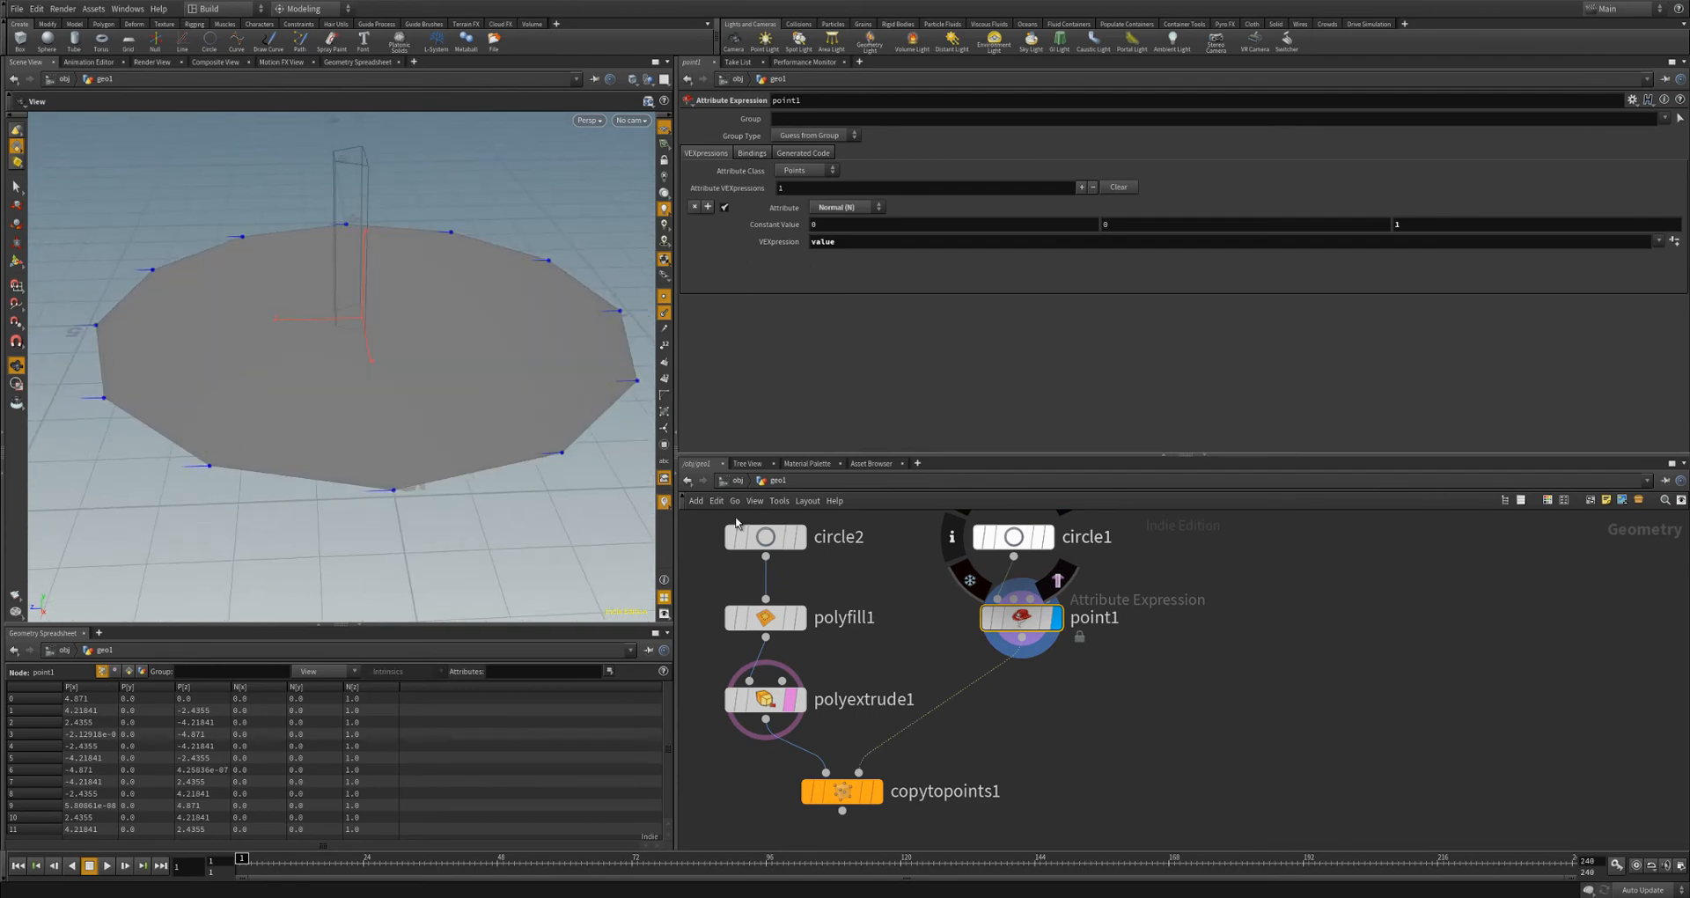
- Display the Copy to Points result and examine how the copies face with the Z-axis normals
left_click(871, 792)
right_click_drag(438, 432, 297, 445)
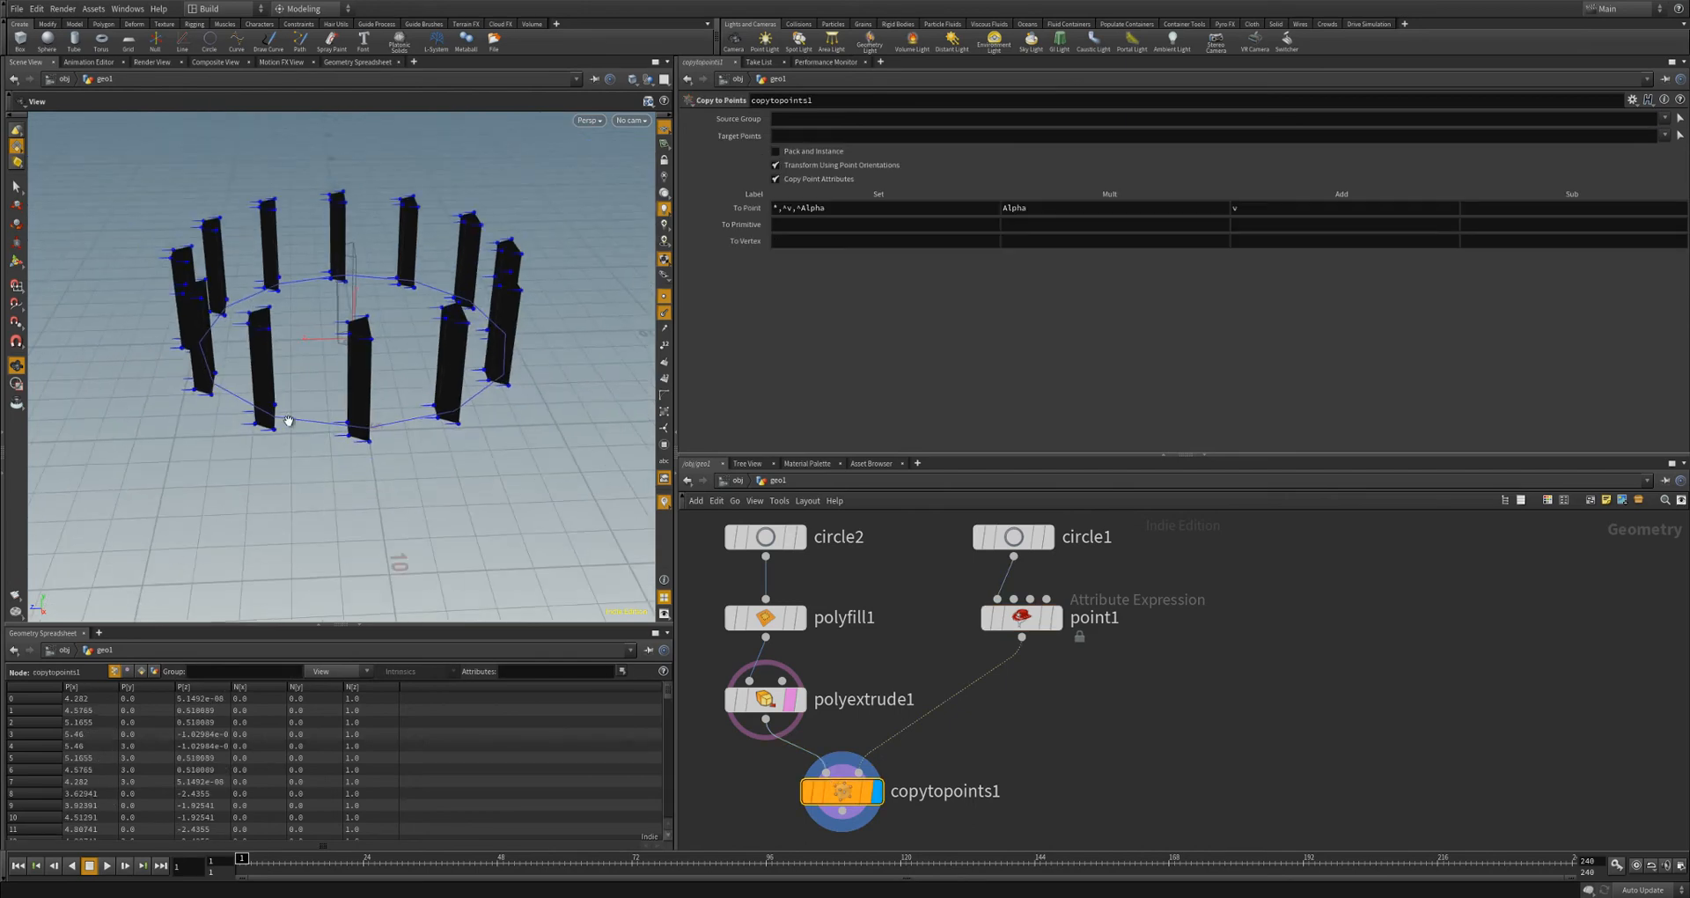
left_click_drag(287, 420, 420, 424)
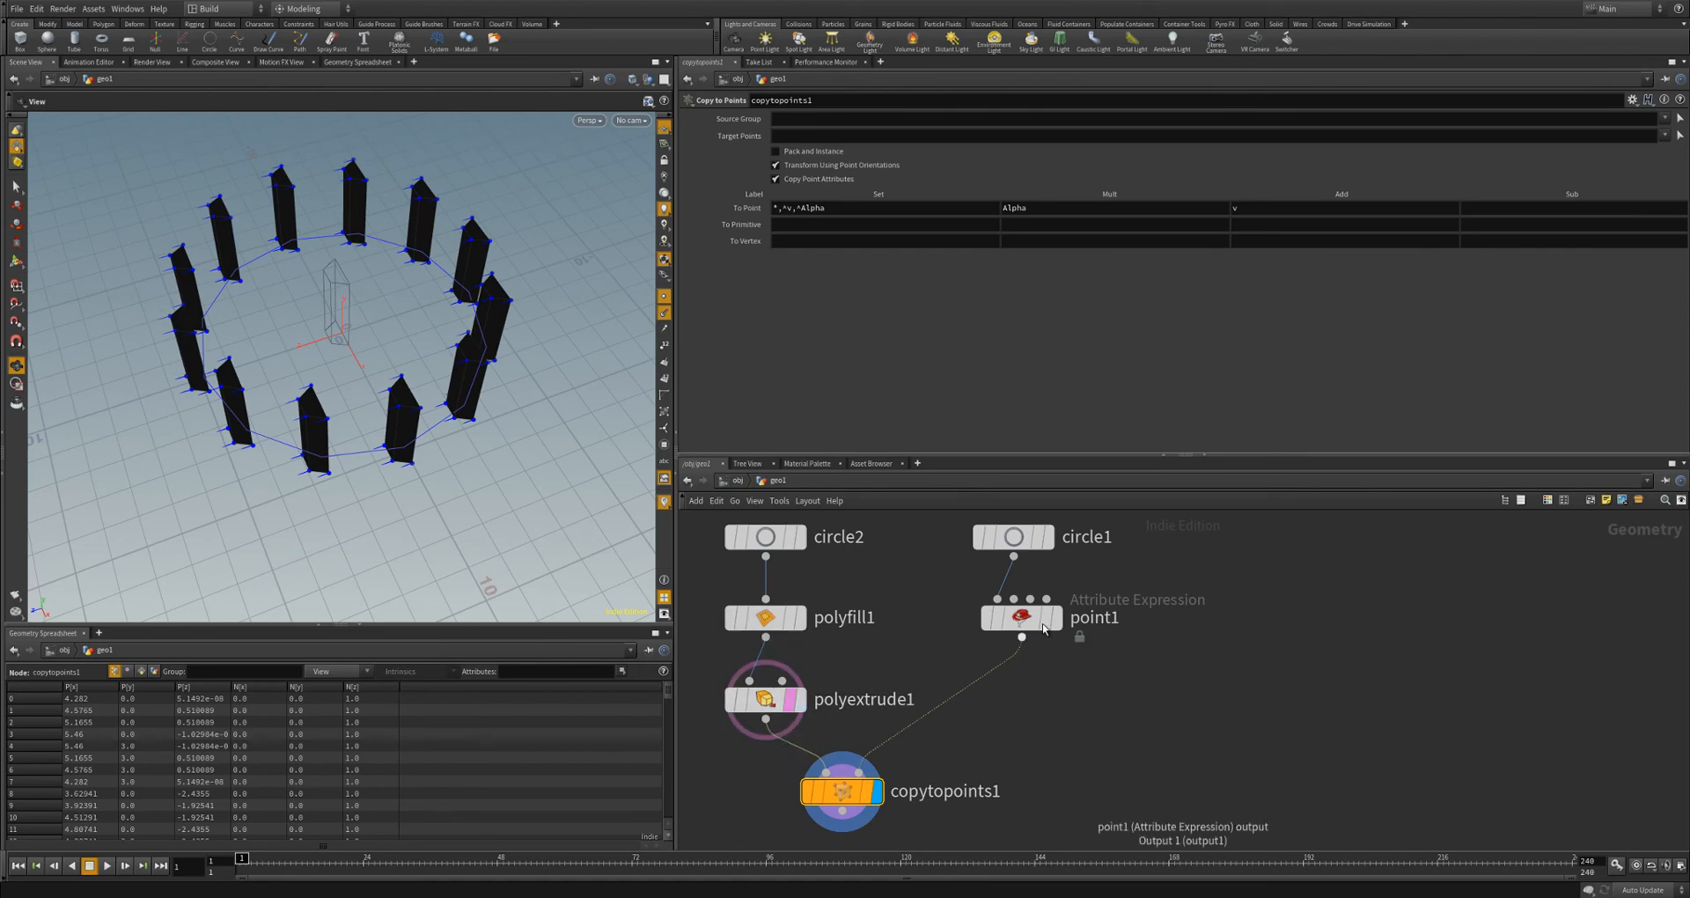
- Set the Point node's constant normal value to 1, 0, 0 so that it points along X
left_click(1052, 623)
left_click_drag(445, 393, 375, 350)
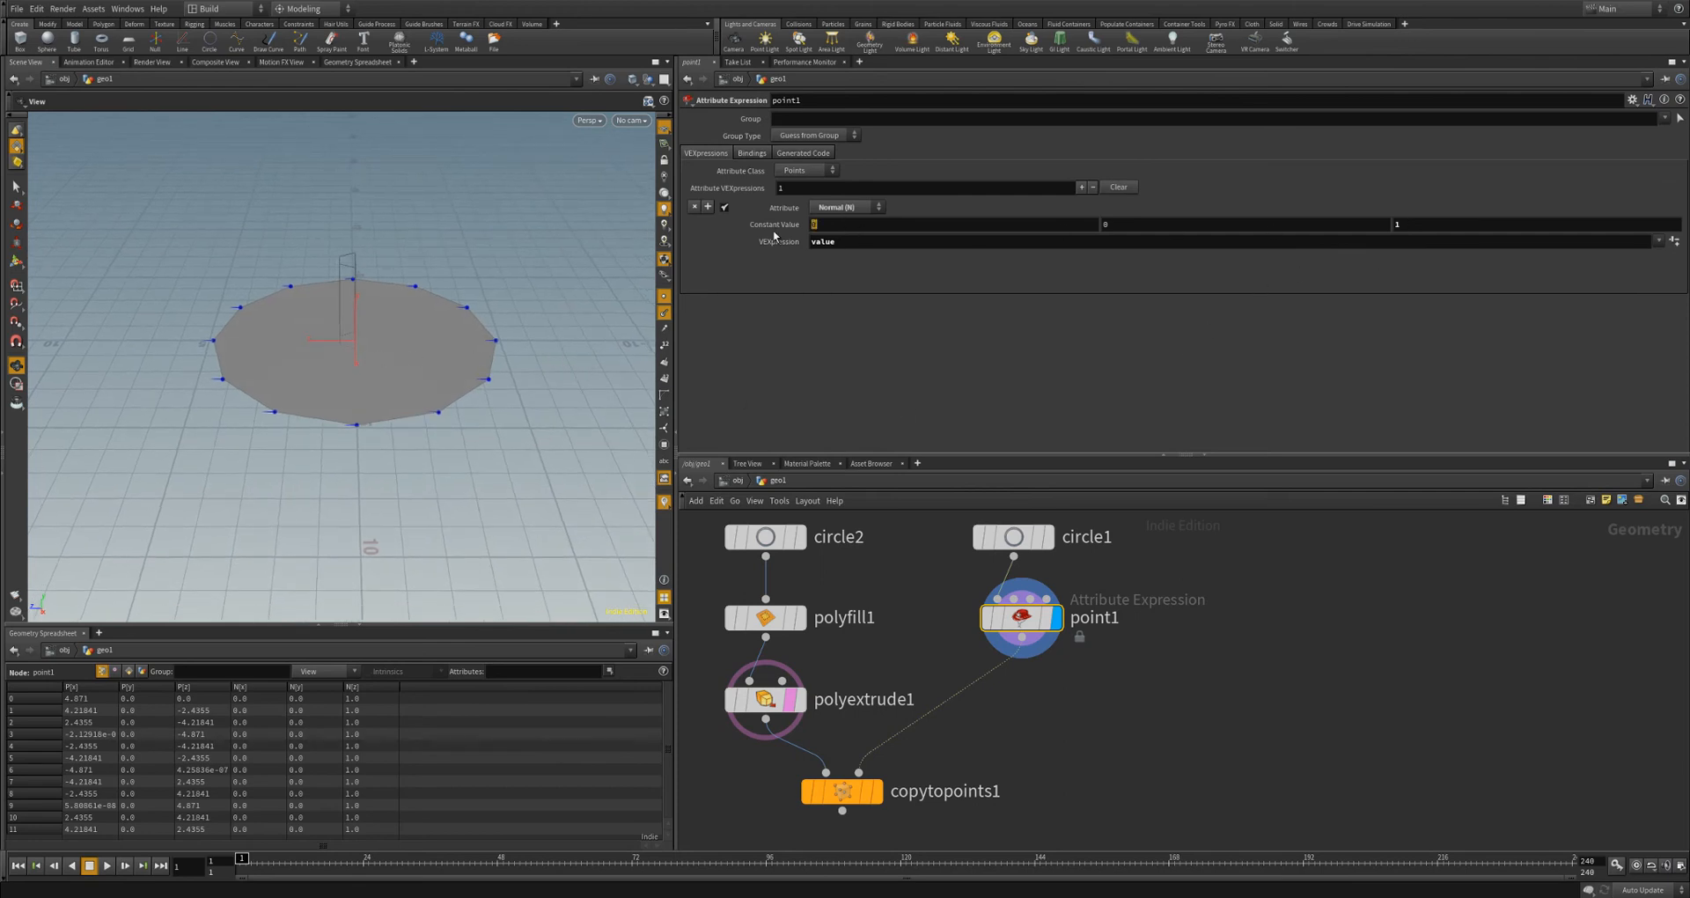
type("1")
key("Return")
mouse_move(418, 380)
left_mouse_down()
mouse_move(423, 434)
mouse_move(483, 389)
left_mouse_up()
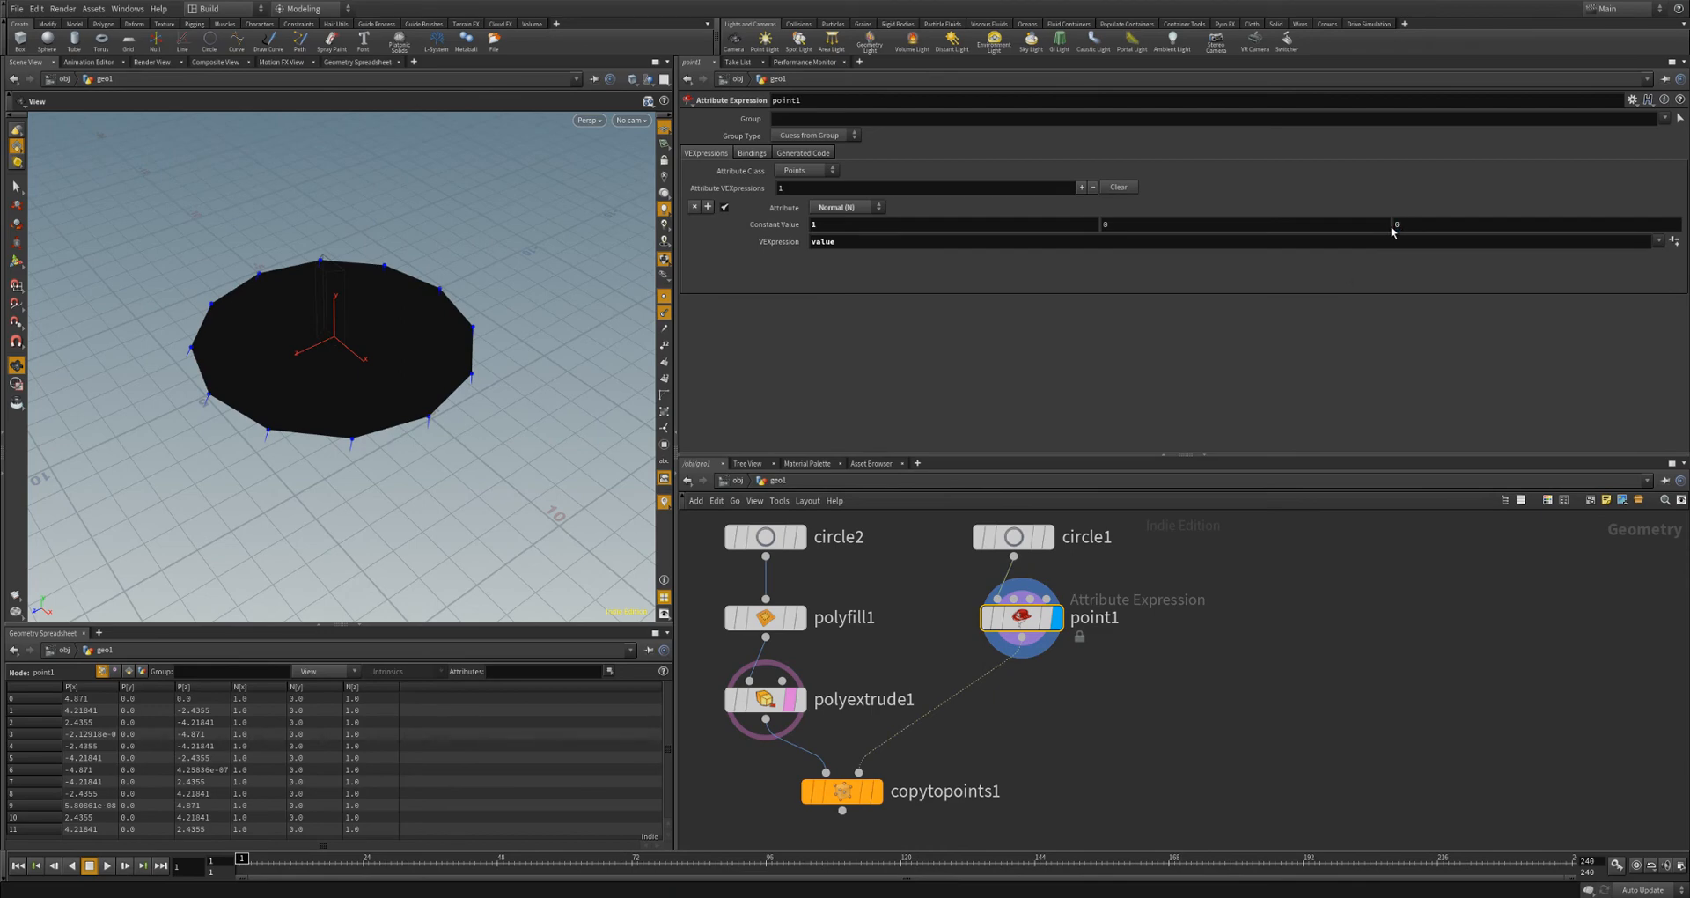
- Display the Copy to Points result and examine the copies' orientation with the X-axis normals from several angles
left_click(876, 790)
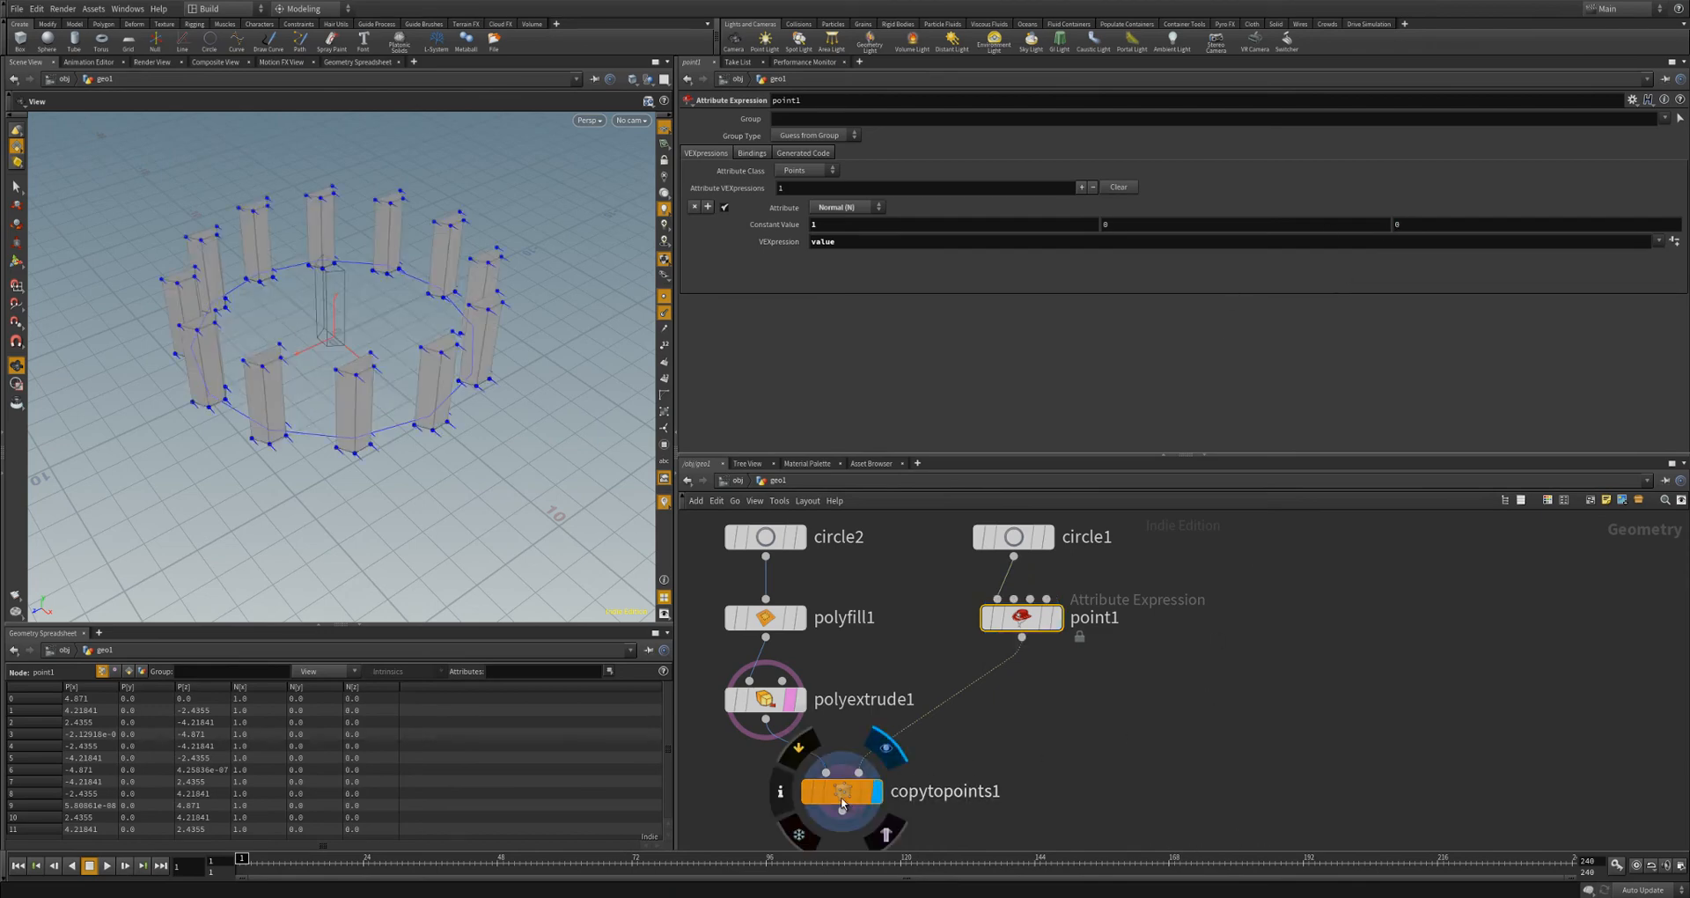
left_click(841, 791)
left_click_drag(436, 455, 464, 504)
left_click_drag(462, 404, 559, 455)
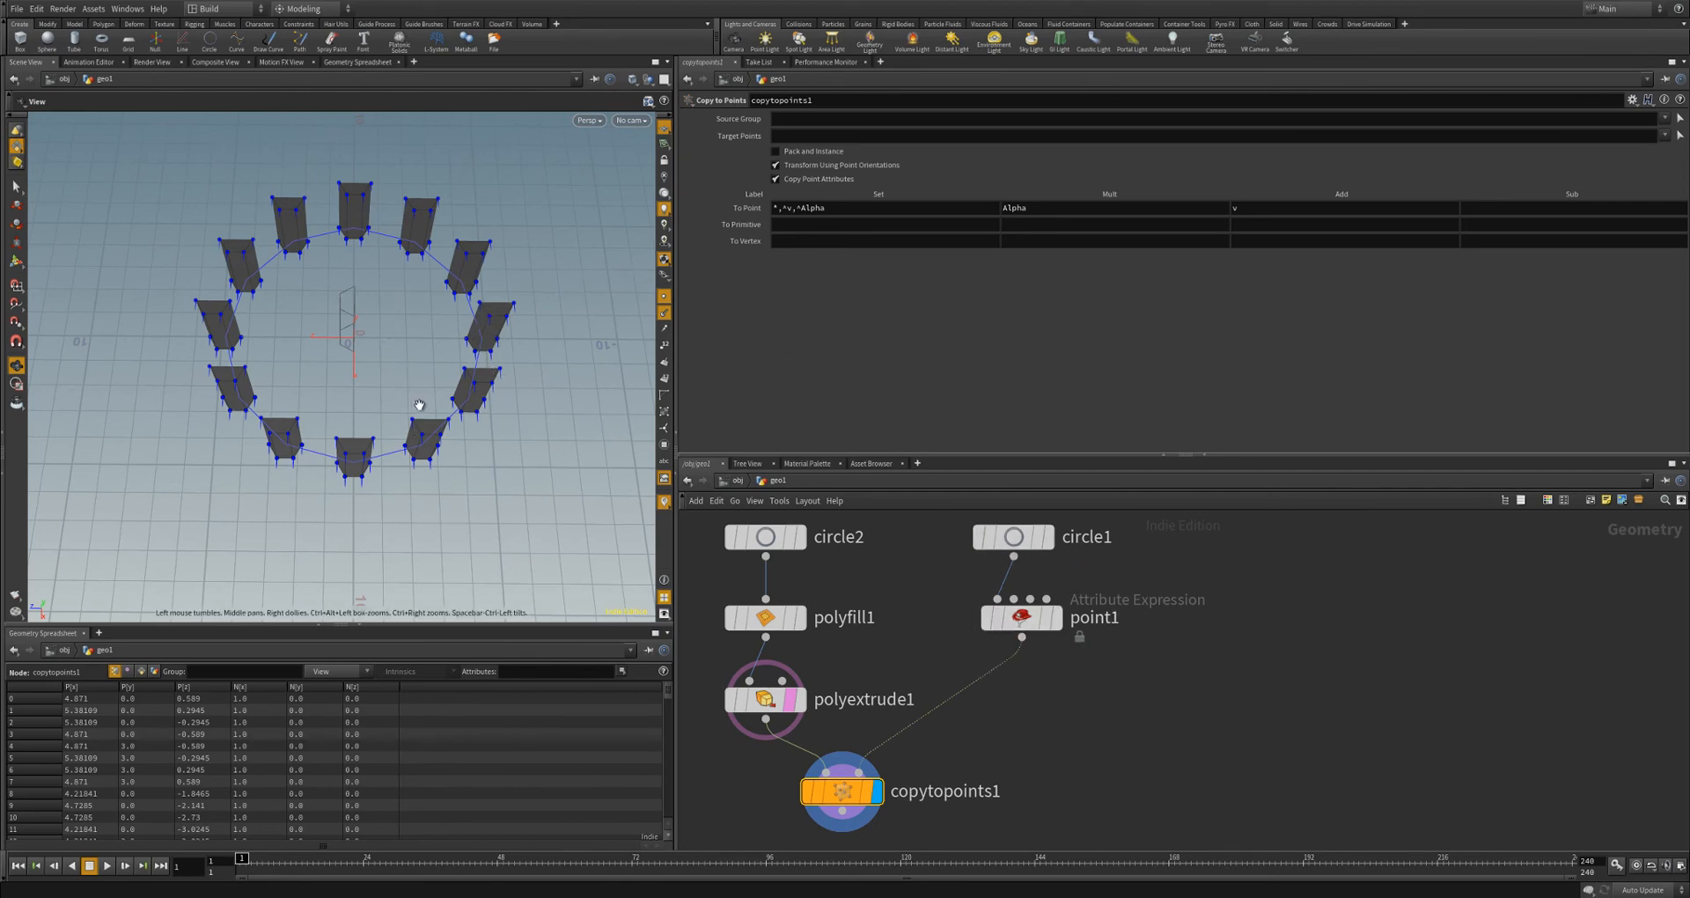
left_click_drag(423, 408, 361, 403)
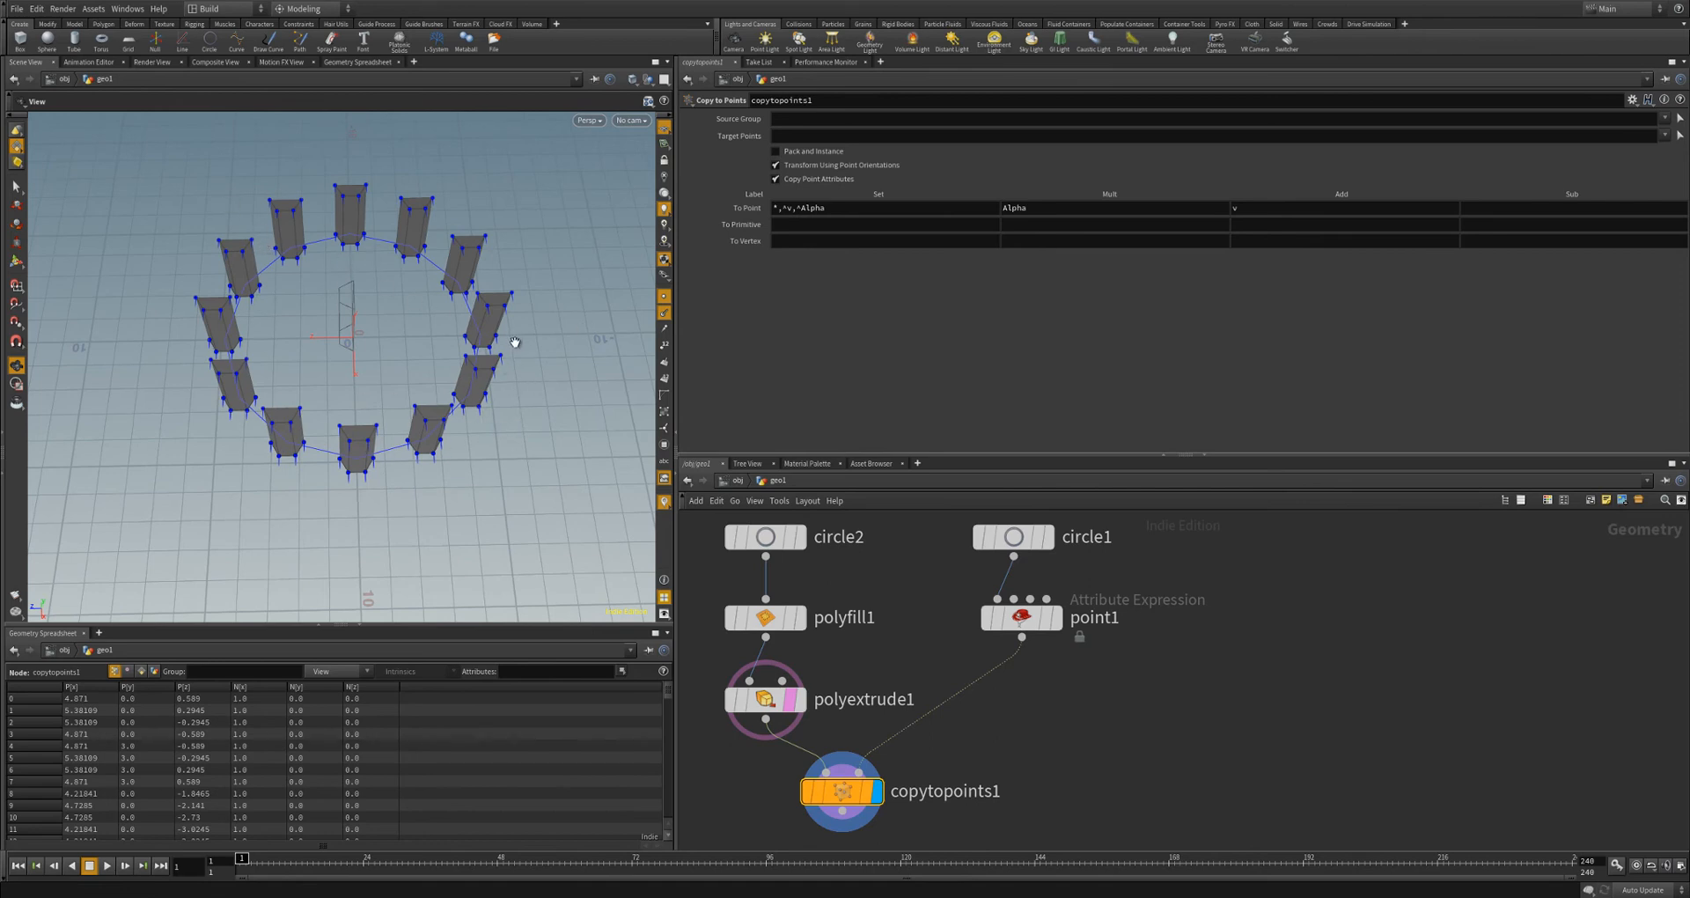
left_click_drag(458, 314, 431, 224)
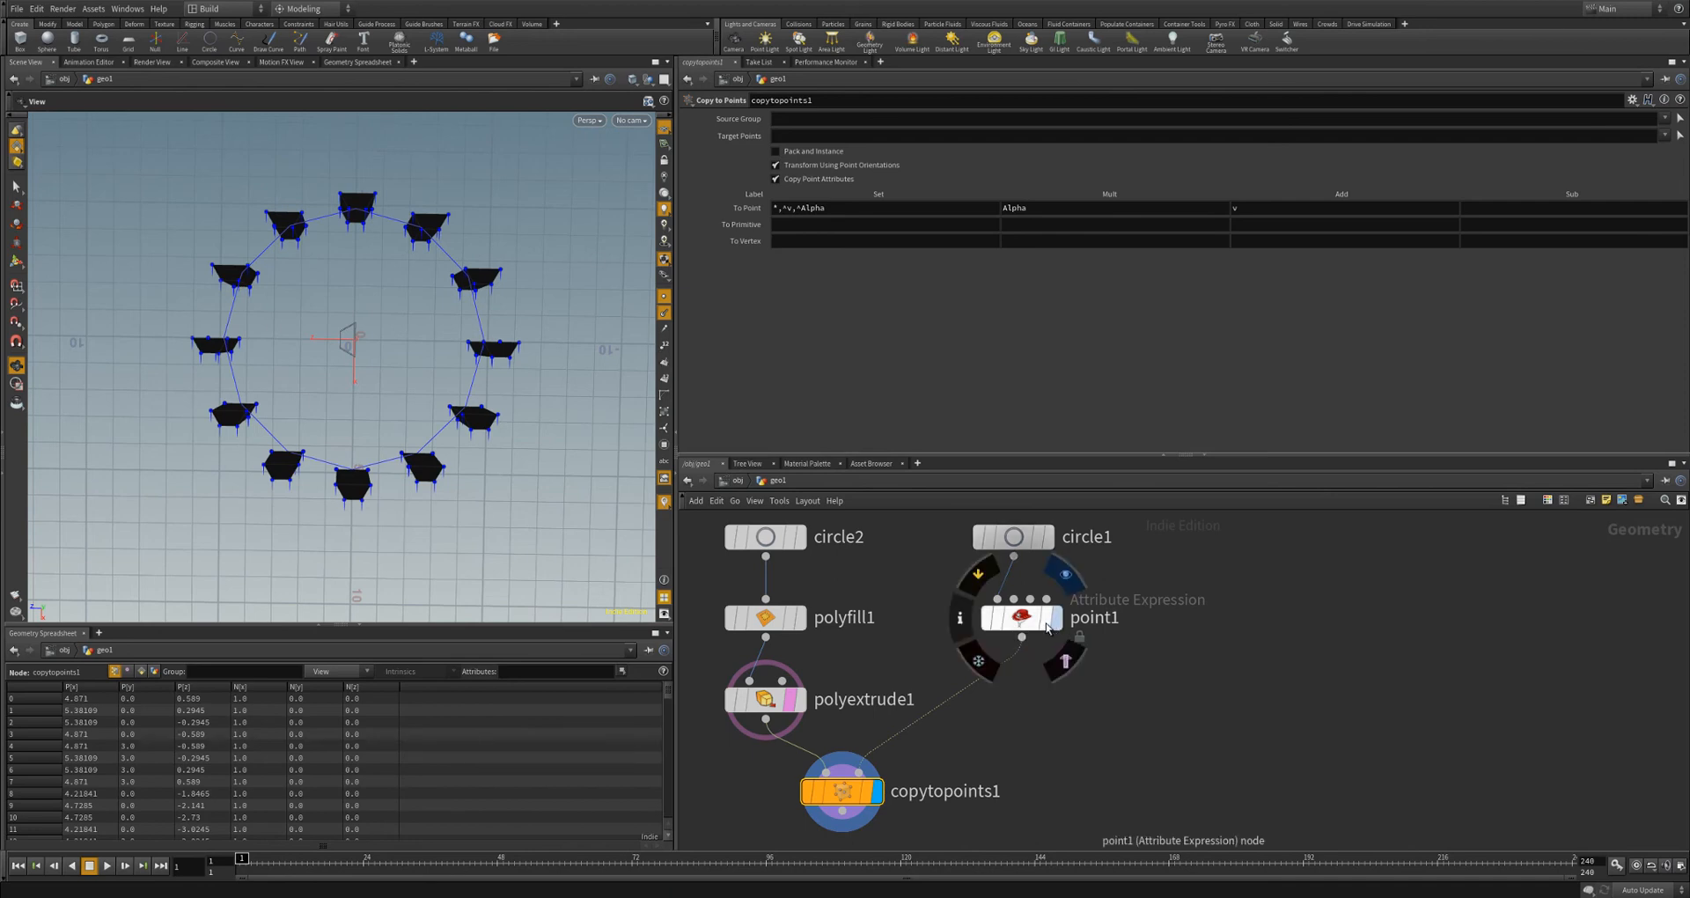
- Display the Point node and set its Normal VEXpression to @P
left_click(1055, 627)
left_click(1021, 618)
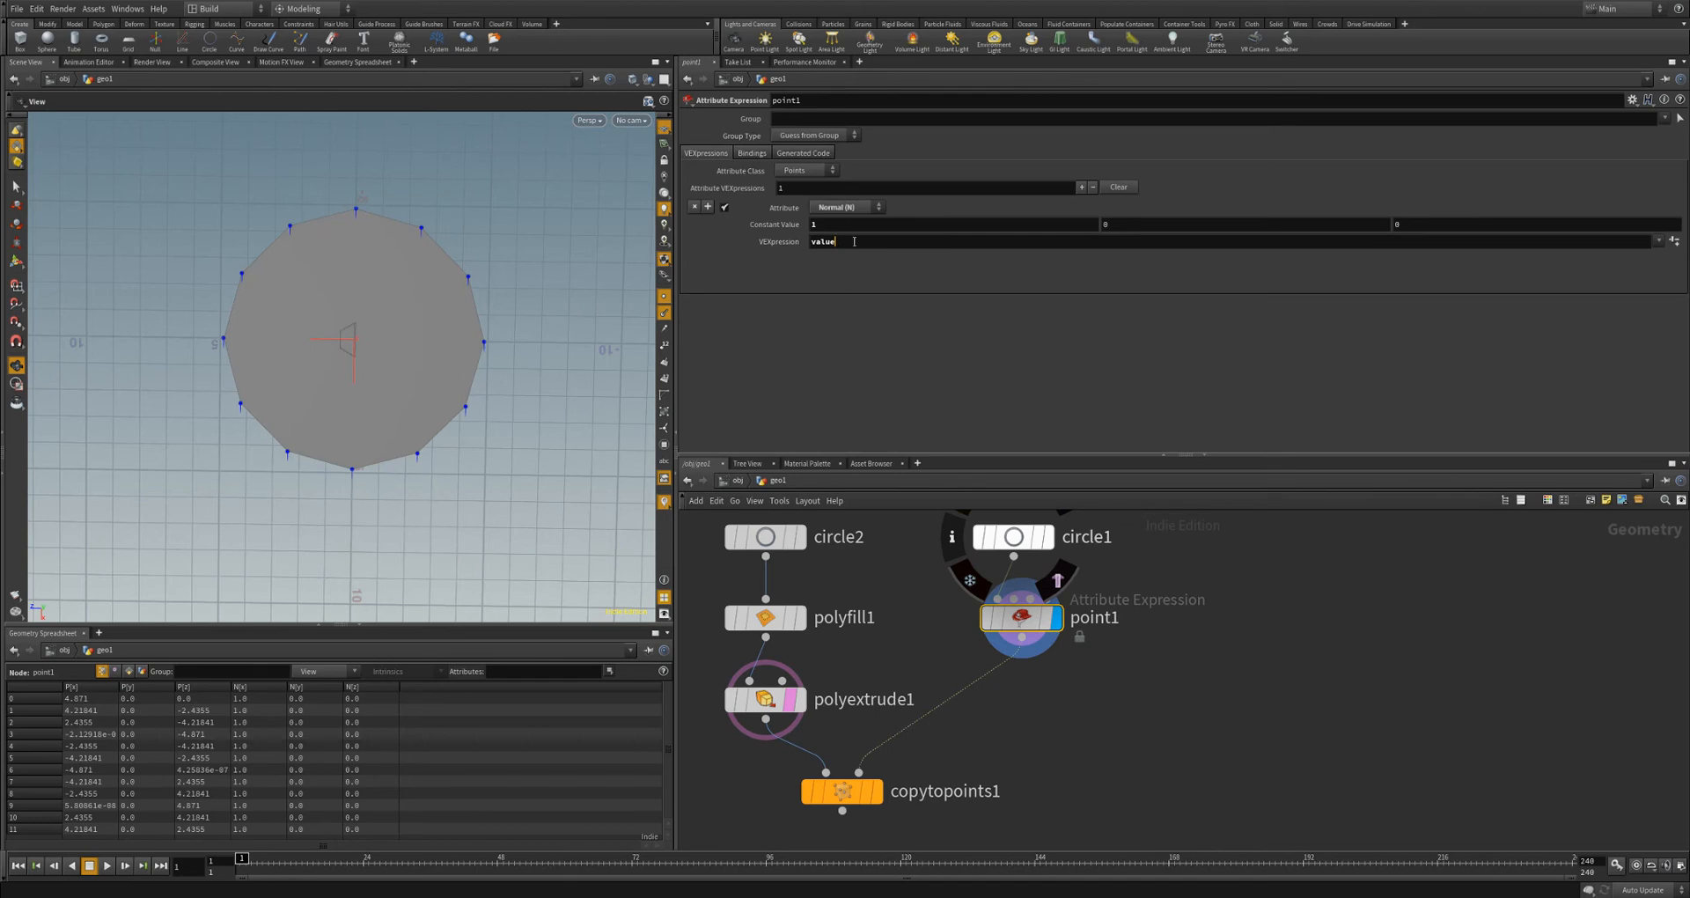
left_click_drag(794, 258, 738, 265)
type("@P")
key("Return")
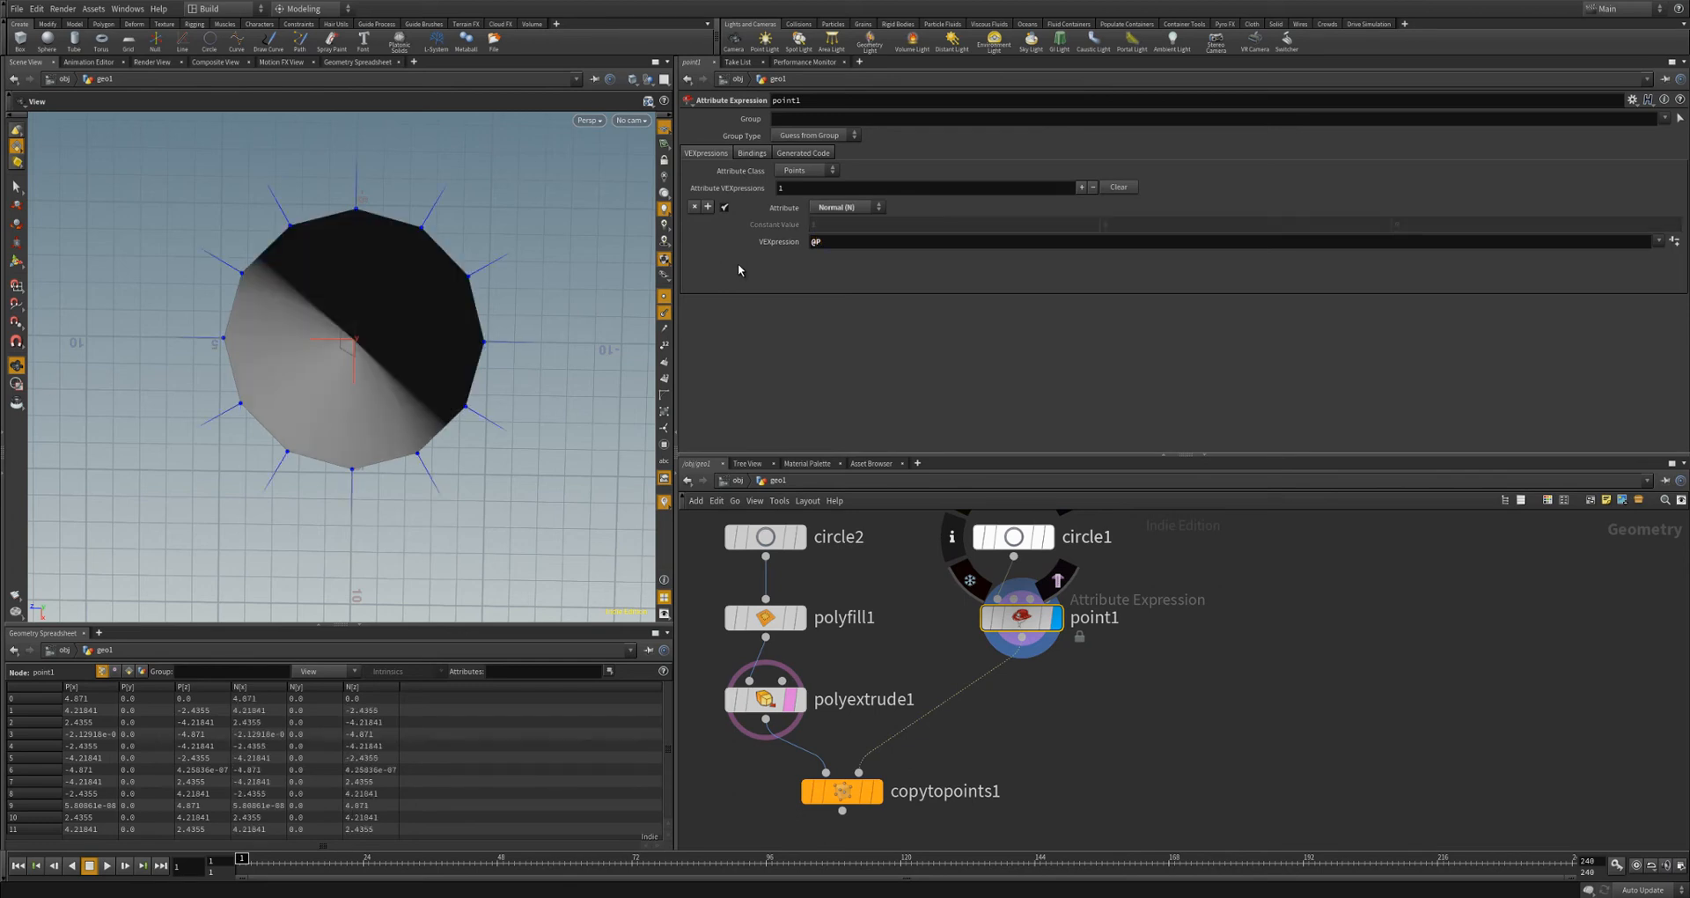
right_click_drag(480, 441, 458, 432)
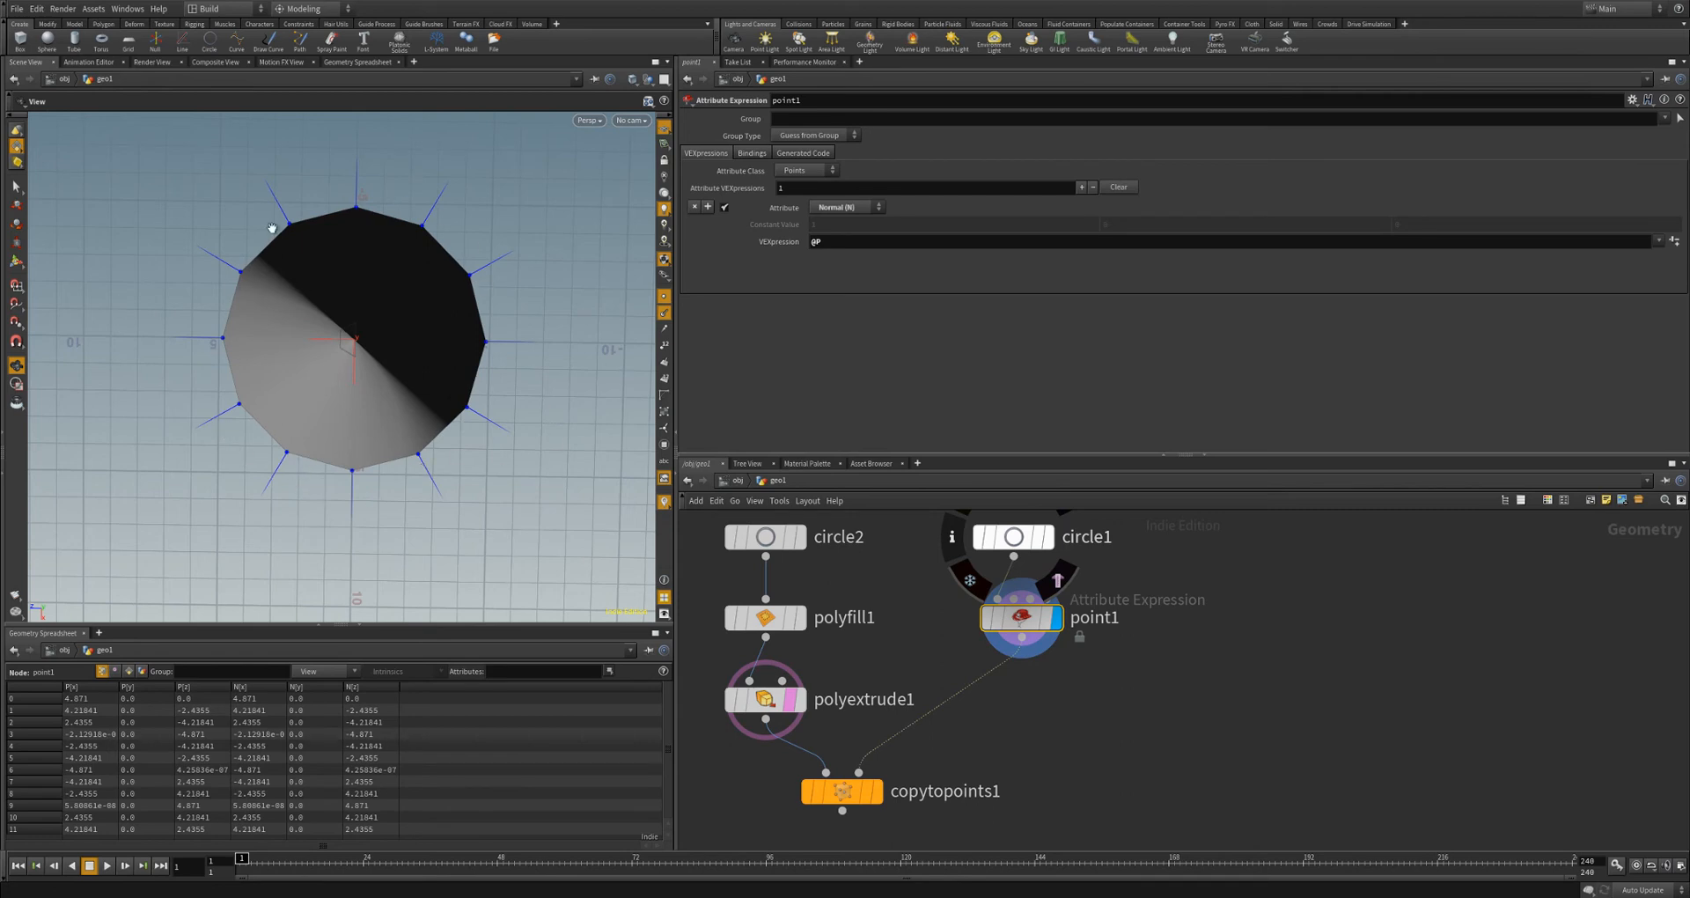
- Display the Copy to Points result with point markers and normals hidden, and inspect the copies around the circle
left_click(876, 791)
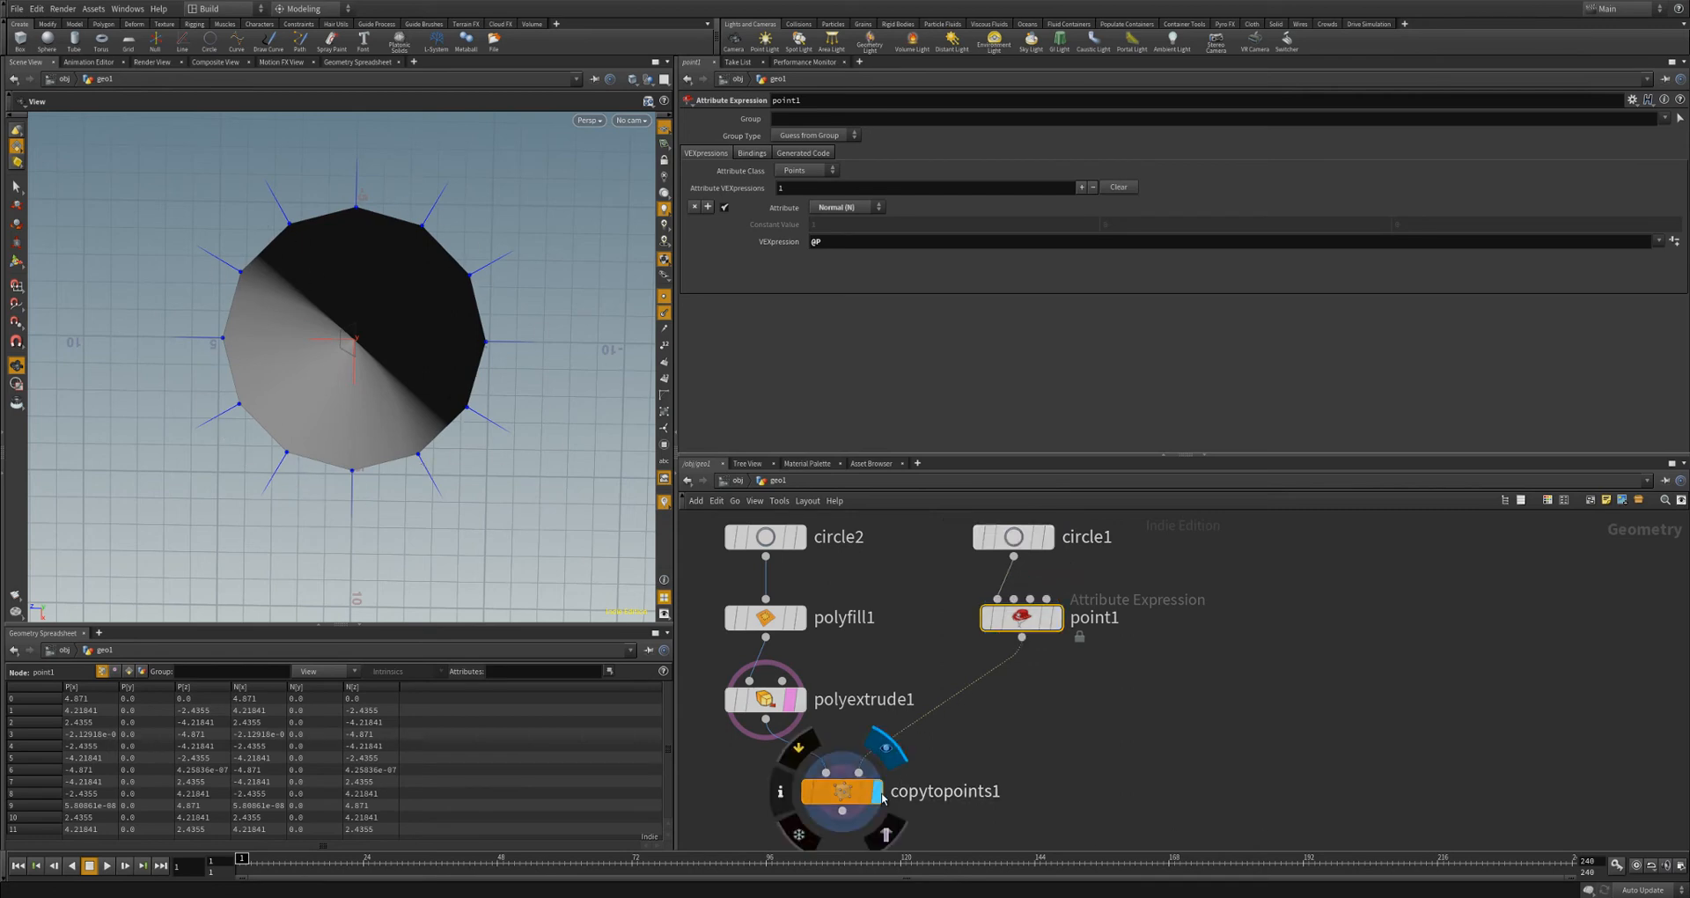
left_click(846, 792)
left_click_drag(511, 524, 254, 456)
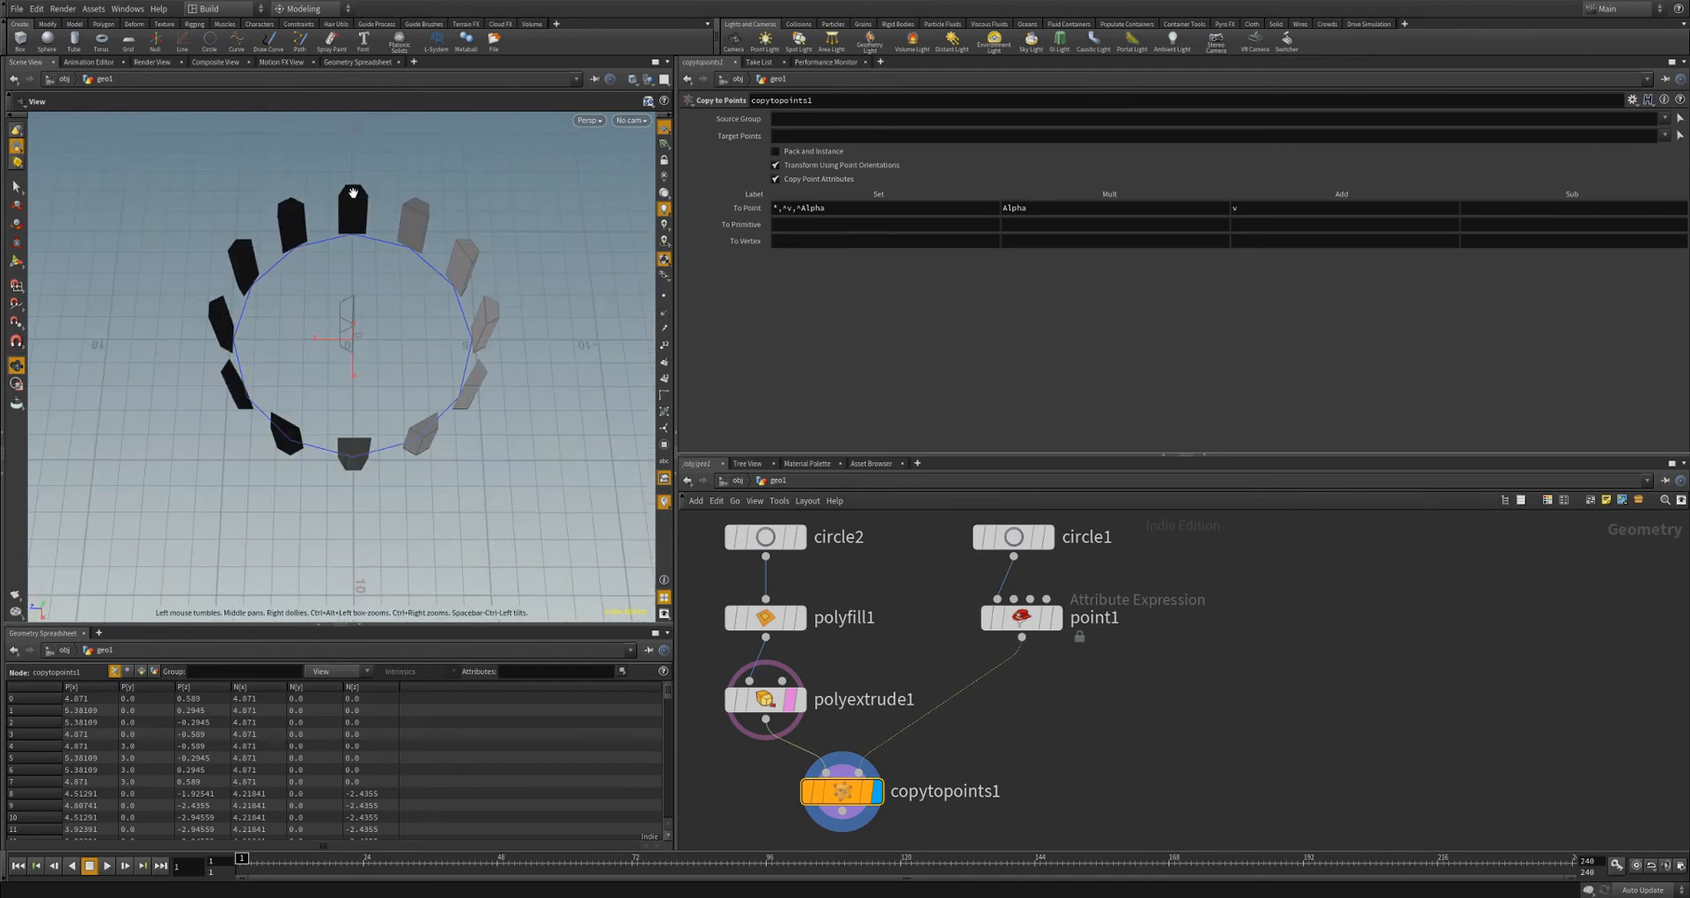
left_click_drag(499, 303, 499, 334)
left_click_drag(431, 436, 584, 351)
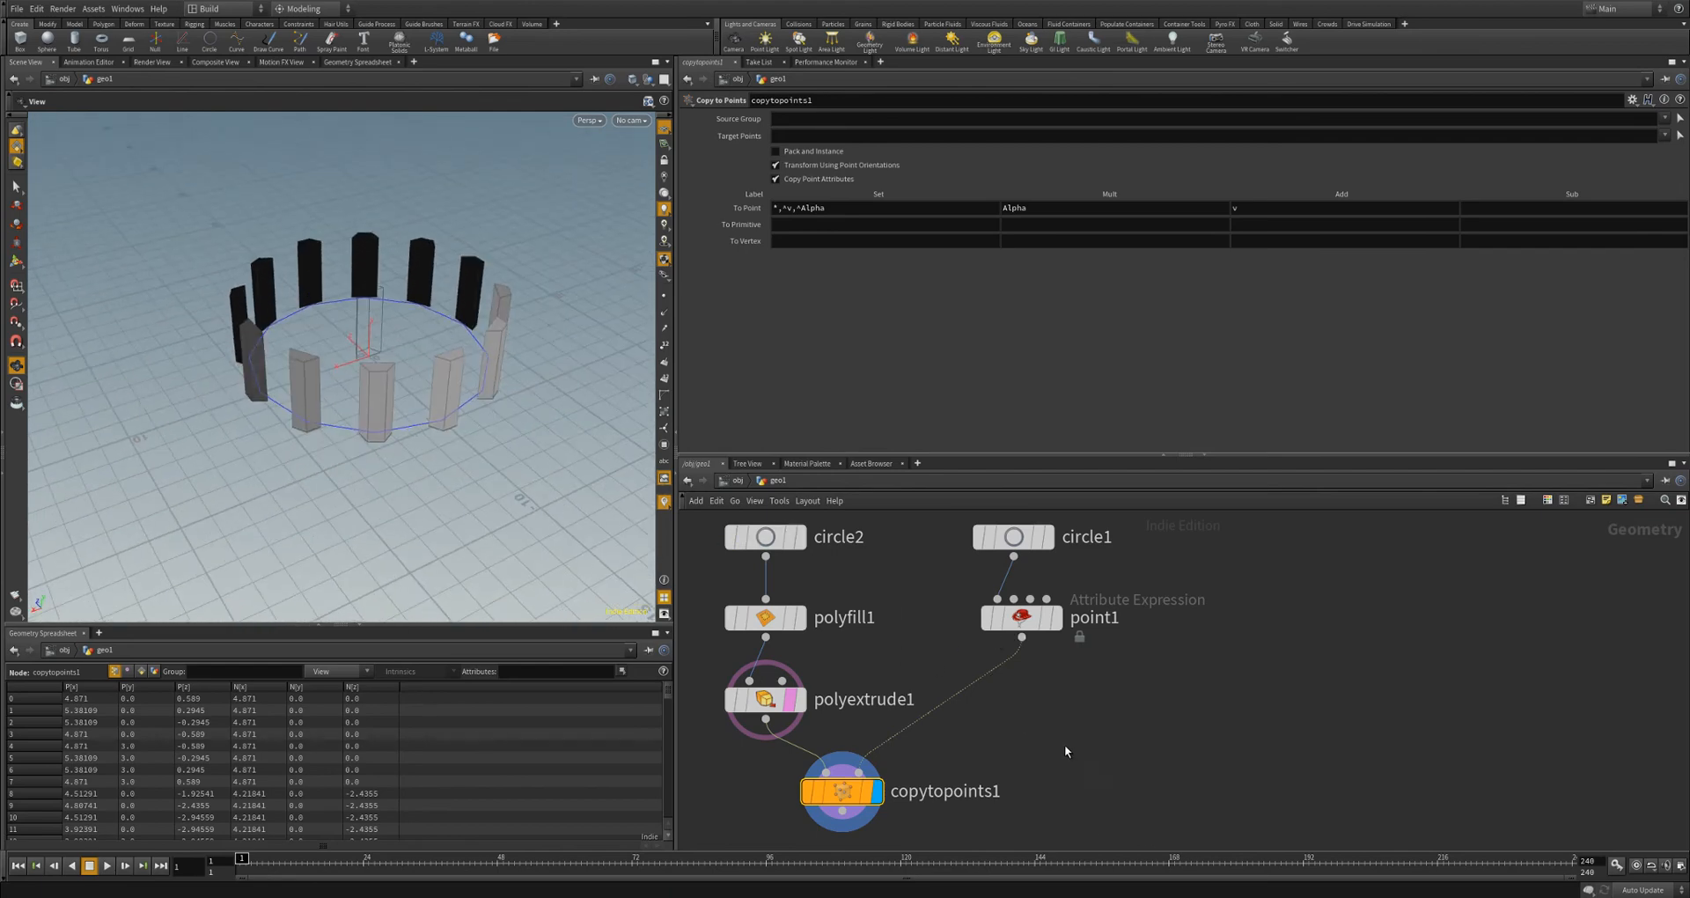
- Negate the Point node's Normal VEXpression to -@P so the copies face the circle's centre
left_click(1021, 617)
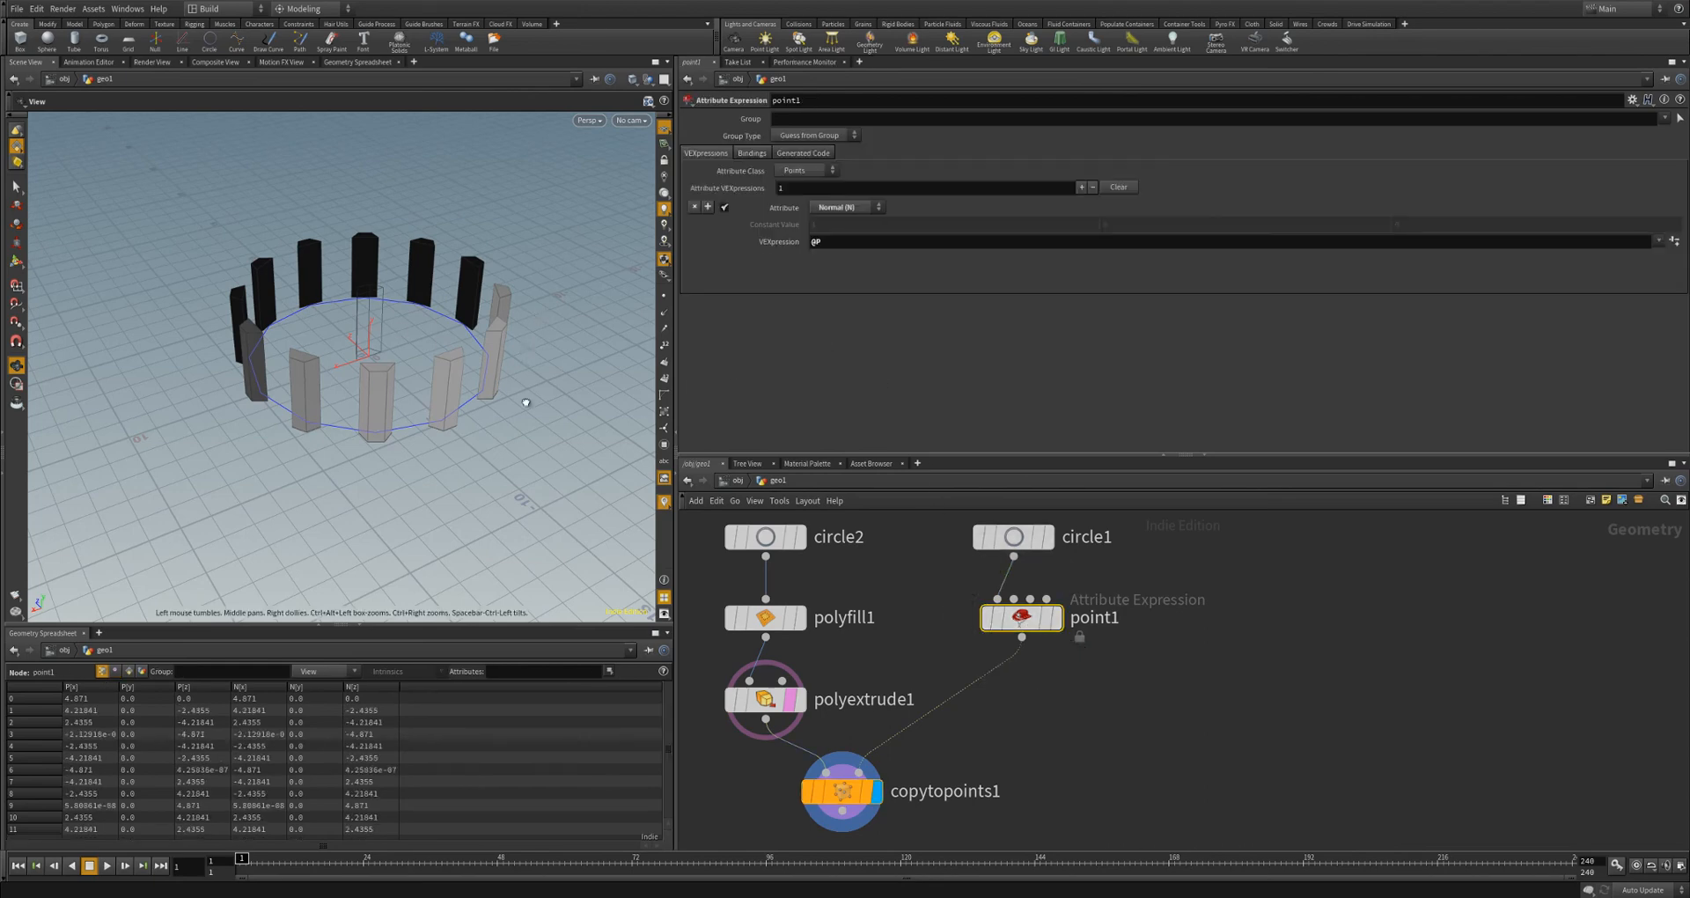
left_click_drag(528, 399, 546, 475)
type("-")
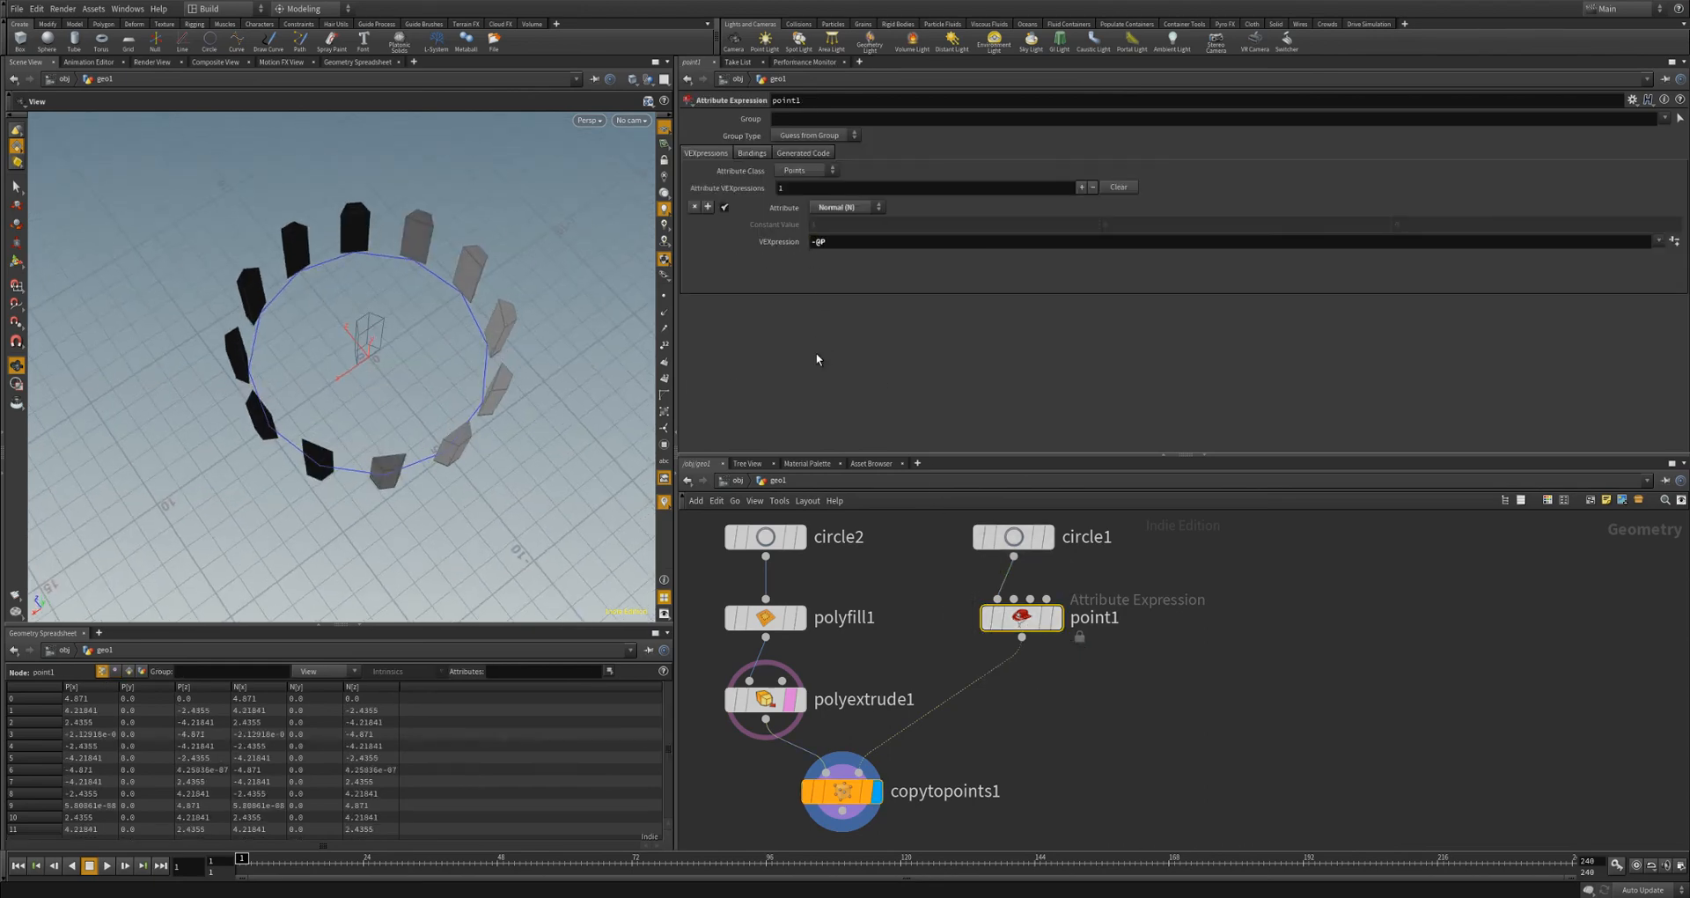
key("Return")
- Reduce the first circle's uniform scale to 2.689 and its divisions to 5
left_click(1013, 536)
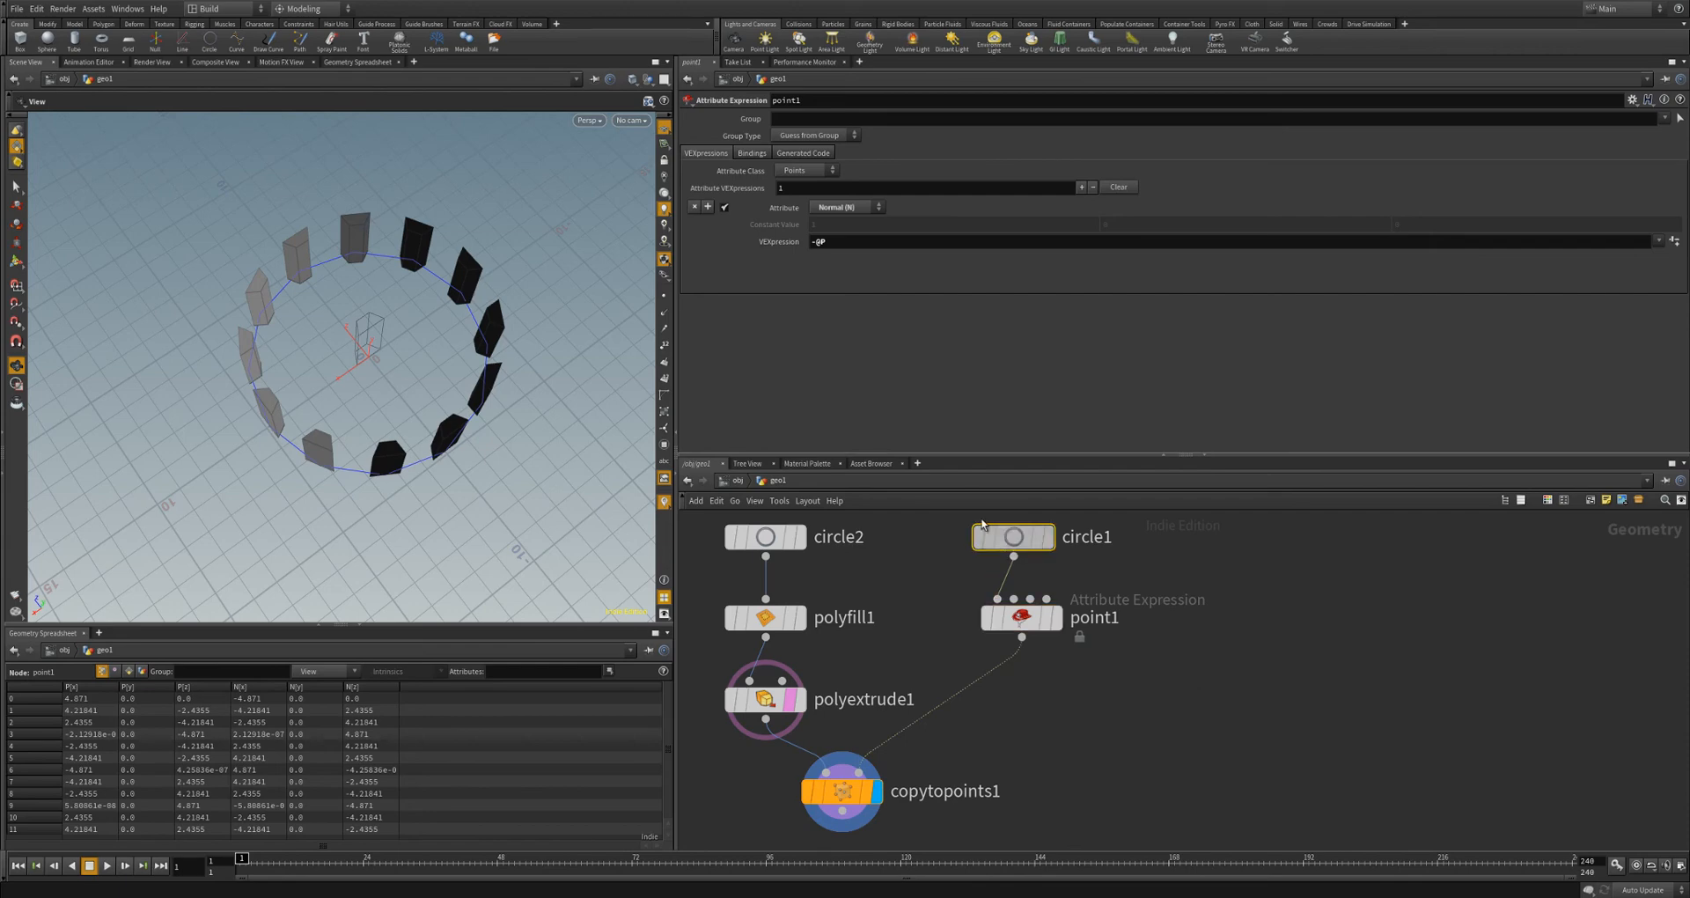
left_click(1108, 186)
left_click_drag(1106, 183, 960, 228)
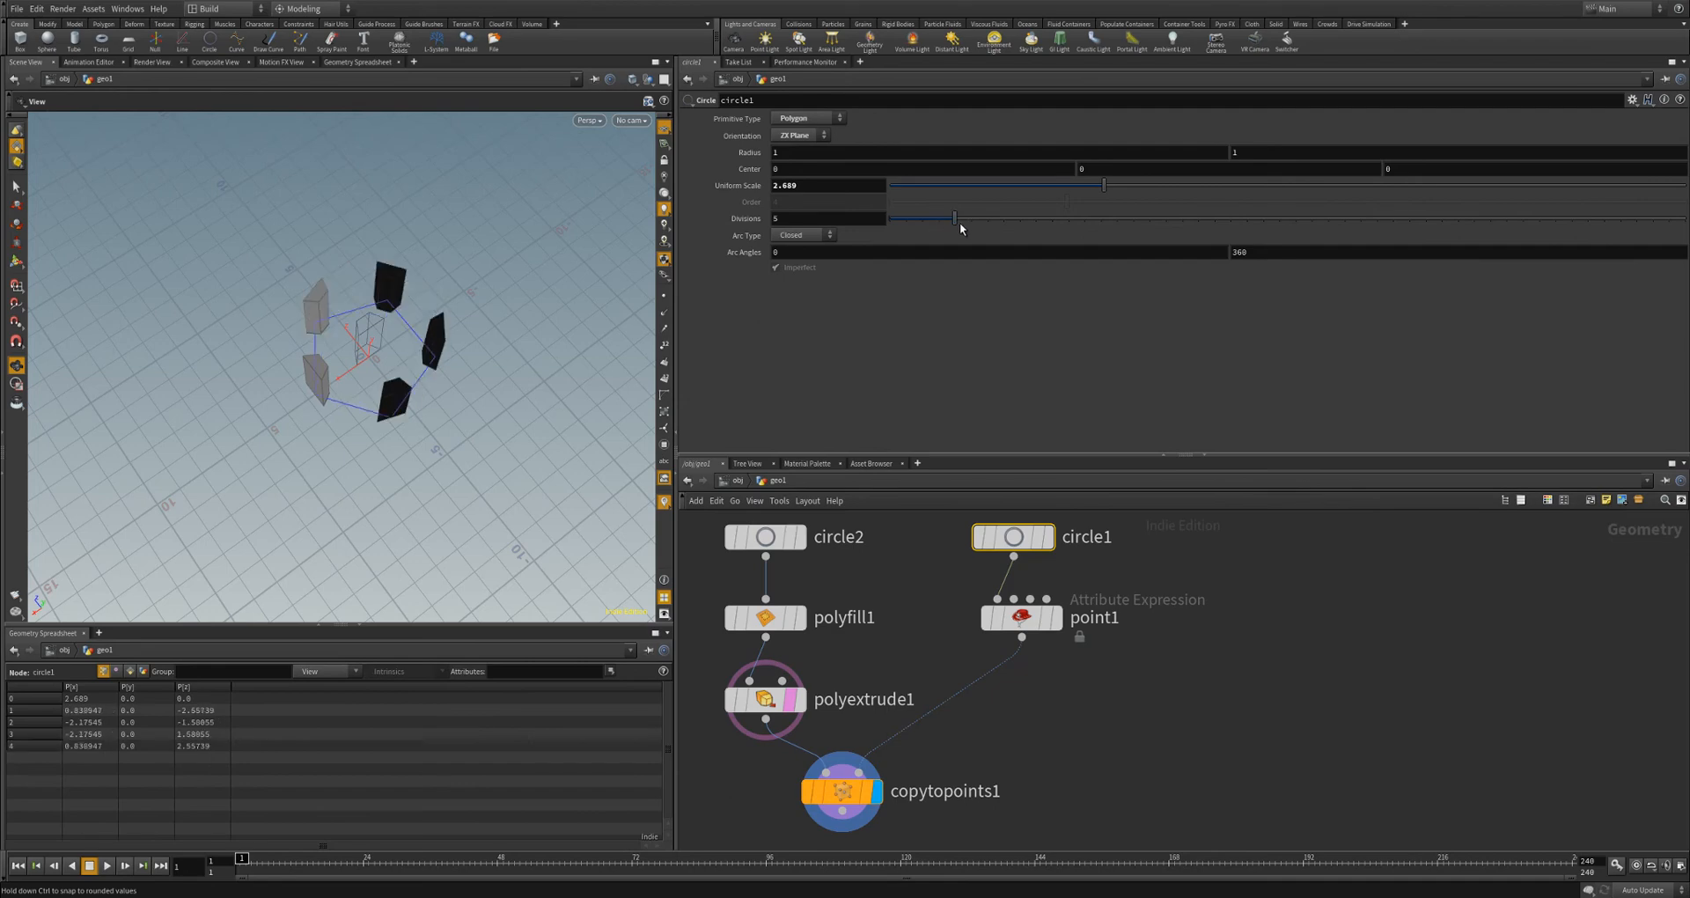
- Set the first circle's uniform scale to 2.191 and its divisions to 7
left_click_drag(1066, 191, 946, 190)
right_click_drag(362, 431, 679, 393)
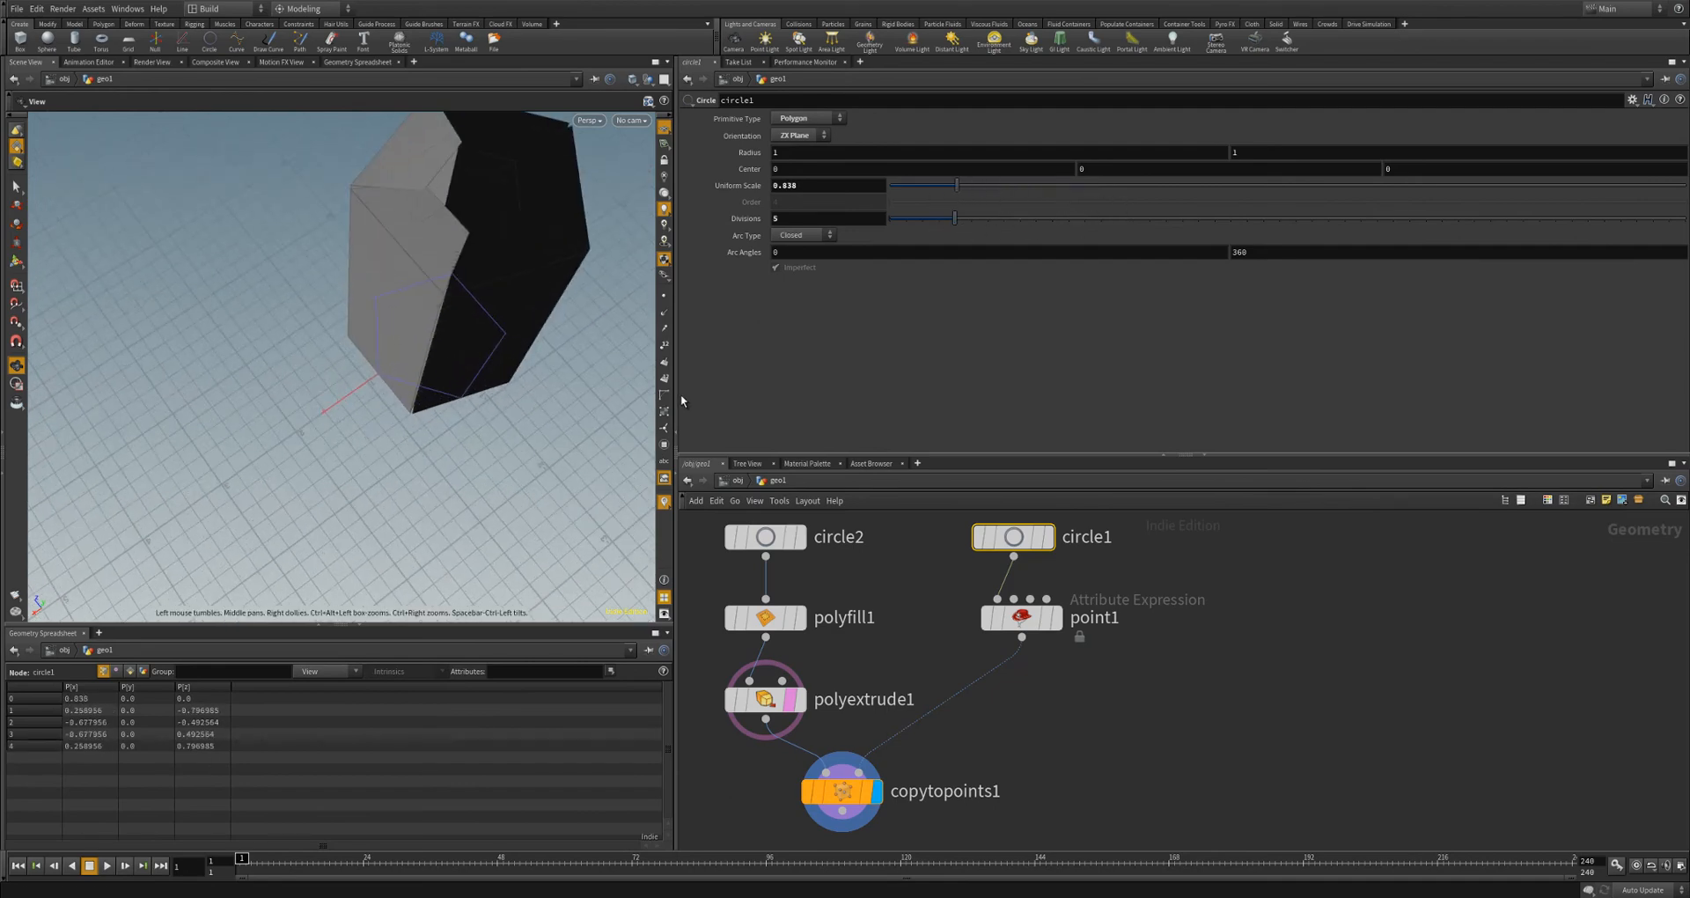
left_click_drag(484, 410, 310, 483)
right_click_drag(310, 483, 262, 495)
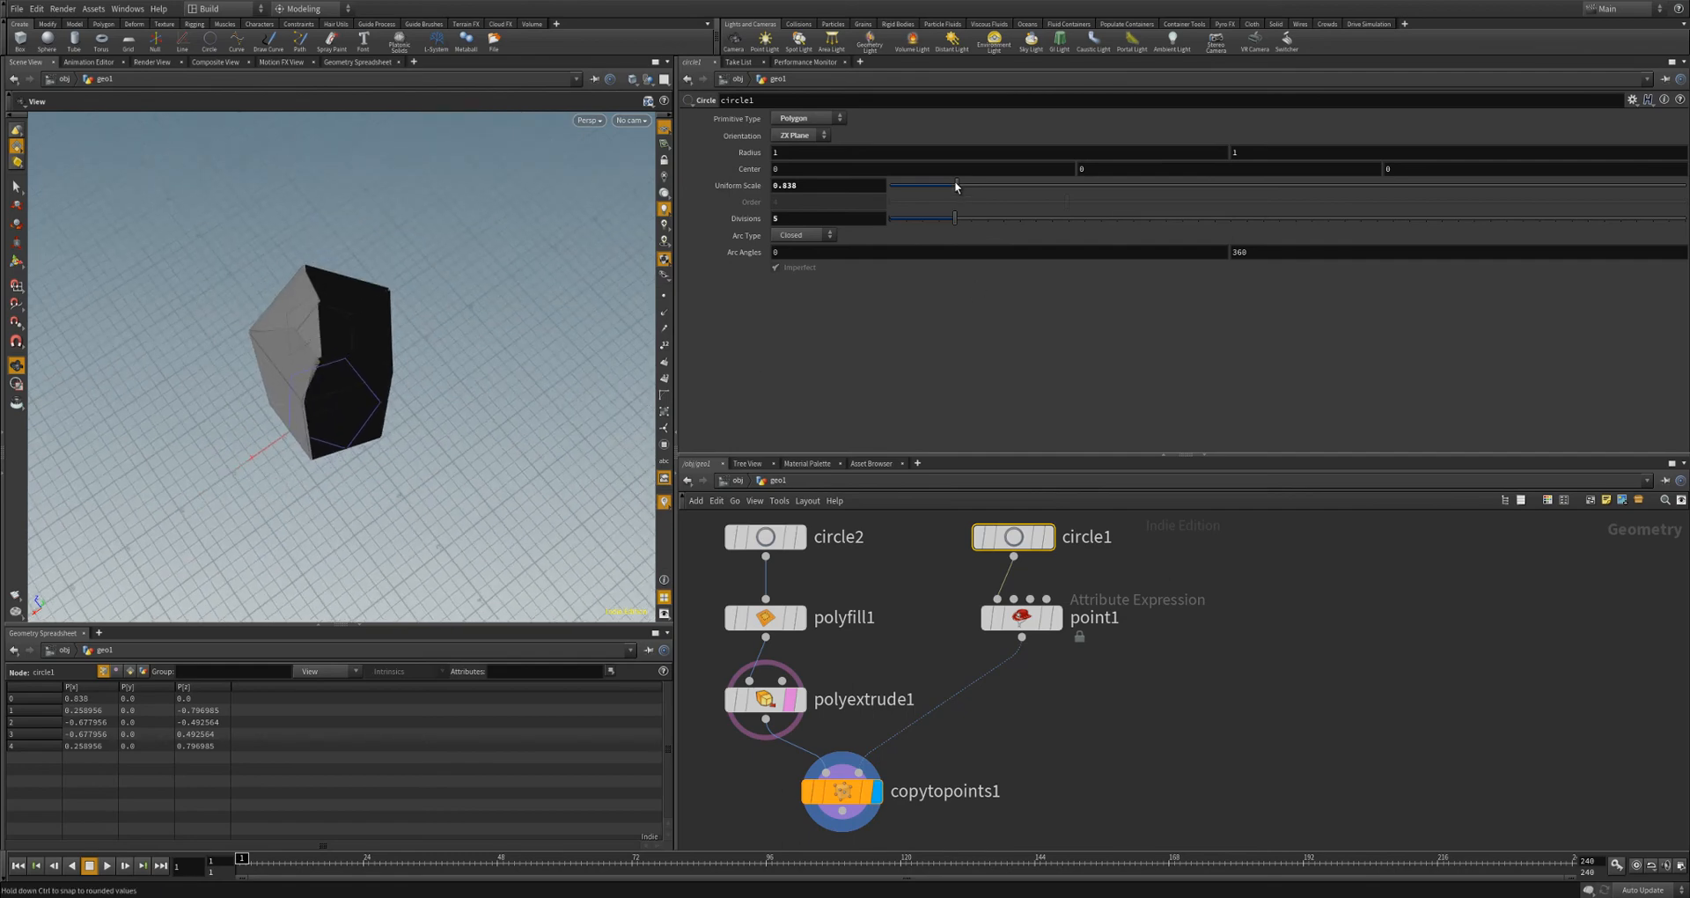
mouse_move(956, 183)
left_mouse_down()
mouse_move(1053, 194)
mouse_move(1027, 215)
mouse_move(949, 214)
left_mouse_up()
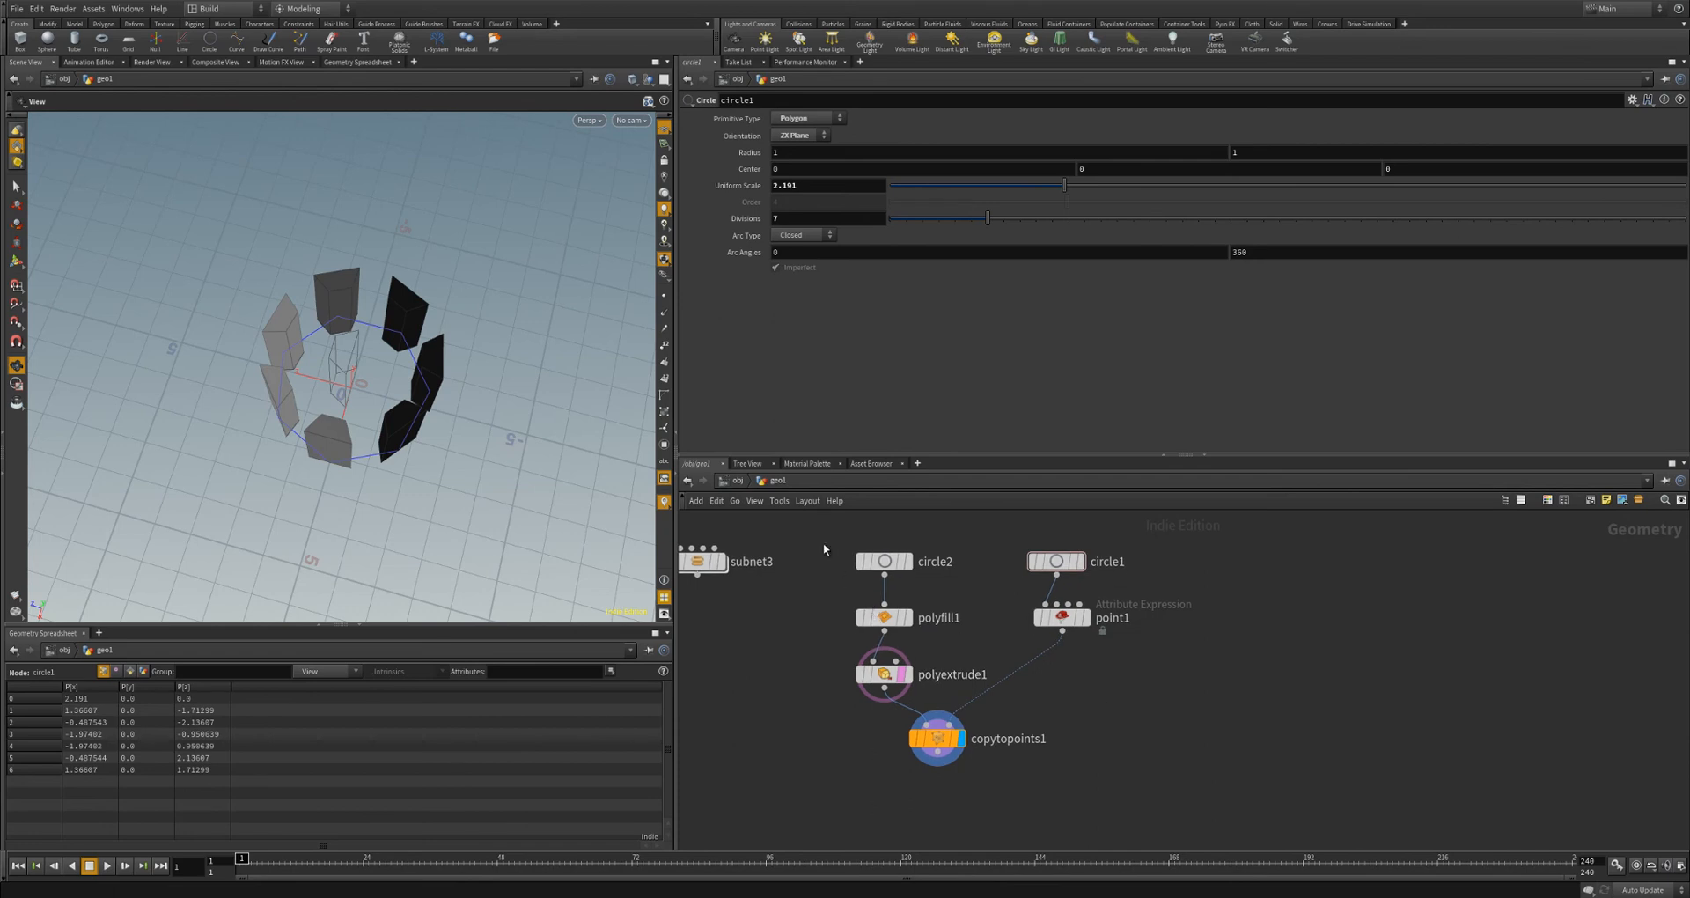
- Collapse the circle, PolyFill, PolyExtrude, Point and Copy to Points nodes into one subnetwork and park it beside subnet3
left_click_drag(822, 542, 1191, 791)
key("shift+c")
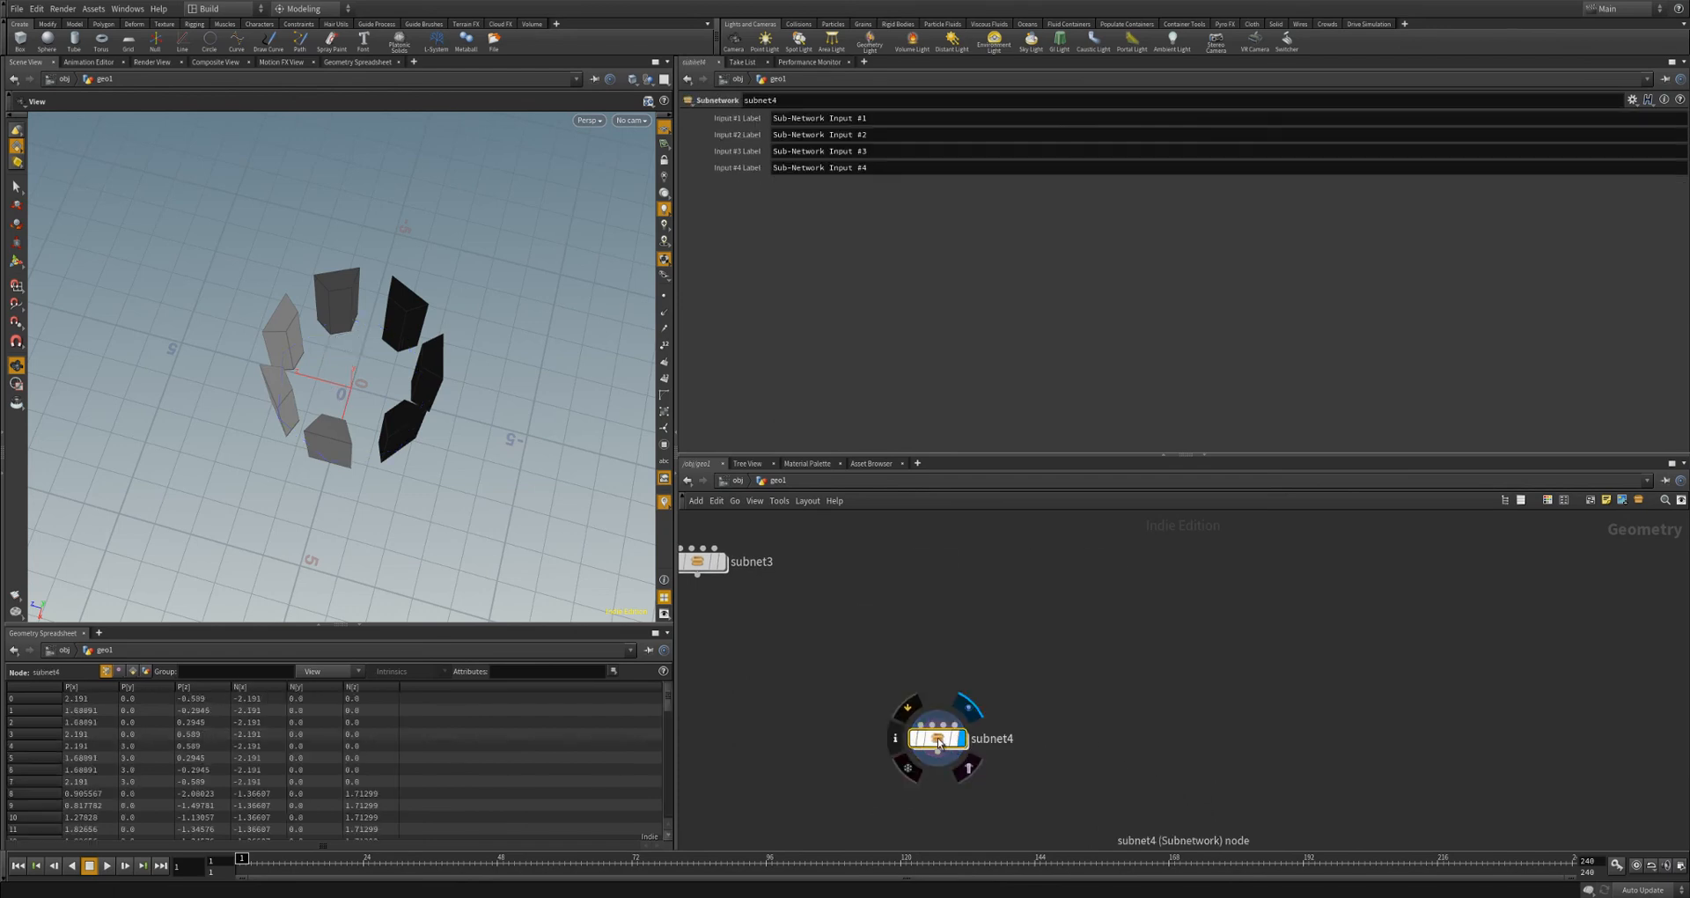
left_click_drag(935, 738, 850, 562)
middle_click_drag(979, 652, 832, 675)
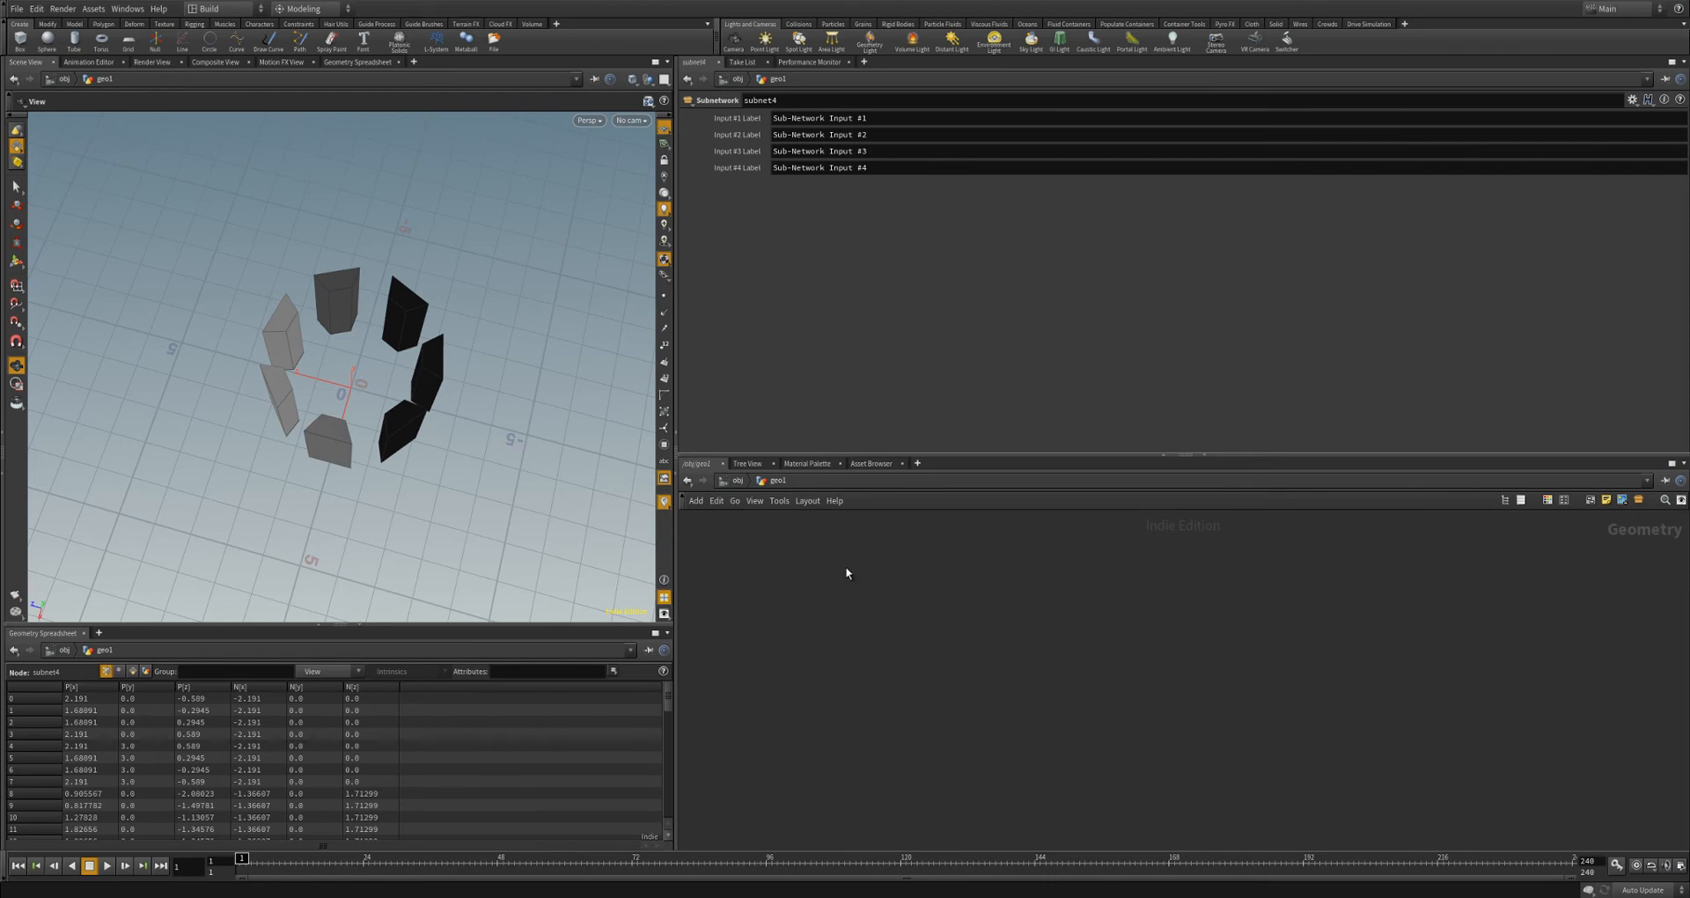
- Add a Line node in the cleared network area, display it, and set its length to 8.697
key("Tab")
type("circle")
key("Return")
left_click(845, 567)
left_click(872, 589)
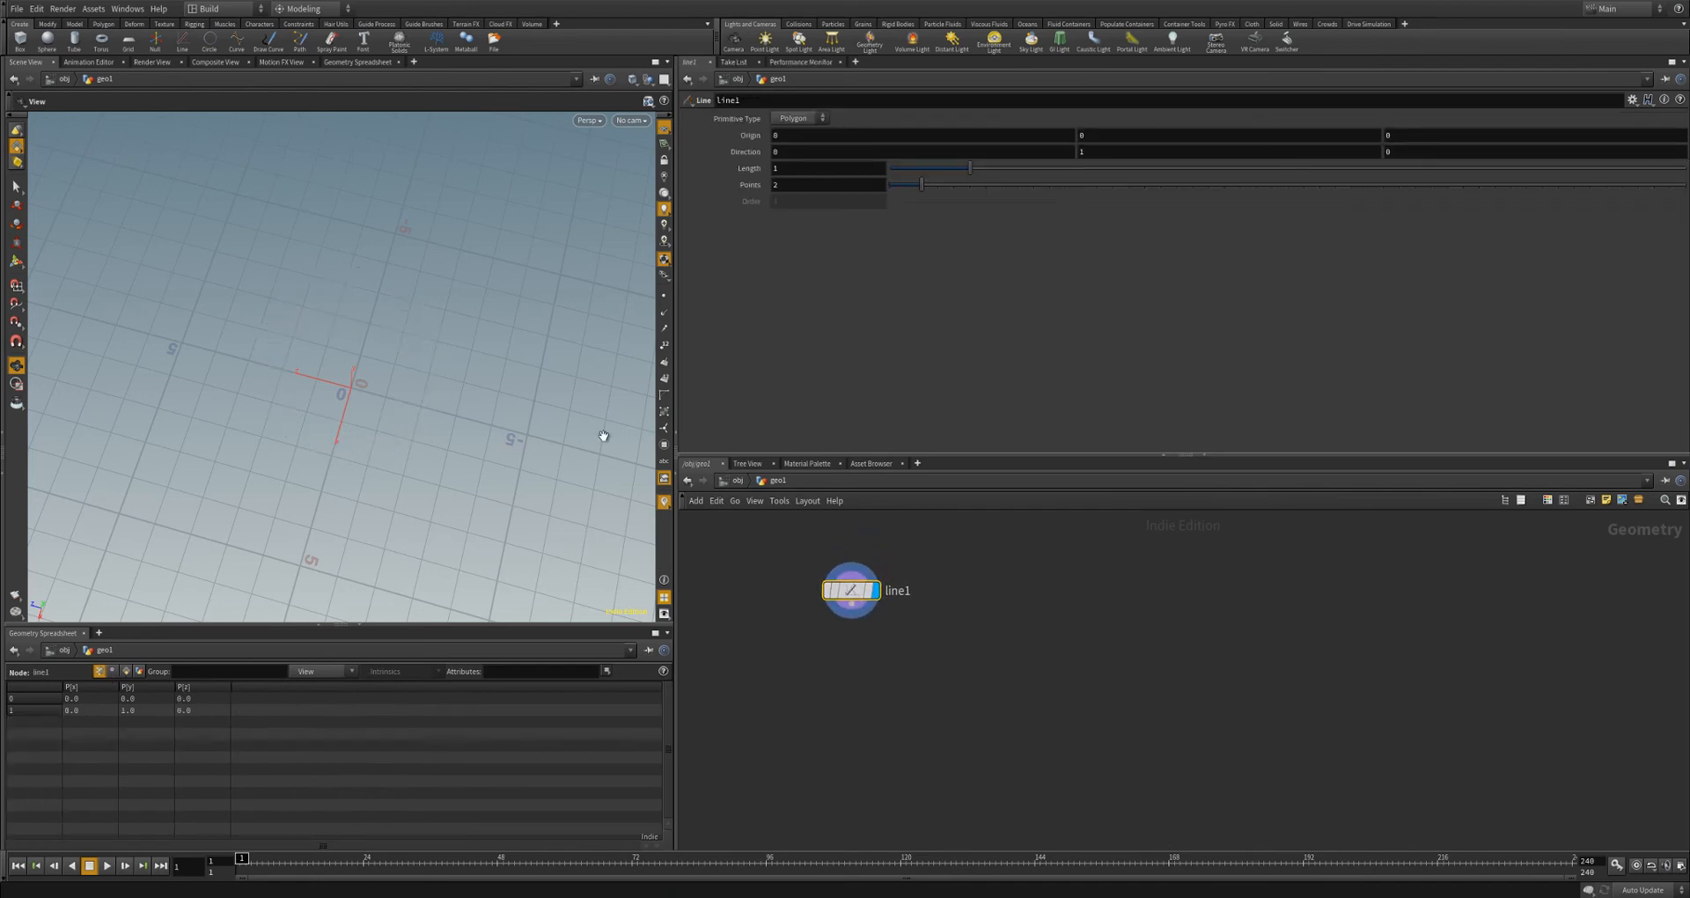
left_click_drag(603, 436, 491, 400)
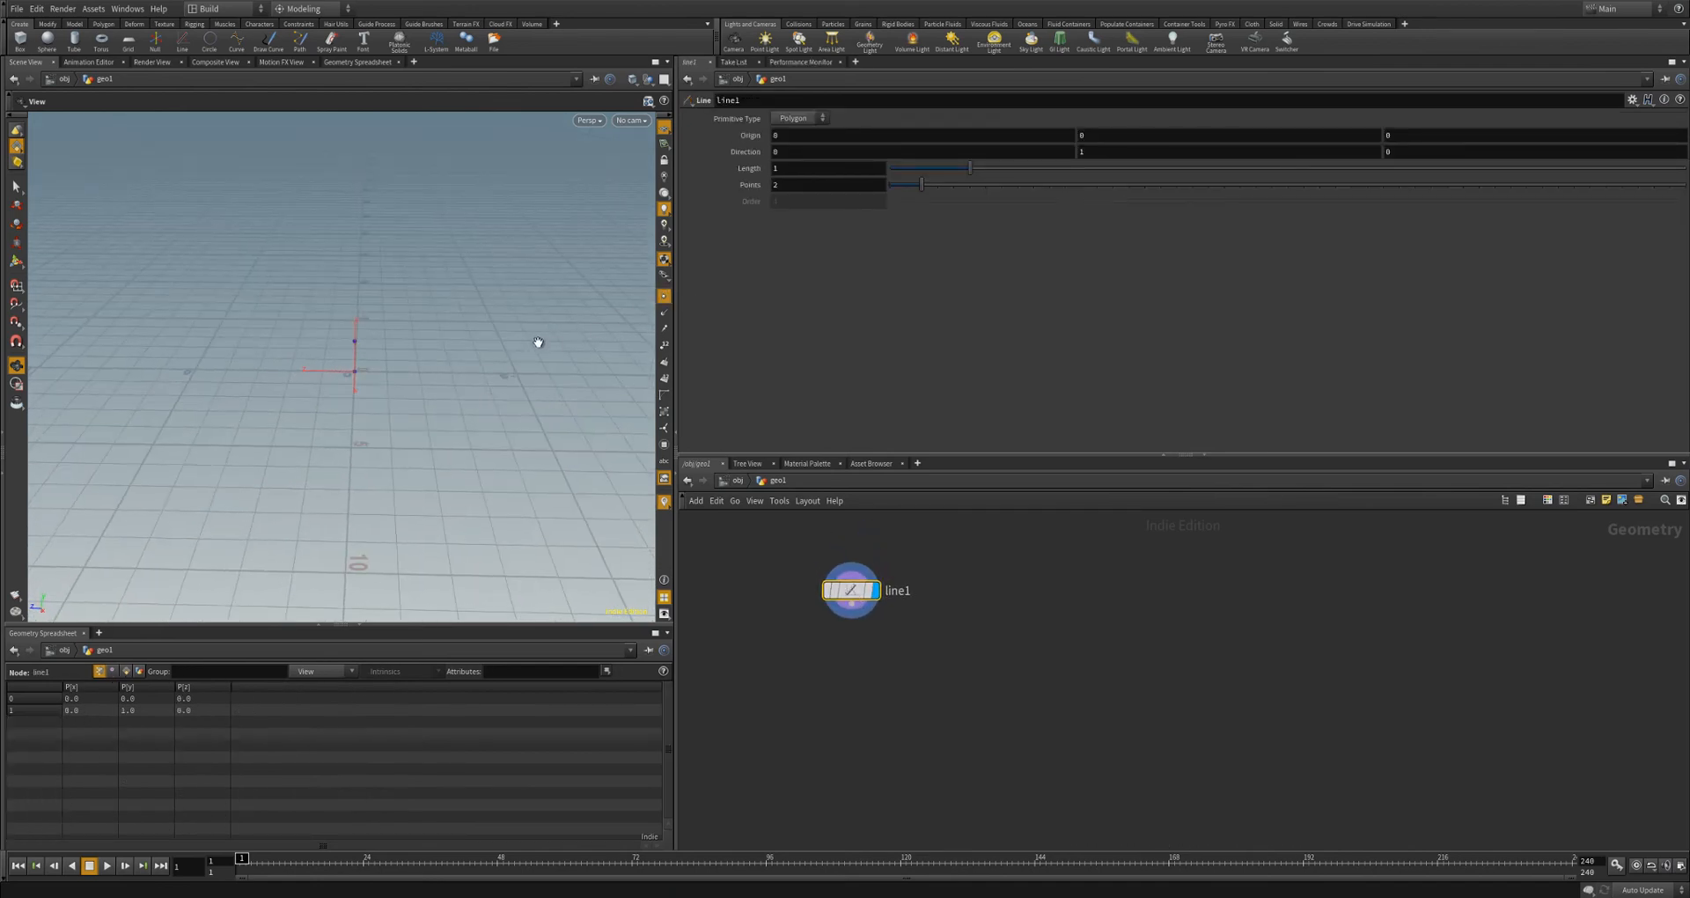
middle_click_drag(370, 395, 355, 434)
scroll(354, 434, "up", 2)
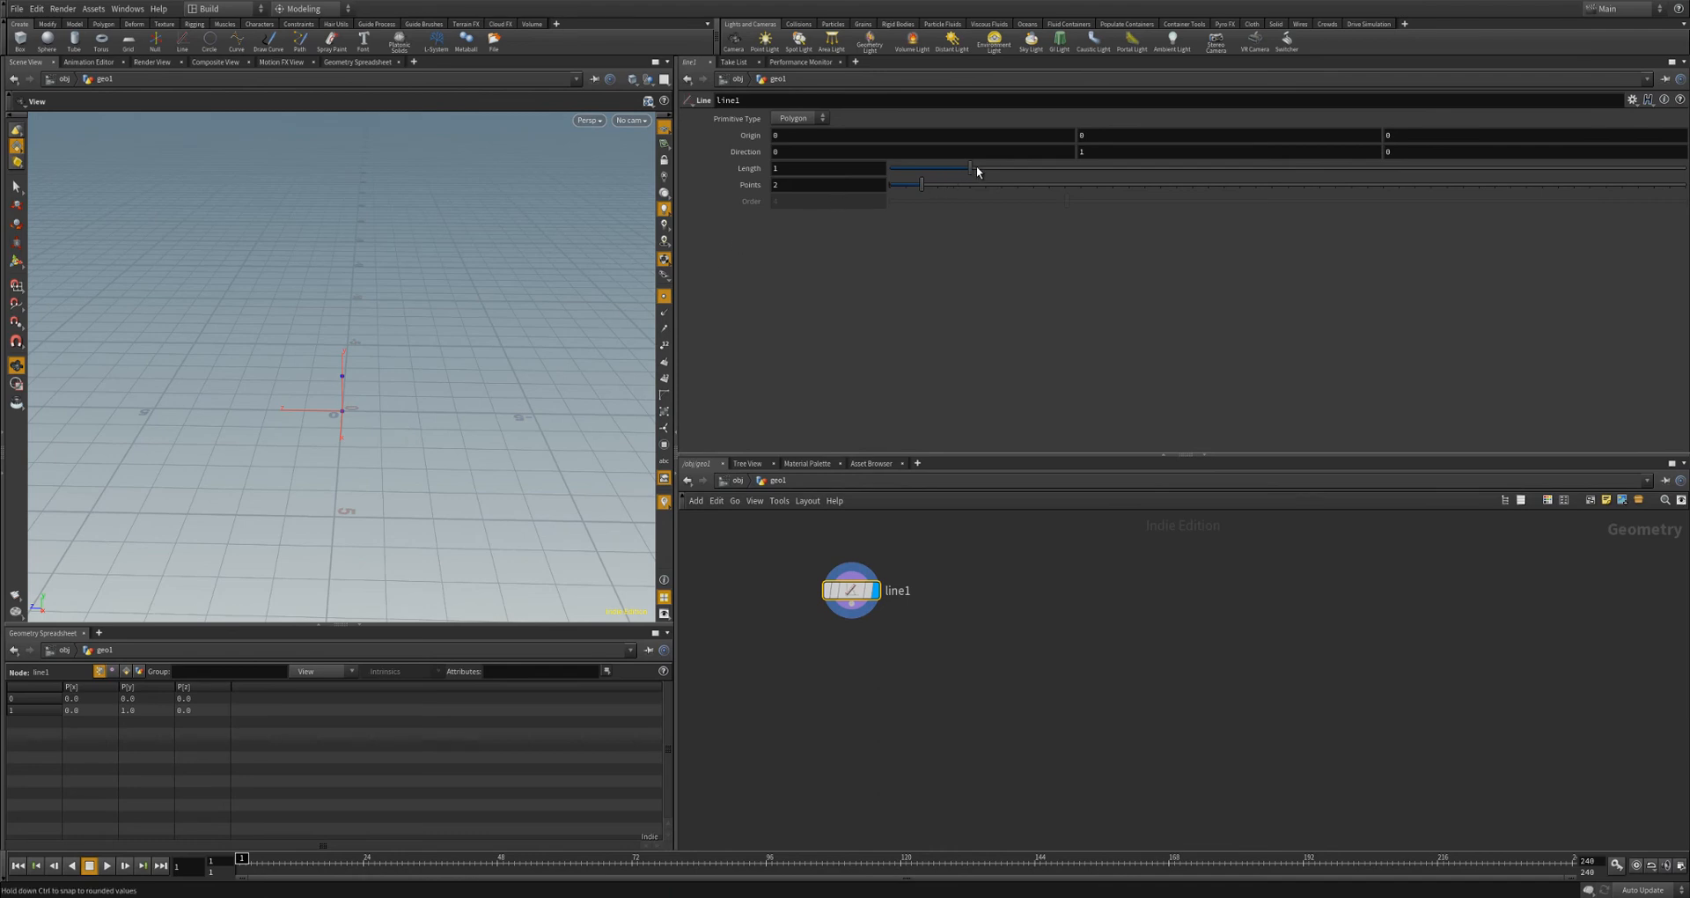
left_click_drag(972, 167, 1586, 170)
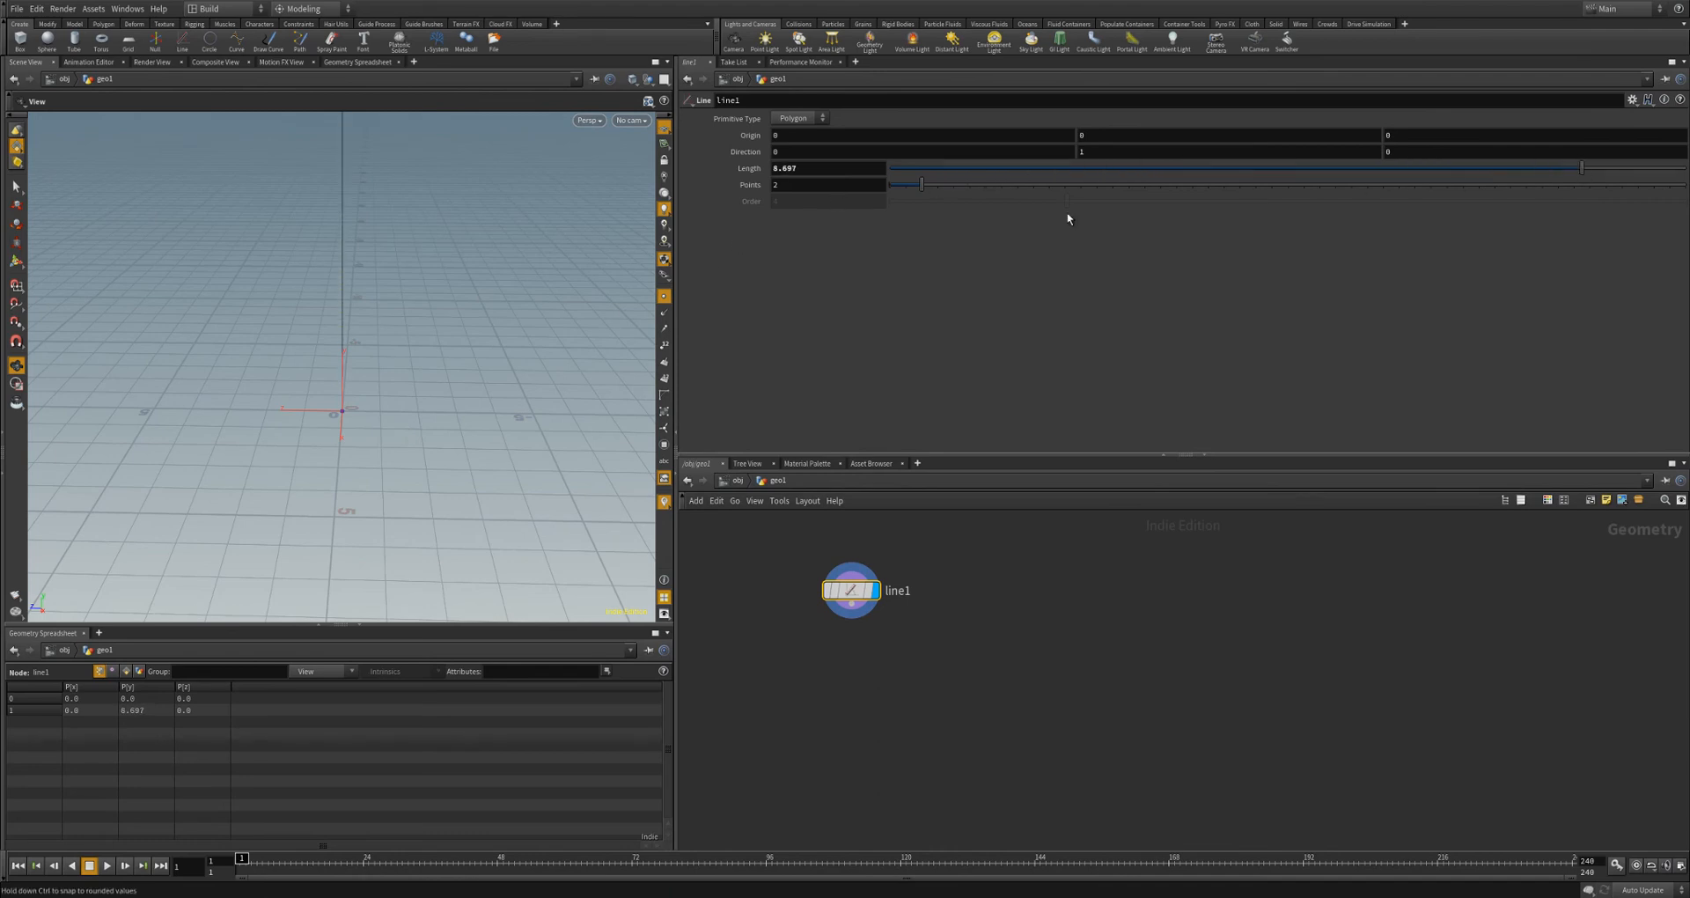
middle_click_drag(566, 256, 544, 403)
scroll(544, 403, "down", 2)
- Link the line's Points to its length with the expression ch("dist")*2, and set the length to 9.197
right_click(817, 167)
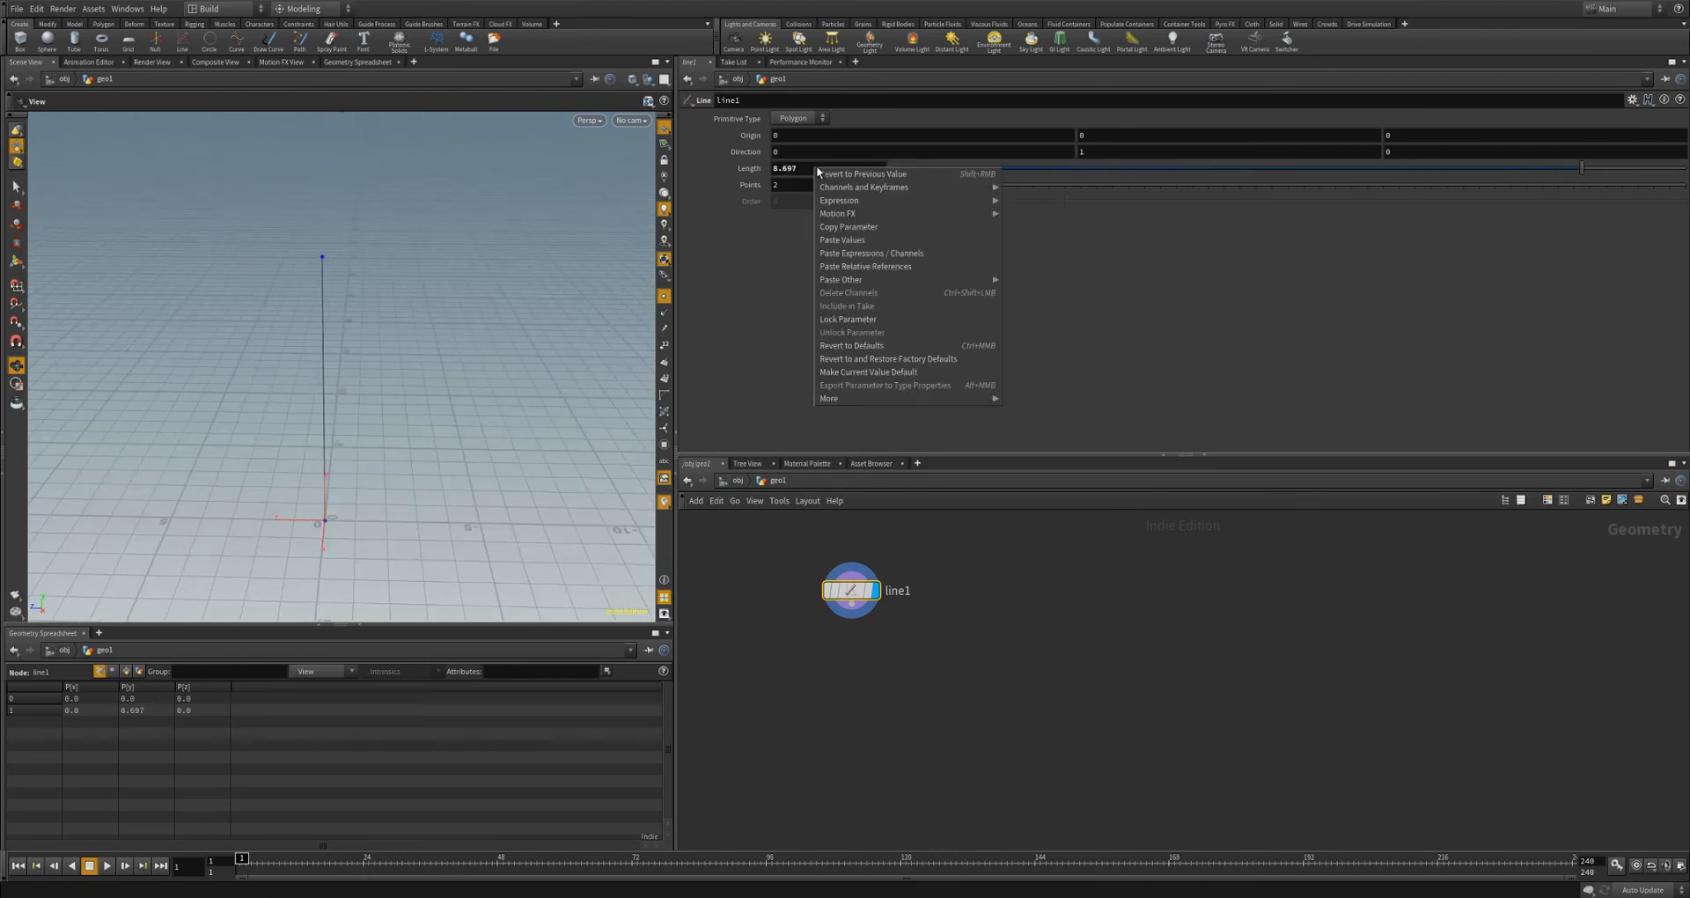
left_click(859, 225)
right_click(794, 188)
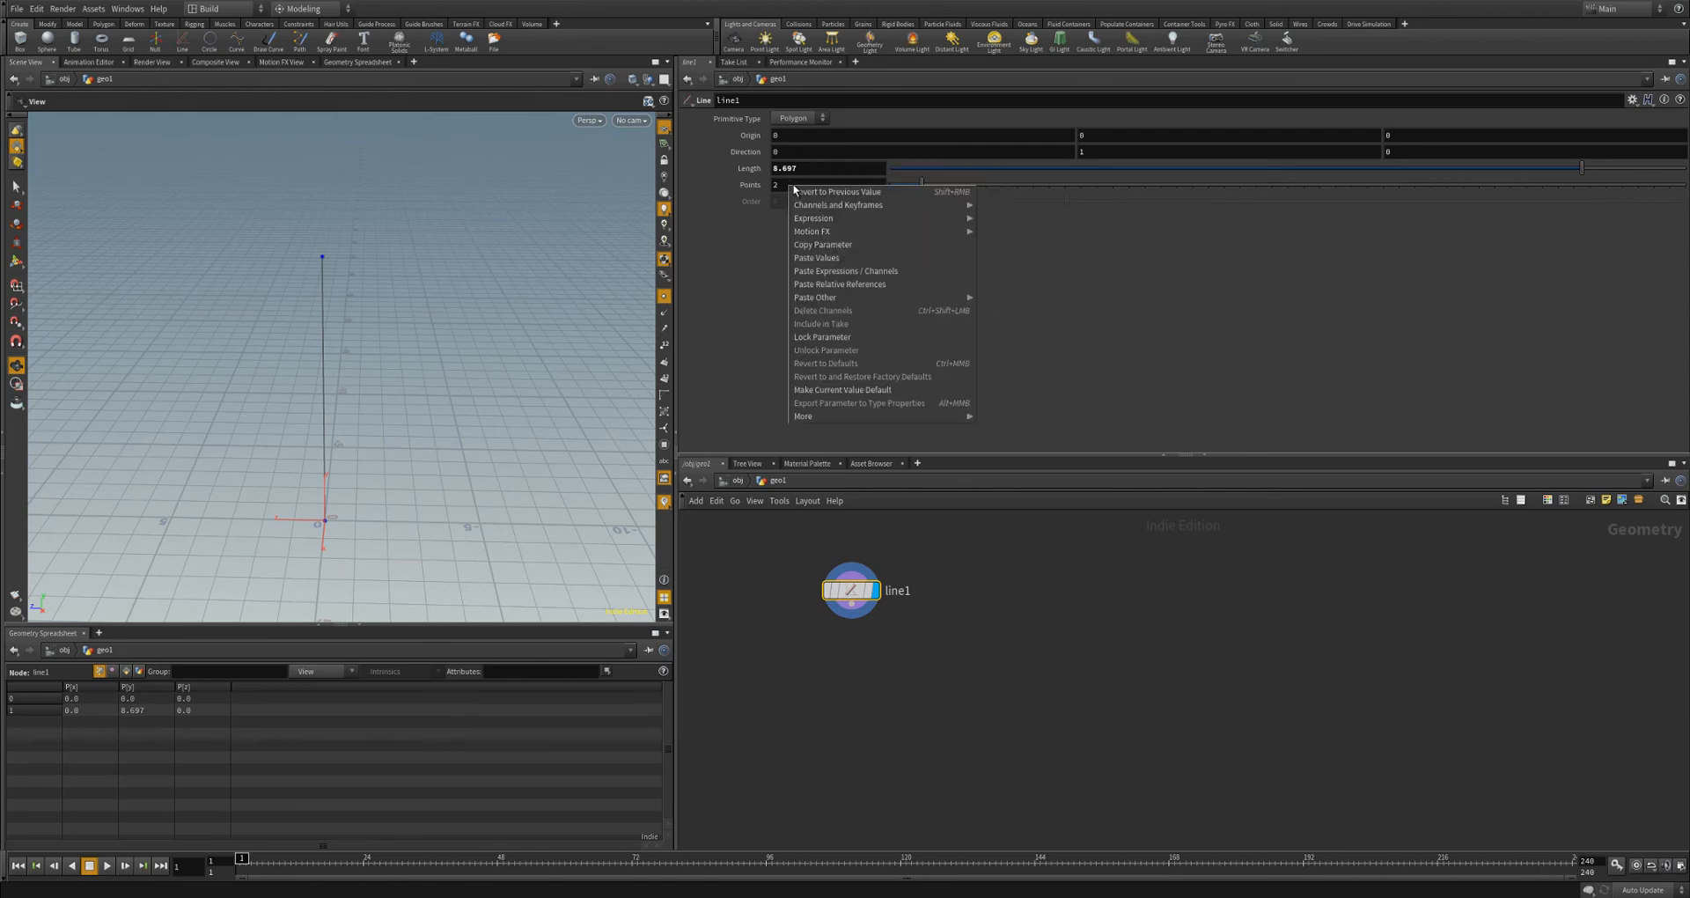
left_click(851, 285)
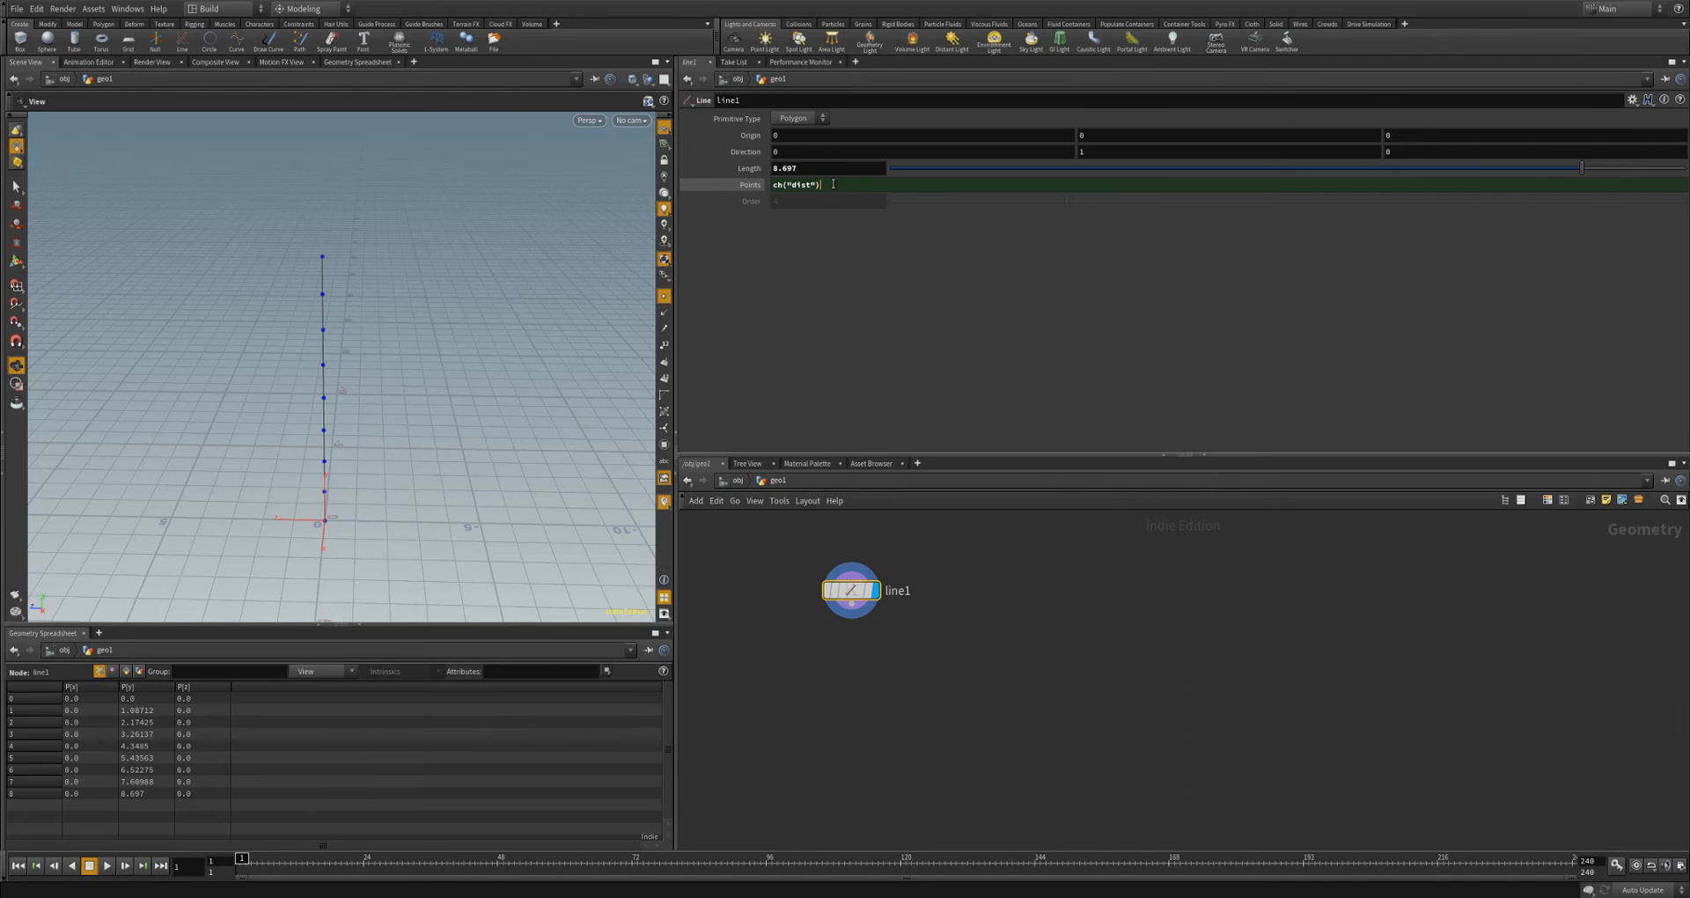
type("*2")
key("Return")
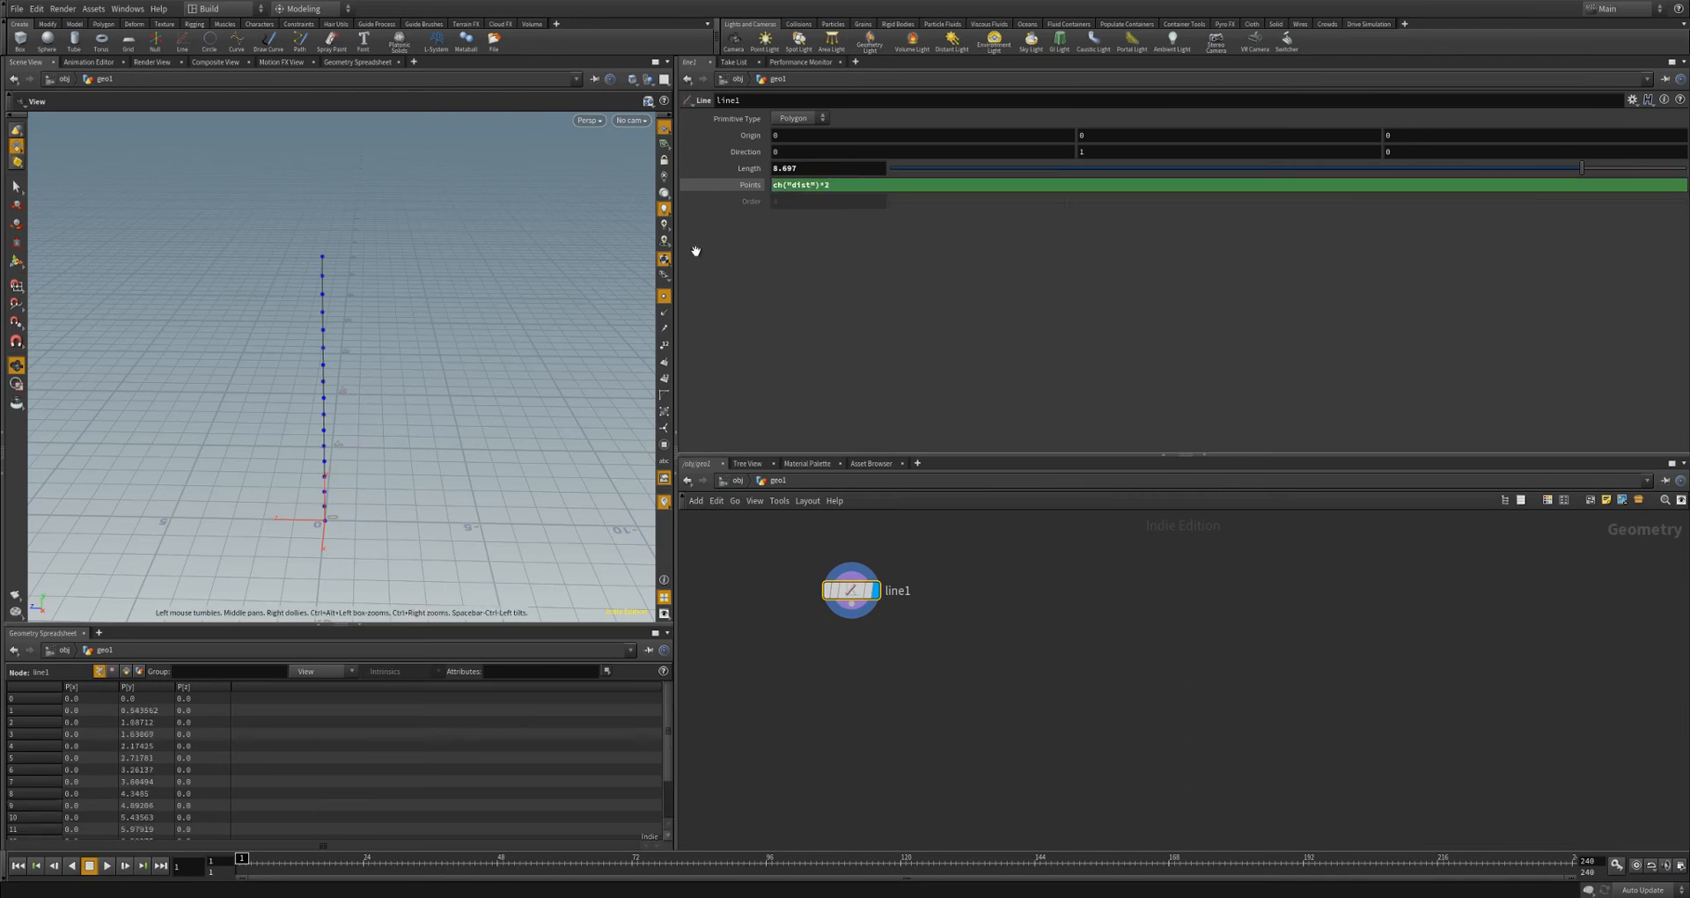
mouse_move(802, 168)
middle_mouse_down()
mouse_move(811, 141)
mouse_move(857, 156)
mouse_move(792, 141)
mouse_move(811, 170)
middle_mouse_up()
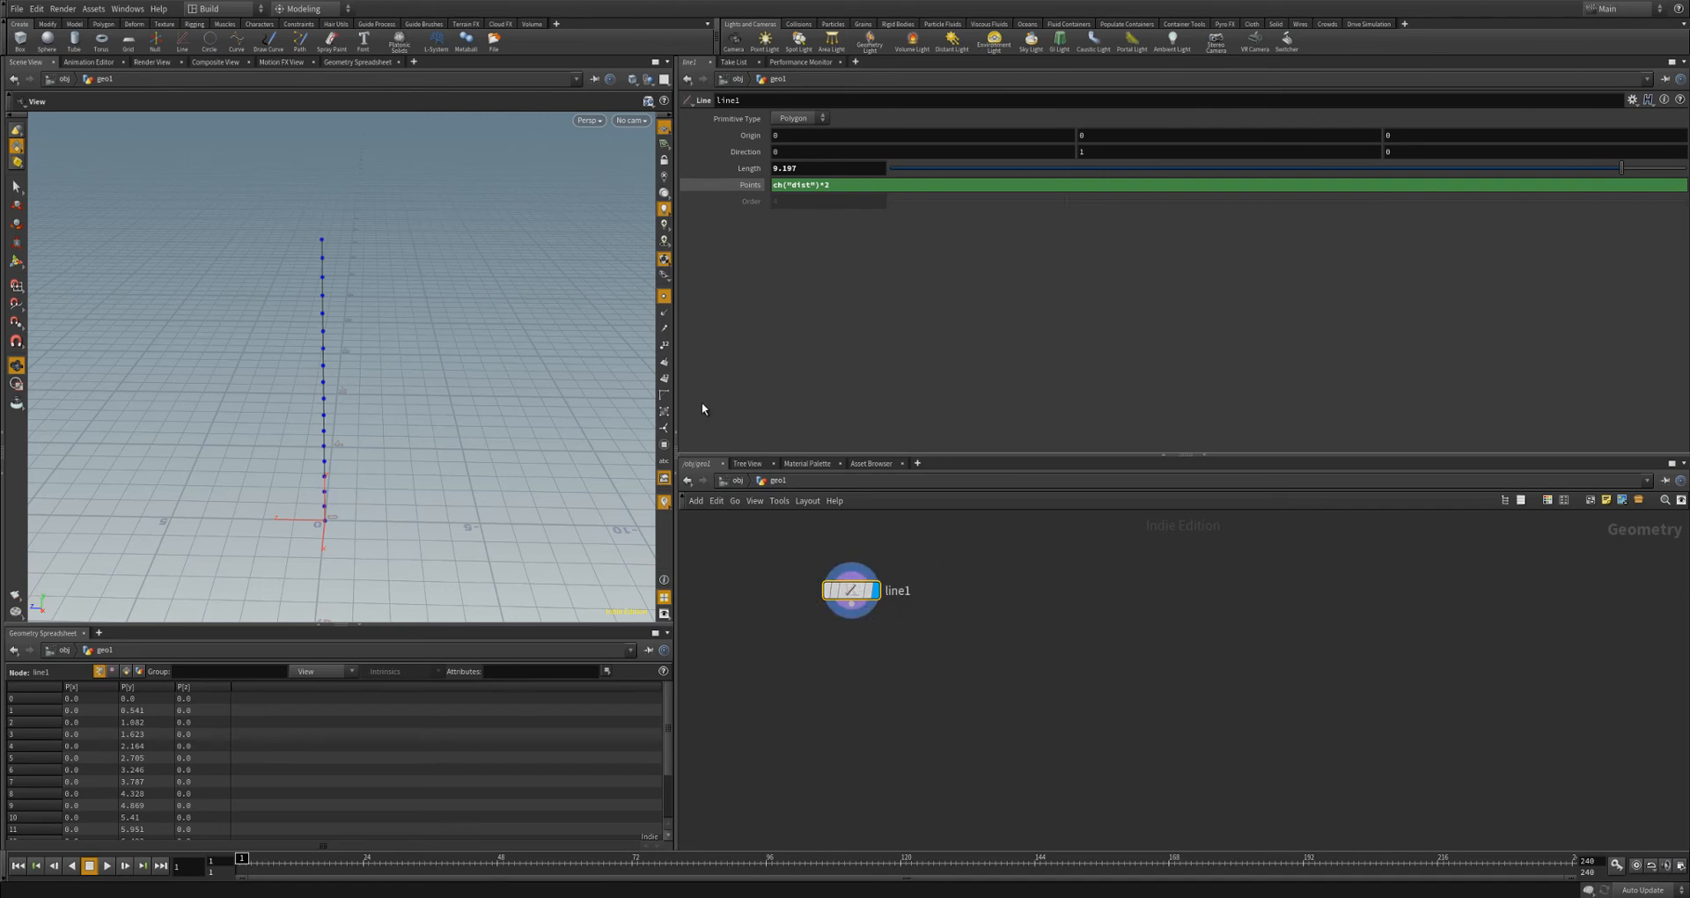
left_click_drag(289, 377, 355, 426)
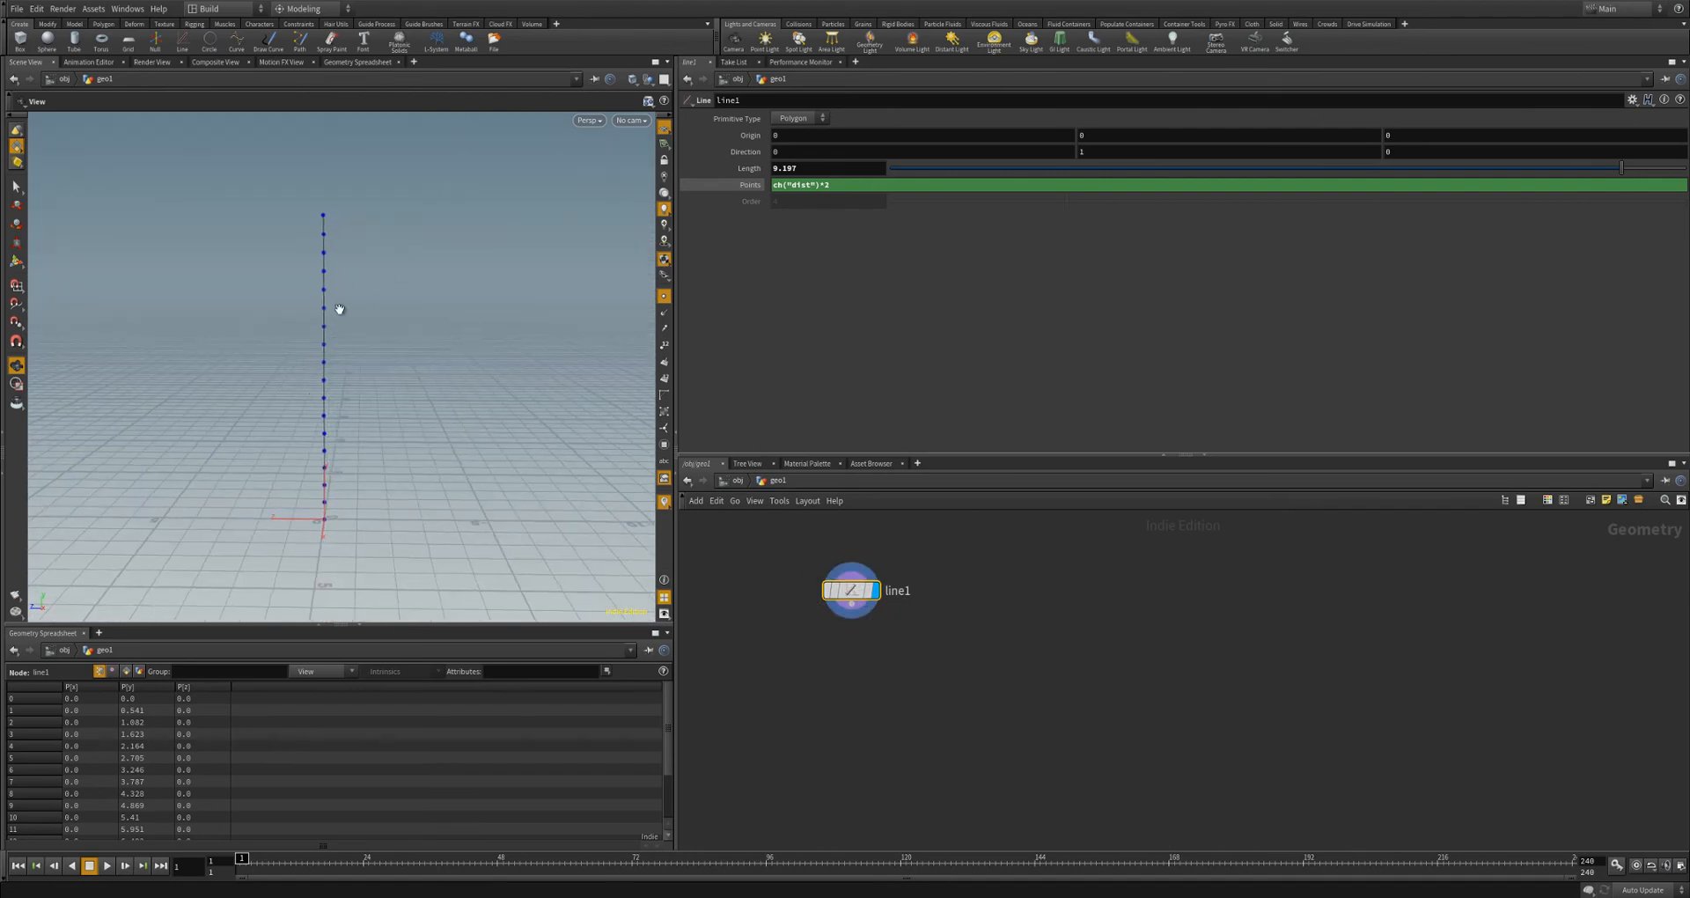
left_click_drag(339, 313, 490, 453)
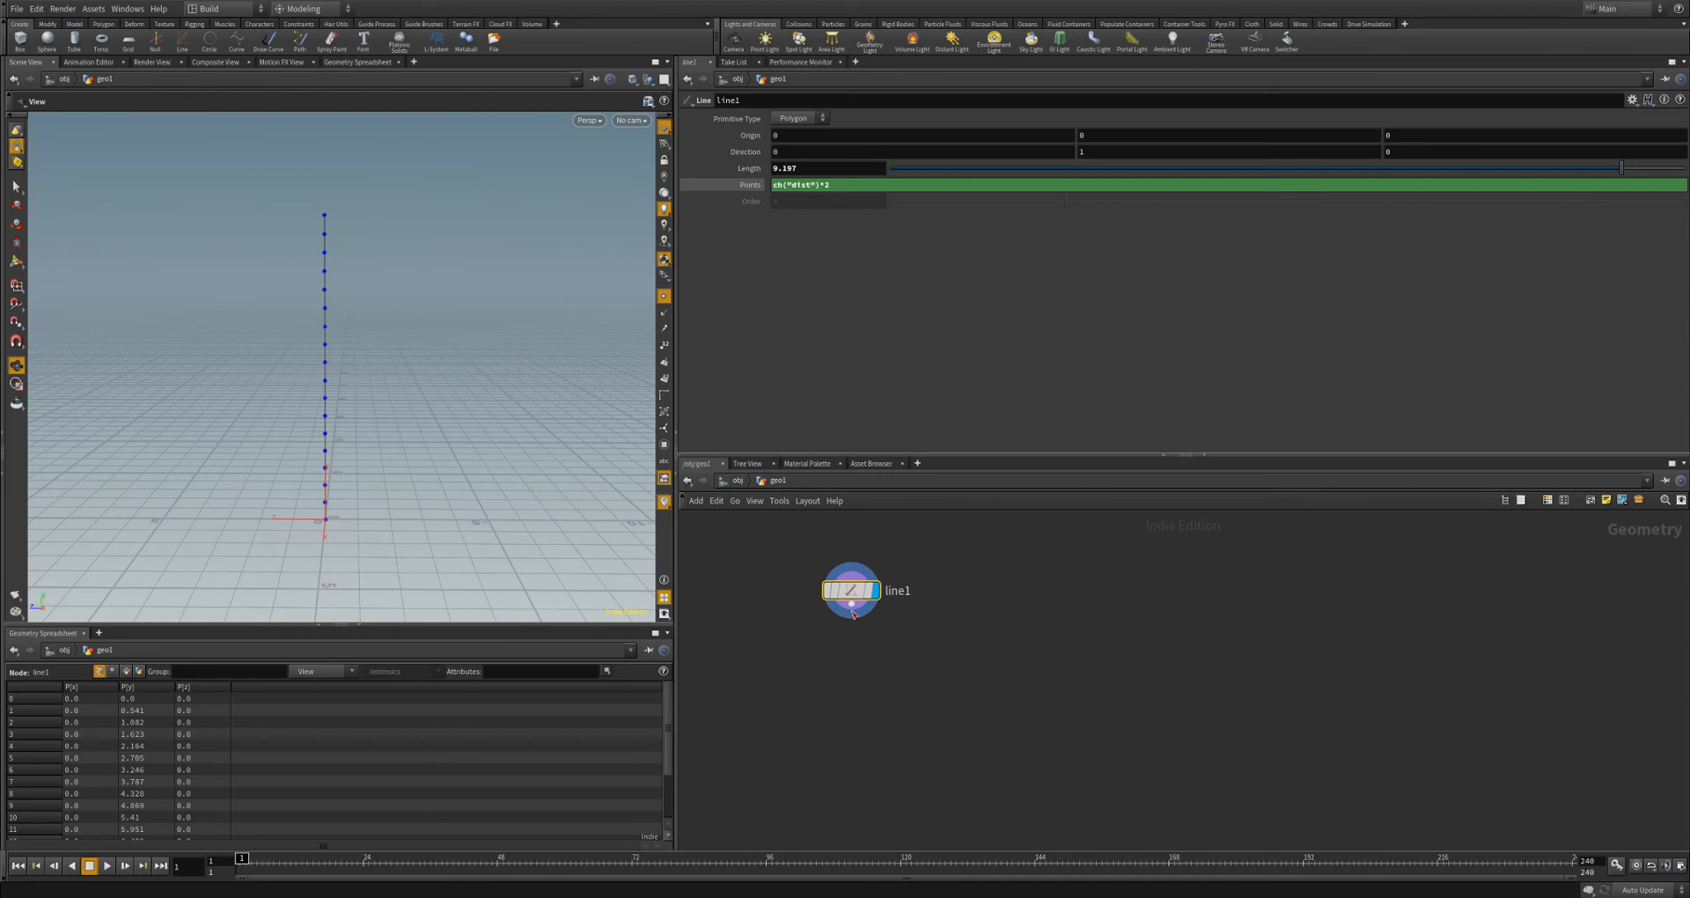
- Add an Attribute Wrangle node fed by the line and display its output
key("Tab")
type("attrib")
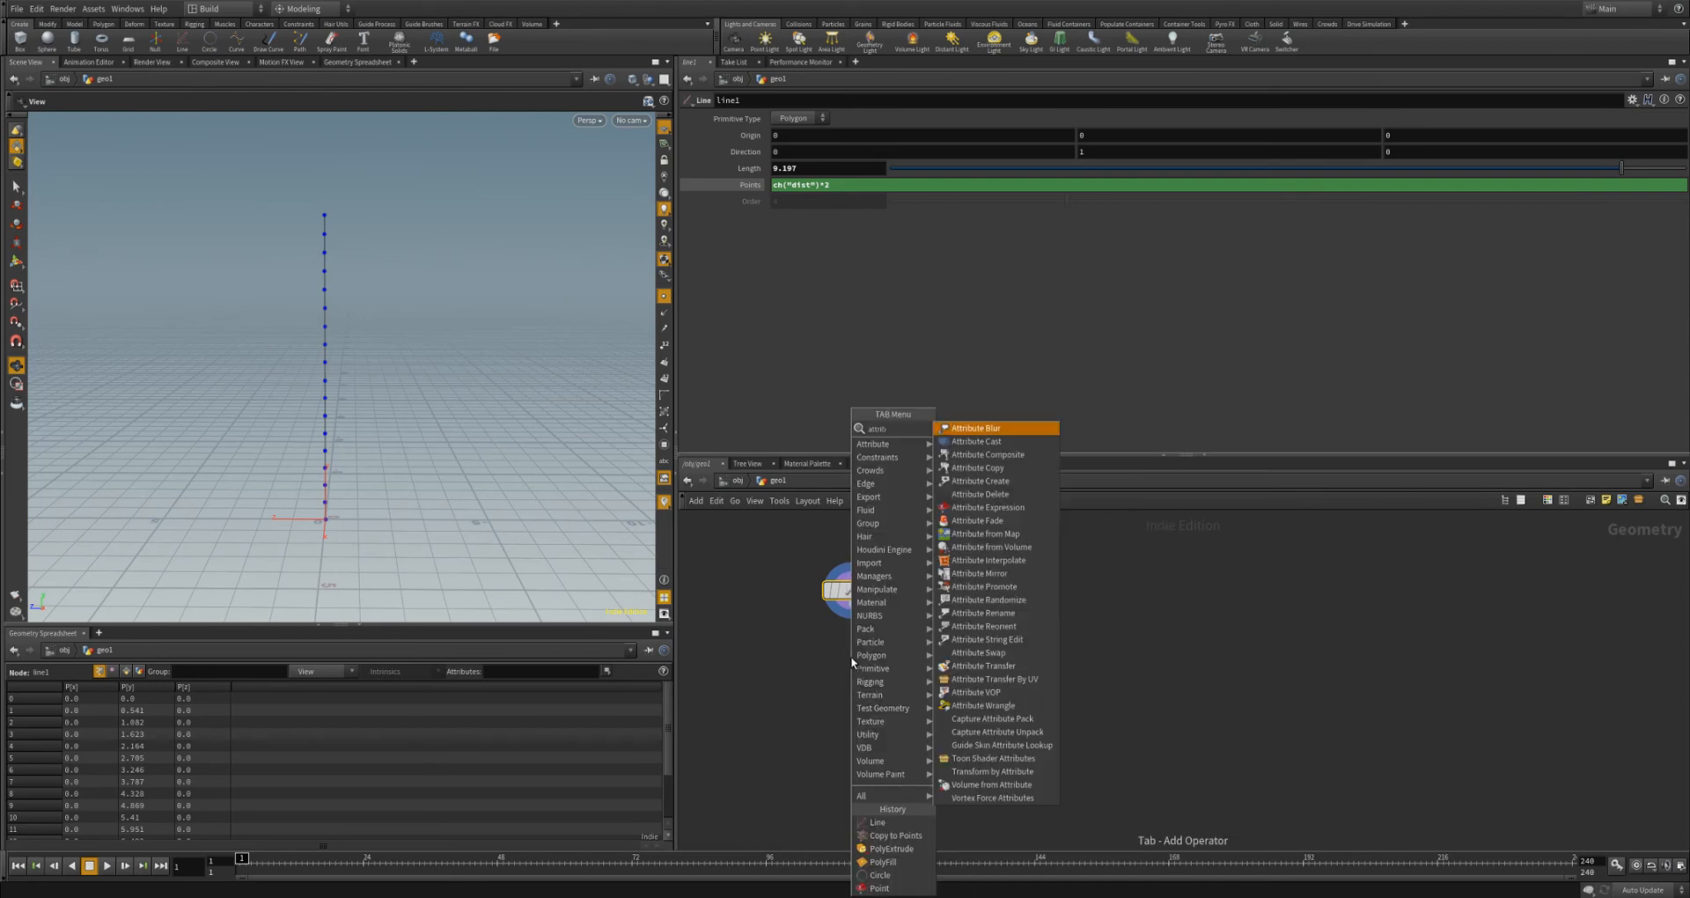
type("u w")
key("Return")
key("Return")
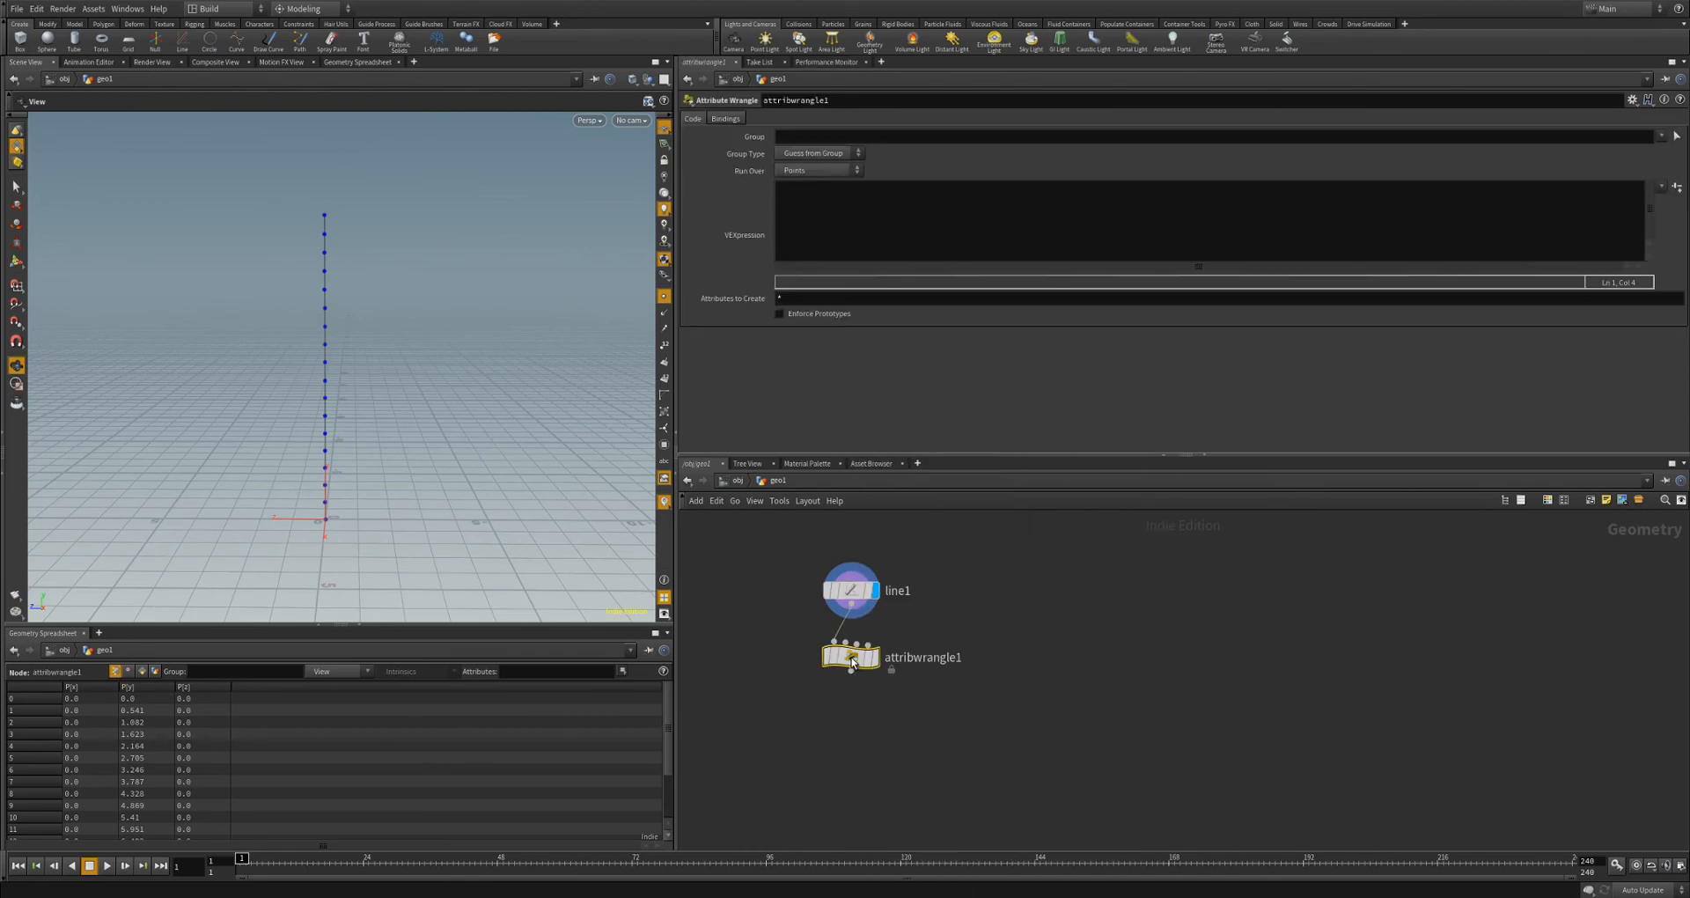
left_click(870, 660)
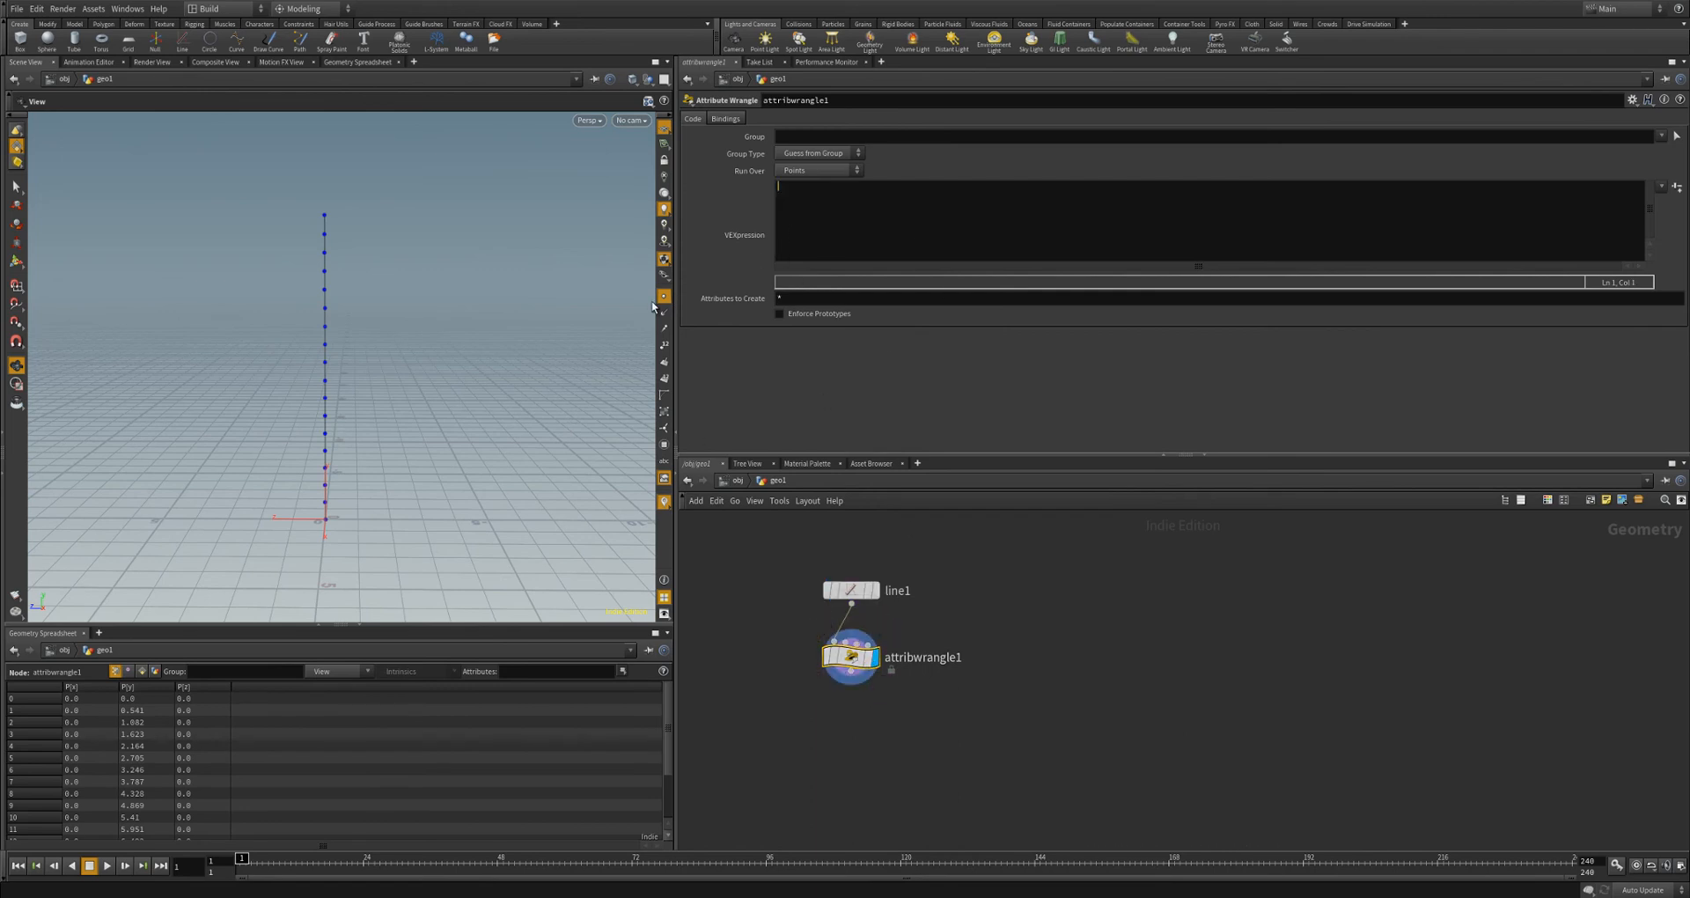
left_click_drag(345, 530, 337, 531)
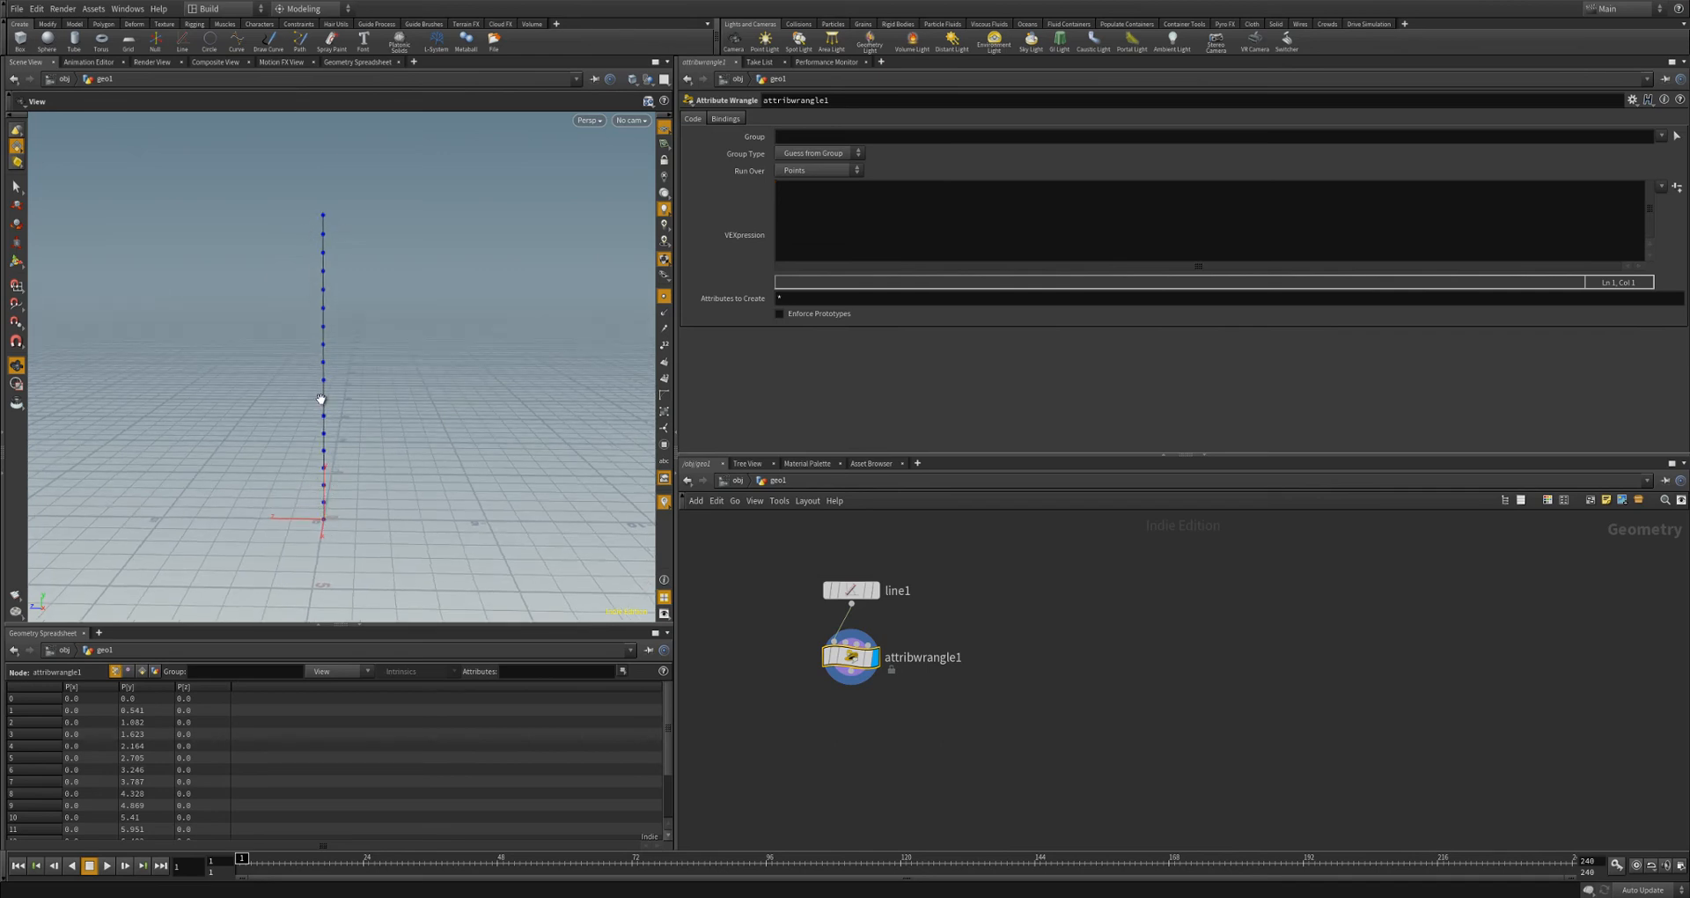
left_click(798, 208)
type("if(")
type("@P")
type("tnum")
type("{")
key("Return")
key("Left")
key("Return")
type("@P.z = -0.")
left_click(1007, 627)
left_click_drag(456, 440, 454, 434)
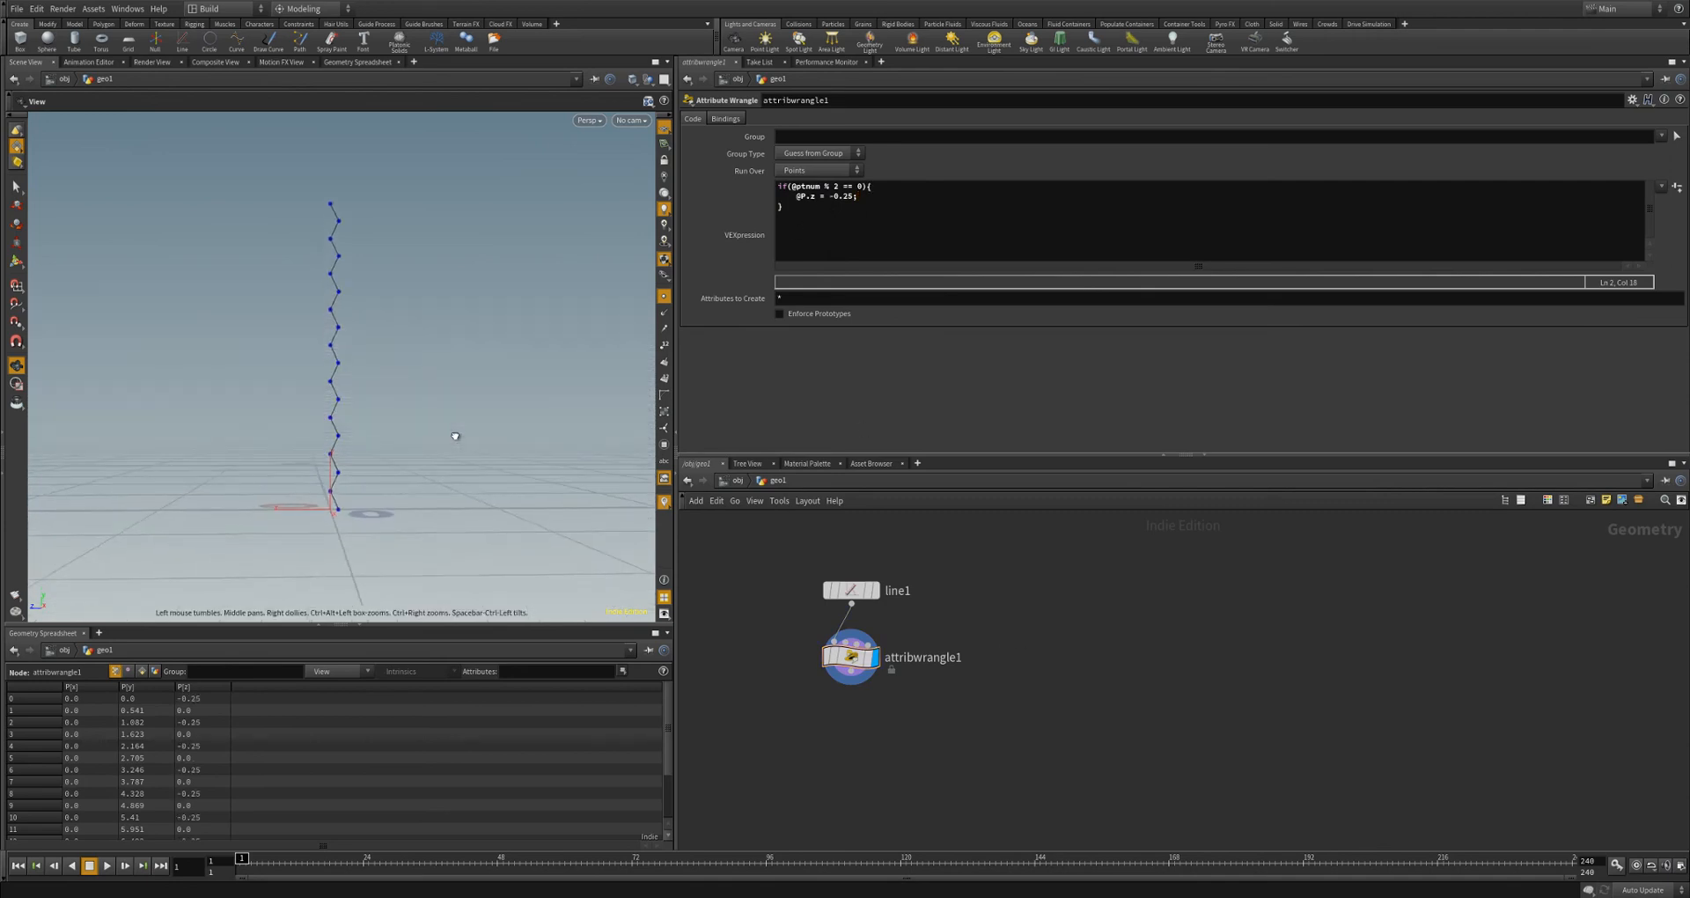
left_click_drag(357, 519, 333, 521)
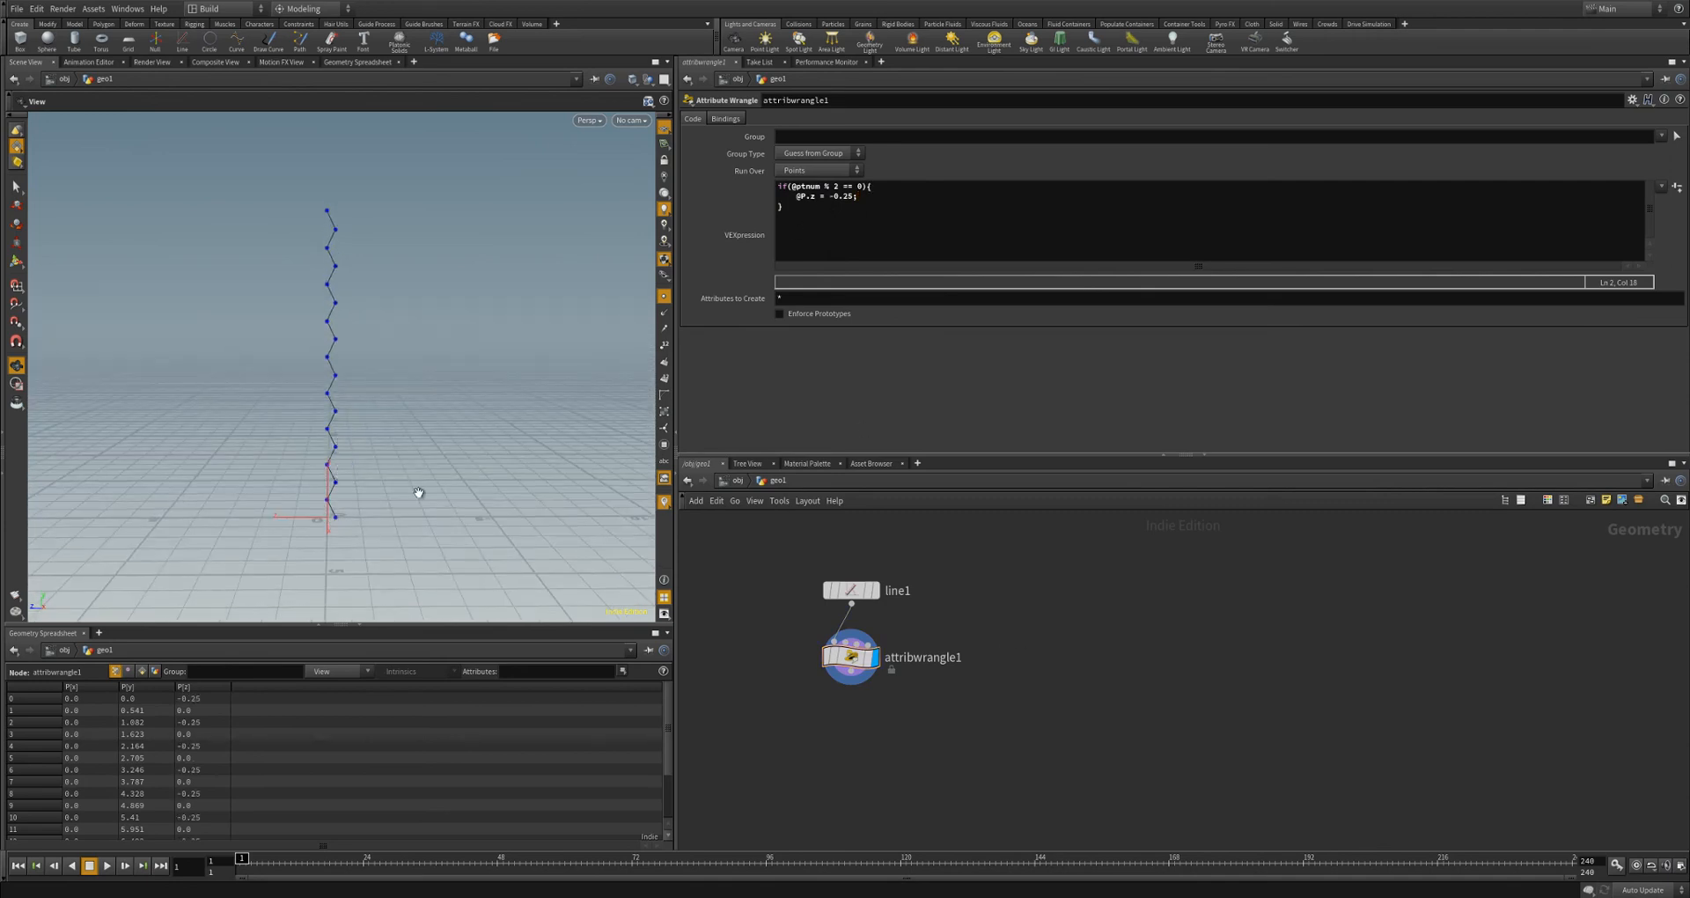
- Show the point numbers in the viewport and inspect how they alternate along the zigzag line
left_click(663, 345)
left_click_drag(340, 302, 405, 515)
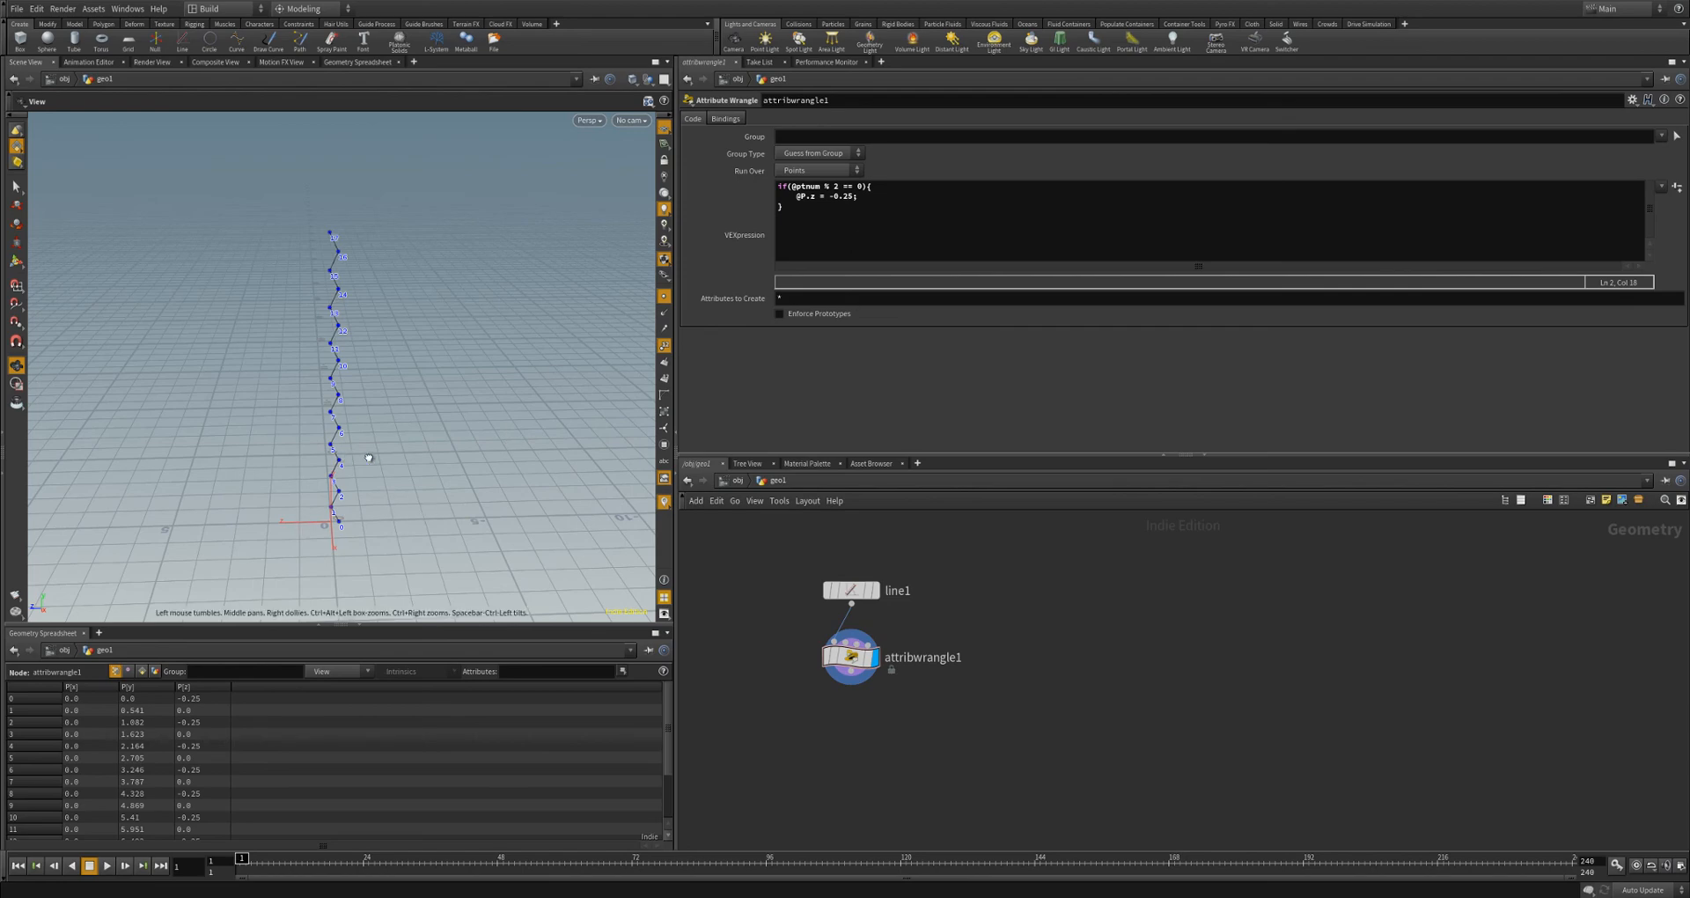
left_click_drag(369, 458, 440, 470)
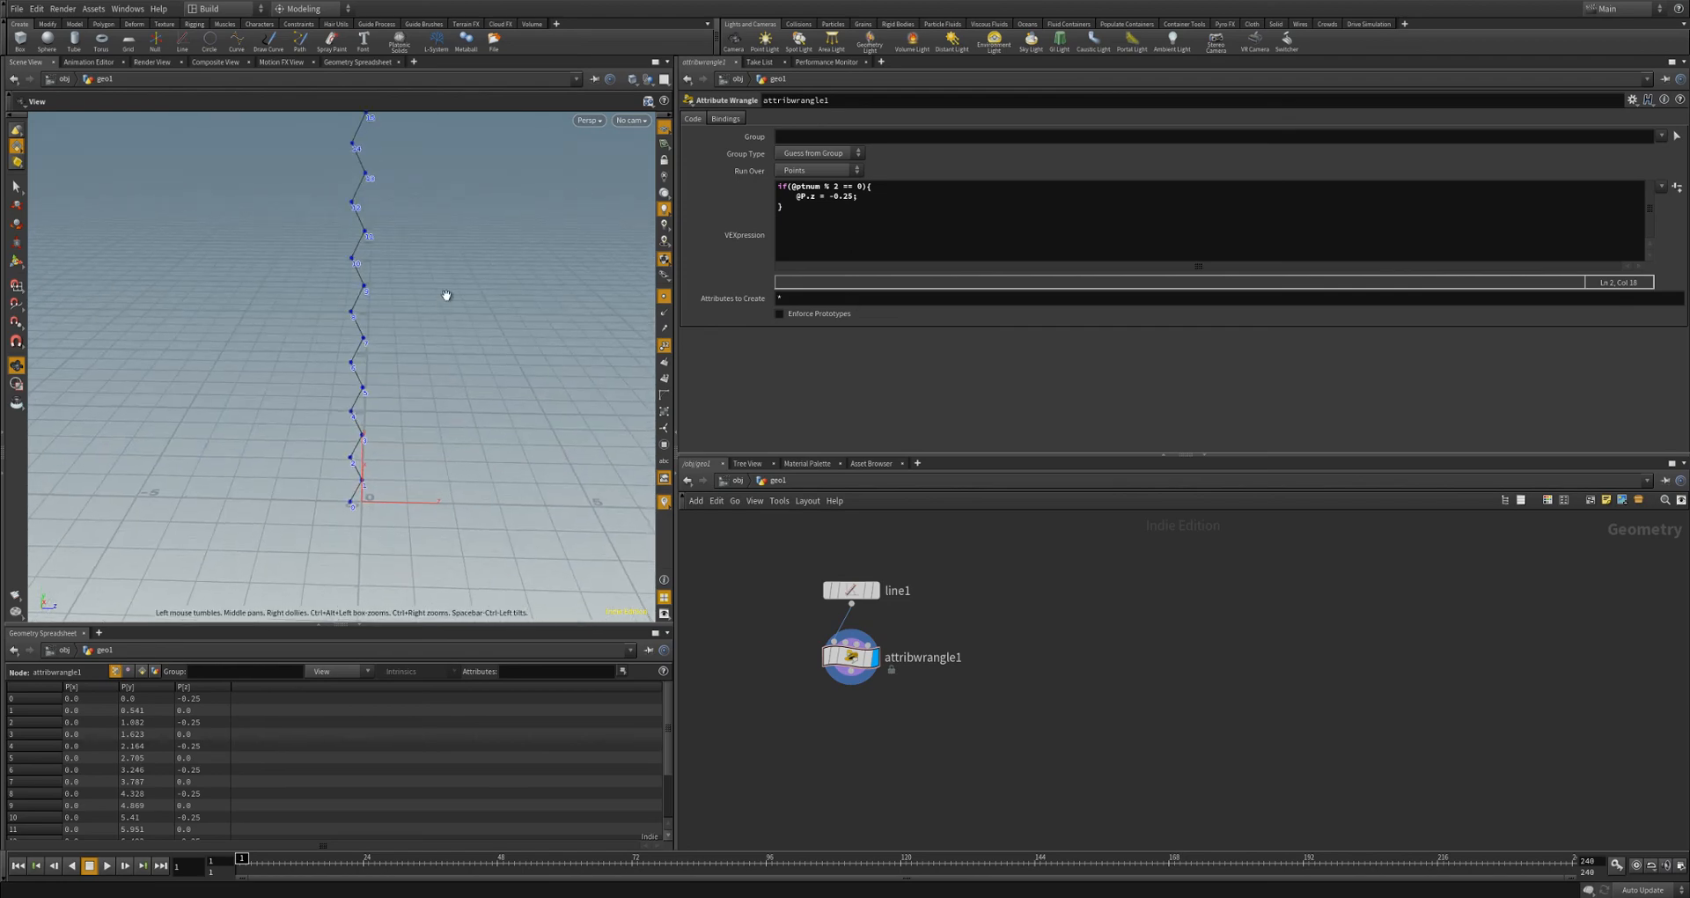
left_click_drag(447, 295, 480, 413)
left_click(795, 207)
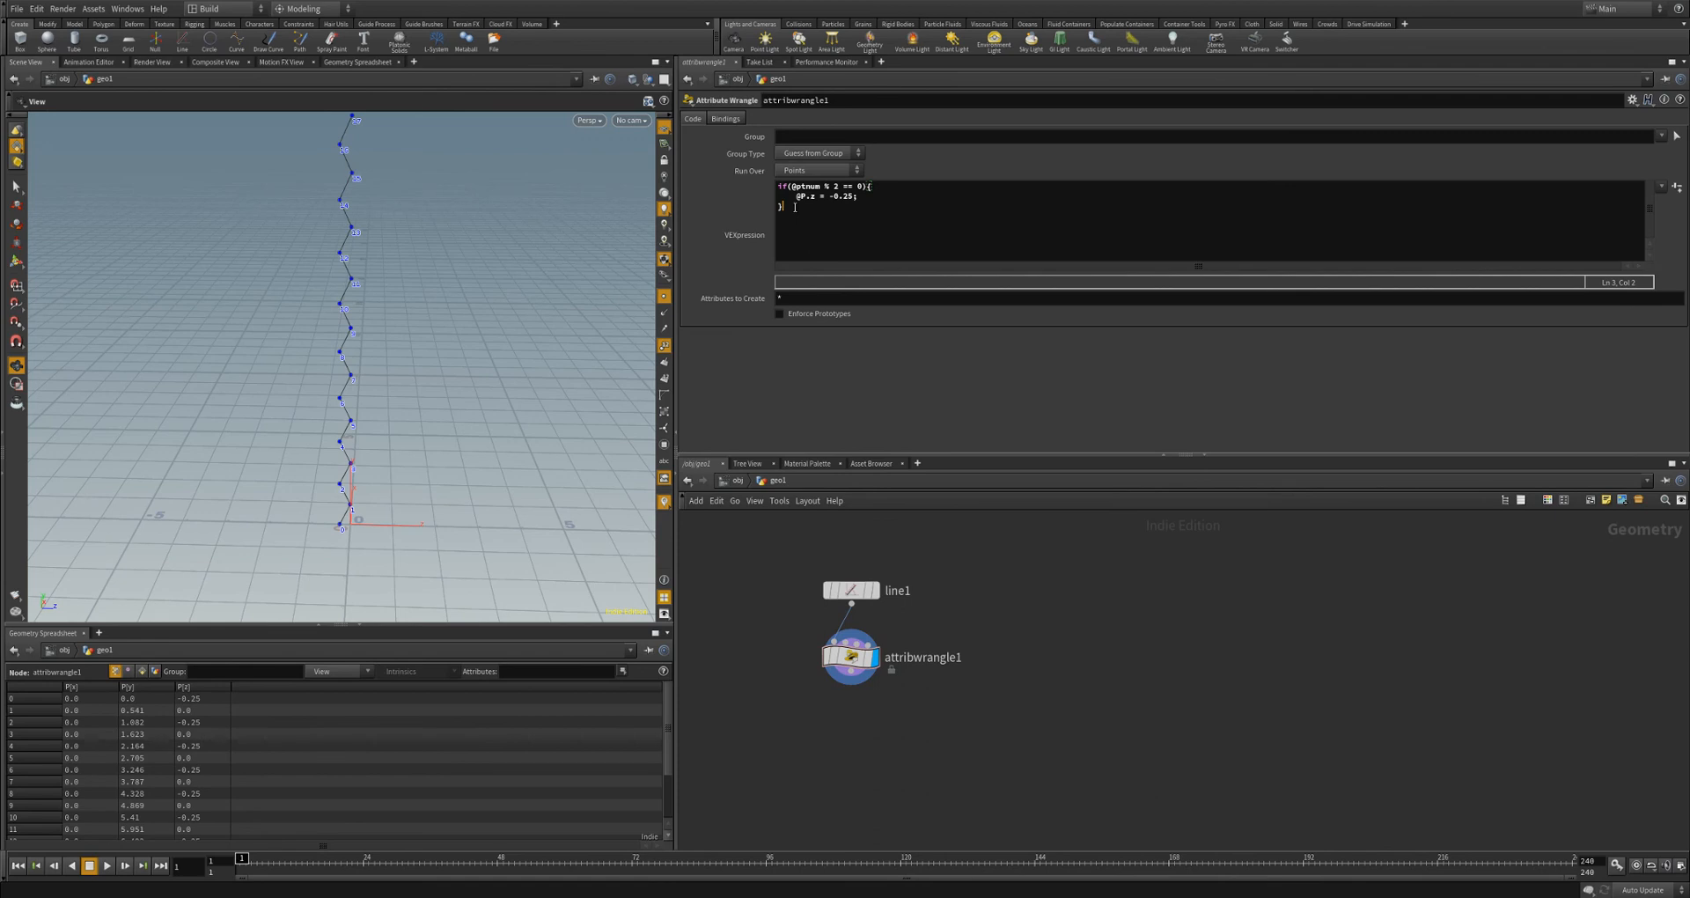
type("else{@ptnum % 2 =")
key("Return")
key("Return")
type("@P.z = 0.25")
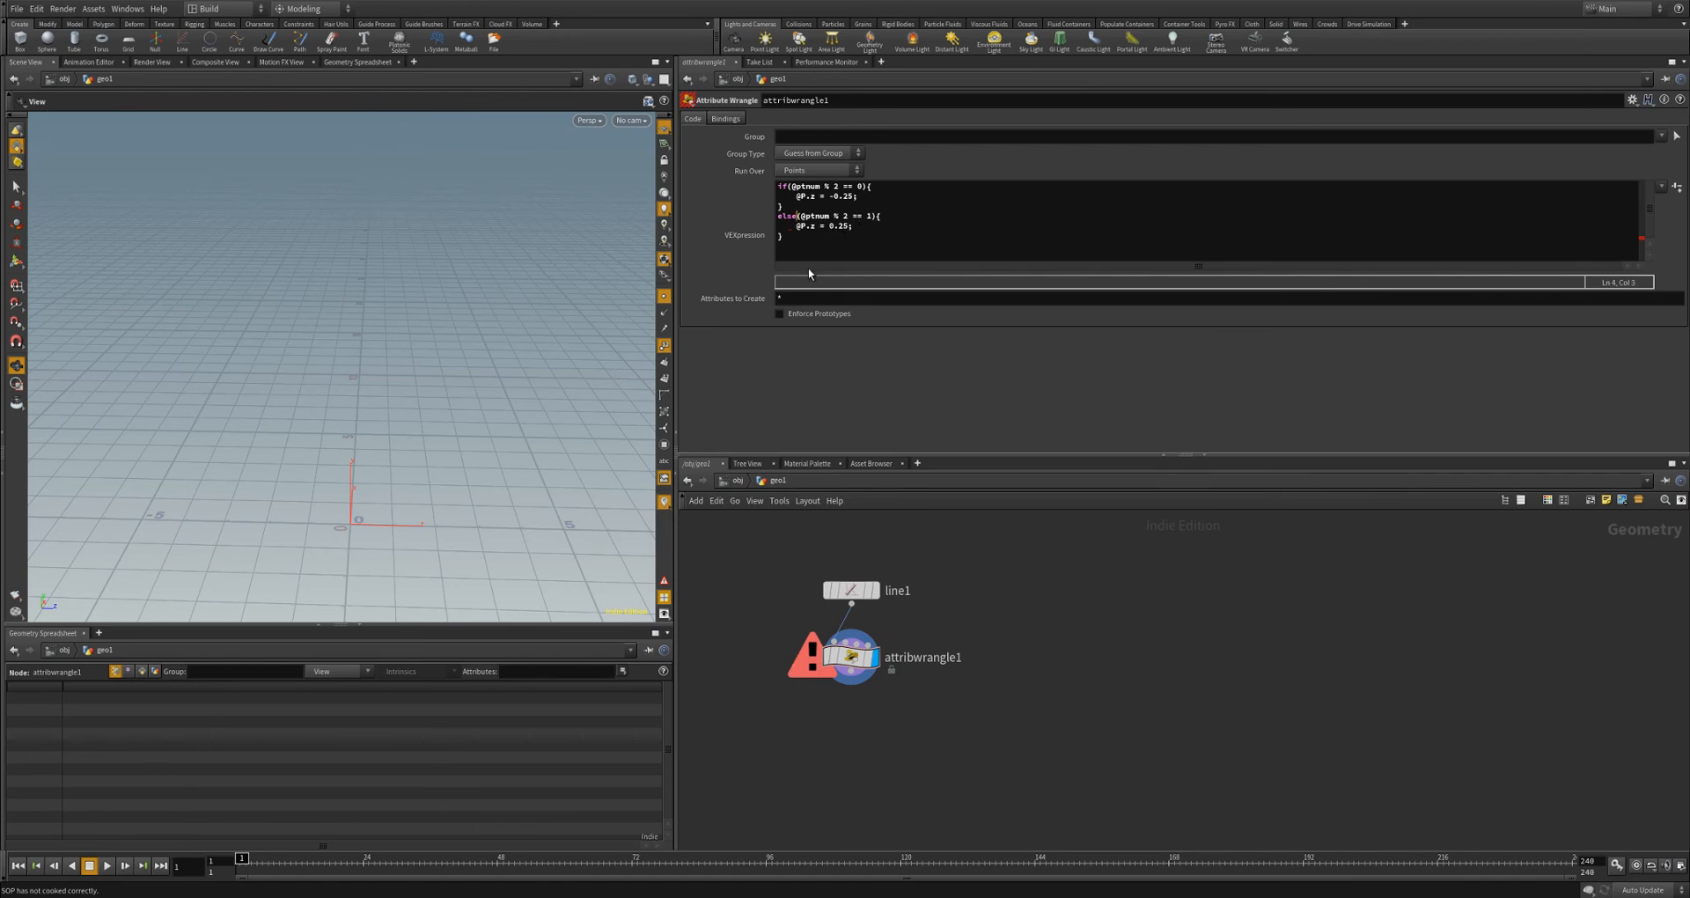
type("if")
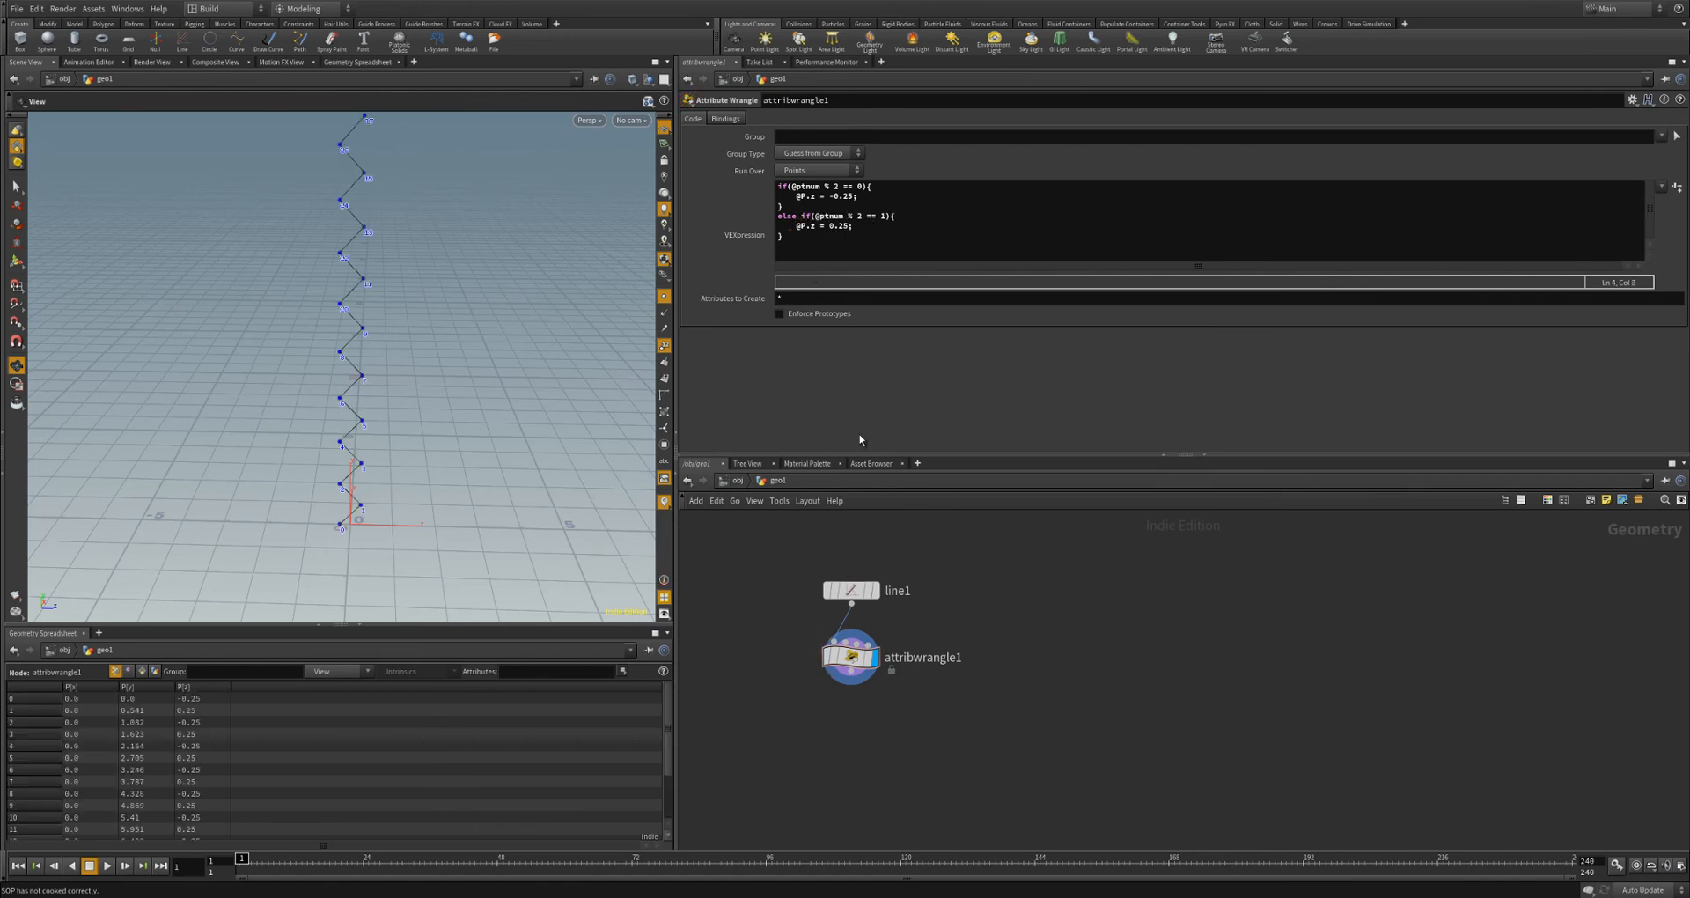
left_click_drag(472, 354, 340, 555)
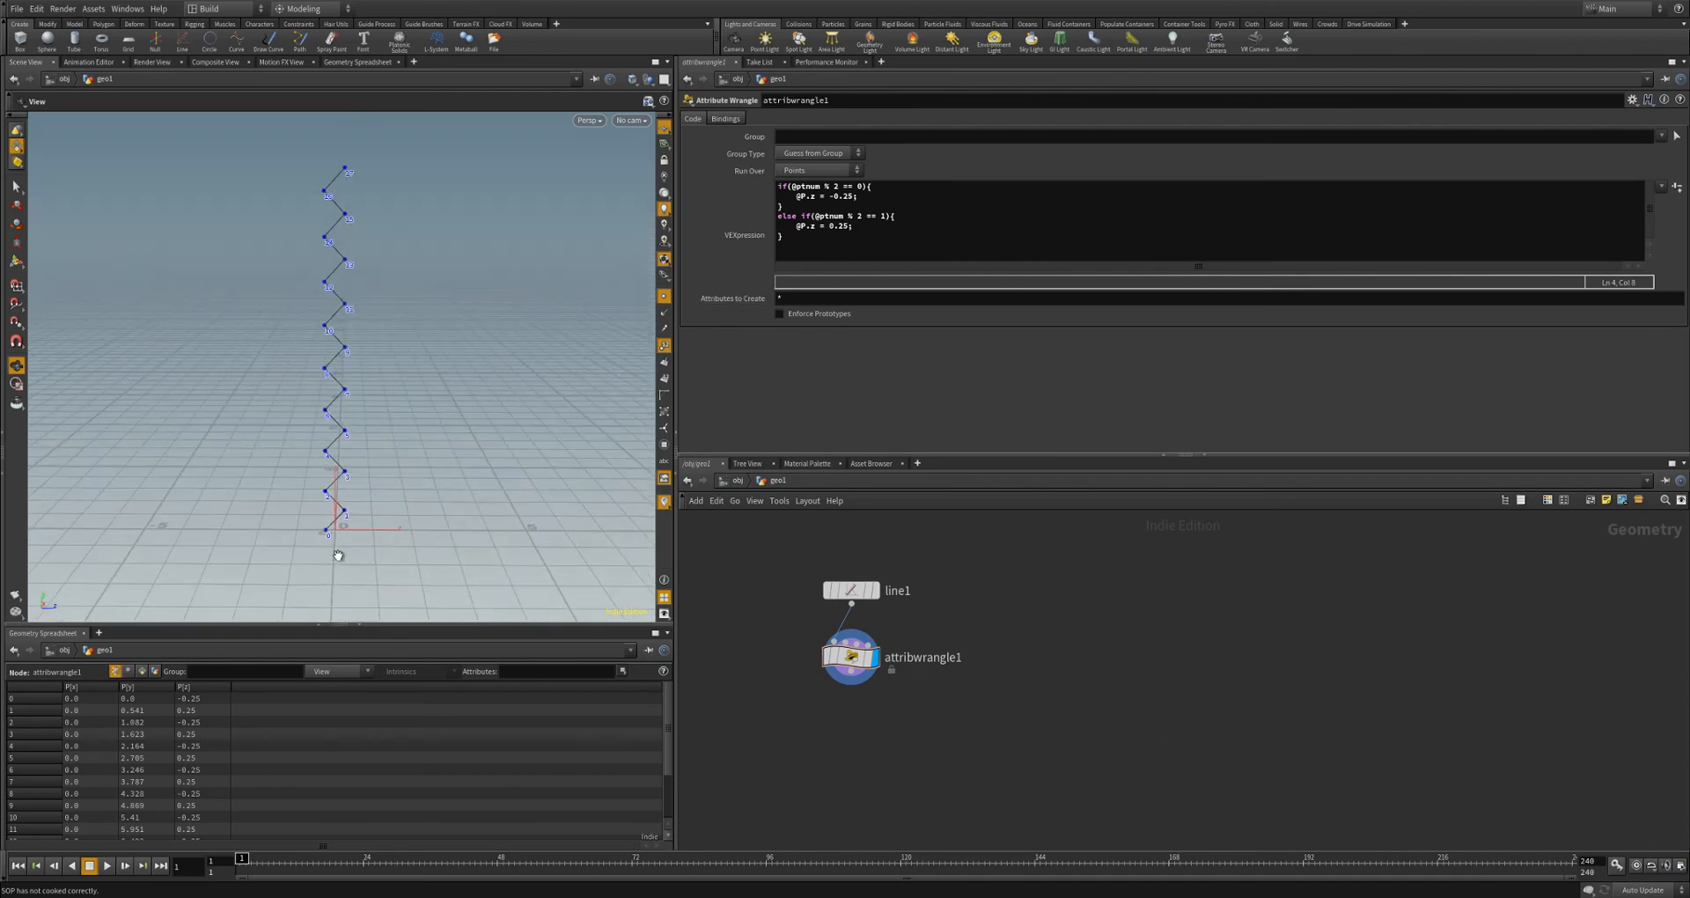
- Lengthen the Line node to 19.087 and hide the point markers and numbers in the viewport
left_click(850, 590)
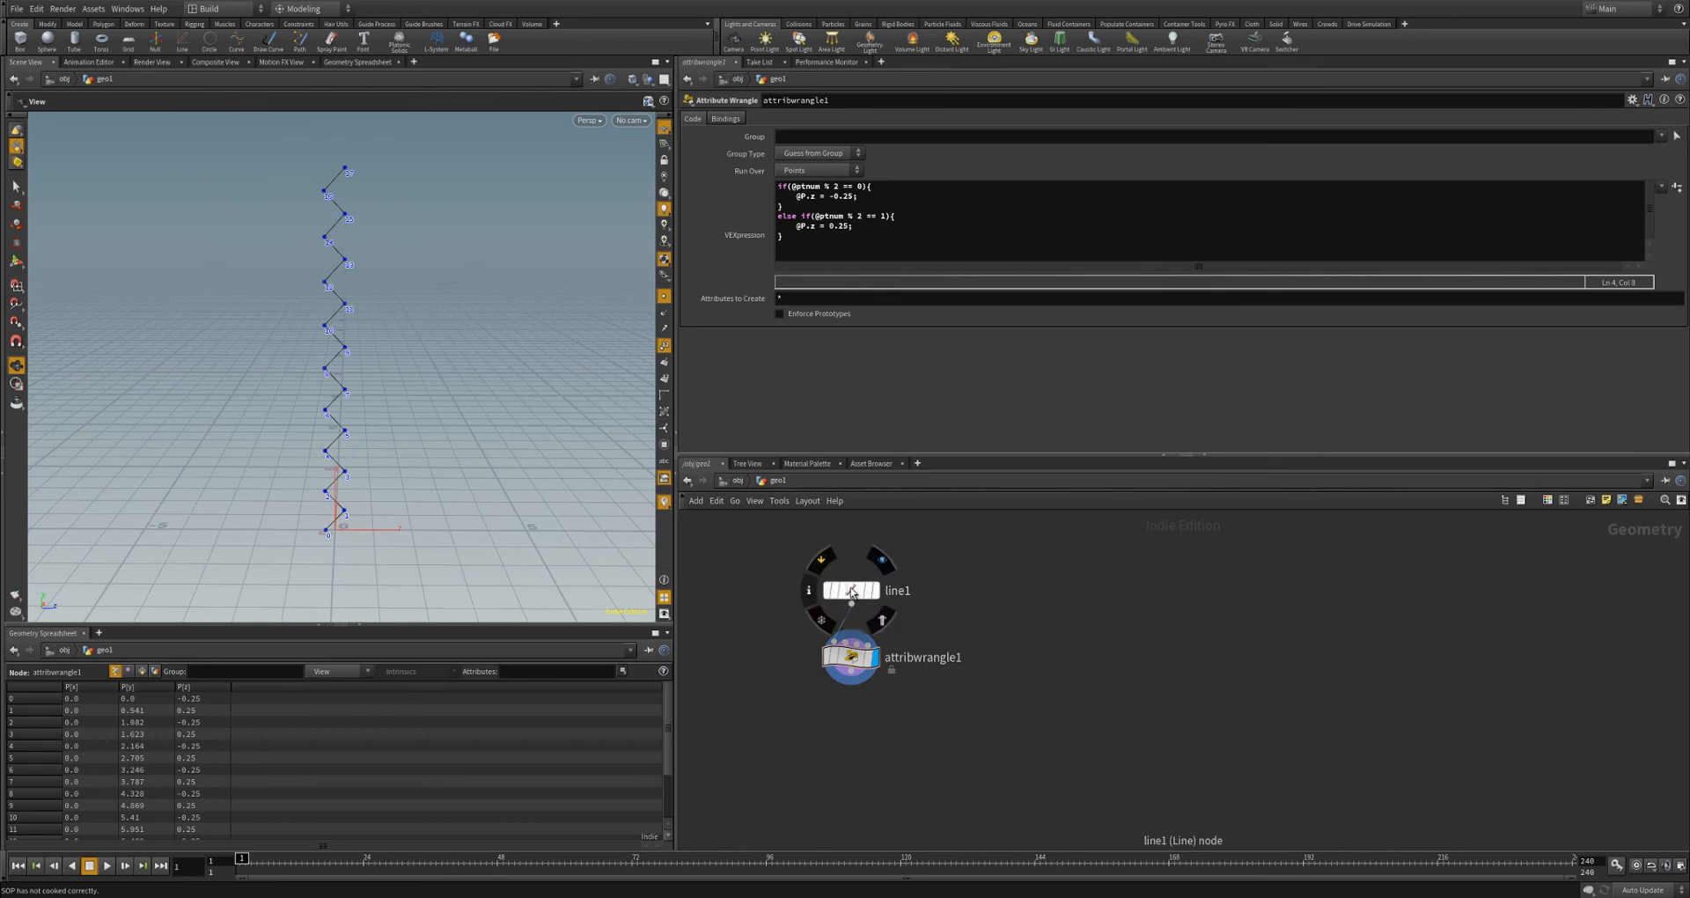
middle_click(818, 167)
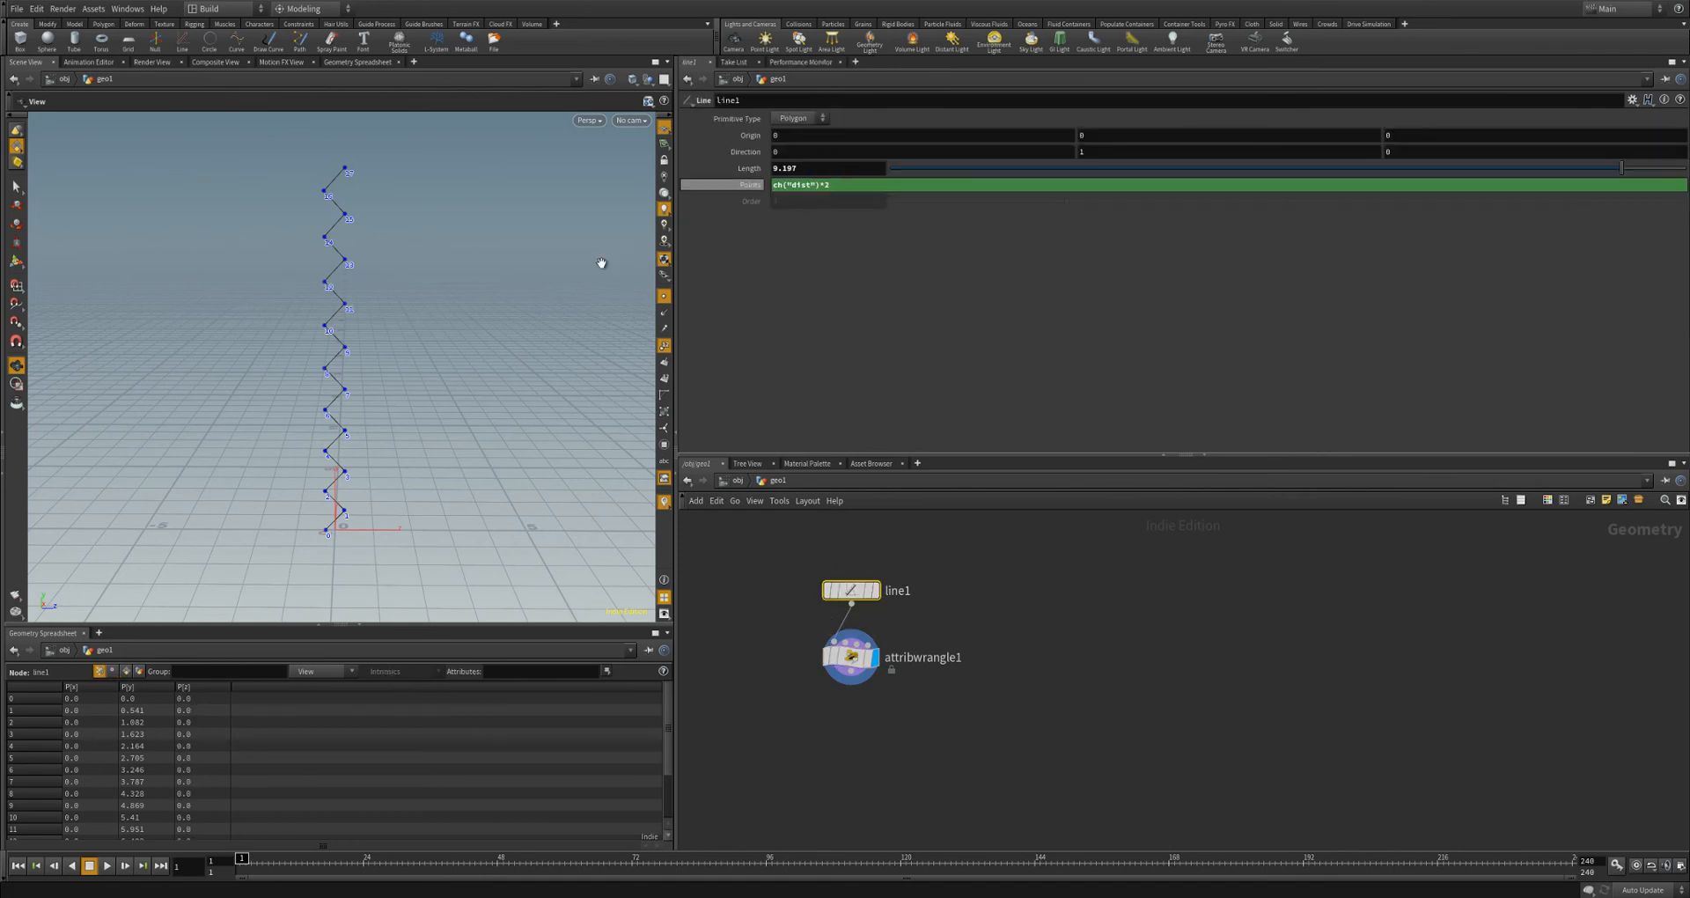
scroll(370, 365, "down", 3)
middle_click_drag(811, 169, 933, 169)
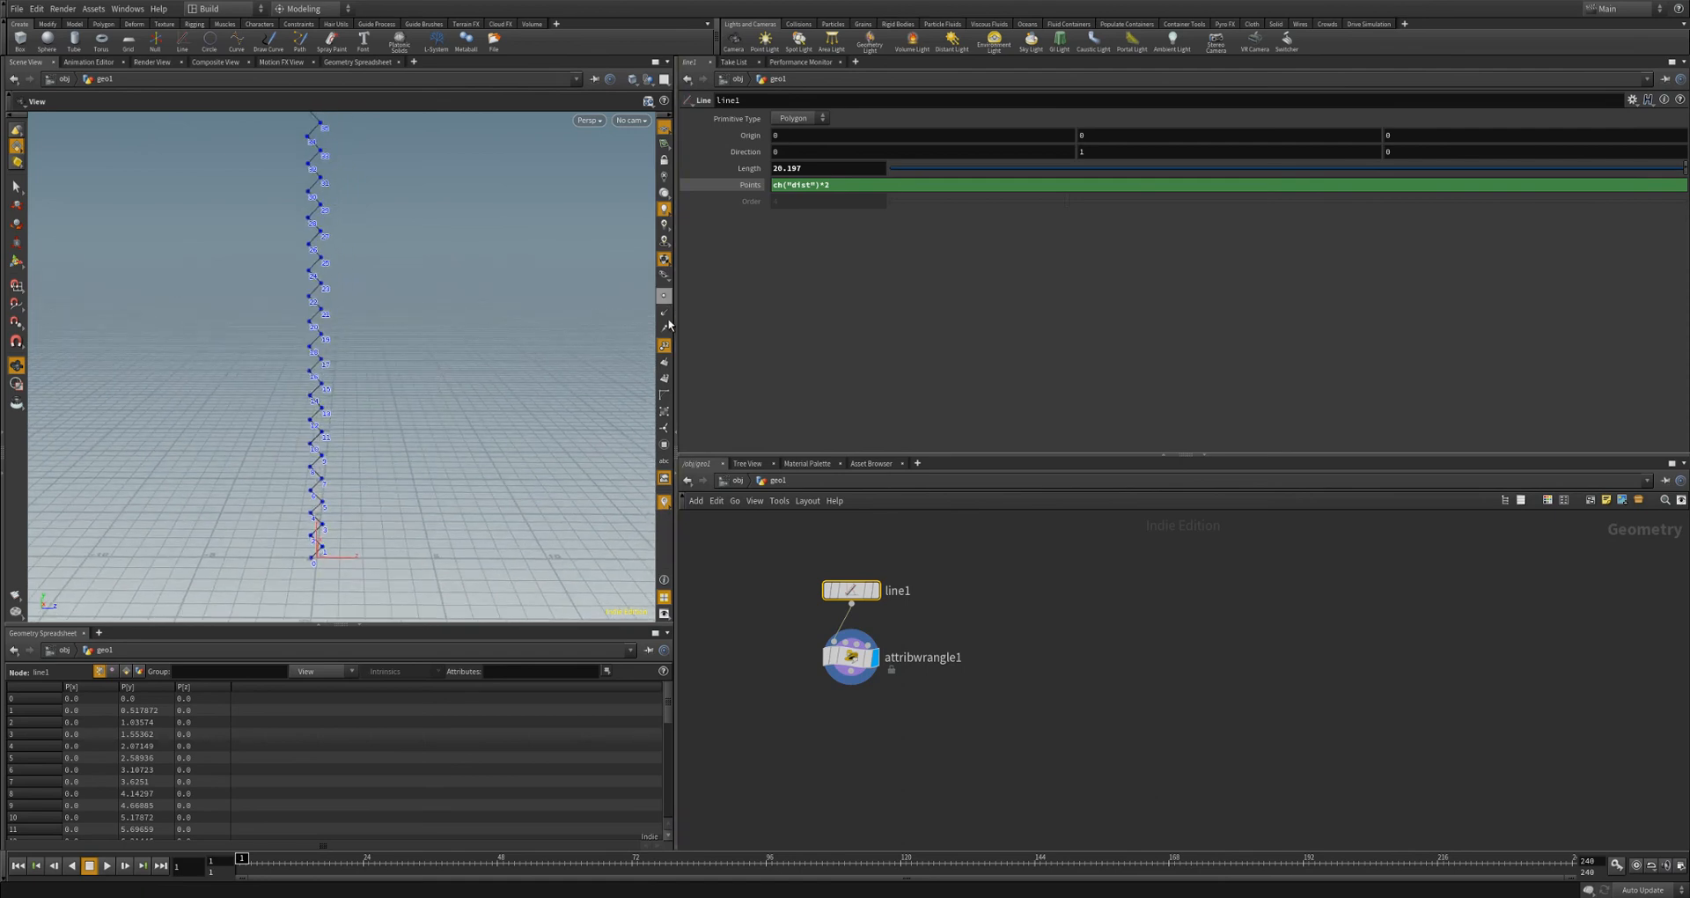
left_click(664, 296)
scroll(372, 357, "down", 2)
scroll(372, 357, "down", 3)
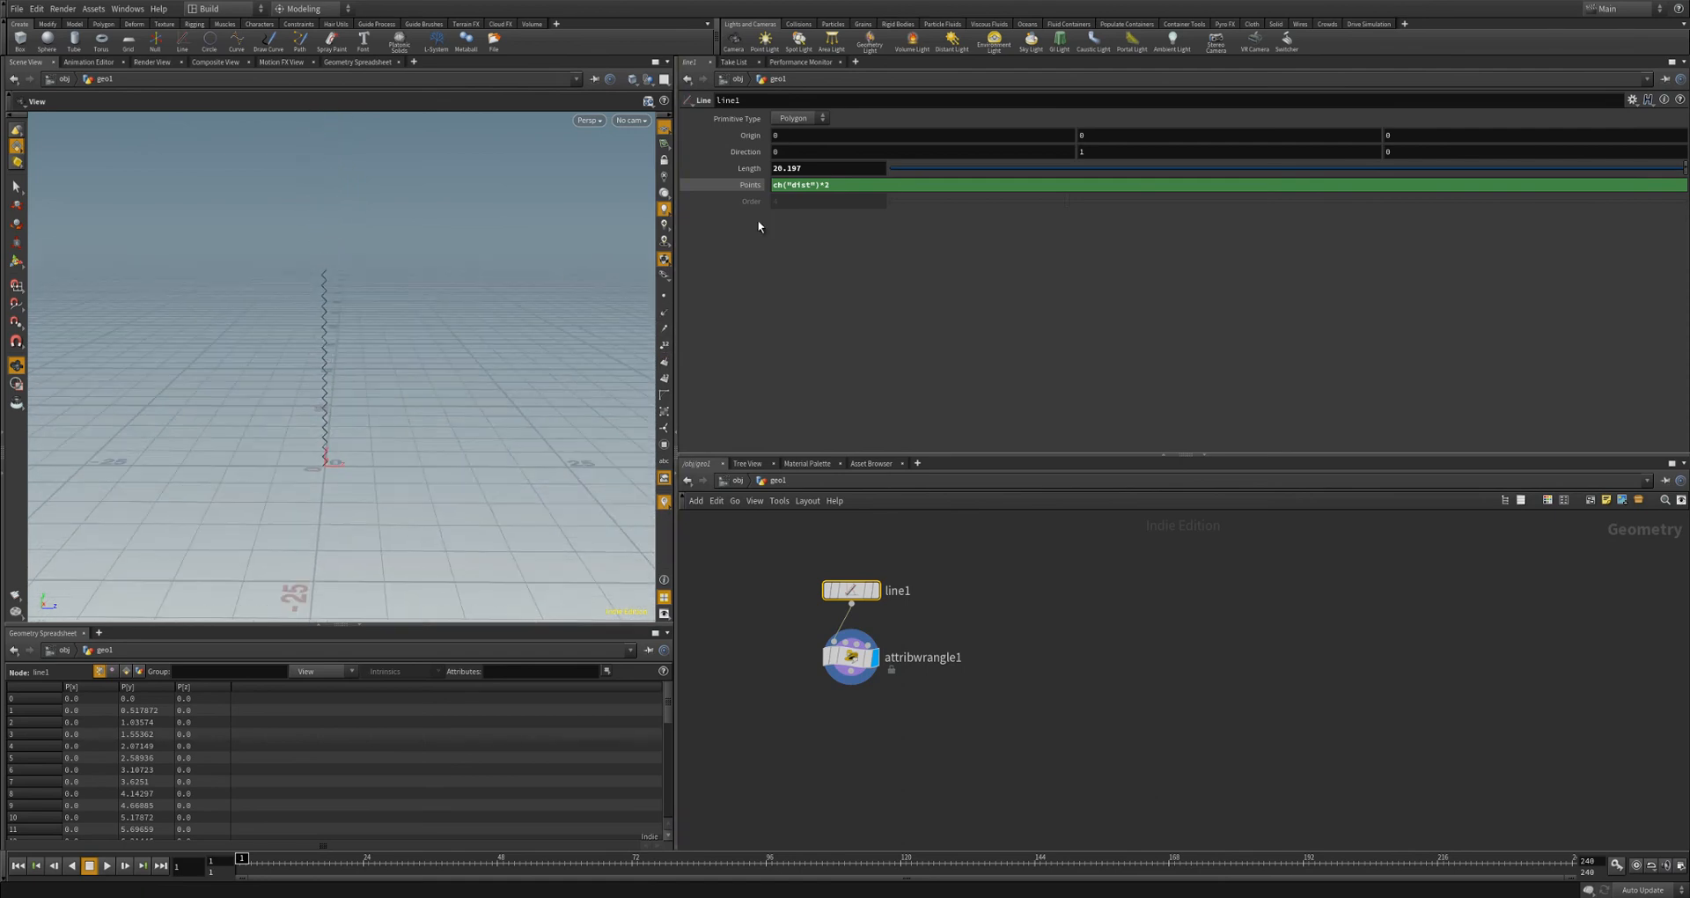
middle_click_drag(789, 168, 220, 254)
right_click_drag(415, 454, 461, 483)
middle_click_drag(436, 519, 429, 494)
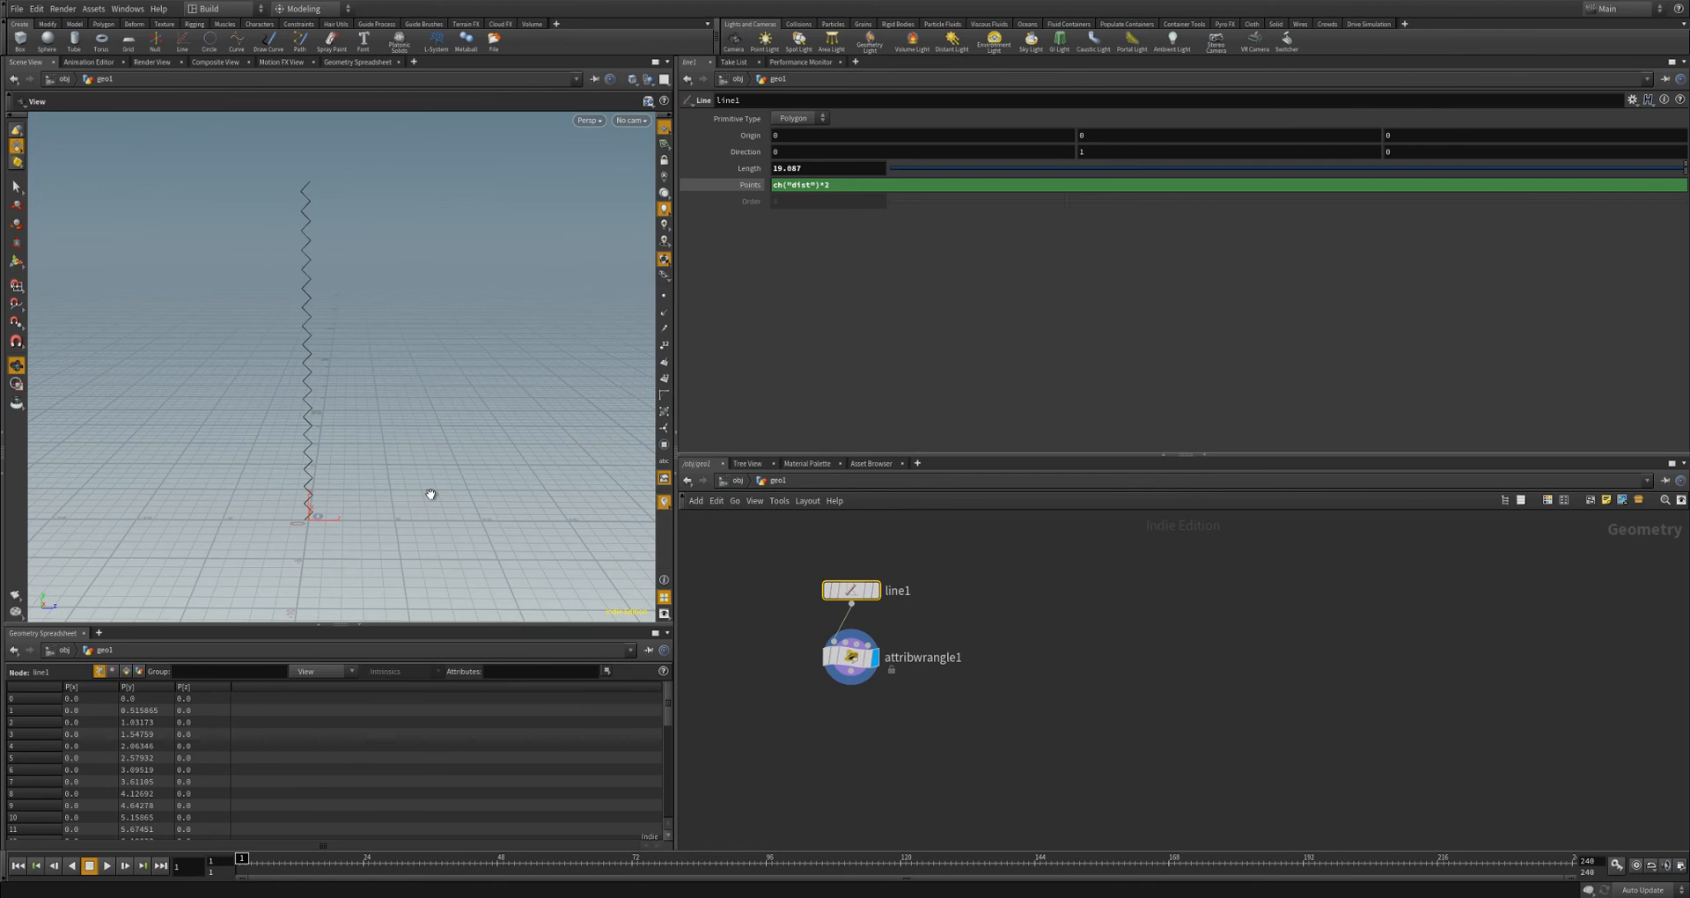
- Bypass the first Attribute Wrangle and append a second Attribute Wrangle after it as the displayed node
left_click(828, 657)
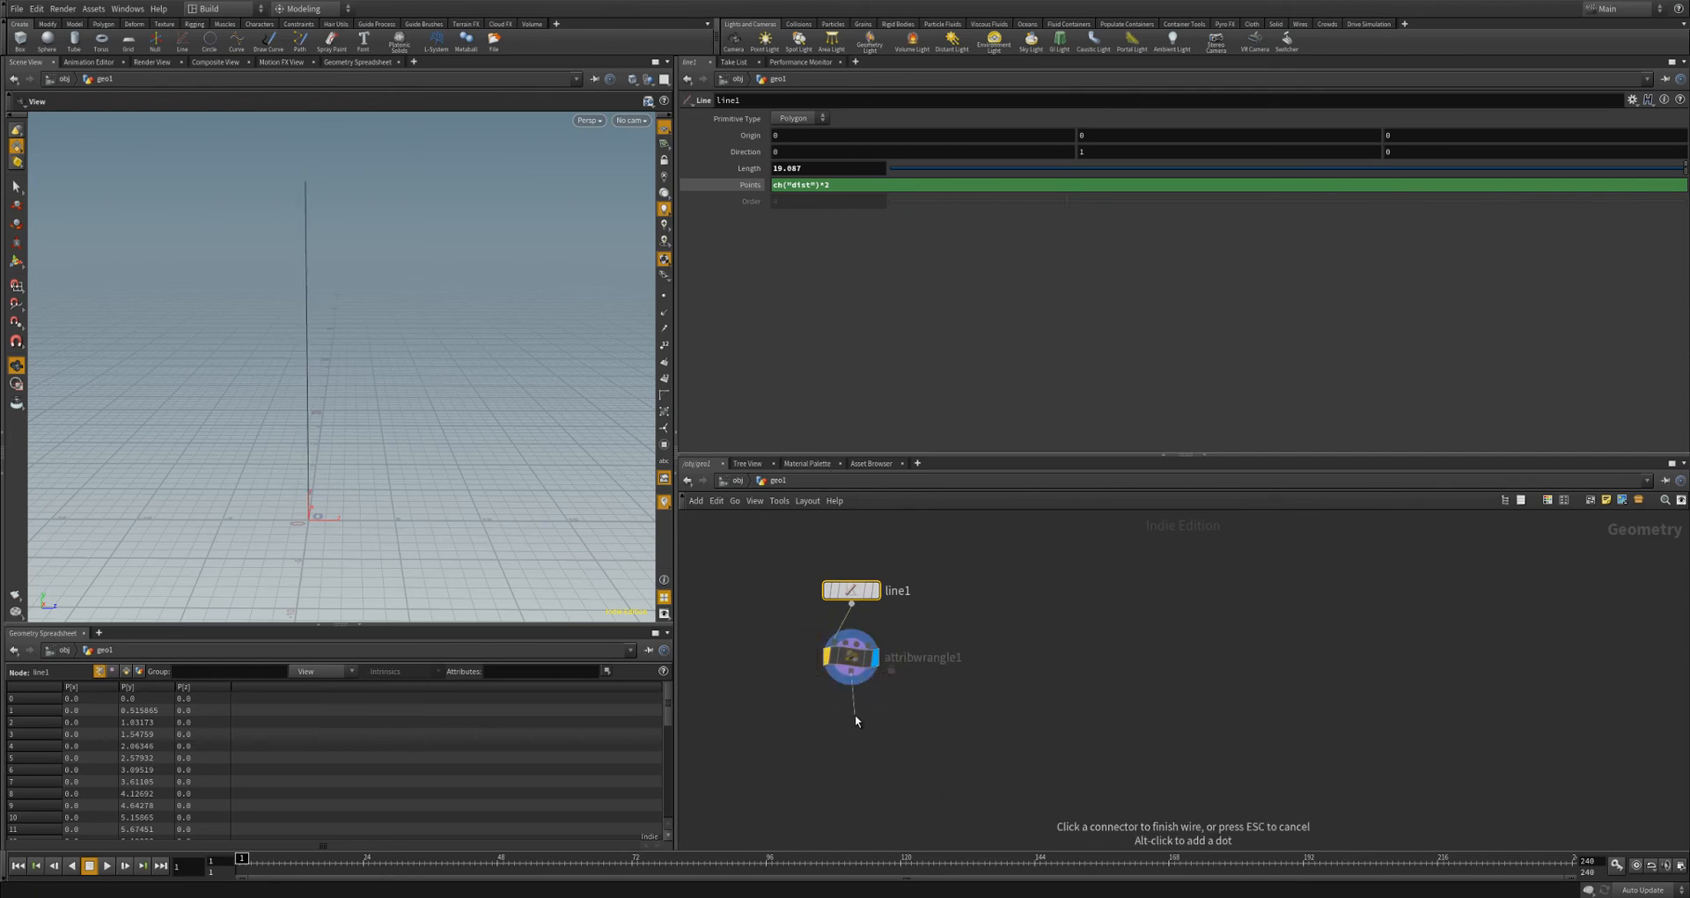
key("Tab")
type("att")
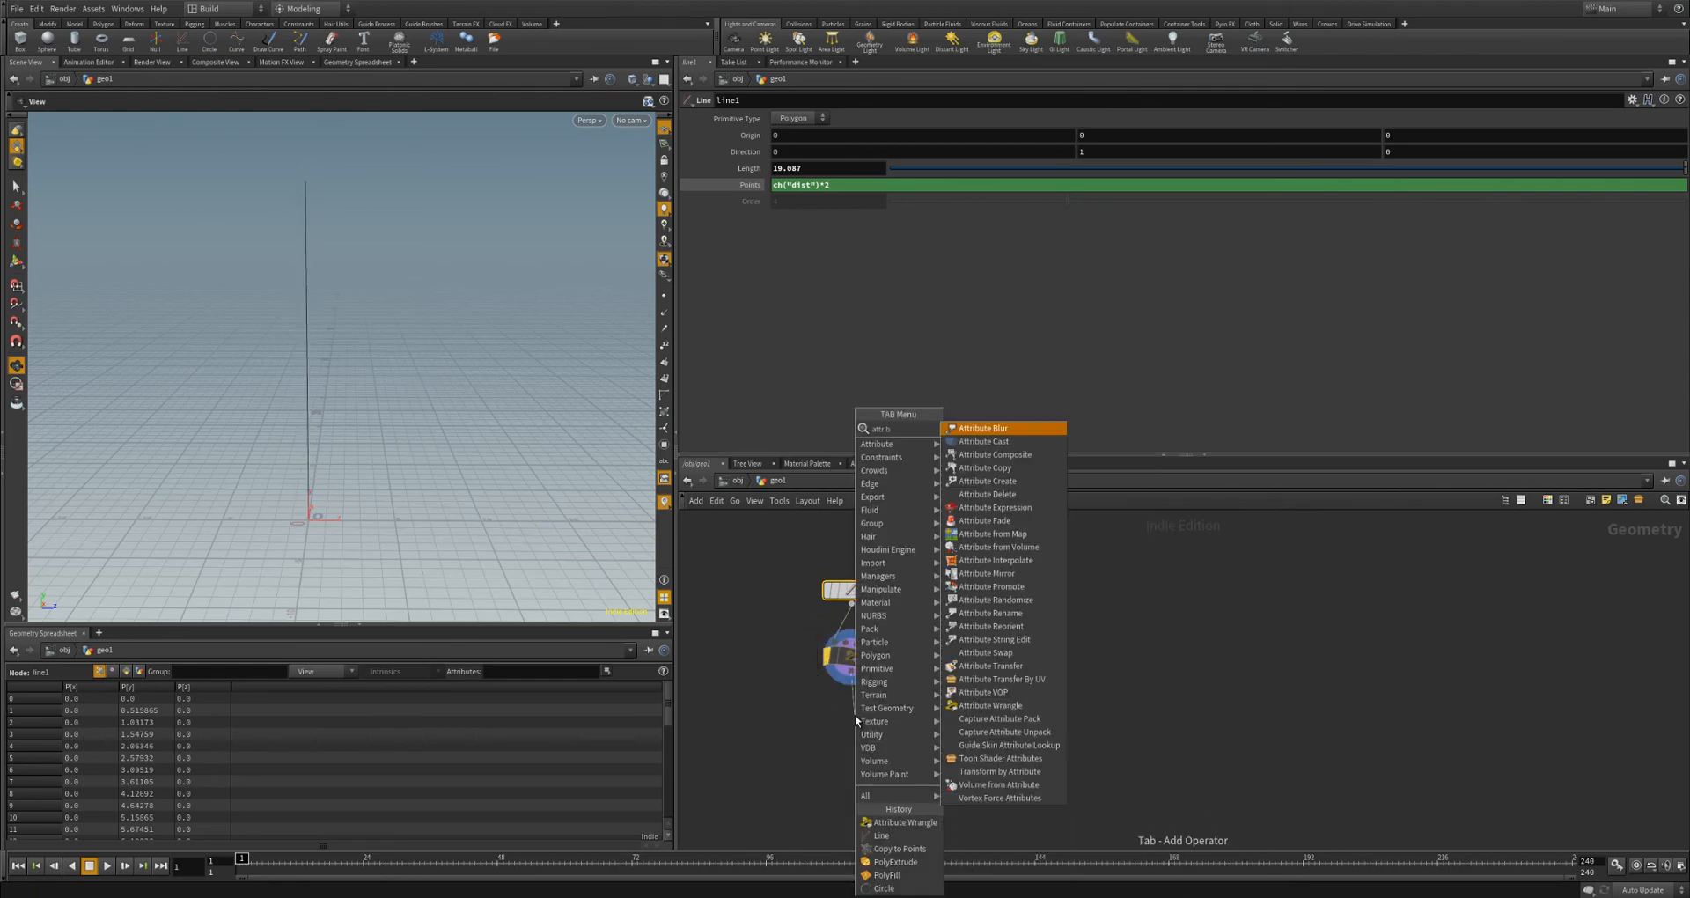
key("Escape")
key("Escape")
double_click(854, 716)
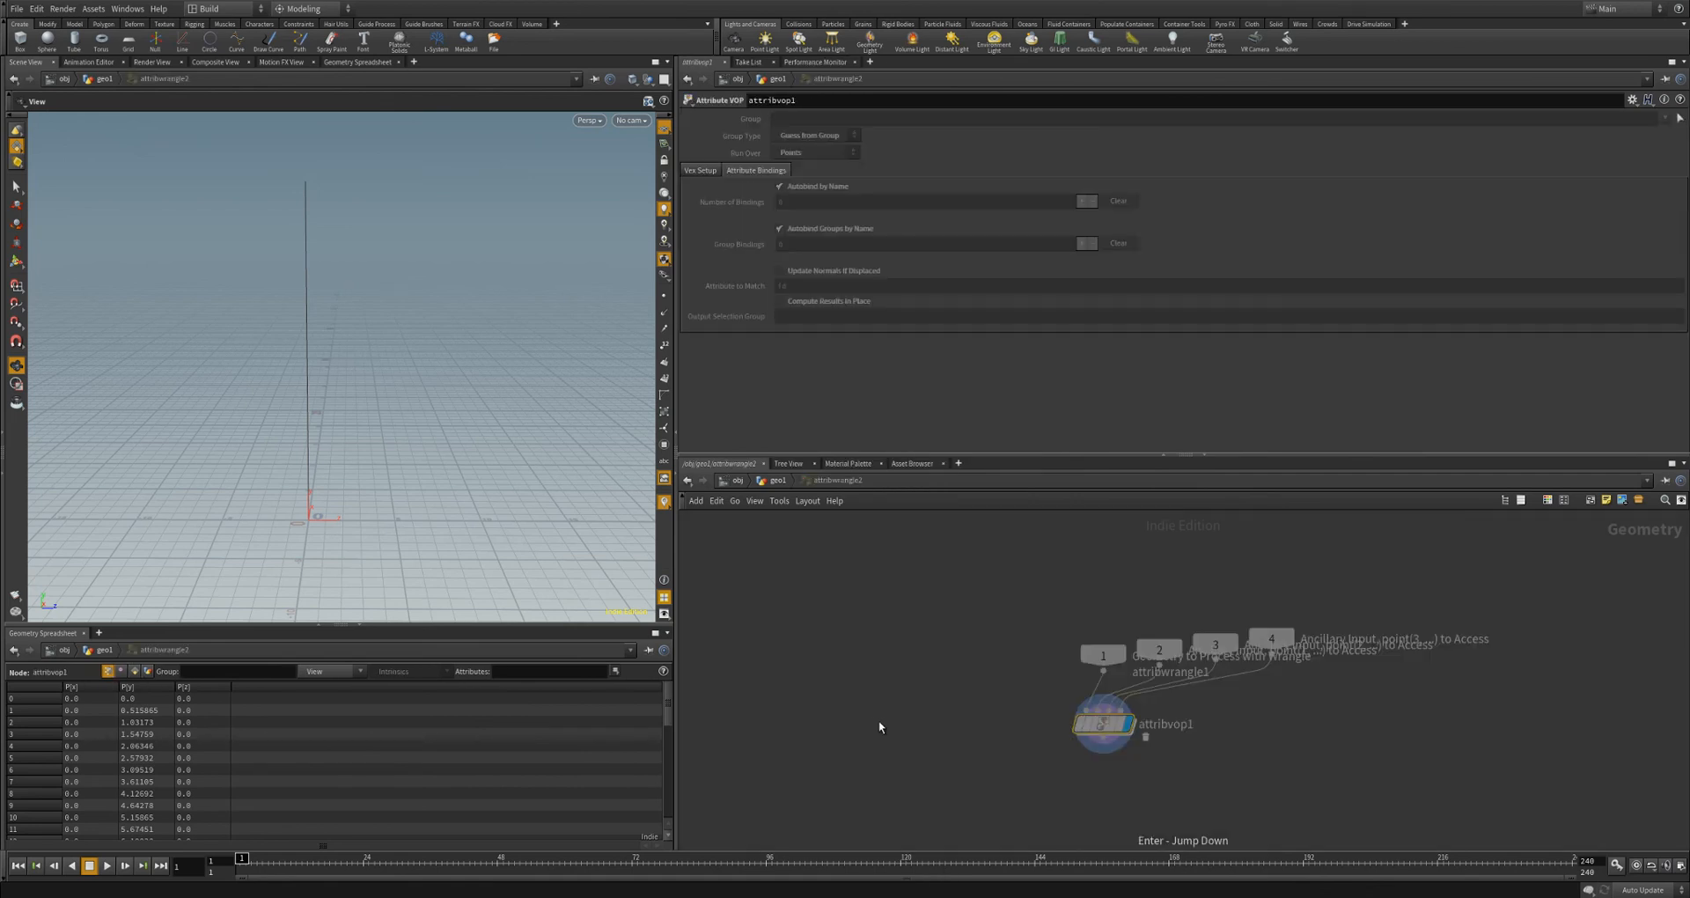
key("u")
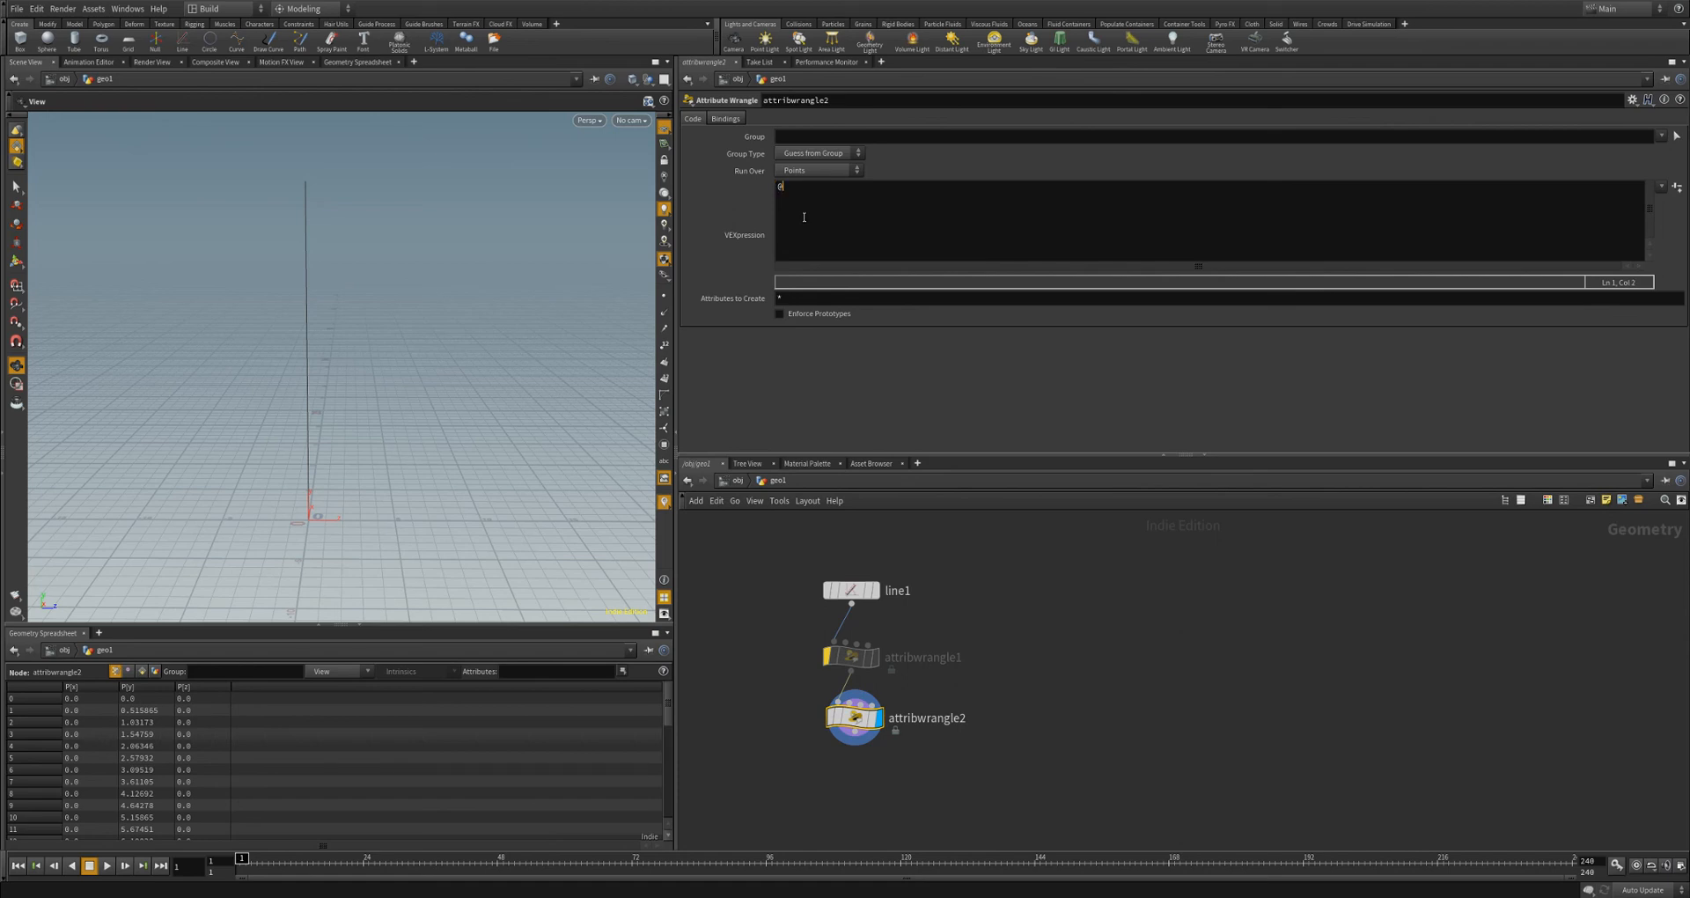
type("x = cos")
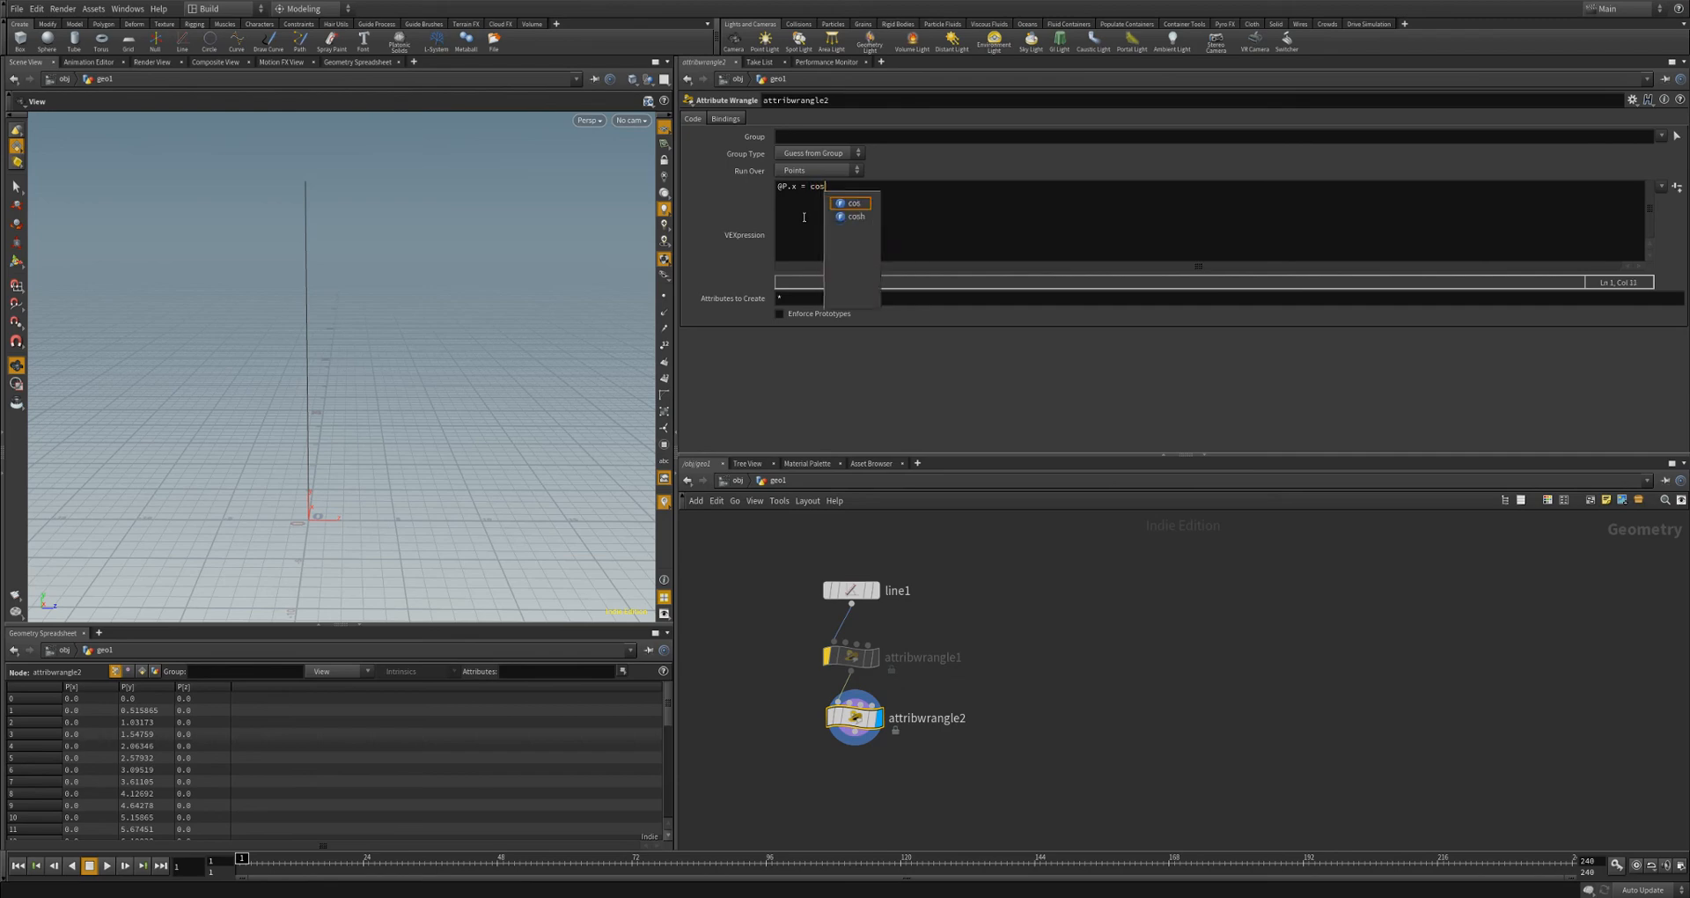
type("(")
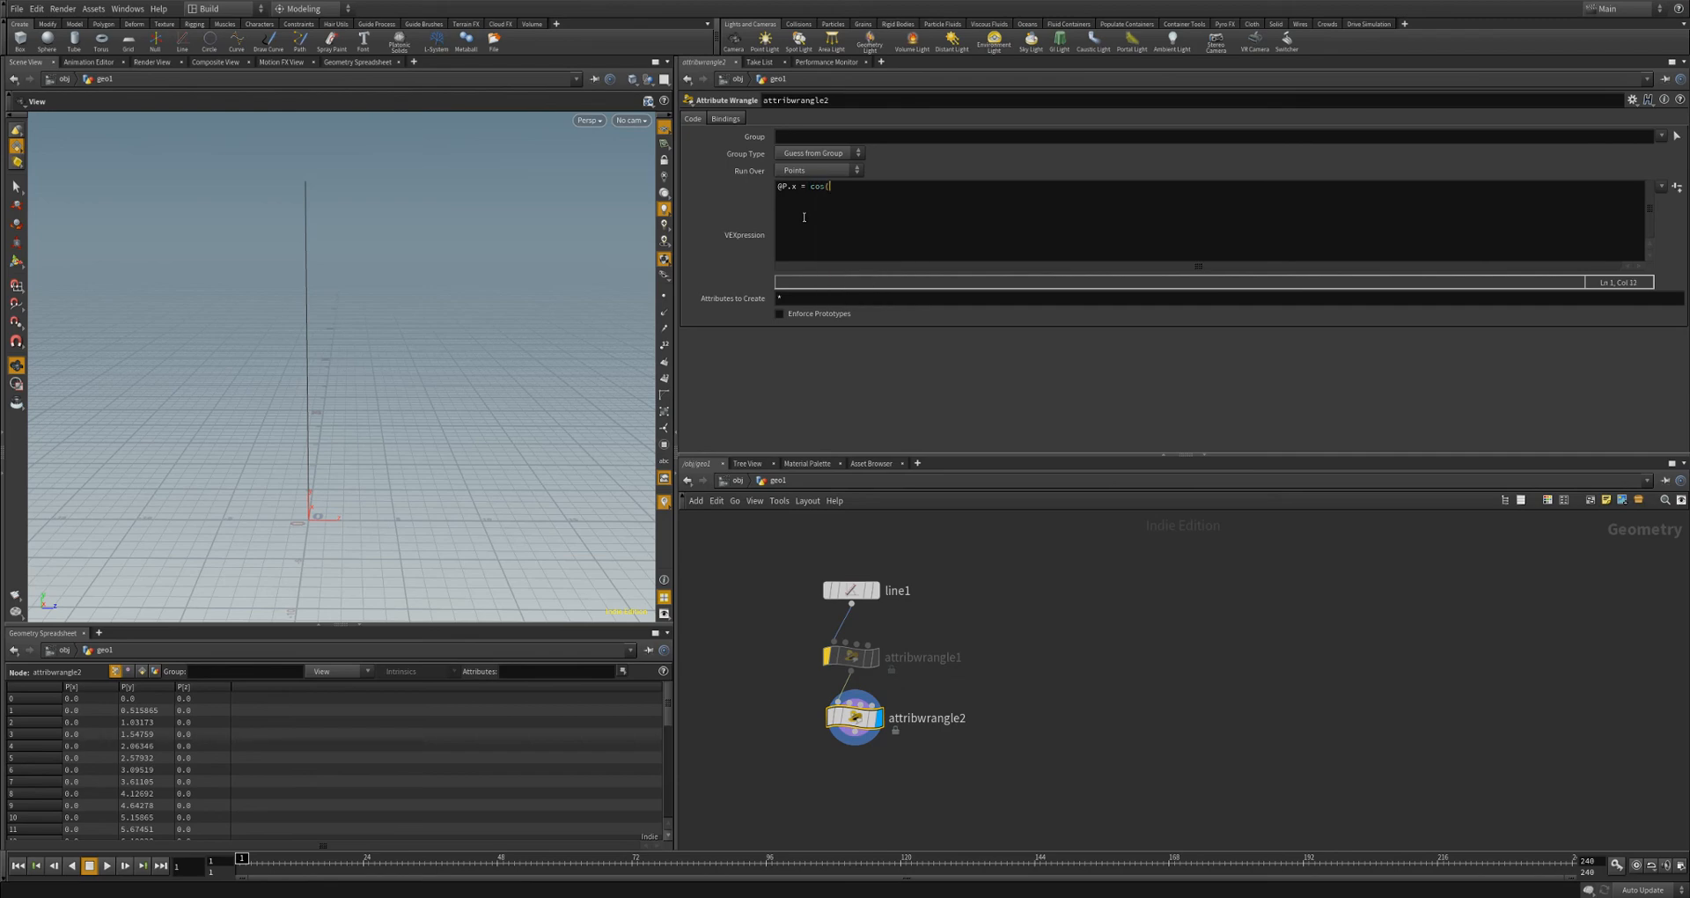
type("@ptnum);")
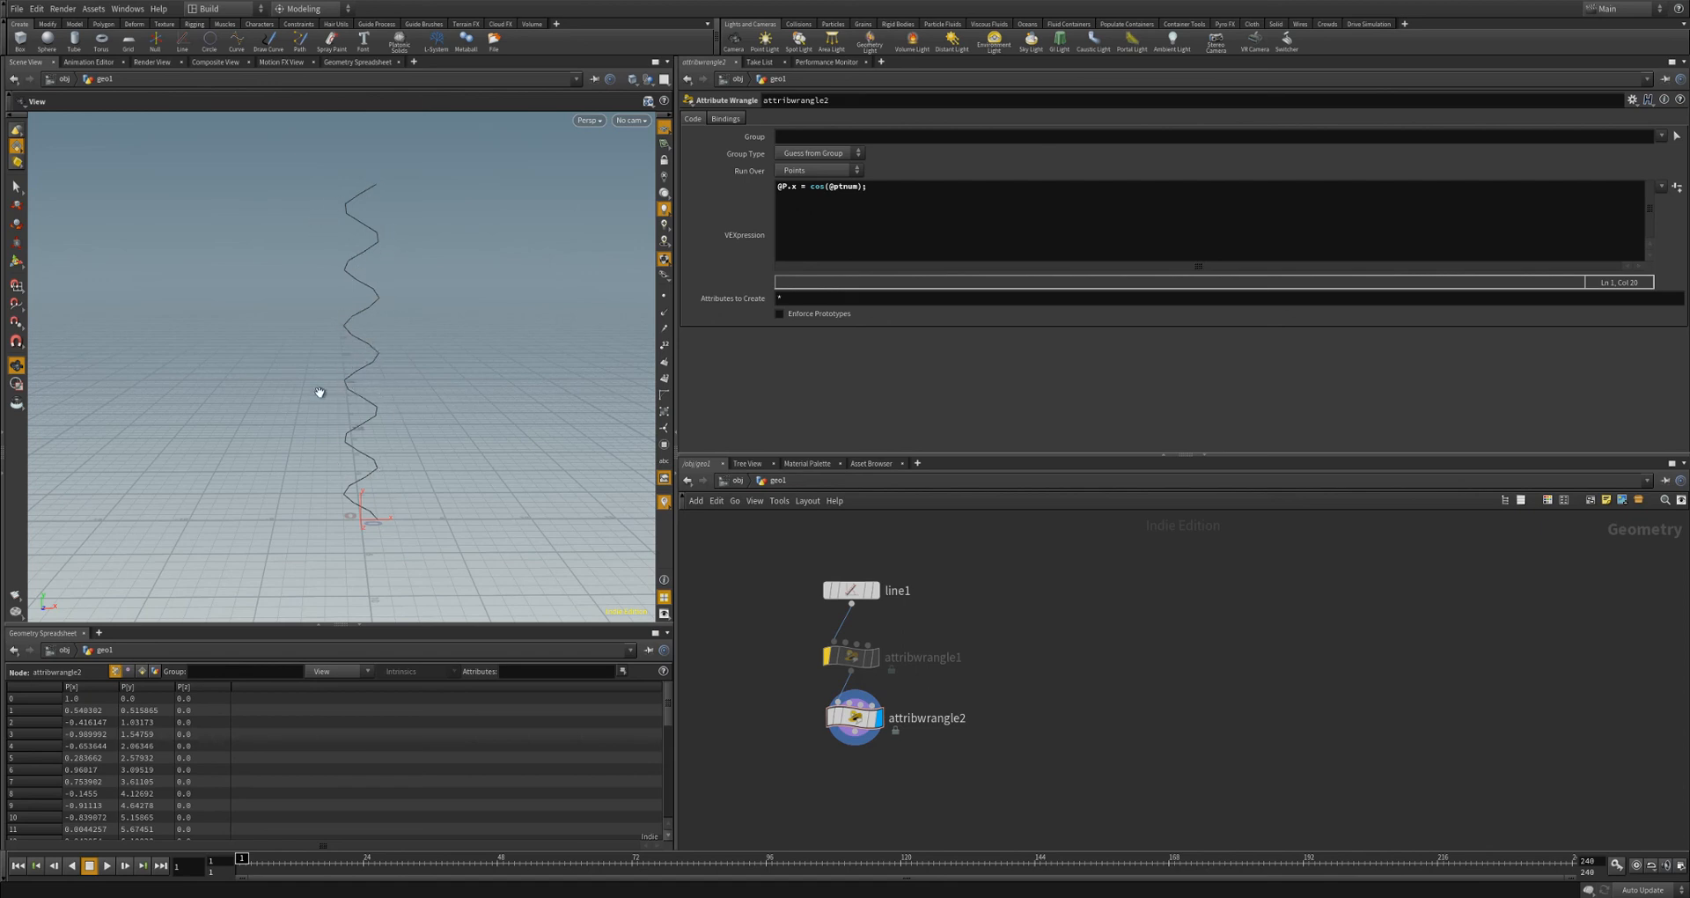
left_click_drag(370, 467, 367, 416)
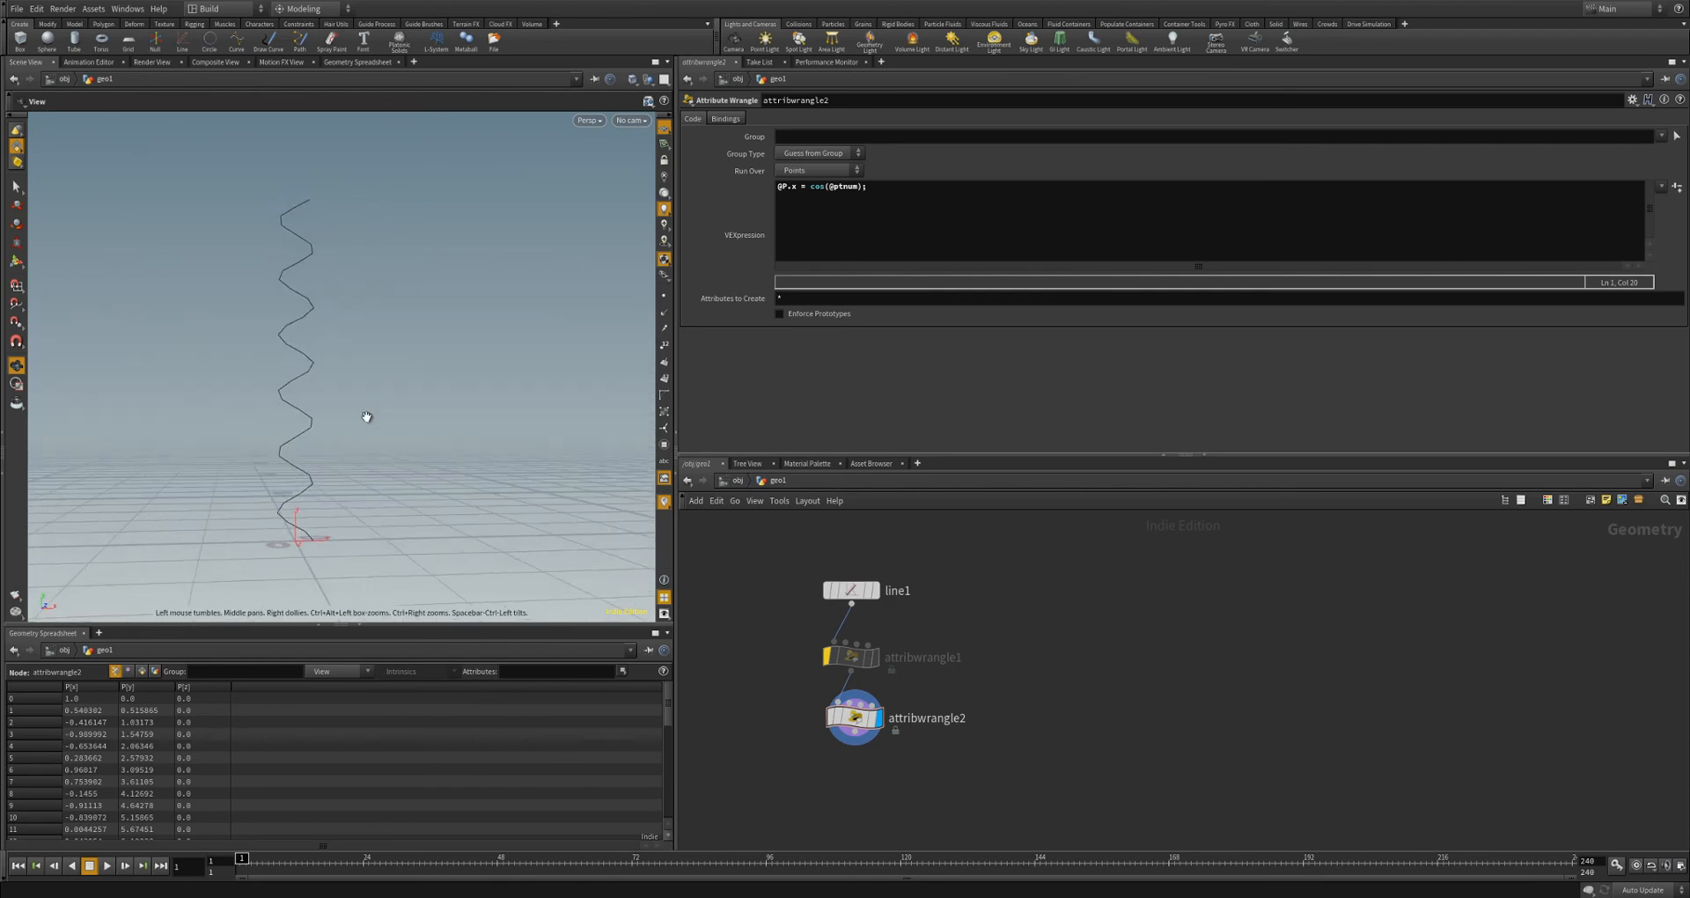
left_click_drag(335, 287, 359, 350)
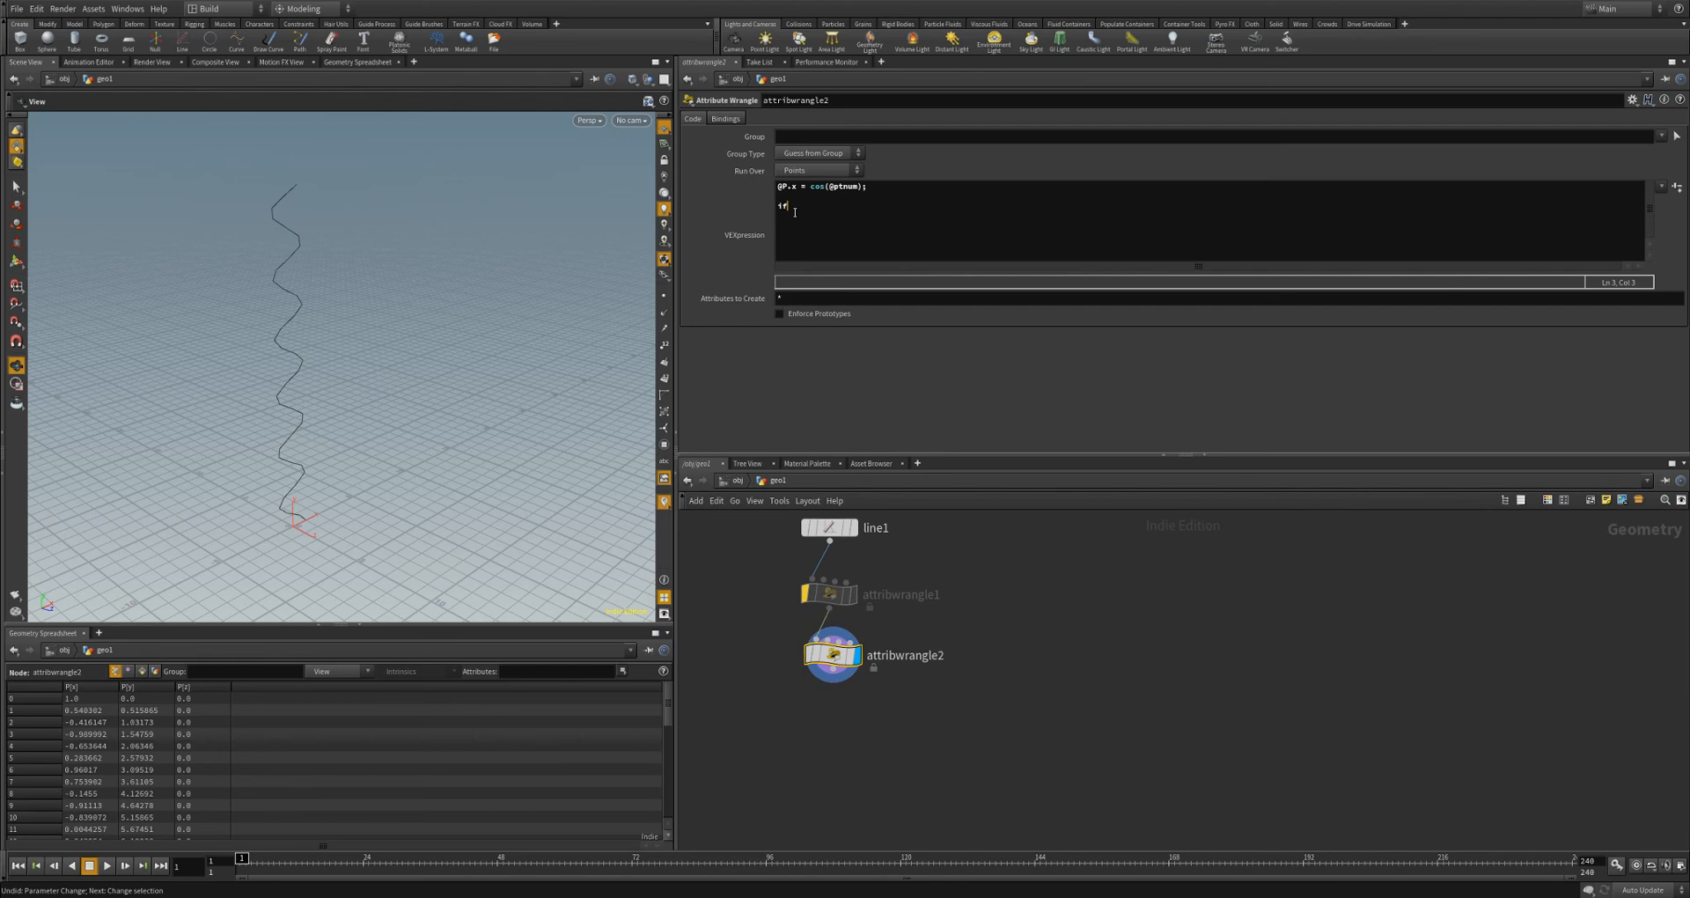
- Add the condition if(@P.x > 0){ @P.z = @P.x; } below the cosine line and inspect the curve
type("@P.x")
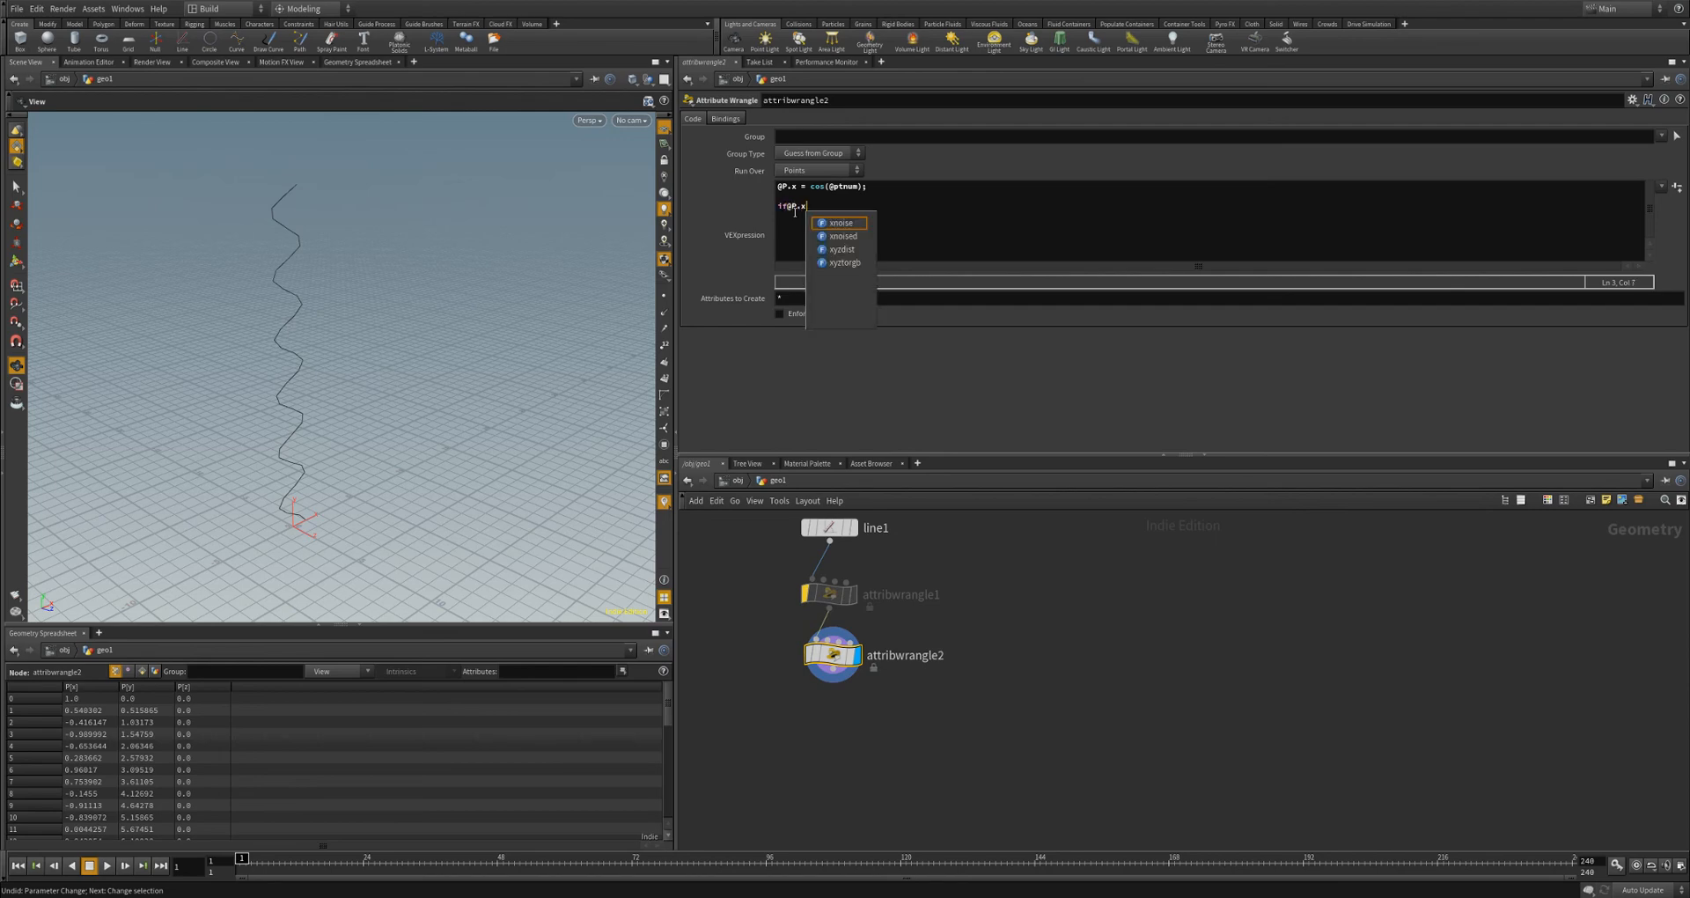
left_click(795, 208)
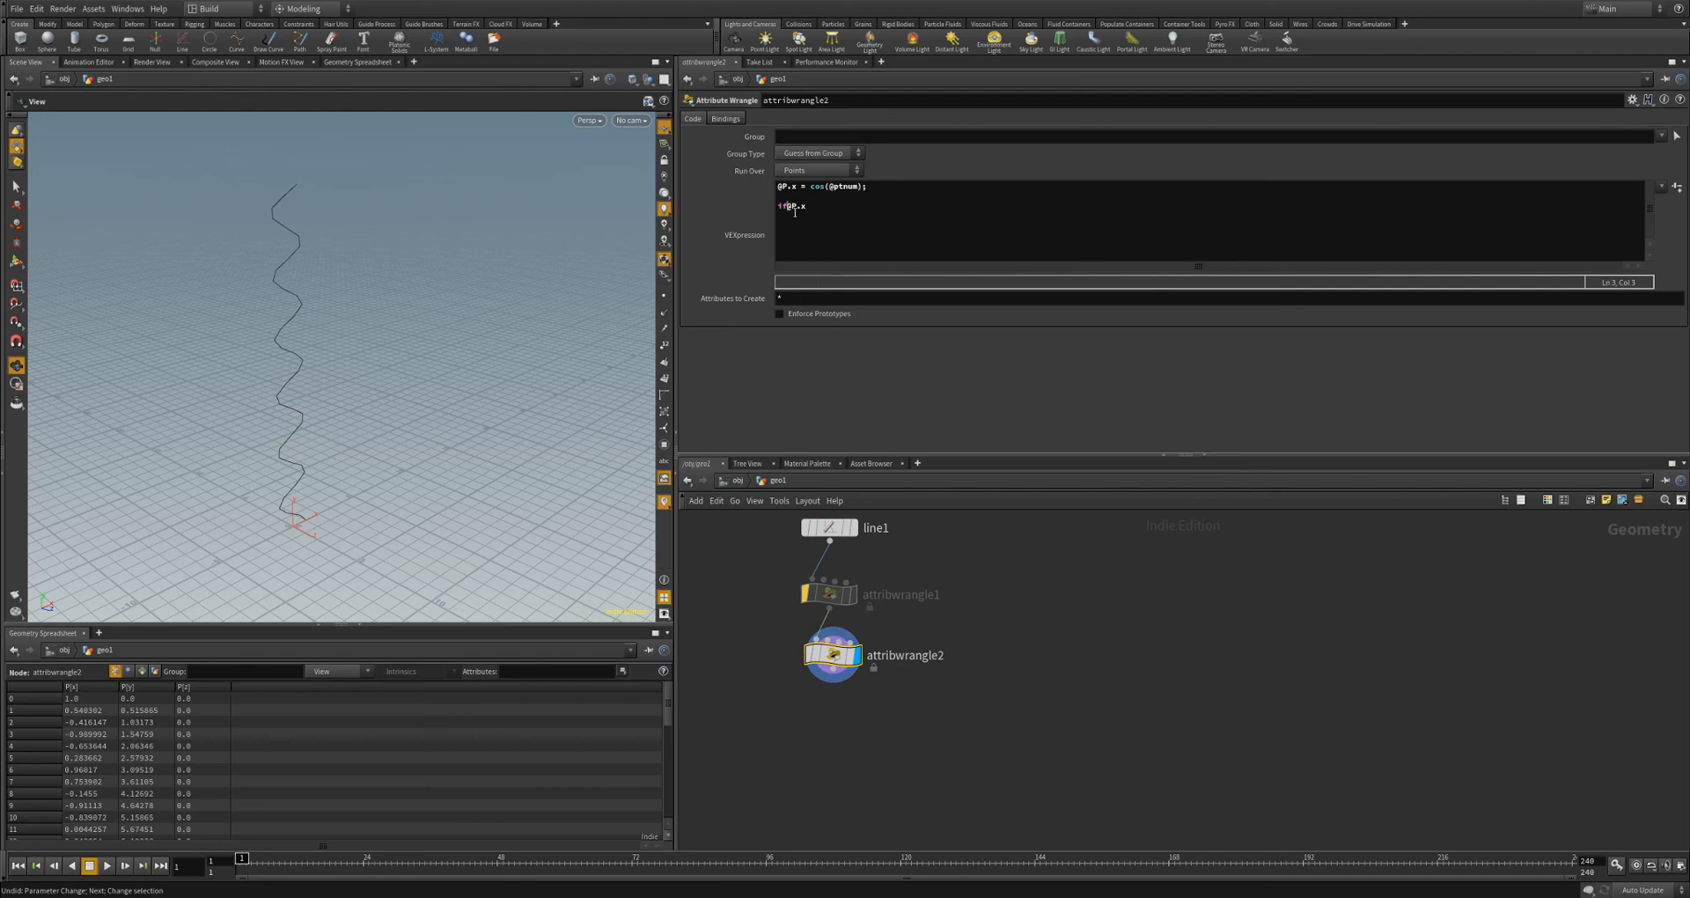
type("(@P.x > 0")
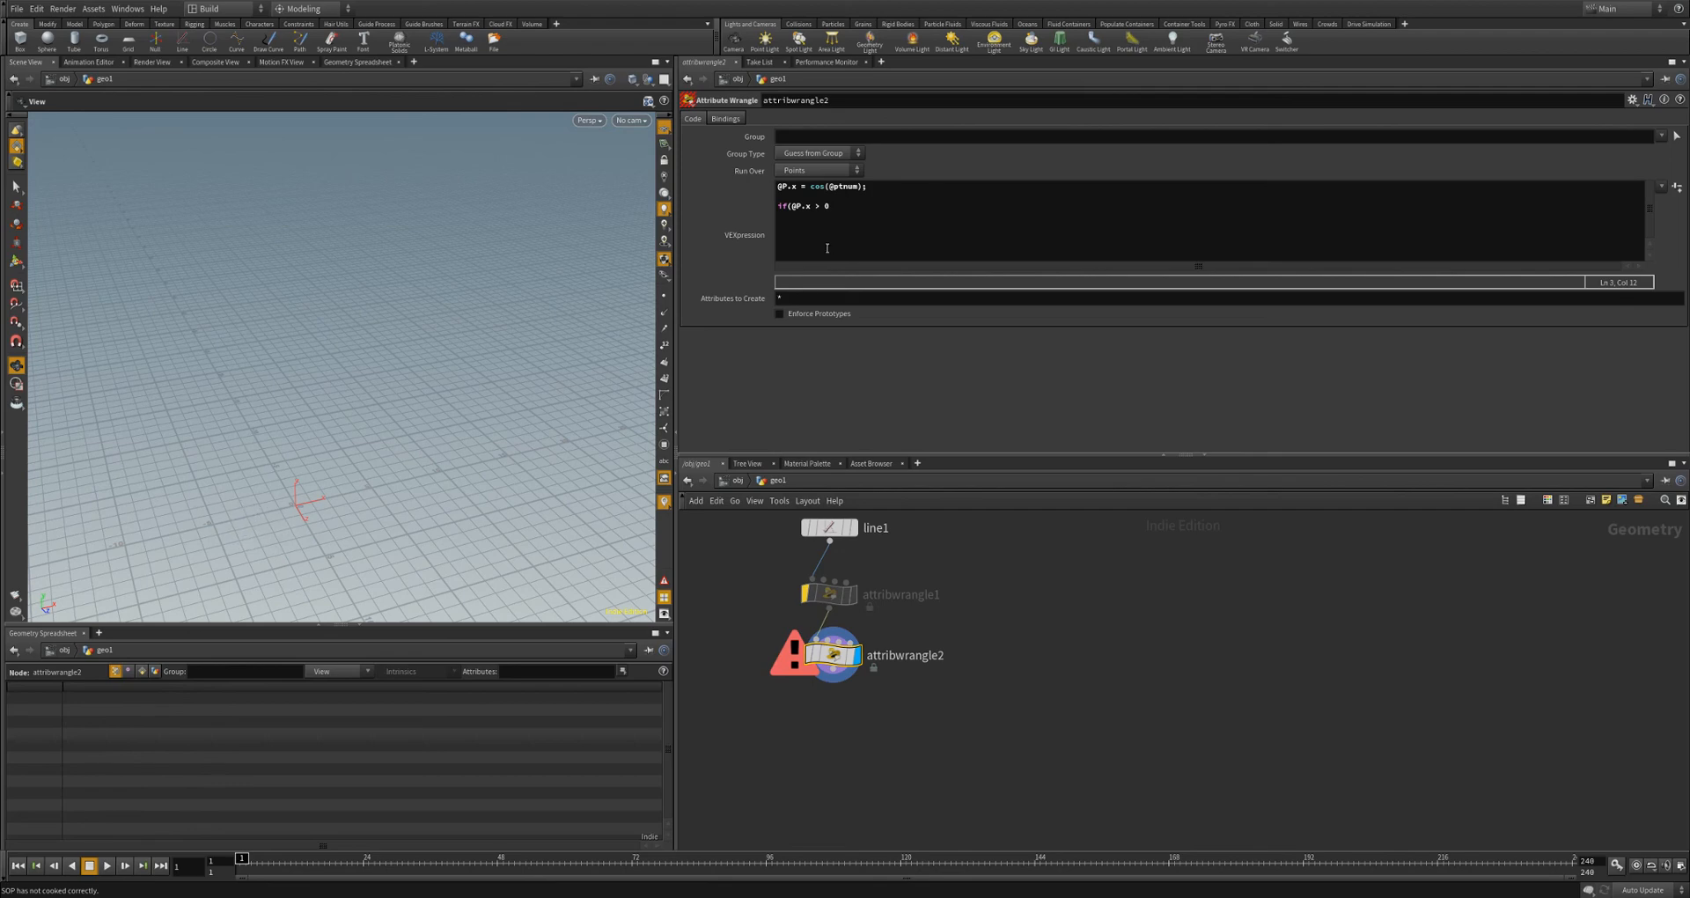
left_click(842, 201)
left_click_drag(811, 206, 791, 206)
key("ctrl+c")
left_click(833, 216)
key("ctrl+v")
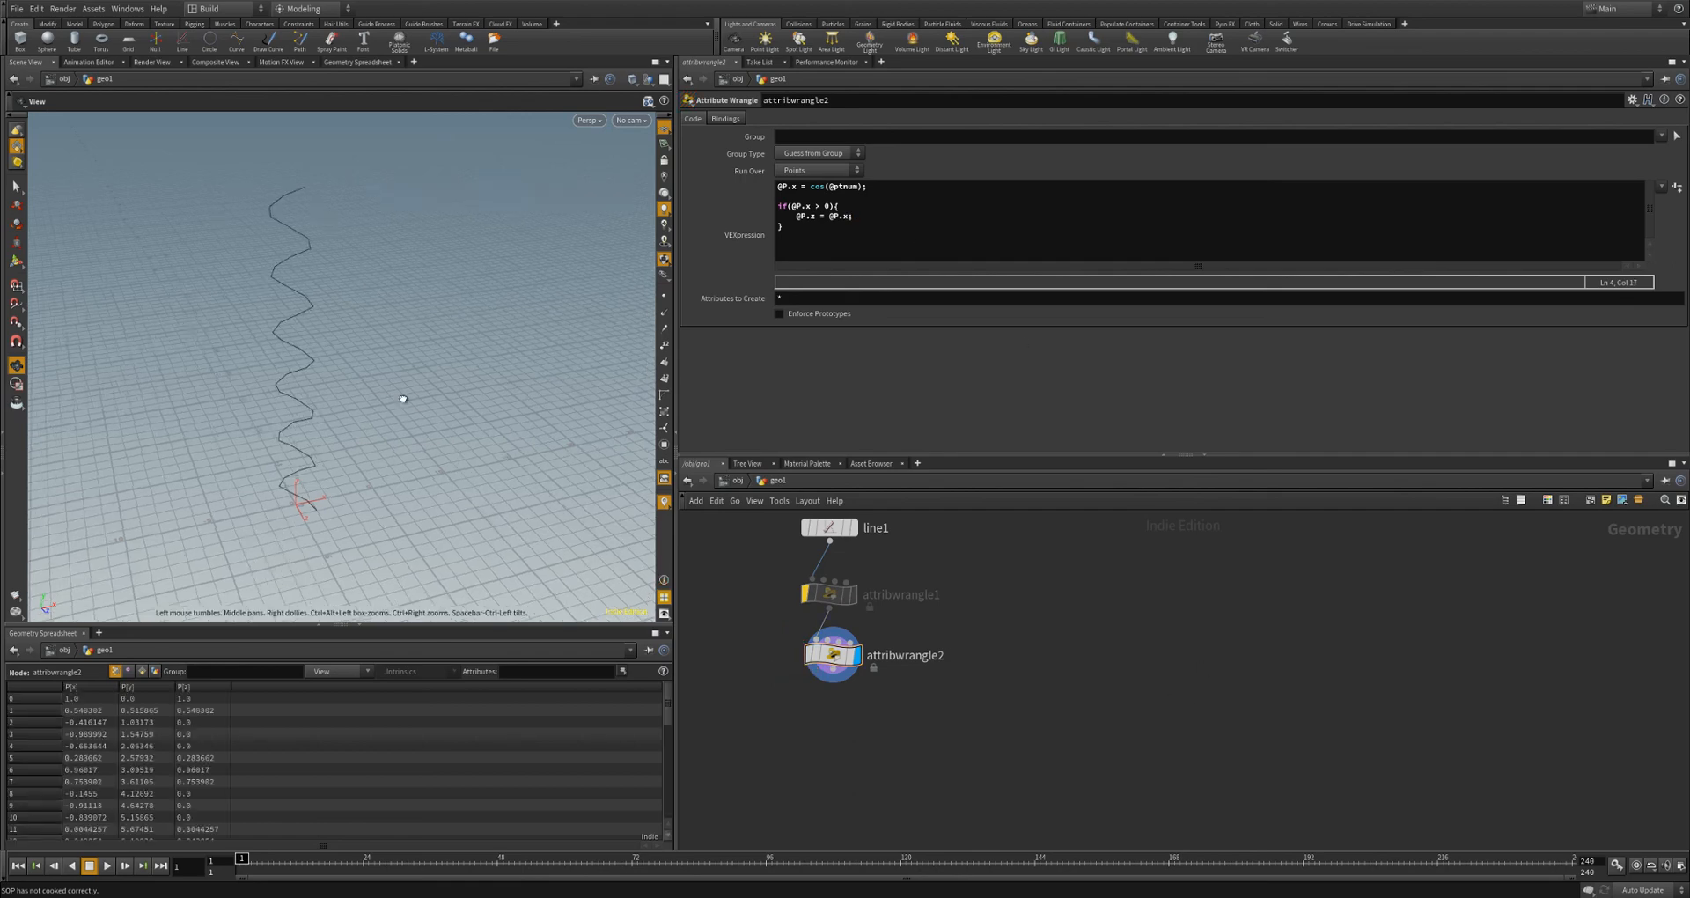
left_click_drag(401, 403, 321, 491)
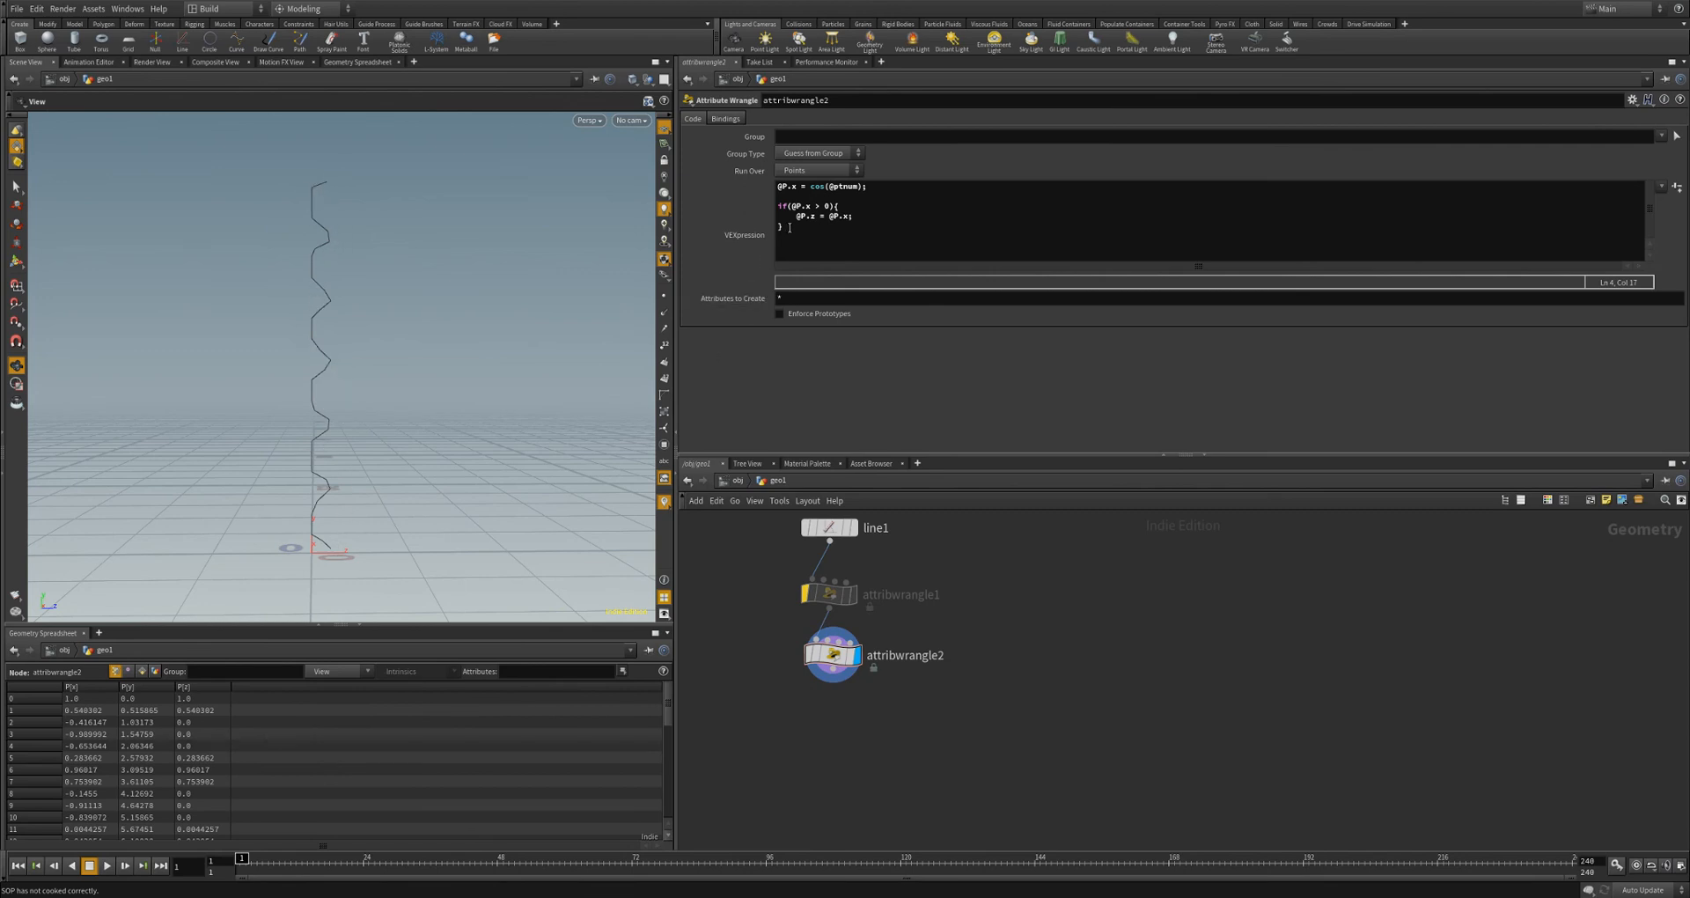
type("lse")
key("Return")
type("@P.z = -@P.x;")
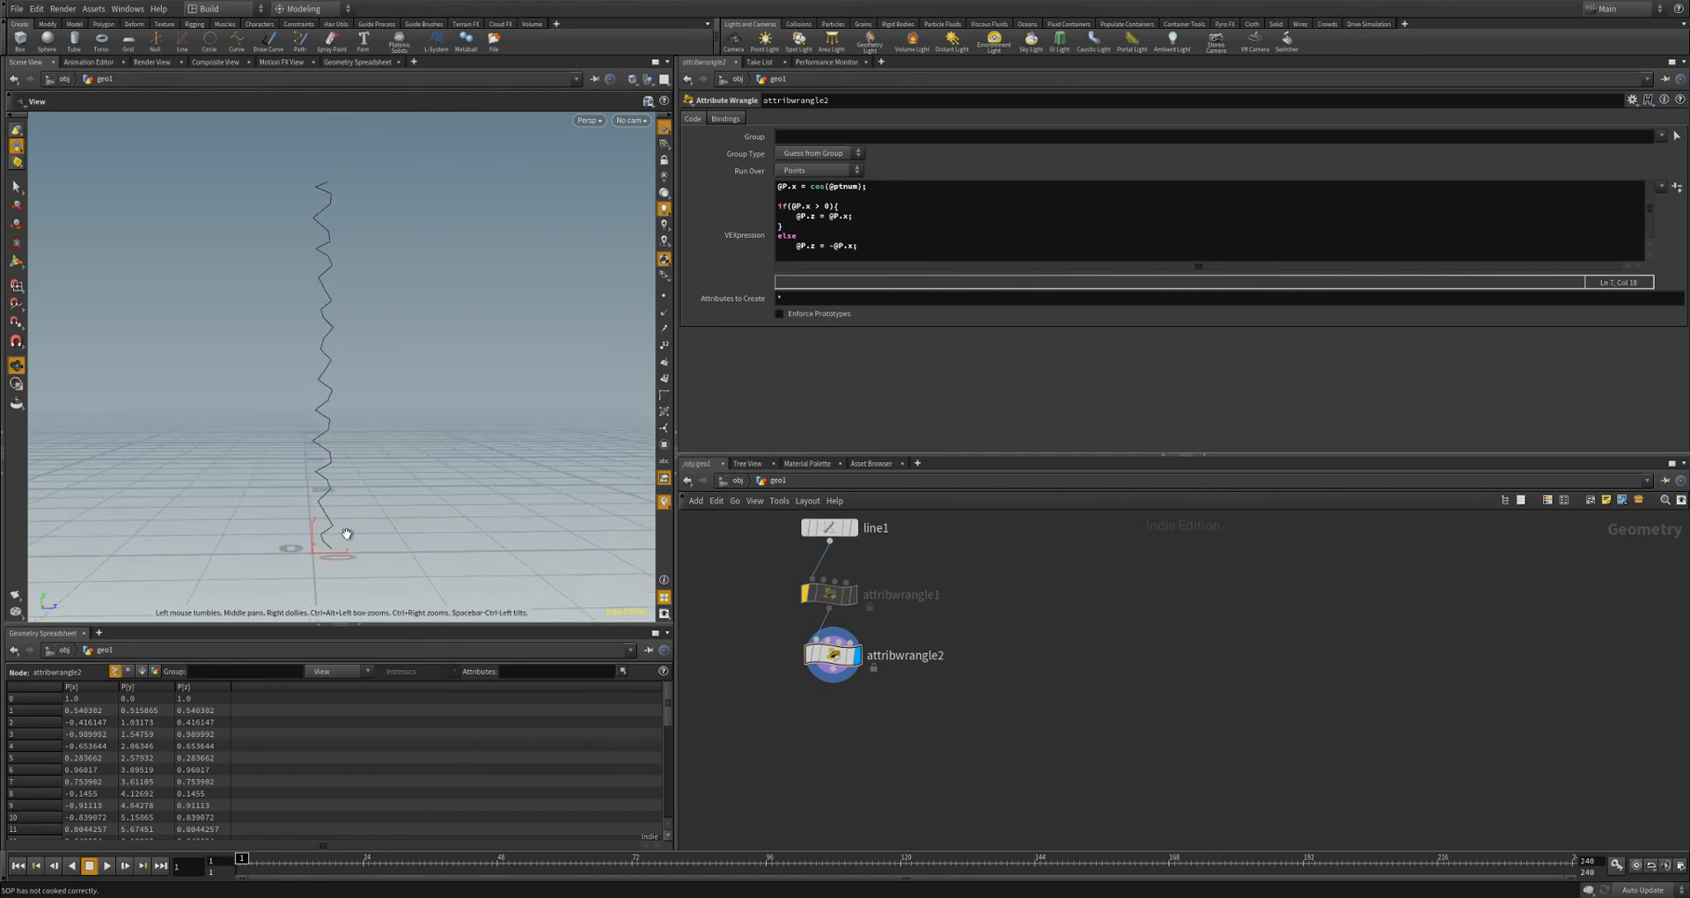
left_click_drag(302, 177, 347, 475)
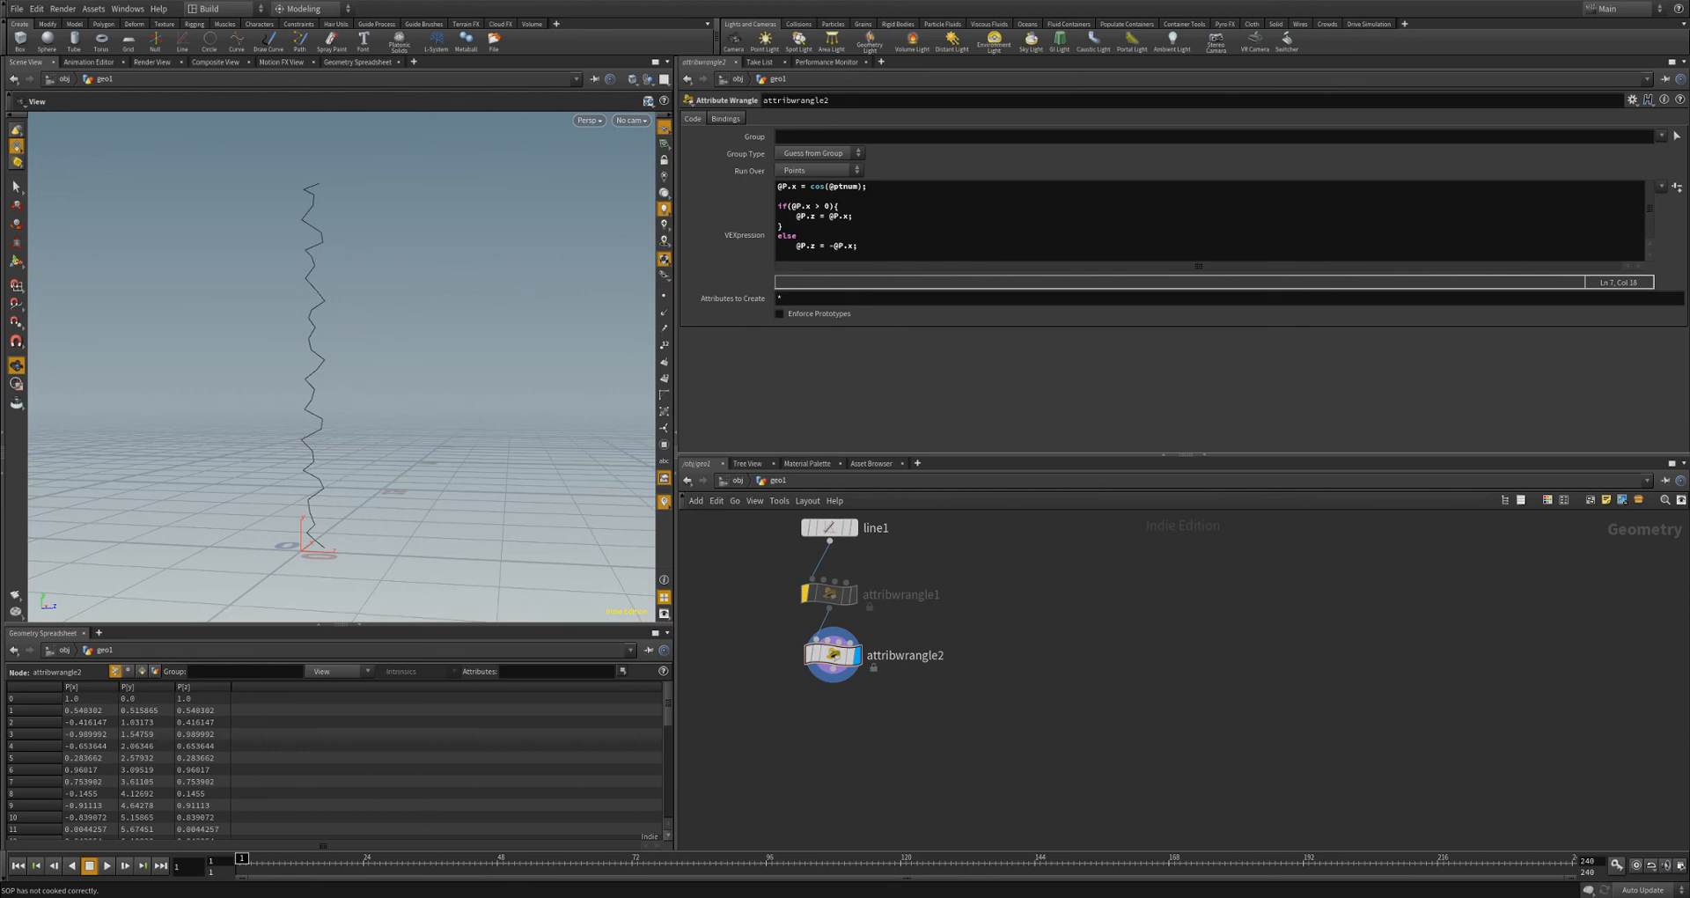
left_click_drag(313, 491, 328, 256)
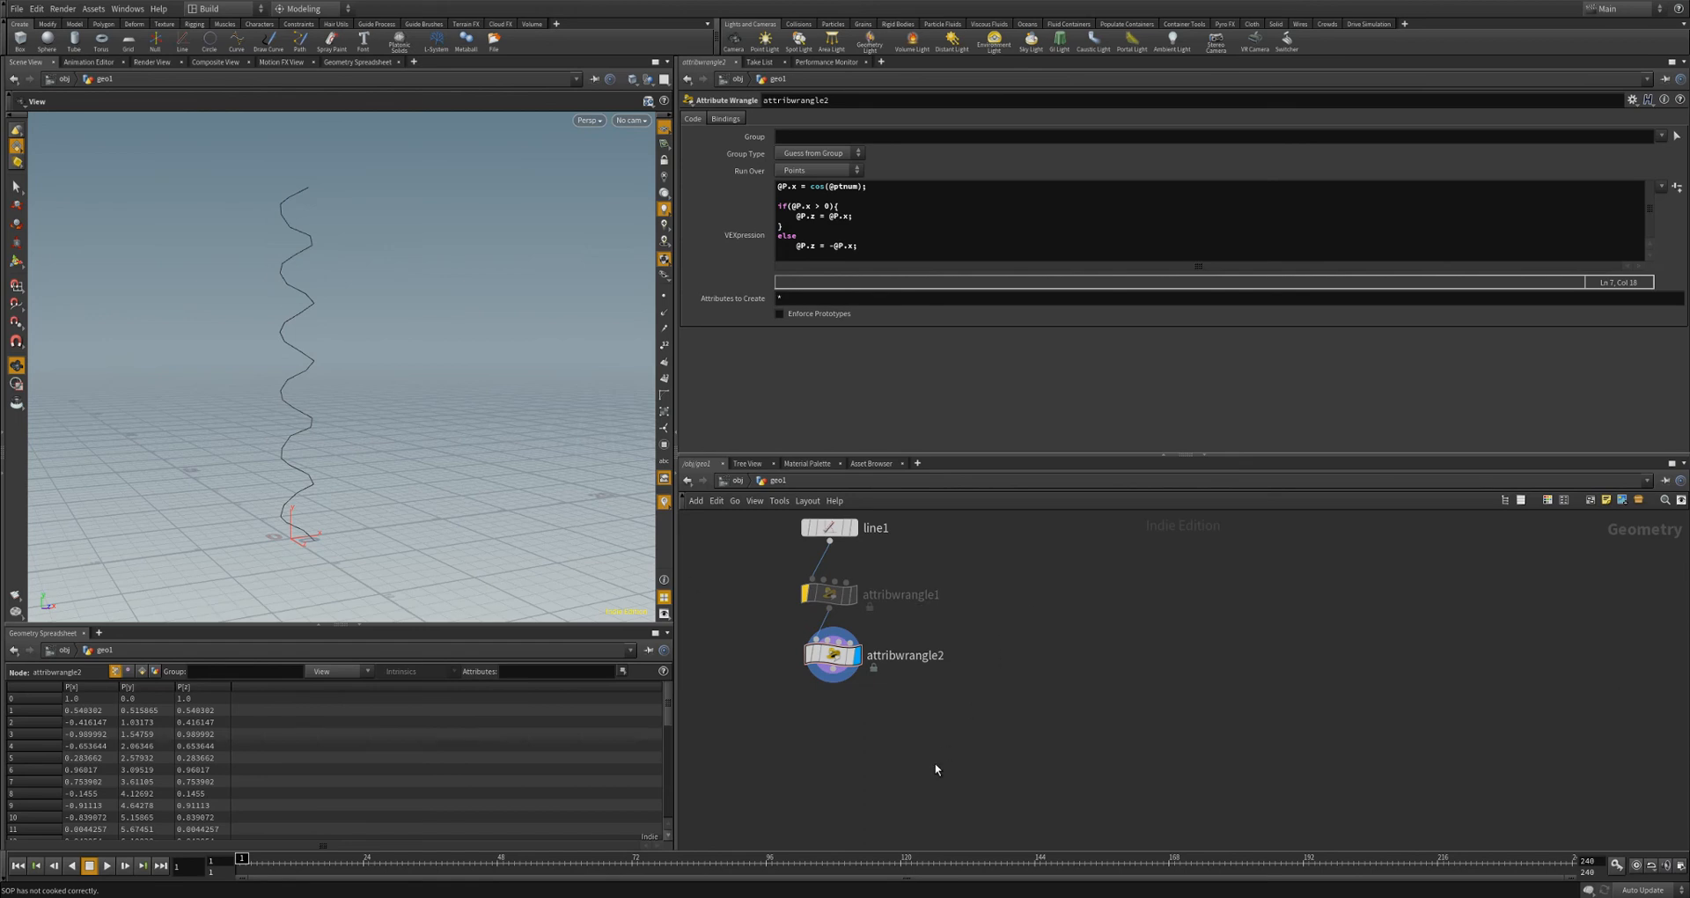
- Append a Convert node after the second Attribute Wrangle, align it below, and display its output
middle_click_drag(935, 764, 933, 681)
scroll(918, 687, "up", 2)
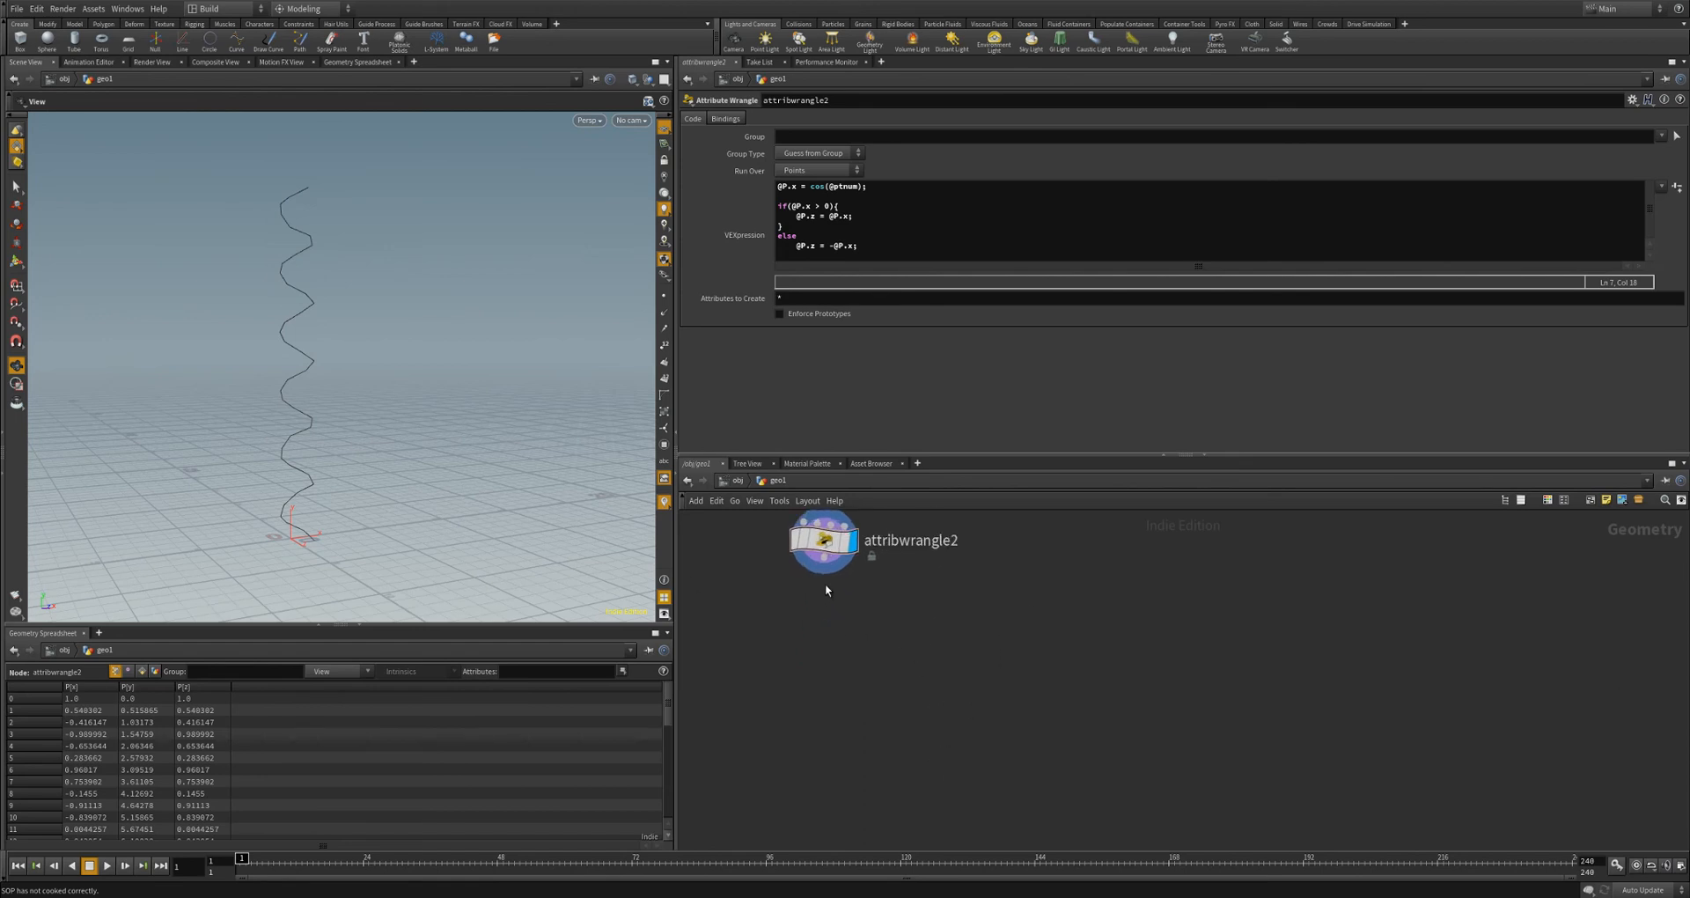
key("Tab")
type("conv")
key("Return")
left_click(819, 662)
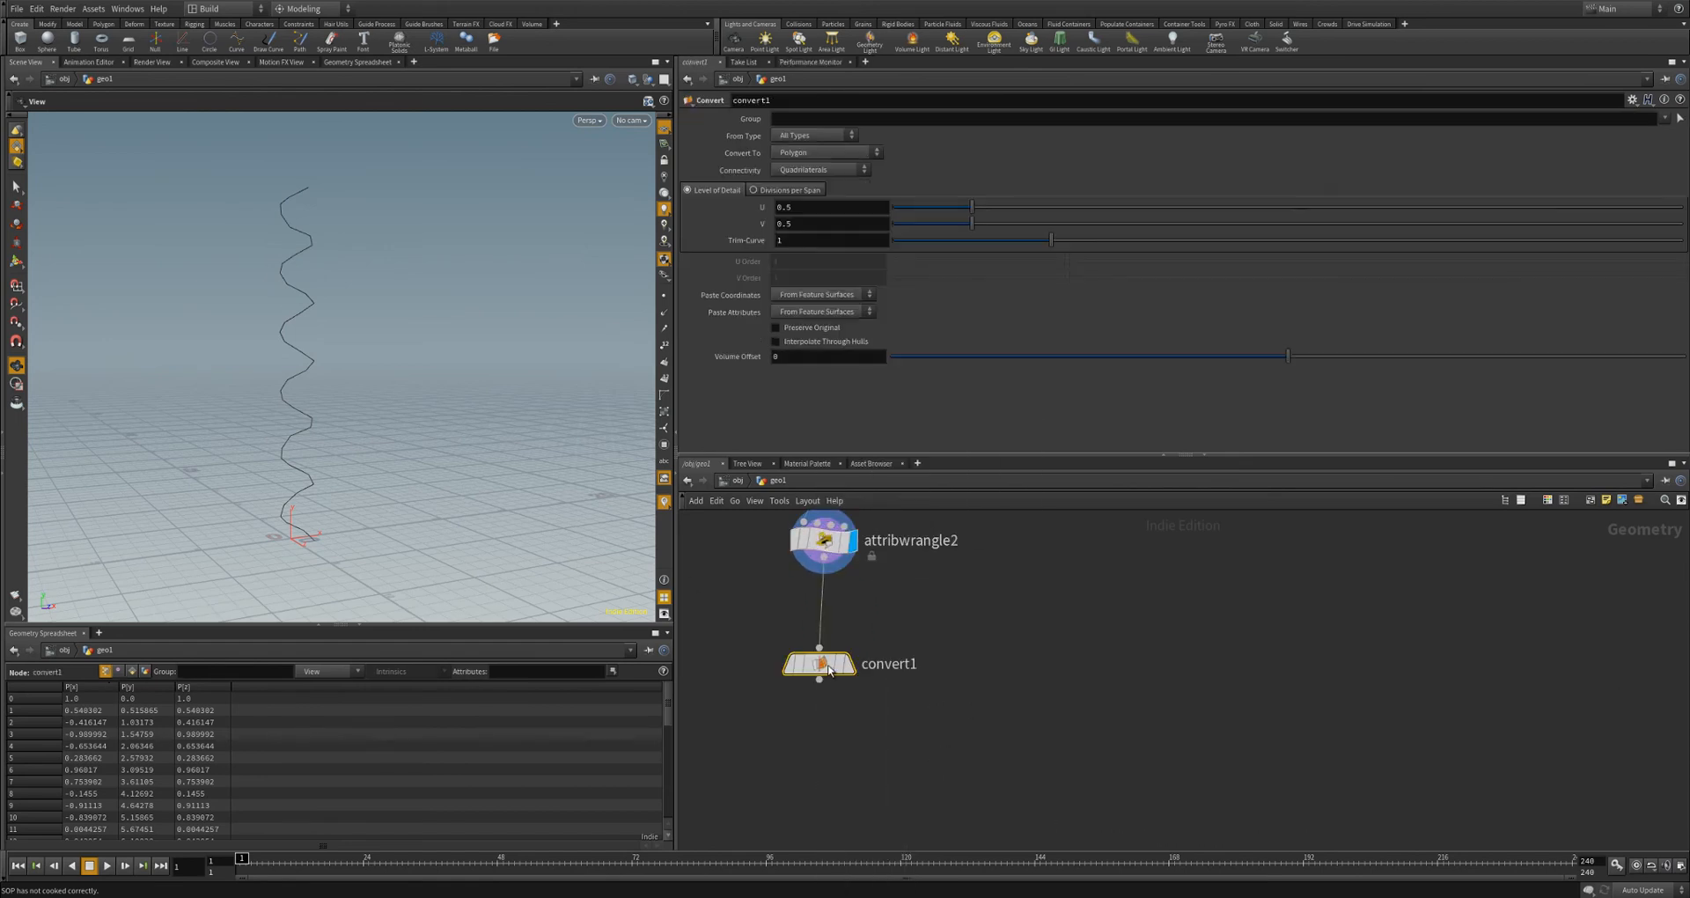
left_click_drag(842, 669, 847, 639)
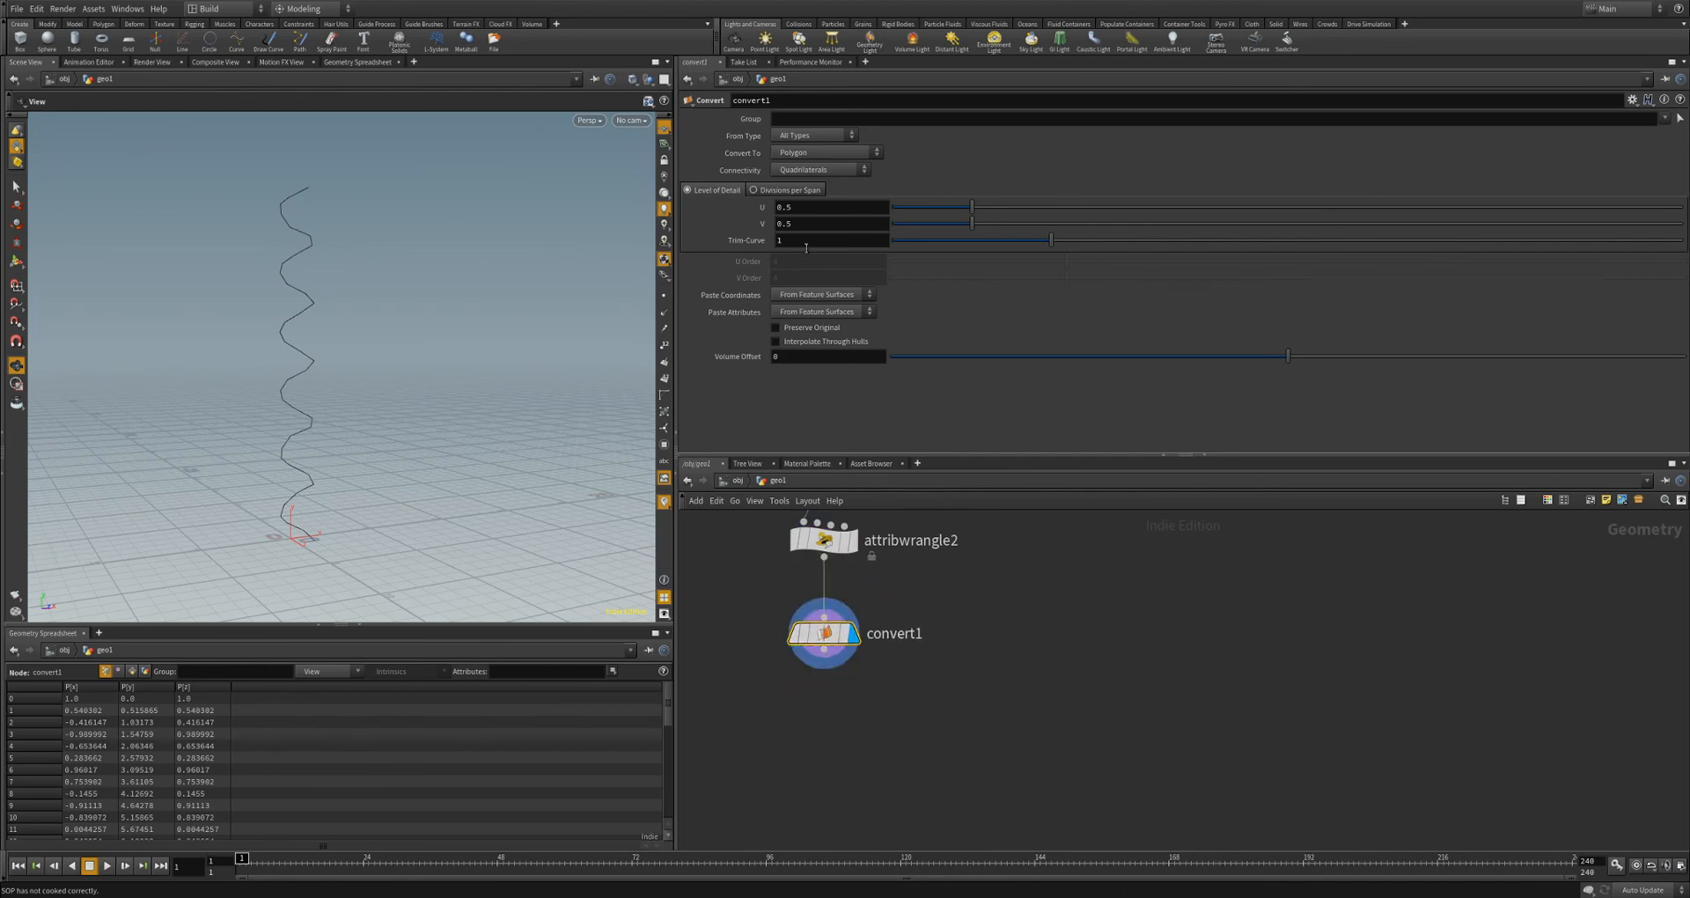
- Set the Convert node to convert the line to a NURBS Curve and inspect the smoothed shape
left_click(796, 155)
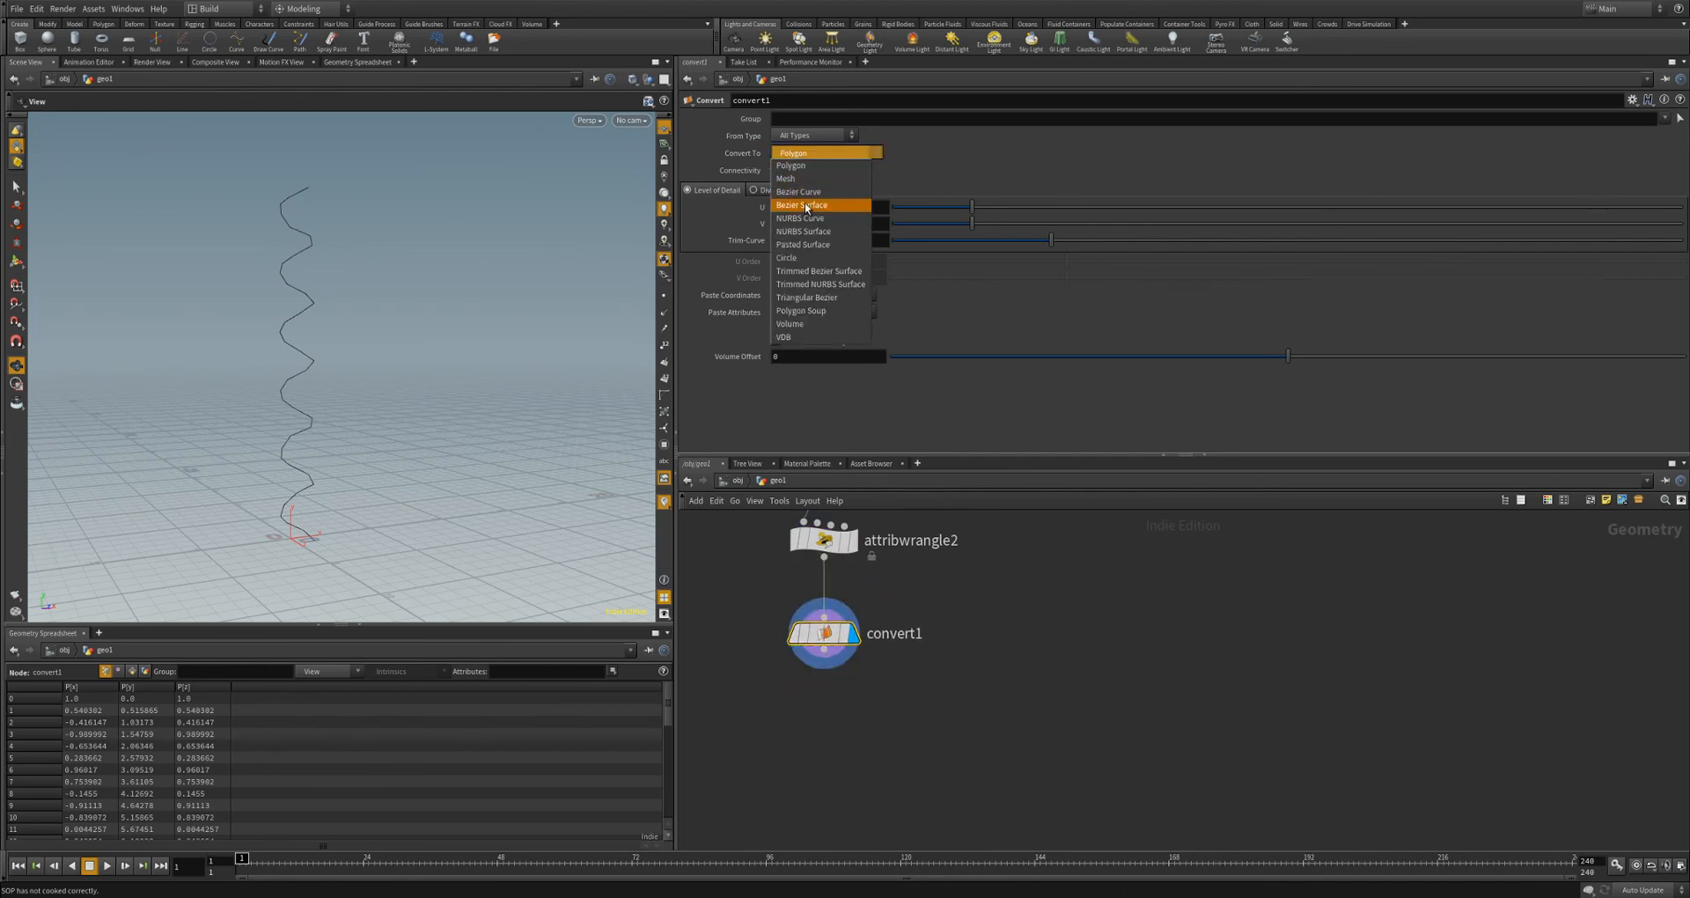
left_click(803, 219)
left_click_drag(339, 328, 422, 351)
left_click_drag(322, 553, 304, 538)
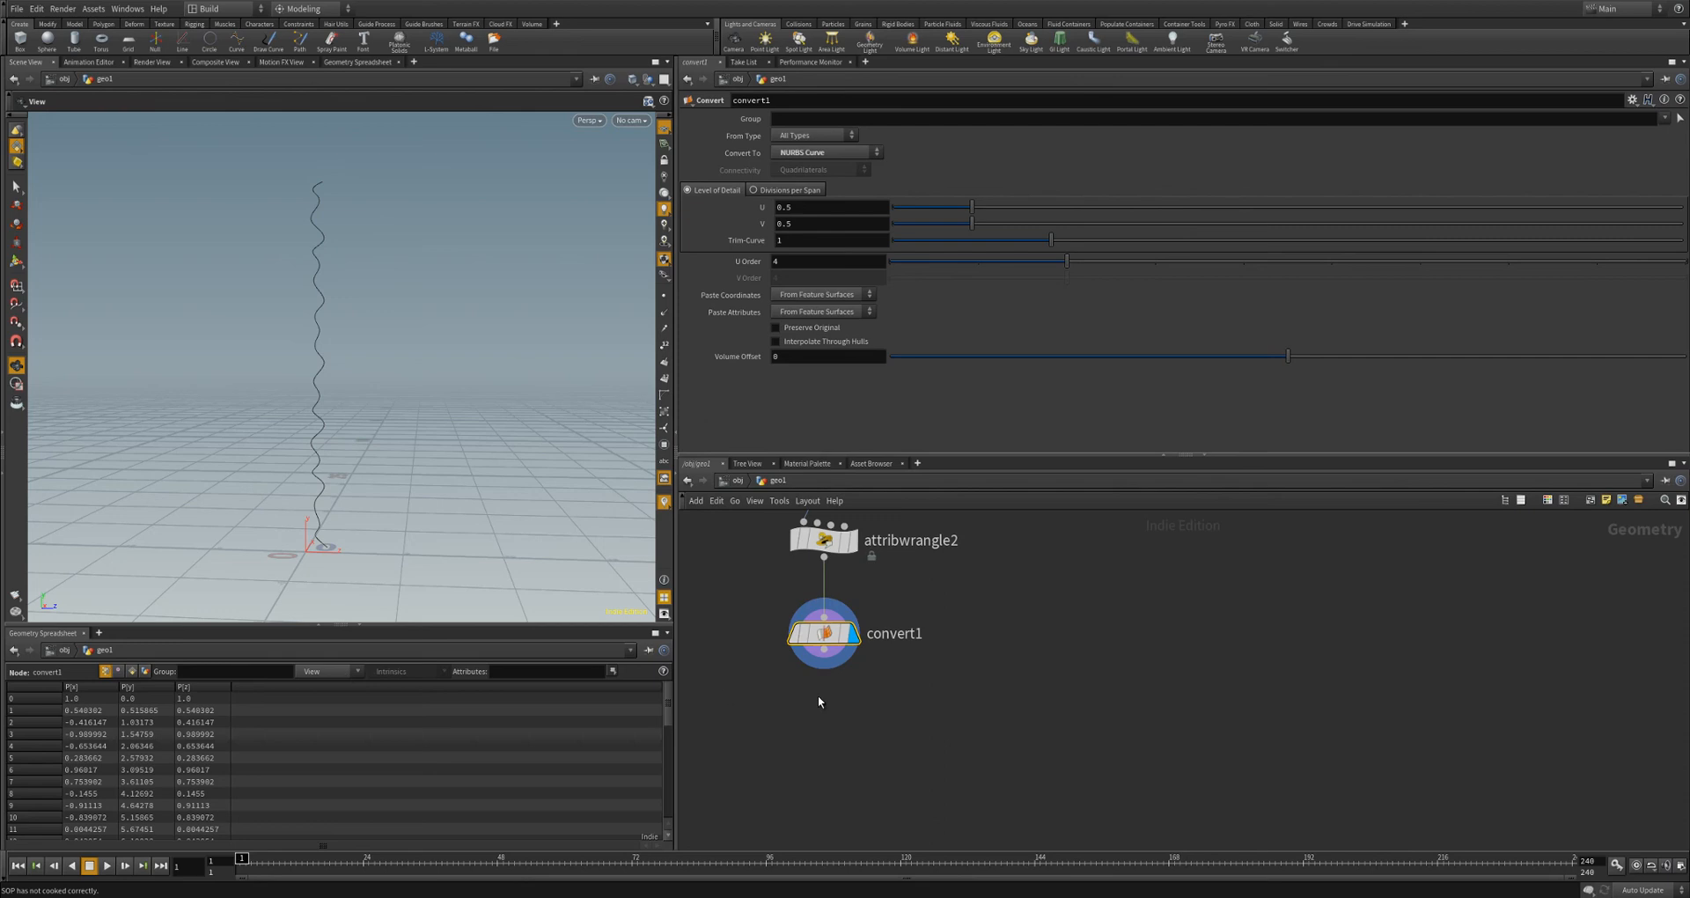
- Append a Resample node after the Convert node and display its output
left_click(824, 650)
key("Tab")
type("res")
key("Return")
left_click(820, 701)
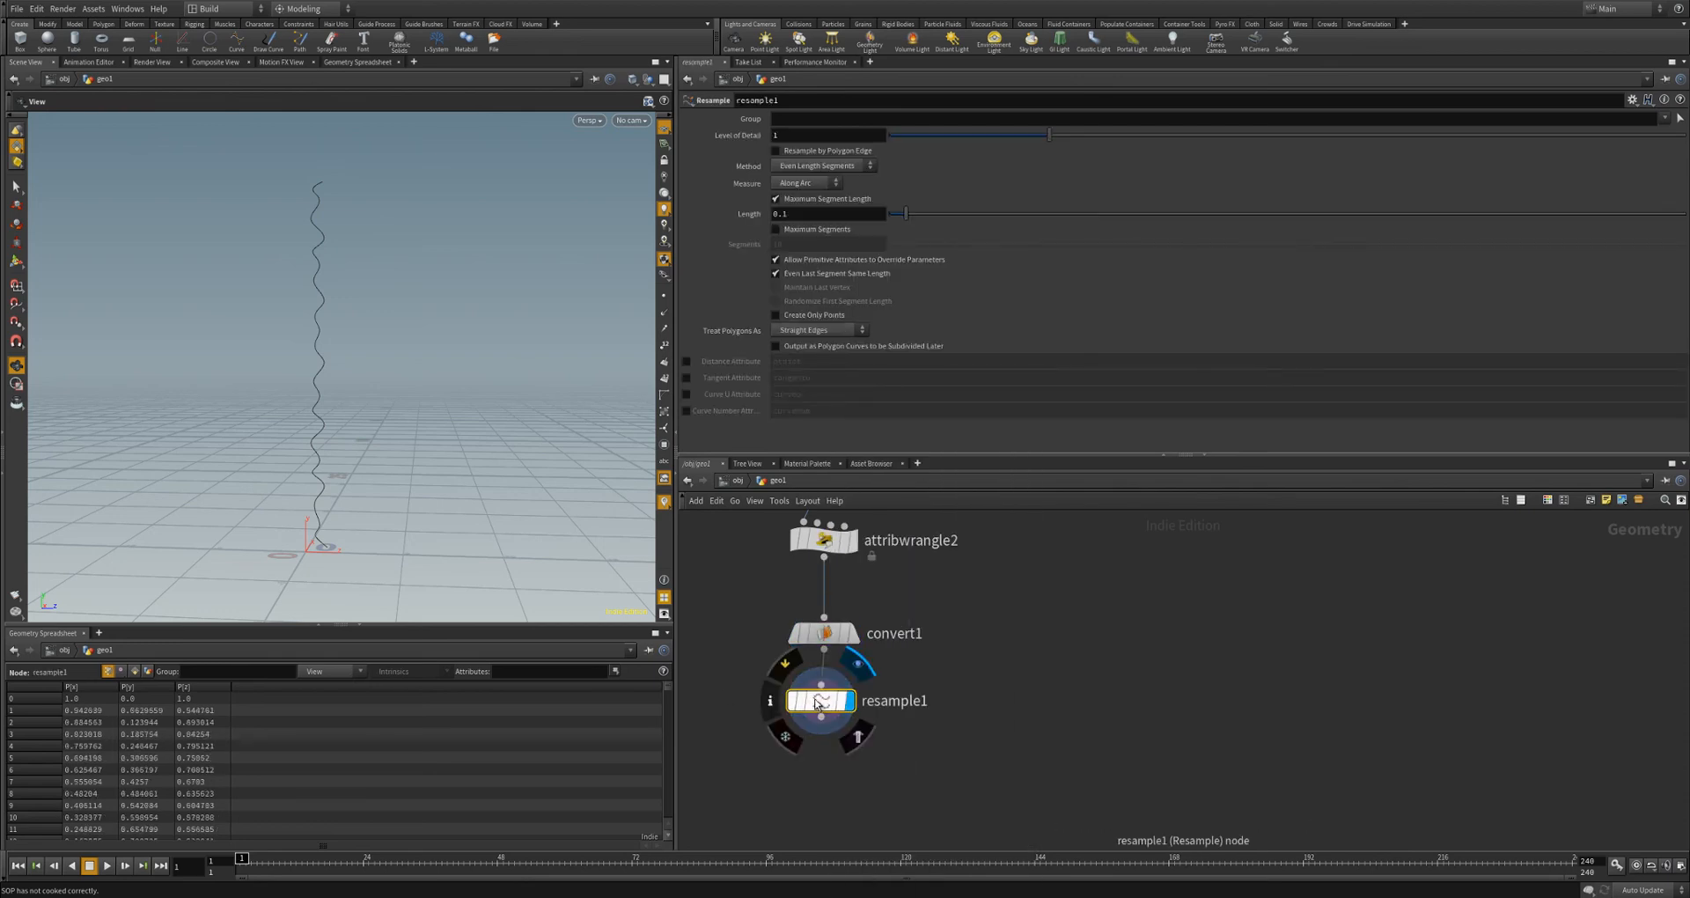
- Show the point markers in the viewport and enable Resample by Polygon Edge on the Resample node
left_click(664, 297)
left_click_drag(435, 370, 422, 375)
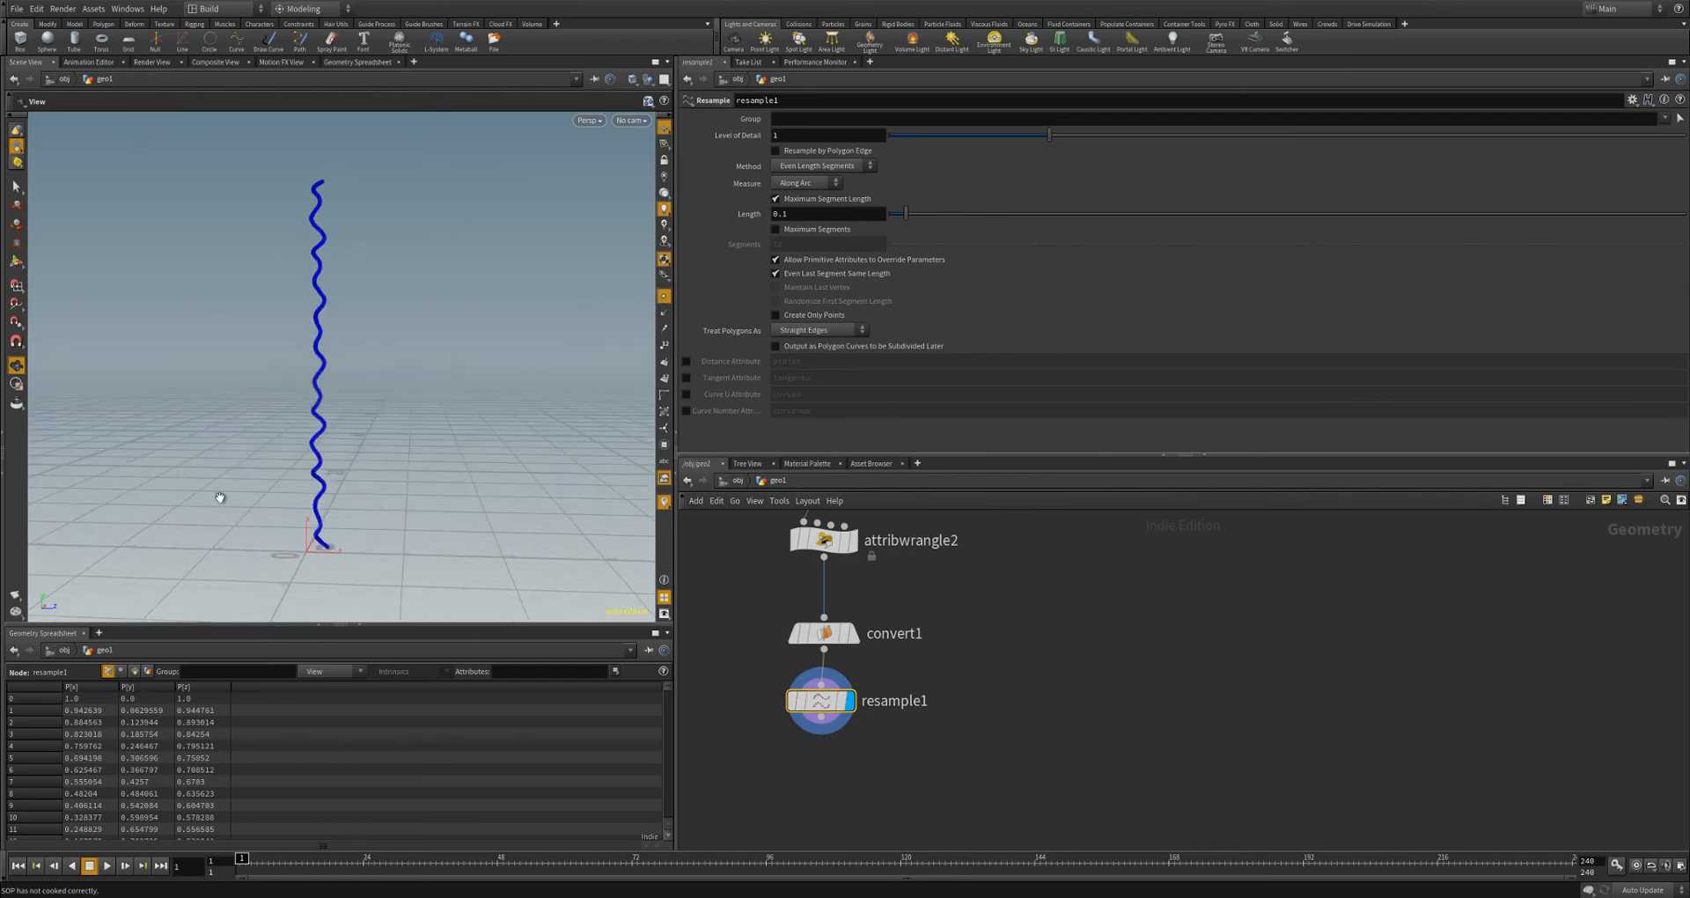
mouse_move(1068, 699)
middle_mouse_down()
mouse_move(1070, 649)
mouse_move(1055, 720)
middle_mouse_up()
left_click(776, 150)
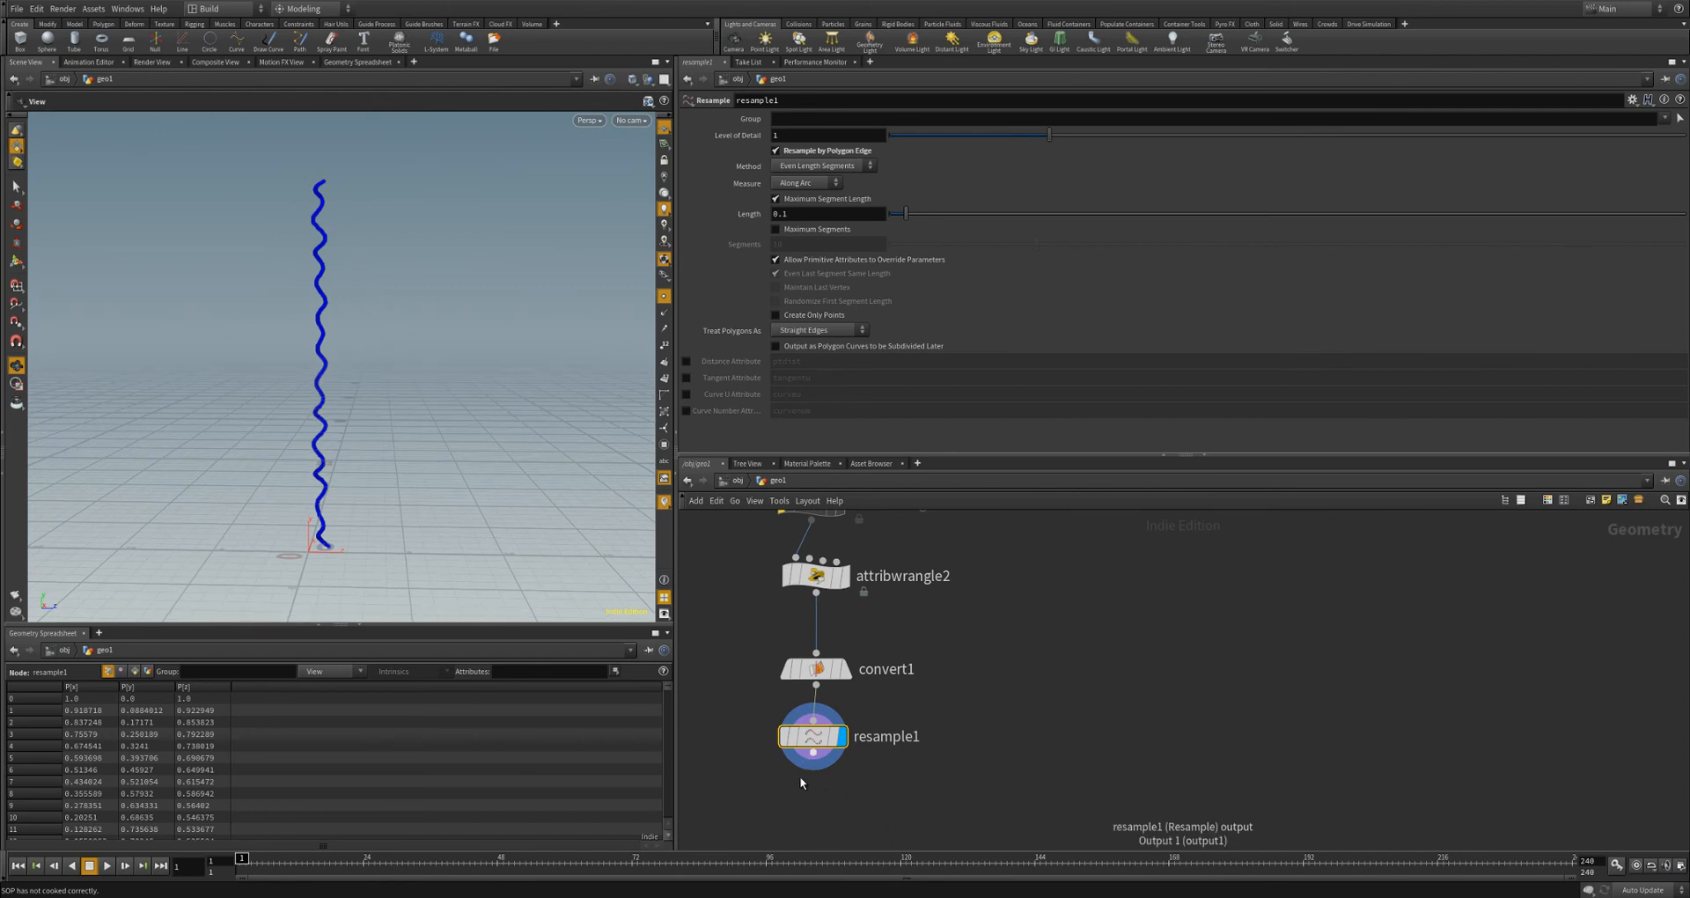
- Append a Refine node below the Resample node and display its output
key("Tab")
type("refine")
key("Return")
left_click(797, 812)
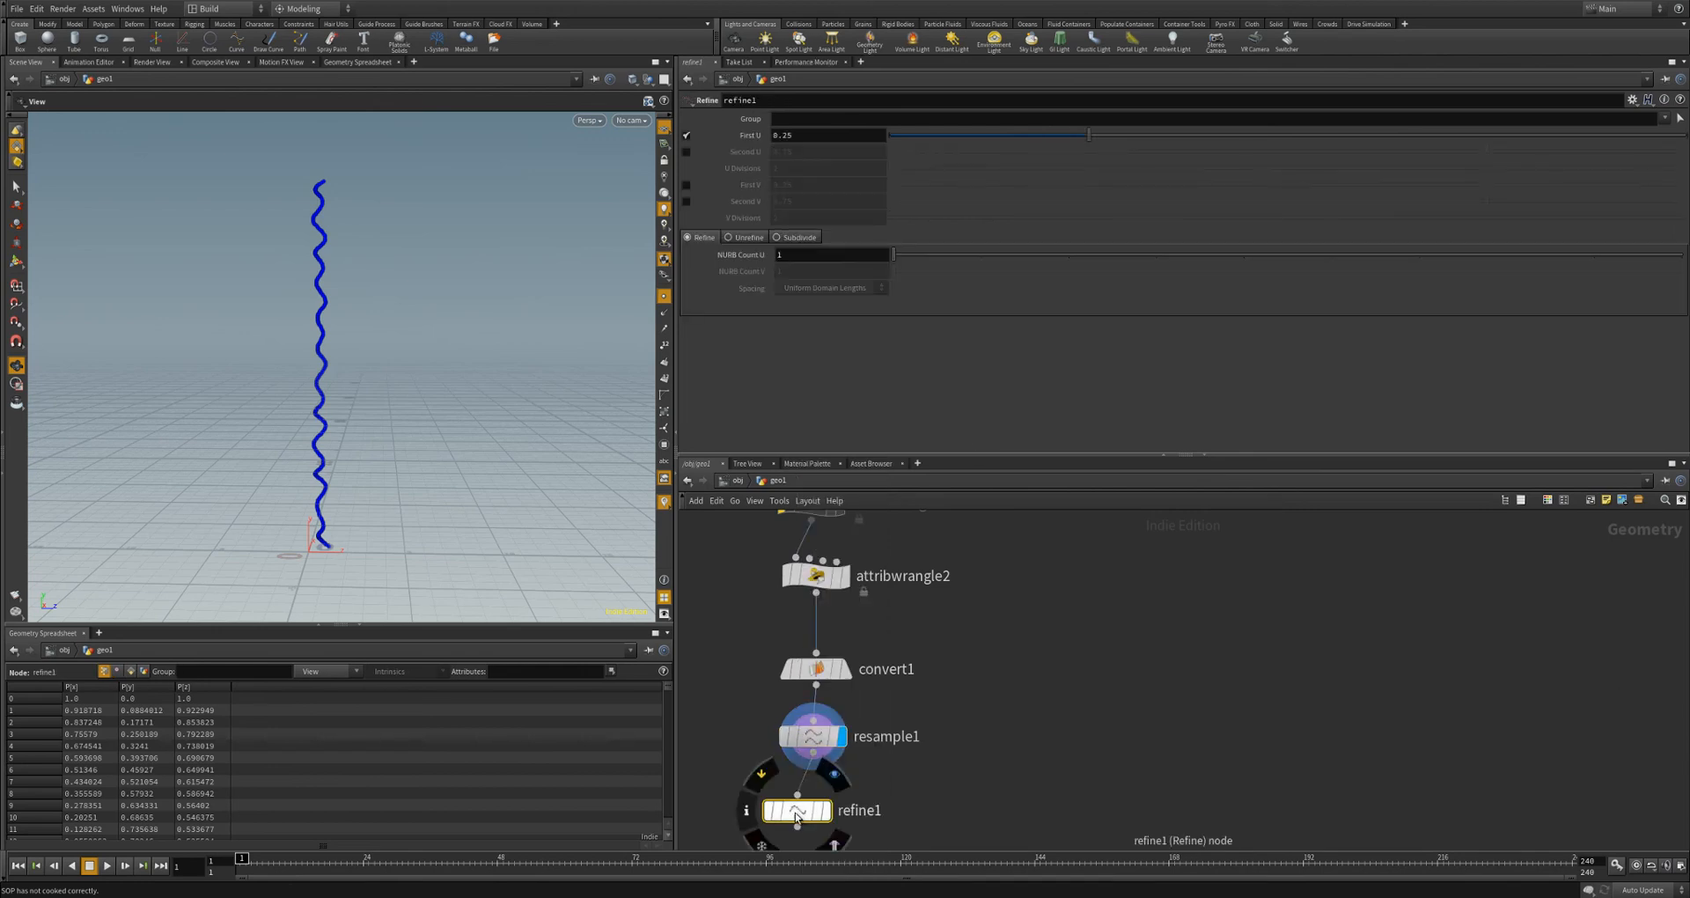
left_click_drag(799, 814, 814, 816)
right_click_drag(322, 454, 591, 384)
left_click_drag(591, 384, 384, 408)
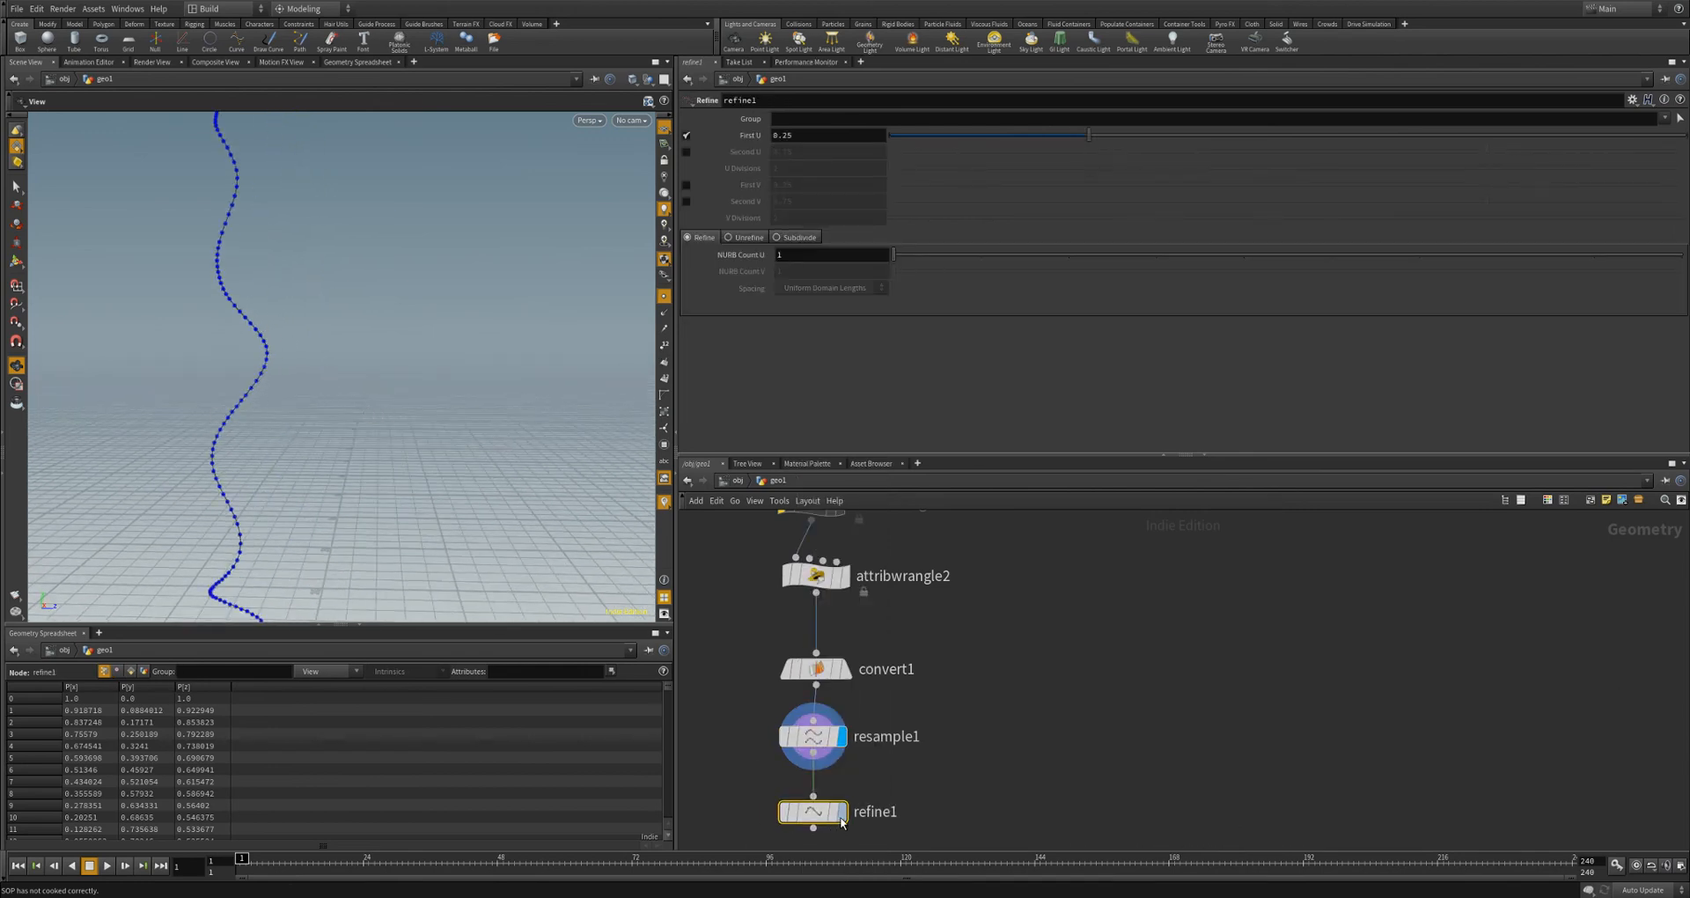
mouse_move(817, 813)
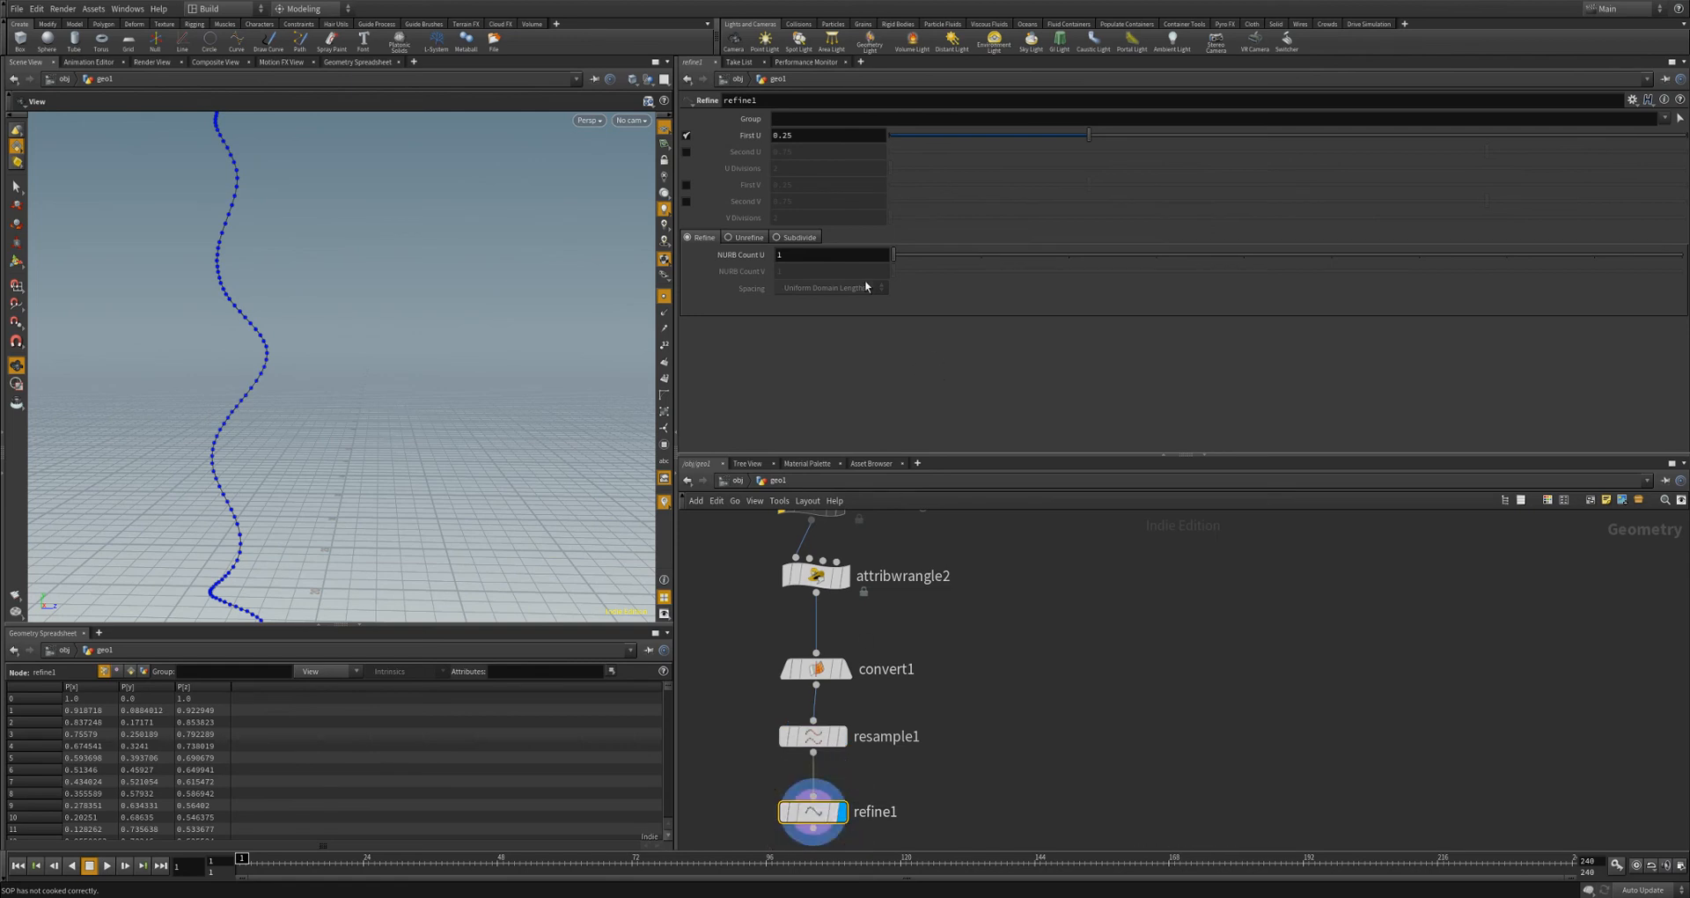
- Enable Second U on the Refine node and set the range from First U 0 to Second U 1
left_click(687, 151)
left_click_drag(1002, 136, 890, 136)
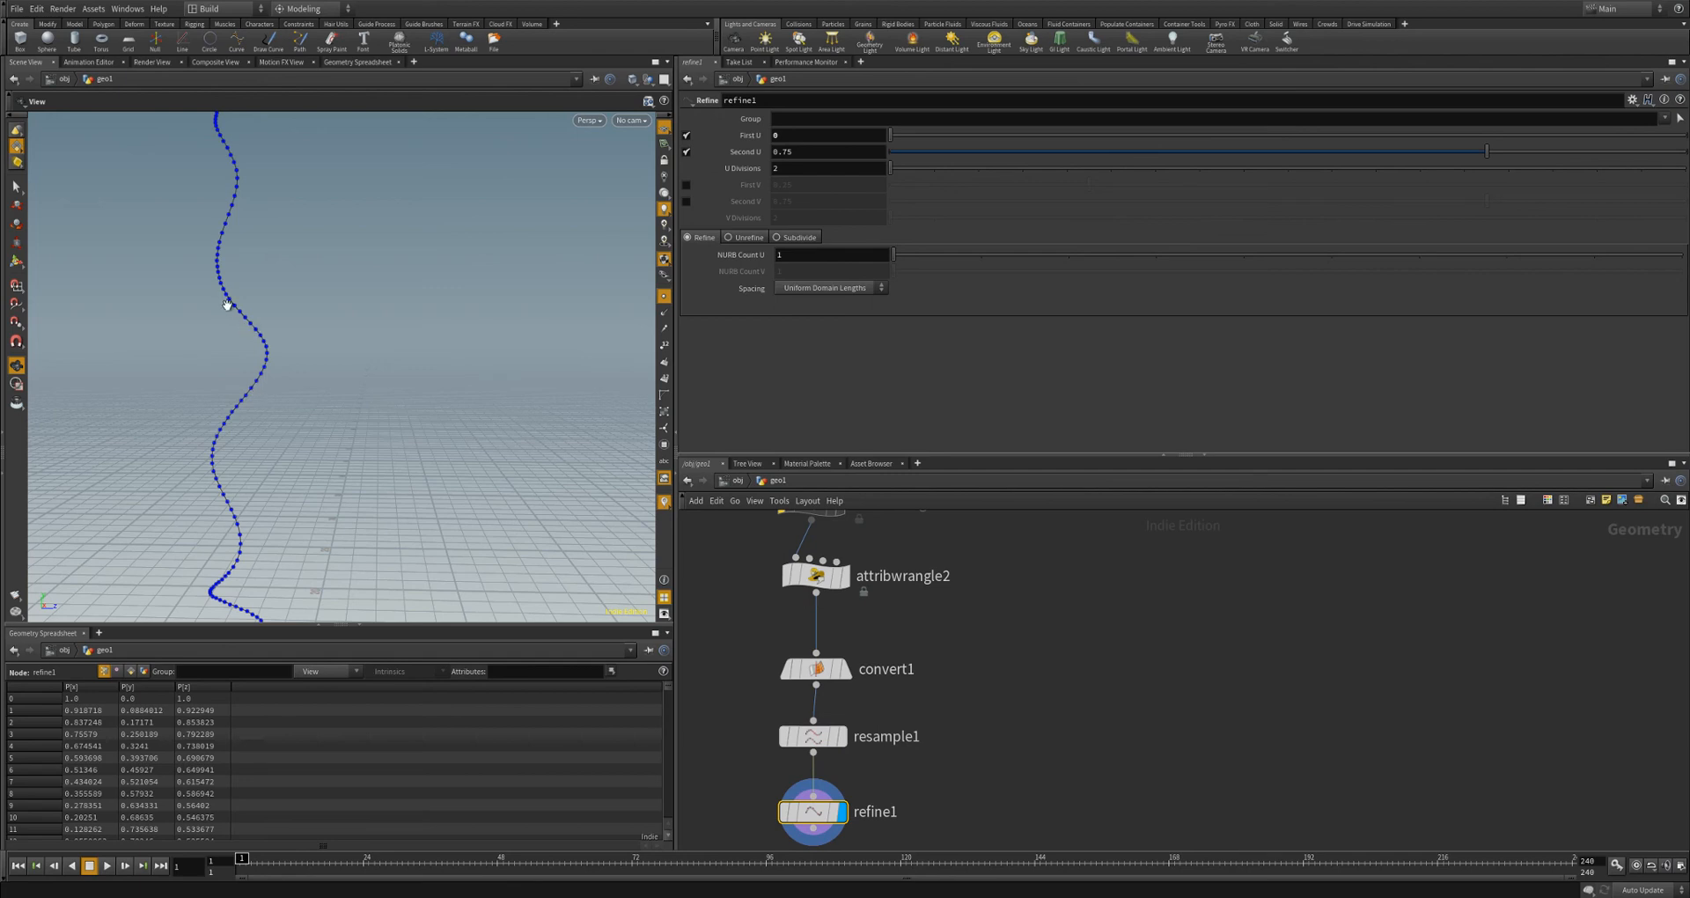
left_click_drag(1552, 151, 1686, 151)
right_click_drag(338, 302, 295, 492)
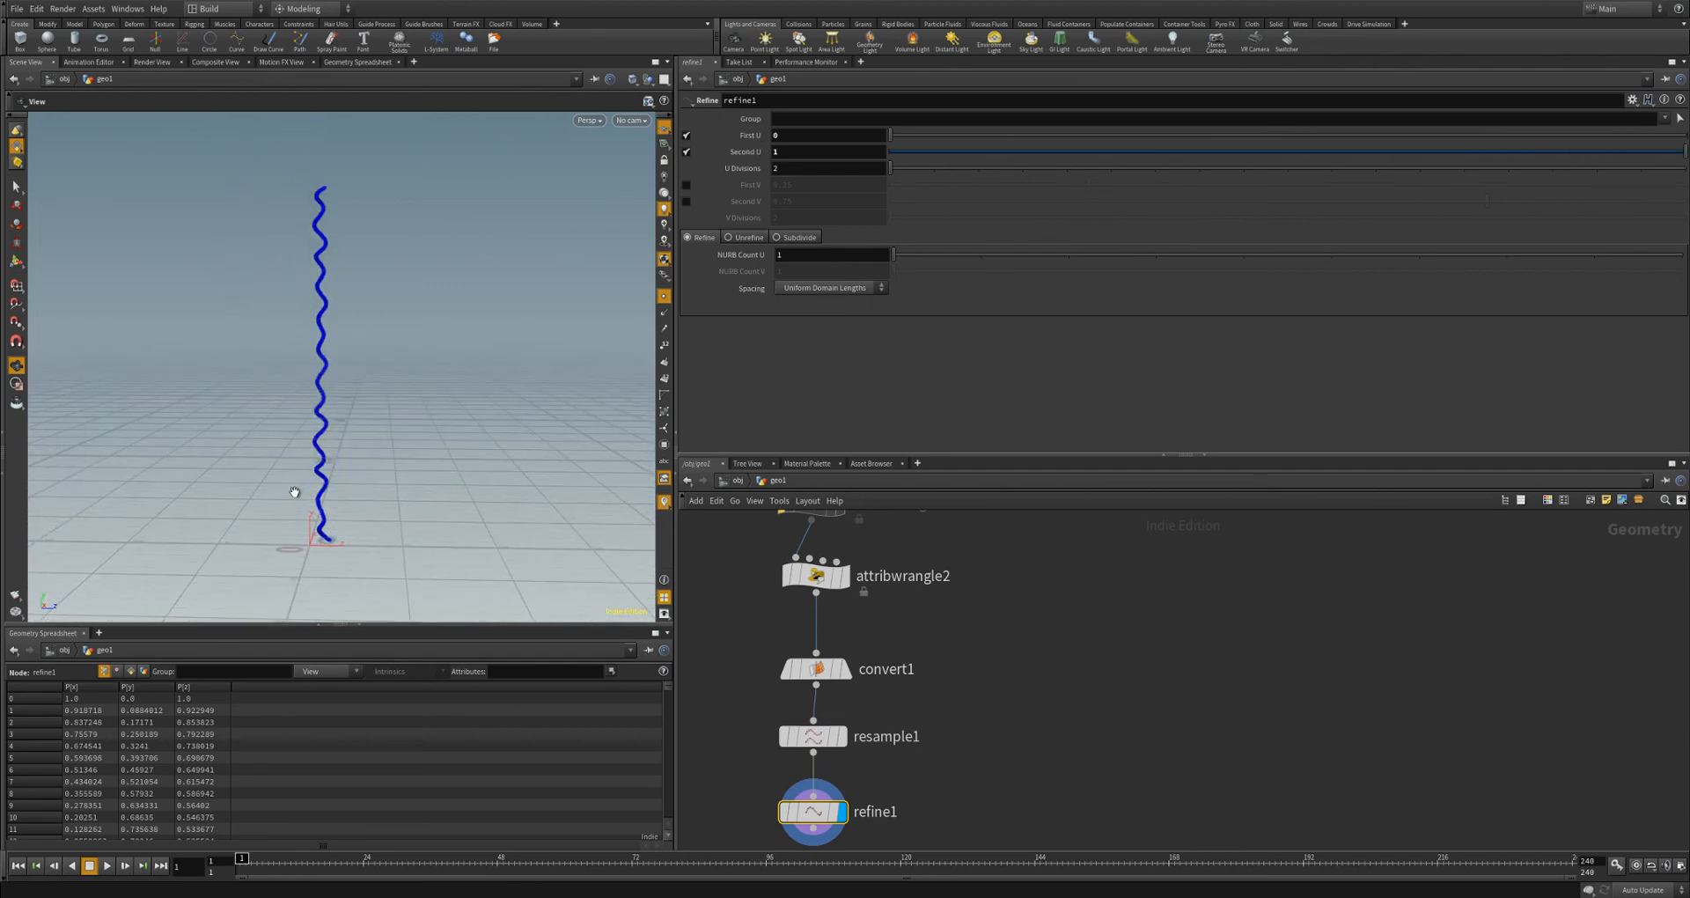
mouse_move(336, 236)
right_mouse_down()
mouse_move(475, 305)
mouse_move(780, 277)
right_mouse_up()
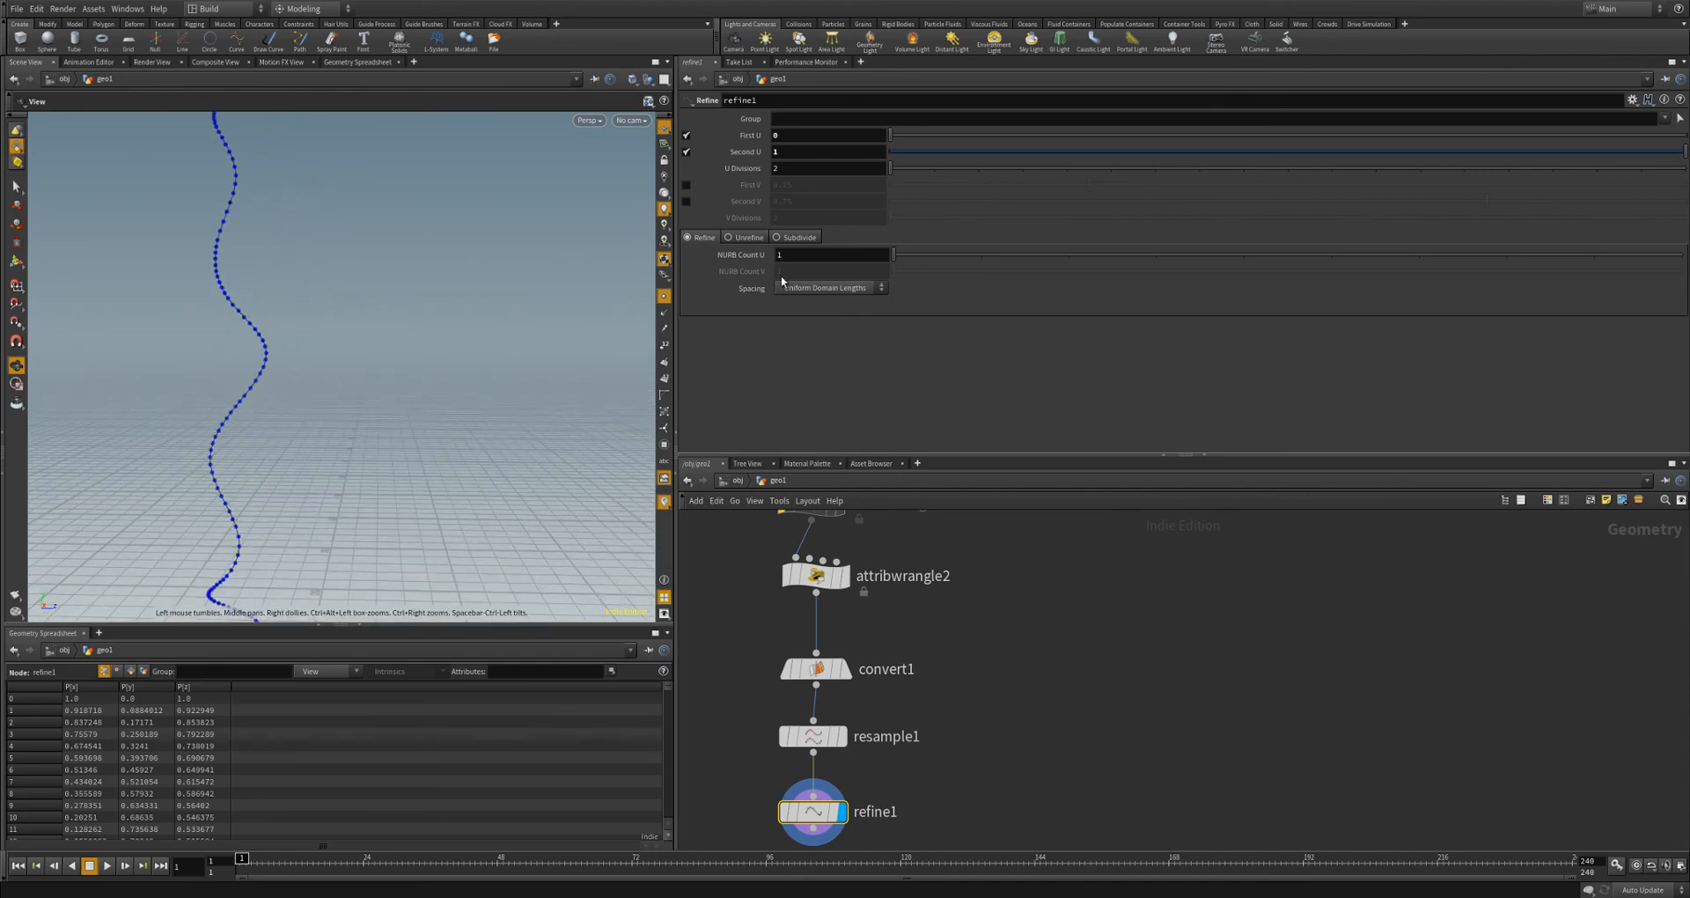
- Switch the Refine node to Unrefine and raise Tolerance U to about 0.0218
left_click(743, 238)
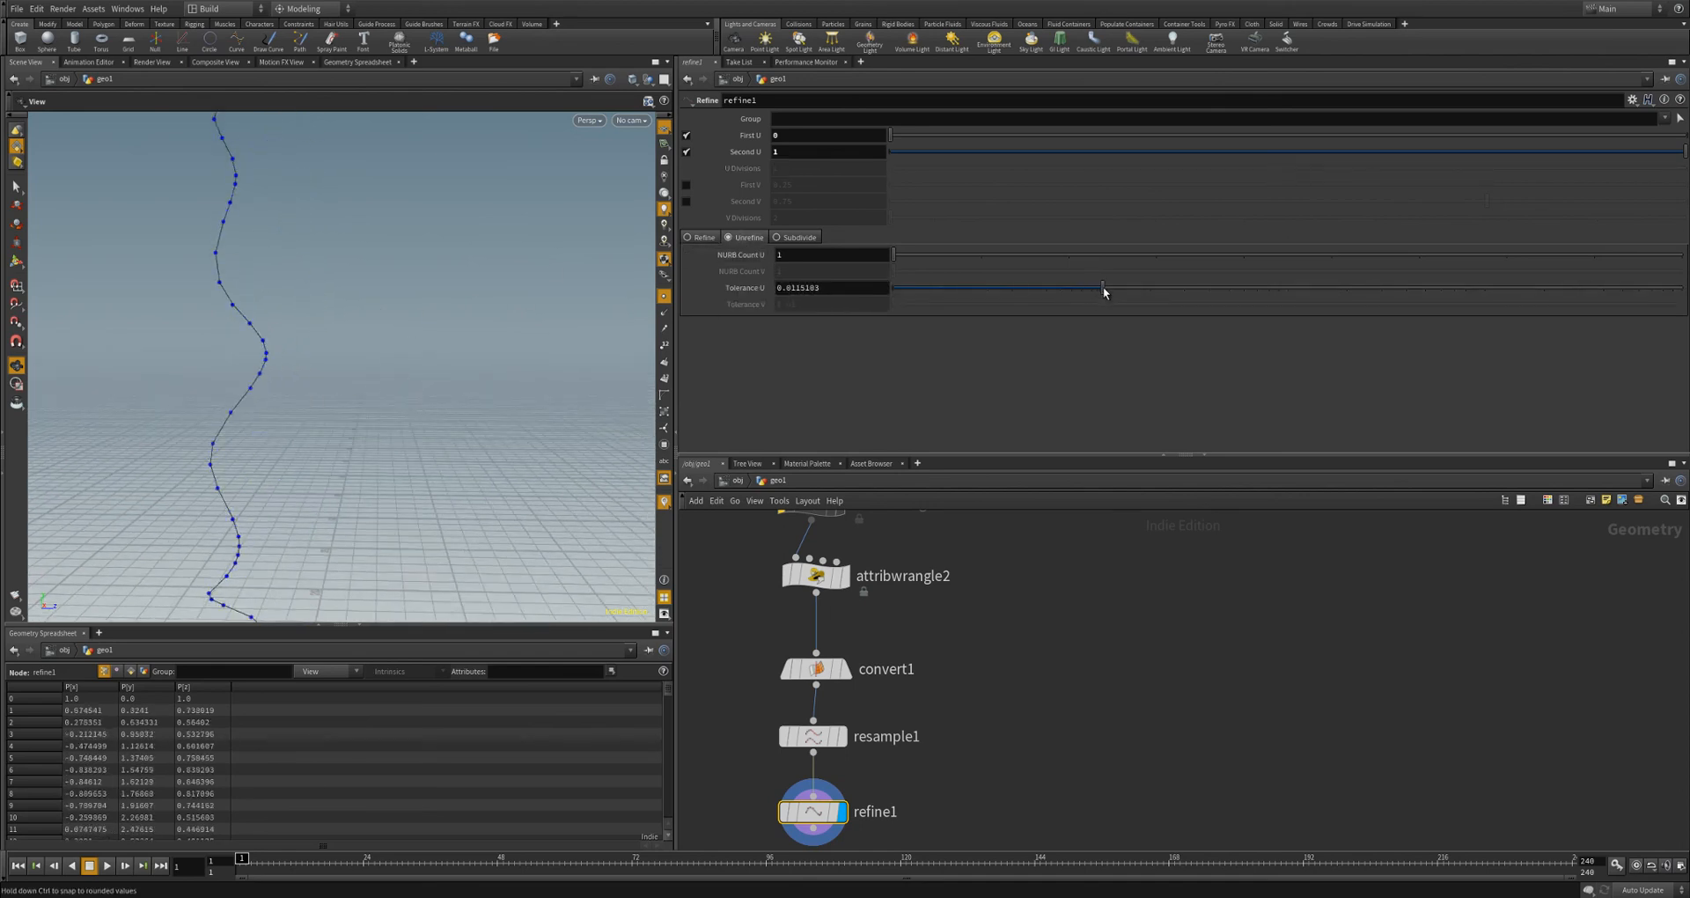
left_click_drag(1119, 295, 1154, 300)
left_click_drag(529, 335, 330, 502)
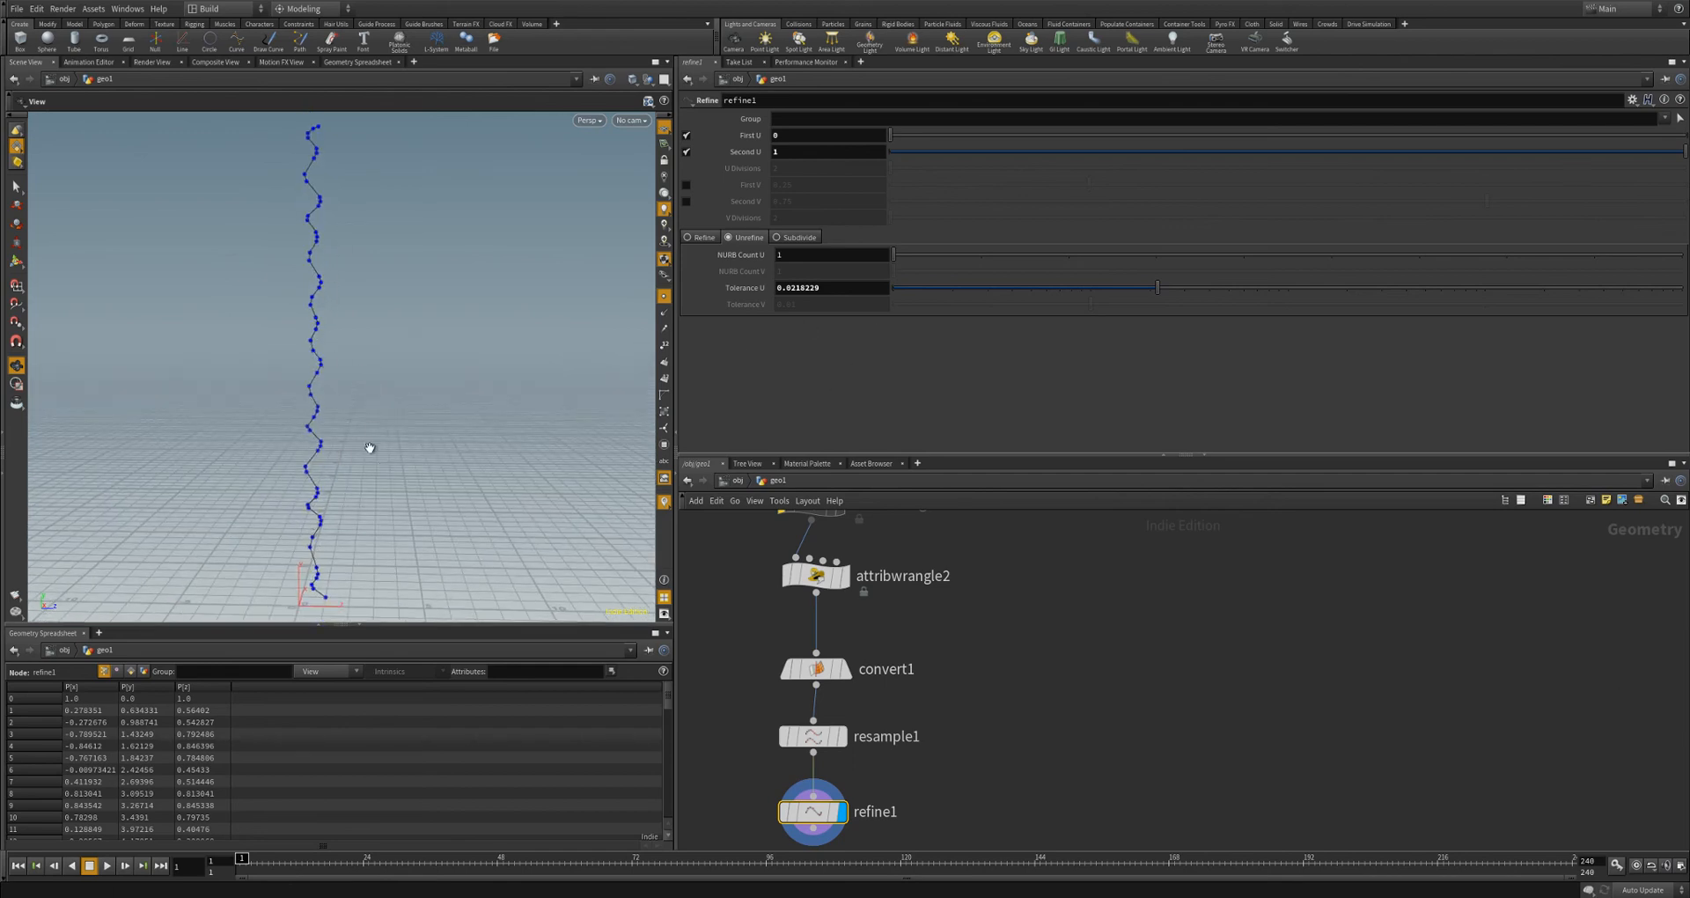
- Append a Copy and Transform node below the Refine node, align it with the chain and display its output
middle_click_drag(987, 732, 987, 589)
key("Tab")
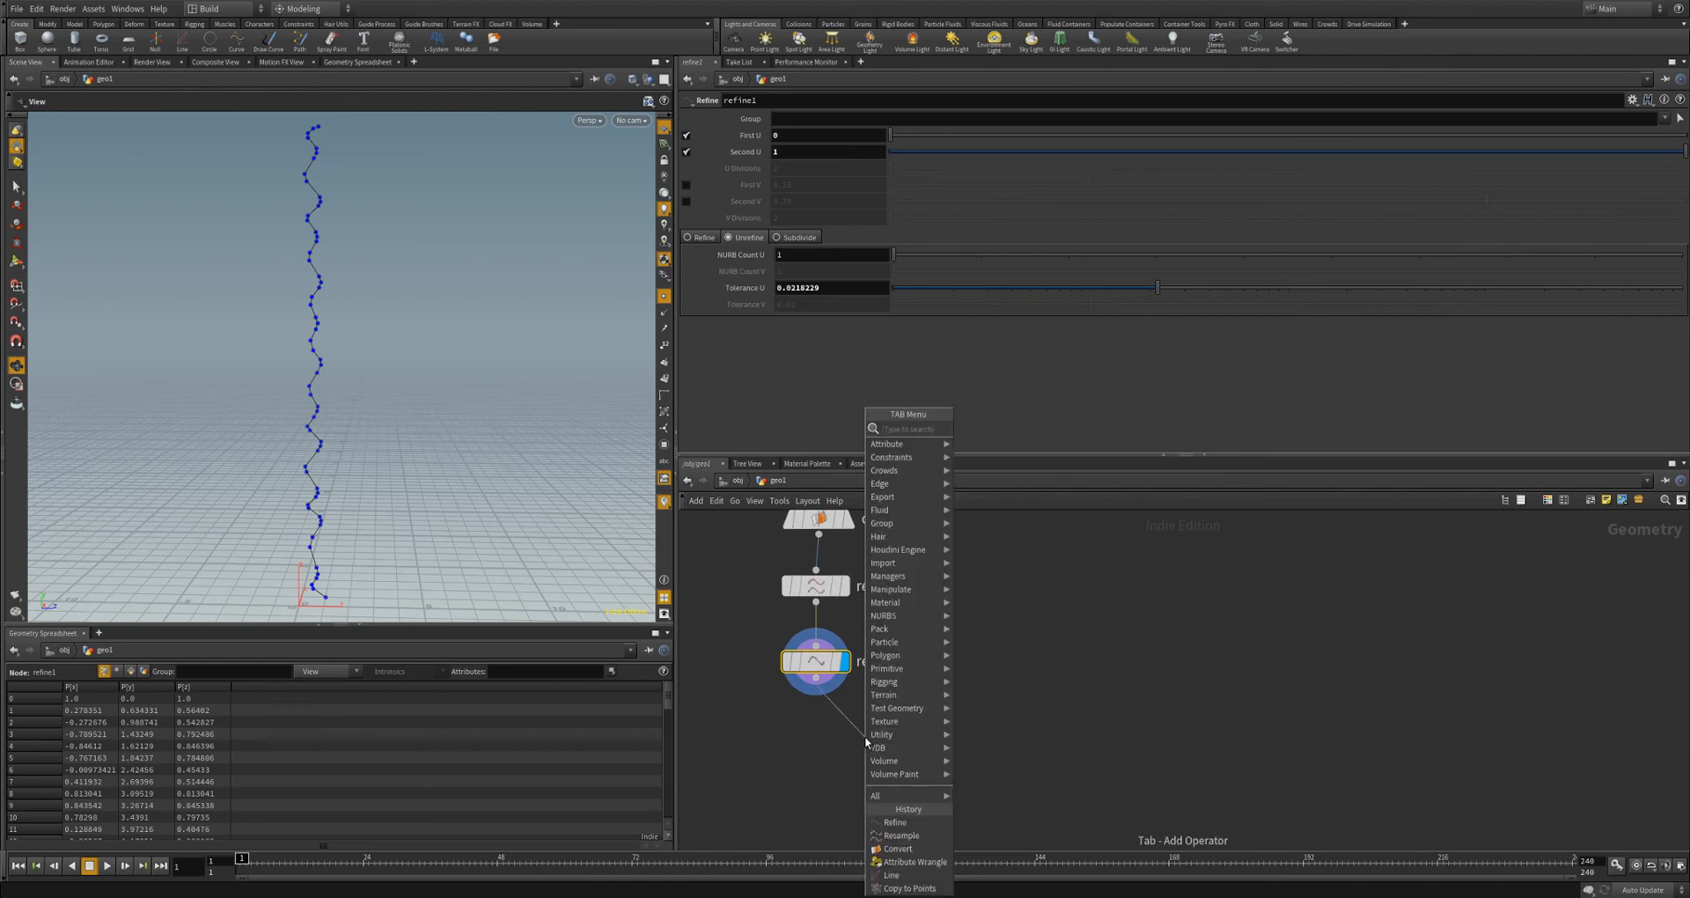
type("copy")
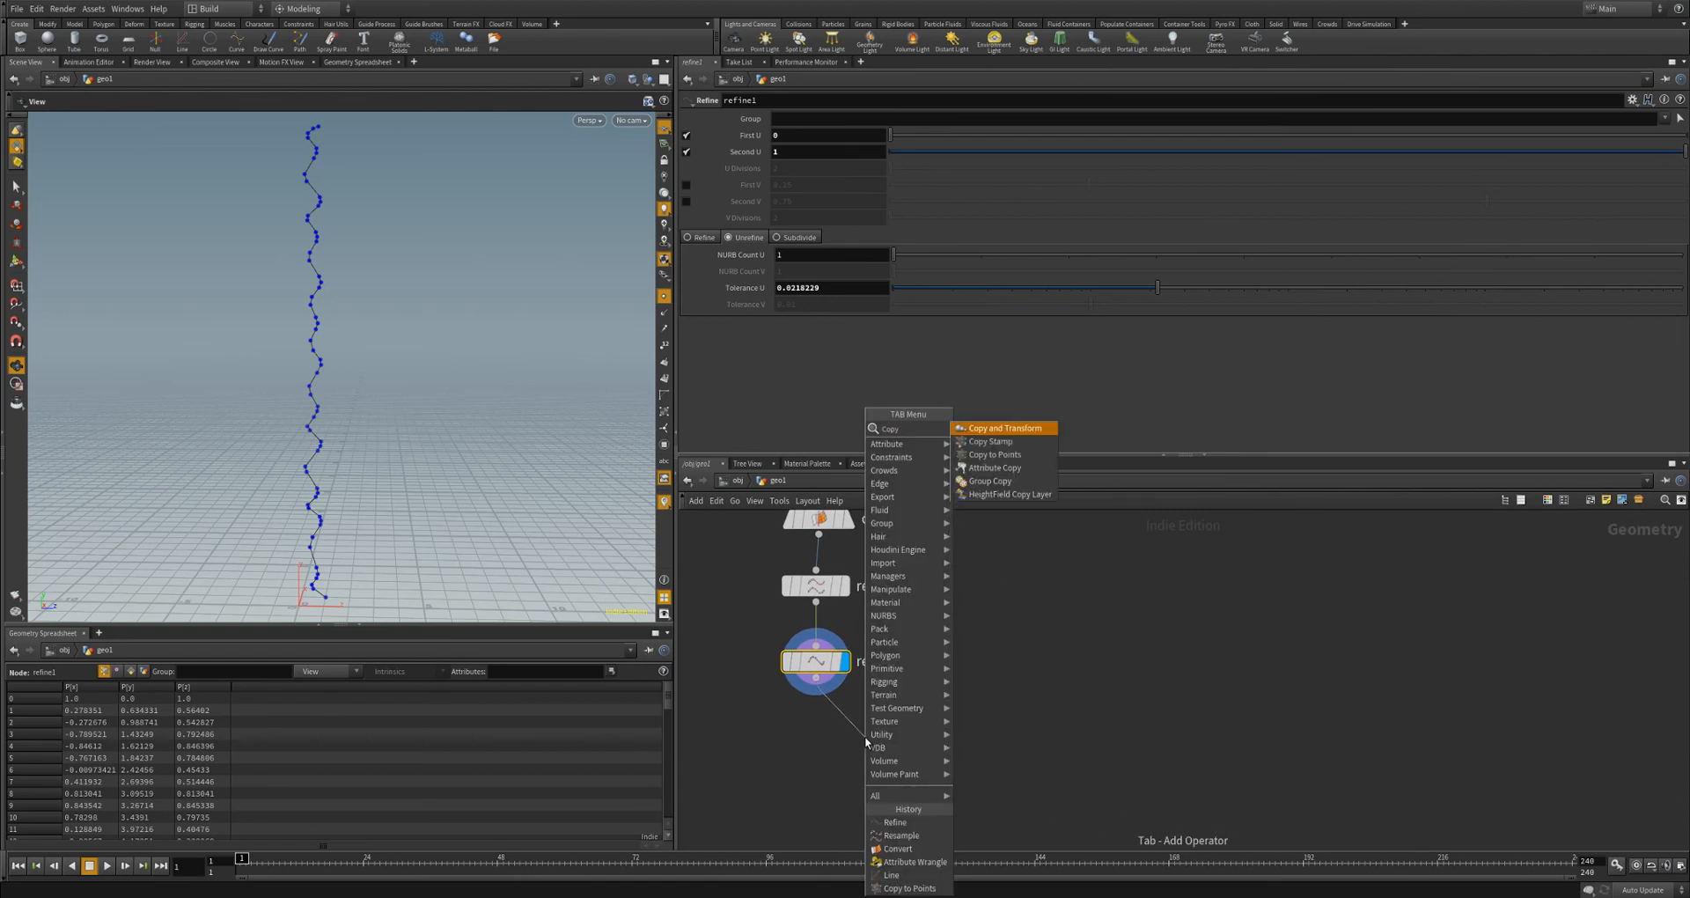
key("Return")
left_click(864, 735)
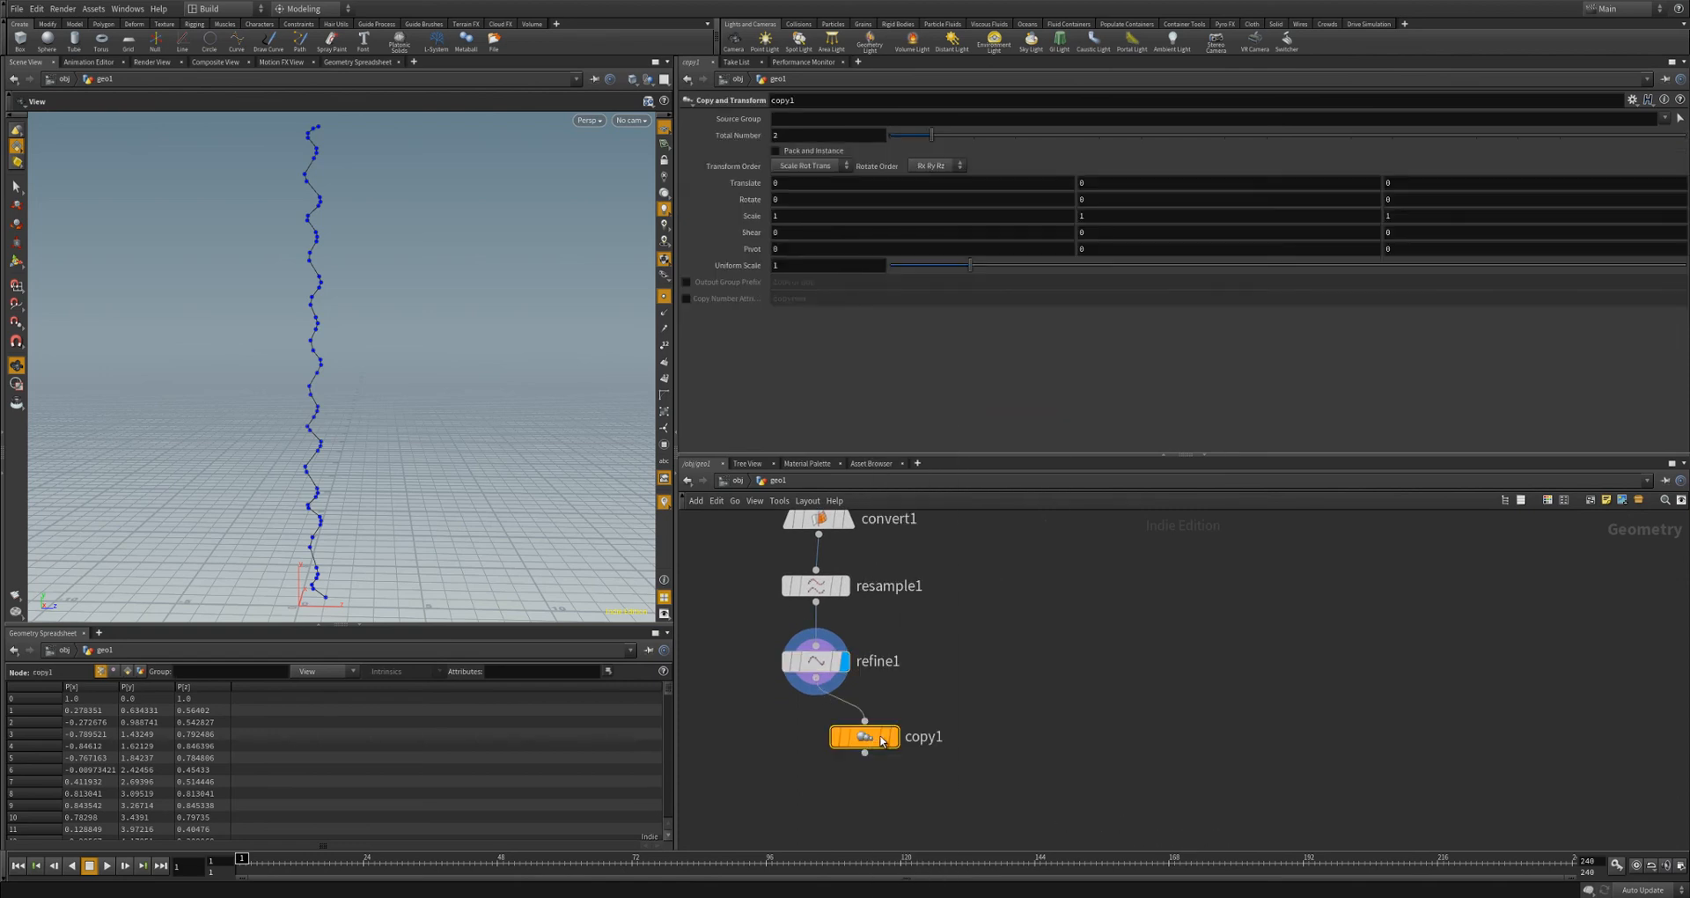
left_click_drag(892, 739, 843, 730)
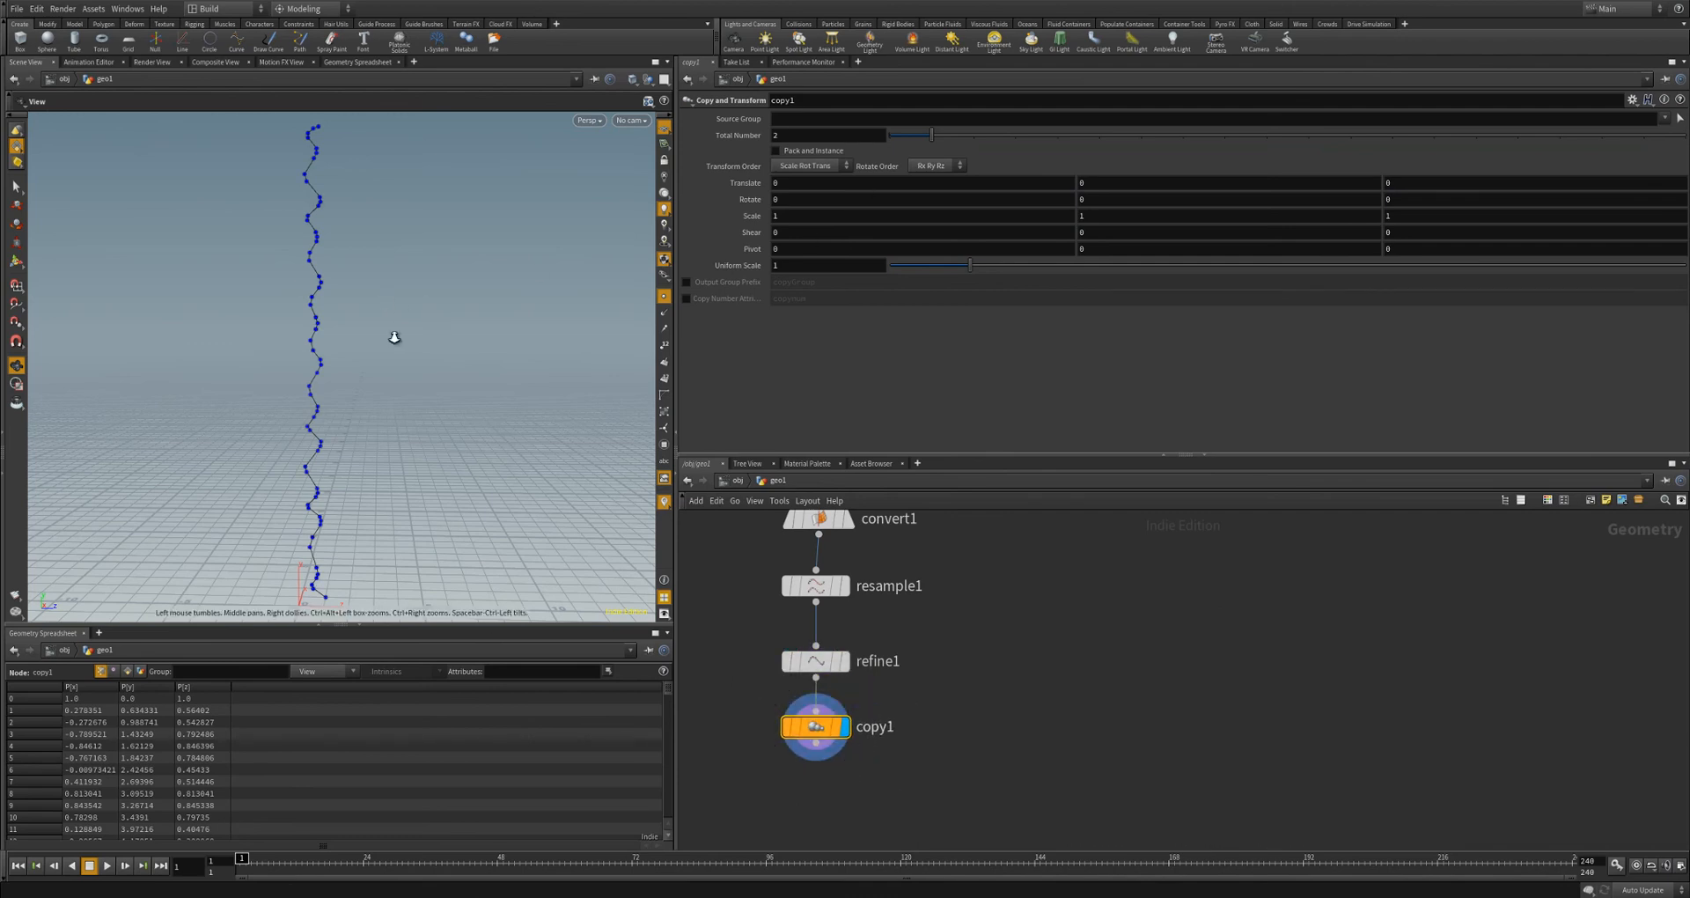
- Set the copy node's Total Number to 5 and its X translation to 1.7 to spread the wavy lines sideways
scroll(392, 335, "down", 3)
left_click_drag(392, 335, 363, 403)
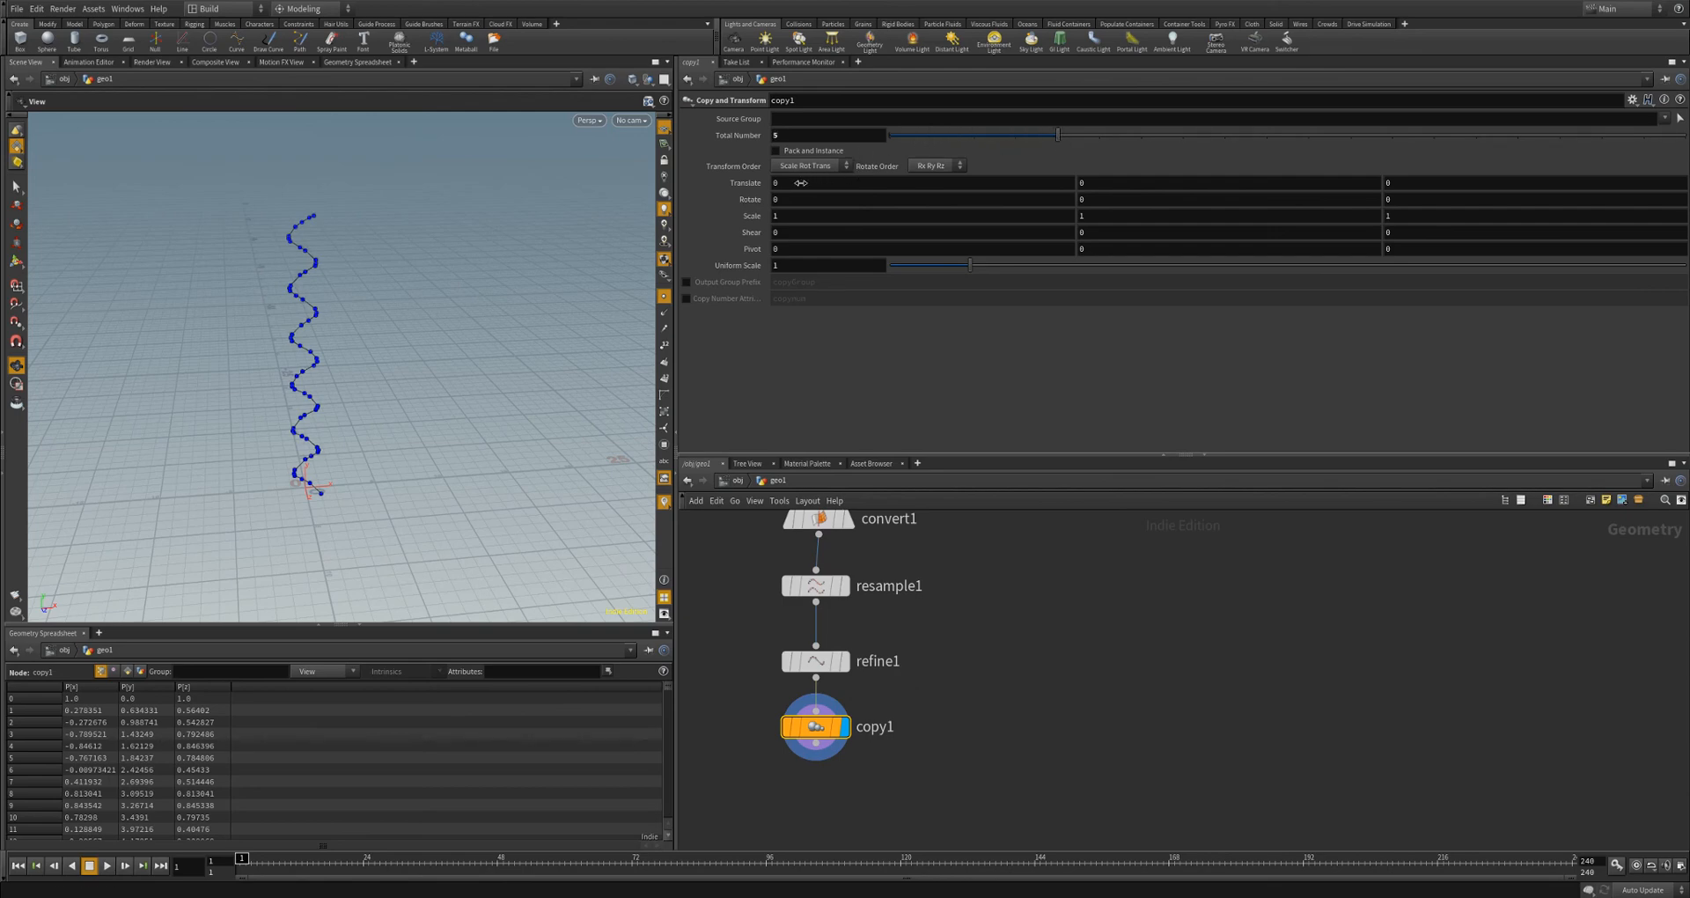
middle_click_drag(800, 182, 909, 210)
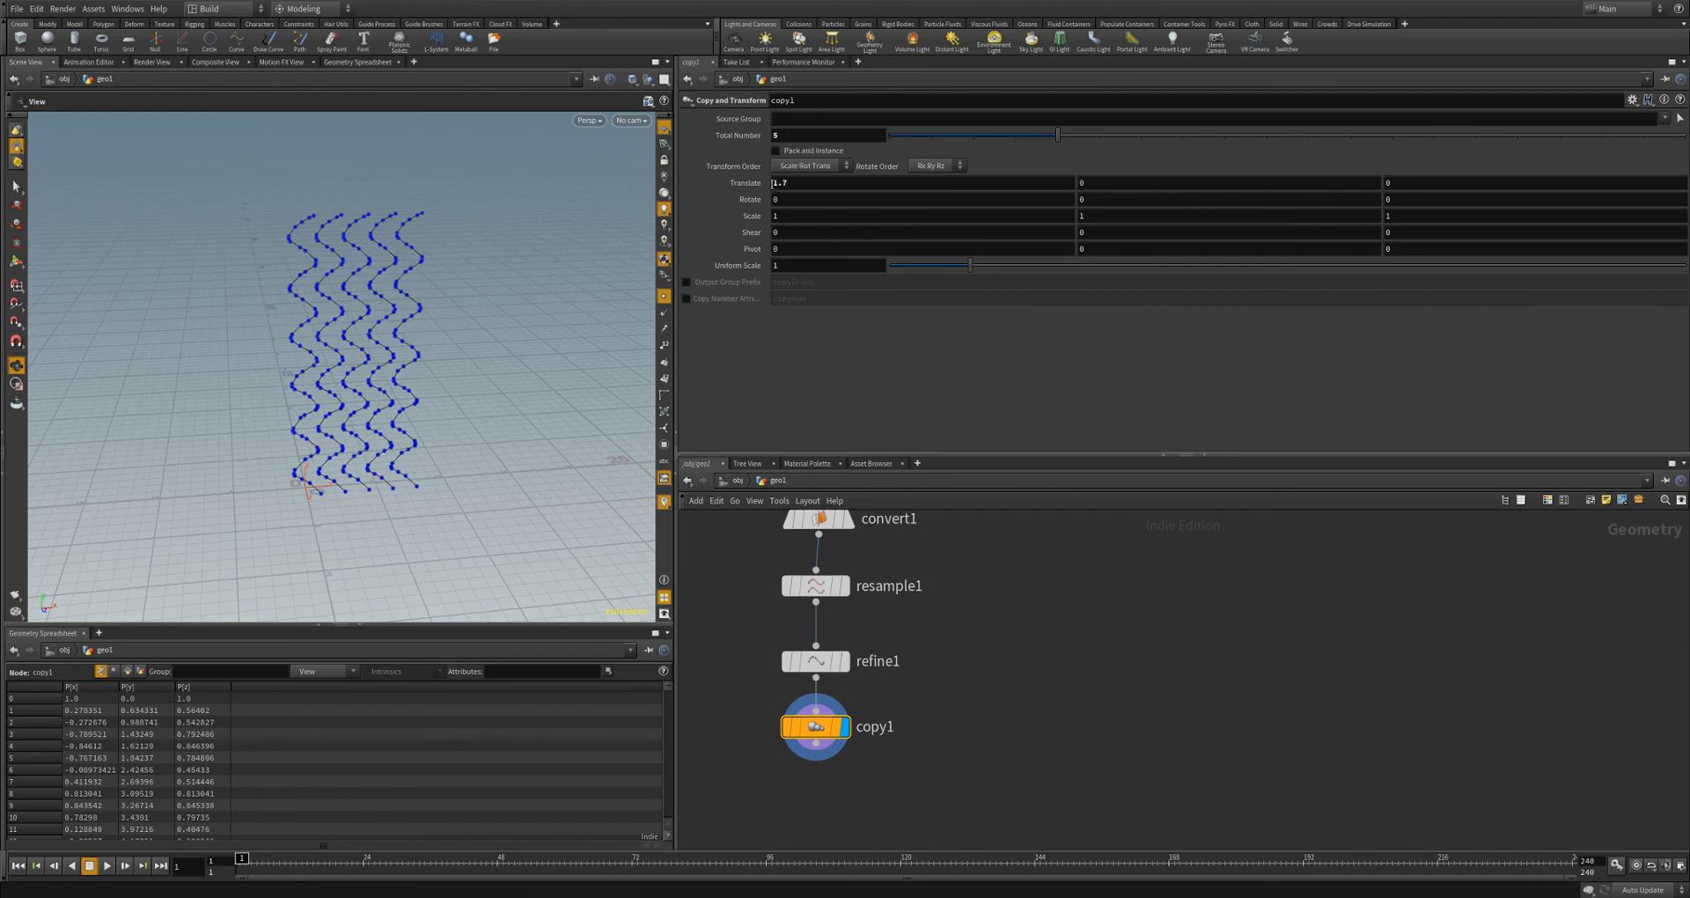
left_click_drag(388, 321, 392, 354)
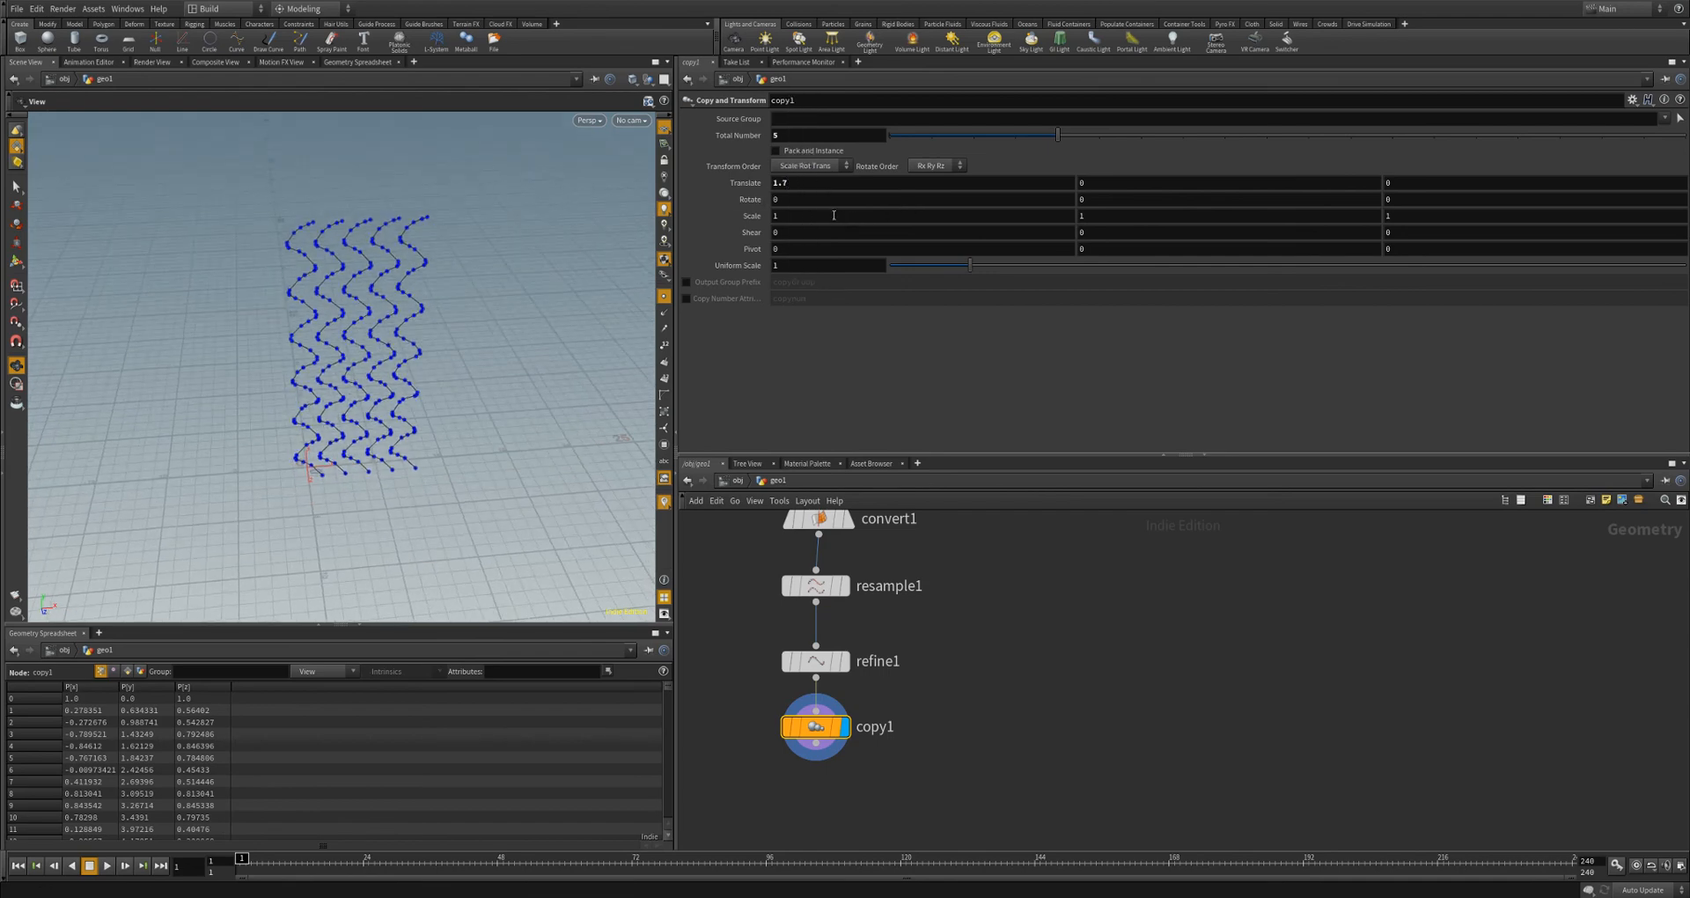
- Set the copy node's X scale to -1 so that alternate copies are mirrored
type("-1")
key("Return")
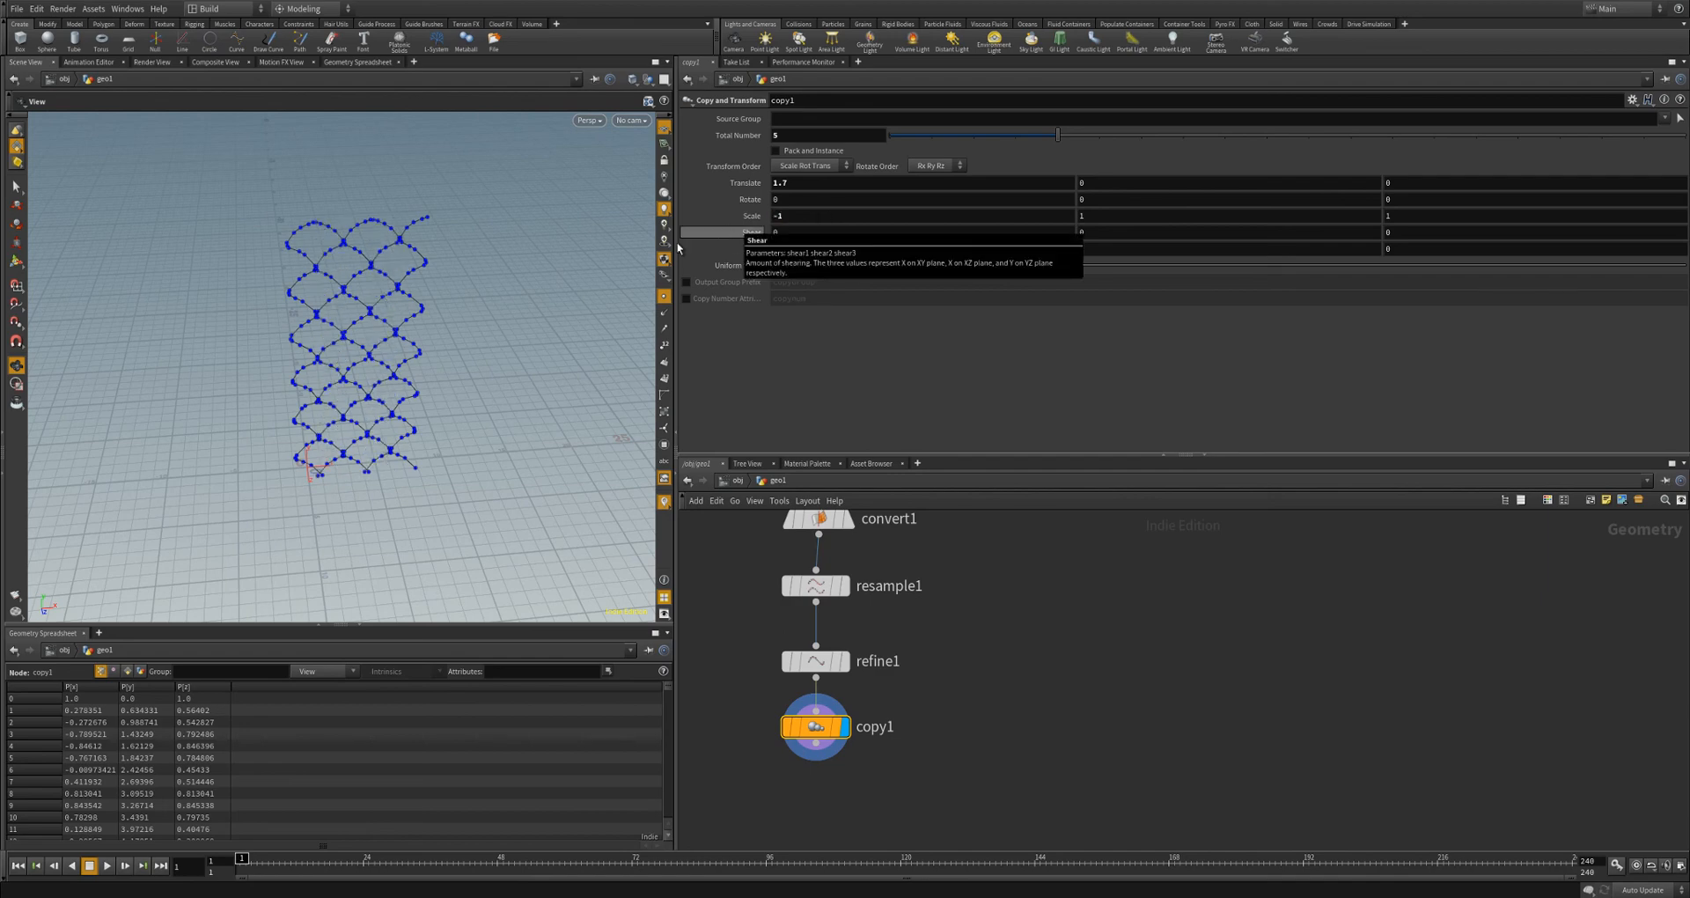
left_click_drag(423, 326, 383, 354)
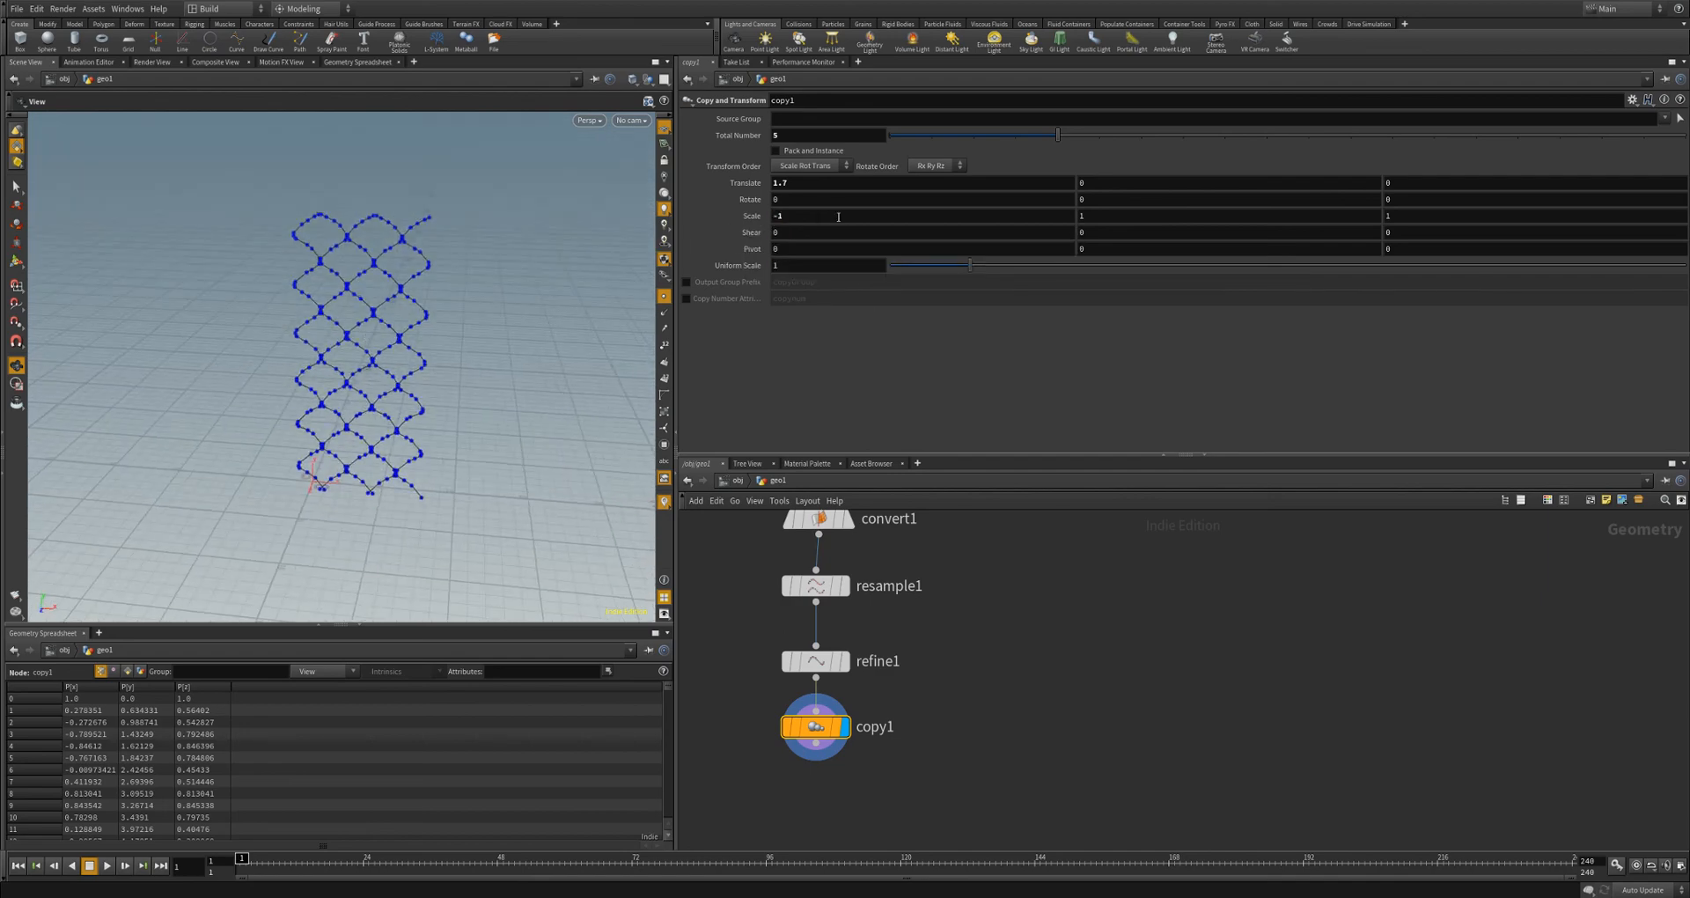
right_click_drag(378, 322, 504, 284)
- Reduce the copy node's X translation to 1.6 so the neighbouring curves meet more closely
middle_click(798, 182)
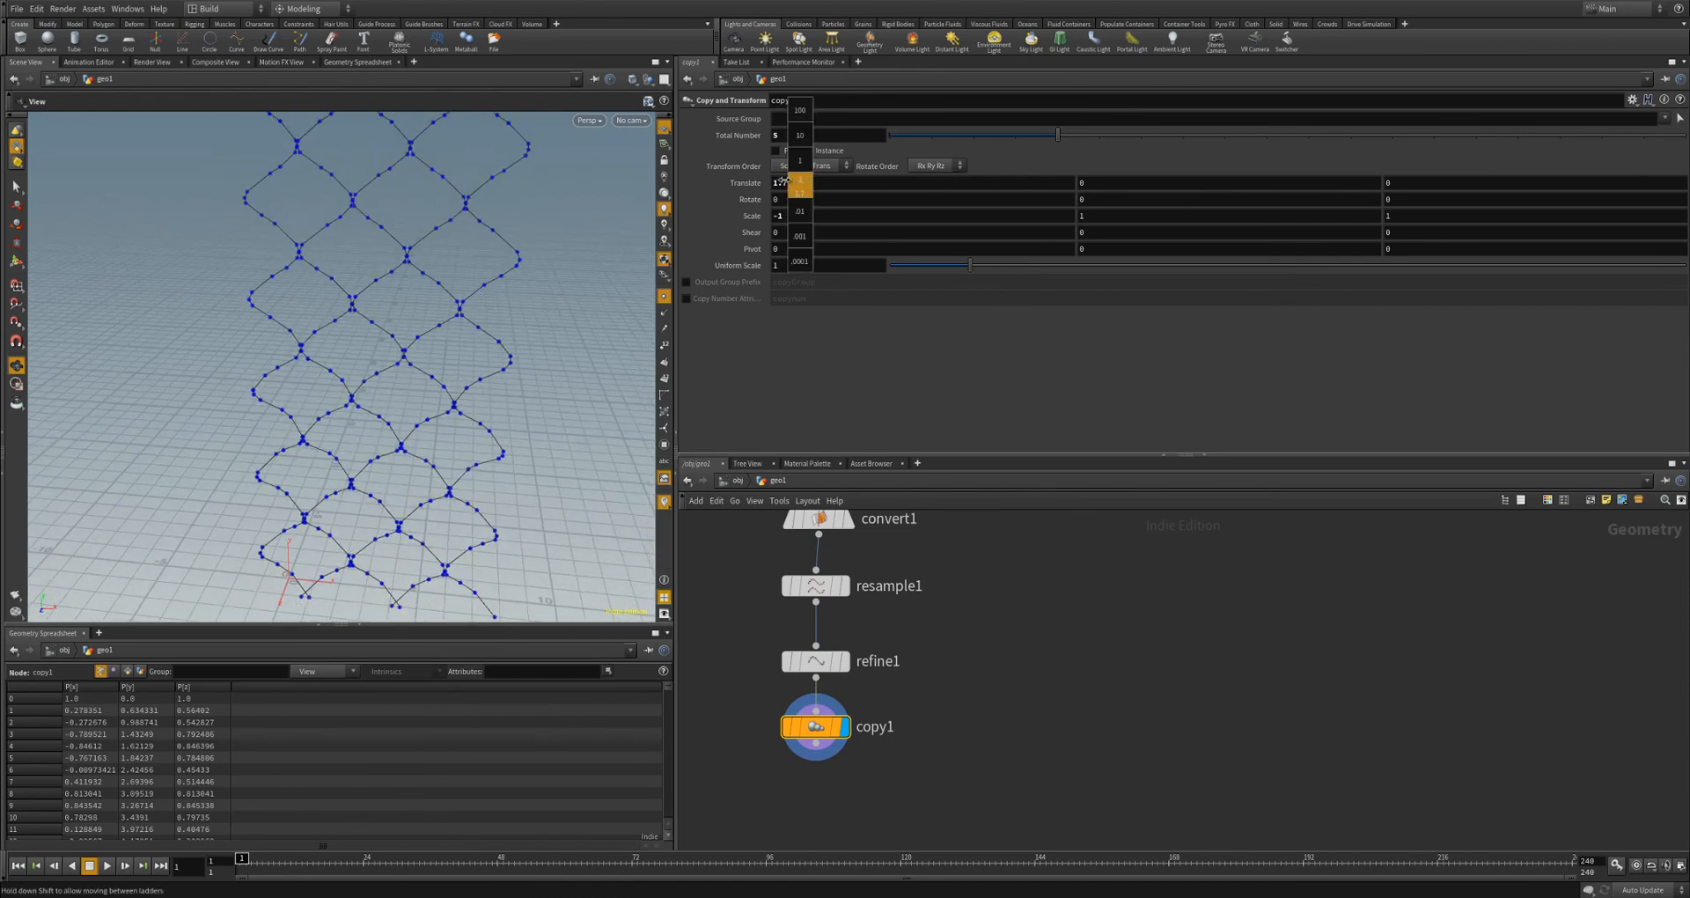
middle_click_drag(783, 180, 826, 190)
right_click_drag(446, 227, 380, 334)
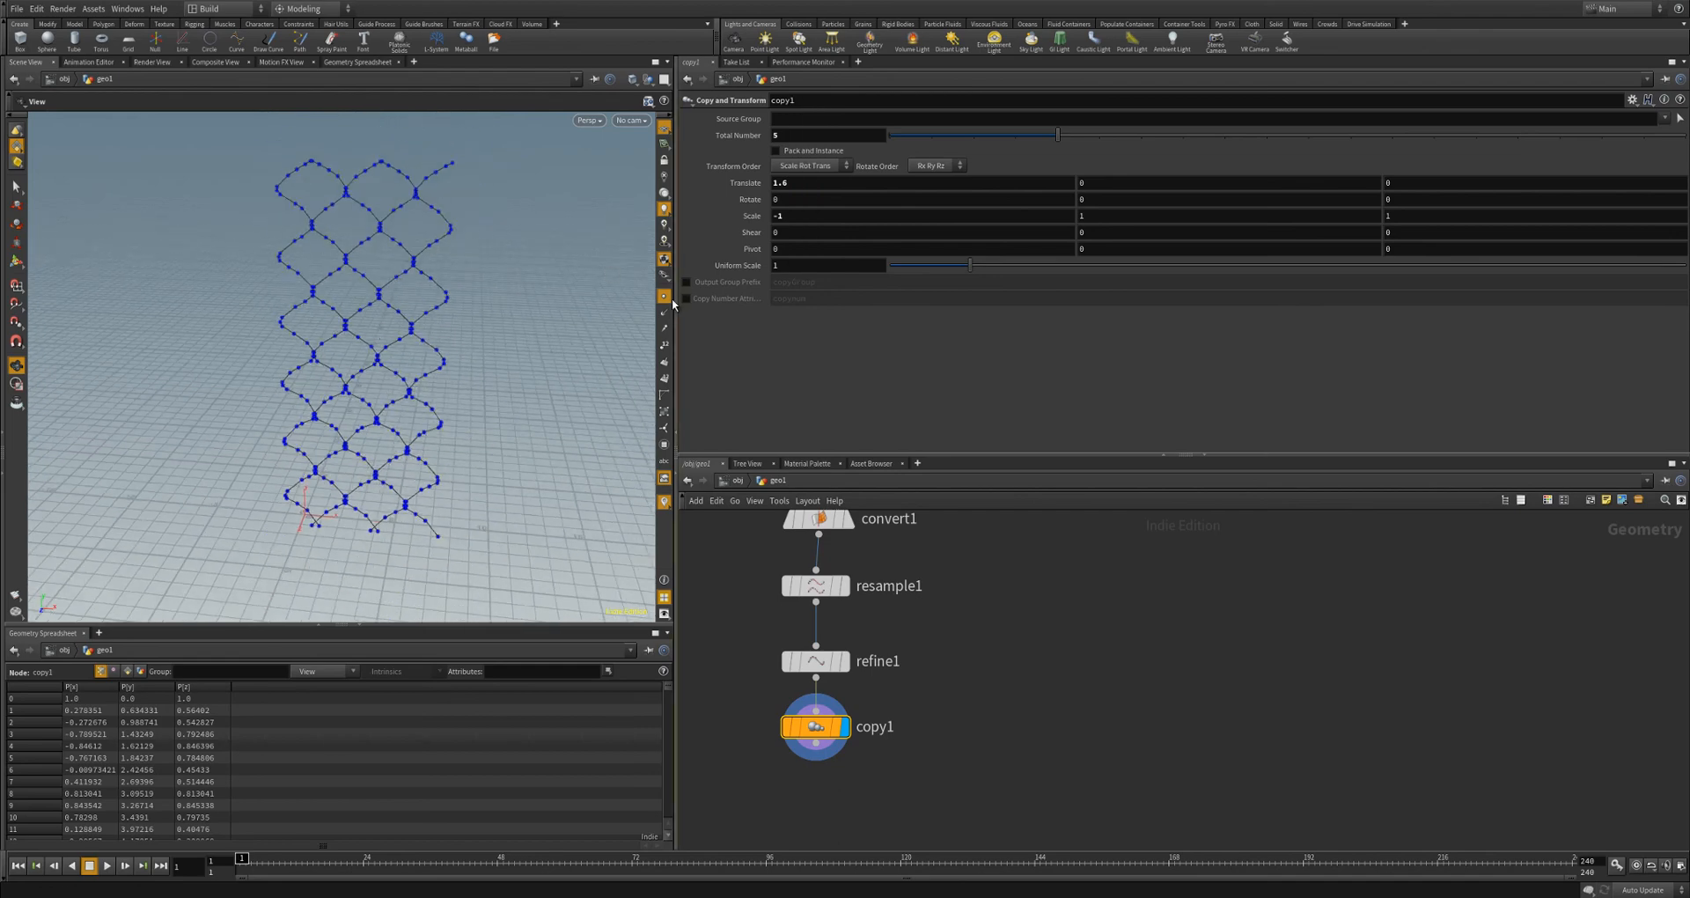
- Hide the point markers in the viewport and check the mesh pattern from several angles
left_click(665, 297)
left_click_drag(444, 339, 382, 272)
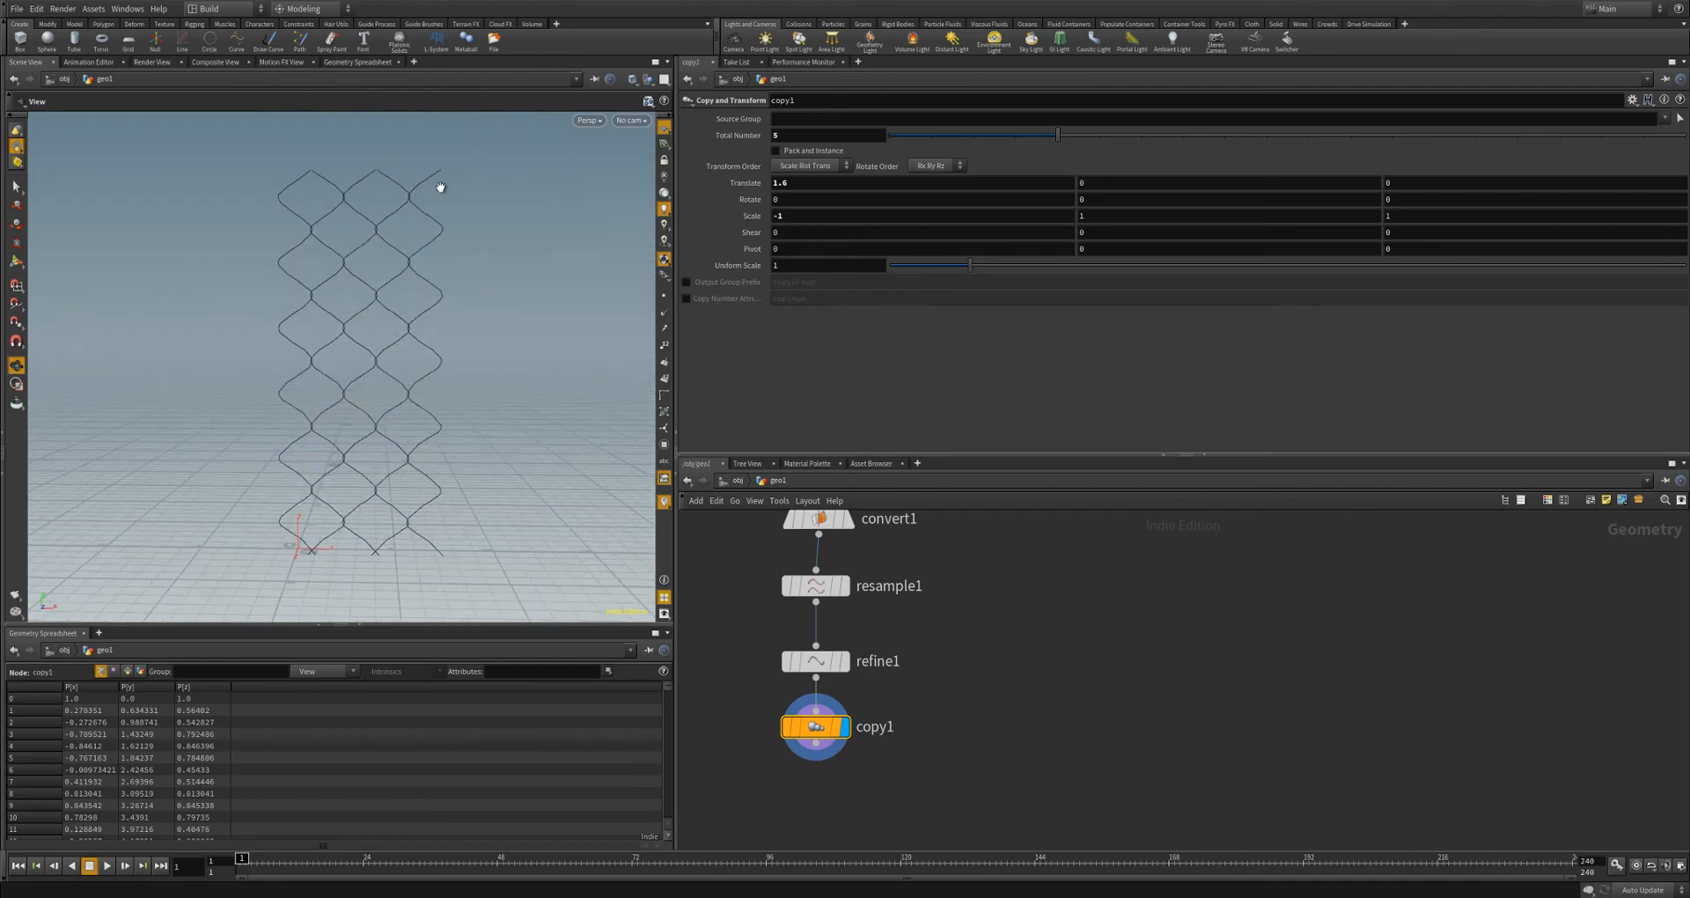
left_click_drag(440, 187, 554, 314)
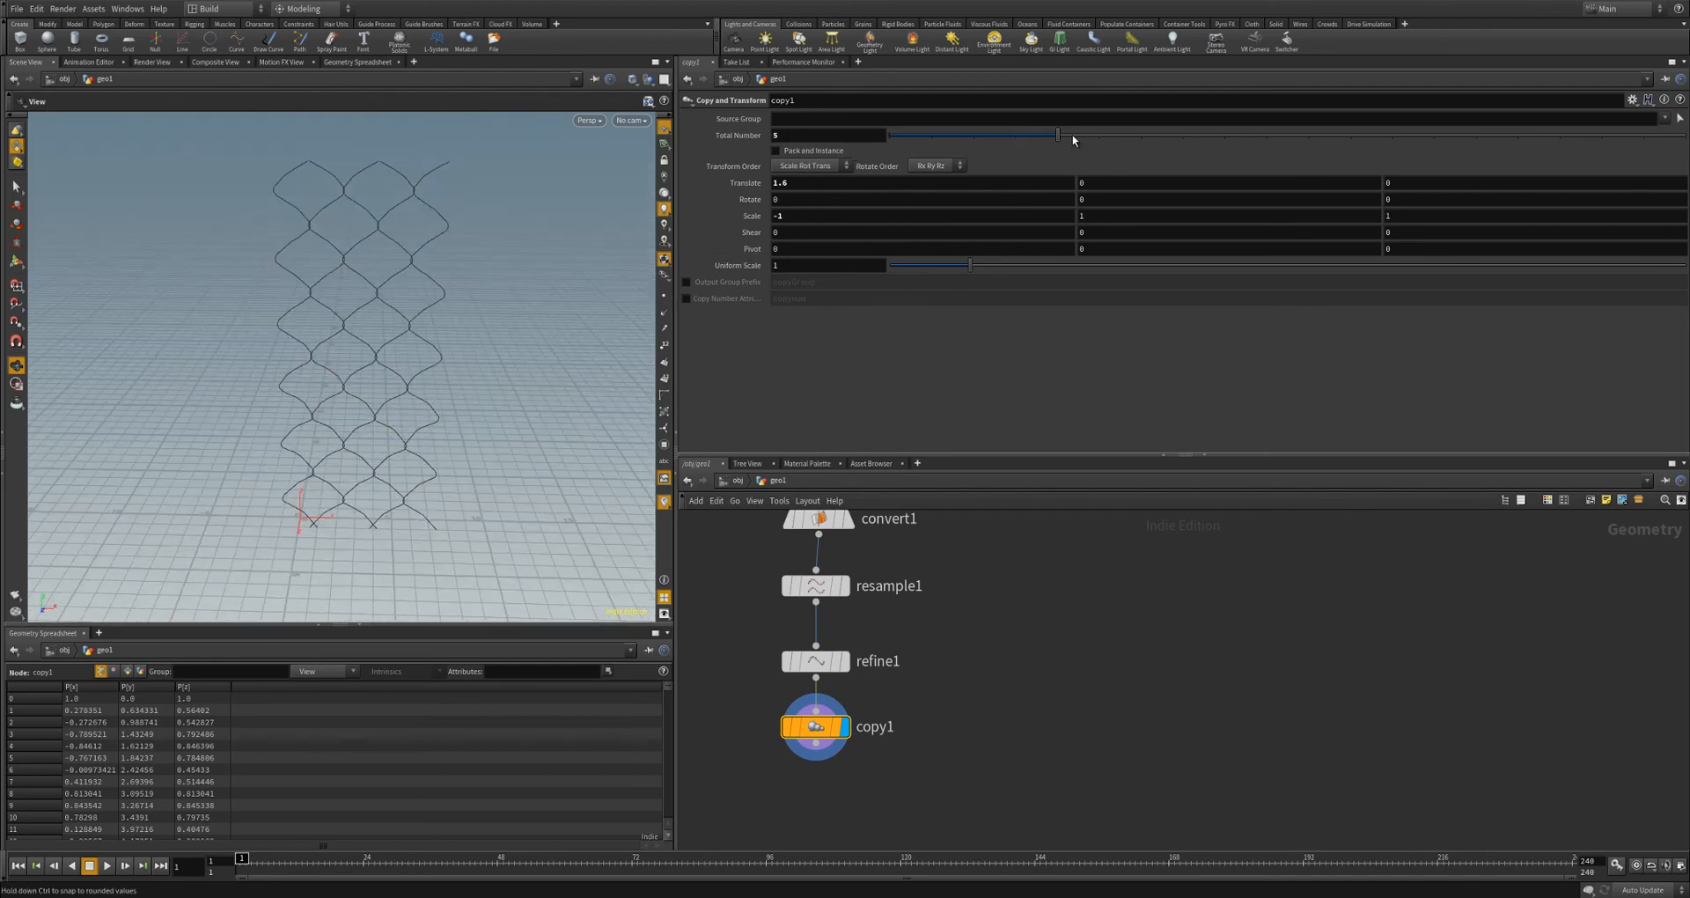
- Raise the copy node's Total Number to 17 to widen the mesh
left_click_drag(1073, 139, 1369, 137)
right_click_drag(519, 325, 374, 361)
middle_click_drag(413, 365, 336, 372)
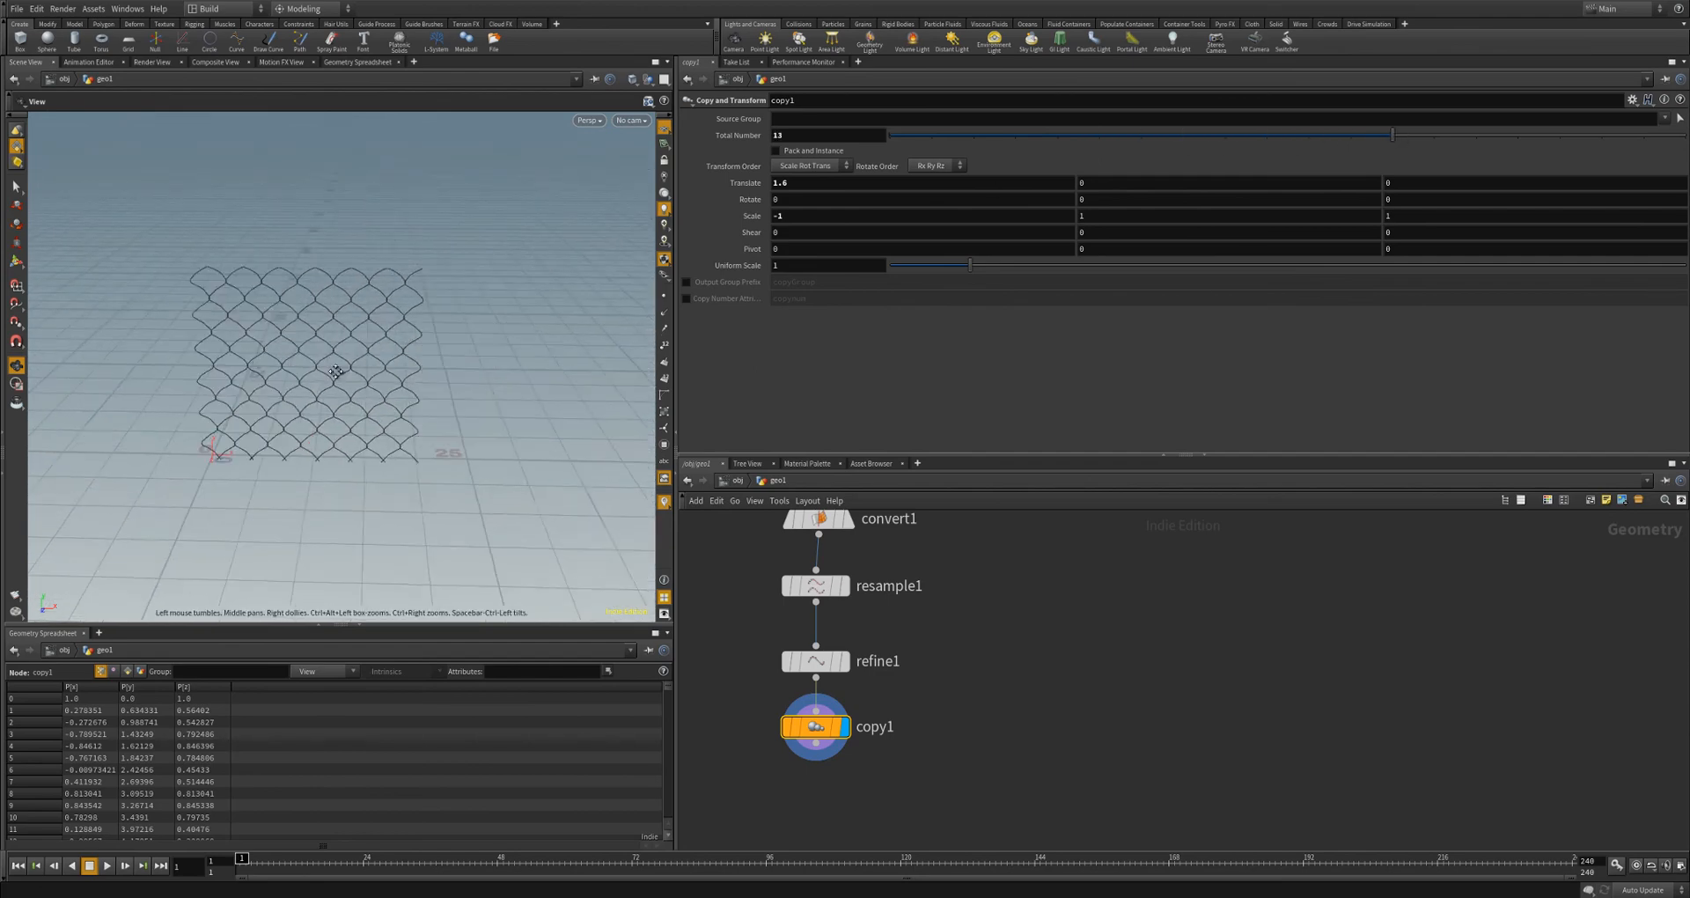
left_click_drag(1391, 135, 1560, 133)
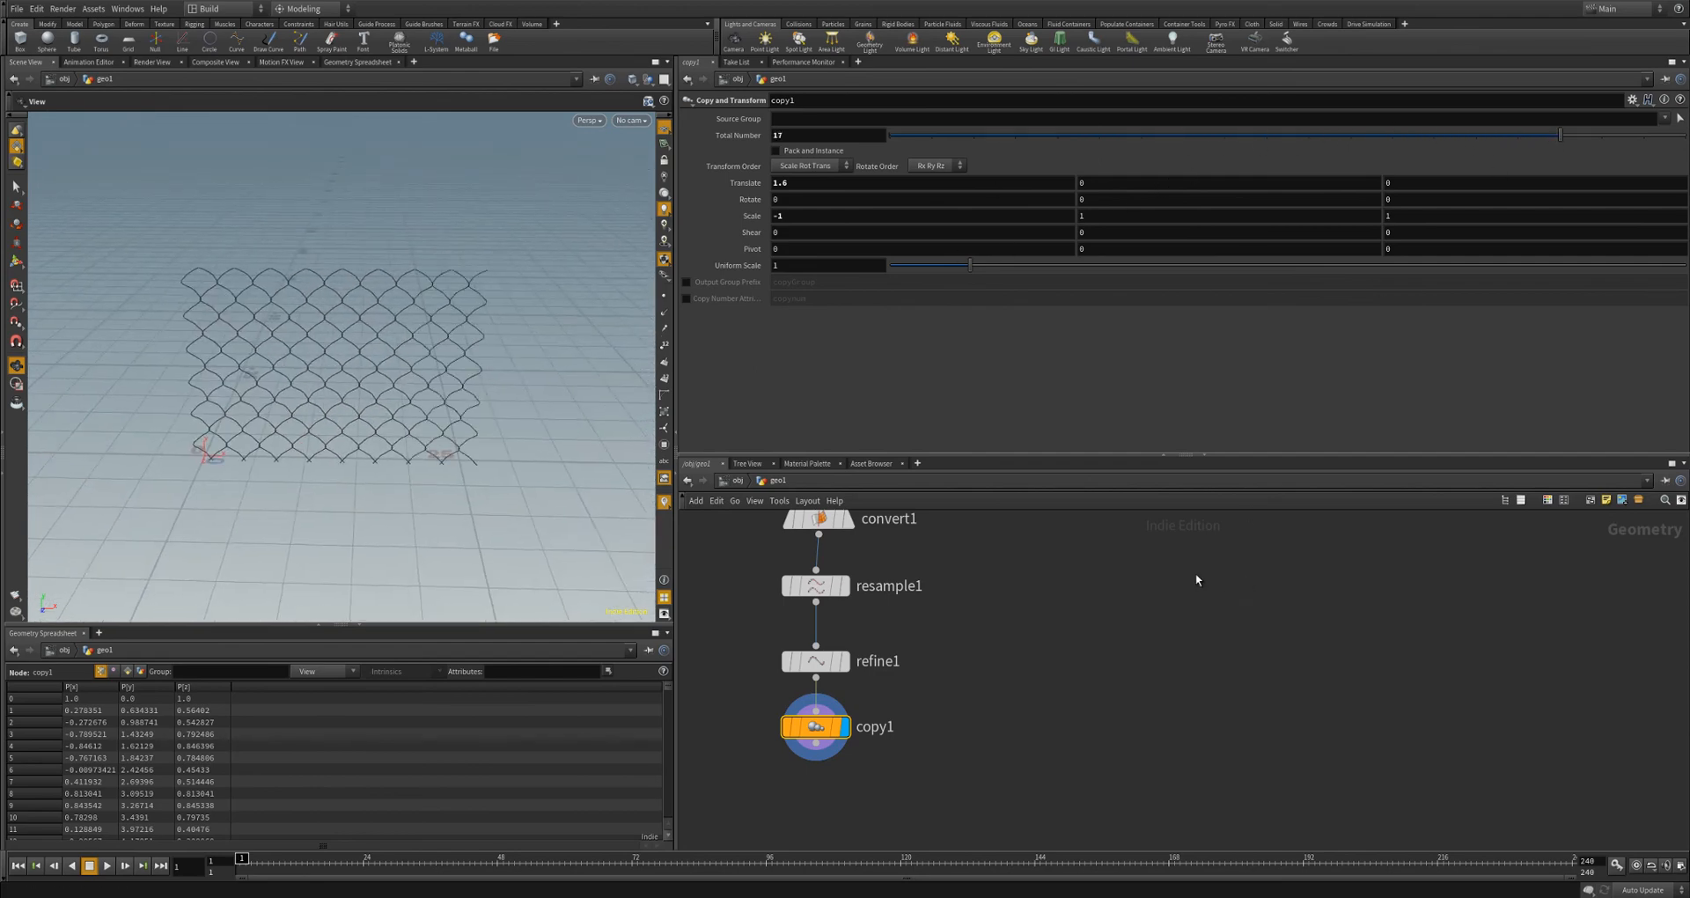
- Increase the Length of the line1 node to about 32.887 to make the mesh taller
scroll(1046, 768, "up", 5)
left_click(881, 611)
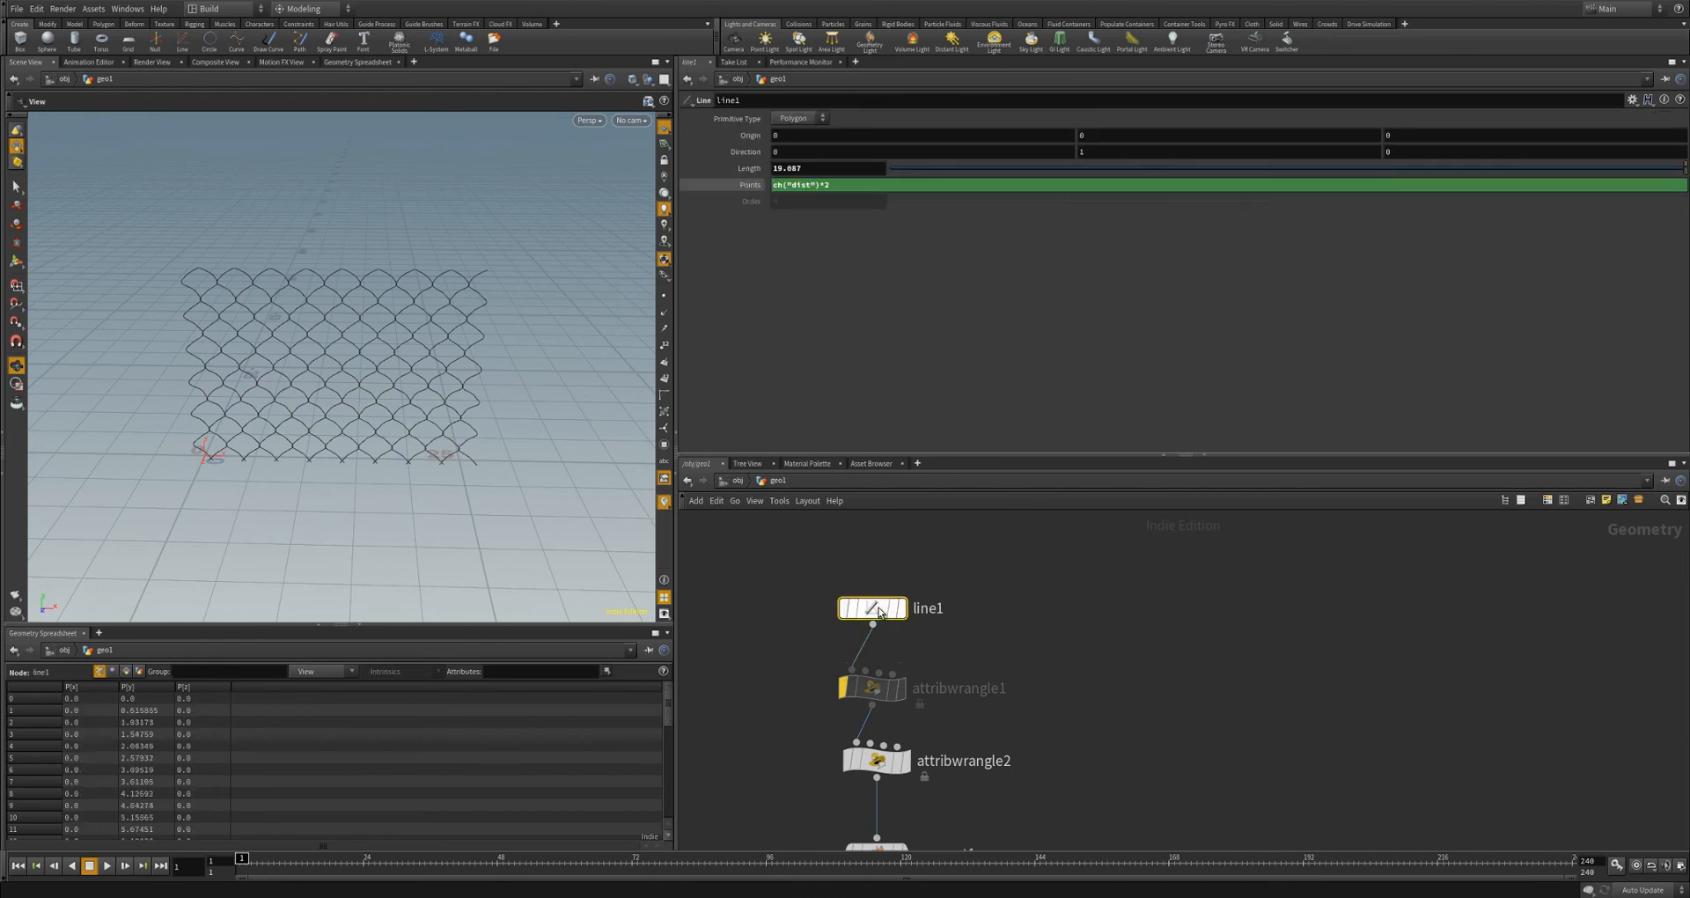
middle_click_drag(820, 167, 911, 175)
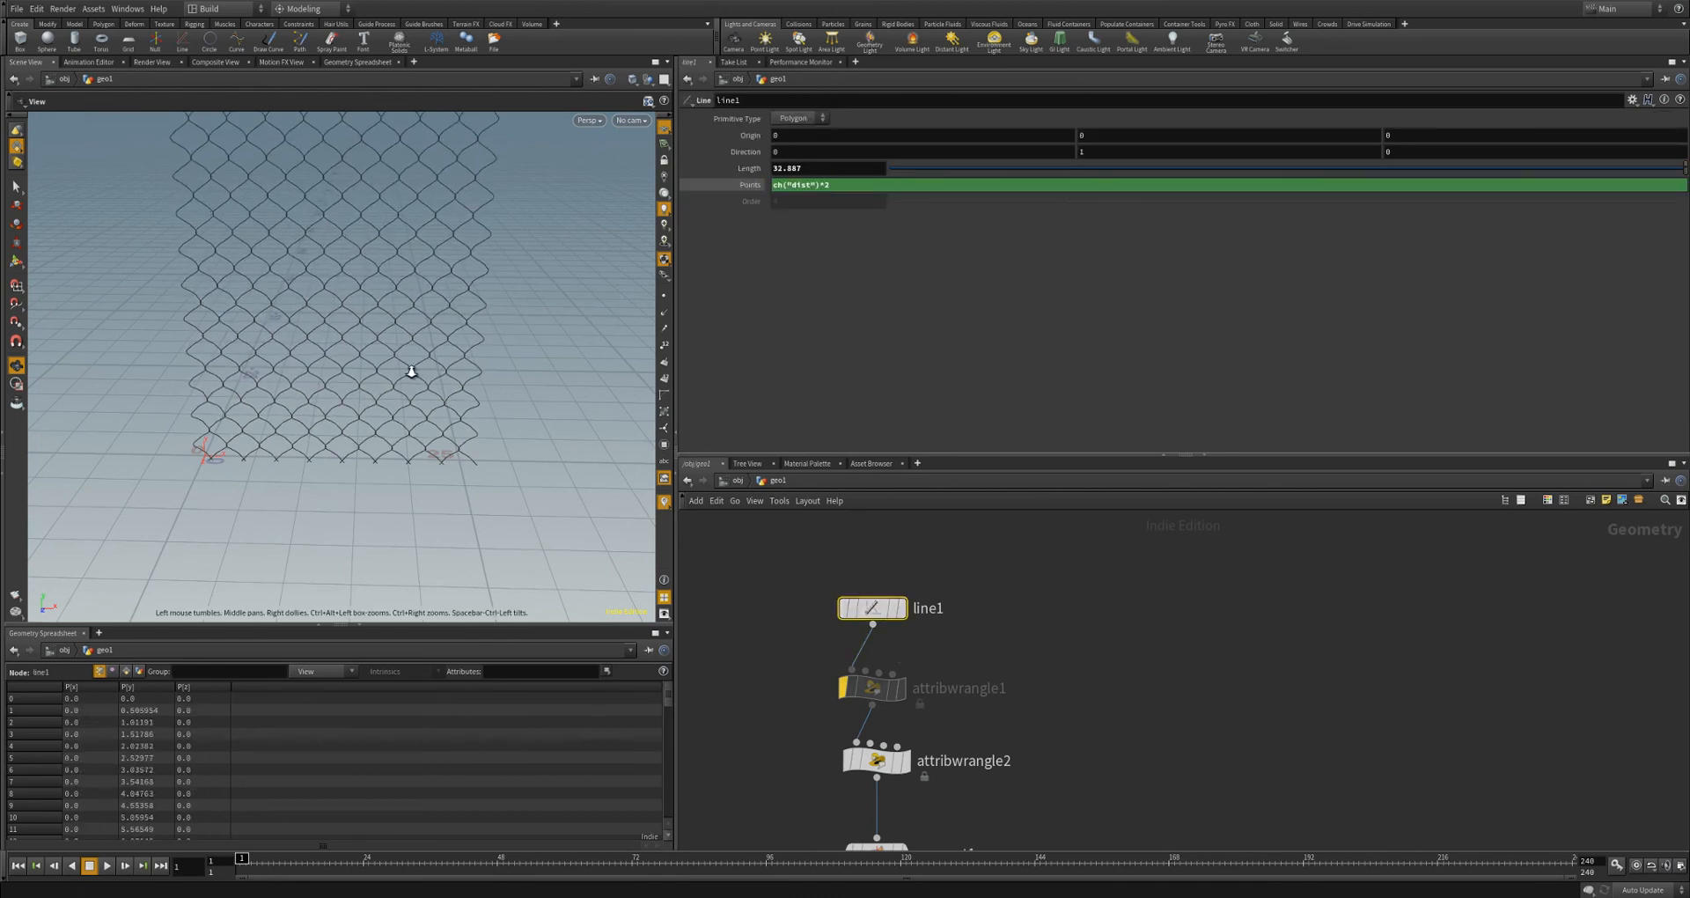
scroll(411, 372, "down", 3)
- Append a PolyWire node below the copy node, display its output and place it closer beneath the chain
scroll(984, 667, "down", 8)
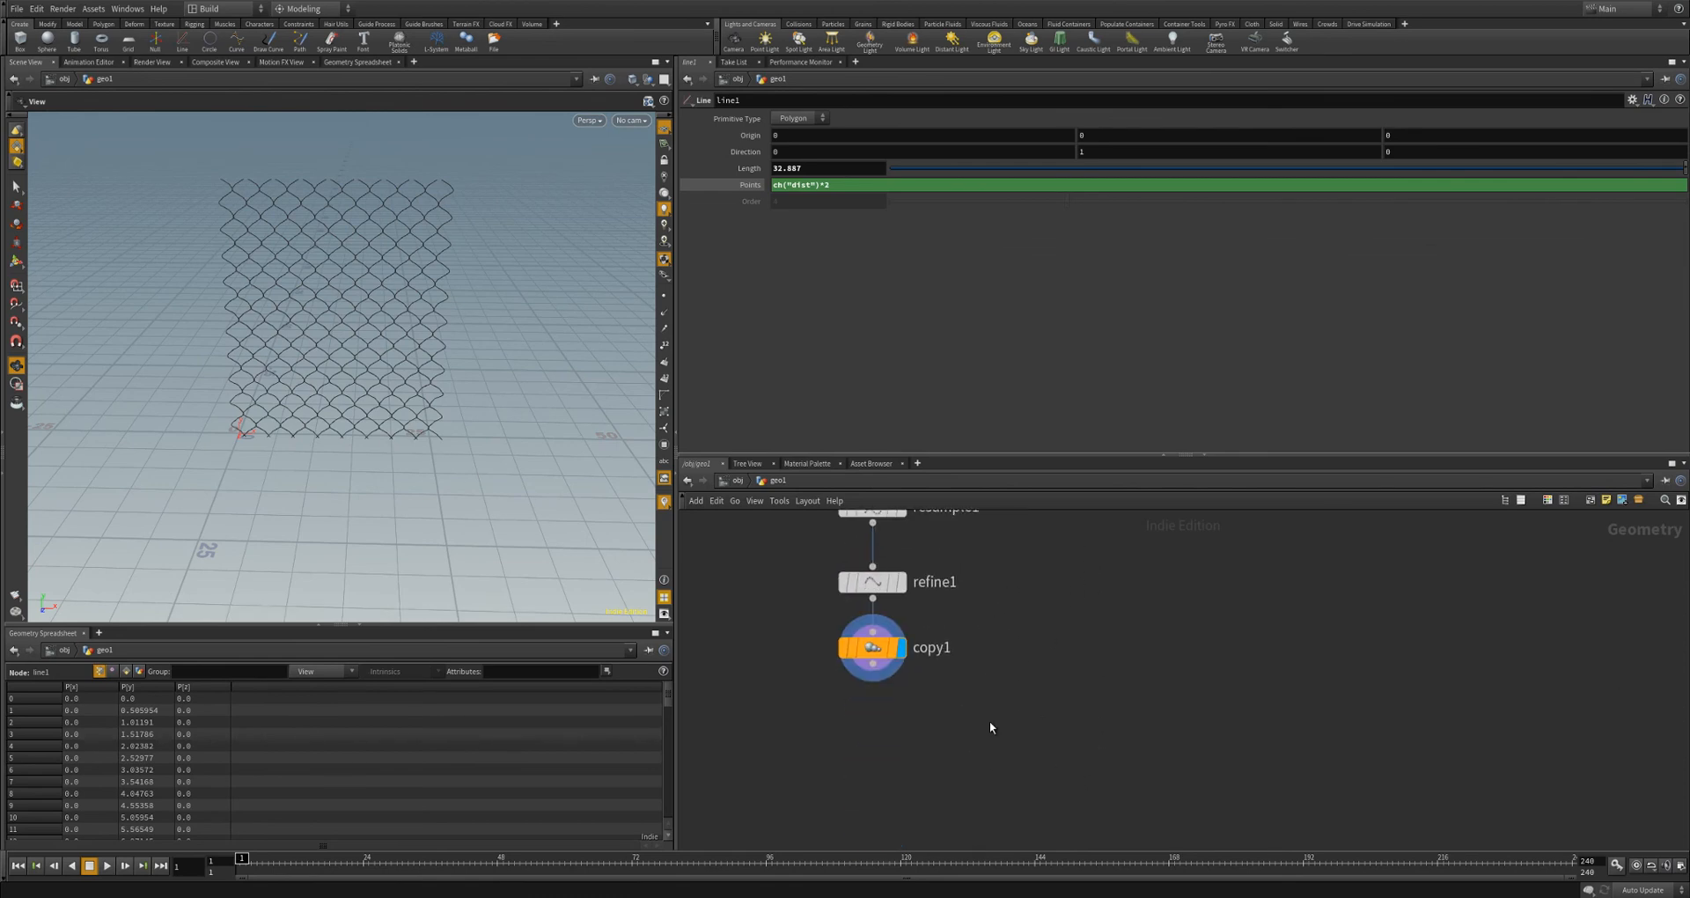
left_click_drag(884, 672, 920, 727)
type("po")
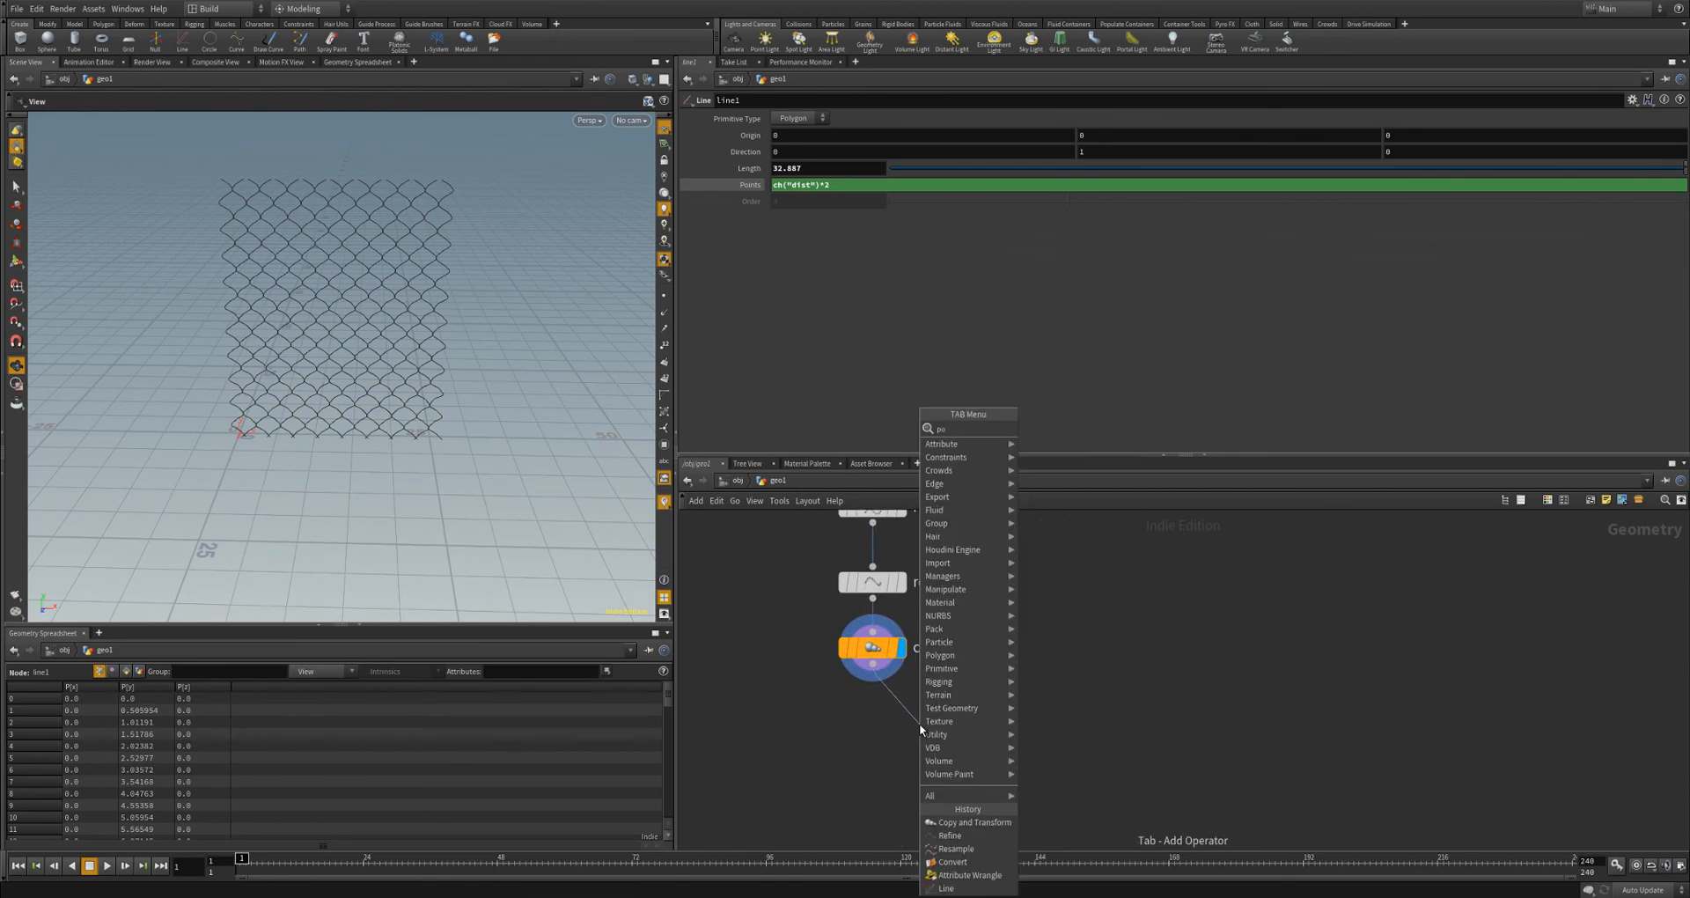
type("ly")
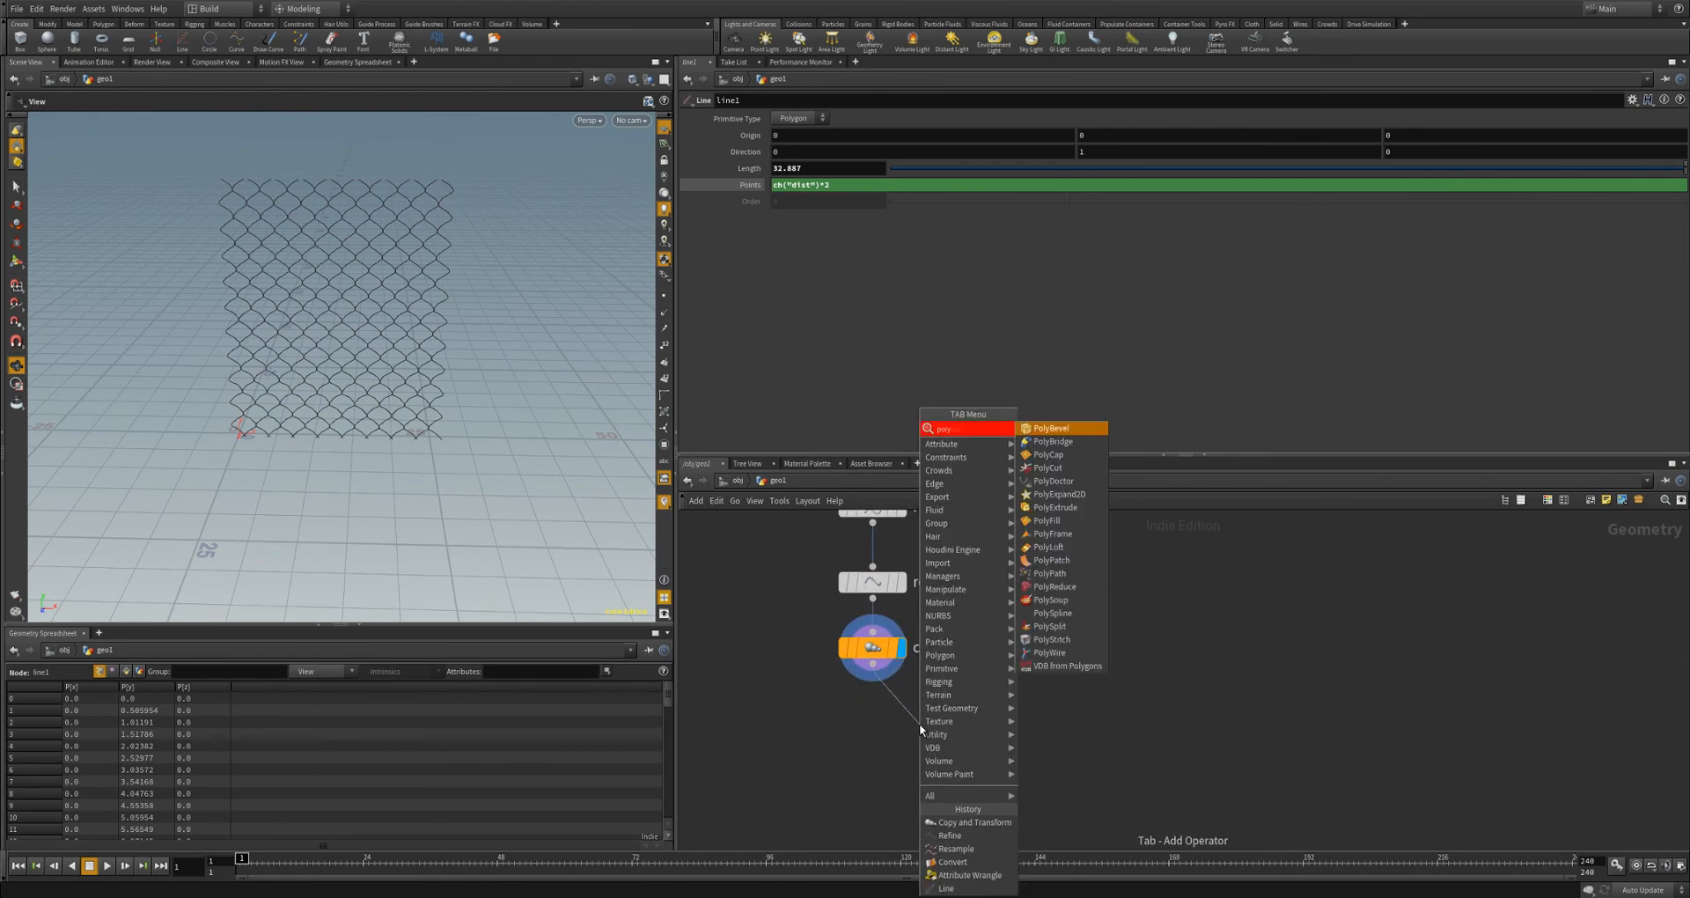
type("e")
key("BackSpace")
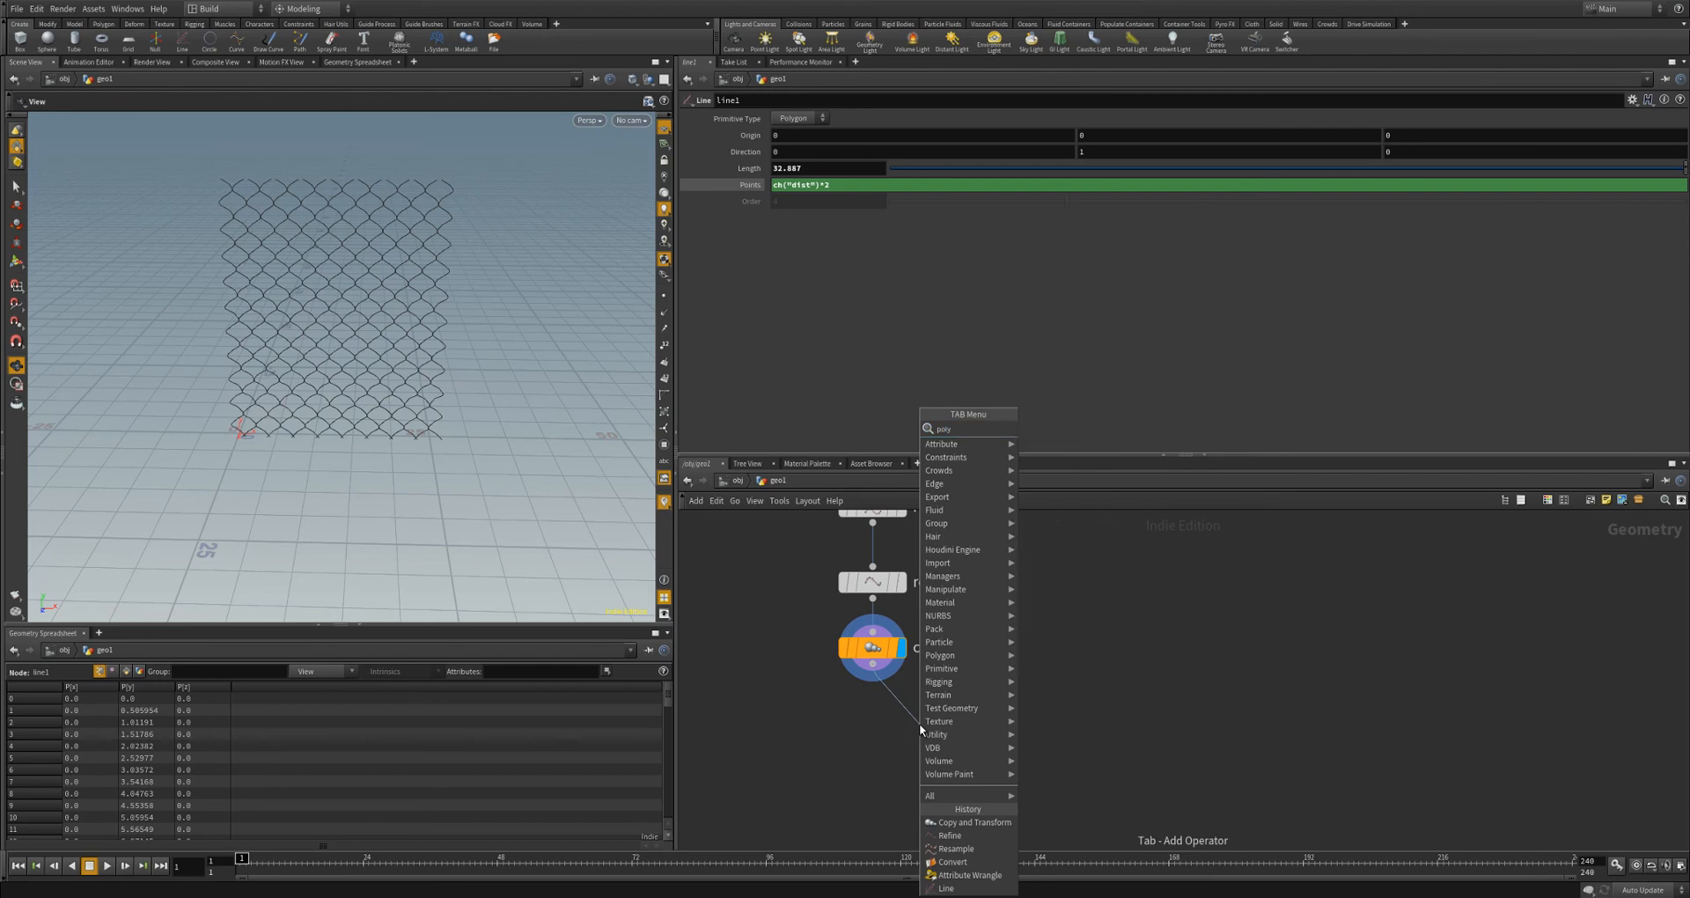
type("w")
key("Return")
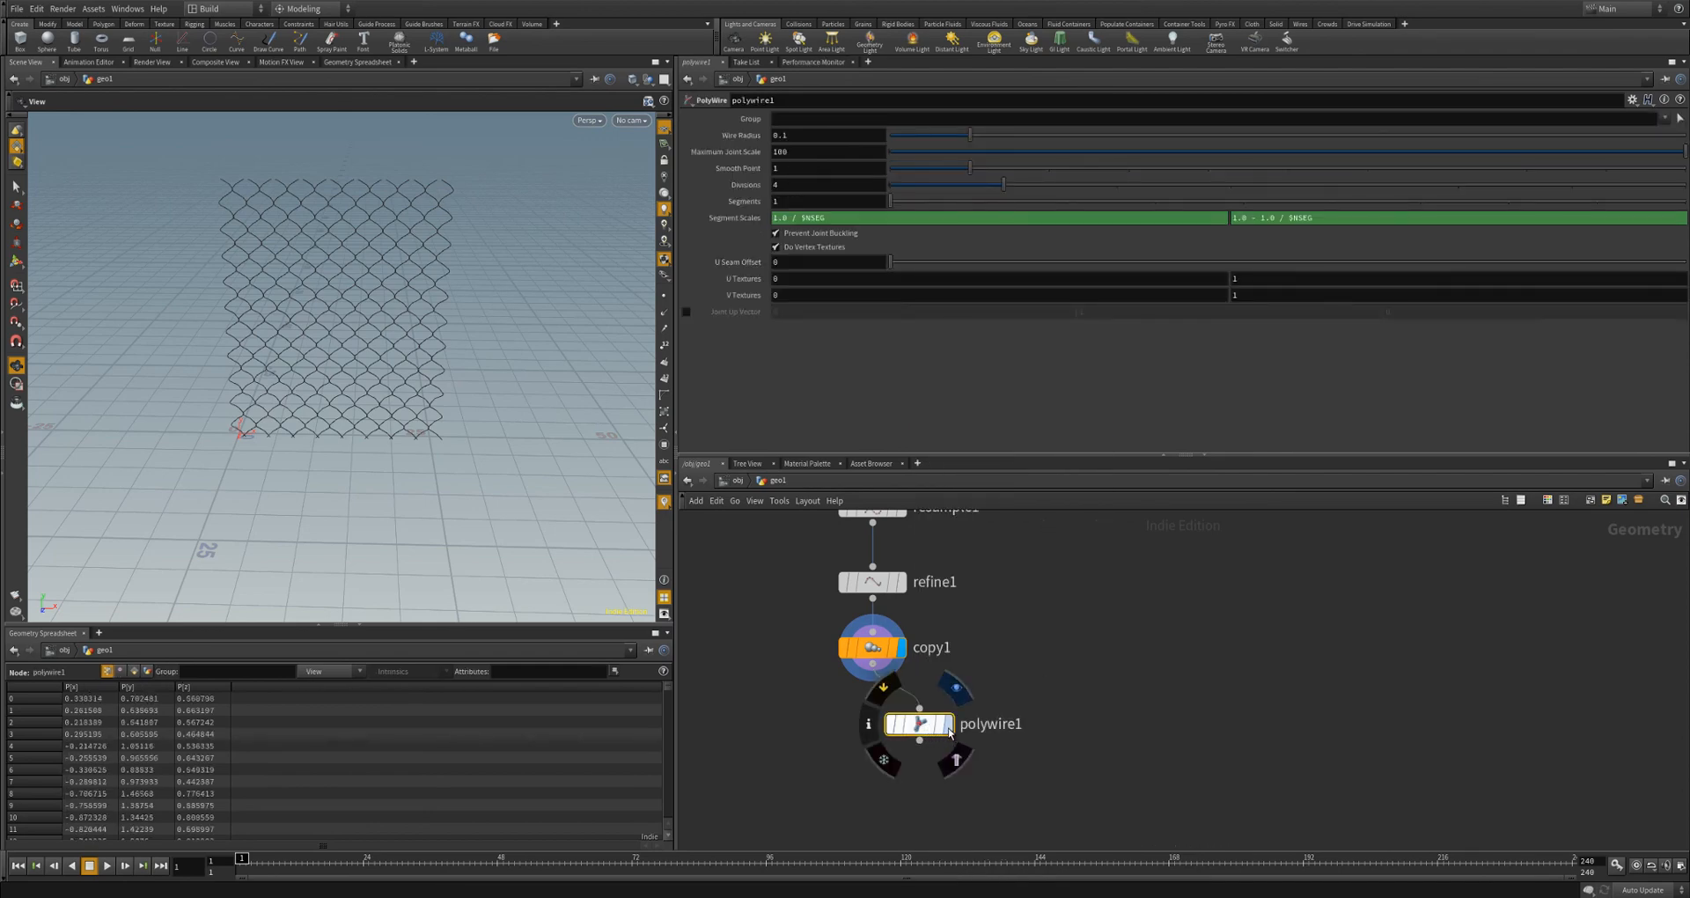
left_click(948, 727)
left_click_drag(922, 727, 905, 715)
- Examine the wire thickness and the crossings of the fence mesh up close and from different angles
right_click_drag(354, 438, 605, 315)
left_click_drag(605, 316, 534, 334)
left_click_drag(332, 393, 363, 418)
left_click_drag(405, 286, 335, 346)
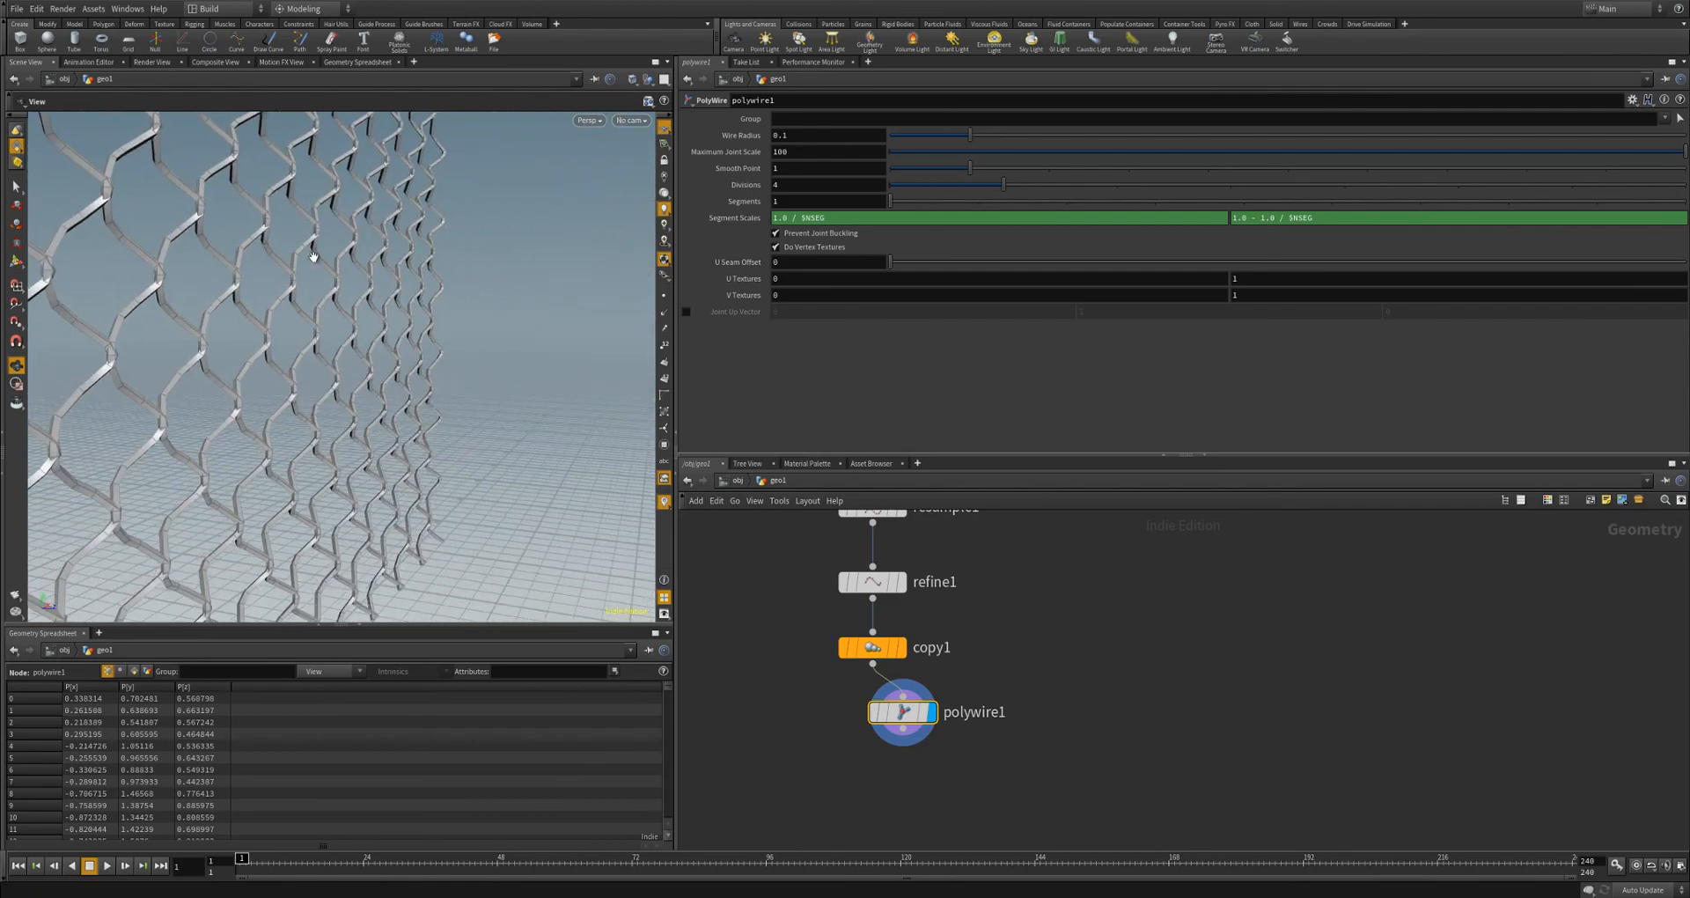
left_click_drag(387, 264, 283, 366)
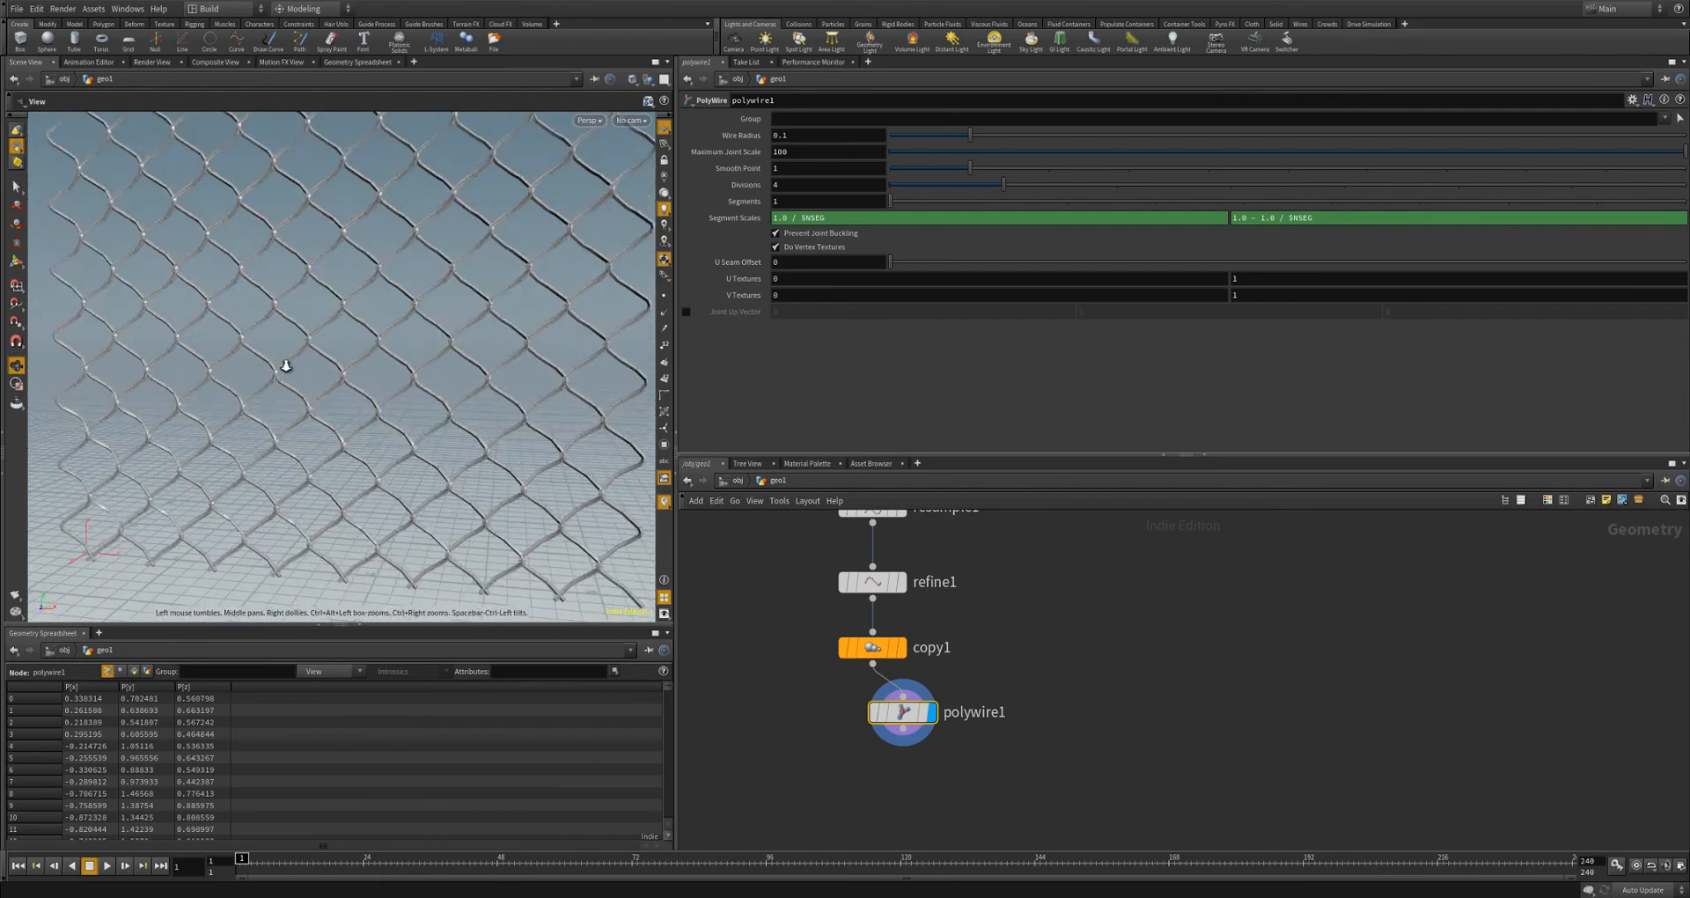
right_click_drag(282, 366, 297, 313)
middle_click_drag(296, 312, 408, 392)
right_click_drag(407, 392, 313, 370)
left_click_drag(313, 369, 328, 385)
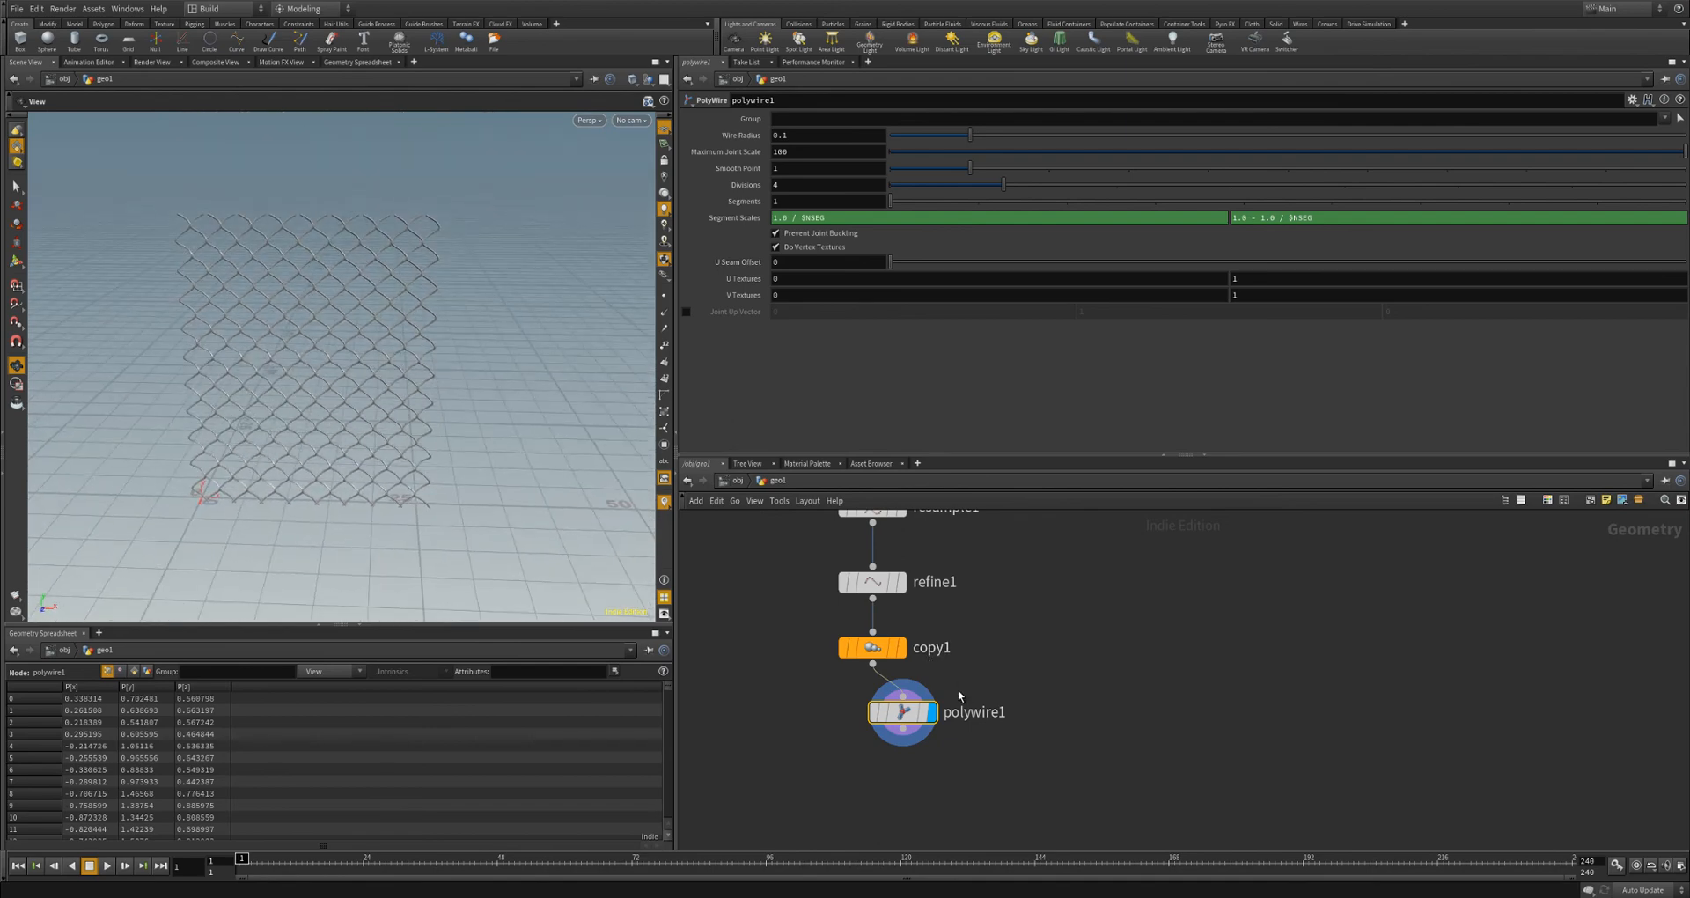
- Lay out the PolyWire node in line with the chain and move the nodes from convert1 to polywire1 up toward attribwrangle2
key("l")
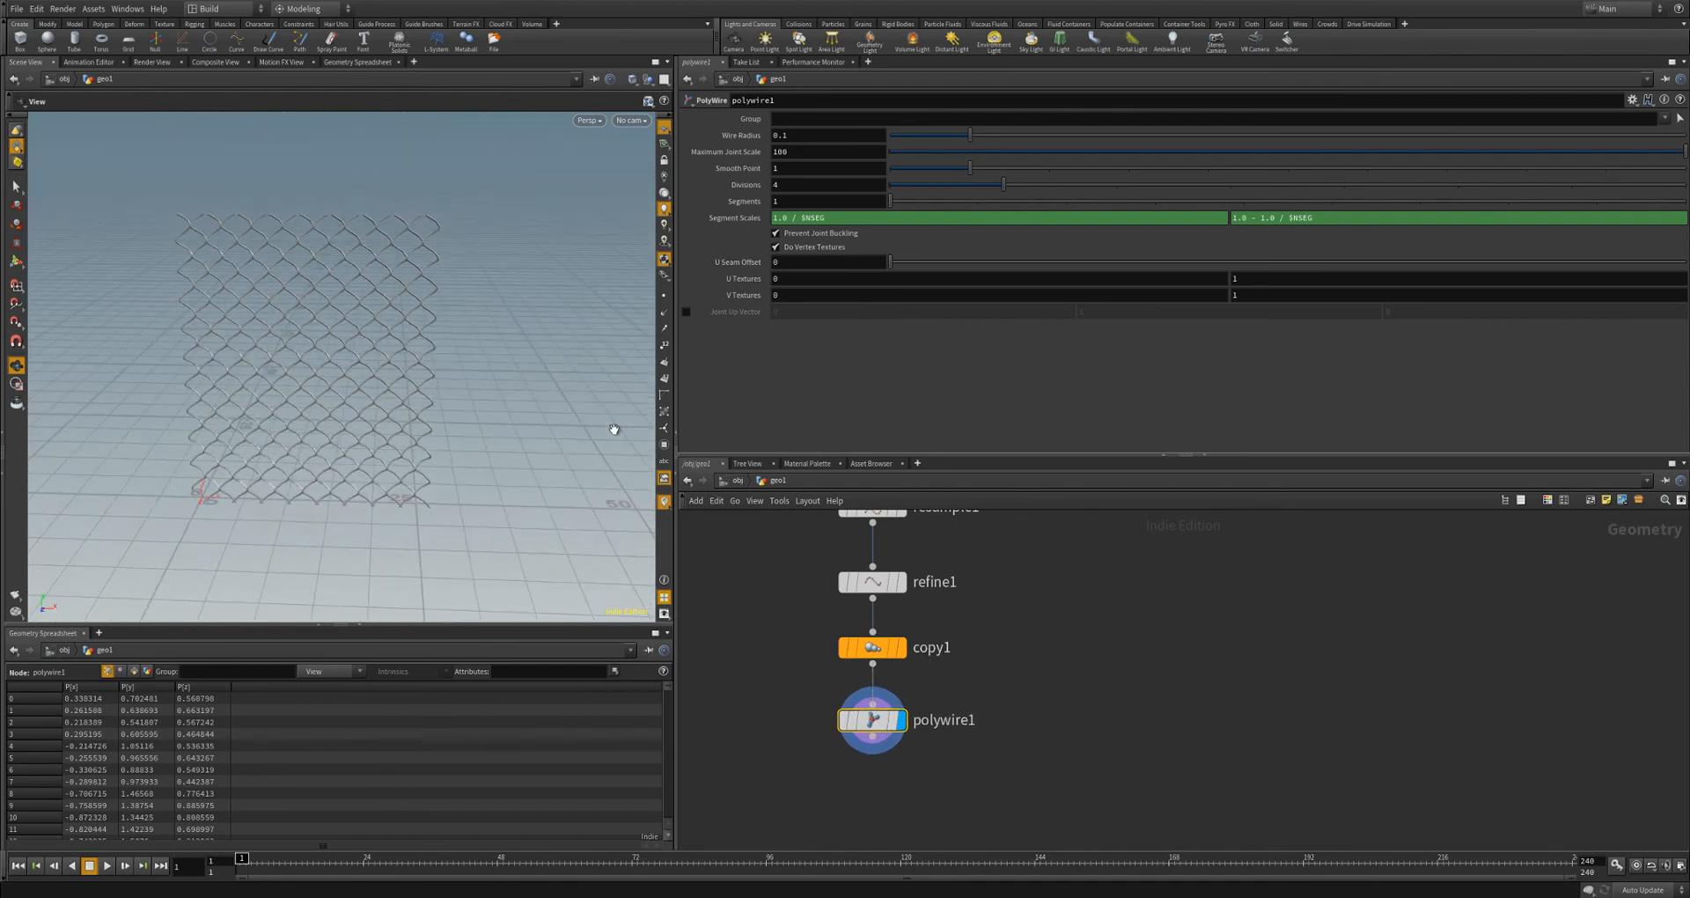
right_click_drag(478, 463, 362, 453)
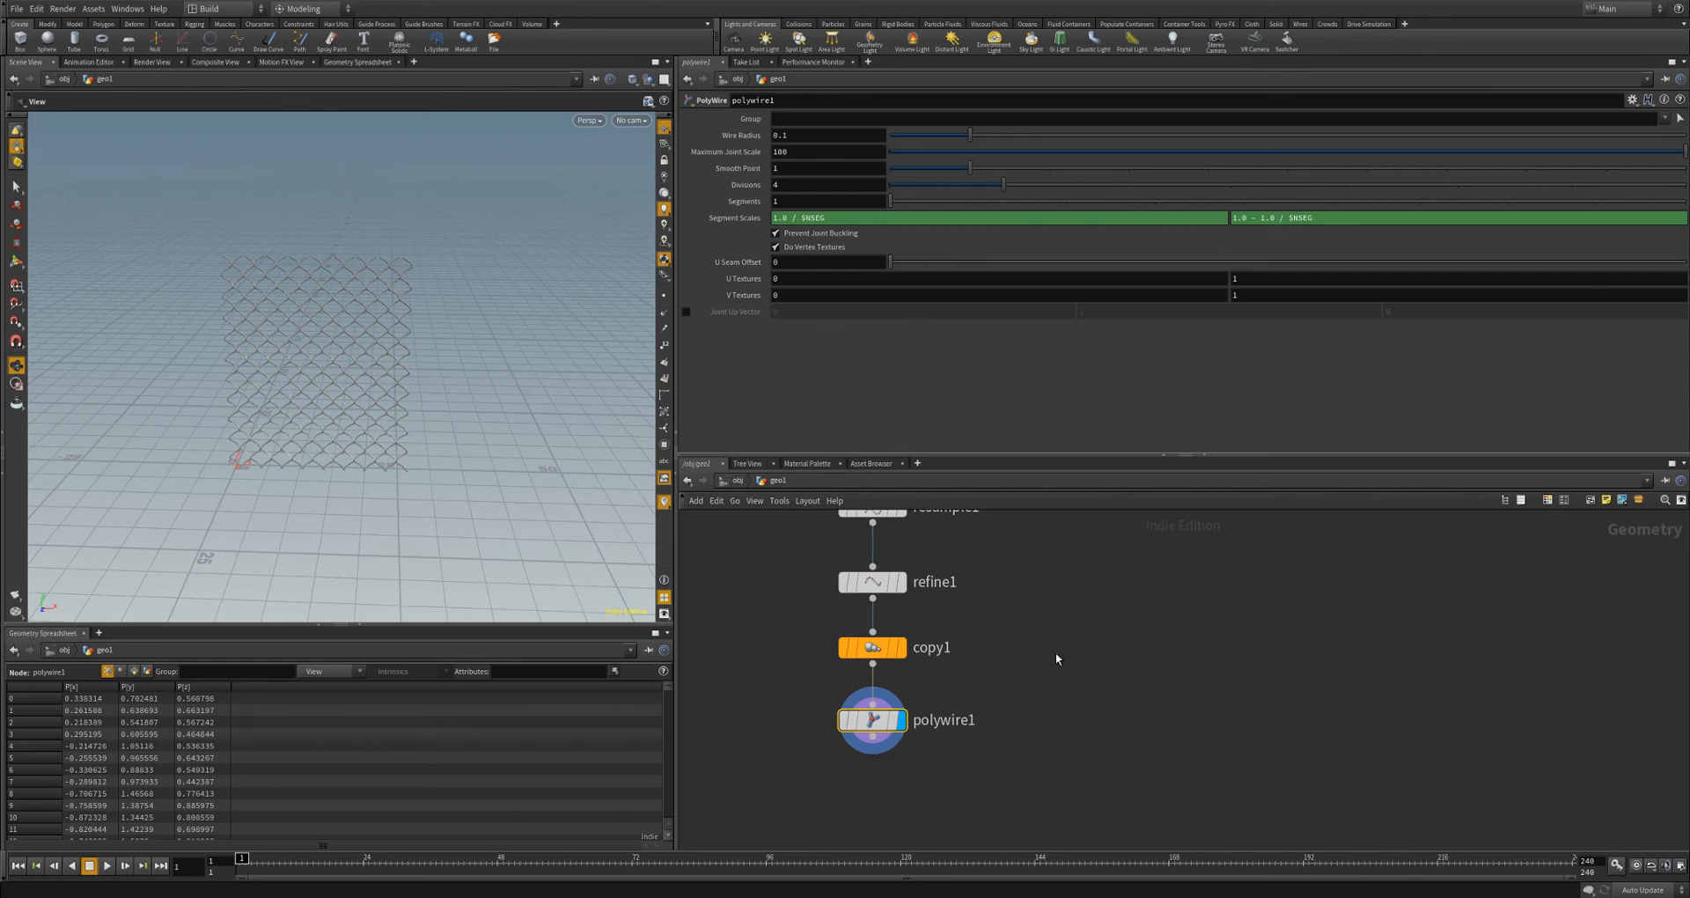
scroll(1057, 657, "down", 3)
scroll(1063, 628, "up", 2)
middle_click_drag(1060, 577, 1038, 670)
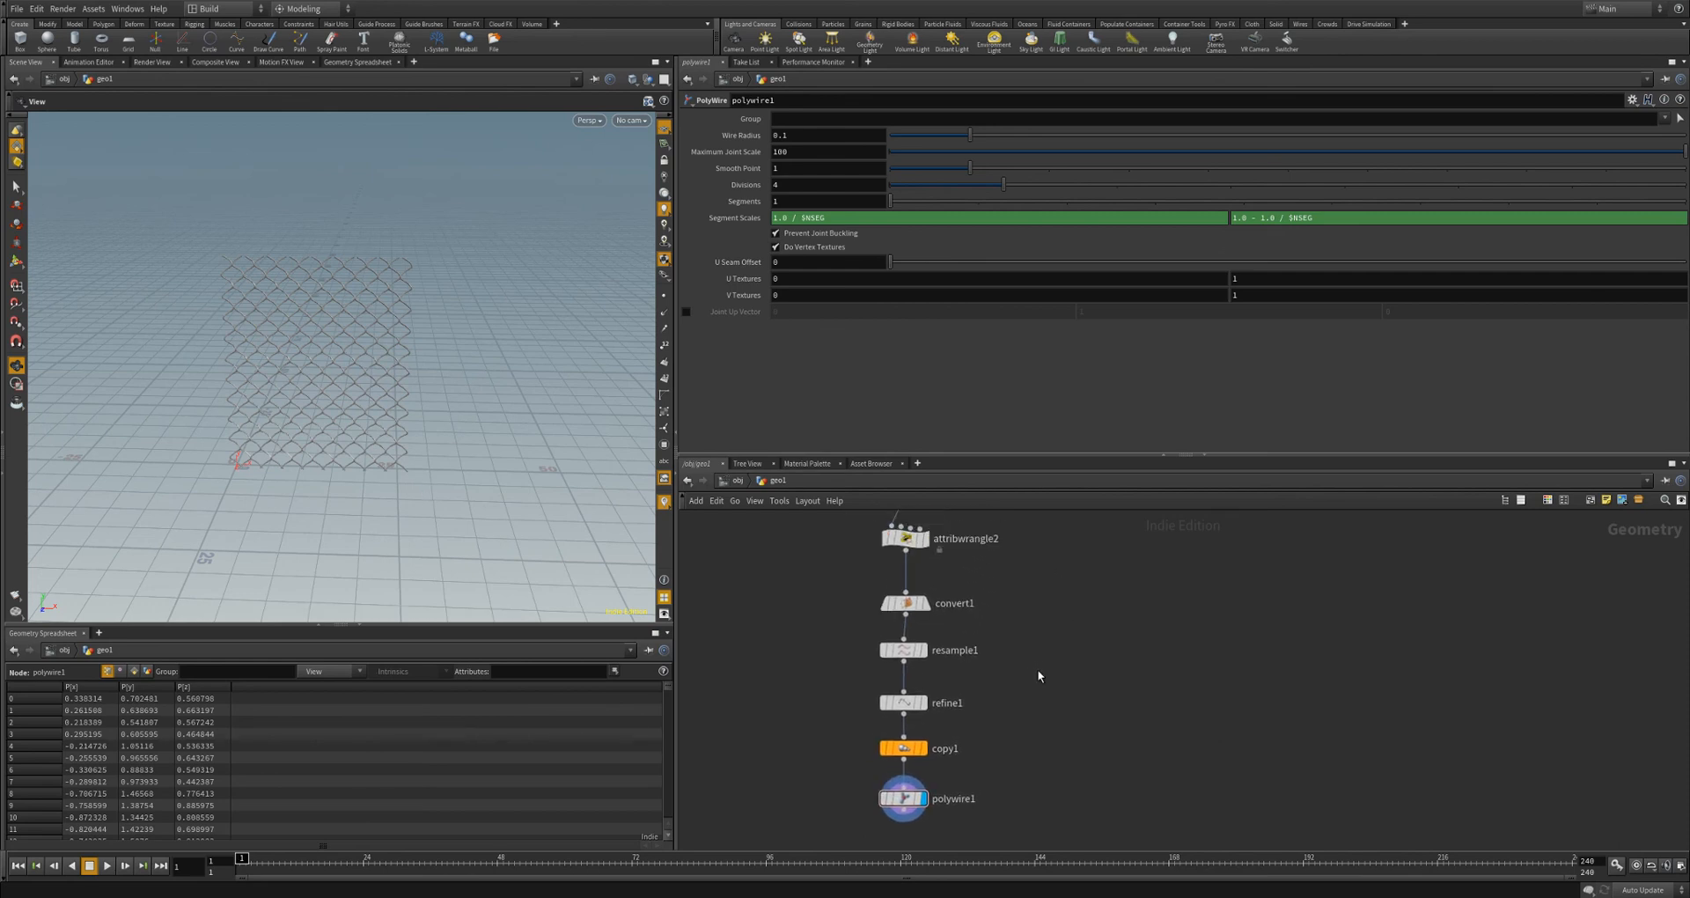
scroll(1037, 645, "down", 2)
left_click_drag(874, 584, 1038, 821)
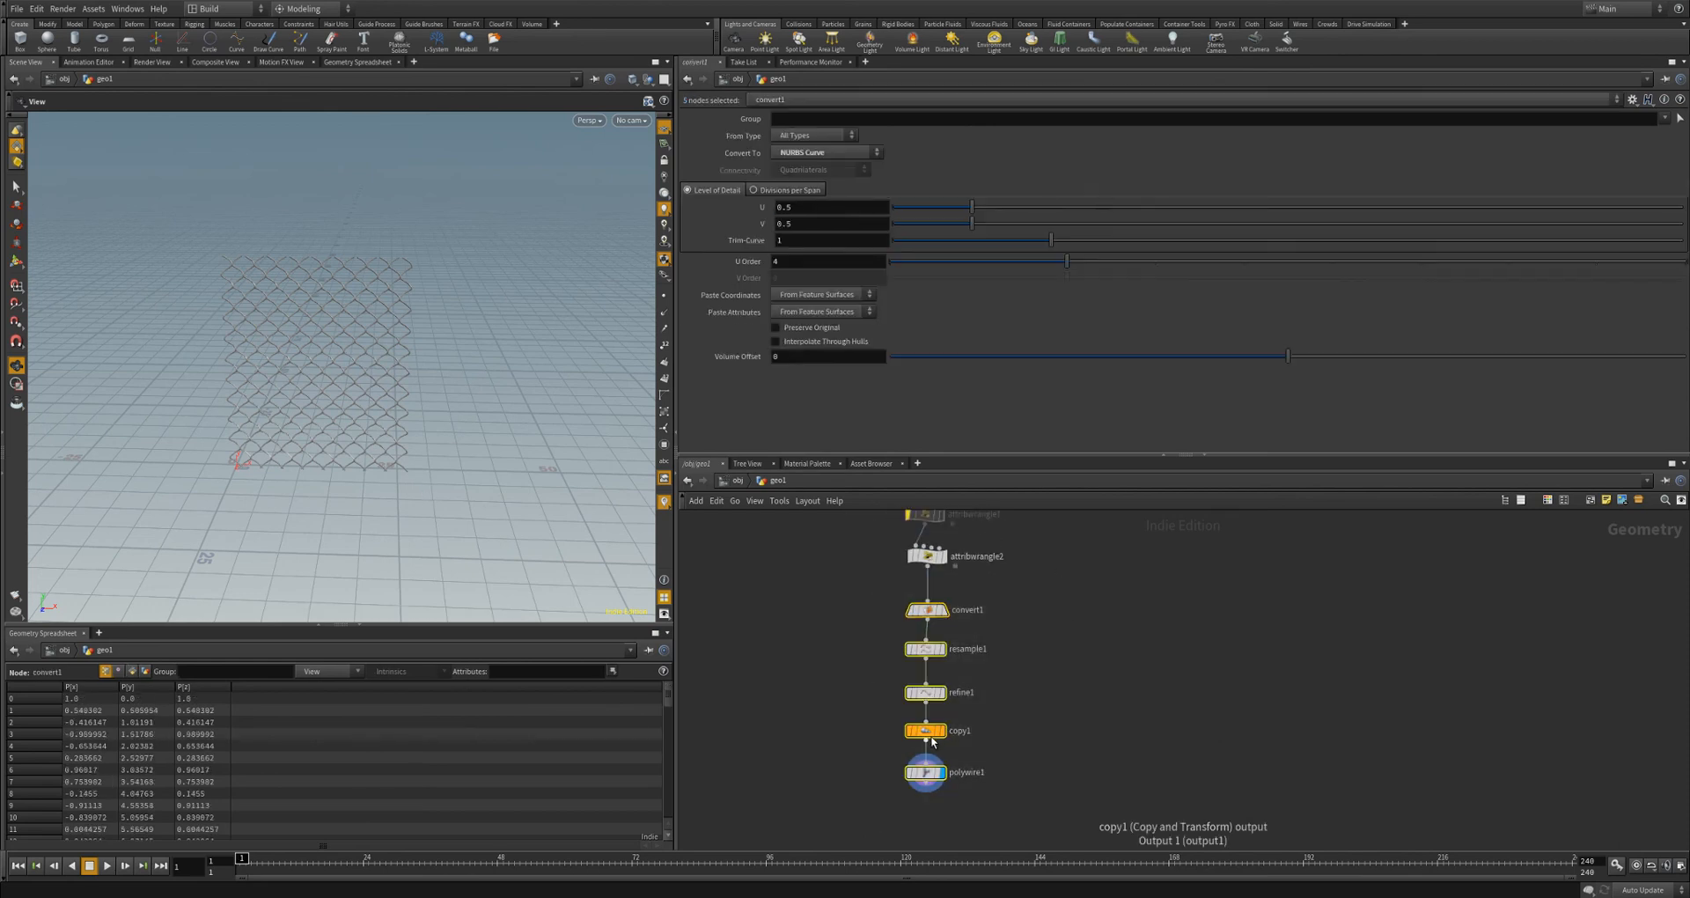
left_click_drag(927, 731, 927, 717)
left_click(821, 625)
right_click_drag(384, 450, 450, 391)
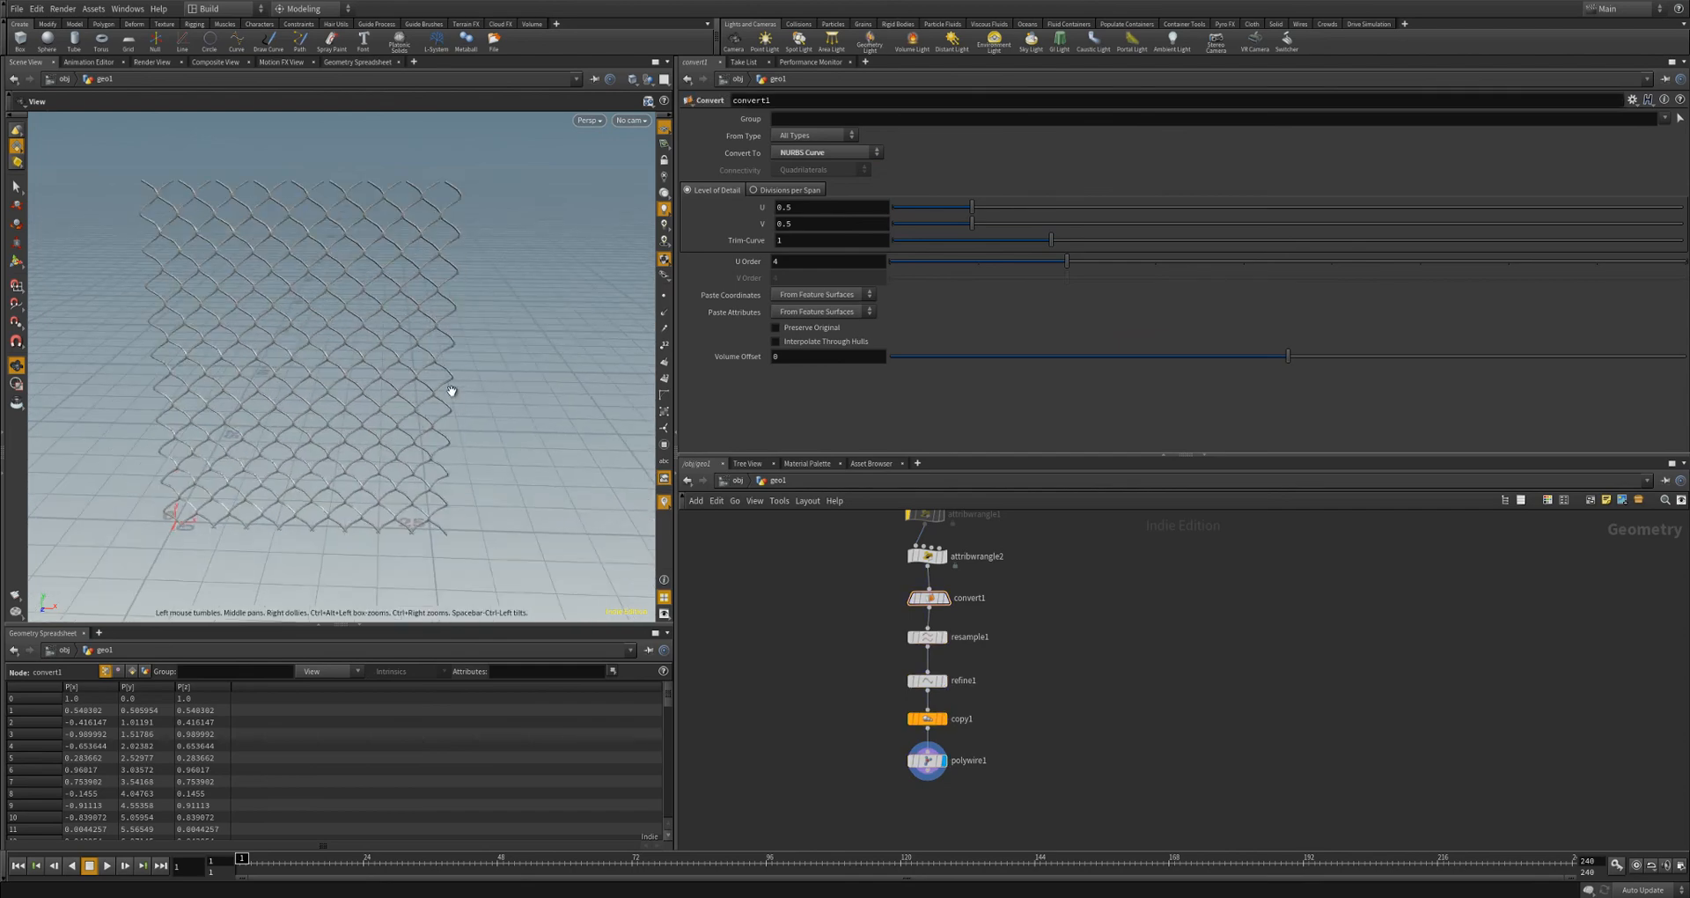